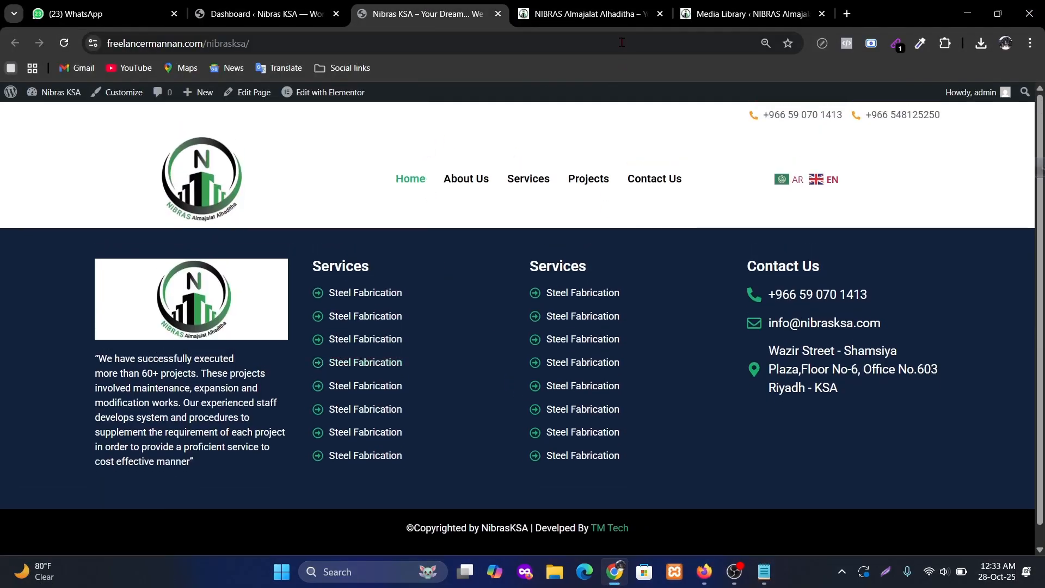
Examine the nibrasksa.com reference homepage, covering its hero, service cards, About Us, Our Services, project galleries and partners sections.
{"action": "left_click", "coordinate": [585, 13]}
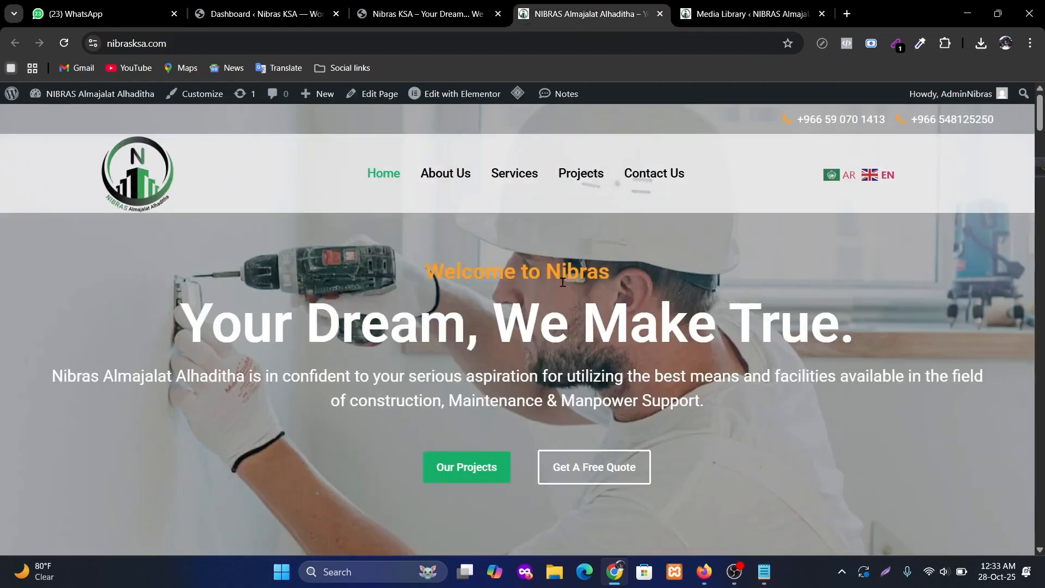
{"action": "scroll", "coordinate": [647, 356], "scroll_direction": "down", "scroll_amount": 5}
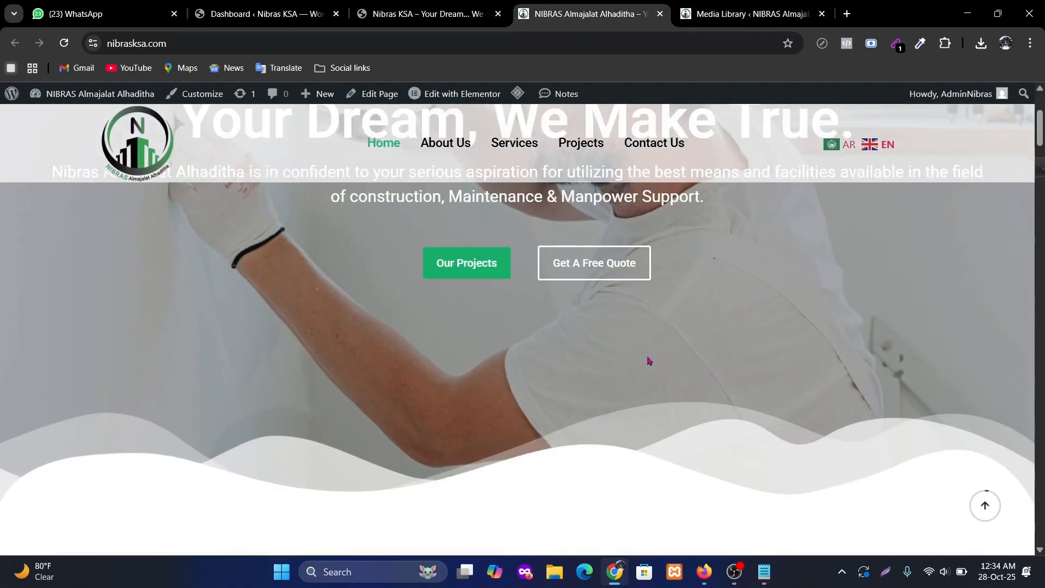
{"action": "scroll", "coordinate": [750, 350], "scroll_direction": "down", "scroll_amount": 5}
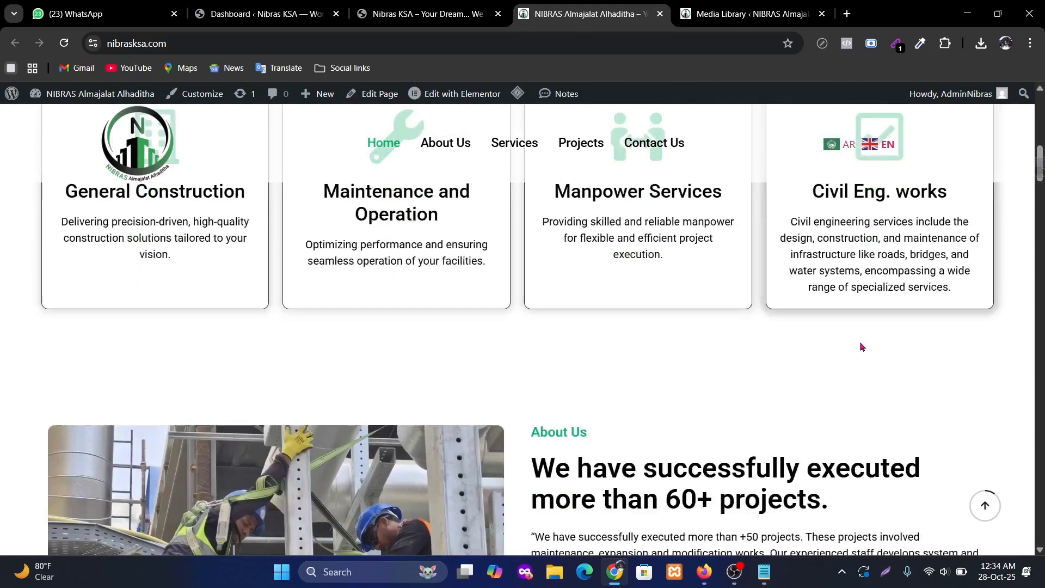
{"action": "scroll", "coordinate": [626, 334], "scroll_direction": "up", "scroll_amount": 2}
{"action": "scroll", "coordinate": [720, 359], "scroll_direction": "down", "scroll_amount": 10}
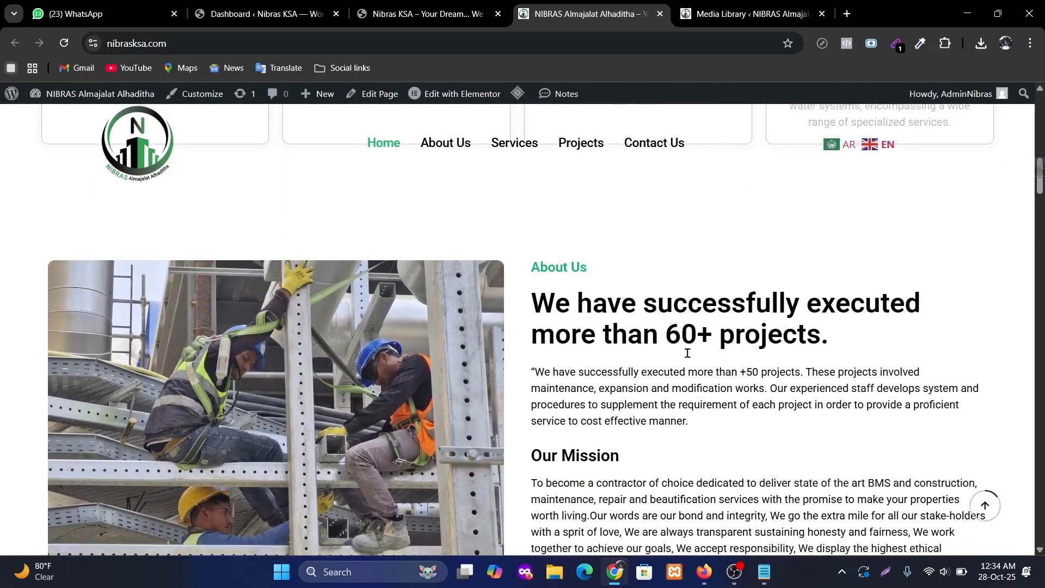
{"action": "scroll", "coordinate": [894, 357], "scroll_direction": "down", "scroll_amount": 5}
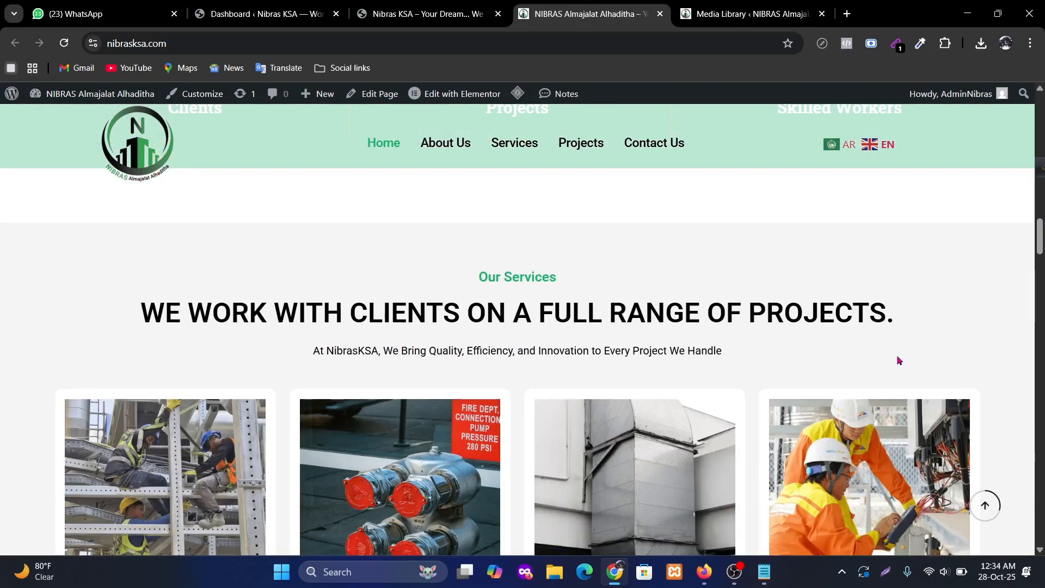
{"action": "scroll", "coordinate": [528, 305], "scroll_direction": "down", "scroll_amount": 18}
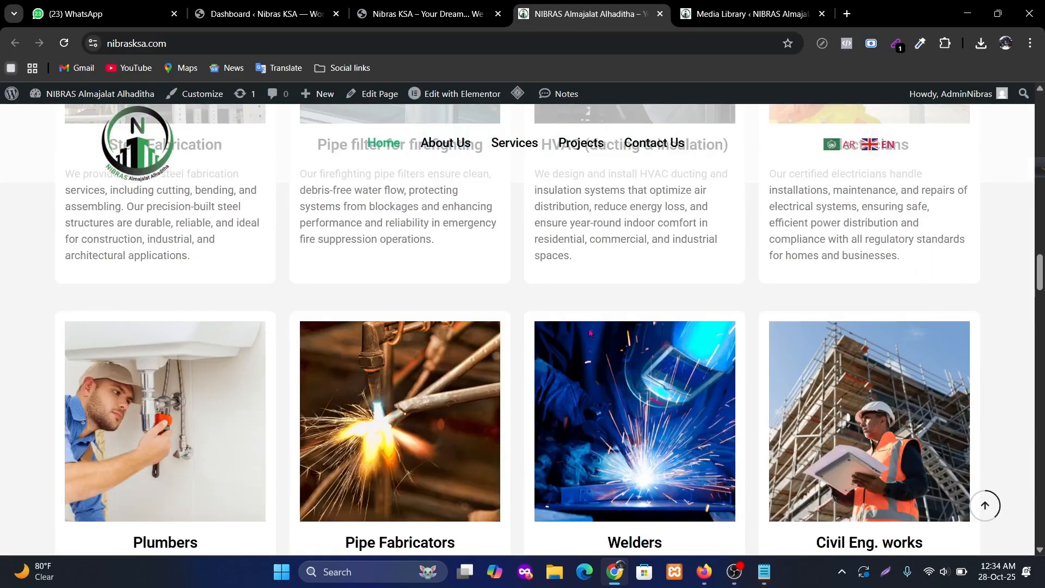
{"action": "scroll", "coordinate": [629, 338], "scroll_direction": "down", "scroll_amount": 7}
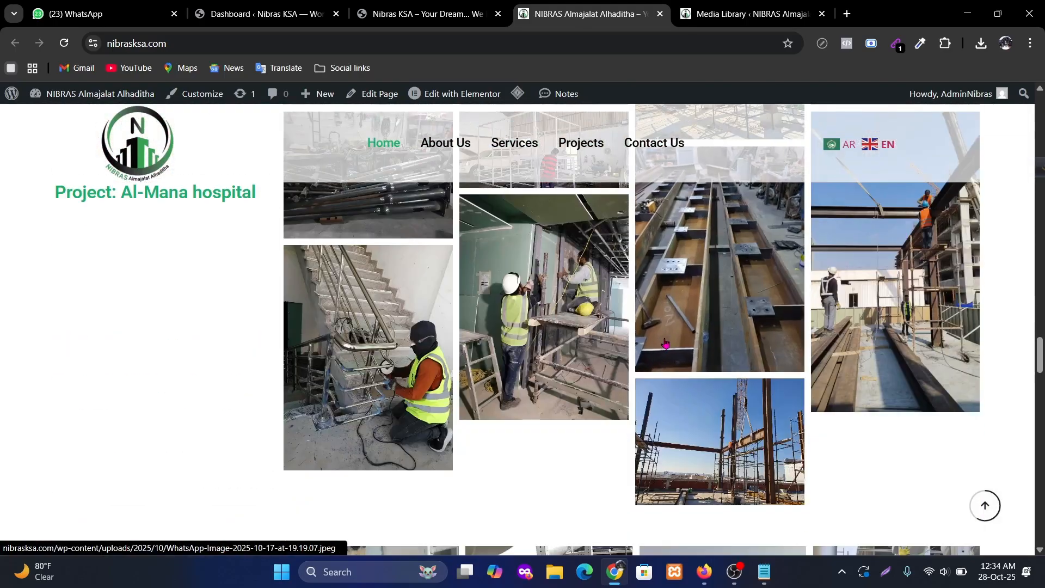
{"action": "scroll", "coordinate": [665, 340], "scroll_direction": "up", "scroll_amount": 4}
{"action": "scroll", "coordinate": [665, 340], "scroll_direction": "down", "scroll_amount": 6}
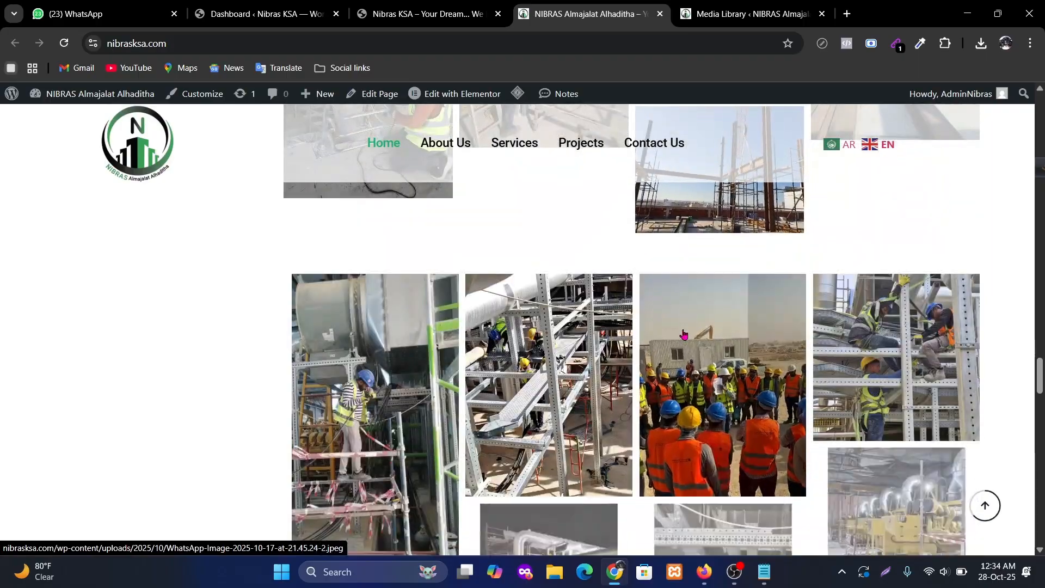
{"action": "scroll", "coordinate": [683, 331], "scroll_direction": "down", "scroll_amount": 15}
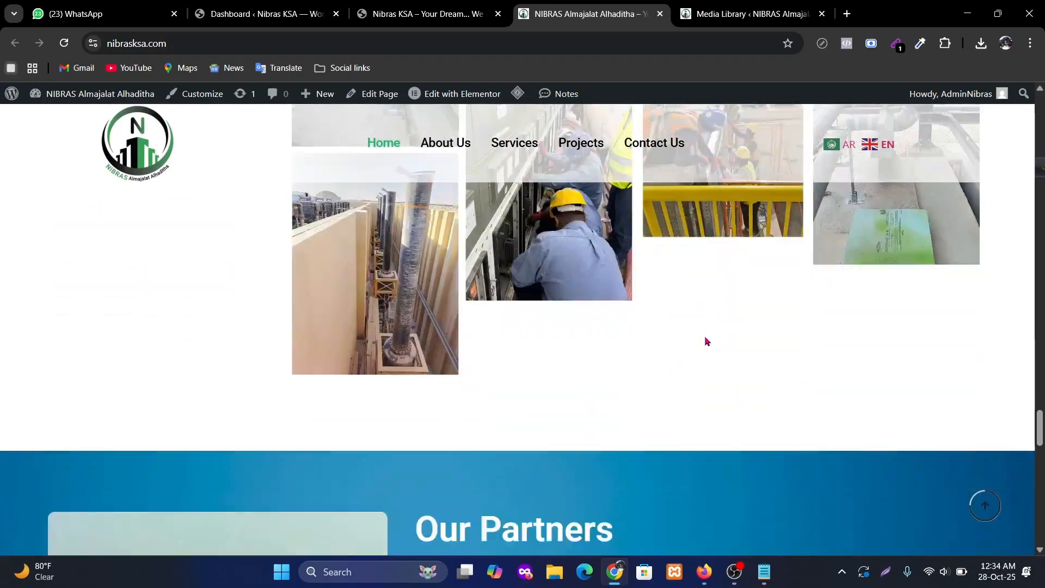
{"action": "scroll", "coordinate": [687, 389], "scroll_direction": "up", "scroll_amount": 20}
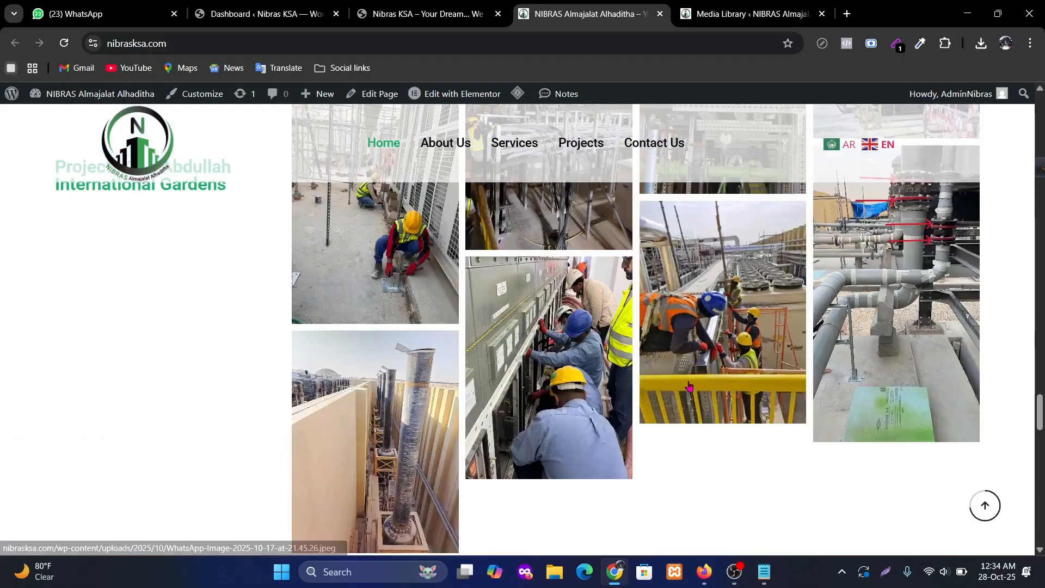
{"action": "scroll", "coordinate": [694, 382], "scroll_direction": "up", "scroll_amount": 20}
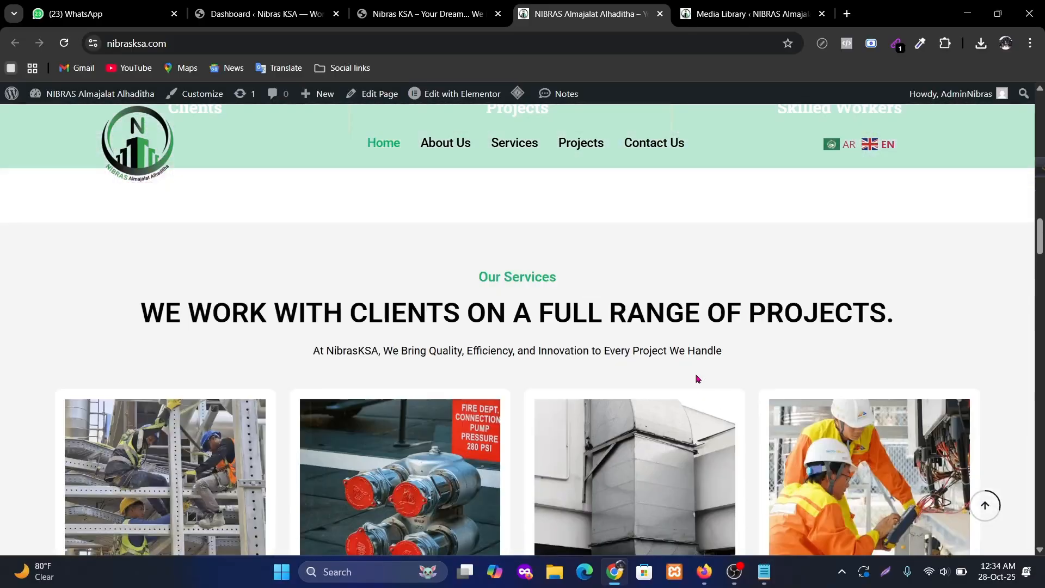
{"action": "scroll", "coordinate": [695, 373], "scroll_direction": "up", "scroll_amount": 8}
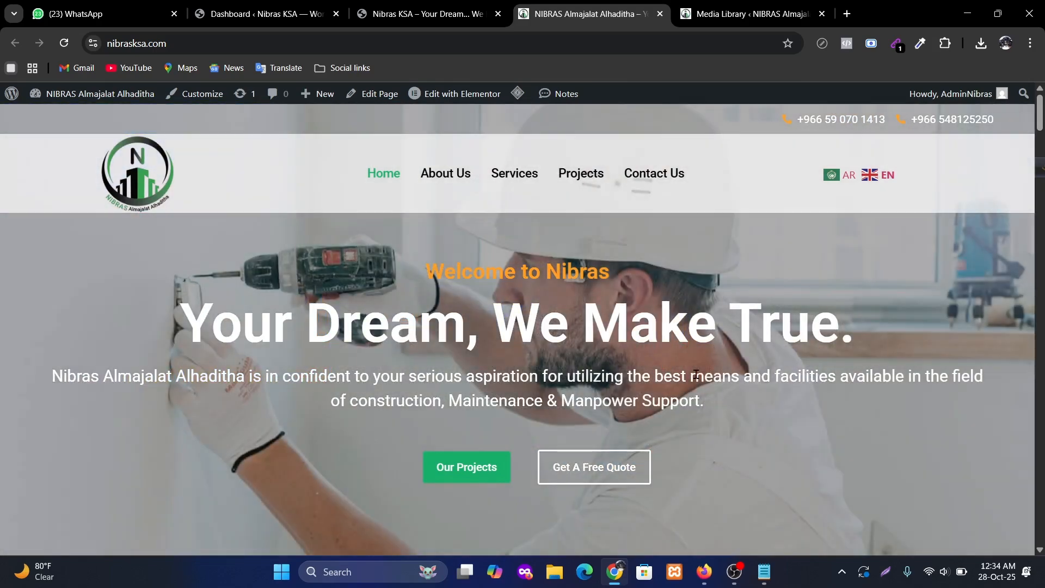
Open the list of all pages in the Nibras KSA WordPress dashboard.
{"action": "key", "text": "ctrl+shift+Tab"}
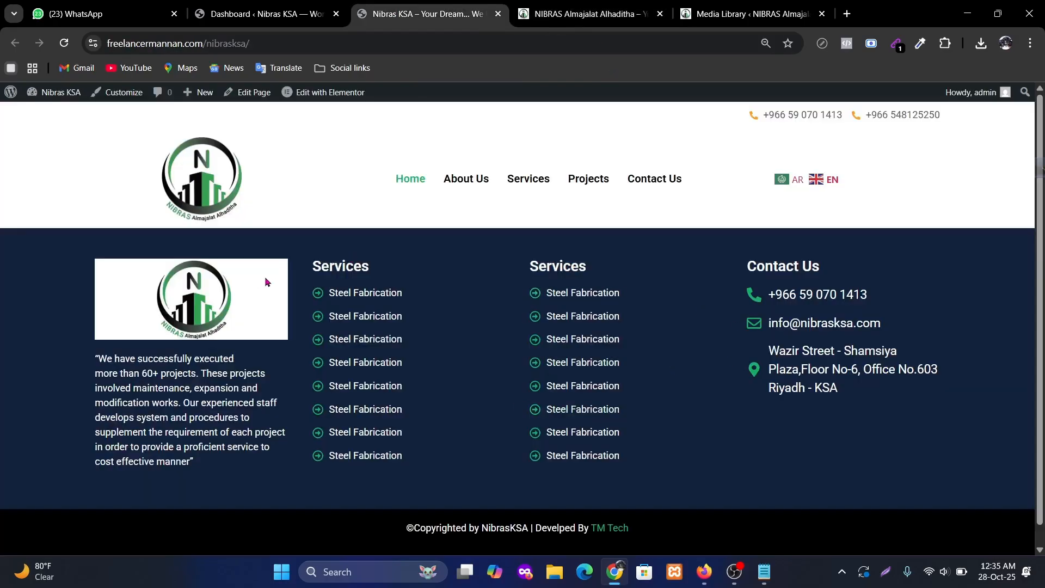
{"action": "left_click", "coordinate": [256, 13]}
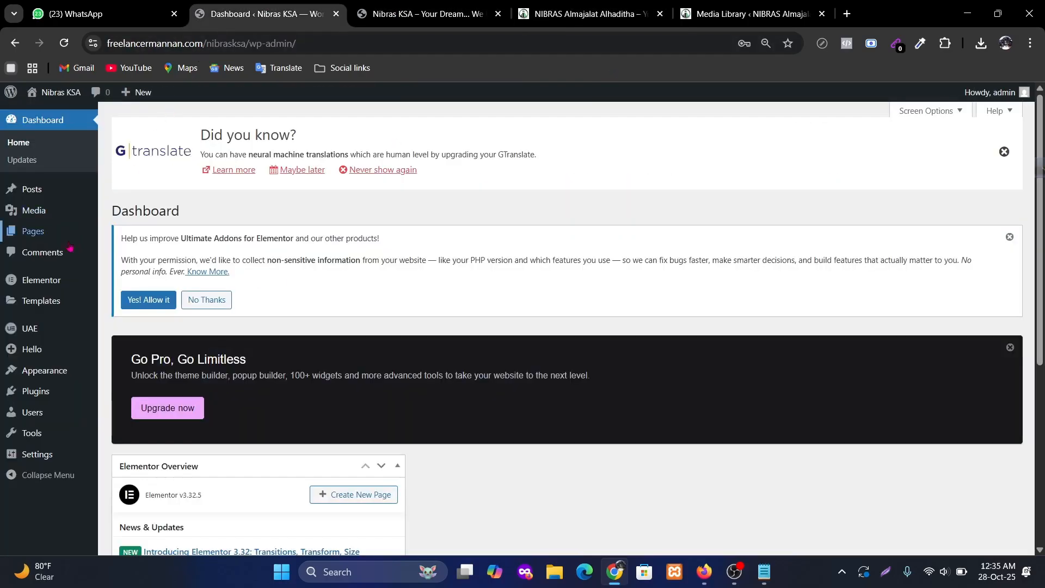
{"action": "mouse_move", "coordinate": [48, 220]}
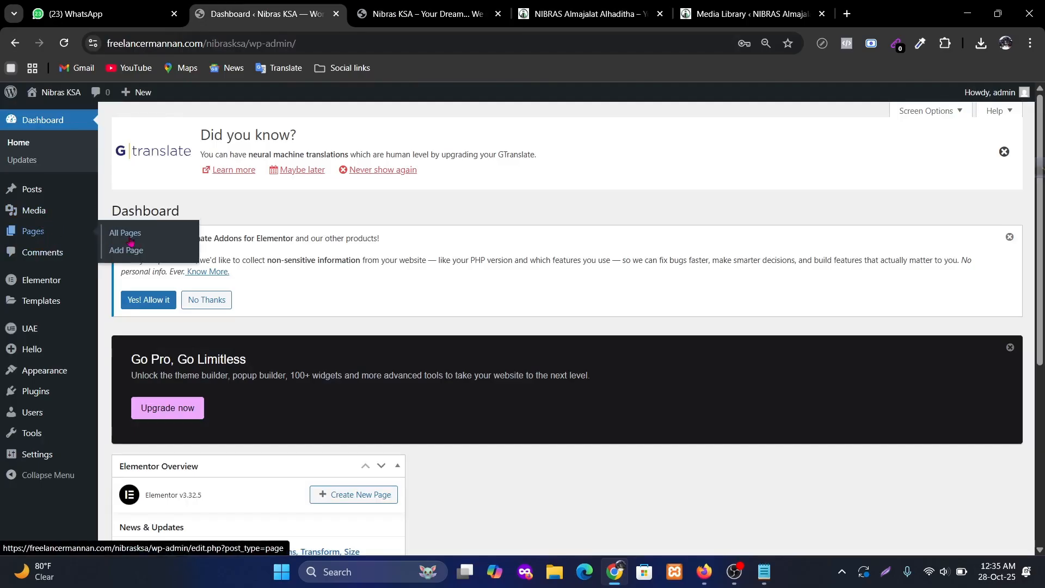
{"action": "left_click", "coordinate": [125, 233]}
{"action": "scroll", "coordinate": [451, 301], "scroll_direction": "down", "scroll_amount": 2}
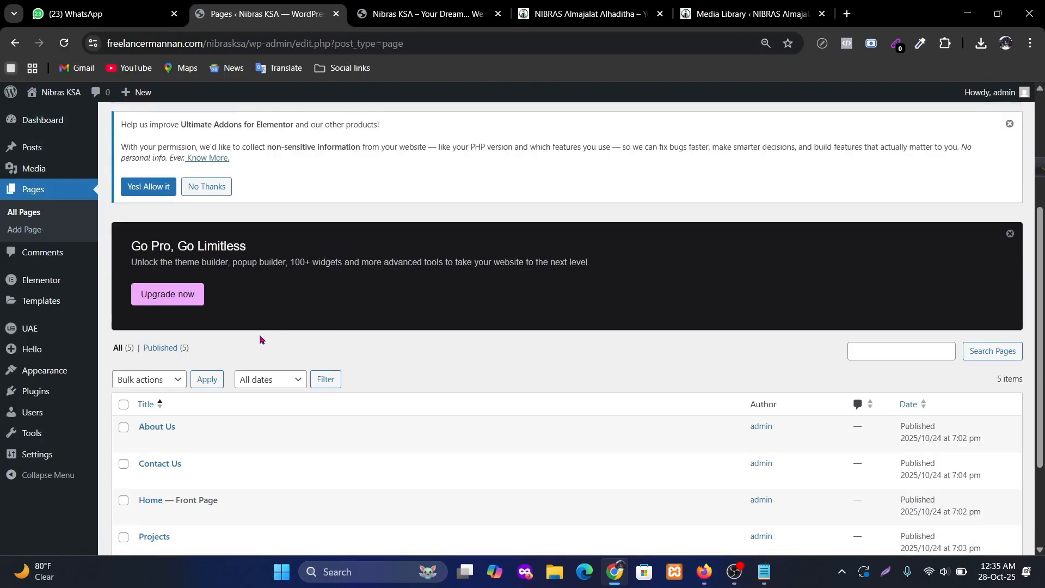
{"action": "scroll", "coordinate": [260, 340], "scroll_direction": "down", "scroll_amount": 3}
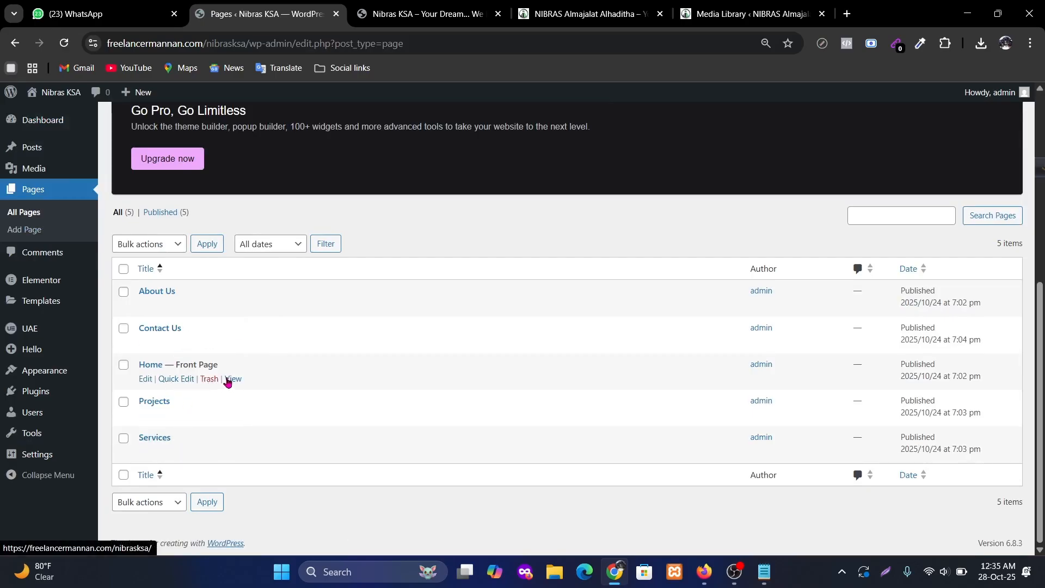
Open the Home page for editing in a new tab, load it in Elementor and close the Structure window.
{"action": "right_click", "coordinate": [146, 384]}
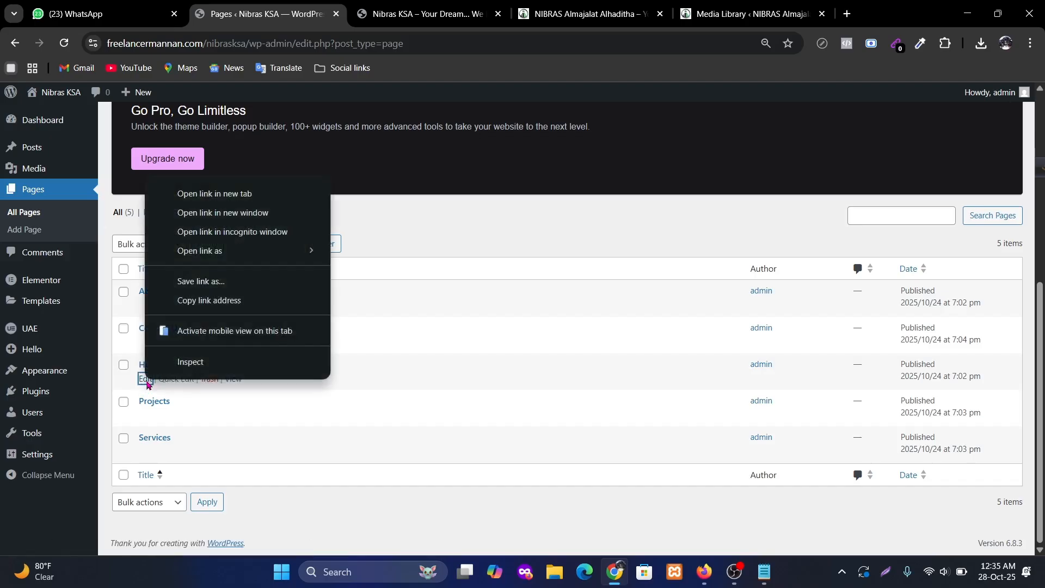
{"action": "left_click", "coordinate": [218, 194]}
{"action": "left_click", "coordinate": [368, 16]}
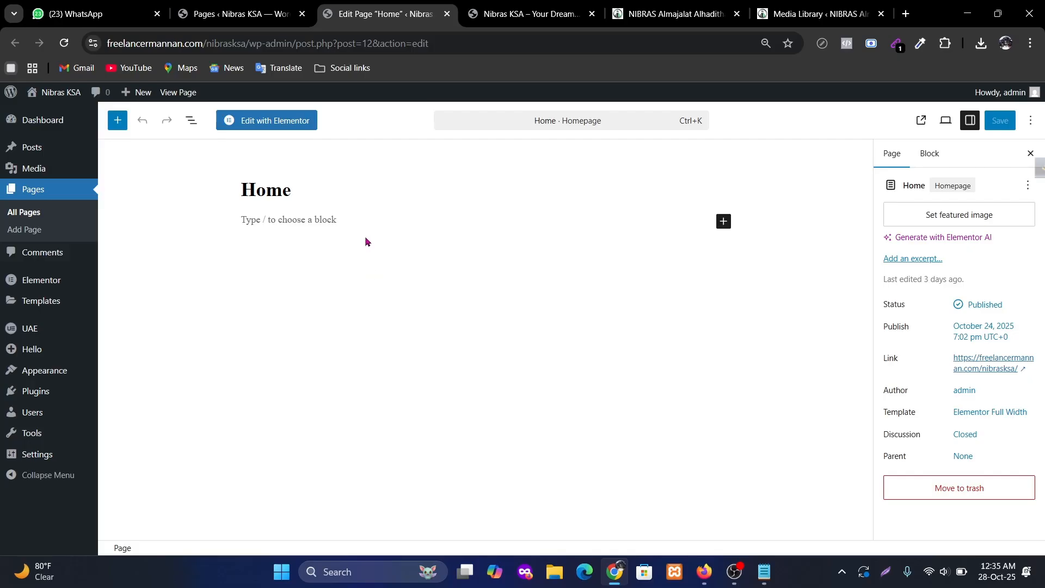
{"action": "left_click", "coordinate": [277, 122]}
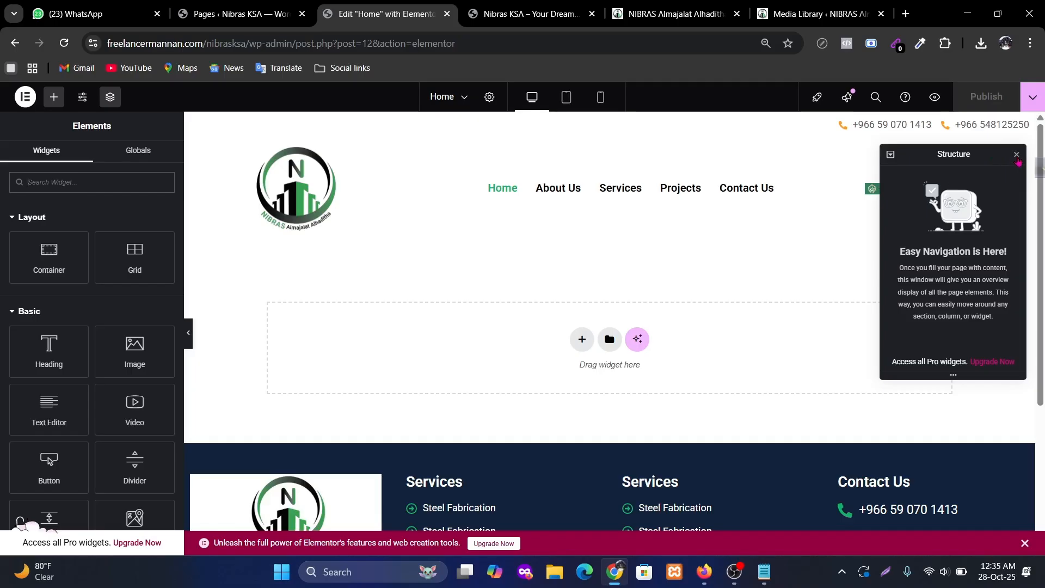
{"action": "left_click", "coordinate": [1016, 155]}
{"action": "scroll", "coordinate": [640, 402], "scroll_direction": "down", "scroll_amount": 5}
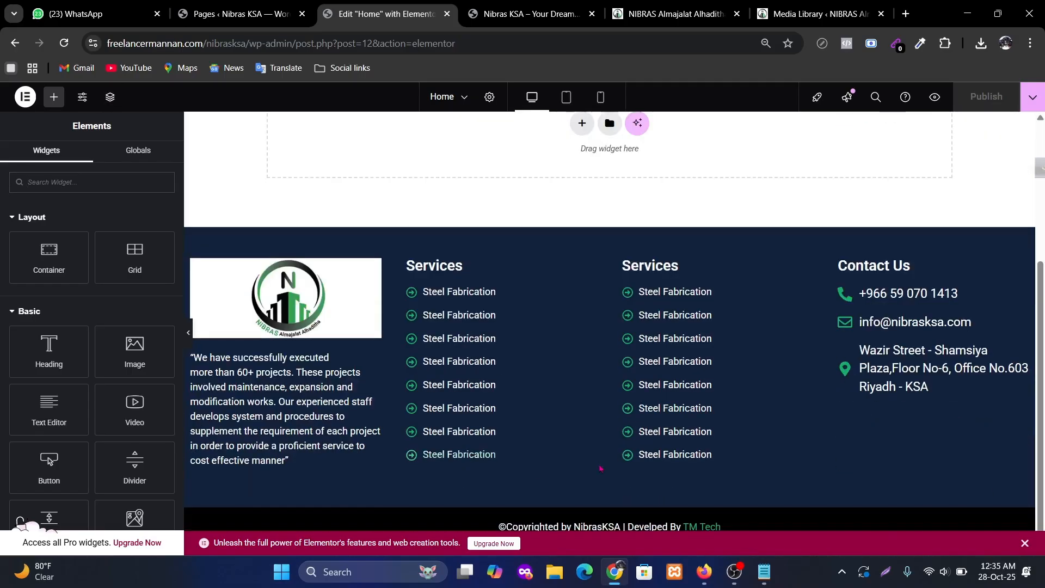
{"action": "scroll", "coordinate": [600, 463], "scroll_direction": "up", "scroll_amount": 5}
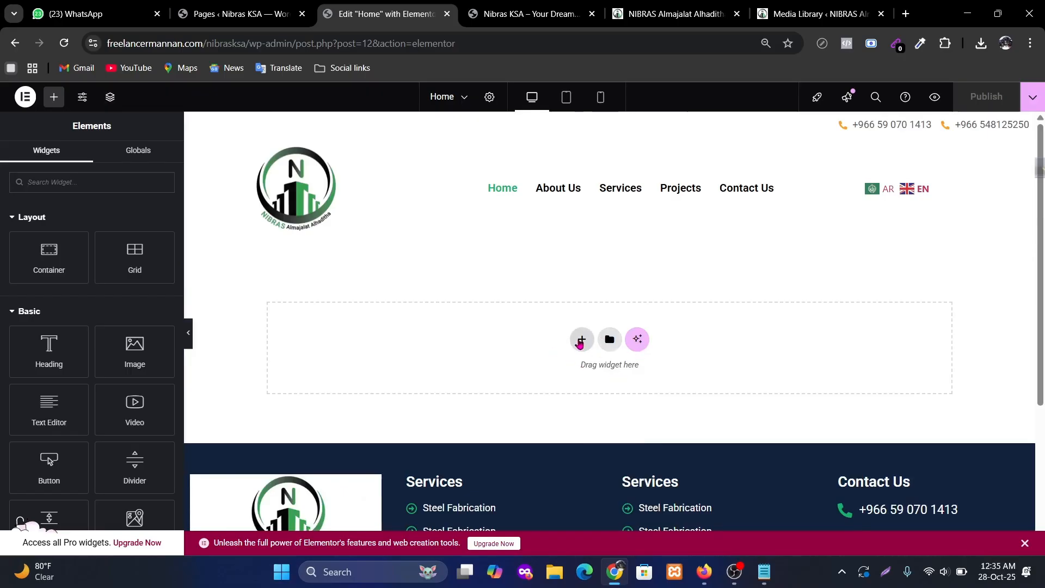
Place the nibrasksa.com tab directly after the Elementor editor tab and examine the reference homepage's hero section.
{"action": "left_click", "coordinate": [577, 14]}
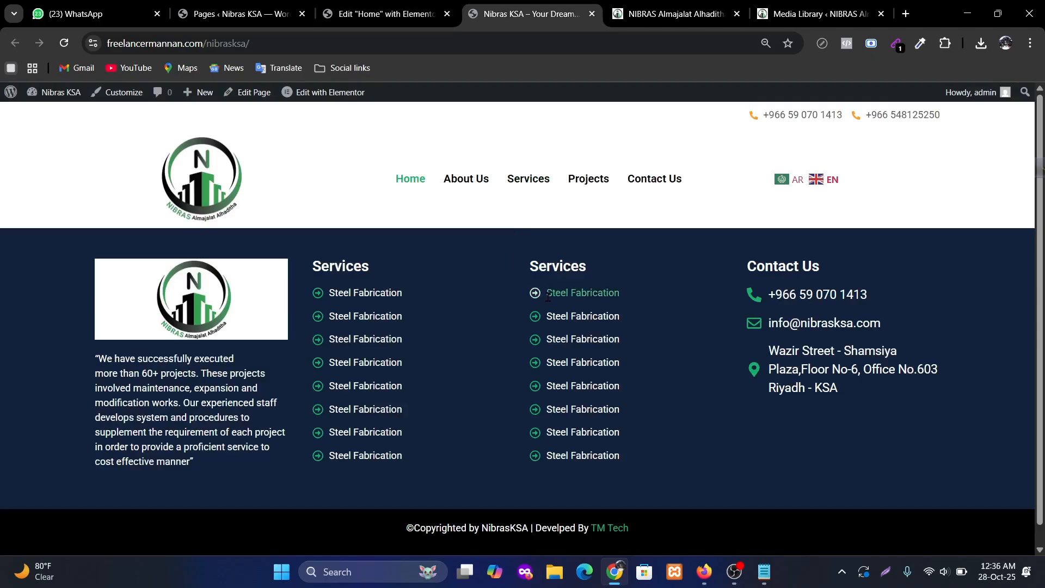
{"action": "left_click_drag", "start_coordinate": [647, 14], "coordinate": [509, 25]}
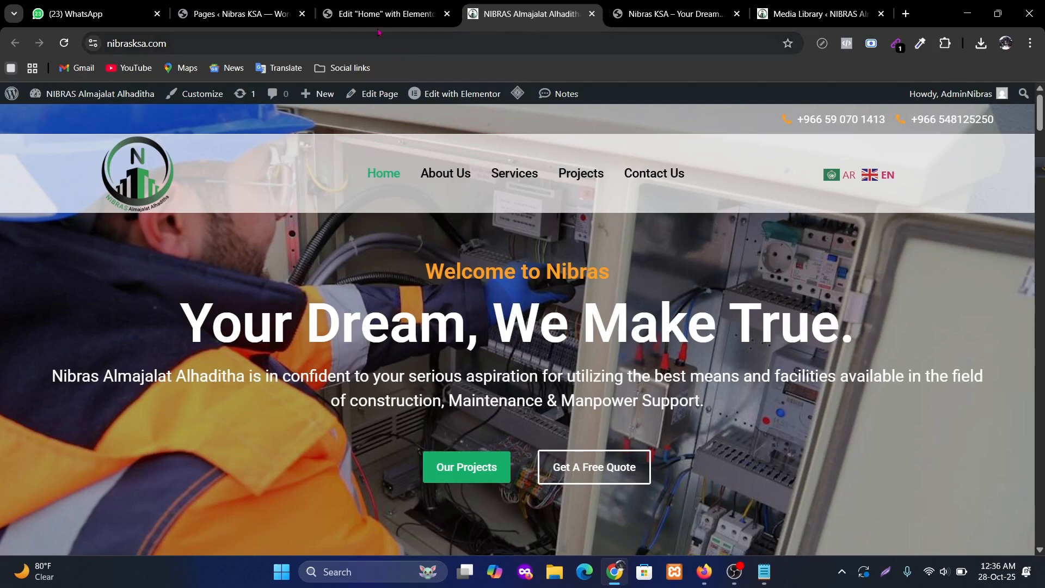
{"action": "scroll", "coordinate": [371, 321], "scroll_direction": "down", "scroll_amount": 1}
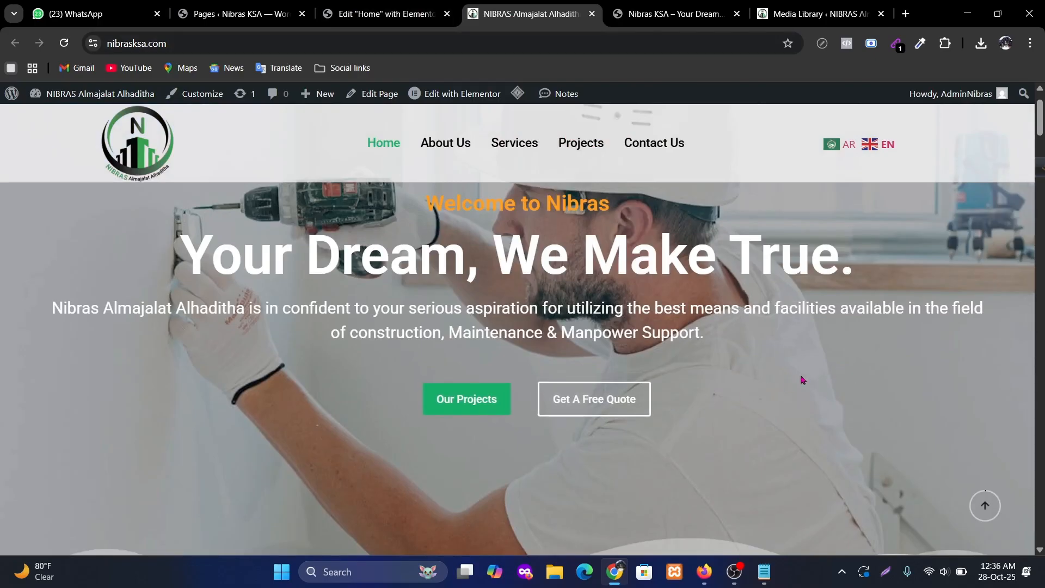
{"action": "scroll", "coordinate": [803, 379], "scroll_direction": "down", "scroll_amount": 1}
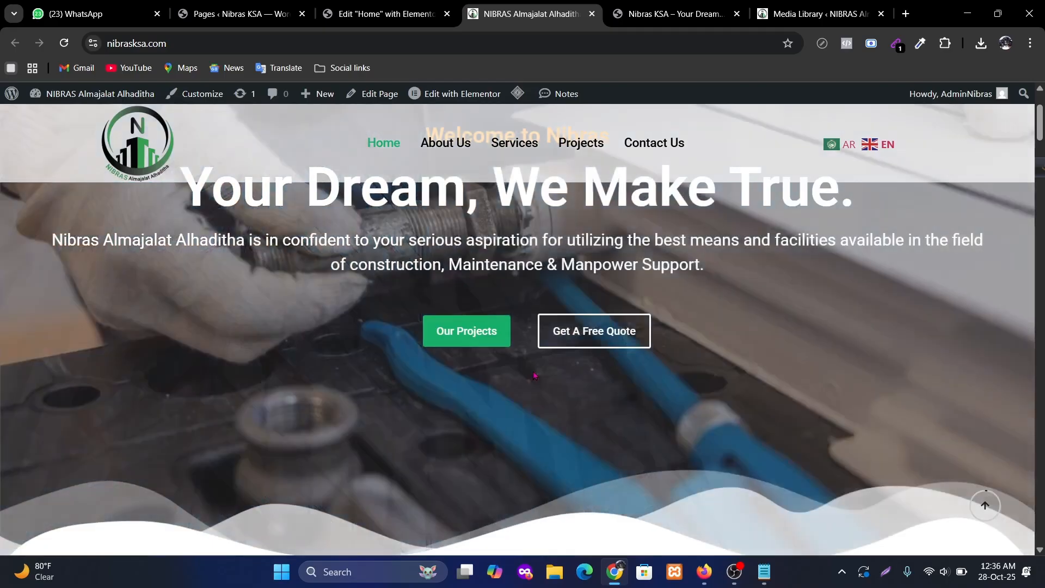
{"action": "scroll", "coordinate": [652, 474], "scroll_direction": "up", "scroll_amount": 1}
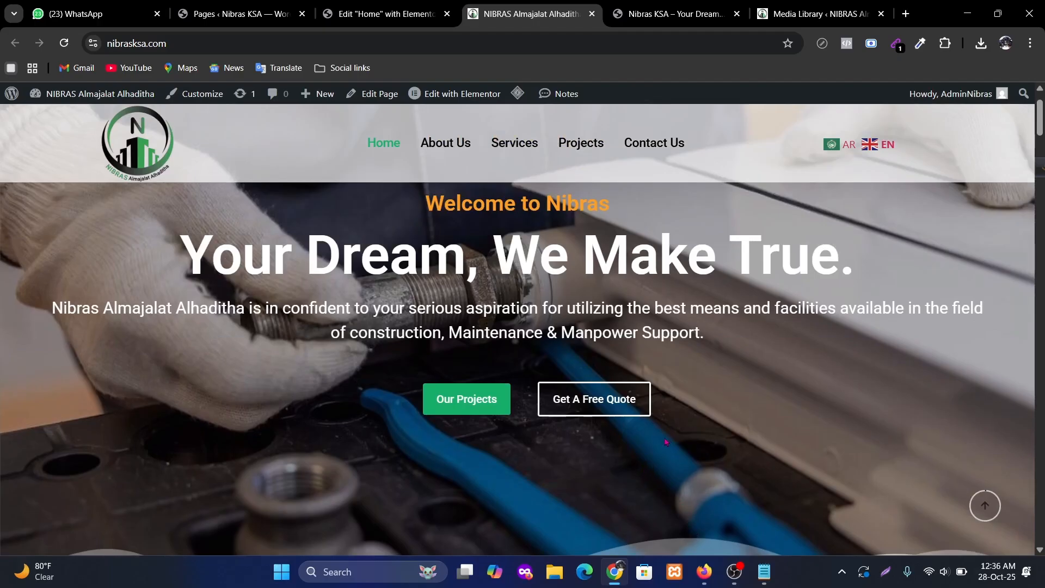
{"action": "scroll", "coordinate": [669, 435], "scroll_direction": "down", "scroll_amount": 1}
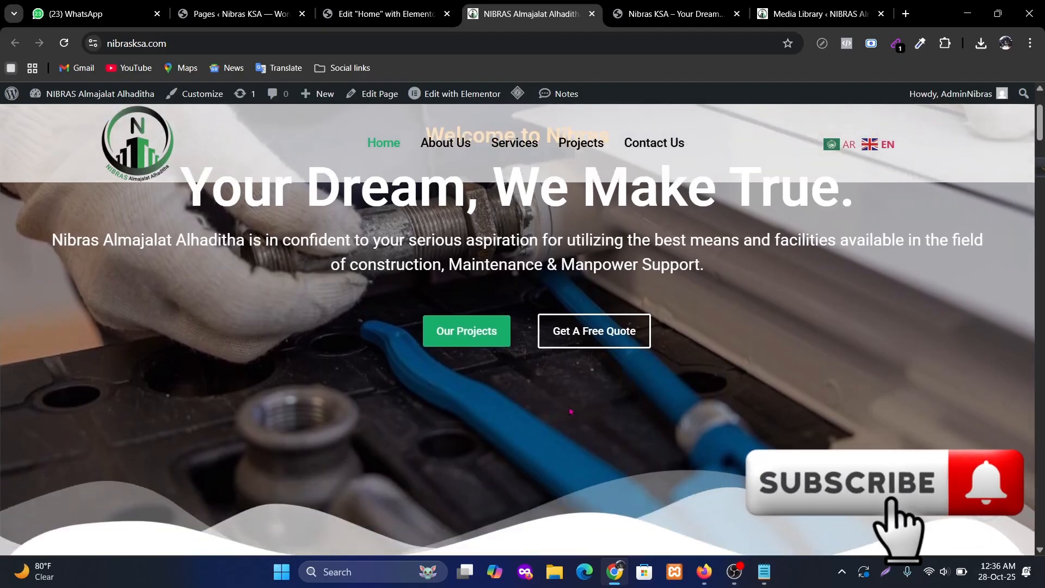
{"action": "scroll", "coordinate": [563, 405], "scroll_direction": "up", "scroll_amount": 2}
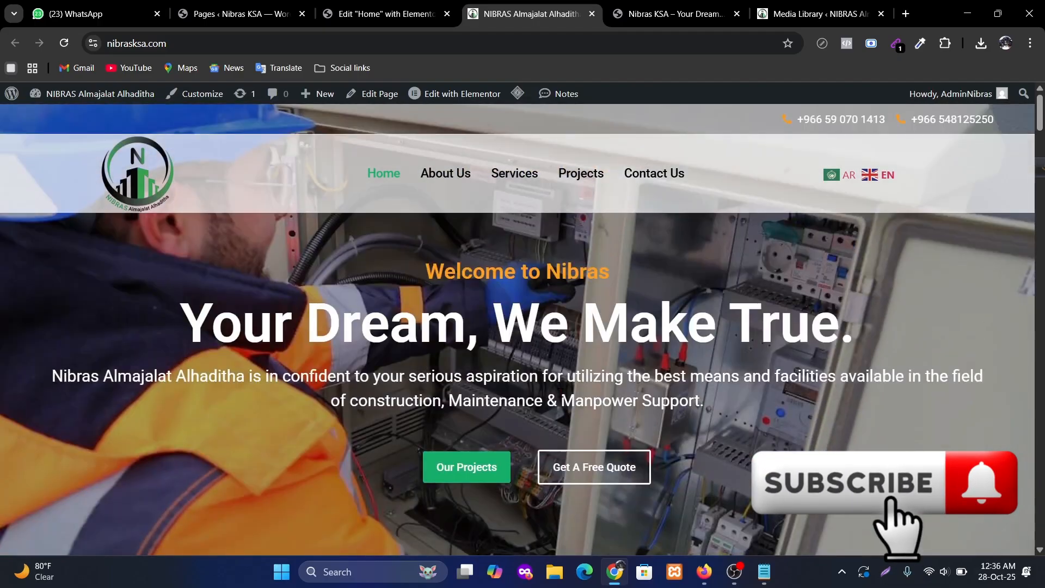
Add a row-direction flexbox container to the empty Home page in Elementor and nest a second container inside it.
{"action": "left_click", "coordinate": [381, 14]}
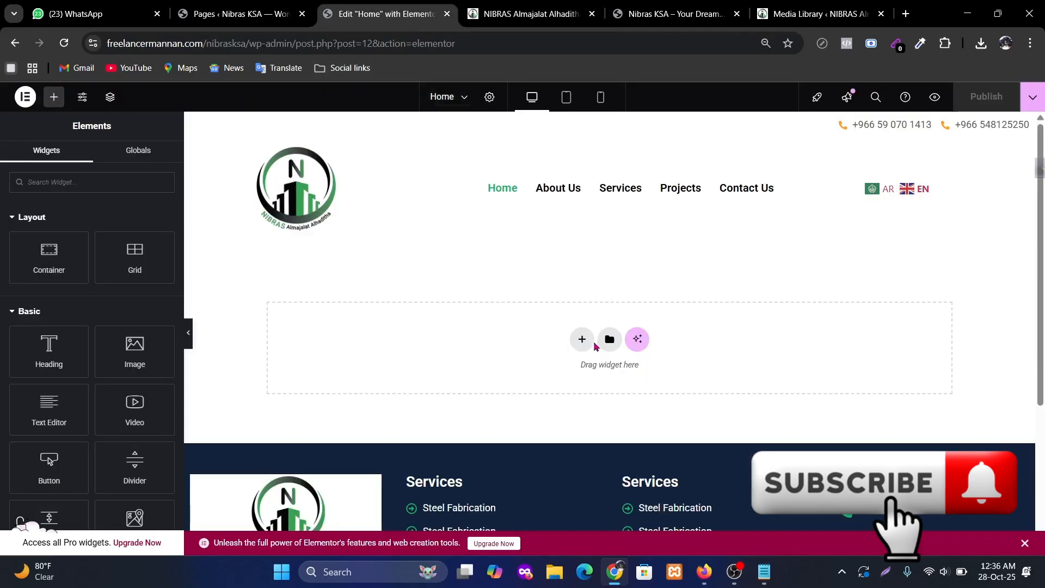
{"action": "left_click", "coordinate": [581, 342]}
{"action": "left_click", "coordinate": [591, 380]}
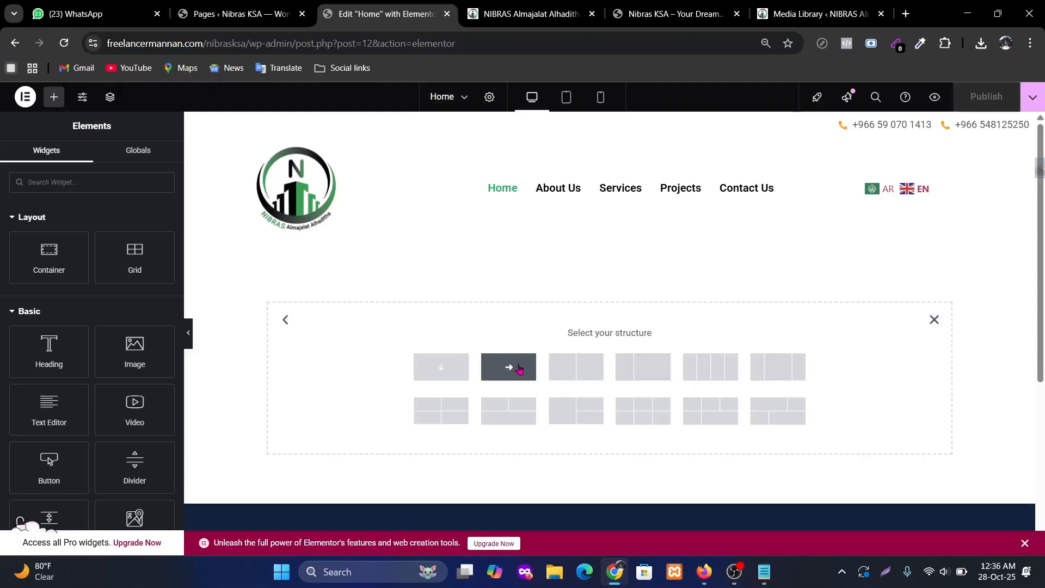
{"action": "left_click", "coordinate": [520, 369]}
{"action": "left_click", "coordinate": [609, 274]}
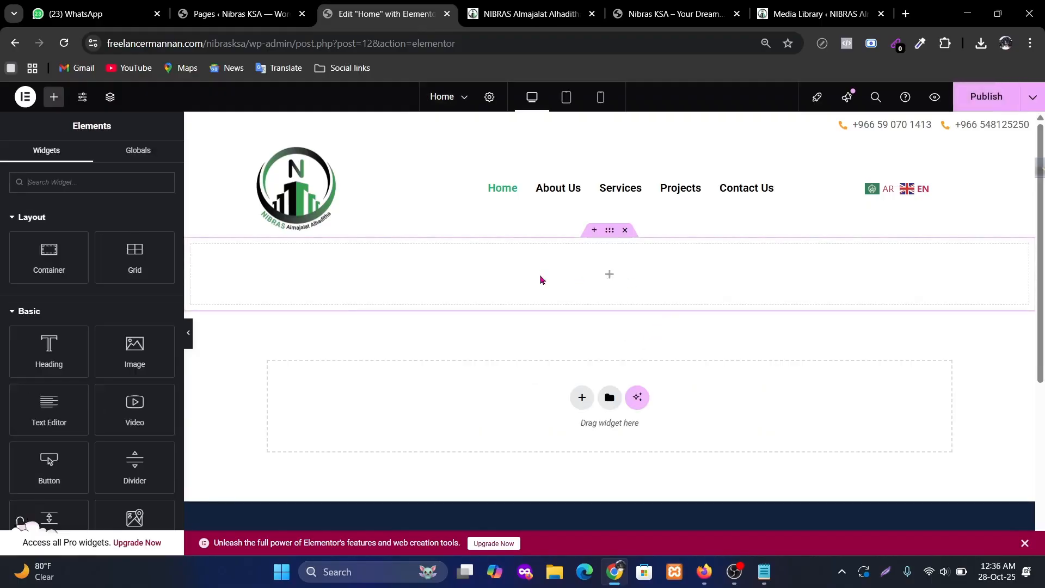
{"action": "left_click_drag", "start_coordinate": [42, 256], "coordinate": [585, 285]}
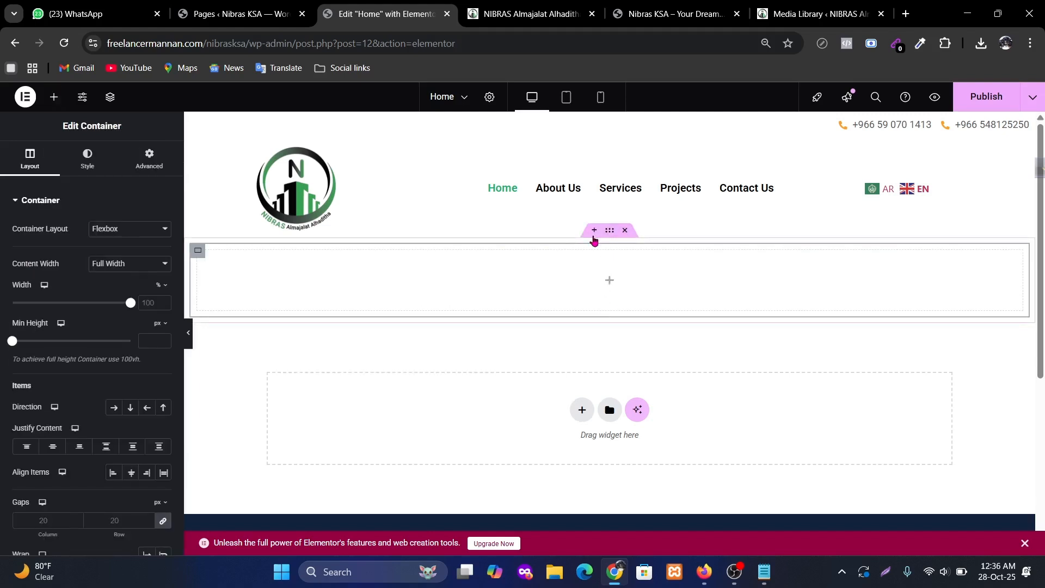
Unlink the outer container's padding values and set the top padding to 300 px and the bottom padding to 200 px.
{"action": "left_click", "coordinate": [609, 233]}
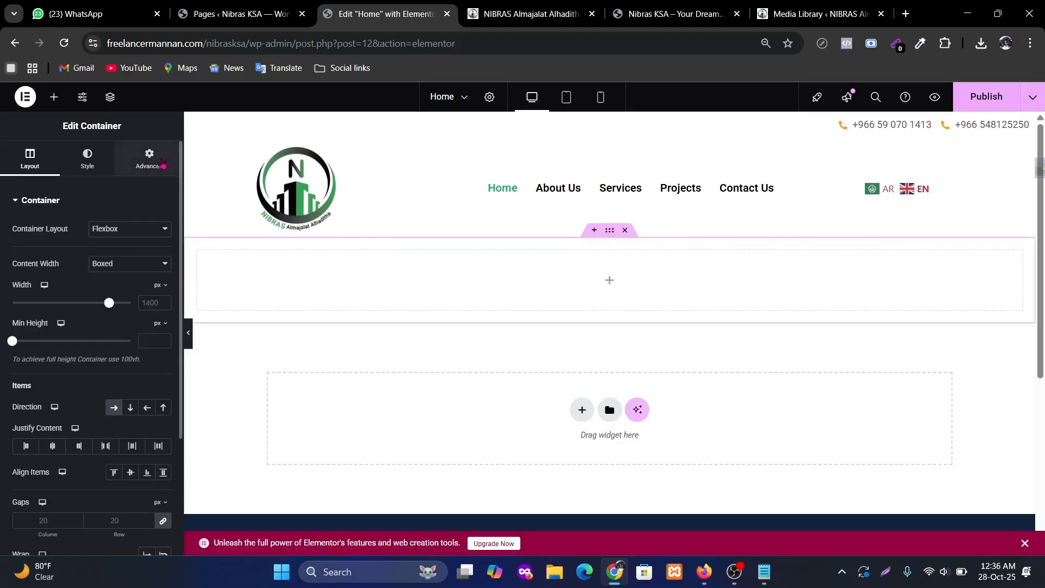
{"action": "left_click", "coordinate": [149, 160]}
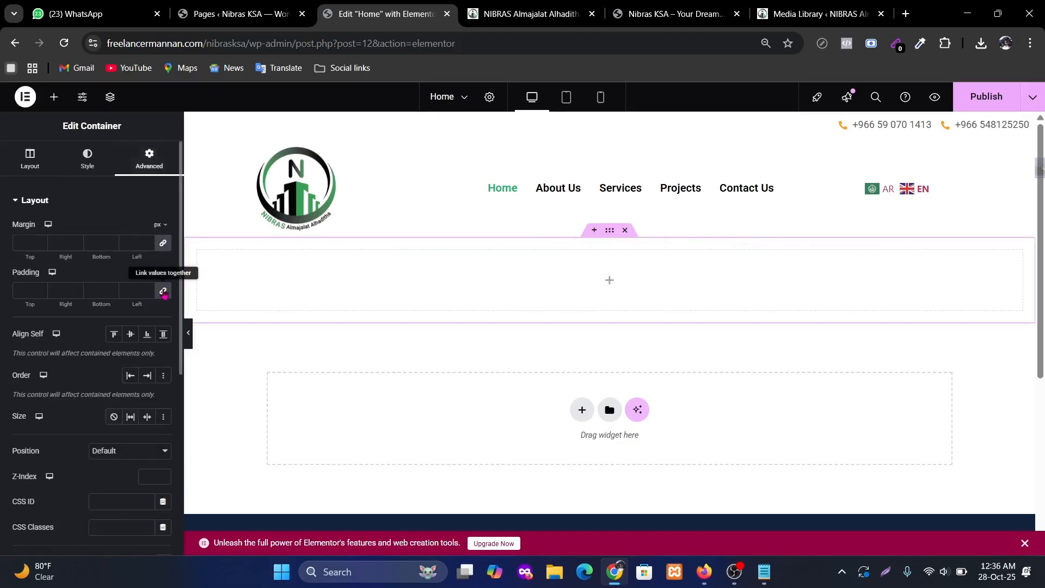
{"action": "left_click", "coordinate": [163, 291]}
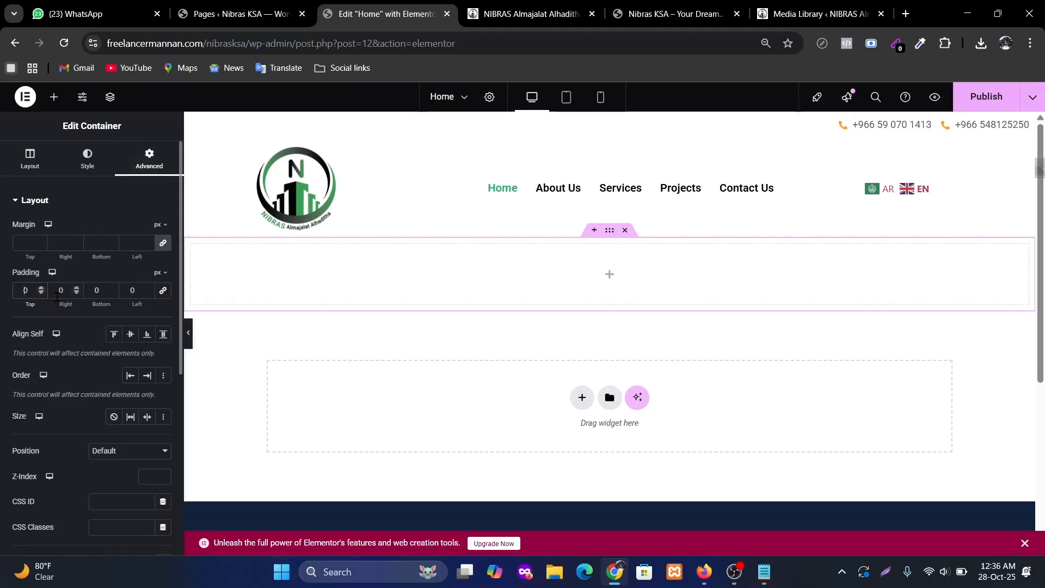
{"action": "type", "text": "300"}
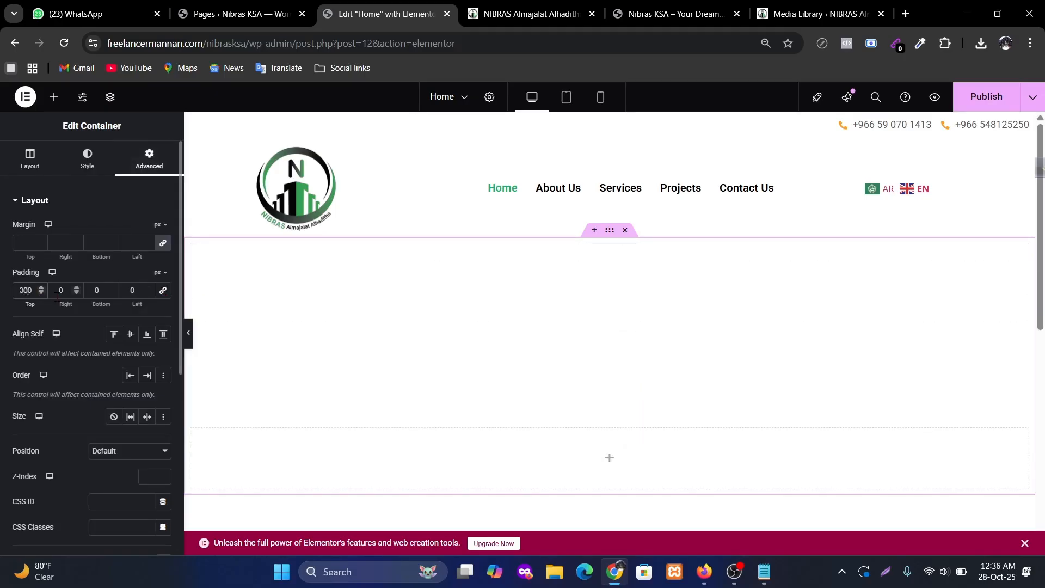
{"action": "left_click", "coordinate": [85, 293]}
{"action": "type", "text": "200"}
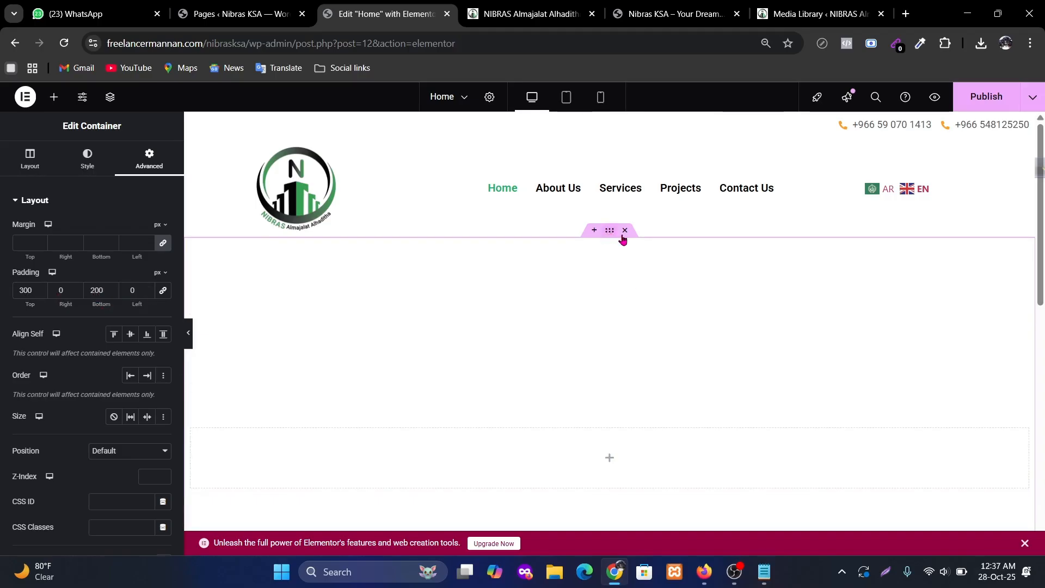
Check the hero background on the nibrasksa.com reference page and set the outer container's background type to Slideshow in Elementor.
{"action": "left_click", "coordinate": [526, 14]}
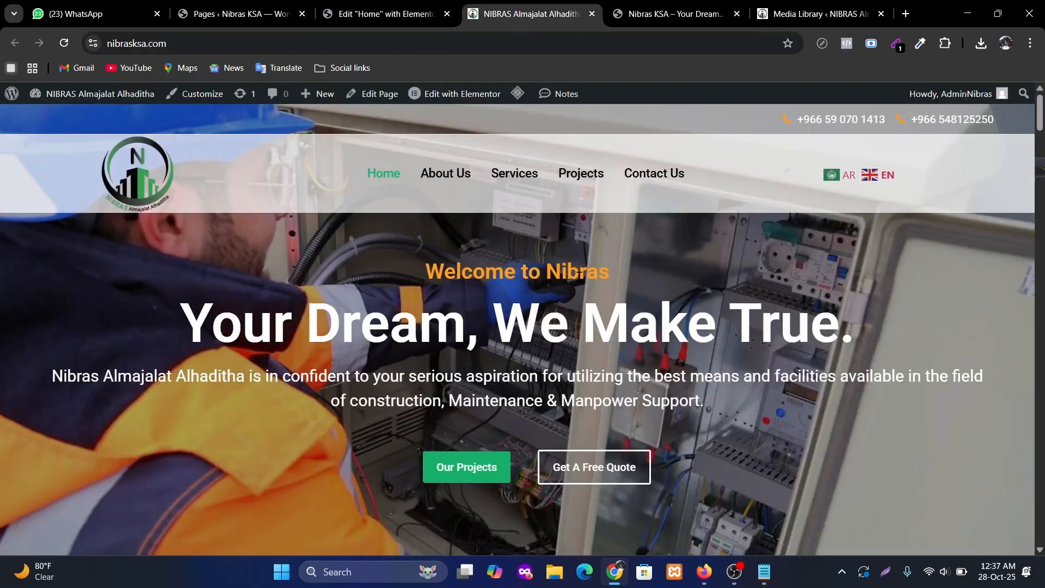
{"action": "scroll", "coordinate": [332, 375], "scroll_direction": "down", "scroll_amount": 2}
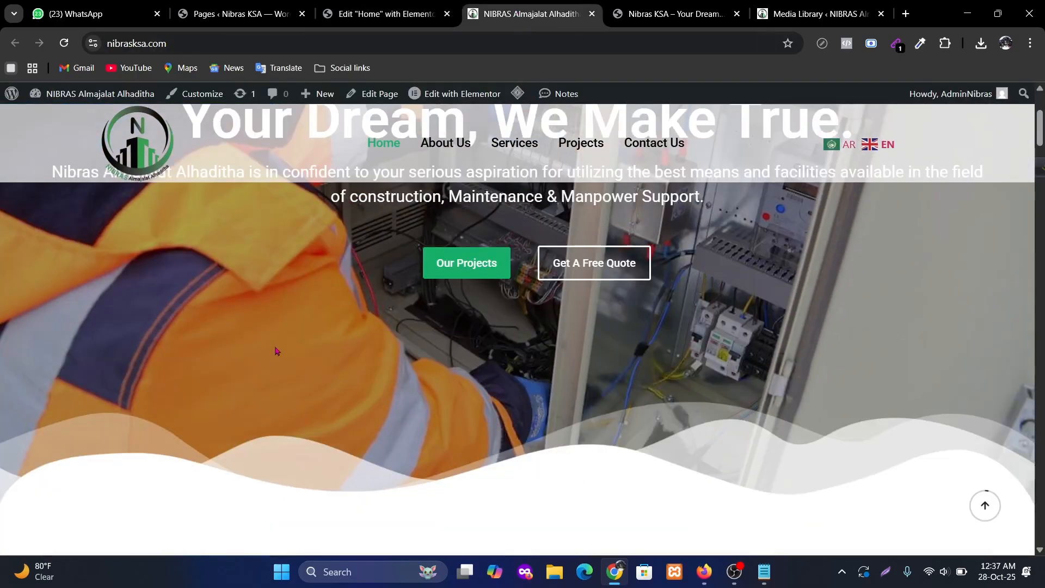
{"action": "scroll", "coordinate": [366, 348], "scroll_direction": "up", "scroll_amount": 2}
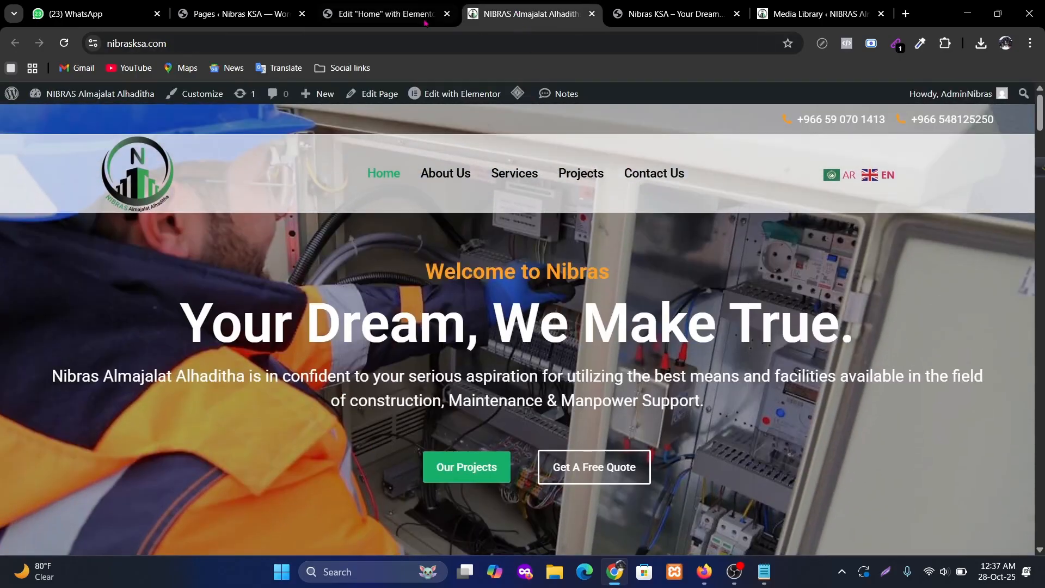
{"action": "left_click", "coordinate": [411, 14]}
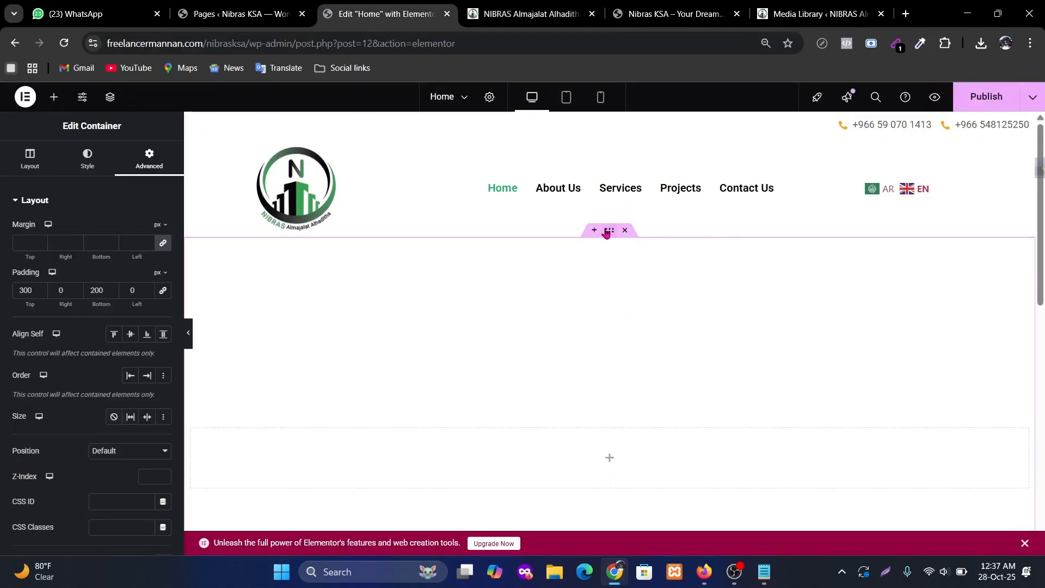
{"action": "left_click", "coordinate": [81, 166]}
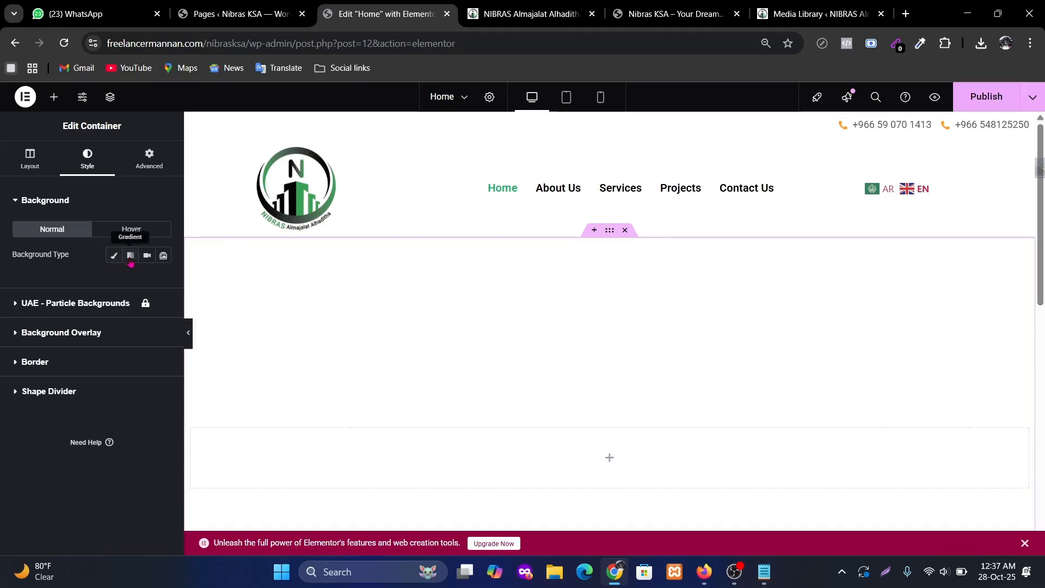
{"action": "left_click", "coordinate": [163, 256]}
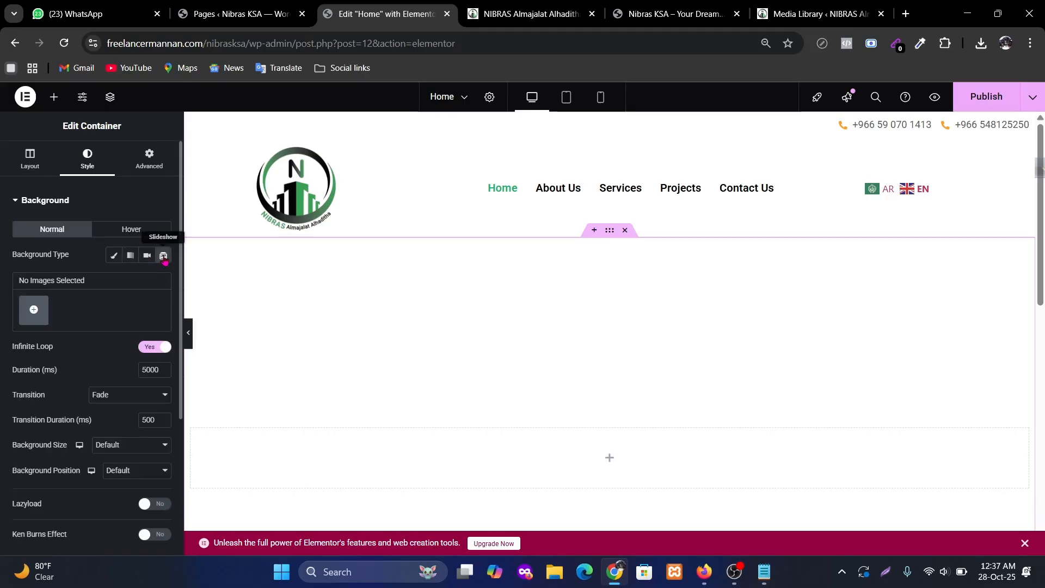
Upload the four pexels JPG photos of the building, driller, electrician and pipe work from the Download folder for the slideshow.
{"action": "left_click", "coordinate": [34, 310]}
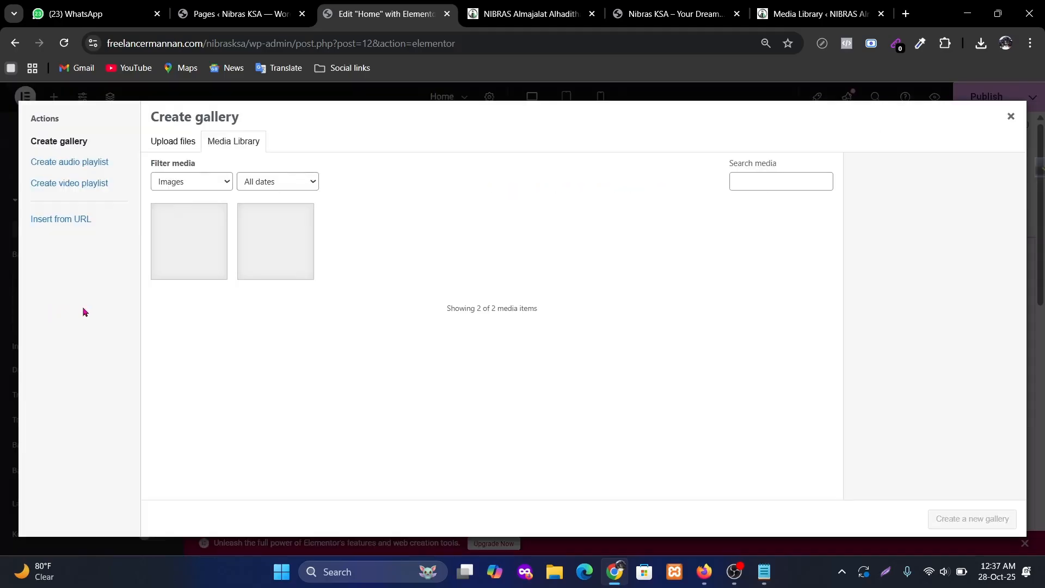
{"action": "left_click", "coordinate": [166, 147]}
{"action": "left_click", "coordinate": [596, 309]}
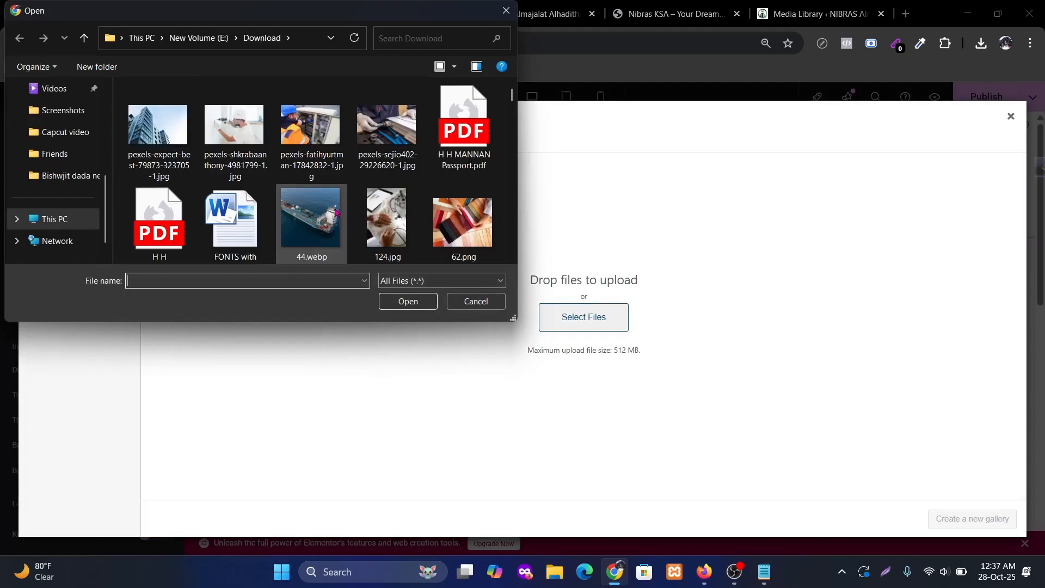
{"action": "left_click", "coordinate": [174, 132]}
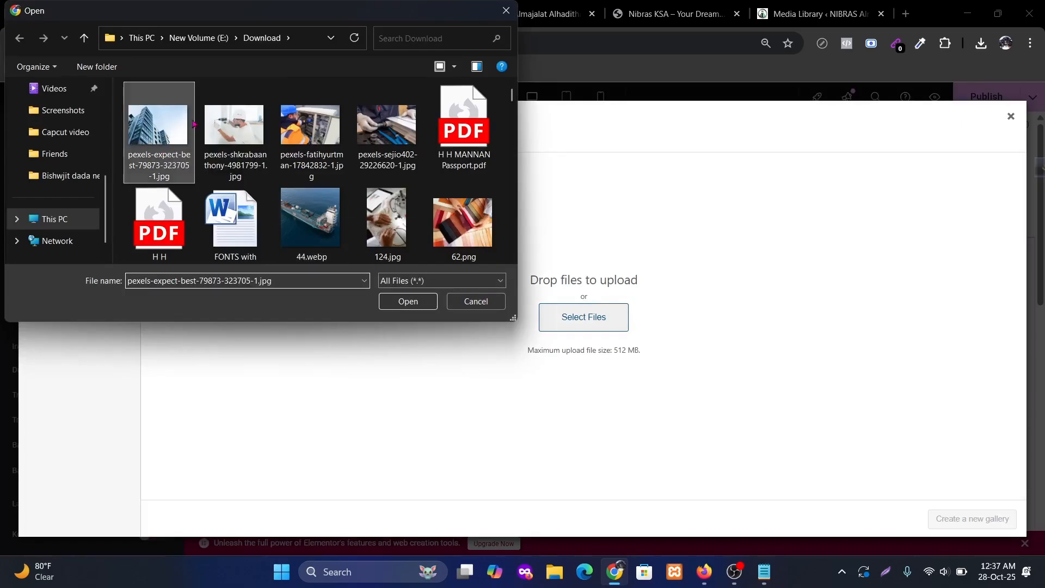
{"action": "left_click", "coordinate": [234, 127], "text": "ctrl"}
{"action": "left_click", "coordinate": [310, 127], "text": "ctrl"}
{"action": "left_click", "coordinate": [386, 134], "text": "ctrl"}
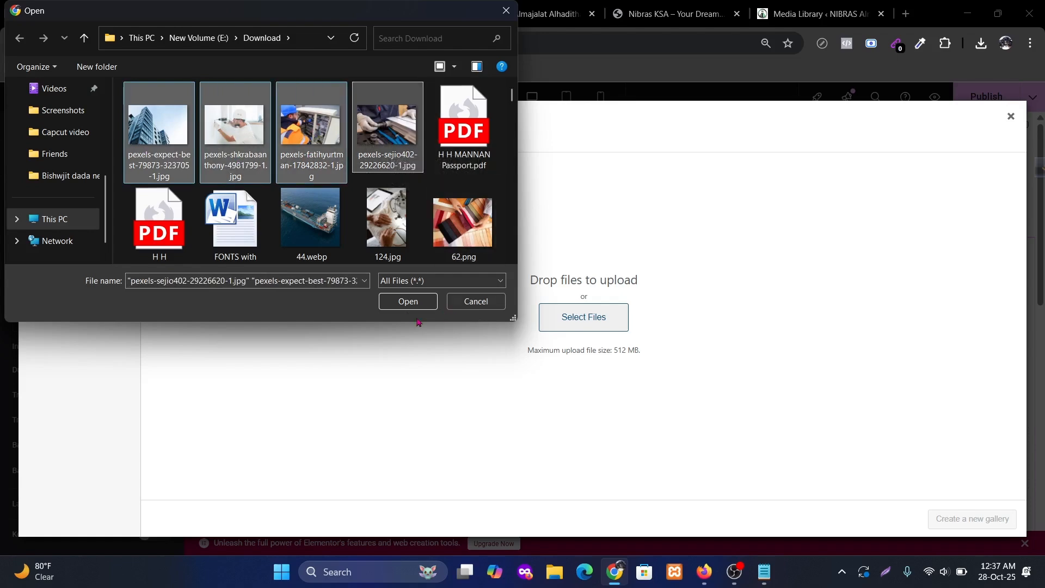
{"action": "left_click", "coordinate": [406, 304]}
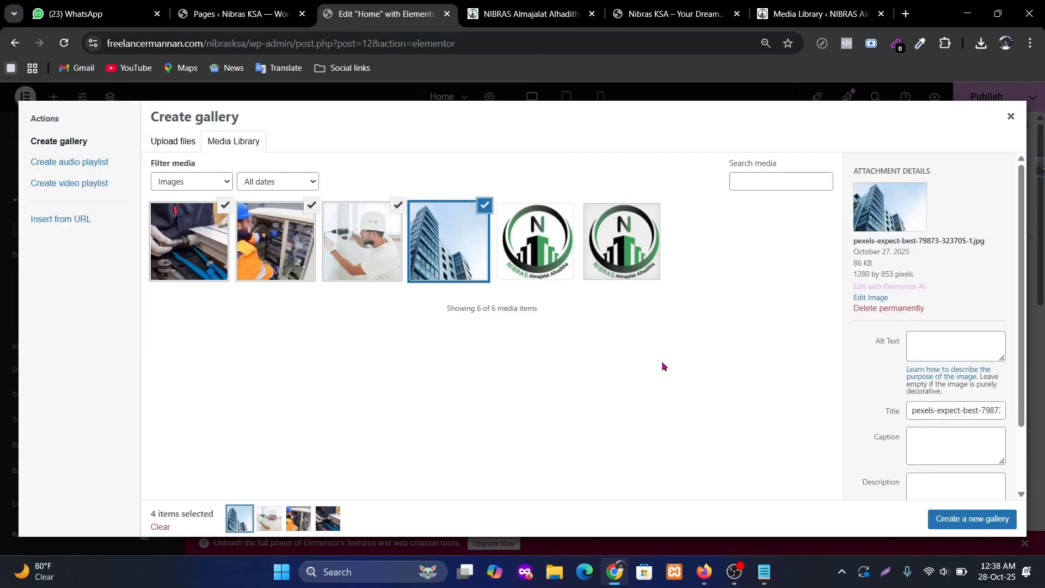
Create a gallery from the four uploaded photos and insert it as the container's background slideshow.
{"action": "left_click", "coordinate": [962, 527]}
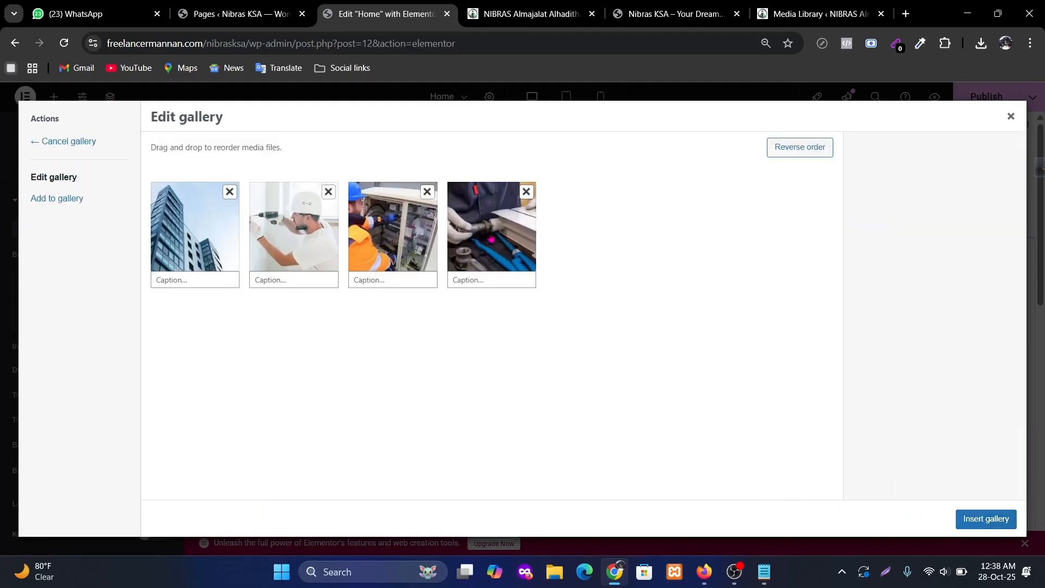
{"action": "left_click_drag", "start_coordinate": [492, 239], "coordinate": [500, 279]}
{"action": "left_click", "coordinate": [980, 524]}
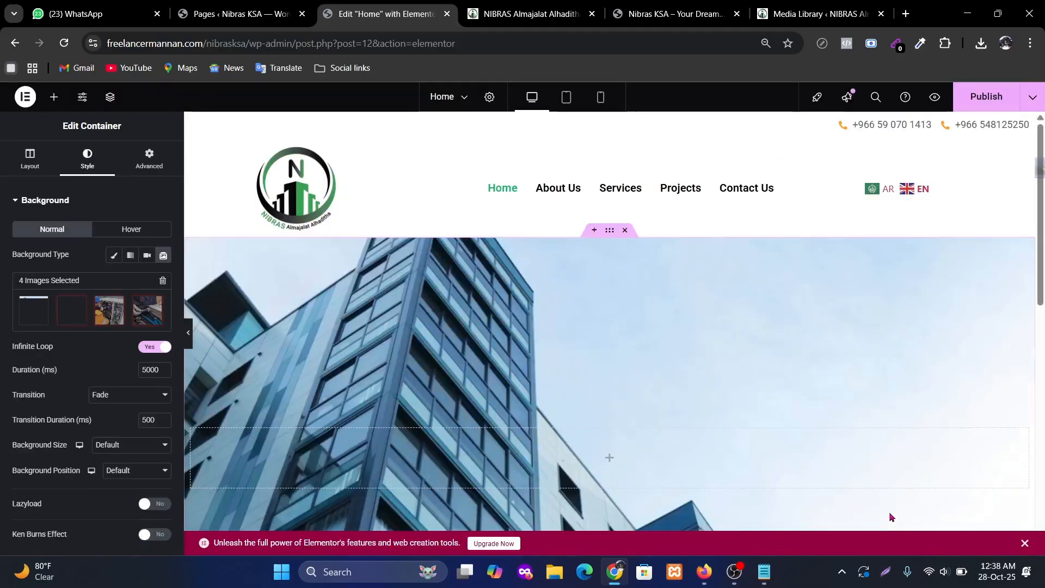
Set the background slideshow's slide duration to 4000 ms.
{"action": "scroll", "coordinate": [792, 467], "scroll_direction": "down", "scroll_amount": 2}
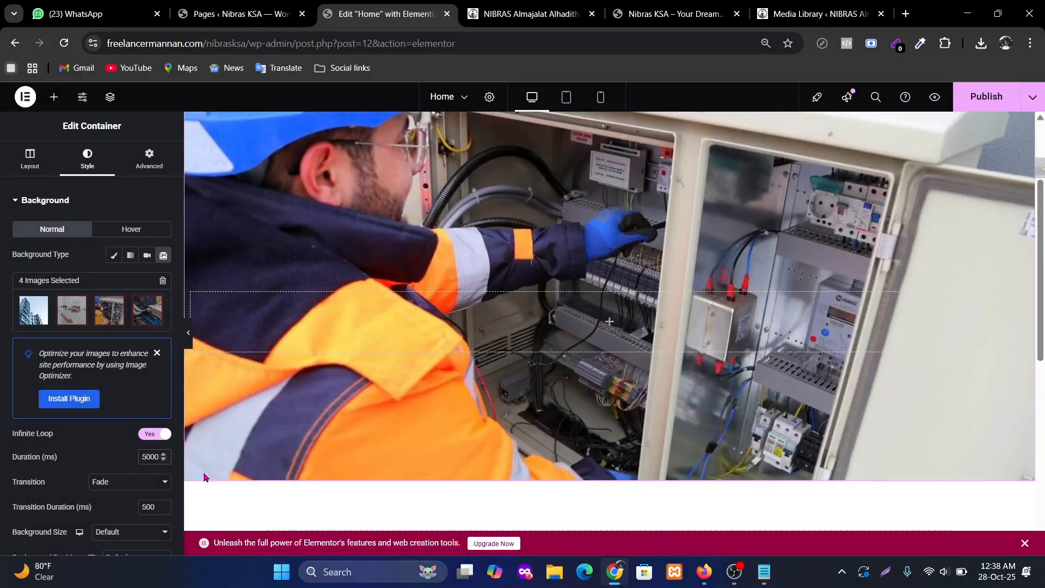
{"action": "key", "text": "BackSpace"}
{"action": "type", "text": "4"}
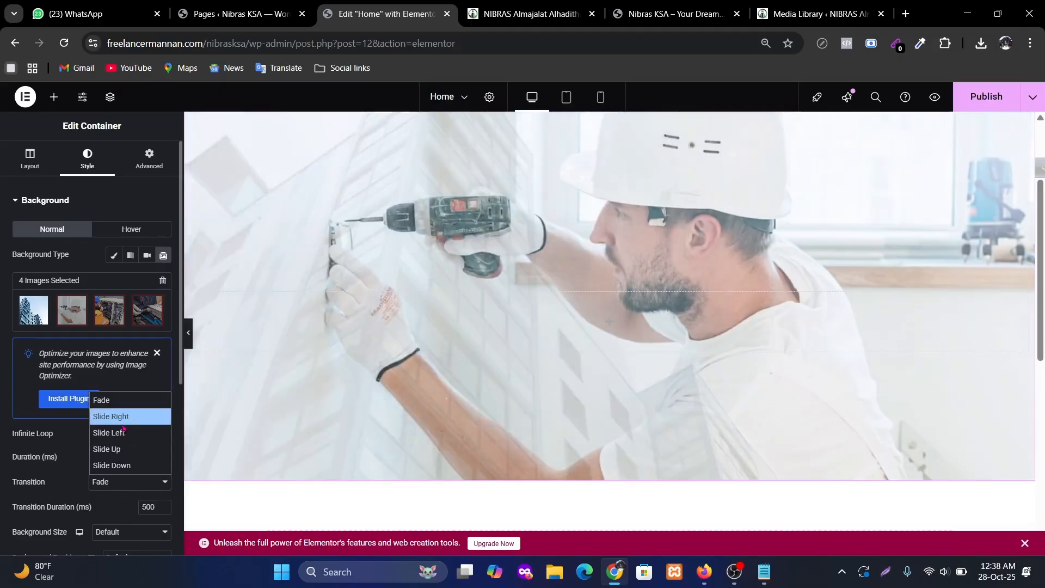
Try the Slide Right and Slide Left transitions on the background slideshow and return it to Fade.
{"action": "left_click", "coordinate": [117, 417]}
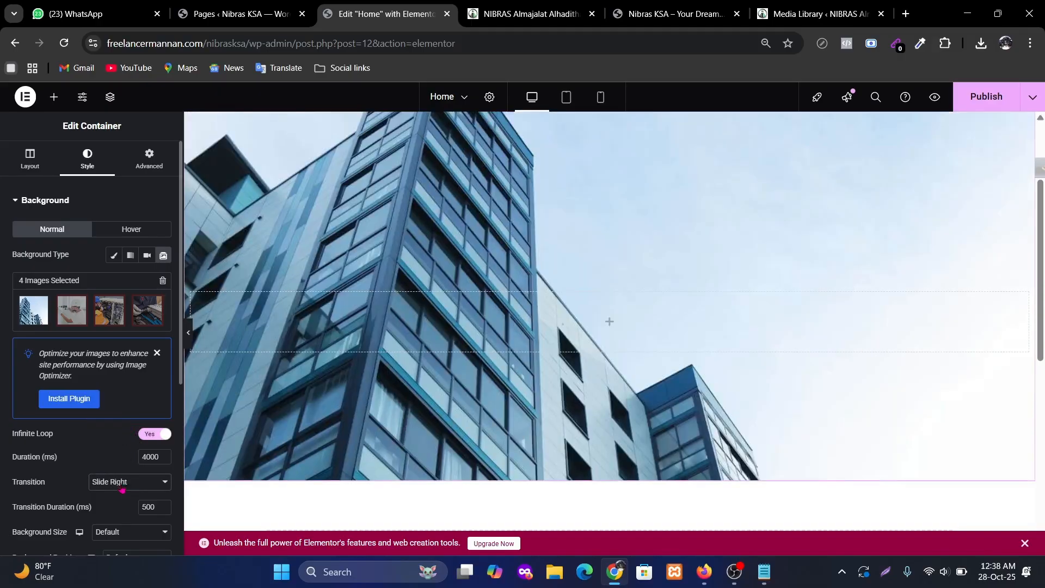
{"action": "left_click", "coordinate": [122, 485]}
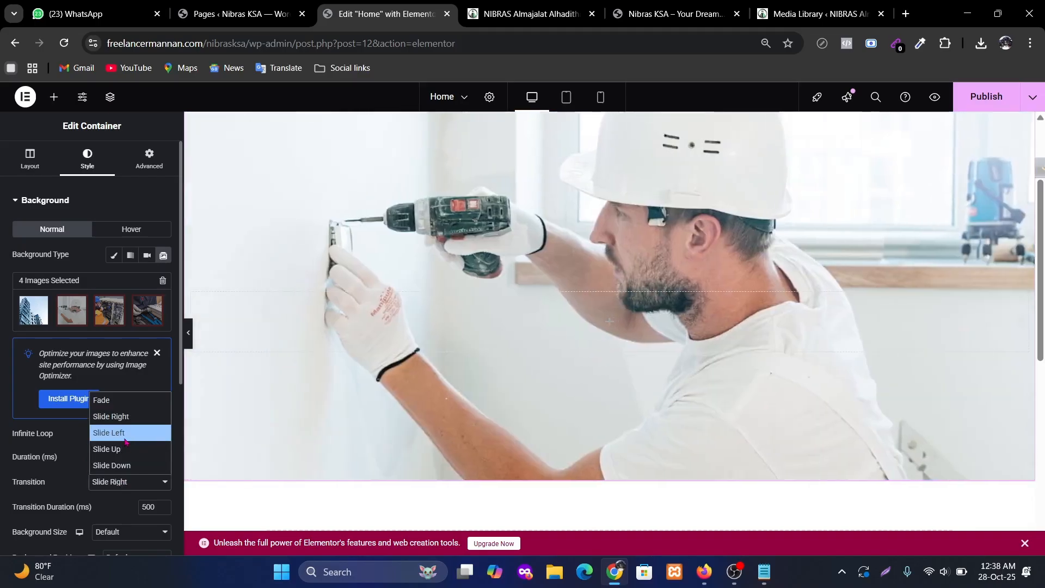
{"action": "left_click", "coordinate": [125, 434]}
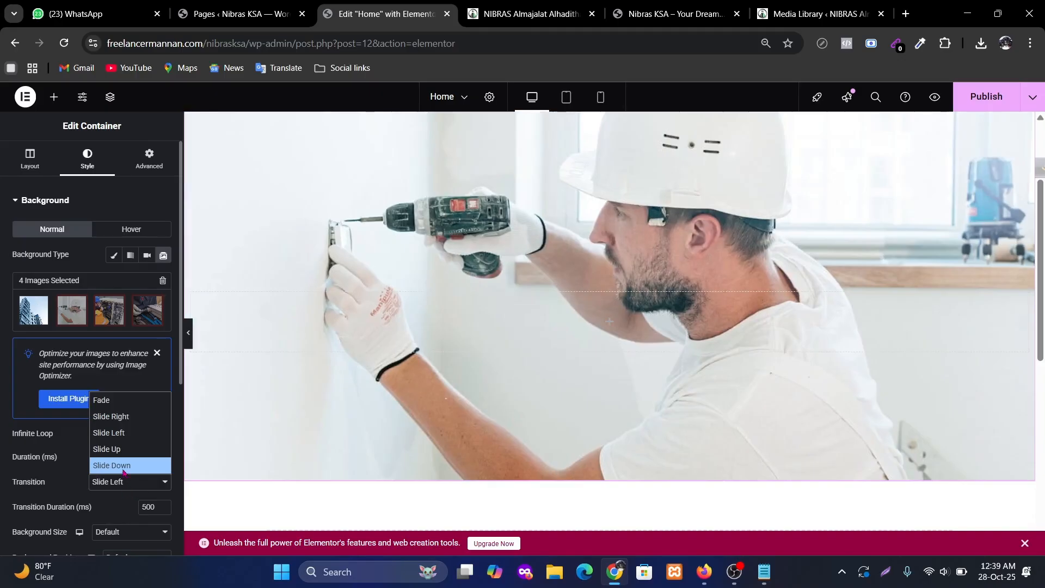
{"action": "left_click", "coordinate": [120, 403]}
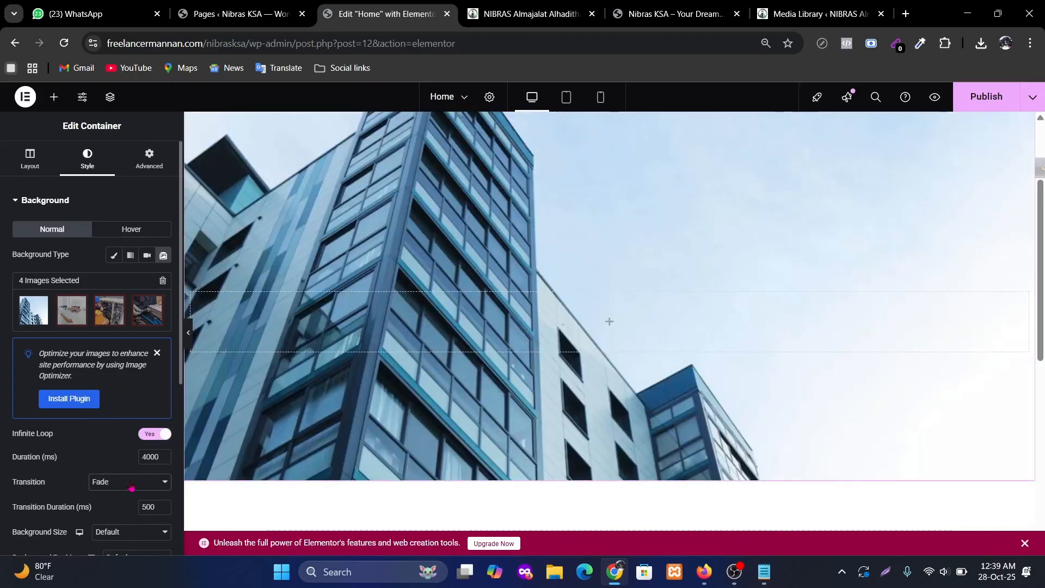
Enable Lazyload and the Ken Burns Effect for the background slideshow and publish the page.
{"action": "scroll", "coordinate": [132, 487], "scroll_direction": "down", "scroll_amount": 1}
{"action": "scroll", "coordinate": [152, 487], "scroll_direction": "down", "scroll_amount": 1}
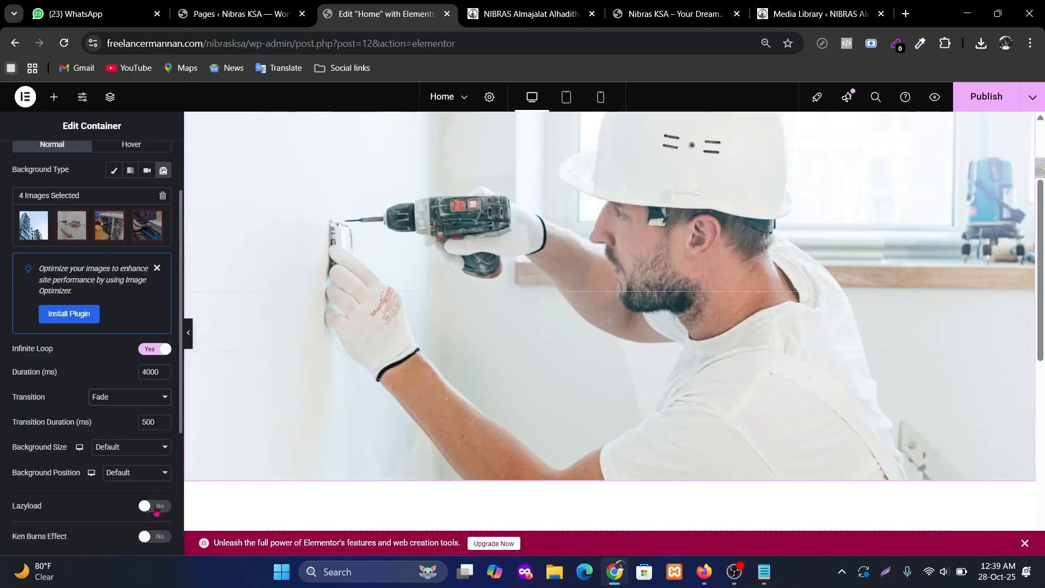
{"action": "left_click", "coordinate": [155, 508]}
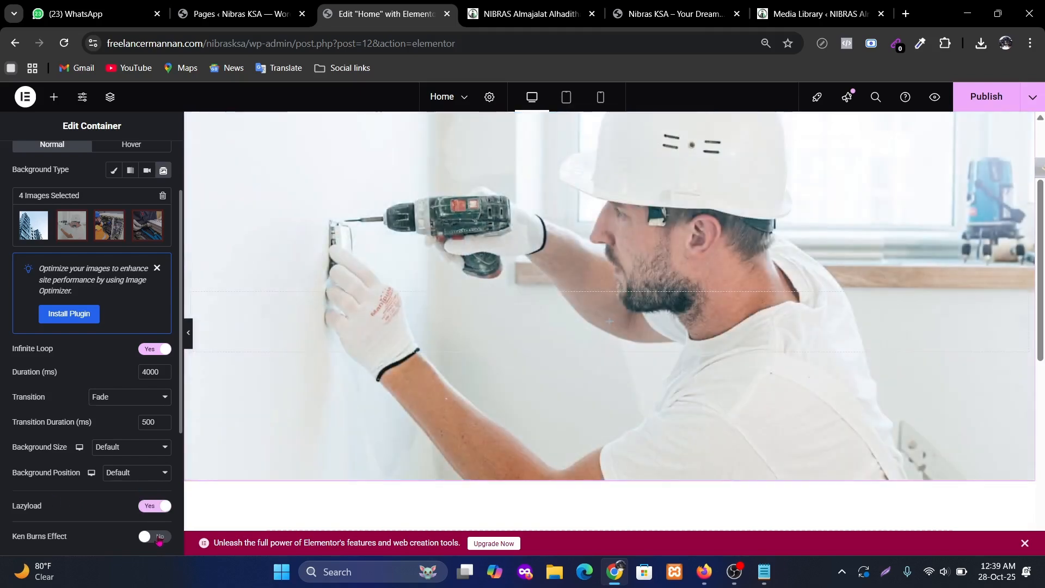
{"action": "left_click", "coordinate": [159, 538]}
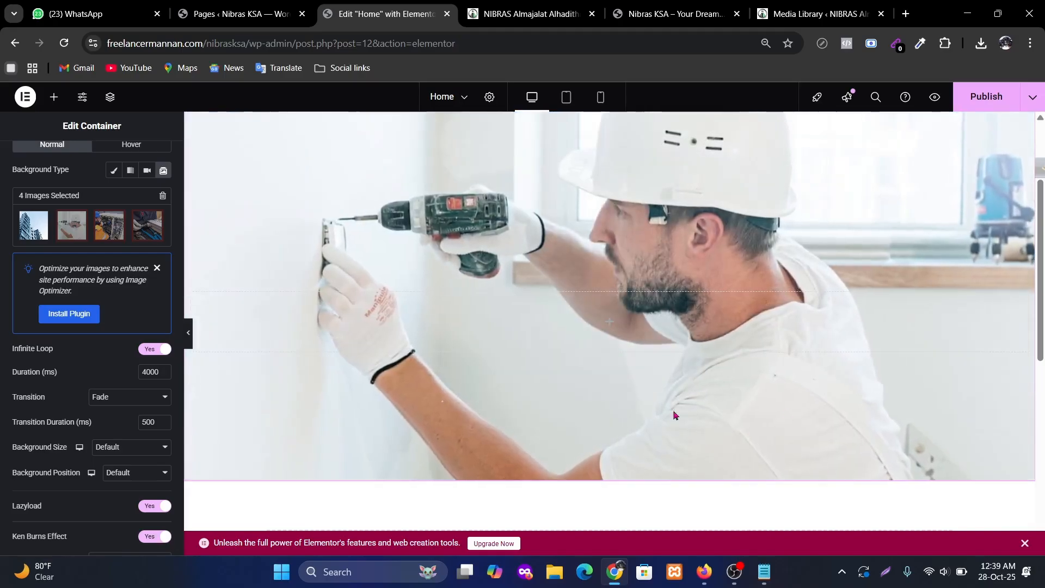
{"action": "left_click", "coordinate": [987, 101]}
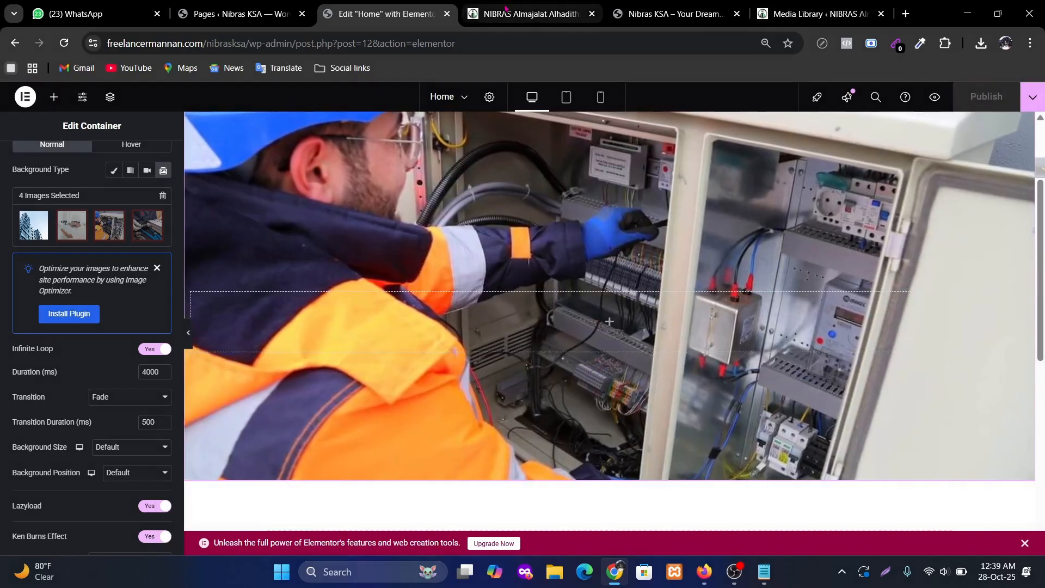
Add a Heading widget to the inner hero container with the reference page's title "Welcome to Nibras".
{"action": "left_click", "coordinate": [531, 14]}
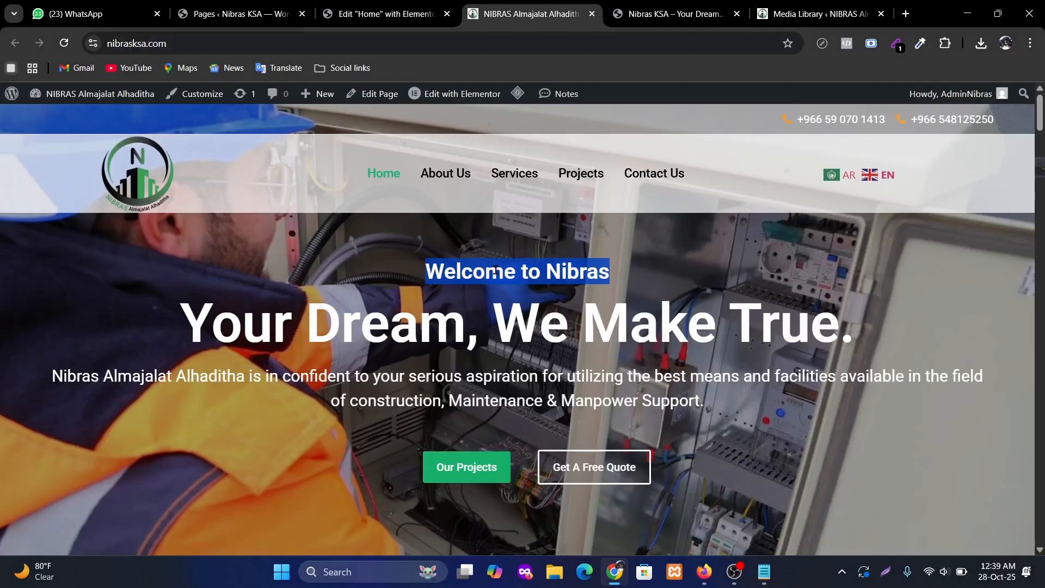
{"action": "left_click", "coordinate": [398, 14]}
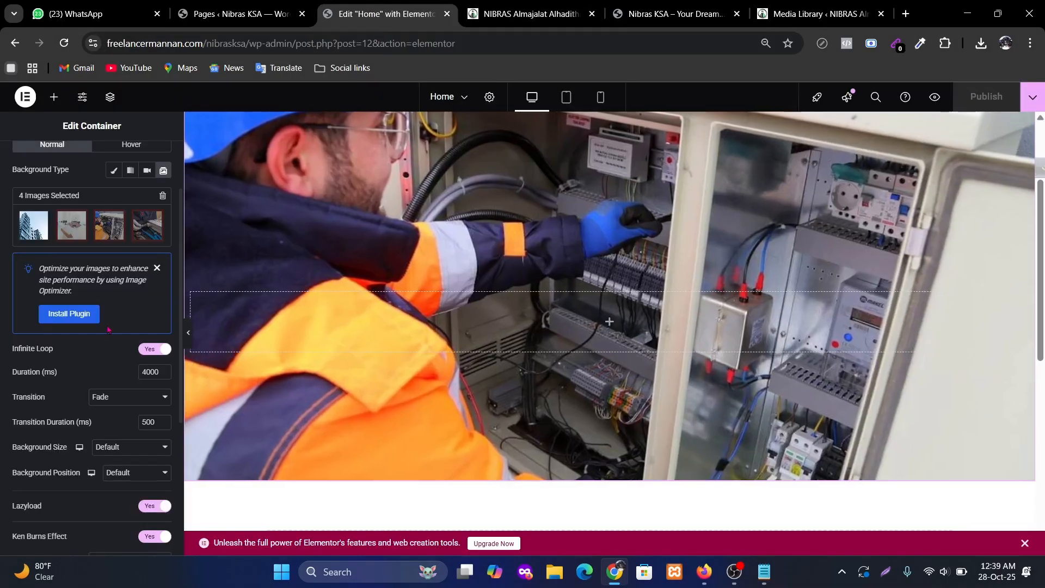
{"action": "left_click", "coordinate": [53, 98]}
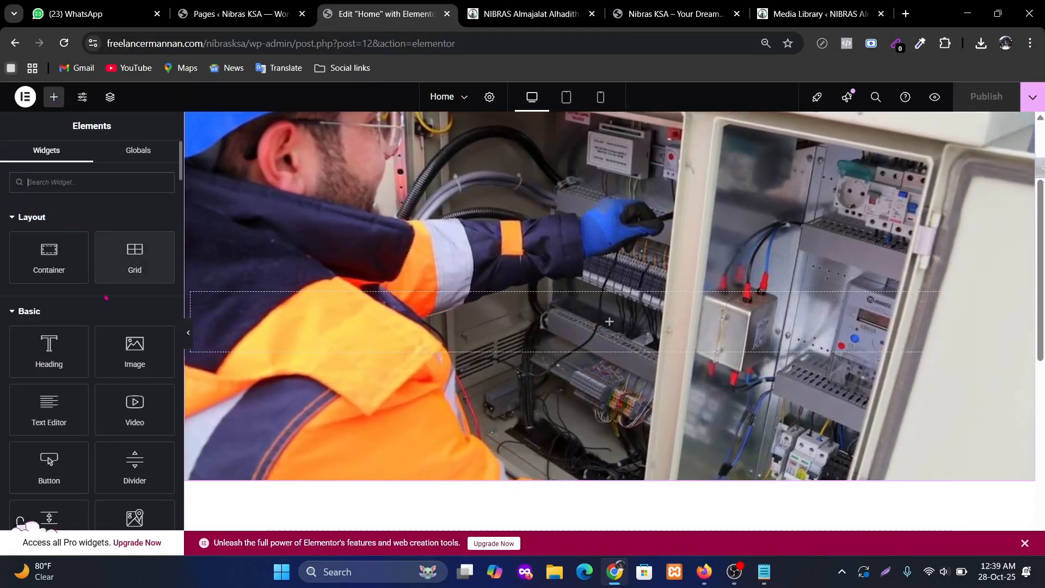
{"action": "left_click_drag", "start_coordinate": [50, 345], "coordinate": [717, 347]}
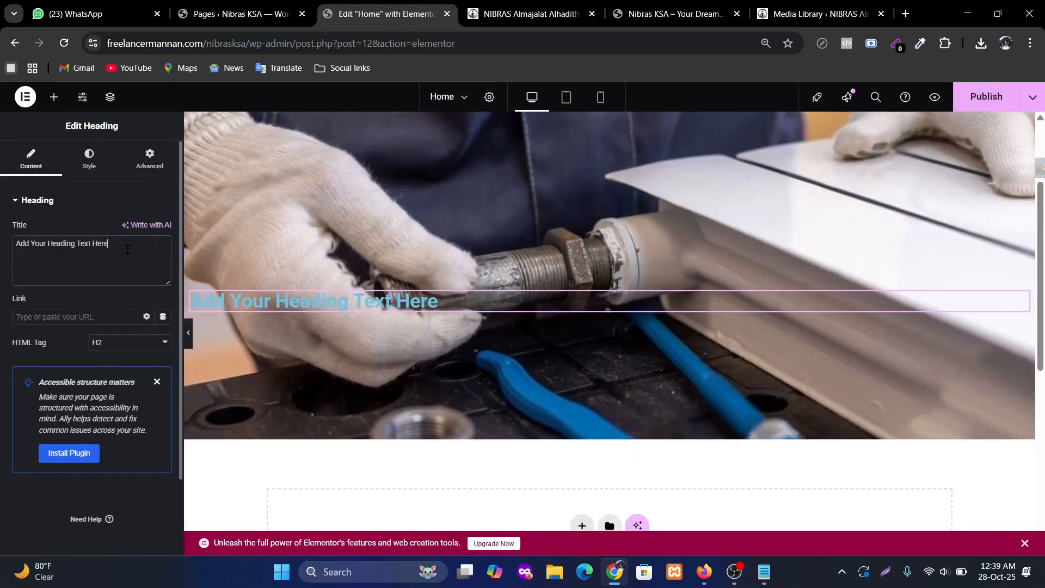
{"action": "triple_click", "coordinate": [41, 250]}
{"action": "type", "text": "Welcome to Nibras"}
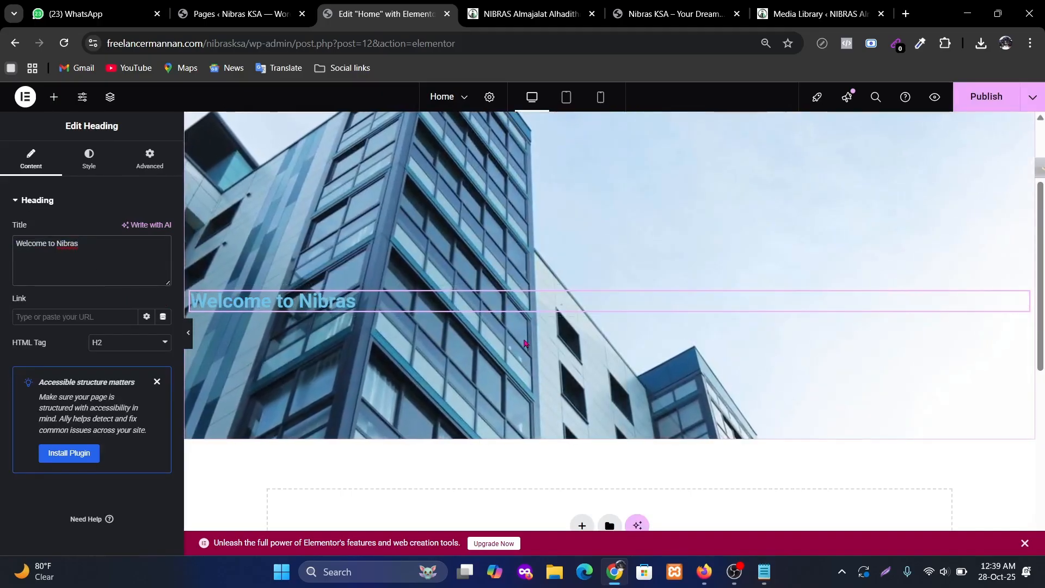
Duplicate the "Welcome to Nibras" heading and set the copy's title to the reference page's "Your Dream, We Make True.".
{"action": "left_click", "coordinate": [522, 13]}
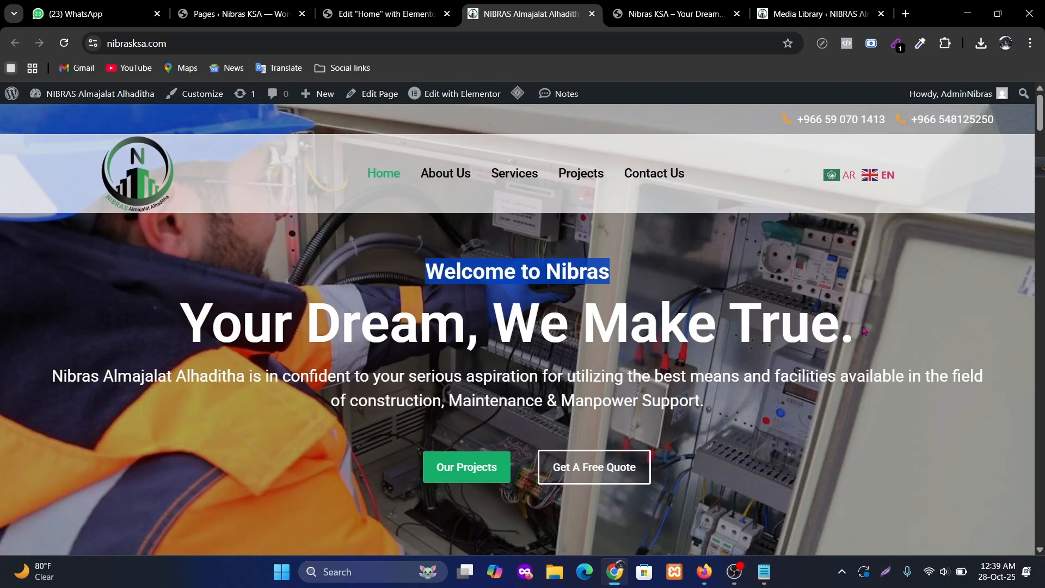
{"action": "left_click_drag", "start_coordinate": [864, 331], "coordinate": [302, 327]}
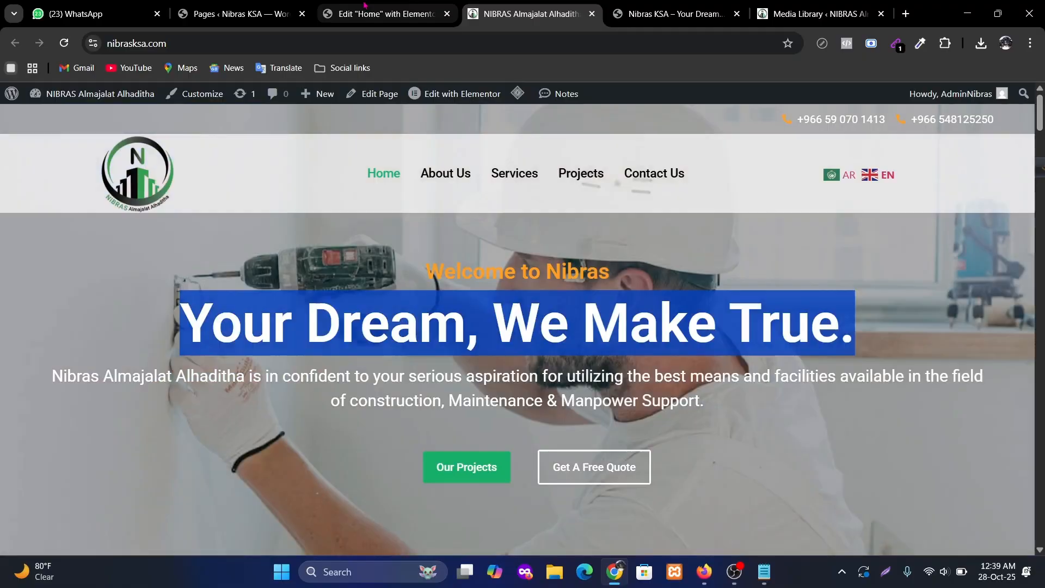
{"action": "left_click", "coordinate": [373, 13]}
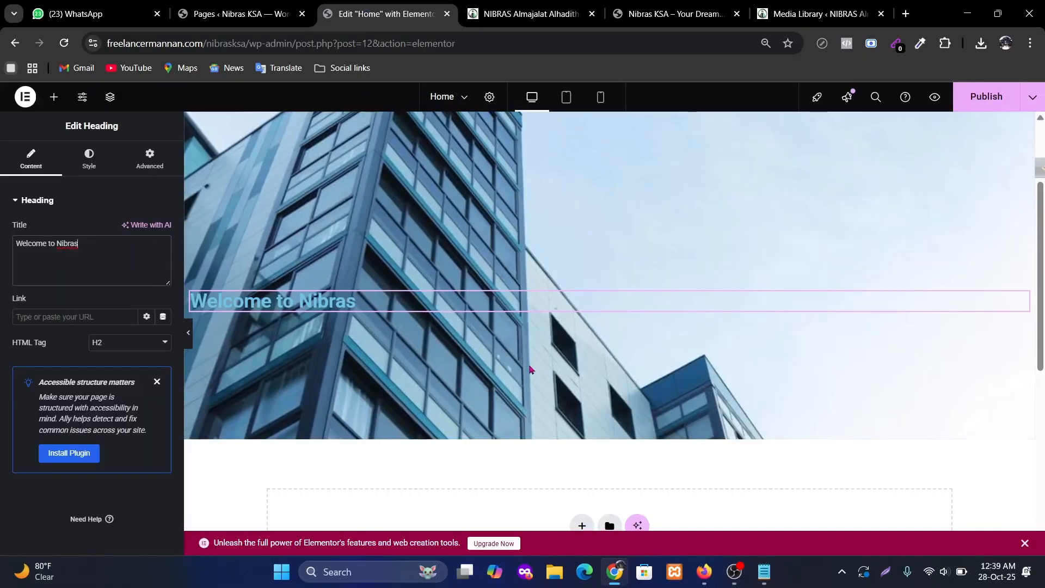
{"action": "right_click", "coordinate": [345, 302]}
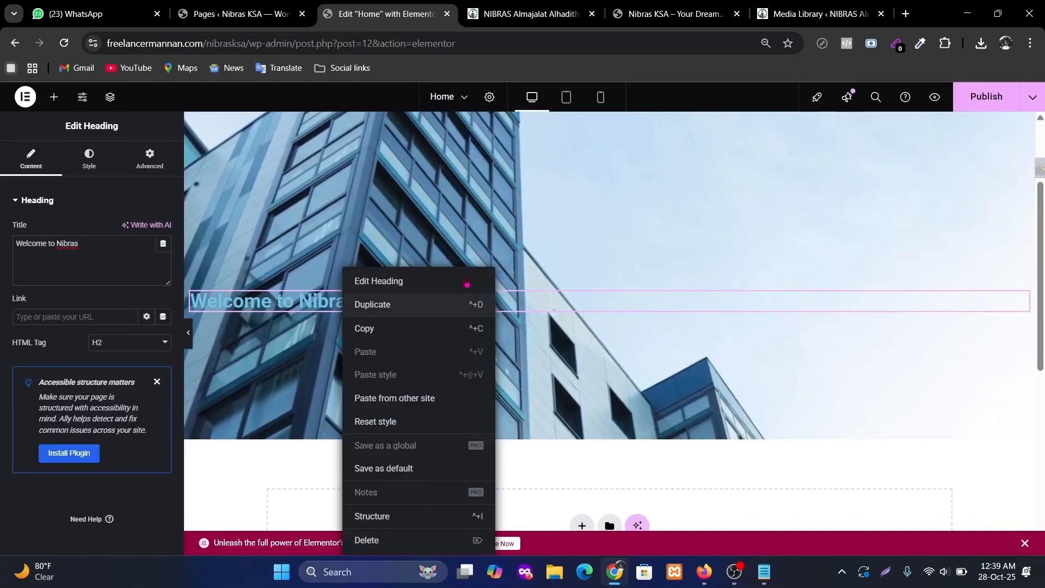
{"action": "left_click", "coordinate": [401, 313]}
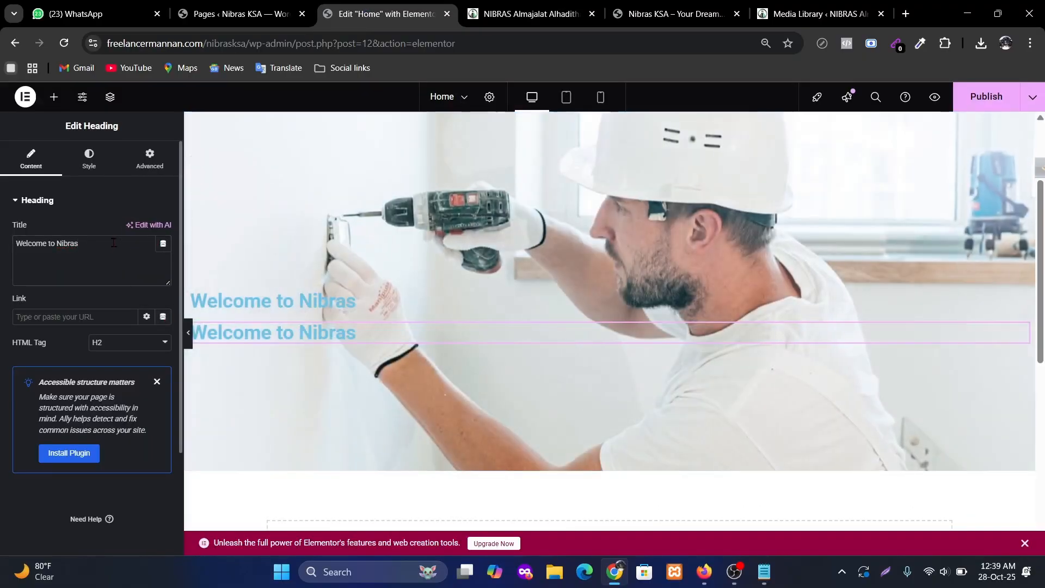
{"action": "left_click_drag", "start_coordinate": [82, 243], "coordinate": [2, 244]}
{"action": "type", "text": "Your Dream, We Make True."}
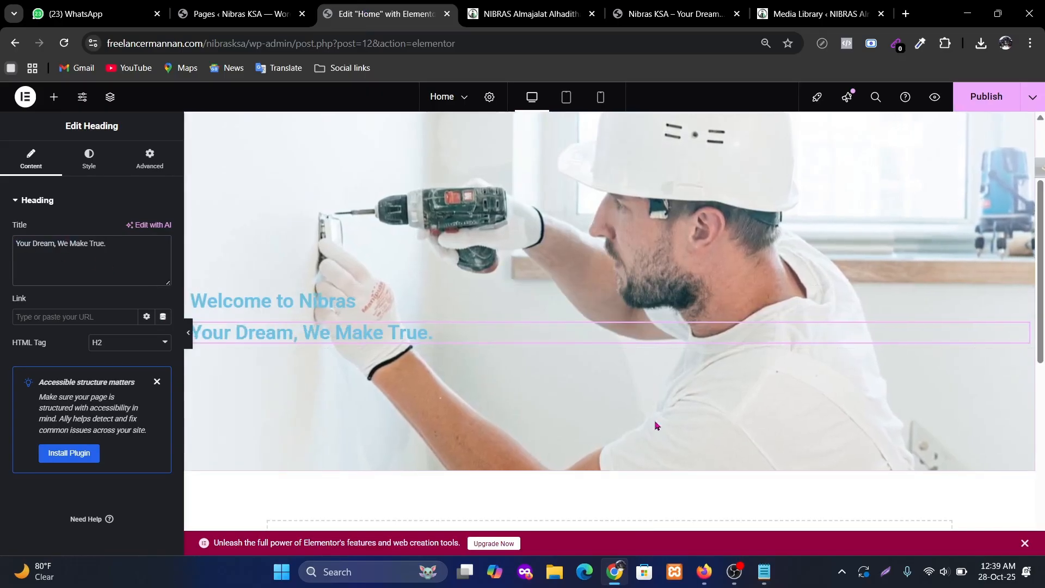
Add a Text Editor widget below the two headings with the reference page's paragraph beginning "Nibras Almajalat Alhaditha is in confident to your serious aspiration".
{"action": "left_click", "coordinate": [533, 15]}
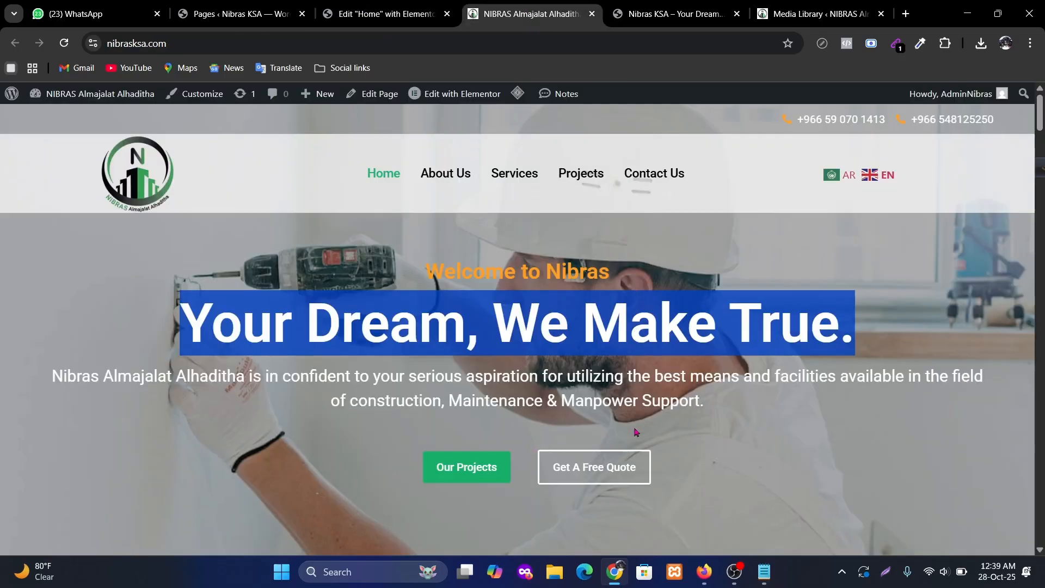
{"action": "left_click_drag", "start_coordinate": [715, 409], "coordinate": [62, 383]}
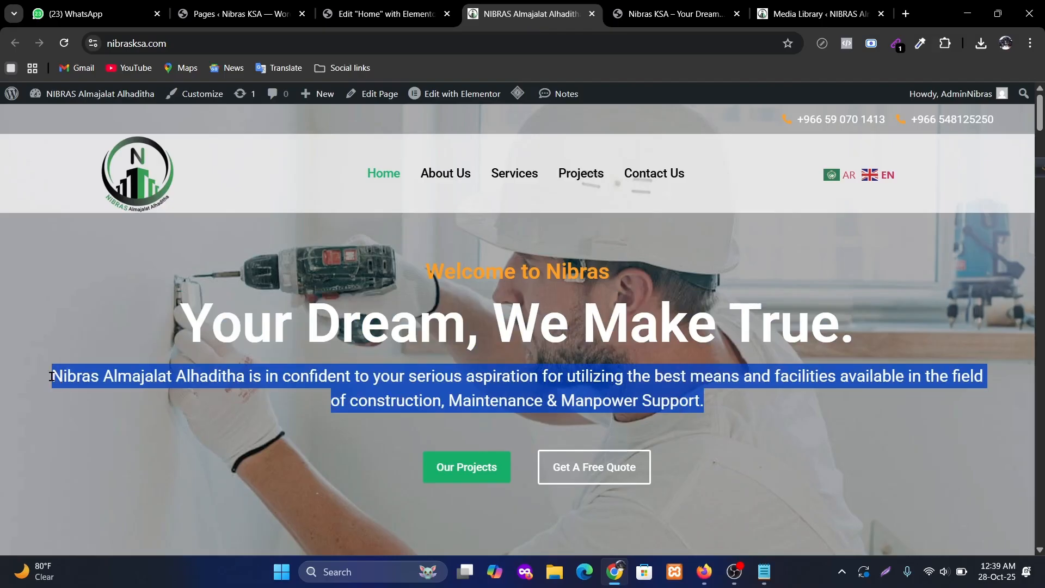
{"action": "left_click", "coordinate": [379, 7]}
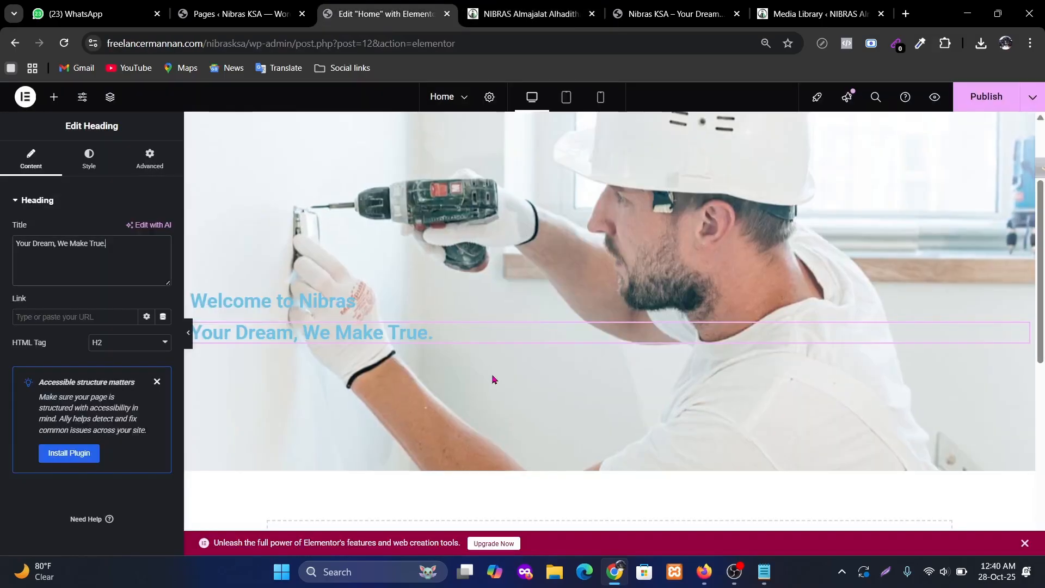
{"action": "left_click", "coordinate": [53, 97]}
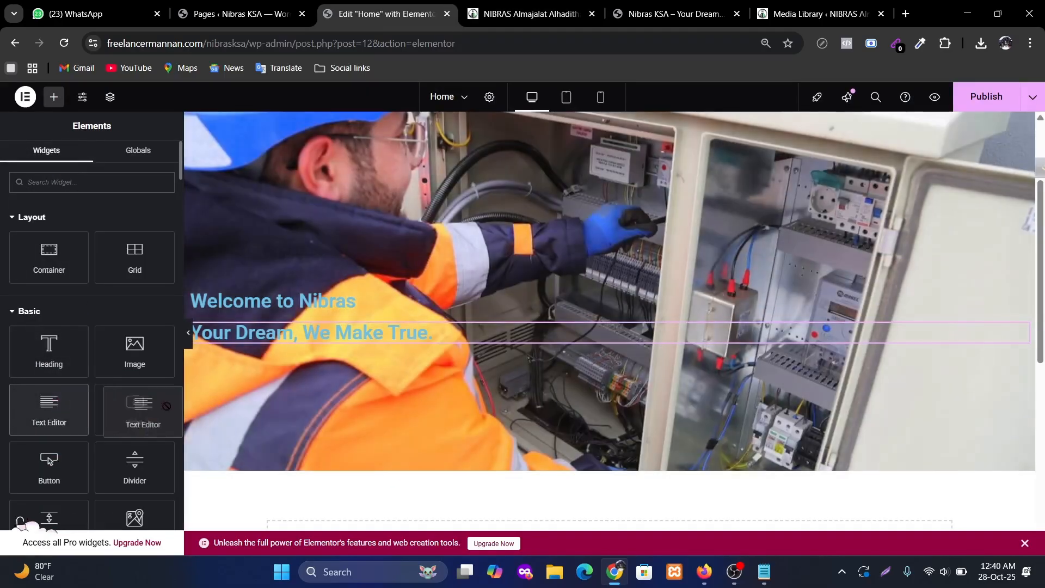
{"action": "left_click_drag", "start_coordinate": [49, 406], "coordinate": [521, 353]}
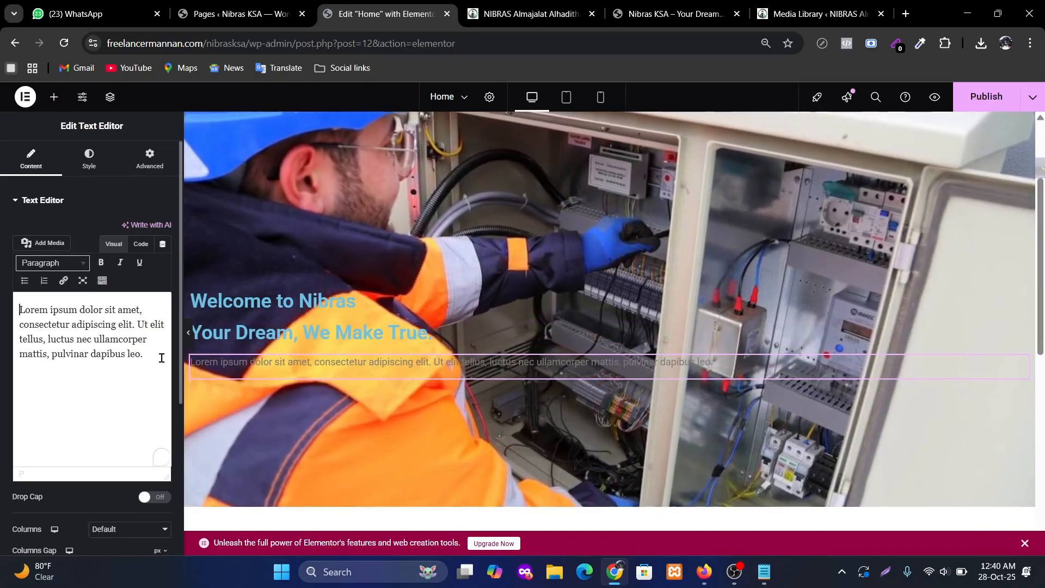
{"action": "left_click_drag", "start_coordinate": [159, 357], "coordinate": [1, 289]}
{"action": "type", "text": "Nibras Almajalat Alhaditha is in confident to your serious aspiration for utilizing the best means and facilities available in the field of construction, Maintenance & Manpower Support."}
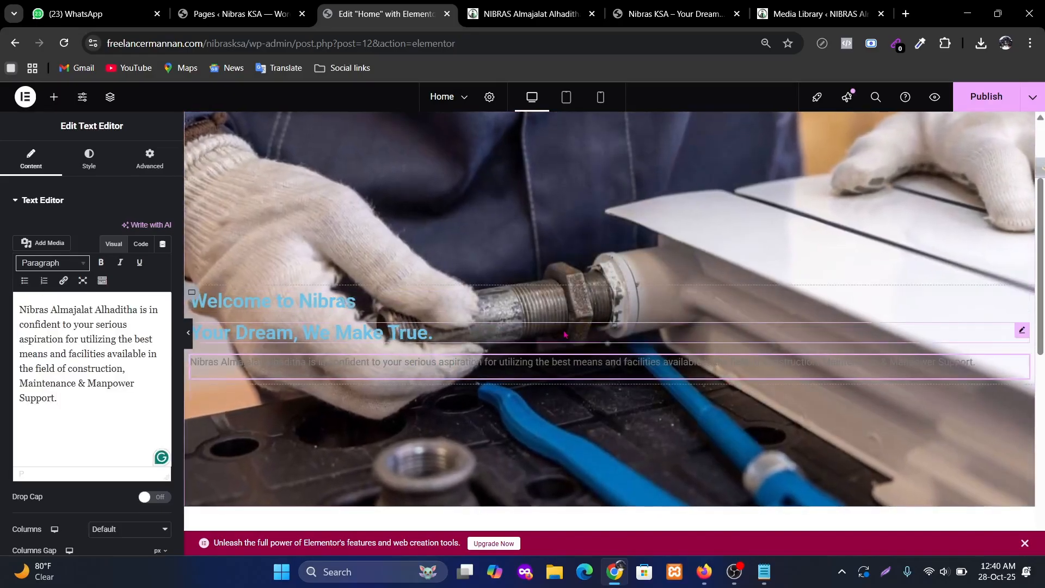
Check the hero buttons on the reference page and add a container for them below the hero paragraph.
{"action": "left_click", "coordinate": [525, 13]}
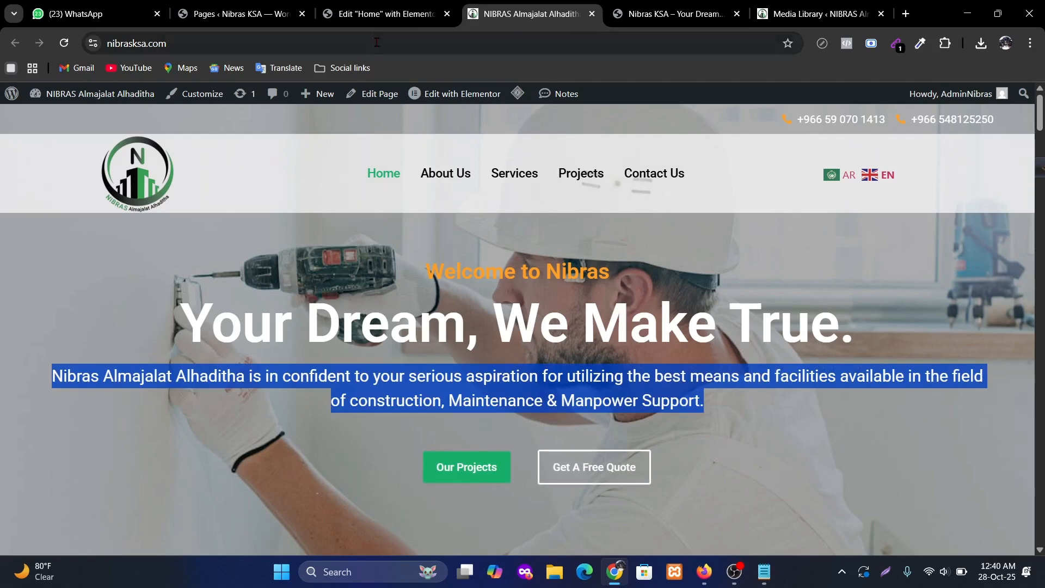
{"action": "left_click", "coordinate": [377, 14]}
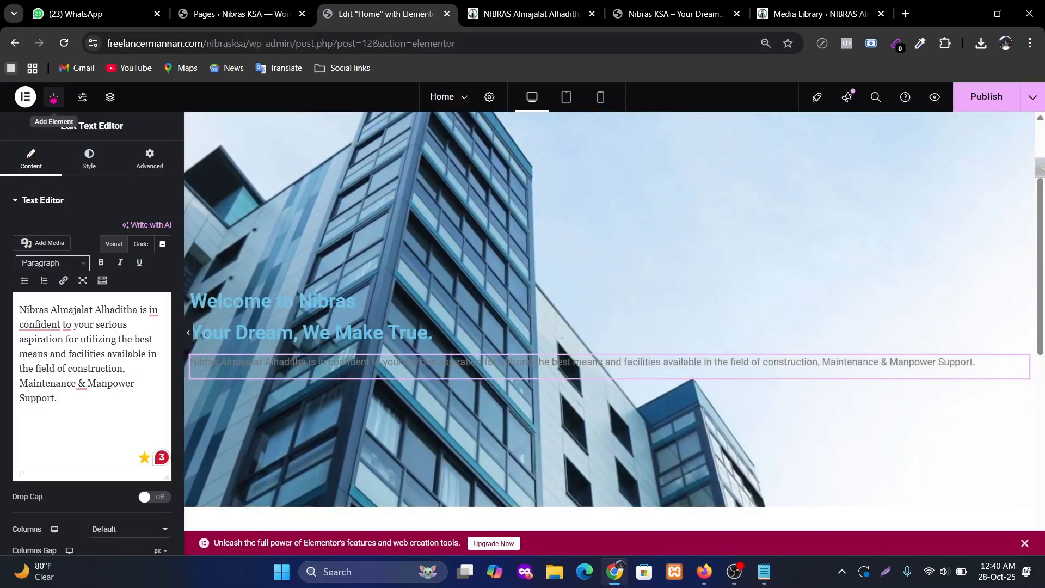
{"action": "left_click", "coordinate": [53, 99]}
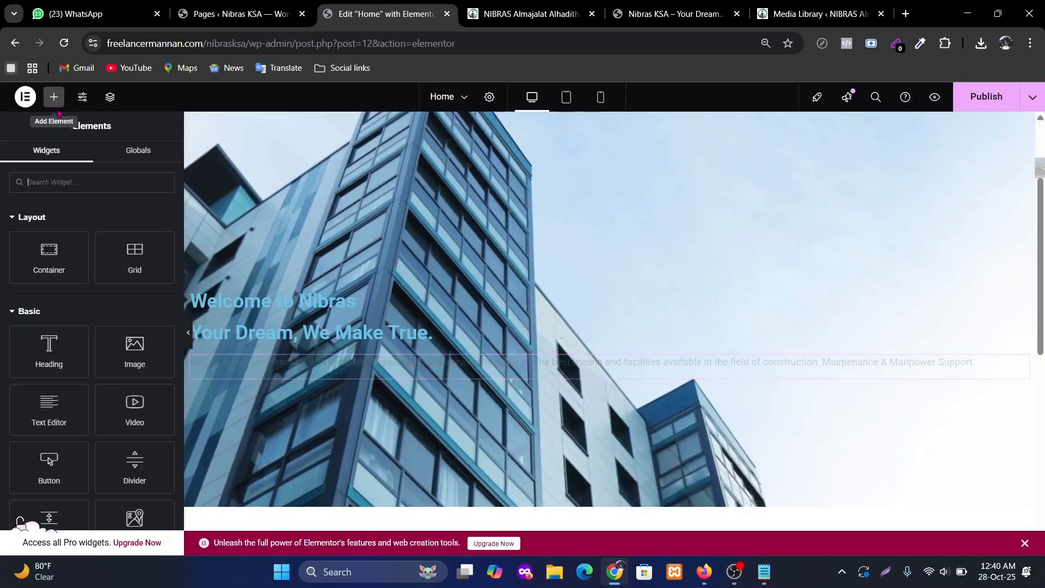
{"action": "left_click_drag", "start_coordinate": [49, 250], "coordinate": [469, 379]}
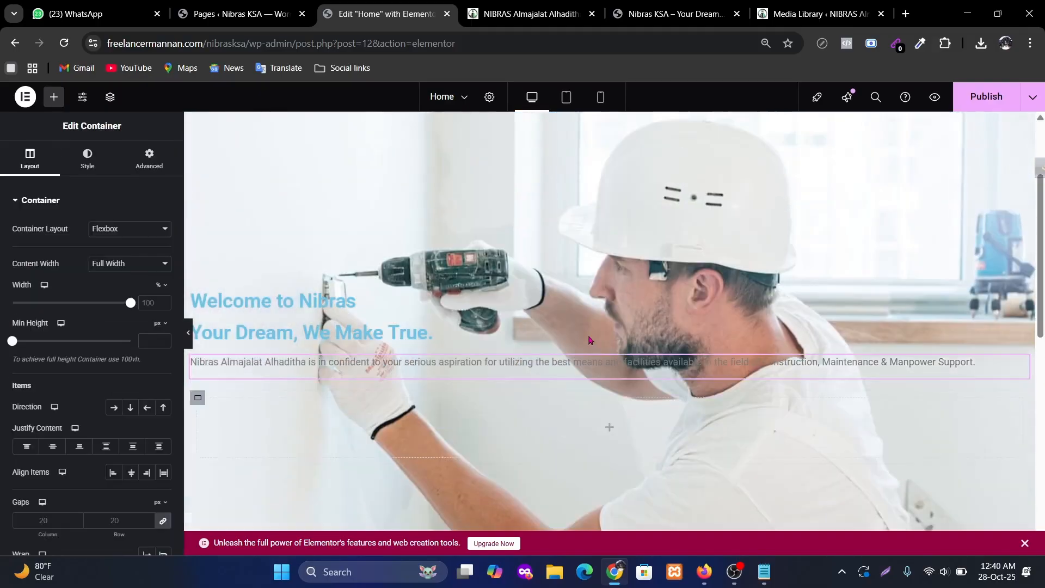
Nest a container inside the new one, set the outer container's direction to Row - horizontal, and duplicate the nested container.
{"action": "left_click", "coordinate": [611, 429]}
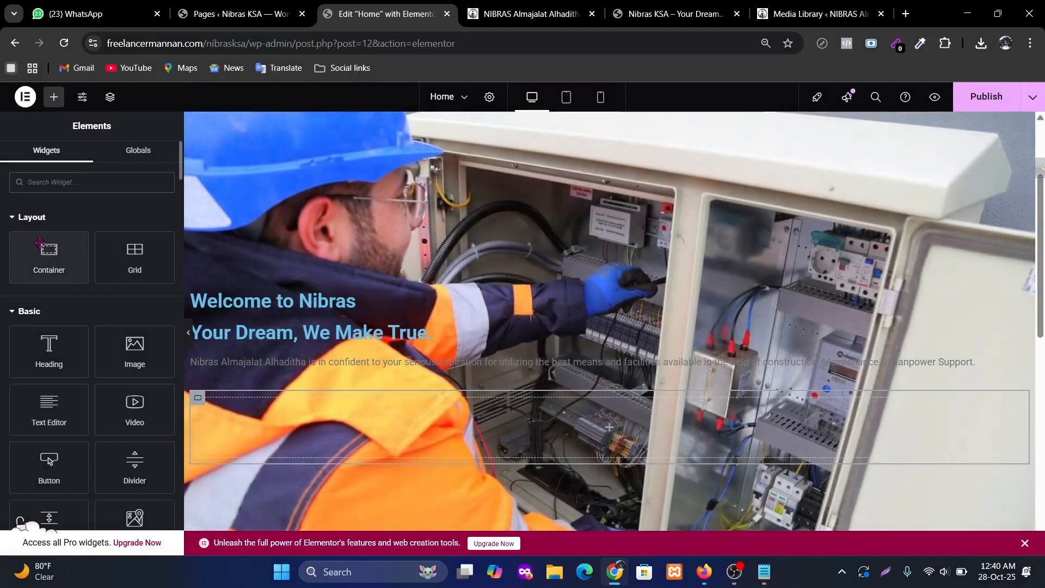
{"action": "left_click_drag", "start_coordinate": [49, 252], "coordinate": [590, 426]}
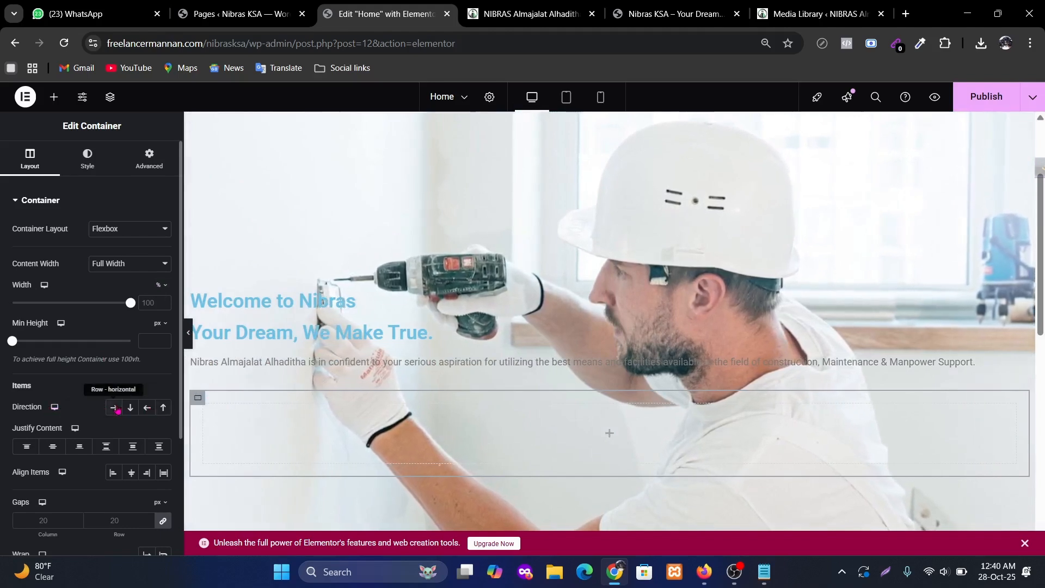
{"action": "left_click", "coordinate": [114, 408]}
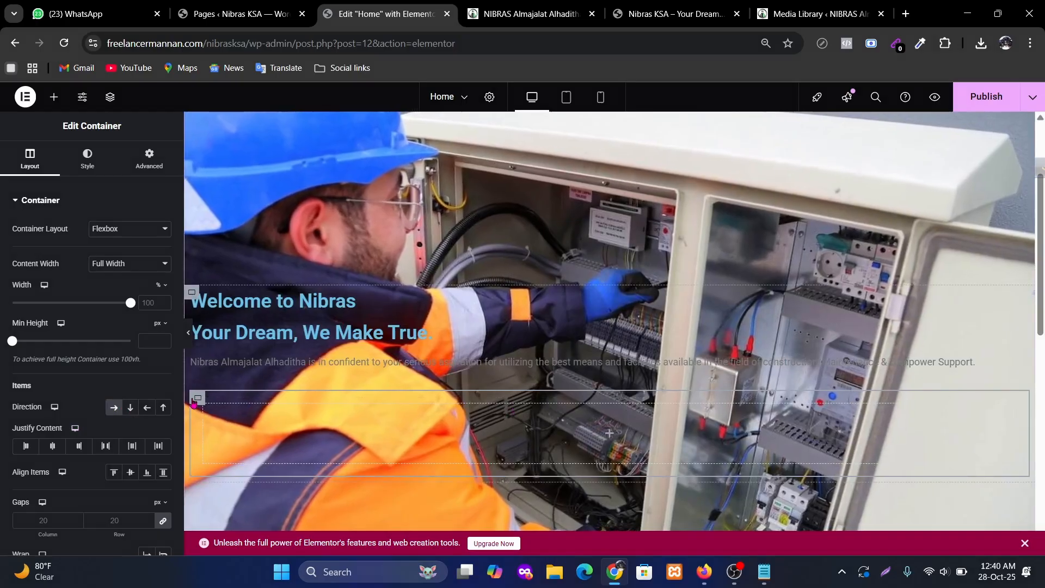
{"action": "right_click", "coordinate": [205, 404]}
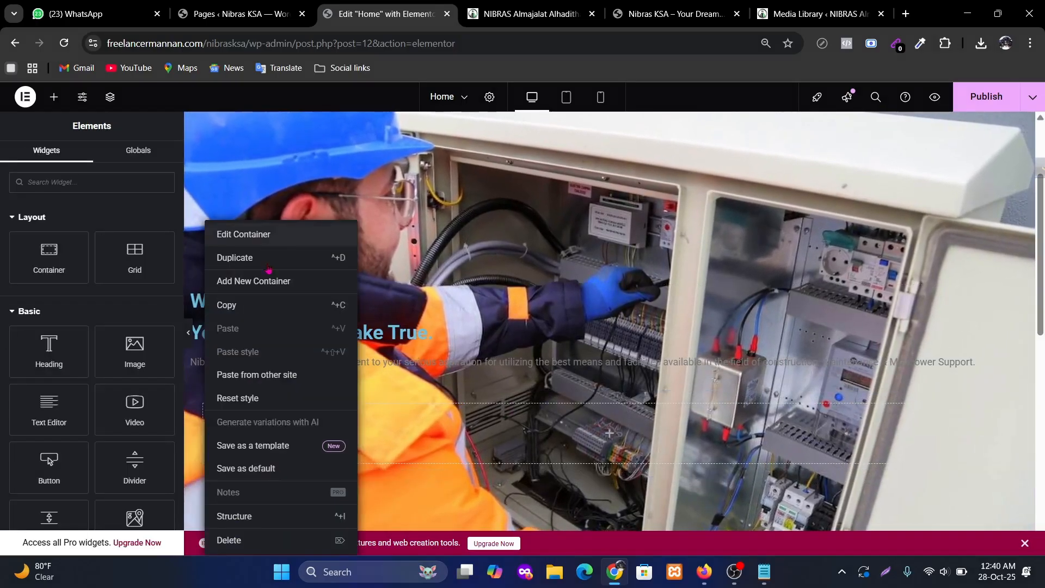
{"action": "left_click", "coordinate": [239, 257]}
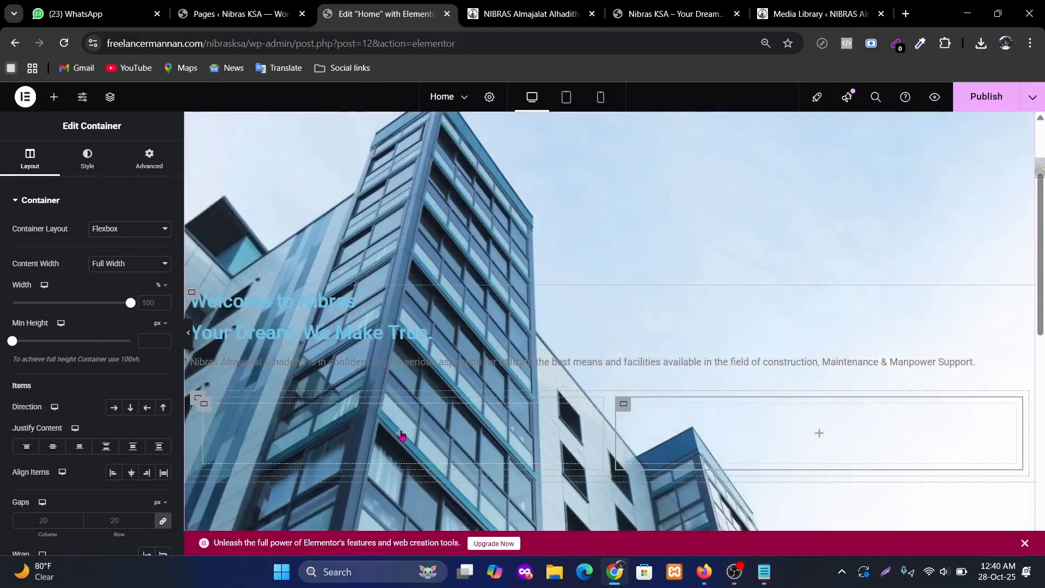
Find the Button widget and add it to the first of the two nested containers.
{"action": "left_click", "coordinate": [399, 433]}
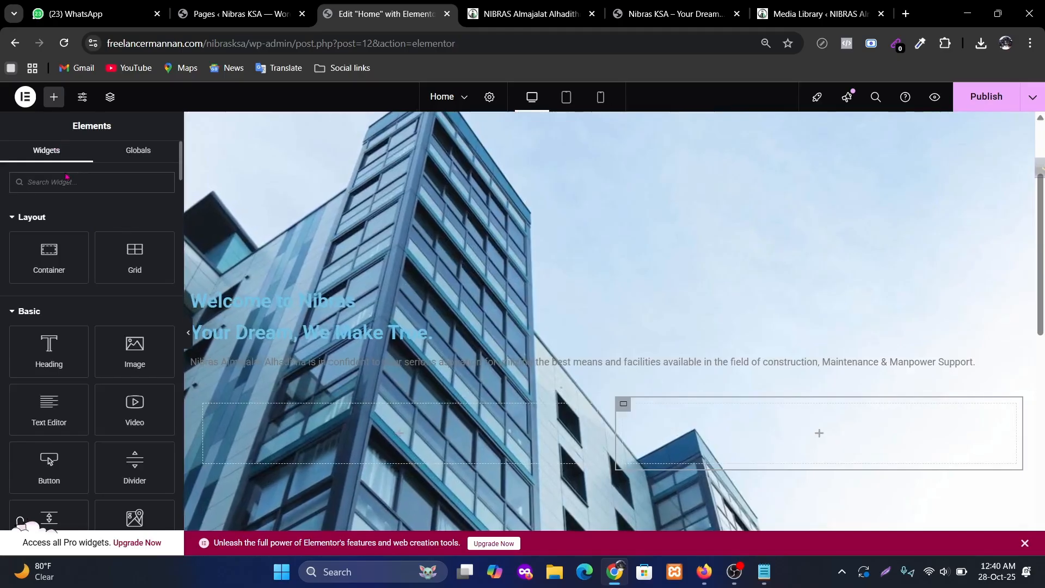
{"action": "left_click", "coordinate": [71, 182]}
{"action": "type", "text": "button"}
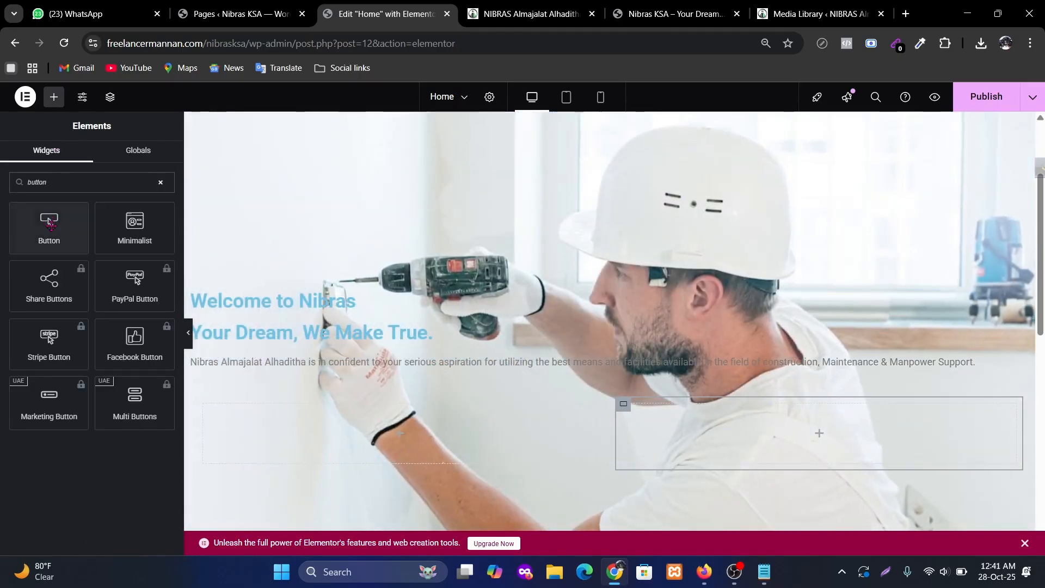
{"action": "left_click_drag", "start_coordinate": [49, 223], "coordinate": [528, 368]}
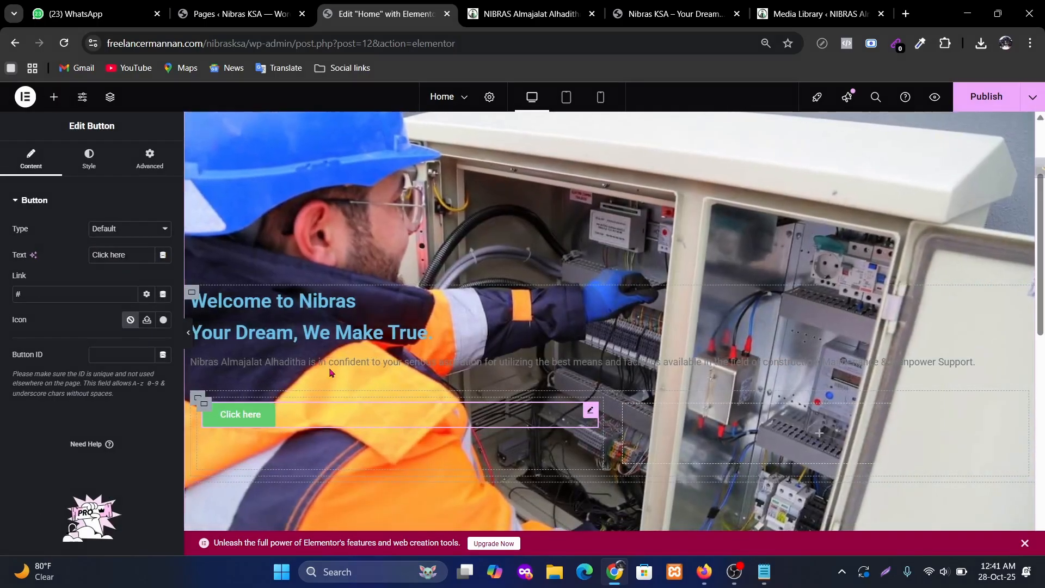
Duplicate the "Click here" button and move the copy into the second nested container.
{"action": "right_click", "coordinate": [278, 423]}
{"action": "left_click", "coordinate": [308, 305]}
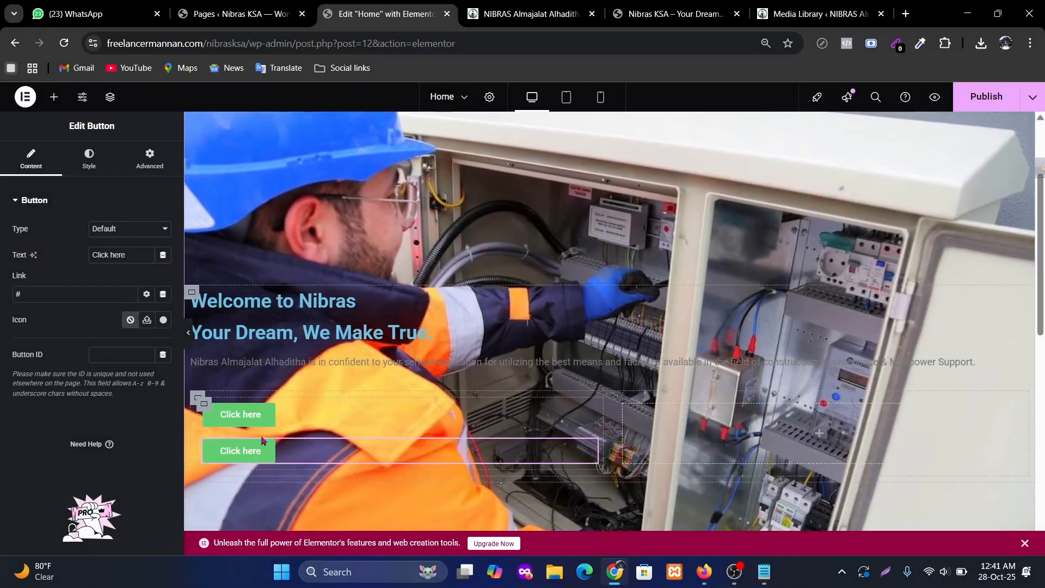
{"action": "left_click_drag", "start_coordinate": [260, 450], "coordinate": [740, 423]}
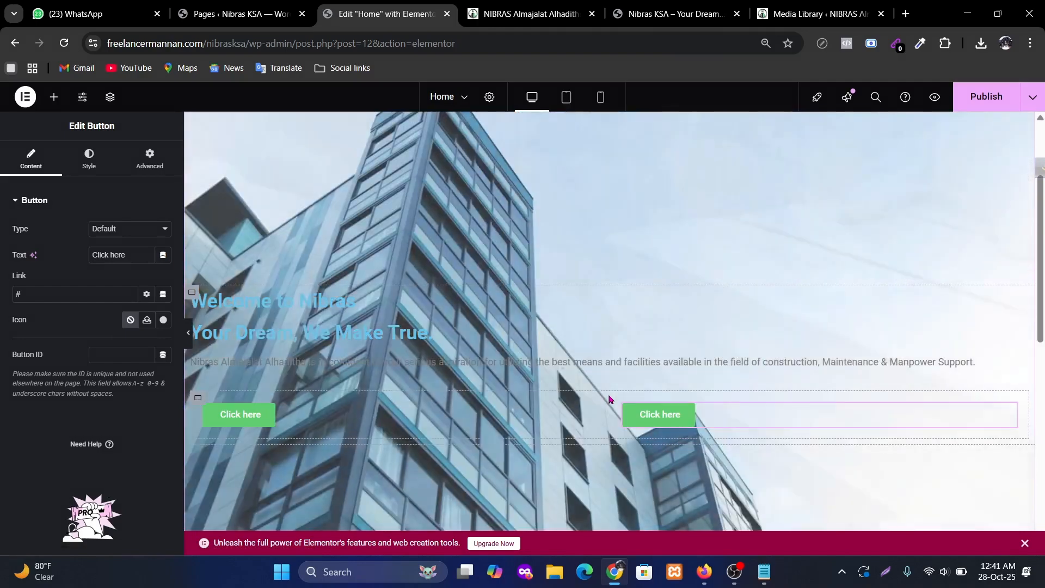
{"action": "scroll", "coordinate": [608, 384], "scroll_direction": "up", "scroll_amount": 3}
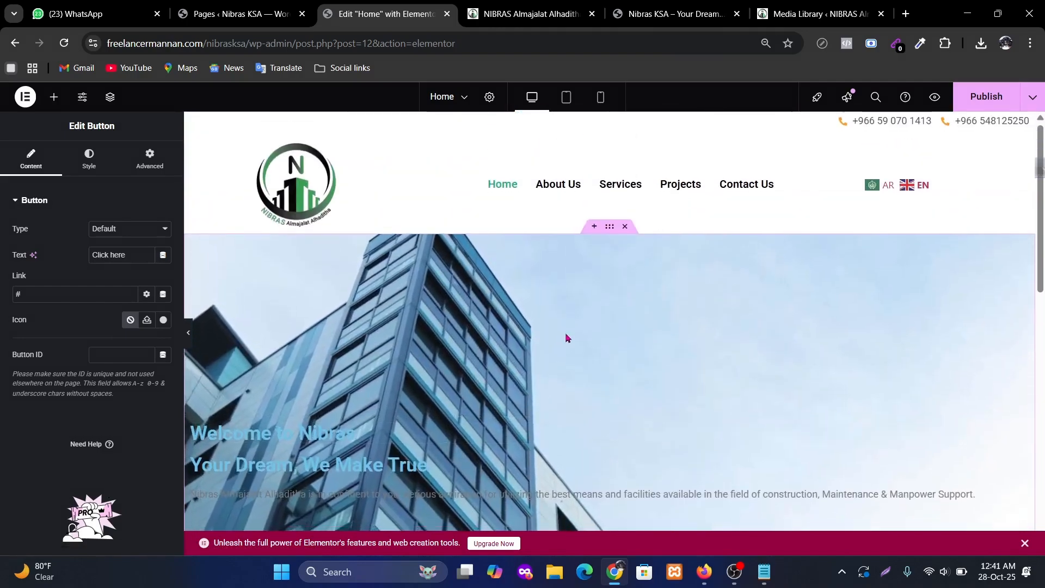
{"action": "scroll", "coordinate": [653, 354], "scroll_direction": "down", "scroll_amount": 3}
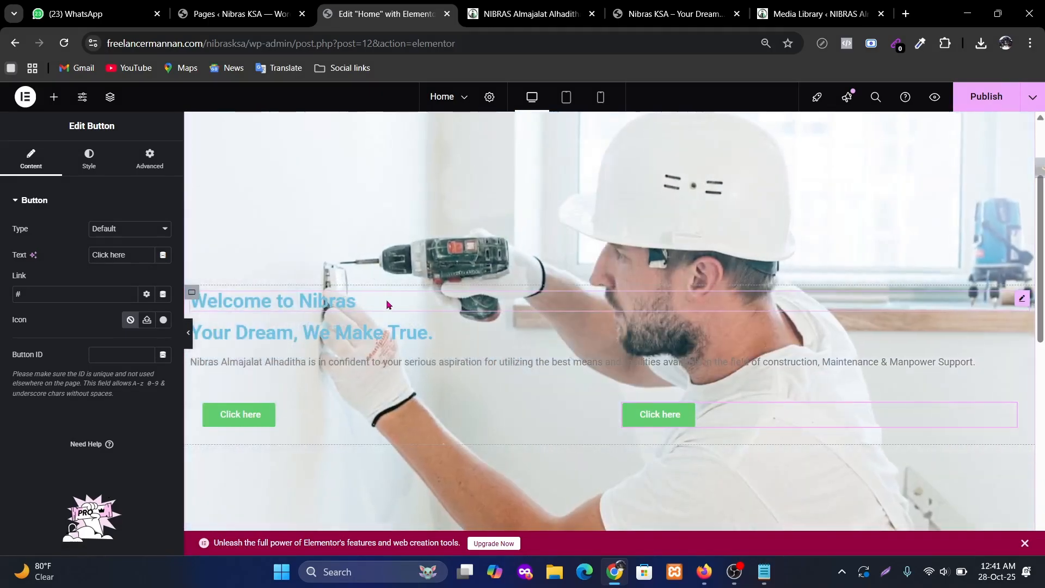
Center the "Welcome to Nibras" heading and set its text color to the global Orange.
{"action": "left_click", "coordinate": [387, 301]}
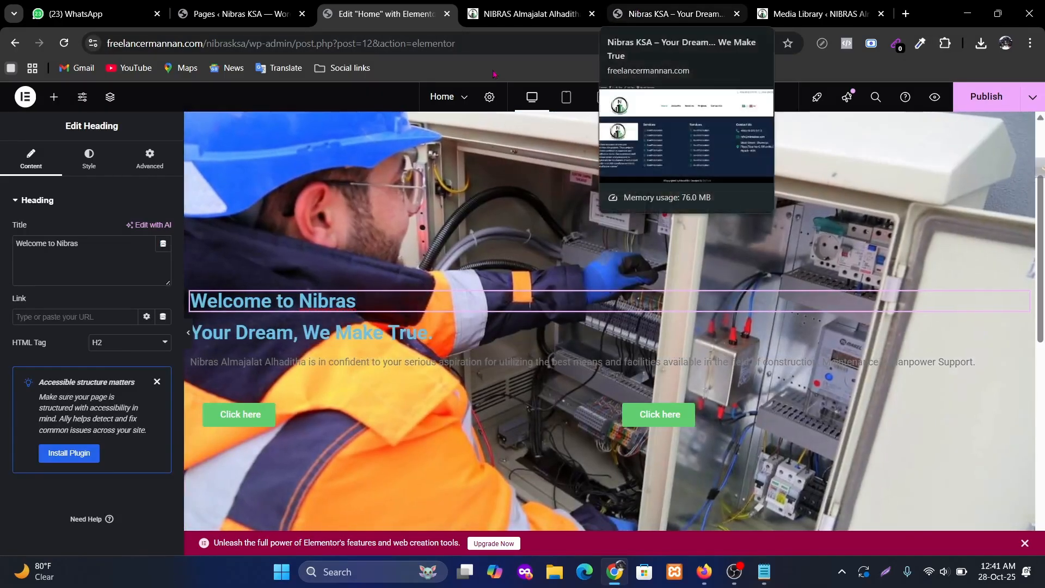
{"action": "left_click", "coordinate": [86, 161]}
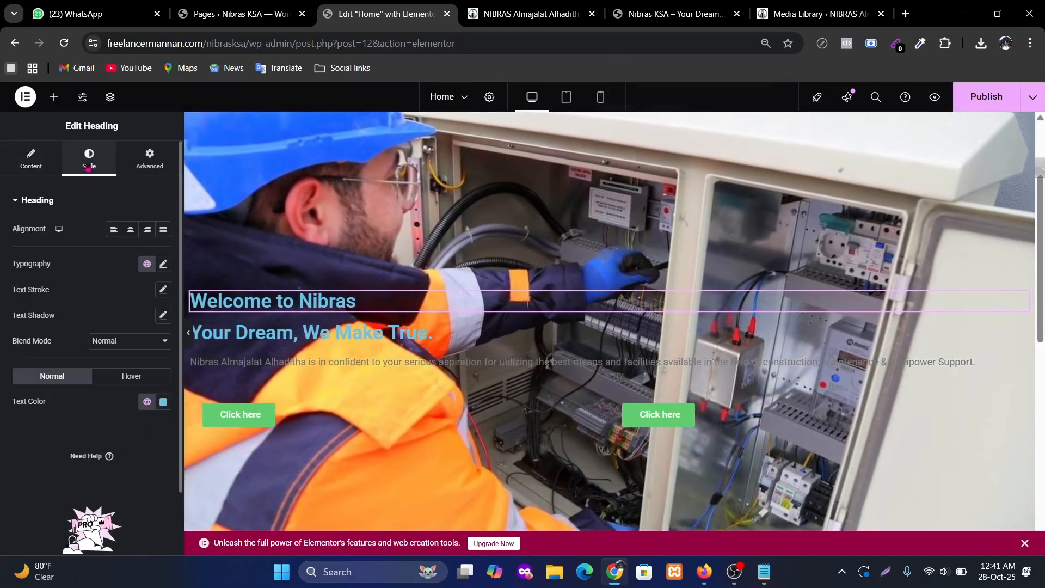
{"action": "left_click", "coordinate": [132, 232]}
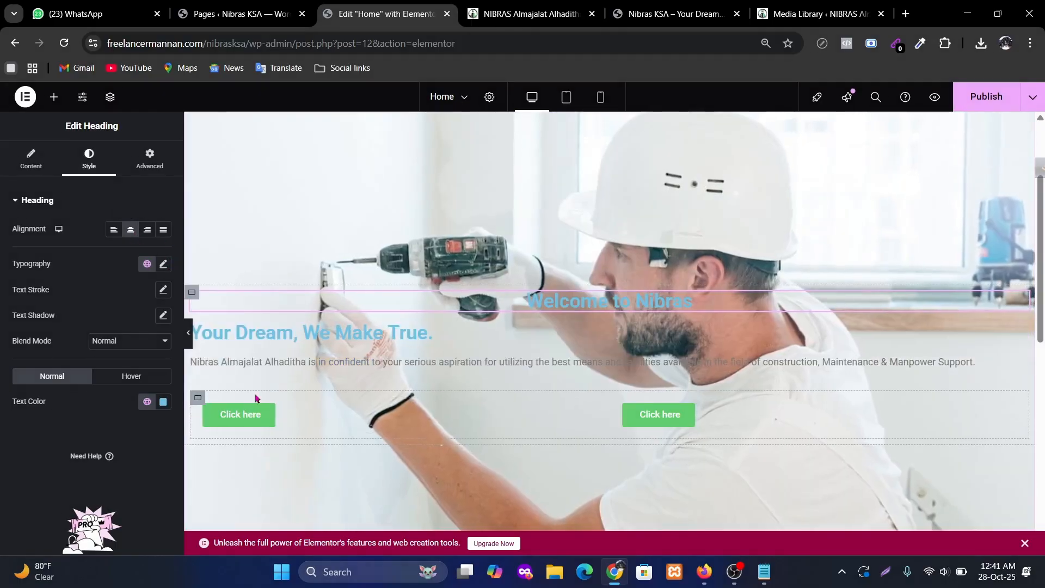
{"action": "left_click", "coordinate": [147, 402]}
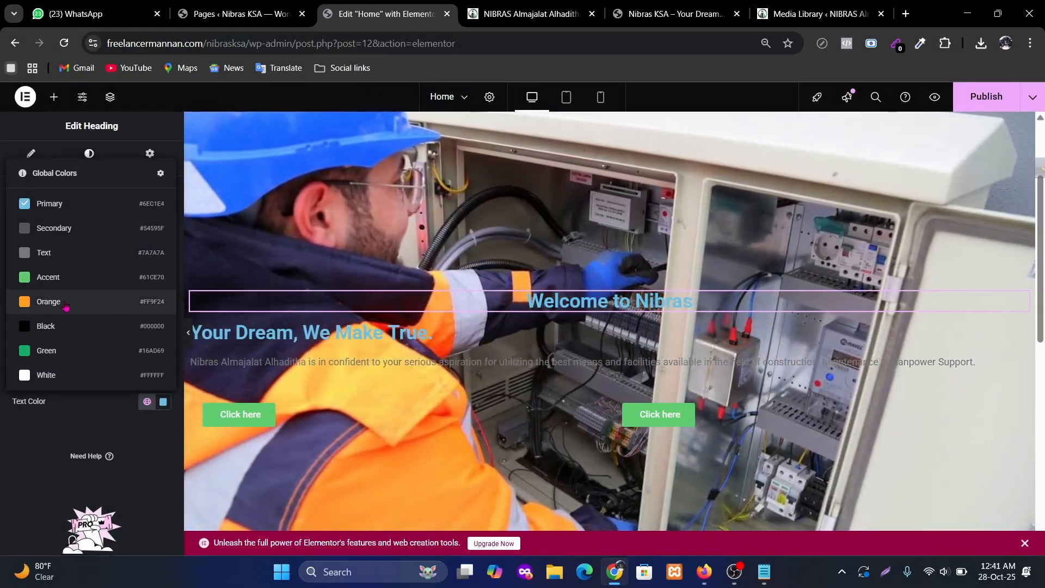
{"action": "left_click", "coordinate": [49, 302]}
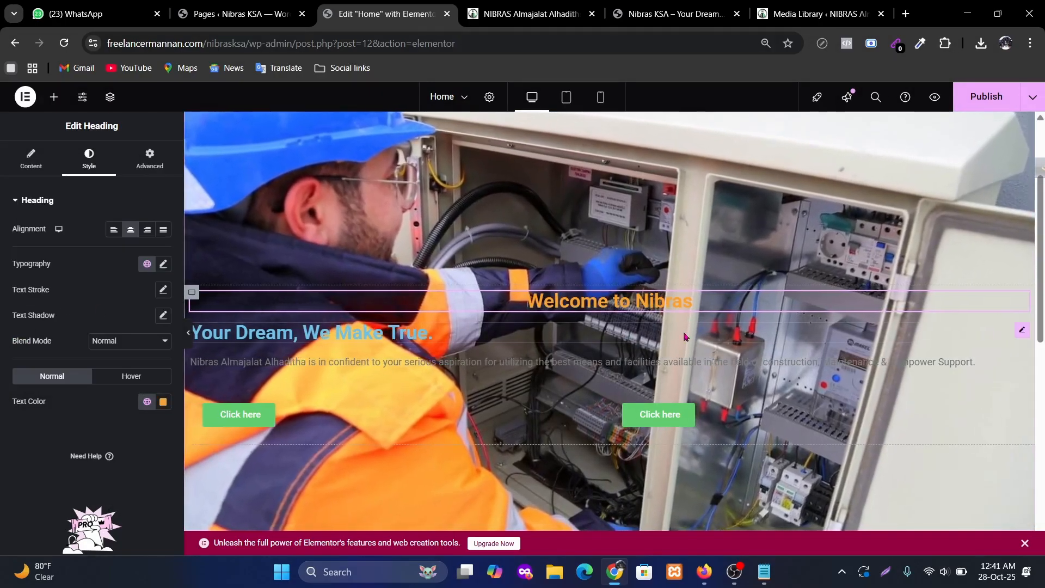
Check the nibrasksa.com reference hero, set the "Your Dream, We Make True." heading's text color to global White, and center it.
{"action": "left_click", "coordinate": [649, 16]}
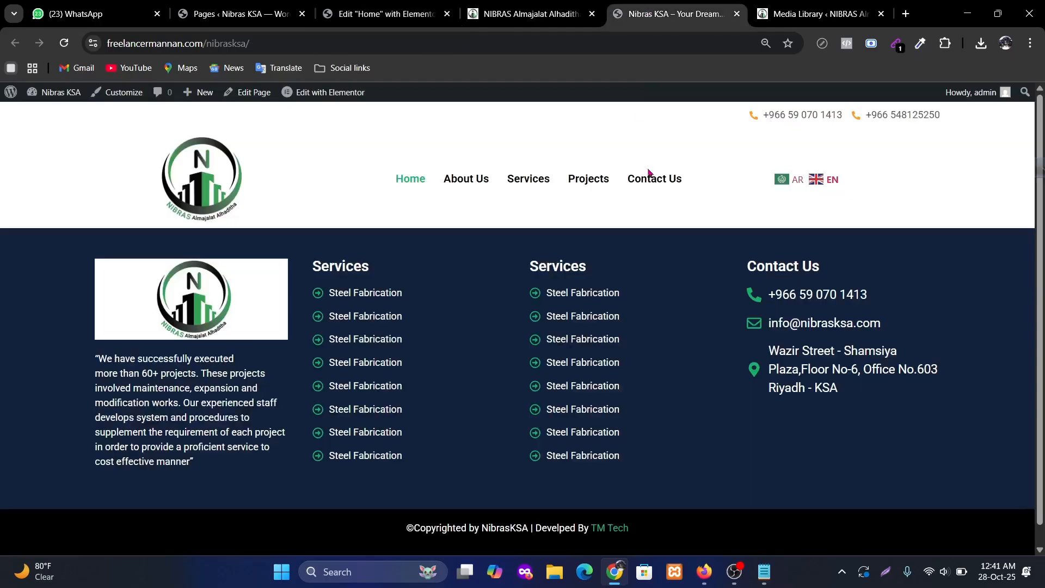
{"action": "left_click", "coordinate": [516, 14]}
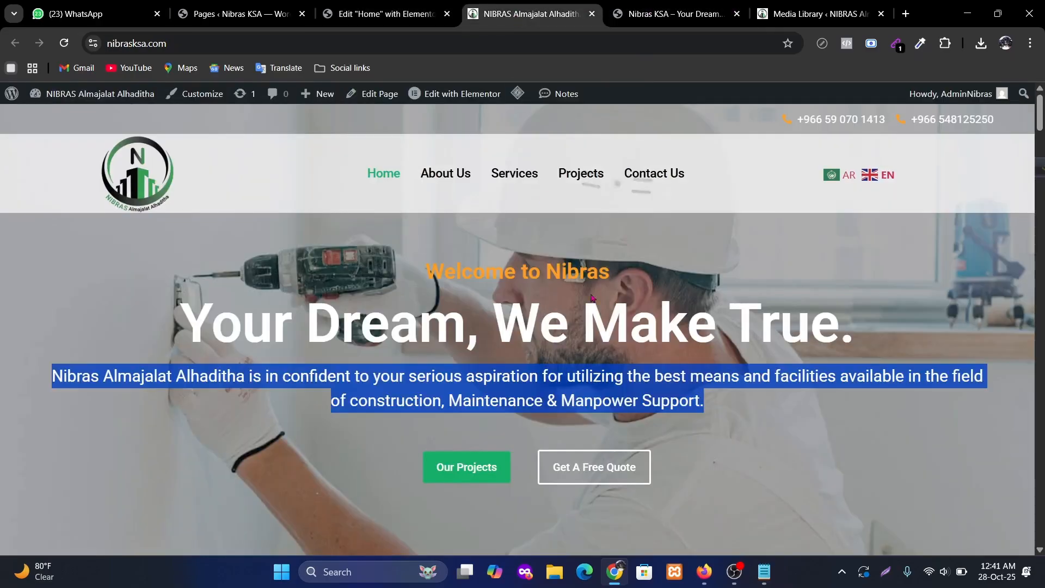
{"action": "left_click", "coordinate": [233, 6]}
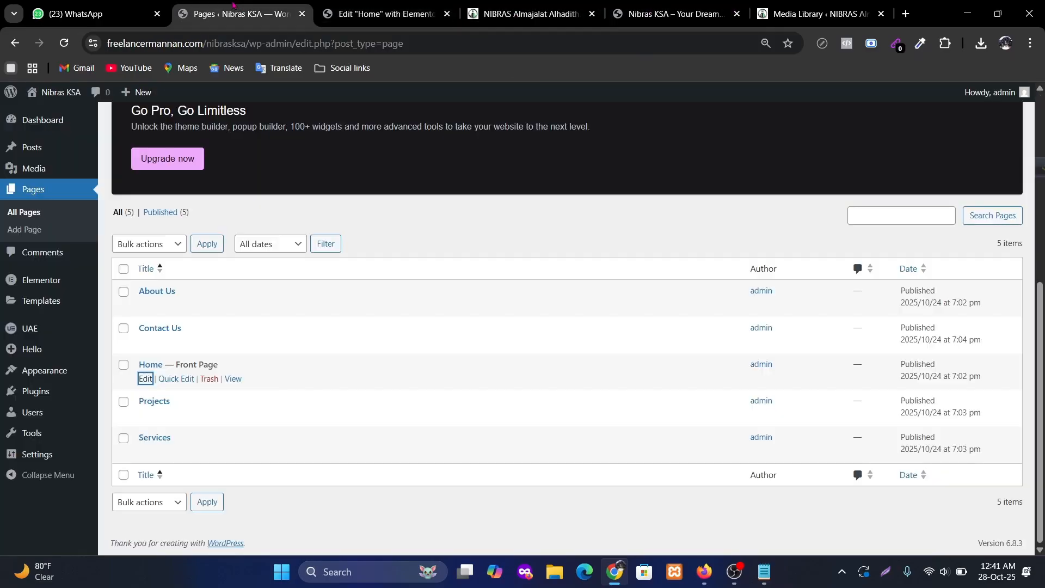
{"action": "left_click", "coordinate": [382, 15]}
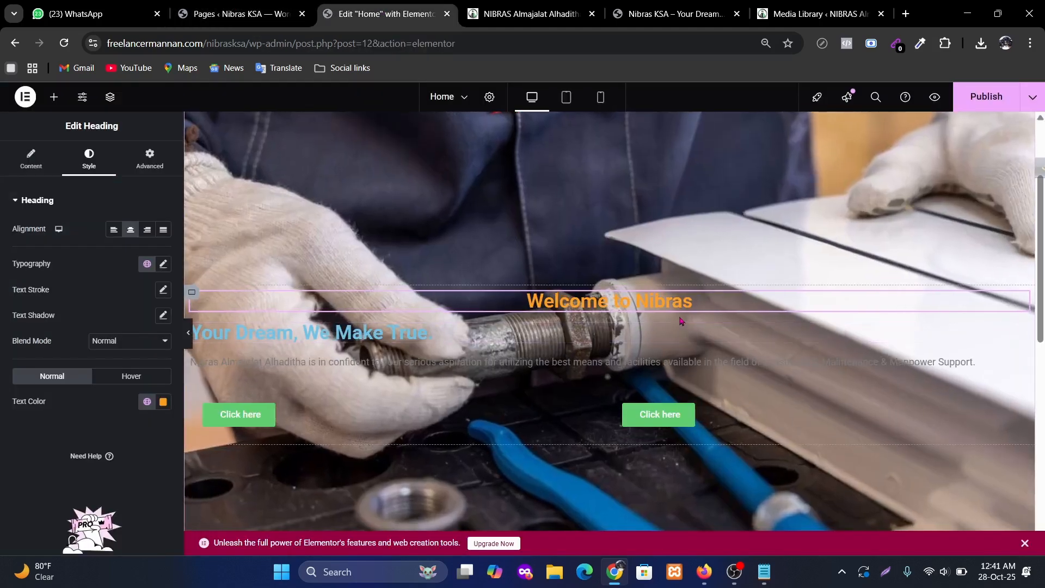
{"action": "left_click", "coordinate": [421, 336]}
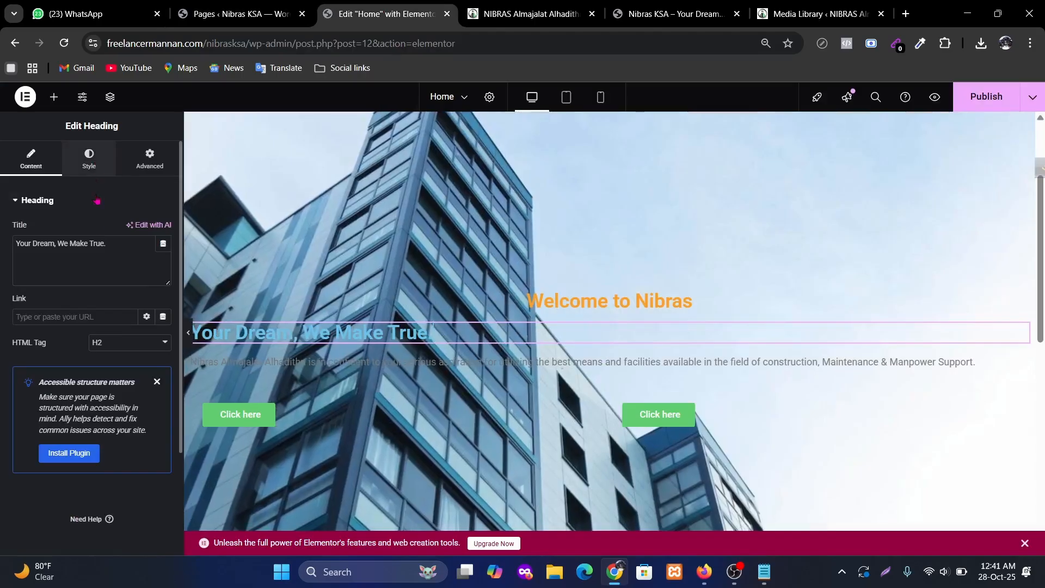
{"action": "left_click", "coordinate": [89, 159]}
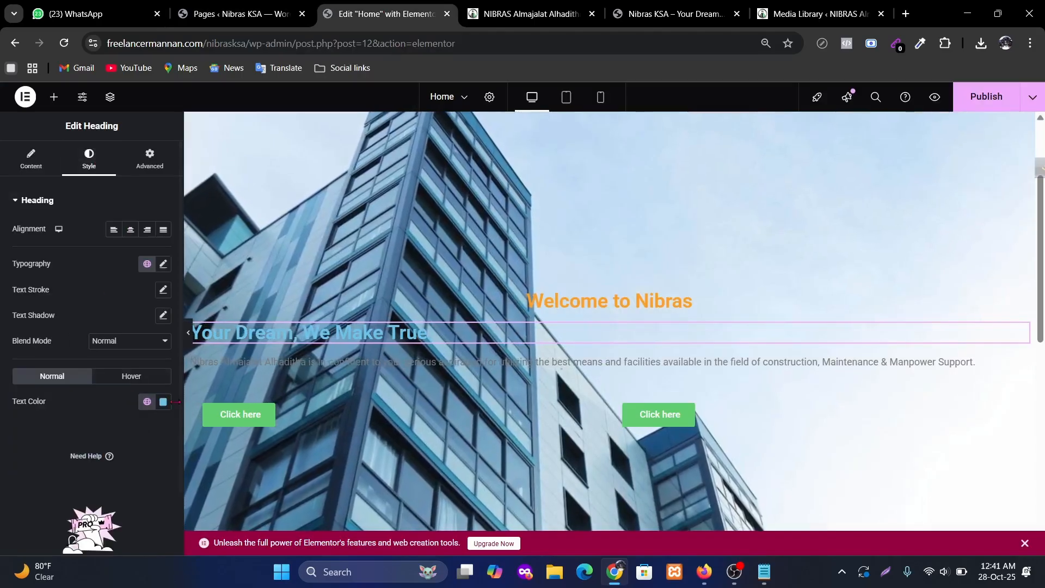
{"action": "left_click", "coordinate": [147, 401]}
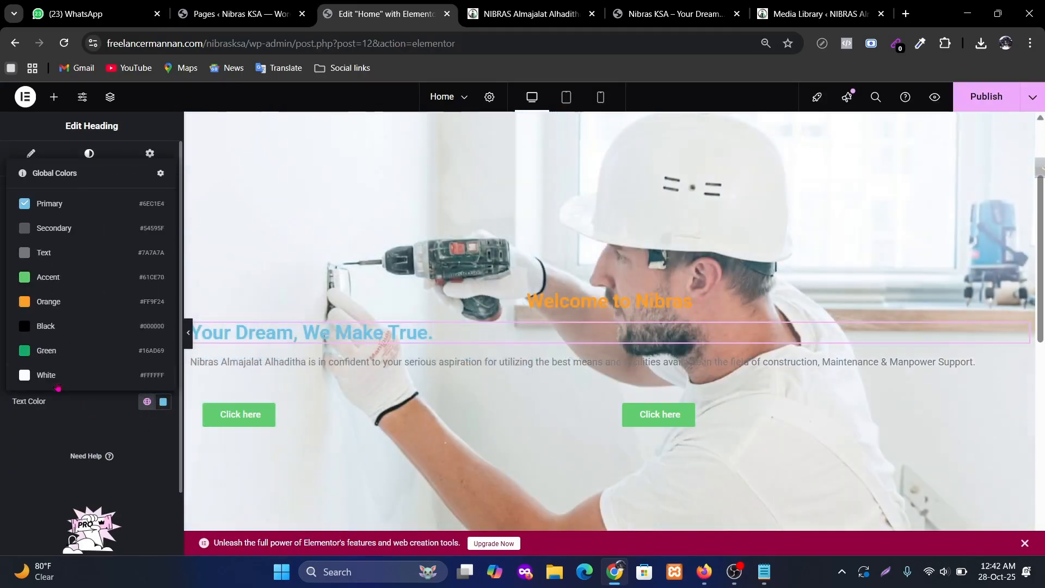
{"action": "left_click", "coordinate": [86, 375]}
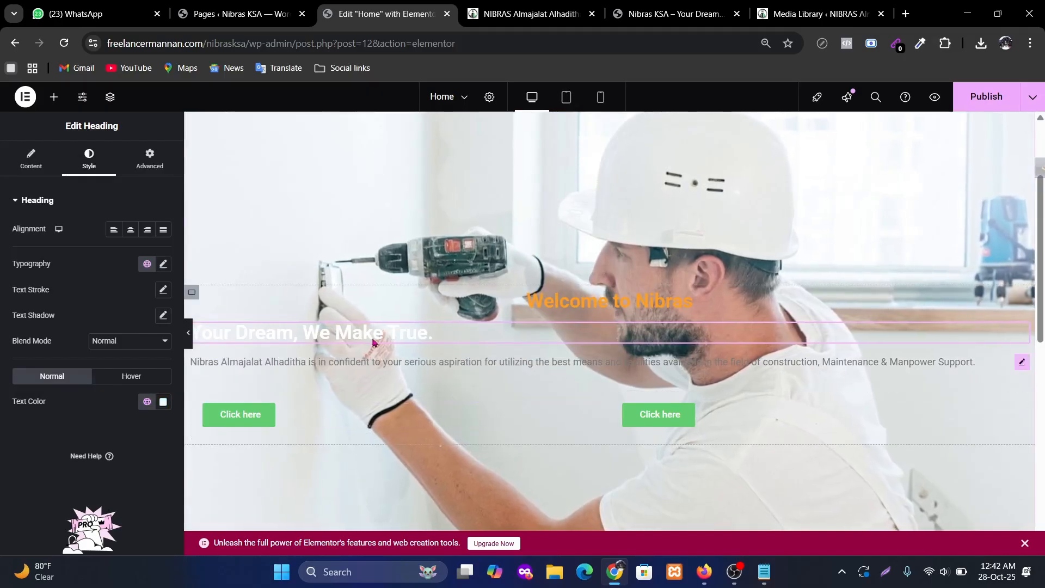
{"action": "left_click", "coordinate": [131, 230]}
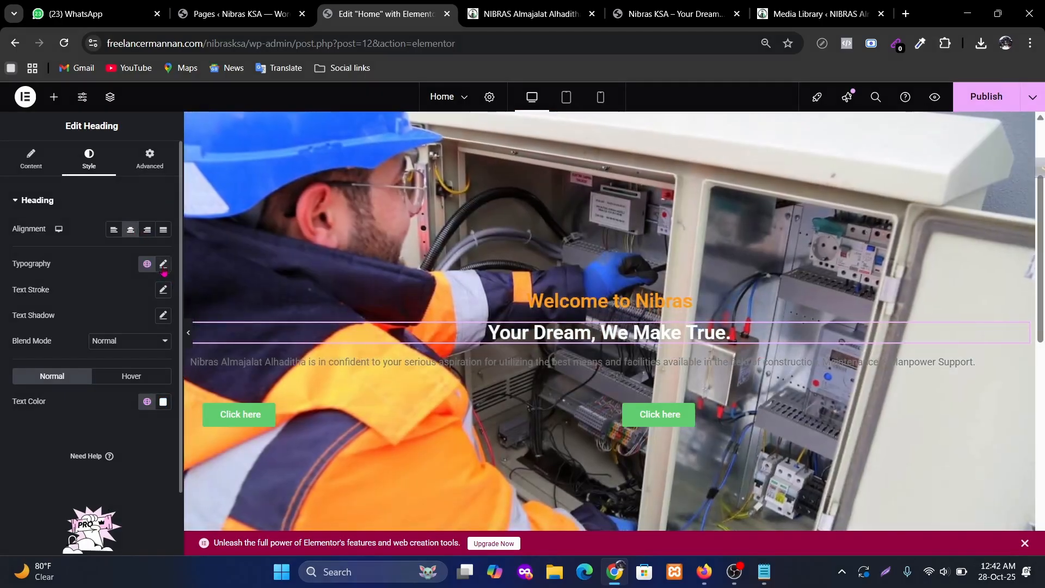
Set the "Your Dream, We Make True." heading's font size to 80 px and compare it with the nibrasksa.com reference page.
{"action": "left_click", "coordinate": [162, 263]}
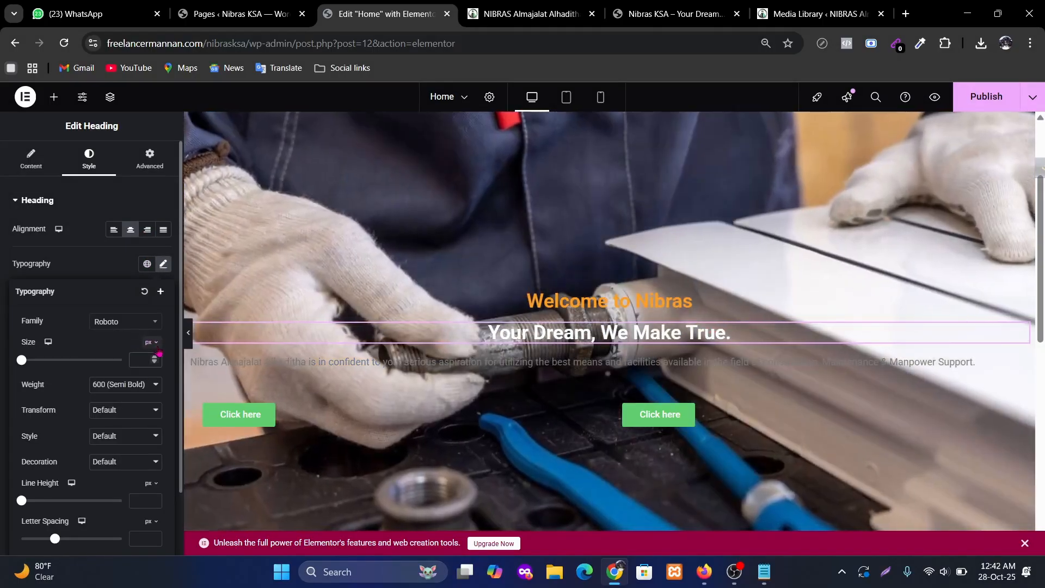
{"action": "type", "text": "80"}
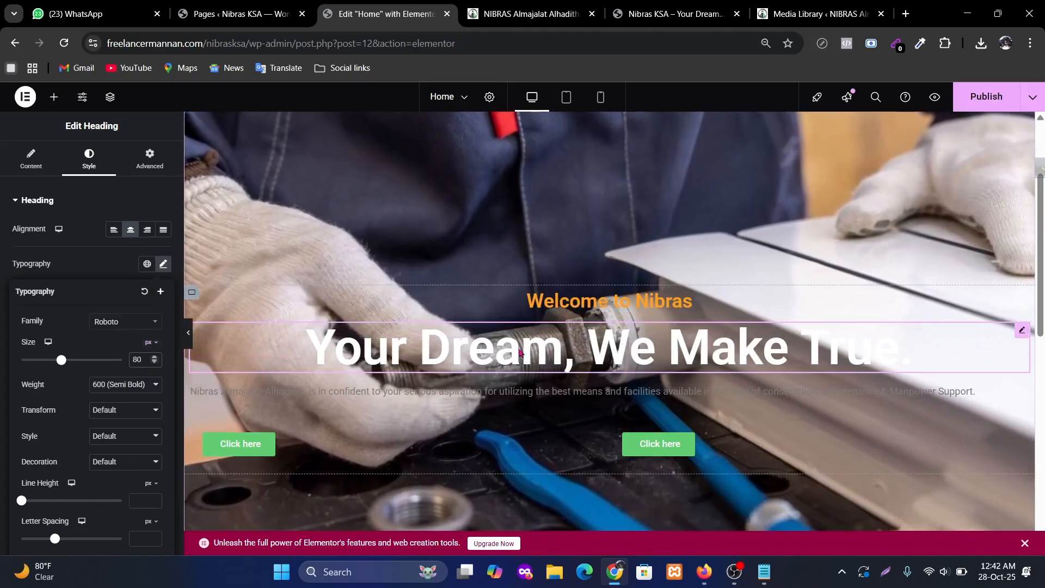
{"action": "left_click", "coordinate": [654, 15]}
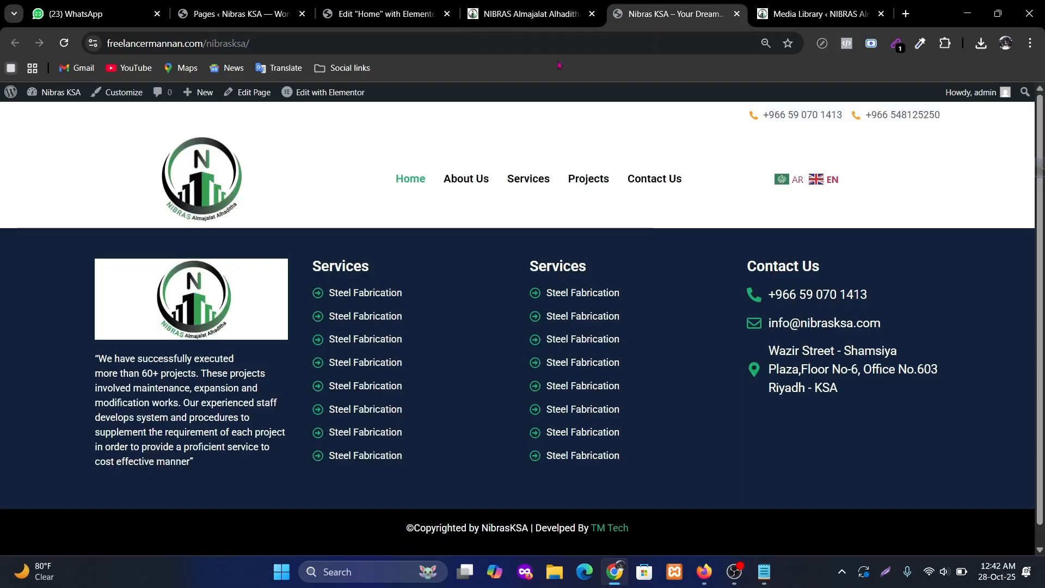
{"action": "left_click", "coordinate": [531, 15]}
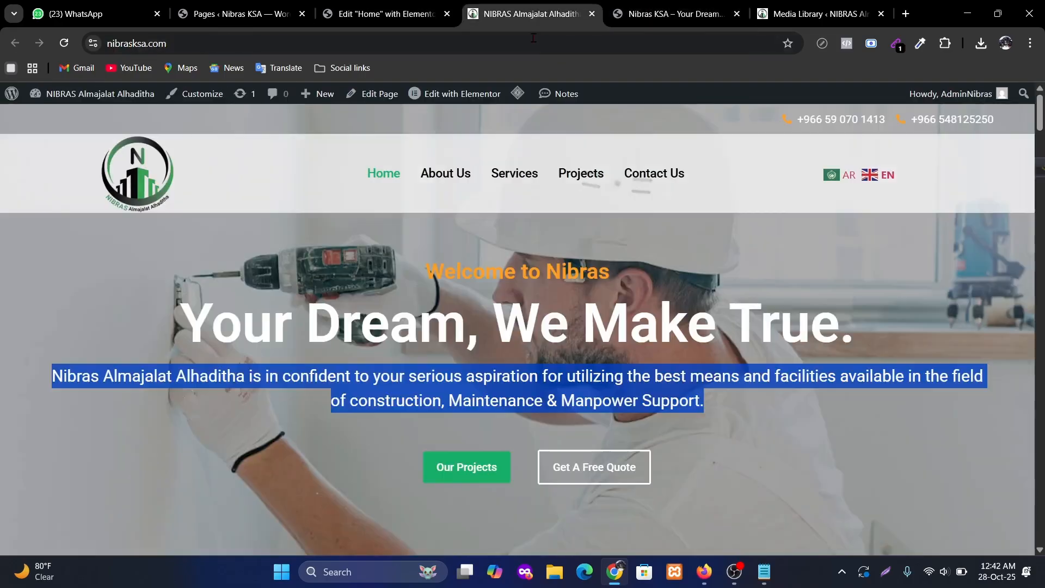
{"action": "left_click", "coordinate": [606, 385]}
{"action": "left_click", "coordinate": [367, 7]}
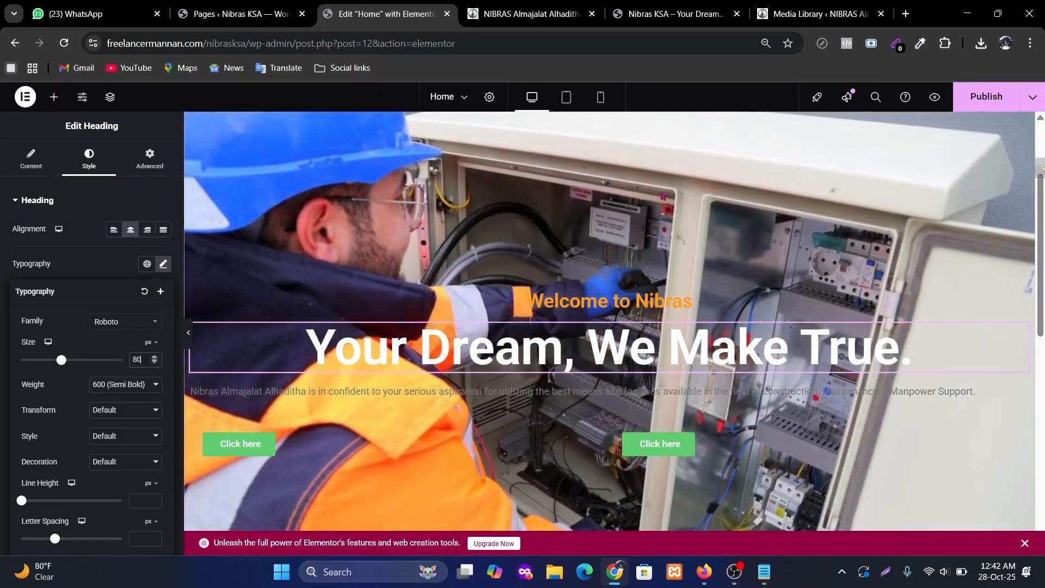
Add a classic background overlay in the global Black color to the hero section's outer container.
{"action": "scroll", "coordinate": [638, 227], "scroll_direction": "up", "scroll_amount": 3}
{"action": "mouse_move", "coordinate": [574, 261]}
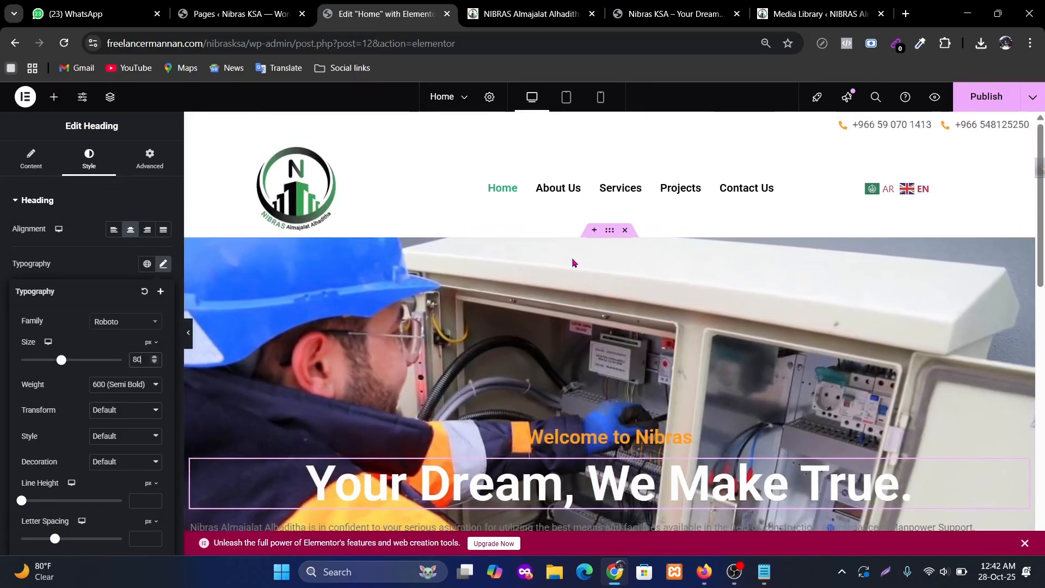
{"action": "left_click", "coordinate": [607, 238]}
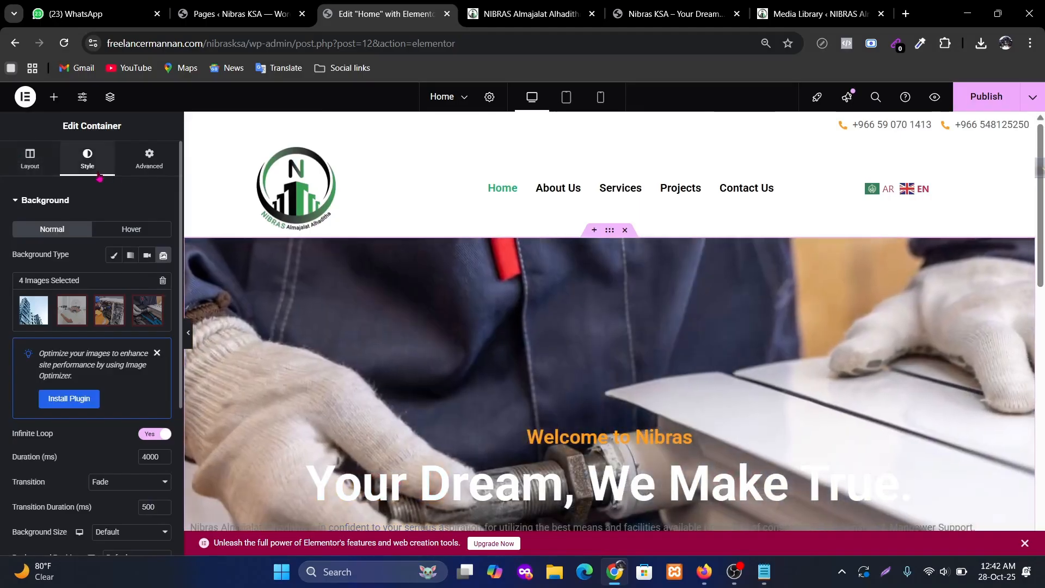
{"action": "scroll", "coordinate": [112, 294], "scroll_direction": "down", "scroll_amount": 5}
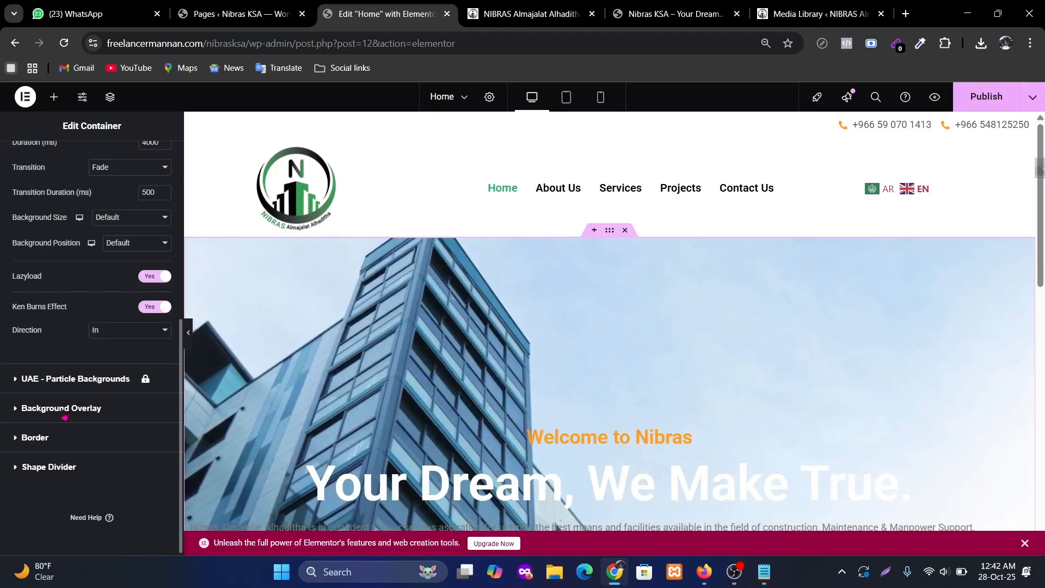
{"action": "left_click", "coordinate": [68, 409]}
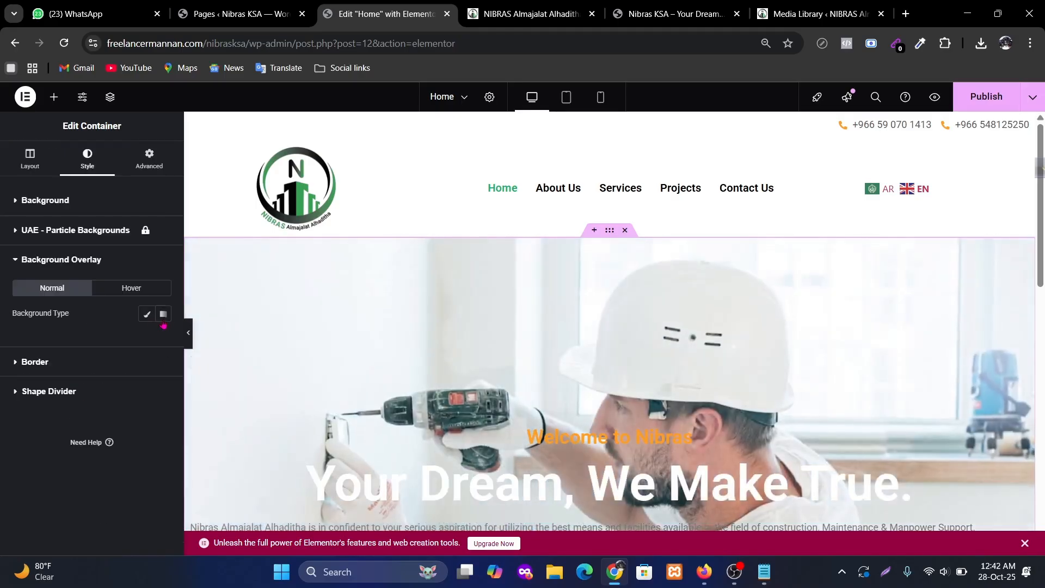
{"action": "left_click", "coordinate": [145, 315]}
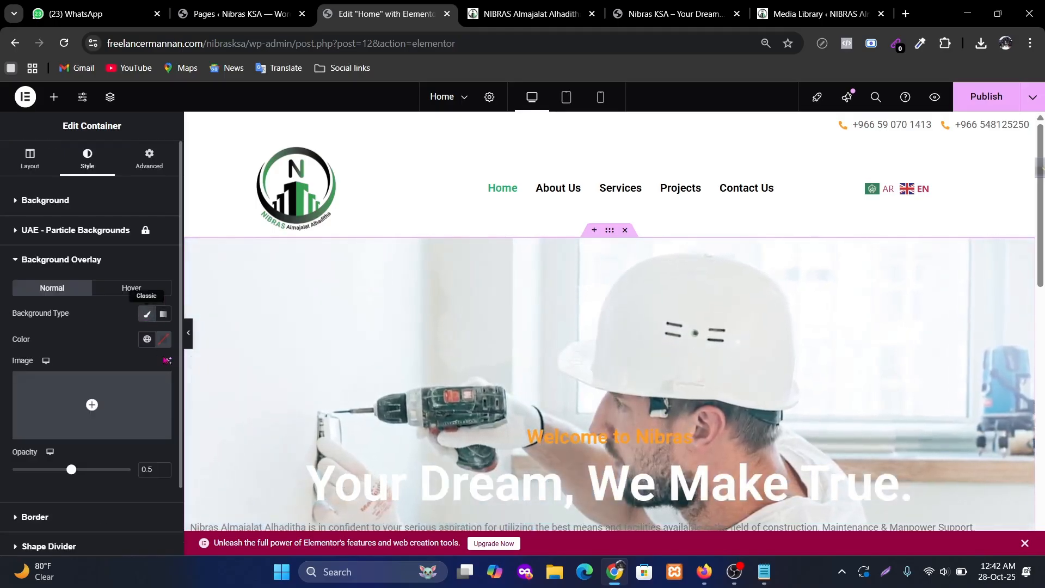
{"action": "left_click", "coordinate": [147, 339]}
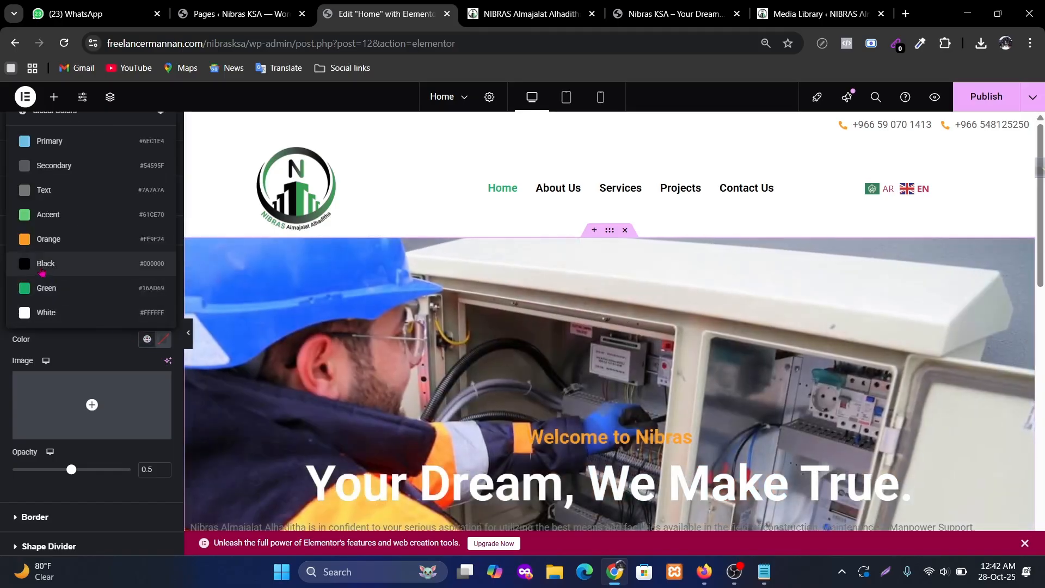
{"action": "left_click", "coordinate": [49, 264]}
Set the hero container's background overlay opacity to 0.3.
{"action": "scroll", "coordinate": [218, 365], "scroll_direction": "down", "scroll_amount": 3}
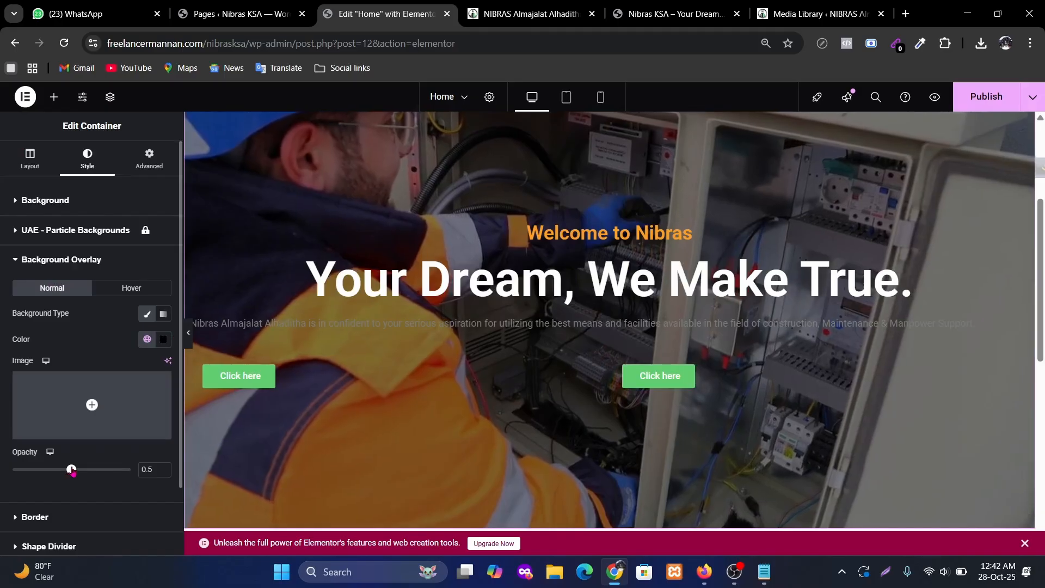
{"action": "mouse_move", "coordinate": [50, 476]}
{"action": "left_mouse_down"}
{"action": "mouse_move", "coordinate": [22, 473]}
{"action": "mouse_move", "coordinate": [33, 475]}
{"action": "left_mouse_up"}
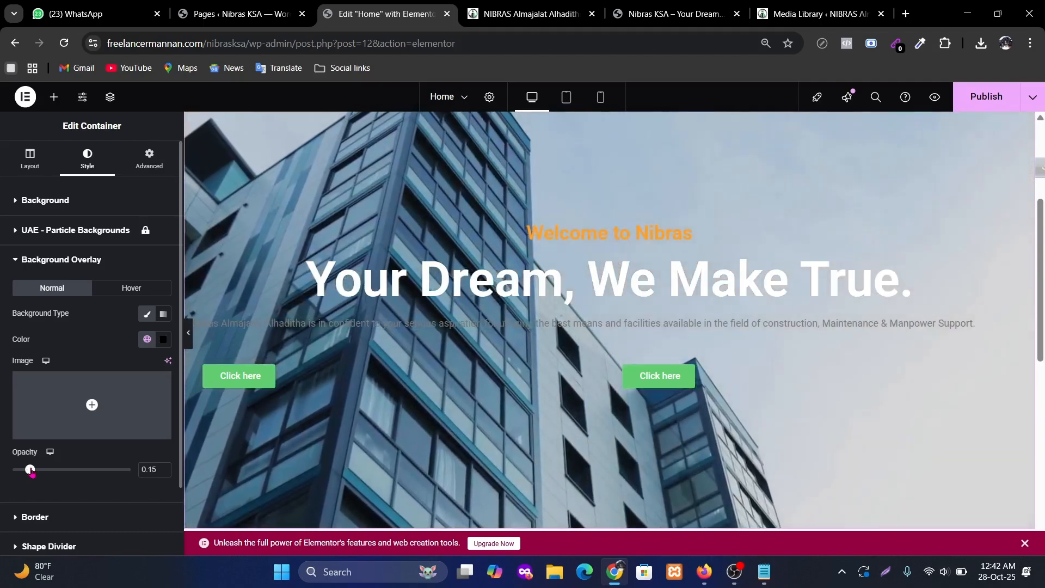
{"action": "left_click_drag", "start_coordinate": [30, 472], "coordinate": [26, 472]}
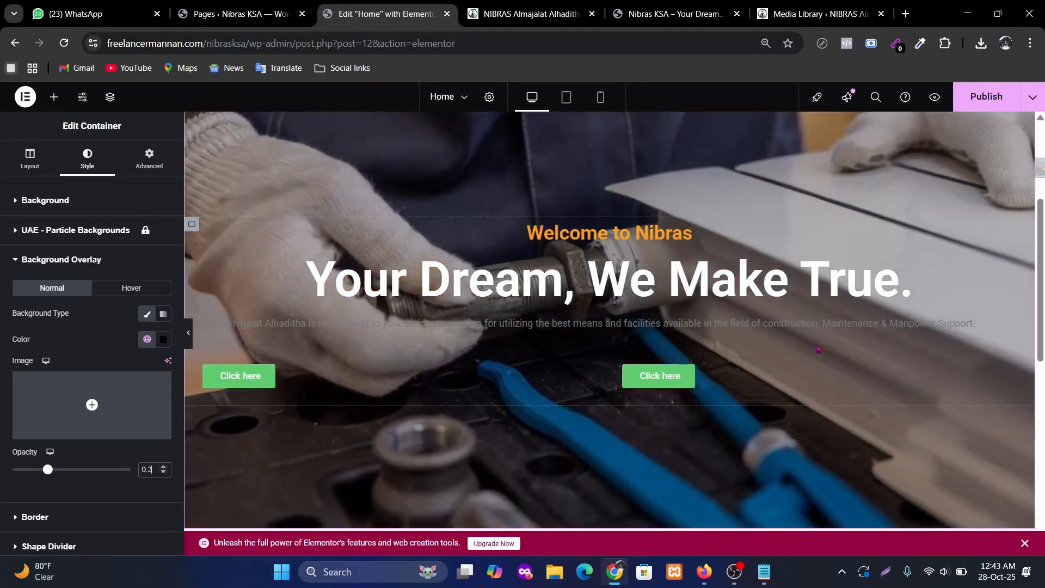
Center the hero paragraph beneath the large heading and set its text color to the global White.
{"action": "scroll", "coordinate": [608, 309], "scroll_direction": "down", "scroll_amount": 1}
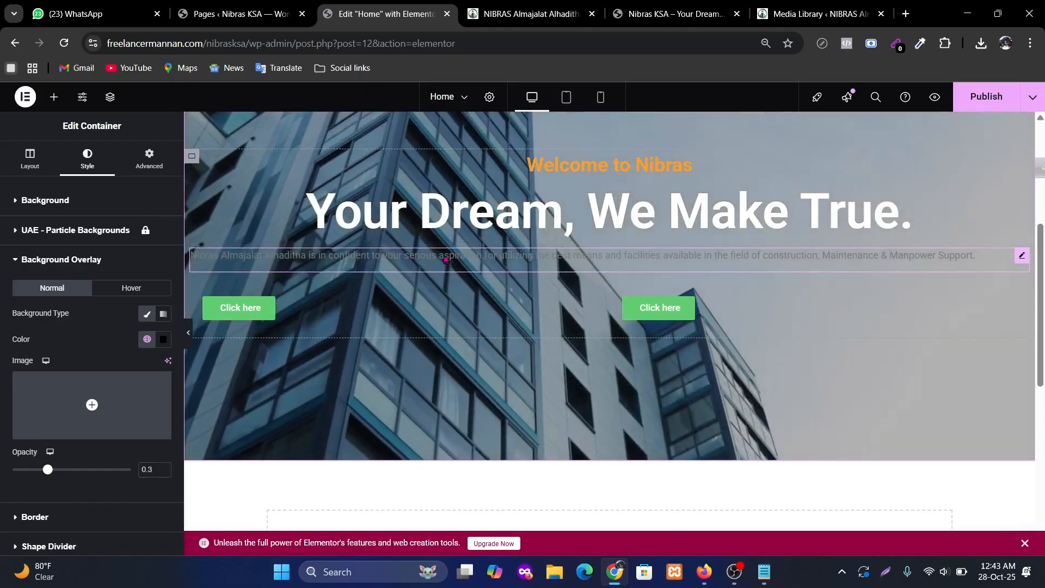
{"action": "left_click", "coordinate": [411, 254]}
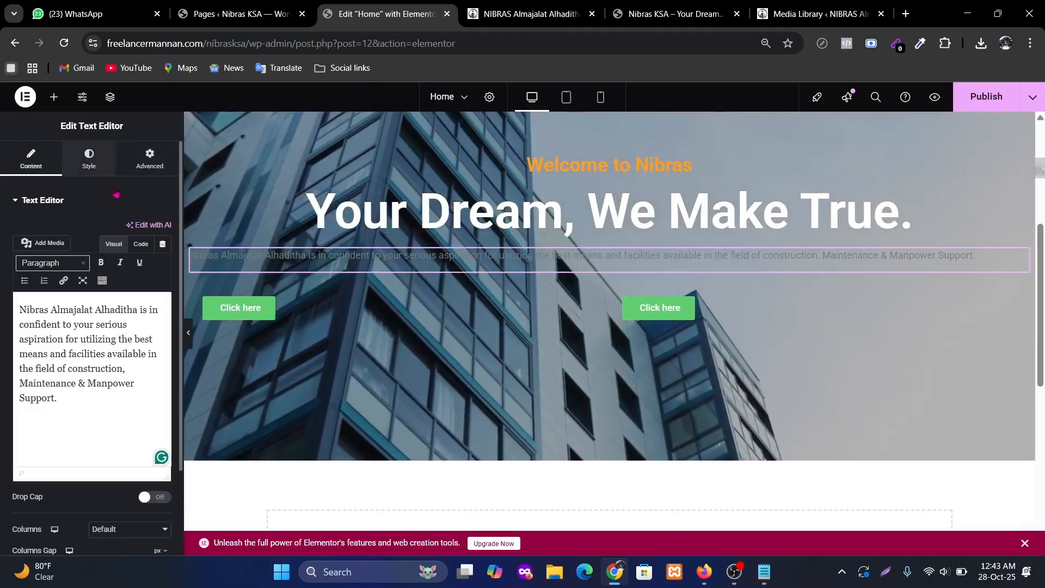
{"action": "left_click", "coordinate": [112, 171]}
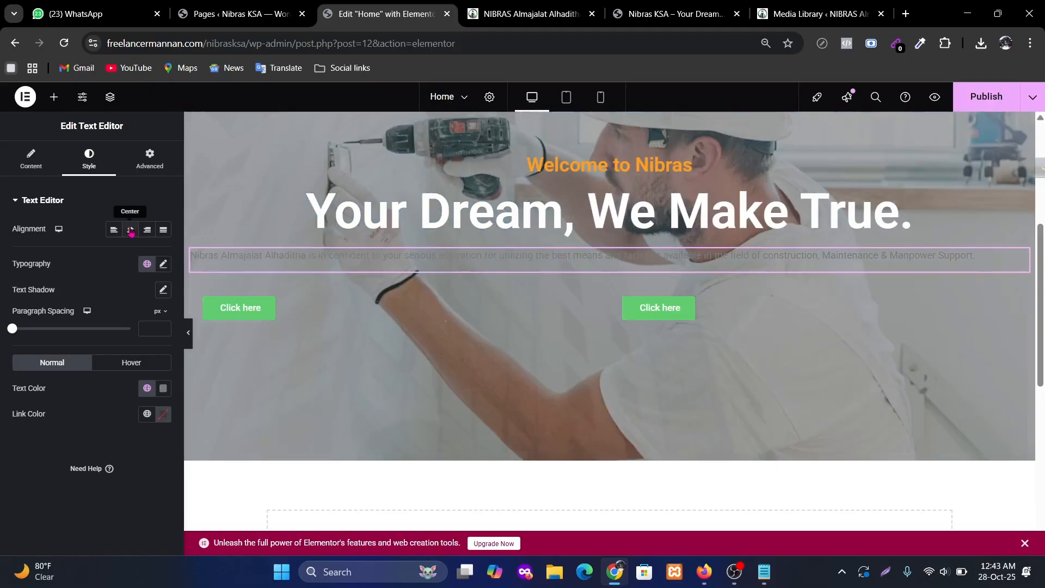
{"action": "left_click", "coordinate": [130, 230]}
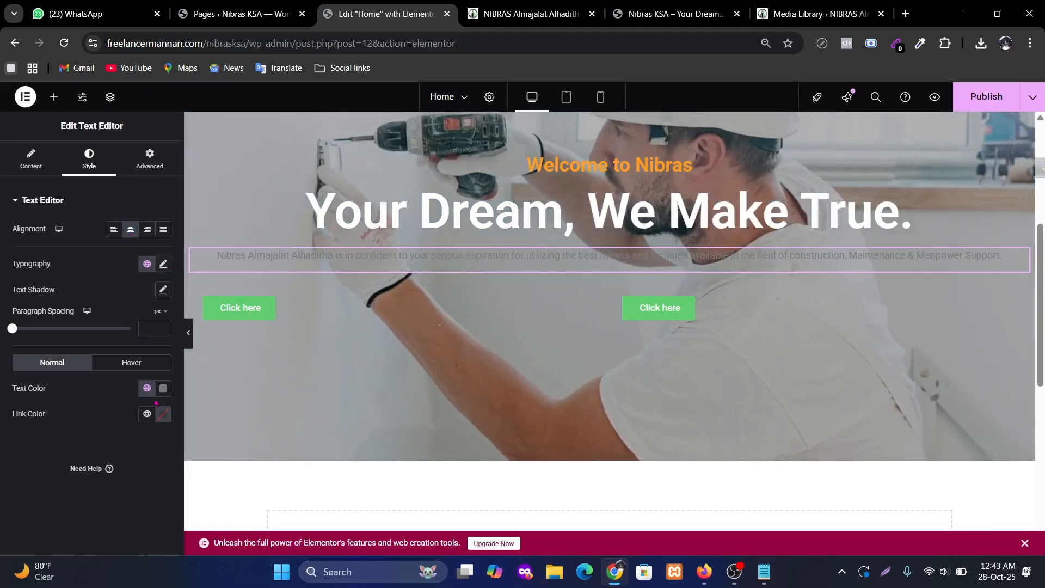
{"action": "left_click", "coordinate": [147, 389]}
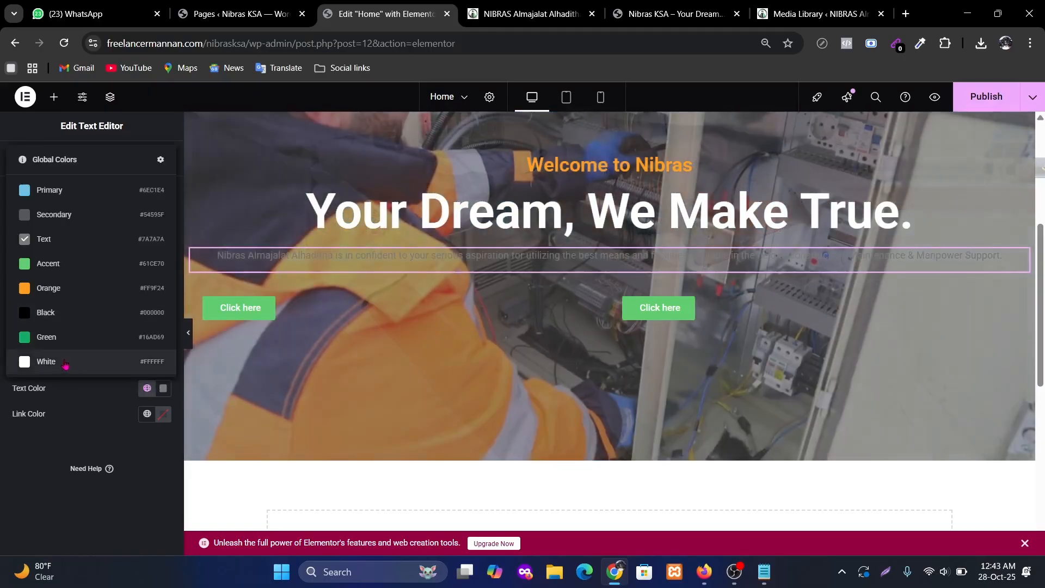
{"action": "left_click", "coordinate": [71, 364]}
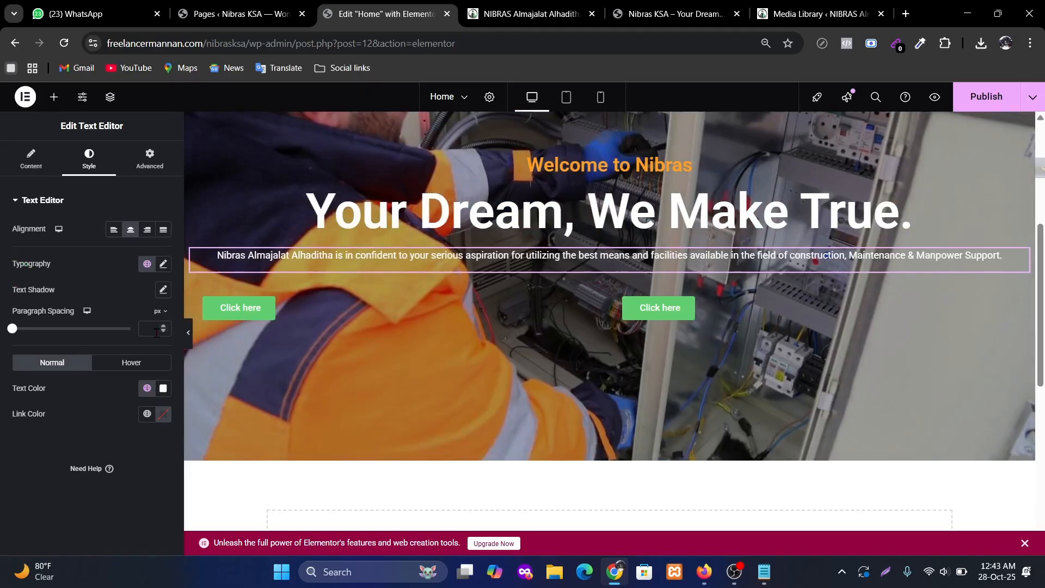
Set the hero paragraph's font size to 24 px and compare it with the nibrasksa.com reference page.
{"action": "left_click", "coordinate": [163, 263]}
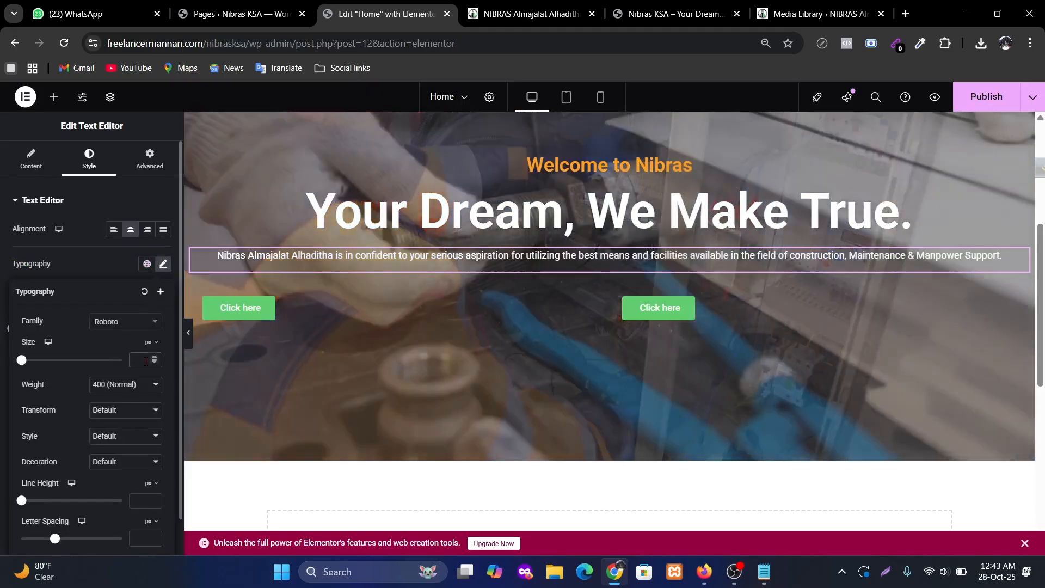
{"action": "left_click", "coordinate": [145, 361]}
{"action": "type", "text": "24"}
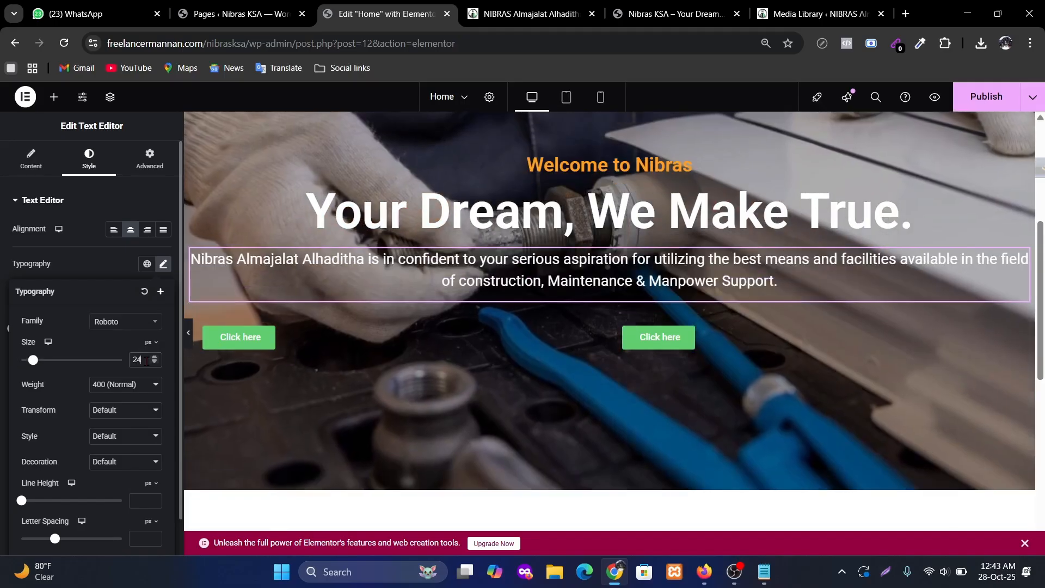
{"action": "key", "text": "ctrl+Tab"}
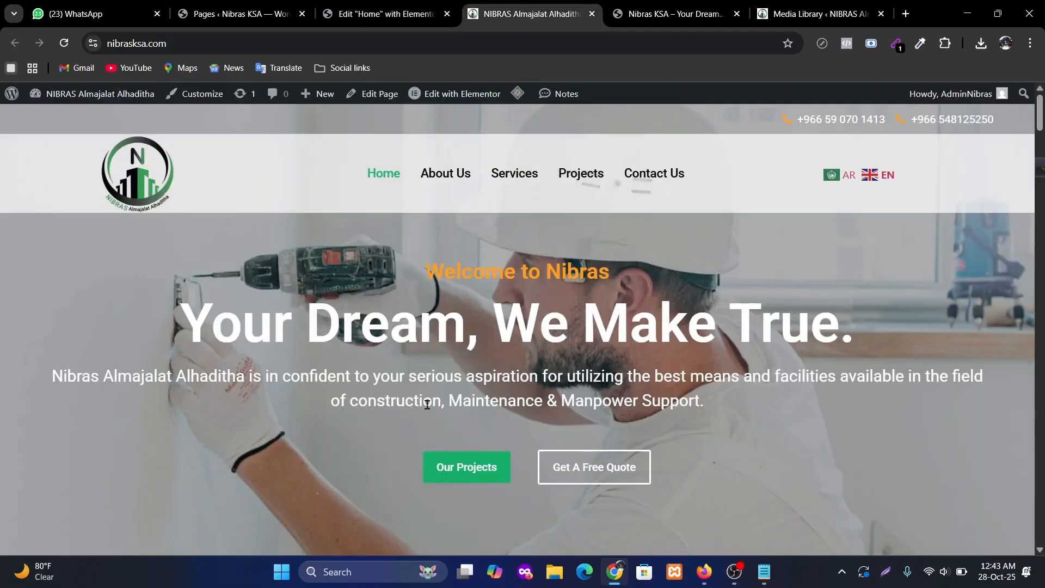
{"action": "key", "text": "ctrl+shift+Tab"}
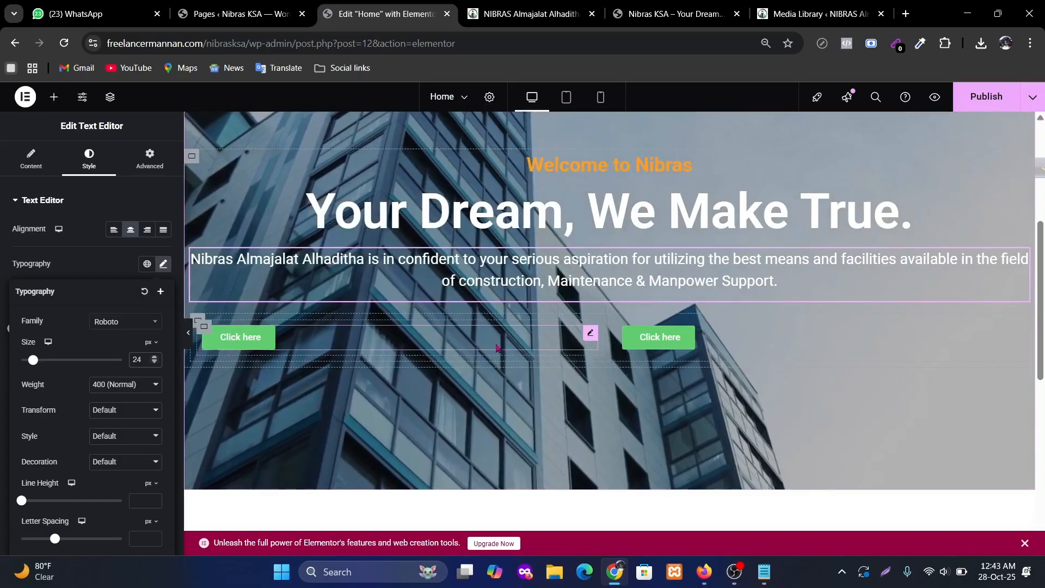
Label the two hero buttons "Our Projects" and "Get A Free Quote", matching the nibrasksa.com reference page.
{"action": "left_click", "coordinate": [589, 334]}
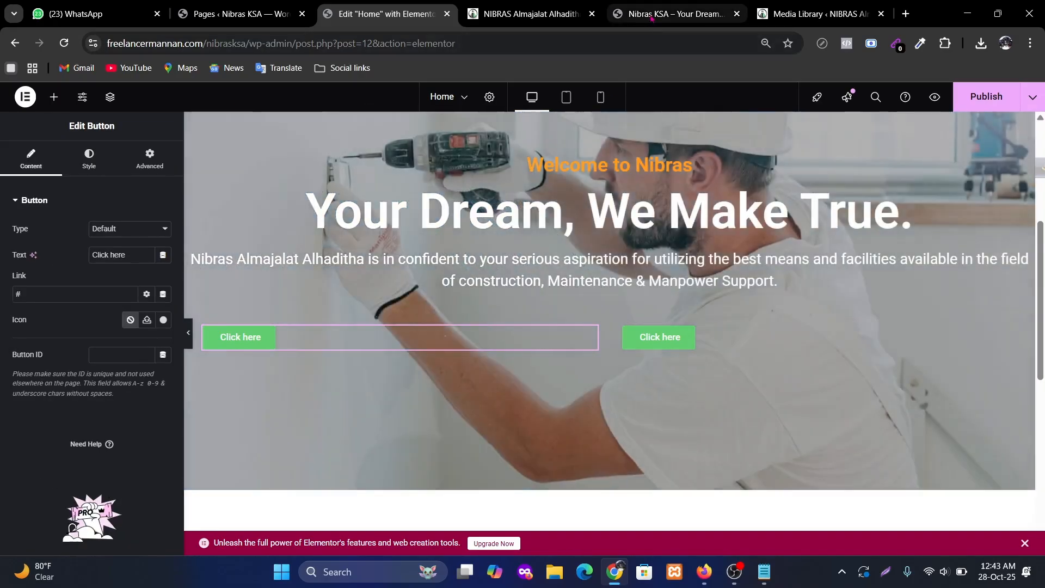
{"action": "left_click", "coordinate": [656, 15]}
{"action": "left_click", "coordinate": [530, 15]}
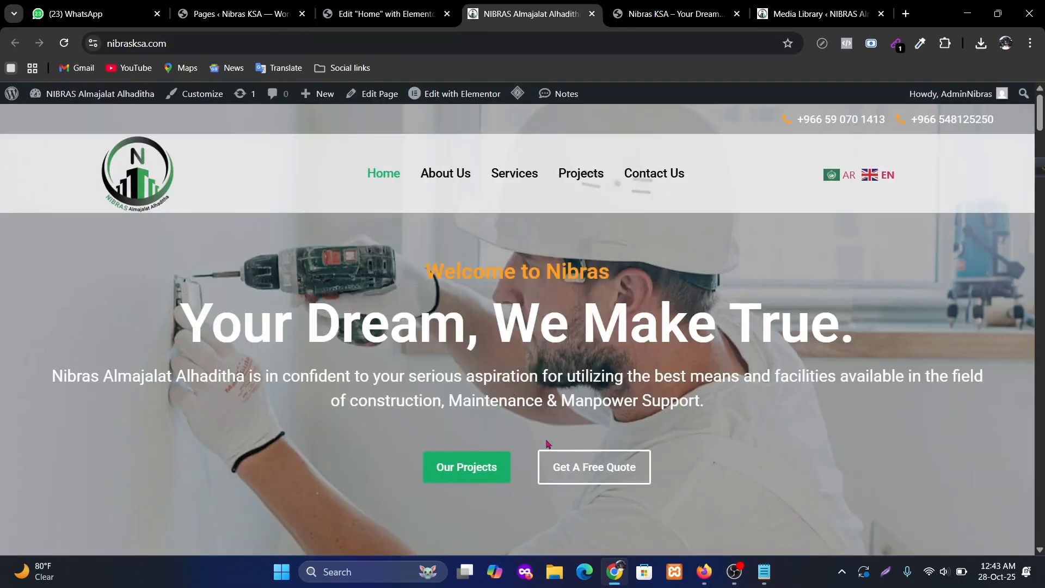
{"action": "scroll", "coordinate": [539, 438], "scroll_direction": "down", "scroll_amount": 1}
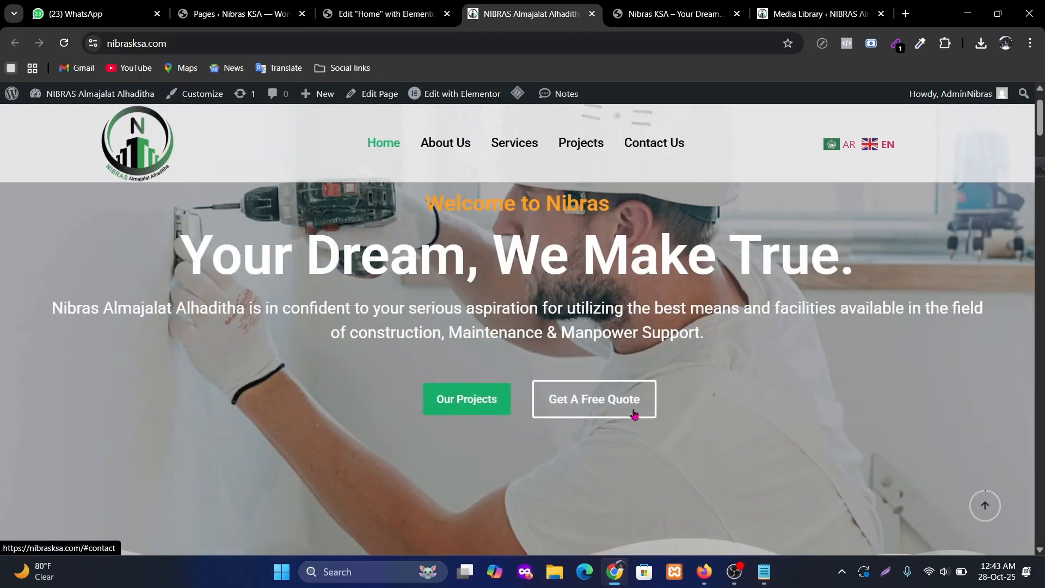
{"action": "left_click", "coordinate": [371, 11]}
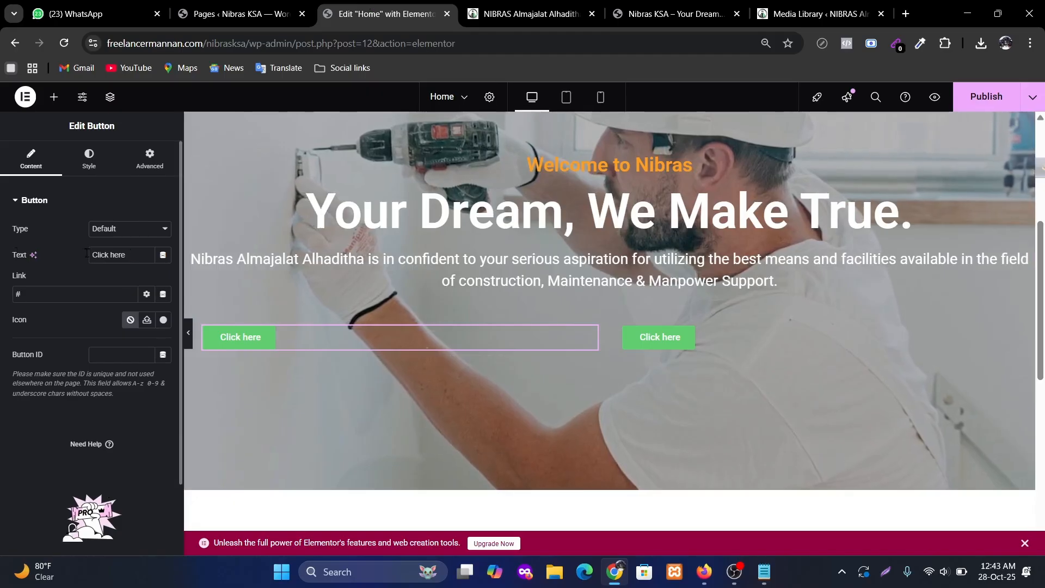
{"action": "type", "text": "Our Projects"}
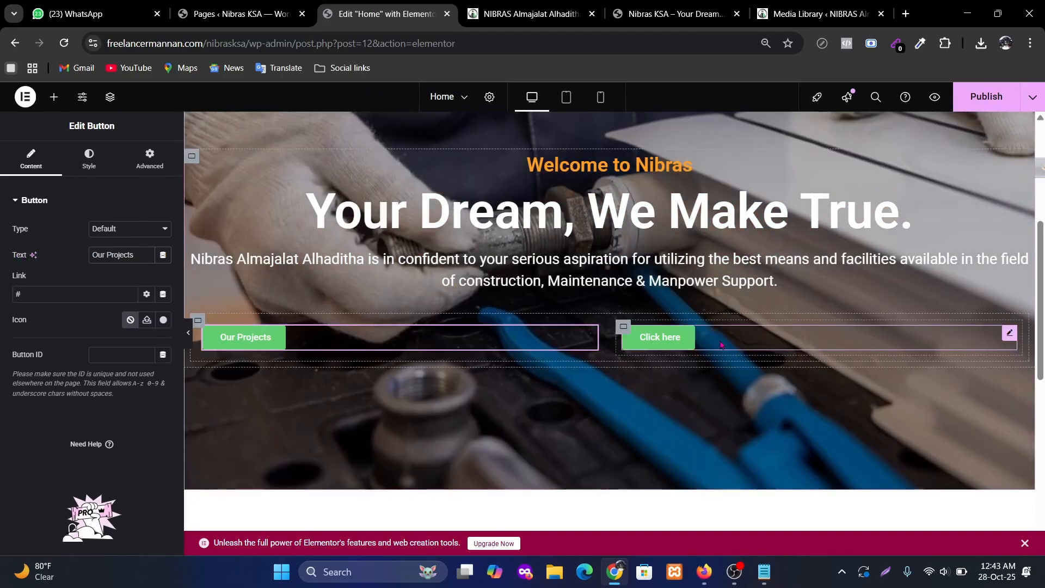
{"action": "left_click", "coordinate": [661, 337]}
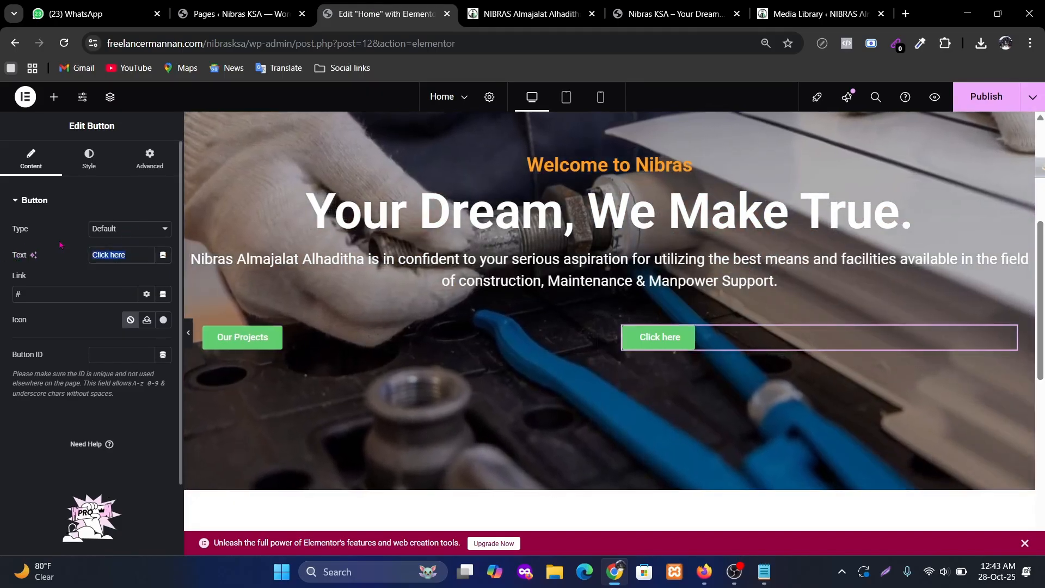
{"action": "type", "text": "Get A Free Quote"}
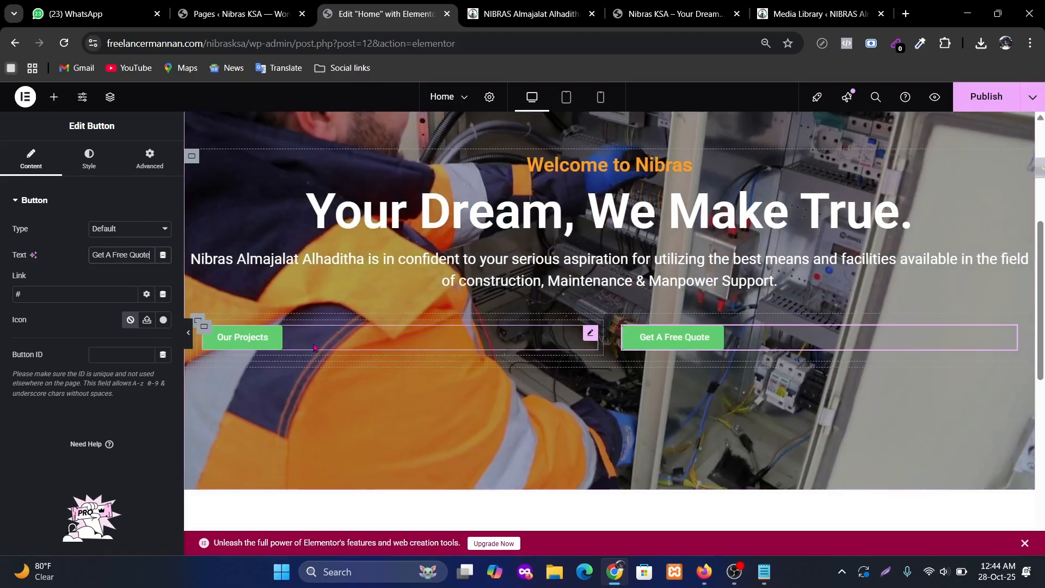
Align the "Our Projects" button to the right within its container.
{"action": "left_click", "coordinate": [242, 337]}
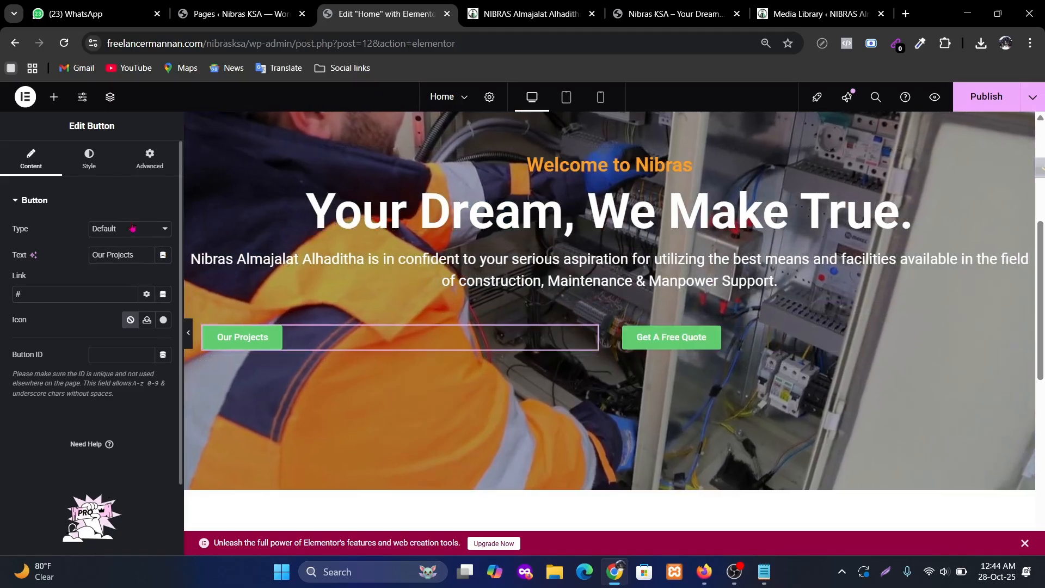
{"action": "left_click", "coordinate": [89, 158]}
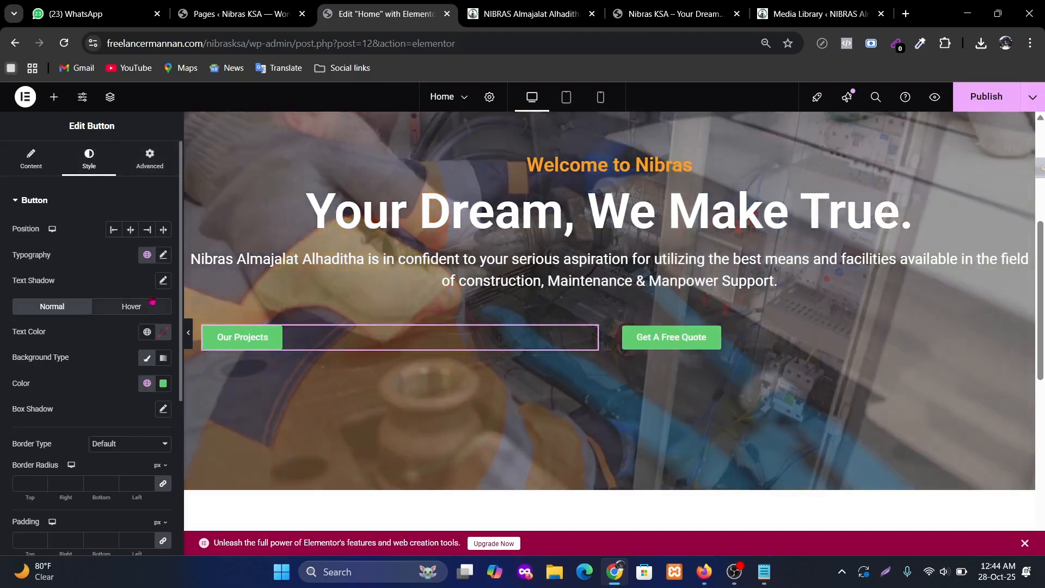
{"action": "left_click", "coordinate": [150, 233]}
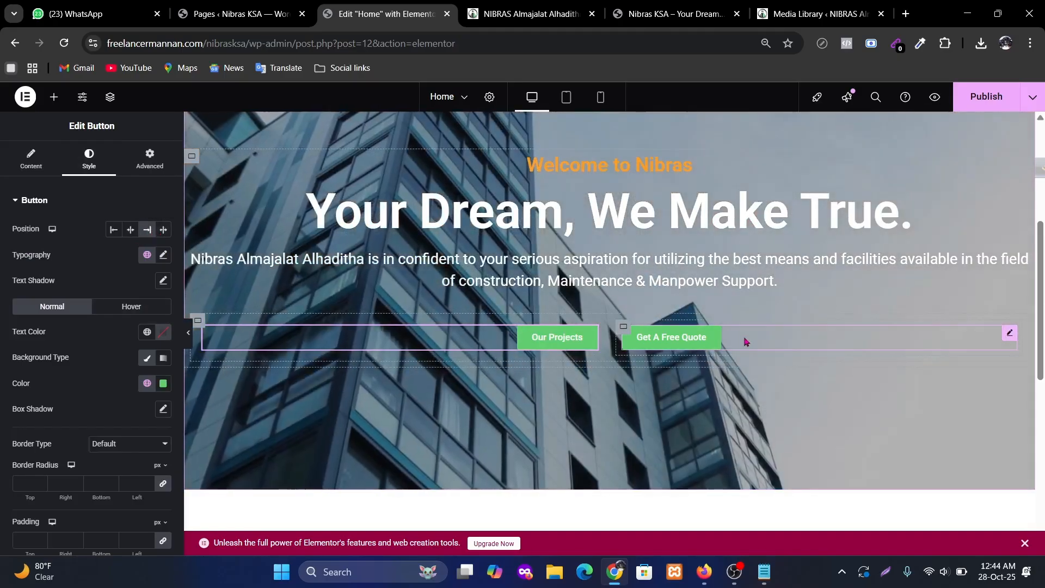
Check the button styling on the nibrasksa.com reference page and set the "Our Projects" button's background color to the global Green.
{"action": "left_click", "coordinate": [744, 342]}
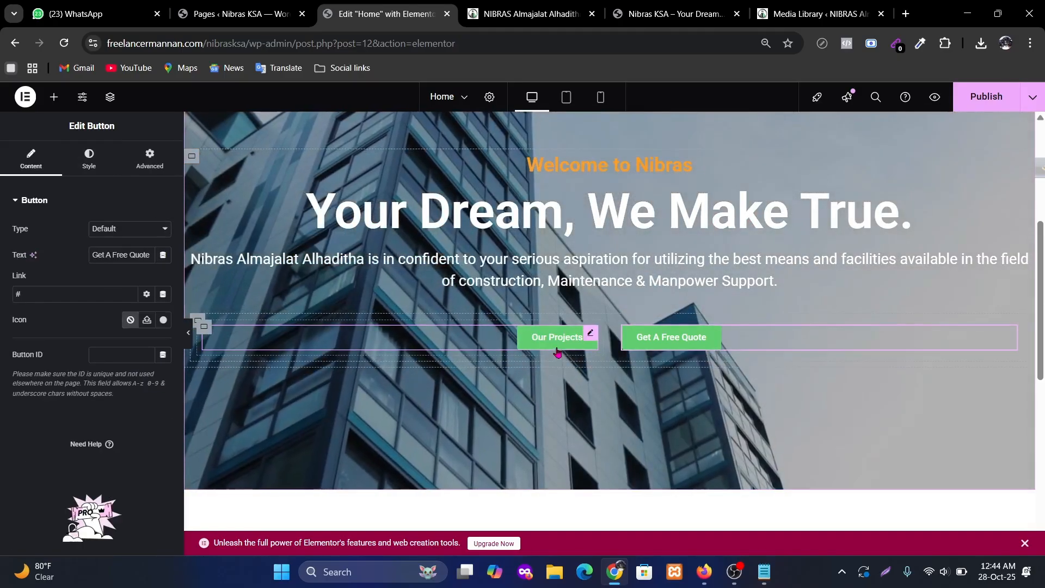
{"action": "left_click", "coordinate": [520, 5]}
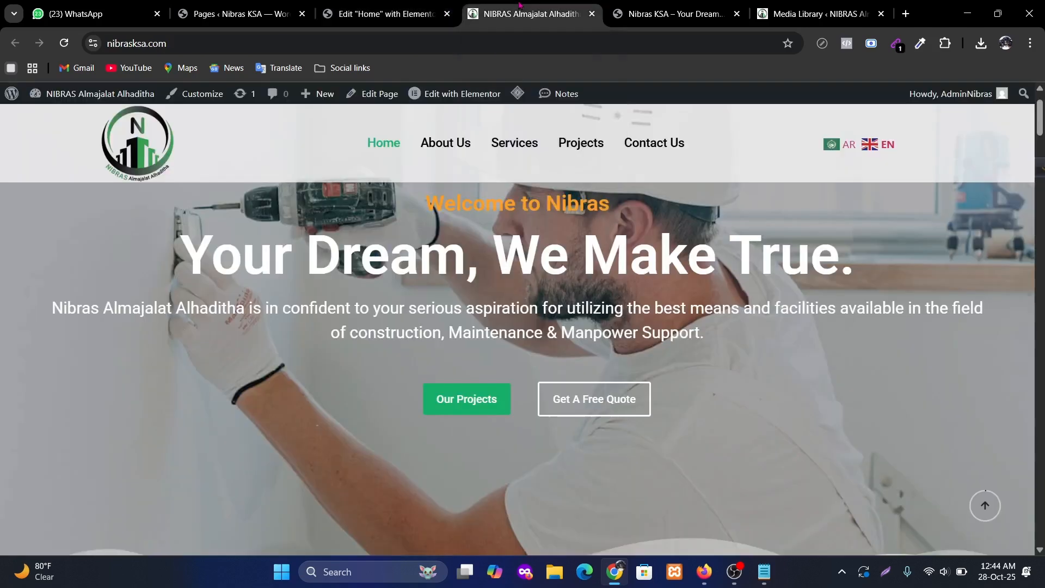
{"action": "scroll", "coordinate": [415, 274], "scroll_direction": "down", "scroll_amount": 3}
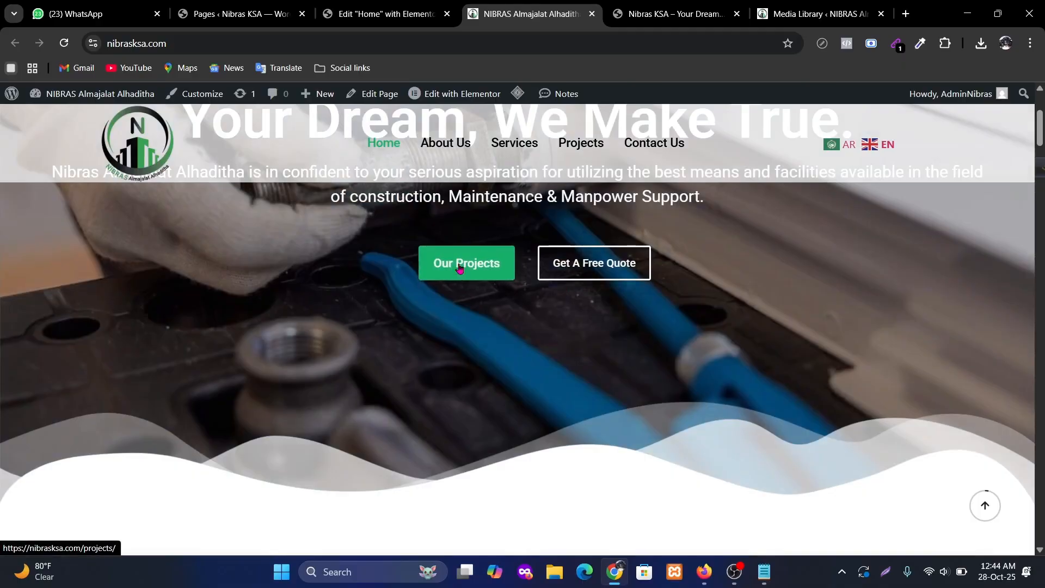
{"action": "key", "text": "ctrl+shift+Tab"}
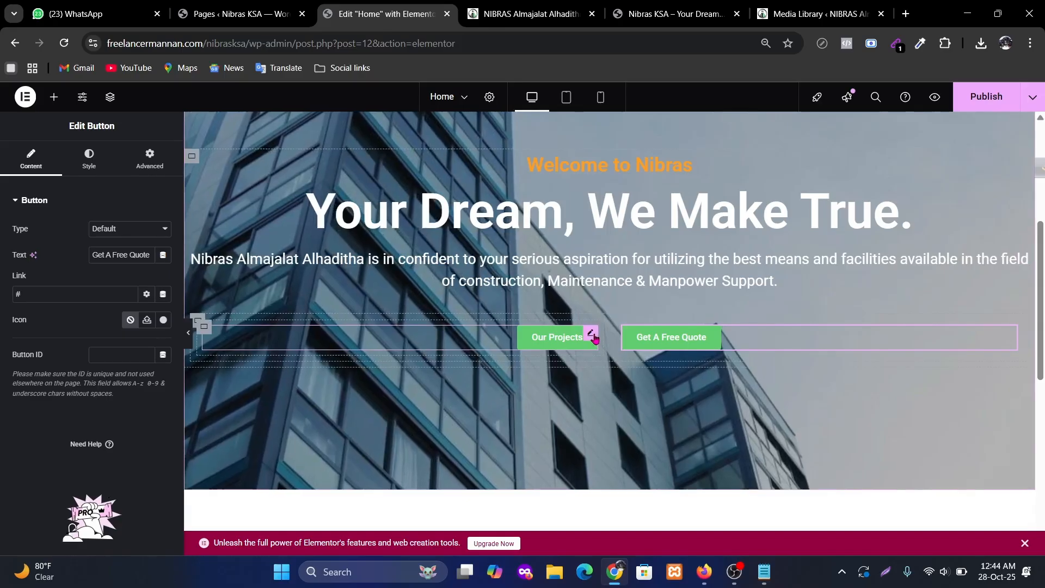
{"action": "left_click", "coordinate": [591, 334]}
{"action": "left_click", "coordinate": [90, 159]}
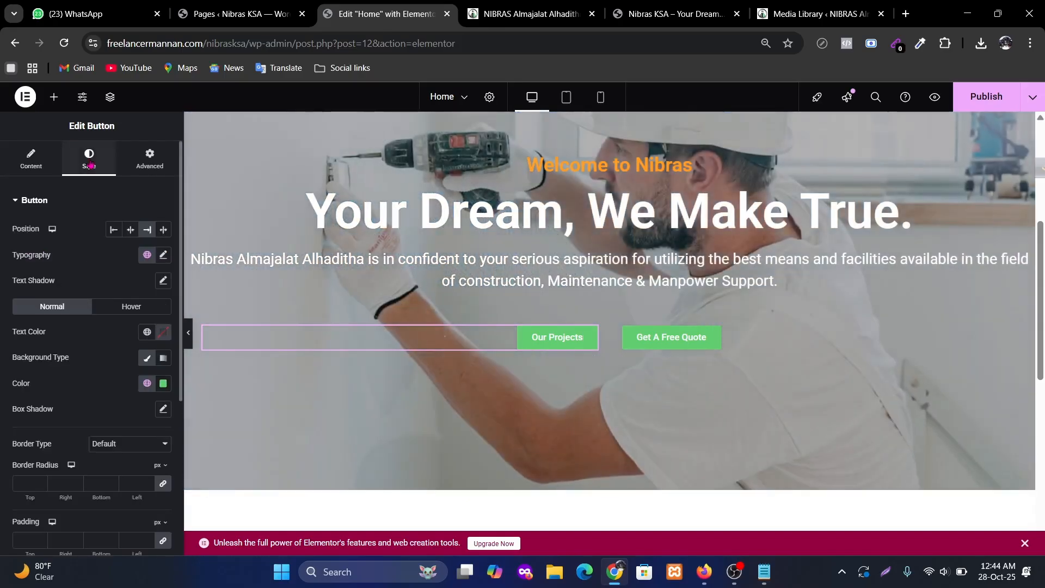
{"action": "left_click", "coordinate": [149, 385]}
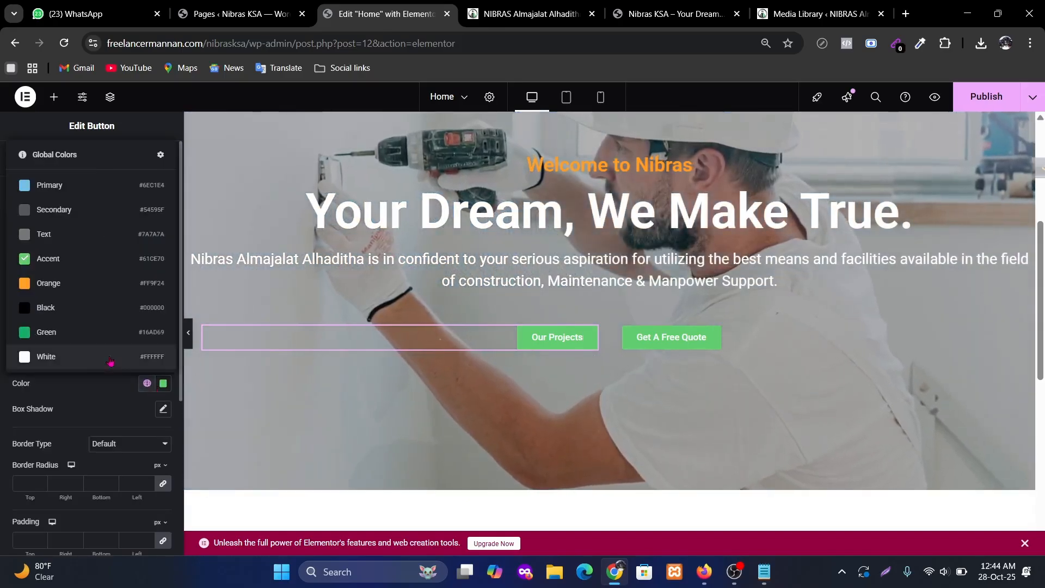
{"action": "left_click", "coordinate": [61, 340]}
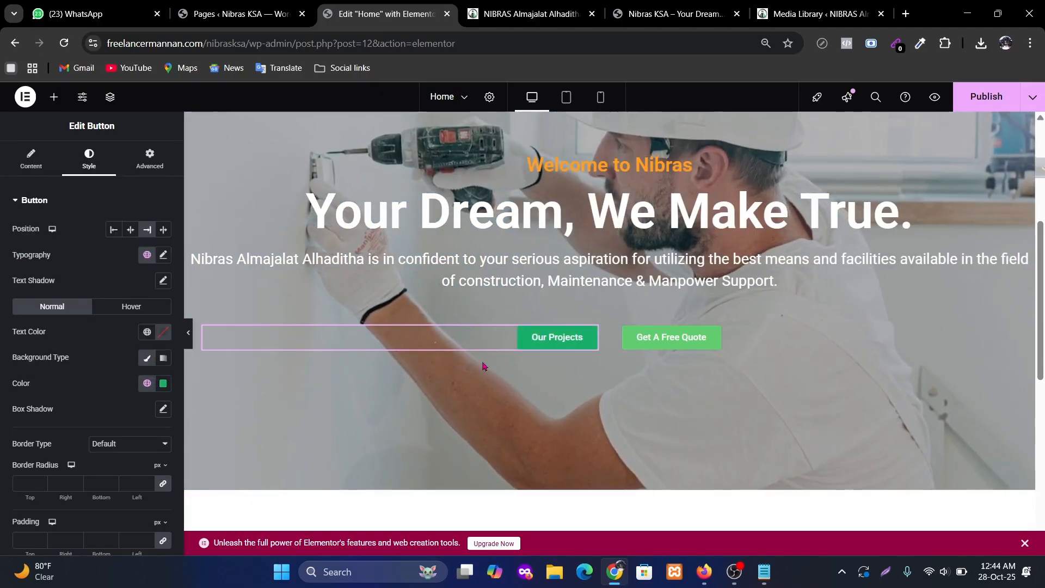
Set the "Our Projects" button's font size to 18 px and compare it with the nibrasksa.com reference page.
{"action": "scroll", "coordinate": [115, 279], "scroll_direction": "down", "scroll_amount": 2}
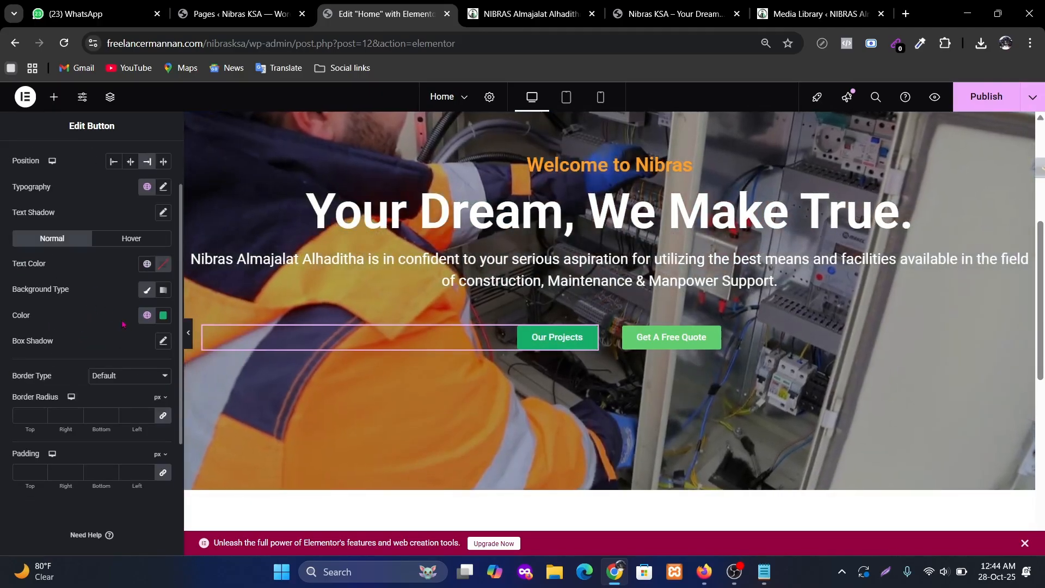
{"action": "left_click", "coordinate": [162, 187]}
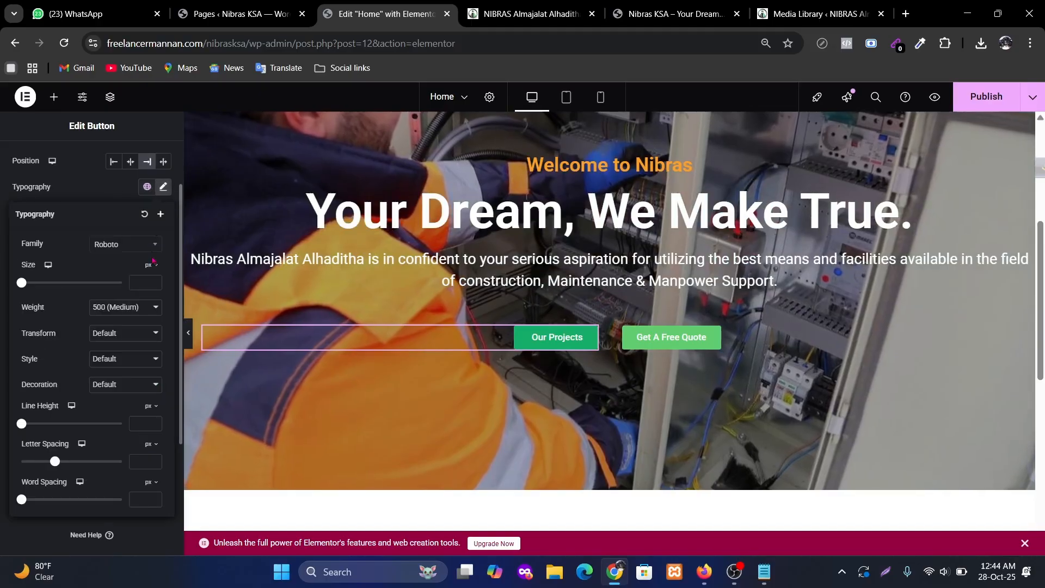
{"action": "left_click", "coordinate": [136, 283]}
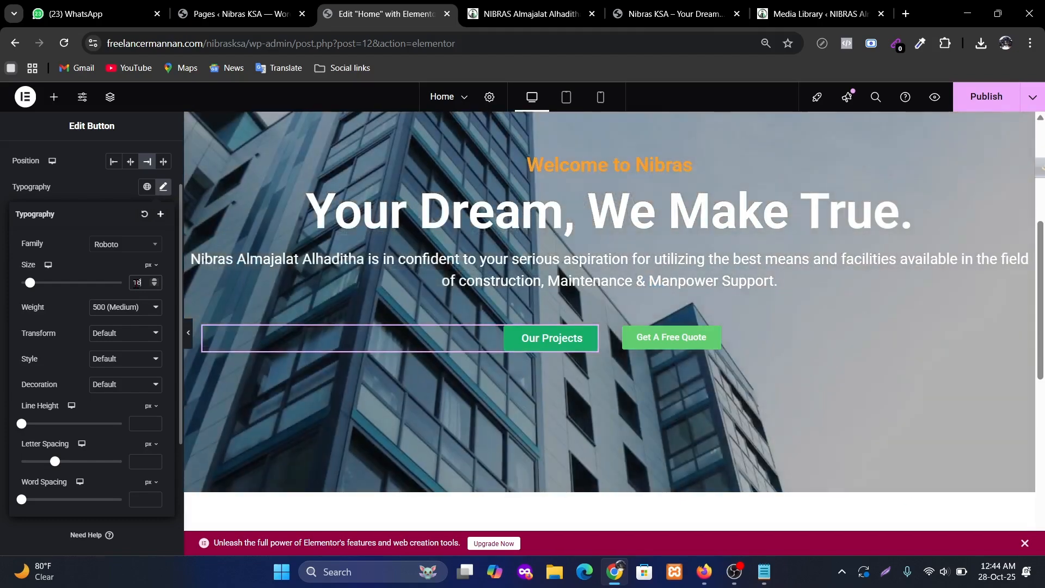
{"action": "left_click", "coordinate": [497, 7]}
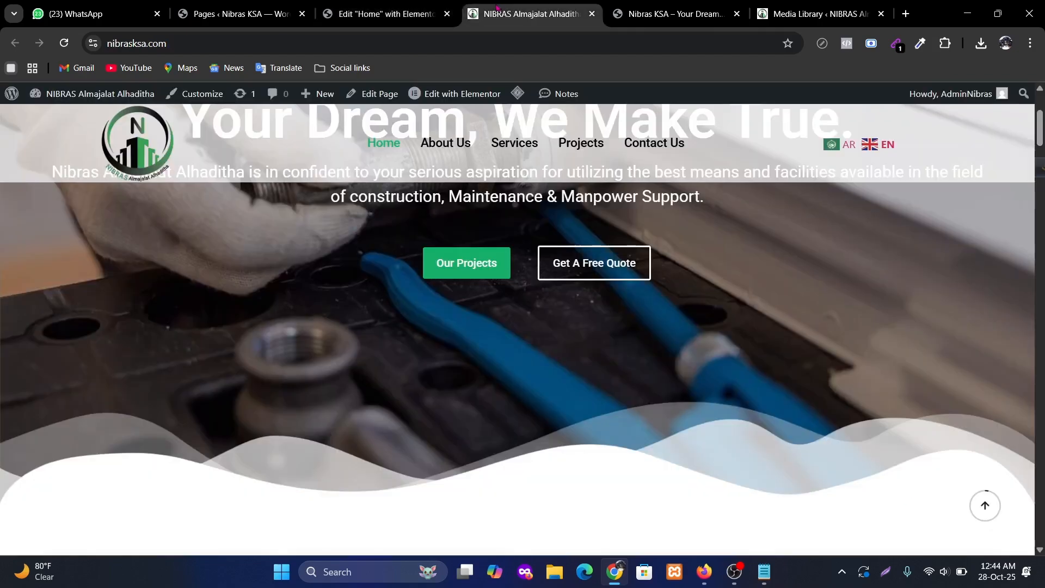
{"action": "left_click", "coordinate": [392, 7]}
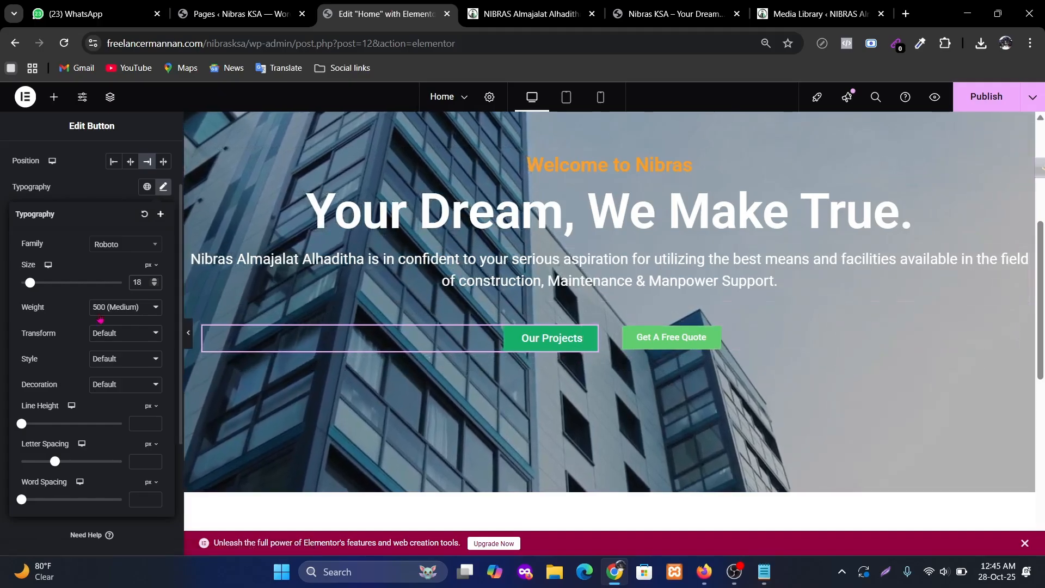
{"action": "scroll", "coordinate": [92, 228], "scroll_direction": "up", "scroll_amount": 2}
{"action": "scroll", "coordinate": [95, 234], "scroll_direction": "down", "scroll_amount": 4}
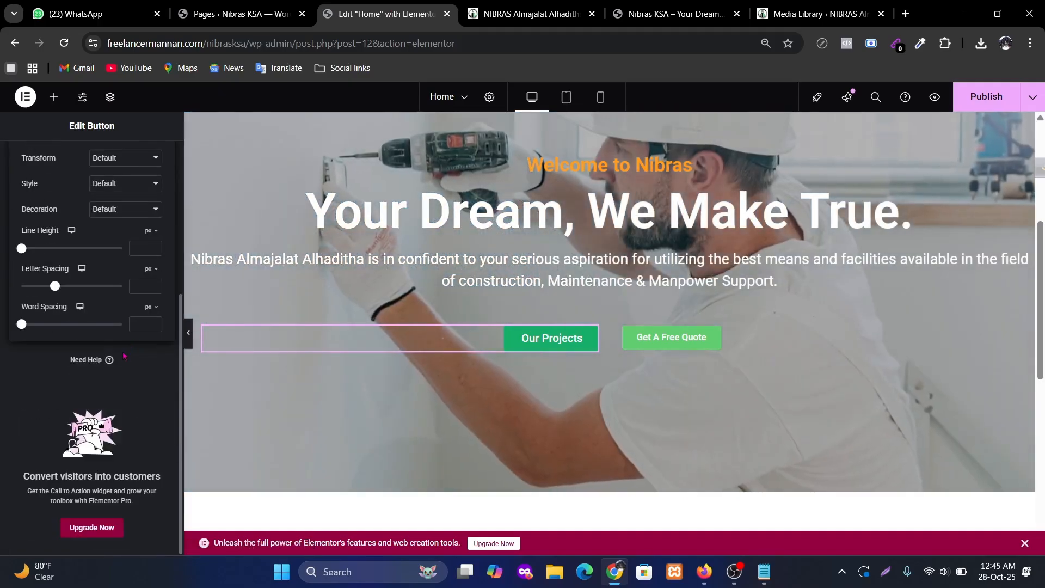
{"action": "scroll", "coordinate": [104, 248], "scroll_direction": "up", "scroll_amount": 4}
{"action": "left_click", "coordinate": [94, 227]}
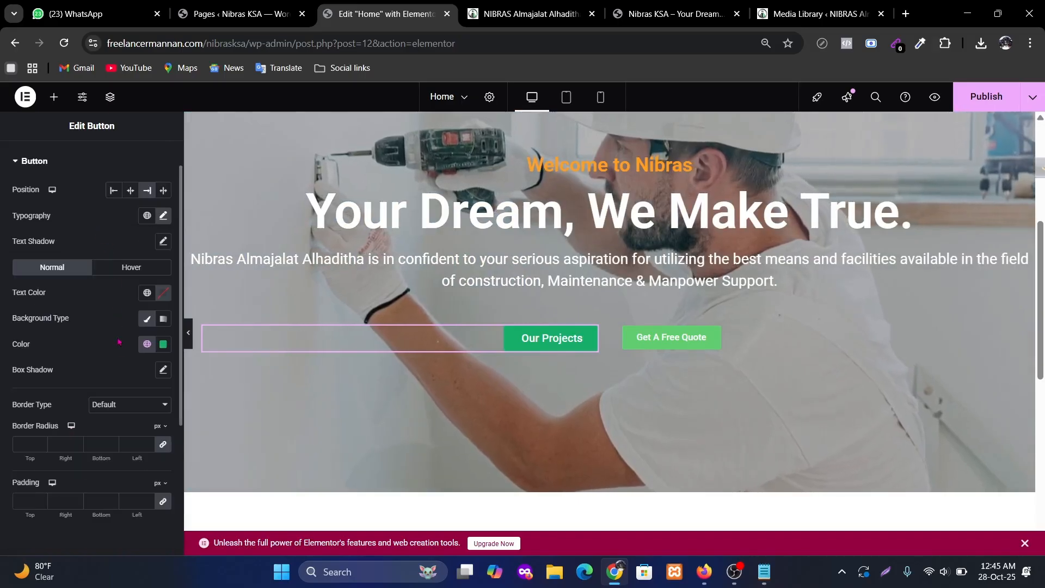
Set the "Our Projects" button's border radius to 5 px on all corners.
{"action": "scroll", "coordinate": [120, 346], "scroll_direction": "down", "scroll_amount": 4}
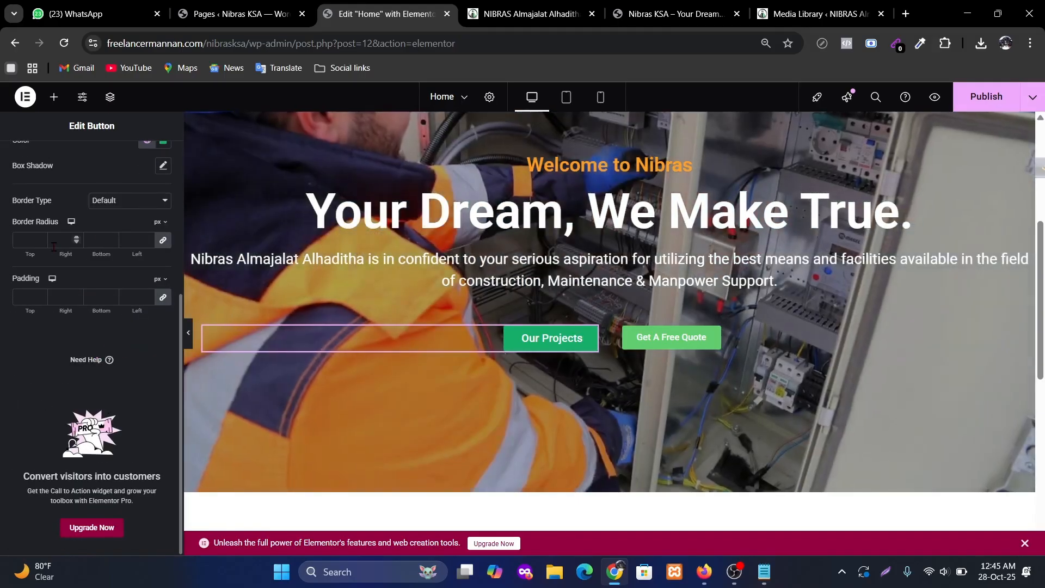
{"action": "left_click", "coordinate": [49, 240]}
{"action": "type", "text": "2"}
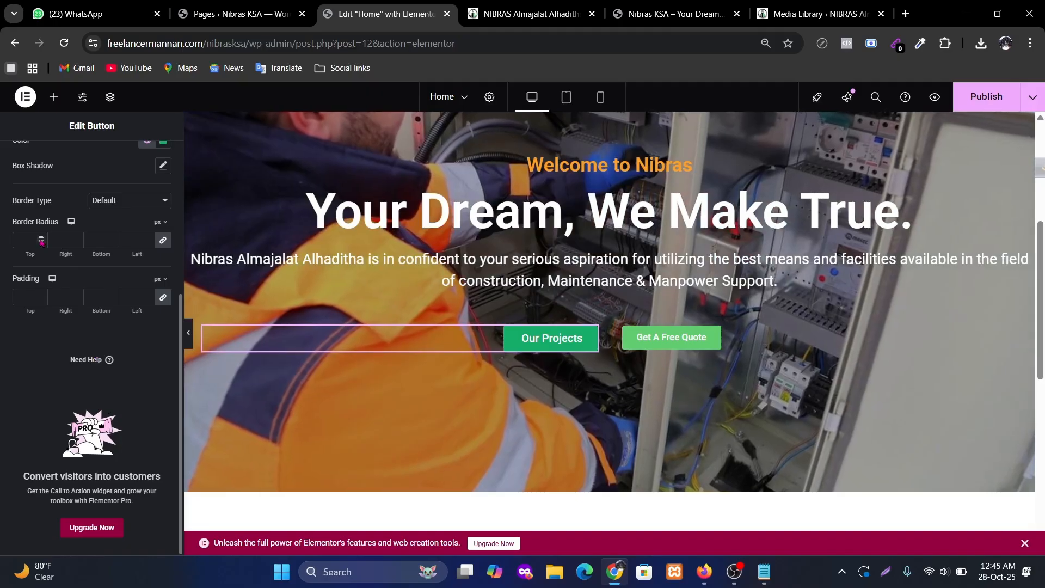
{"action": "left_click", "coordinate": [41, 238]}
{"action": "left_click", "coordinate": [41, 238]}
{"action": "left_click", "coordinate": [41, 238]}
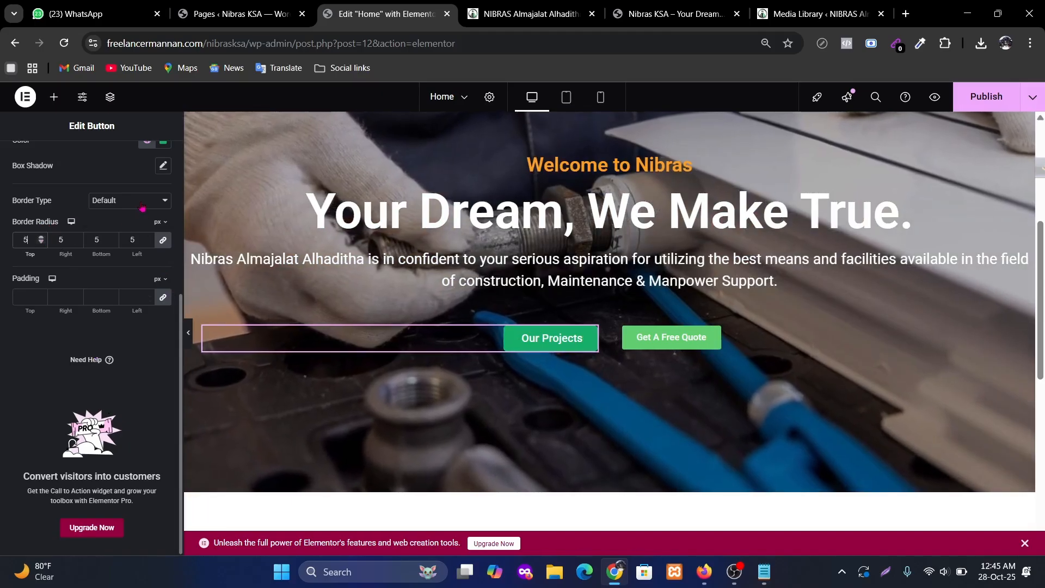
Try padding of 10 px top and bottom and 15 px right and left on the "Our Projects" button.
{"action": "scroll", "coordinate": [96, 265], "scroll_direction": "up", "scroll_amount": 3}
{"action": "scroll", "coordinate": [105, 284], "scroll_direction": "down", "scroll_amount": 2}
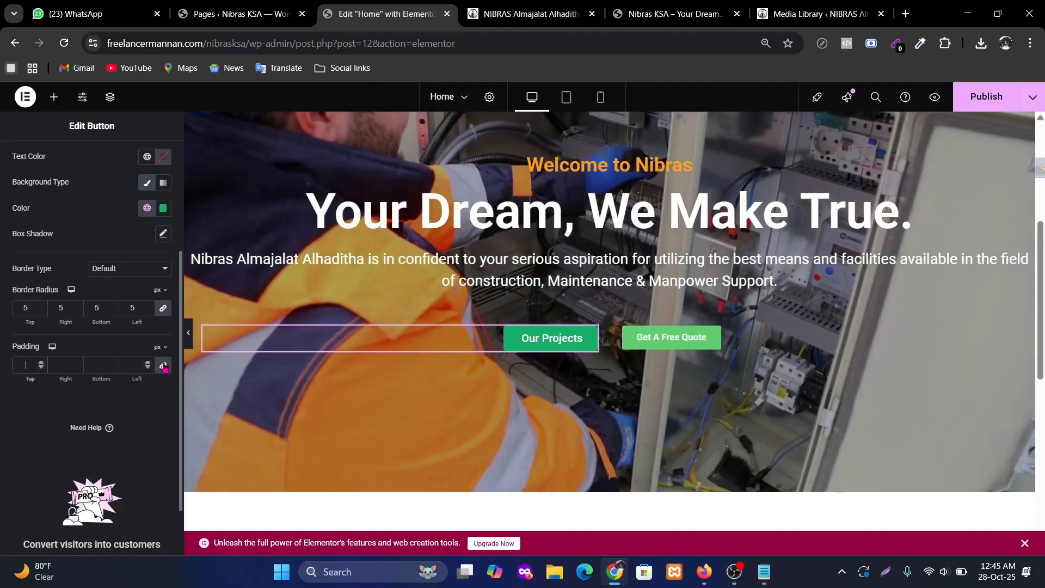
{"action": "type", "text": "0"}
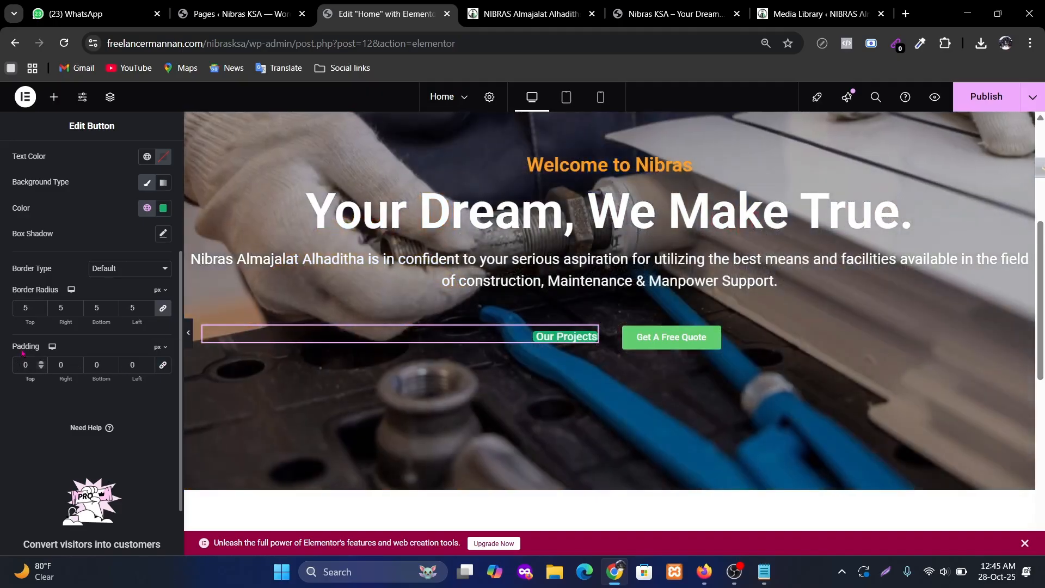
{"action": "type", "text": "5"}
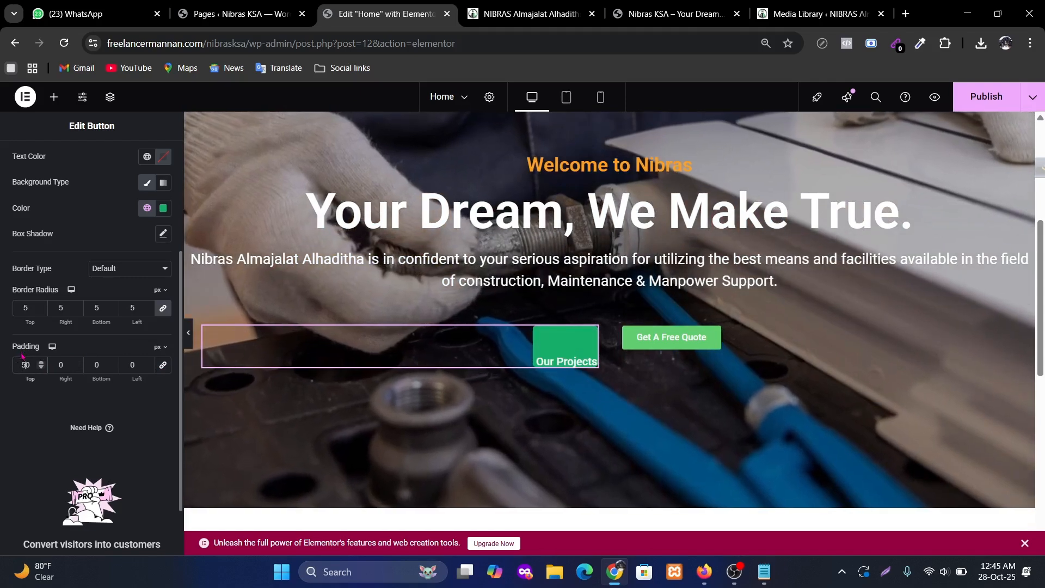
{"action": "key", "text": "BackSpace"}
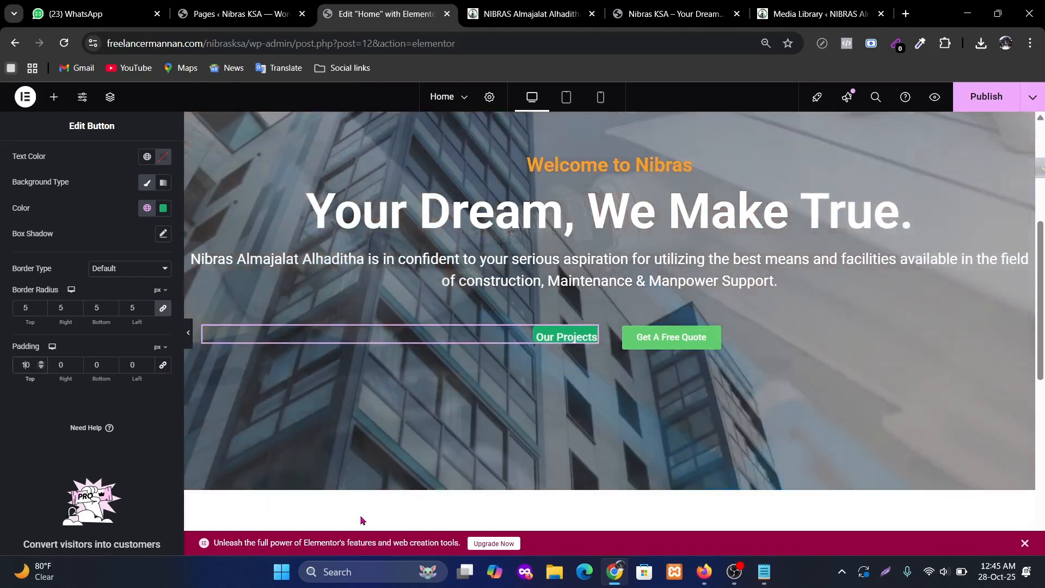
{"action": "type", "text": "10"}
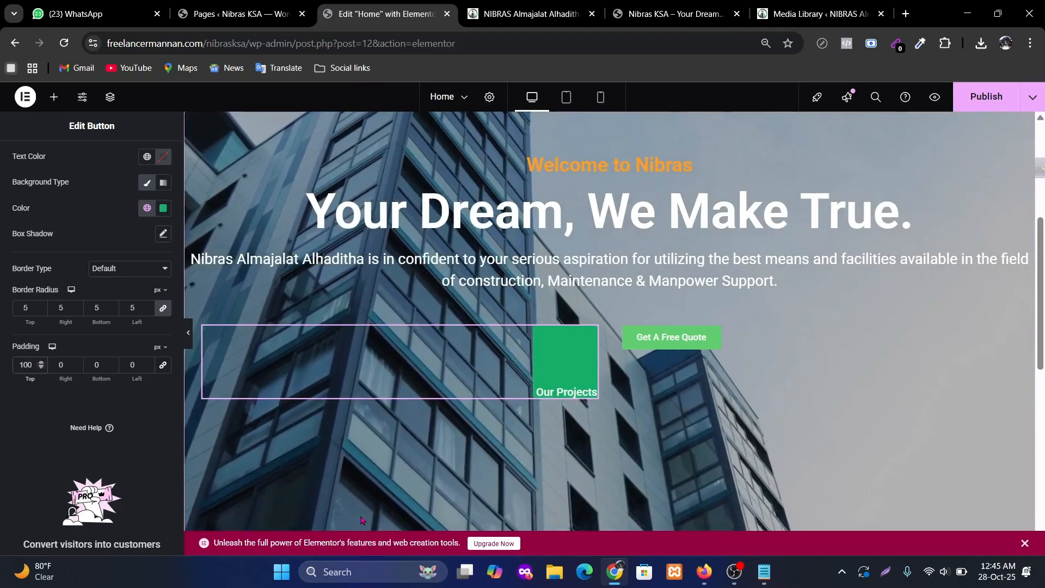
{"action": "key", "text": "BackSpace"}
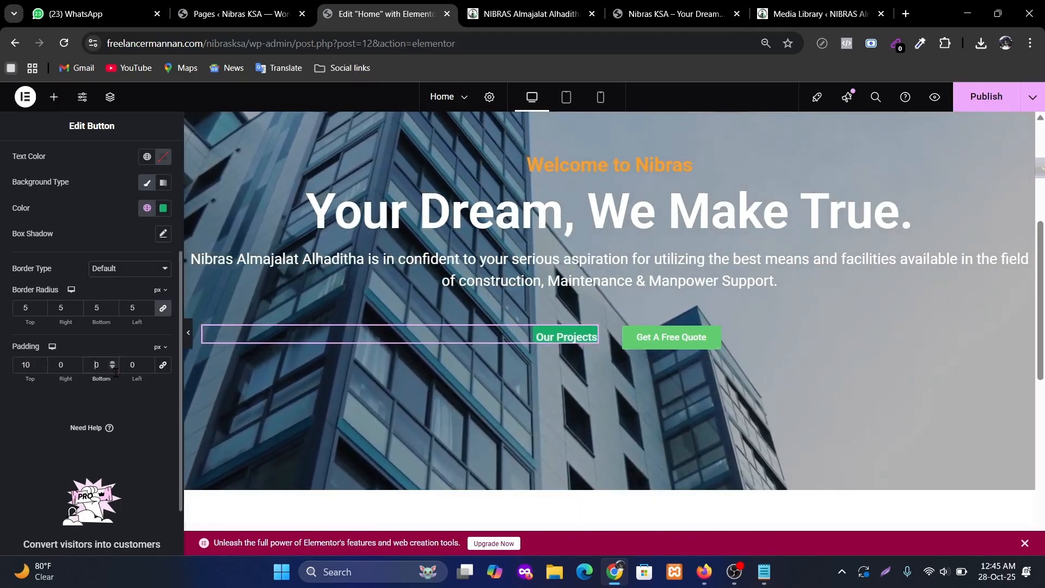
{"action": "type", "text": "1"}
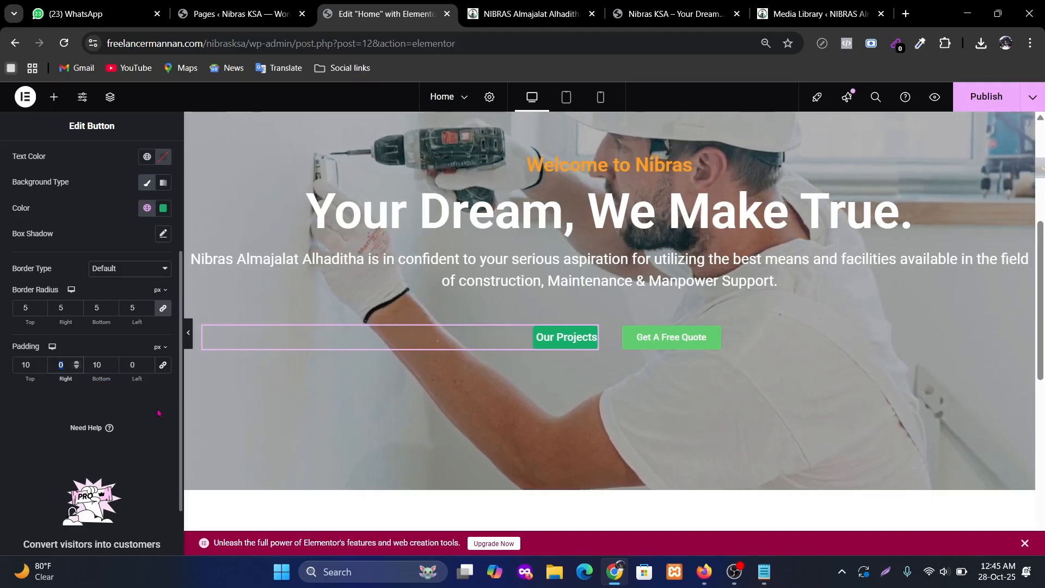
{"action": "double_click", "coordinate": [140, 365]}
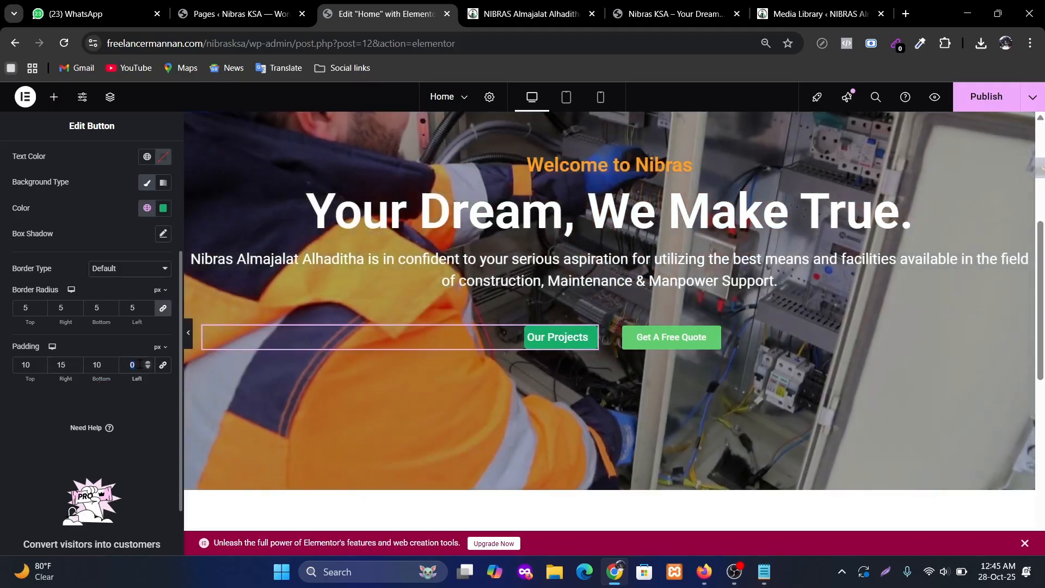
{"action": "type", "text": "15"}
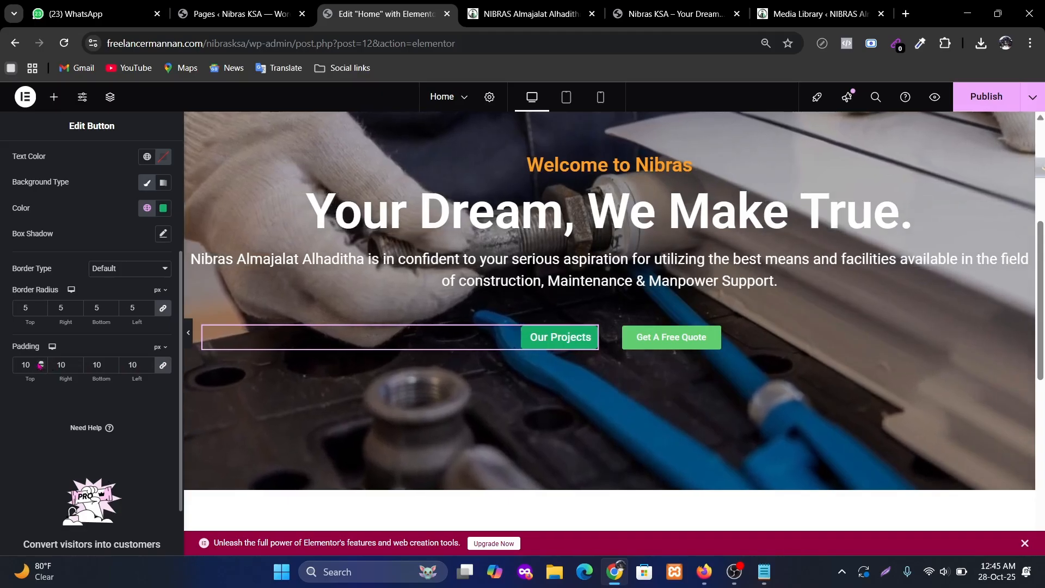
Set the "Our Projects" button's padding to 15 px top and bottom and 20 px right and left.
{"action": "left_click", "coordinate": [41, 362]}
{"action": "key", "text": "Up"}
{"action": "key", "text": "Up"}
{"action": "key", "text": "Up"}
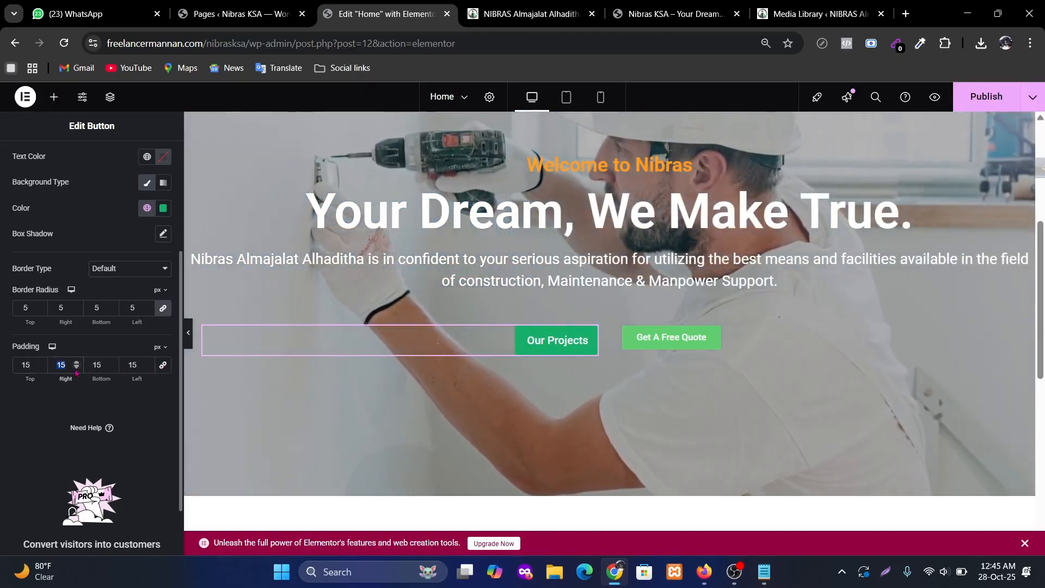
{"action": "type", "text": "0"}
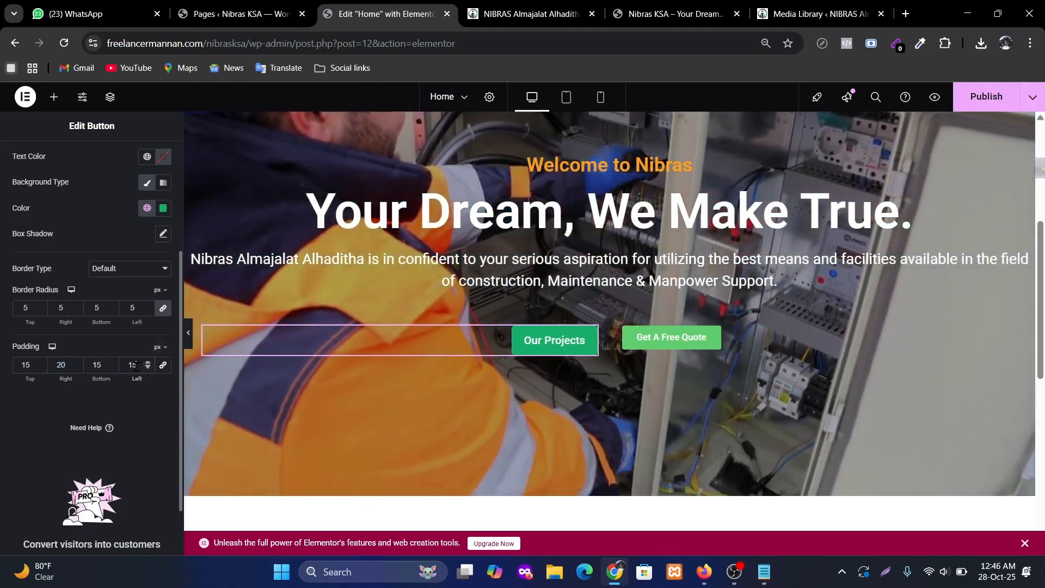
{"action": "left_click_drag", "start_coordinate": [138, 366], "coordinate": [121, 363]}
{"action": "type", "text": "20"}
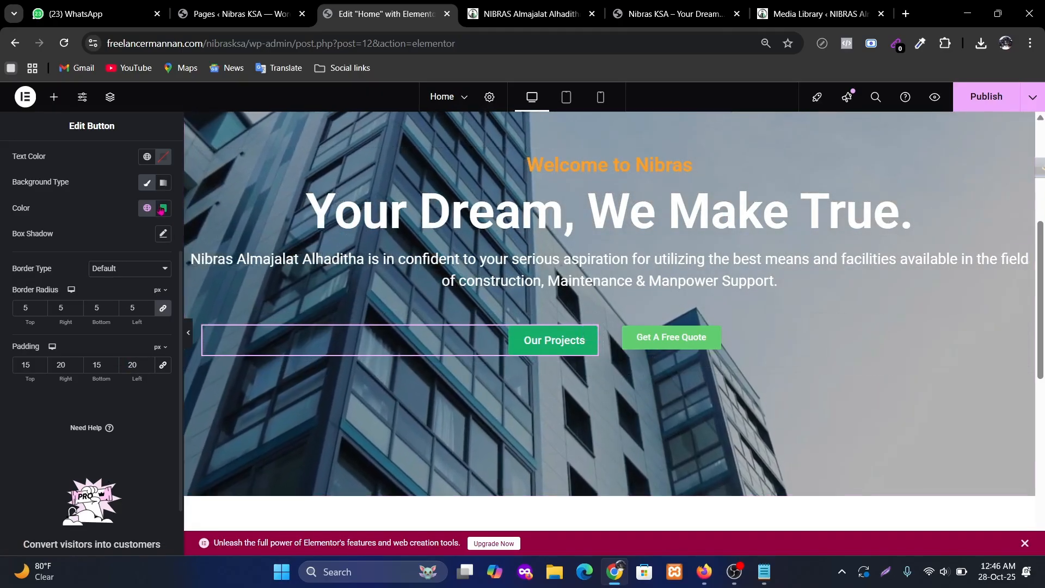
Give the "Our Projects" button's hover state the Grow animation with a transition duration of 0.5 s.
{"action": "scroll", "coordinate": [97, 173], "scroll_direction": "up", "scroll_amount": 4}
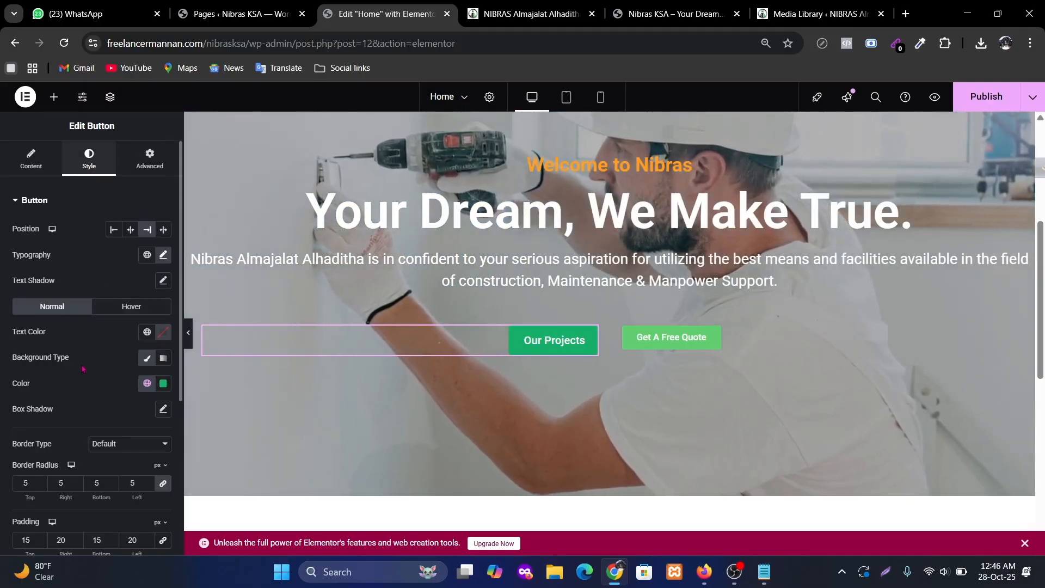
{"action": "scroll", "coordinate": [83, 369], "scroll_direction": "down", "scroll_amount": 4}
{"action": "scroll", "coordinate": [94, 374], "scroll_direction": "up", "scroll_amount": 4}
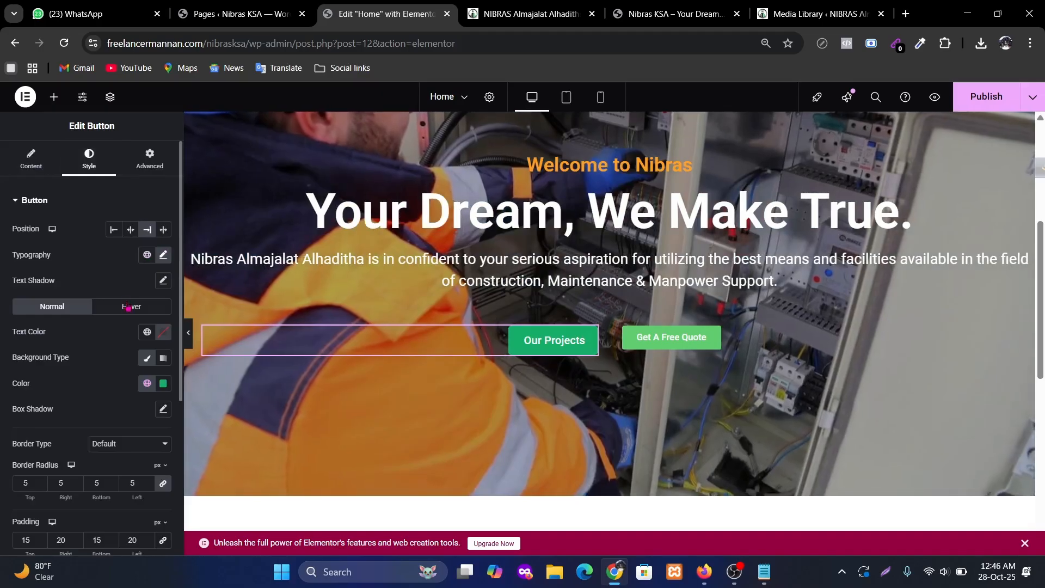
{"action": "left_click", "coordinate": [128, 307]}
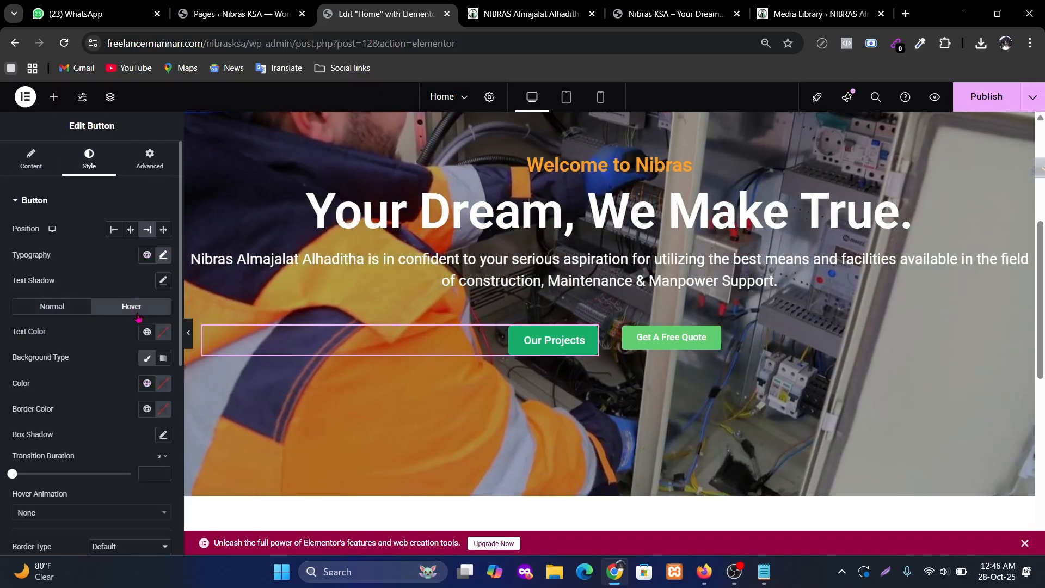
{"action": "scroll", "coordinate": [119, 425], "scroll_direction": "down", "scroll_amount": 1}
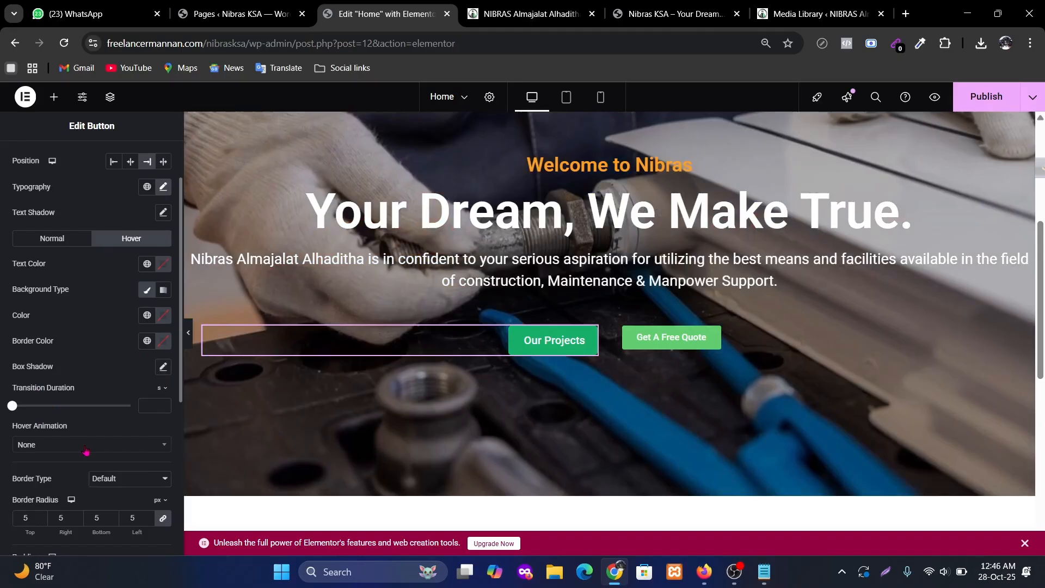
{"action": "left_click", "coordinate": [86, 450]}
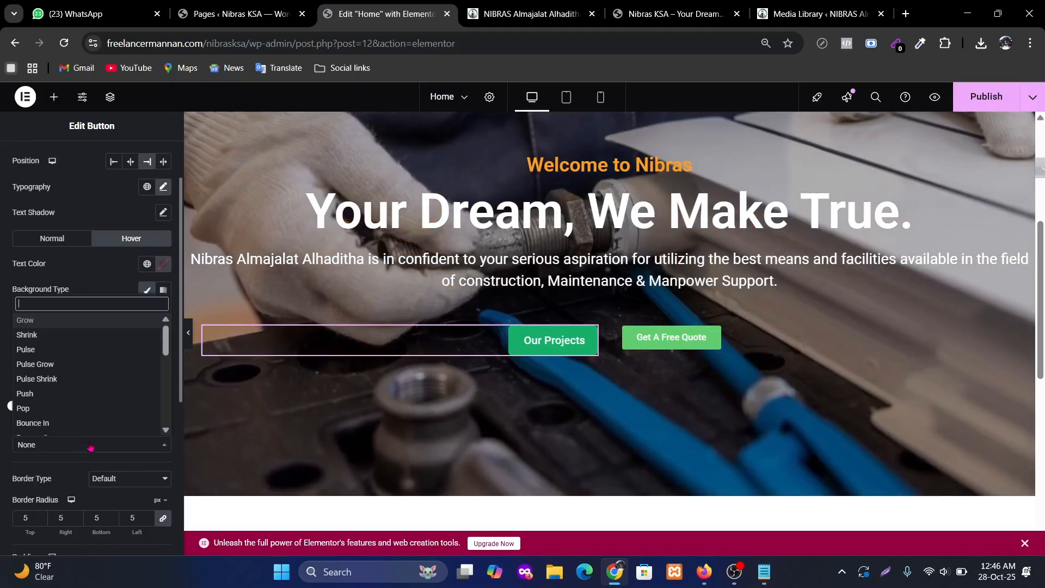
{"action": "left_click", "coordinate": [33, 321]}
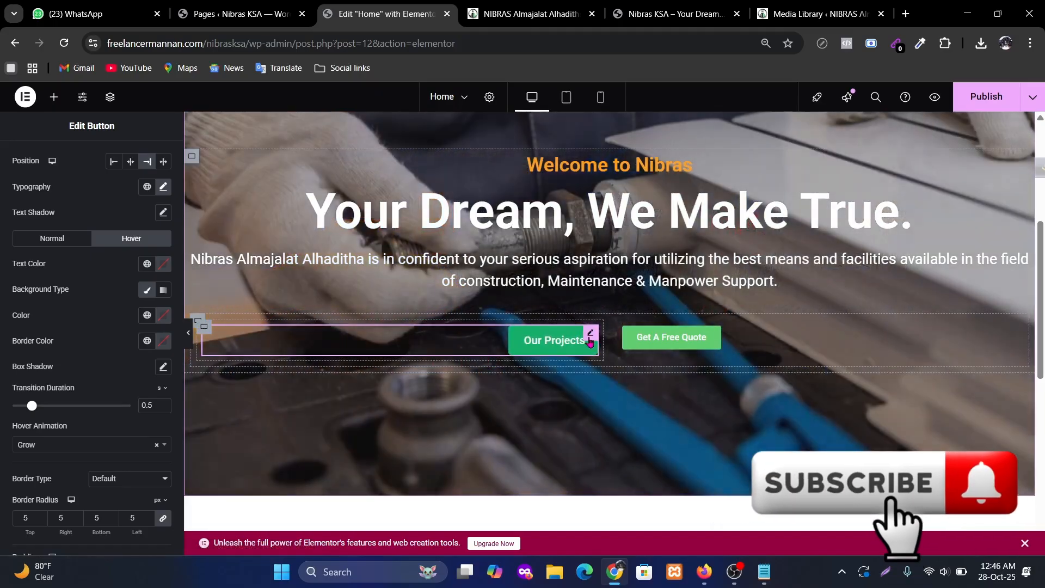
Copy the styled "Our Projects" button and paste it into the container holding the "Get A Free Quote" button.
{"action": "right_click", "coordinate": [590, 342]}
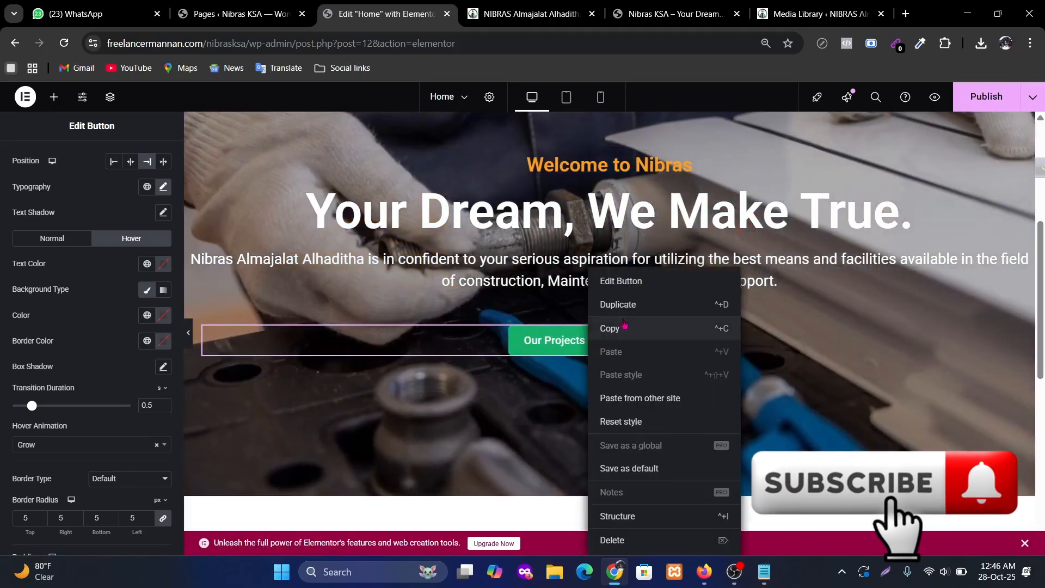
{"action": "left_click", "coordinate": [654, 331]}
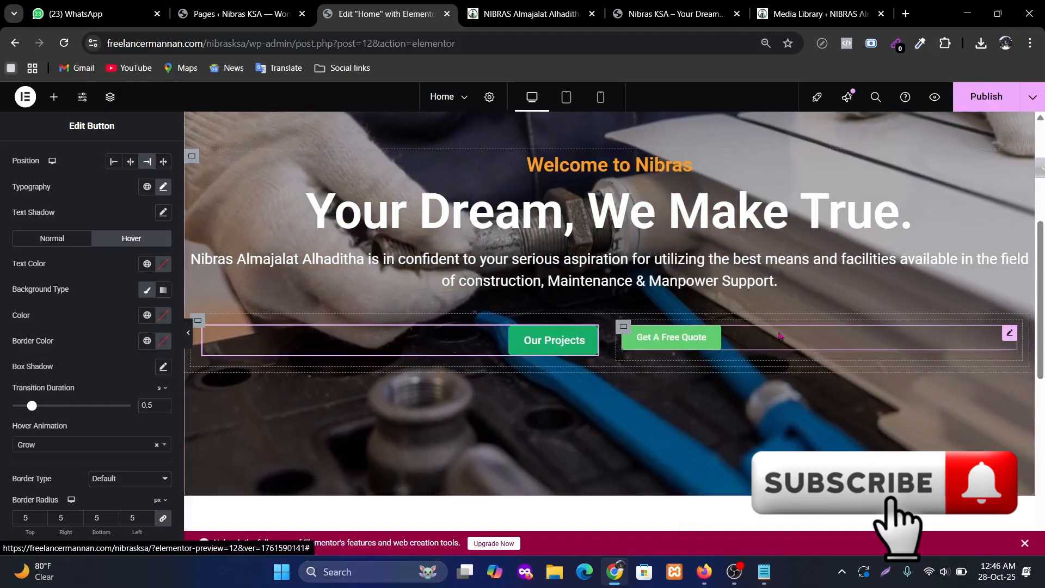
{"action": "right_click", "coordinate": [805, 353]}
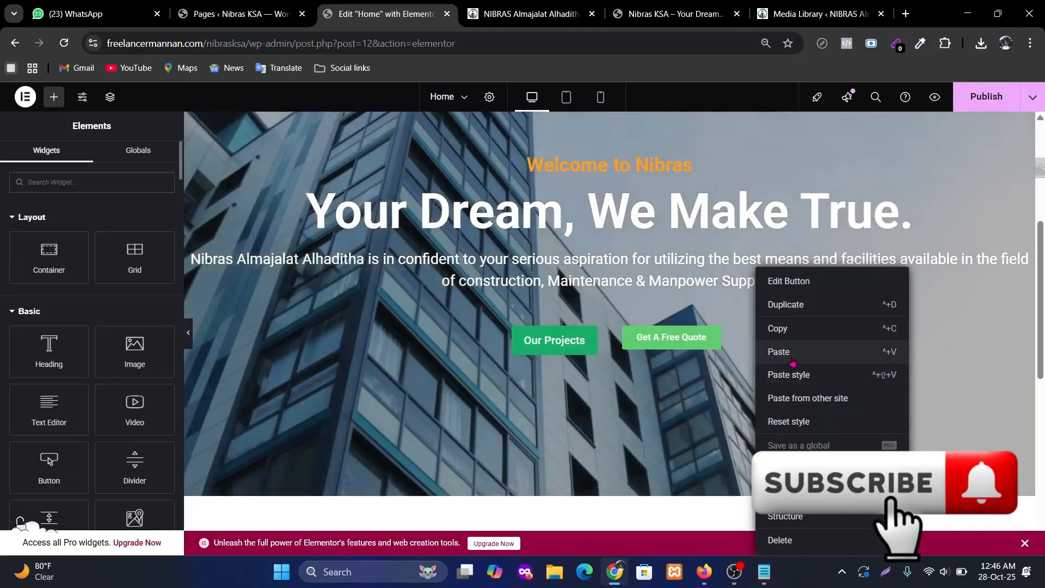
{"action": "left_click", "coordinate": [805, 351]}
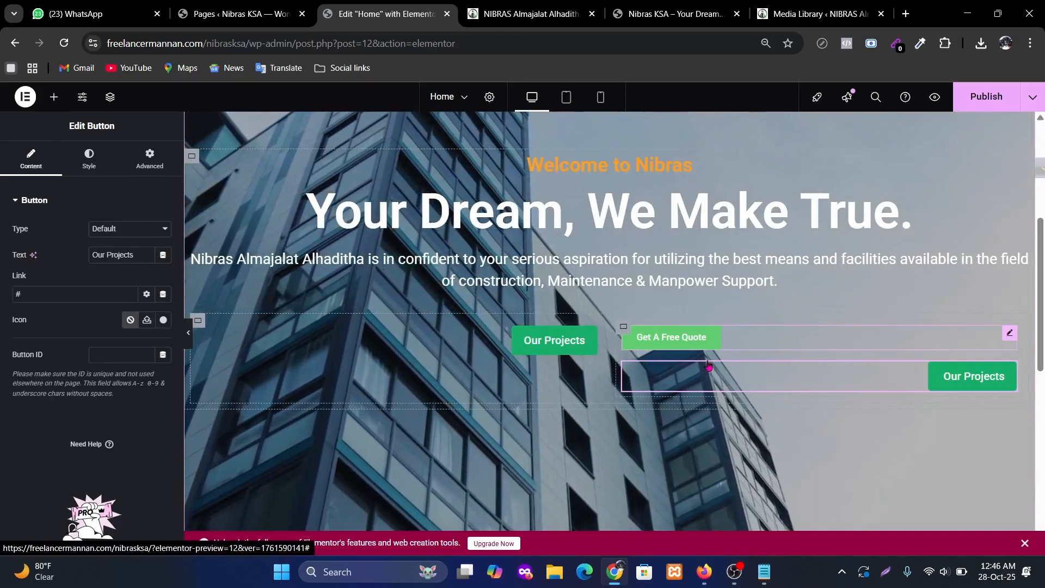
Copy the label text of the original "Get A Free Quote" button and delete that button.
{"action": "right_click", "coordinate": [684, 345]}
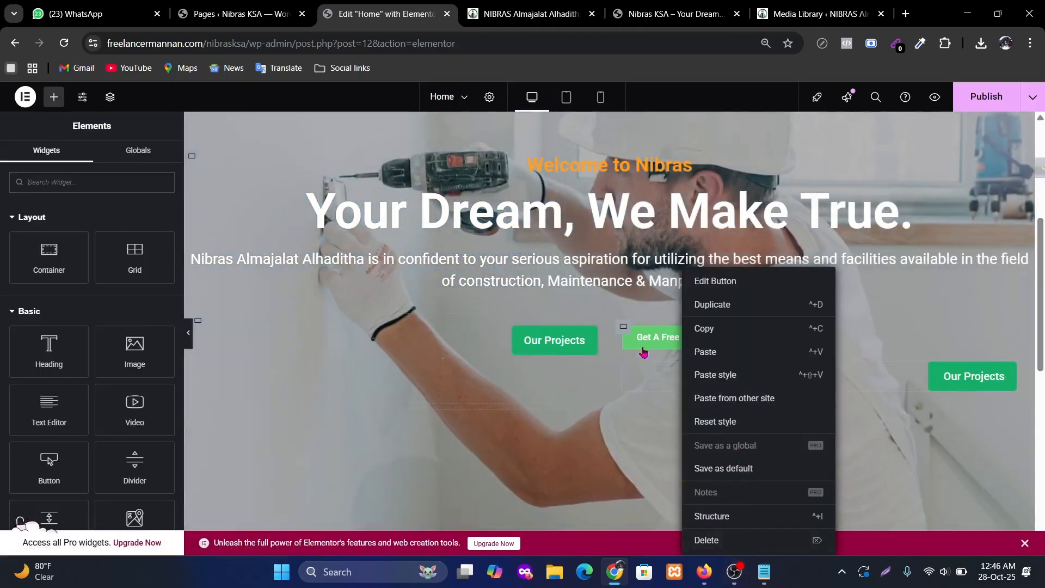
{"action": "left_click", "coordinate": [714, 281]}
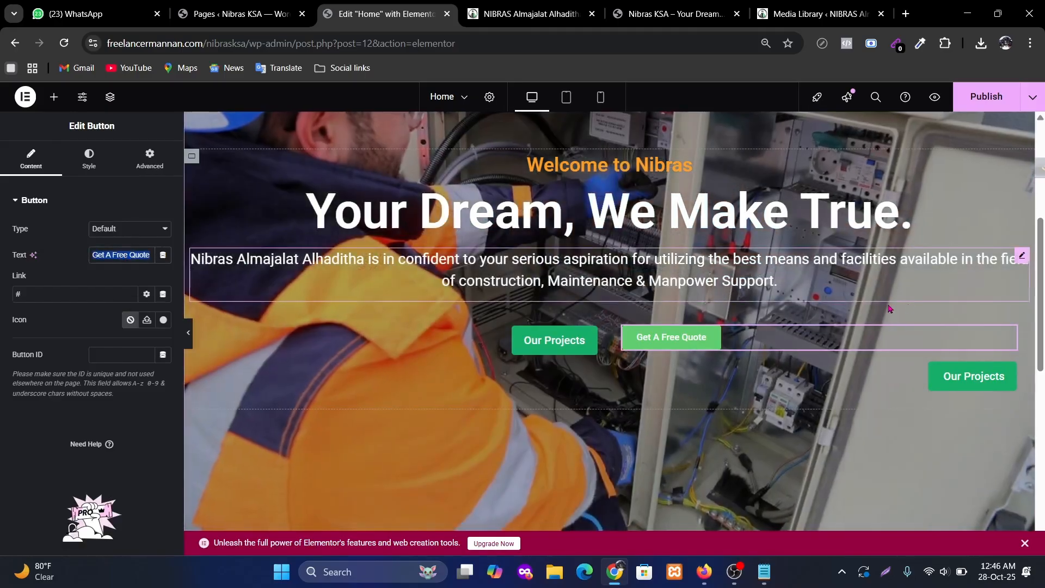
{"action": "right_click", "coordinate": [741, 338]}
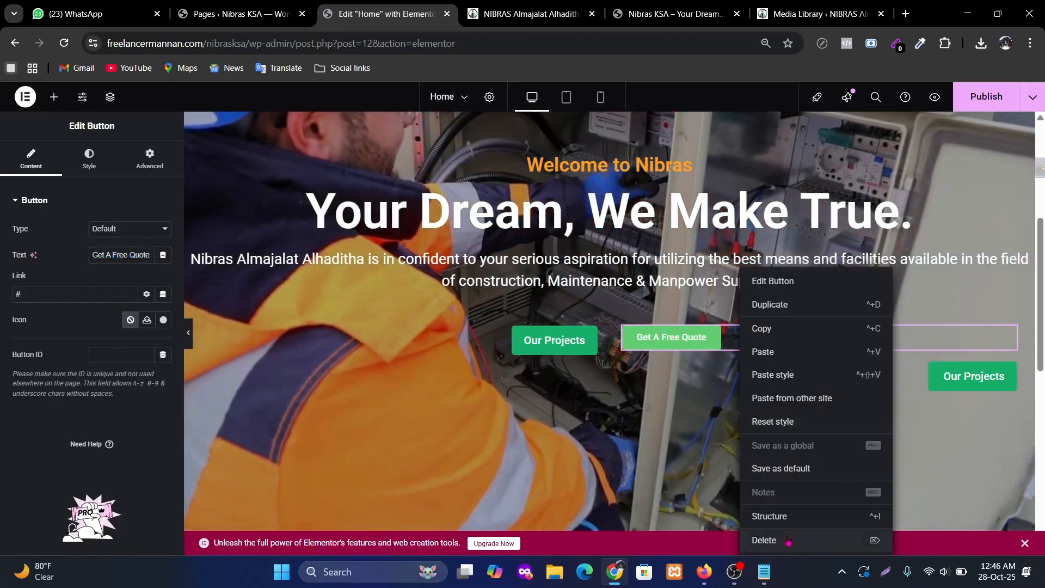
{"action": "key", "text": "Delete"}
Change the pasted button's text to "Get A Free Quote" and align it to the left of its container.
{"action": "left_click", "coordinate": [966, 341]}
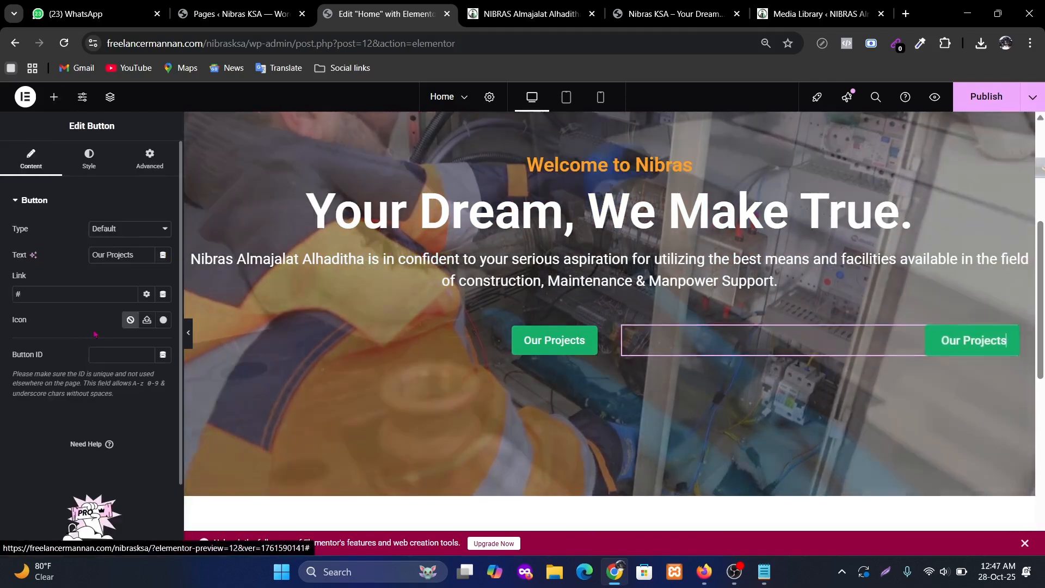
{"action": "type", "text": "Get A Free Quote"}
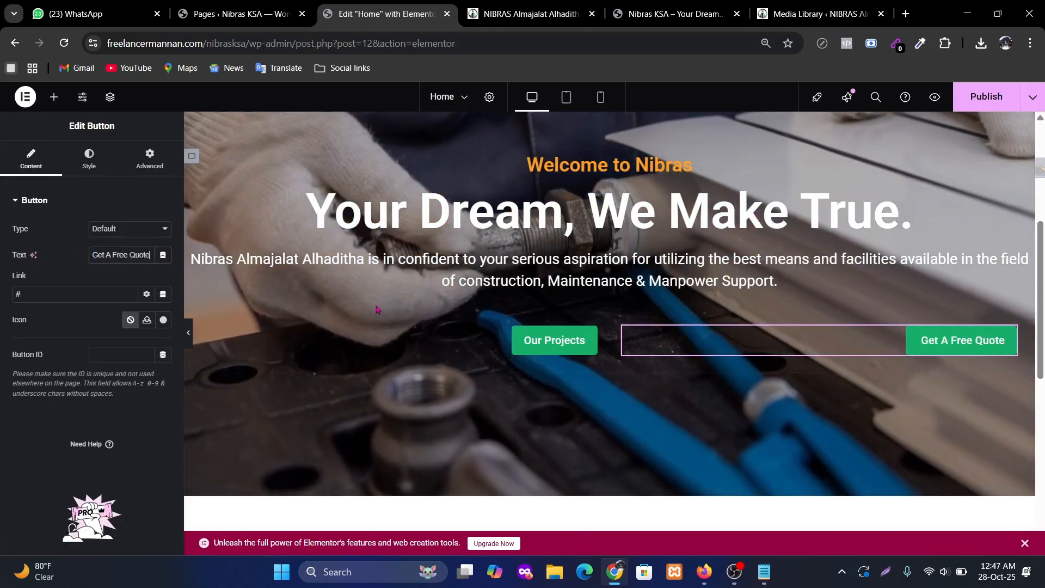
{"action": "left_click", "coordinate": [89, 158]}
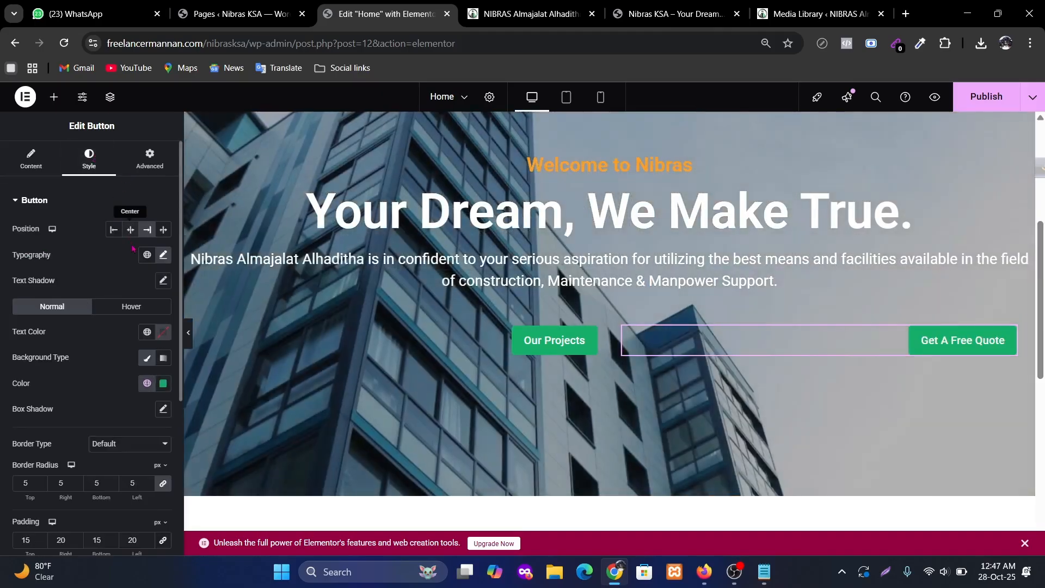
{"action": "left_click", "coordinate": [114, 229]}
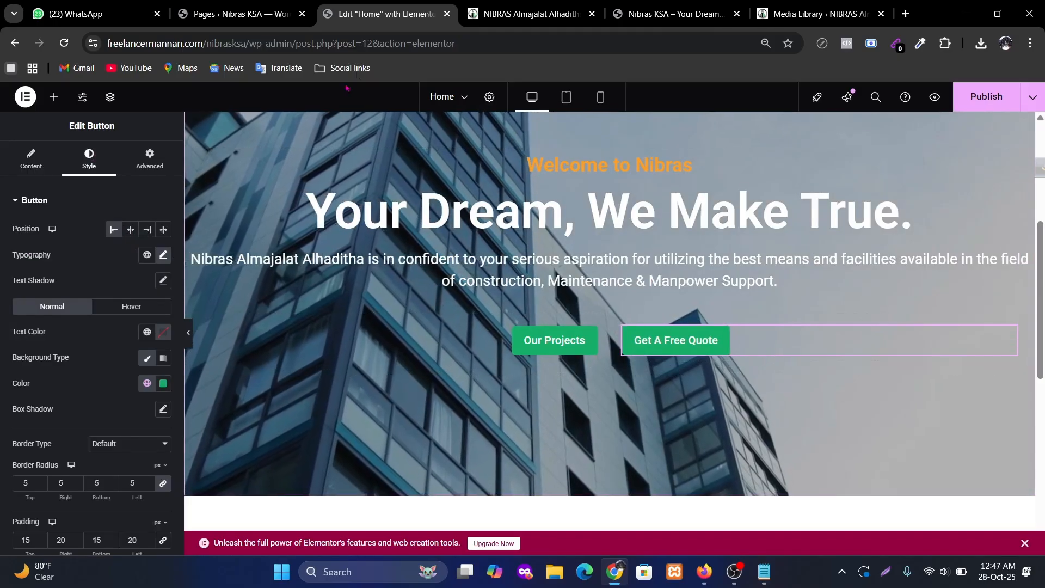
Check the quote button on the nibrasksa.com reference page and make the "Get A Free Quote" button's background fully transparent (#16AD6900).
{"action": "key", "text": "ctrl+Tab"}
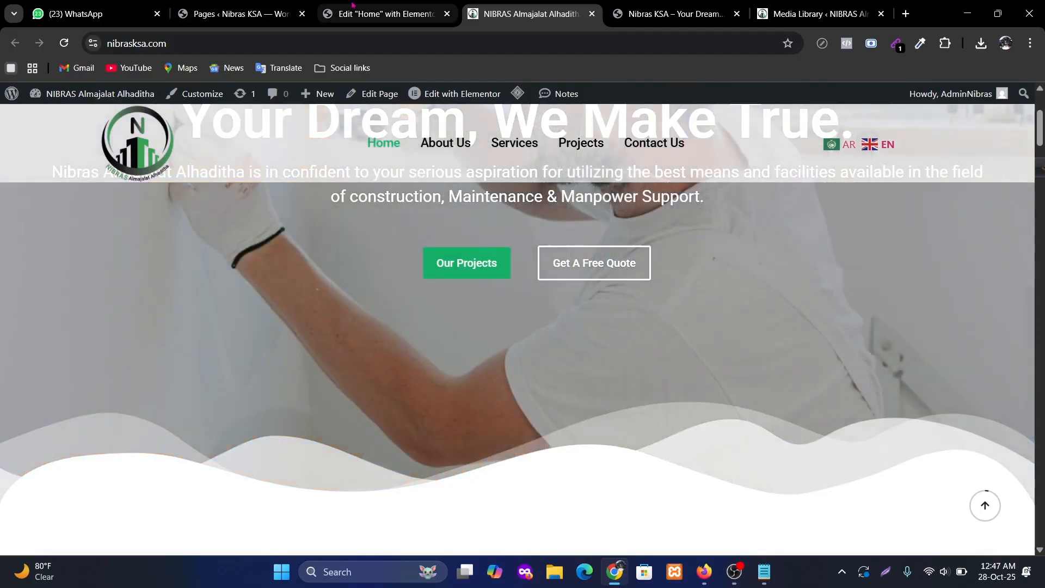
{"action": "left_click", "coordinate": [370, 14]}
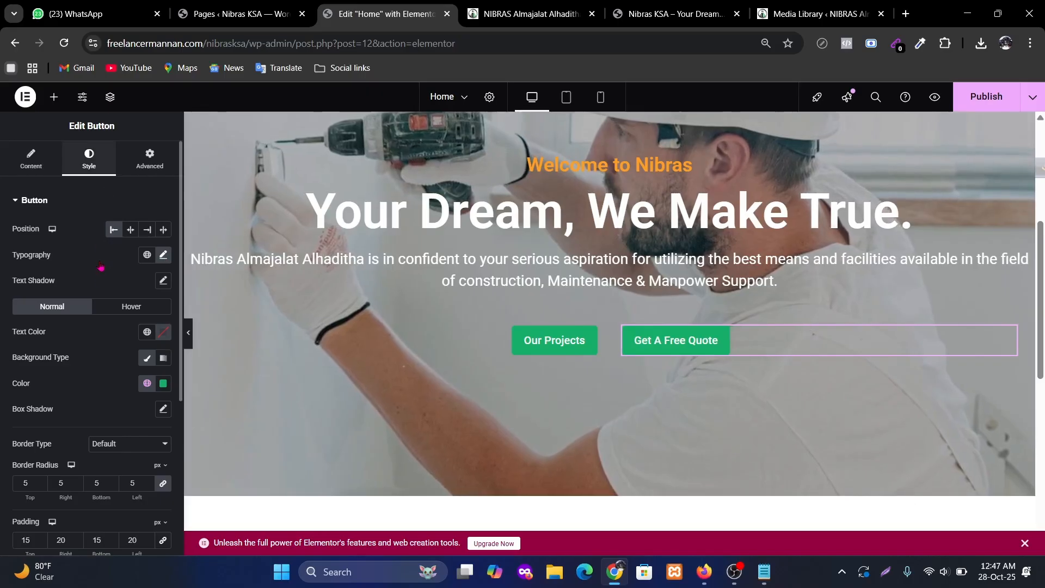
{"action": "scroll", "coordinate": [101, 266], "scroll_direction": "down", "scroll_amount": 3}
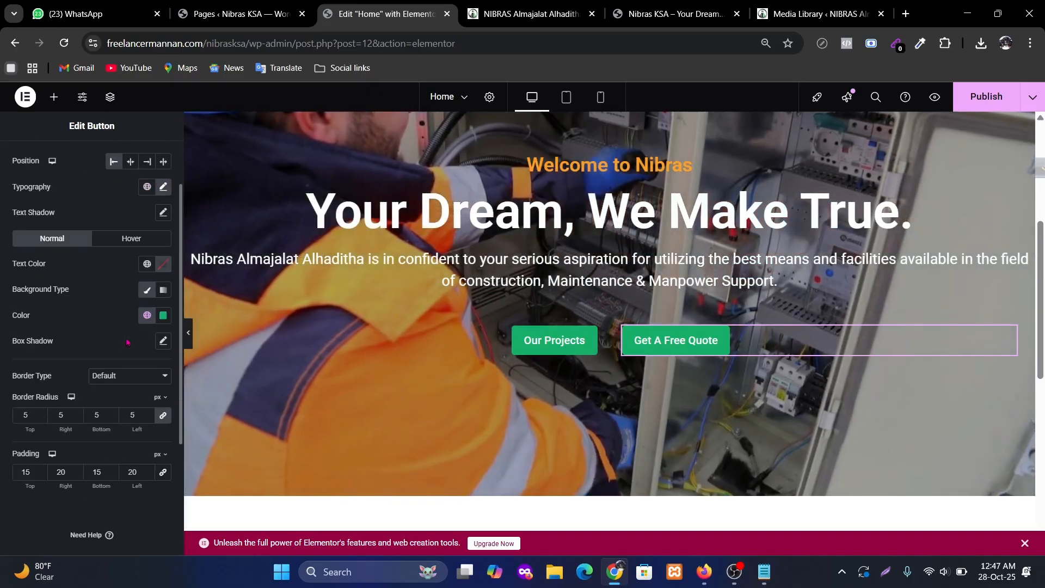
{"action": "left_click", "coordinate": [159, 315]}
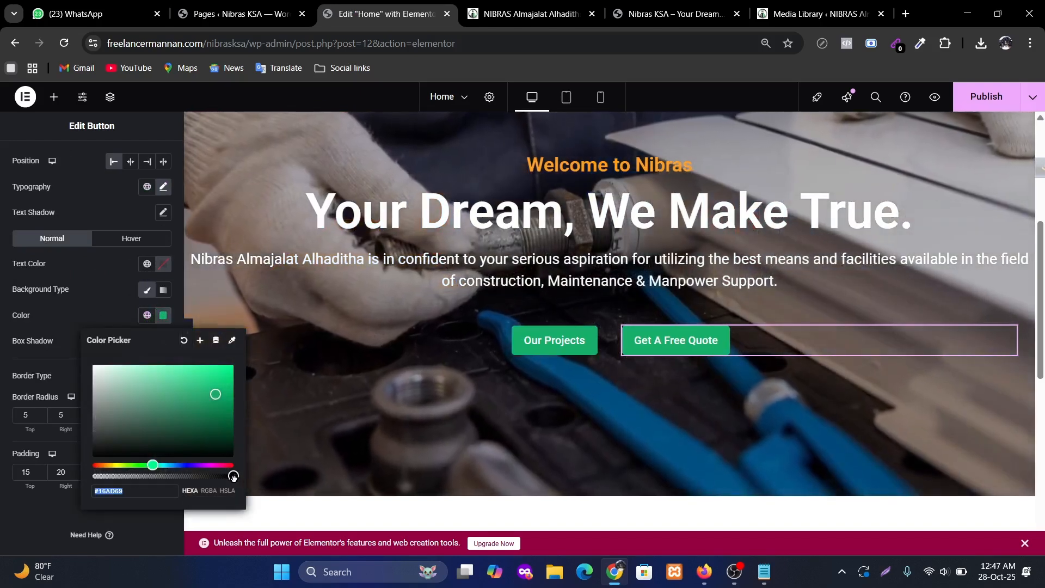
{"action": "left_click_drag", "start_coordinate": [233, 476], "coordinate": [103, 476]}
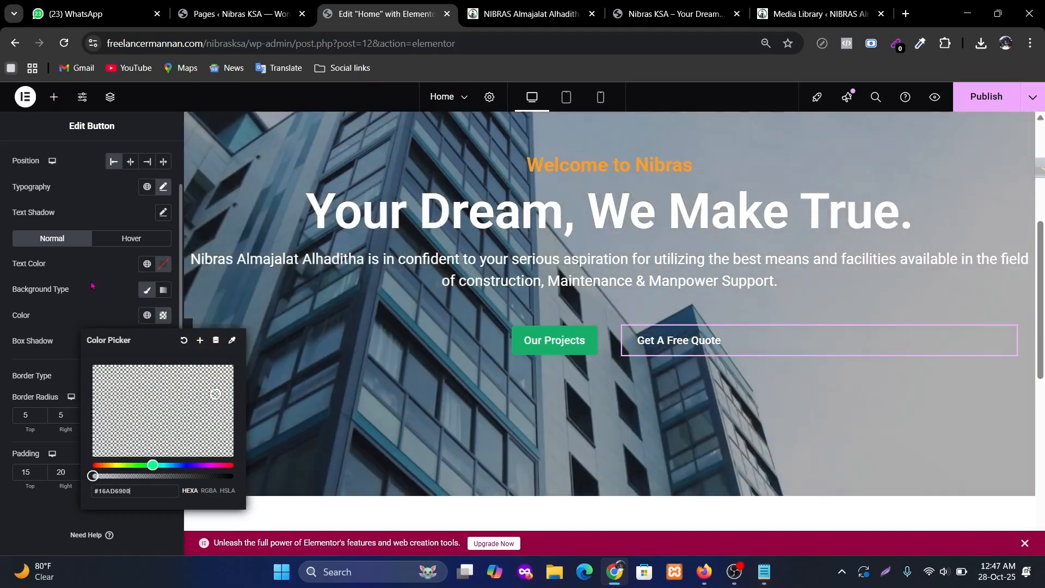
{"action": "left_click", "coordinate": [94, 285]}
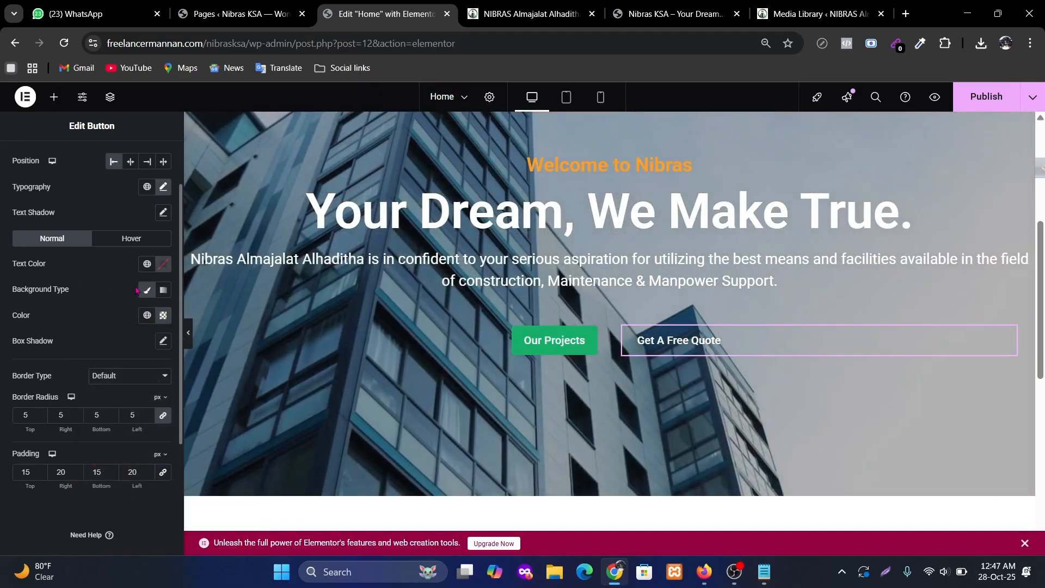
Give the "Get A Free Quote" button a solid border 3 px wide, compare it with the nibrasksa.com button and publish the page.
{"action": "left_click", "coordinate": [126, 379]}
{"action": "left_click", "coordinate": [112, 418]}
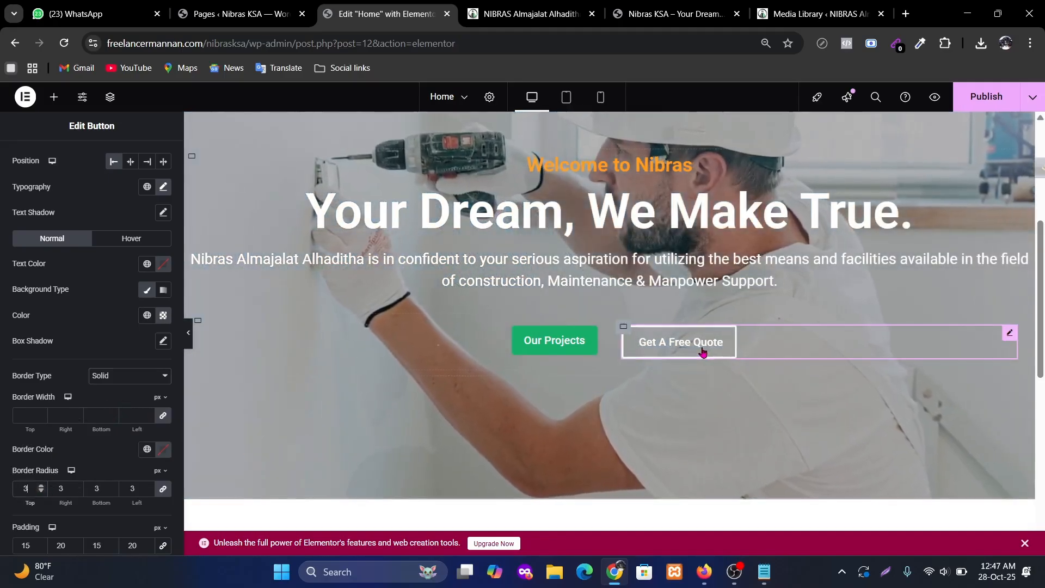
{"action": "scroll", "coordinate": [48, 470], "scroll_direction": "down", "scroll_amount": 2}
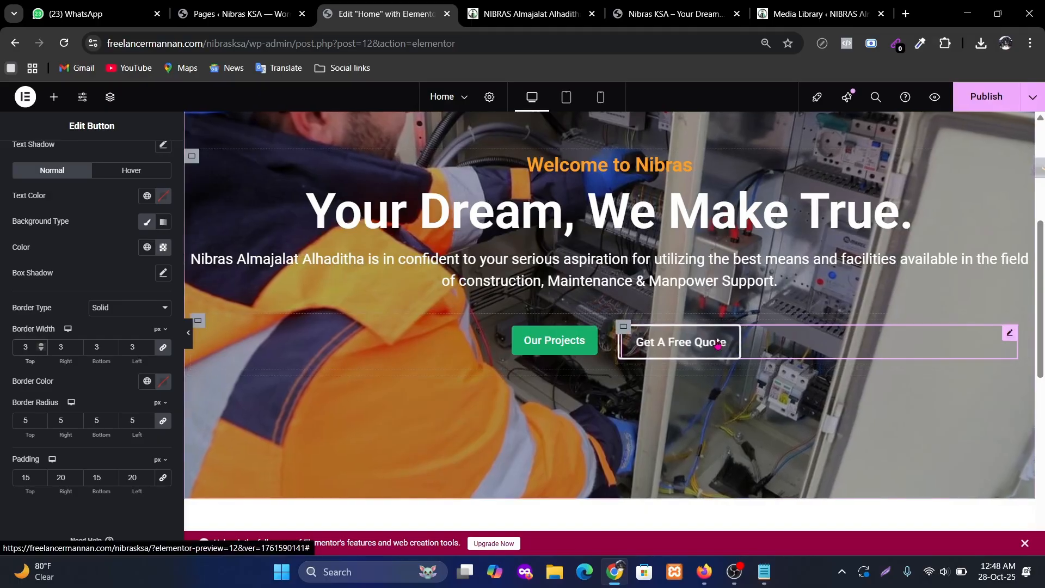
{"action": "left_click", "coordinate": [496, 6]}
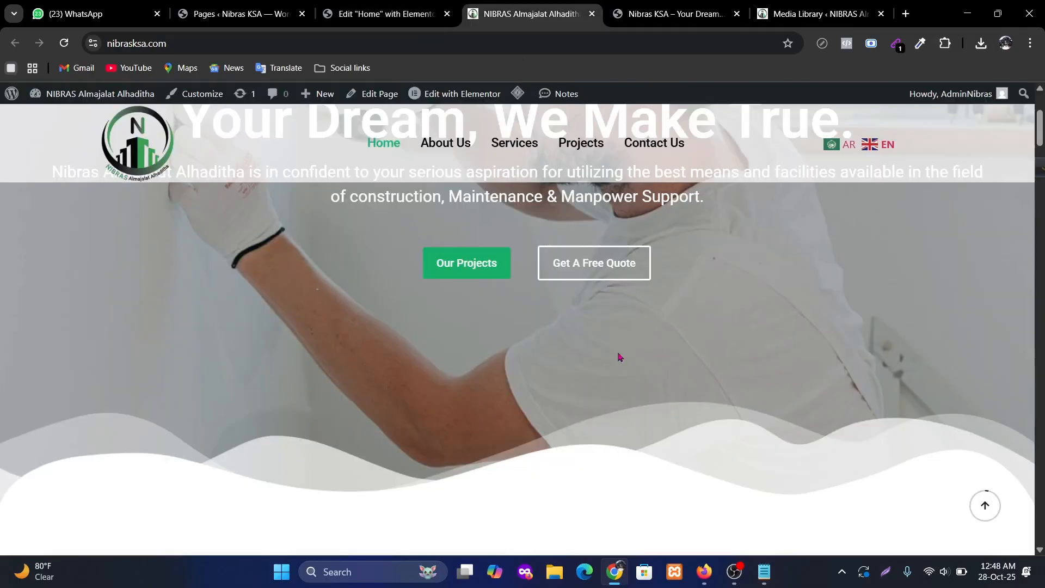
{"action": "left_click", "coordinate": [387, 14]}
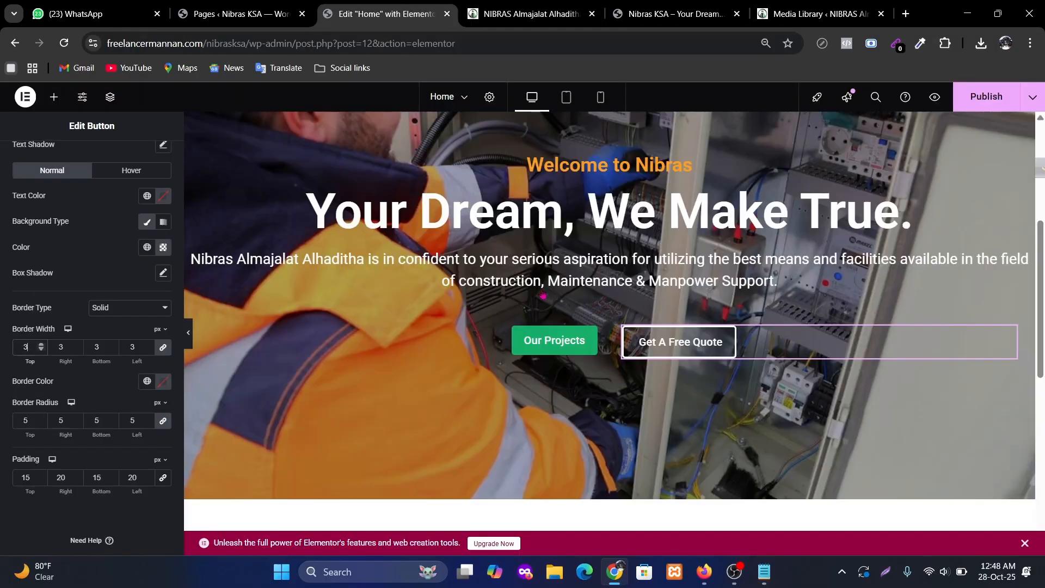
{"action": "left_click", "coordinate": [1000, 92]}
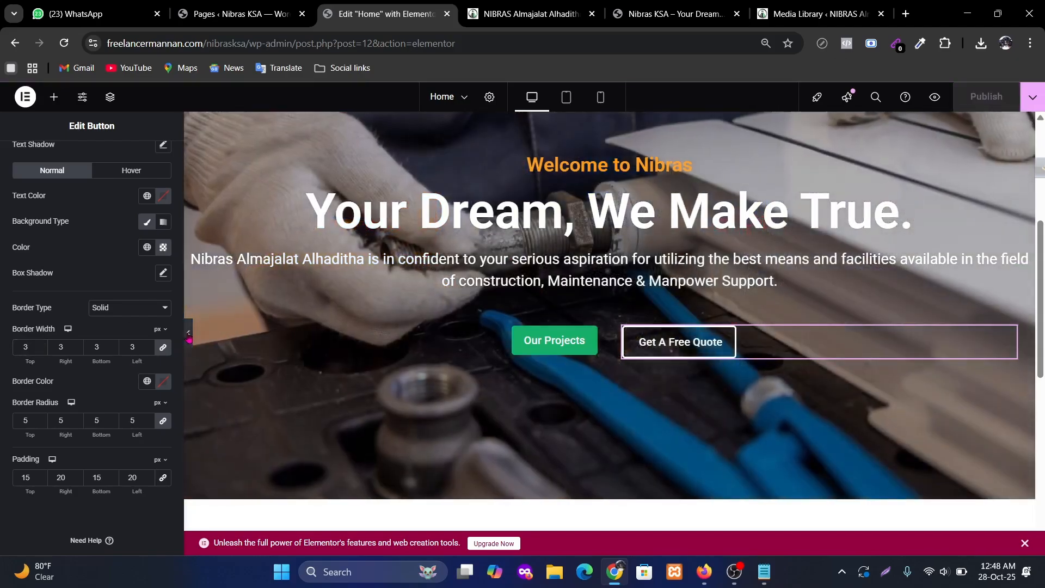
Preview the hero section at full width with the editing panel hidden, checking its text and both buttons.
{"action": "left_click", "coordinate": [185, 338]}
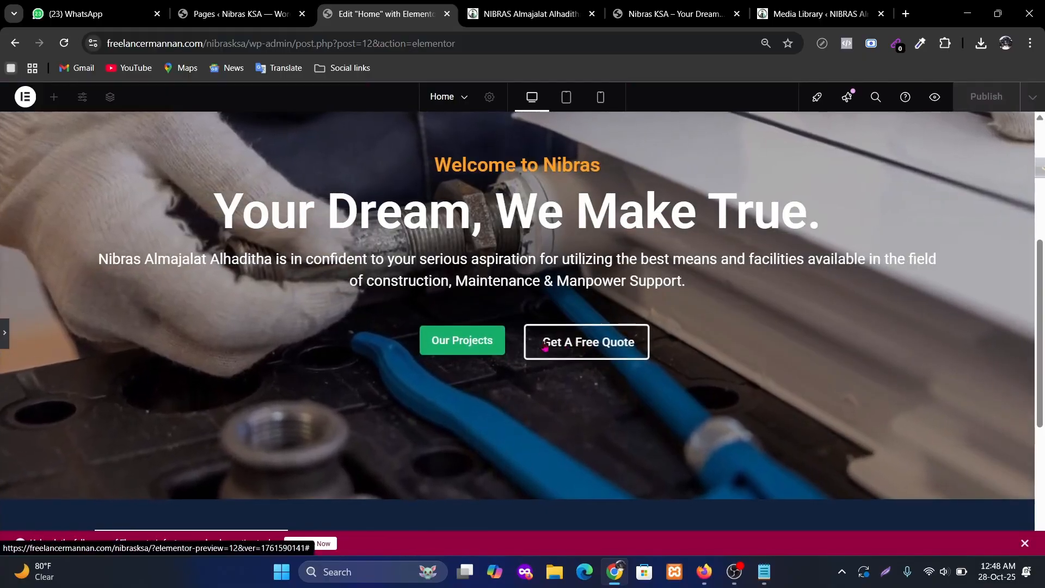
{"action": "scroll", "coordinate": [575, 321], "scroll_direction": "up", "scroll_amount": 4}
{"action": "scroll", "coordinate": [599, 305], "scroll_direction": "down", "scroll_amount": 5}
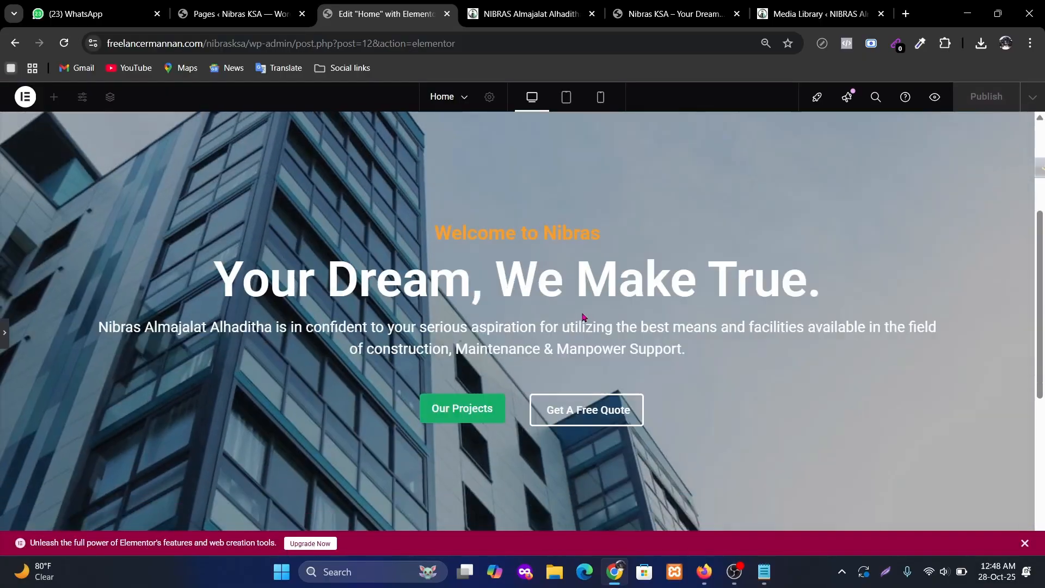
{"action": "scroll", "coordinate": [617, 296], "scroll_direction": "up", "scroll_amount": 3}
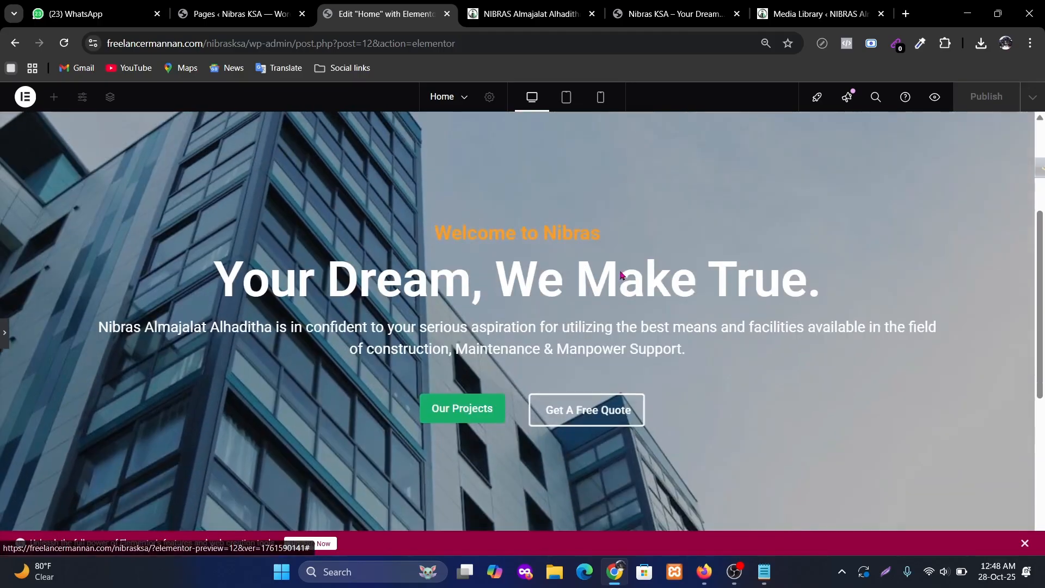
{"action": "left_click", "coordinate": [4, 333]}
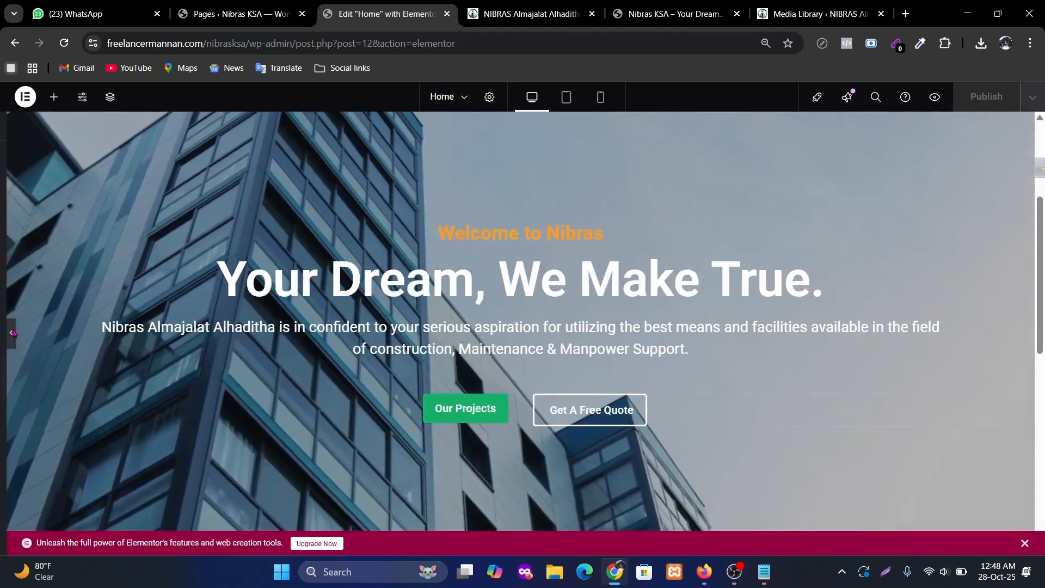
{"action": "scroll", "coordinate": [457, 332], "scroll_direction": "up", "scroll_amount": 5}
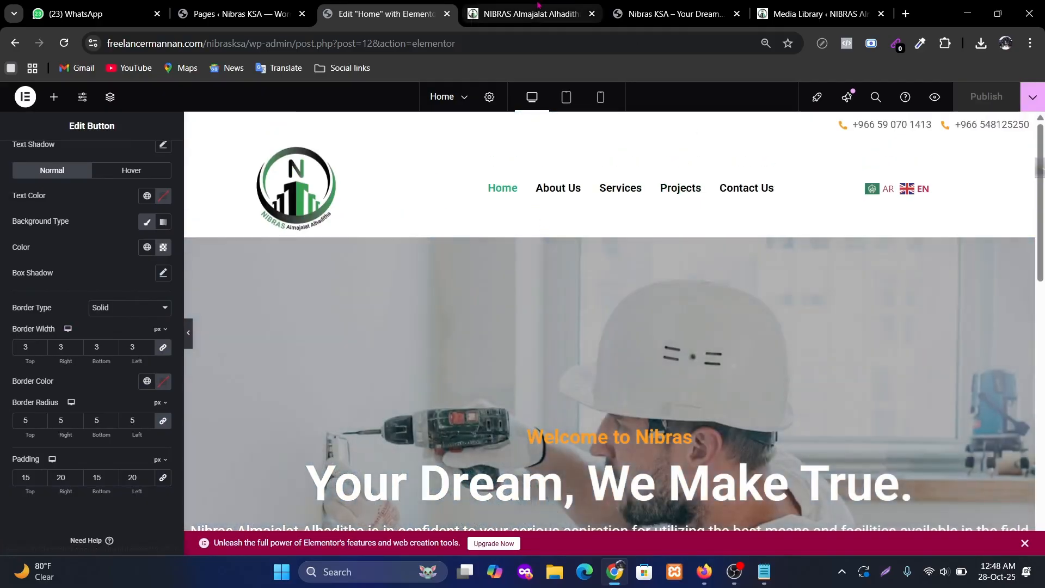
Check on the nibrasksa.com reference page how the header overlaps the hero image.
{"action": "left_click", "coordinate": [538, 6]}
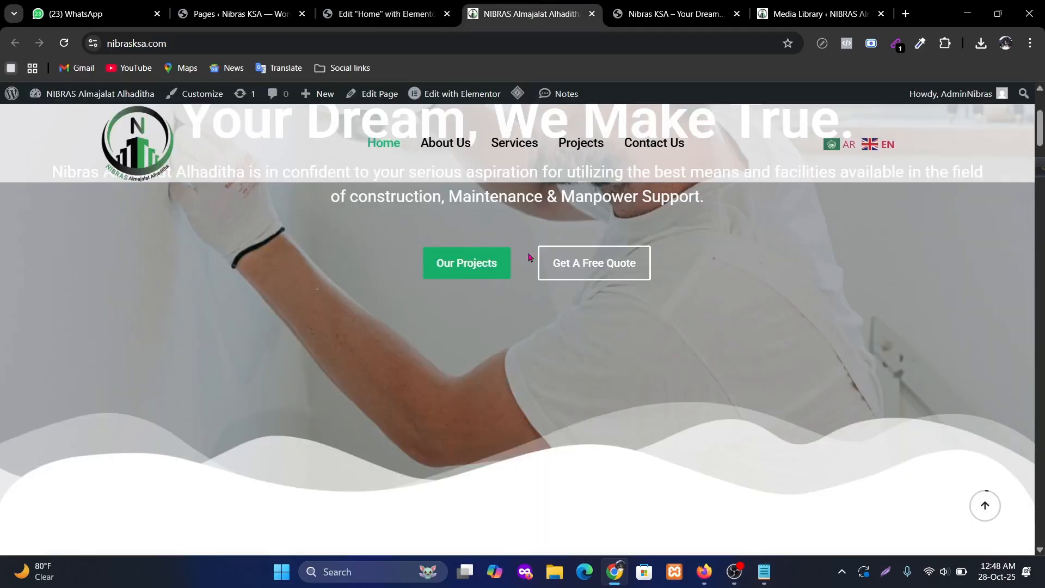
{"action": "scroll", "coordinate": [501, 282], "scroll_direction": "up", "scroll_amount": 4}
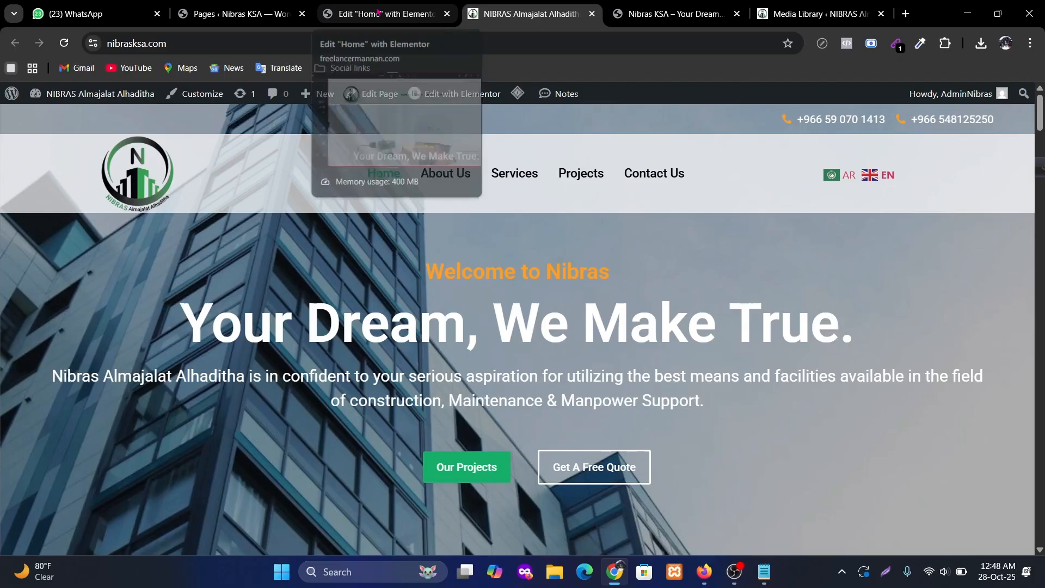
{"action": "left_click", "coordinate": [381, 15]}
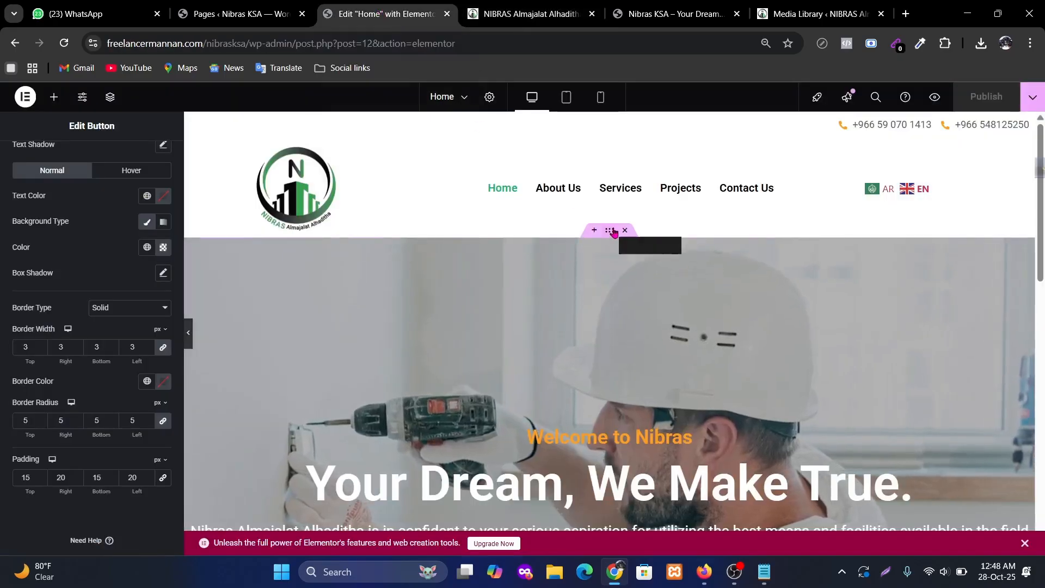
Unlink the hero container's margin values and set its top margin to -240 px so it extends beneath the header.
{"action": "left_click", "coordinate": [610, 232]}
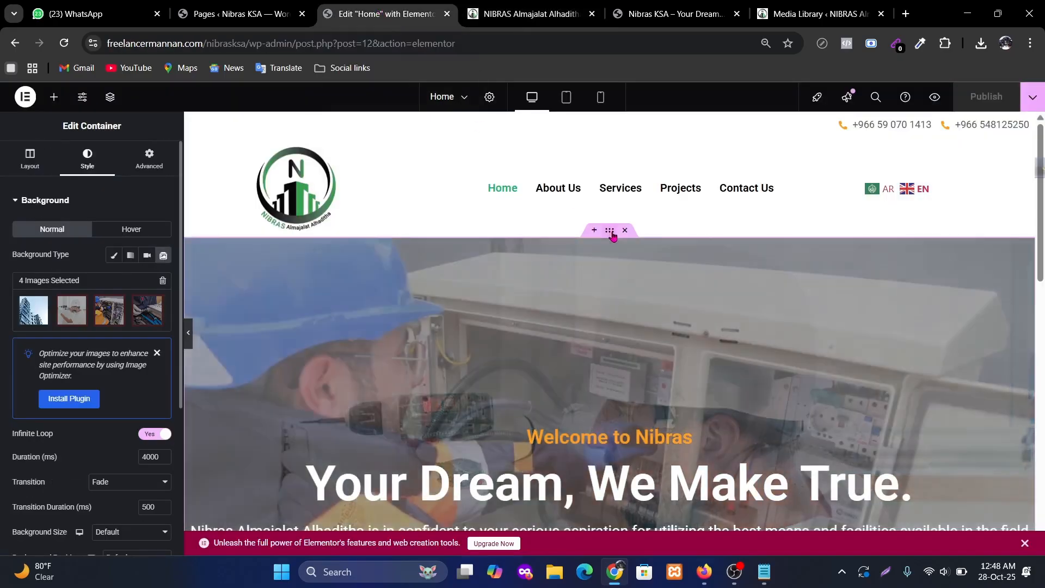
{"action": "left_click", "coordinate": [145, 161]}
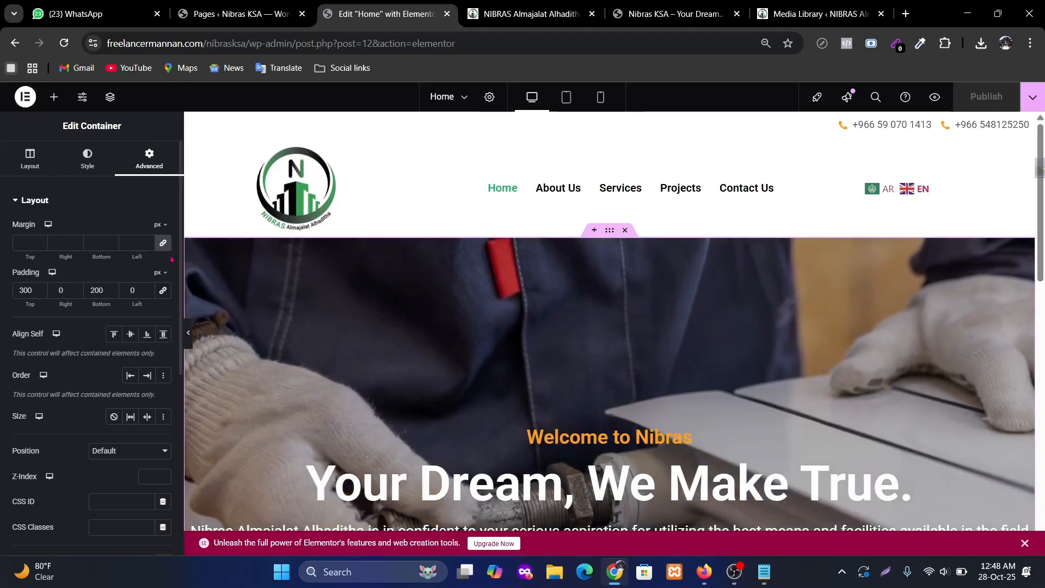
{"action": "left_click", "coordinate": [45, 247]}
{"action": "type", "text": "11"}
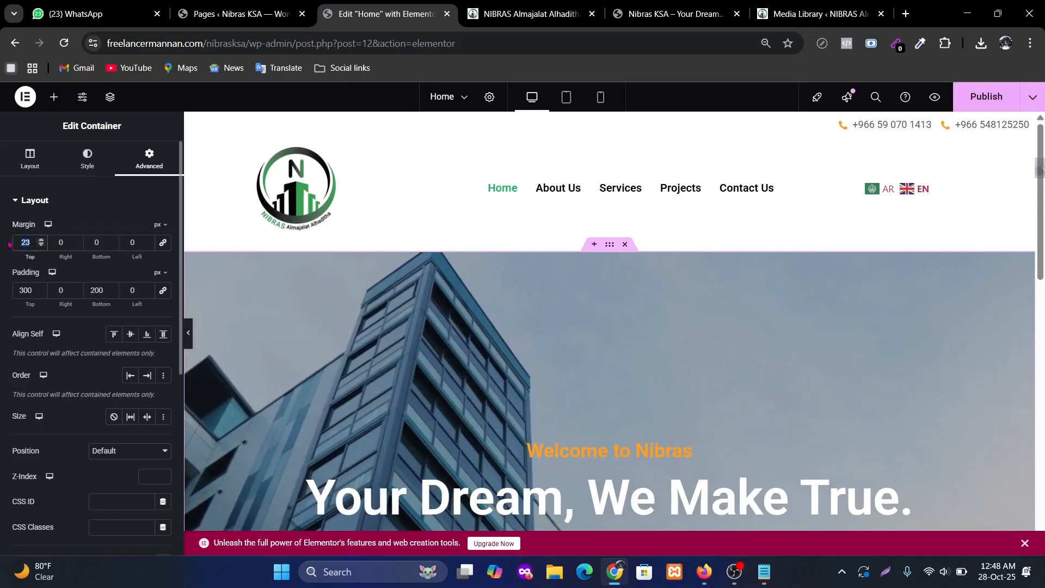
{"action": "type", "text": "0"}
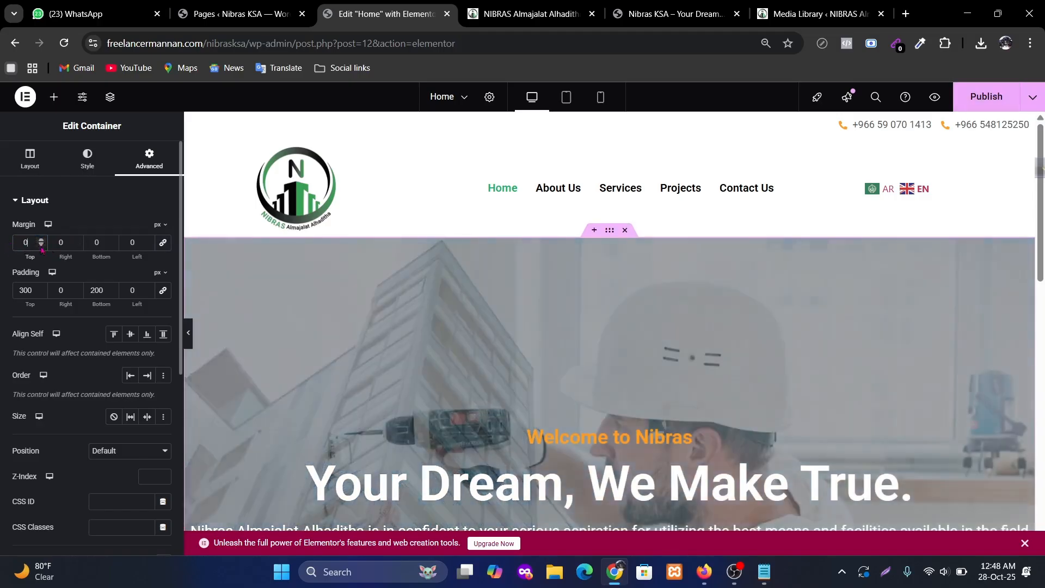
{"action": "scroll", "coordinate": [42, 247], "scroll_direction": "down", "scroll_amount": 18}
{"action": "scroll", "coordinate": [43, 249], "scroll_direction": "down", "scroll_amount": 14}
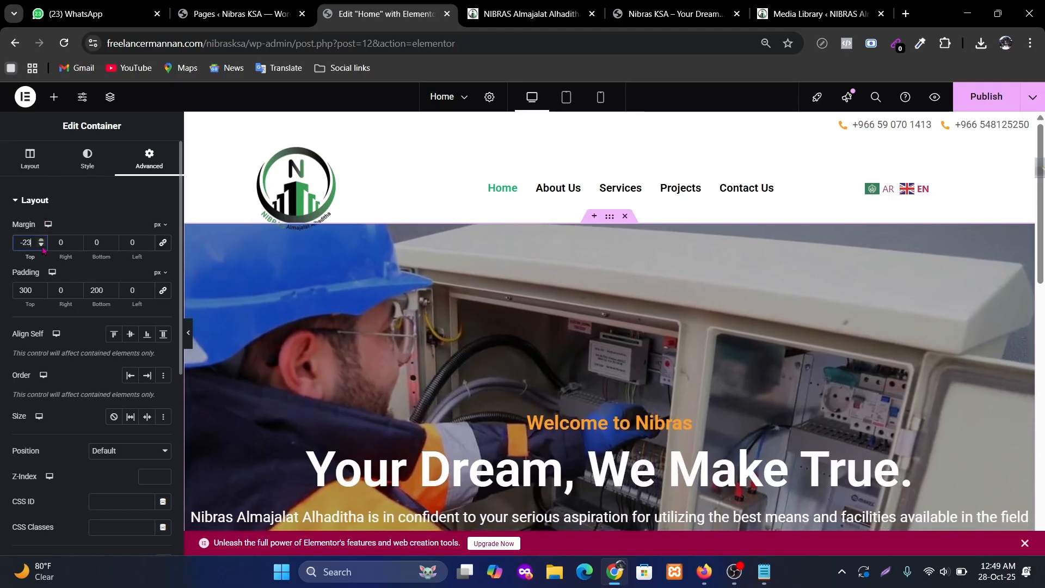
{"action": "scroll", "coordinate": [43, 249], "scroll_direction": "down", "scroll_amount": 20}
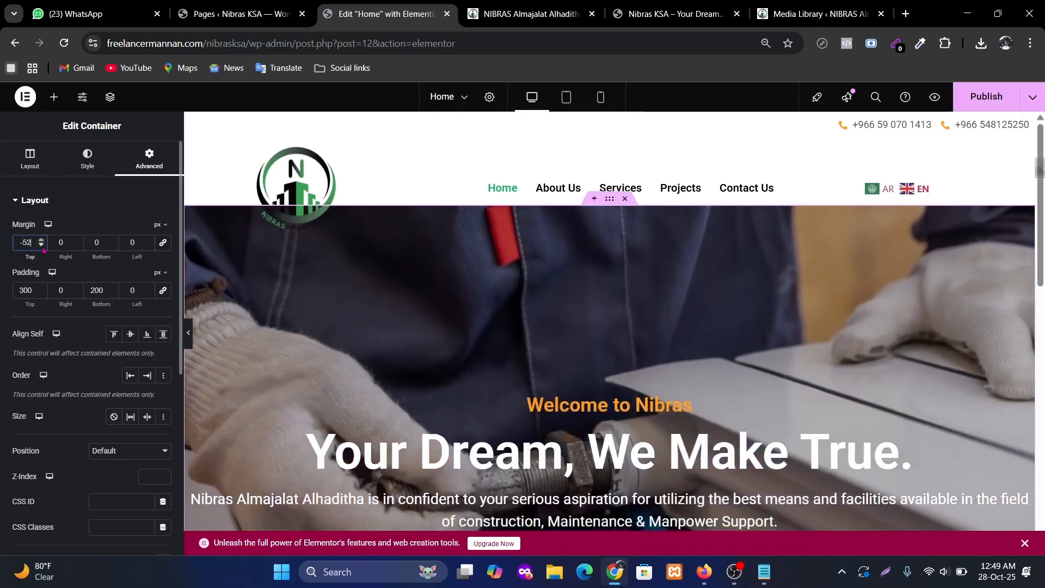
{"action": "scroll", "coordinate": [43, 249], "scroll_direction": "down", "scroll_amount": 20}
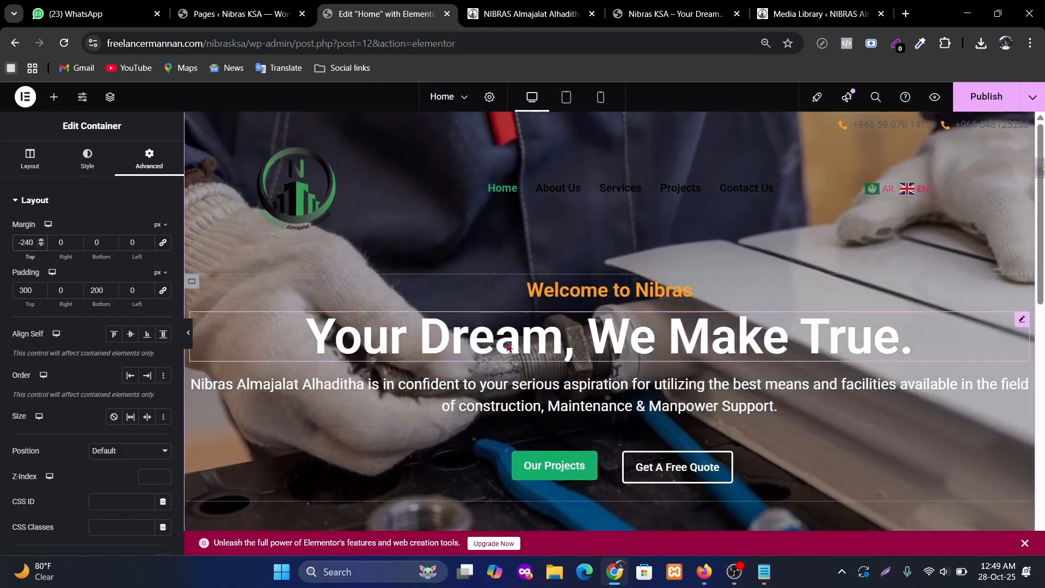
Examine how the header sits over the hero slideshow and compare it with the nibrasksa.com reference page.
{"action": "scroll", "coordinate": [665, 342], "scroll_direction": "down", "scroll_amount": 2}
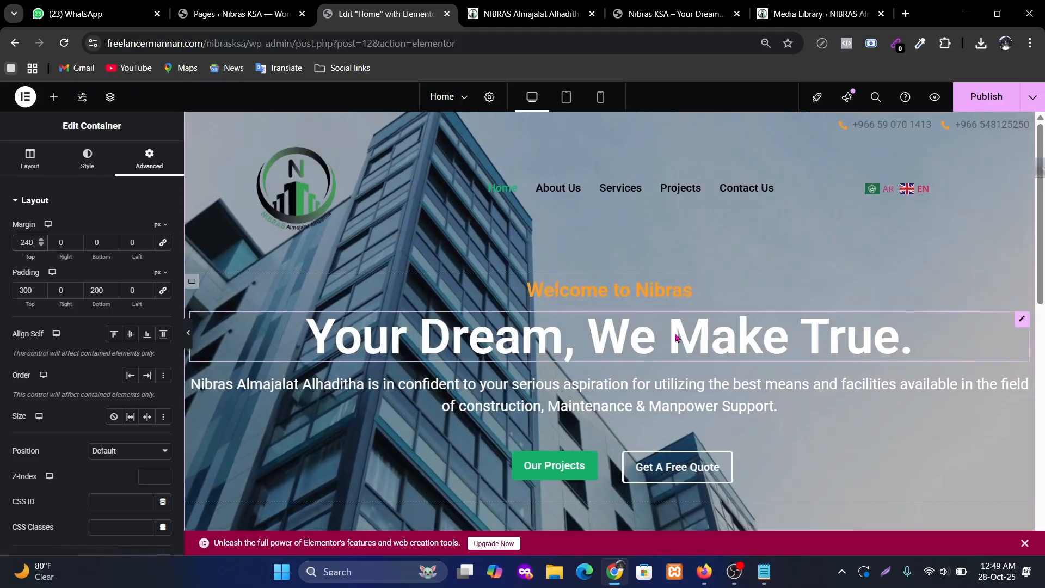
{"action": "scroll", "coordinate": [598, 278], "scroll_direction": "down", "scroll_amount": 3}
{"action": "scroll", "coordinate": [601, 282], "scroll_direction": "up", "scroll_amount": 3}
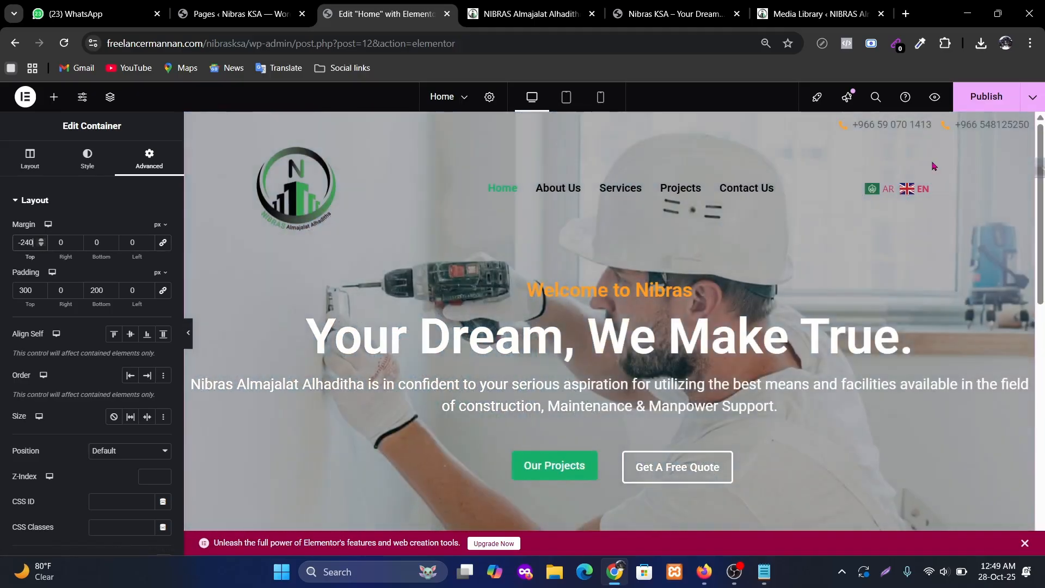
{"action": "scroll", "coordinate": [730, 373], "scroll_direction": "down", "scroll_amount": 7}
{"action": "scroll", "coordinate": [737, 373], "scroll_direction": "up", "scroll_amount": 7}
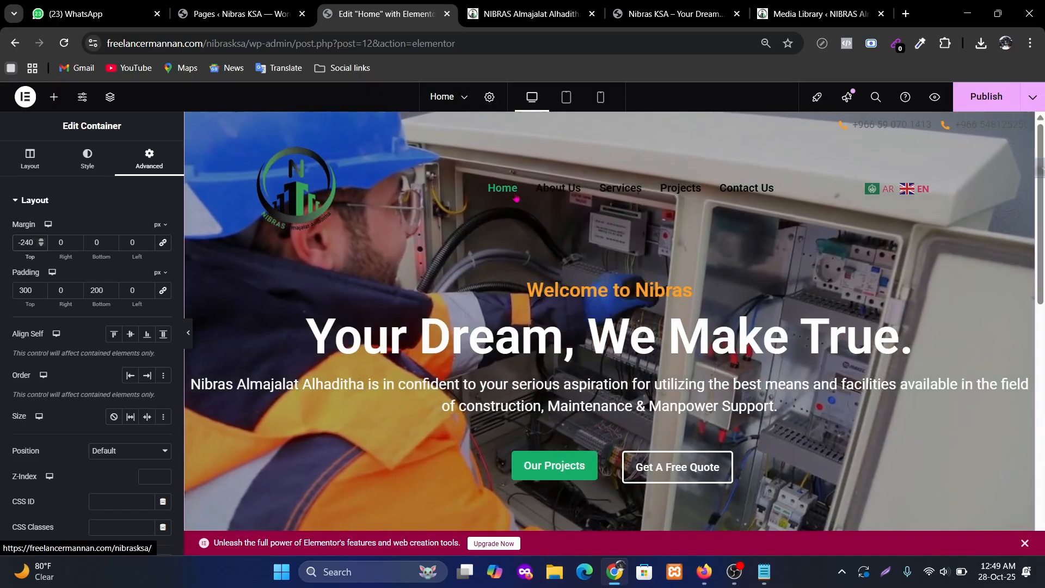
{"action": "left_click", "coordinate": [518, 14]}
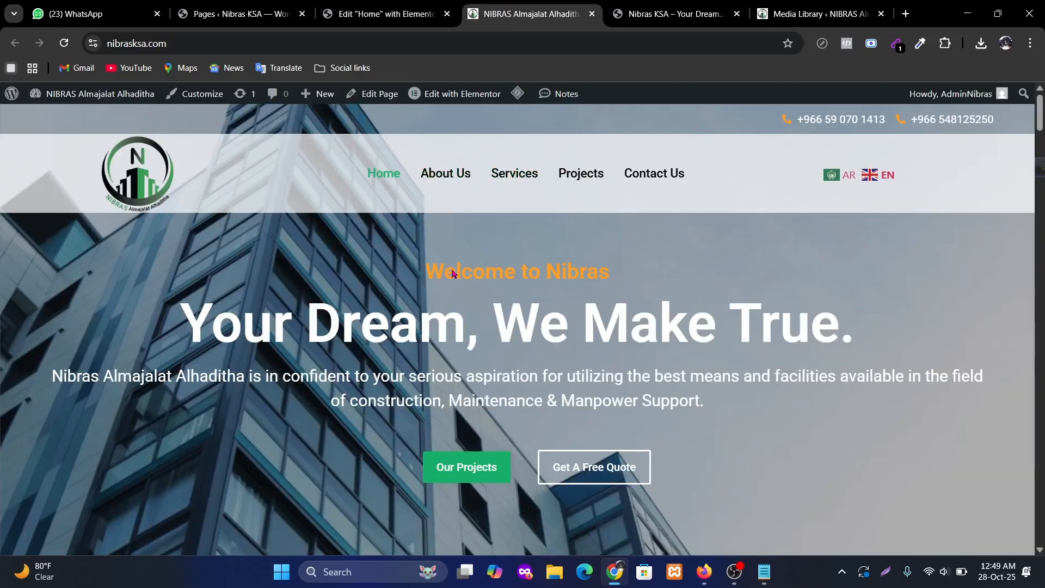
{"action": "key", "text": "ctrl+shift+Tab"}
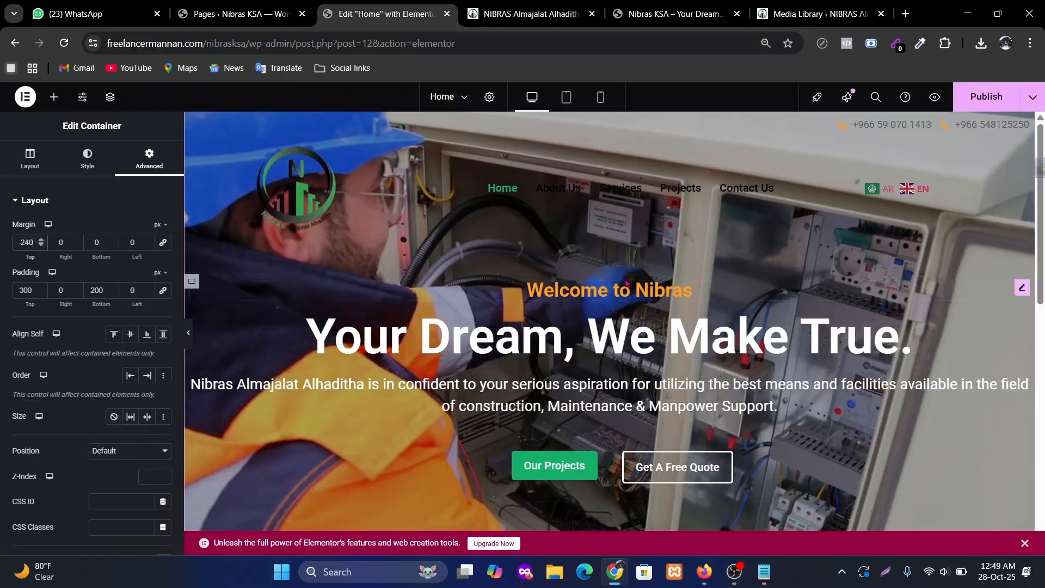
{"action": "scroll", "coordinate": [628, 284], "scroll_direction": "down", "scroll_amount": 3}
{"action": "scroll", "coordinate": [599, 284], "scroll_direction": "up", "scroll_amount": 3}
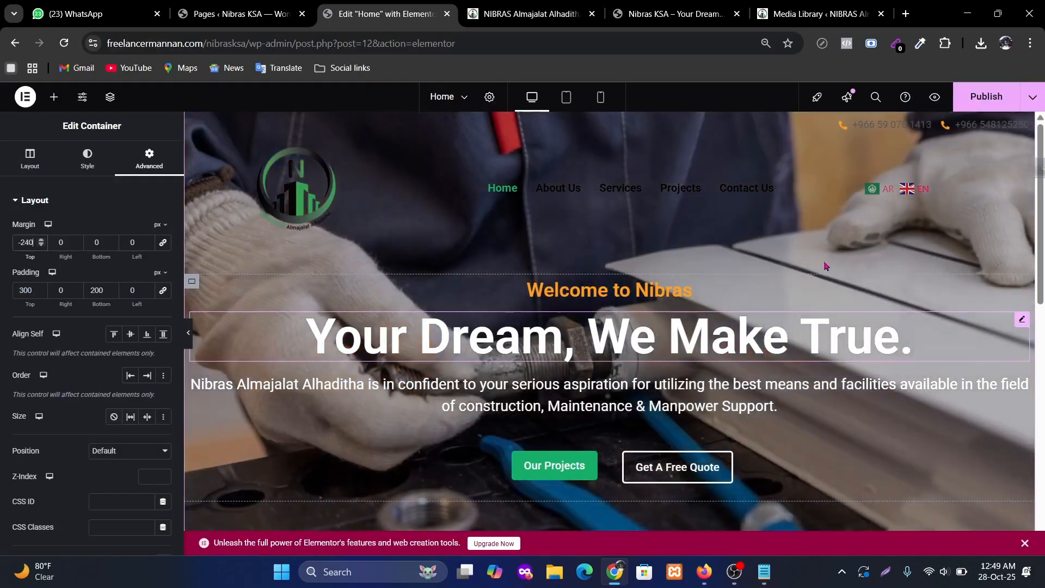
{"action": "scroll", "coordinate": [831, 280], "scroll_direction": "down", "scroll_amount": 1}
{"action": "scroll", "coordinate": [608, 362], "scroll_direction": "down", "scroll_amount": 5}
{"action": "scroll", "coordinate": [609, 363], "scroll_direction": "up", "scroll_amount": 6}
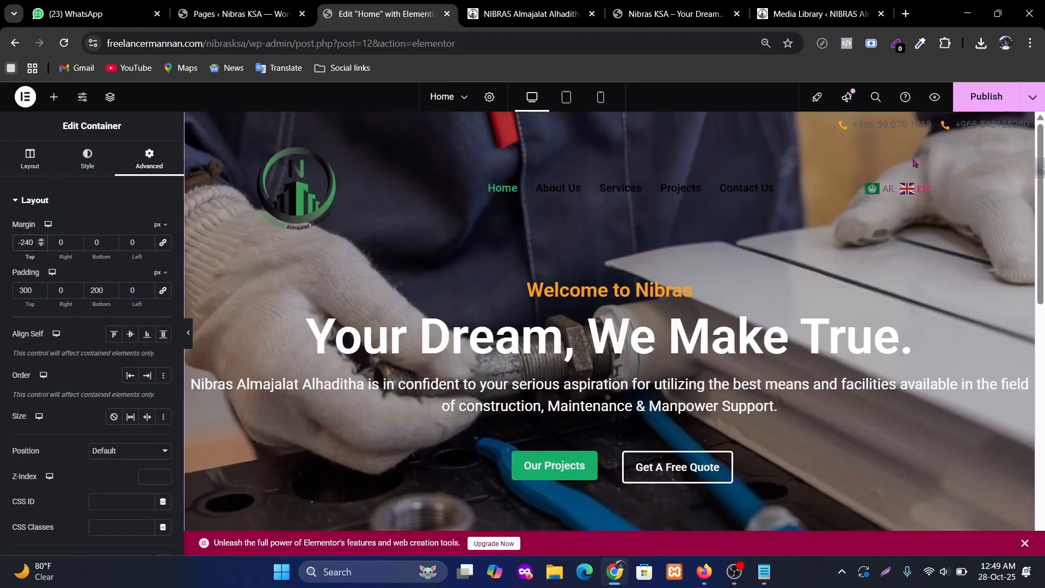
Publish the page and examine the shape of the hero's lower edge on the nibrasksa.com reference page.
{"action": "left_click", "coordinate": [971, 106]}
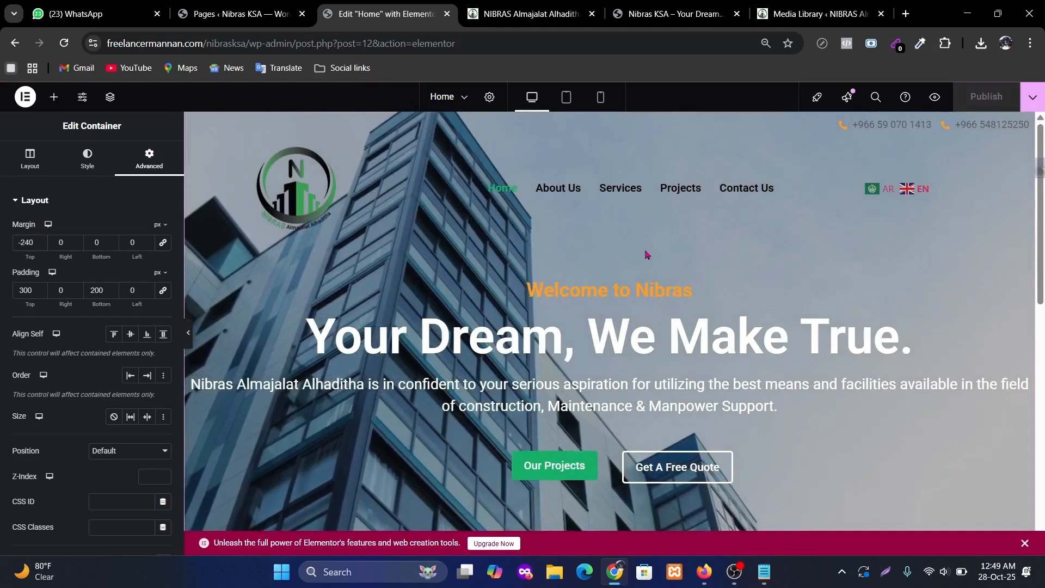
{"action": "scroll", "coordinate": [773, 228], "scroll_direction": "down", "scroll_amount": 2}
{"action": "scroll", "coordinate": [773, 227], "scroll_direction": "down", "scroll_amount": 3}
{"action": "key", "text": "ctrl+Tab"}
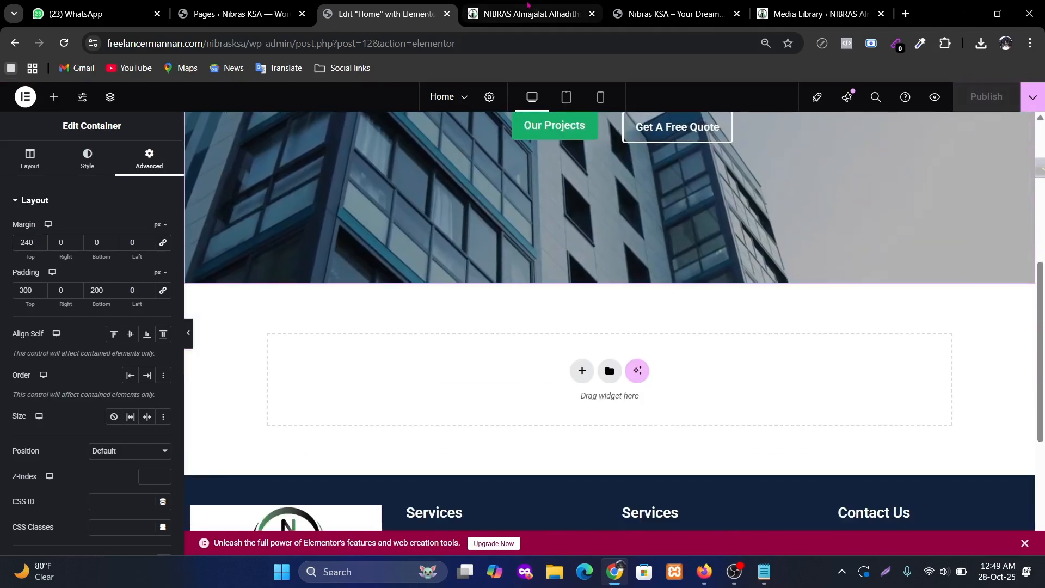
{"action": "scroll", "coordinate": [762, 290], "scroll_direction": "down", "scroll_amount": 6}
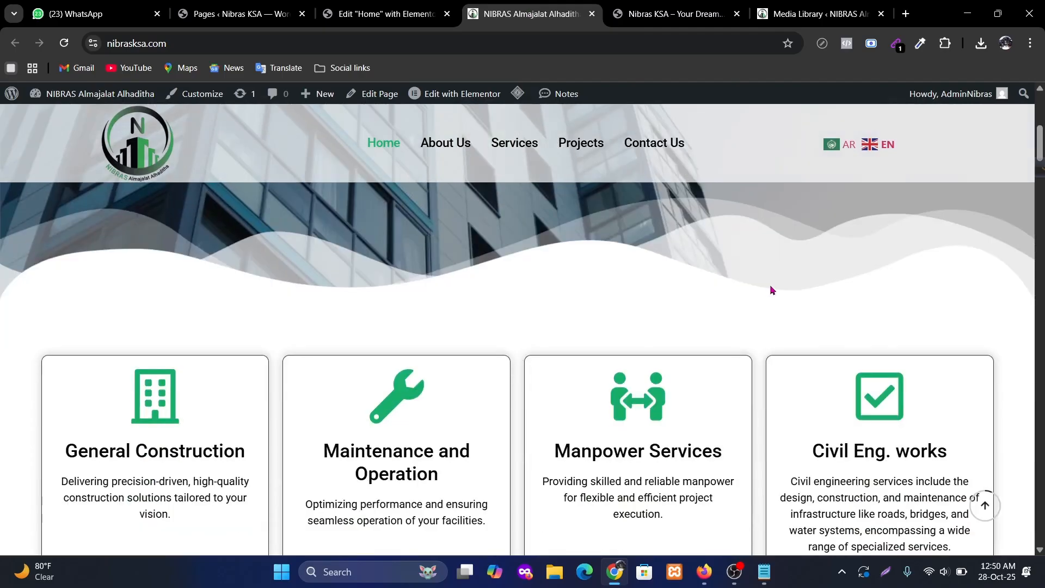
{"action": "scroll", "coordinate": [152, 350], "scroll_direction": "up", "scroll_amount": 2}
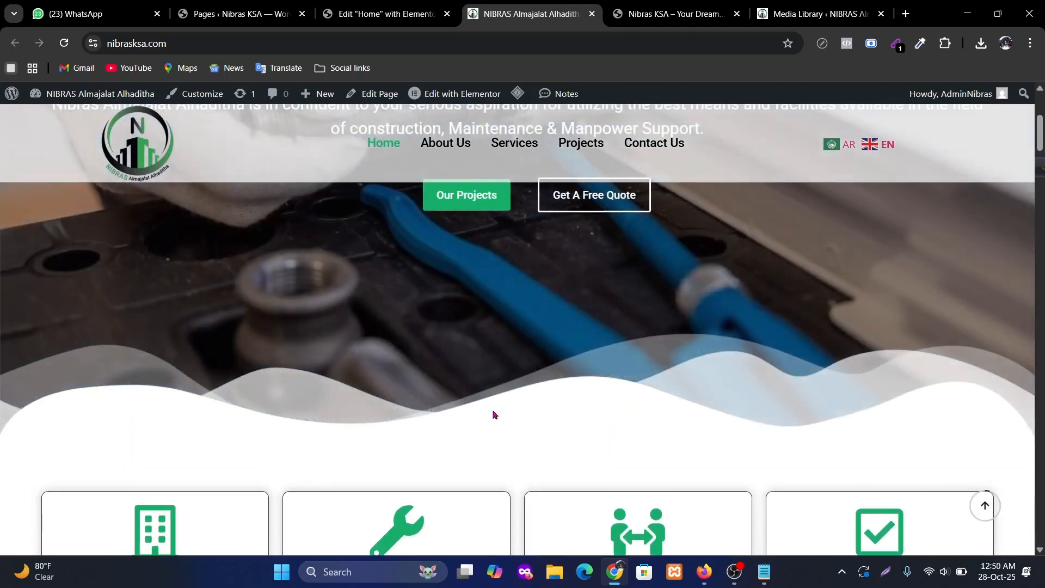
{"action": "scroll", "coordinate": [560, 392], "scroll_direction": "up", "scroll_amount": 3}
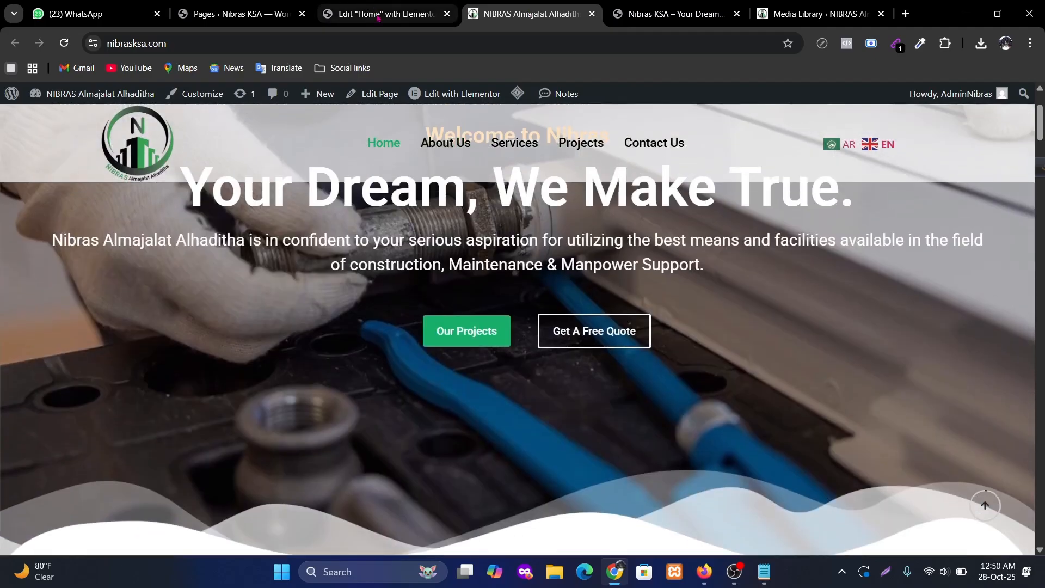
Add a Mountains shape divider to the bottom edge of the hero container in the Elementor editor.
{"action": "left_click", "coordinate": [378, 17]}
{"action": "scroll", "coordinate": [729, 376], "scroll_direction": "up", "scroll_amount": 6}
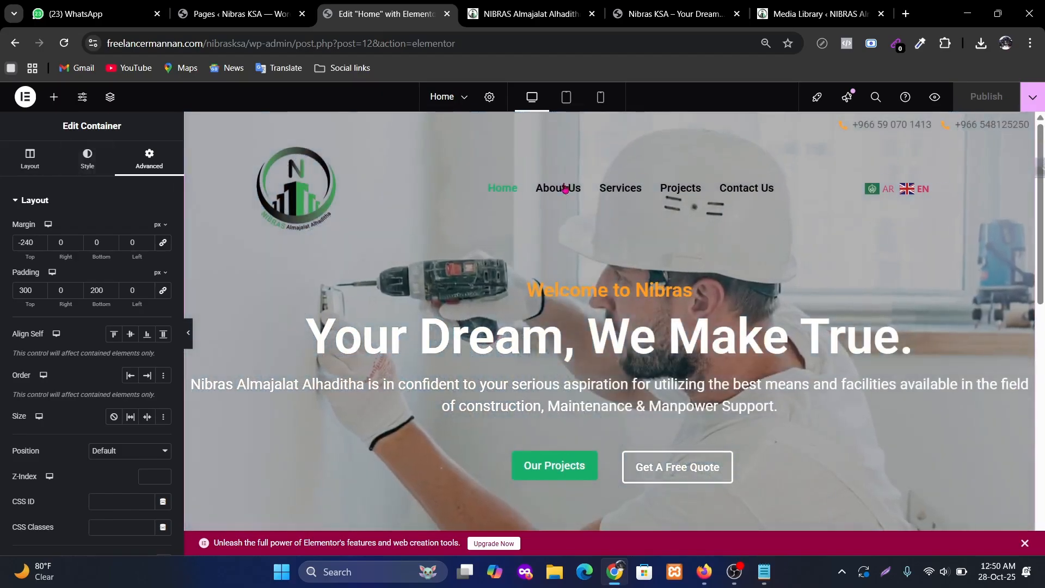
{"action": "left_click", "coordinate": [89, 163]}
{"action": "scroll", "coordinate": [129, 341], "scroll_direction": "down", "scroll_amount": 3}
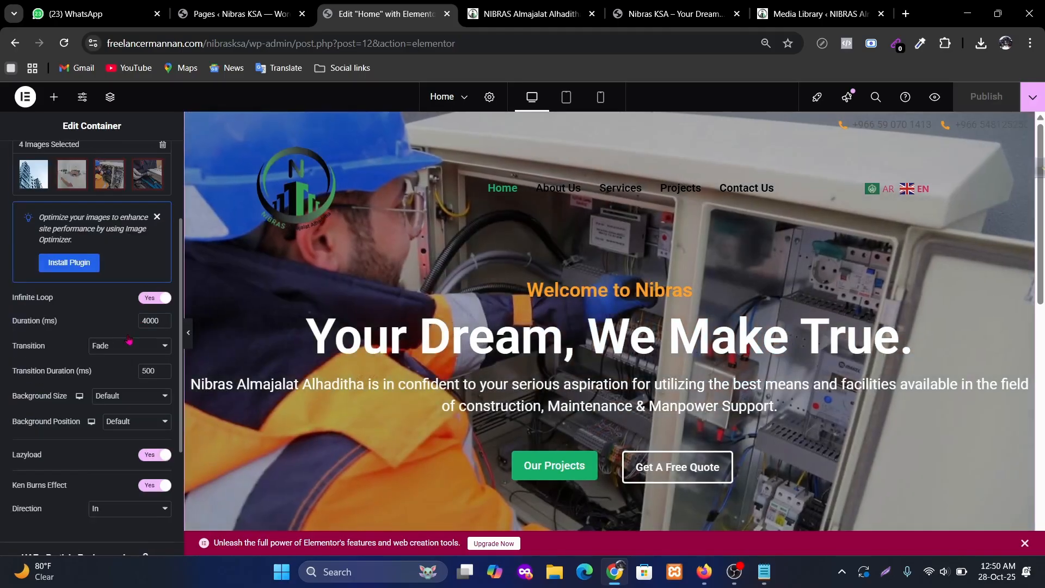
{"action": "scroll", "coordinate": [129, 341], "scroll_direction": "down", "scroll_amount": 3}
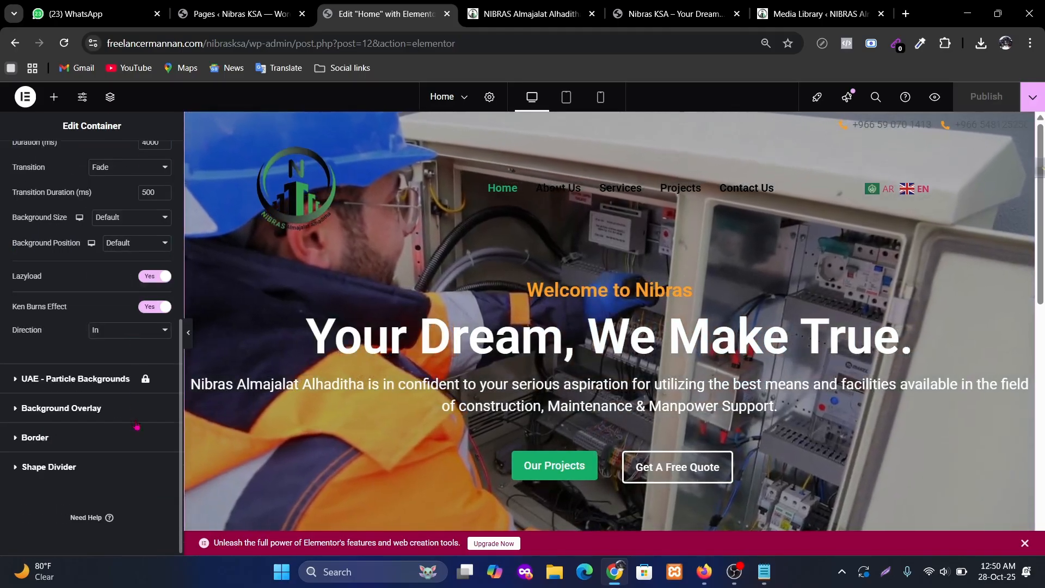
{"action": "left_click", "coordinate": [77, 466]}
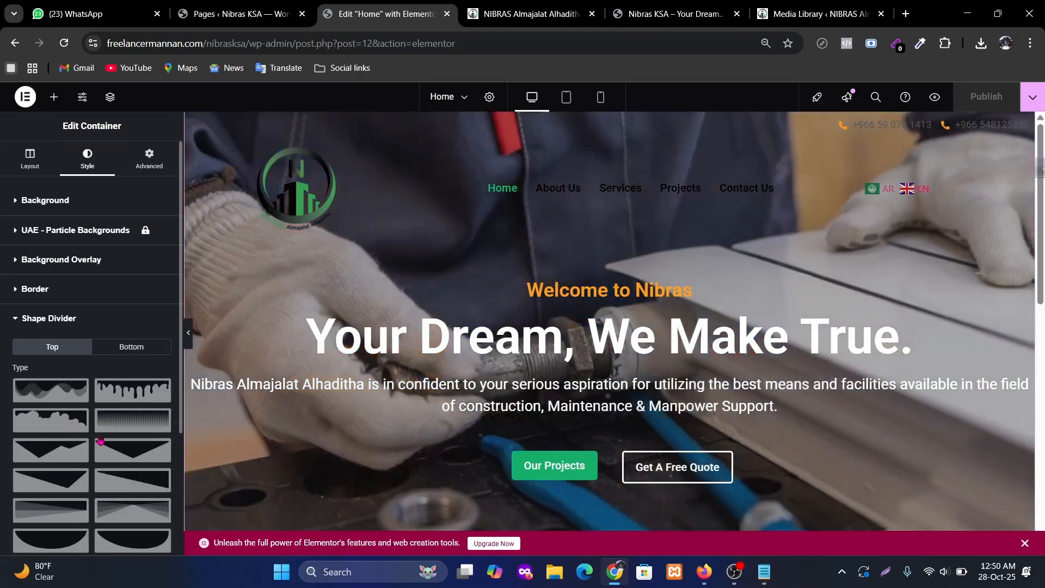
{"action": "scroll", "coordinate": [601, 345], "scroll_direction": "down", "scroll_amount": 4}
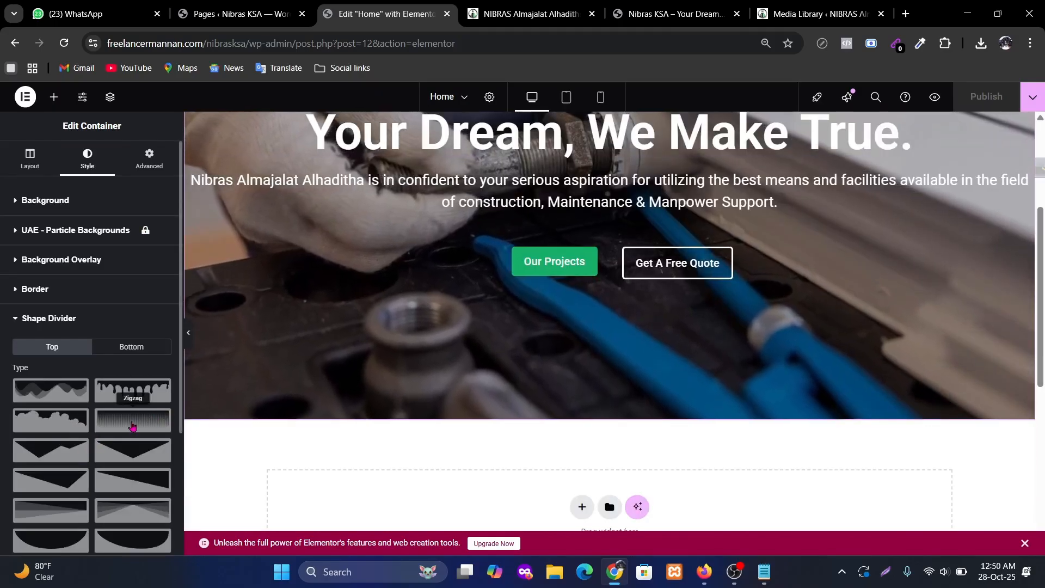
{"action": "scroll", "coordinate": [132, 426], "scroll_direction": "down", "scroll_amount": 3}
{"action": "scroll", "coordinate": [136, 420], "scroll_direction": "up", "scroll_amount": 3}
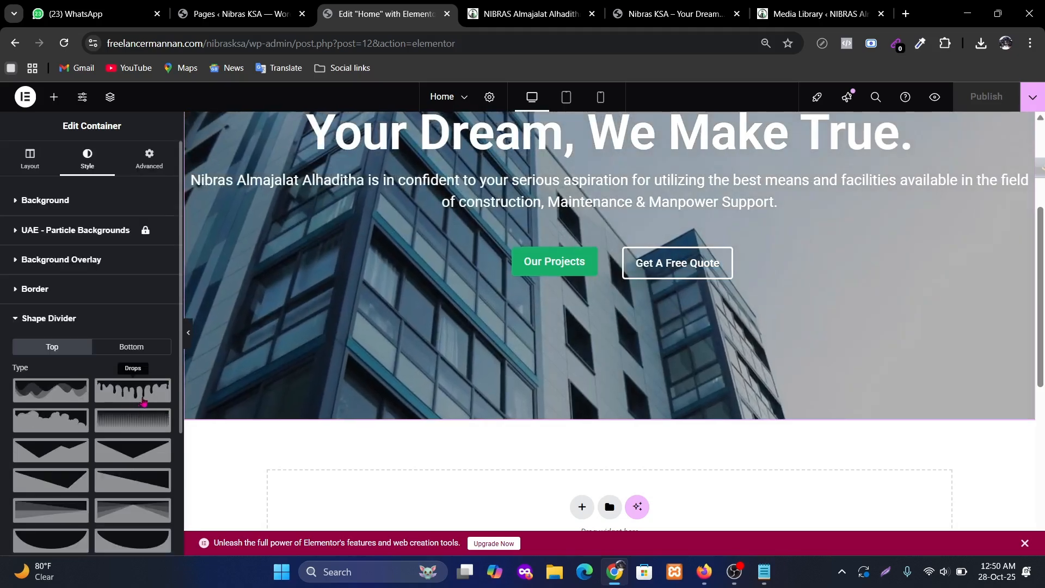
{"action": "left_click", "coordinate": [131, 347]}
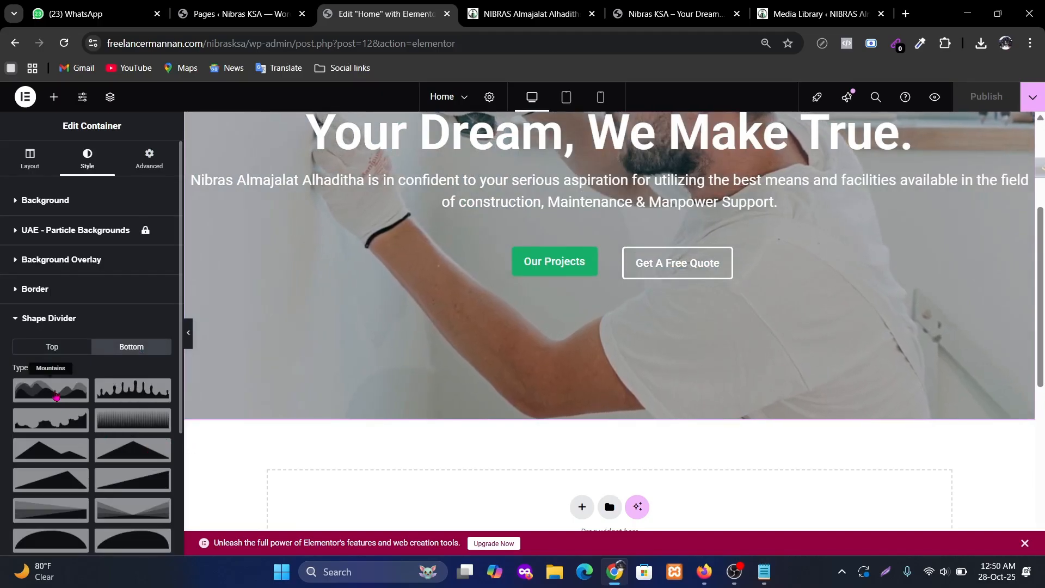
{"action": "left_click", "coordinate": [56, 396]}
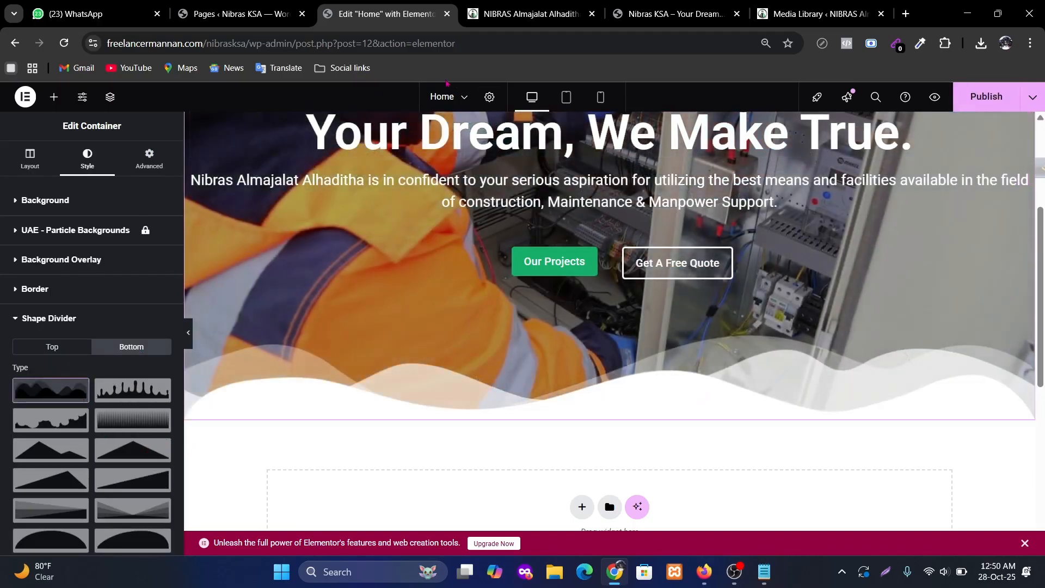
Compare the hero's wavy lower edge with the one on the nibrasksa.com reference page.
{"action": "left_click", "coordinate": [531, 14]}
{"action": "scroll", "coordinate": [567, 290], "scroll_direction": "down", "scroll_amount": 4}
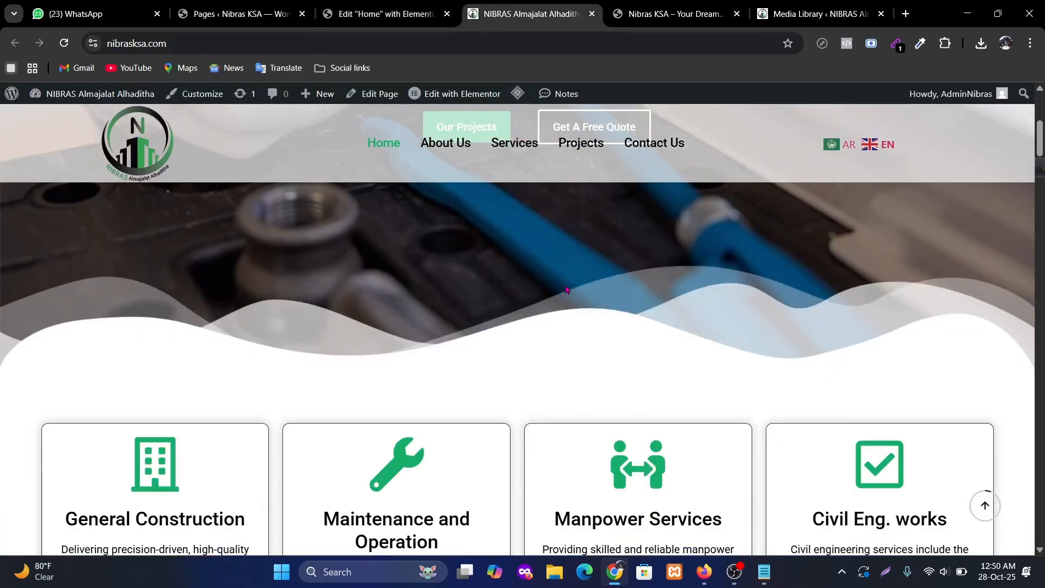
{"action": "left_click", "coordinate": [384, 14]}
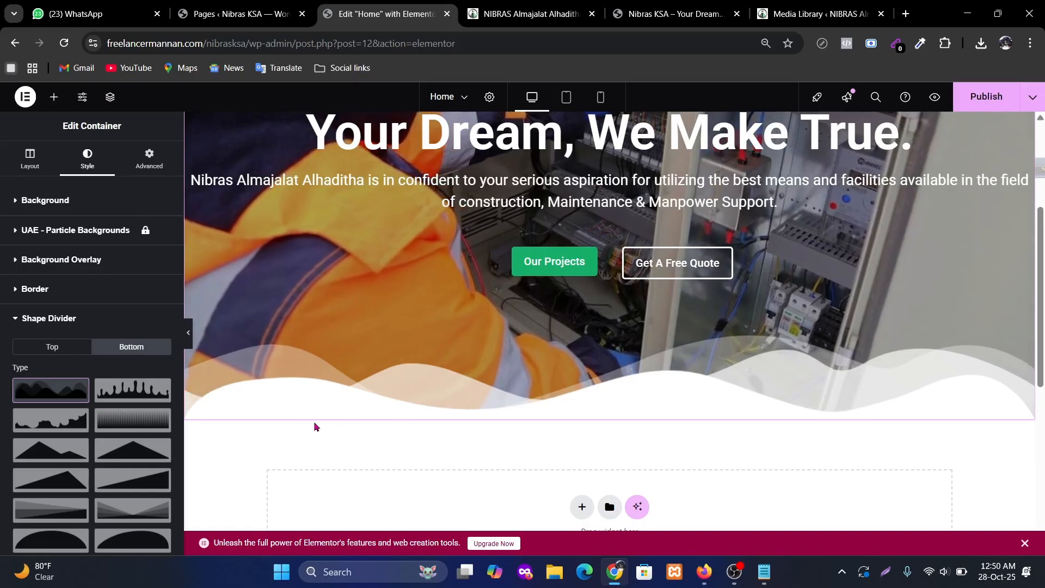
{"action": "scroll", "coordinate": [94, 414], "scroll_direction": "down", "scroll_amount": 3}
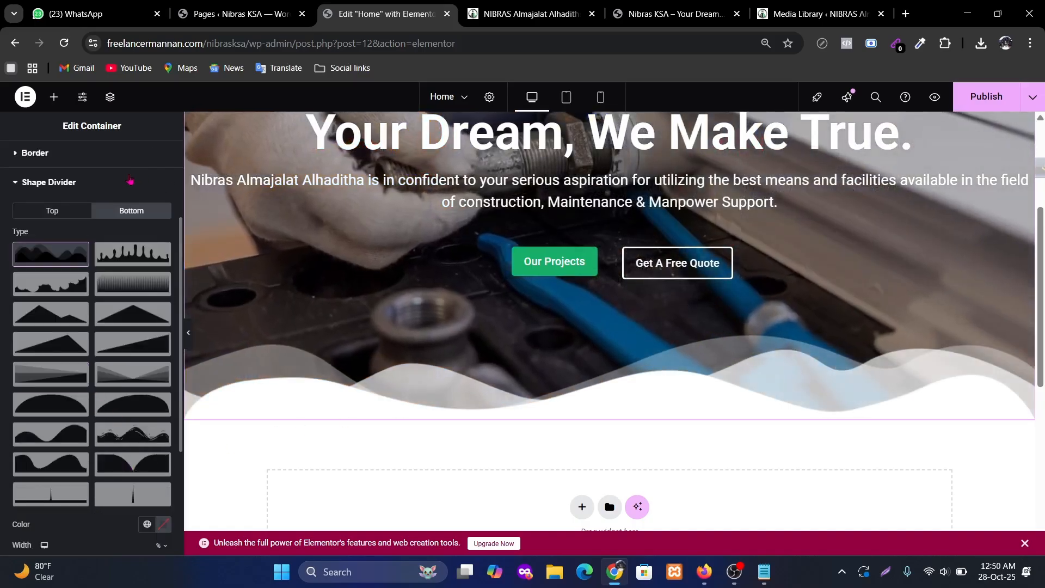
Look over the hero container's advanced settings and the whole hero, and save the page.
{"action": "left_click", "coordinate": [153, 179]}
{"action": "left_click", "coordinate": [149, 157]}
{"action": "scroll", "coordinate": [119, 244], "scroll_direction": "down", "scroll_amount": 5}
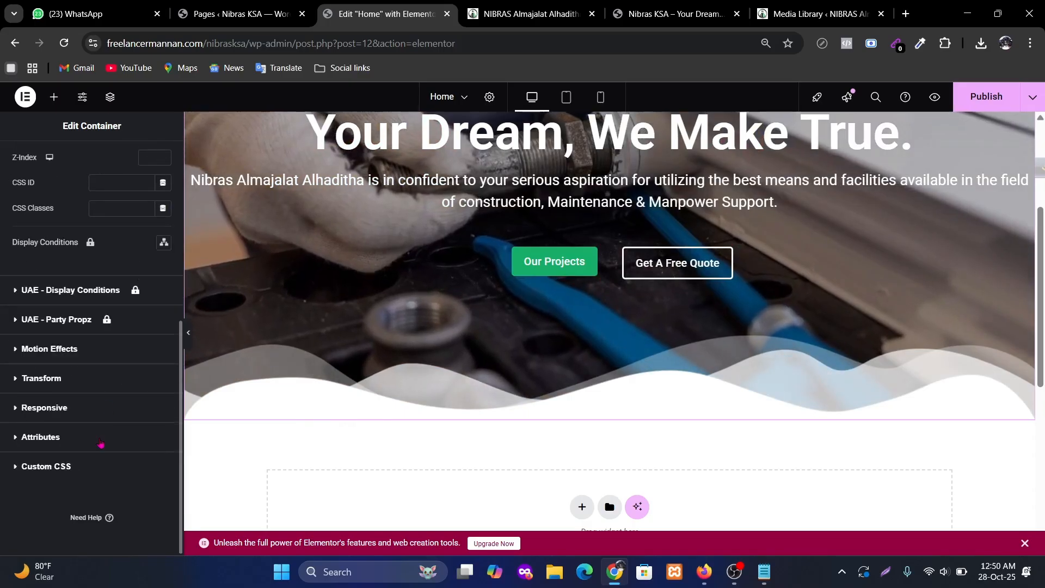
{"action": "scroll", "coordinate": [688, 368], "scroll_direction": "up", "scroll_amount": 3}
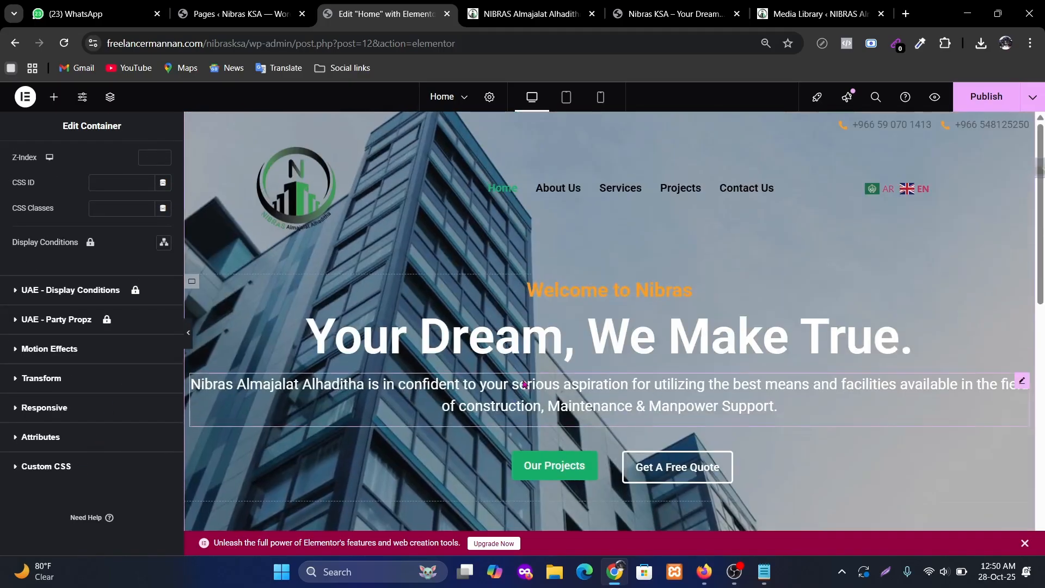
{"action": "scroll", "coordinate": [577, 344], "scroll_direction": "down", "scroll_amount": 4}
{"action": "scroll", "coordinate": [674, 305], "scroll_direction": "up", "scroll_amount": 5}
{"action": "key", "text": "ctrl+s"}
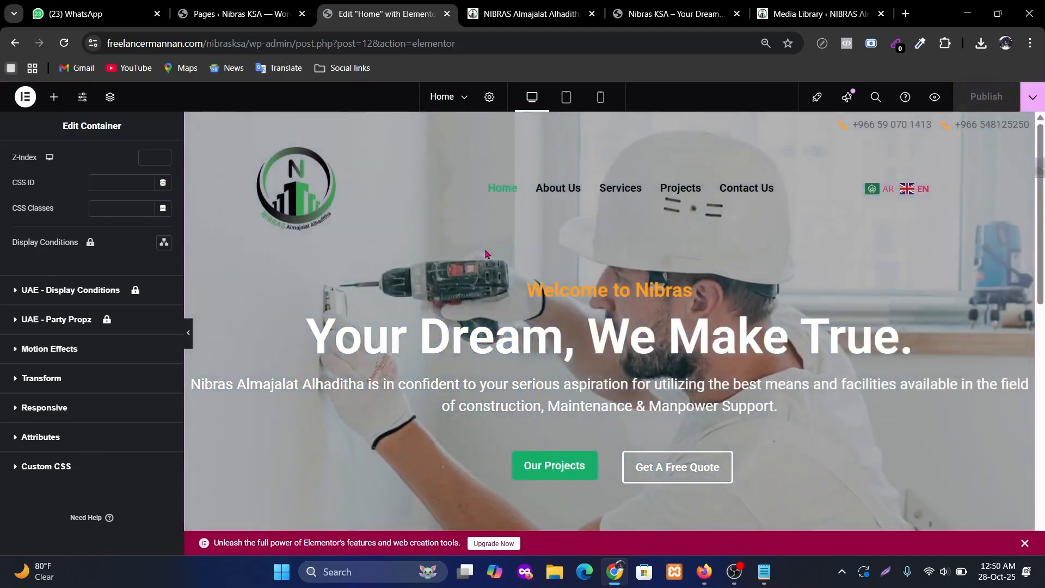
Examine the row of service cards below the hero on the nibrasksa.com reference page.
{"action": "scroll", "coordinate": [564, 287], "scroll_direction": "down", "scroll_amount": 5}
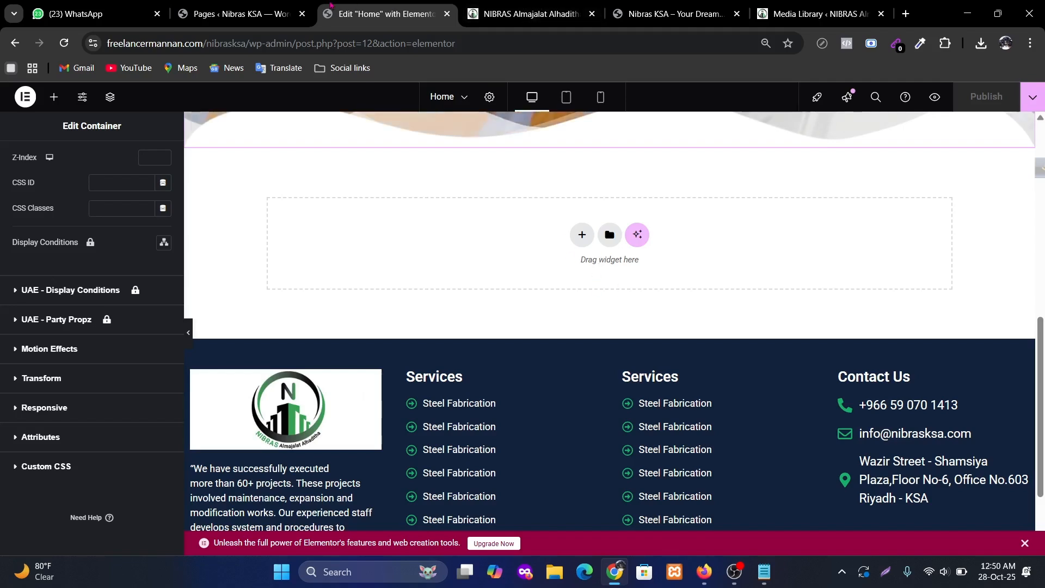
{"action": "left_click", "coordinate": [511, 11]}
{"action": "scroll", "coordinate": [583, 316], "scroll_direction": "down", "scroll_amount": 5}
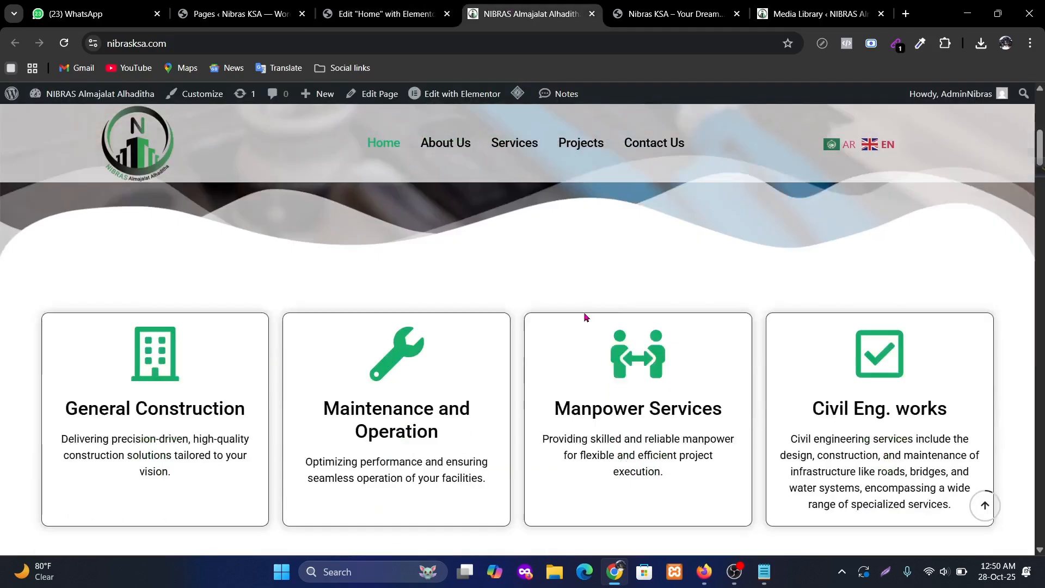
{"action": "scroll", "coordinate": [348, 329], "scroll_direction": "up", "scroll_amount": 3}
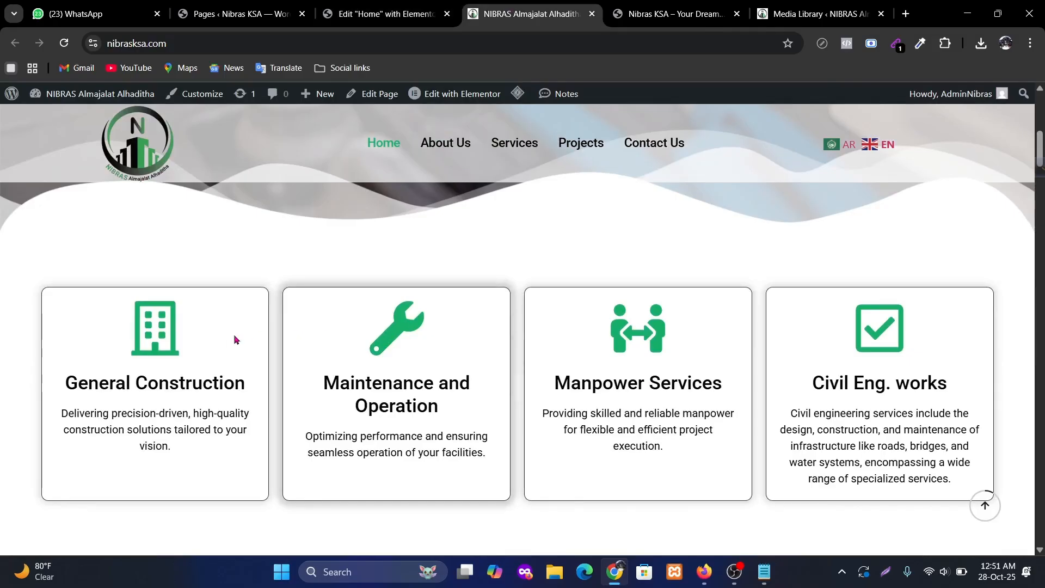
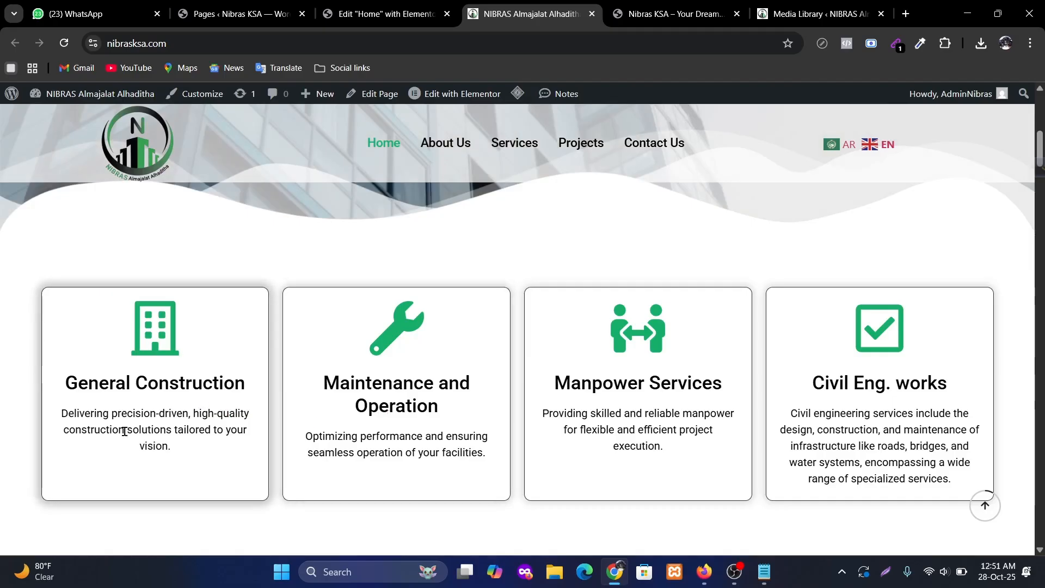
Add a row-direction flexbox container below the hero in the Elementor editor and nest a container inside it.
{"action": "left_click", "coordinate": [387, 13]}
{"action": "left_click", "coordinate": [583, 235]}
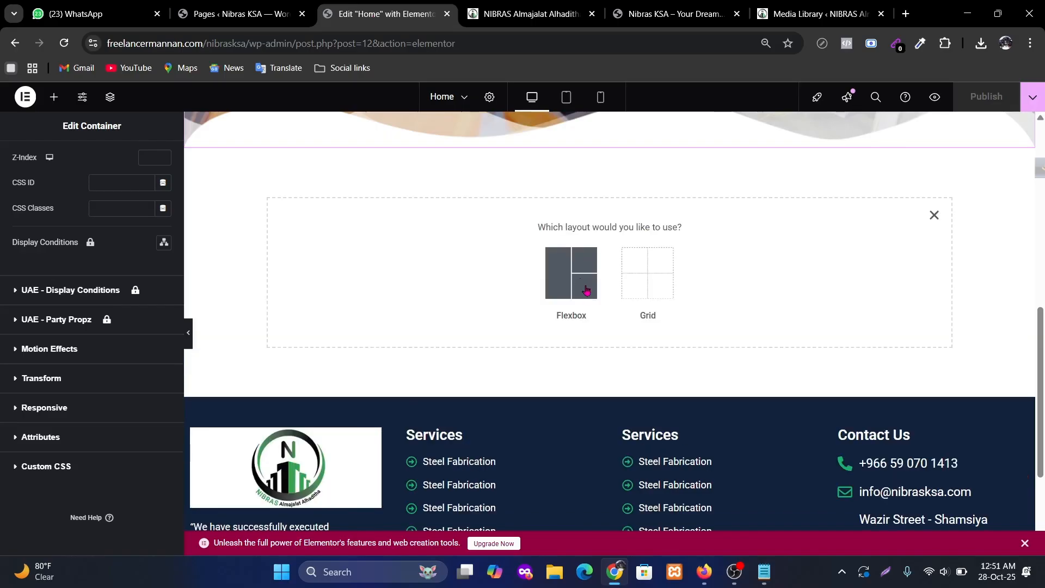
{"action": "left_click", "coordinate": [579, 284]}
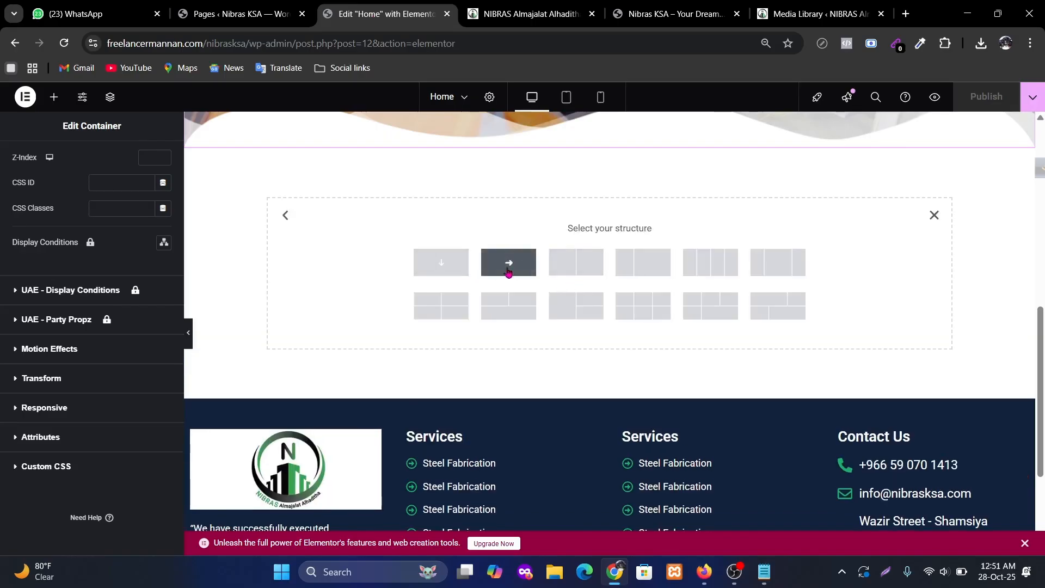
{"action": "left_click", "coordinate": [509, 268]}
{"action": "left_click", "coordinate": [609, 188]}
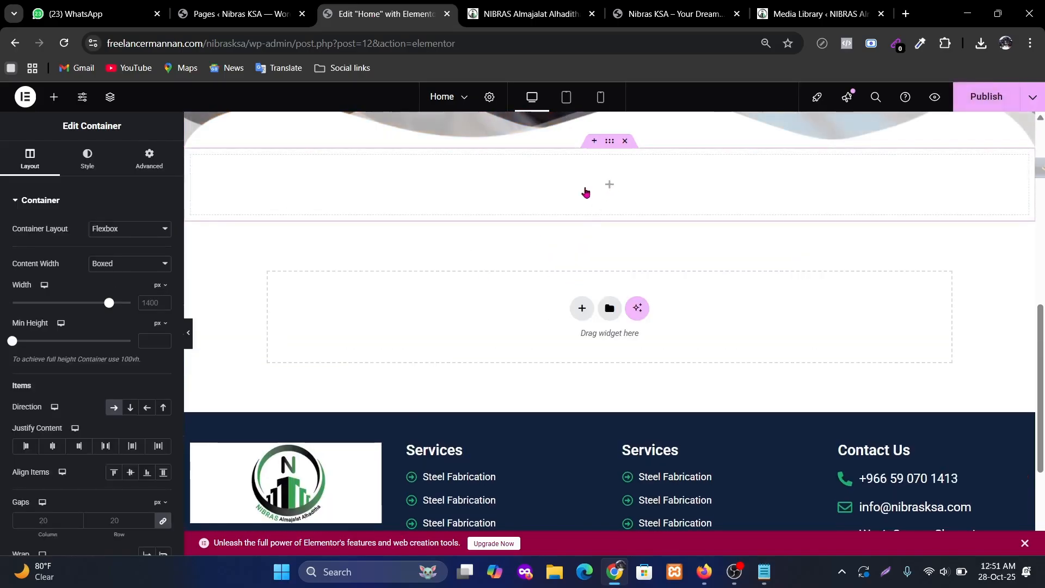
{"action": "left_click_drag", "start_coordinate": [47, 276], "coordinate": [522, 213]}
Duplicate the nested container three times to make a row of four equal columns.
{"action": "right_click", "coordinate": [198, 162]}
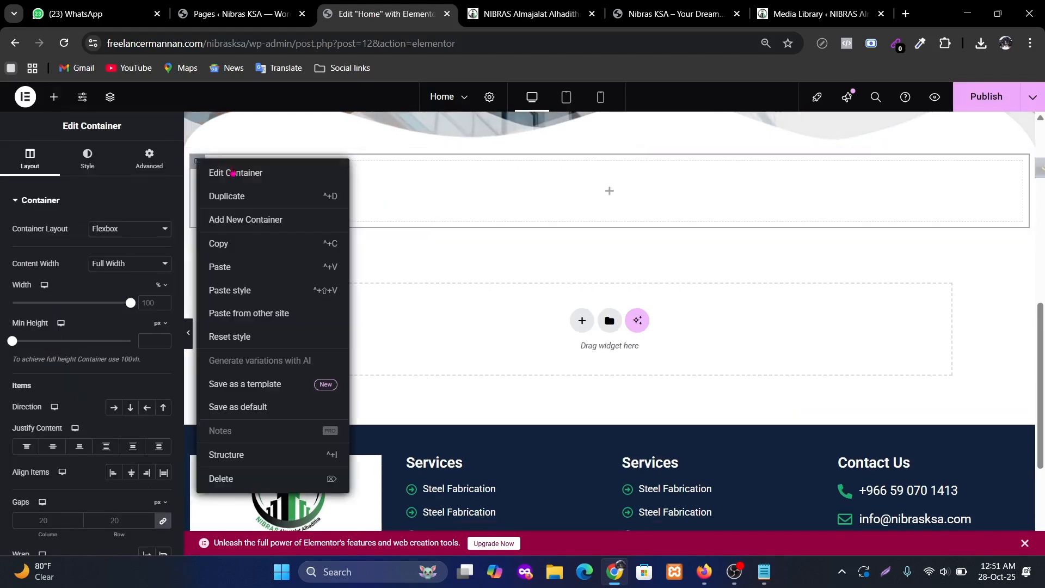
{"action": "left_click", "coordinate": [227, 196]}
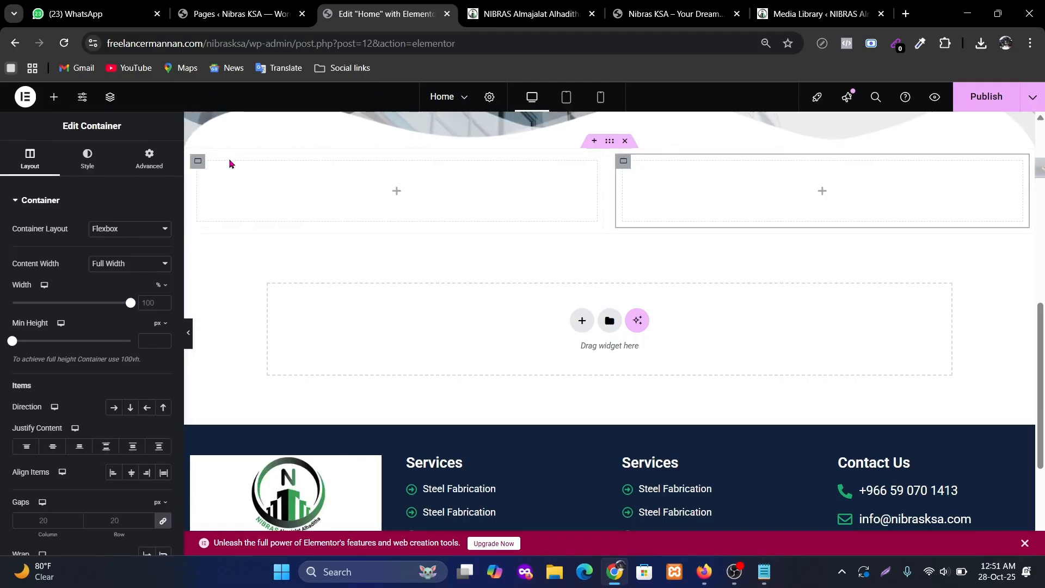
{"action": "right_click", "coordinate": [226, 182]}
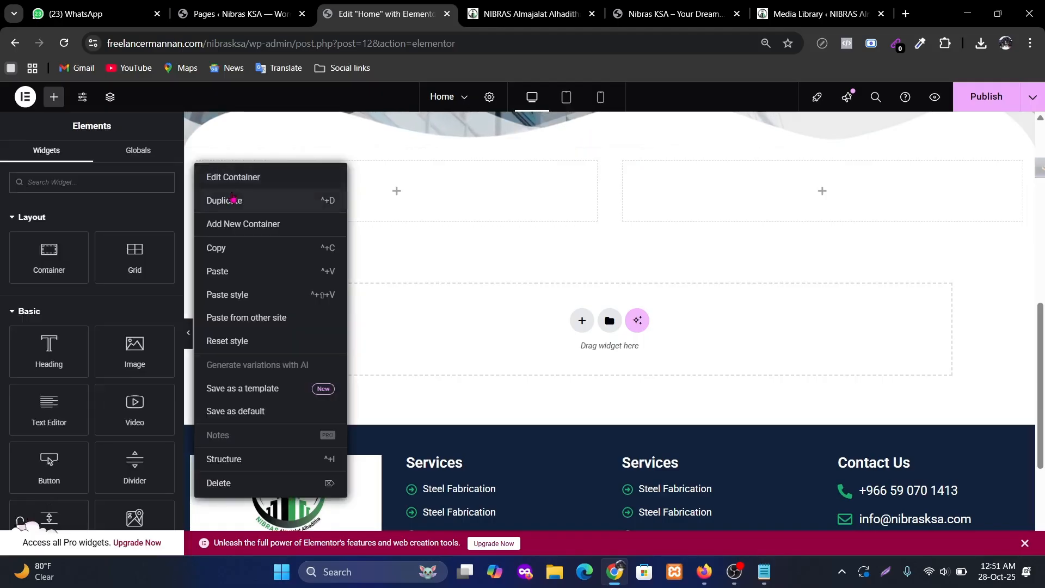
{"action": "left_click", "coordinate": [233, 198]}
{"action": "right_click", "coordinate": [215, 187]}
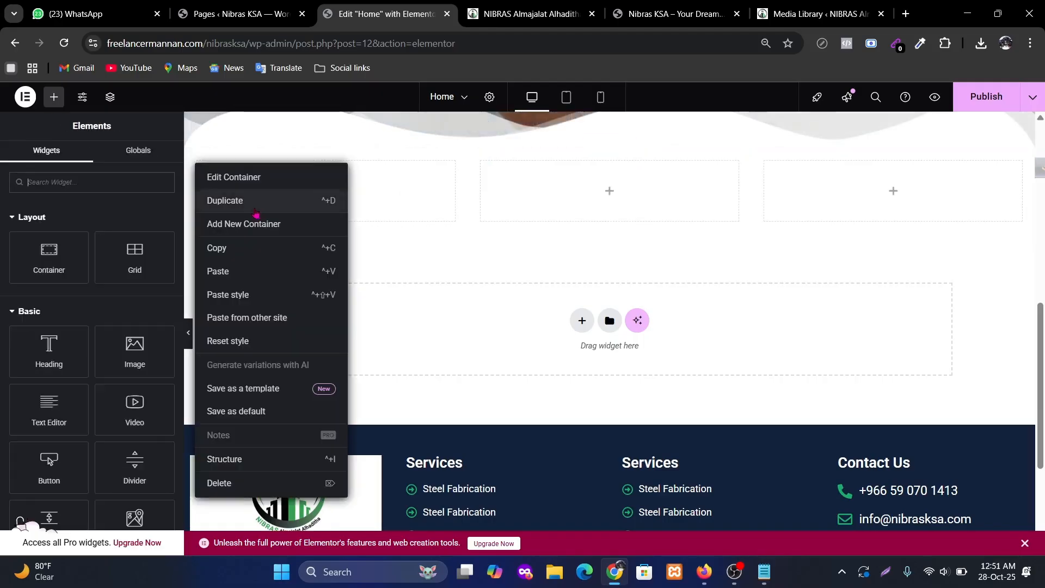
{"action": "left_click", "coordinate": [255, 208]}
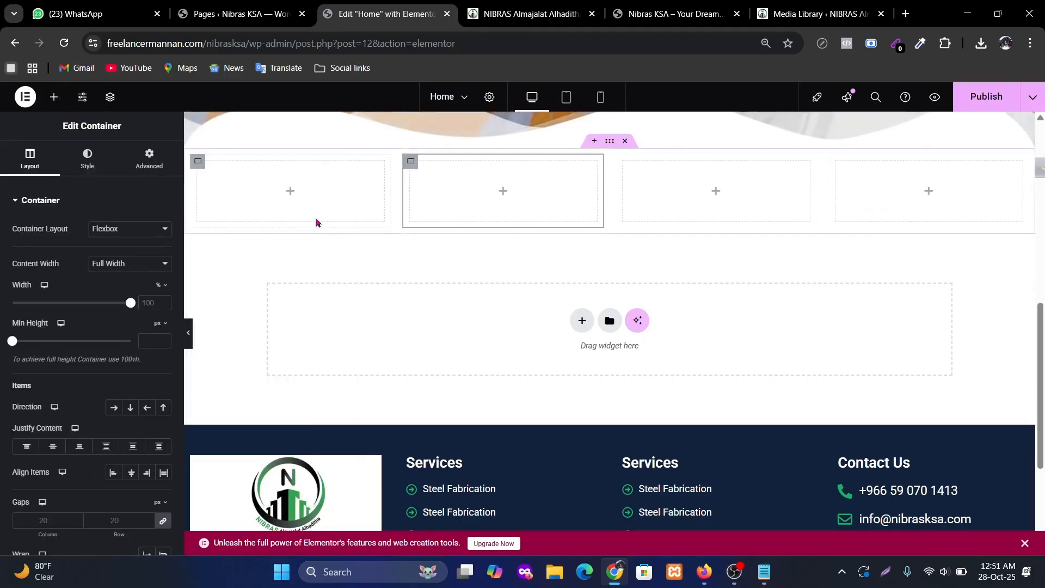
Find the Icon Box widget and place it in the first of the four columns.
{"action": "left_click", "coordinate": [290, 195]}
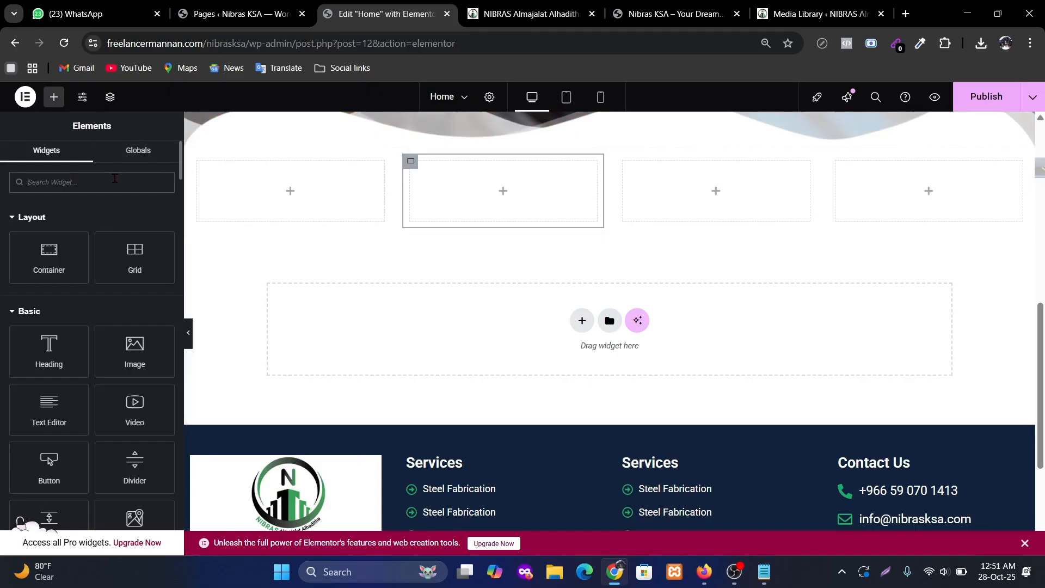
{"action": "type", "text": "icon"}
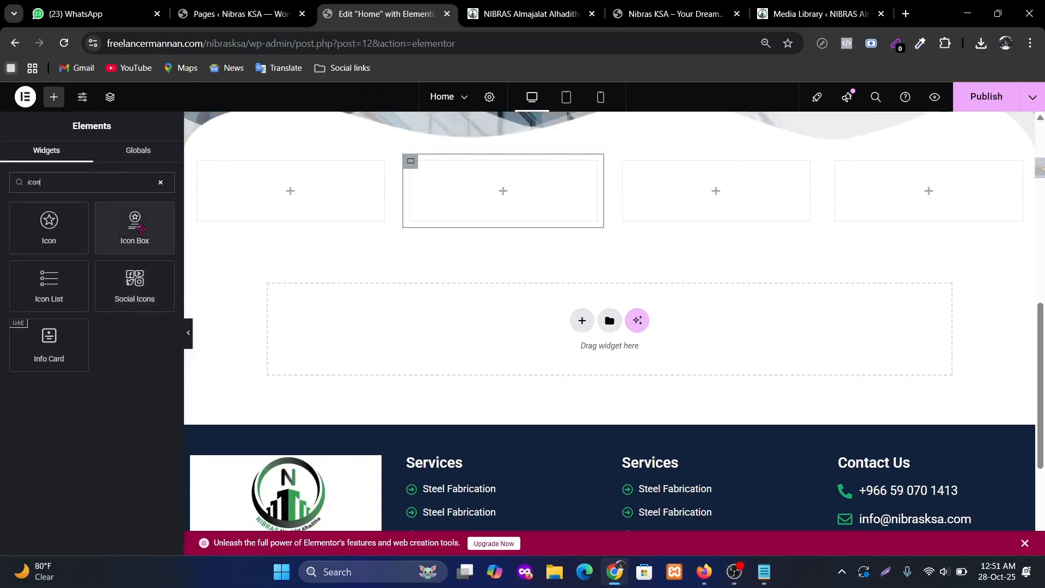
{"action": "left_click_drag", "start_coordinate": [141, 229], "coordinate": [404, 205]}
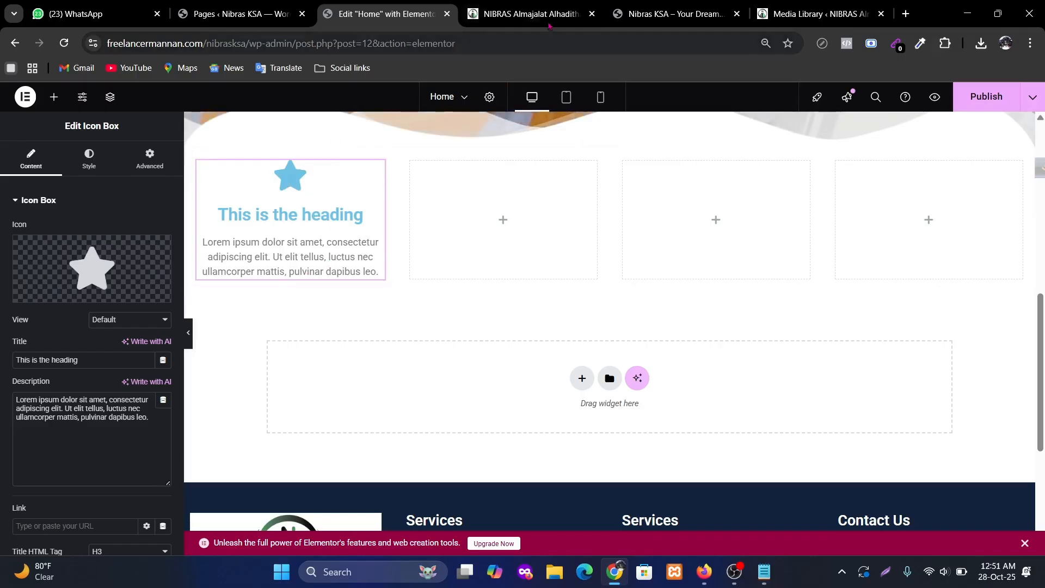
Copy the first service card's title from the nibrasksa.com reference page and set the icon box's title to "General Construction".
{"action": "left_click", "coordinate": [531, 13]}
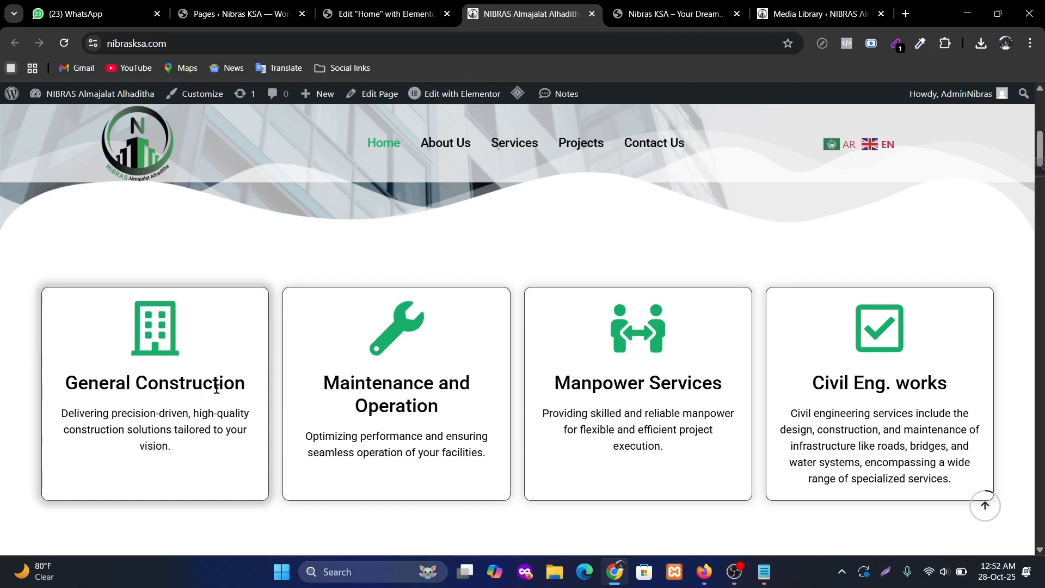
{"action": "left_click_drag", "start_coordinate": [245, 387], "coordinate": [86, 384]}
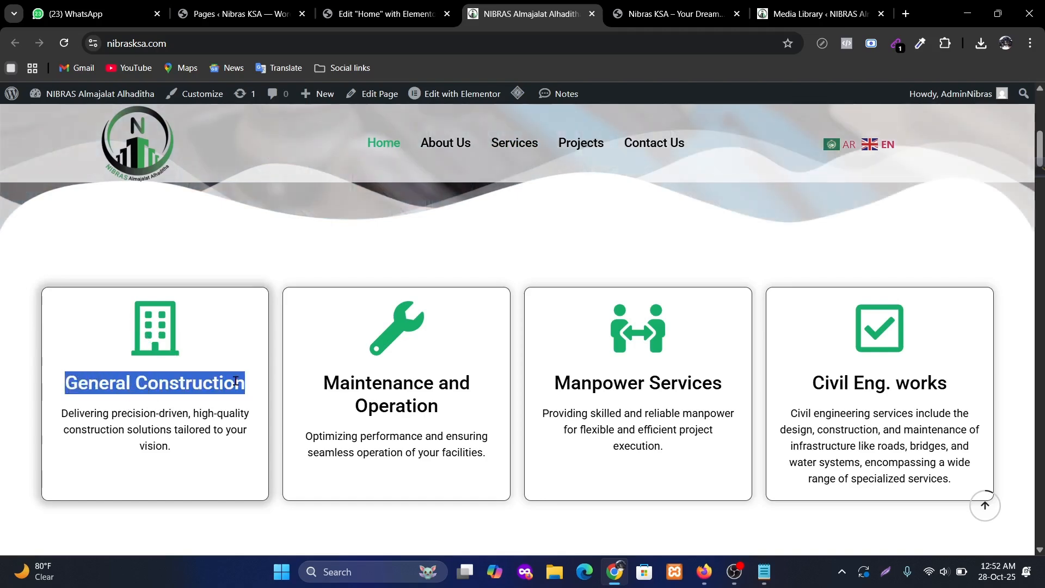
{"action": "left_click", "coordinate": [239, 14]}
{"action": "left_click", "coordinate": [381, 14]}
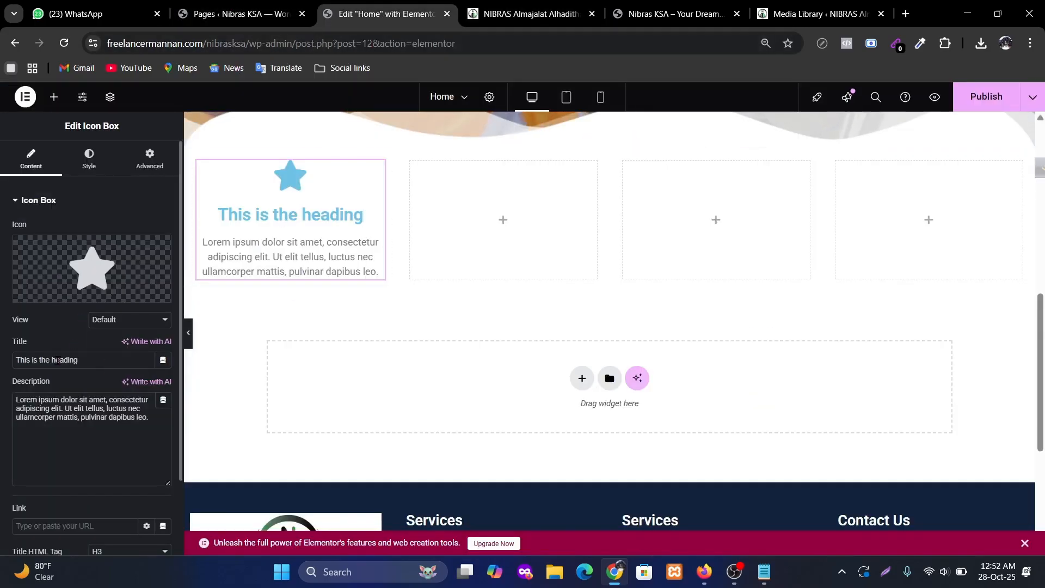
{"action": "type", "text": "General Construction"}
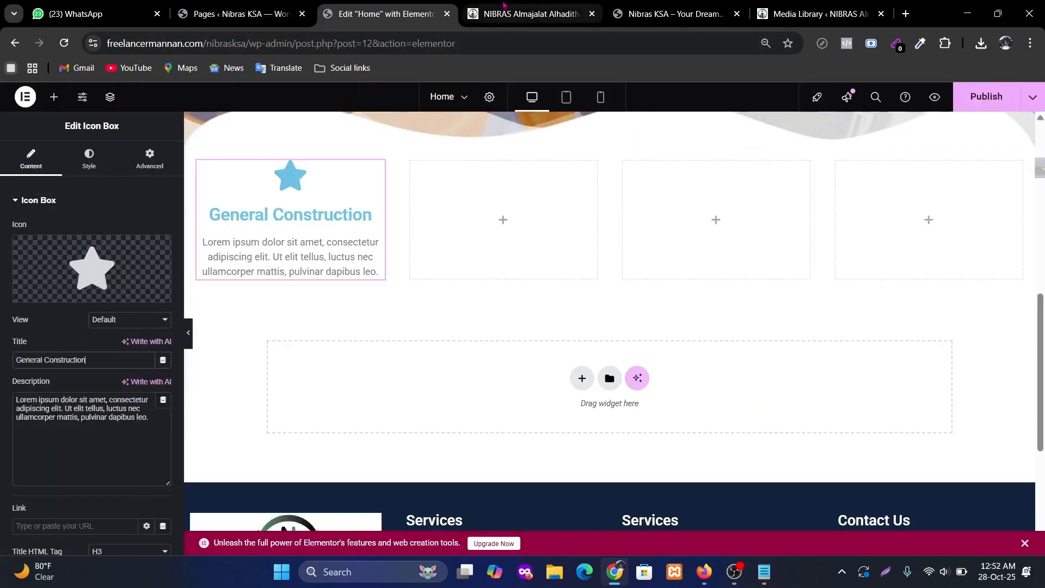
Copy the General Construction card's description from the reference page and use it to replace the icon box's placeholder description.
{"action": "key", "text": "ctrl+Tab"}
{"action": "left_click_drag", "start_coordinate": [196, 457], "coordinate": [54, 417]}
{"action": "key", "text": "ctrl+c"}
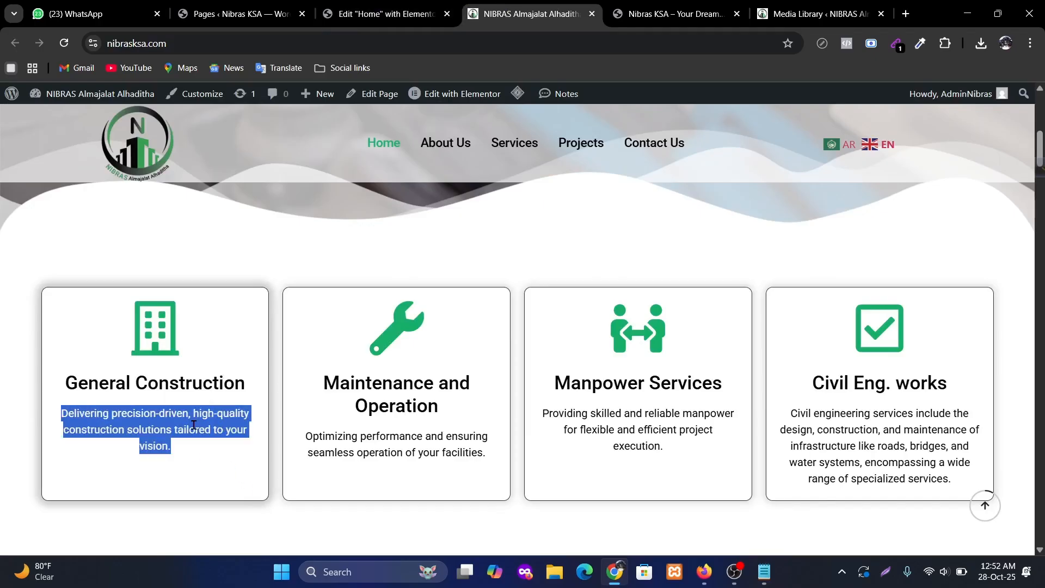
{"action": "key", "text": "ctrl+shift+Tab"}
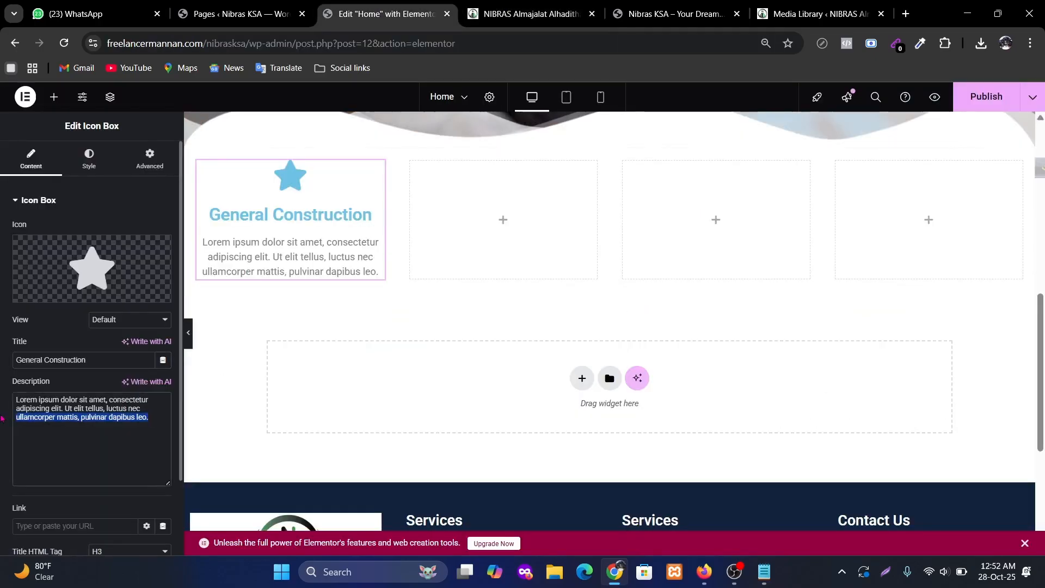
{"action": "key", "text": "ctrl+v"}
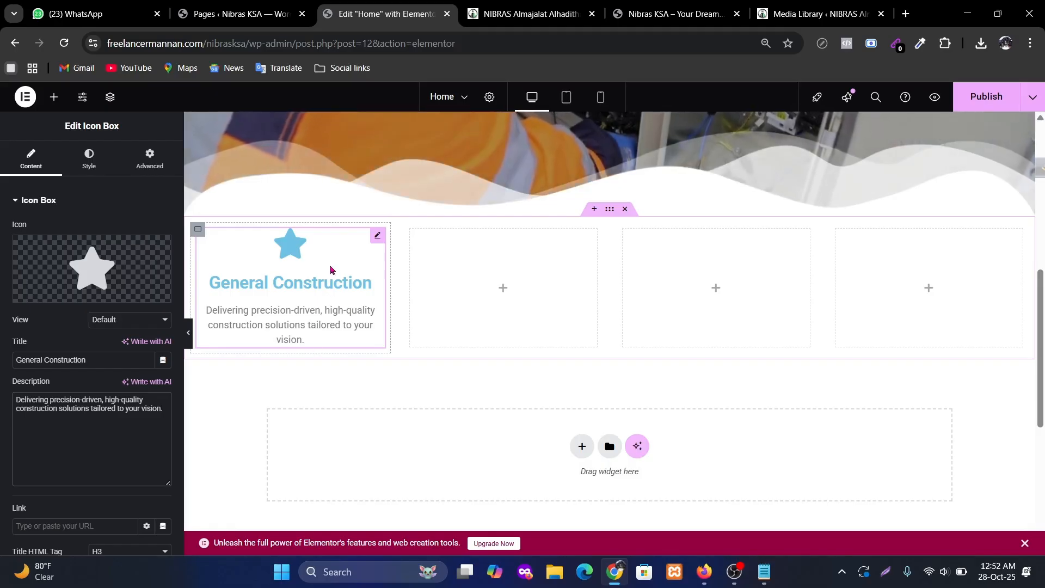
Replace the icon box's star with the outlined building icon from the icon library and compare it with the reference page's first card.
{"action": "left_click", "coordinate": [52, 293]}
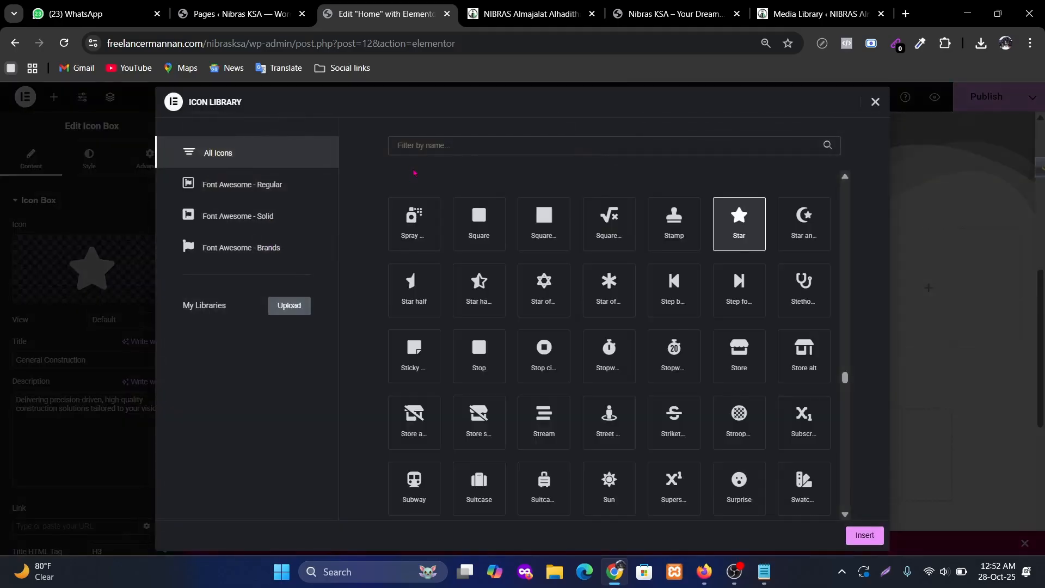
{"action": "type", "text": "bui"}
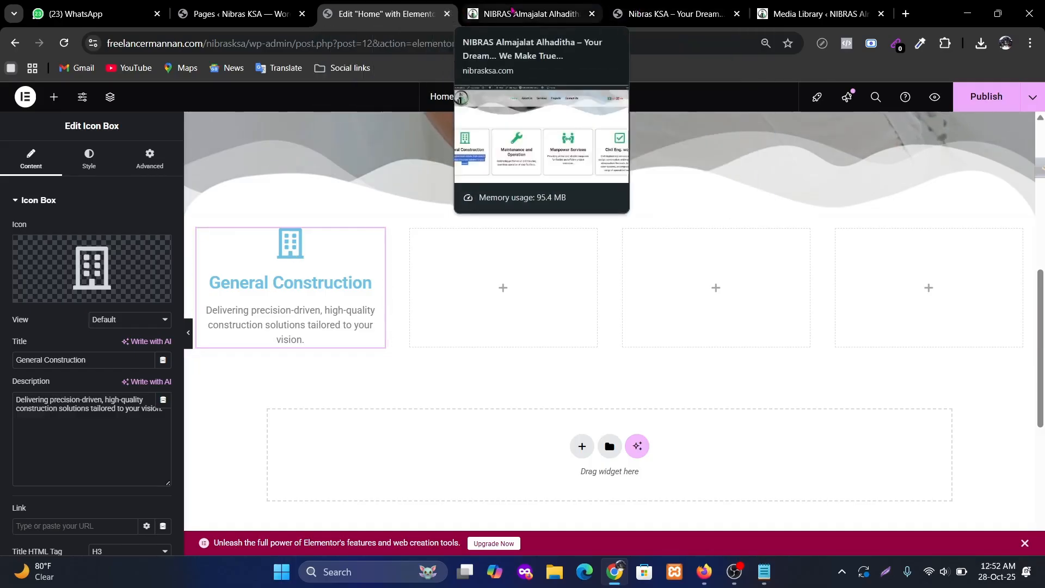
{"action": "left_click", "coordinate": [526, 14]}
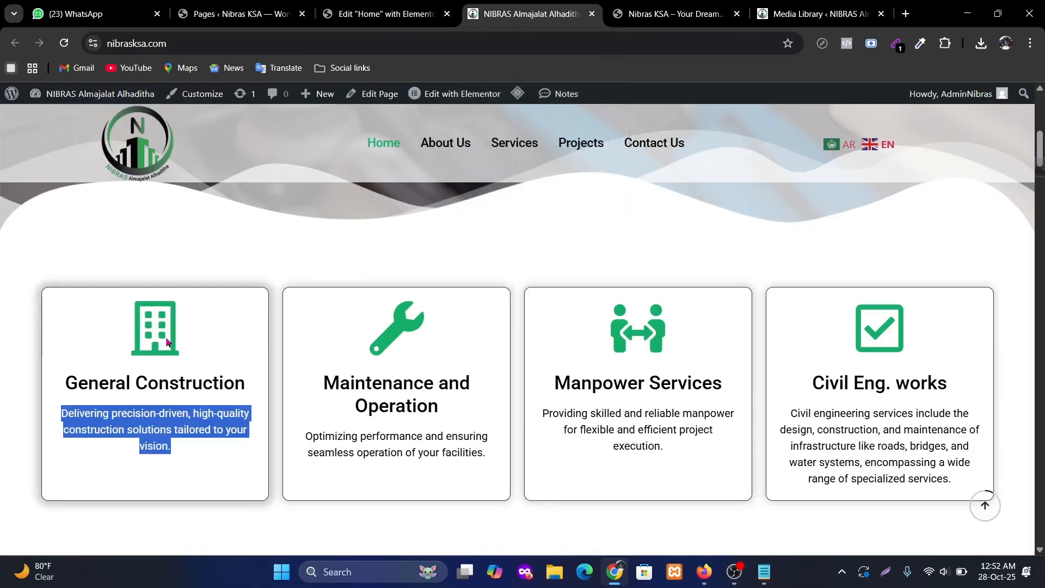
{"action": "left_click", "coordinate": [200, 429]}
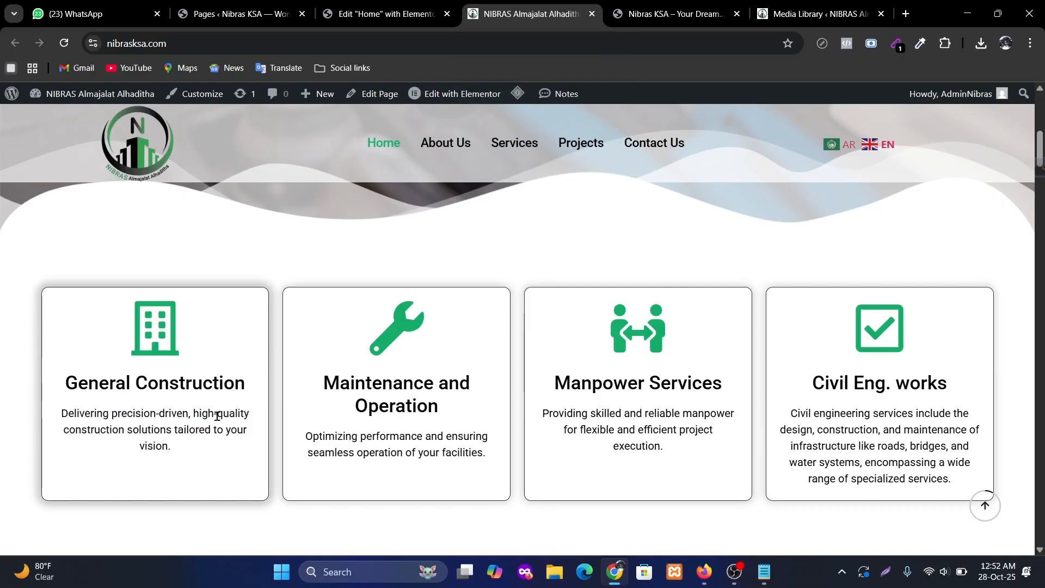
{"action": "left_click", "coordinate": [387, 13]}
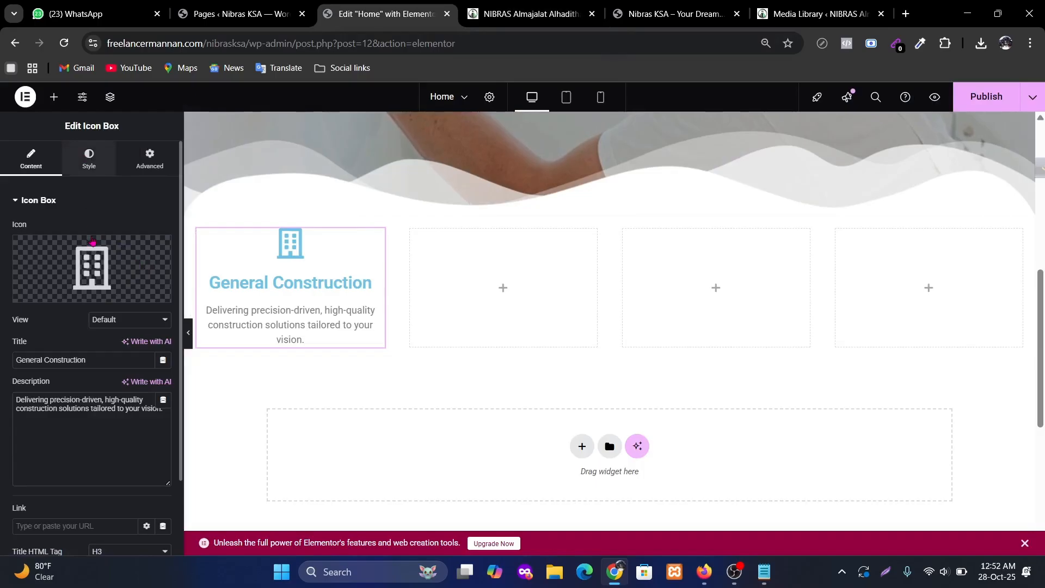
Set the building icon's primary color to the global Green and its size to 80 px.
{"action": "left_click", "coordinate": [89, 158]}
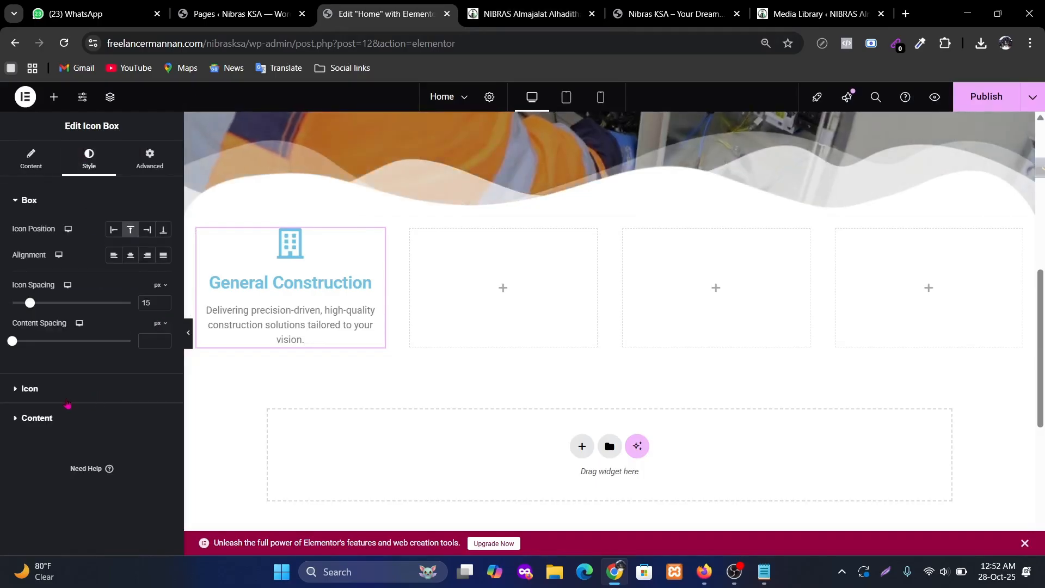
{"action": "left_click", "coordinate": [70, 389]}
{"action": "left_click", "coordinate": [147, 284]}
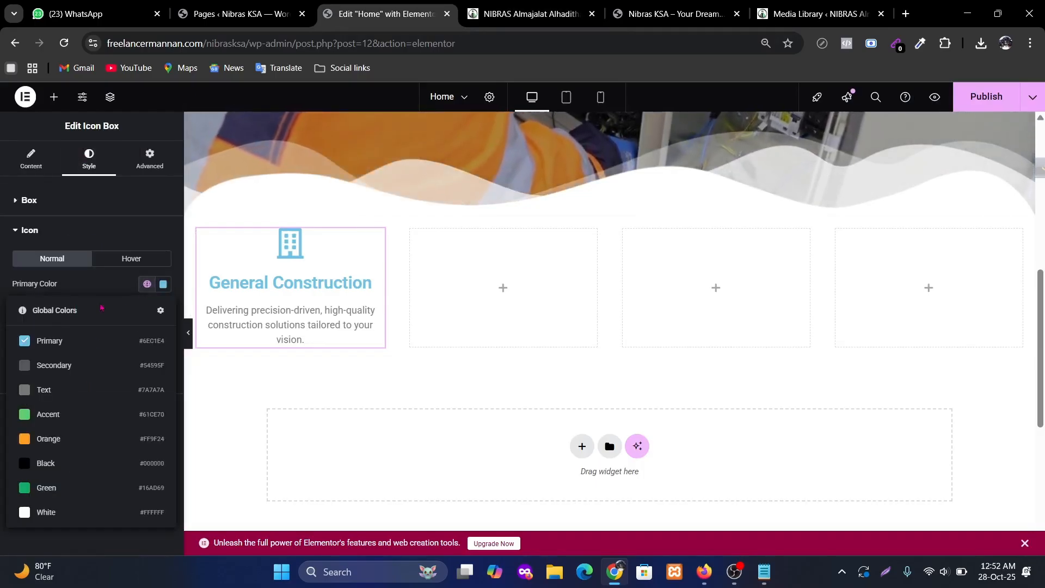
{"action": "left_click", "coordinate": [58, 491]}
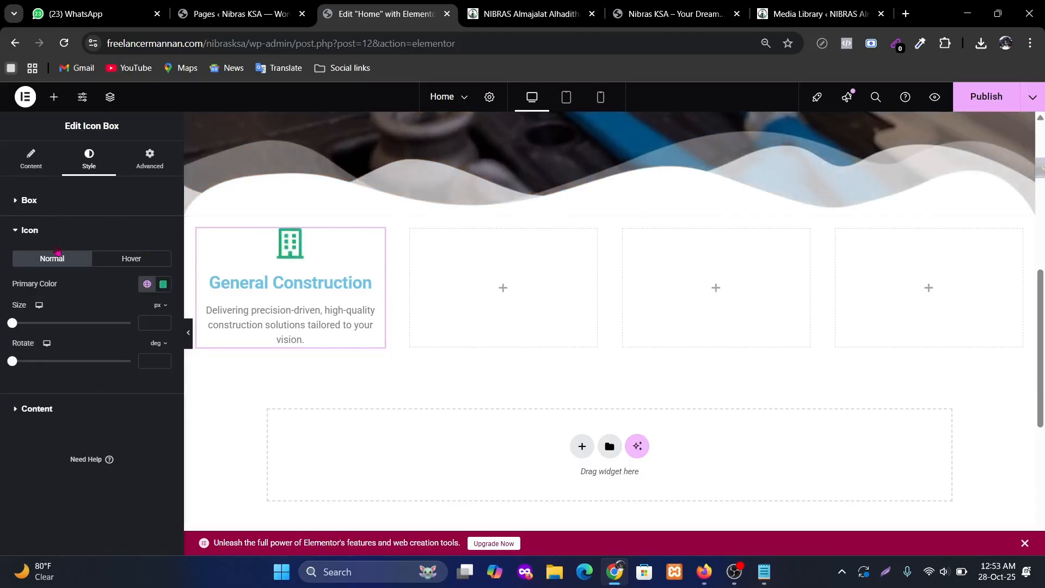
{"action": "mouse_move", "coordinate": [32, 326]}
{"action": "left_mouse_down"}
{"action": "mouse_move", "coordinate": [51, 323]}
{"action": "mouse_move", "coordinate": [42, 323]}
{"action": "left_mouse_up"}
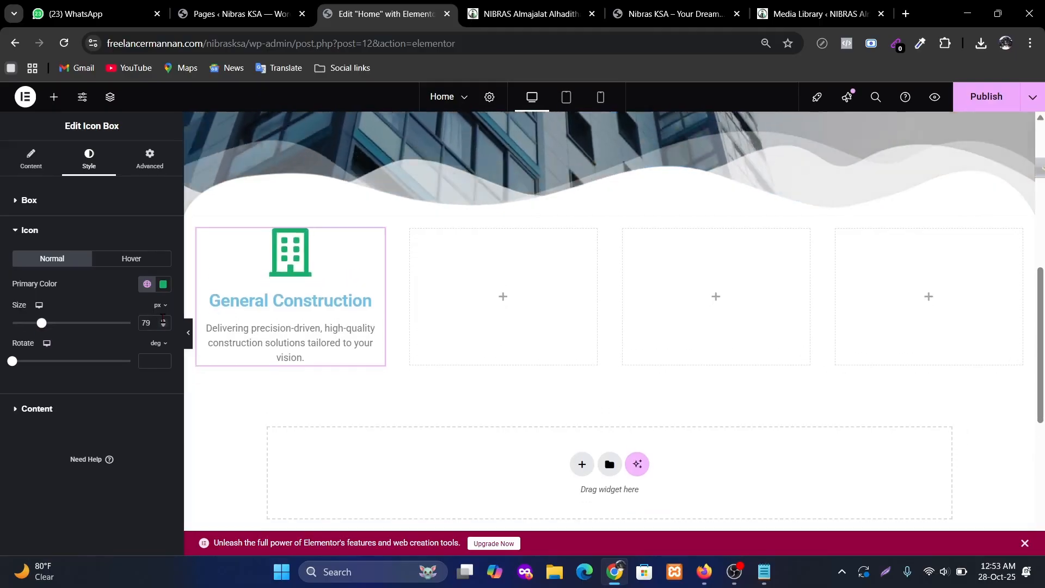
{"action": "left_click", "coordinate": [163, 321]}
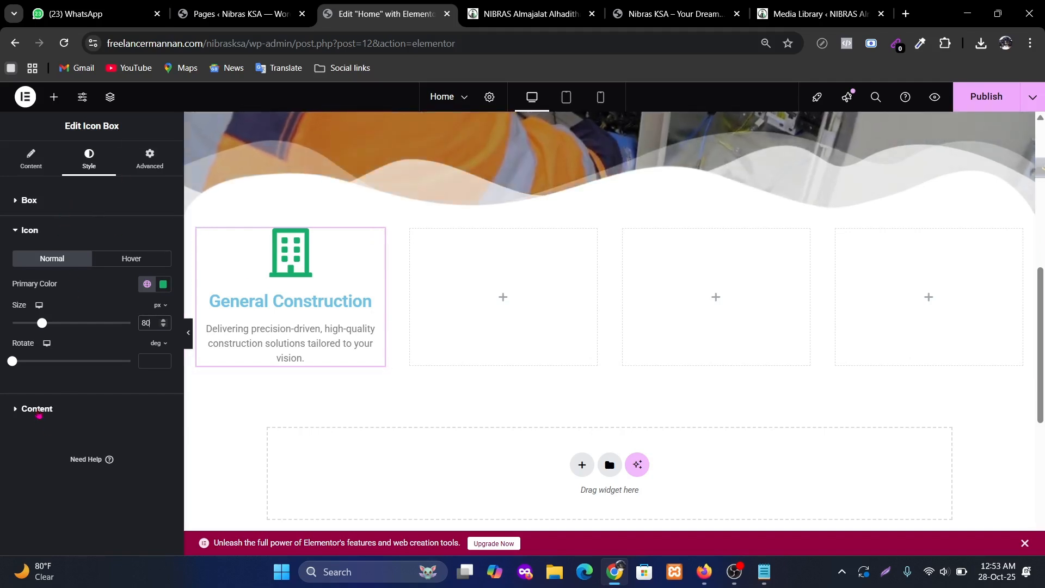
Set the icon box title's color to the global Black for both the normal and hover states.
{"action": "left_click", "coordinate": [38, 409]}
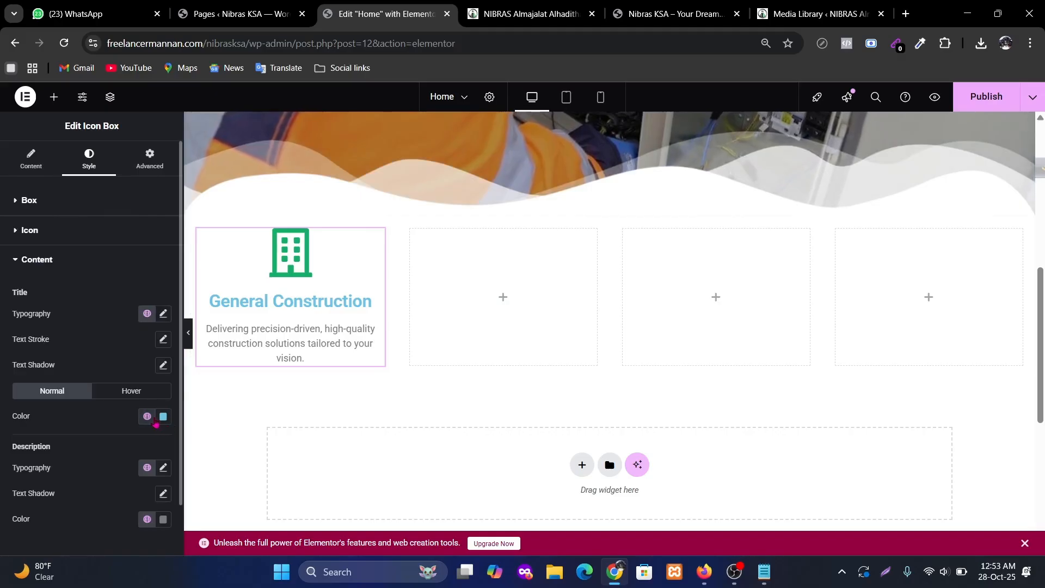
{"action": "left_click", "coordinate": [147, 416]}
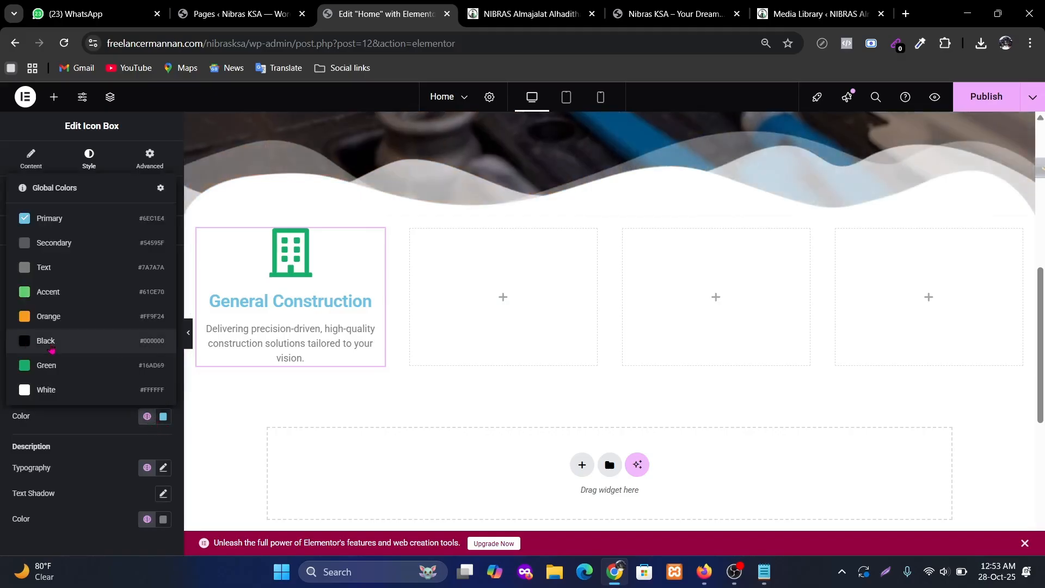
{"action": "left_click", "coordinate": [42, 343]}
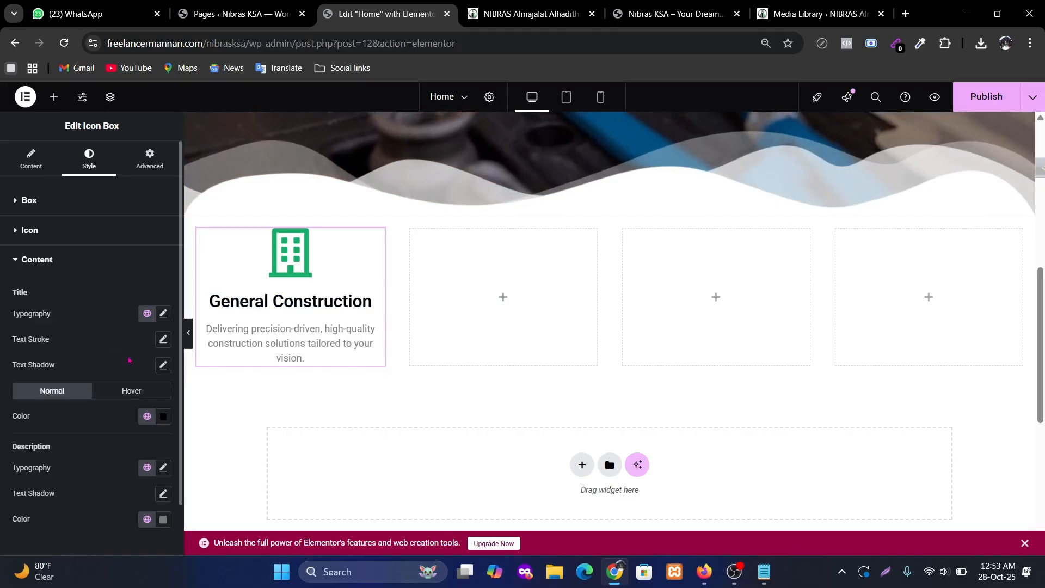
{"action": "scroll", "coordinate": [129, 360], "scroll_direction": "down", "scroll_amount": 1}
{"action": "left_click", "coordinate": [127, 335]}
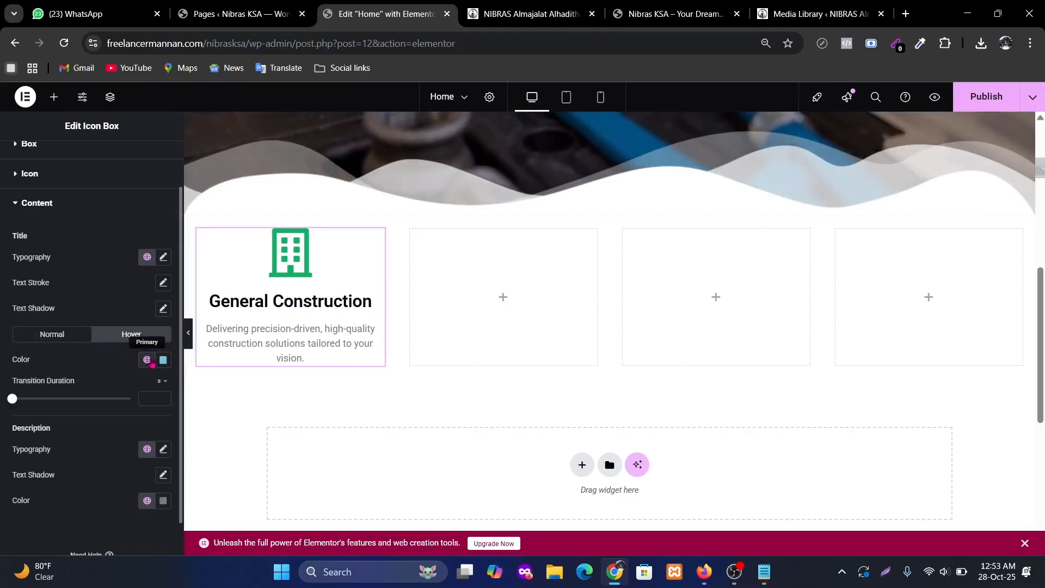
{"action": "left_click", "coordinate": [152, 364]}
{"action": "left_click", "coordinate": [64, 283]}
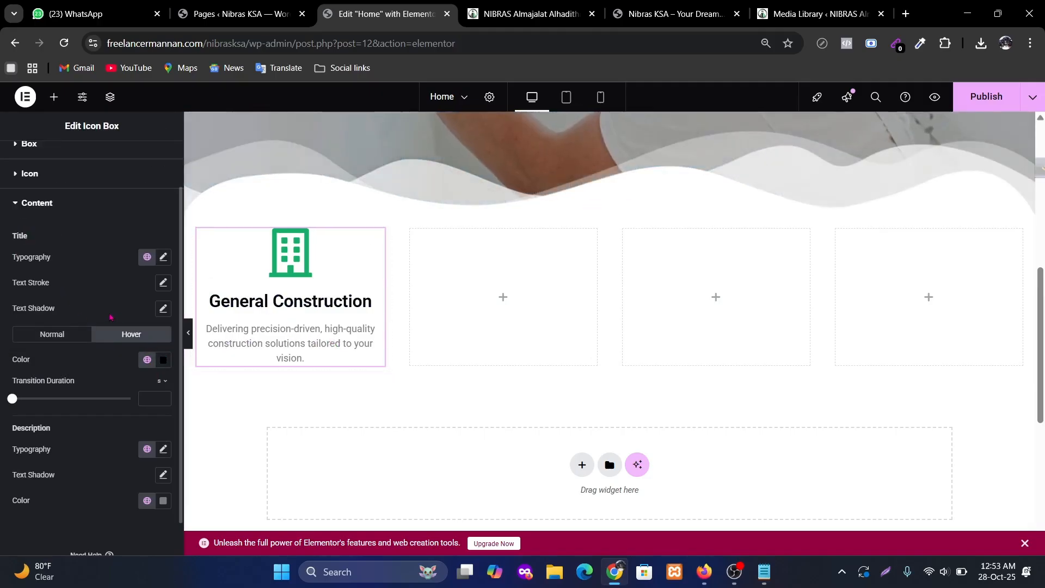
Set the font size of the "General Construction" title to 26 px.
{"action": "left_click", "coordinate": [163, 257]}
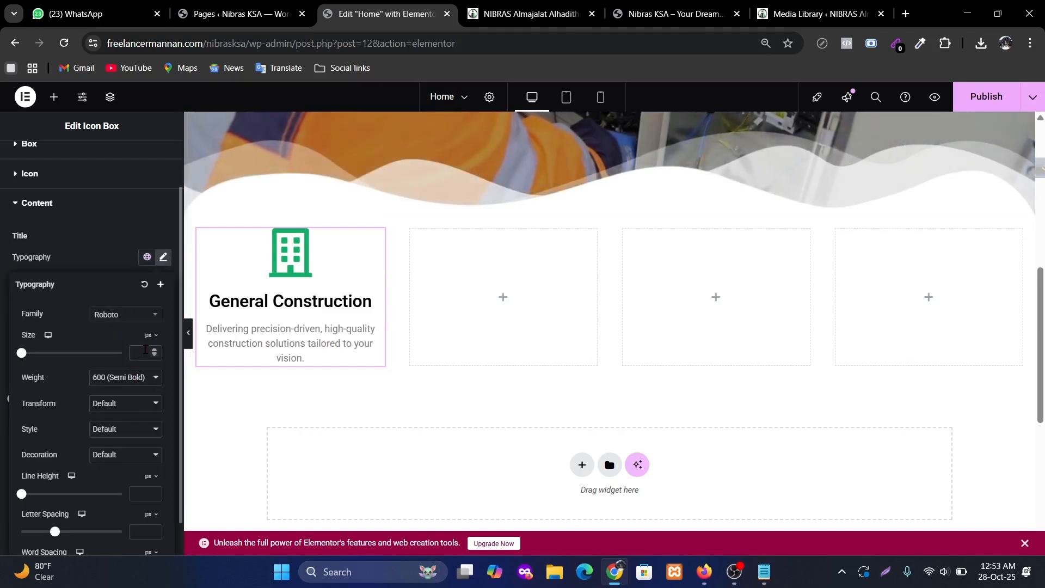
{"action": "left_click", "coordinate": [141, 353]}
{"action": "type", "text": "16"}
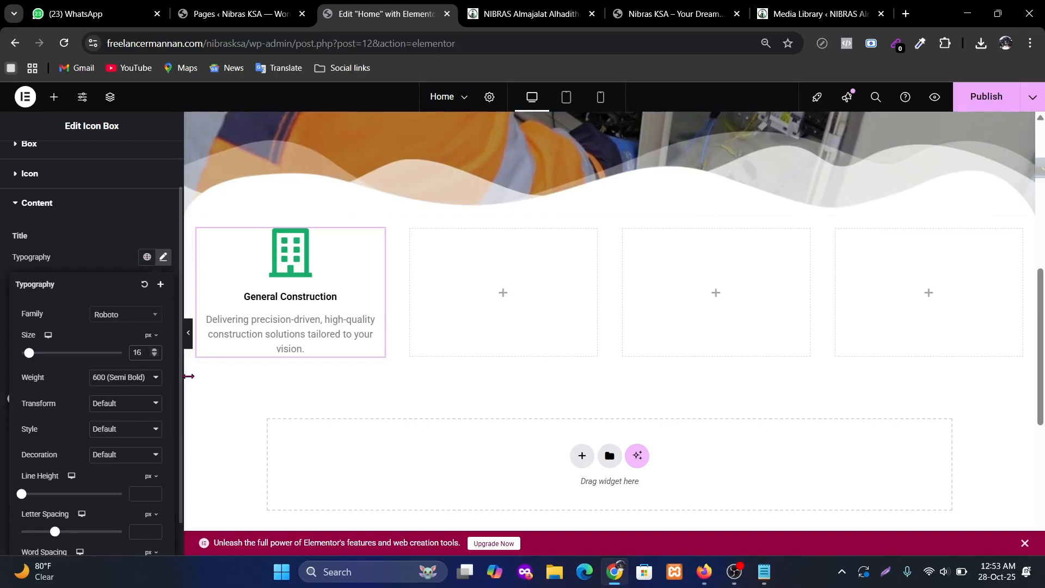
{"action": "key", "text": "BackSpace"}
{"action": "key", "text": "BackSpace"}
{"action": "type", "text": "24"}
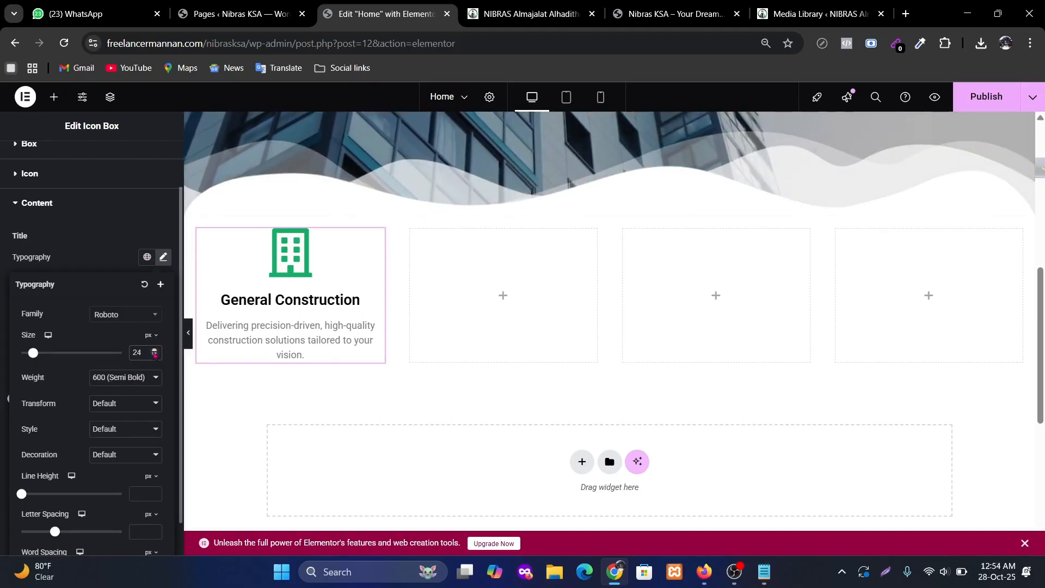
{"action": "key", "text": "BackSpace"}
{"action": "type", "text": "8"}
{"action": "left_click", "coordinate": [154, 351]}
{"action": "left_click", "coordinate": [155, 351]}
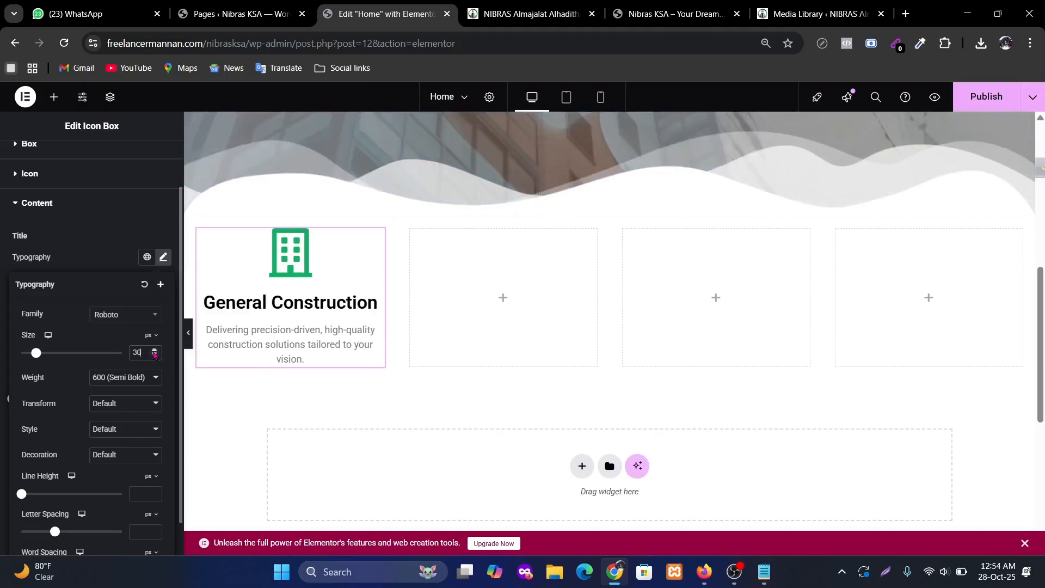
{"action": "left_click", "coordinate": [156, 357]}
{"action": "left_click", "coordinate": [155, 357]}
{"action": "left_click", "coordinate": [156, 357]}
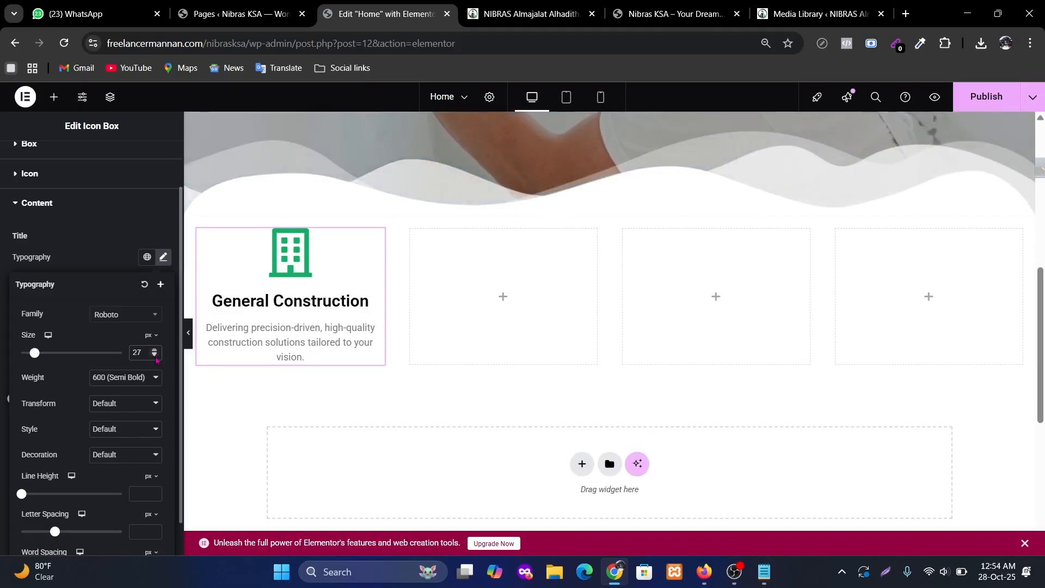
{"action": "left_click", "coordinate": [155, 358]}
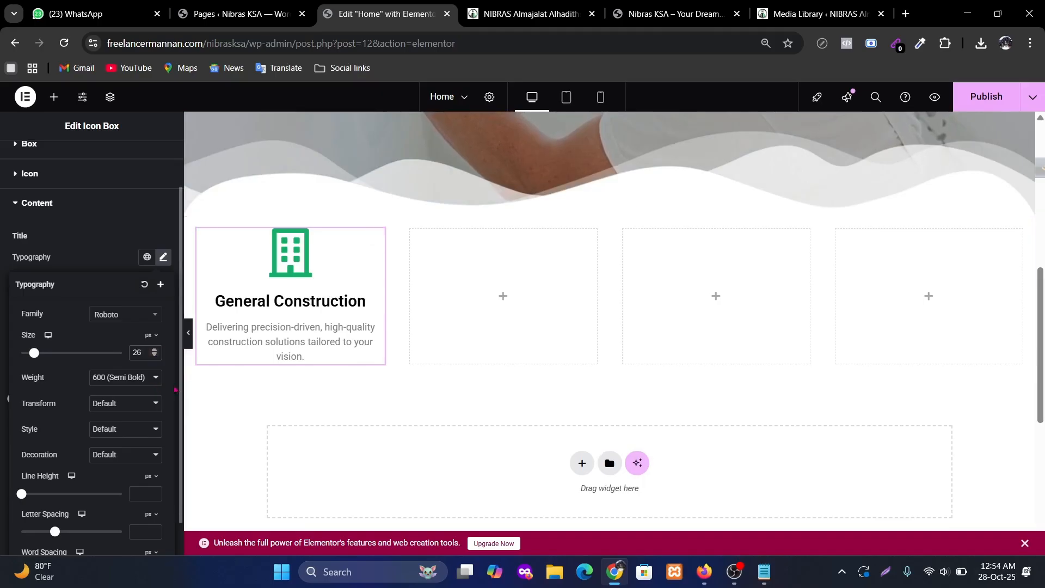
{"action": "scroll", "coordinate": [108, 478], "scroll_direction": "down", "scroll_amount": 1}
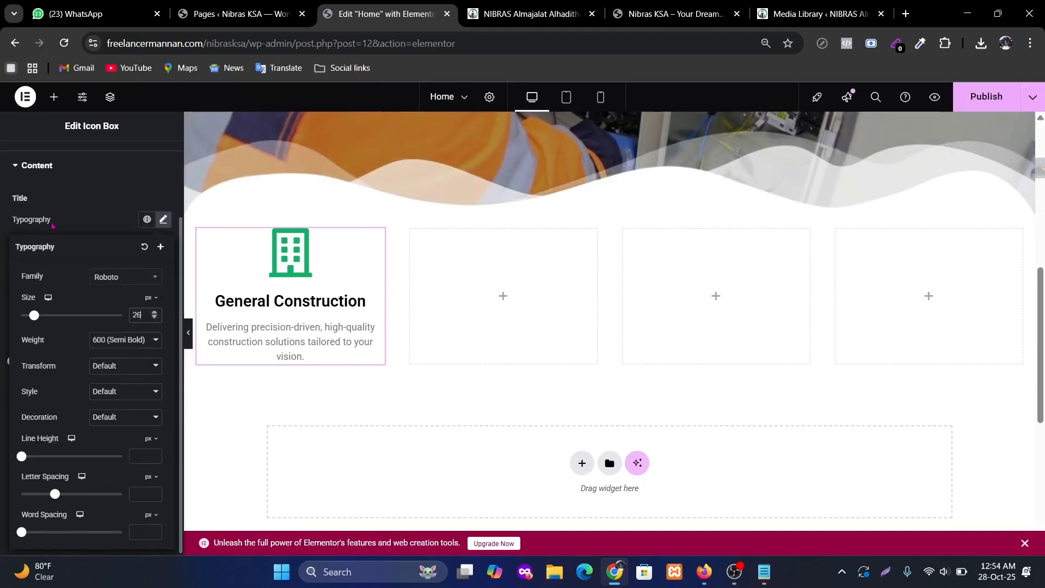
{"action": "left_click", "coordinate": [61, 209]}
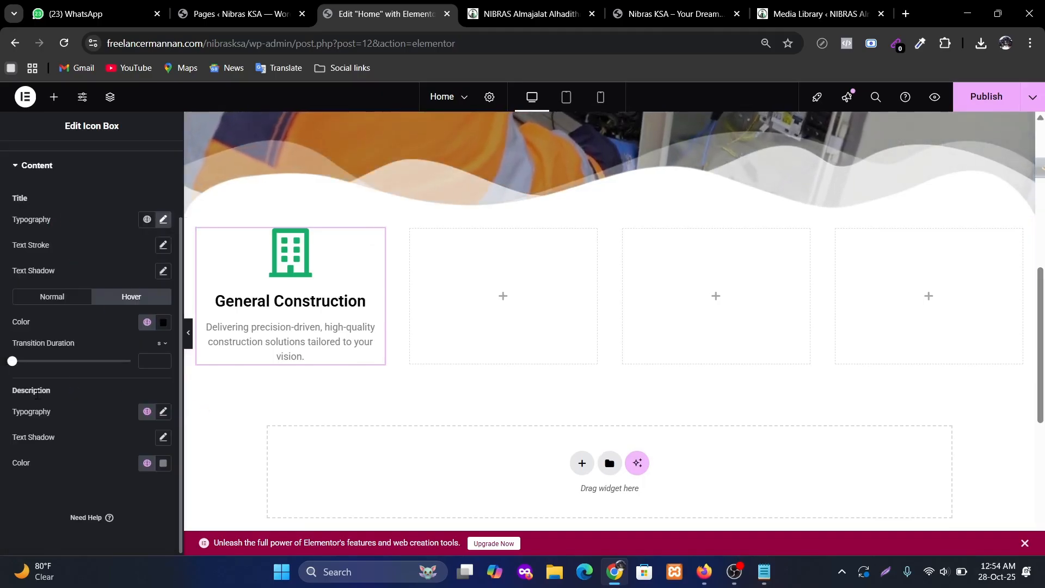
Set the icon box description's font size to 18 px and its color to the global Black.
{"action": "left_click", "coordinate": [163, 411]}
{"action": "scroll", "coordinate": [114, 453], "scroll_direction": "down", "scroll_amount": 2}
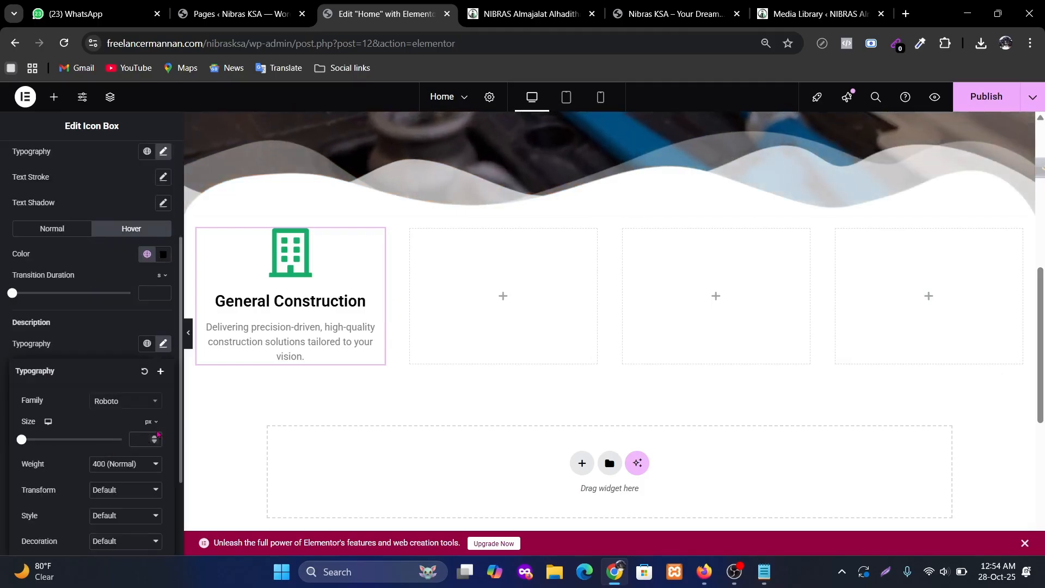
{"action": "type", "text": "18"}
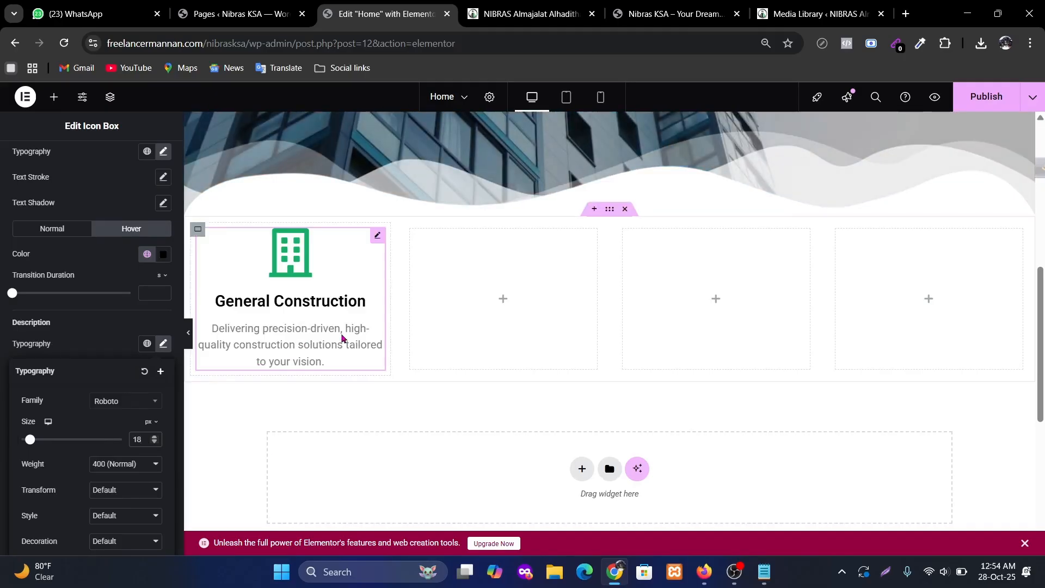
{"action": "left_click", "coordinate": [112, 313]}
{"action": "left_click", "coordinate": [144, 398]}
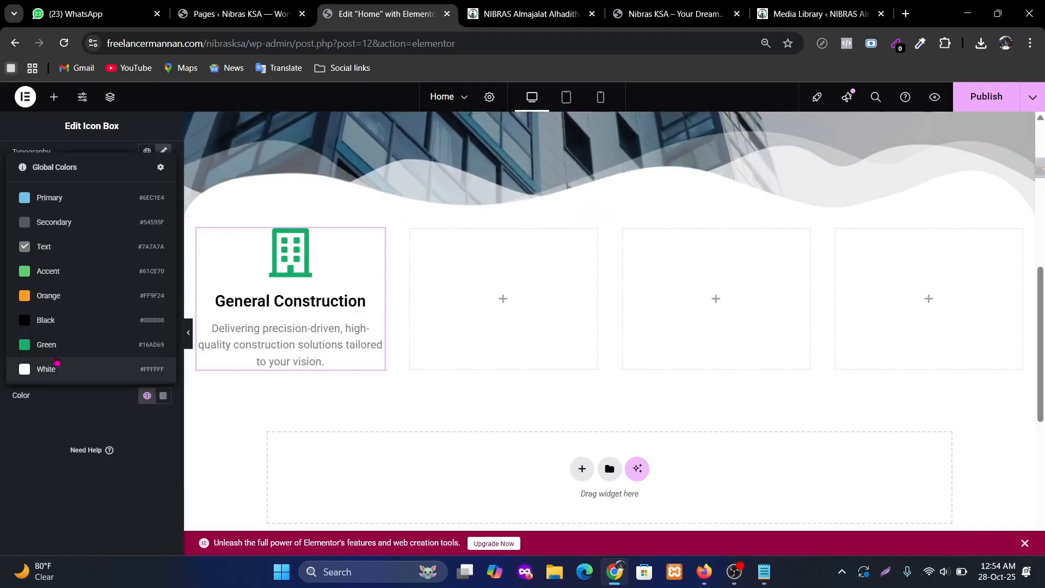
{"action": "left_click", "coordinate": [61, 320]}
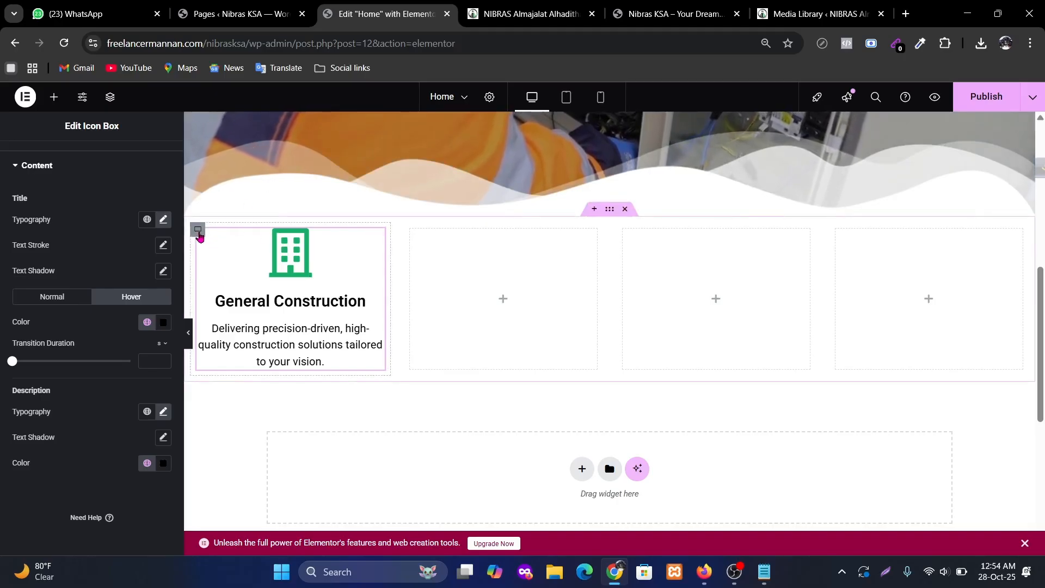
Set the padding of the first card's container to 30 px on all four sides.
{"action": "left_click", "coordinate": [198, 231]}
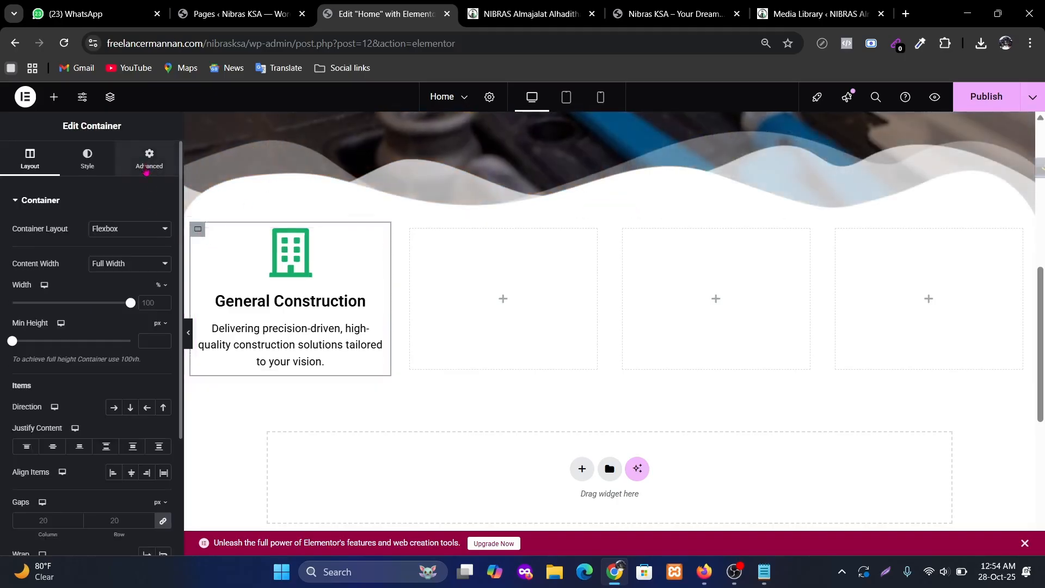
{"action": "left_click", "coordinate": [146, 169]}
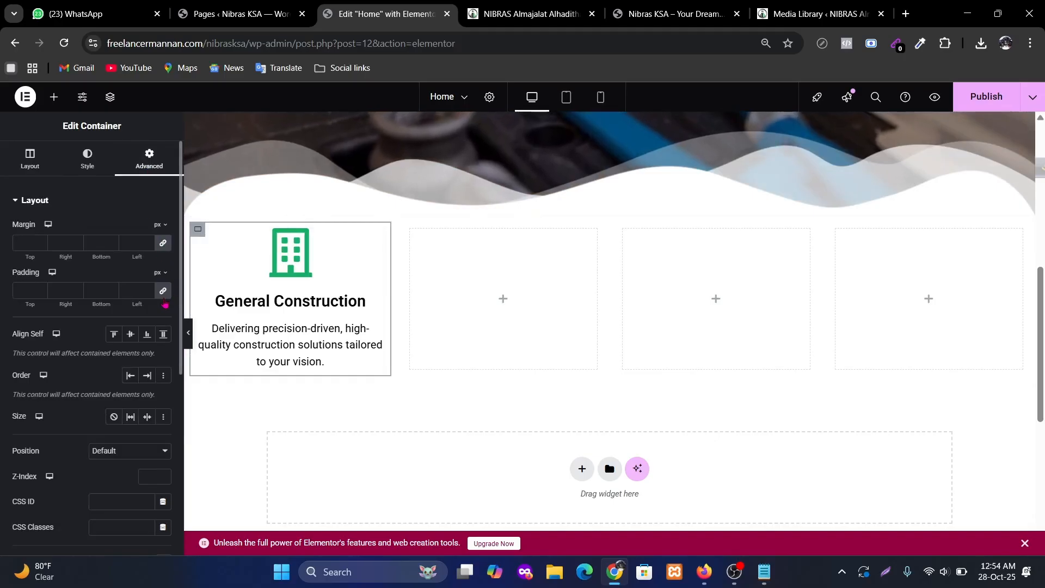
{"action": "left_click", "coordinate": [163, 294]}
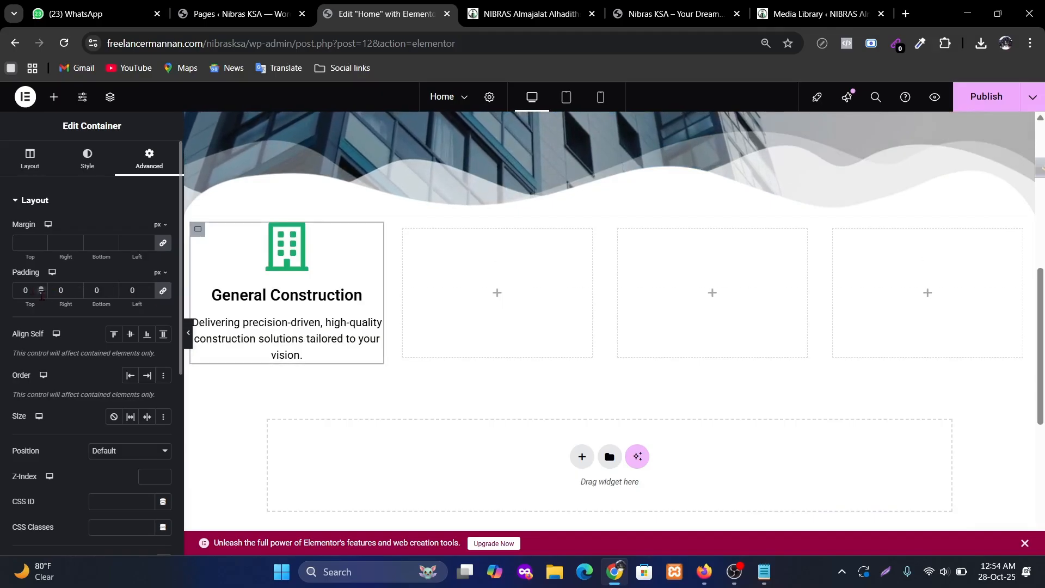
{"action": "left_click", "coordinate": [41, 289]}
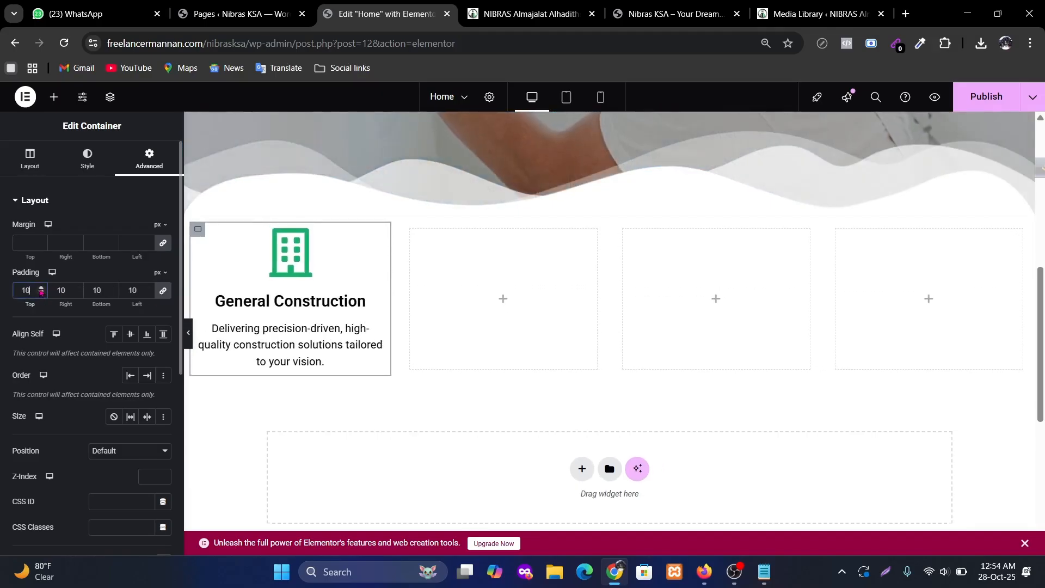
{"action": "left_click_drag", "start_coordinate": [41, 290], "coordinate": [41, 290]}
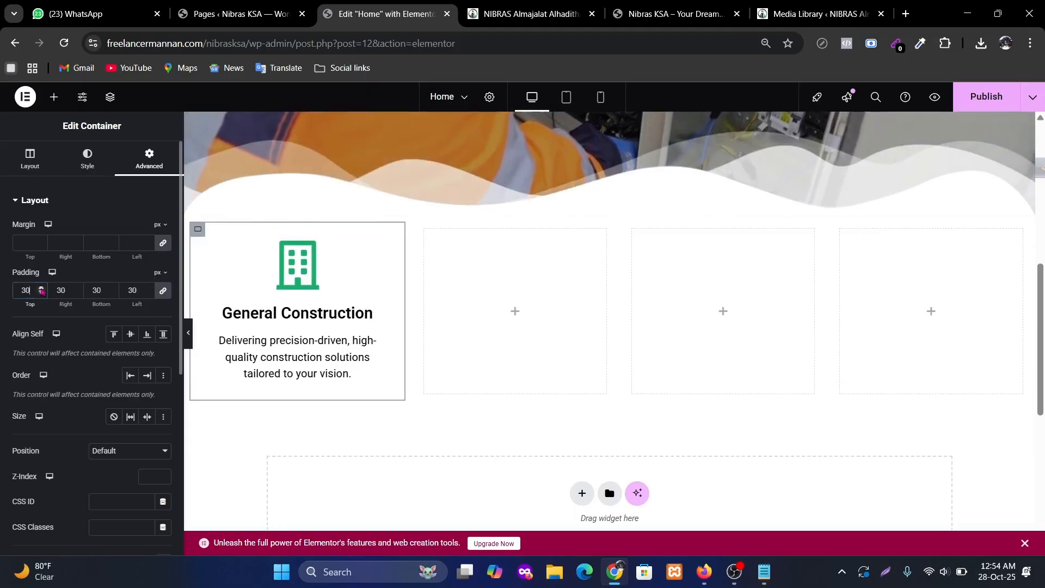
Add a normal-state box shadow to the first card's container with the color rgba(0, 0, 0, 0.19) and a blur of 10.
{"action": "scroll", "coordinate": [108, 295], "scroll_direction": "down", "scroll_amount": 5}
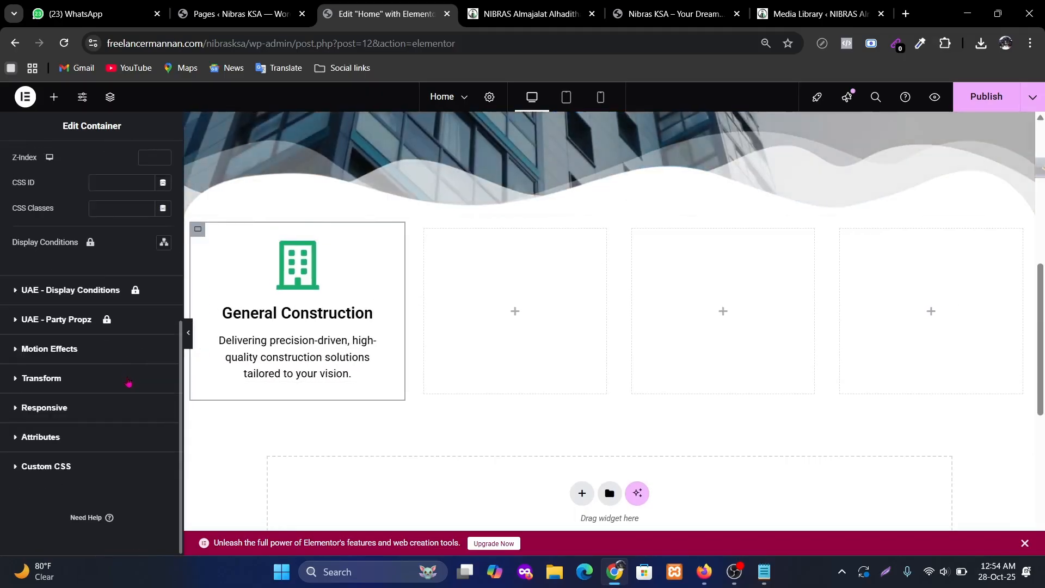
{"action": "scroll", "coordinate": [125, 371], "scroll_direction": "up", "scroll_amount": 3}
{"action": "scroll", "coordinate": [122, 305], "scroll_direction": "up", "scroll_amount": 4}
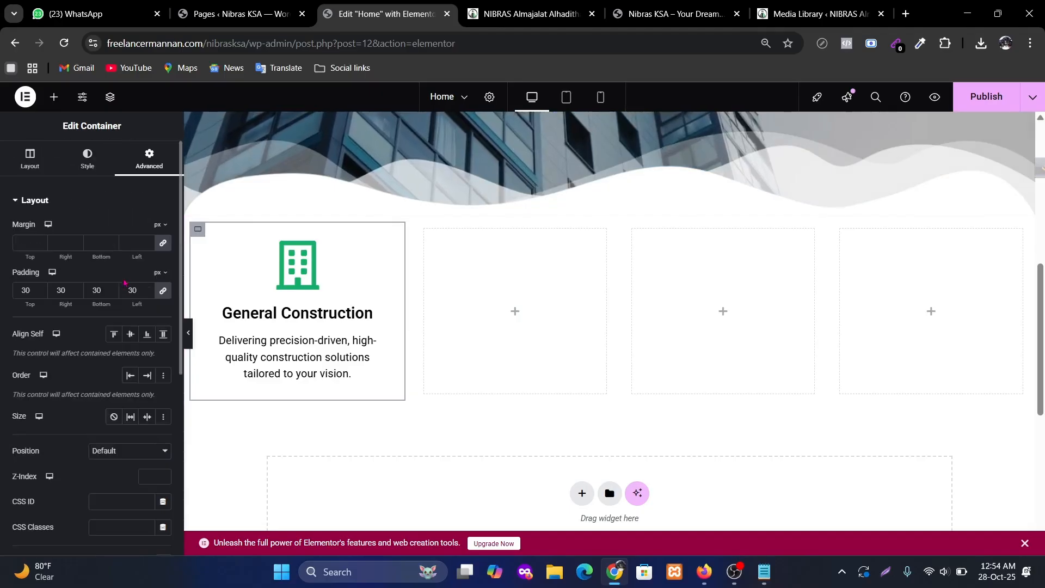
{"action": "left_click", "coordinate": [80, 164]}
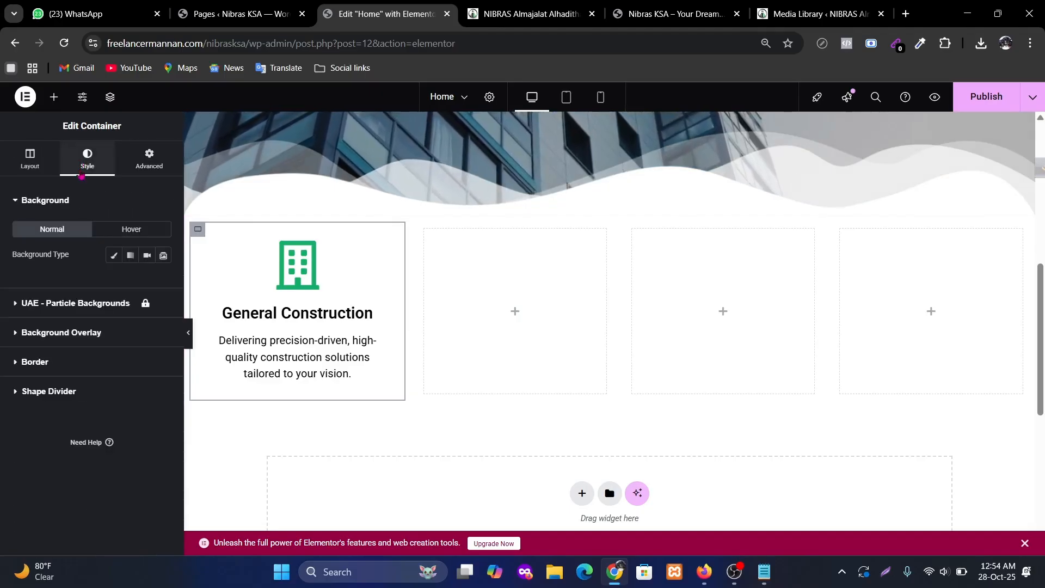
{"action": "left_click", "coordinate": [116, 362]}
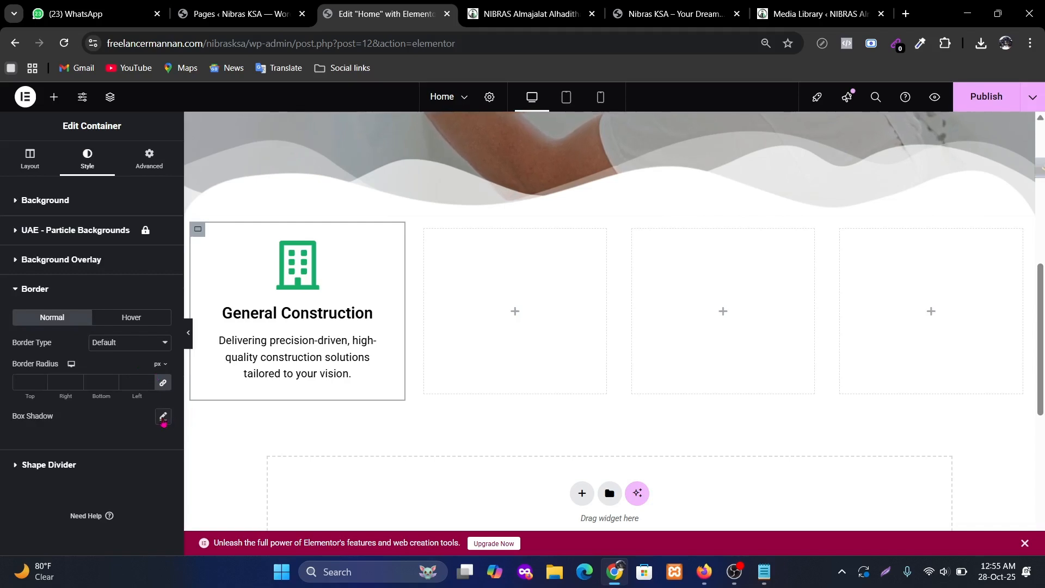
{"action": "left_click", "coordinate": [162, 416]}
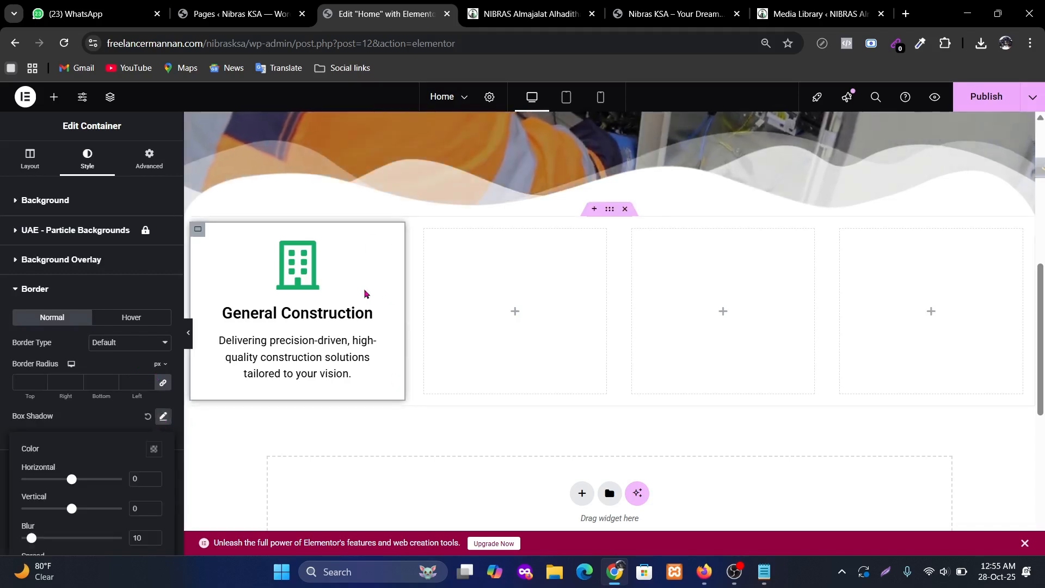
{"action": "left_click", "coordinate": [154, 449]}
{"action": "left_click_drag", "start_coordinate": [154, 403], "coordinate": [111, 406]}
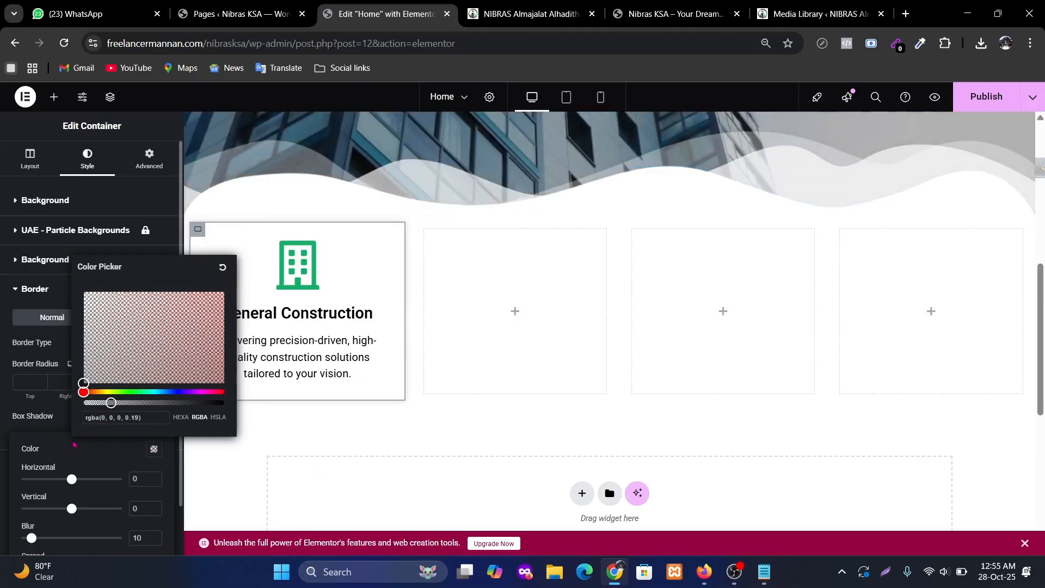
{"action": "left_click", "coordinate": [145, 437]}
Add a hover-state box shadow to the first card with color rgba(0, 0, 0, 0.19), blur 10 and spread 15.
{"action": "left_click", "coordinate": [132, 320]}
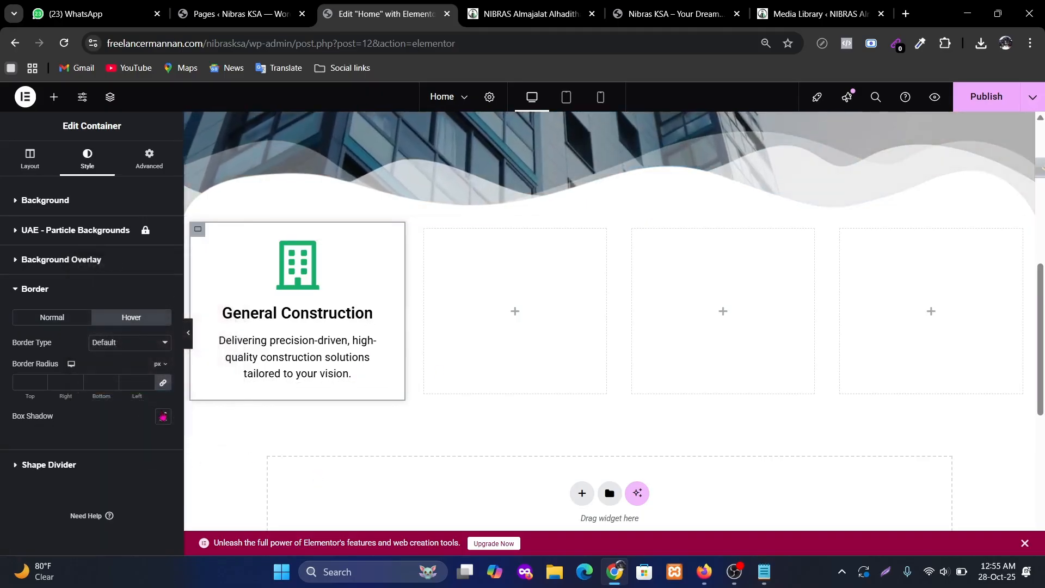
{"action": "left_click", "coordinate": [162, 417]}
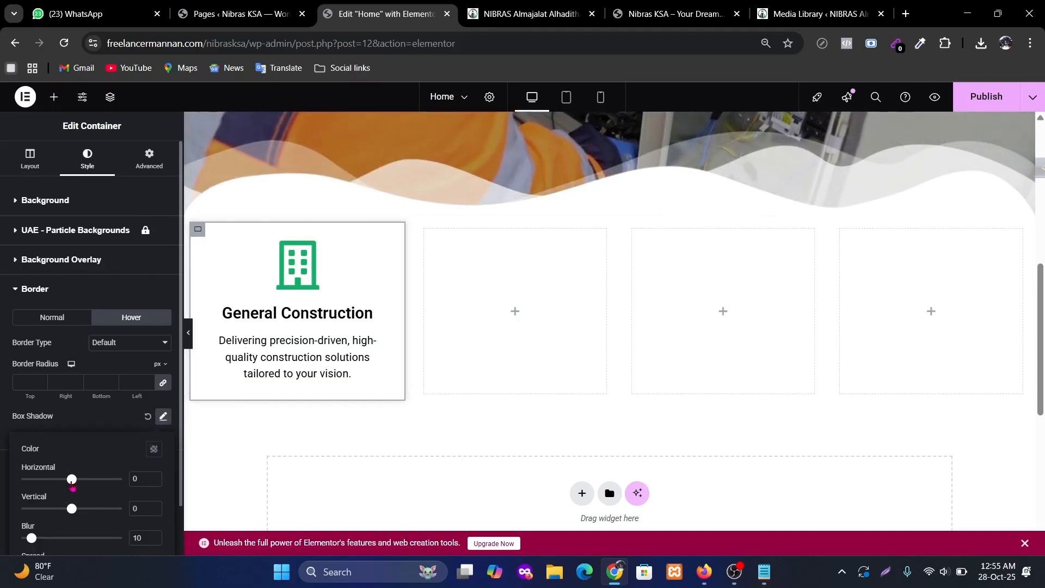
{"action": "scroll", "coordinate": [87, 491], "scroll_direction": "down", "scroll_amount": 1}
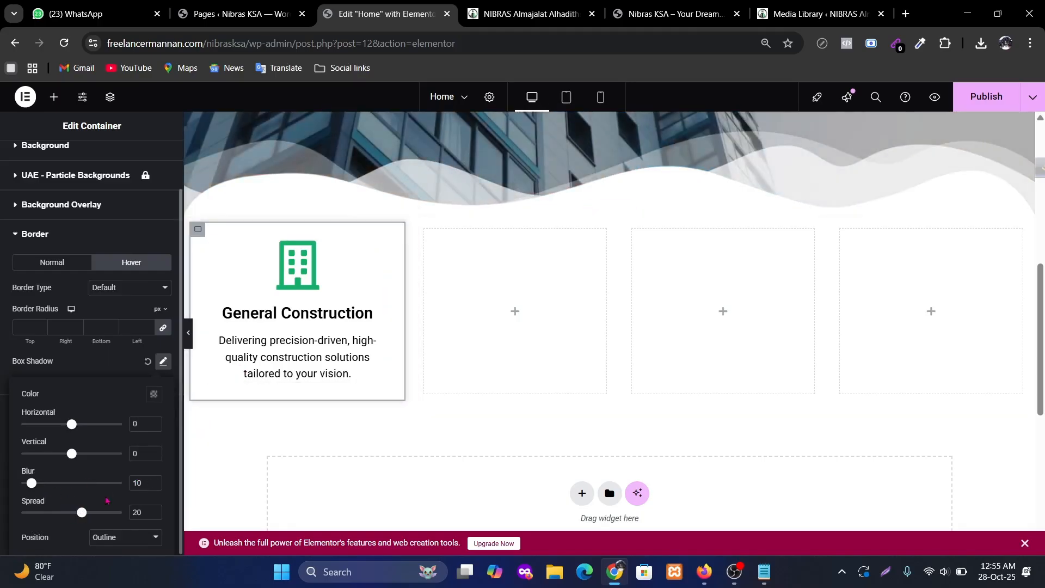
{"action": "left_click", "coordinate": [154, 396]}
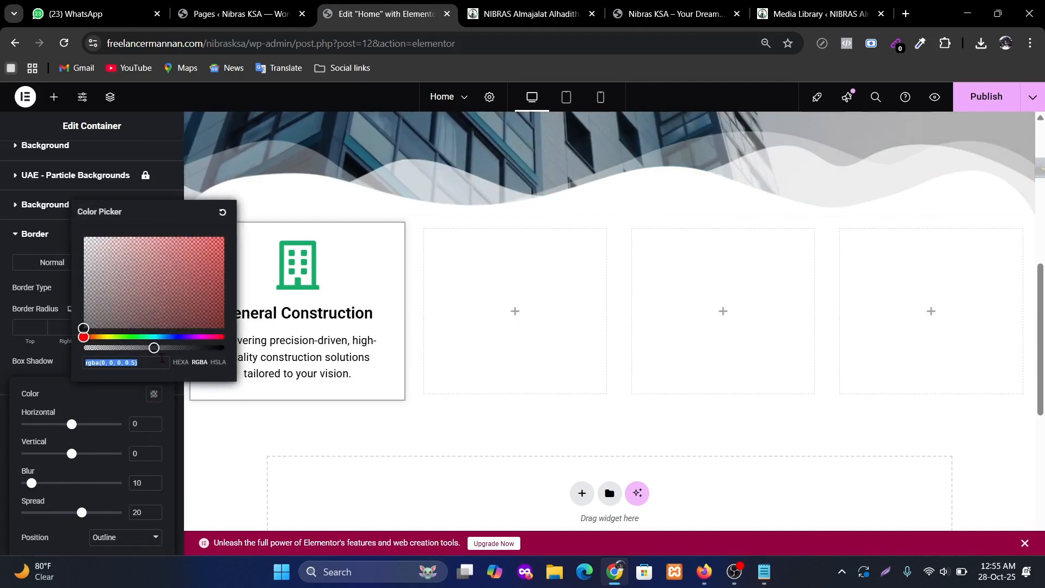
{"action": "left_click_drag", "start_coordinate": [153, 349], "coordinate": [110, 348]}
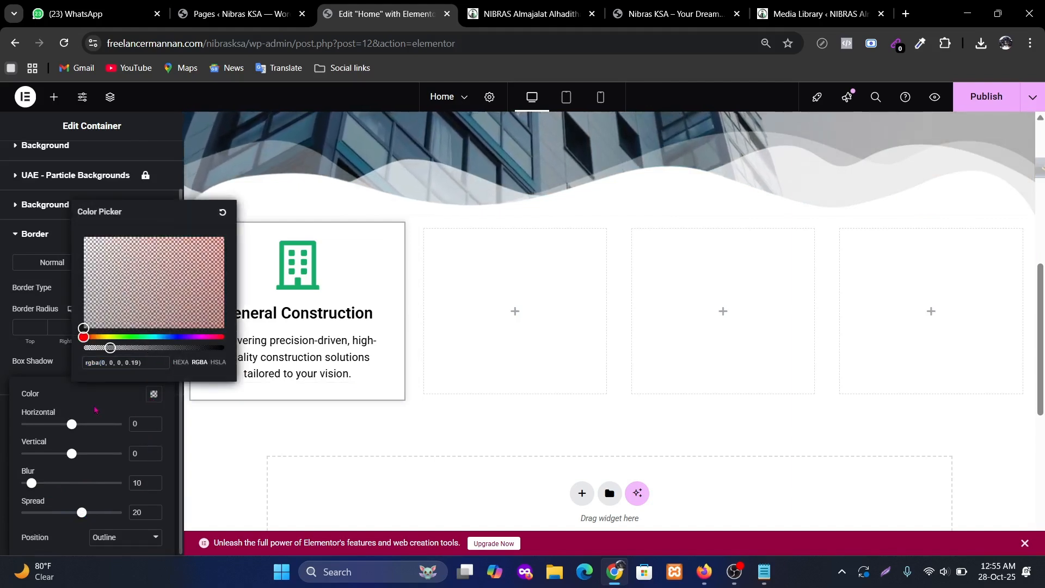
{"action": "left_click", "coordinate": [132, 448]}
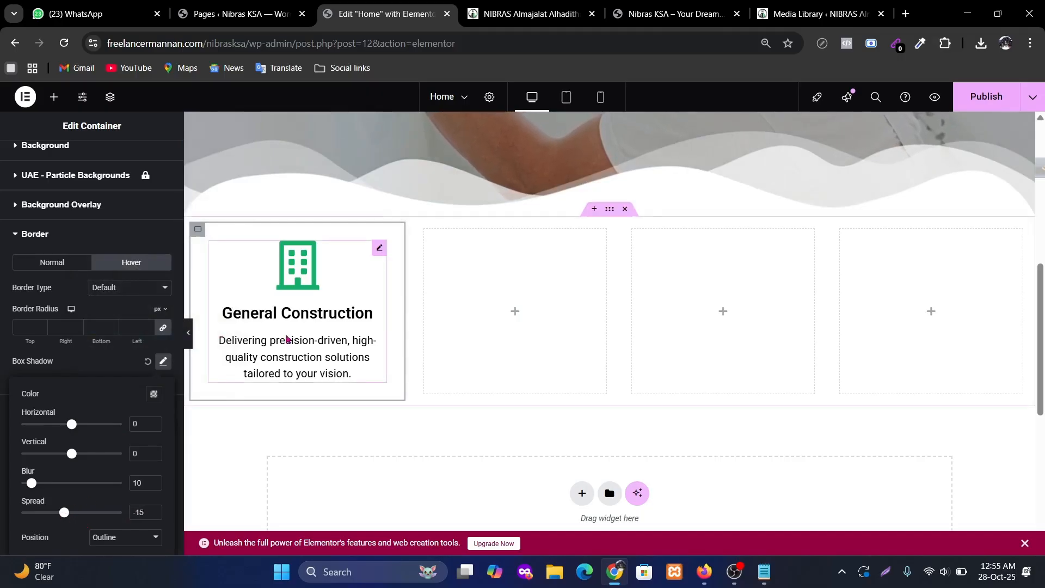
{"action": "left_click_drag", "start_coordinate": [64, 512], "coordinate": [79, 512]}
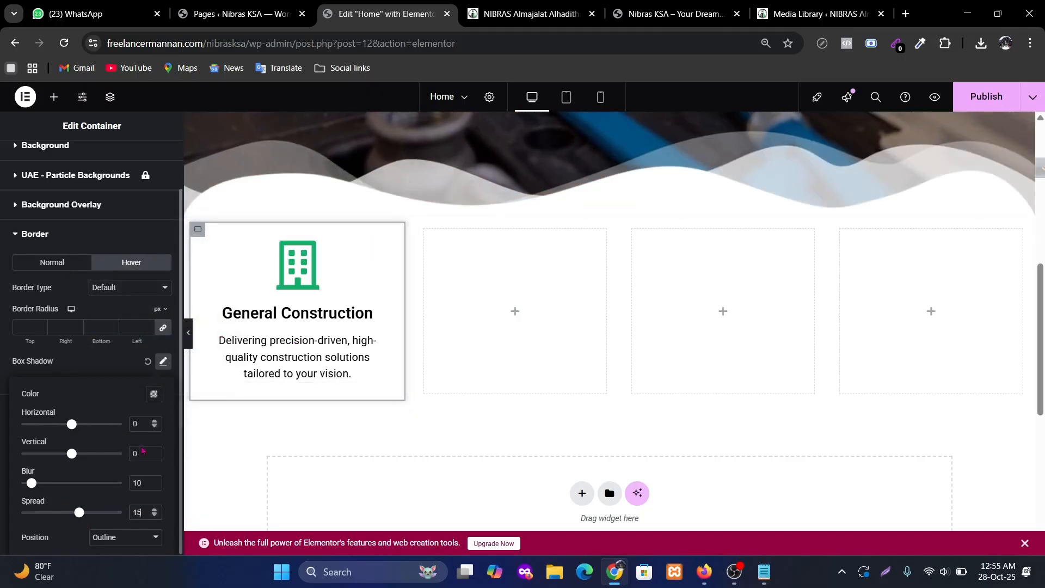
{"action": "left_click", "coordinate": [154, 394]}
{"action": "left_click", "coordinate": [76, 390]}
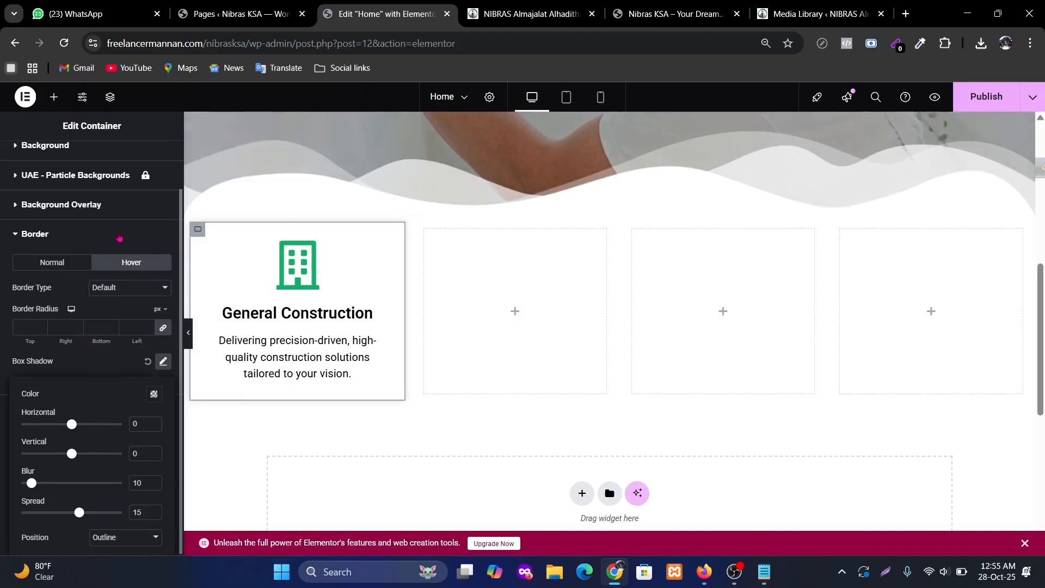
Set the first card's normal-state border radius to 9 px on all four corners.
{"action": "left_click", "coordinate": [119, 235]}
{"action": "left_click", "coordinate": [120, 231]}
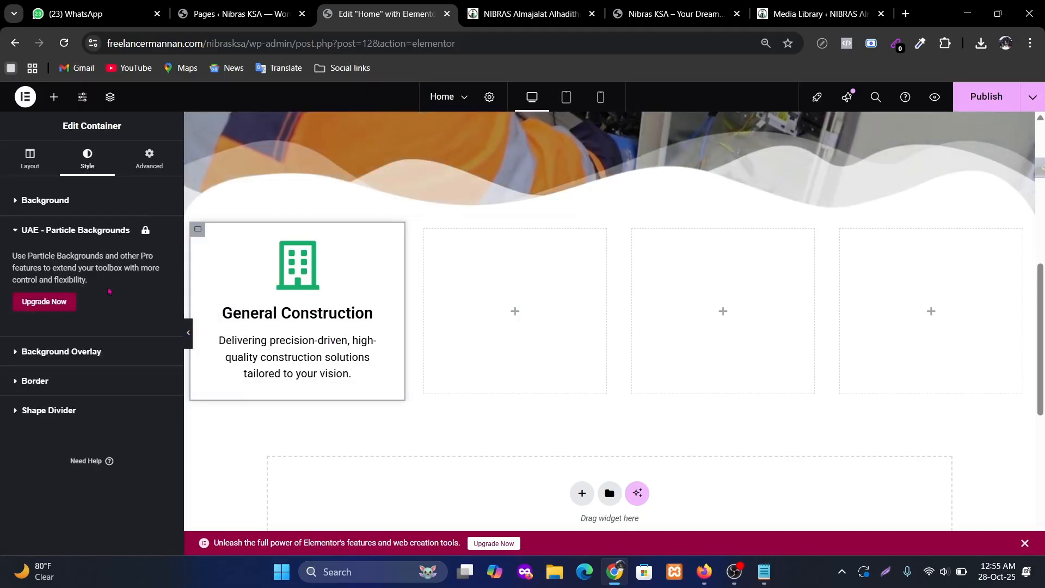
{"action": "left_click", "coordinate": [115, 386]}
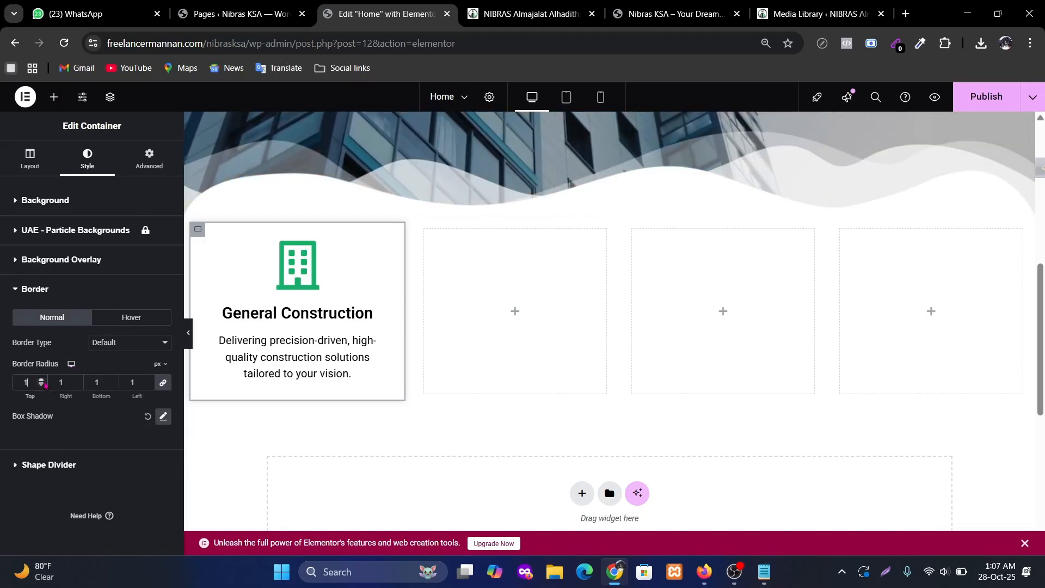
{"action": "left_click", "coordinate": [43, 382]}
{"action": "left_click", "coordinate": [43, 381]}
{"action": "left_click", "coordinate": [42, 382]}
{"action": "left_click", "coordinate": [43, 382]}
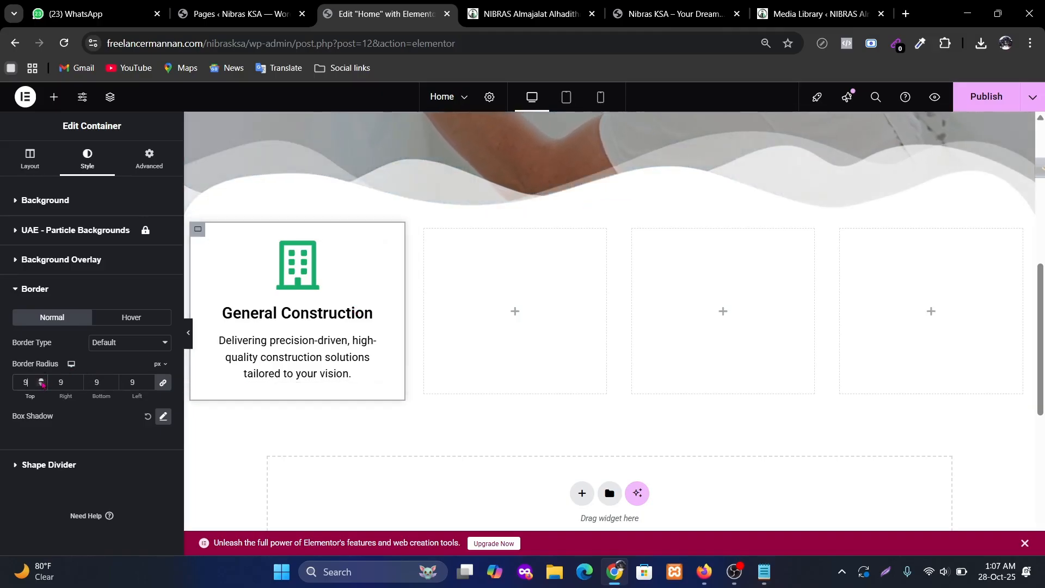
Preview the first card with the editing panel hidden and reduce its hover shadow spread to 12.
{"action": "left_click", "coordinate": [189, 339]}
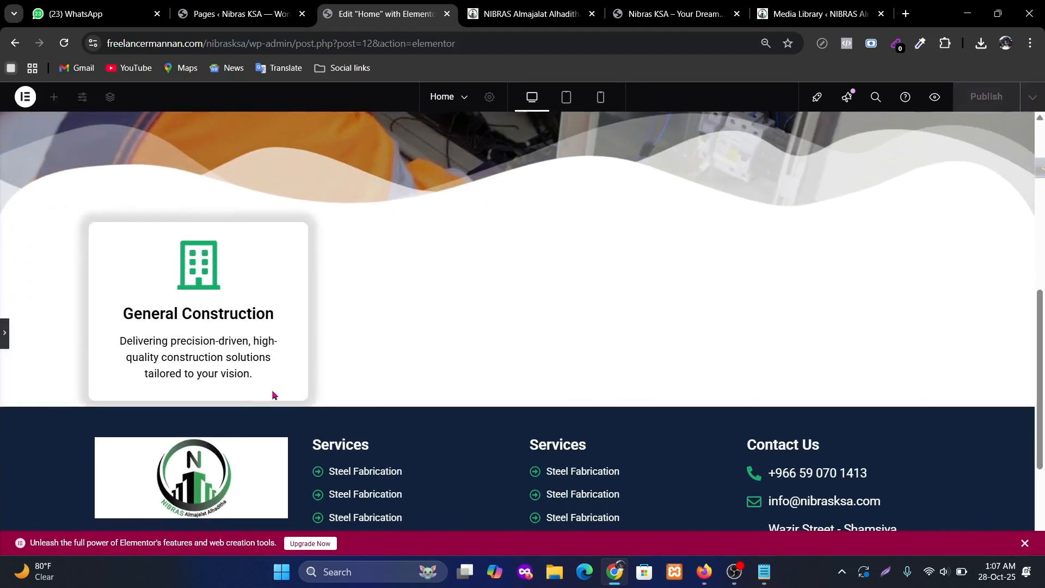
{"action": "scroll", "coordinate": [330, 368], "scroll_direction": "up", "scroll_amount": 2}
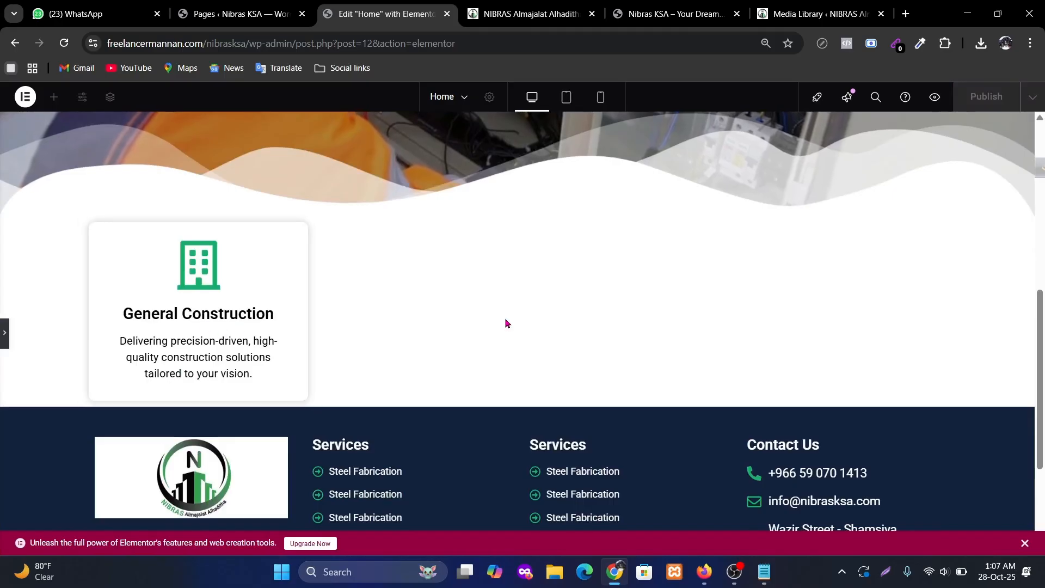
{"action": "left_click", "coordinate": [5, 334]}
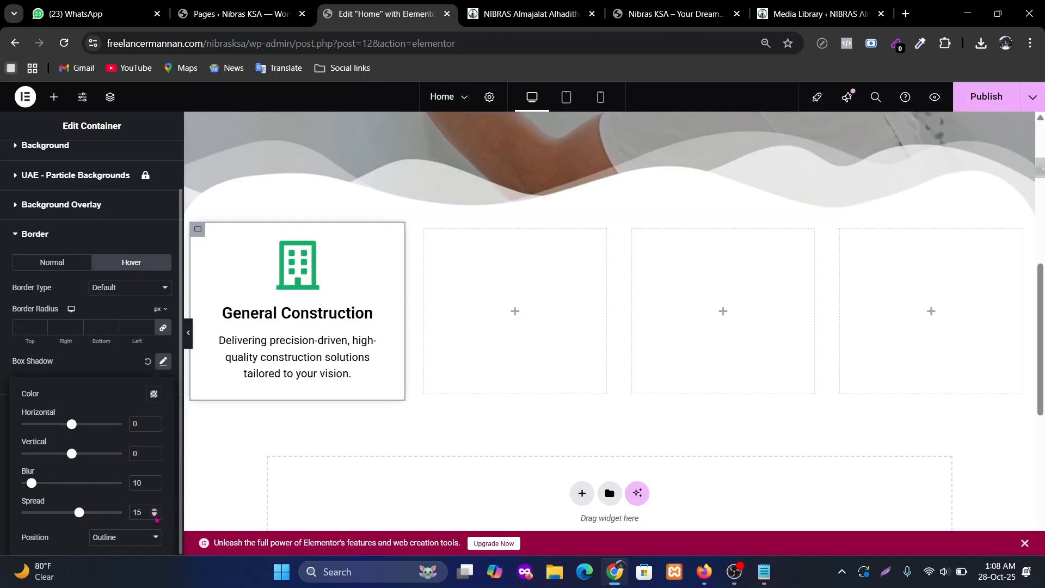
{"action": "left_click", "coordinate": [155, 516]}
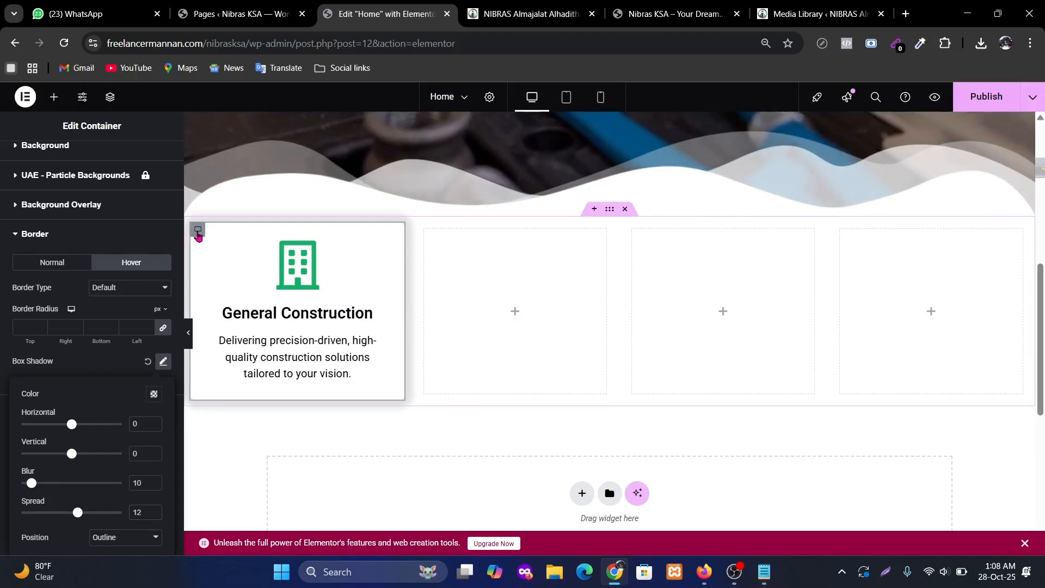
Duplicate the General Construction card container three times to make a row of four cards.
{"action": "right_click", "coordinate": [198, 235]}
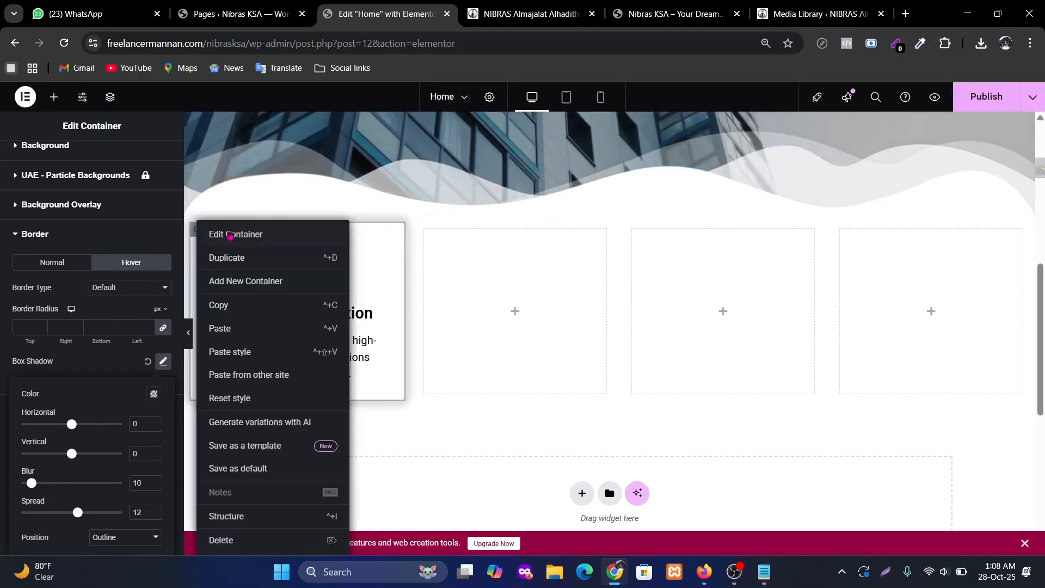
{"action": "left_click", "coordinate": [277, 268]}
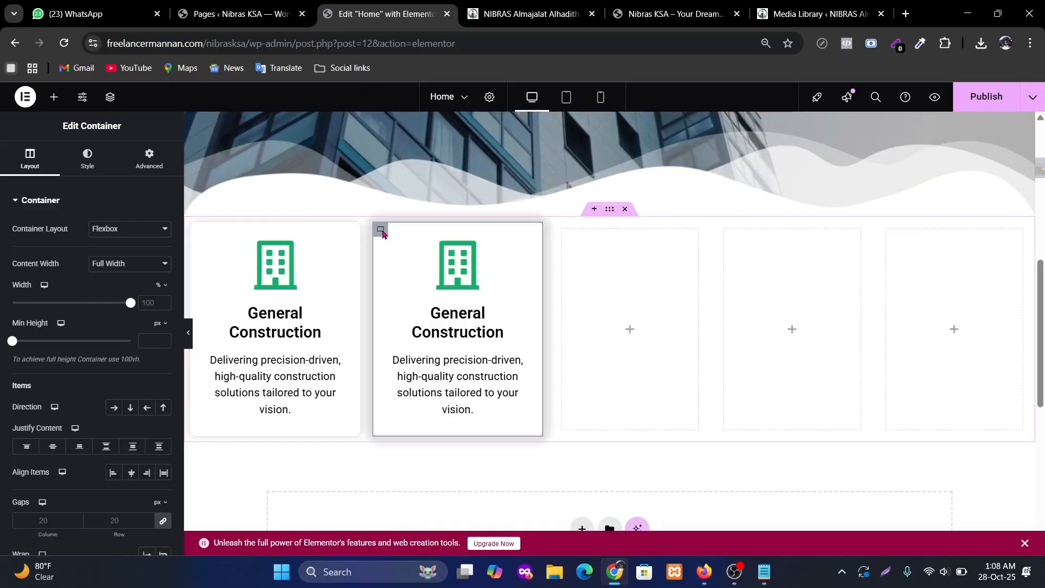
{"action": "right_click", "coordinate": [381, 229]}
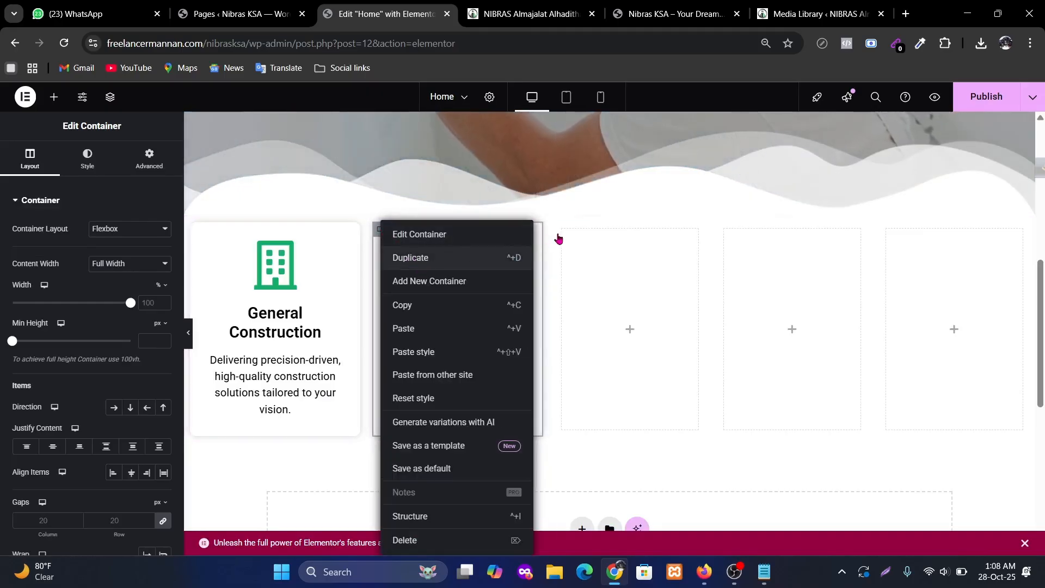
{"action": "right_click", "coordinate": [503, 235]}
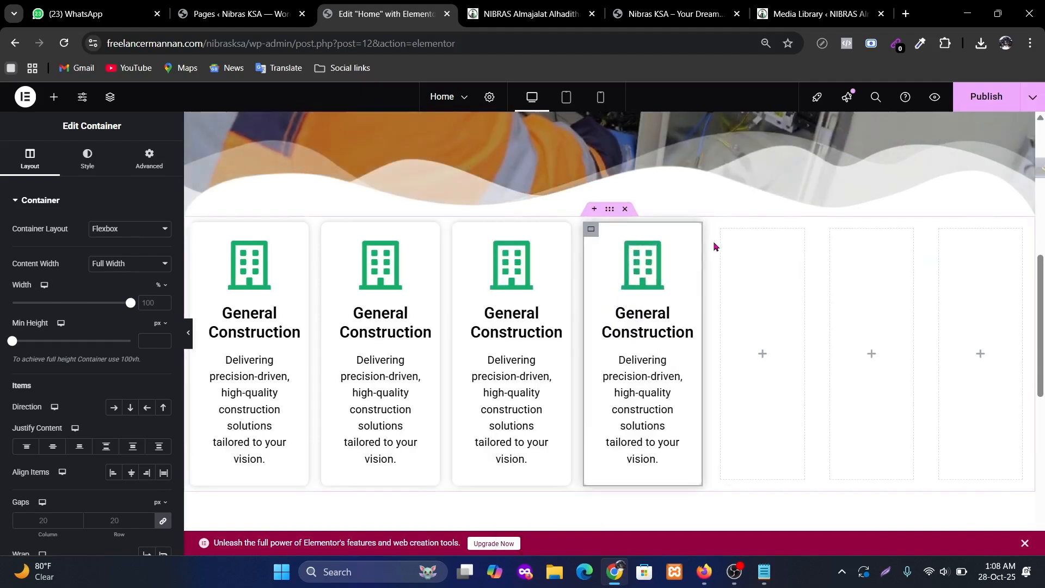
Delete the three empty containers beside the four General Construction cards.
{"action": "right_click", "coordinate": [726, 284]}
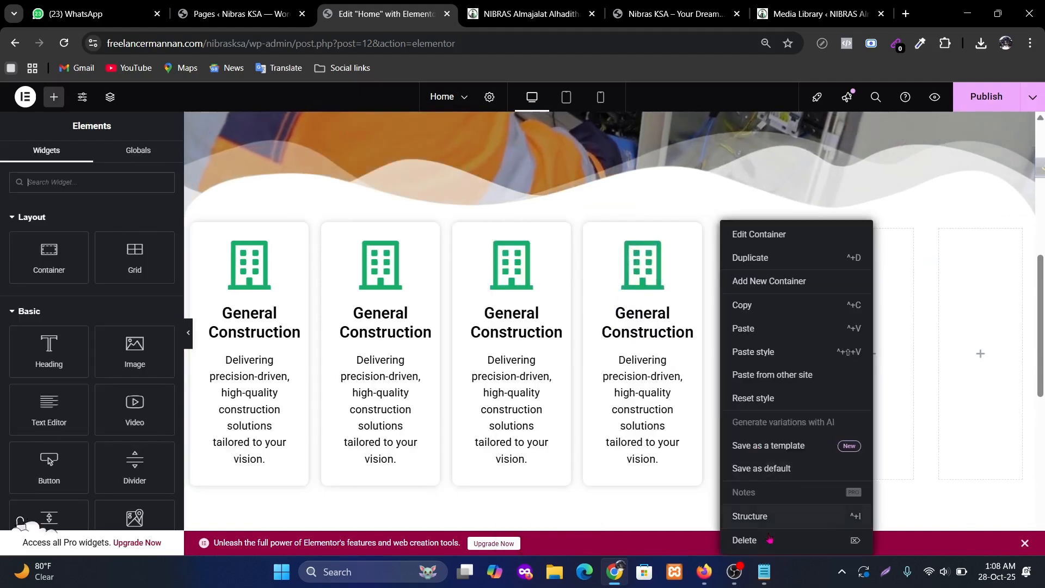
{"action": "left_click", "coordinate": [766, 539]}
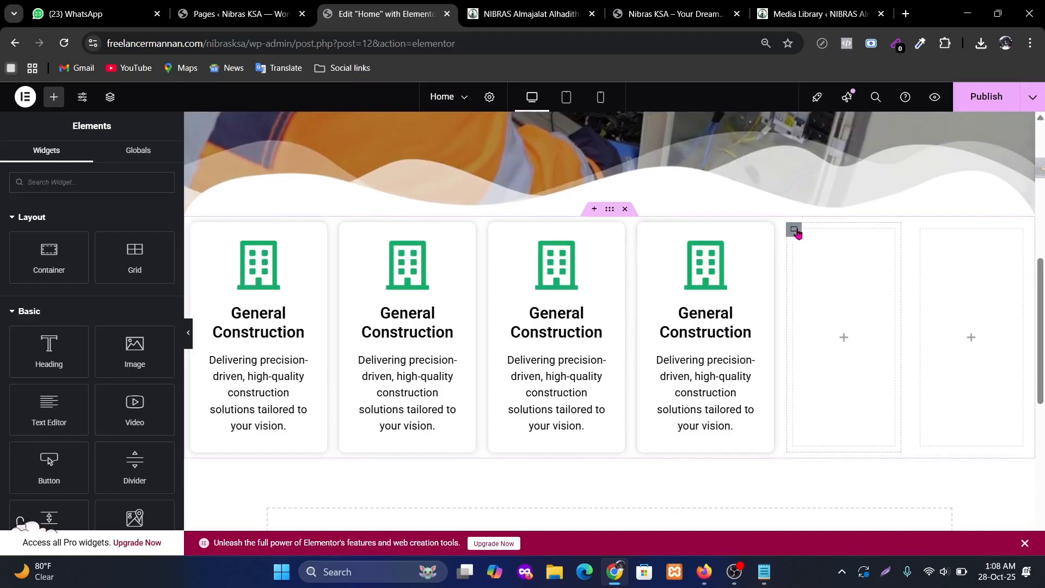
{"action": "right_click", "coordinate": [795, 229]}
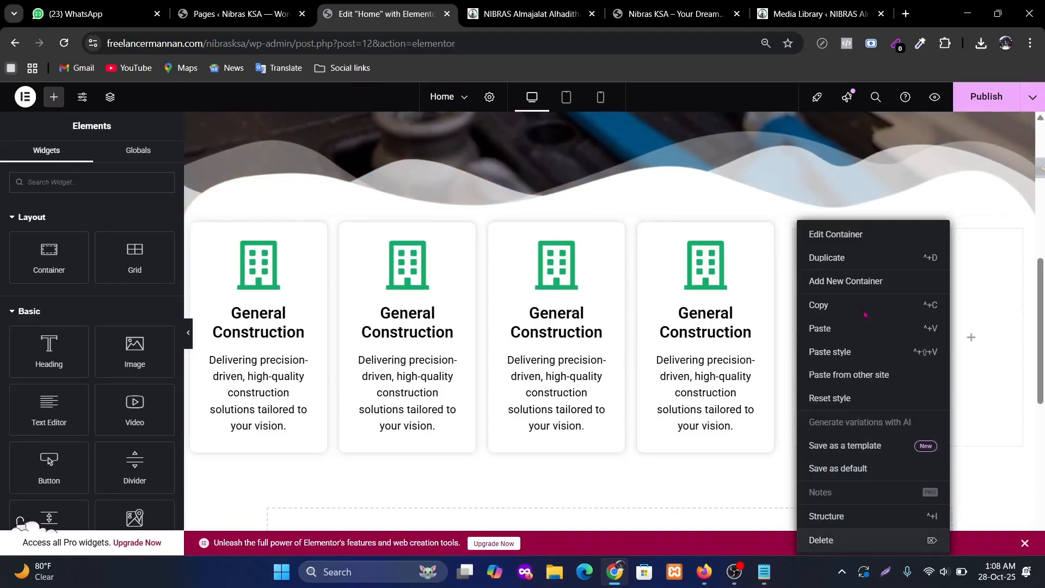
{"action": "left_click", "coordinate": [839, 539]}
{"action": "right_click", "coordinate": [897, 366]}
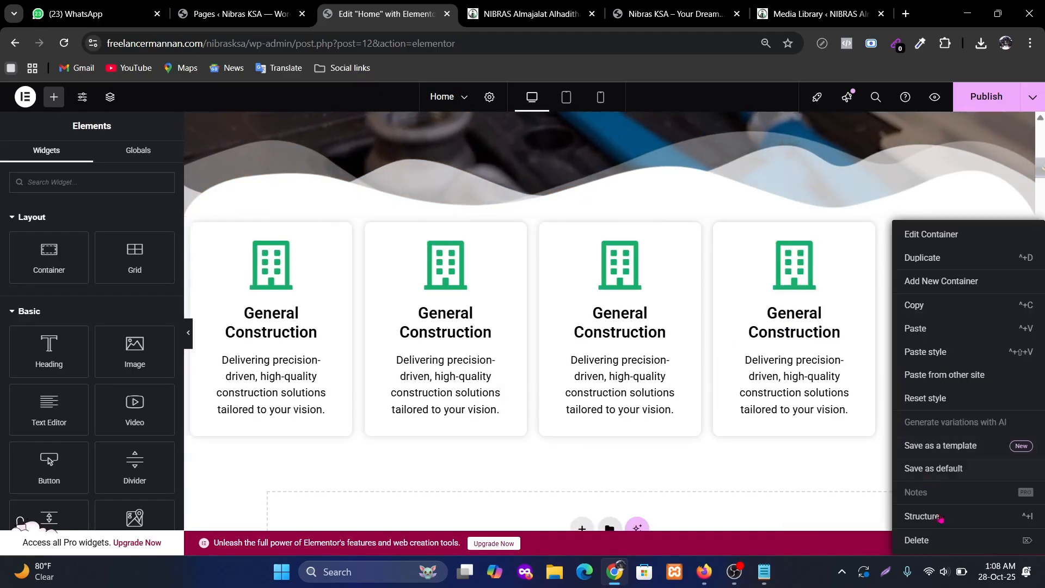
{"action": "key", "text": "Delete"}
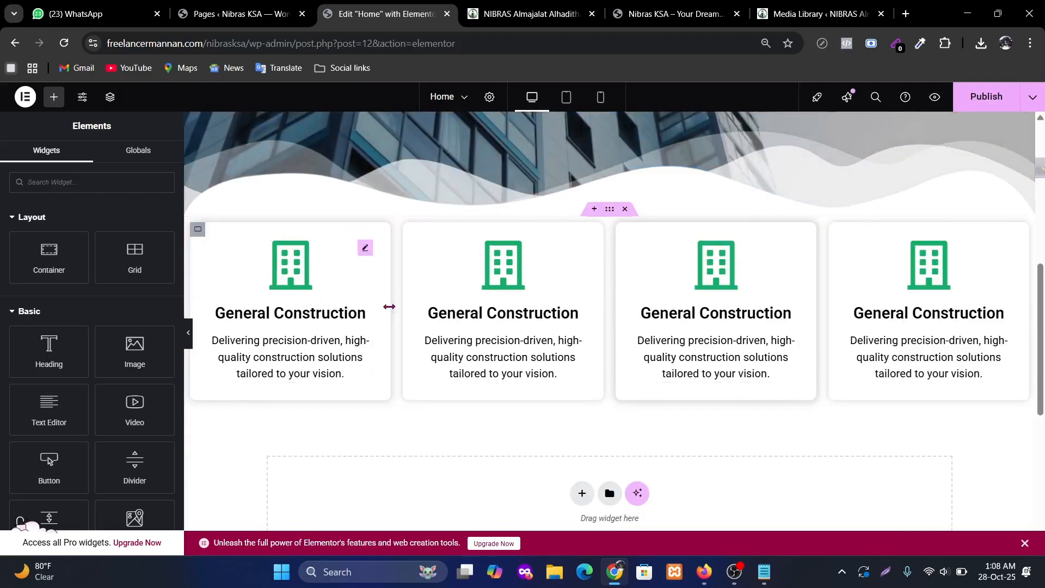
Examine the service cards and their spacing below the hero on the nibrasksa.com reference page, and return to the Elementor editor.
{"action": "scroll", "coordinate": [560, 303], "scroll_direction": "up", "scroll_amount": 1}
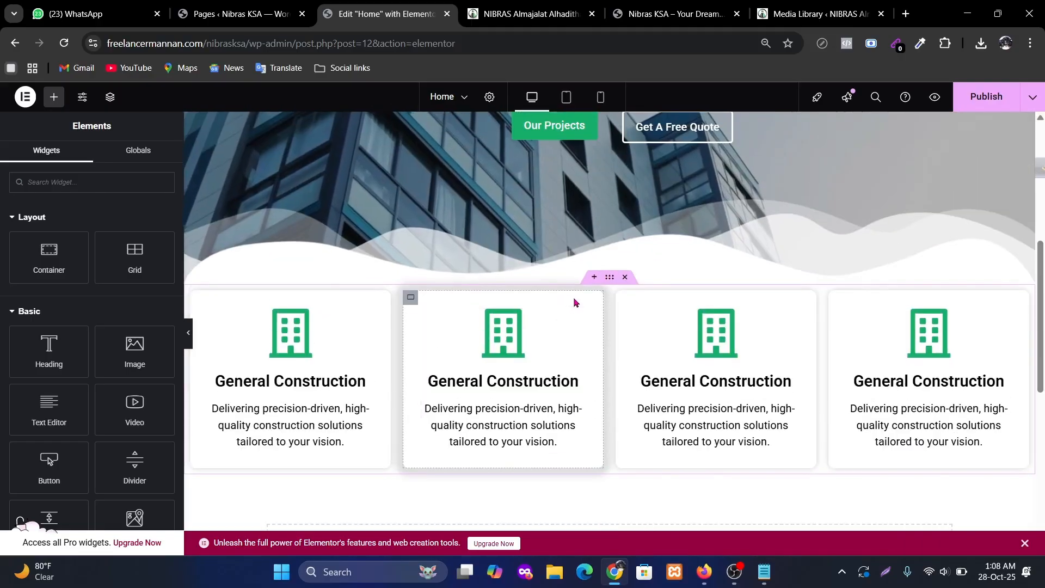
{"action": "scroll", "coordinate": [578, 299], "scroll_direction": "down", "scroll_amount": 2}
{"action": "scroll", "coordinate": [581, 296], "scroll_direction": "up", "scroll_amount": 2}
{"action": "left_click", "coordinate": [564, 6]}
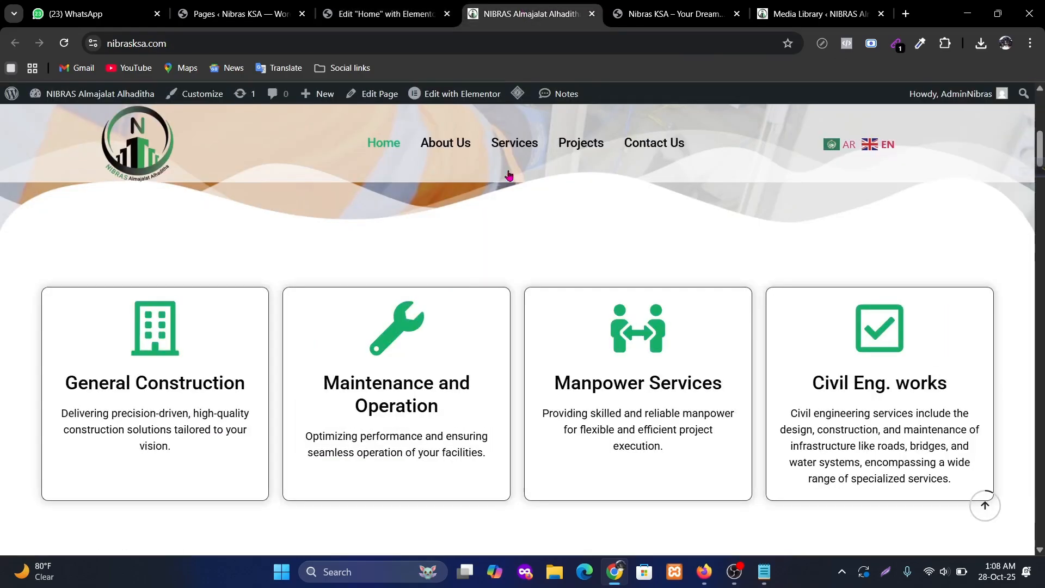
{"action": "scroll", "coordinate": [446, 347], "scroll_direction": "up", "scroll_amount": 4}
{"action": "scroll", "coordinate": [465, 353], "scroll_direction": "down", "scroll_amount": 3}
{"action": "scroll", "coordinate": [465, 352], "scroll_direction": "down", "scroll_amount": 5}
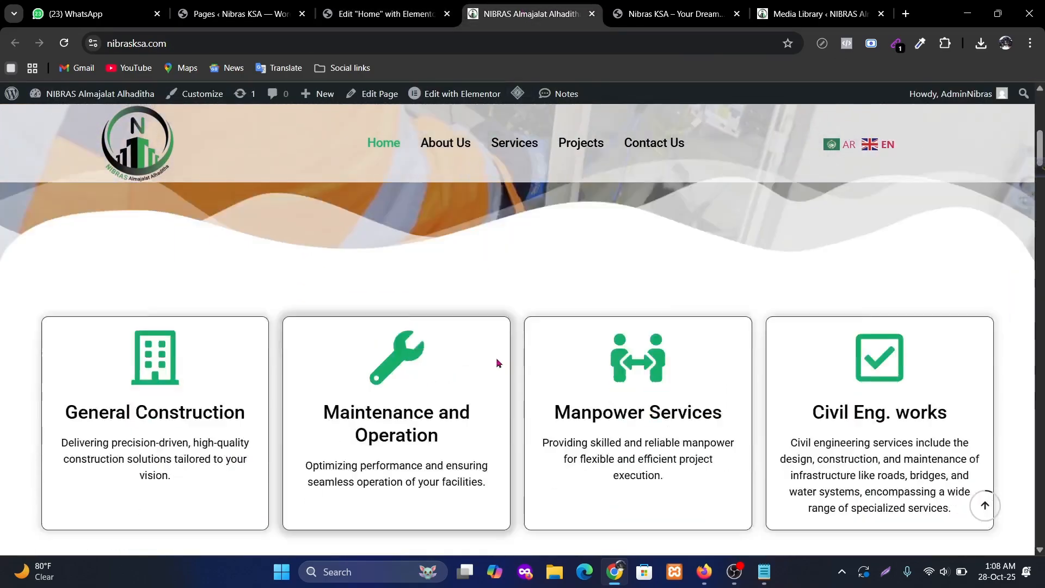
{"action": "scroll", "coordinate": [523, 337], "scroll_direction": "up", "scroll_amount": 3}
{"action": "scroll", "coordinate": [538, 321], "scroll_direction": "up", "scroll_amount": 2}
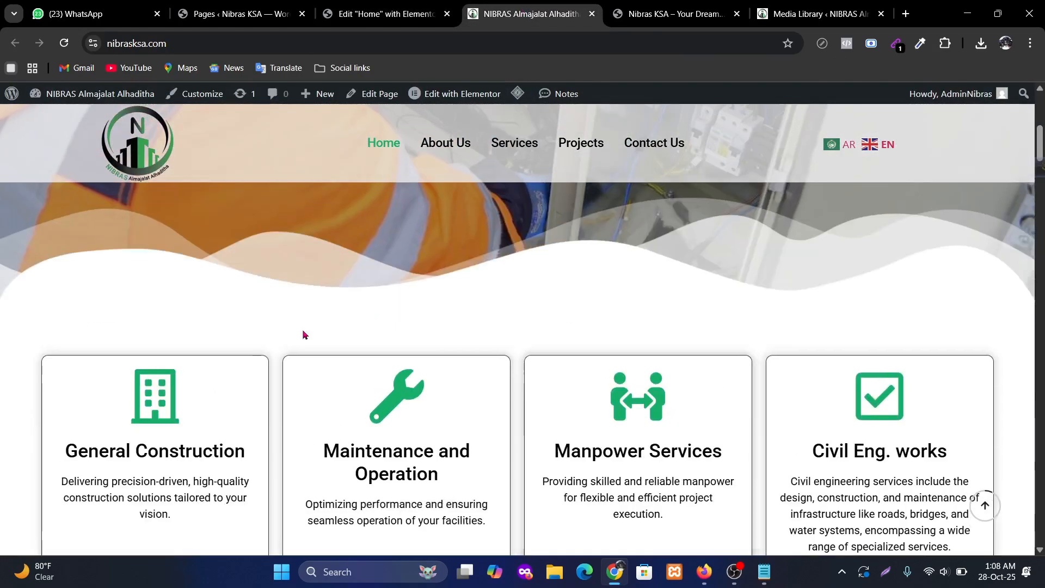
{"action": "left_click", "coordinate": [383, 14]}
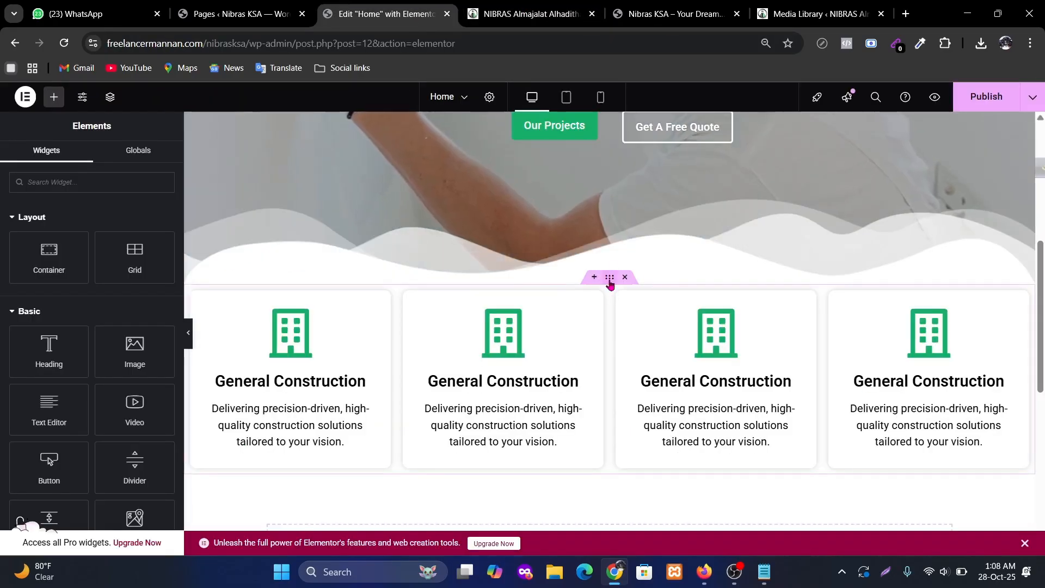
Unlink the padding sides of the parent container holding the four cards and open its top padding for editing.
{"action": "left_click", "coordinate": [610, 281]}
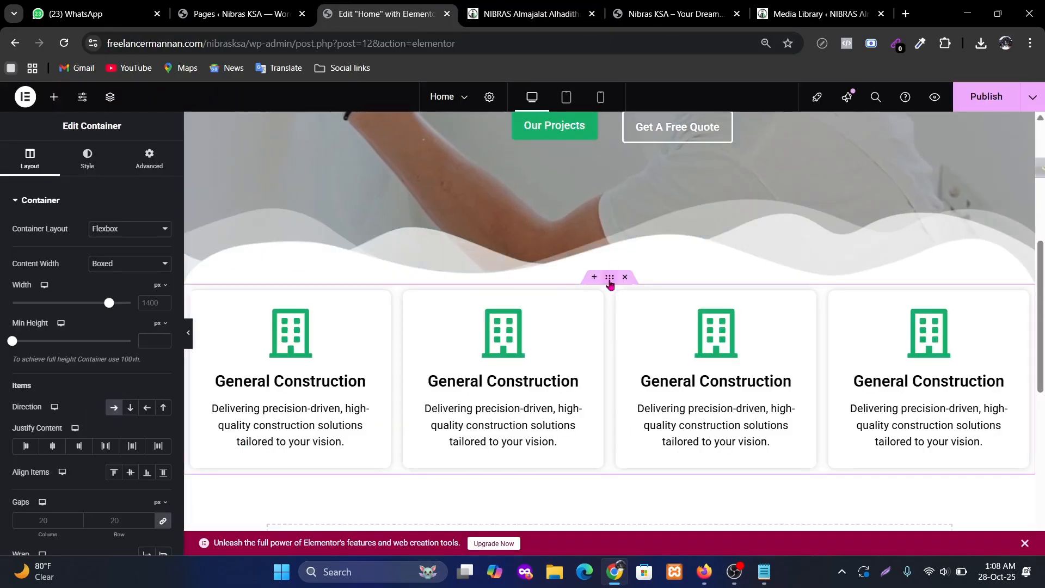
{"action": "left_click", "coordinate": [148, 159]}
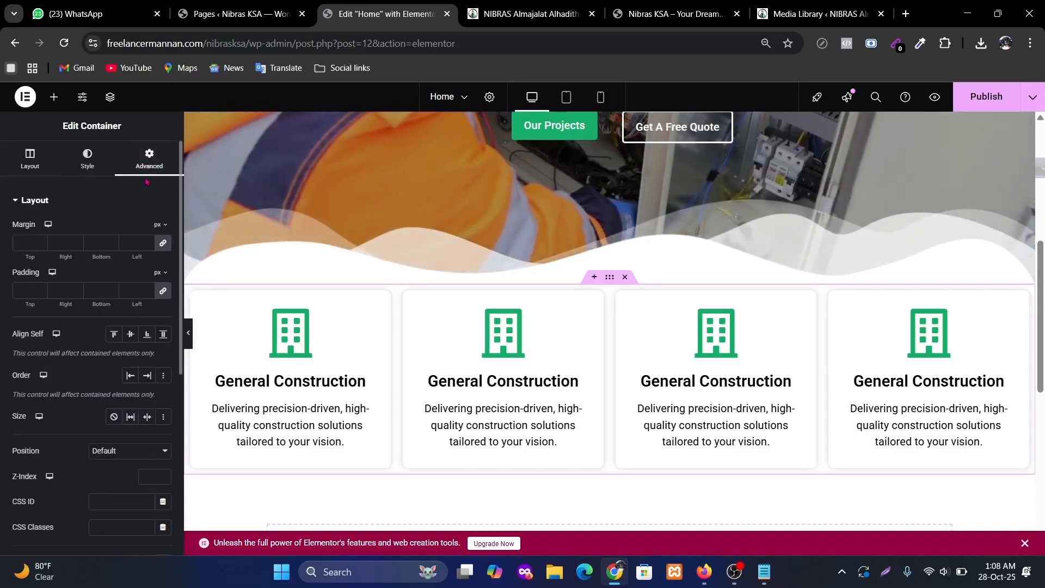
{"action": "left_click", "coordinate": [163, 291]}
{"action": "left_click", "coordinate": [25, 292]}
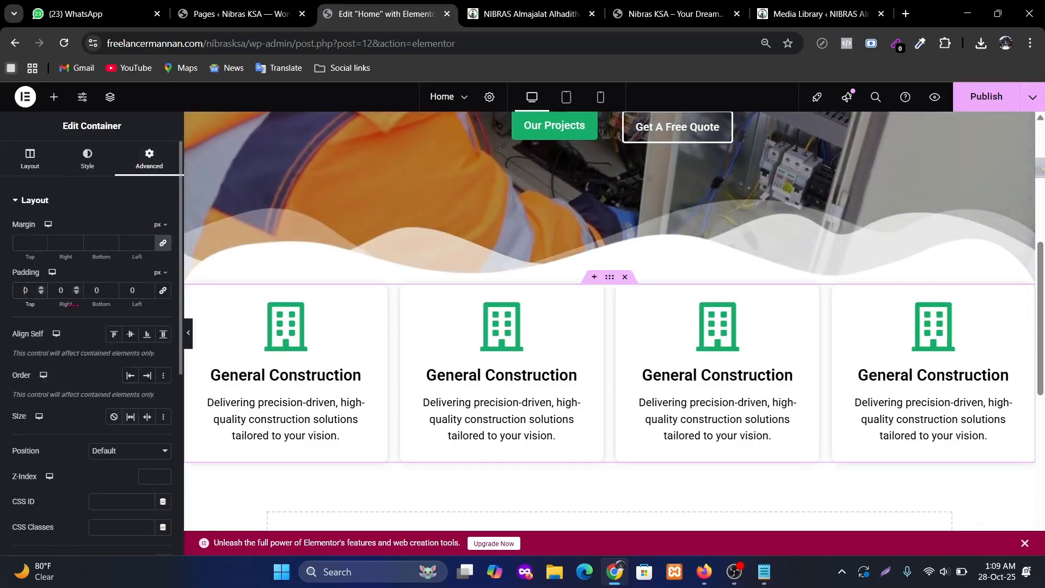
Set the service cards container's top and bottom padding to 60 px, keeping the side padding at 0.
{"action": "type", "text": "6"}
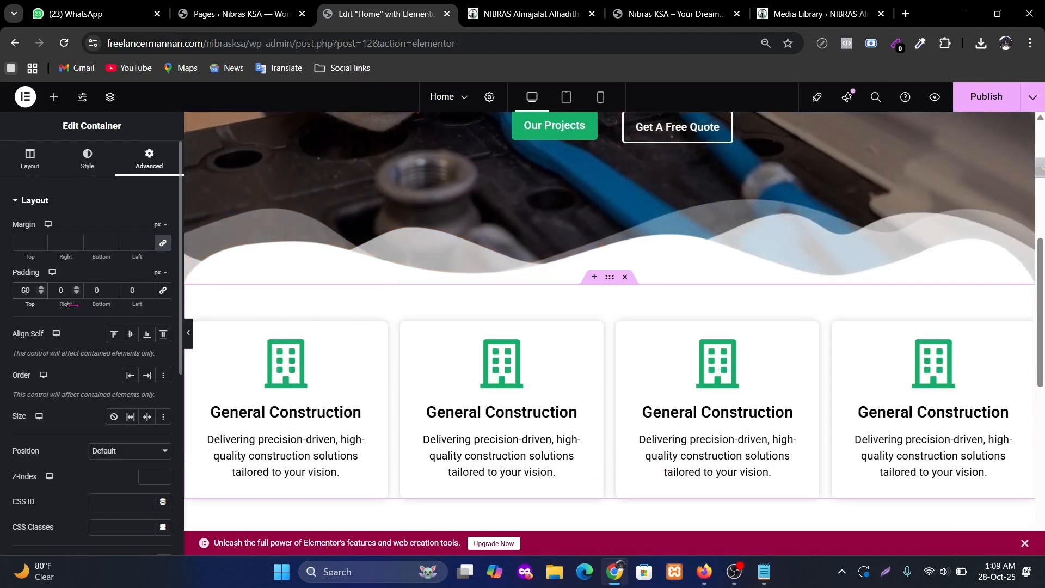
{"action": "type", "text": "6"}
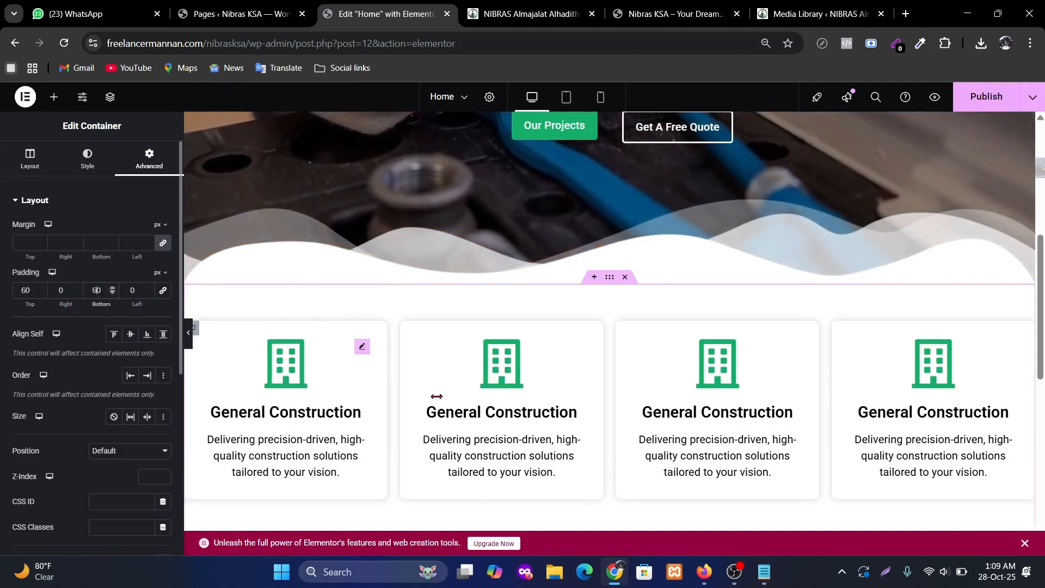
{"action": "scroll", "coordinate": [754, 352], "scroll_direction": "down", "scroll_amount": 2}
{"action": "scroll", "coordinate": [754, 351], "scroll_direction": "up", "scroll_amount": 2}
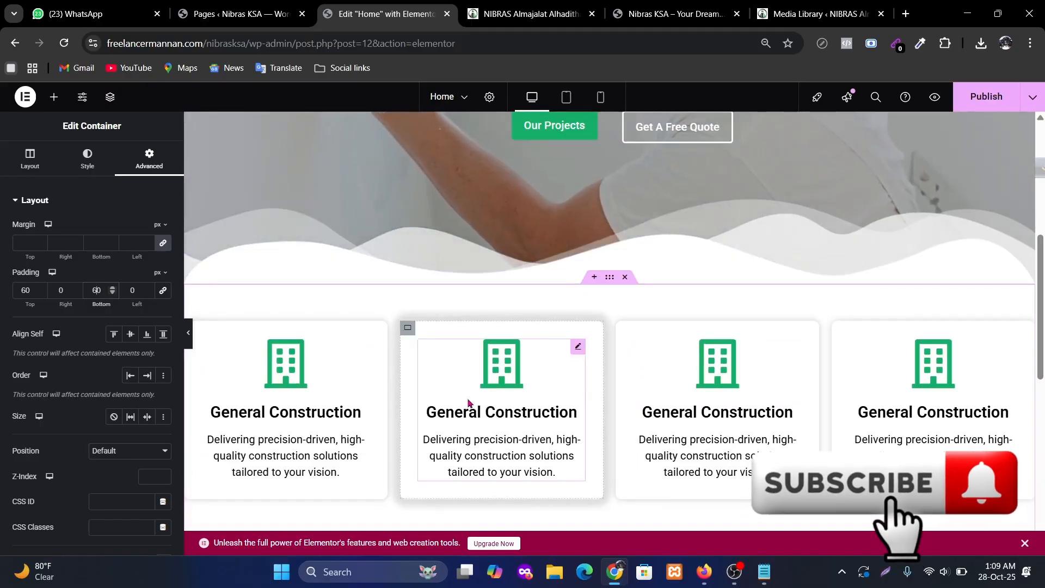
Check the nibrasksa.com reference page, and replace the second service card's building icon with the Wrench icon.
{"action": "left_click", "coordinate": [531, 14]}
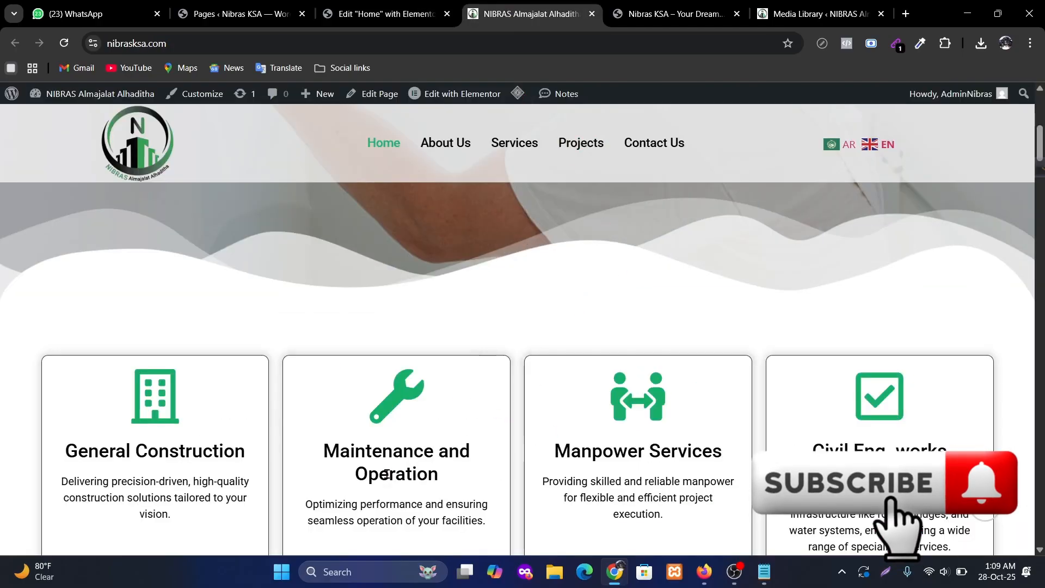
{"action": "left_click", "coordinate": [386, 14]}
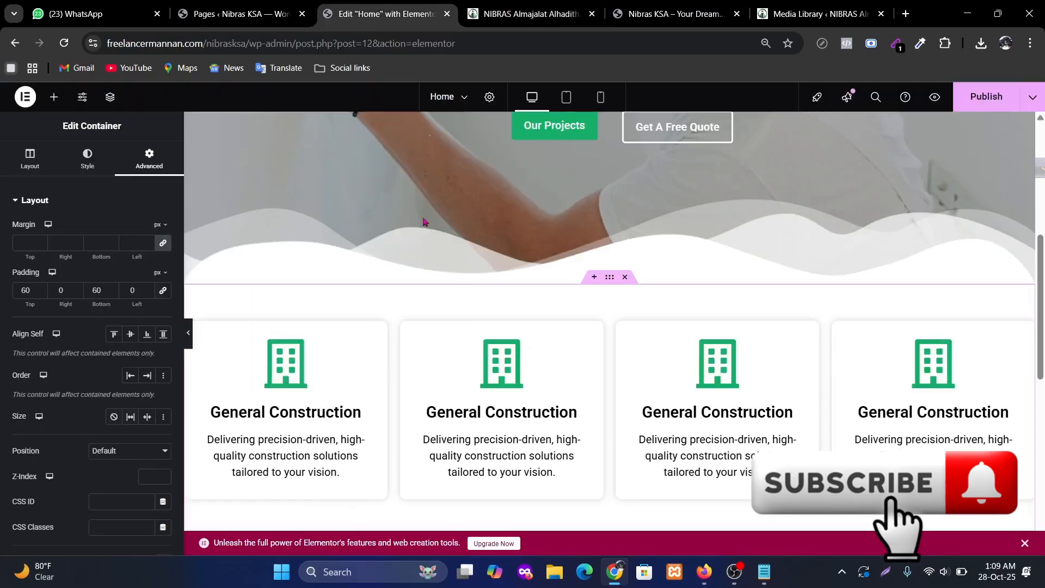
{"action": "left_click", "coordinate": [421, 342]}
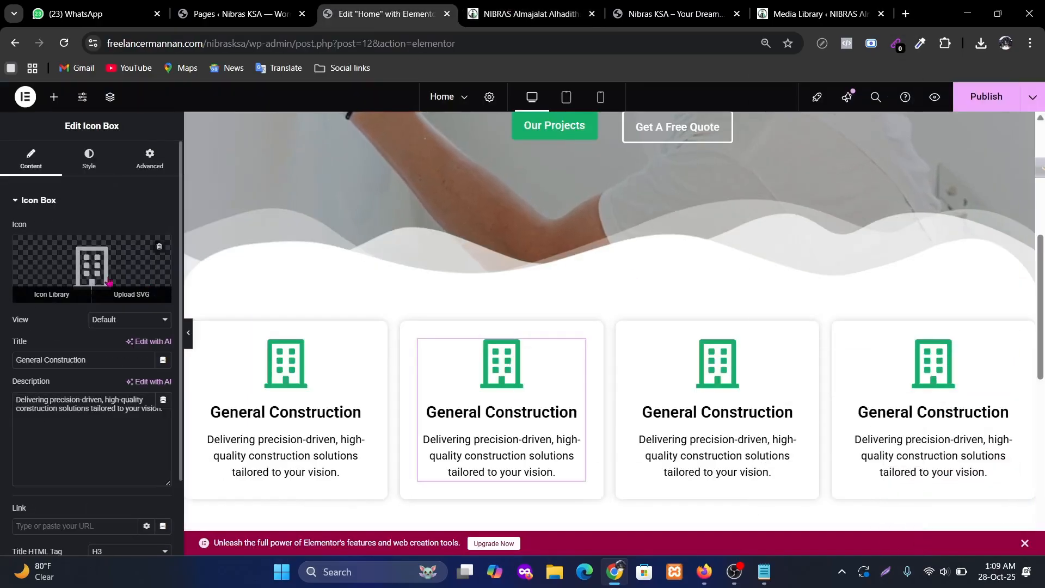
{"action": "left_click", "coordinate": [92, 265]}
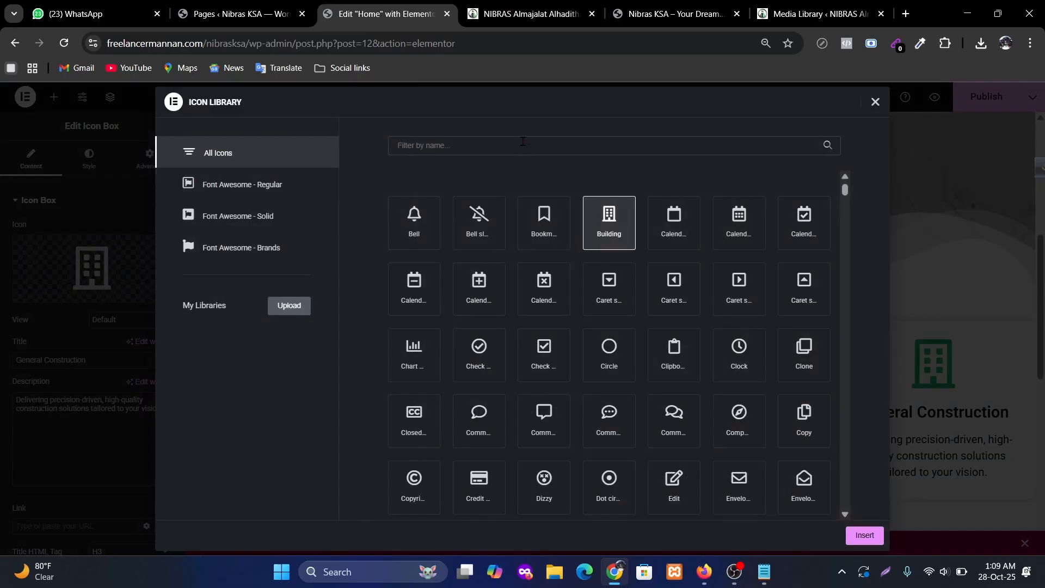
{"action": "type", "text": "wre"}
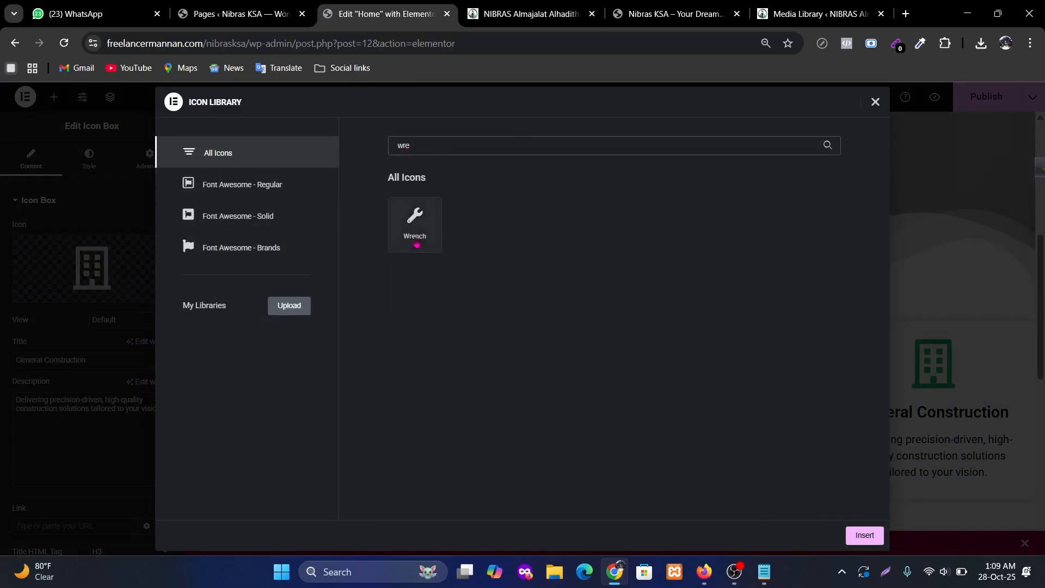
{"action": "left_click", "coordinate": [853, 536]}
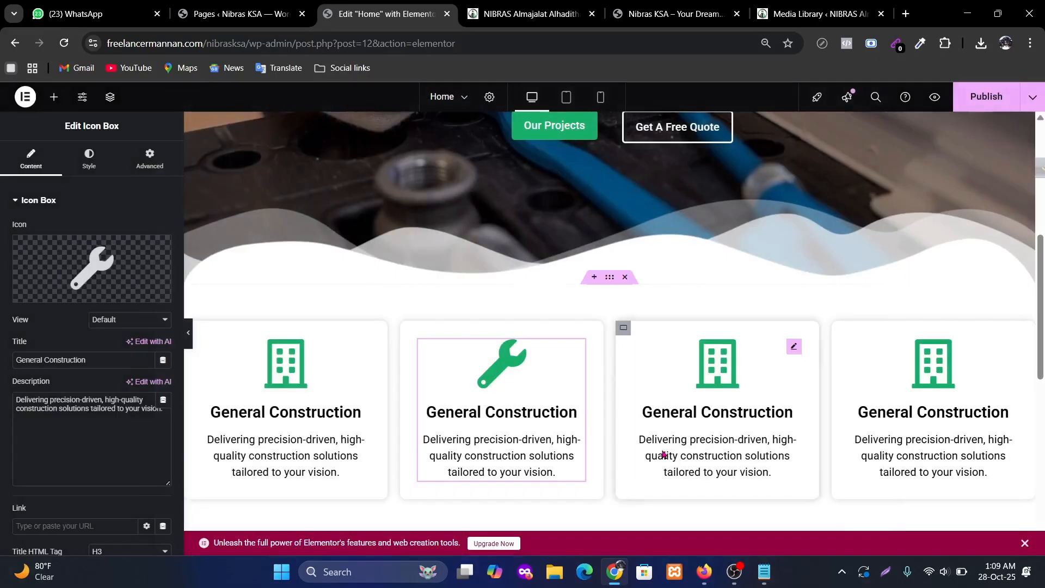
Examine the icons, text and borders of the service cards on the nibrasksa.com reference page.
{"action": "left_click", "coordinate": [739, 374]}
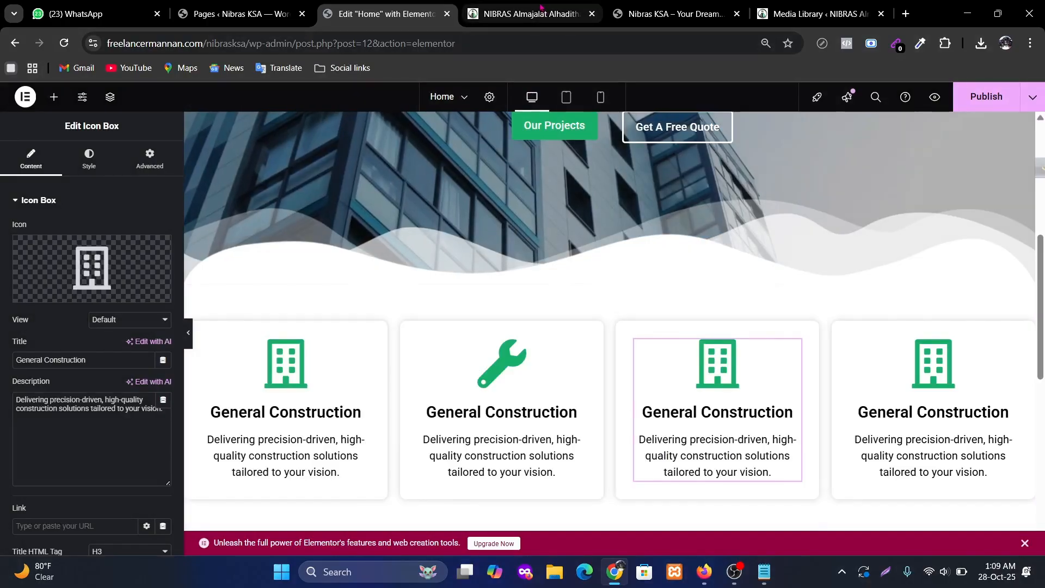
{"action": "left_click", "coordinate": [541, 8]}
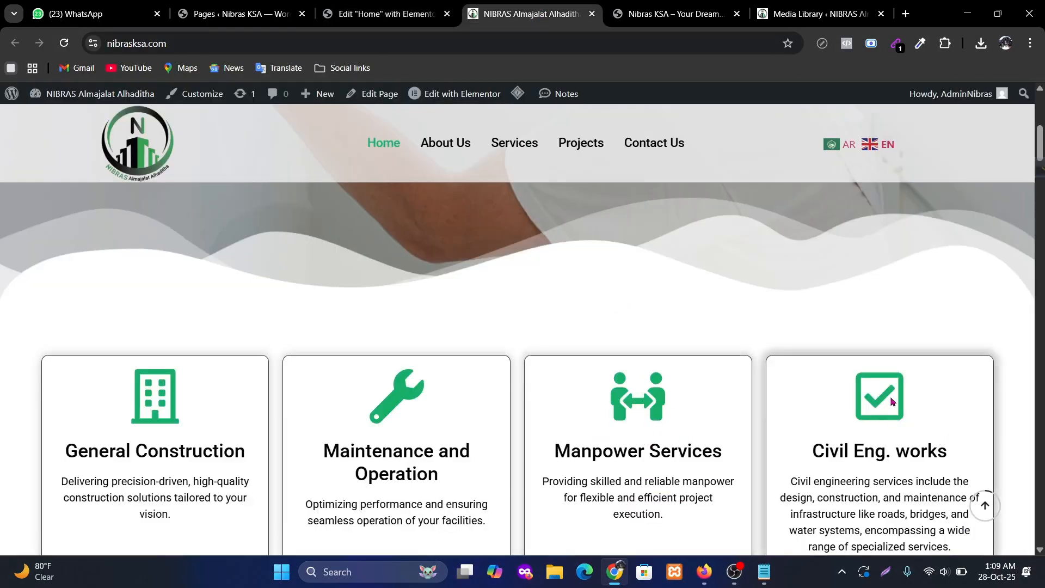
{"action": "scroll", "coordinate": [555, 383], "scroll_direction": "down", "scroll_amount": 4}
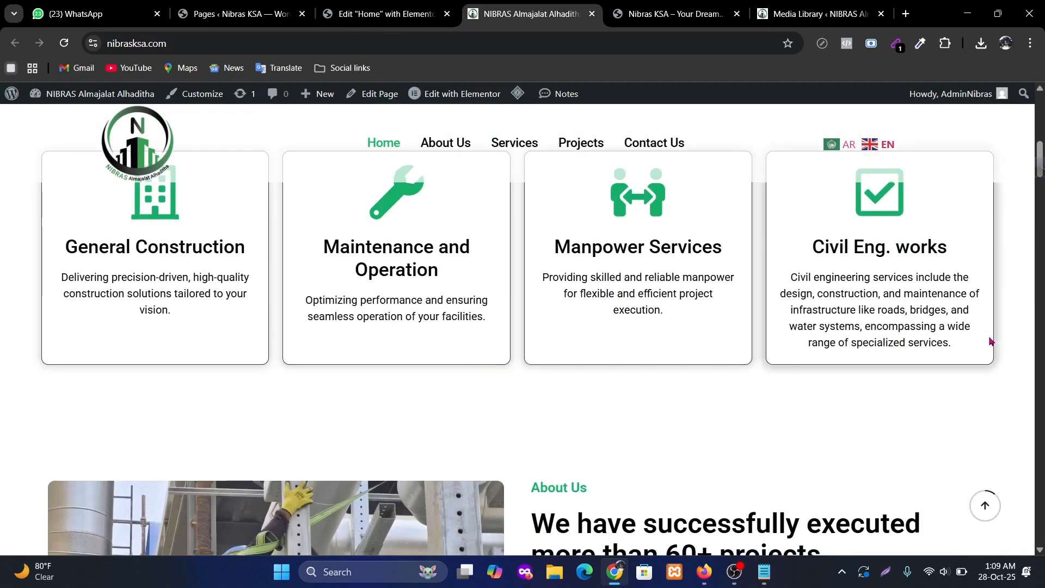
{"action": "scroll", "coordinate": [610, 442], "scroll_direction": "up", "scroll_amount": 3}
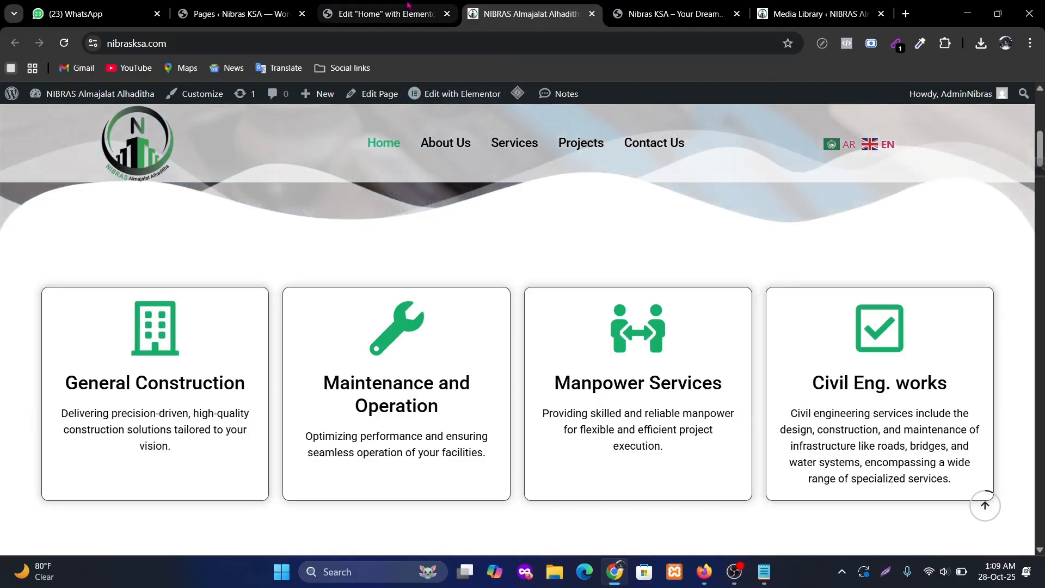
{"action": "left_click", "coordinate": [409, 6]}
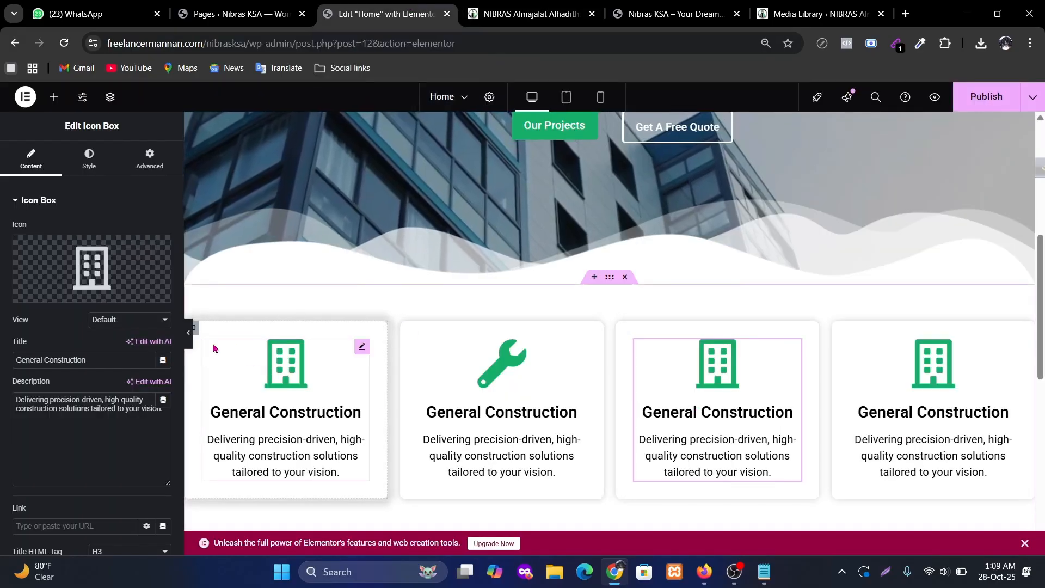
Give the first service card's container a solid border 1 px wide on all sides and preview it at full width.
{"action": "left_click", "coordinate": [199, 332]}
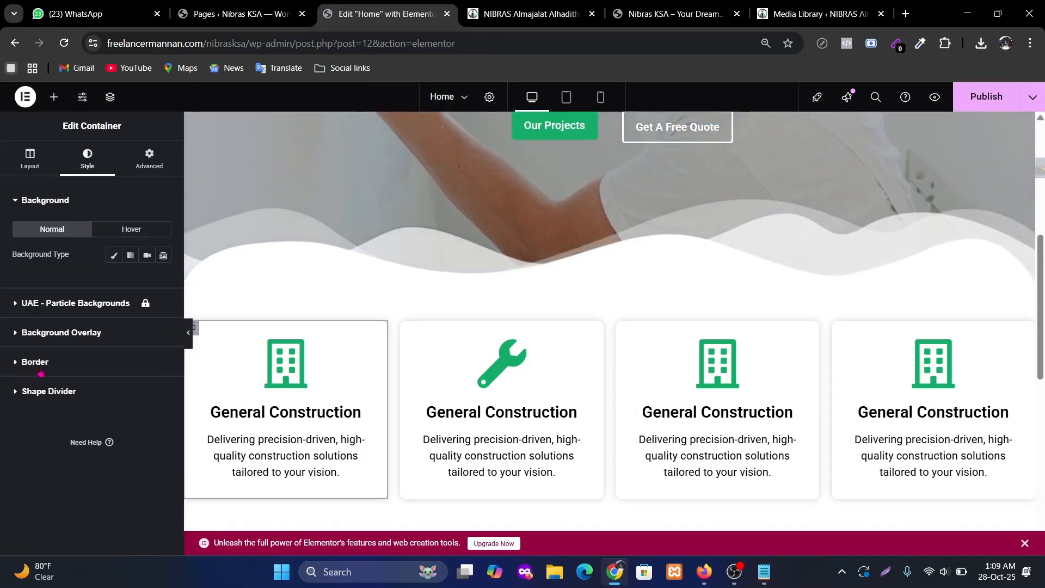
{"action": "left_click", "coordinate": [110, 358]}
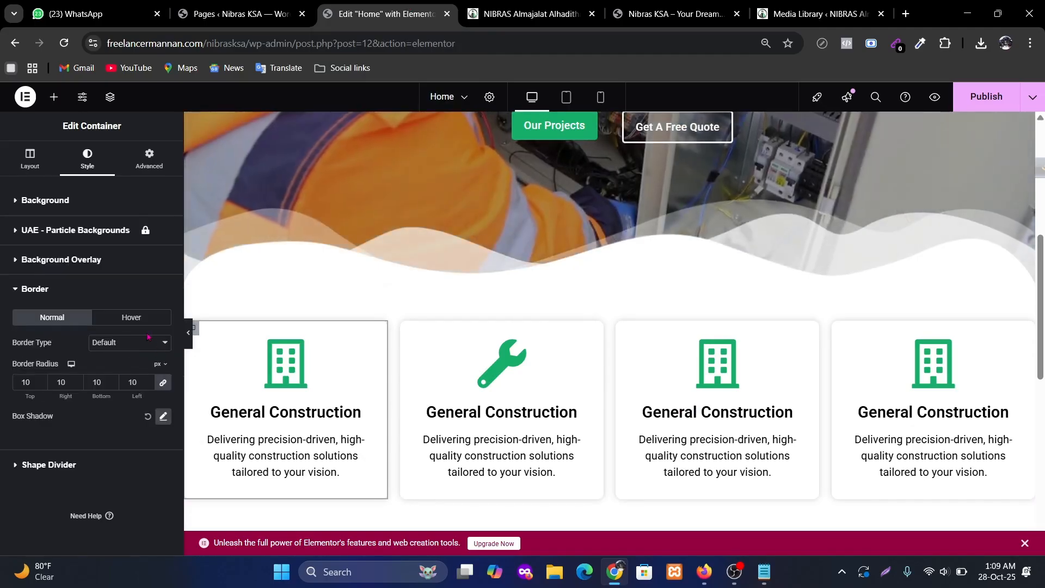
{"action": "left_click", "coordinate": [133, 343]}
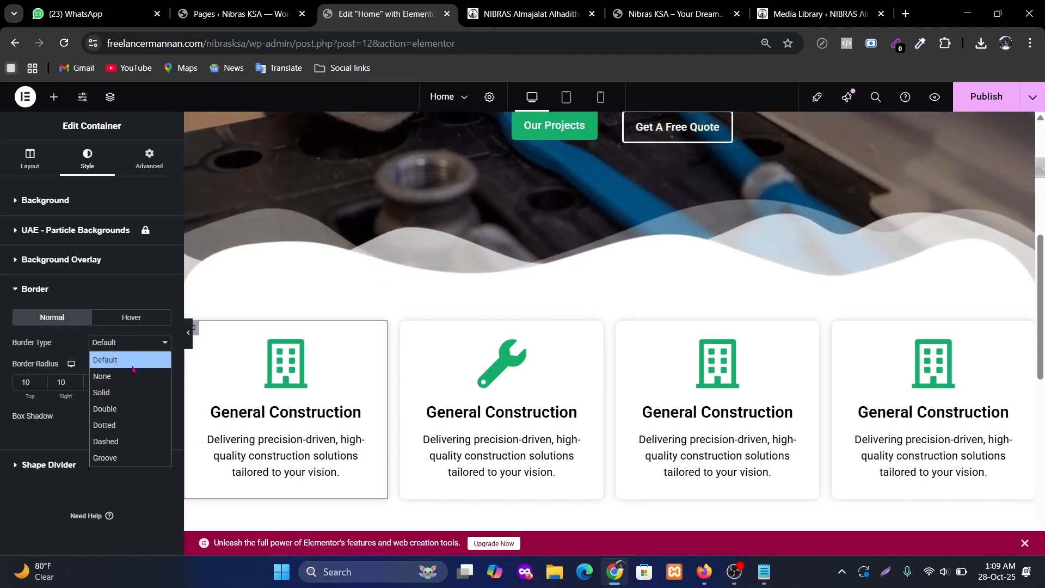
{"action": "left_click", "coordinate": [112, 393]}
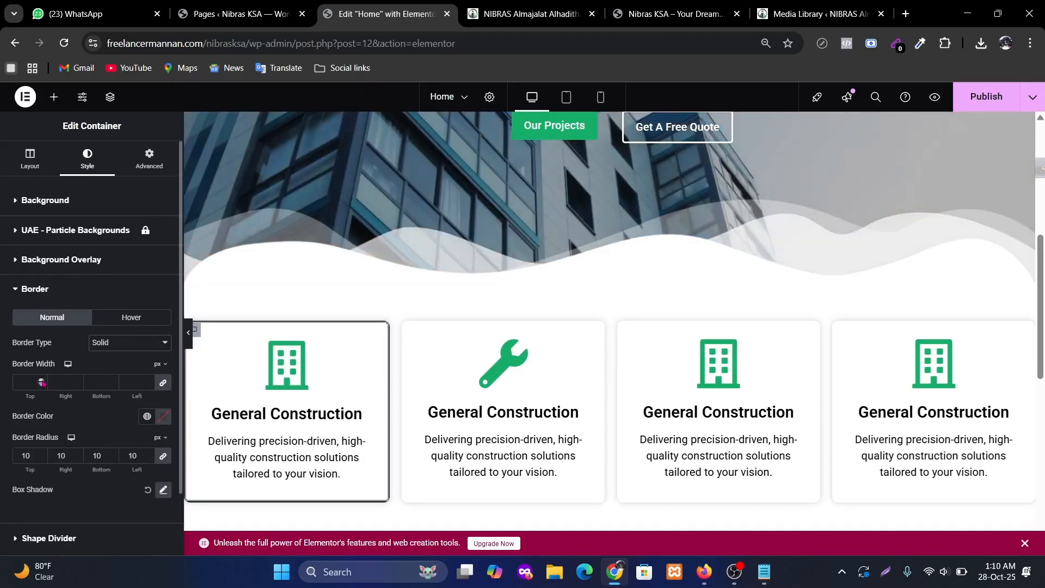
{"action": "left_click", "coordinate": [41, 382]}
{"action": "type", "text": "1"}
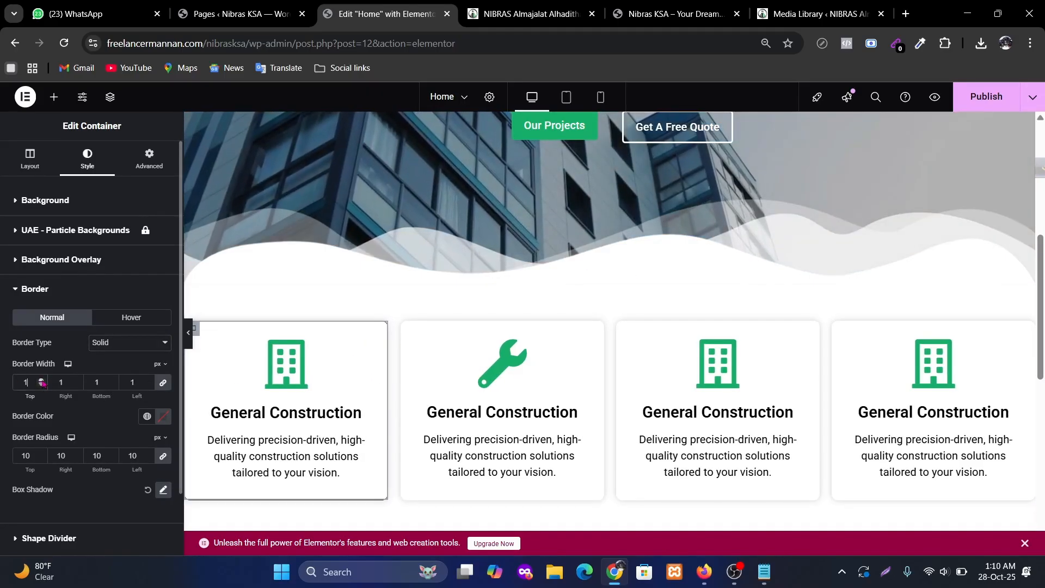
{"action": "left_click", "coordinate": [189, 338]}
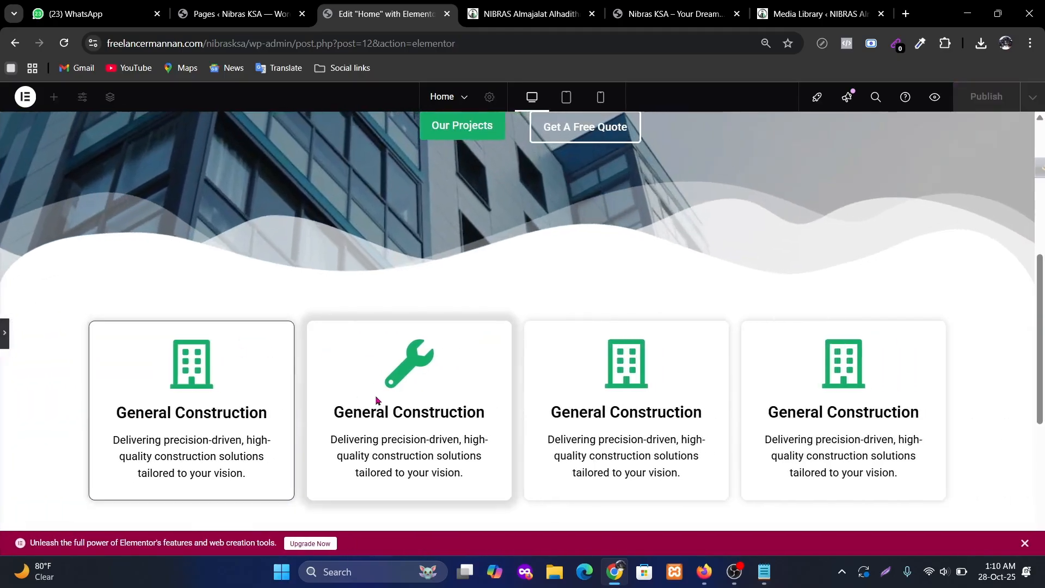
{"action": "left_click", "coordinate": [6, 334]}
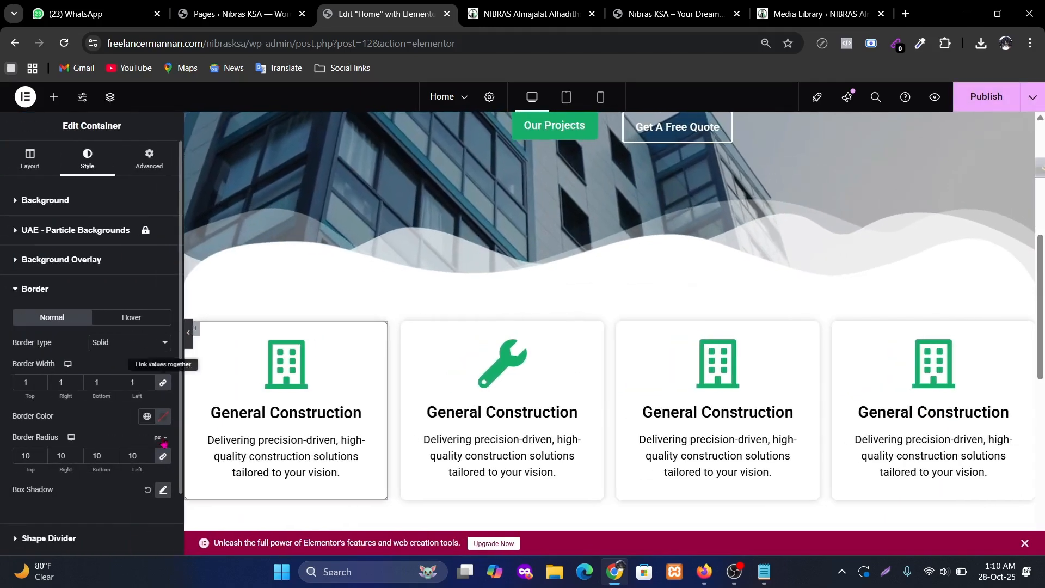
Set the first service card's border color to gray #7F7F7F and preview the card row at full width.
{"action": "left_click", "coordinate": [163, 418]}
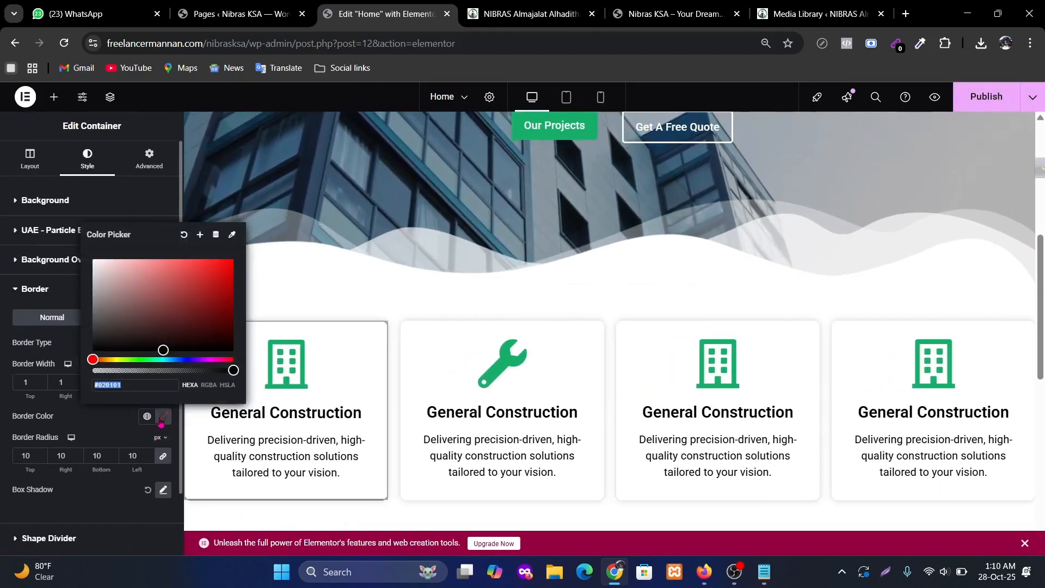
{"action": "left_click_drag", "start_coordinate": [119, 335], "coordinate": [87, 286]}
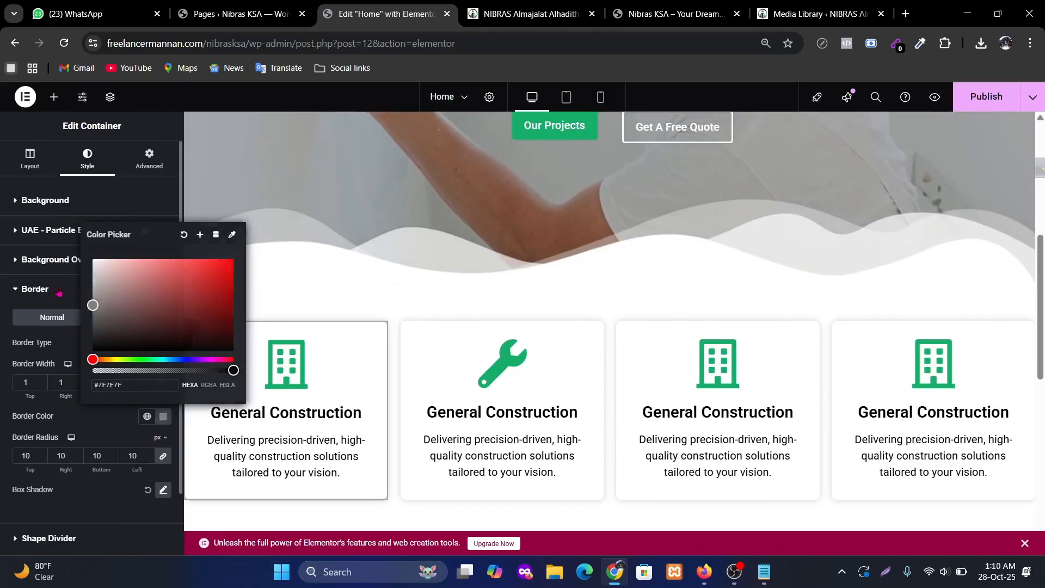
{"action": "left_click", "coordinate": [228, 314]}
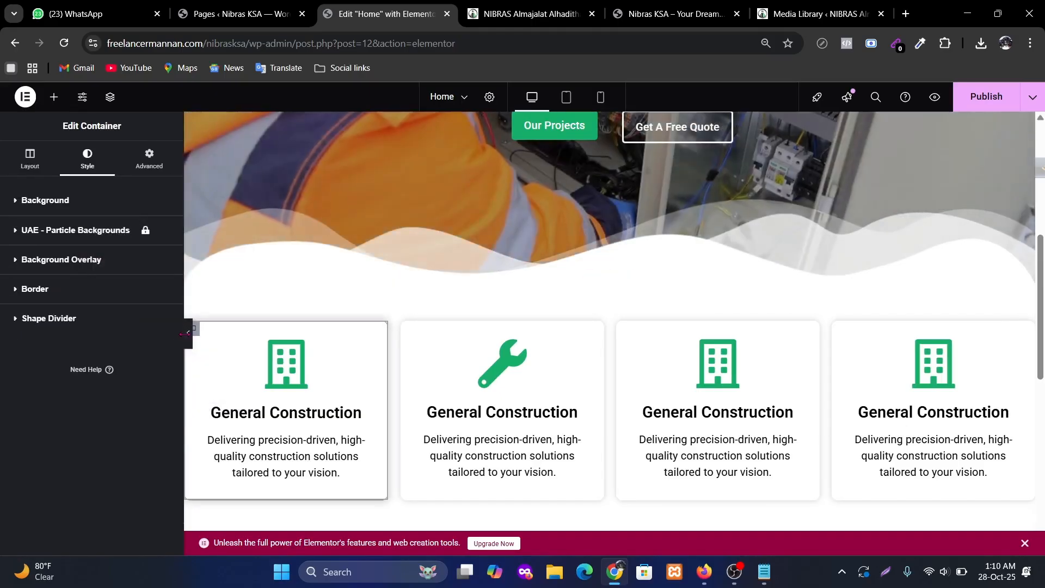
{"action": "left_click", "coordinate": [190, 339]}
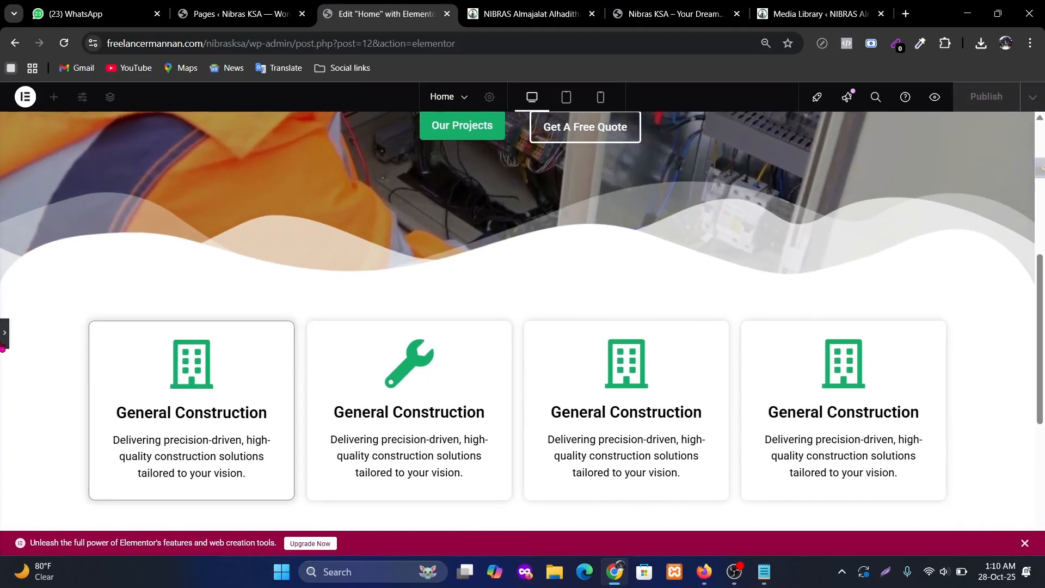
{"action": "left_click", "coordinate": [4, 337]}
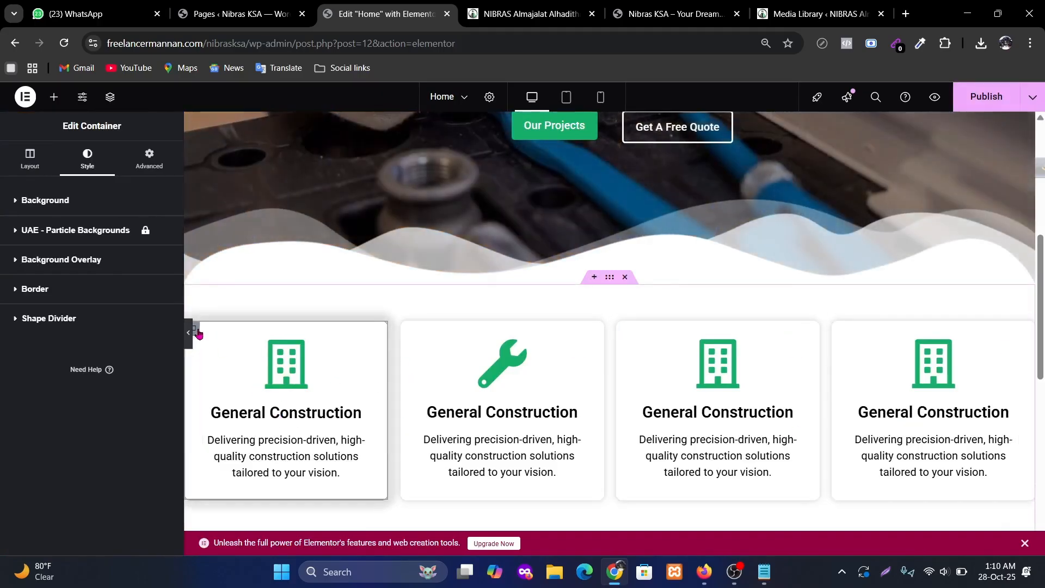
Copy the first service card's container and paste its style onto the other three service cards.
{"action": "right_click", "coordinate": [198, 334]}
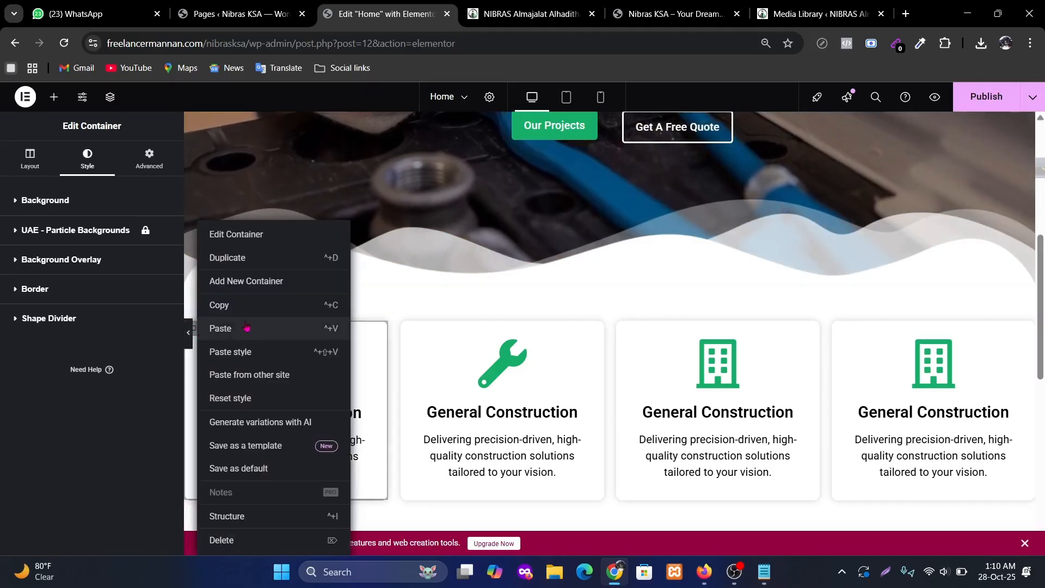
{"action": "left_click", "coordinate": [330, 328]}
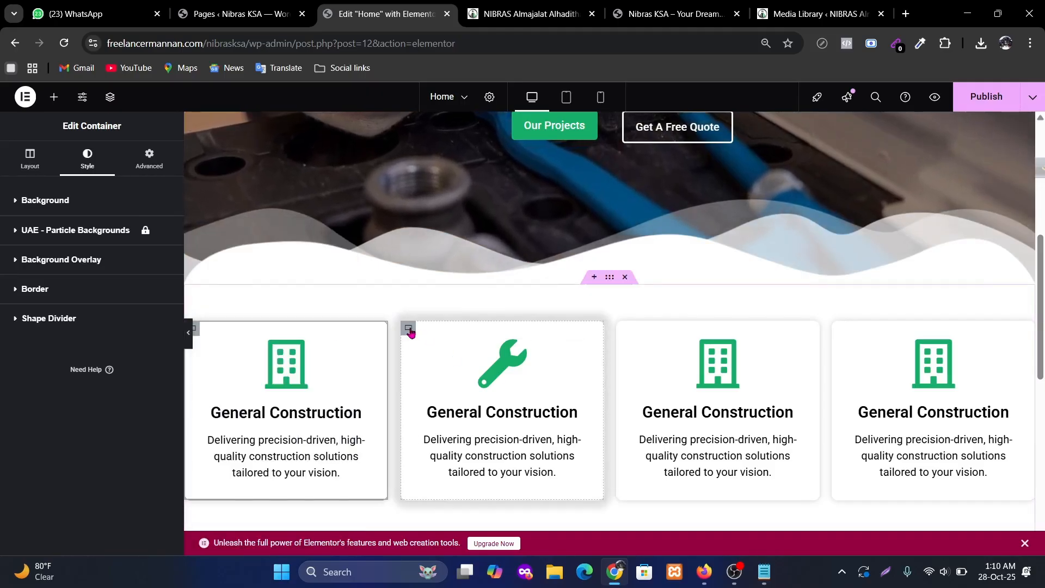
{"action": "right_click", "coordinate": [410, 332]}
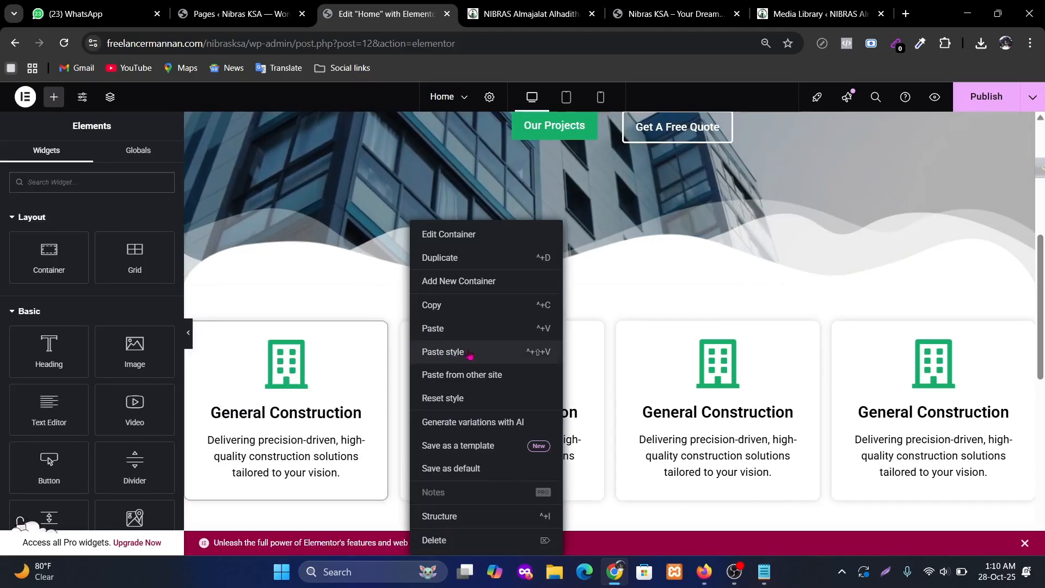
{"action": "left_click", "coordinate": [470, 353]}
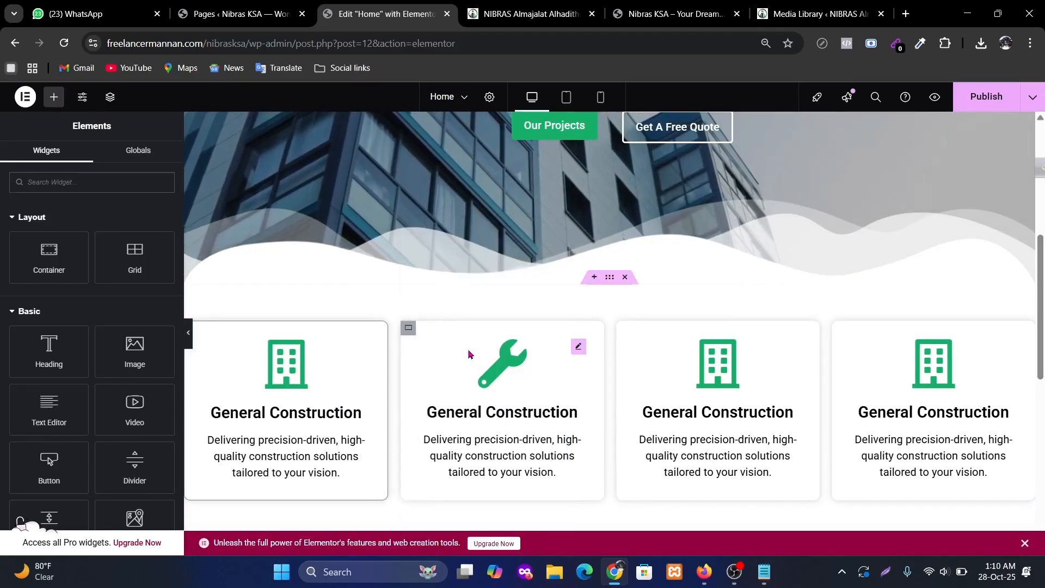
{"action": "right_click", "coordinate": [633, 338]}
{"action": "left_click", "coordinate": [665, 352]}
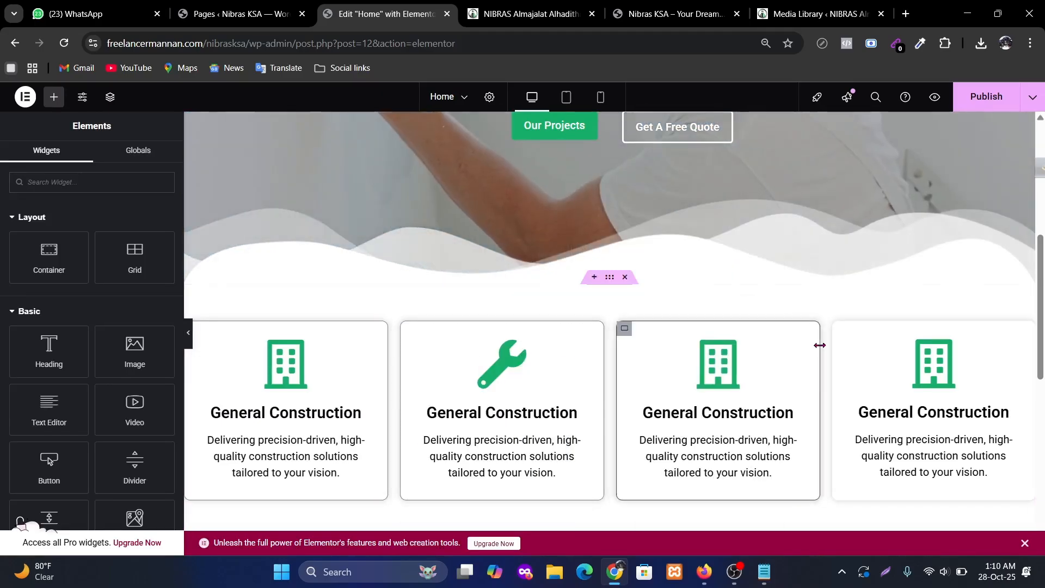
{"action": "right_click", "coordinate": [898, 359]}
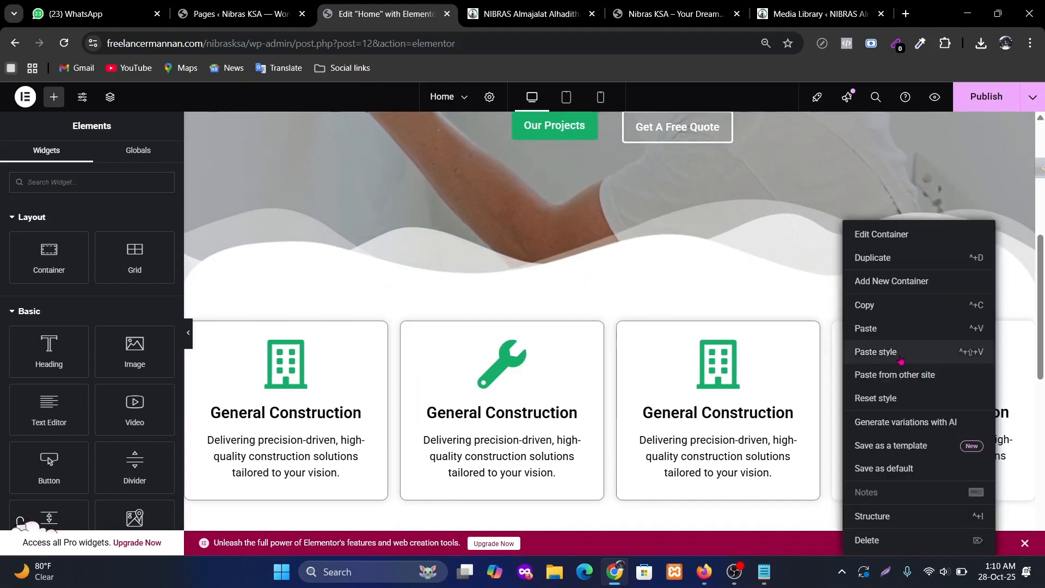
{"action": "left_click", "coordinate": [900, 358]}
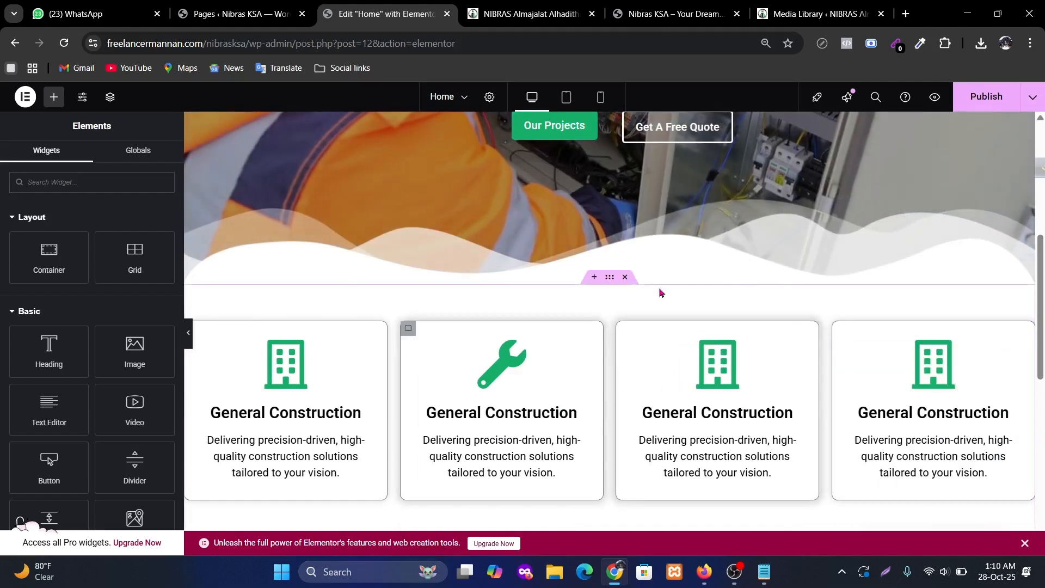
Save the Home page and switch to the nibrasksa.com reference page.
{"action": "key", "text": "ctrl+s"}
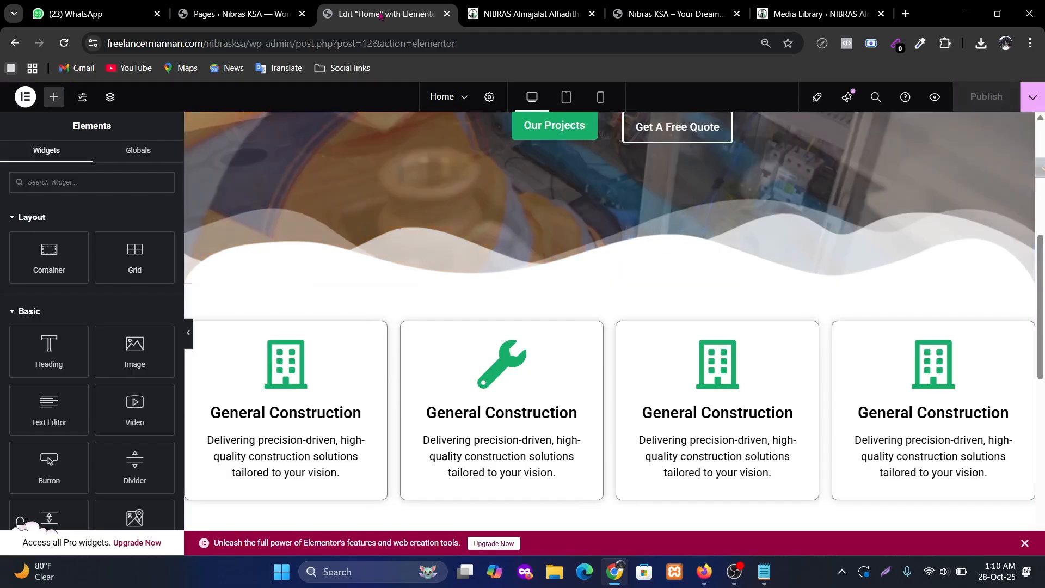
{"action": "left_click", "coordinate": [497, 15]}
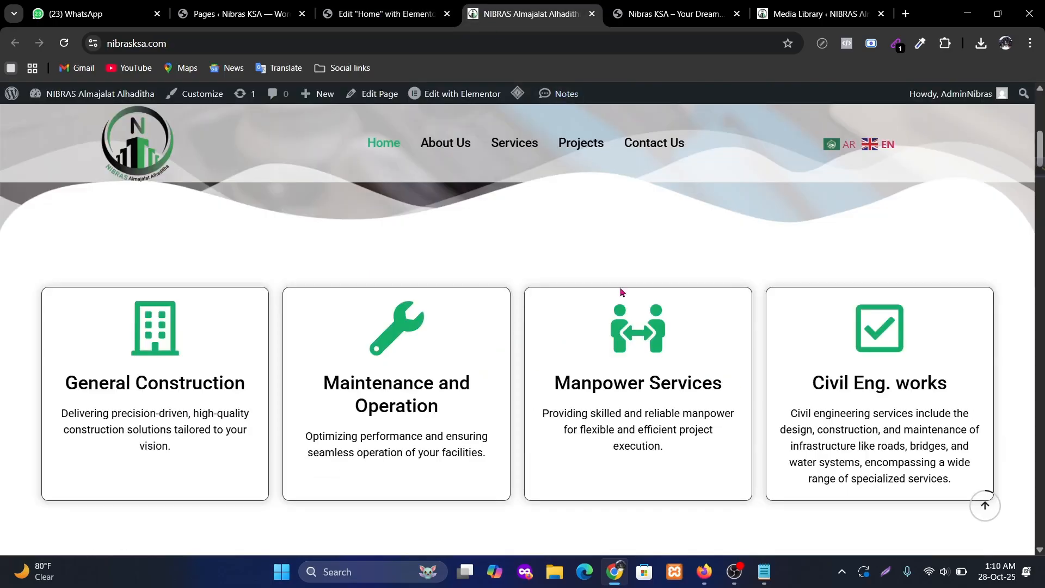
Review the About Us section on the nibrasksa.com reference page and add a single-column flexbox container below the service cards in Elementor.
{"action": "scroll", "coordinate": [622, 293], "scroll_direction": "down", "scroll_amount": 6}
{"action": "scroll", "coordinate": [635, 297], "scroll_direction": "down", "scroll_amount": 5}
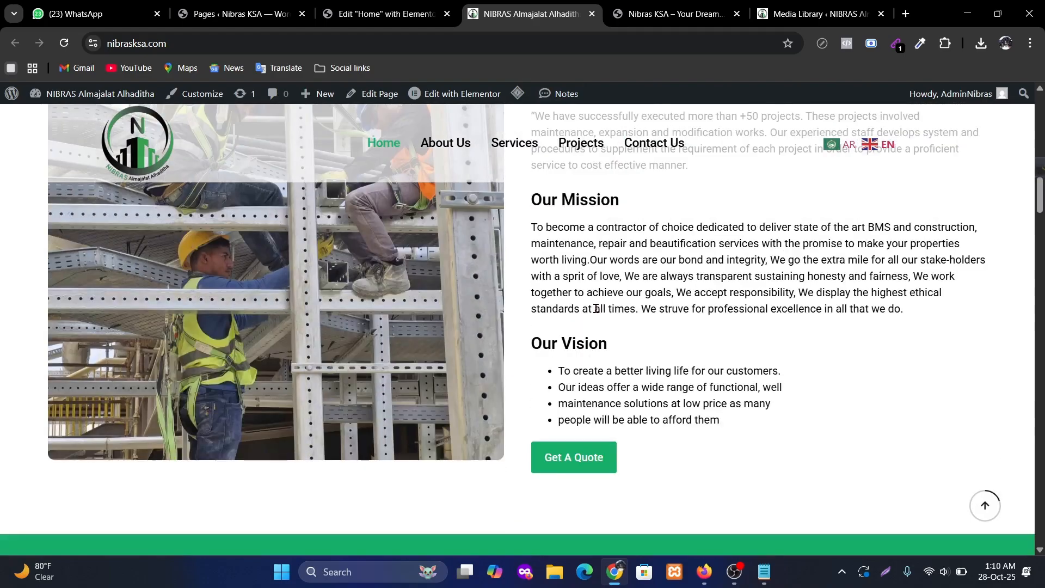
{"action": "scroll", "coordinate": [599, 310], "scroll_direction": "up", "scroll_amount": 3}
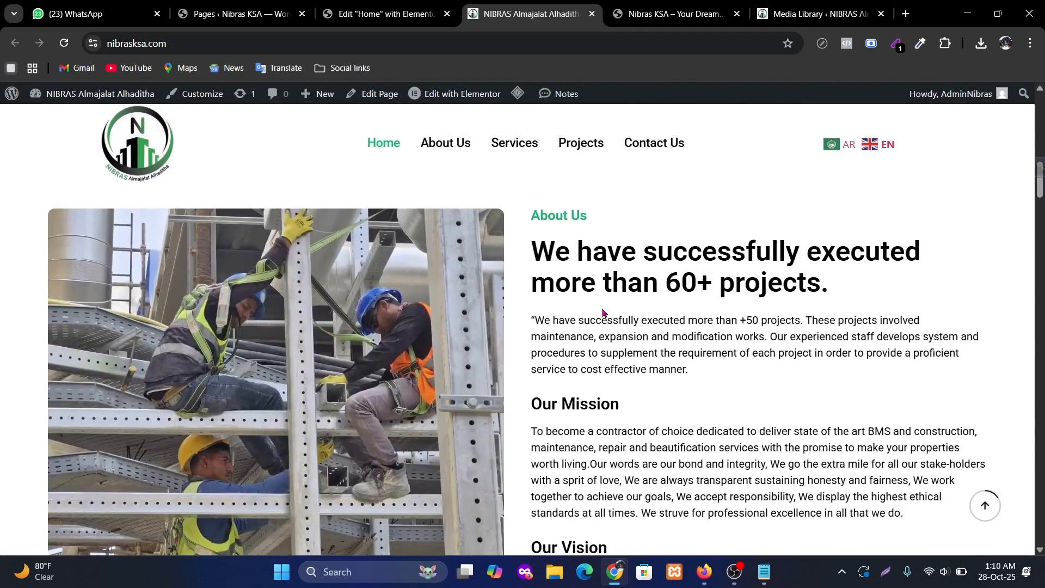
{"action": "left_click", "coordinate": [381, 14]}
{"action": "scroll", "coordinate": [626, 281], "scroll_direction": "down", "scroll_amount": 5}
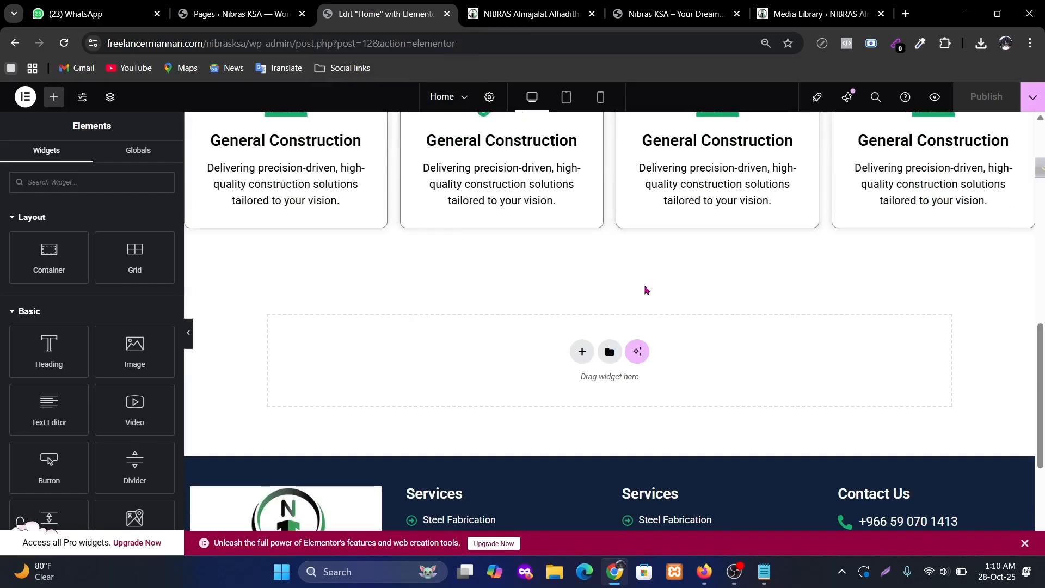
{"action": "left_click", "coordinate": [584, 353]}
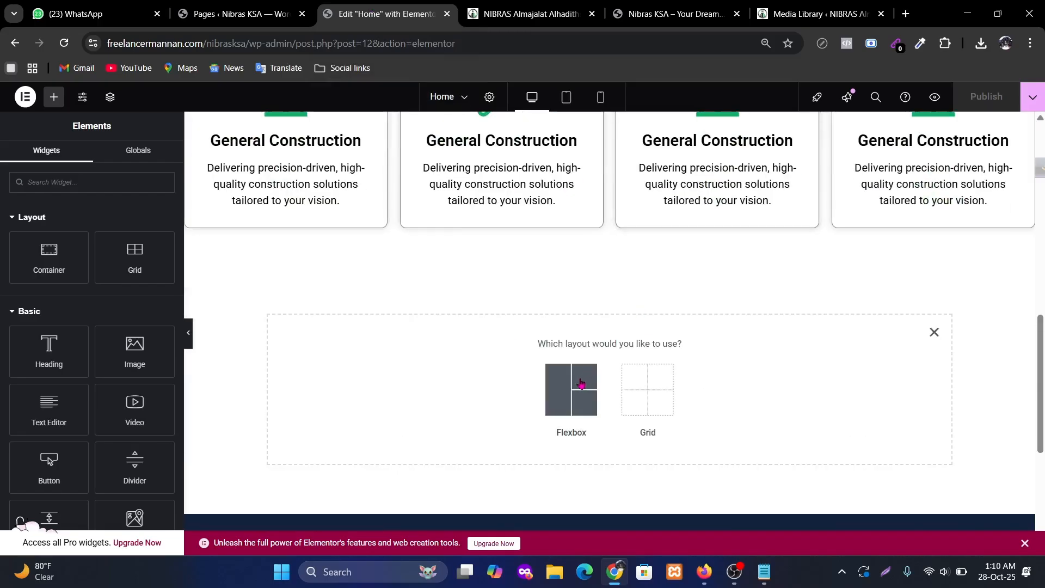
{"action": "left_click", "coordinate": [570, 383]}
{"action": "left_click", "coordinate": [563, 380]}
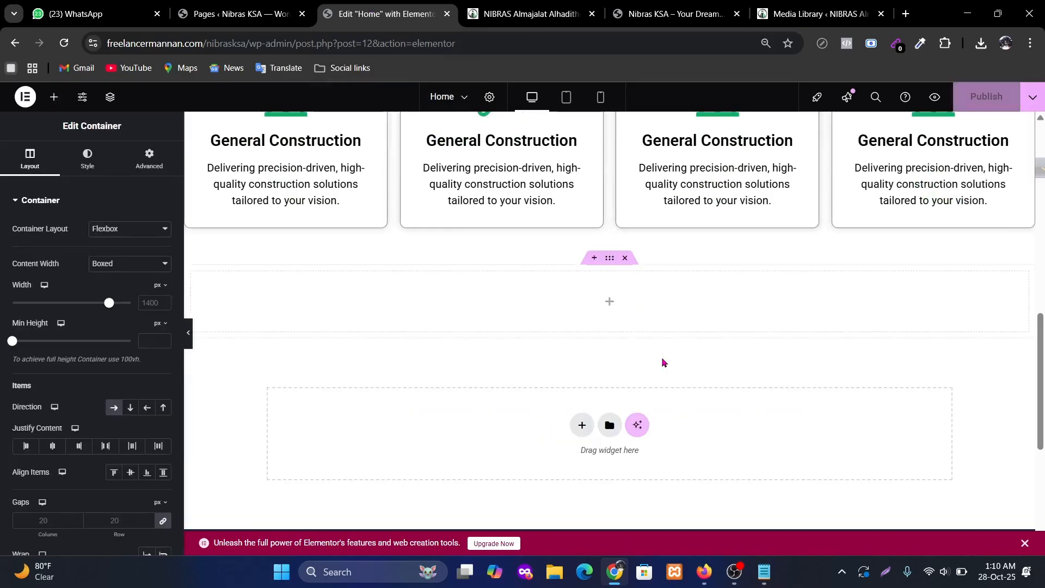
Add an inner container to the new section and duplicate it to form two side-by-side columns.
{"action": "left_click", "coordinate": [610, 301]}
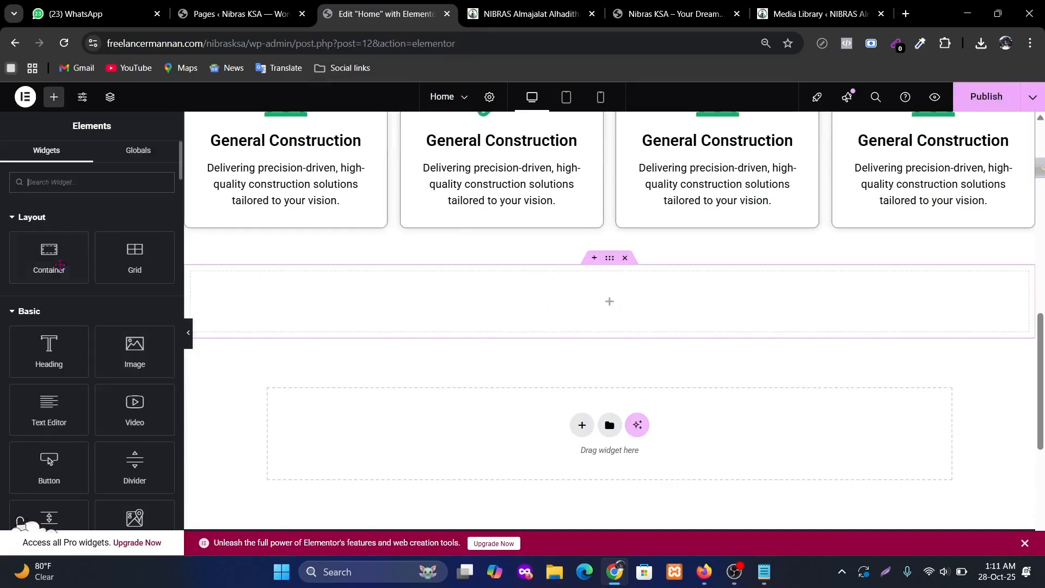
{"action": "left_click_drag", "start_coordinate": [49, 254], "coordinate": [210, 299]}
{"action": "right_click", "coordinate": [203, 288]}
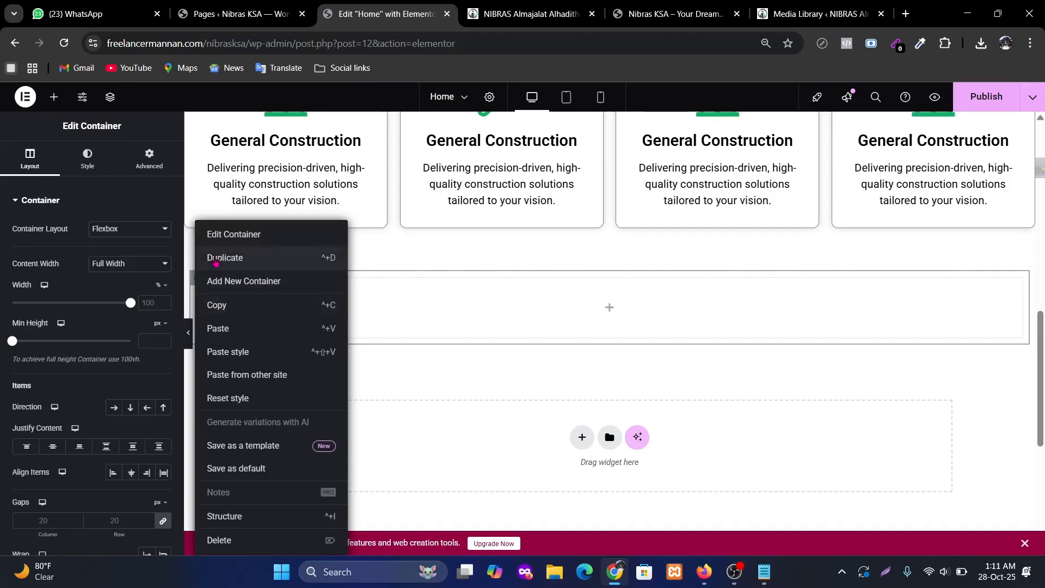
{"action": "left_click", "coordinate": [218, 257]}
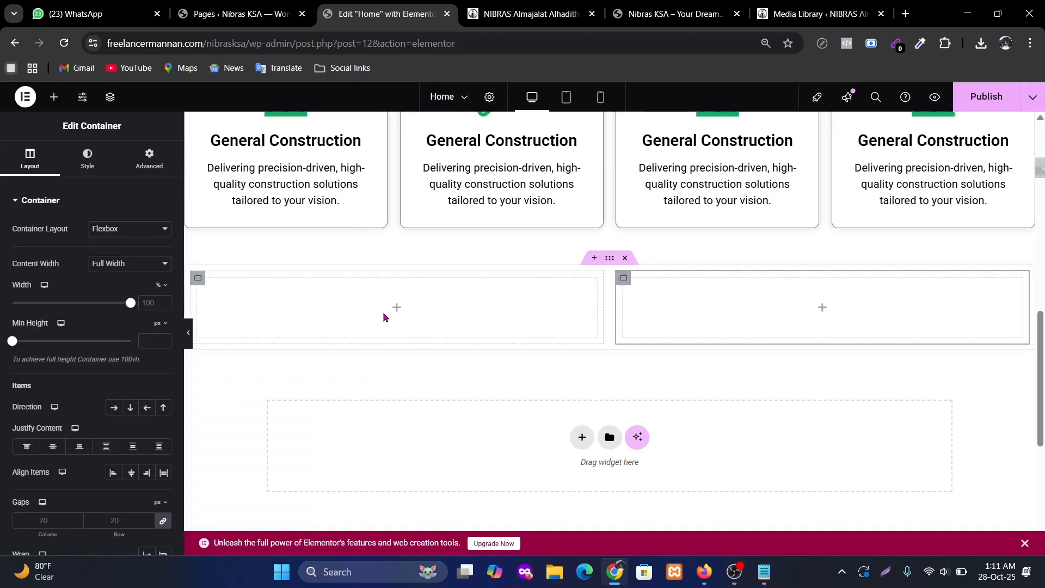
Place an Image widget in the new section's first column and a Heading widget in its second column.
{"action": "left_click", "coordinate": [395, 309]}
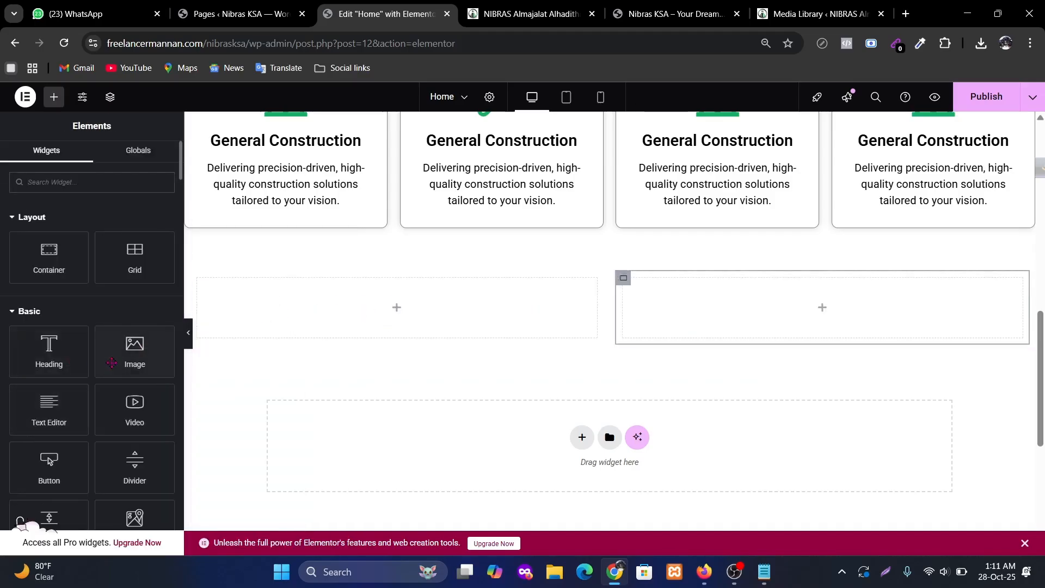
{"action": "left_click_drag", "start_coordinate": [134, 351], "coordinate": [430, 305]}
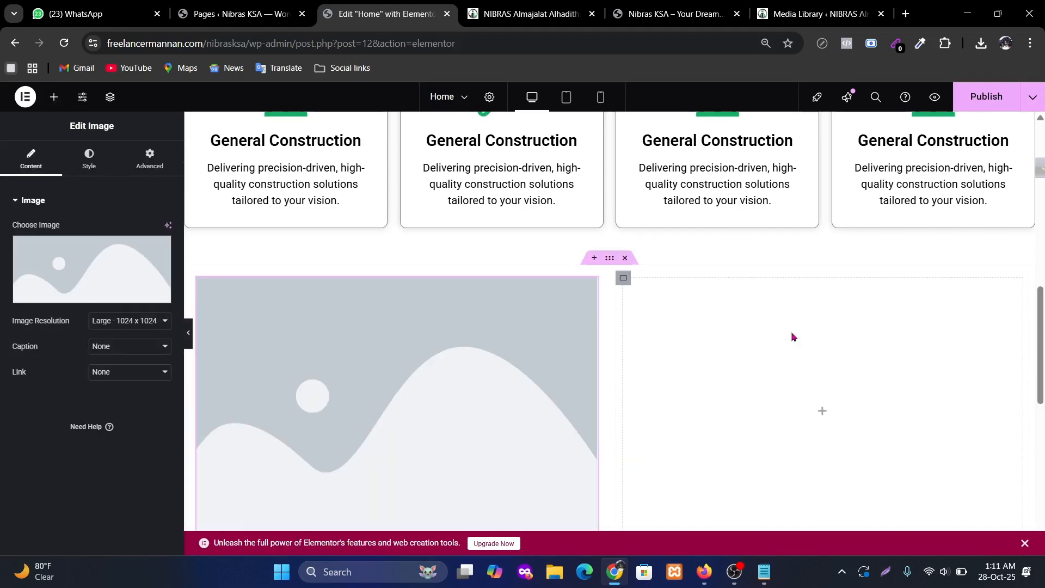
{"action": "left_click", "coordinate": [823, 413]}
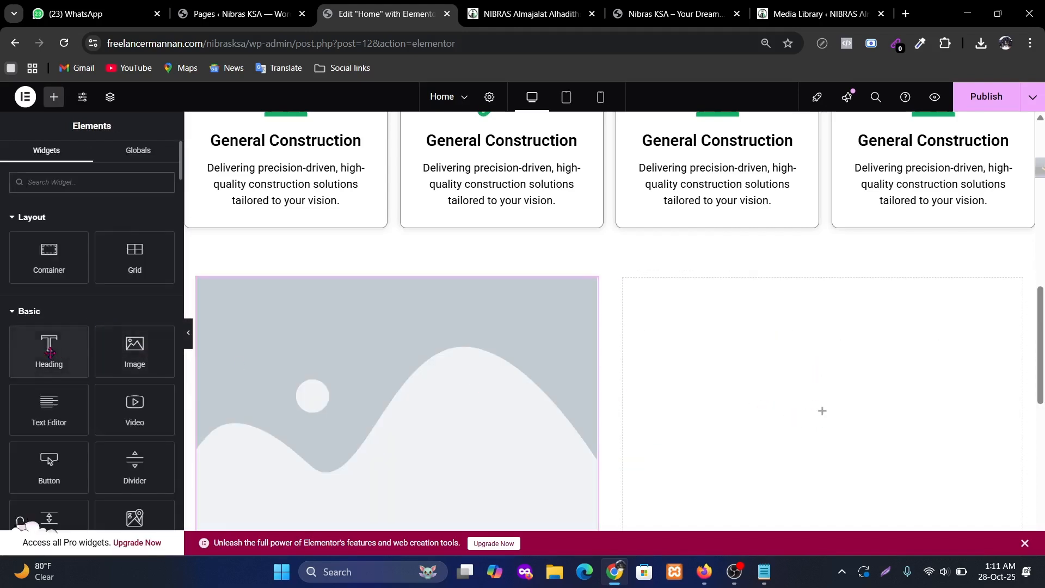
{"action": "left_click_drag", "start_coordinate": [49, 351], "coordinate": [935, 387]}
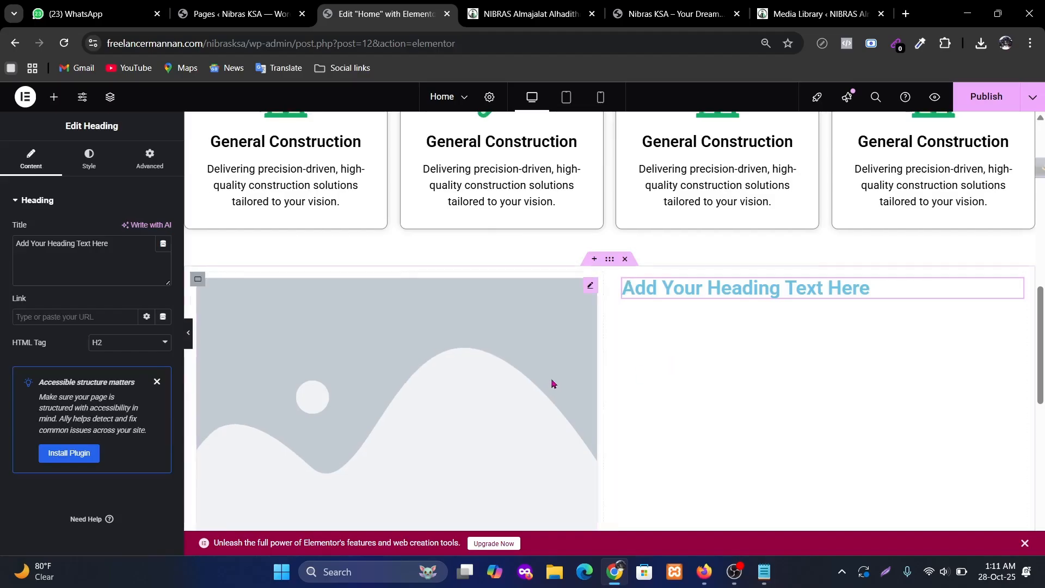
Set the new section container's padding to 60 px at the top and bottom and 0 on the sides.
{"action": "scroll", "coordinate": [589, 378], "scroll_direction": "up", "scroll_amount": 4}
{"action": "scroll", "coordinate": [589, 379], "scroll_direction": "down", "scroll_amount": 3}
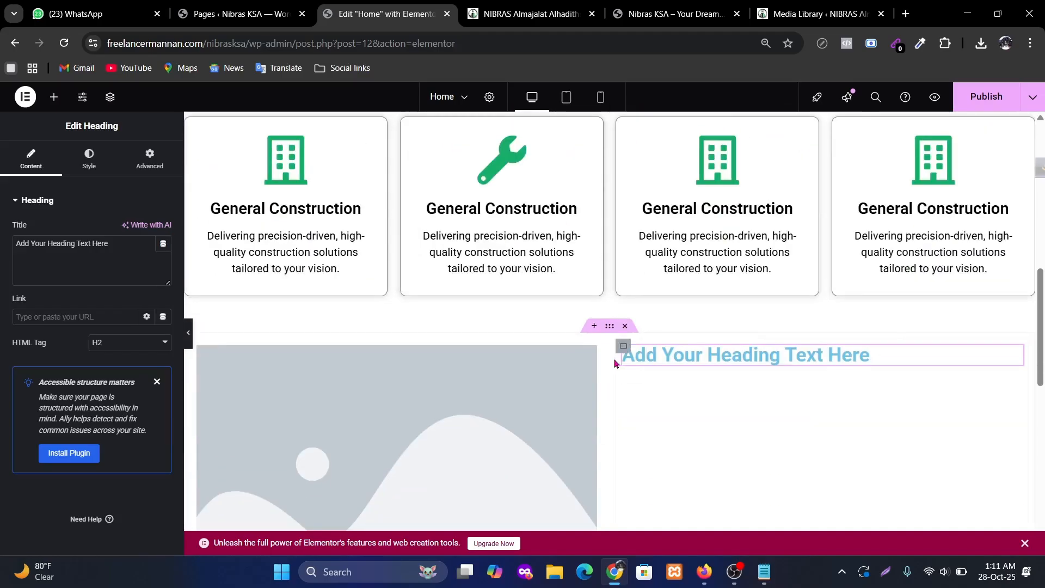
{"action": "left_click", "coordinate": [610, 327]}
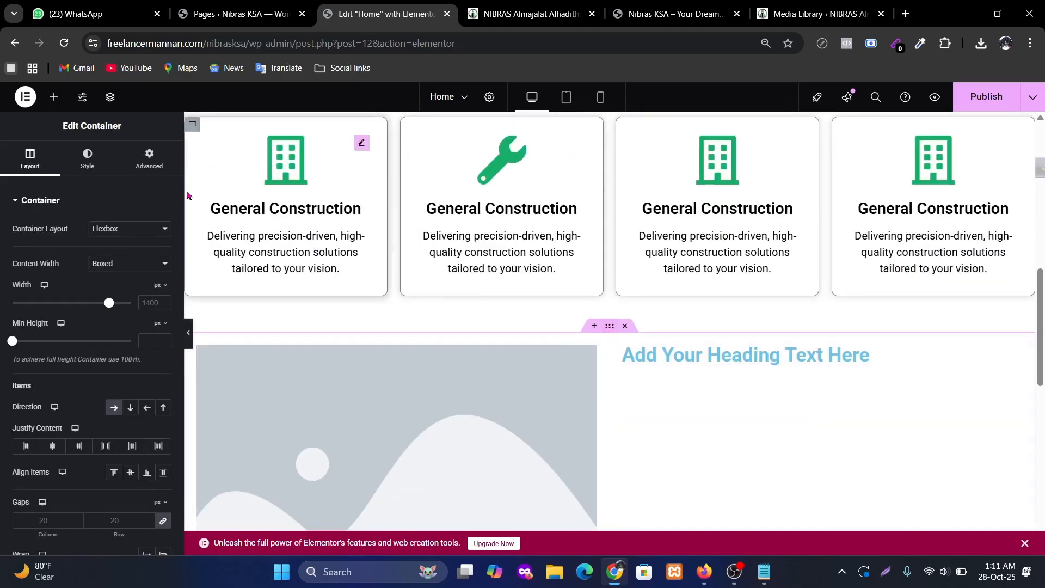
{"action": "left_click", "coordinate": [149, 158]}
{"action": "left_click", "coordinate": [162, 291]}
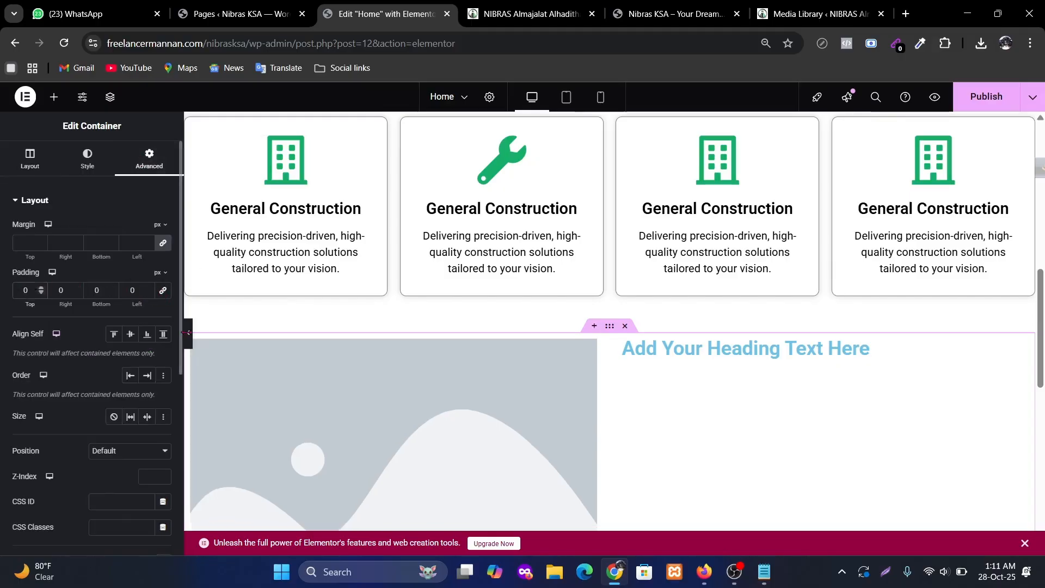
{"action": "type", "text": "6"}
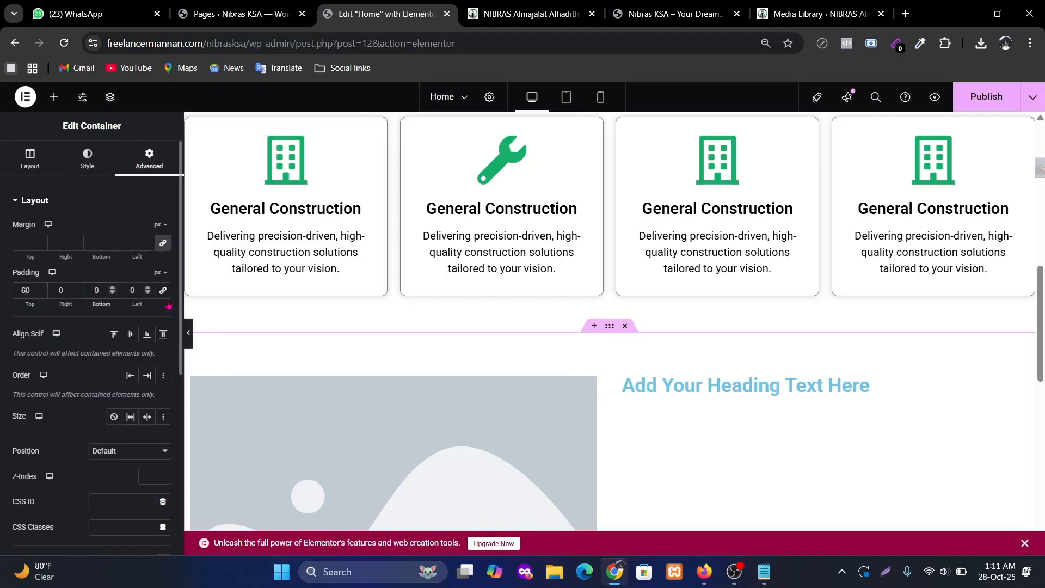
{"action": "type", "text": "6"}
Change the title of the heading beside the image placeholder to "About Us".
{"action": "scroll", "coordinate": [719, 305], "scroll_direction": "down", "scroll_amount": 4}
{"action": "scroll", "coordinate": [732, 312], "scroll_direction": "up", "scroll_amount": 1}
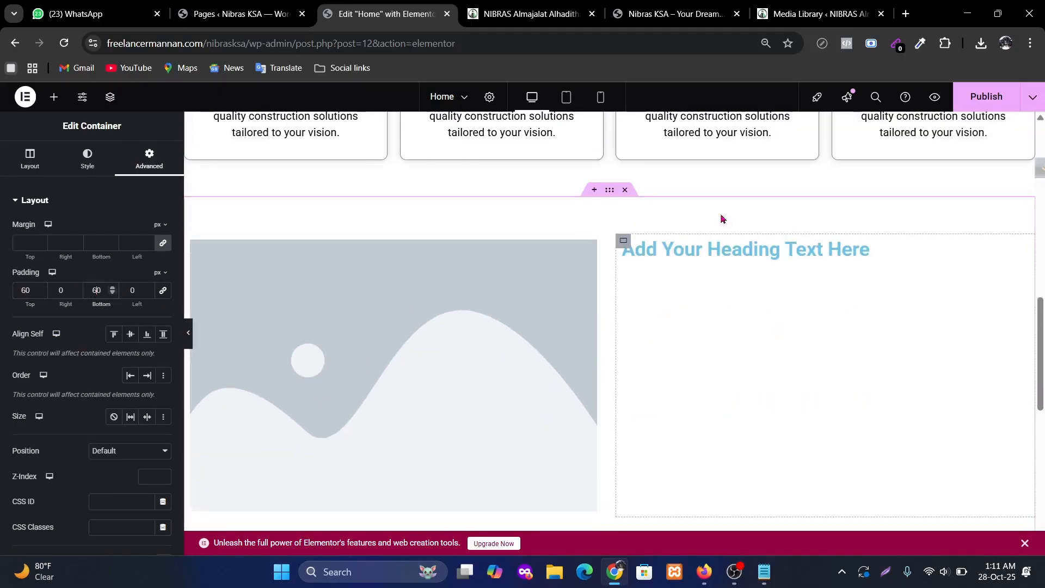
{"action": "left_click", "coordinate": [742, 251]}
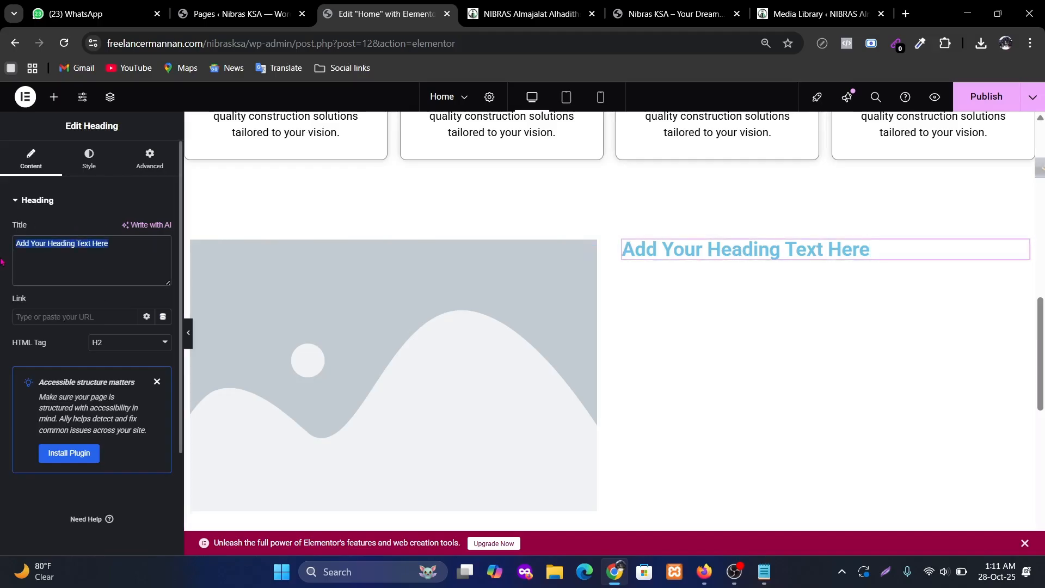
{"action": "type", "text": "About Us"}
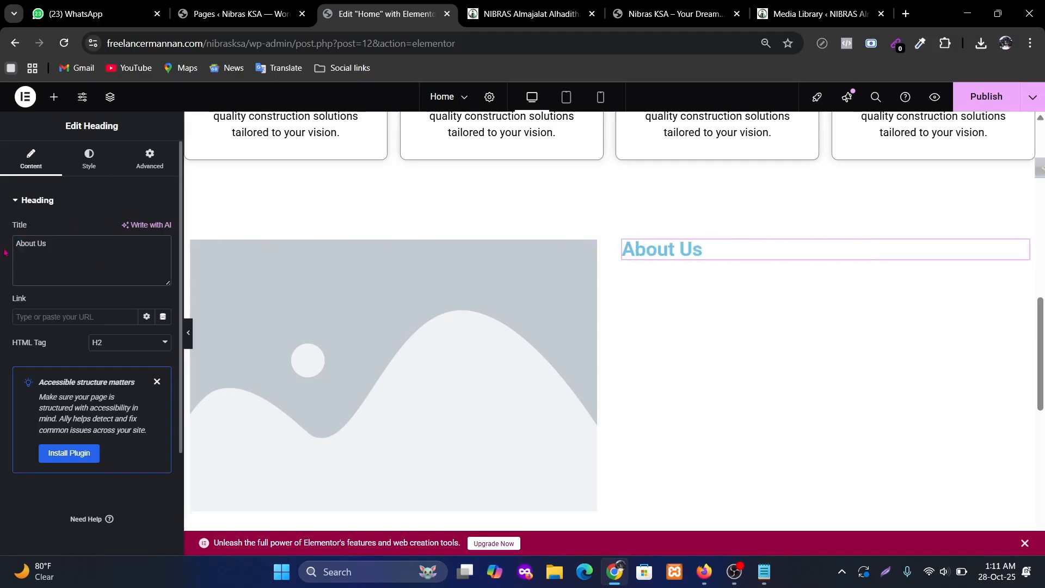
Duplicate the About Us heading and replace the copy's title with the reference page's "We have successfully executed more than 60+ projects.".
{"action": "left_click", "coordinate": [526, 14]}
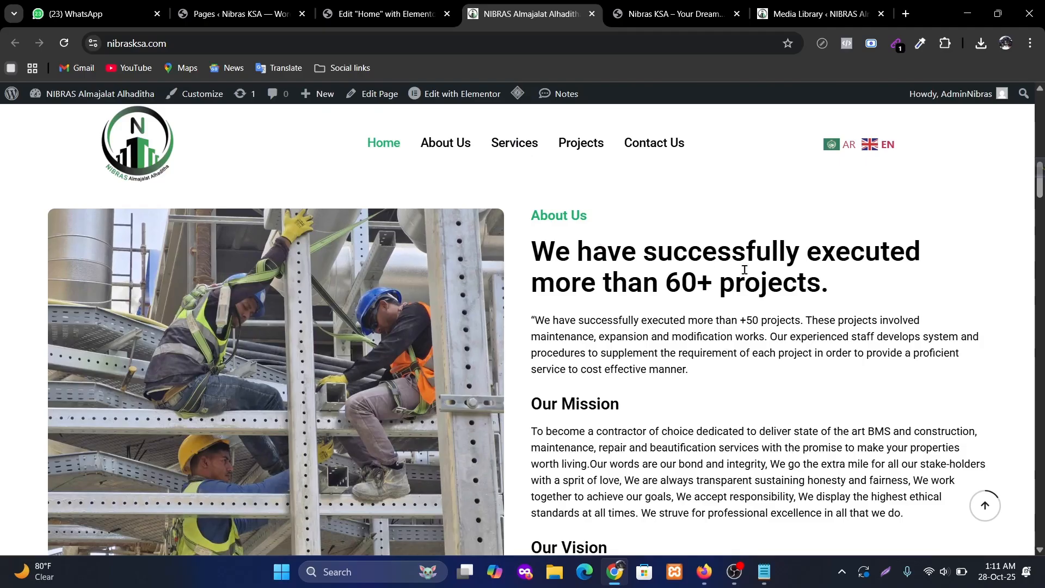
{"action": "left_click_drag", "start_coordinate": [831, 284], "coordinate": [537, 251]}
{"action": "key", "text": "ctrl+c"}
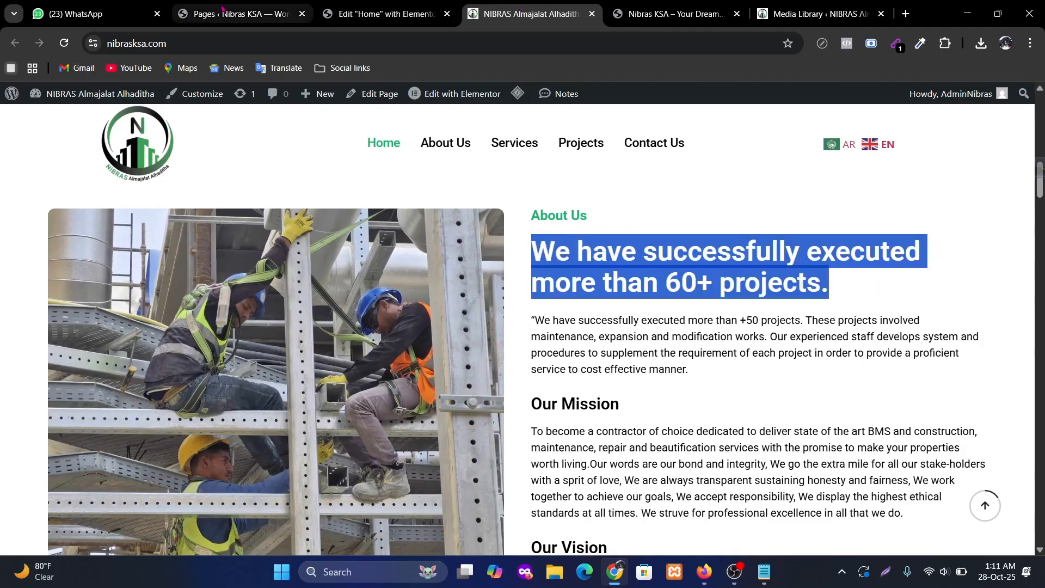
{"action": "left_click", "coordinate": [383, 11]}
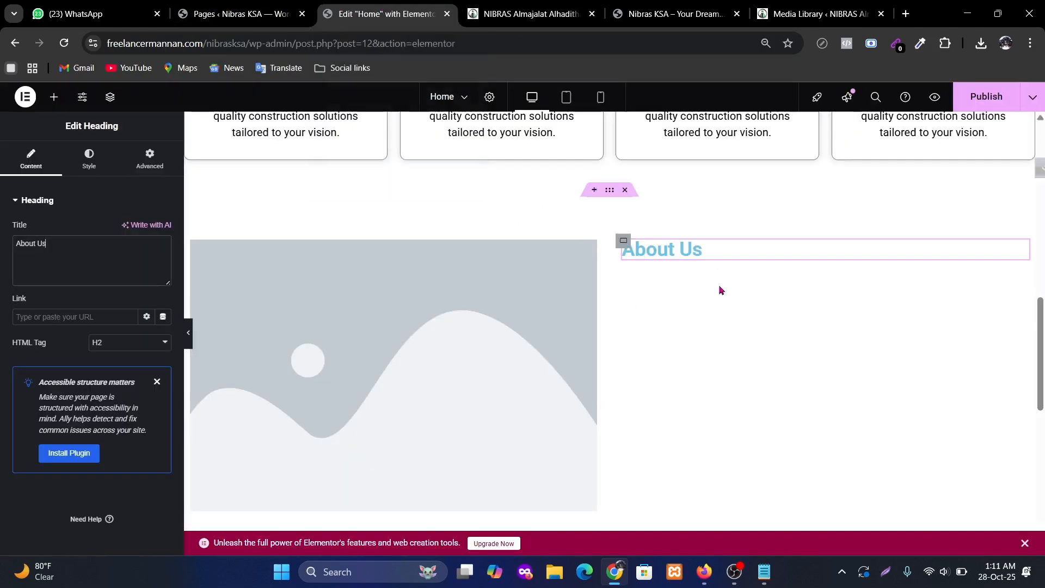
{"action": "right_click", "coordinate": [697, 248]}
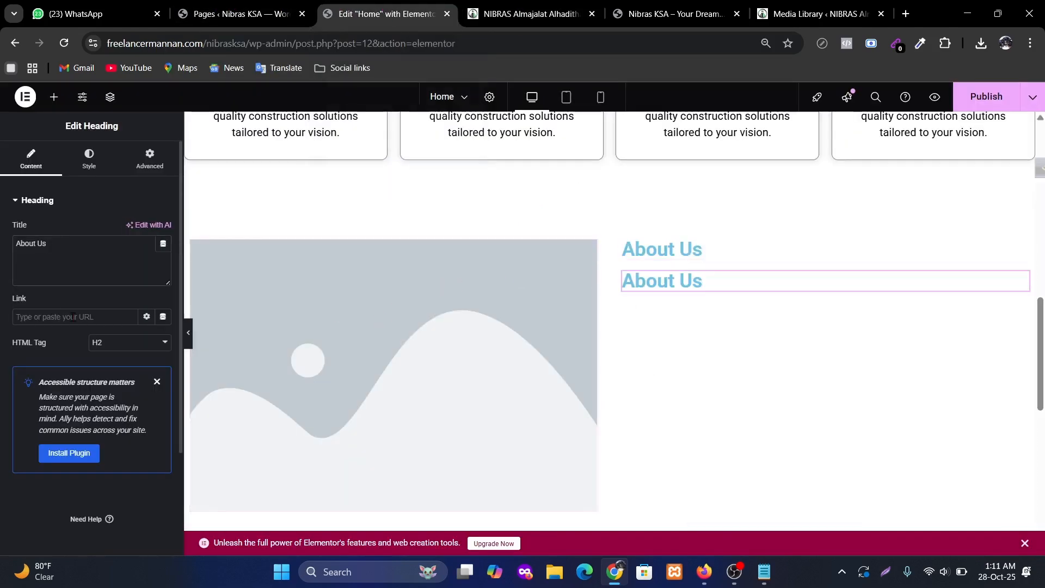
{"action": "key", "text": "ctrl+v"}
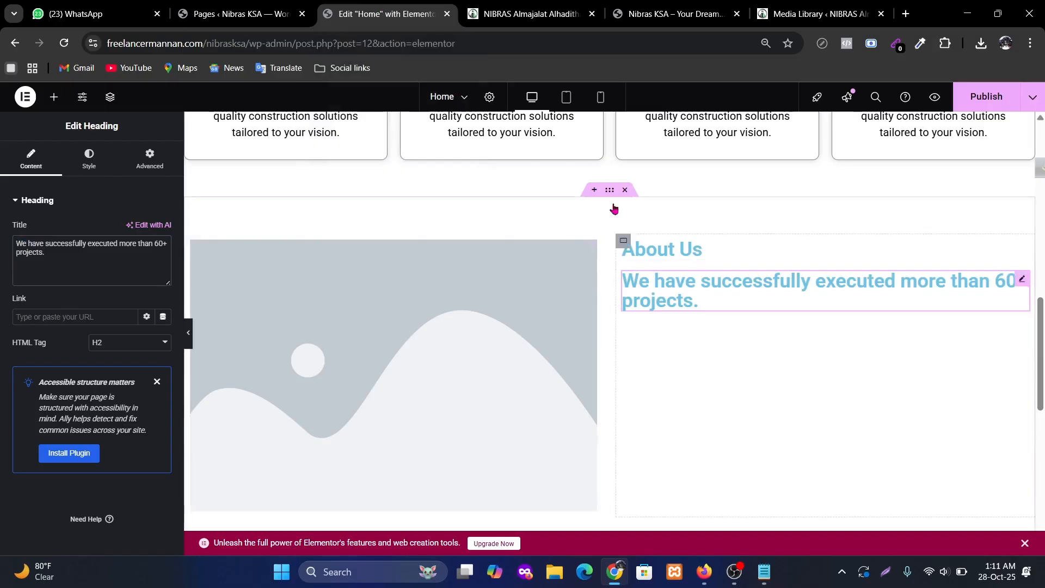
Copy the introductory paragraph under the "60+ projects" heading on the nibrasksa.com reference page.
{"action": "left_click", "coordinate": [526, 16]}
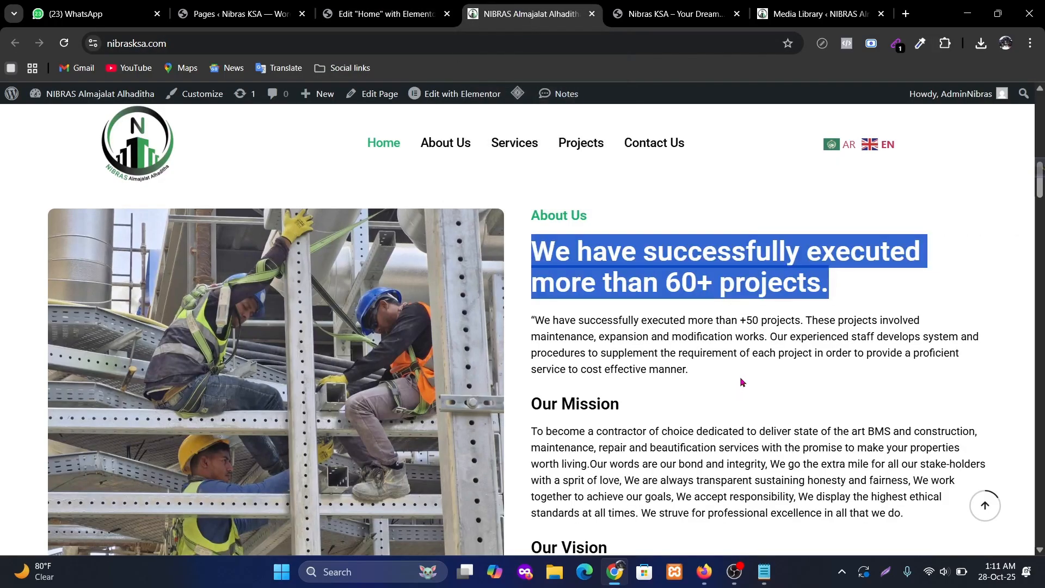
{"action": "scroll", "coordinate": [742, 383], "scroll_direction": "down", "scroll_amount": 2}
{"action": "left_click_drag", "start_coordinate": [691, 234], "coordinate": [531, 186]}
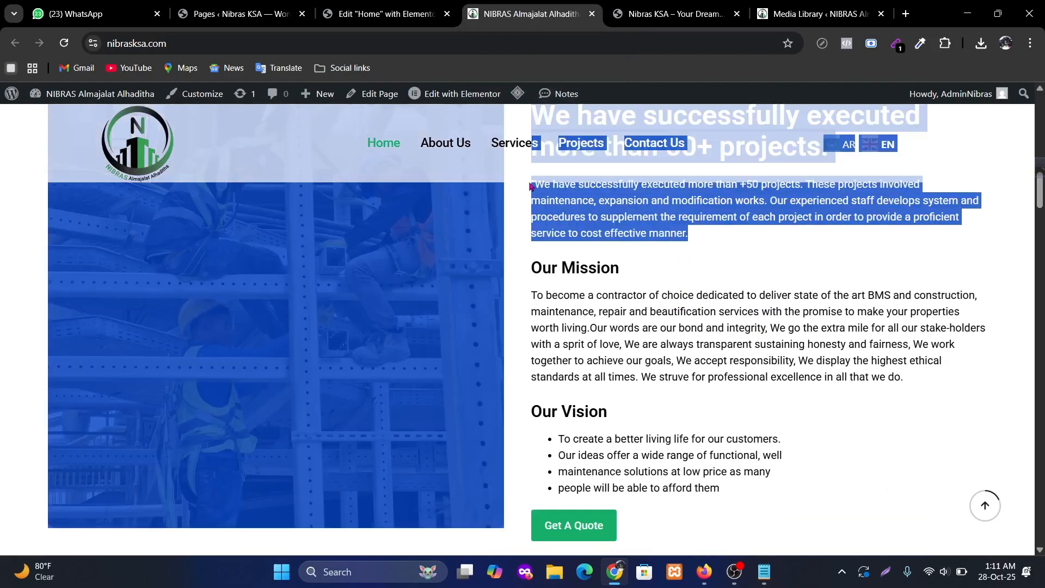
{"action": "left_click", "coordinate": [740, 268]}
{"action": "scroll", "coordinate": [723, 351], "scroll_direction": "up", "scroll_amount": 2}
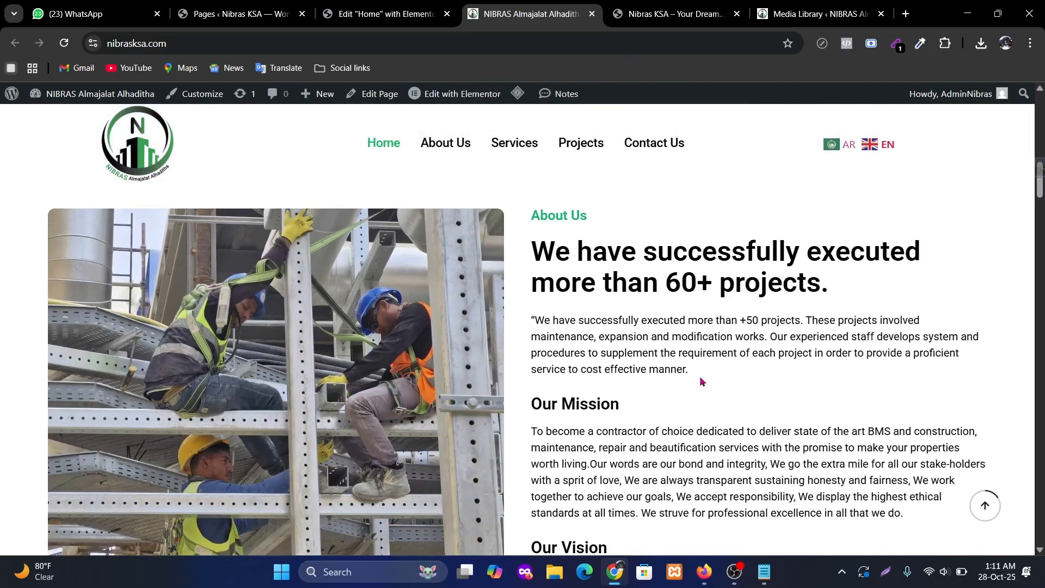
{"action": "left_click_drag", "start_coordinate": [701, 382], "coordinate": [524, 326]}
{"action": "key", "text": "ctrl+c"}
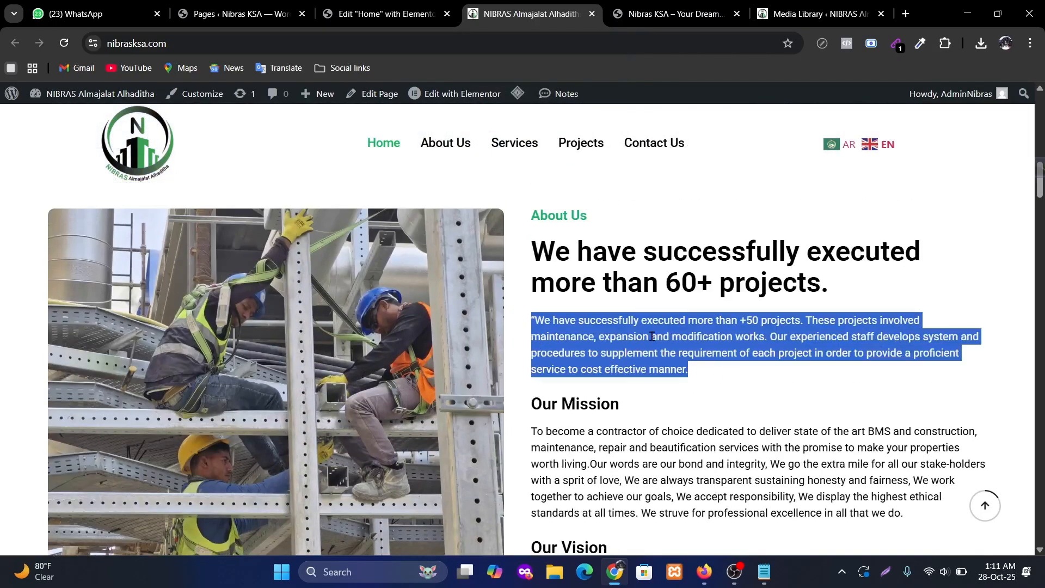
Add a Text Editor widget below the "60+ projects" heading on the Home page and replace its placeholder with the copied paragraph.
{"action": "left_click", "coordinate": [409, 14]}
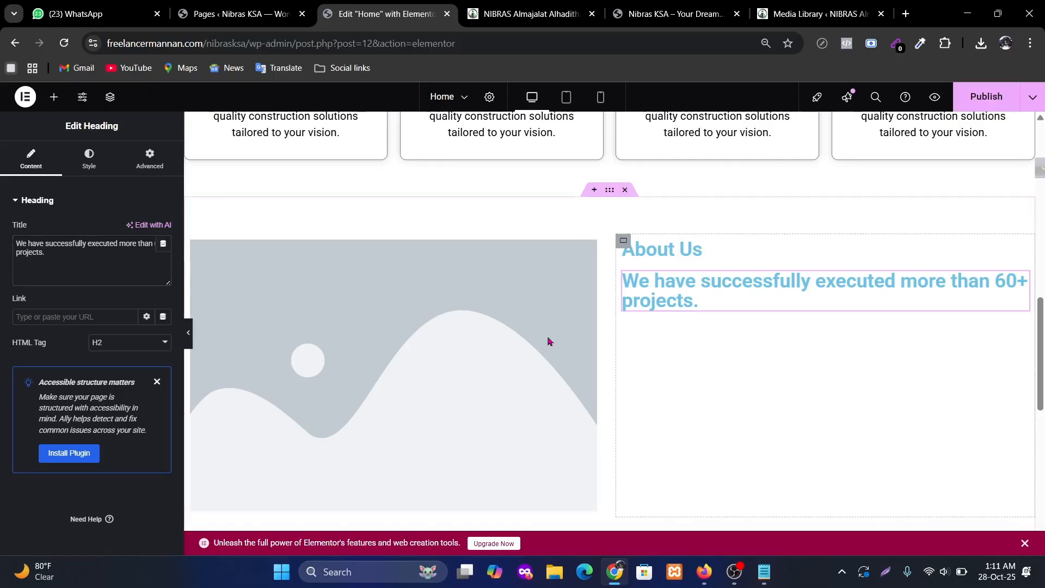
{"action": "left_click", "coordinate": [54, 97]}
{"action": "left_click_drag", "start_coordinate": [49, 408], "coordinate": [825, 326]}
{"action": "triple_click", "coordinate": [157, 355]}
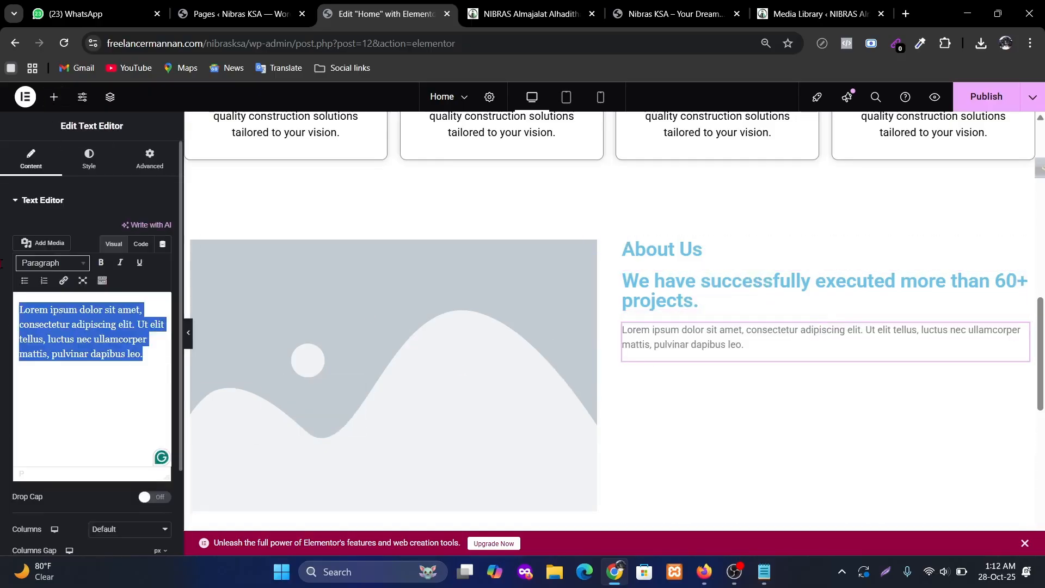
{"action": "key", "text": "ctrl+v"}
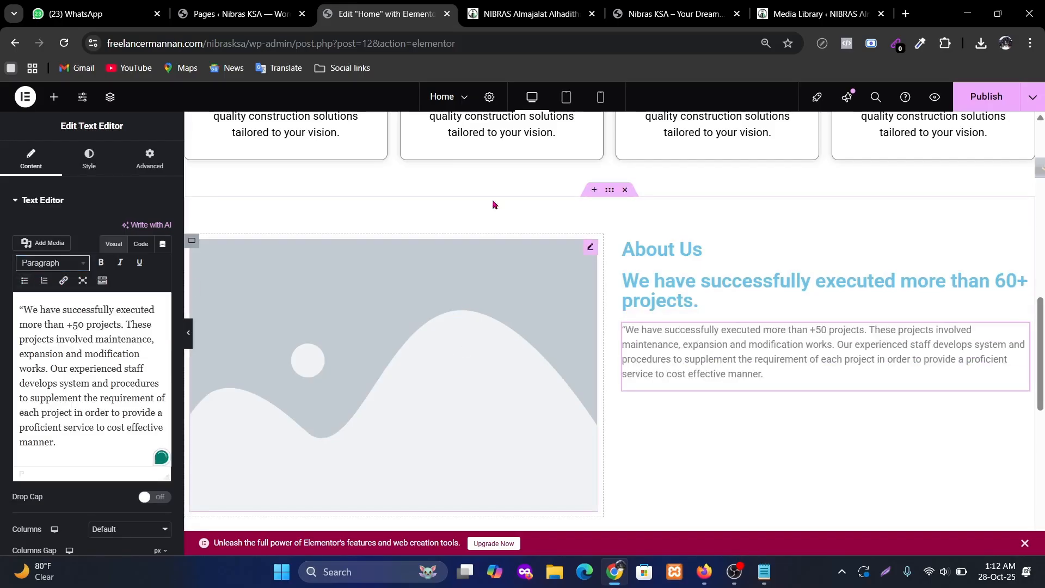
Duplicate the "About Us" heading and move the copy below the introductory paragraph in the same column.
{"action": "key", "text": "ctrl+Tab"}
{"action": "scroll", "coordinate": [693, 339], "scroll_direction": "down", "scroll_amount": 2}
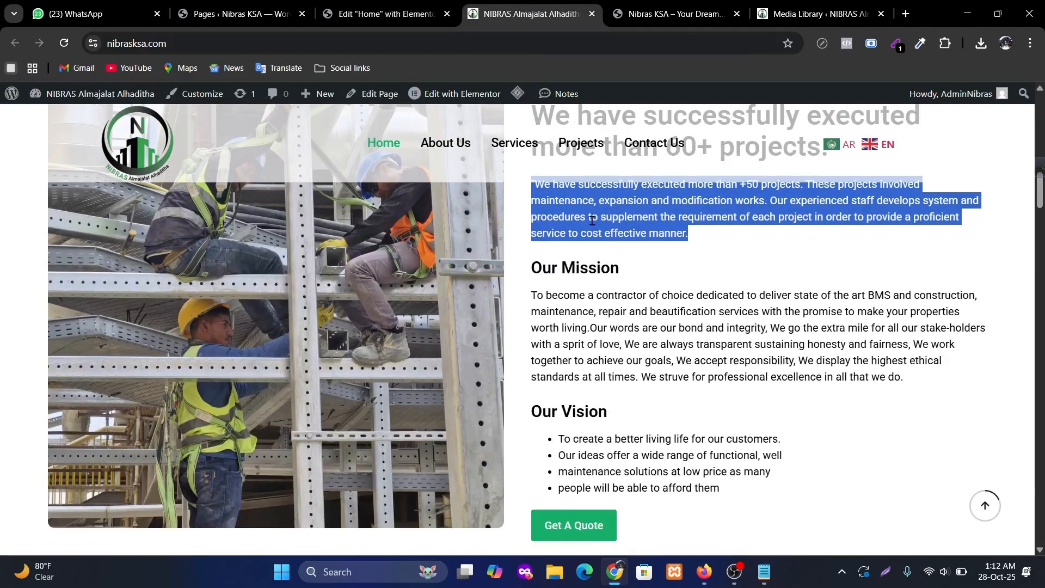
{"action": "left_click", "coordinate": [248, 15]}
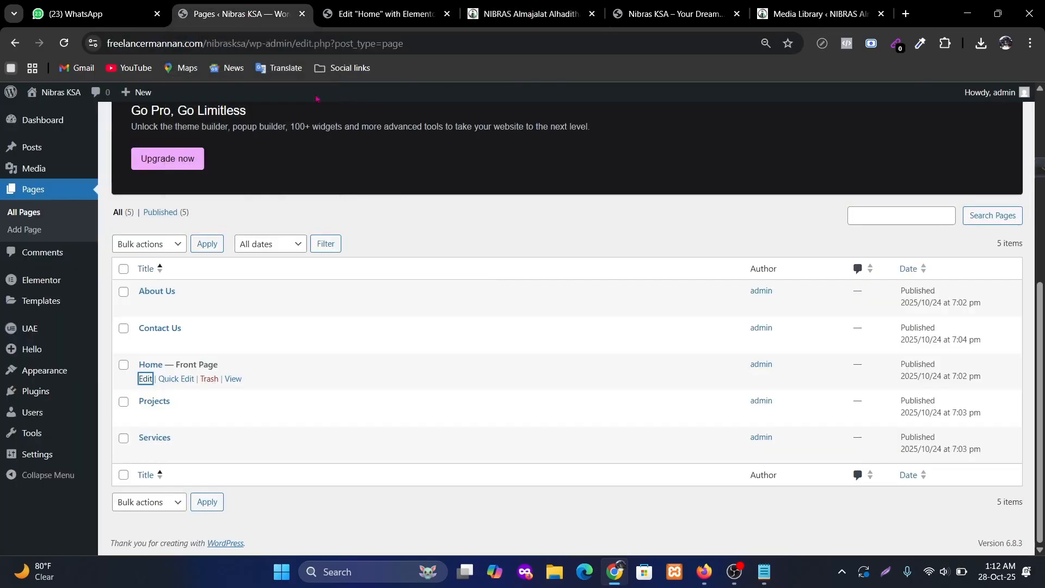
{"action": "left_click", "coordinate": [381, 13]}
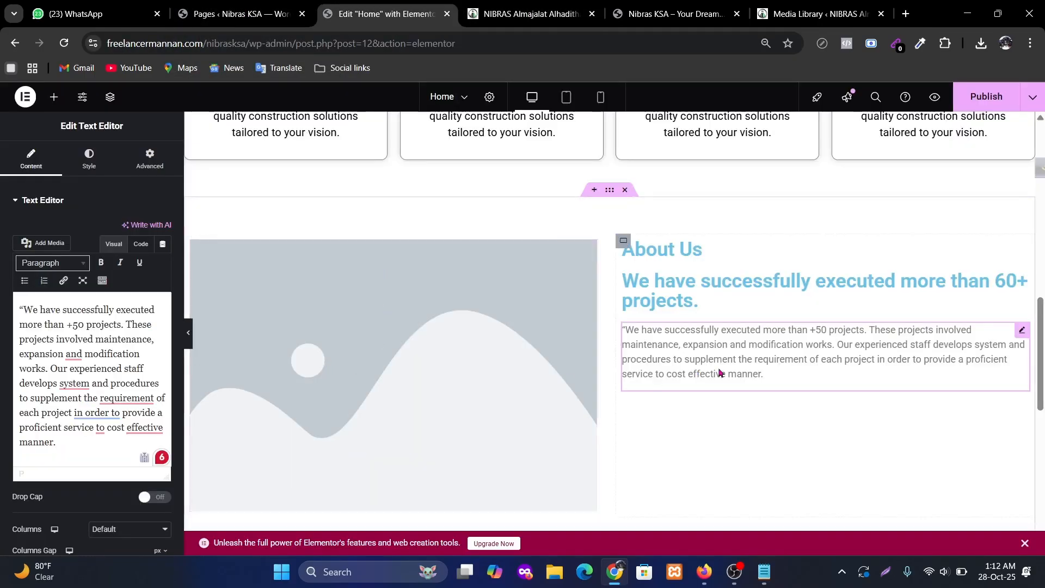
{"action": "right_click", "coordinate": [701, 254]}
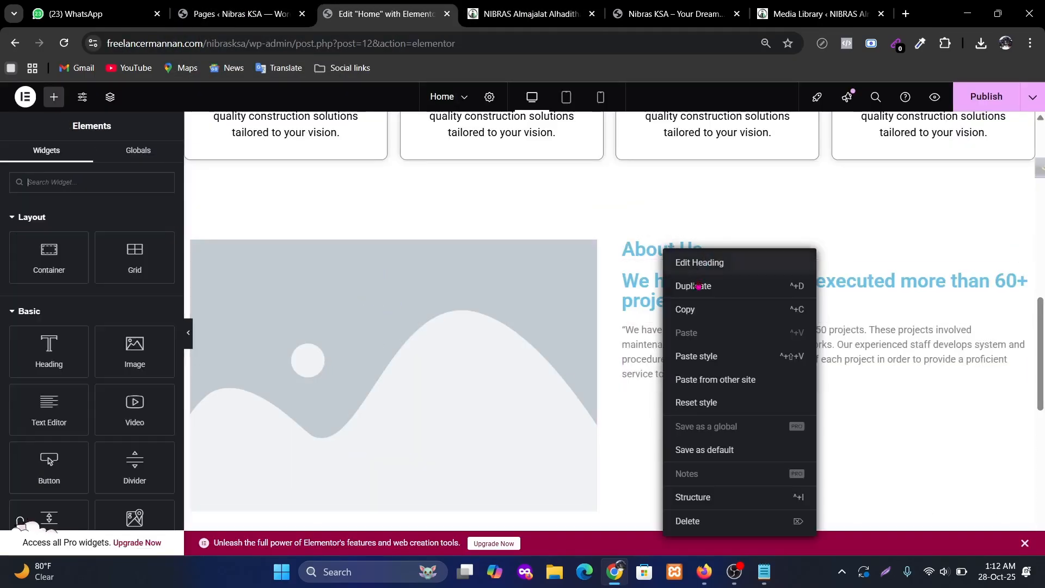
{"action": "left_click", "coordinate": [697, 218]}
{"action": "scroll", "coordinate": [688, 199], "scroll_direction": "down", "scroll_amount": 2}
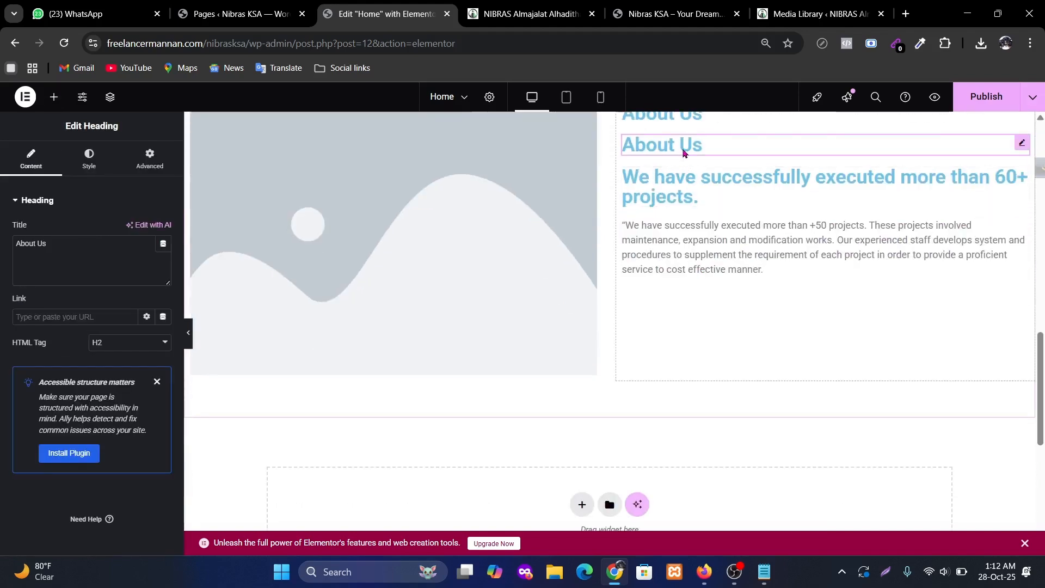
{"action": "left_click_drag", "start_coordinate": [683, 144], "coordinate": [708, 266]}
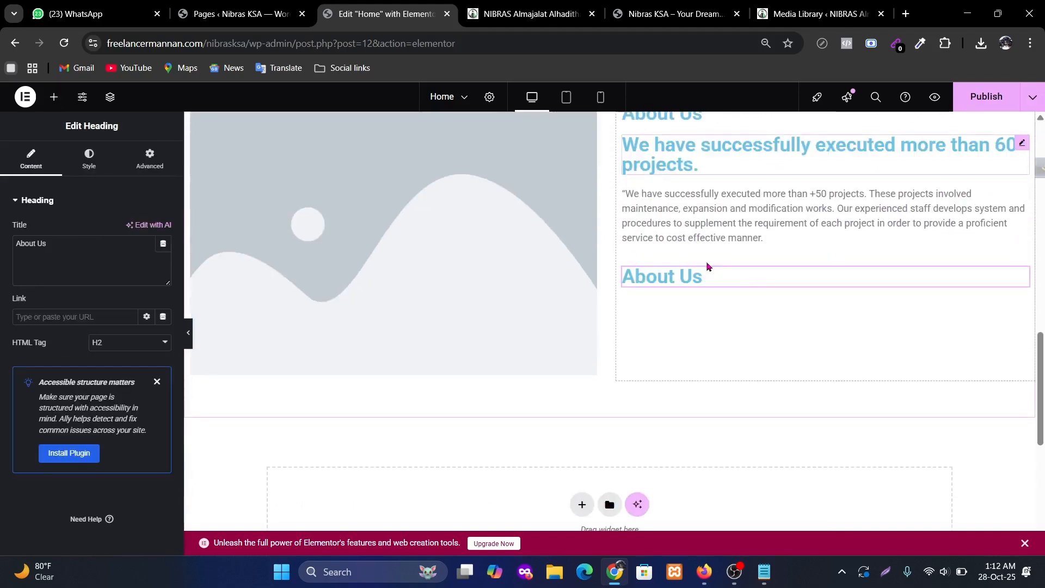
Duplicate the introductory paragraph and place the copy beneath the second "About Us" heading.
{"action": "right_click", "coordinate": [774, 195]}
{"action": "left_click", "coordinate": [792, 240]}
{"action": "left_click_drag", "start_coordinate": [776, 263], "coordinate": [744, 354]}
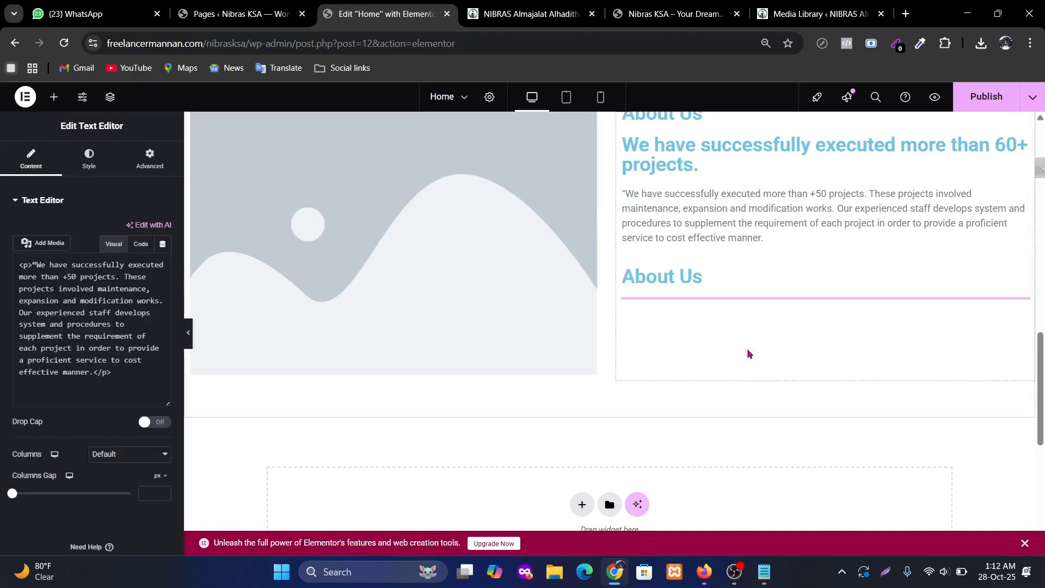
Replace the duplicated paragraph's text with the Our Mission paragraph copied from the nibrasksa.com reference page.
{"action": "left_click", "coordinate": [512, 12]}
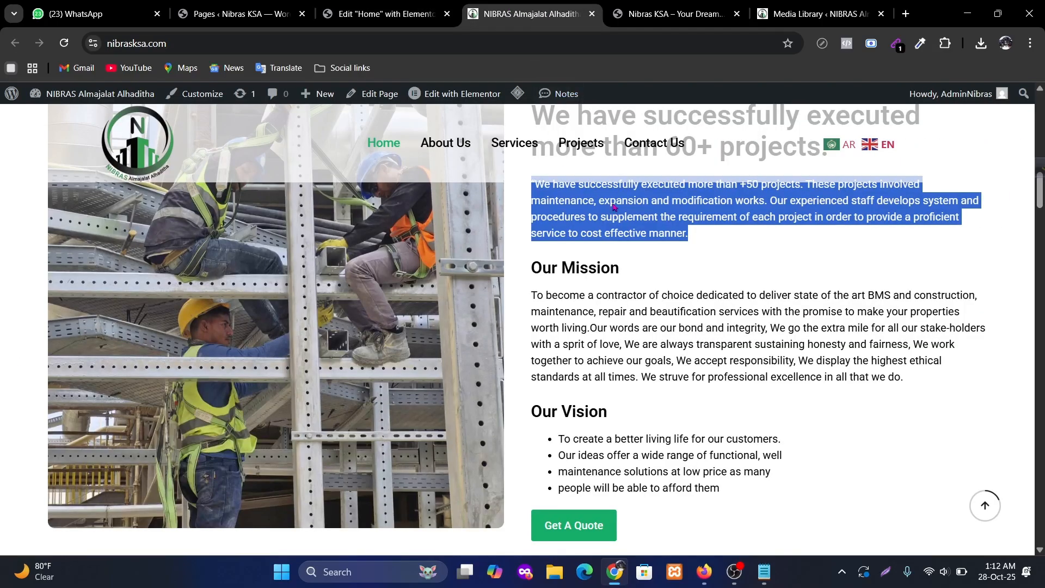
{"action": "left_click_drag", "start_coordinate": [930, 379], "coordinate": [521, 305]}
{"action": "key", "text": "ctrl+c"}
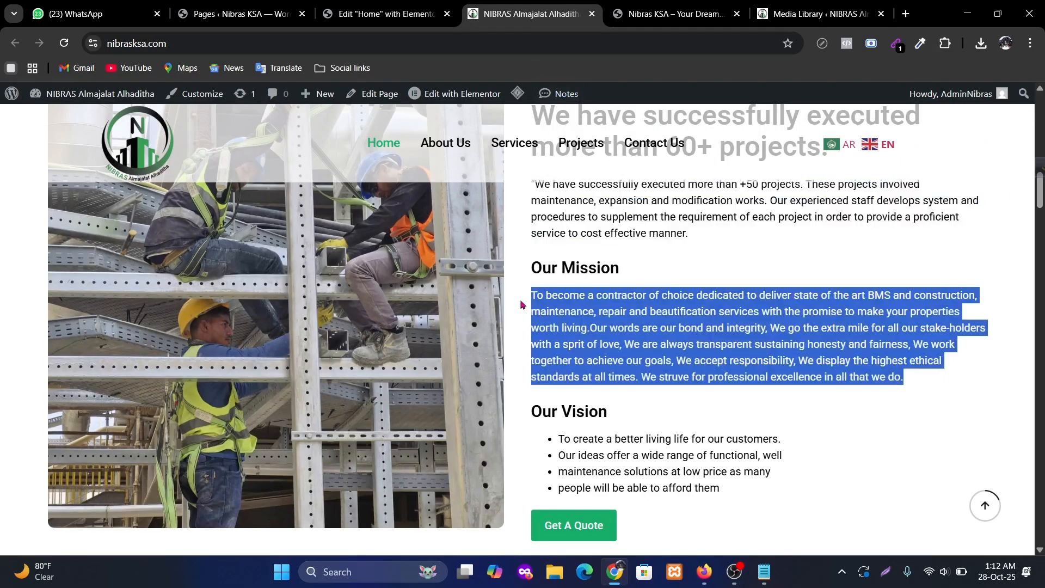
{"action": "left_click", "coordinate": [242, 13]}
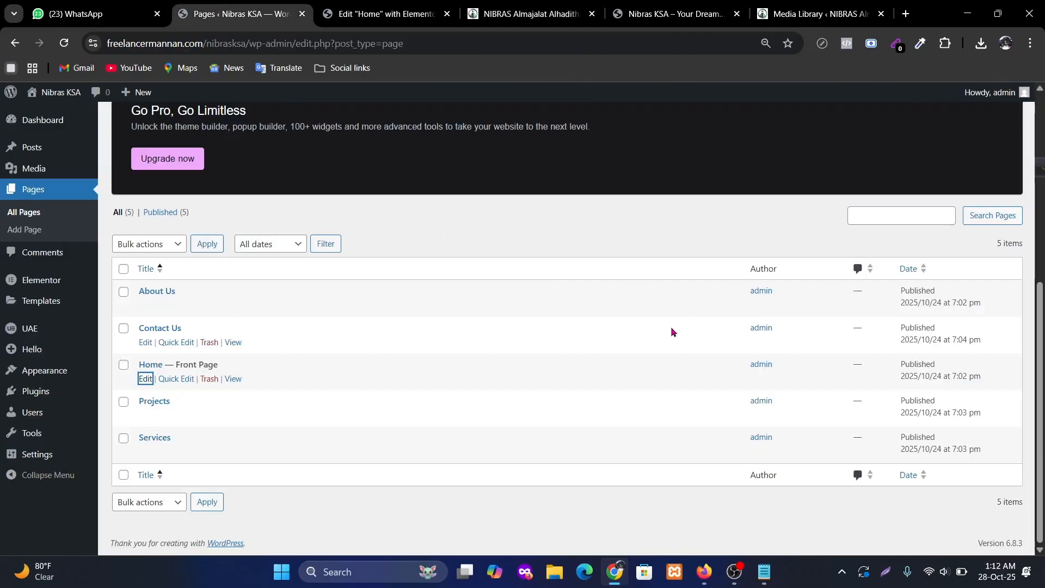
{"action": "left_click", "coordinate": [364, 8]}
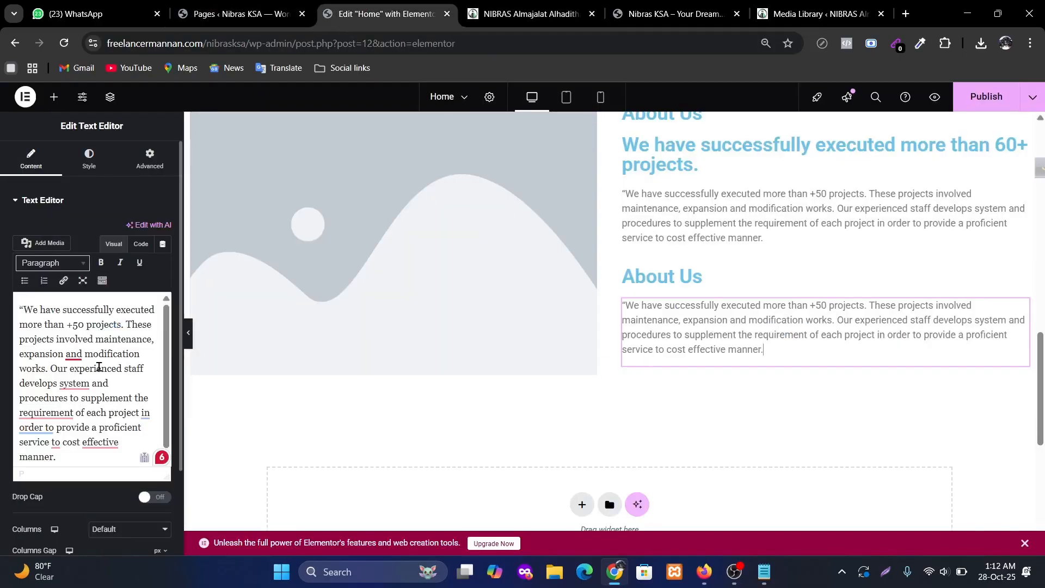
{"action": "key", "text": "ctrl+a"}
{"action": "key", "text": "ctrl+v"}
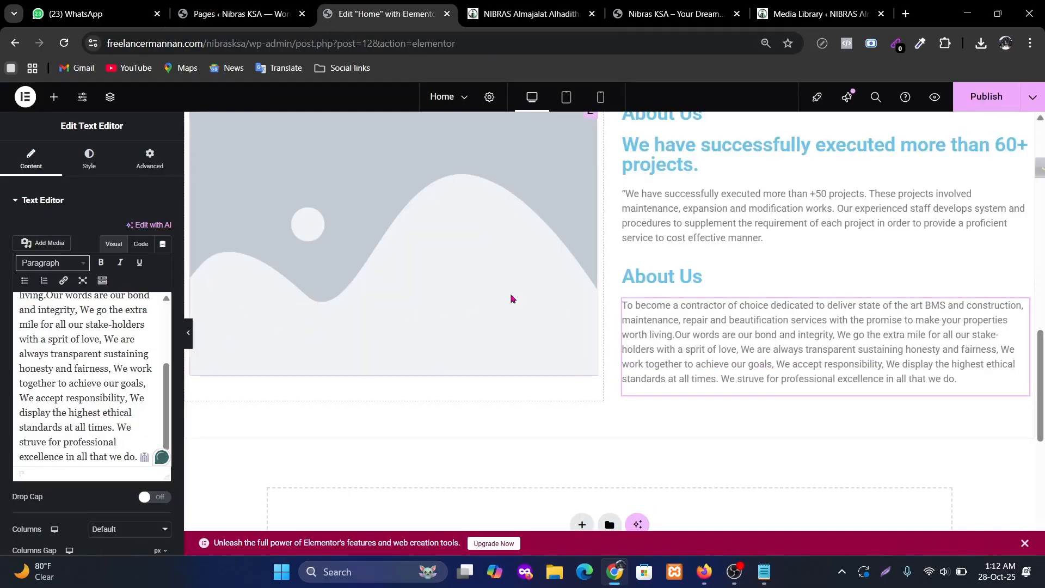
Change the title of the lower "About Us" heading to the reference page's "Our Mission".
{"action": "left_click", "coordinate": [525, 14]}
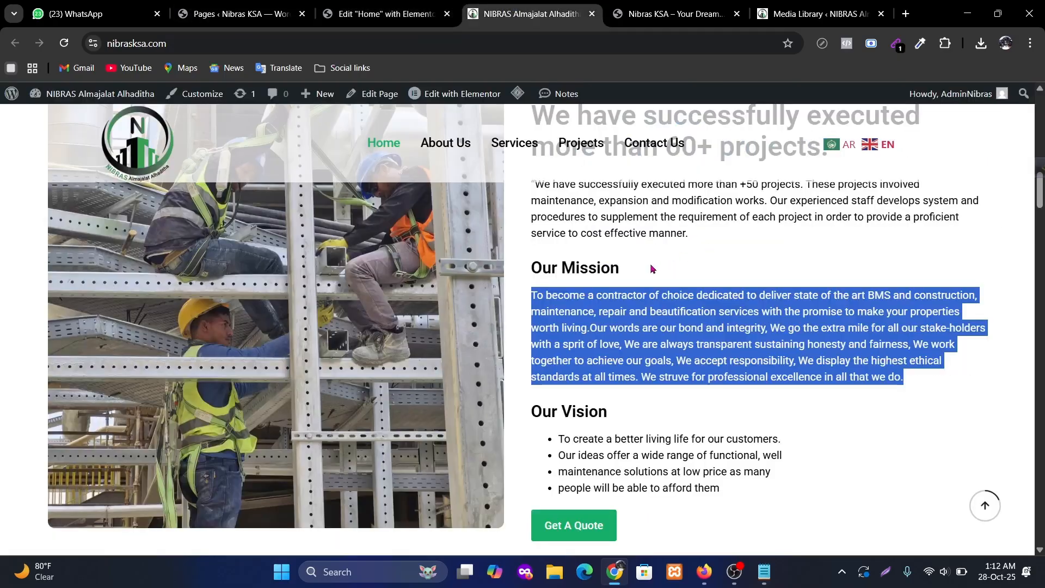
{"action": "left_click_drag", "start_coordinate": [651, 267], "coordinate": [543, 263]}
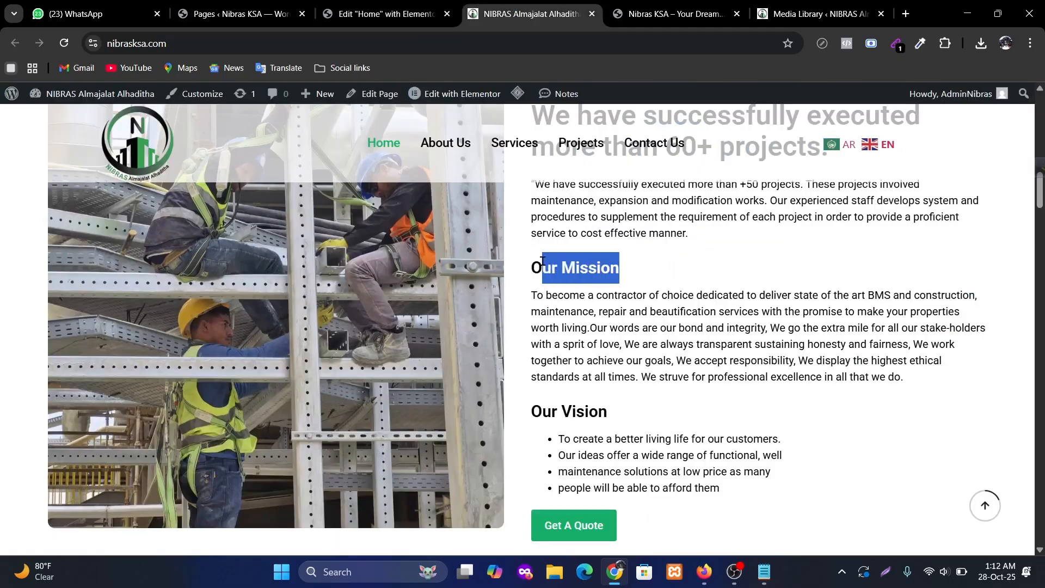
{"action": "left_click", "coordinate": [386, 13]}
{"action": "left_click", "coordinate": [662, 276]}
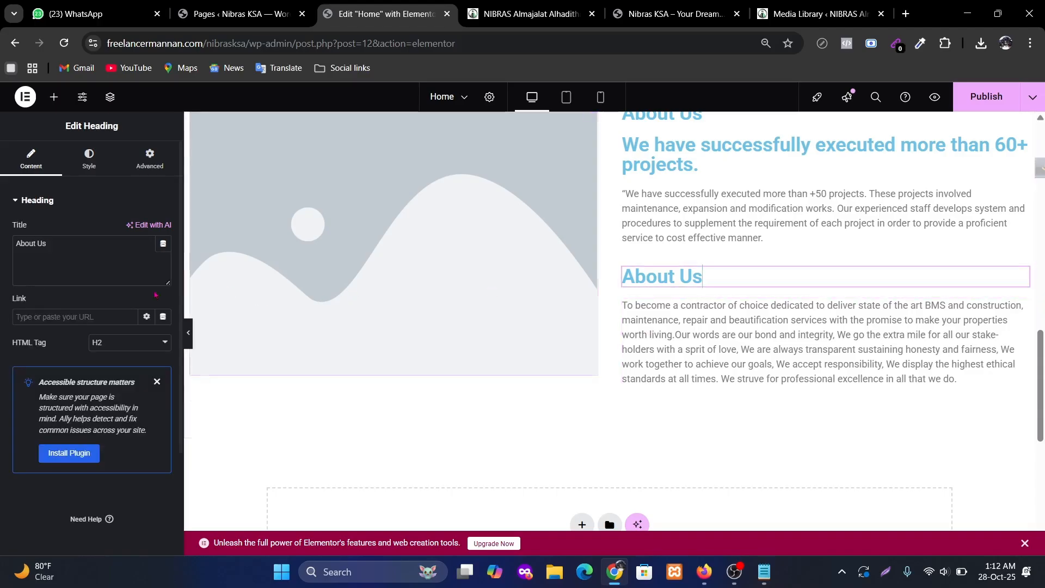
{"action": "type", "text": "Our Mission"}
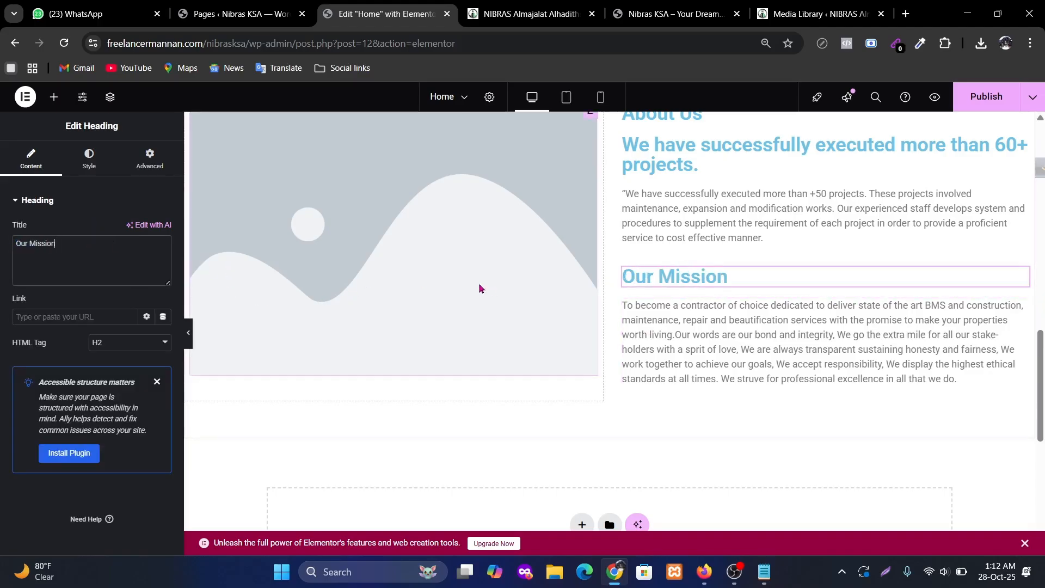
Duplicate the "Our Mission" heading and its paragraph, arranging the copies as a second heading and text pair below the originals.
{"action": "right_click", "coordinate": [772, 287]}
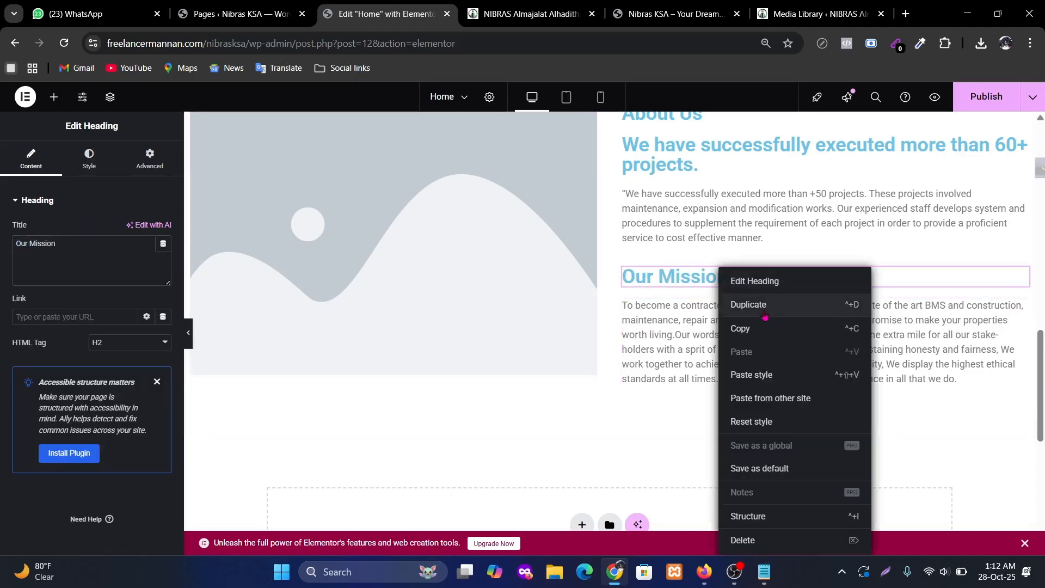
{"action": "left_click", "coordinate": [773, 303]}
{"action": "left_click_drag", "start_coordinate": [729, 315], "coordinate": [730, 359]}
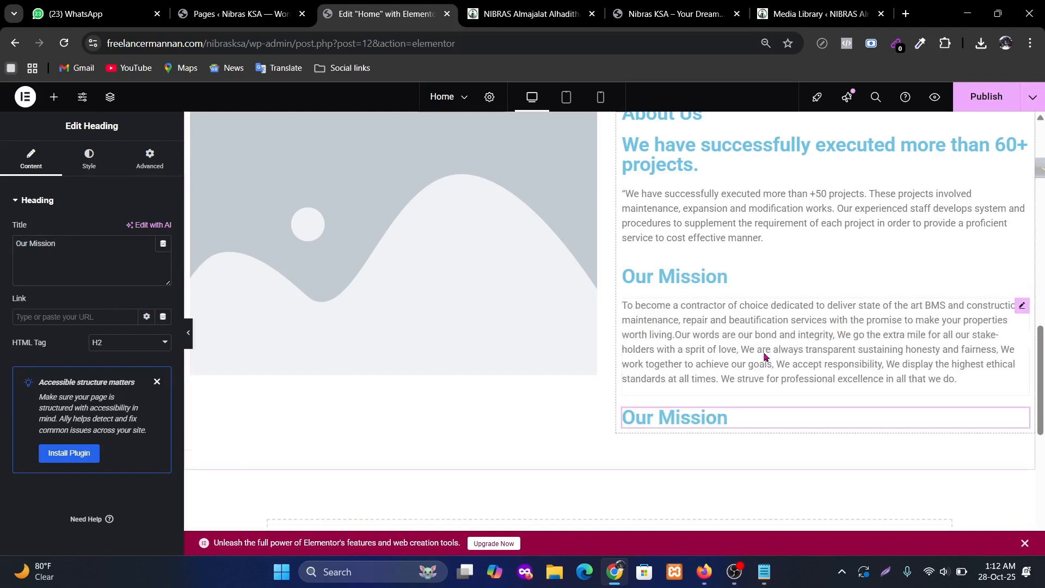
{"action": "right_click", "coordinate": [720, 335]}
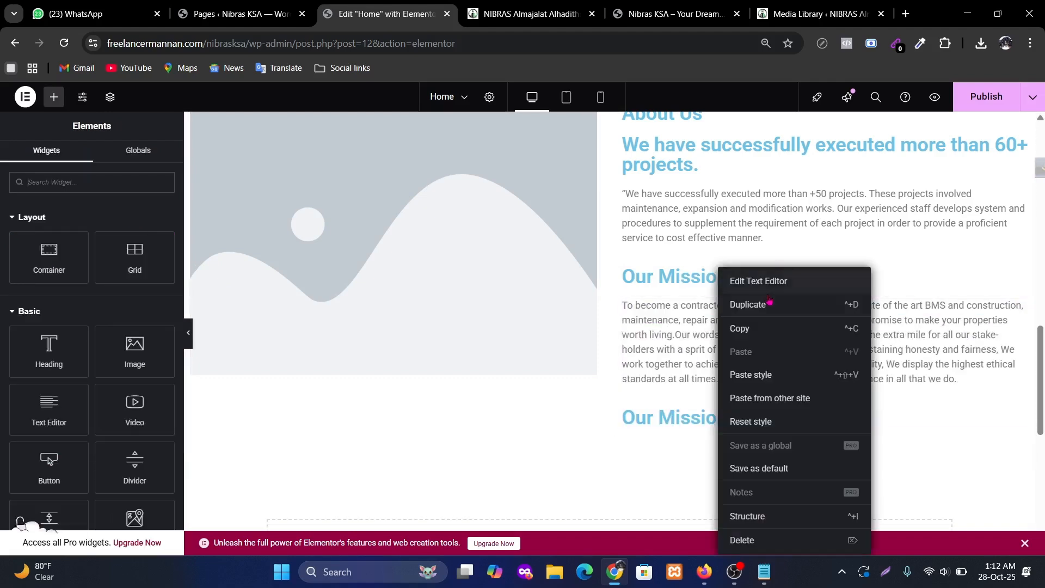
{"action": "left_click", "coordinate": [767, 303]}
{"action": "left_click_drag", "start_coordinate": [719, 429], "coordinate": [770, 229]}
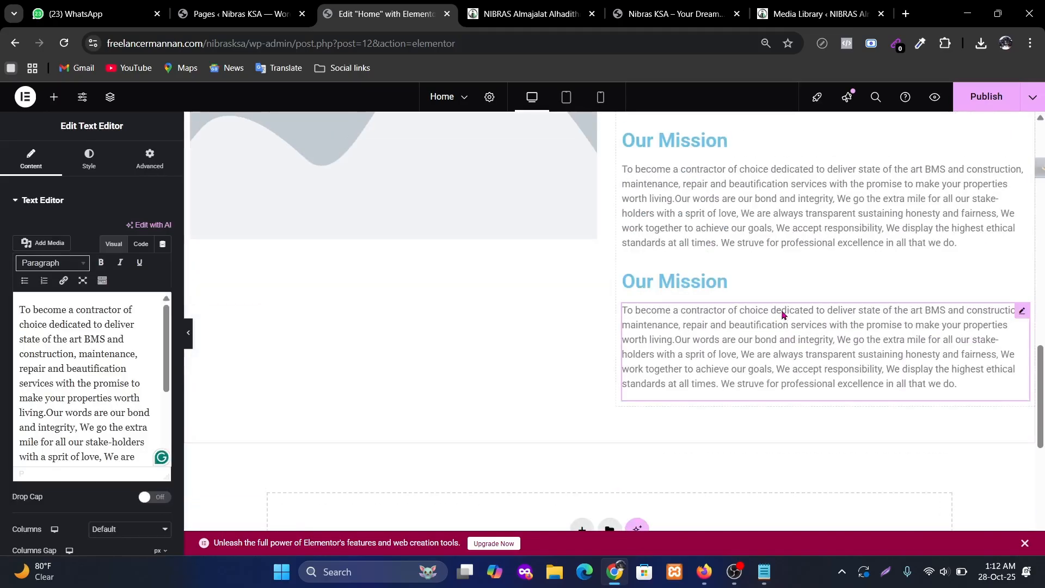
Change the title of the lower "Our Mission" heading to the reference page's "Our Vision".
{"action": "left_click", "coordinate": [703, 281]}
{"action": "left_click", "coordinate": [531, 14]}
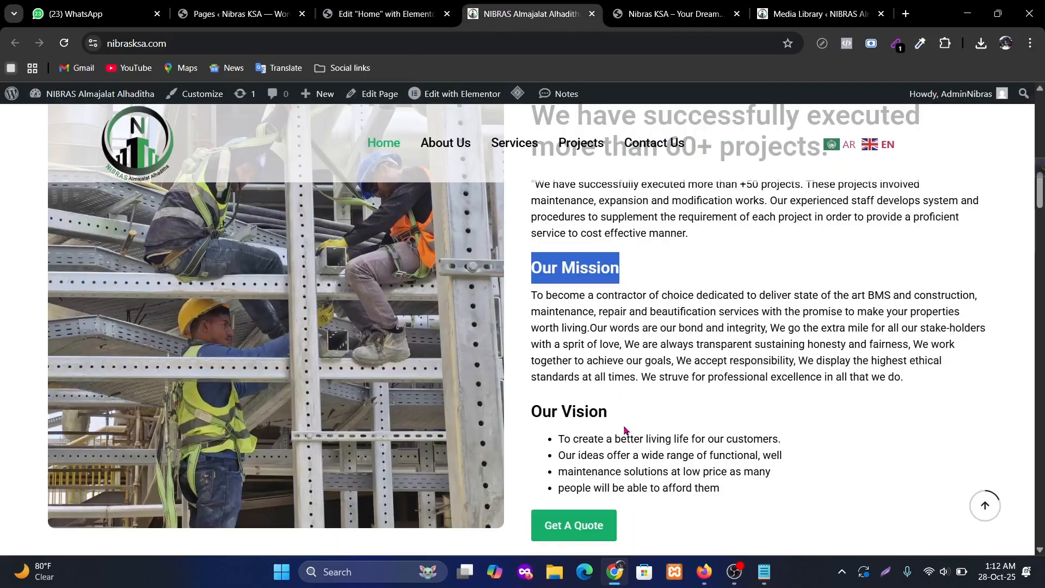
{"action": "left_click_drag", "start_coordinate": [624, 418], "coordinate": [537, 421]}
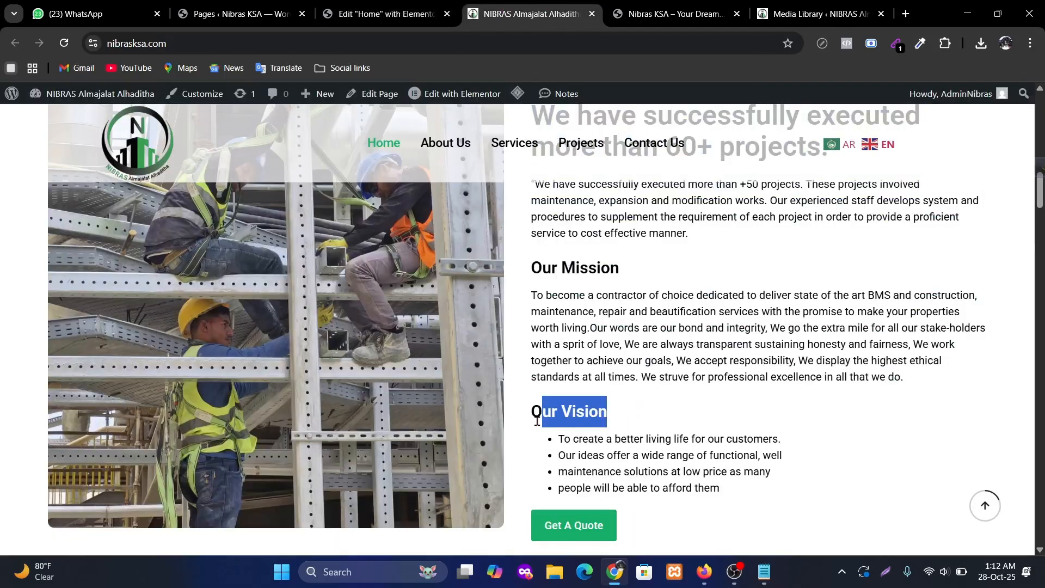
{"action": "left_click", "coordinate": [242, 15]}
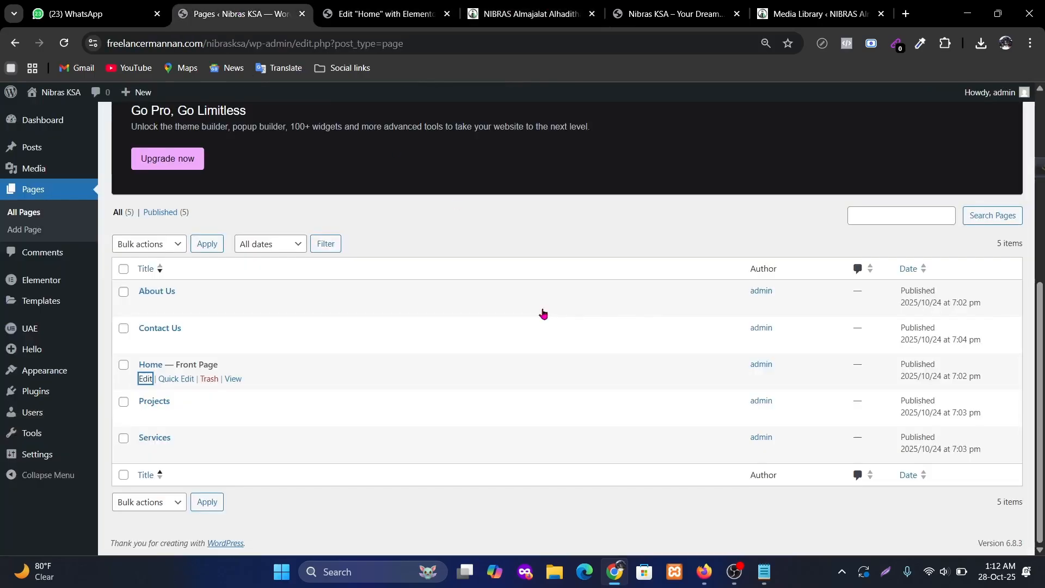
{"action": "left_click", "coordinate": [384, 14]}
{"action": "left_click", "coordinate": [112, 243]}
{"action": "key", "text": "ctrl+a"}
{"action": "type", "text": "Our Vision"}
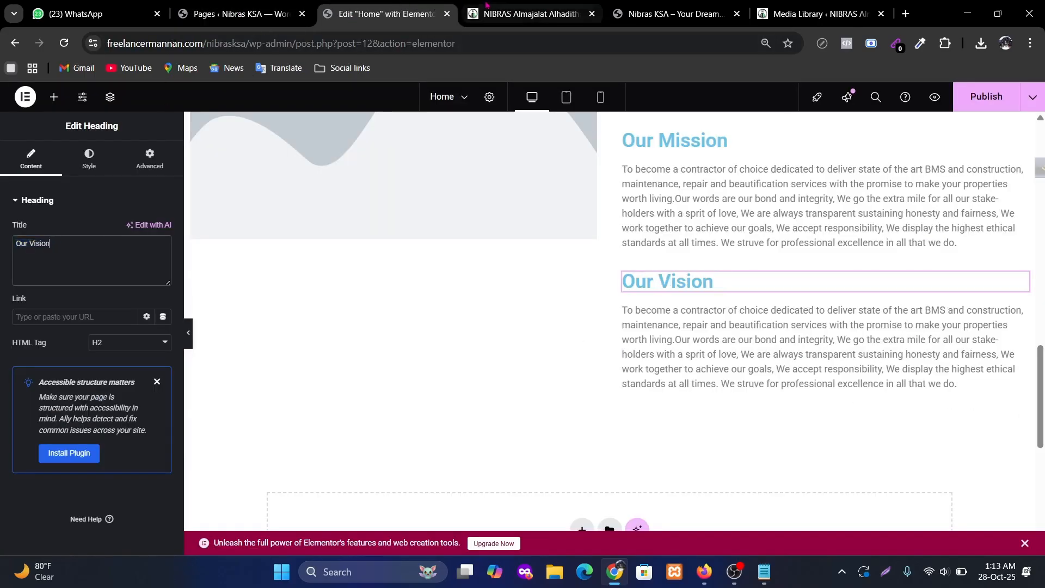
Replace the text under the "Our Vision" heading with the four-item bulleted list copied from the reference page.
{"action": "left_click", "coordinate": [531, 13]}
{"action": "scroll", "coordinate": [646, 434], "scroll_direction": "down", "scroll_amount": 3}
{"action": "left_click_drag", "start_coordinate": [744, 359], "coordinate": [556, 302]}
{"action": "key", "text": "ctrl+c"}
{"action": "key", "text": "ctrl+Page_Up"}
{"action": "left_click", "coordinate": [790, 348]}
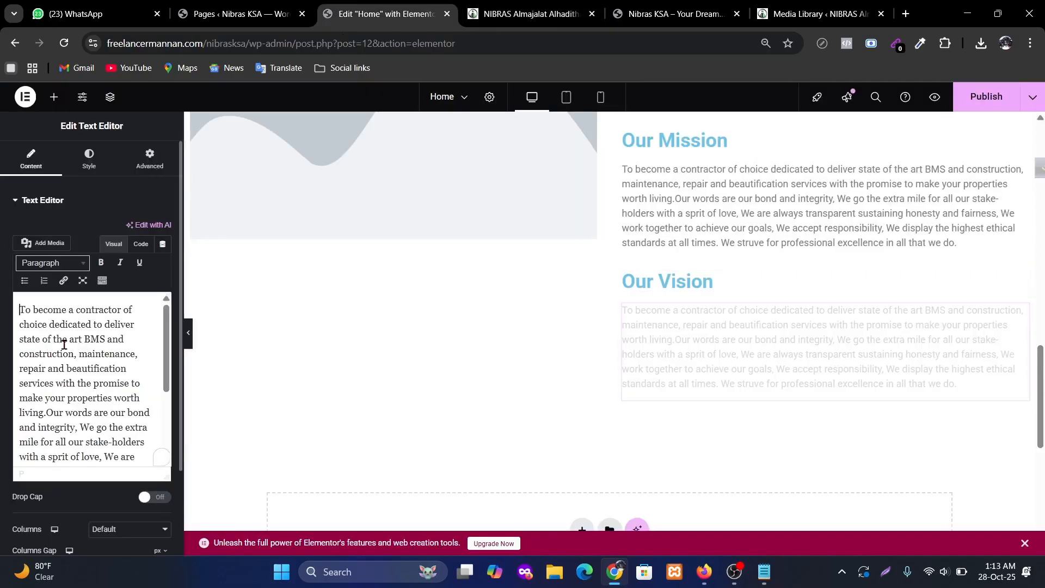
{"action": "left_click", "coordinate": [60, 342]}
{"action": "key", "text": "ctrl+a"}
{"action": "key", "text": "ctrl+v"}
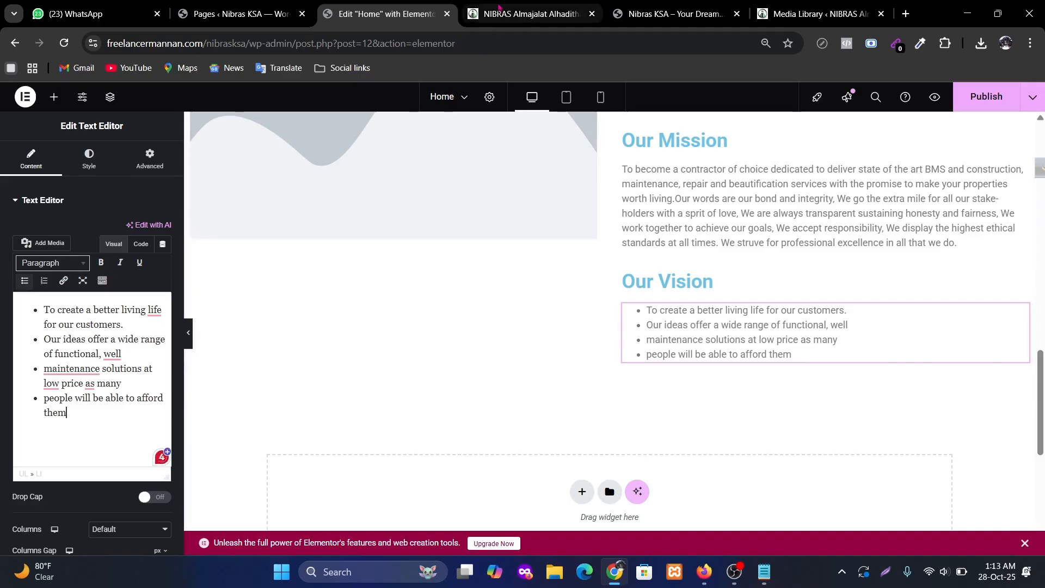
Copy the hero section's "Our Projects" button, paste it below the Our Vision list and set its position to Left.
{"action": "left_click", "coordinate": [499, 8]}
{"action": "left_click", "coordinate": [381, 14]}
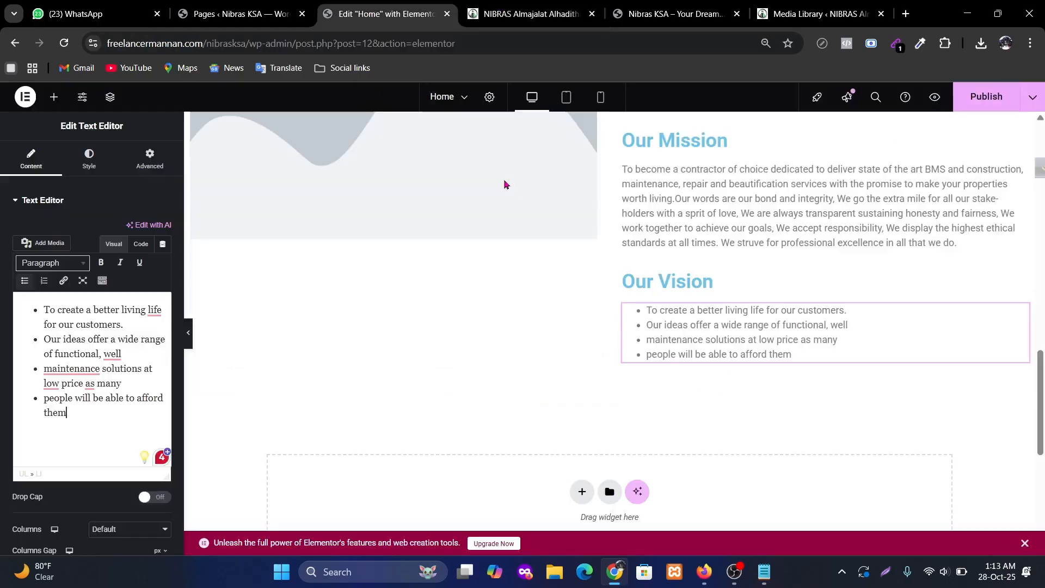
{"action": "scroll", "coordinate": [609, 283], "scroll_direction": "up", "scroll_amount": 5}
{"action": "scroll", "coordinate": [612, 295], "scroll_direction": "up", "scroll_amount": 10}
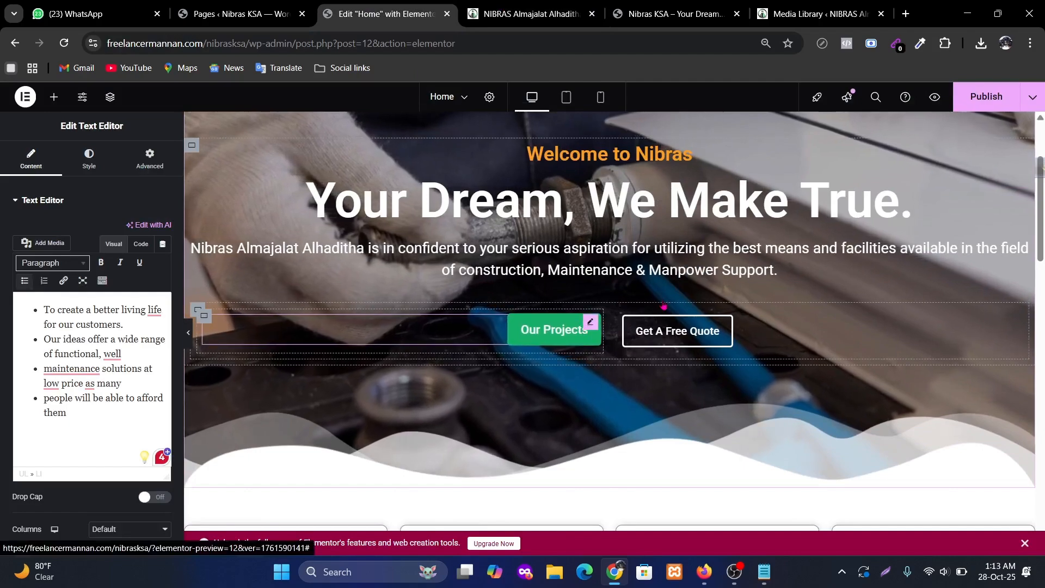
{"action": "right_click", "coordinate": [580, 329]}
{"action": "left_click", "coordinate": [638, 329]}
{"action": "scroll", "coordinate": [737, 423], "scroll_direction": "down", "scroll_amount": 15}
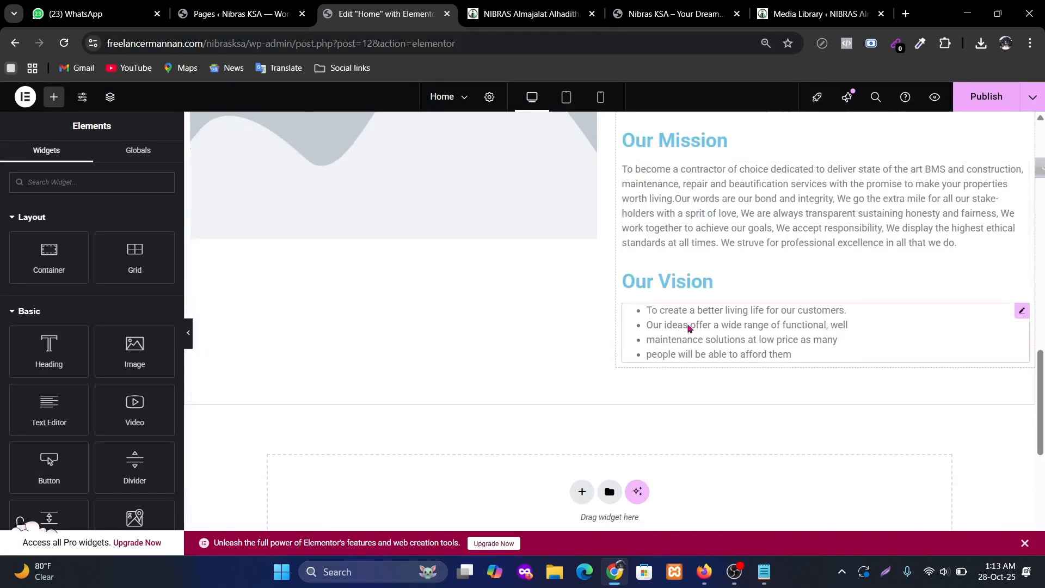
{"action": "right_click", "coordinate": [689, 328]}
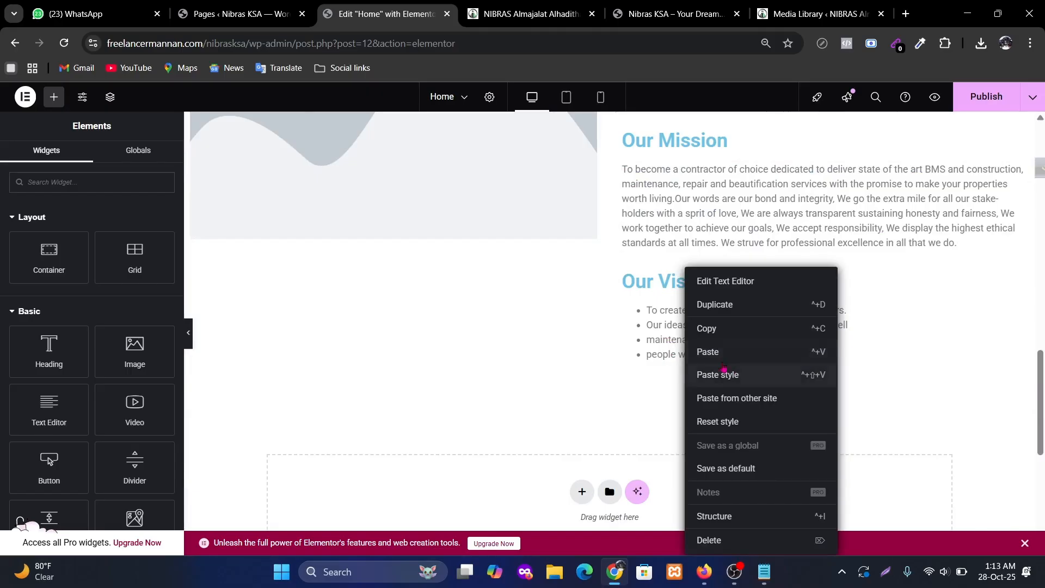
{"action": "left_click", "coordinate": [811, 354]}
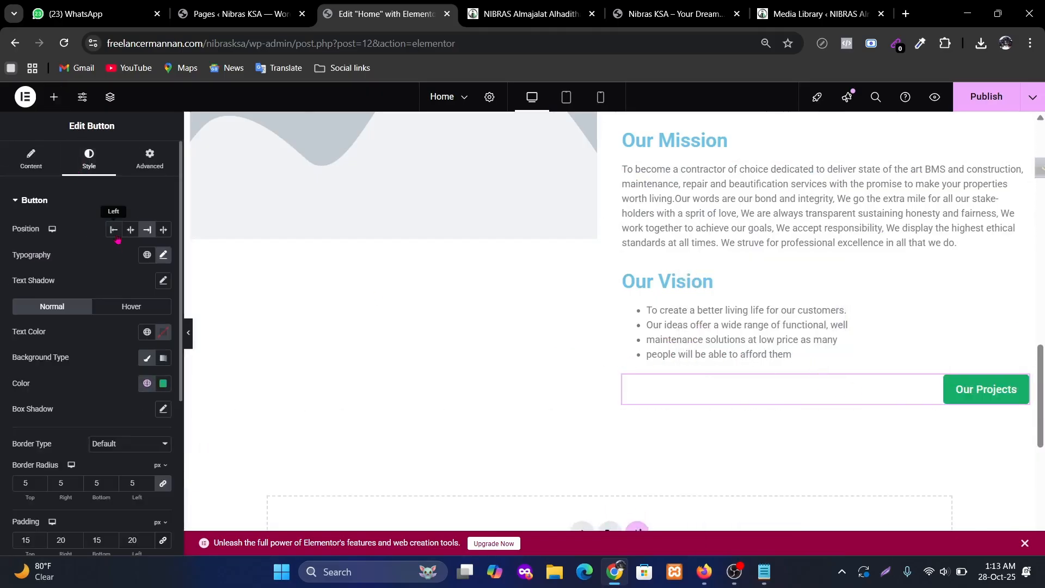
{"action": "left_click", "coordinate": [114, 229]}
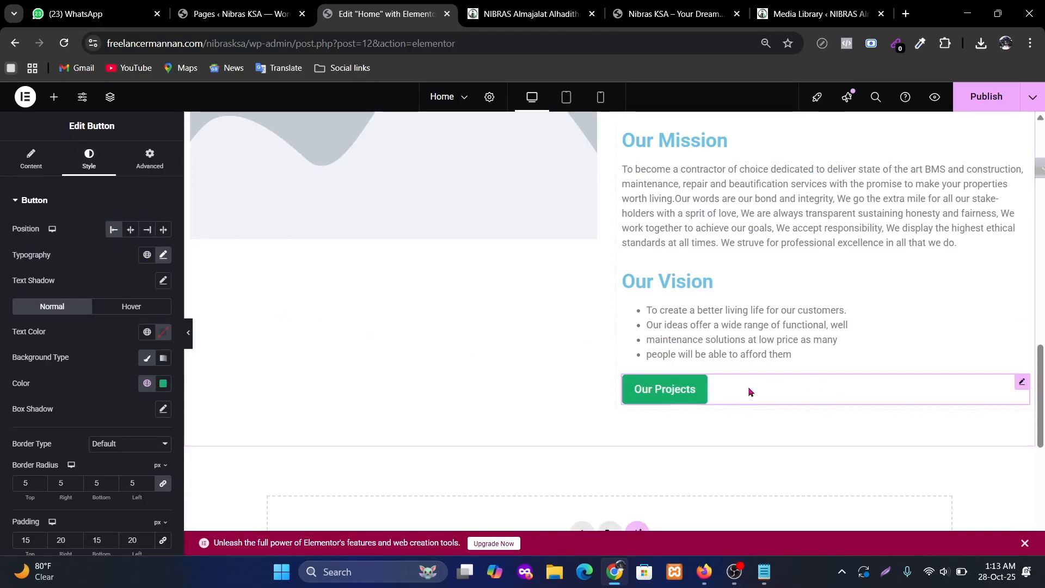
Set the pasted button's text to "Get A Quote" and its link to "#contact".
{"action": "left_click", "coordinate": [31, 159]}
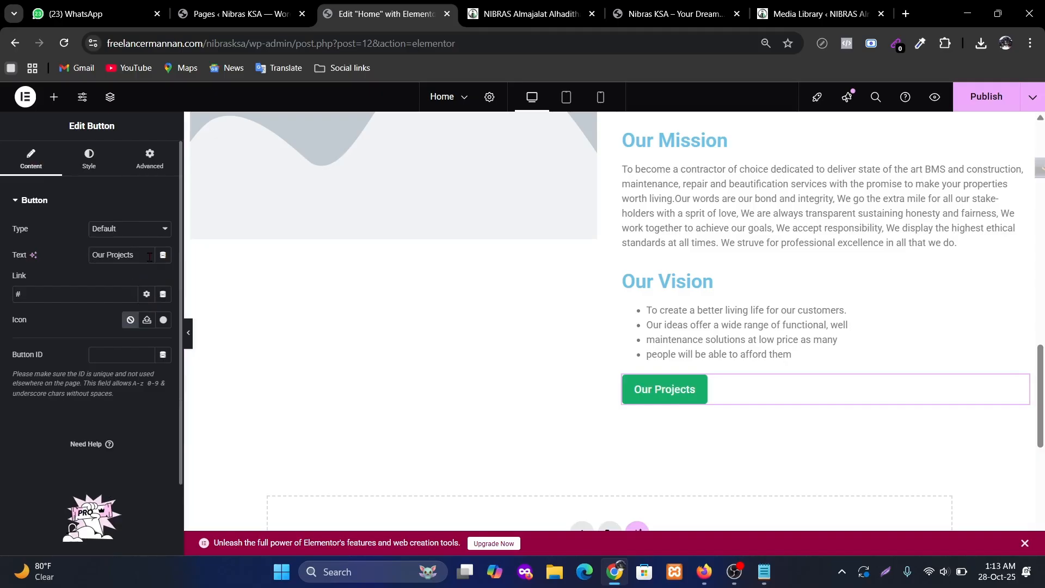
{"action": "key", "text": "ctrl+a"}
{"action": "key", "text": "ctrl+v"}
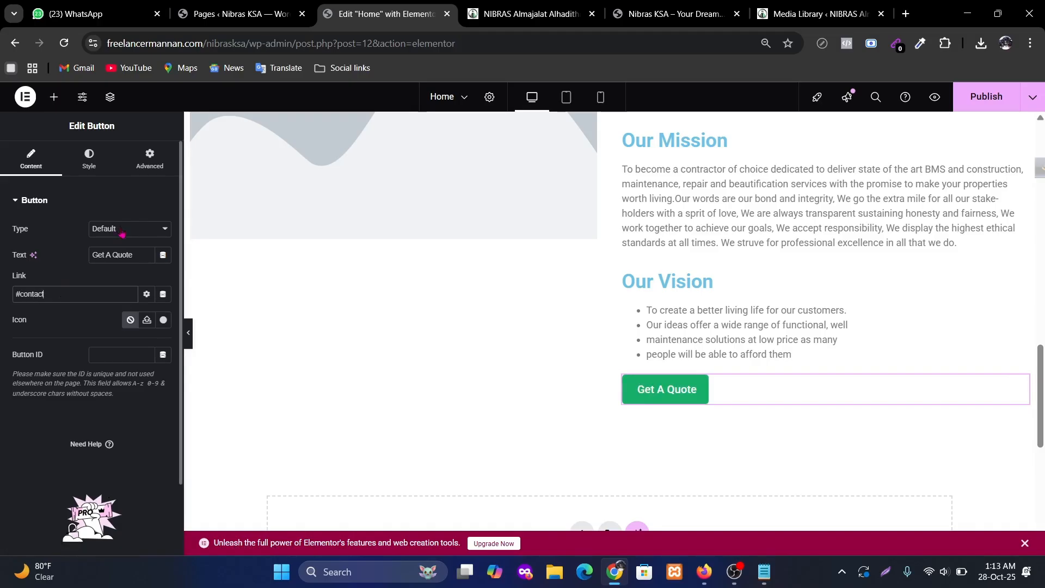
{"action": "key", "text": "BackSpace"}
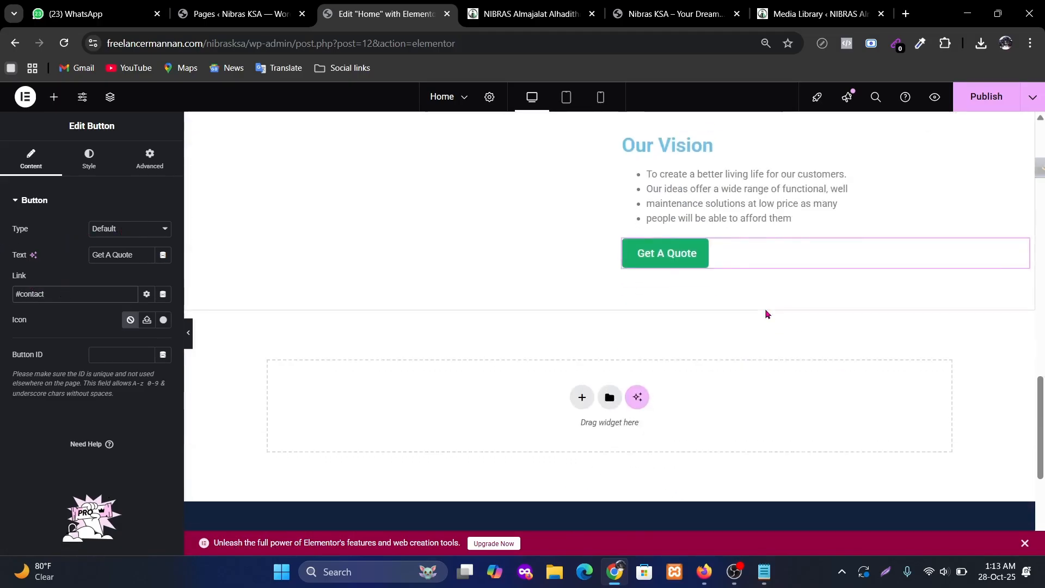
Save the About Us construction workers image from the nibrasksa.com reference page as nibras-about-us.jpg.
{"action": "scroll", "coordinate": [781, 321], "scroll_direction": "up", "scroll_amount": 5}
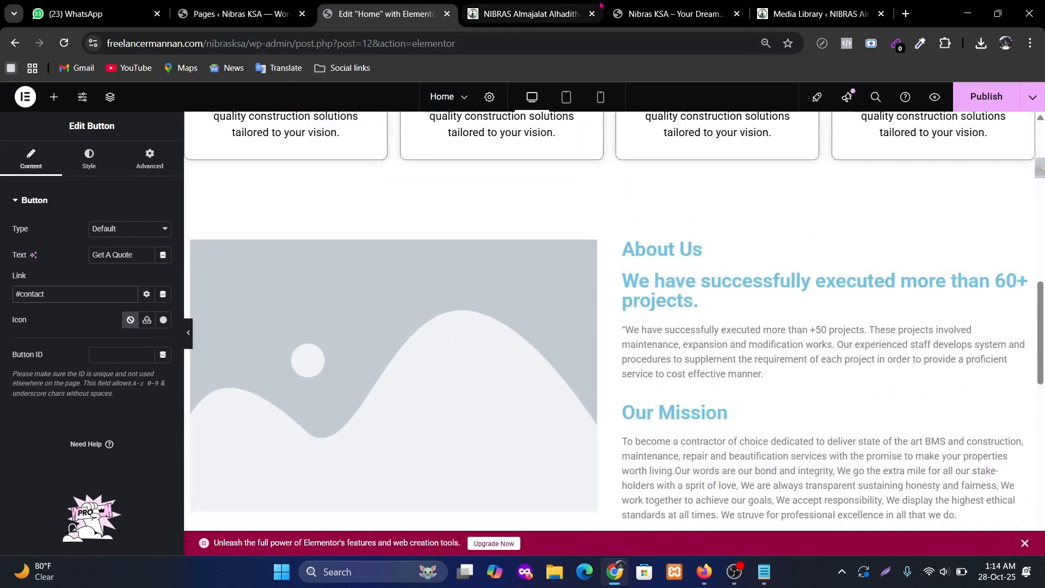
{"action": "left_click", "coordinate": [532, 16]}
{"action": "right_click", "coordinate": [248, 274]}
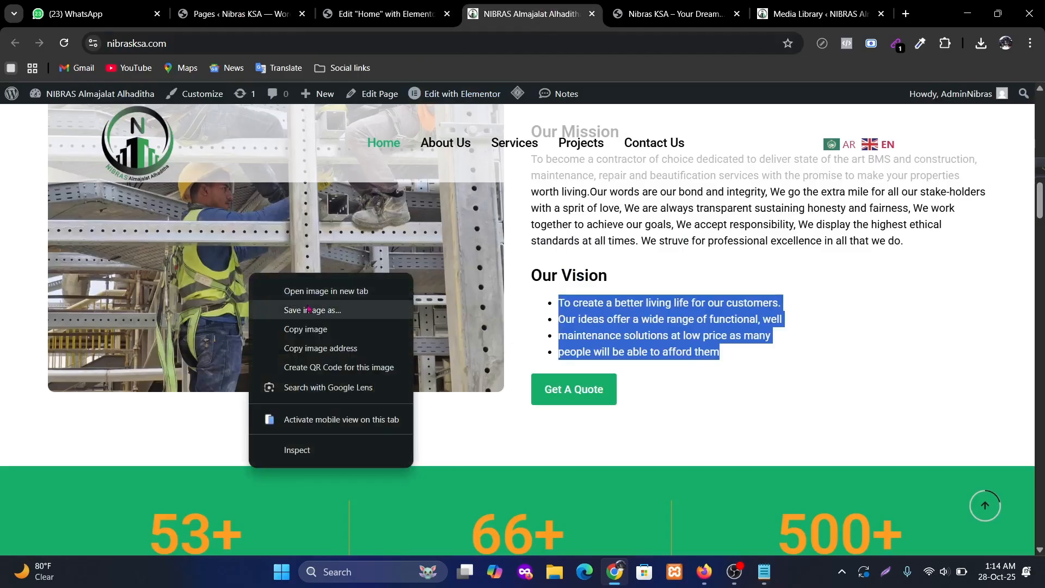
{"action": "left_click", "coordinate": [332, 314]}
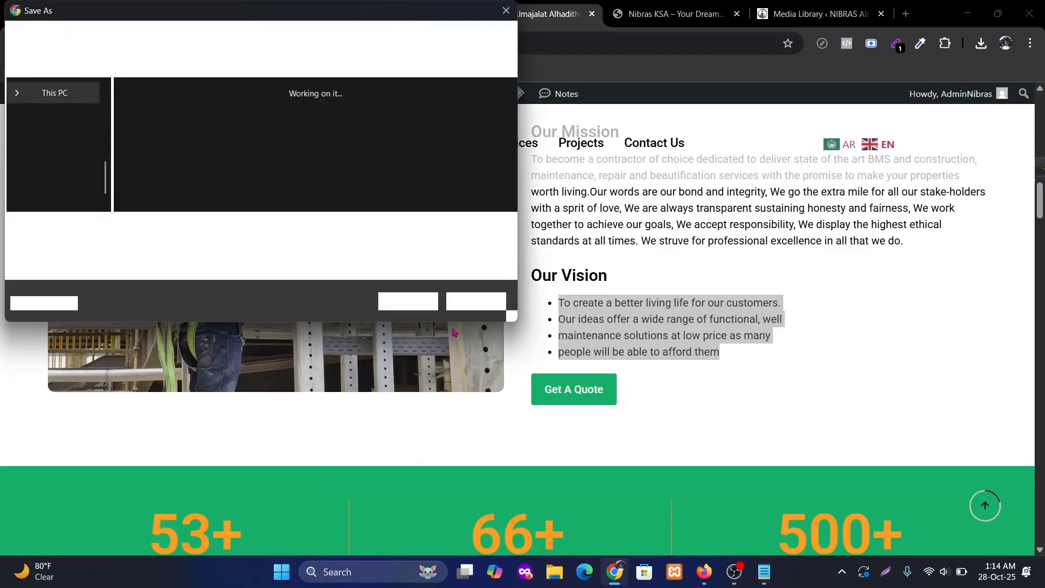
{"action": "left_click", "coordinate": [412, 304]}
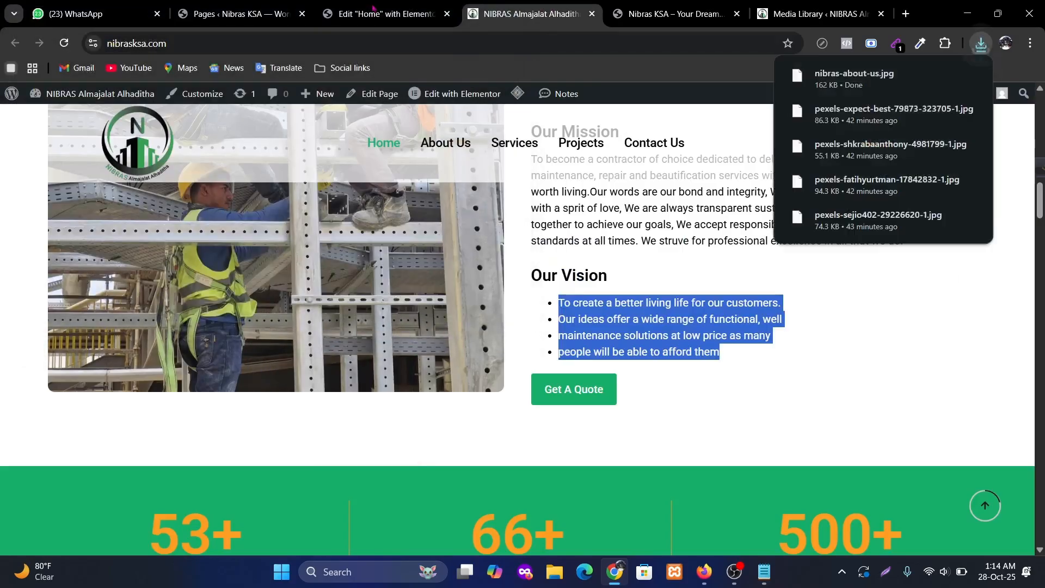
Replace the About Us placeholder image in the Elementor page with the uploaded nibras-about-us.jpg.
{"action": "left_click", "coordinate": [384, 13]}
{"action": "left_click", "coordinate": [413, 294]}
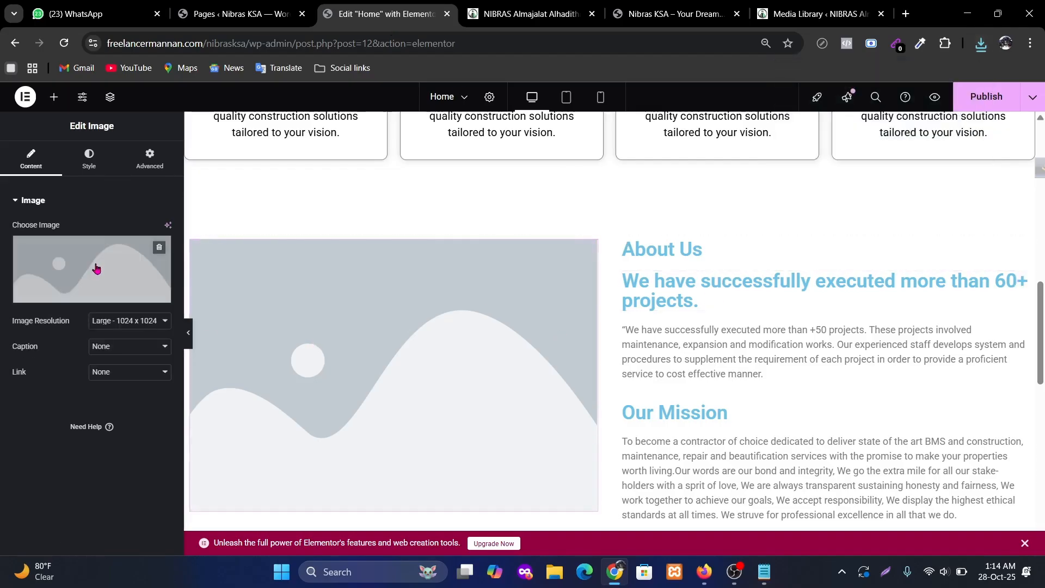
{"action": "left_click", "coordinate": [274, 263]}
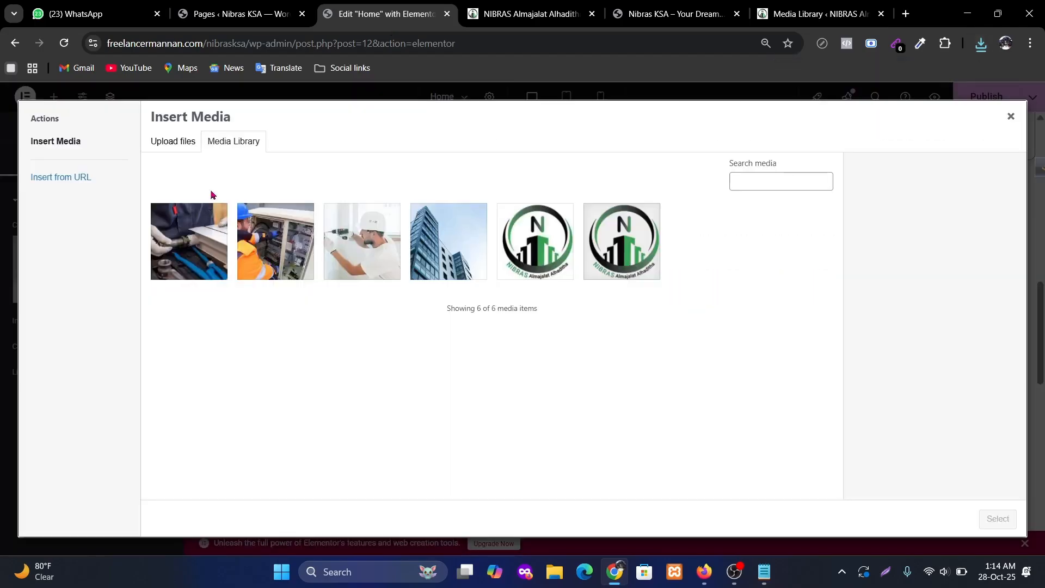
{"action": "left_click", "coordinate": [165, 141]}
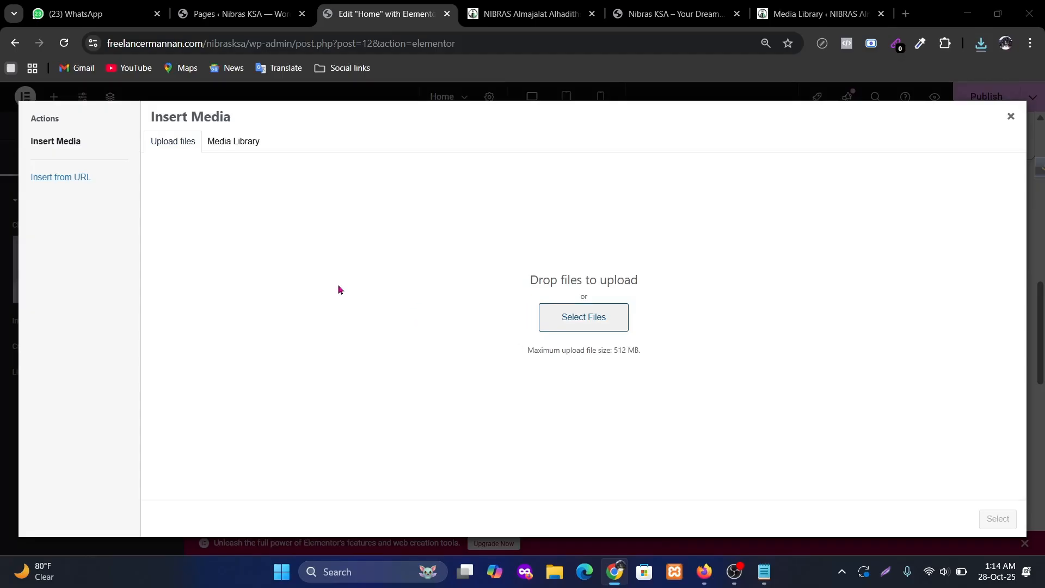
{"action": "double_click", "coordinate": [163, 131]}
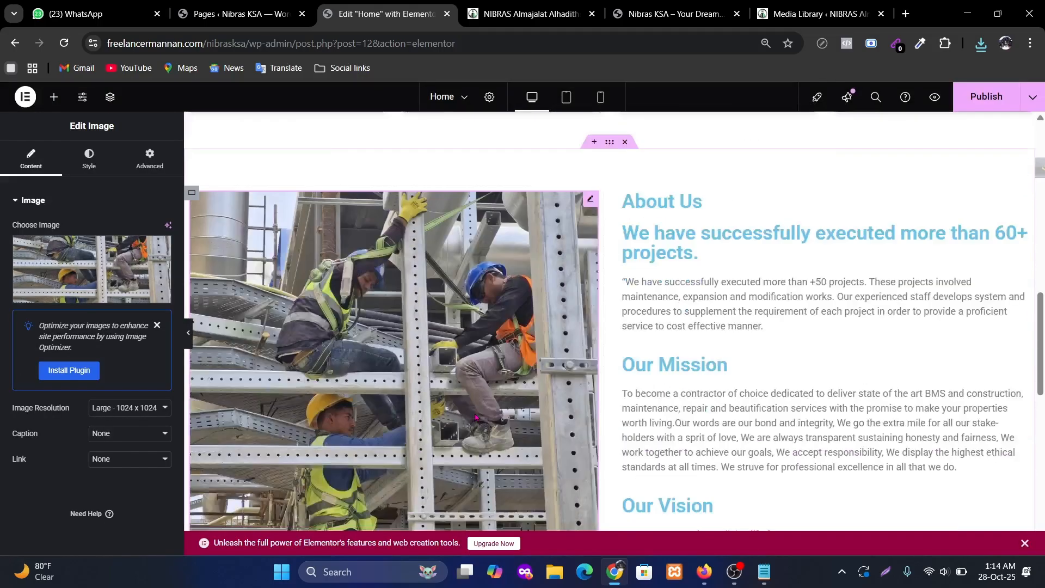
Set the "About Us" heading's text color to the global Green.
{"action": "left_click", "coordinate": [682, 259]}
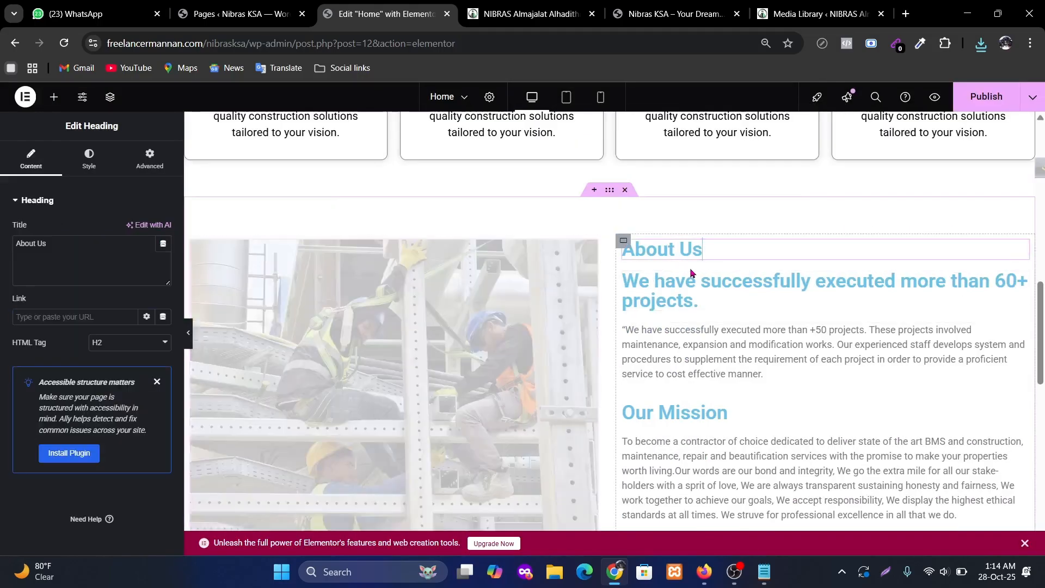
{"action": "left_click", "coordinate": [89, 160]}
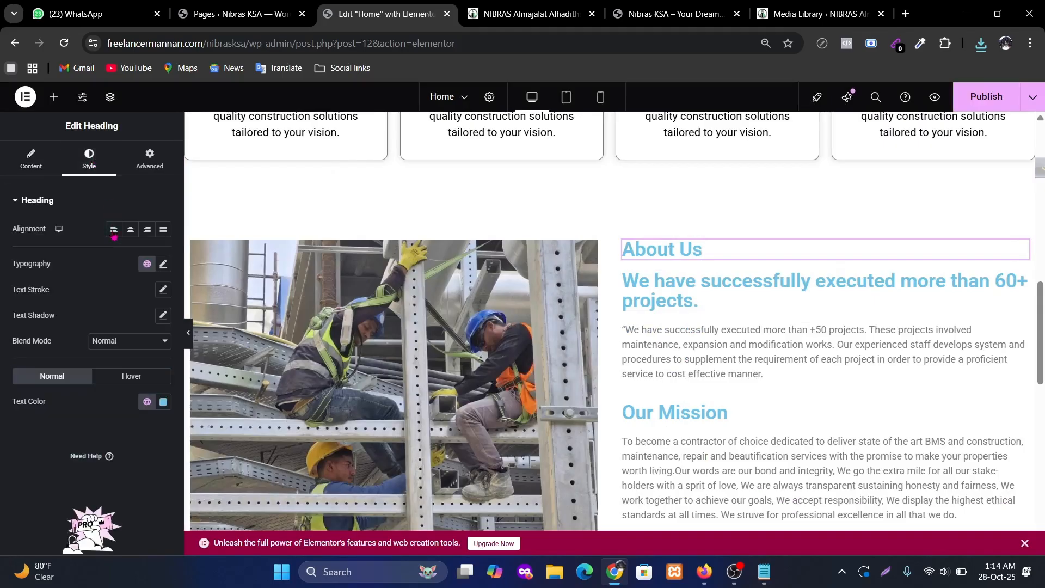
{"action": "left_click", "coordinate": [148, 402]}
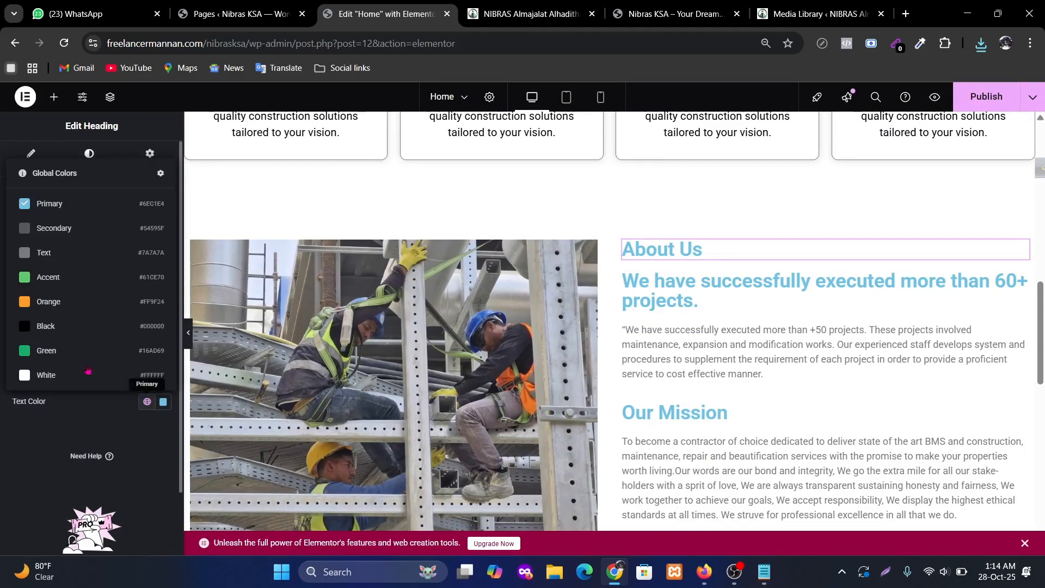
{"action": "left_click", "coordinate": [49, 349]}
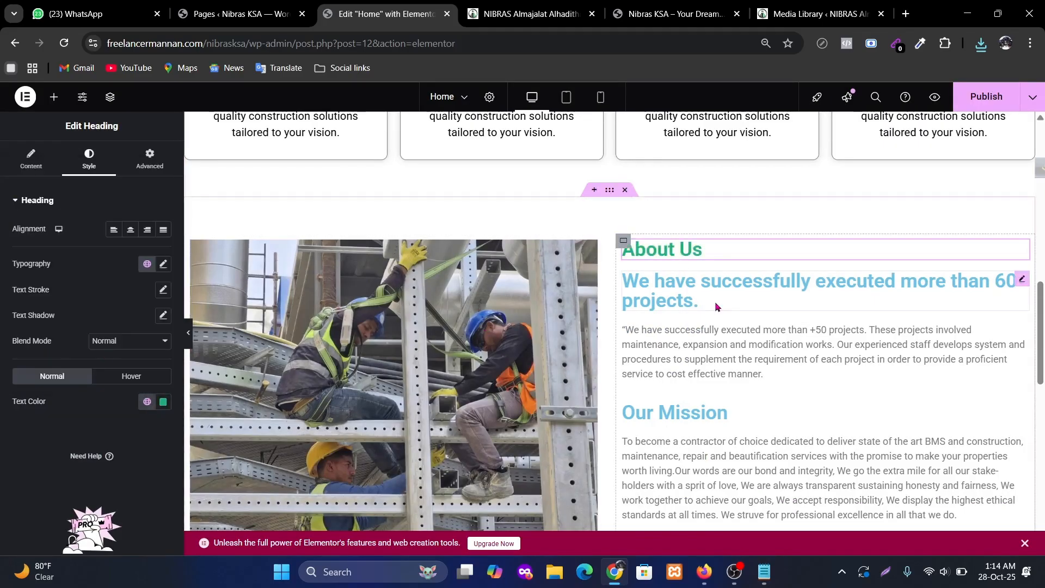
Set the text color of the "We have successfully executed more than 60+ projects." heading to the global Black.
{"action": "left_click", "coordinate": [622, 303]}
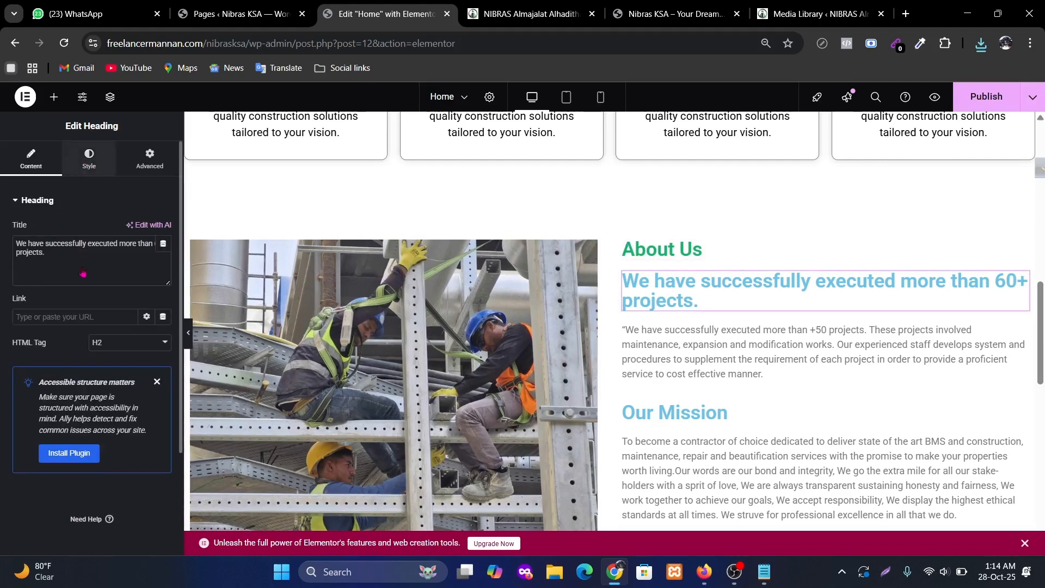
{"action": "left_click", "coordinate": [89, 160]}
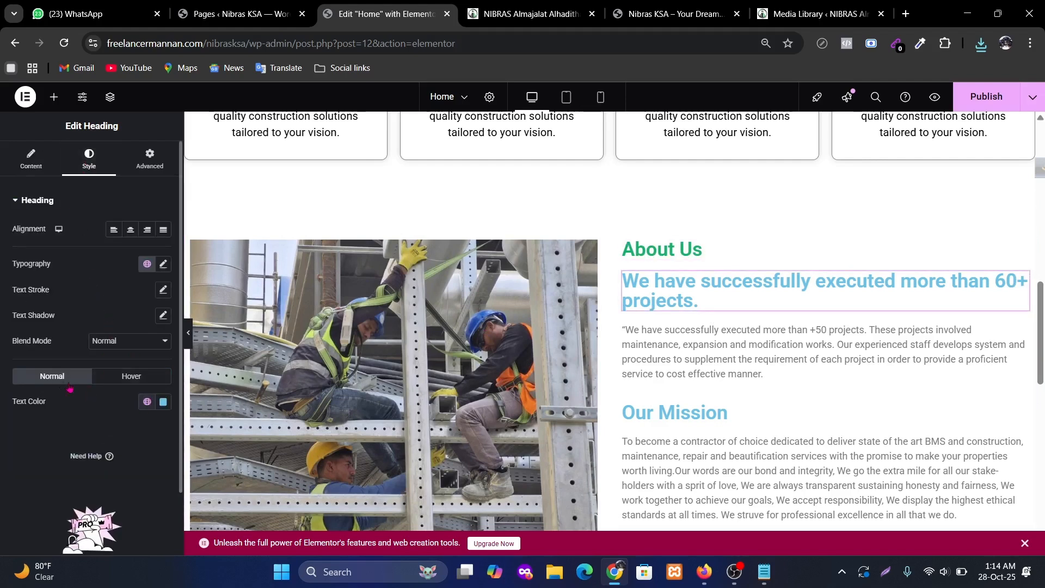
{"action": "left_click", "coordinate": [147, 402]}
{"action": "left_click", "coordinate": [43, 327]}
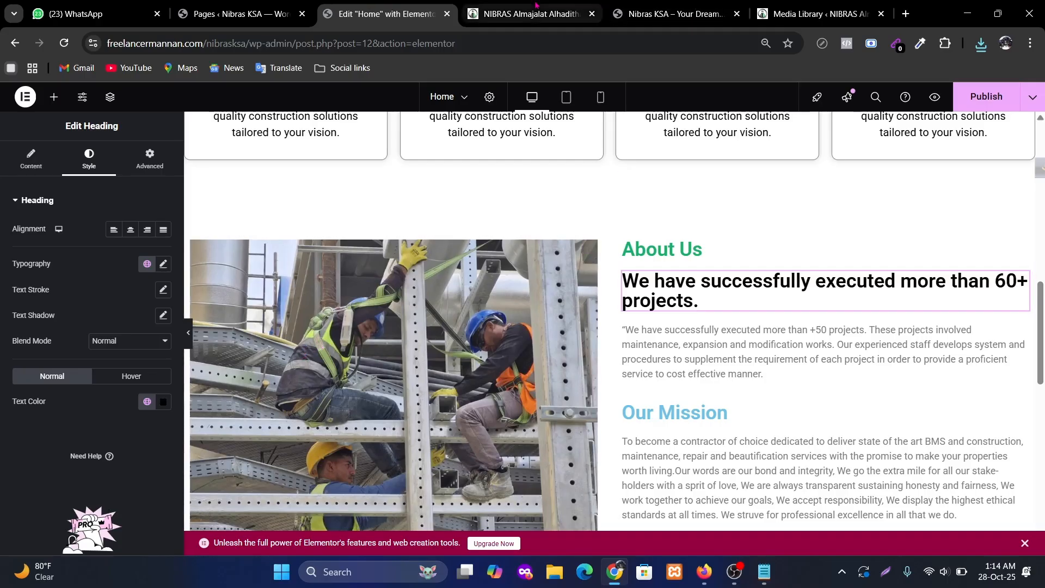
Check the heading size on the reference page and set the "60+ projects" heading's font size to 45 px.
{"action": "left_click", "coordinate": [648, 6]}
{"action": "left_click", "coordinate": [537, 8]}
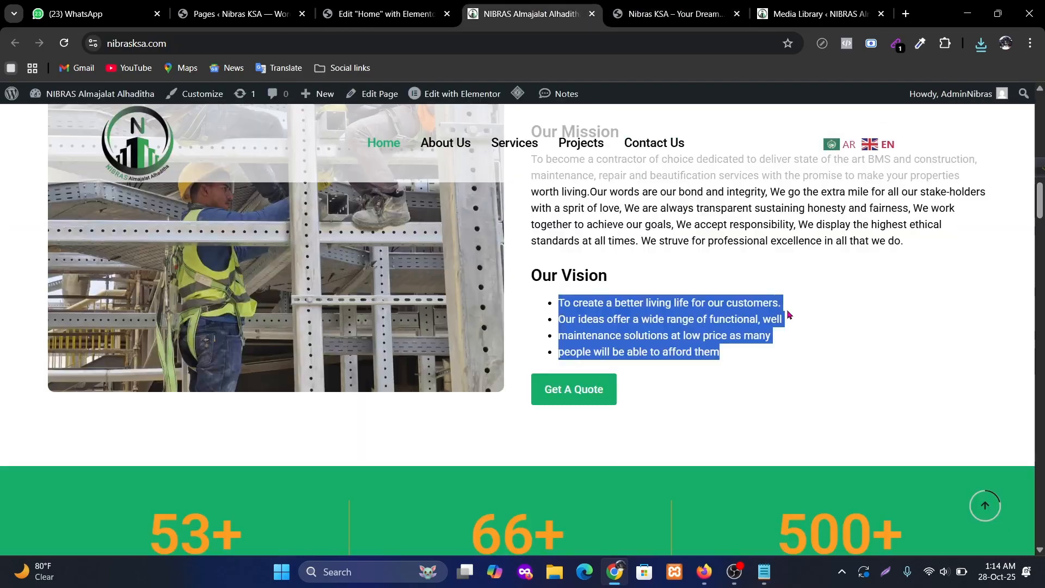
{"action": "scroll", "coordinate": [789, 315], "scroll_direction": "up", "scroll_amount": 7}
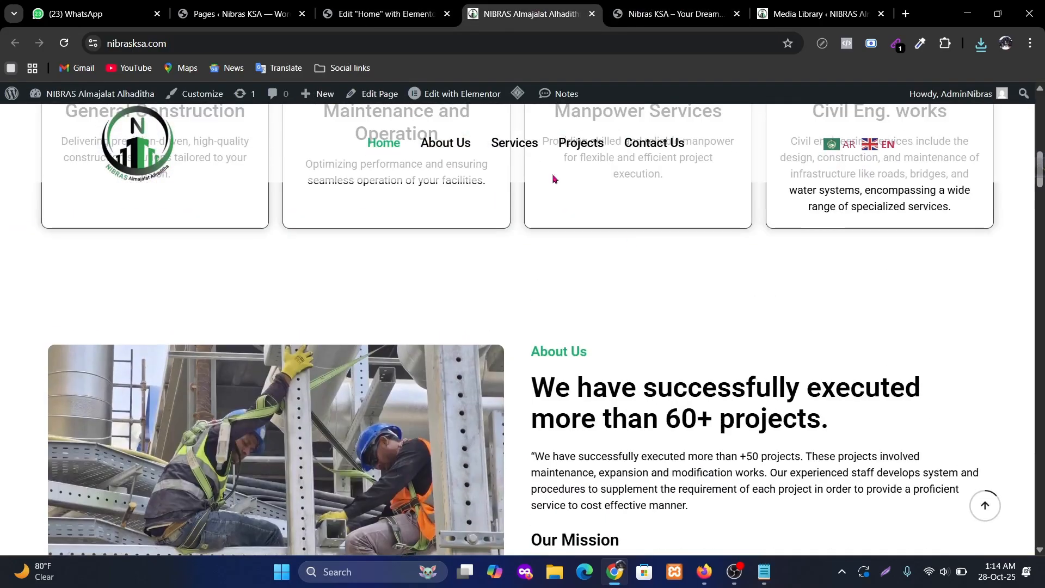
{"action": "left_click", "coordinate": [381, 14]}
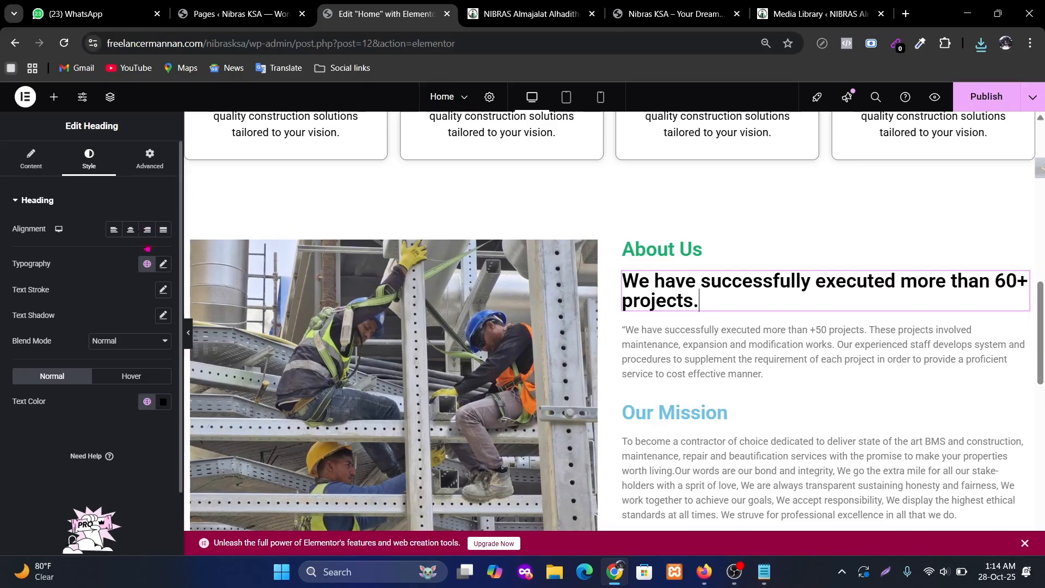
{"action": "left_click", "coordinate": [163, 264]}
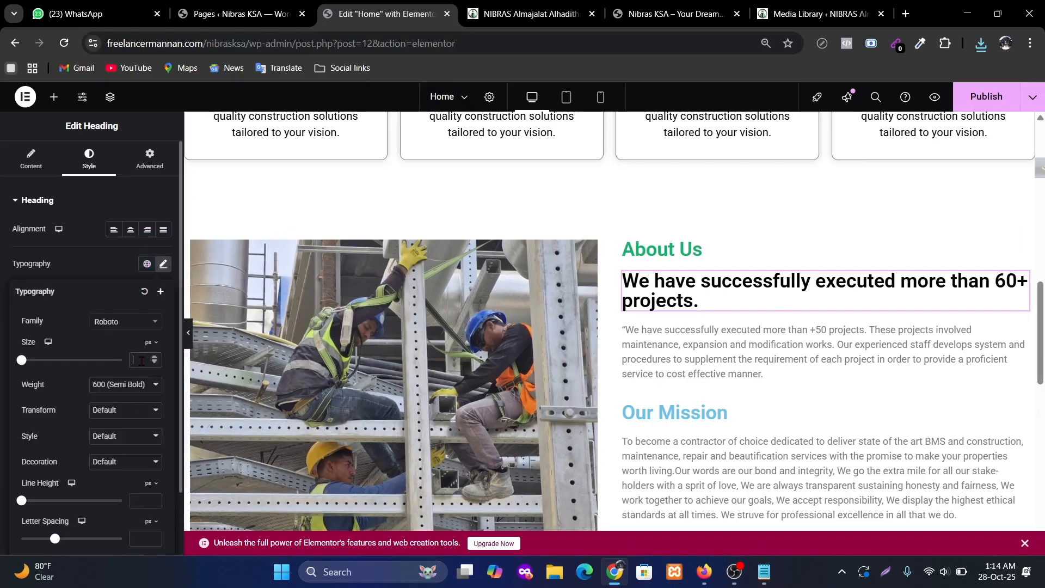
{"action": "type", "text": "28"}
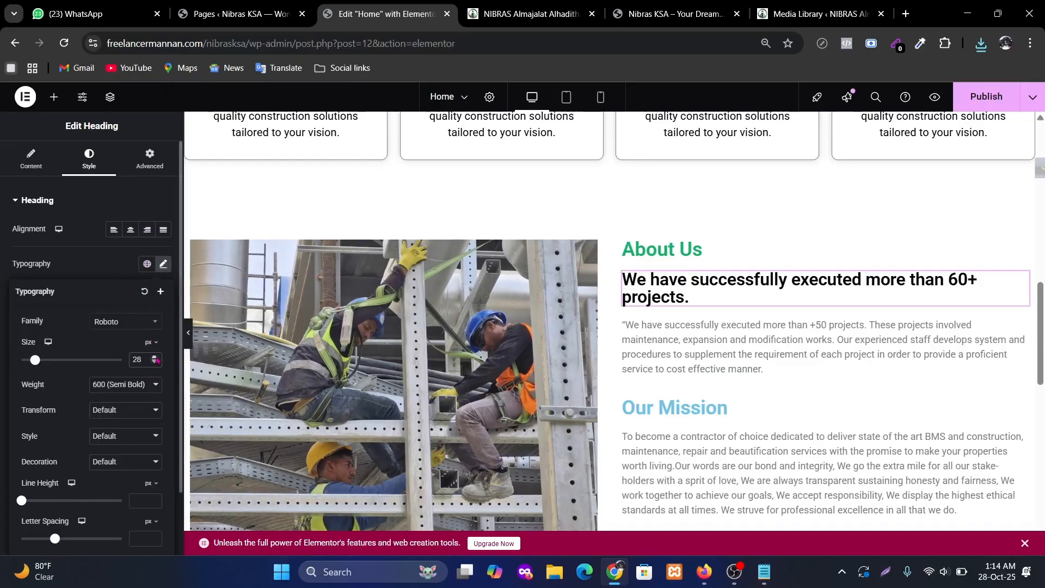
{"action": "left_click_drag", "start_coordinate": [156, 359], "coordinate": [155, 354]}
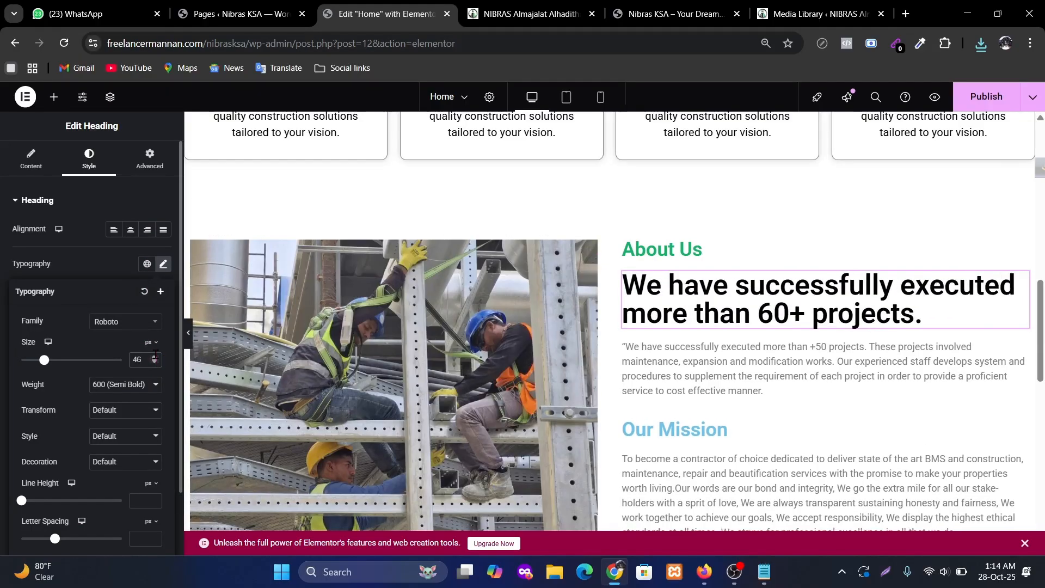
{"action": "left_click", "coordinate": [157, 367]}
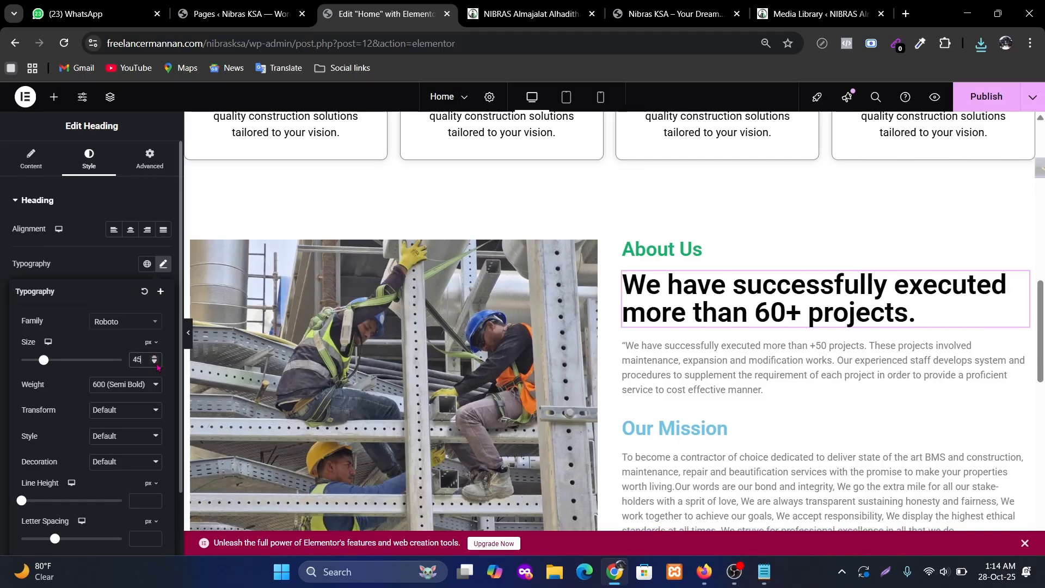
Set the "Our Mission" heading's text color to the global Black.
{"action": "scroll", "coordinate": [708, 305], "scroll_direction": "down", "scroll_amount": 1}
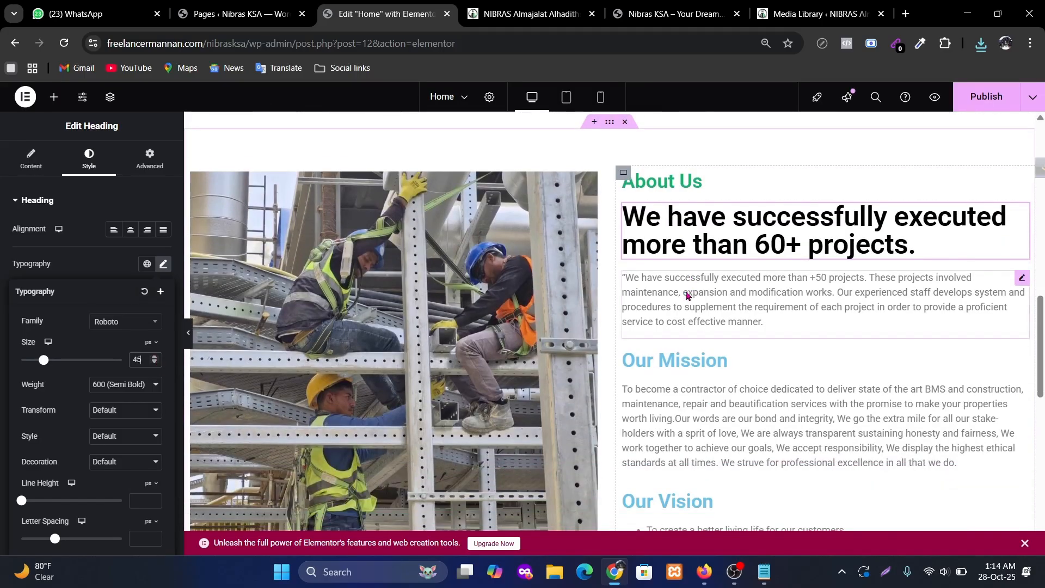
{"action": "left_click", "coordinate": [651, 365]}
{"action": "left_click", "coordinate": [89, 160]}
{"action": "scroll", "coordinate": [735, 220], "scroll_direction": "down", "scroll_amount": 2}
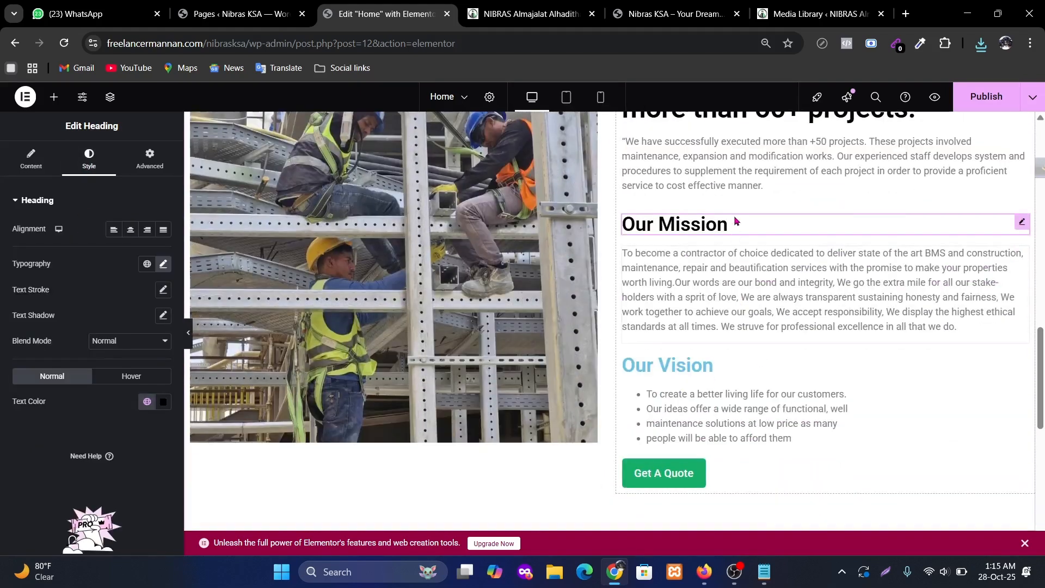
Set the "Our Mission" heading's font size to 24 px.
{"action": "right_click", "coordinate": [751, 227]}
{"action": "left_click", "coordinate": [681, 239]}
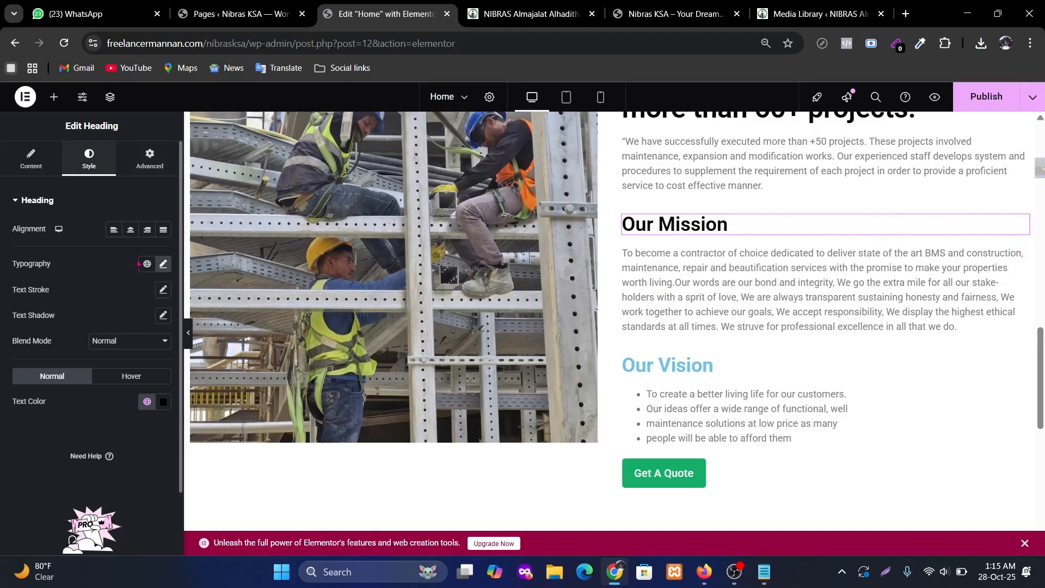
{"action": "left_click", "coordinate": [164, 264]}
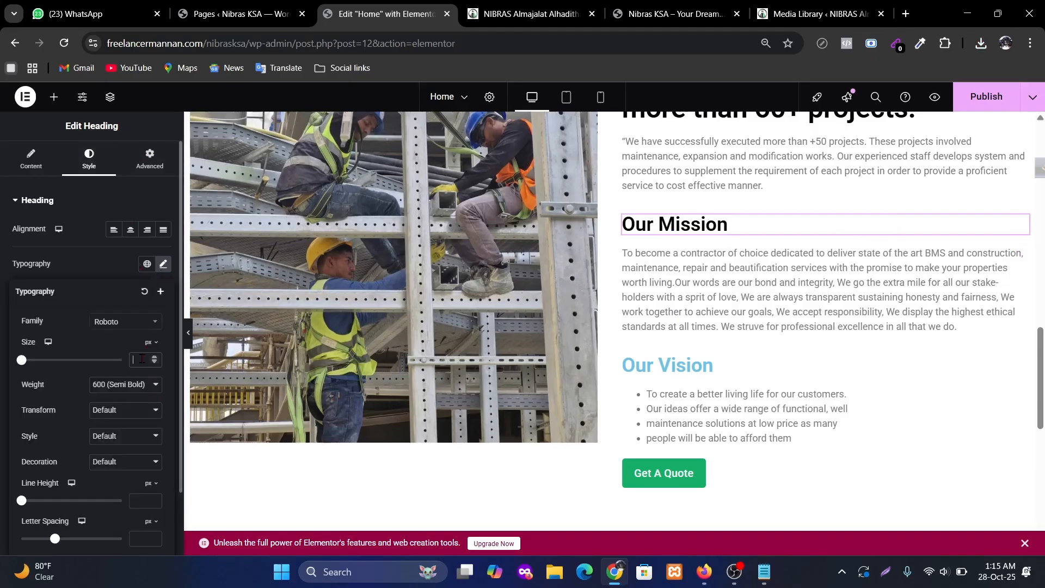
{"action": "type", "text": "22"}
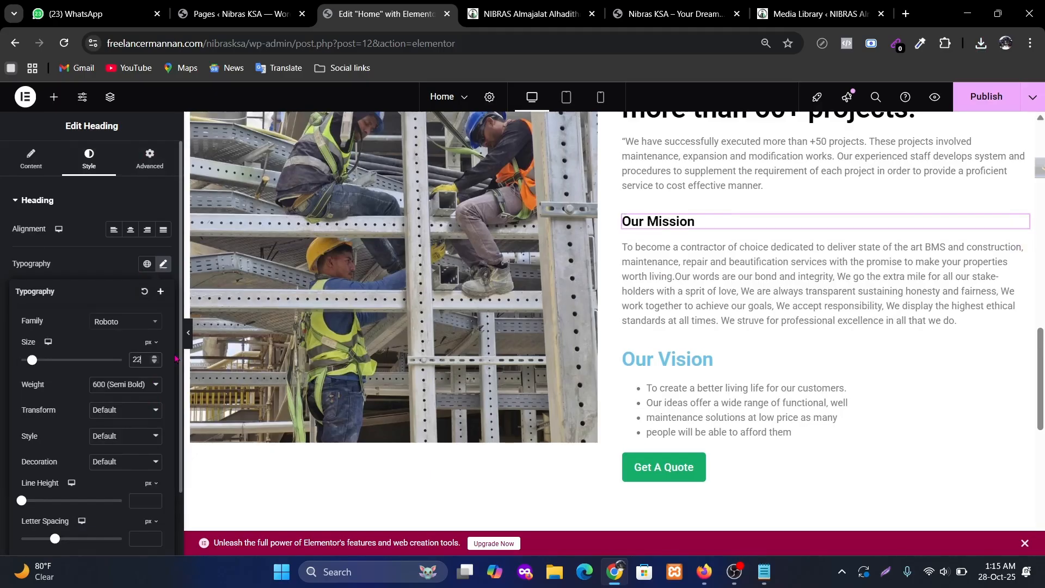
{"action": "type", "text": "4"}
{"action": "key", "text": "BackSpace"}
{"action": "key", "text": "BackSpace"}
{"action": "type", "text": "4"}
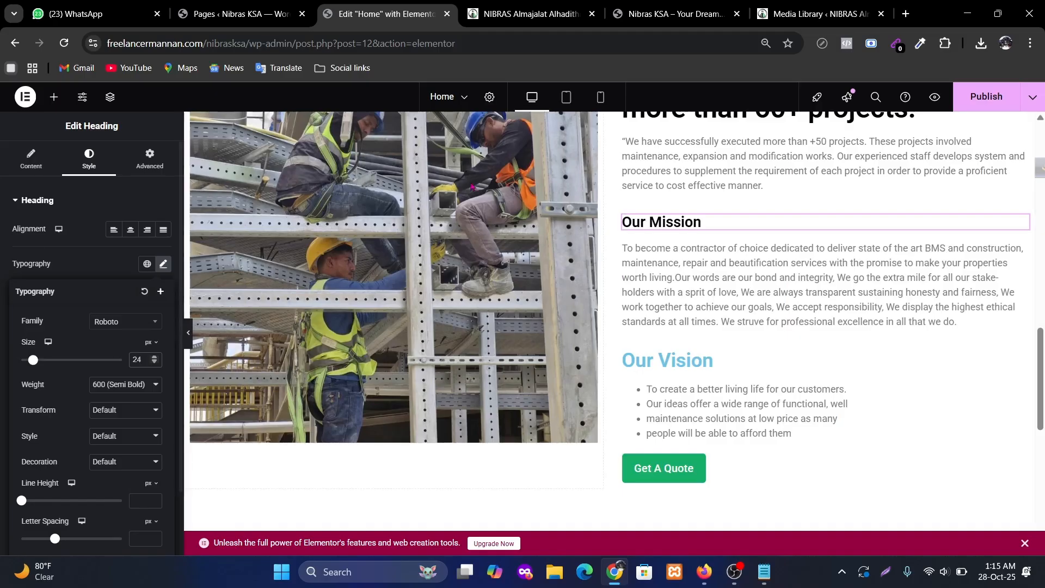
Copy the "Our Mission" heading and paste its style onto the "Our Vision" heading.
{"action": "right_click", "coordinate": [704, 222]}
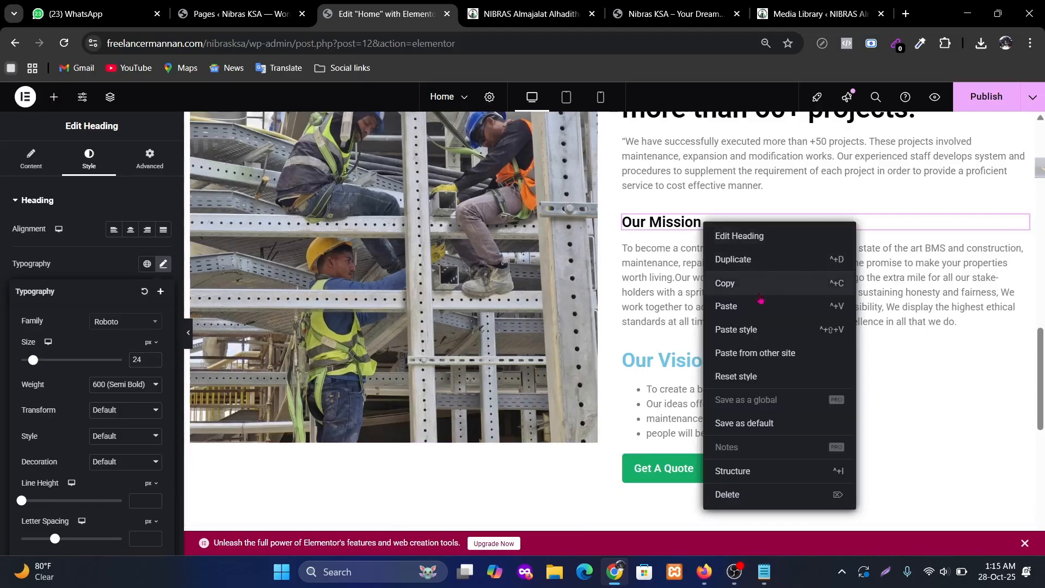
{"action": "left_click", "coordinate": [755, 377]}
{"action": "right_click", "coordinate": [799, 351]}
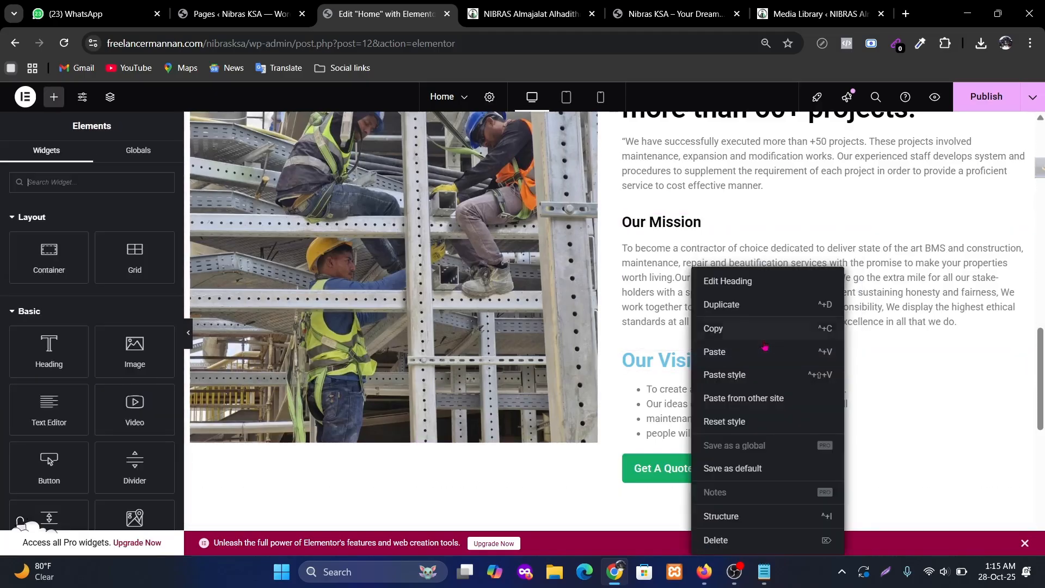
{"action": "left_click", "coordinate": [763, 372]}
Set the text color of the paragraph below the "60+ projects" heading to the global Black.
{"action": "scroll", "coordinate": [882, 349], "scroll_direction": "up", "scroll_amount": 3}
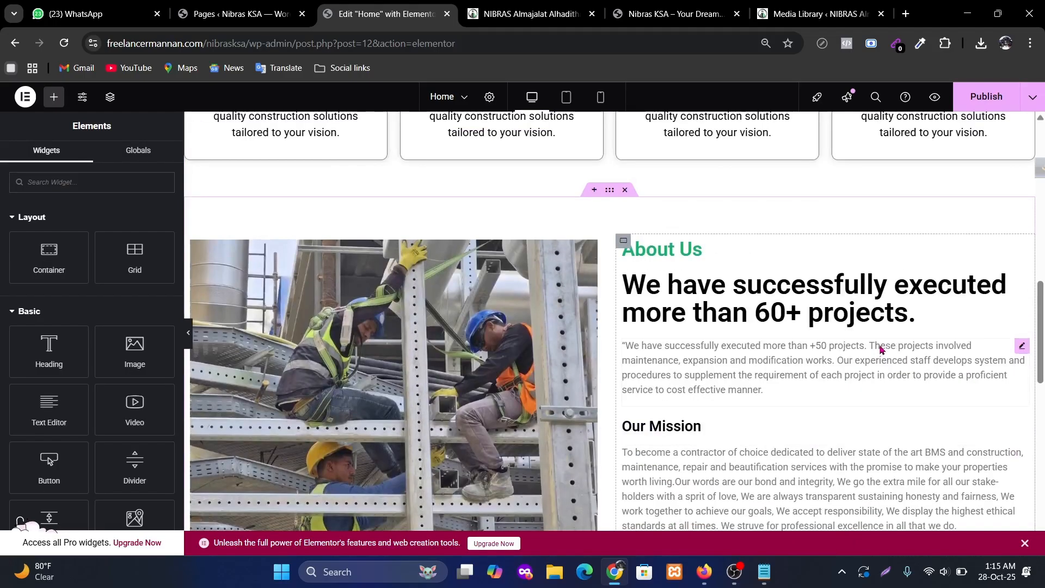
{"action": "scroll", "coordinate": [885, 346], "scroll_direction": "down", "scroll_amount": 1}
{"action": "left_click", "coordinate": [783, 305]}
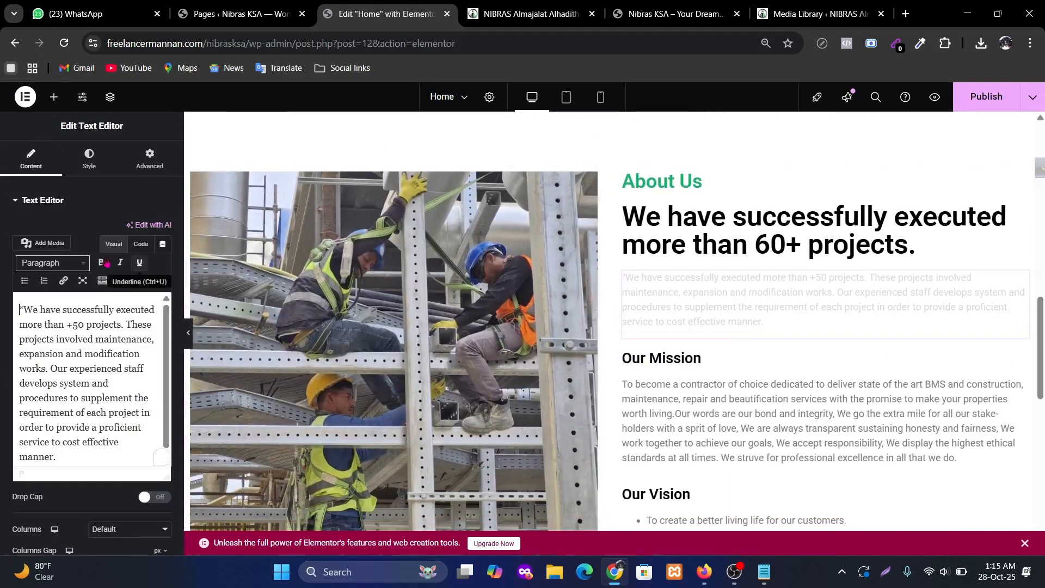
{"action": "left_click", "coordinate": [89, 160]}
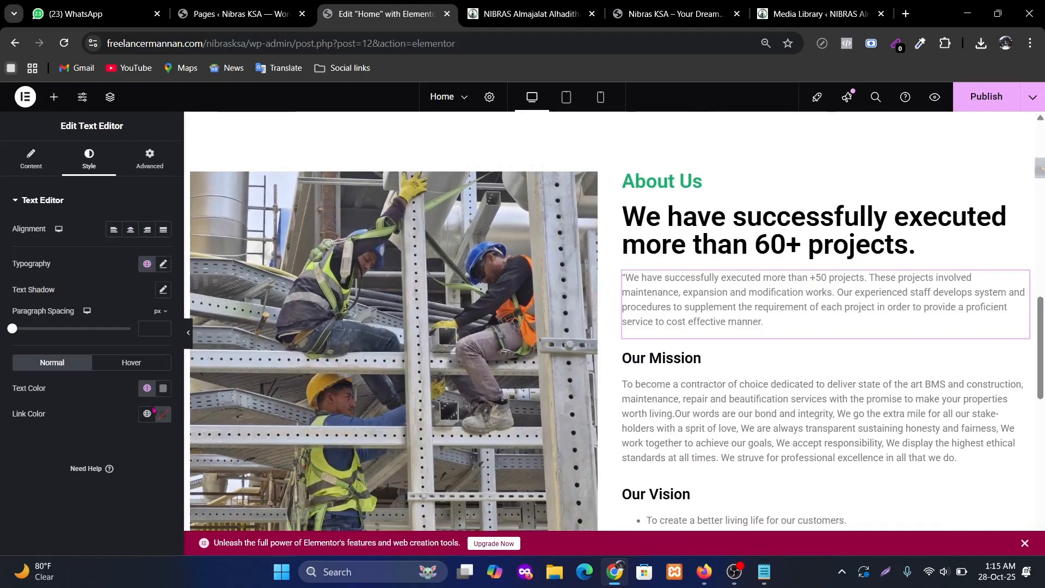
{"action": "left_click", "coordinate": [148, 390]}
{"action": "left_click", "coordinate": [49, 314]}
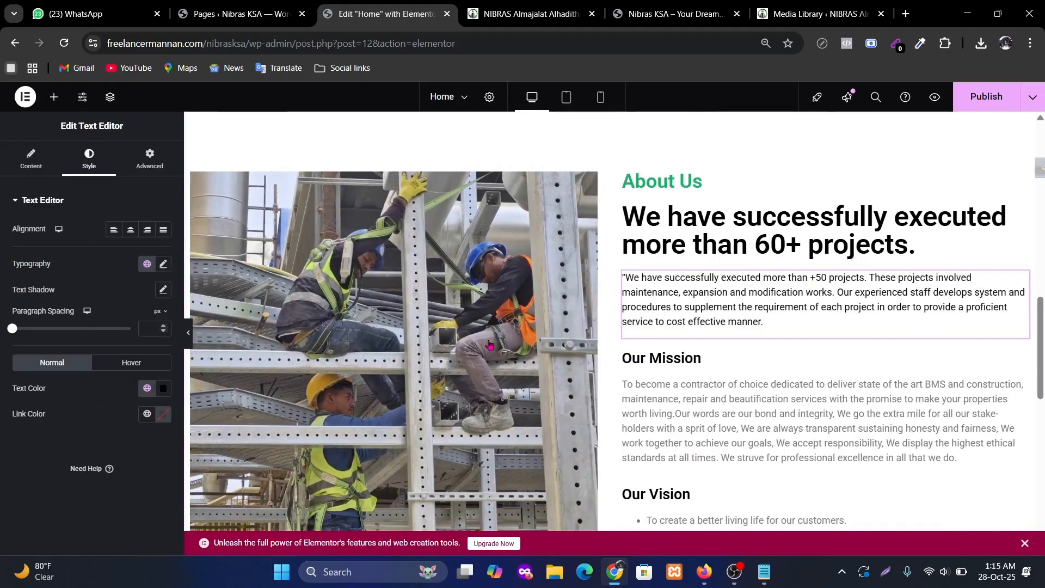
Copy the styled About Us paragraph and paste its style onto the "Our Mission" paragraph and the "Our Vision" list.
{"action": "right_click", "coordinate": [816, 297]}
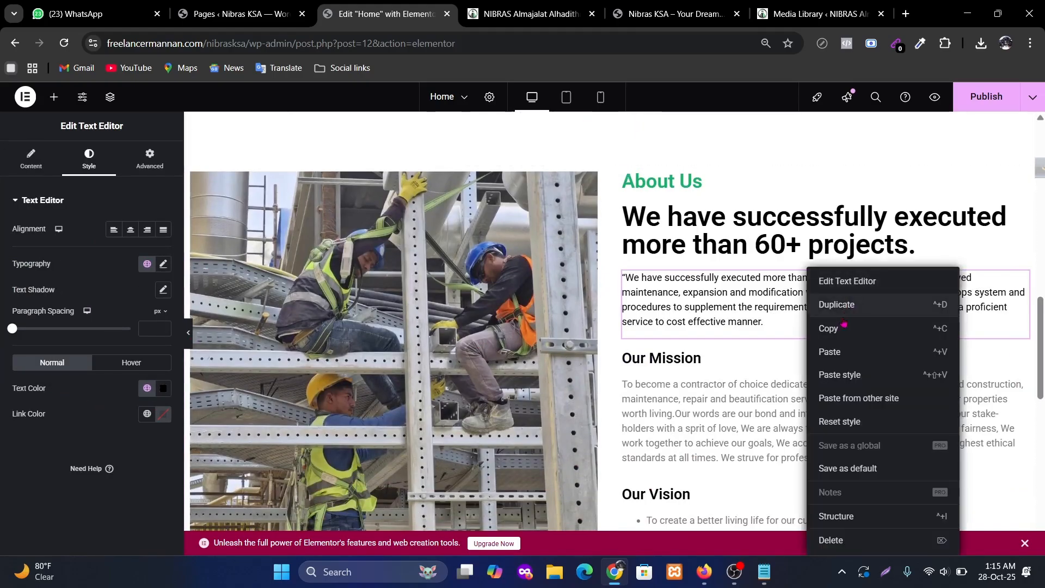
{"action": "left_click", "coordinate": [750, 411]}
{"action": "right_click", "coordinate": [750, 411]}
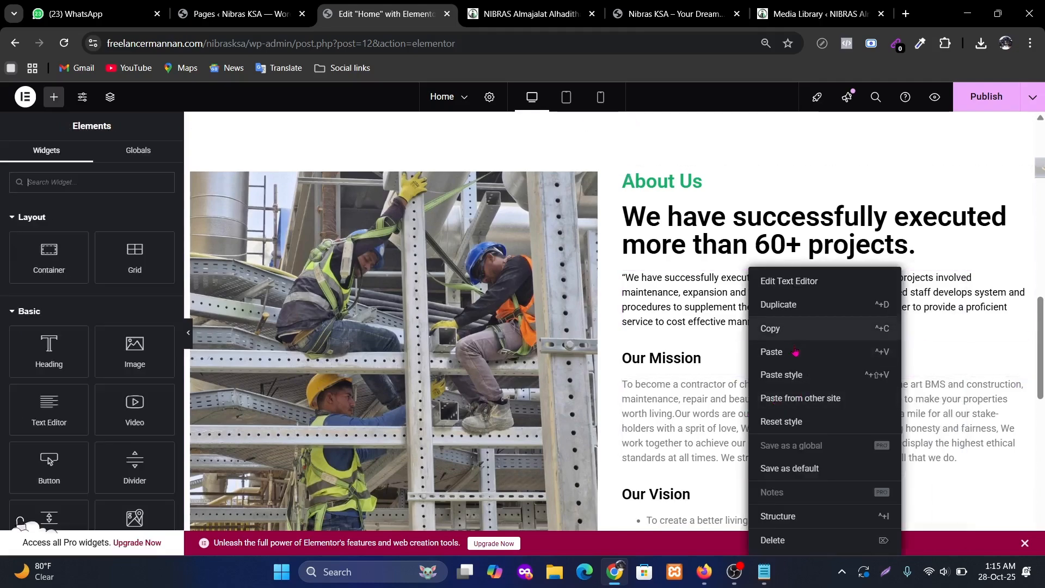
{"action": "left_click", "coordinate": [825, 375]}
{"action": "scroll", "coordinate": [825, 375], "scroll_direction": "down", "scroll_amount": 3}
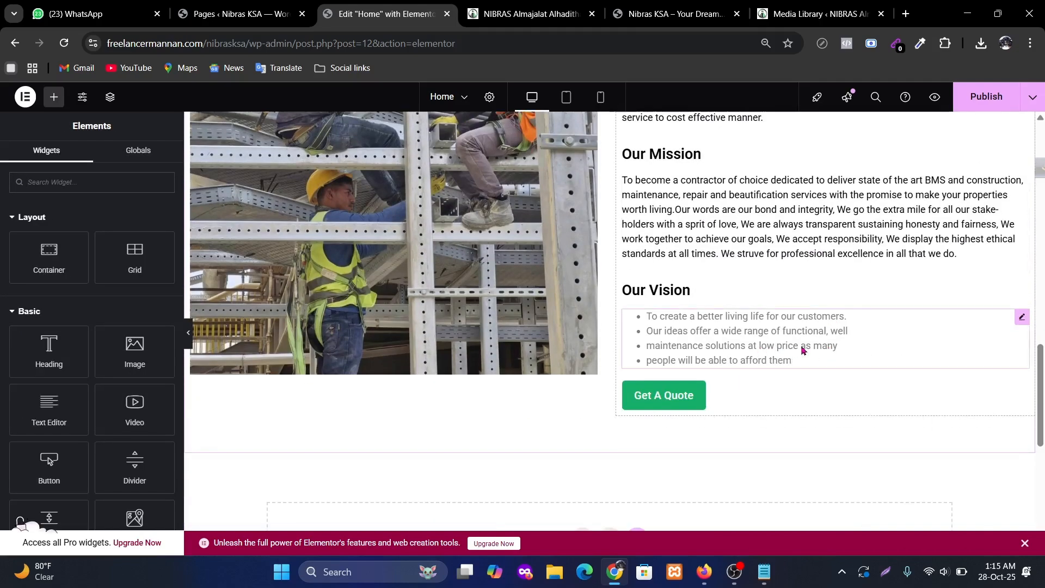
{"action": "right_click", "coordinate": [762, 349]}
{"action": "left_click", "coordinate": [805, 376]}
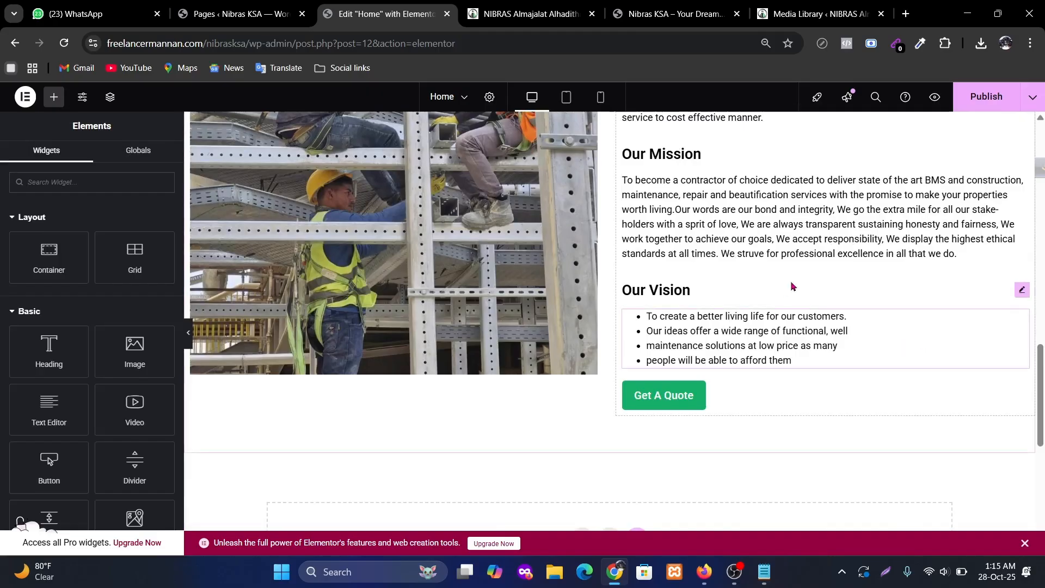
Review the About Us section and save the Home page changes.
{"action": "scroll", "coordinate": [796, 284], "scroll_direction": "down", "scroll_amount": 3}
{"action": "scroll", "coordinate": [779, 294], "scroll_direction": "up", "scroll_amount": 4}
{"action": "scroll", "coordinate": [776, 298], "scroll_direction": "up", "scroll_amount": 3}
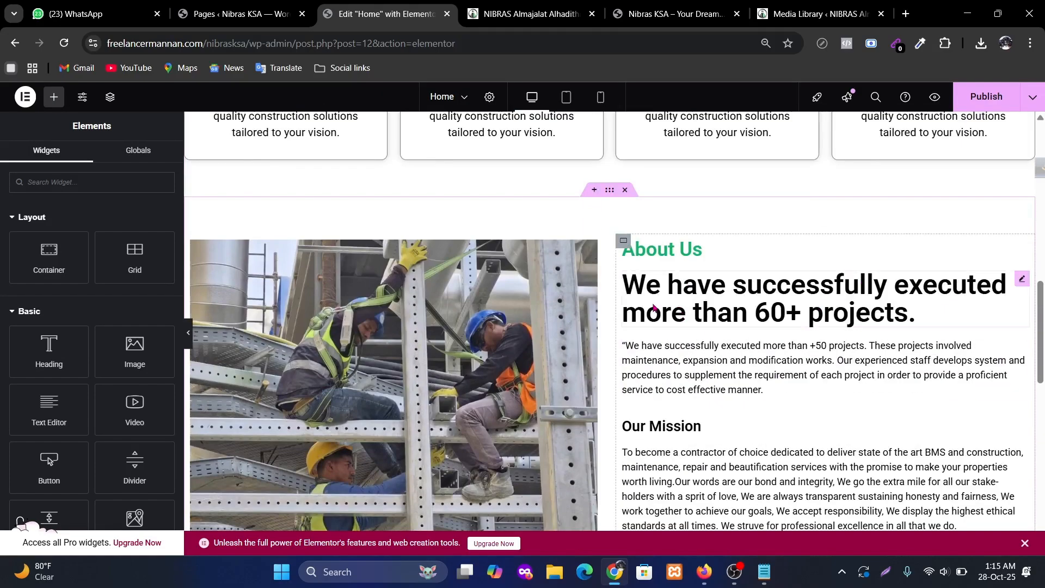
{"action": "scroll", "coordinate": [654, 310], "scroll_direction": "down", "scroll_amount": 5}
{"action": "scroll", "coordinate": [659, 305], "scroll_direction": "up", "scroll_amount": 3}
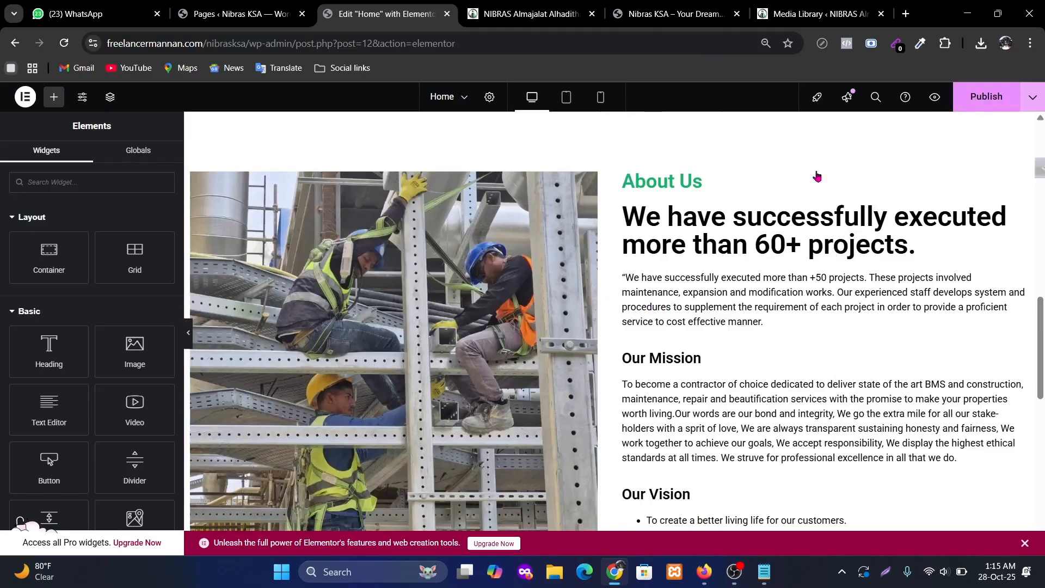
{"action": "key", "text": "ctrl+s"}
Check the reference page's statistics section, and add a row-direction container holding a nested container below the About Us section.
{"action": "left_click", "coordinate": [510, 21]}
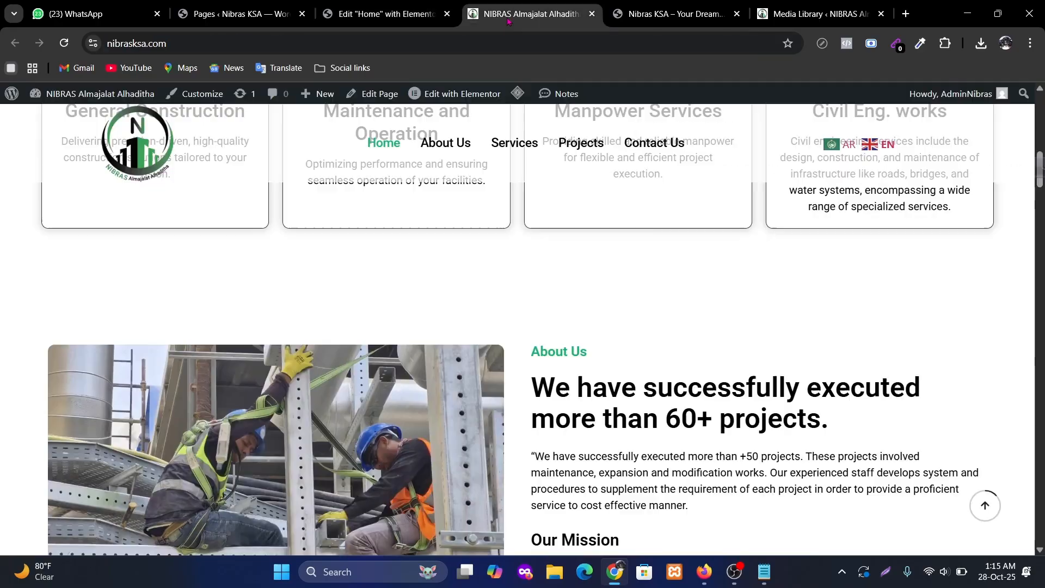
{"action": "scroll", "coordinate": [669, 258], "scroll_direction": "down", "scroll_amount": 15}
{"action": "scroll", "coordinate": [582, 280], "scroll_direction": "up", "scroll_amount": 5}
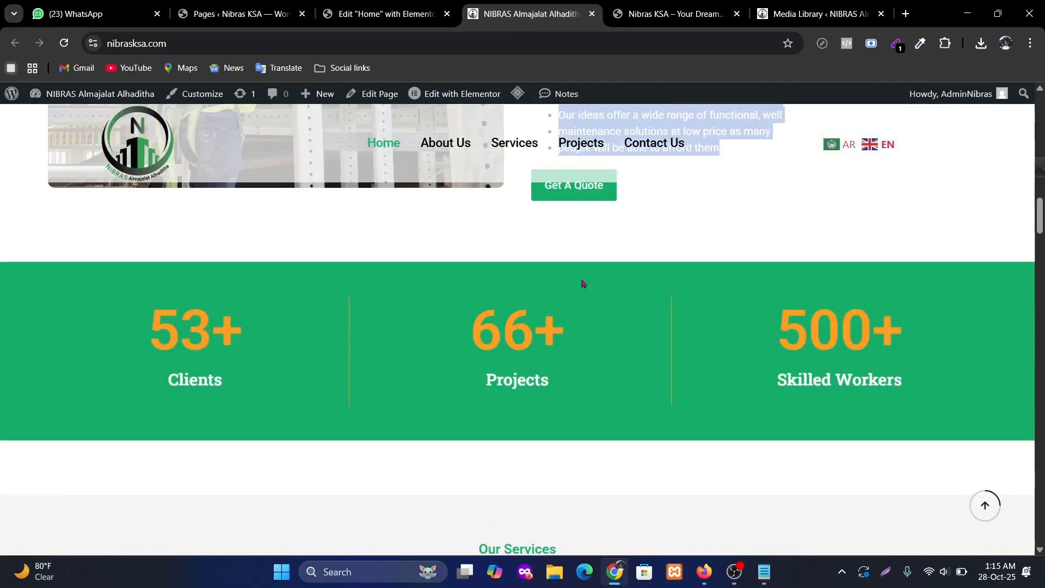
{"action": "left_click", "coordinate": [382, 13]}
{"action": "scroll", "coordinate": [536, 415], "scroll_direction": "down", "scroll_amount": 4}
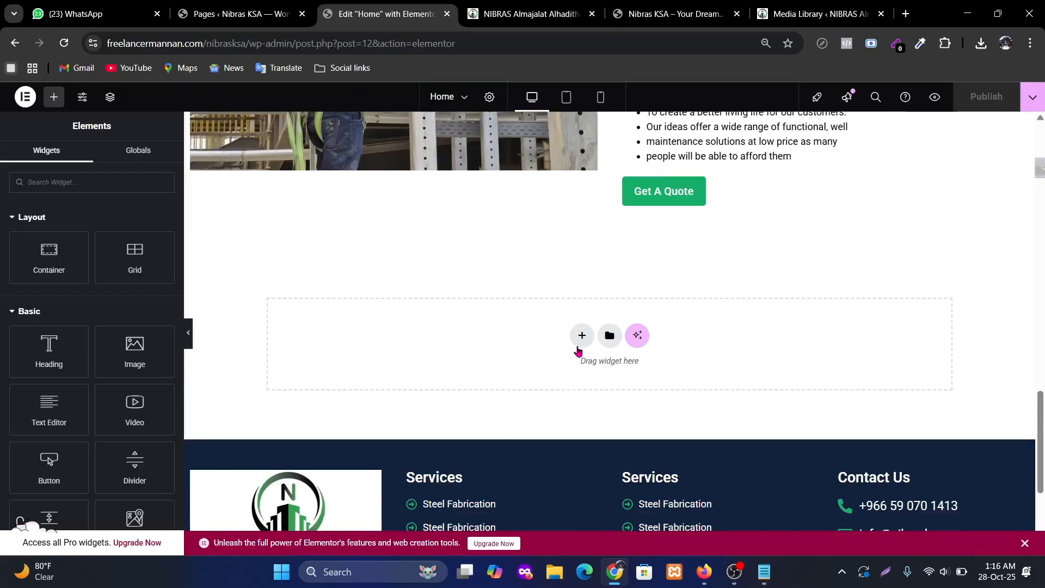
{"action": "left_click", "coordinate": [581, 338]}
{"action": "left_click", "coordinate": [570, 374]}
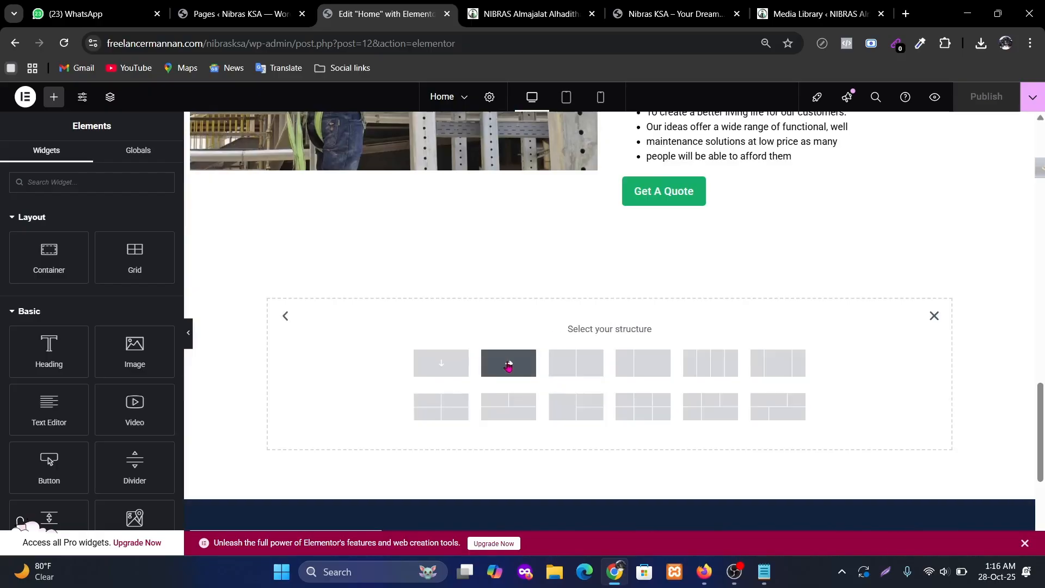
{"action": "left_click", "coordinate": [508, 366]}
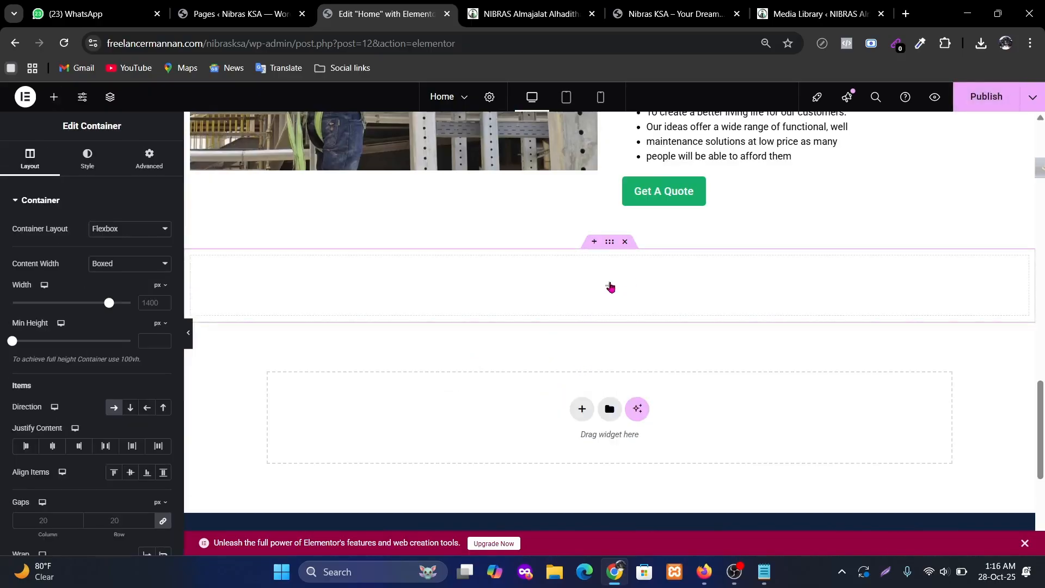
{"action": "left_click", "coordinate": [610, 287]}
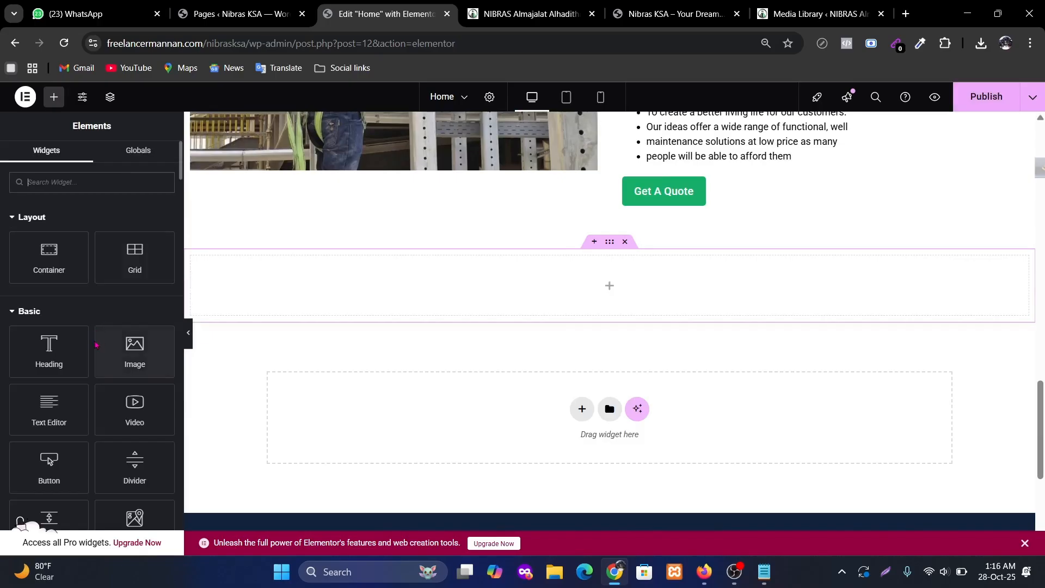
{"action": "left_click_drag", "start_coordinate": [49, 256], "coordinate": [612, 246]}
Set the new outer container's padding to 150 px top and bottom and 0 left and right.
{"action": "left_click", "coordinate": [613, 247]}
{"action": "left_click", "coordinate": [161, 165]}
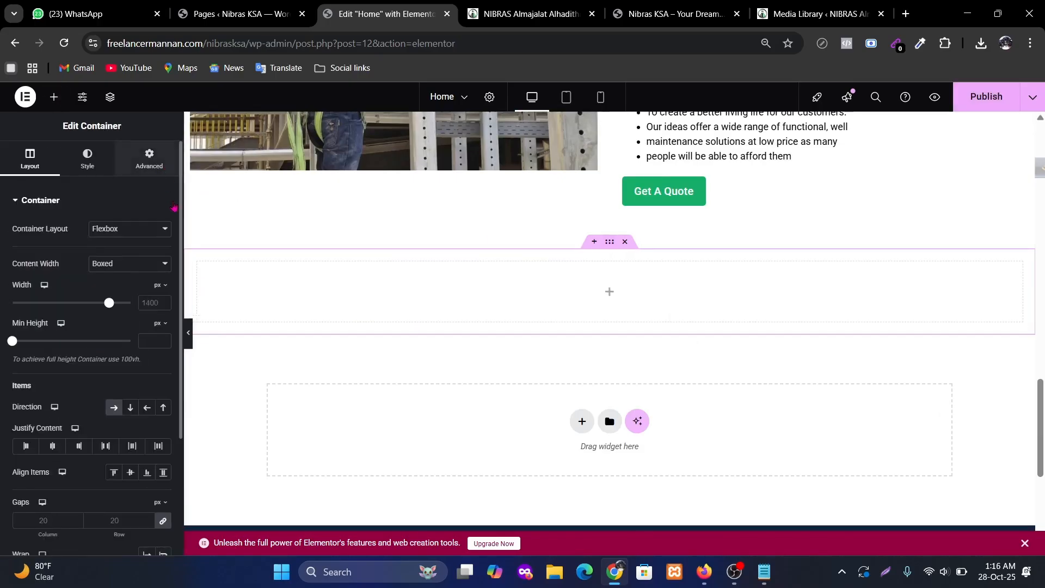
{"action": "left_click", "coordinate": [40, 294]}
{"action": "type", "text": "0"}
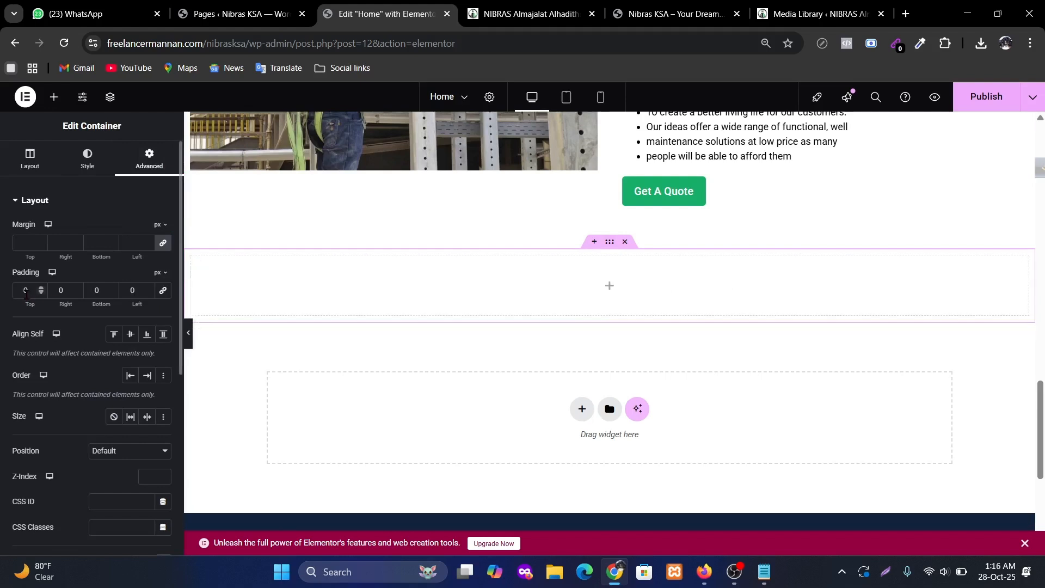
{"action": "type", "text": "10"}
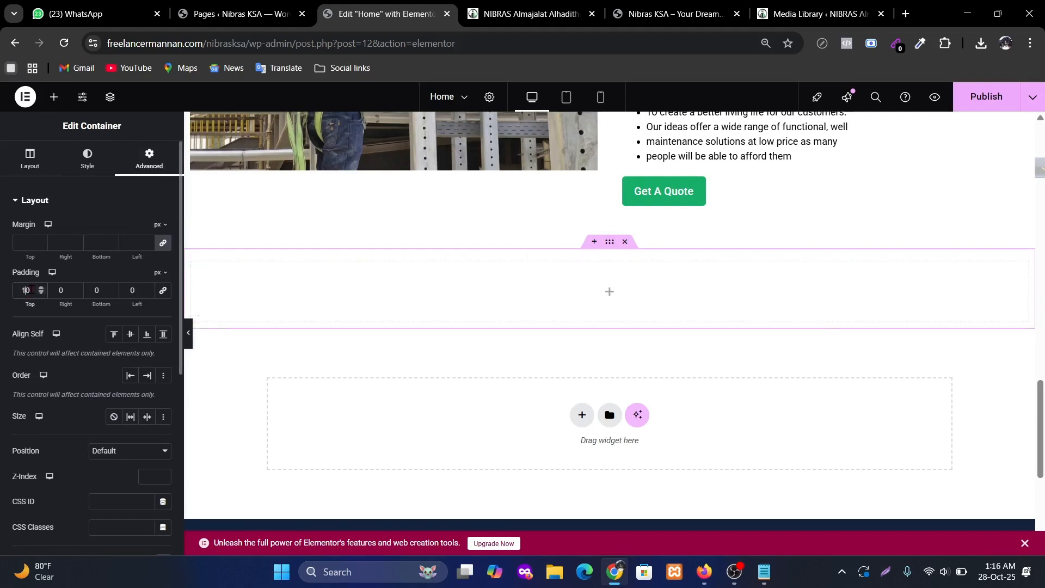
{"action": "left_click", "coordinate": [23, 290]}
{"action": "type", "text": "5"}
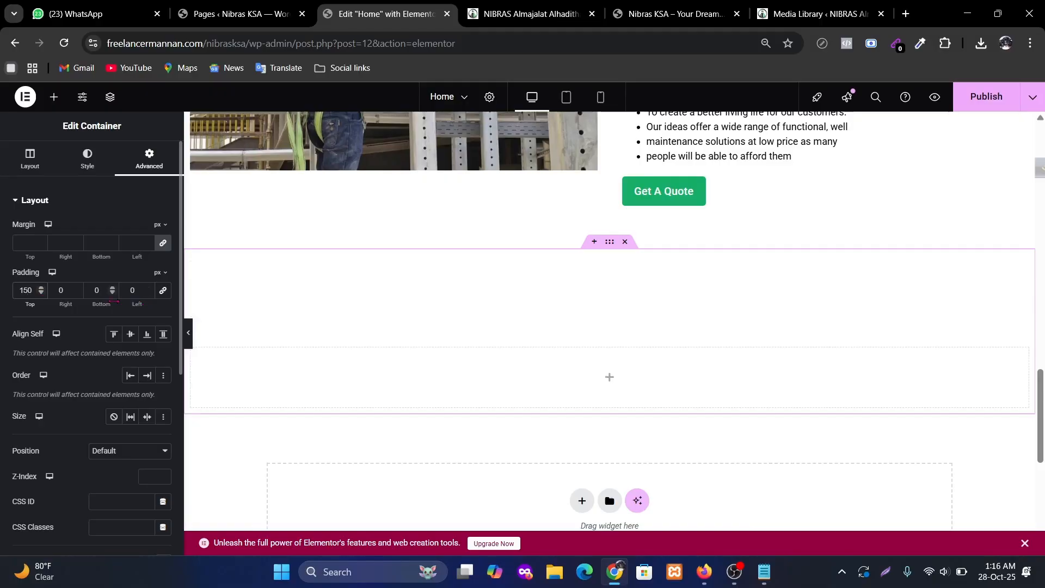
{"action": "left_click", "coordinate": [94, 290]}
{"action": "type", "text": "150"}
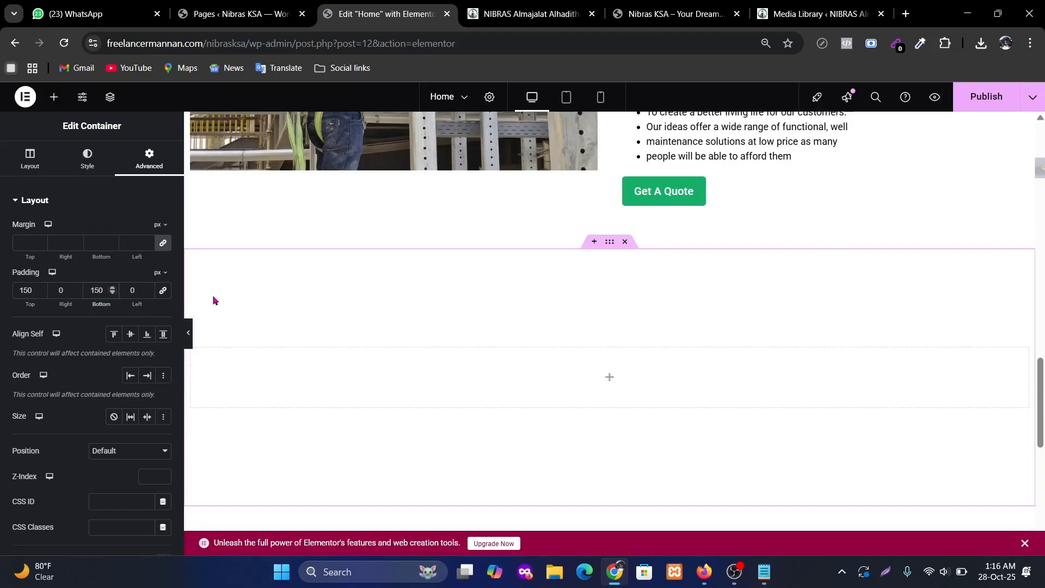
Change the outer container's bottom padding to 120 px and its top padding to 152 px.
{"action": "key", "text": "BackSpace"}
{"action": "type", "text": "2"}
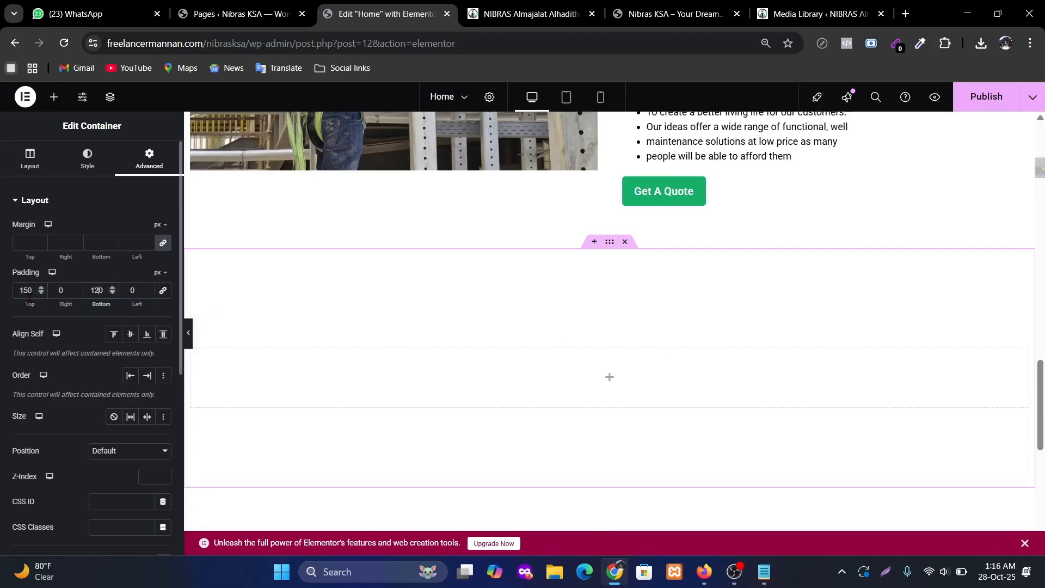
{"action": "left_click", "coordinate": [27, 296]}
{"action": "key", "text": "BackSpace"}
{"action": "type", "text": "2"}
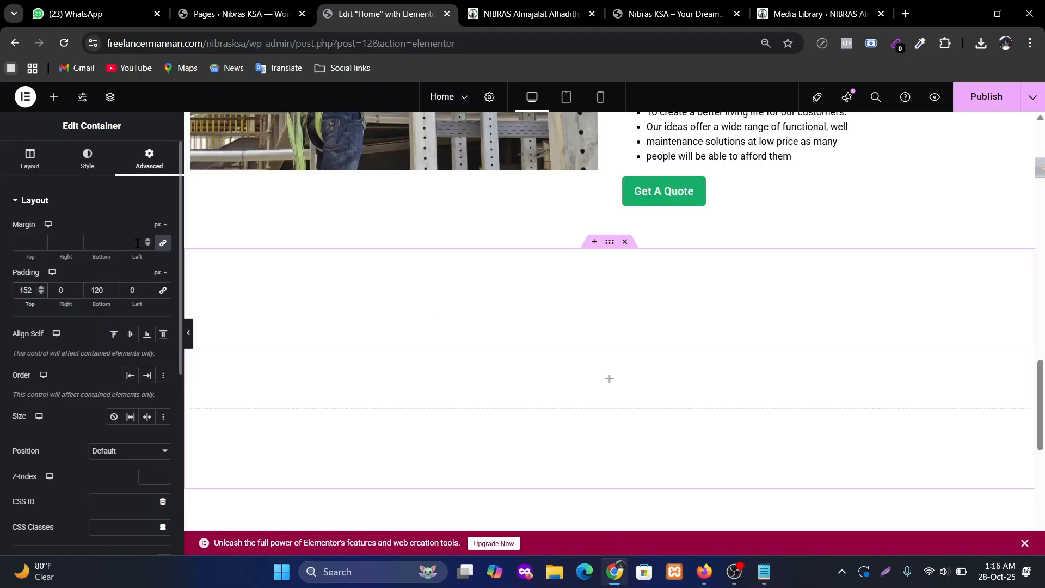
Add two more nested containers beside the first one to form three equal columns in the new section.
{"action": "left_click", "coordinate": [609, 384]}
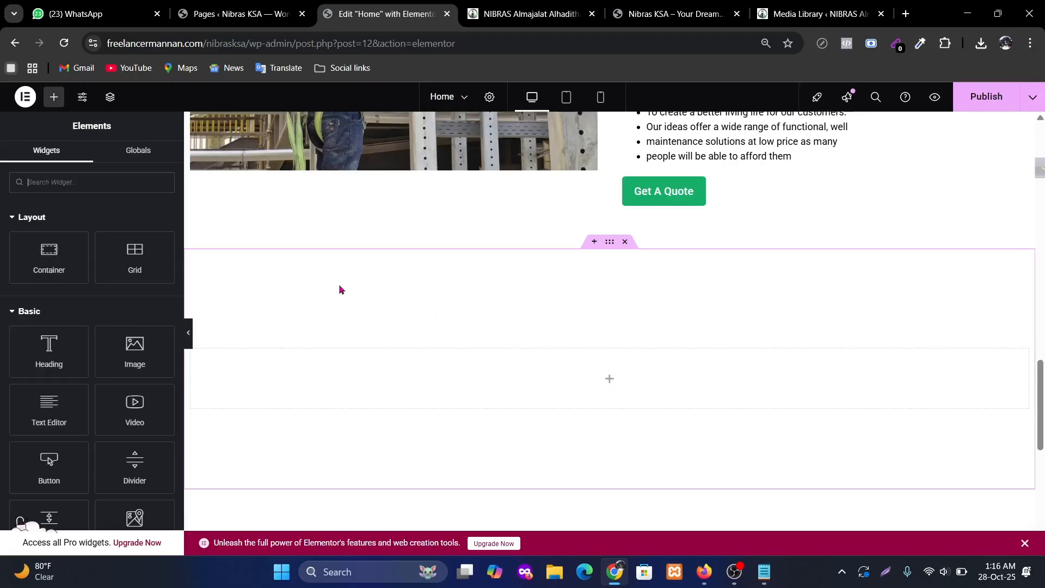
{"action": "right_click", "coordinate": [199, 358]}
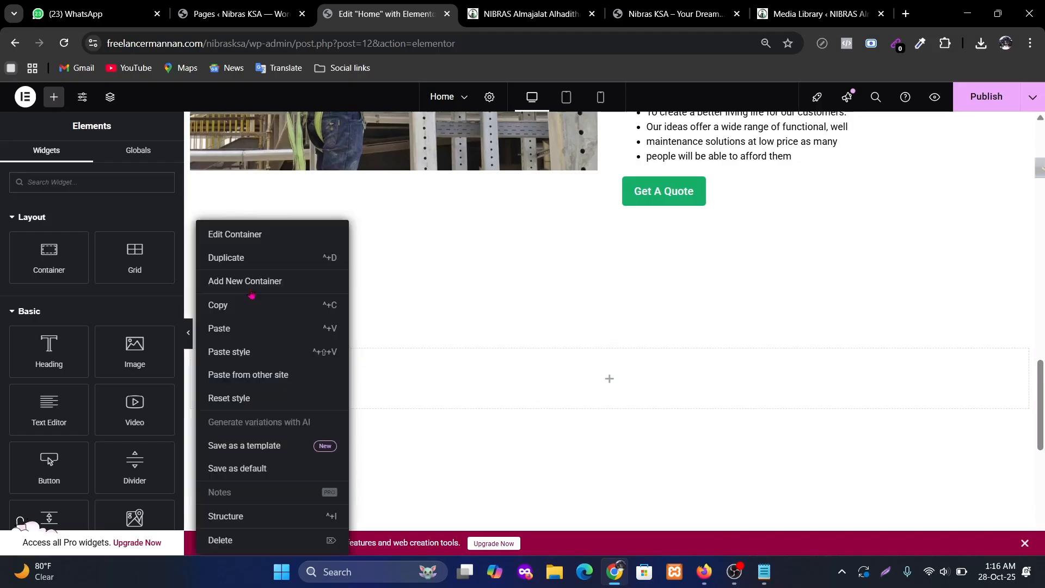
{"action": "left_click", "coordinate": [266, 272]}
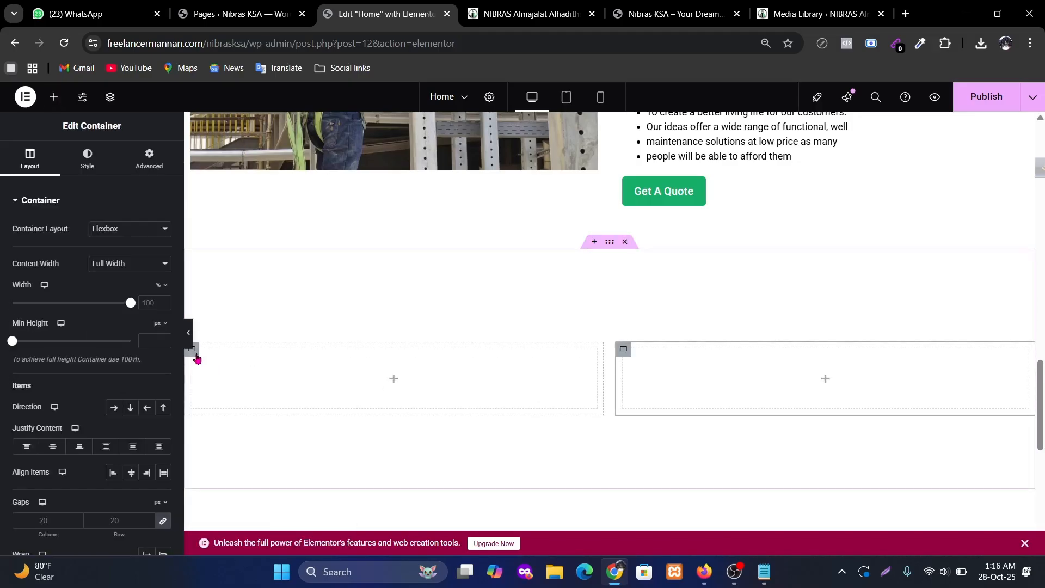
{"action": "right_click", "coordinate": [254, 289]}
{"action": "left_click", "coordinate": [226, 279]}
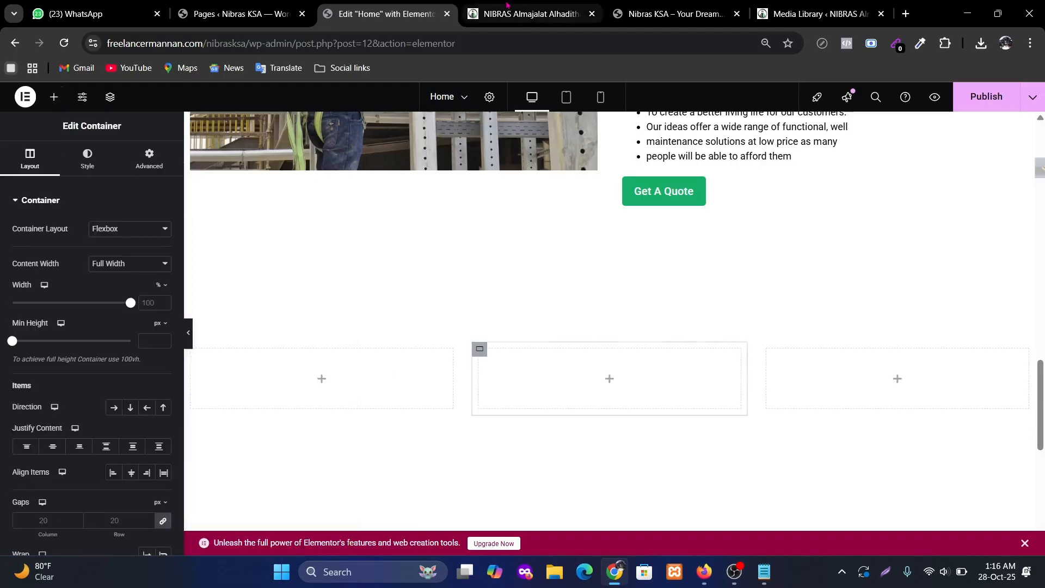
Check the reference page again and set the outer container's top padding to 120 px.
{"action": "key", "text": "ctrl+Tab"}
{"action": "left_click", "coordinate": [372, 8]}
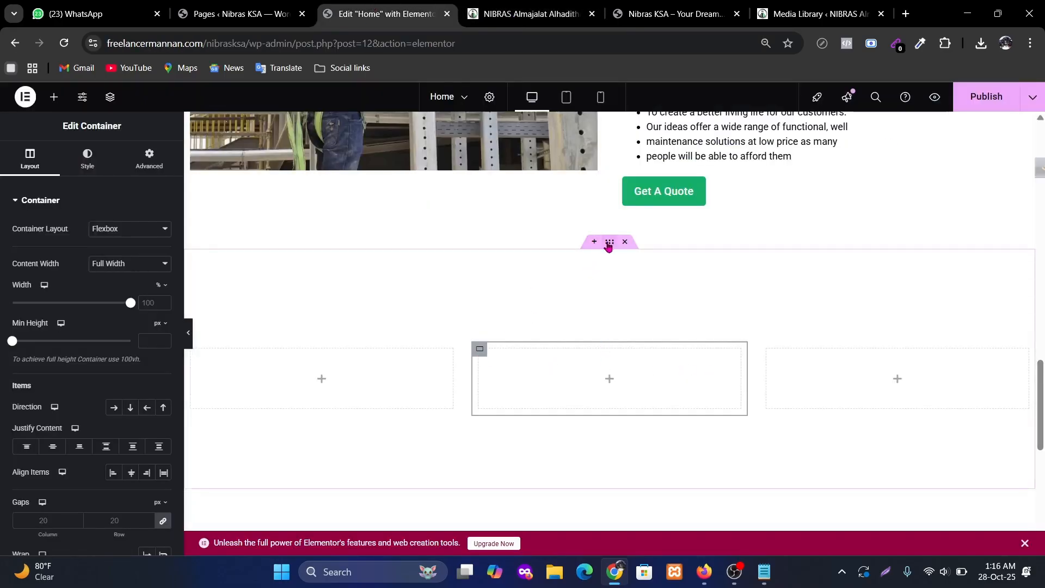
{"action": "left_click", "coordinate": [138, 173]}
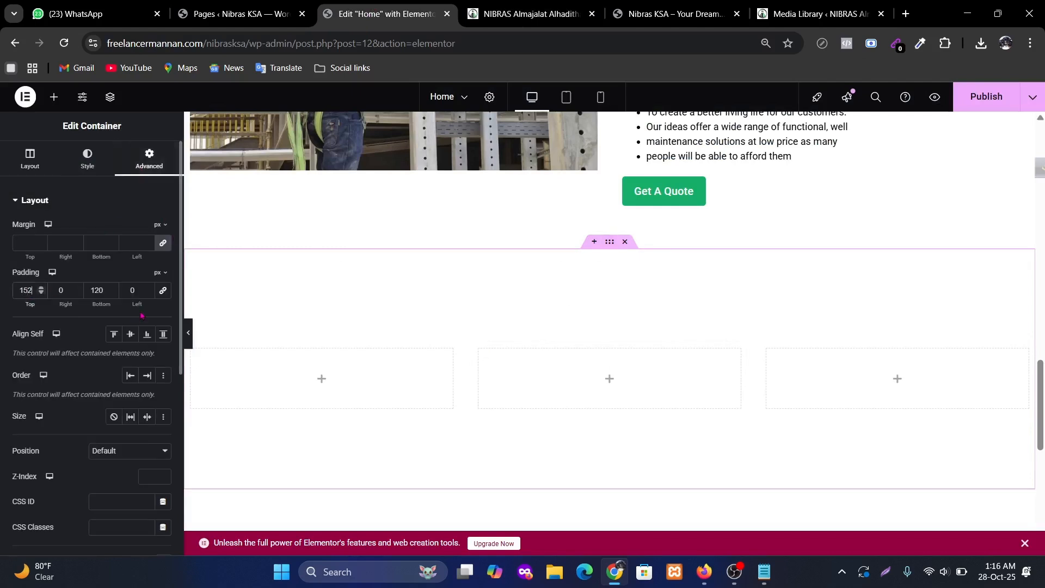
{"action": "key", "text": "BackSpace"}
{"action": "key", "text": "BackSpace"}
{"action": "type", "text": "20"}
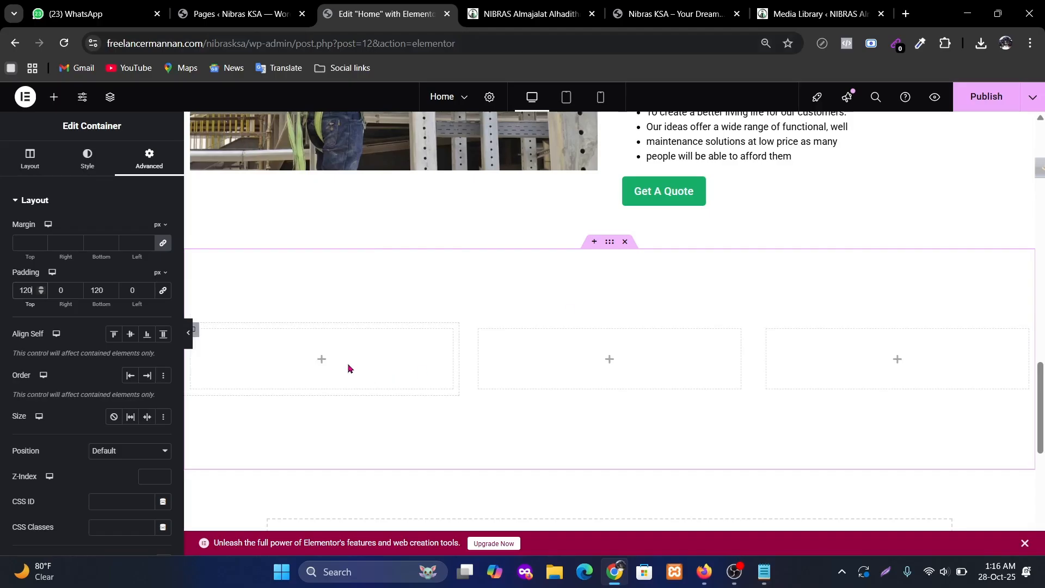
Find the Counter widget and place it in the first column of the new section.
{"action": "left_click", "coordinate": [322, 360]}
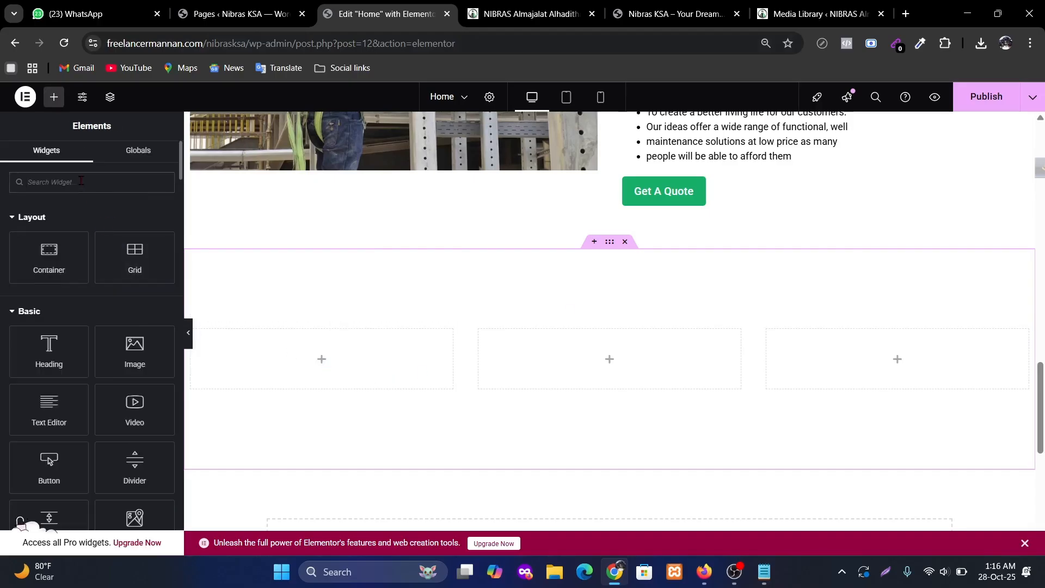
{"action": "type", "text": "counter"}
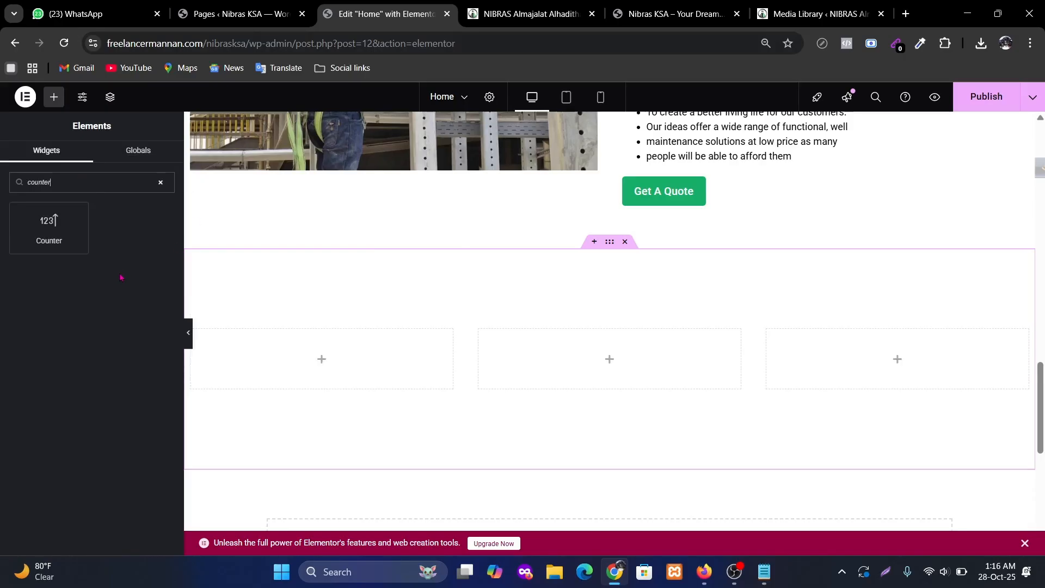
{"action": "left_click_drag", "start_coordinate": [49, 226], "coordinate": [387, 341]}
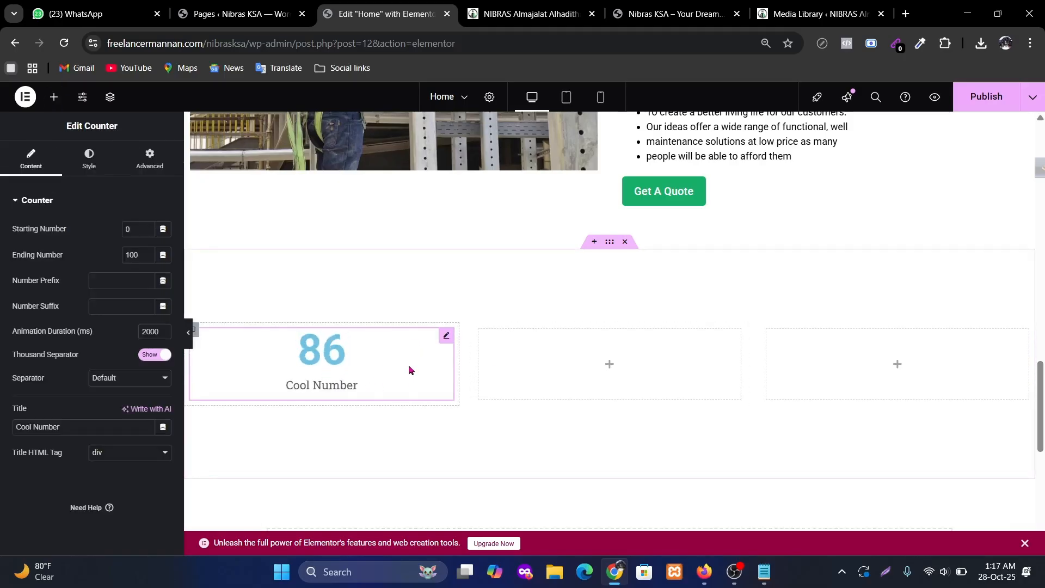
Copy the "Clients" label from the reference page's first statistic and use it as the counter's title.
{"action": "left_click", "coordinate": [653, 12]}
{"action": "left_click", "coordinate": [531, 14]}
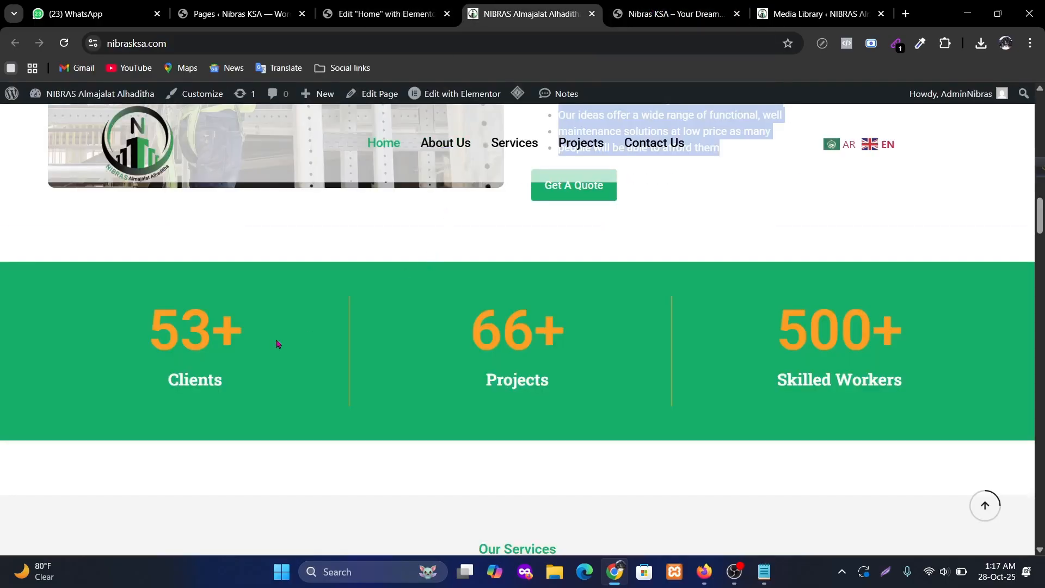
{"action": "left_click_drag", "start_coordinate": [220, 382], "coordinate": [167, 381]}
{"action": "key", "text": "ctrl+c"}
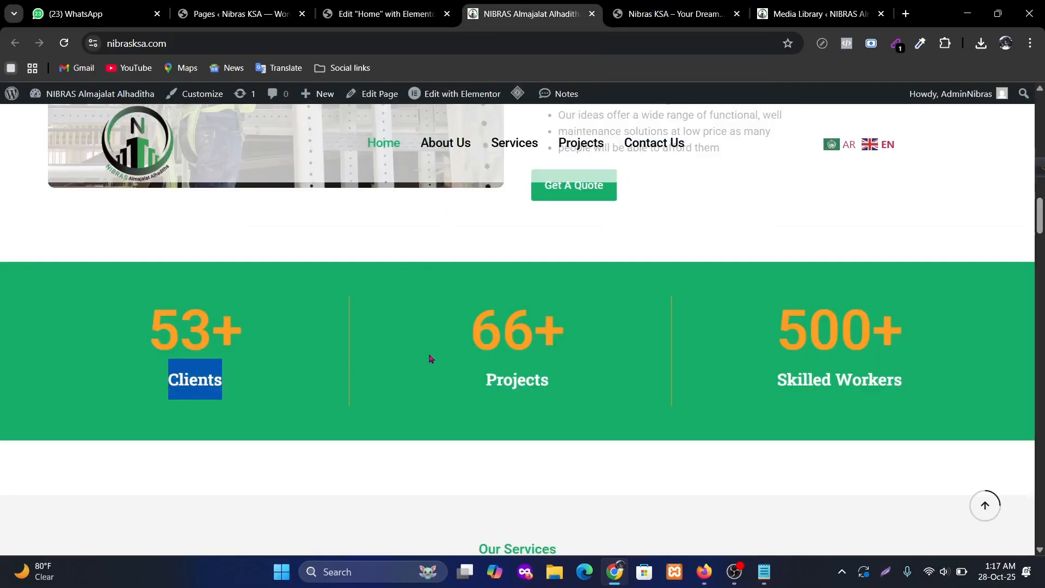
{"action": "left_click", "coordinate": [377, 15]}
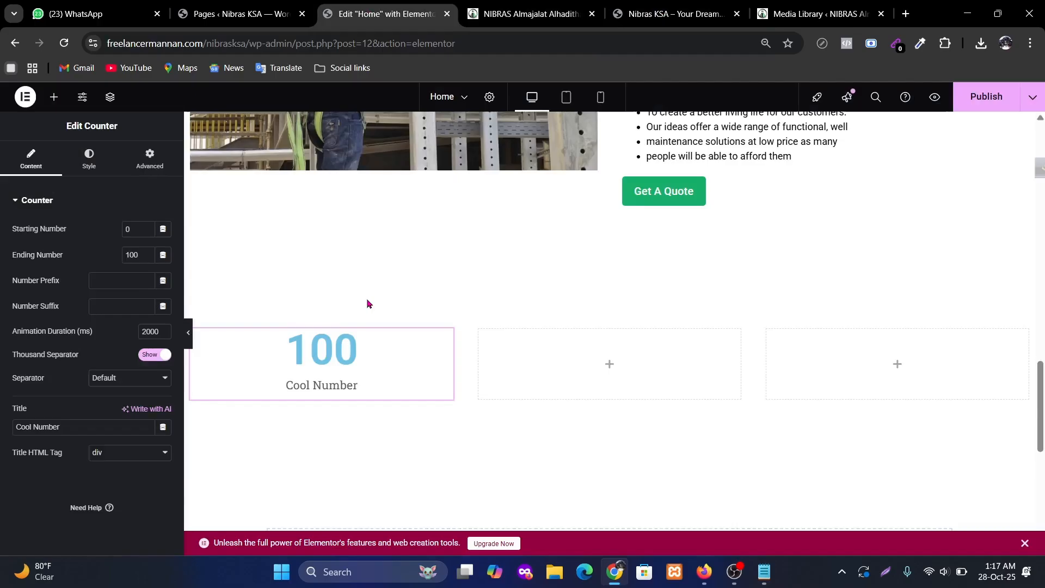
{"action": "left_click", "coordinate": [324, 386]}
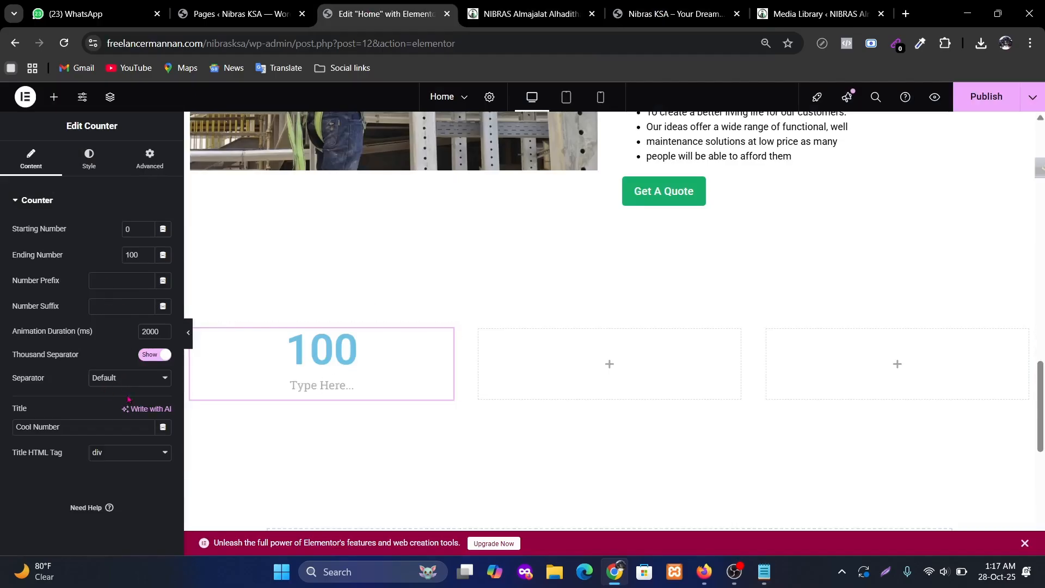
{"action": "left_click_drag", "start_coordinate": [82, 427], "coordinate": [1, 430]}
{"action": "key", "text": "ctrl+v"}
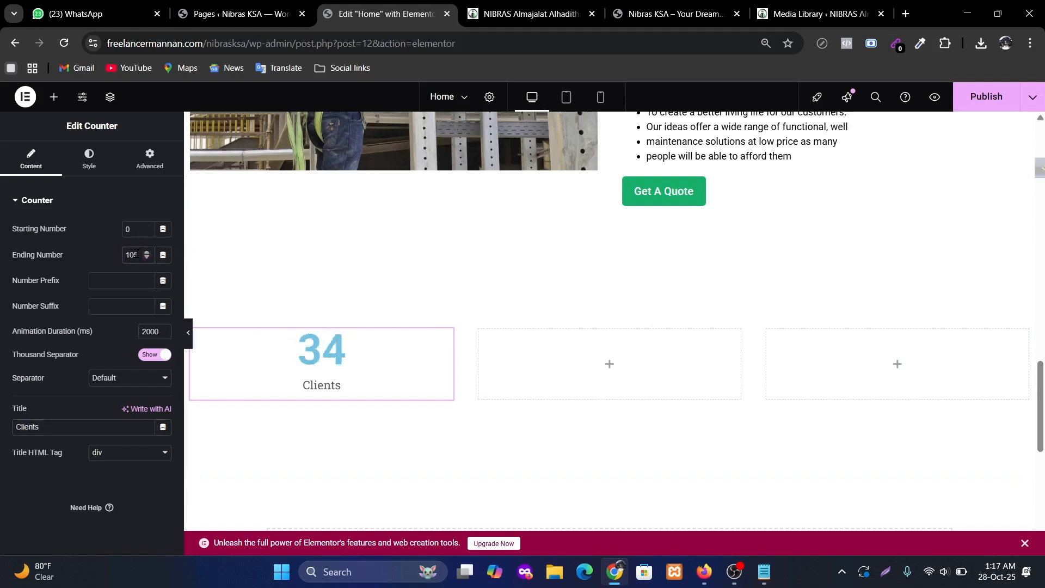
Set the Clients counter's ending number to 53 and its number suffix to +.
{"action": "left_click_drag", "start_coordinate": [136, 254], "coordinate": [57, 255]}
{"action": "type", "text": "5"}
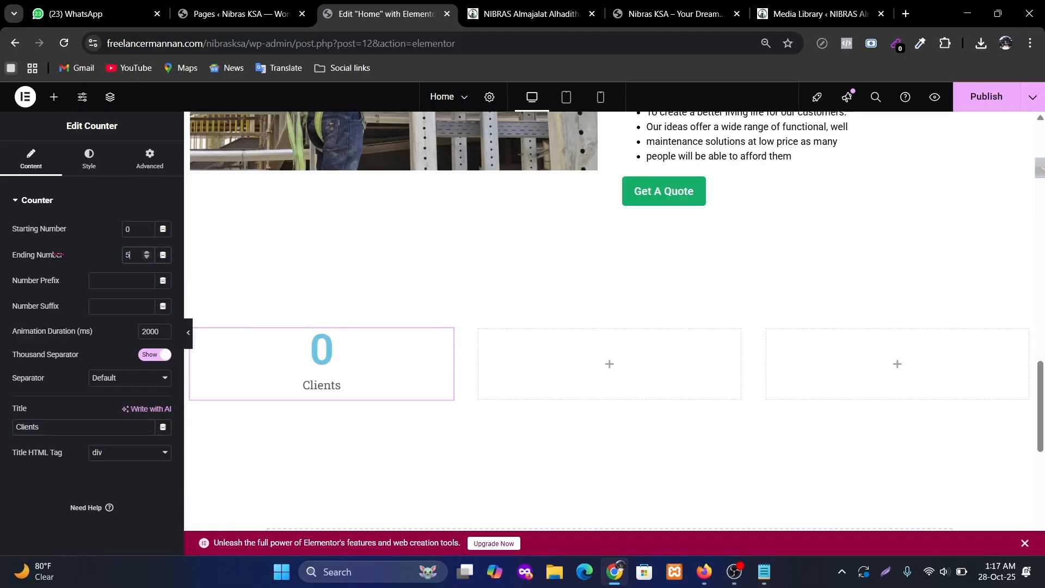
{"action": "type", "text": "3"}
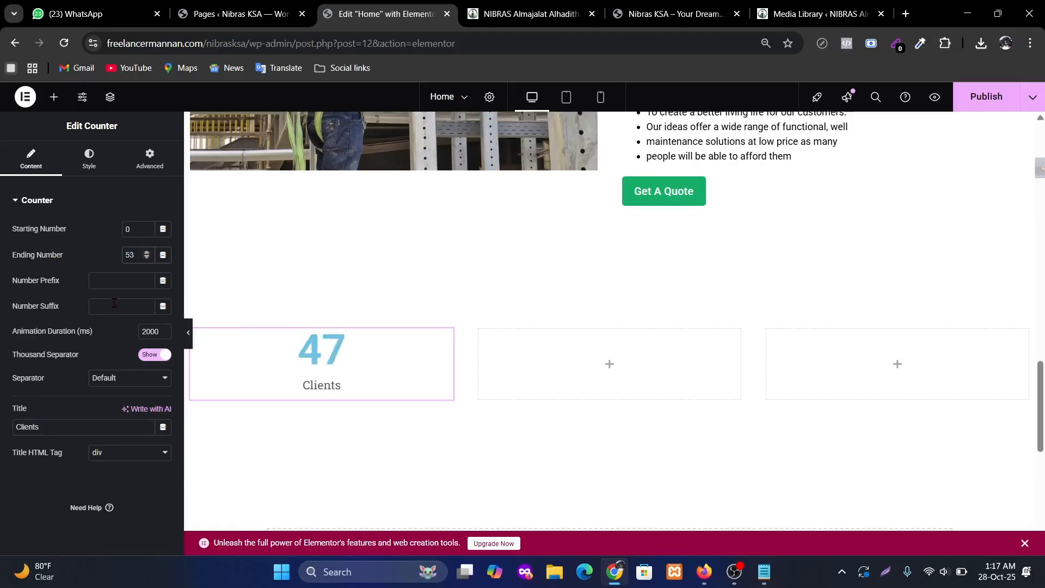
{"action": "left_click", "coordinate": [113, 303]}
{"action": "type", "text": "+"}
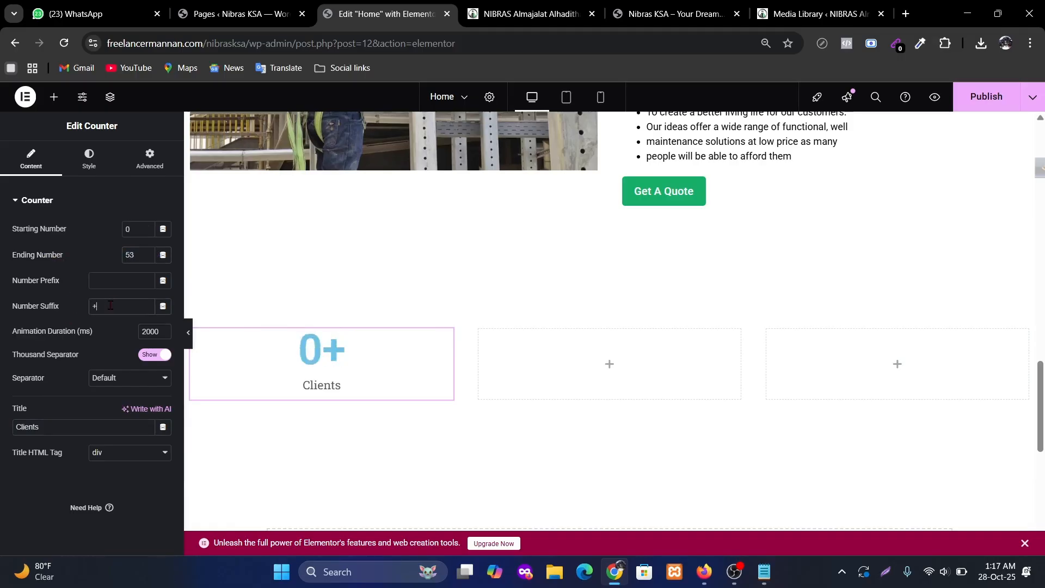
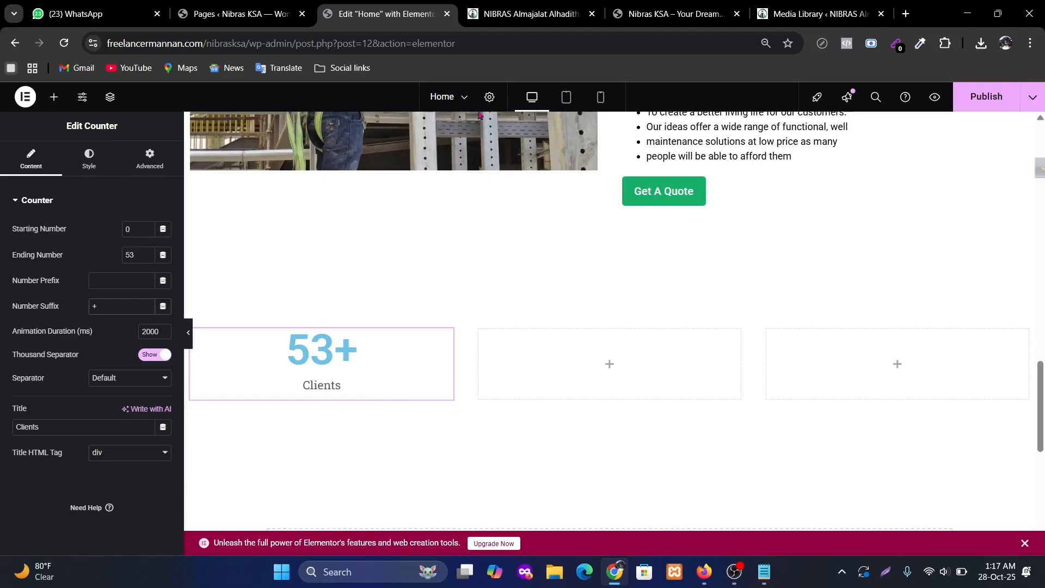
Check the reference statistics section and give the outer container a classic background in the global Green color.
{"action": "left_click", "coordinate": [631, 249]}
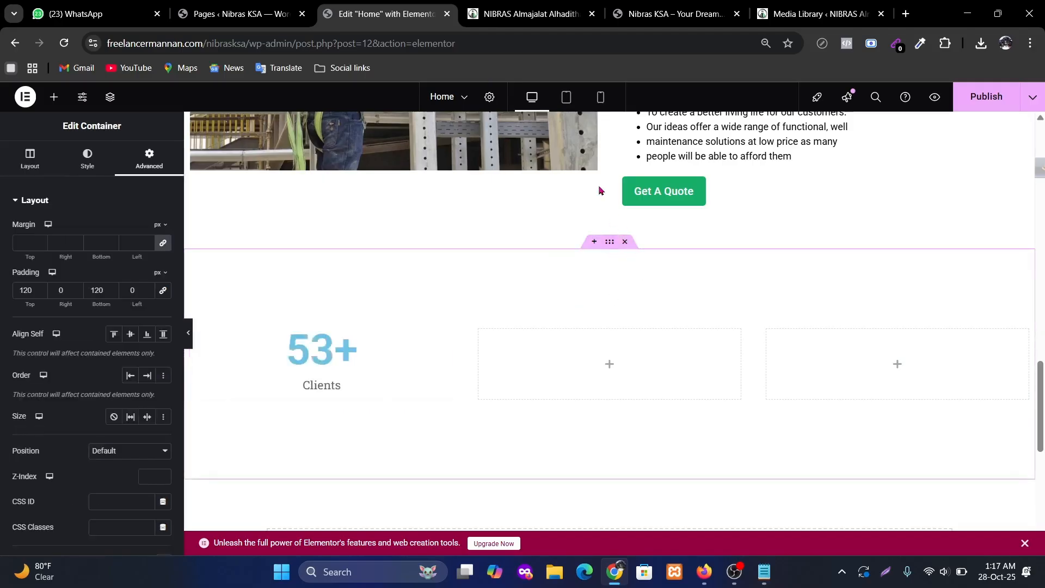
{"action": "left_click", "coordinate": [526, 13]}
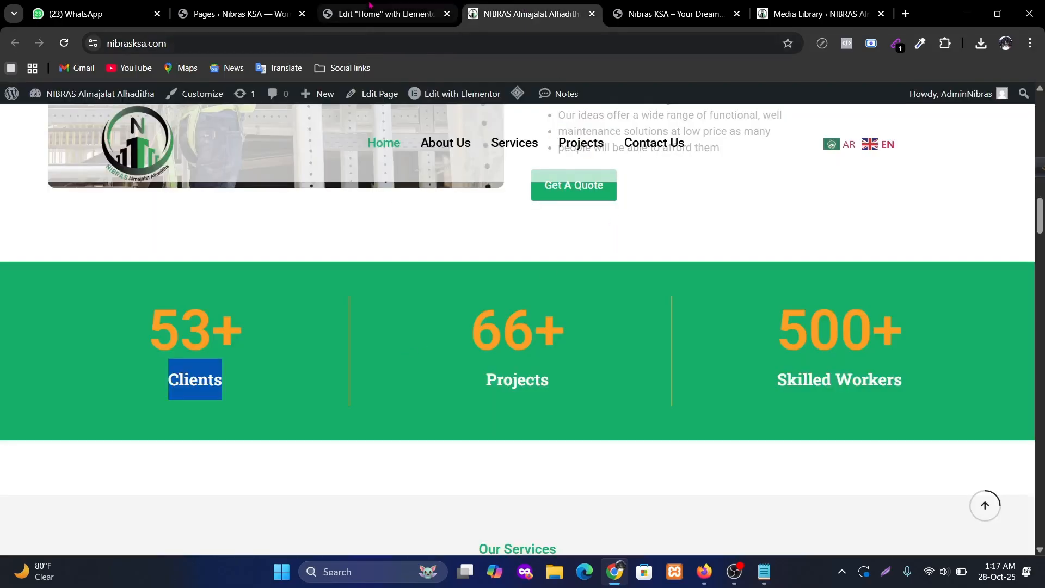
{"action": "left_click", "coordinate": [386, 13]}
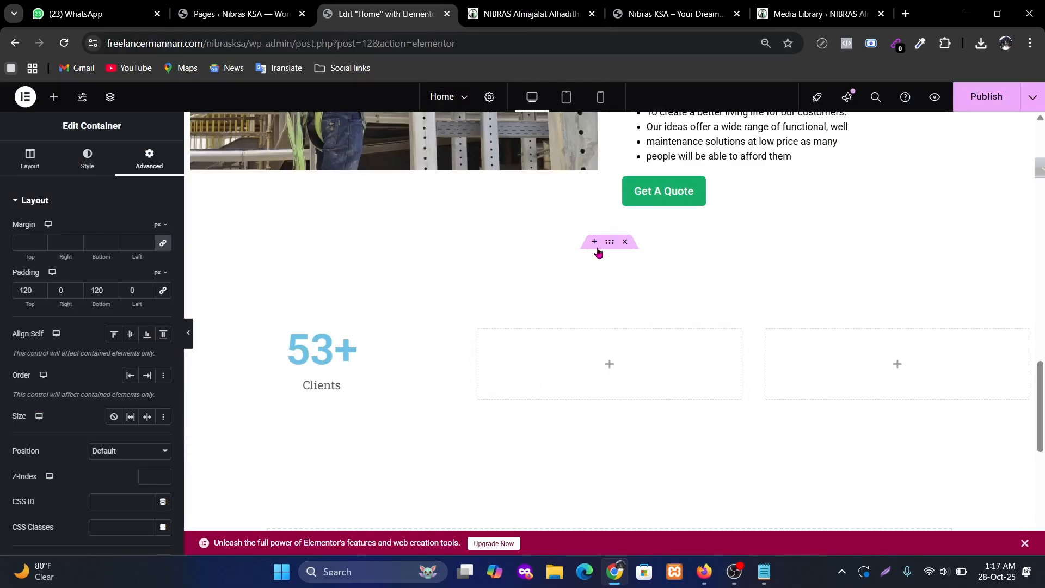
{"action": "left_click", "coordinate": [87, 158]}
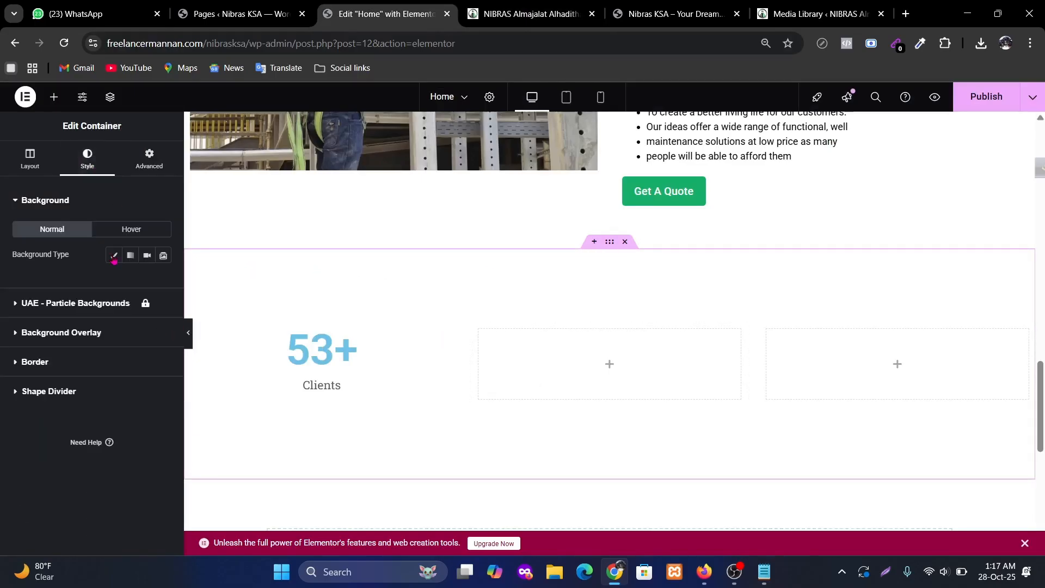
{"action": "left_click", "coordinate": [114, 255]}
{"action": "left_click", "coordinate": [147, 280]}
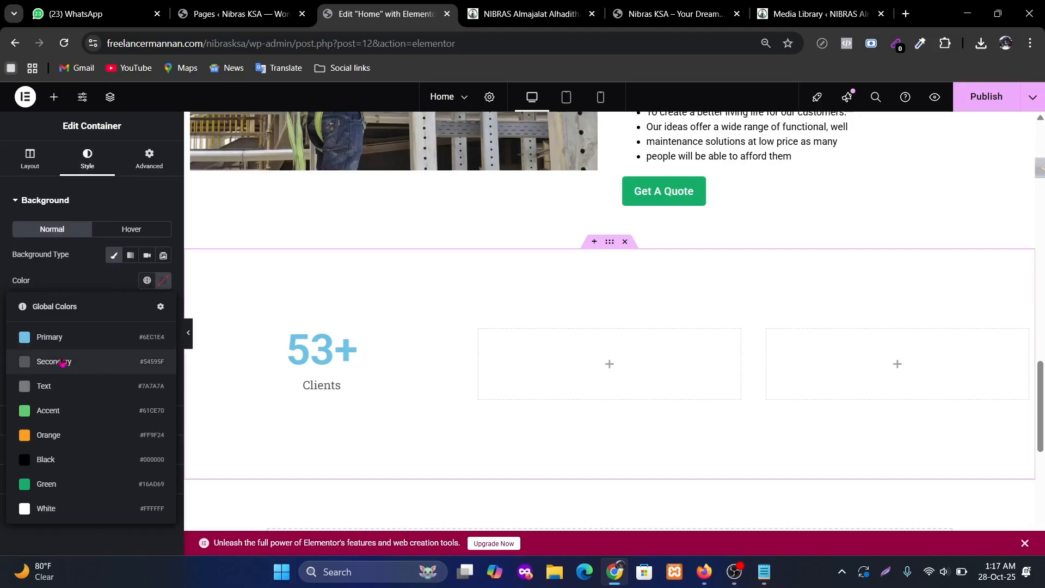
{"action": "left_click", "coordinate": [46, 484]}
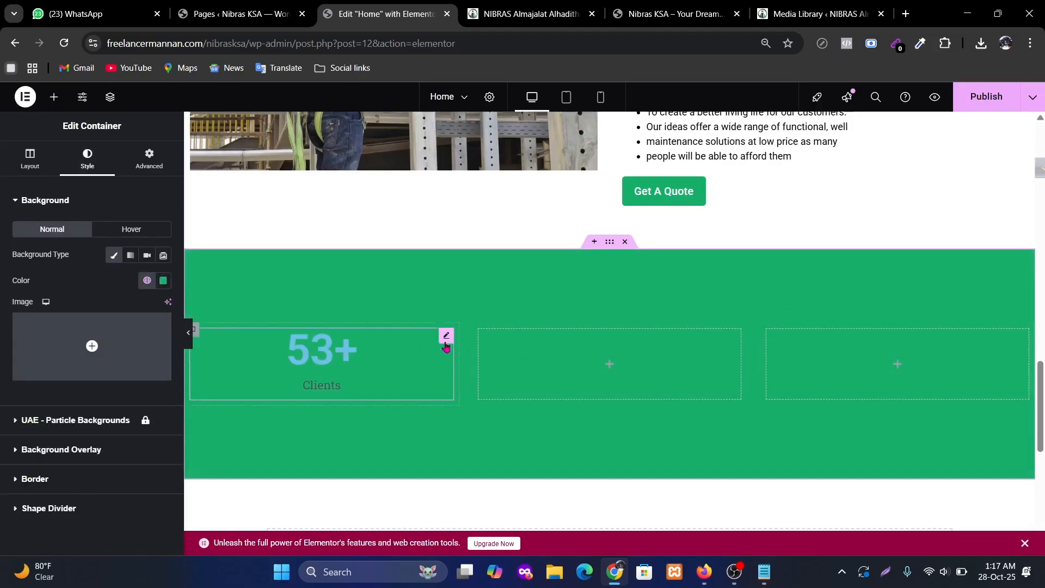
Change the text color of the Clients counter's number to the global Orange color.
{"action": "left_click", "coordinate": [301, 341]}
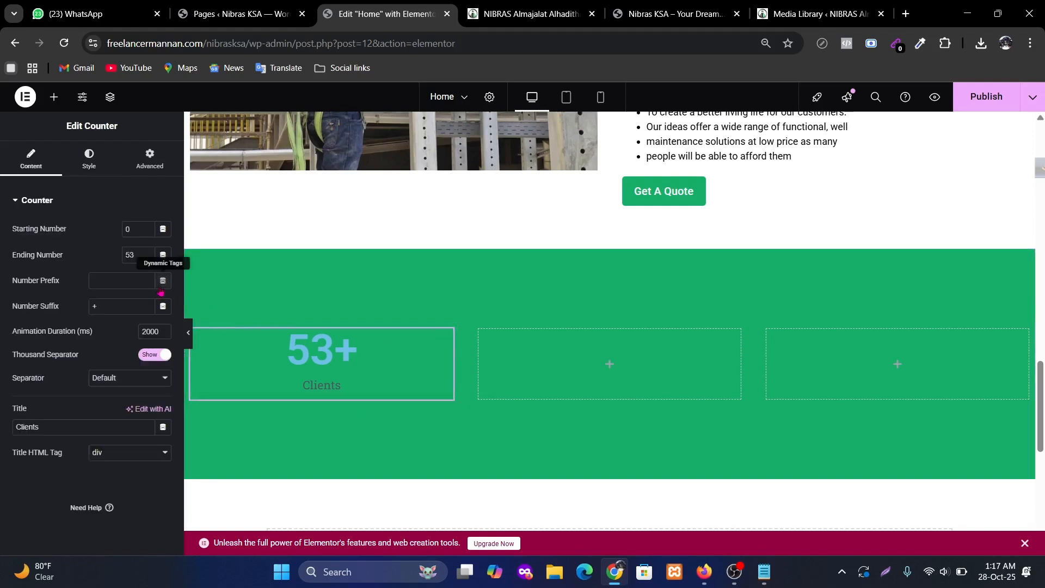
{"action": "left_click", "coordinate": [88, 158]}
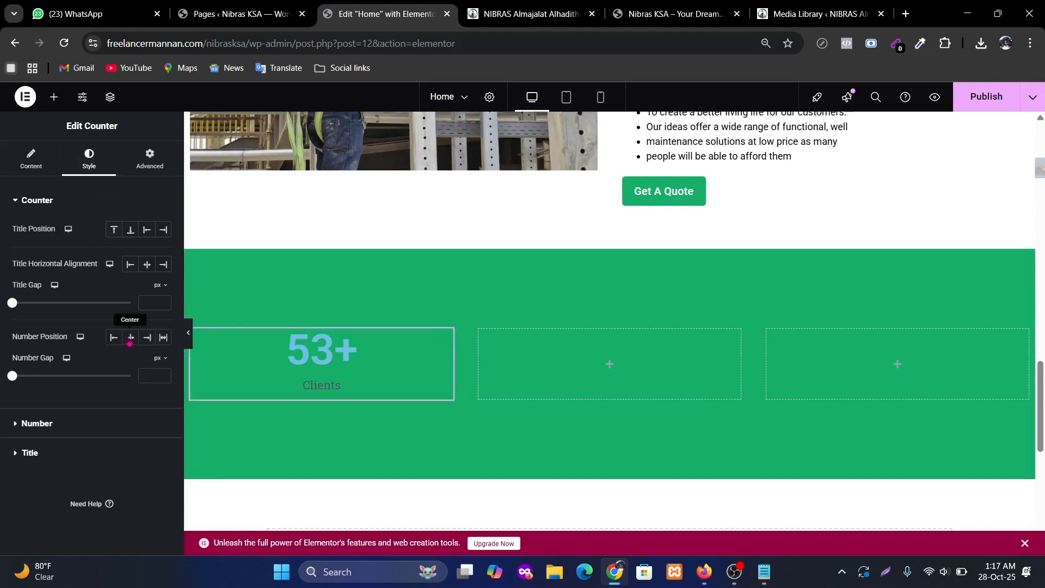
{"action": "left_click", "coordinate": [37, 423]}
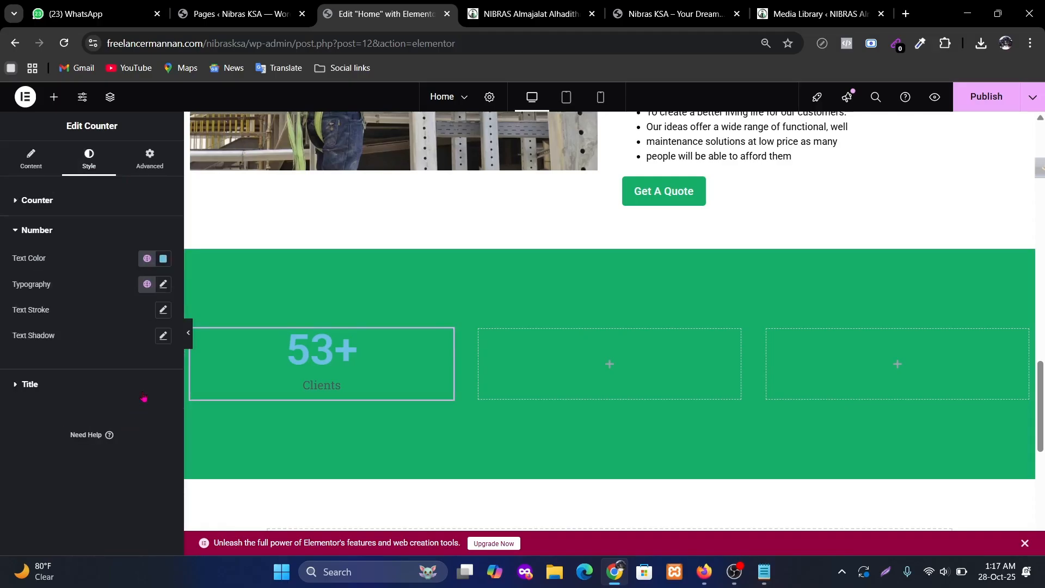
{"action": "left_click", "coordinate": [147, 259]}
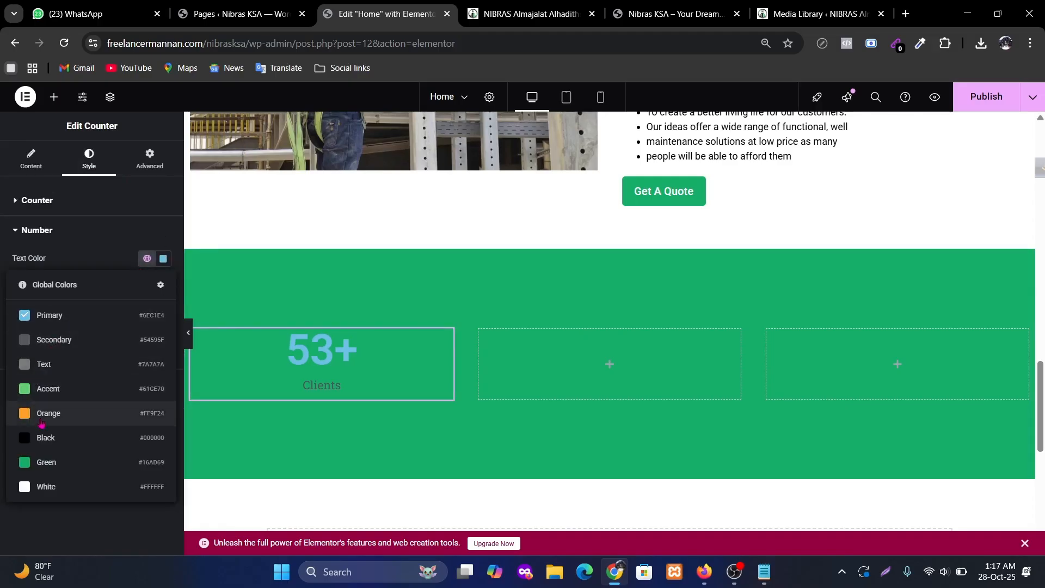
{"action": "left_click", "coordinate": [41, 412]}
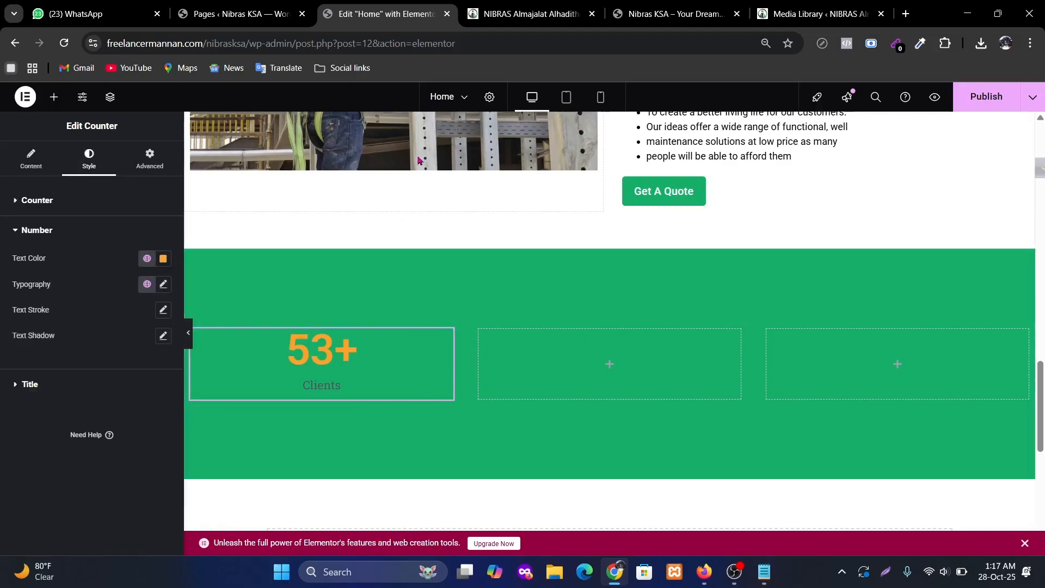
Change the text color of the counter's title to the global White color.
{"action": "left_click", "coordinate": [72, 386]}
{"action": "left_click", "coordinate": [147, 288]}
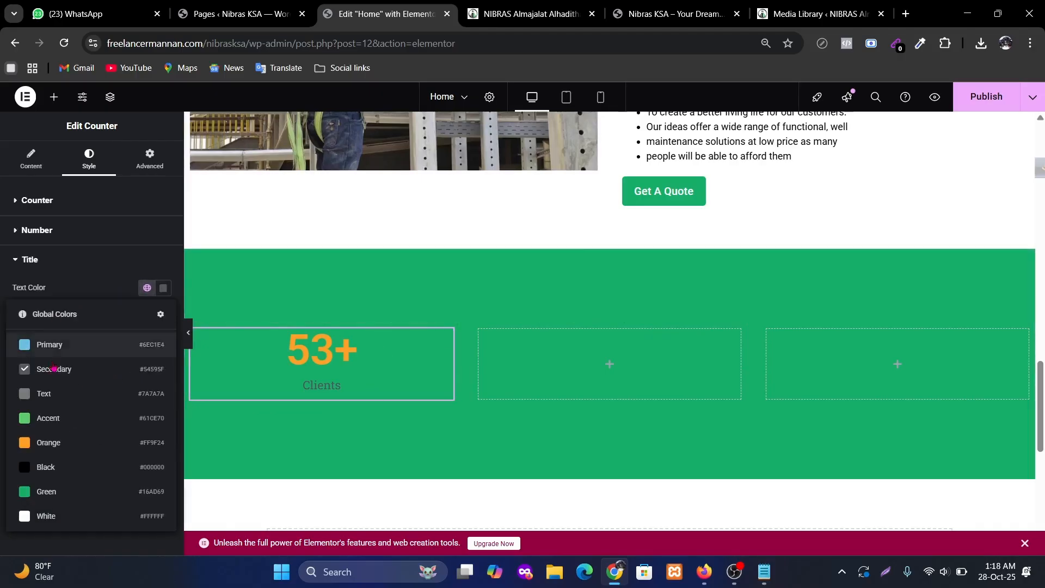
{"action": "left_click", "coordinate": [36, 509]}
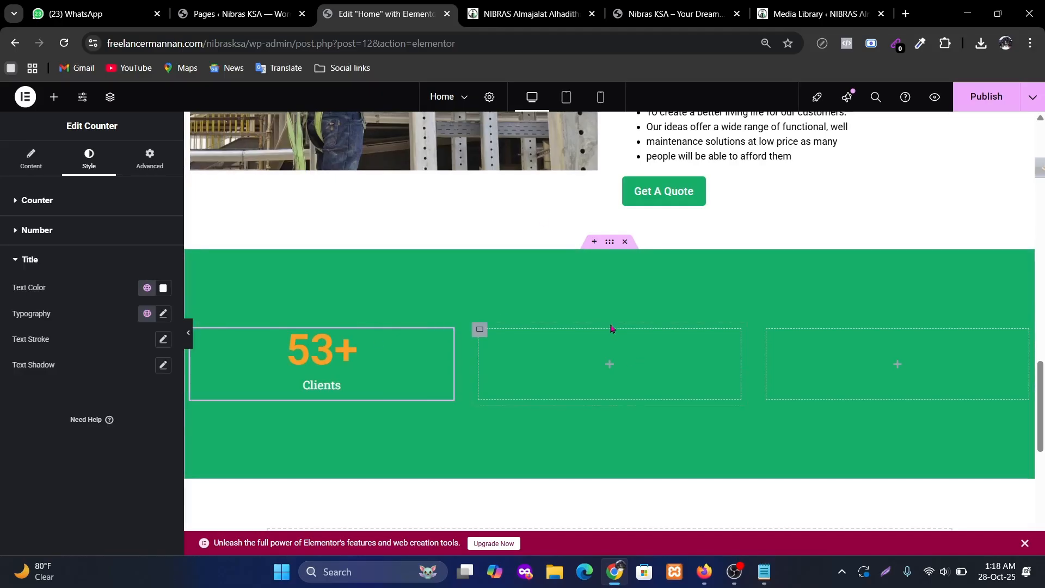
Compare with the reference page and set the counter title's typography to 24 px size and 600 (Semi Bold) weight.
{"action": "left_click", "coordinate": [526, 14]}
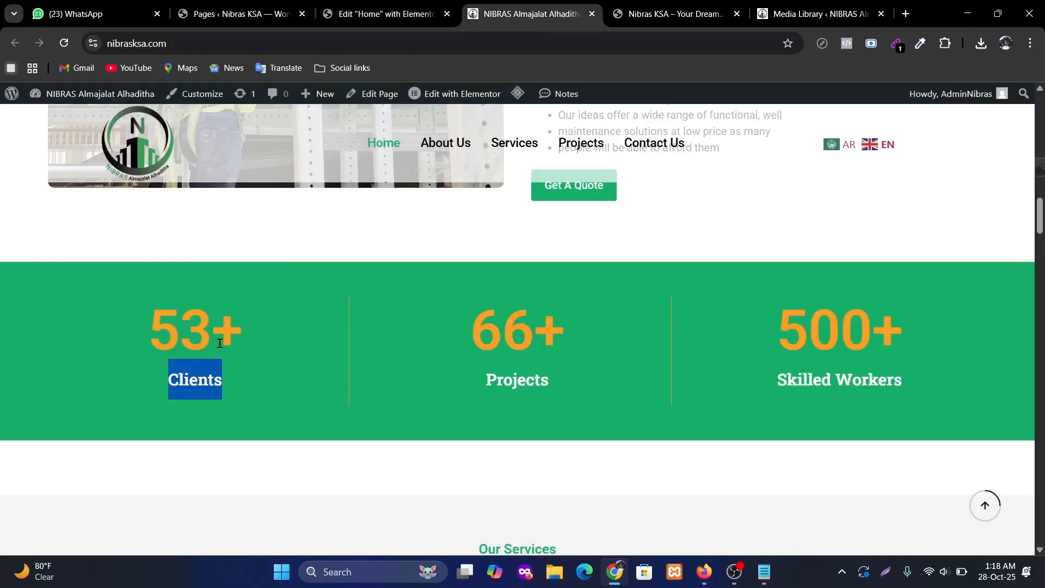
{"action": "left_click", "coordinate": [240, 371]}
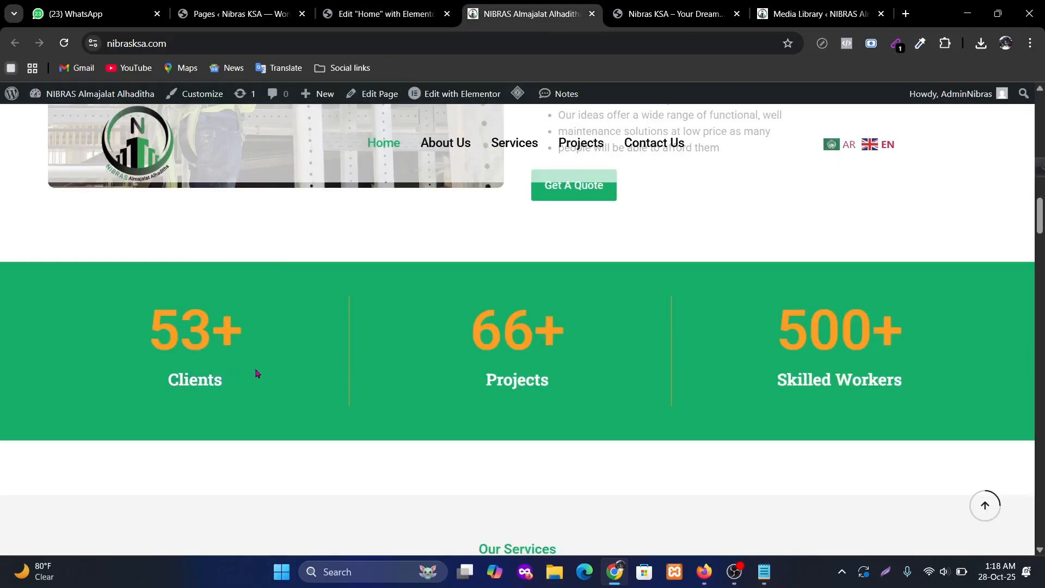
{"action": "left_click", "coordinate": [384, 13]}
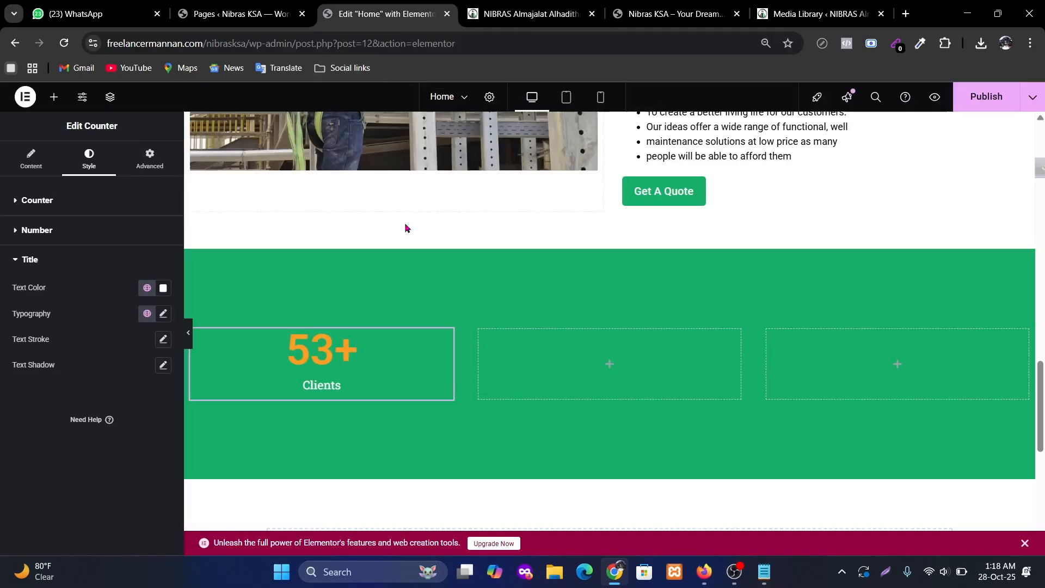
{"action": "left_click", "coordinate": [163, 313]}
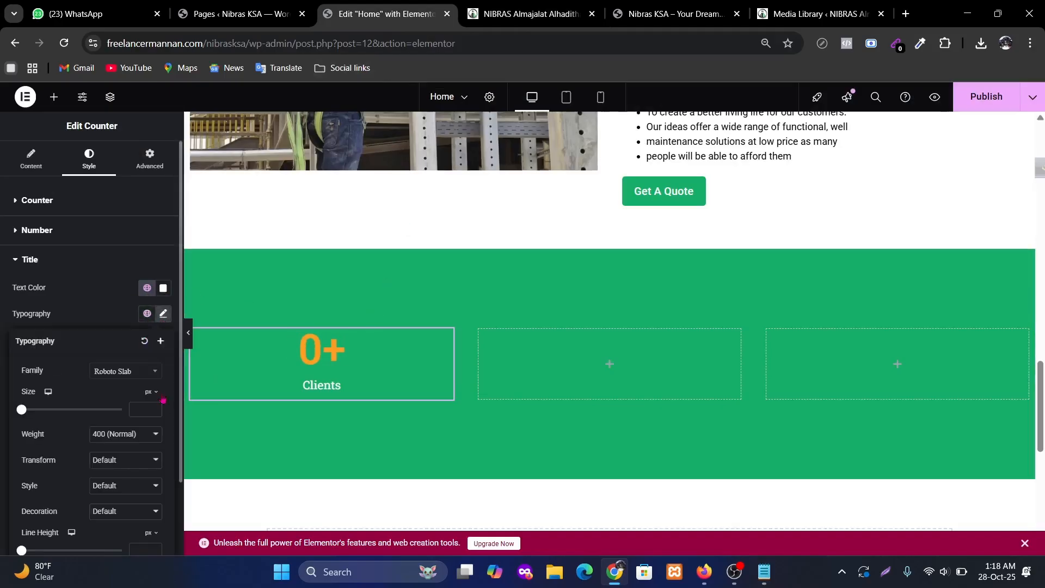
{"action": "type", "text": "24"}
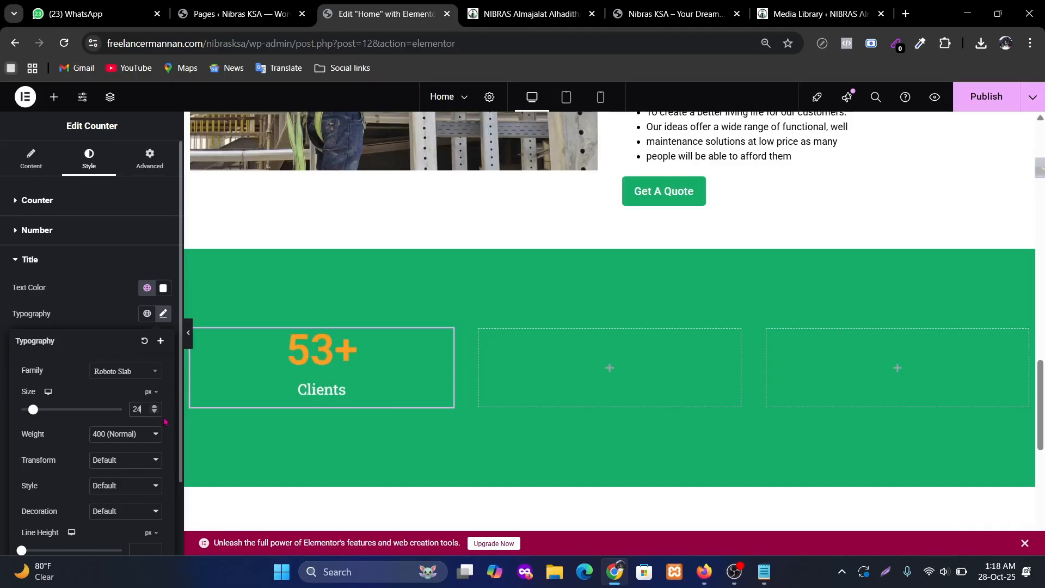
{"action": "left_click", "coordinate": [131, 434]}
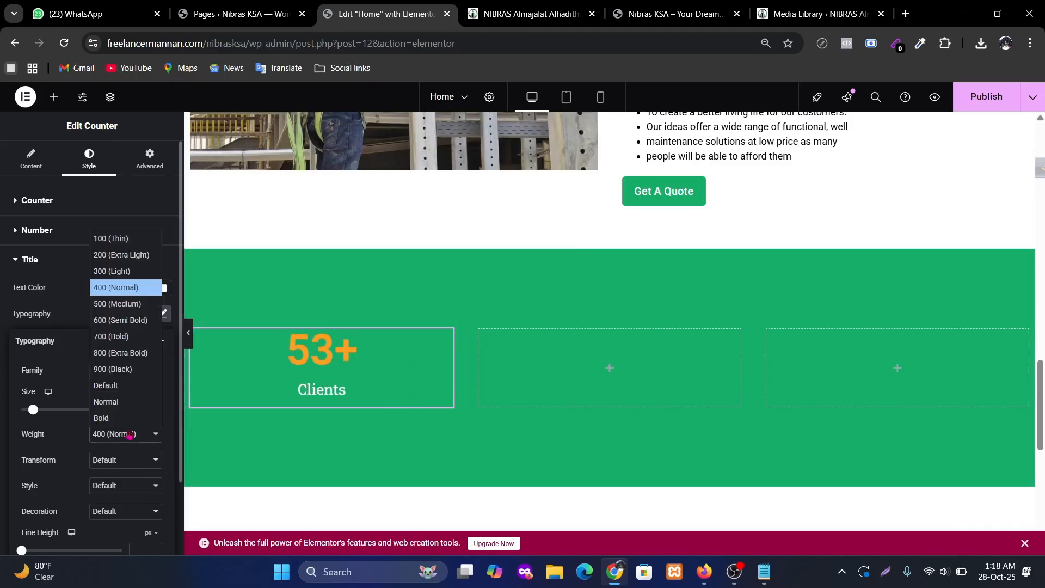
{"action": "left_click", "coordinate": [106, 320]}
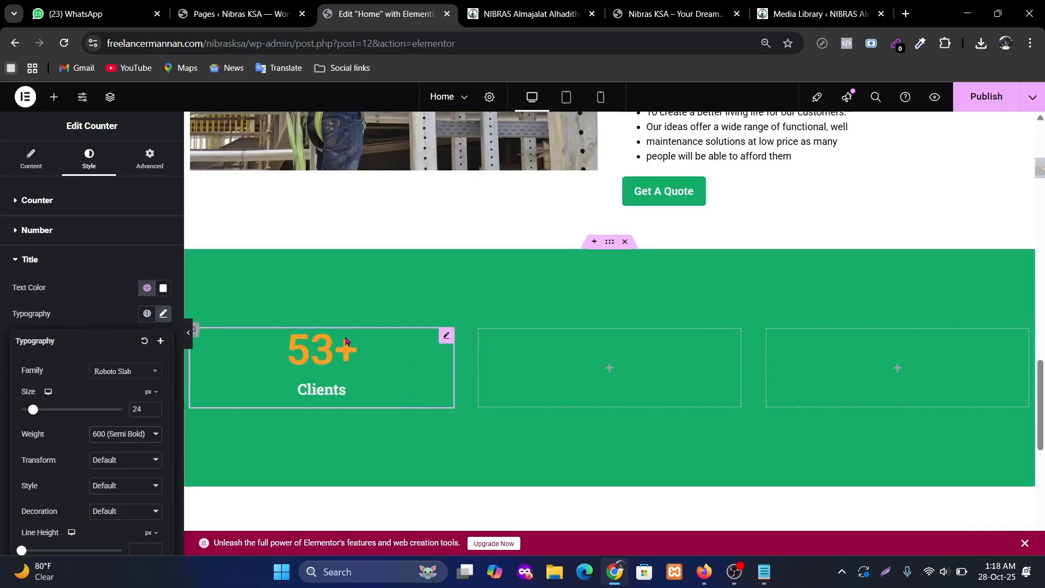
Check the reference page again and set the counter number's font size to 80 px.
{"action": "key", "text": "ctrl+Tab"}
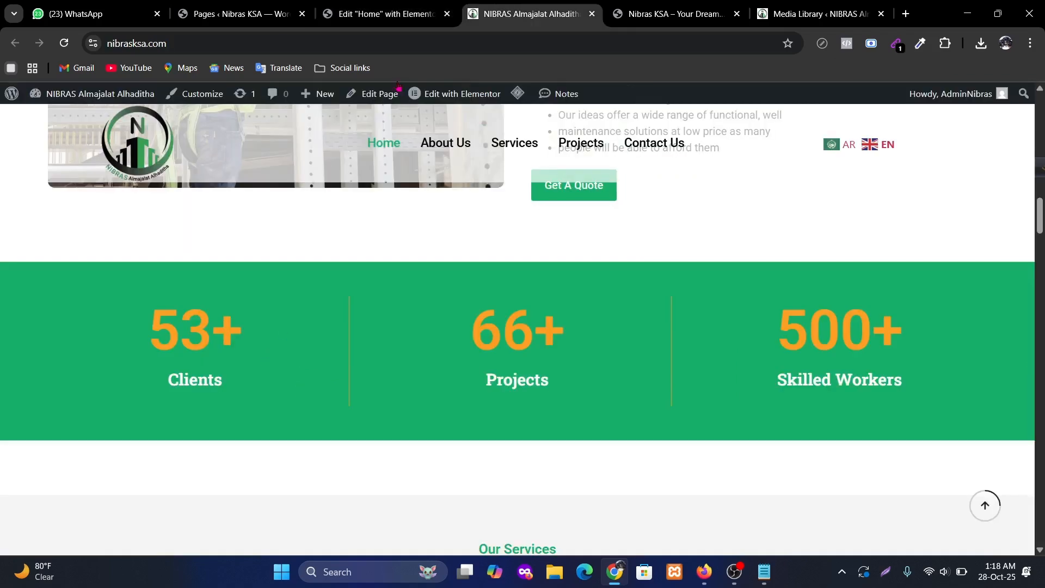
{"action": "left_click", "coordinate": [403, 15]}
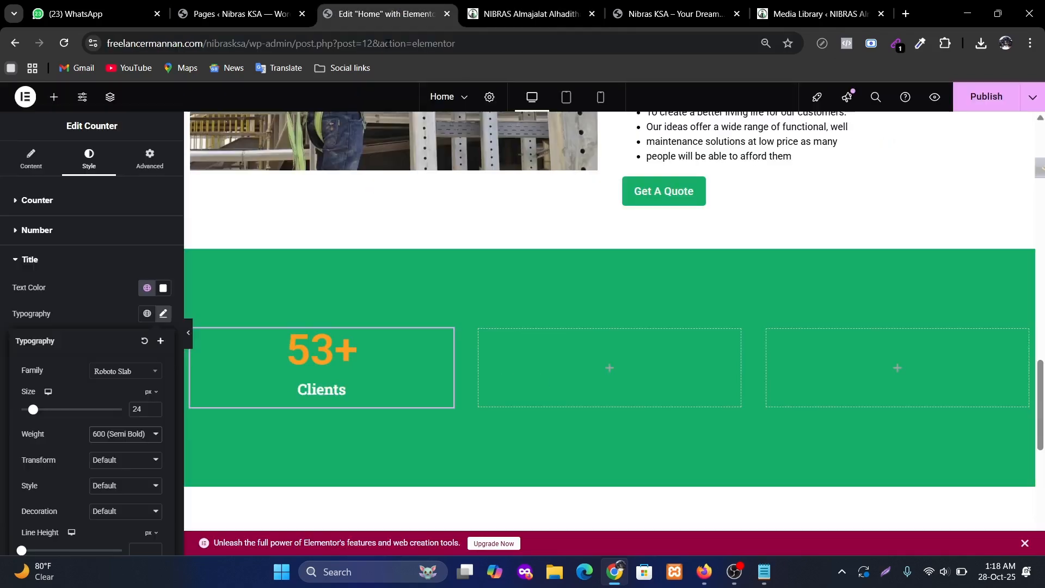
{"action": "left_click", "coordinate": [164, 314]}
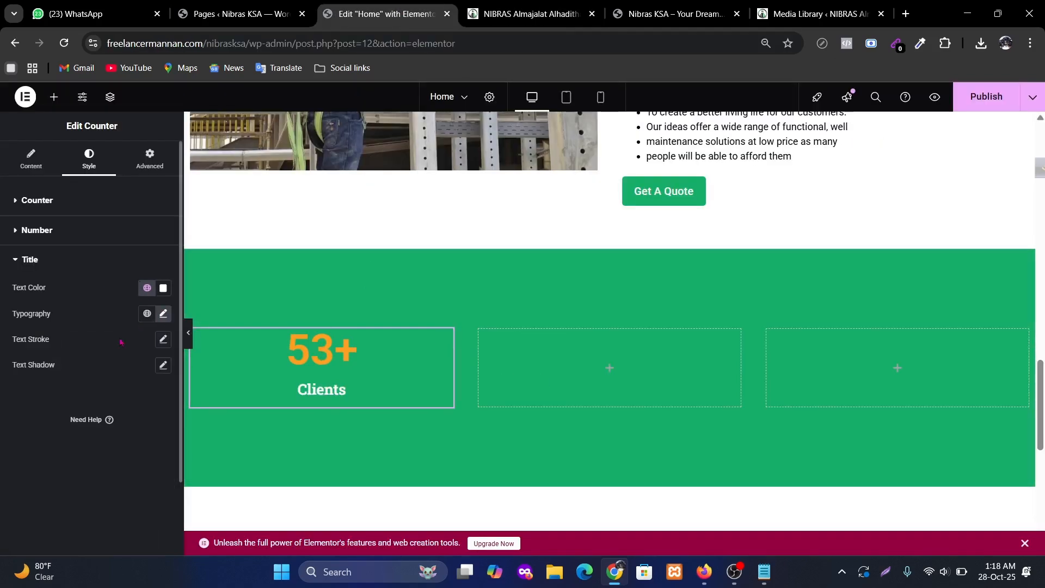
{"action": "left_click", "coordinate": [70, 236]}
{"action": "left_click", "coordinate": [163, 284]}
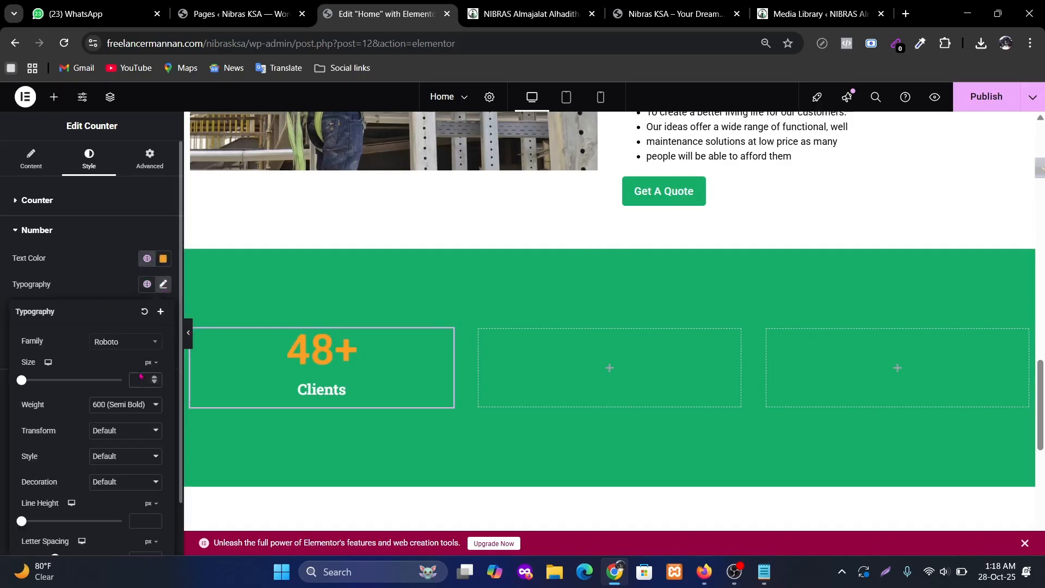
{"action": "left_click", "coordinate": [140, 376]}
{"action": "type", "text": "60"}
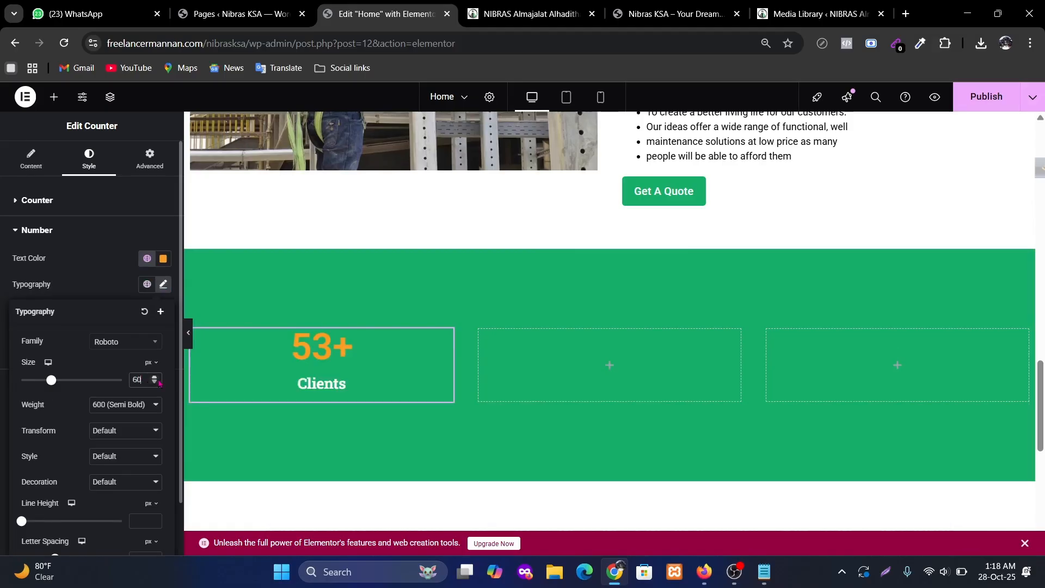
{"action": "left_click", "coordinate": [155, 378]}
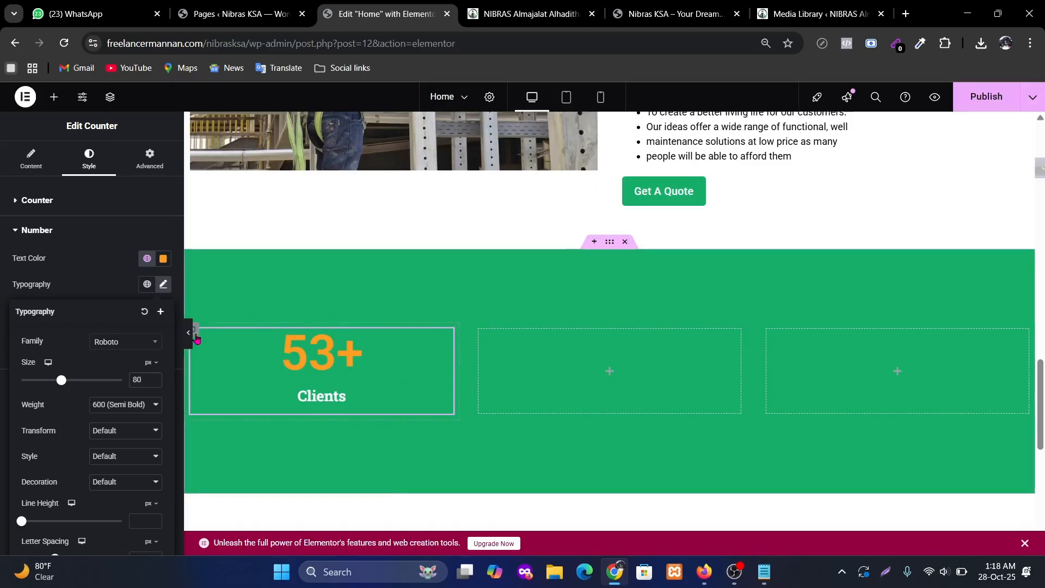
Replace the two empty columns with duplicates of the Clients counter column and compare the section with the reference page.
{"action": "right_click", "coordinate": [196, 339]}
{"action": "left_click", "coordinate": [246, 262]}
{"action": "right_click", "coordinate": [406, 333]}
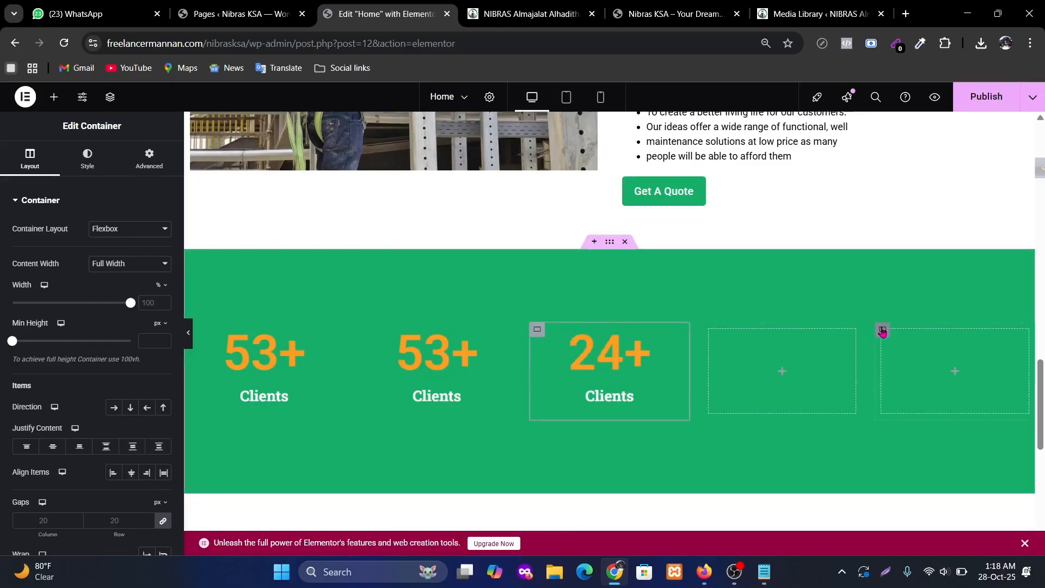
{"action": "right_click", "coordinate": [942, 457]}
{"action": "left_click", "coordinate": [920, 539]}
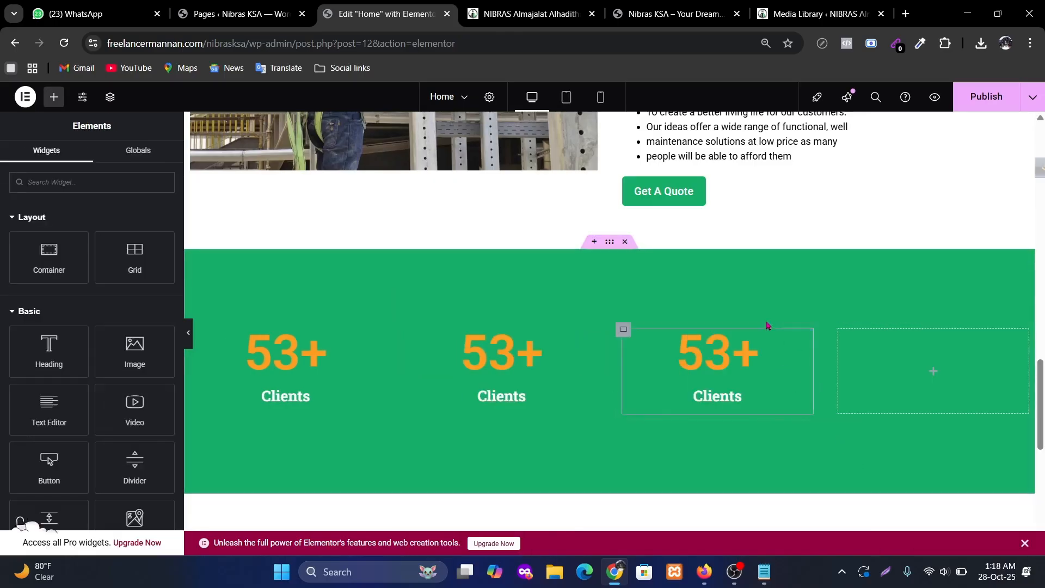
{"action": "right_click", "coordinate": [839, 330]}
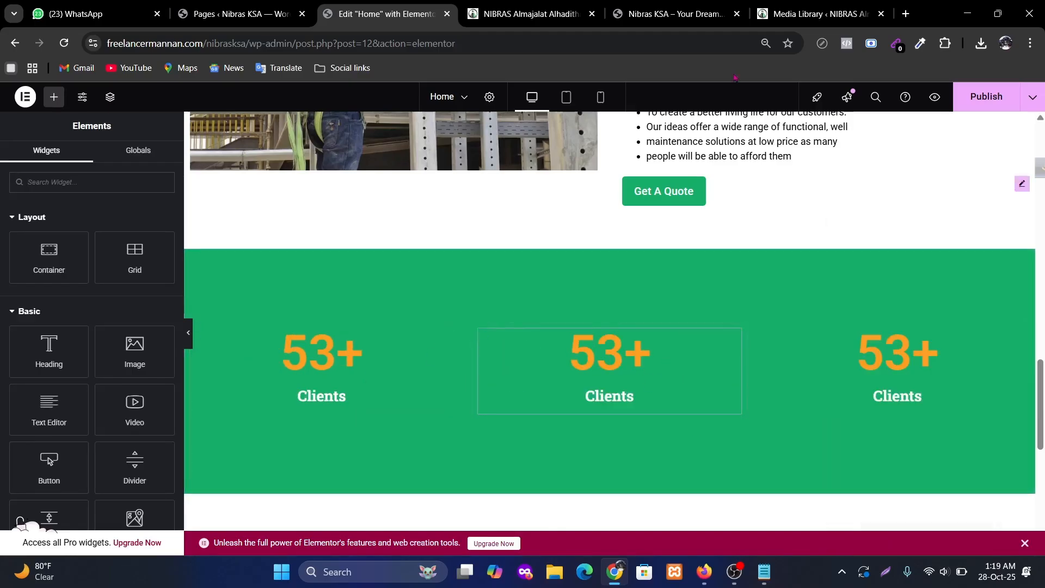
{"action": "left_click", "coordinate": [529, 14]}
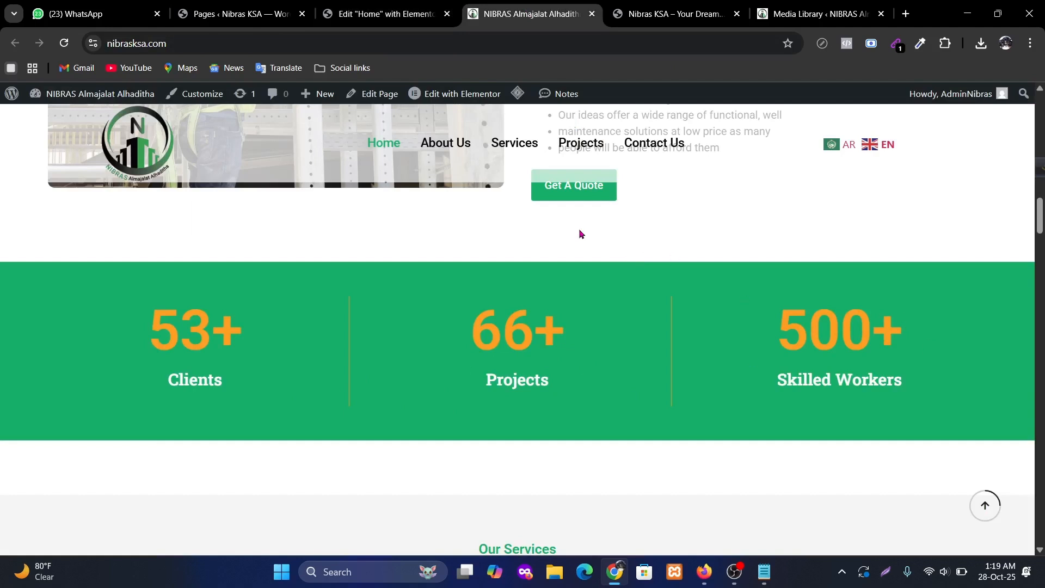
{"action": "left_click", "coordinate": [387, 14]}
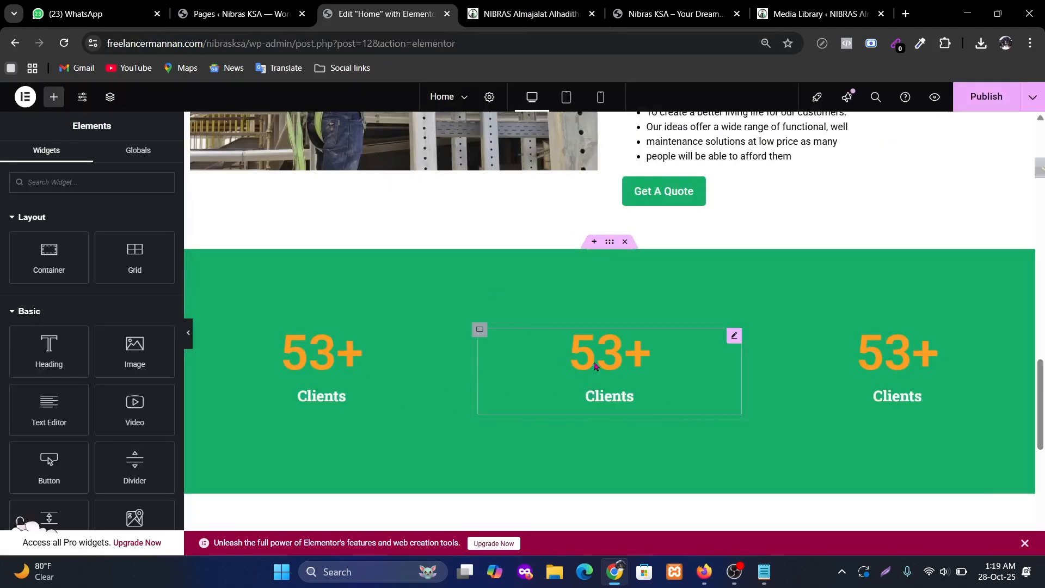
Set the middle counter's ending number to 66 and its title to "projects".
{"action": "left_click", "coordinate": [610, 371]}
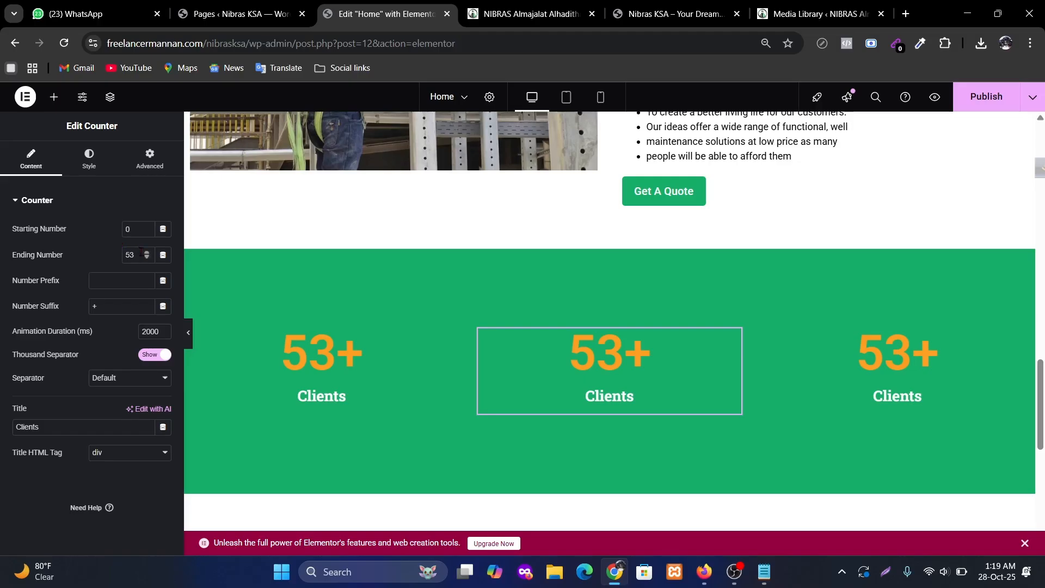
{"action": "type", "text": "66"}
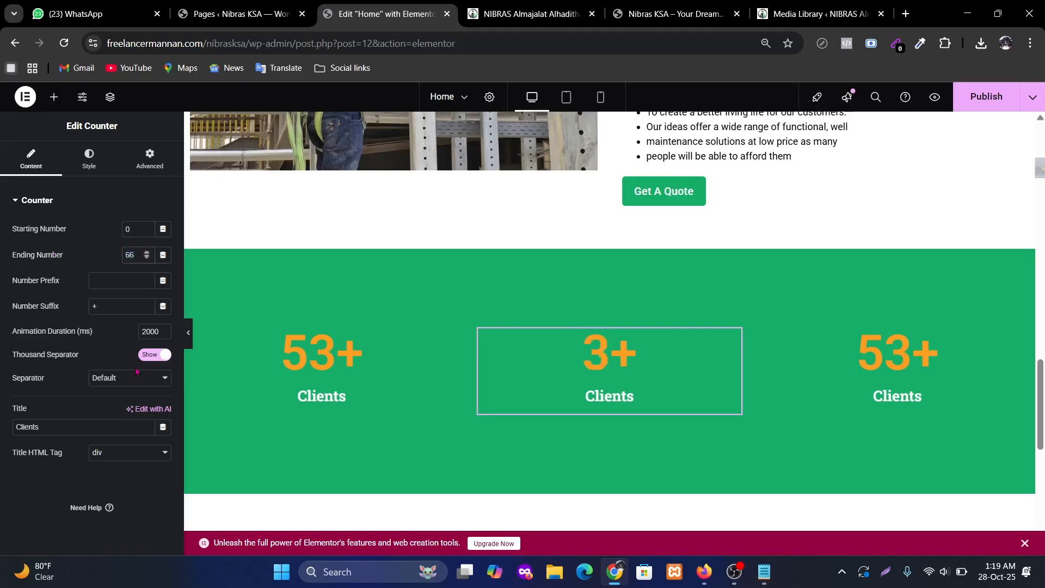
{"action": "double_click", "coordinate": [62, 427]}
{"action": "type", "text": "projects"}
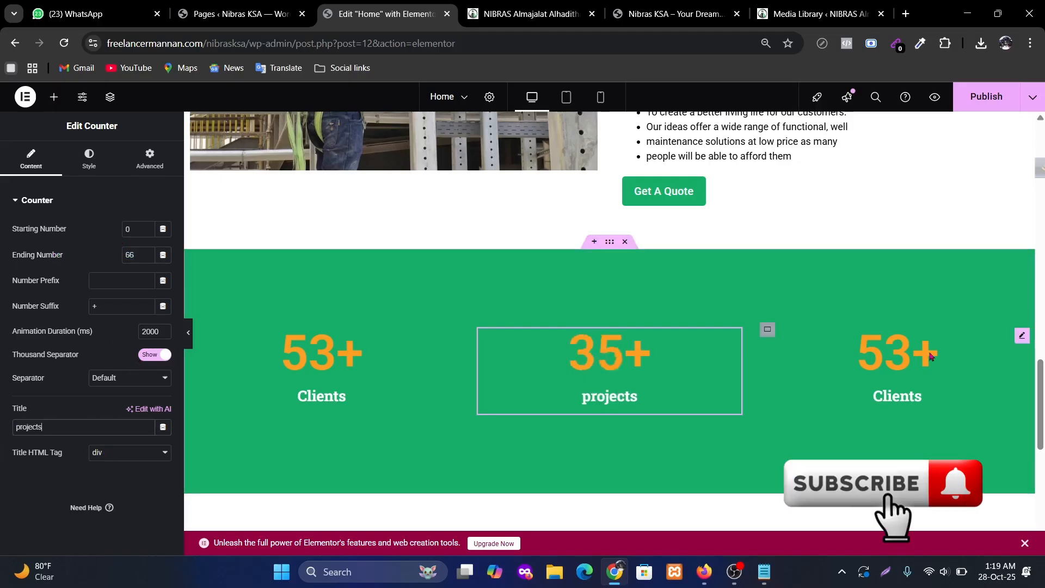
Set the third counter's ending number to 500 and its title to "Skilled Workers", and compare with the reference page.
{"action": "left_click", "coordinate": [897, 376]}
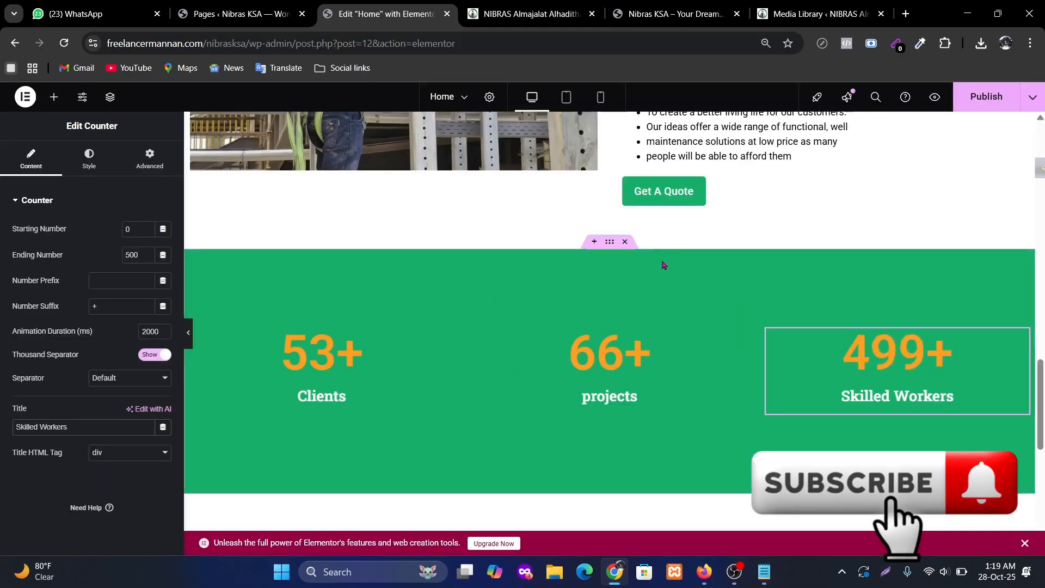
{"action": "key", "text": "ctrl+Tab"}
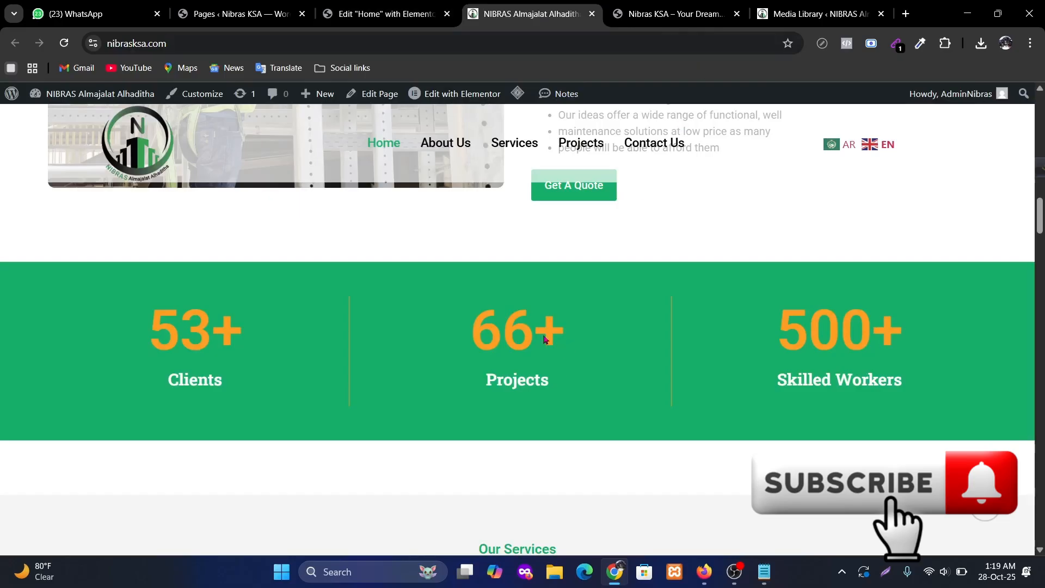
{"action": "key", "text": "ctrl+shift+Tab"}
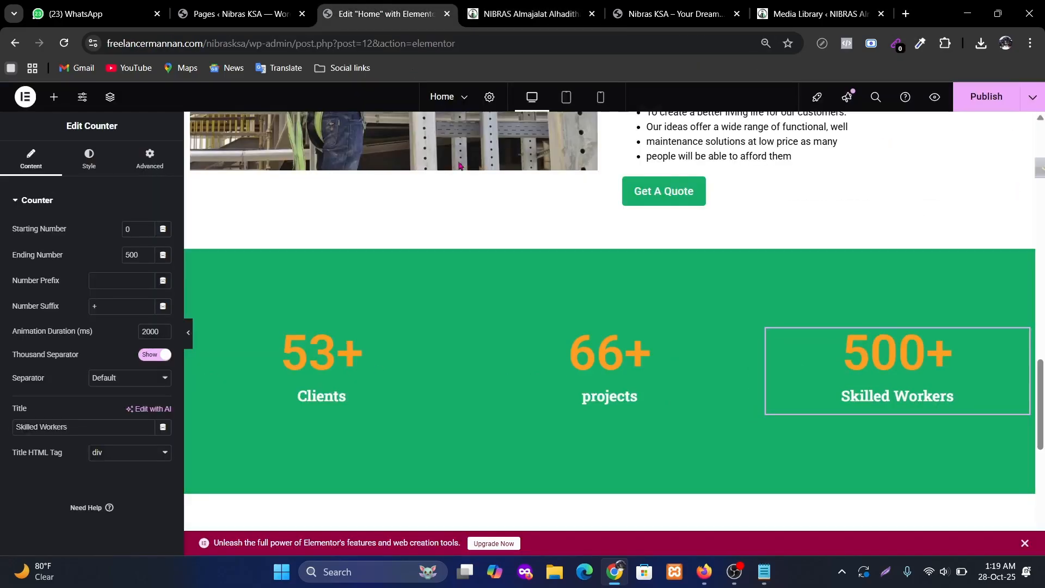
Give the container around the Clients counter a solid border.
{"action": "left_click", "coordinate": [194, 334]}
{"action": "left_click", "coordinate": [88, 158]}
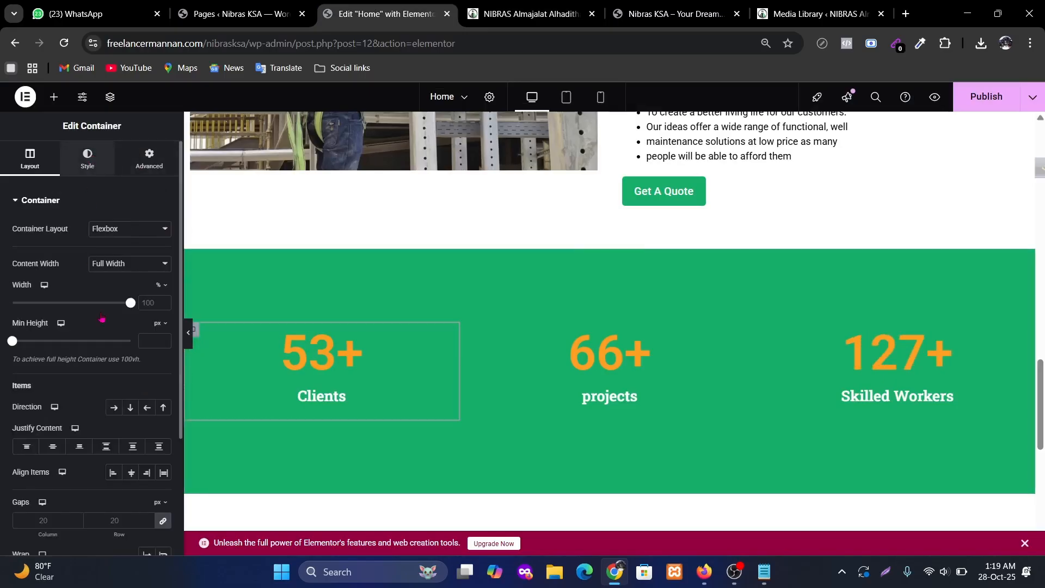
{"action": "left_click", "coordinate": [110, 362]}
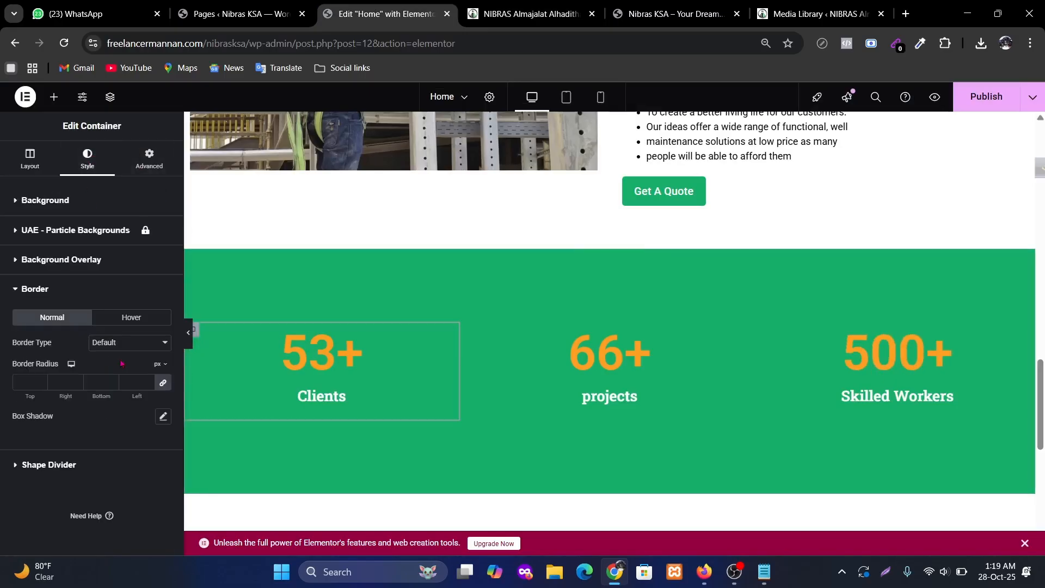
{"action": "left_click", "coordinate": [129, 342]}
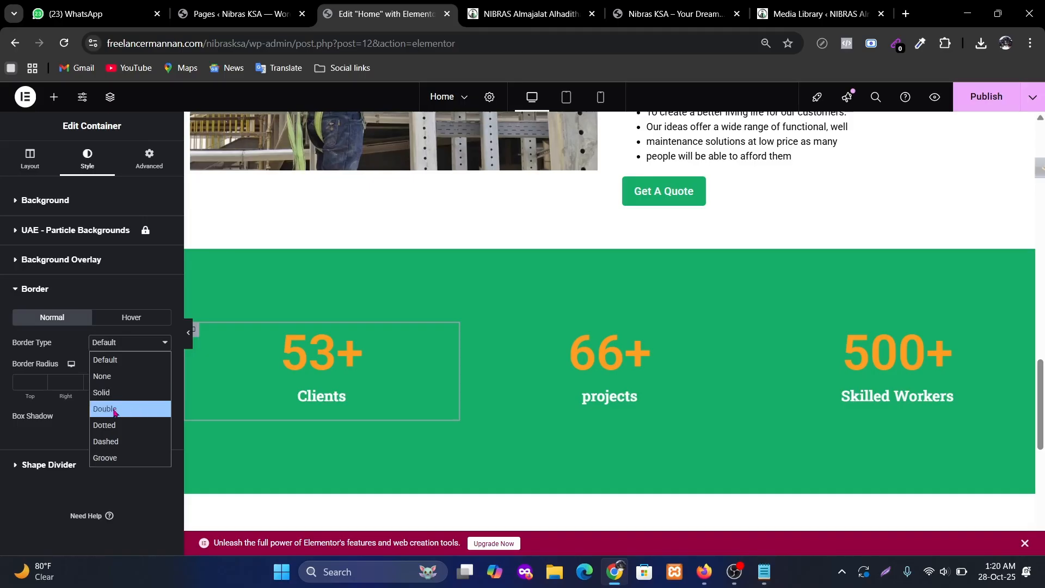
{"action": "left_click", "coordinate": [112, 393]}
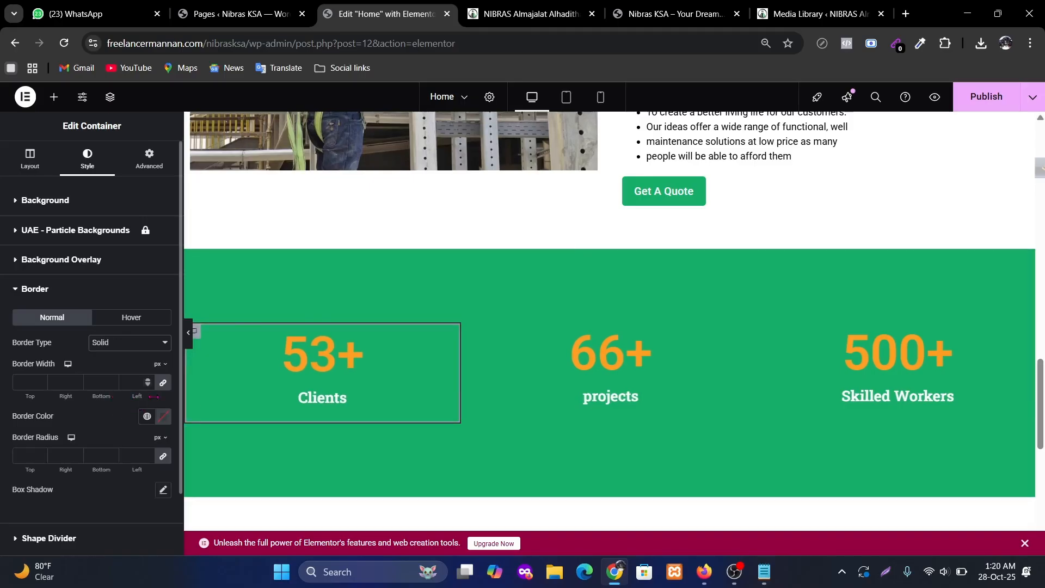
Check the reference page and set the Clients container's border to the global orange color with a 2 px width on all sides.
{"action": "left_click", "coordinate": [519, 7]}
{"action": "left_click", "coordinate": [382, 14]}
{"action": "left_click", "coordinate": [152, 414]}
{"action": "left_click", "coordinate": [74, 315]}
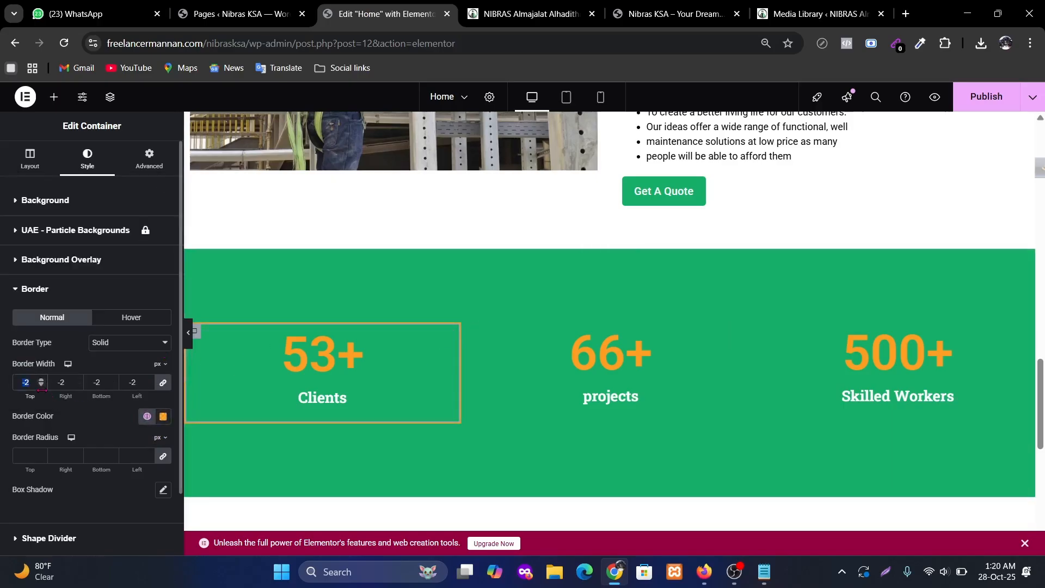
{"action": "type", "text": "1"}
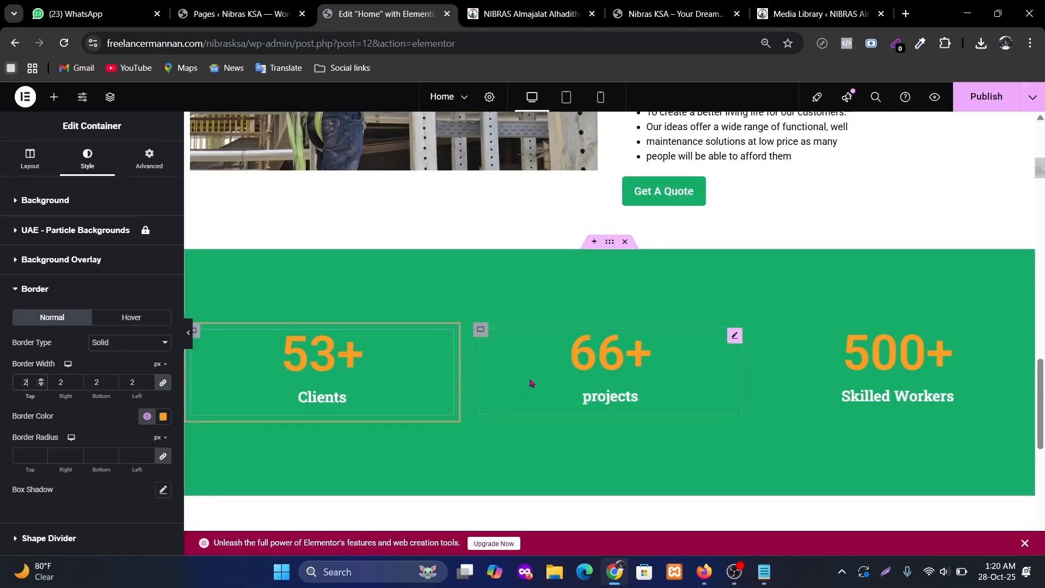
Set the green statistics section's top and bottom padding to 100 px.
{"action": "left_click", "coordinate": [322, 244]}
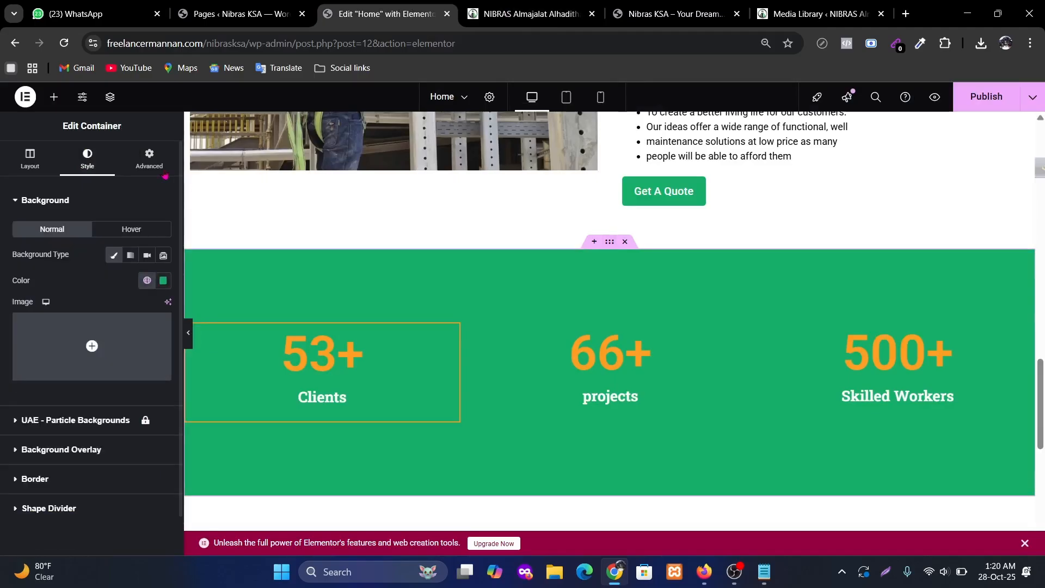
{"action": "left_click", "coordinate": [149, 158]}
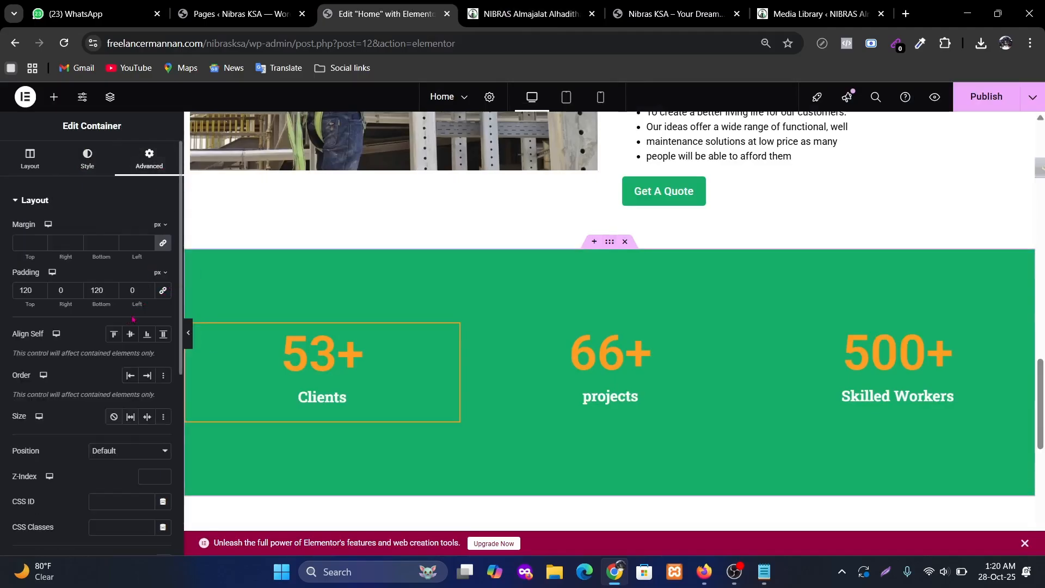
{"action": "double_click", "coordinate": [90, 291]}
{"action": "type", "text": "100"}
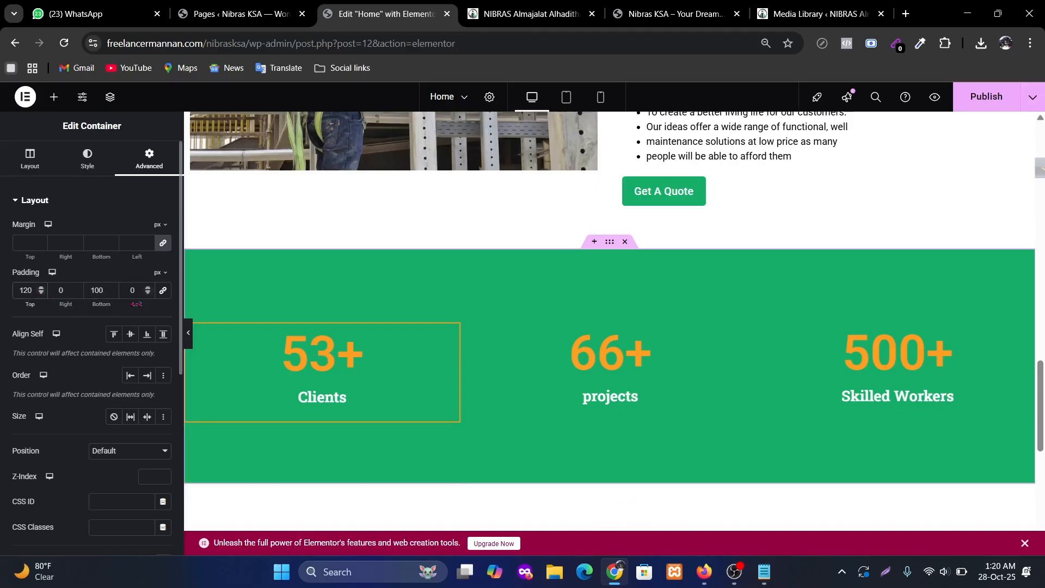
{"action": "key", "text": "BackSpace"}
{"action": "type", "text": "0"}
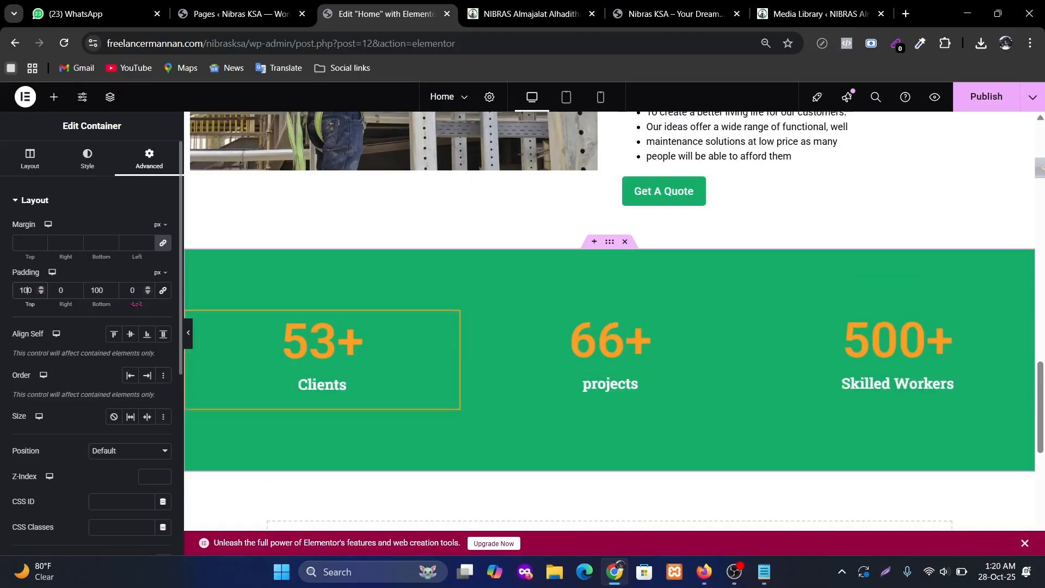
Limit the Clients container's border to a 1 px right edge with 0 on the other sides, and preview it at full width.
{"action": "mouse_move", "coordinate": [194, 321]}
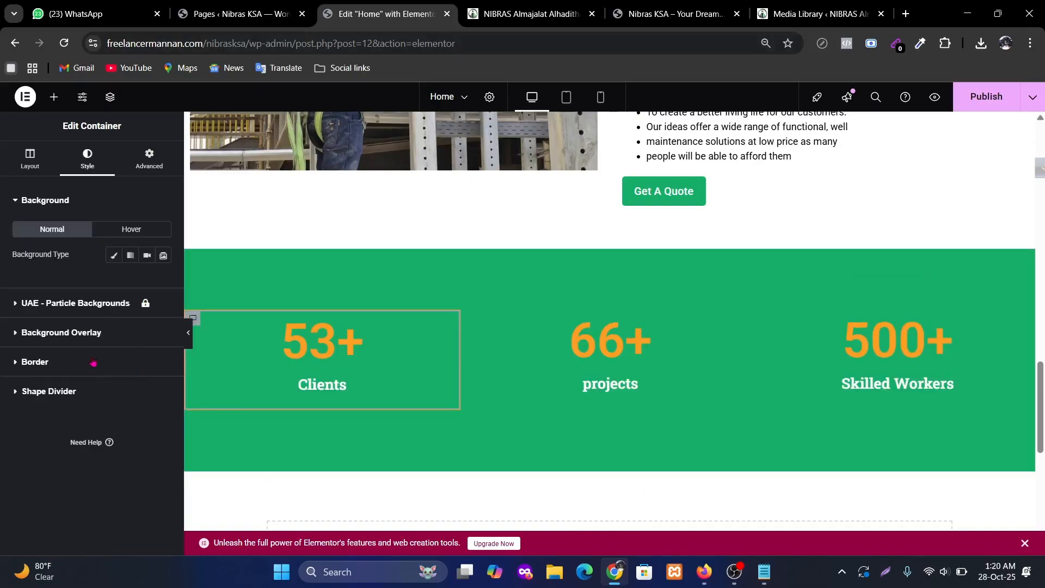
{"action": "left_click", "coordinate": [65, 362]}
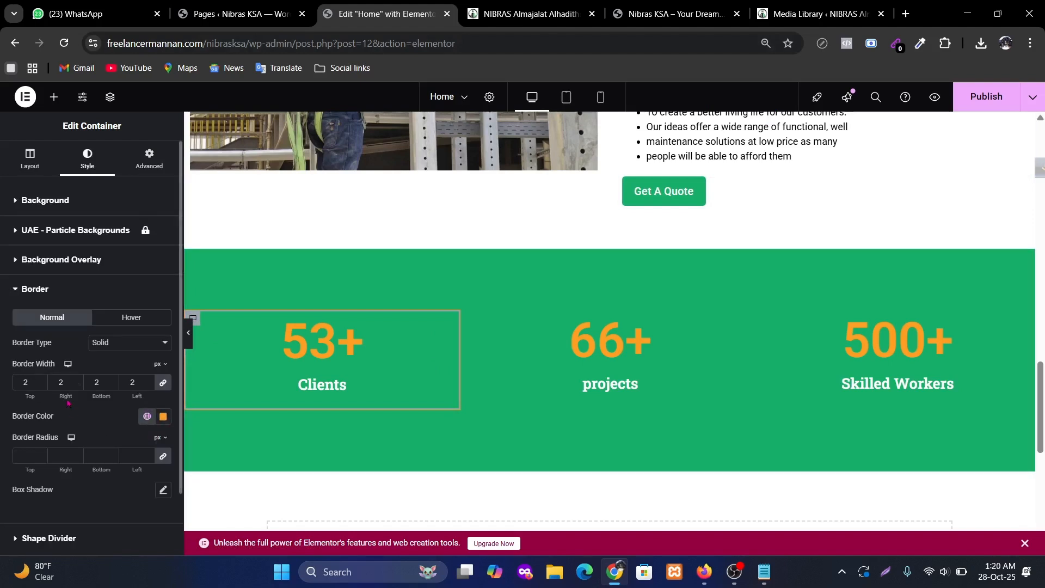
{"action": "left_click", "coordinate": [149, 384]}
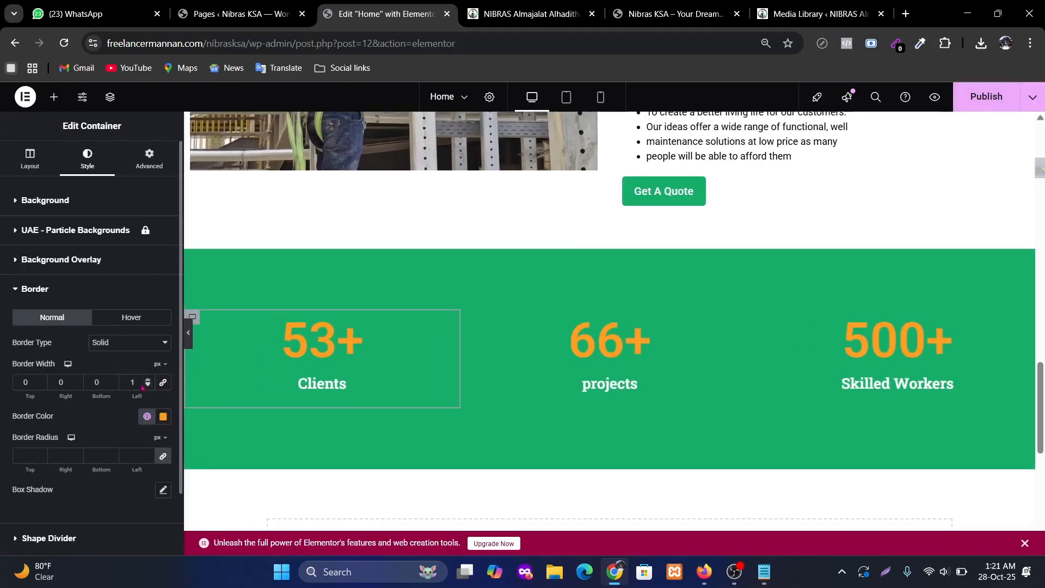
{"action": "left_click", "coordinate": [148, 384]}
{"action": "left_click", "coordinate": [76, 379]}
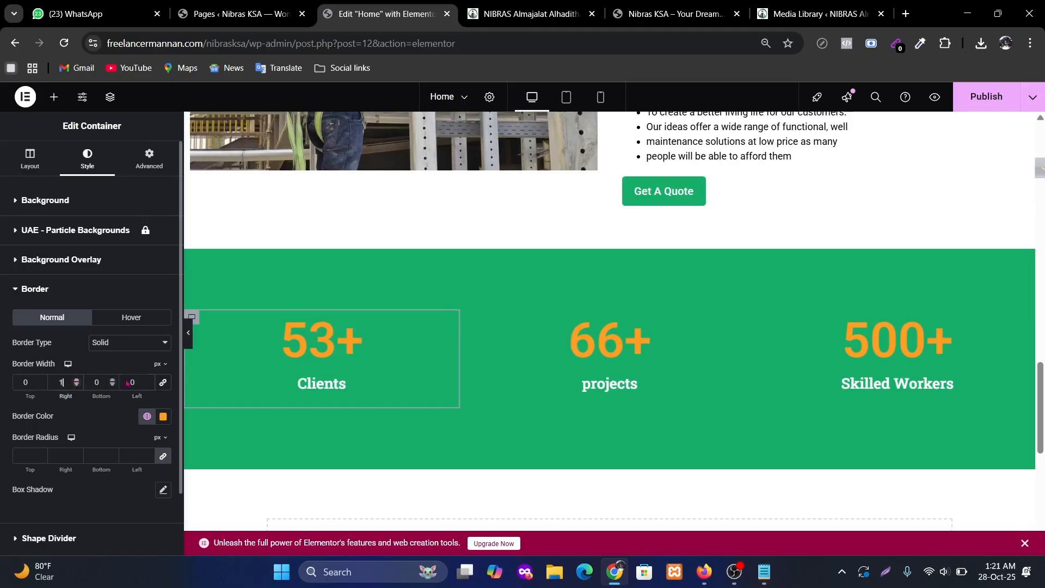
{"action": "left_click", "coordinate": [189, 339]}
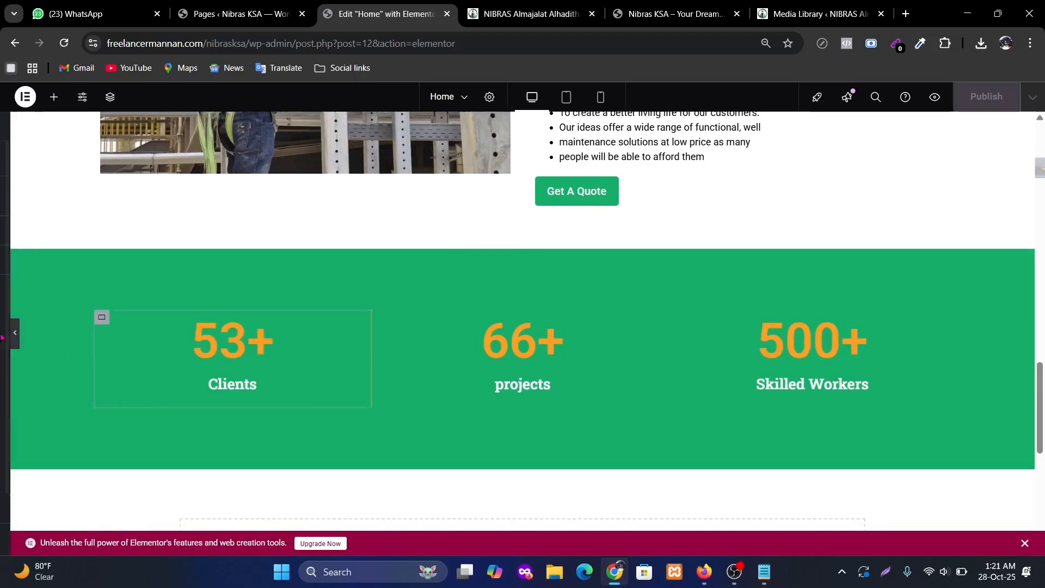
{"action": "left_click", "coordinate": [4, 333]}
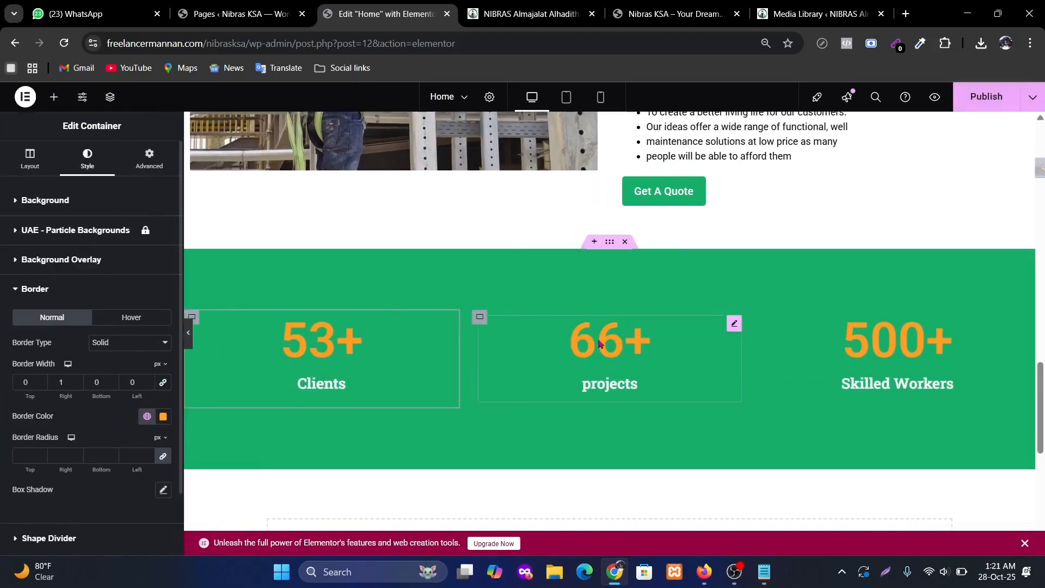
Copy the Clients container and paste its style onto the projects counter's container.
{"action": "right_click", "coordinate": [231, 319]}
{"action": "left_click", "coordinate": [615, 322]}
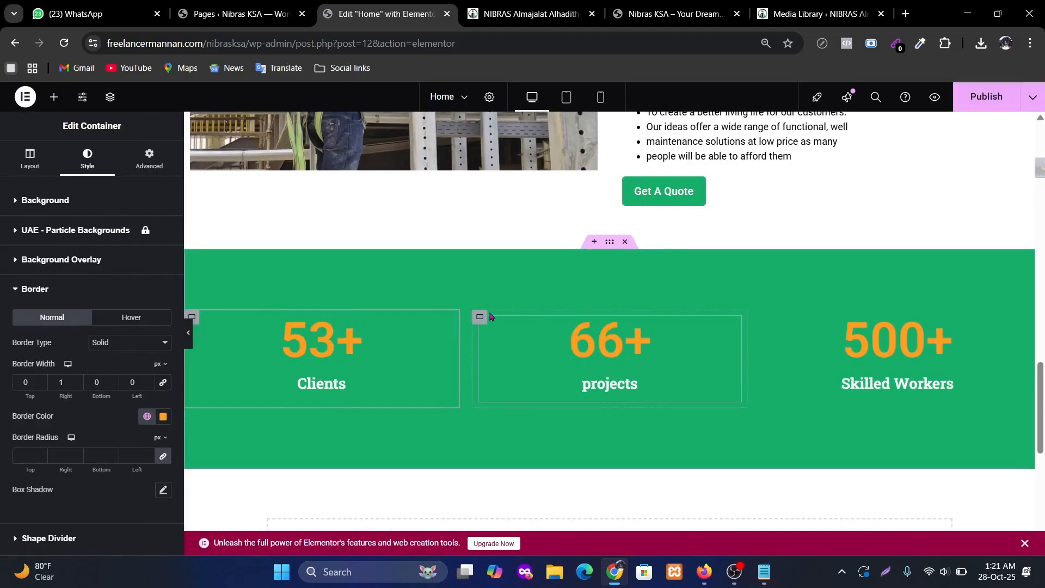
{"action": "right_click", "coordinate": [526, 331]}
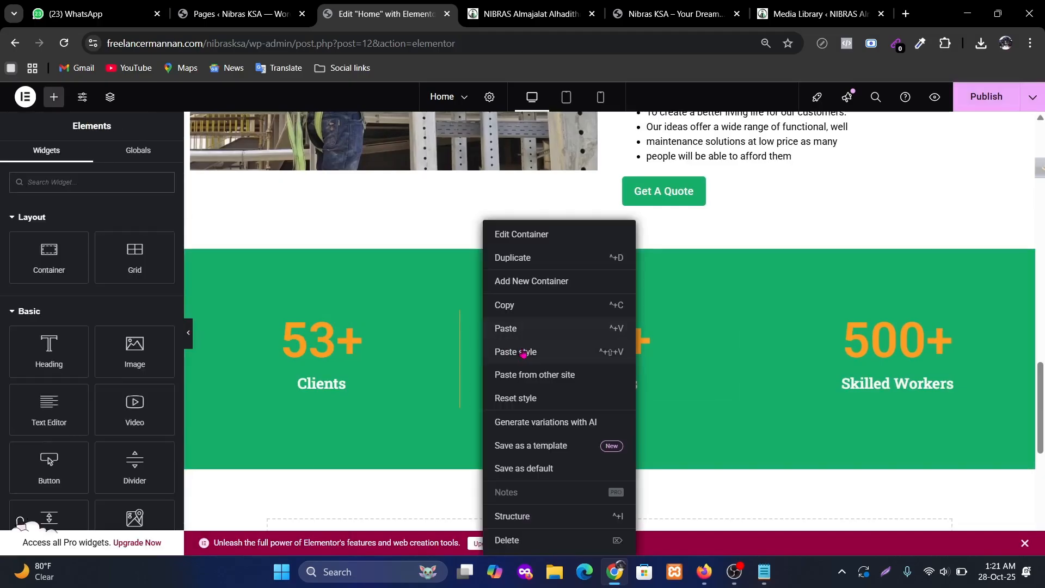
{"action": "left_click", "coordinate": [524, 353]}
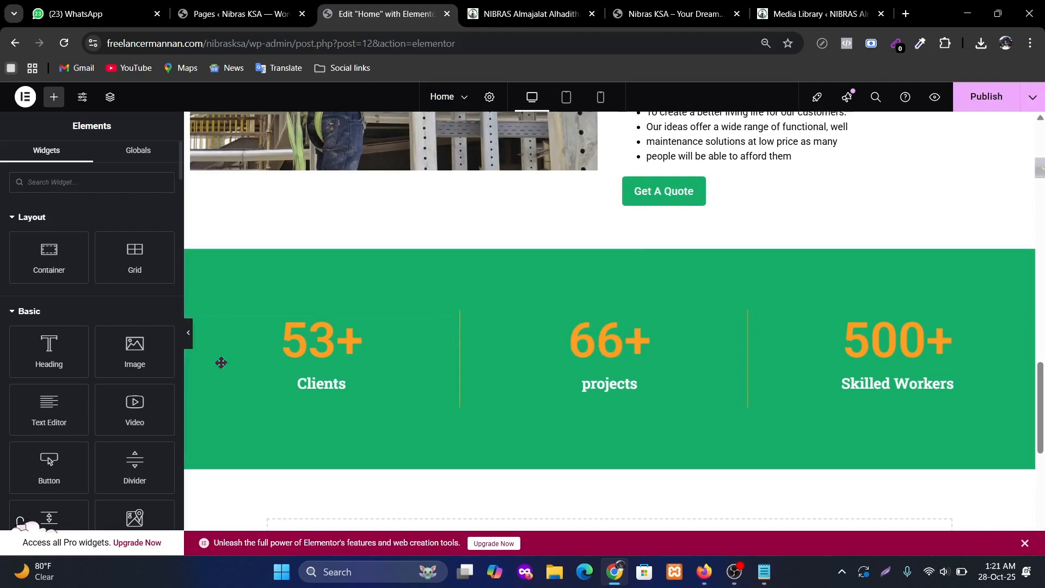
Examine the Our Services section's heading and service cards on the reference page.
{"action": "scroll", "coordinate": [500, 353], "scroll_direction": "down", "scroll_amount": 3}
{"action": "scroll", "coordinate": [506, 358], "scroll_direction": "up", "scroll_amount": 4}
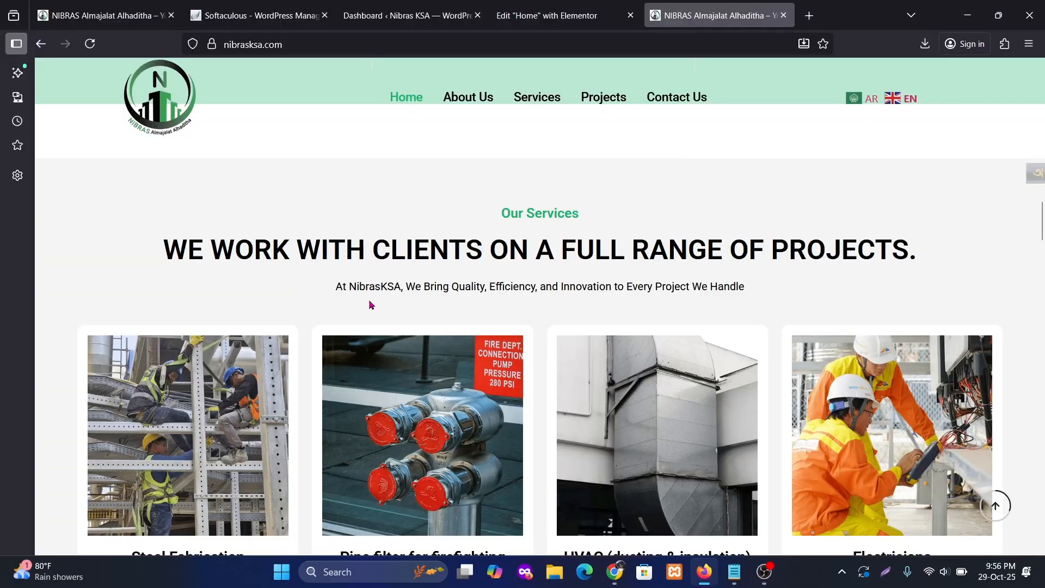
{"action": "scroll", "coordinate": [369, 304], "scroll_direction": "down", "scroll_amount": 10}
{"action": "scroll", "coordinate": [680, 306], "scroll_direction": "up", "scroll_amount": 6}
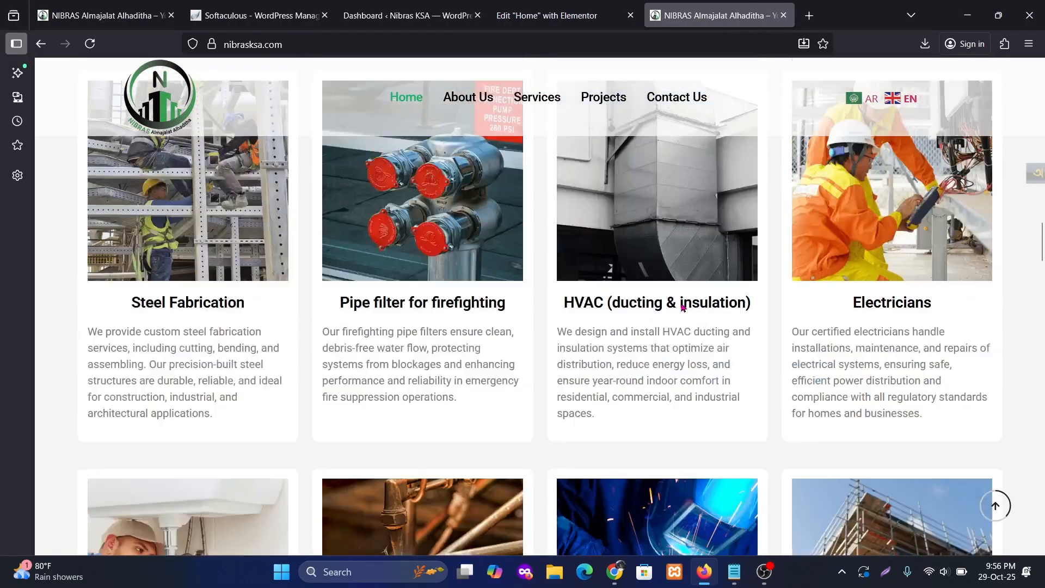
{"action": "scroll", "coordinate": [682, 308], "scroll_direction": "up", "scroll_amount": 5}
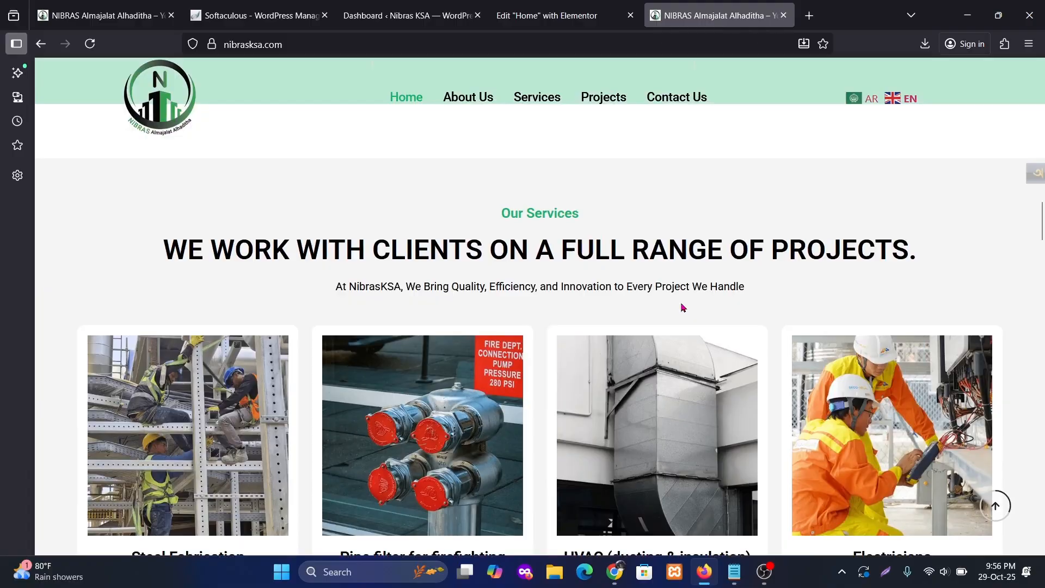
Return to the Home page editor, add a flexbox container below the statistics section, and nest another container inside it.
{"action": "left_click", "coordinate": [546, 16]}
{"action": "scroll", "coordinate": [896, 331], "scroll_direction": "down", "scroll_amount": 5}
{"action": "scroll", "coordinate": [896, 332], "scroll_direction": "down", "scroll_amount": 15}
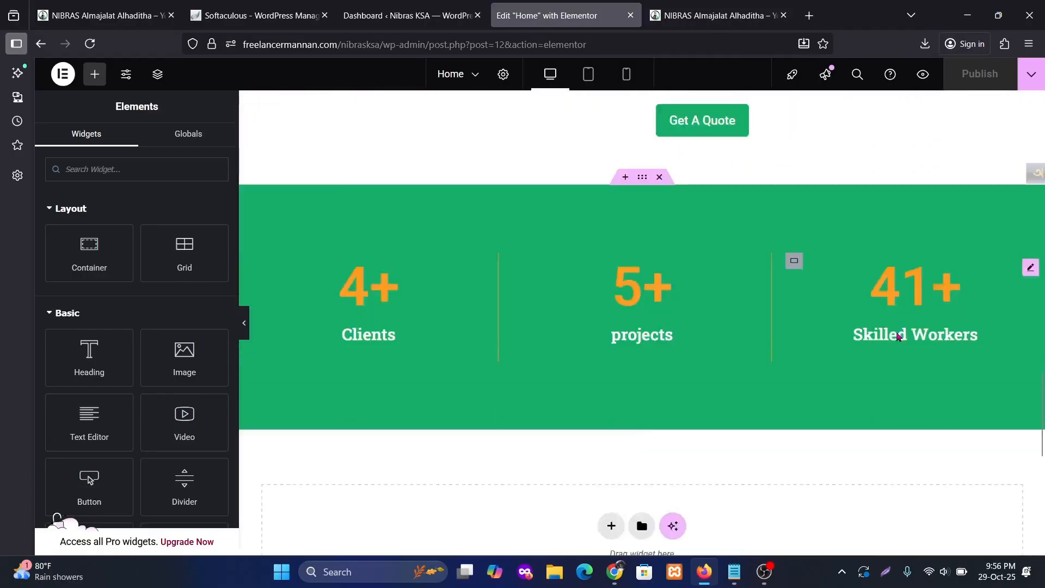
{"action": "scroll", "coordinate": [805, 315], "scroll_direction": "up", "scroll_amount": 4}
{"action": "scroll", "coordinate": [804, 315], "scroll_direction": "up", "scroll_amount": 3}
{"action": "scroll", "coordinate": [732, 355], "scroll_direction": "down", "scroll_amount": 3}
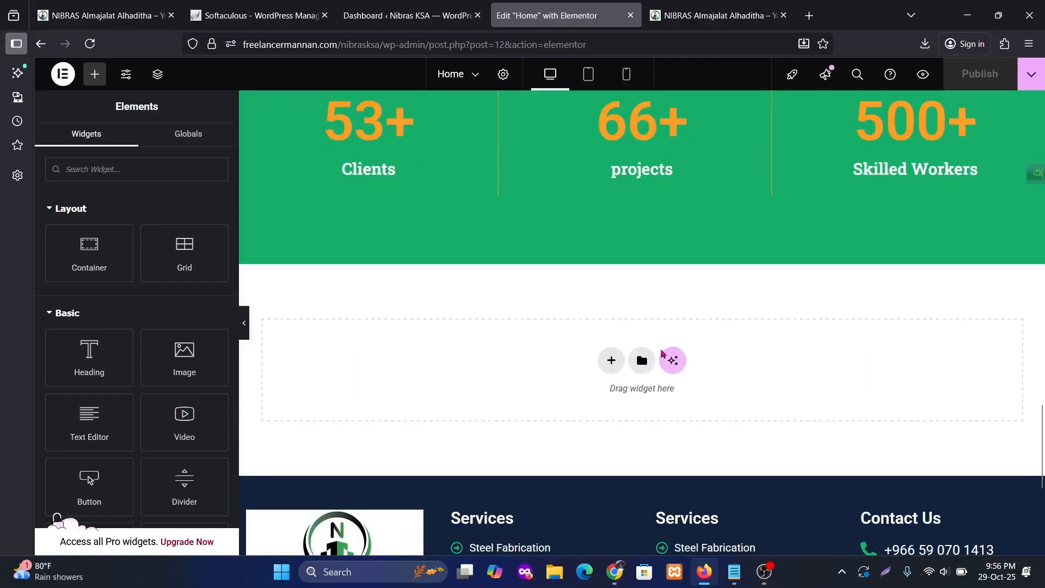
{"action": "left_click", "coordinate": [611, 361]}
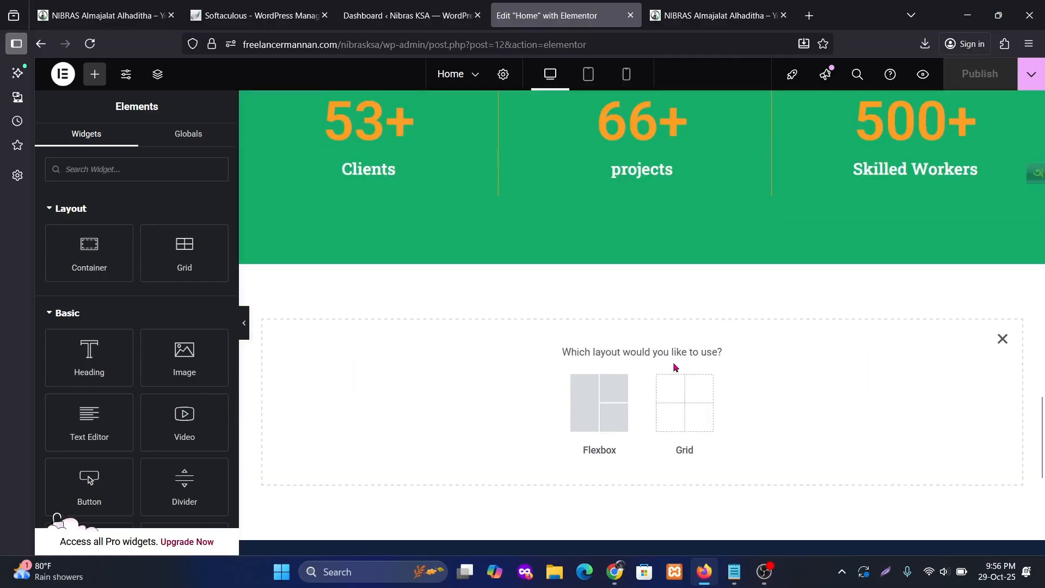
{"action": "left_click", "coordinate": [603, 400]}
{"action": "left_click", "coordinate": [550, 394]}
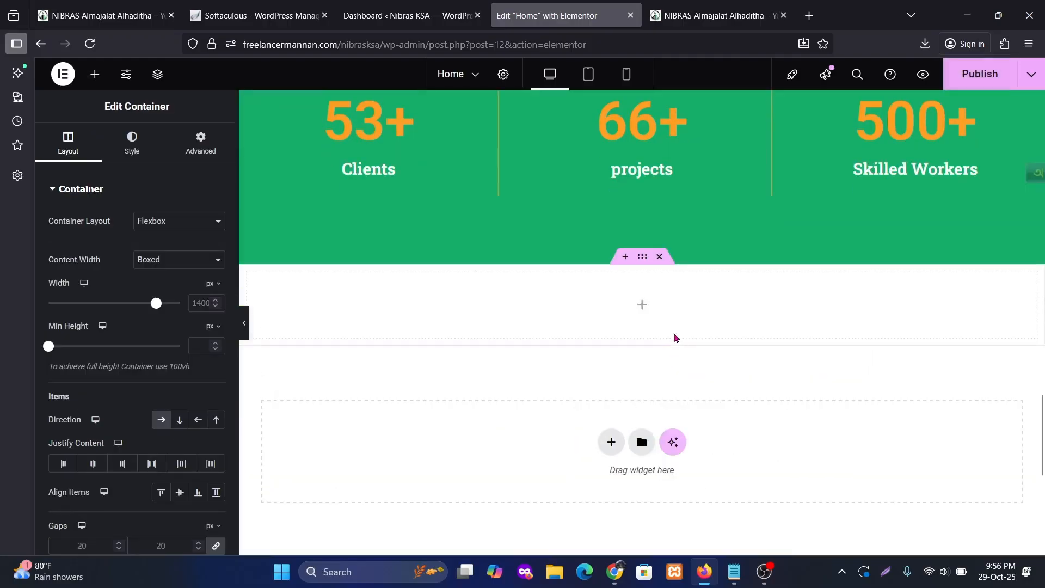
{"action": "left_click", "coordinate": [643, 306]}
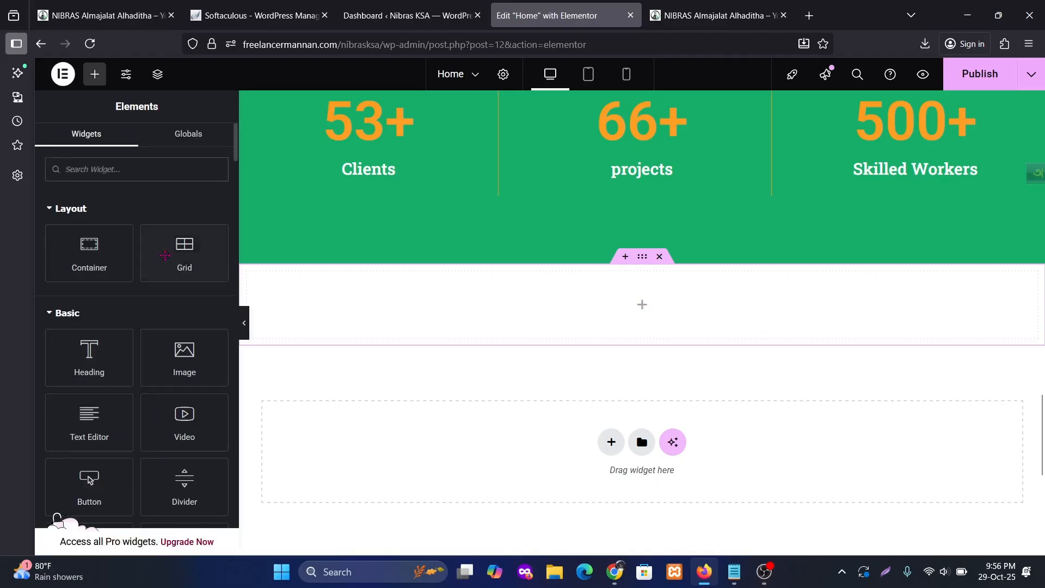
{"action": "left_click_drag", "start_coordinate": [90, 248], "coordinate": [675, 311]}
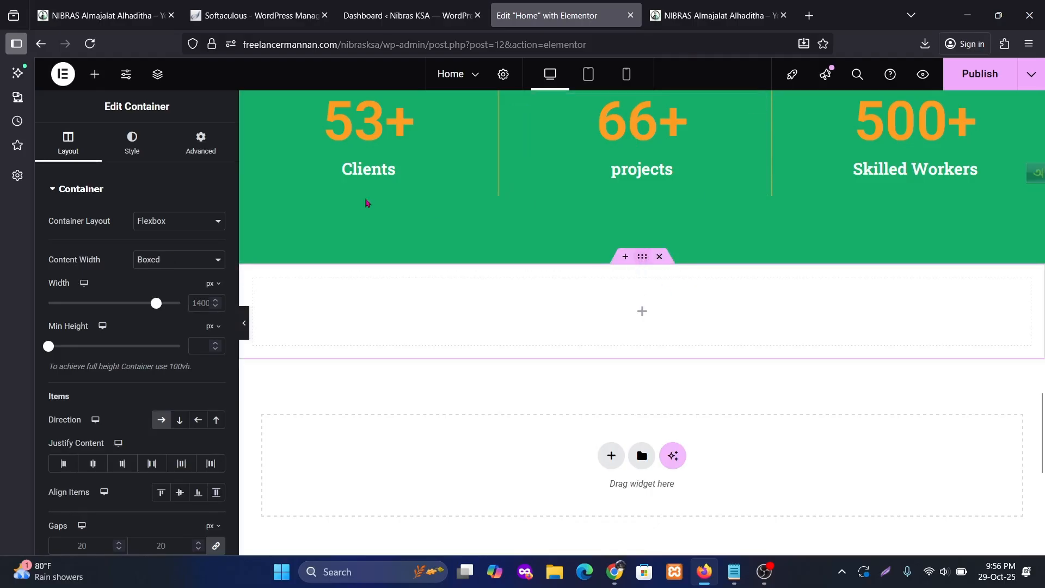
Set the new section container's padding to 60 px at the top and bottom and 0 on the right and left.
{"action": "left_click", "coordinate": [198, 151]}
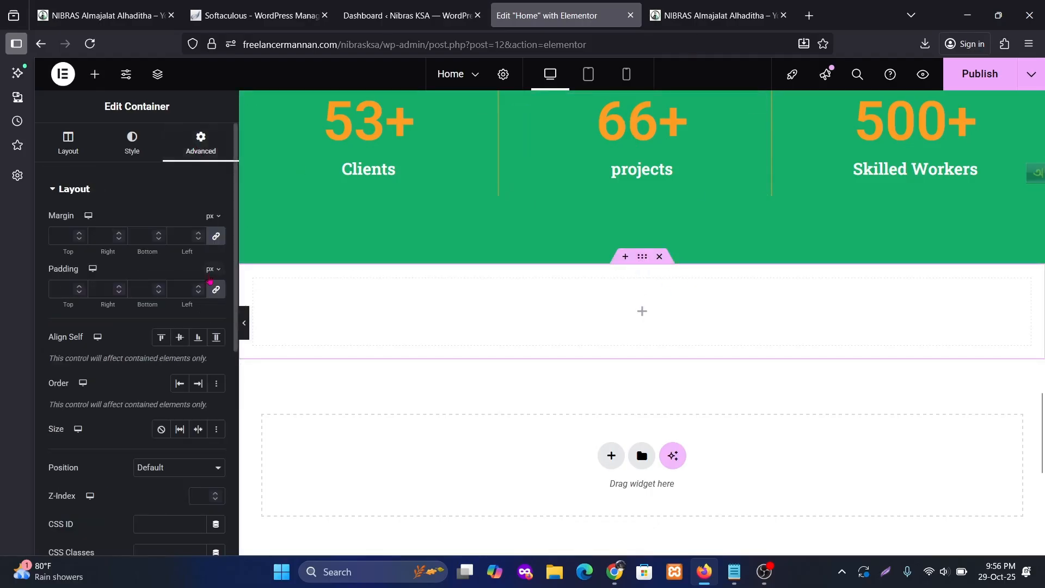
{"action": "left_click", "coordinate": [214, 296]}
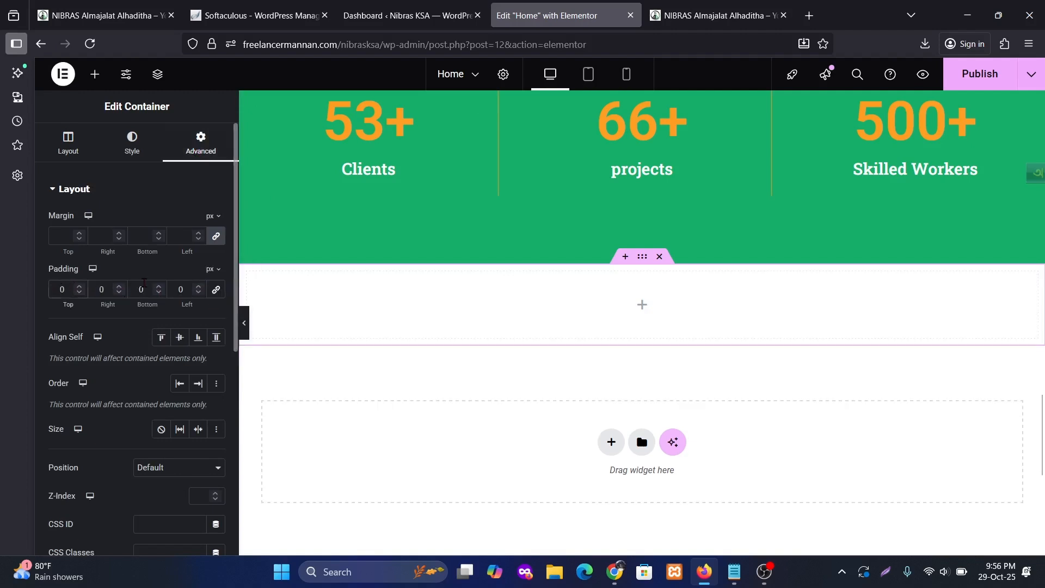
{"action": "type", "text": "6"}
{"action": "type", "text": "6"}
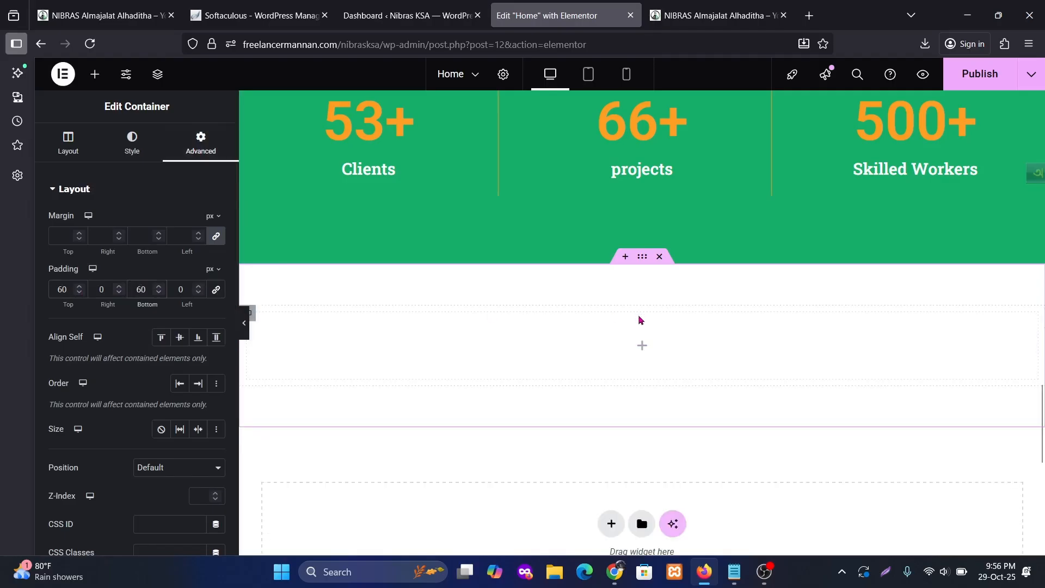
Check the Our Services heading texts on the reference page, and copy the green About Us heading into the new nested container.
{"action": "left_click", "coordinate": [708, 15]}
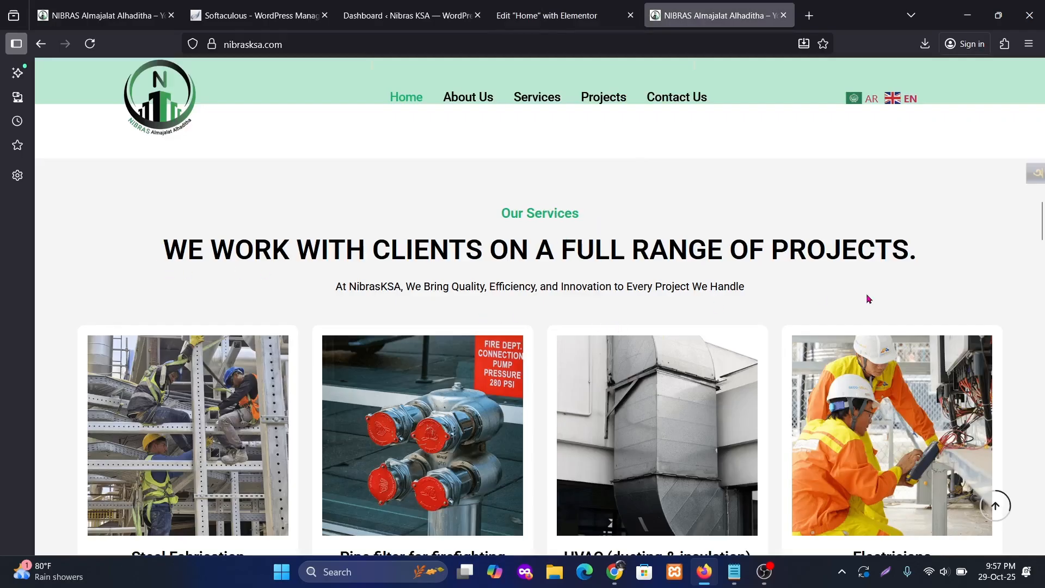
{"action": "left_click_drag", "start_coordinate": [772, 294], "coordinate": [328, 306]}
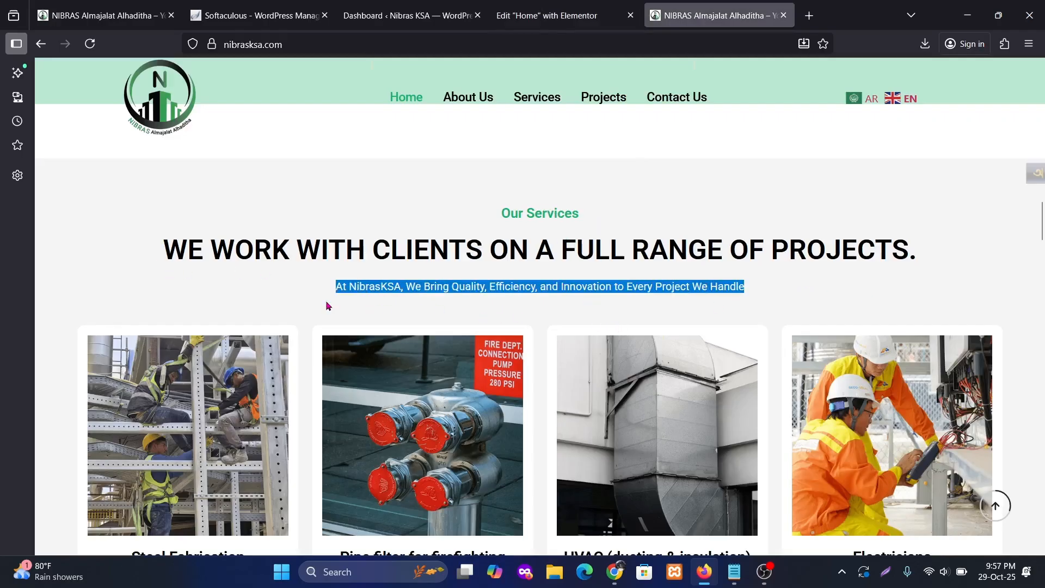
{"action": "left_click", "coordinate": [593, 281]}
{"action": "left_click_drag", "start_coordinate": [593, 211], "coordinate": [501, 221]}
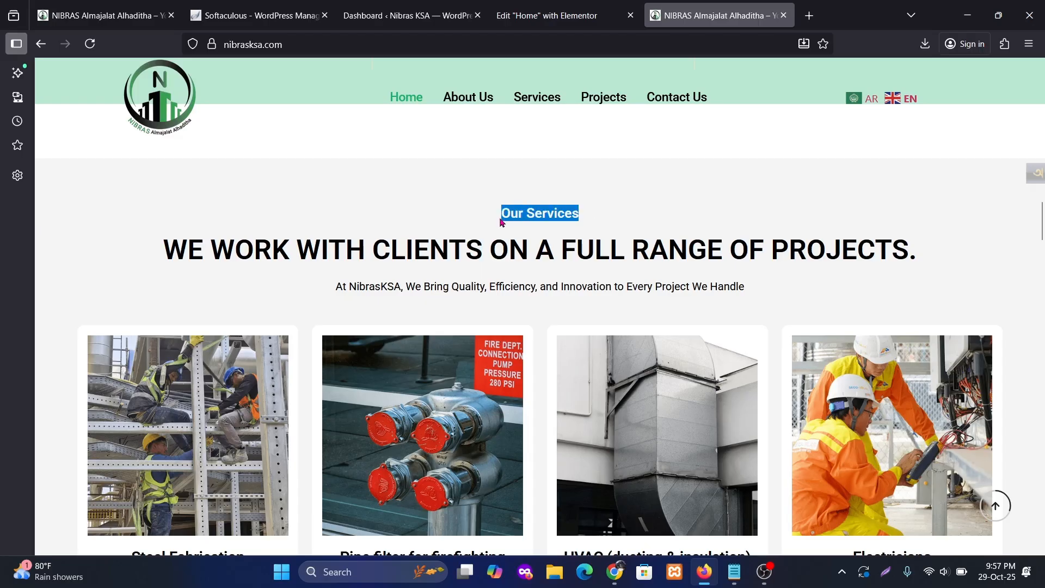
{"action": "left_click", "coordinate": [547, 15]}
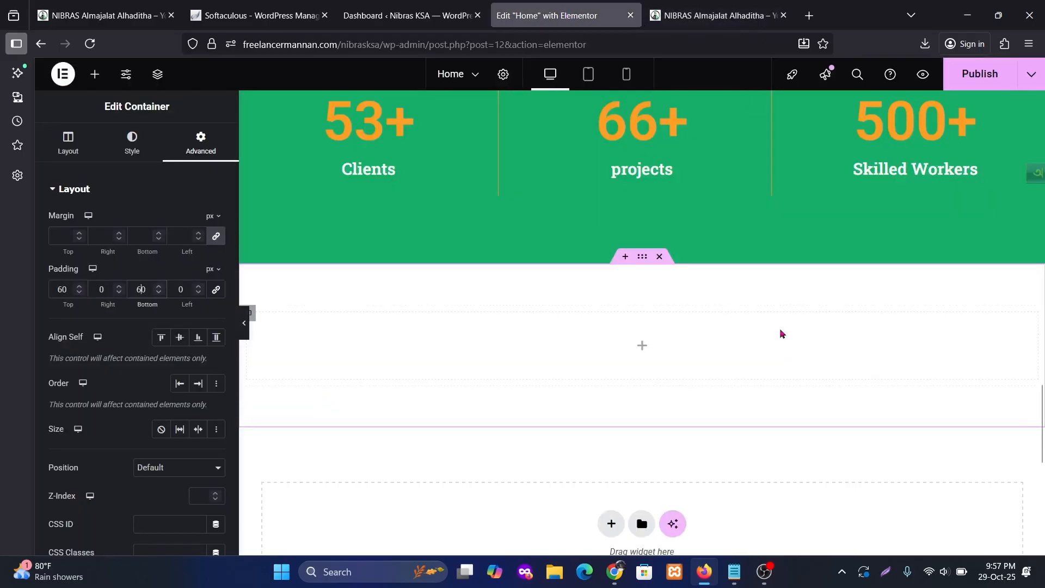
{"action": "scroll", "coordinate": [789, 419], "scroll_direction": "up", "scroll_amount": 8}
{"action": "scroll", "coordinate": [792, 417], "scroll_direction": "up", "scroll_amount": 6}
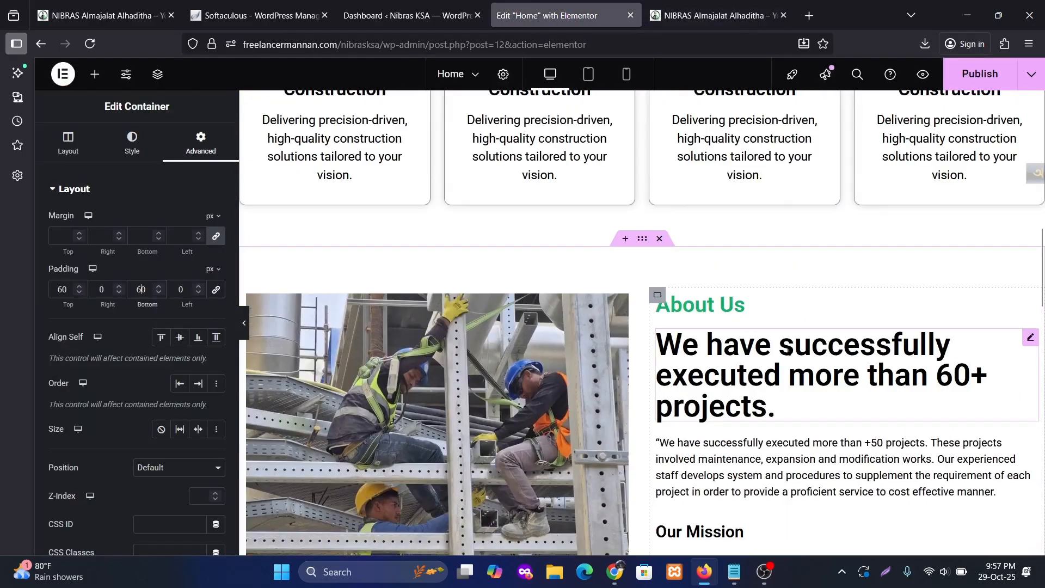
{"action": "right_click", "coordinate": [753, 311]}
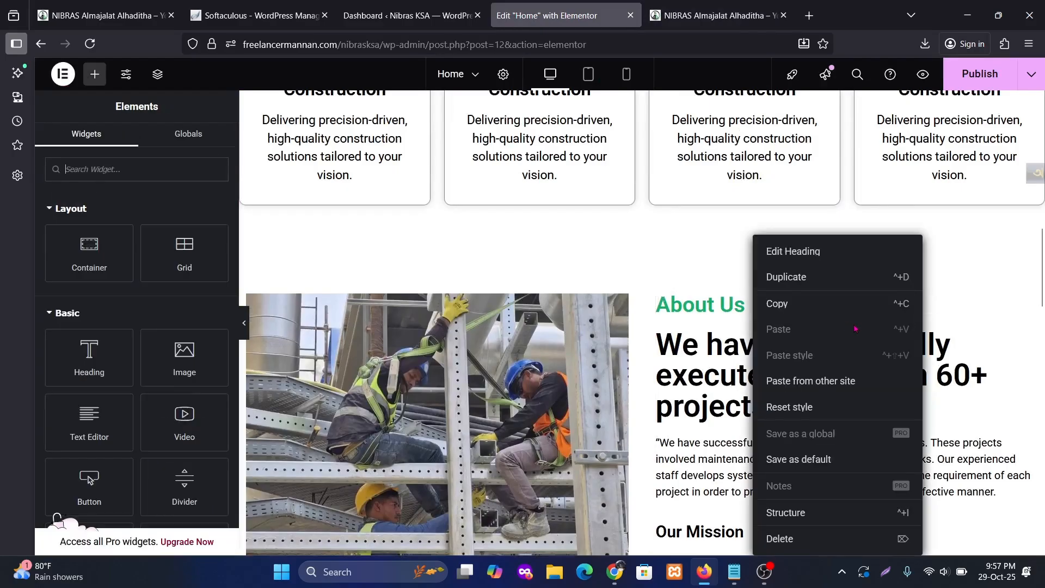
{"action": "left_click", "coordinate": [800, 303]}
{"action": "scroll", "coordinate": [619, 442], "scroll_direction": "down", "scroll_amount": 7}
{"action": "scroll", "coordinate": [619, 443], "scroll_direction": "down", "scroll_amount": 8}
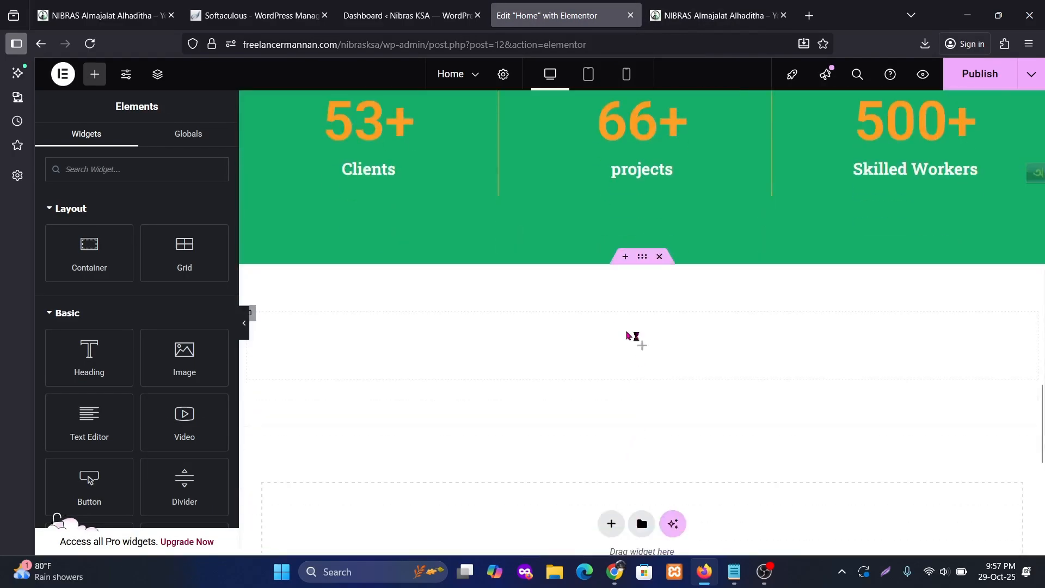
{"action": "right_click", "coordinate": [642, 347]}
{"action": "left_click", "coordinate": [648, 306]}
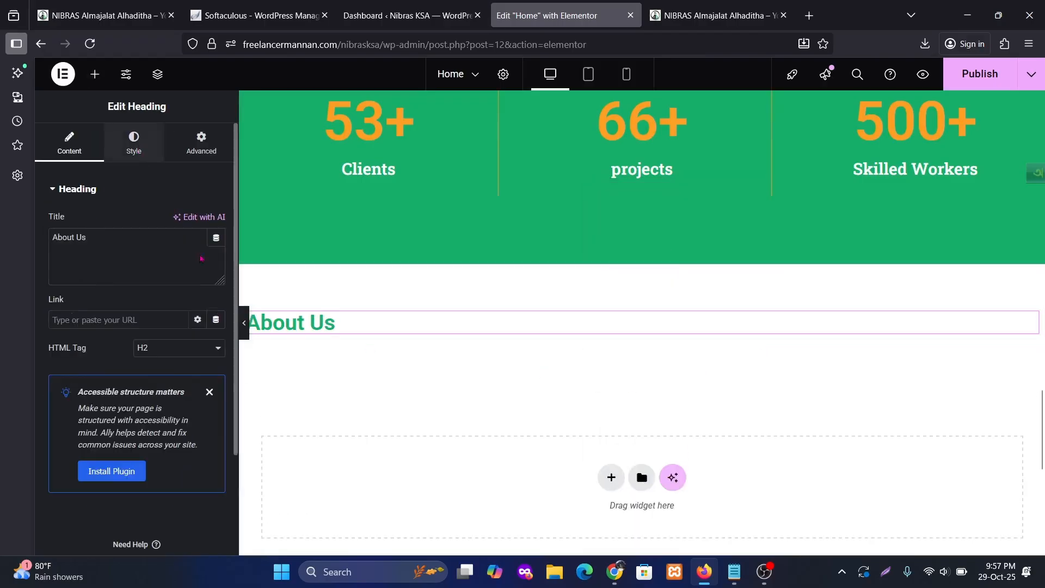
Center the pasted About Us heading and change its title to "Our Services".
{"action": "left_click", "coordinate": [136, 145]}
{"action": "left_click", "coordinate": [180, 221]}
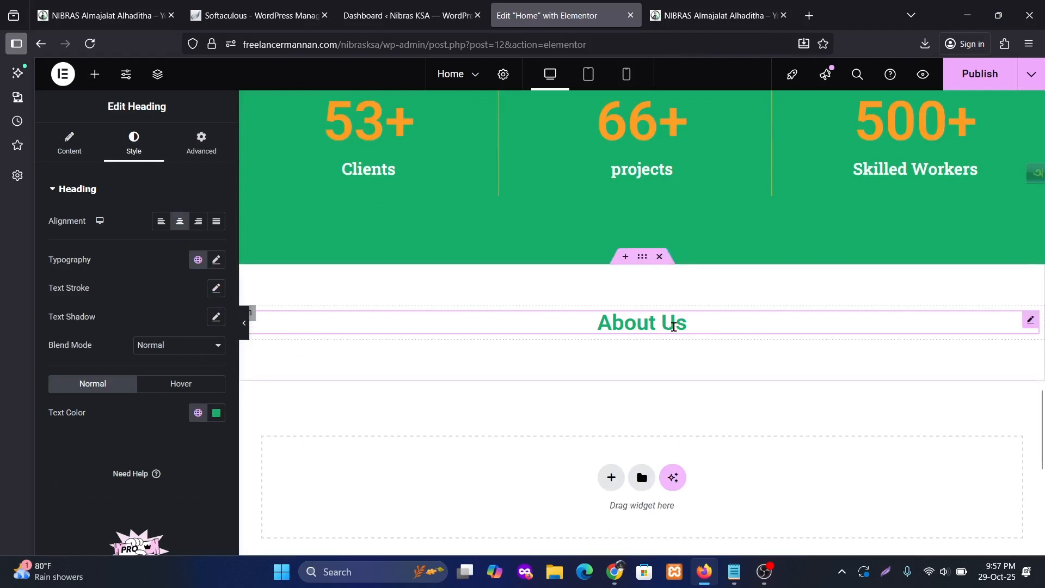
{"action": "left_click", "coordinate": [81, 141]}
{"action": "key", "text": "ctrl+shift+Left"}
{"action": "key", "text": "ctrl+shift+Left"}
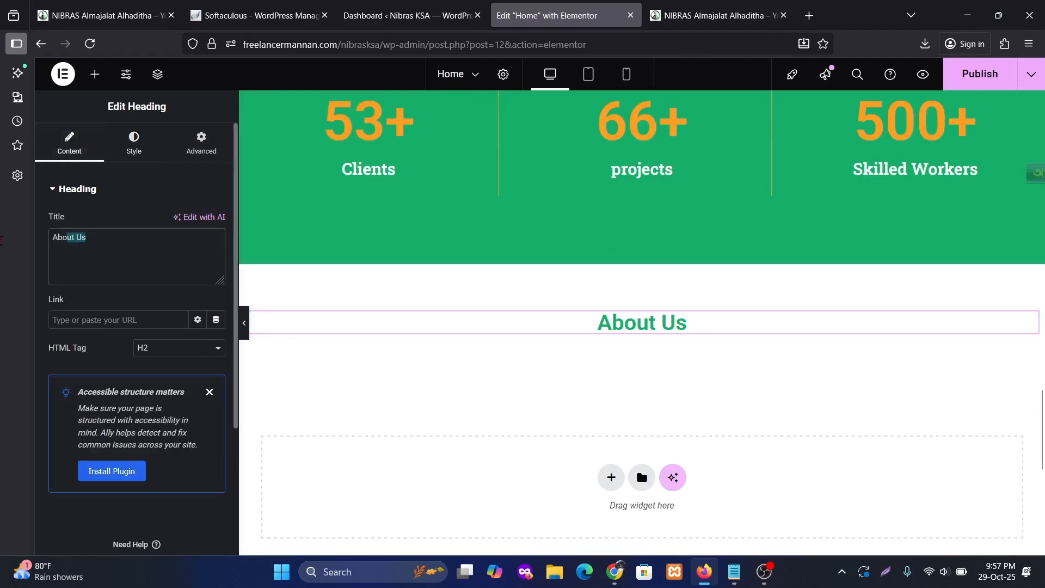
{"action": "type", "text": "Our"}
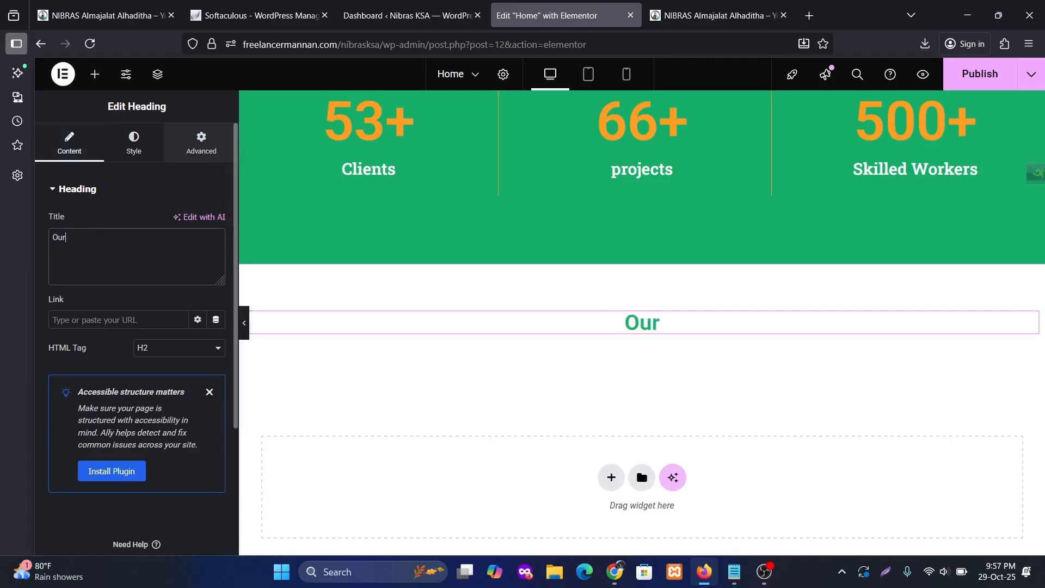
{"action": "type", "text": " Services"}
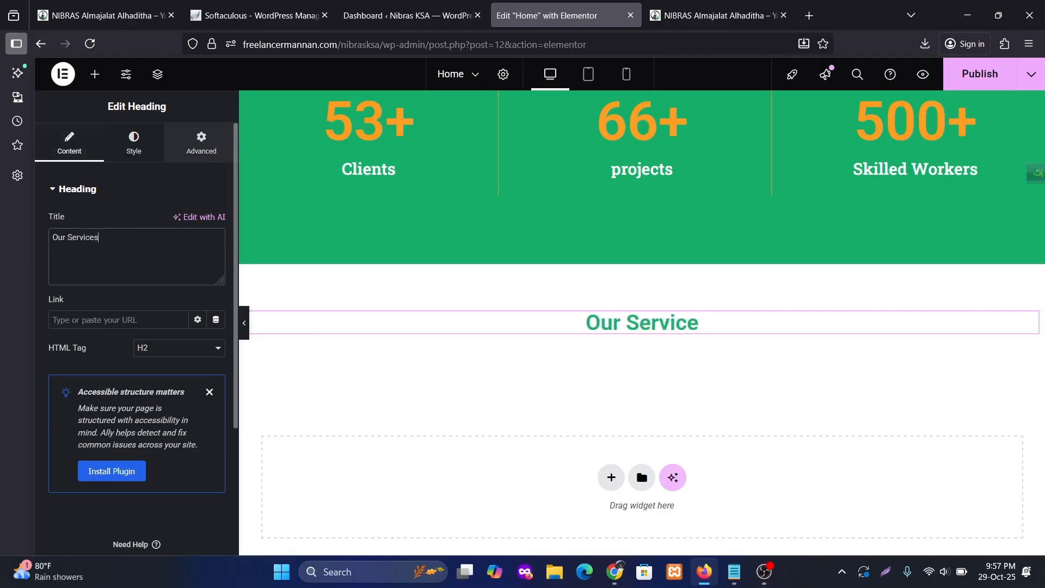
Copy the reference page's services headline text, and paste a copy of the About Us section's large headline below the Our Services heading.
{"action": "left_click", "coordinate": [689, 16]}
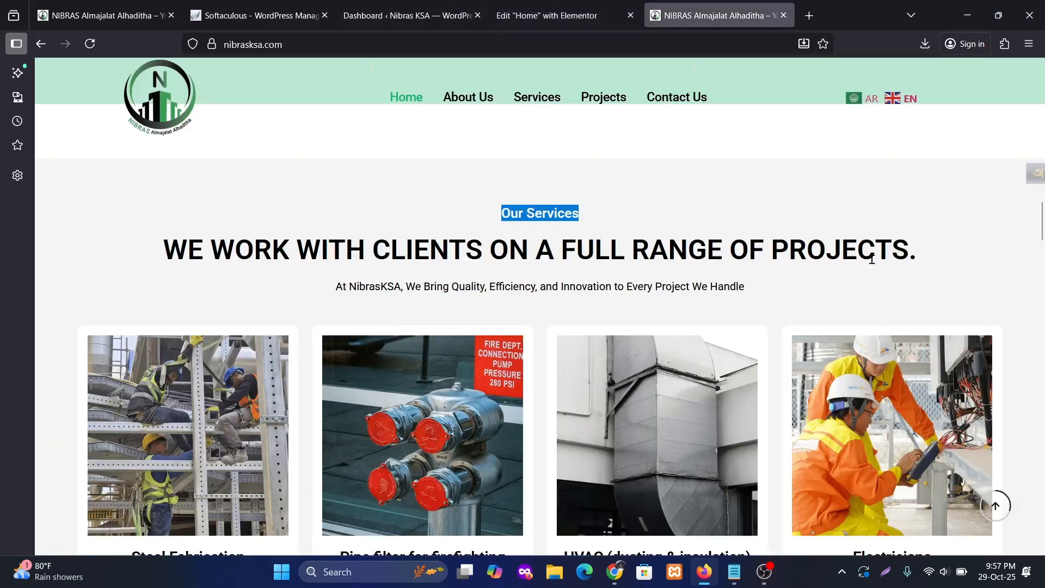
{"action": "left_click_drag", "start_coordinate": [916, 252], "coordinate": [154, 240]}
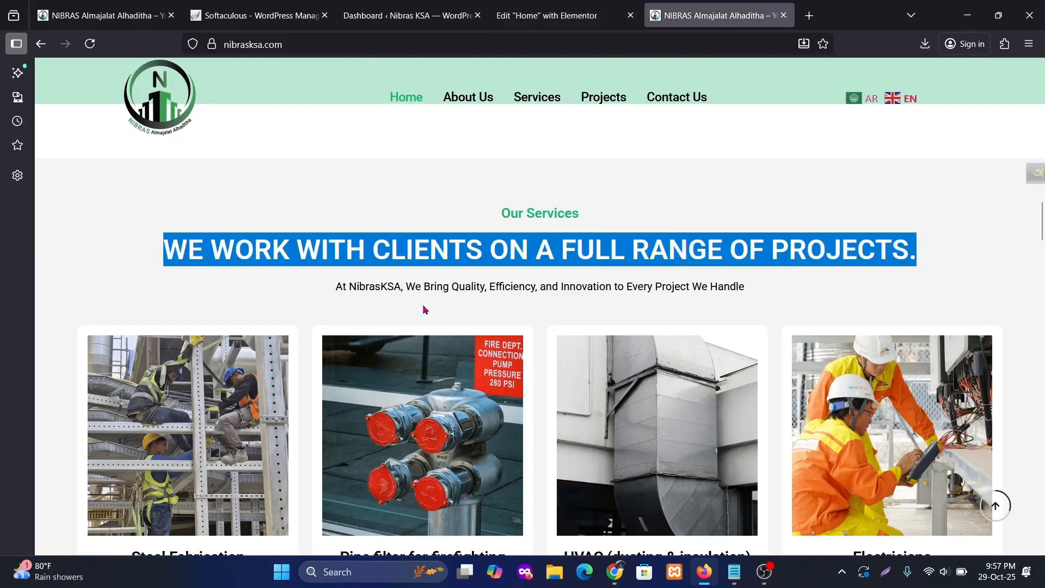
{"action": "left_click", "coordinate": [547, 15]}
{"action": "scroll", "coordinate": [801, 359], "scroll_direction": "up", "scroll_amount": 5}
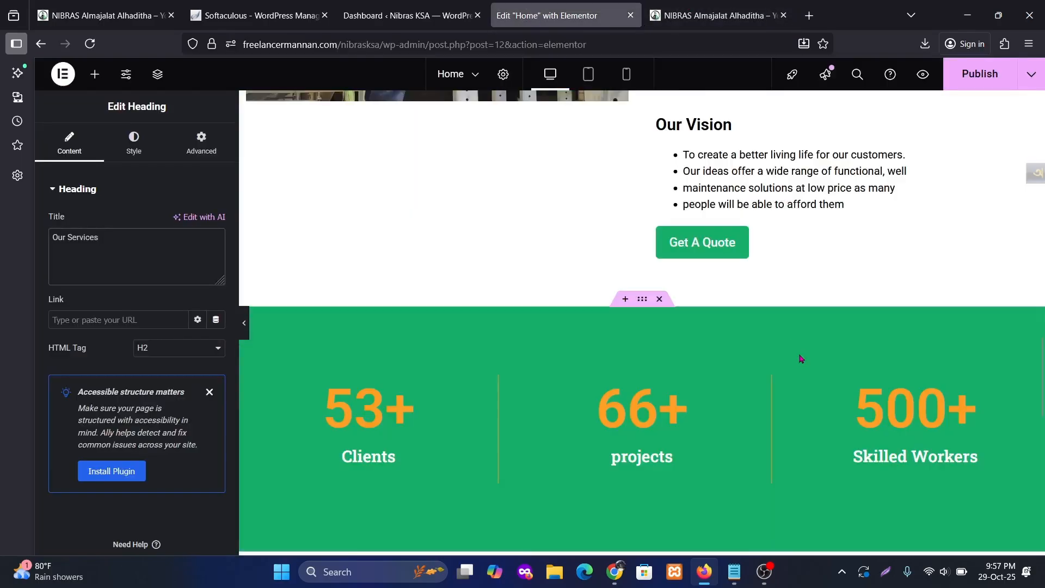
{"action": "scroll", "coordinate": [801, 358], "scroll_direction": "up", "scroll_amount": 5}
{"action": "right_click", "coordinate": [878, 233]}
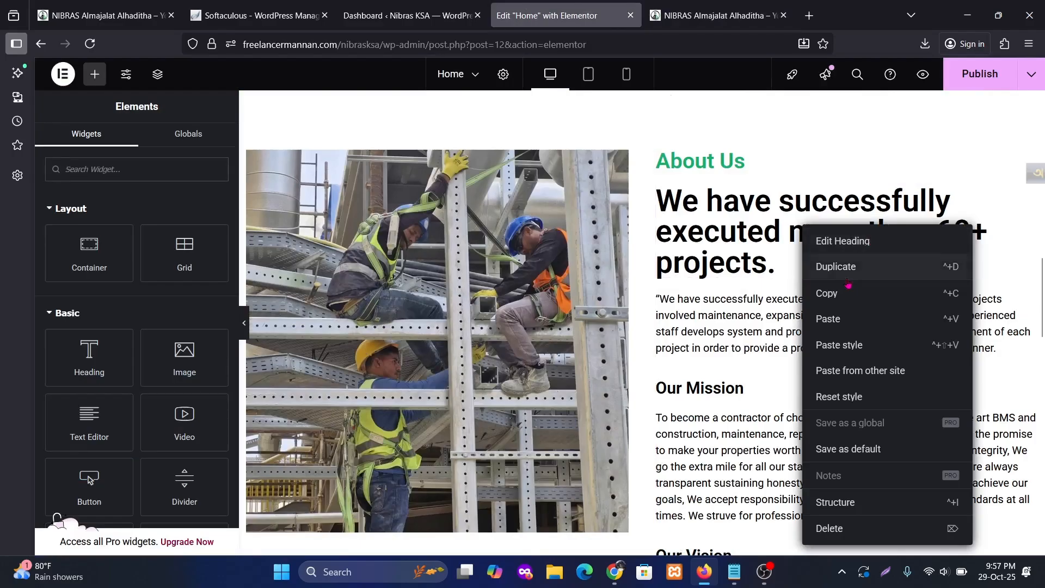
{"action": "left_click", "coordinate": [847, 292]}
{"action": "scroll", "coordinate": [726, 339], "scroll_direction": "down", "scroll_amount": 10}
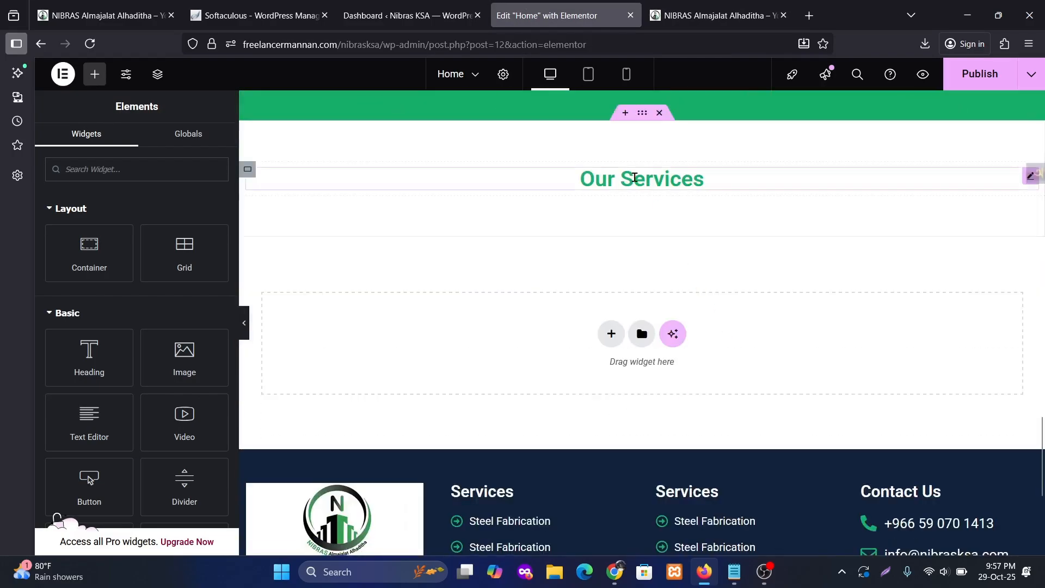
{"action": "right_click", "coordinate": [635, 178]}
{"action": "left_click", "coordinate": [671, 272]}
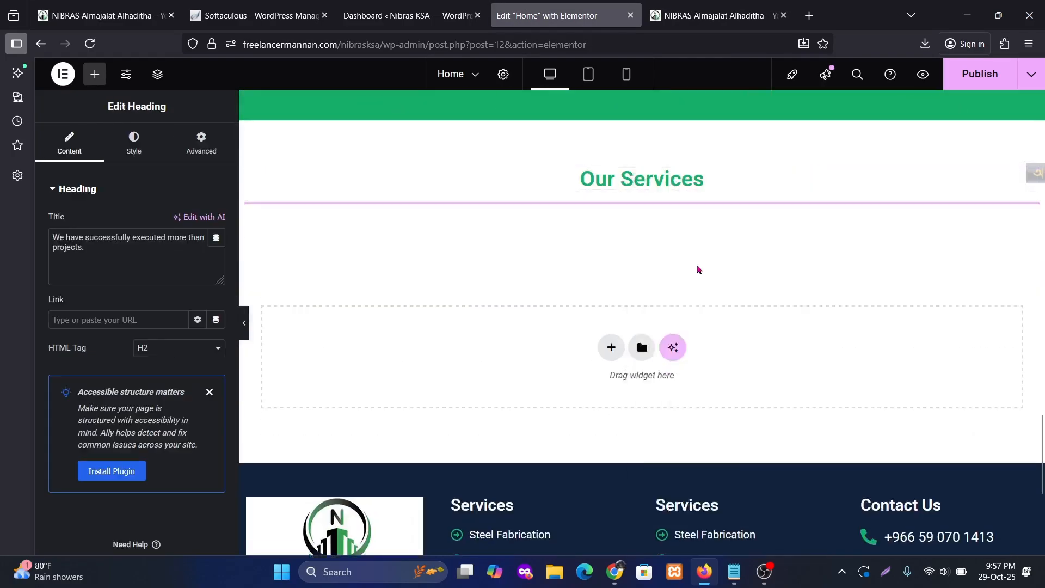
Replace the pasted headline's text with "WE WORK WITH CLIENTS ON A FULL RANGE OF PROJECTS." and center it.
{"action": "left_click", "coordinate": [714, 15]}
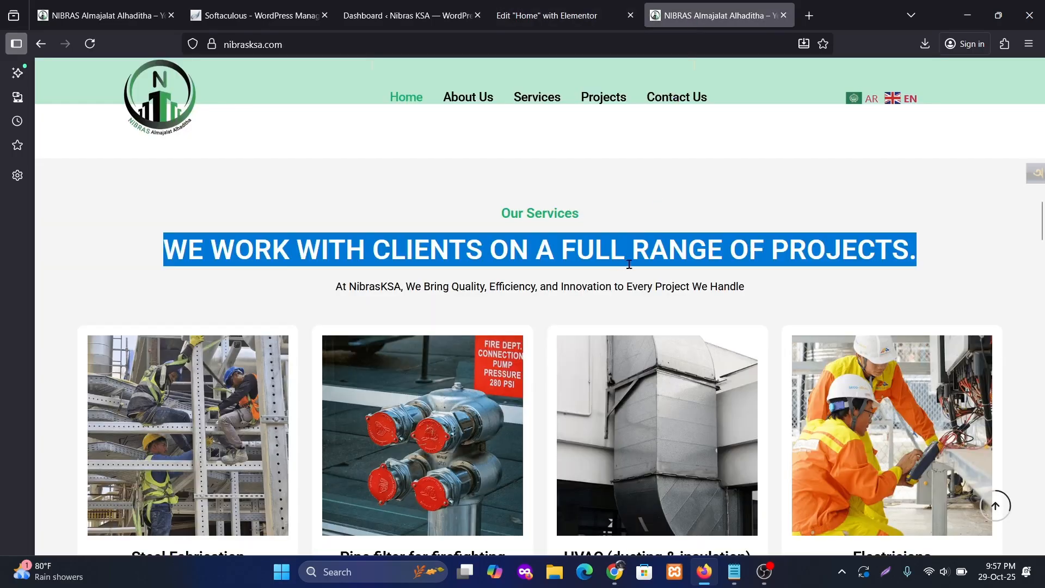
{"action": "left_click", "coordinate": [547, 15]}
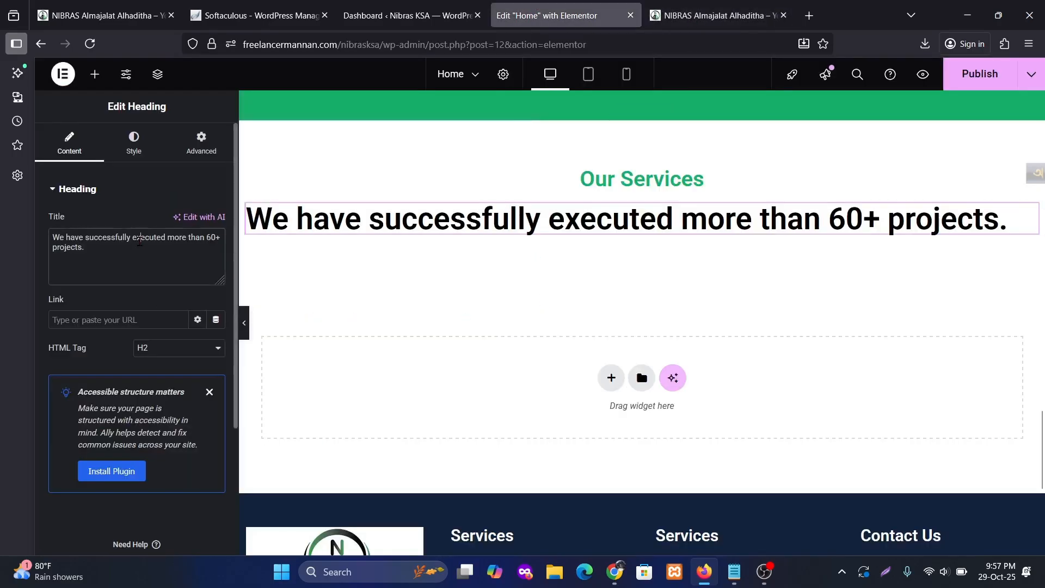
{"action": "key", "text": "ctrl+a"}
{"action": "type", "text": "WE WORK WITH CLIENTS ON A FULL RANGE OF PROJECTS."}
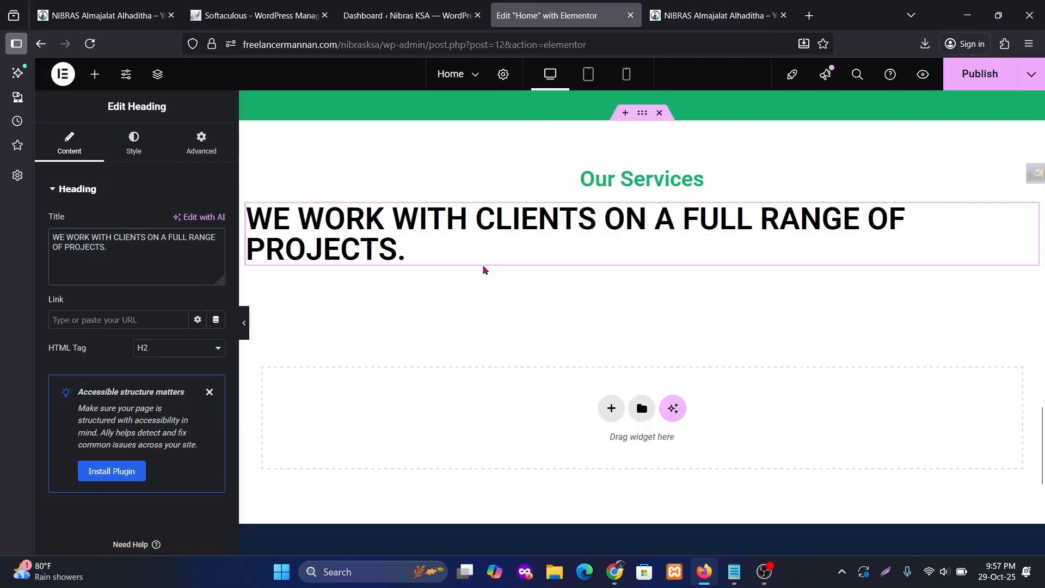
{"action": "left_click", "coordinate": [134, 150]}
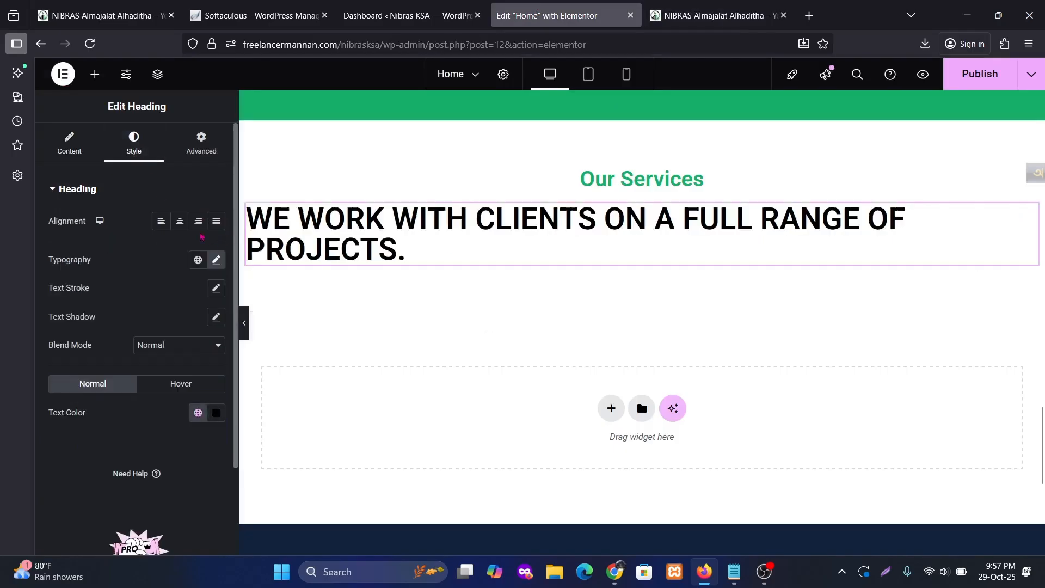
{"action": "left_click", "coordinate": [180, 222]}
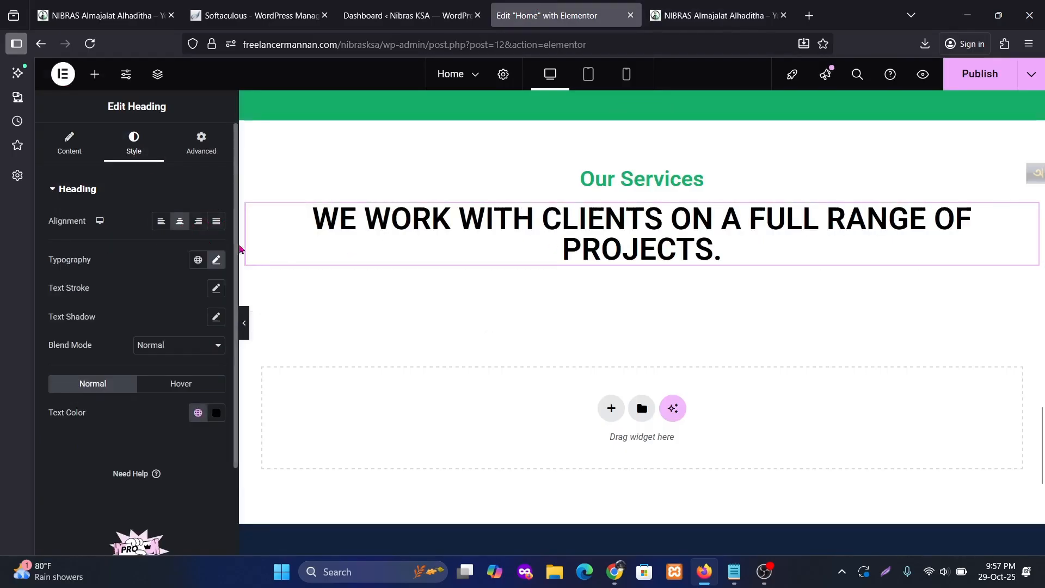
Set the Our Services heading's font size to 24 px.
{"action": "left_click", "coordinate": [637, 180]}
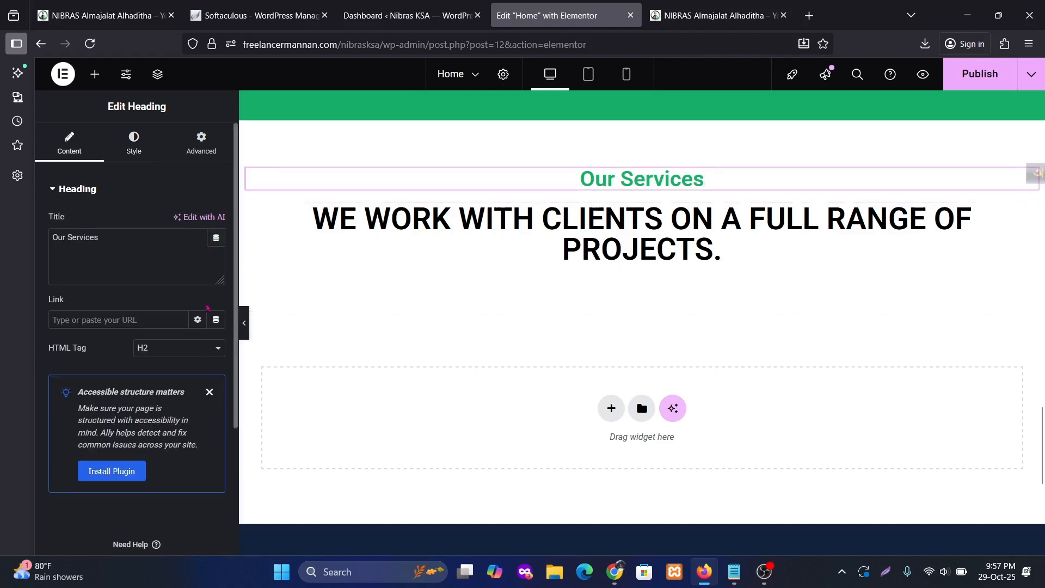
{"action": "left_click", "coordinate": [134, 144]}
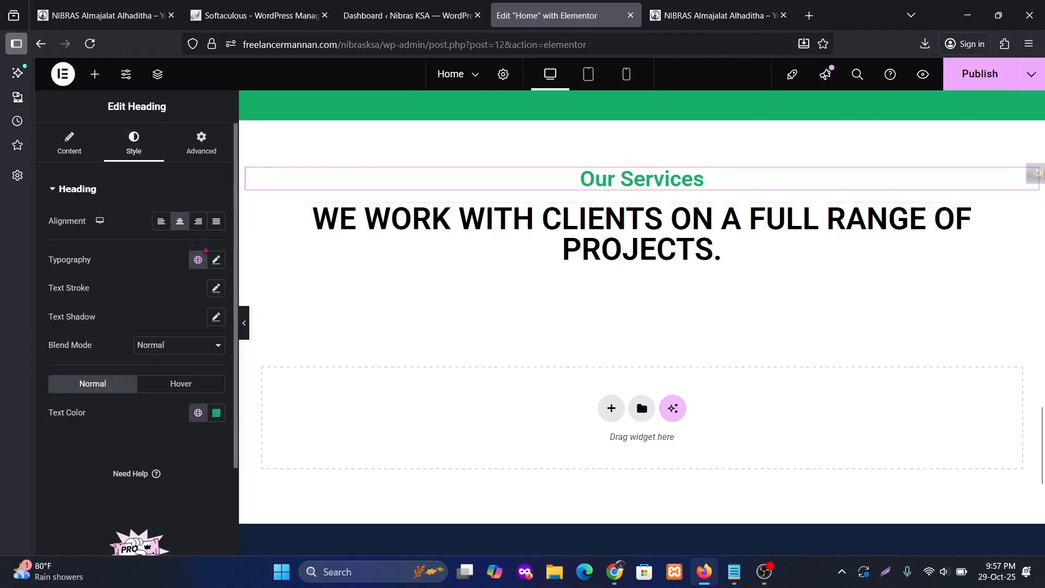
{"action": "left_click", "coordinate": [216, 260]}
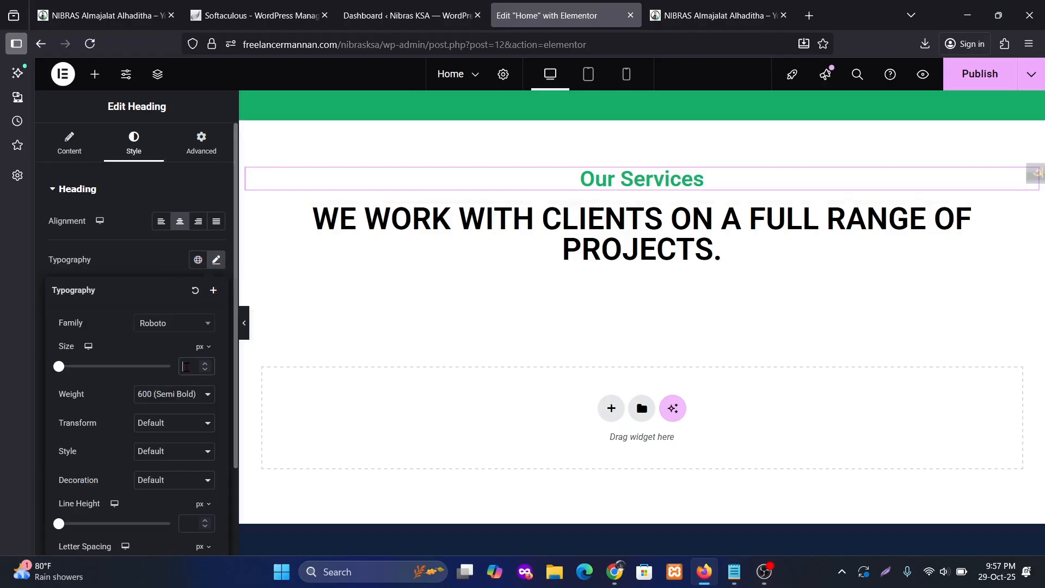
{"action": "left_click", "coordinate": [197, 366]}
{"action": "type", "text": "24"}
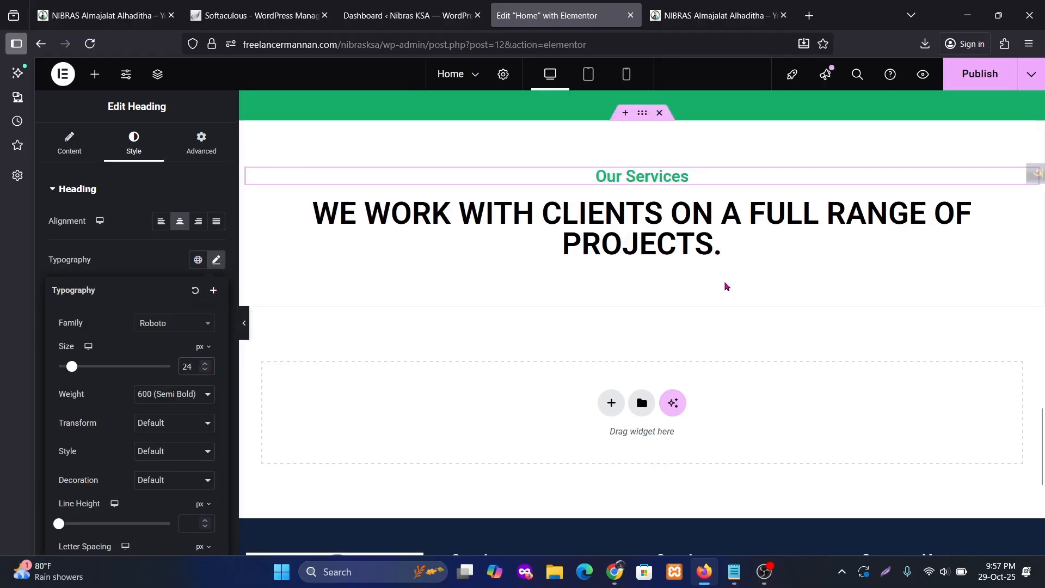
Set the "WE WORK WITH CLIENTS" headline's font size to 40 px.
{"action": "left_click", "coordinate": [499, 244]}
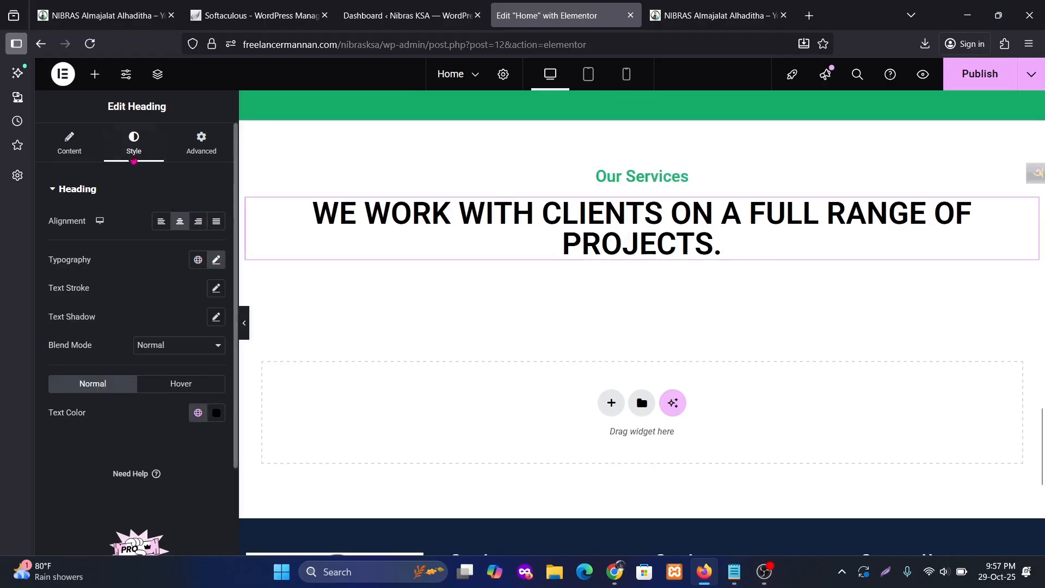
{"action": "left_click", "coordinate": [216, 259]}
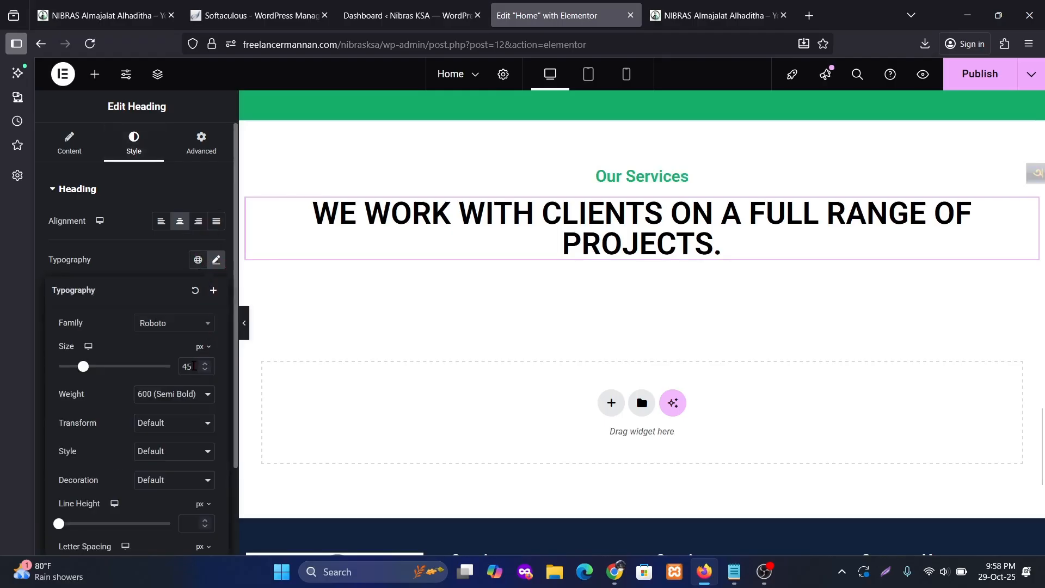
{"action": "key", "text": "BackSpace"}
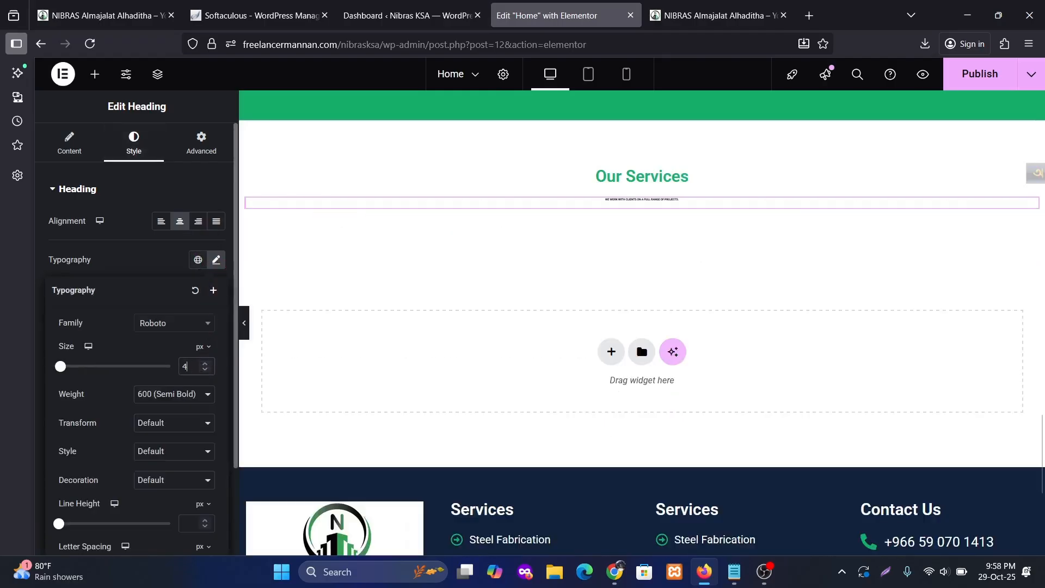
{"action": "type", "text": "0"}
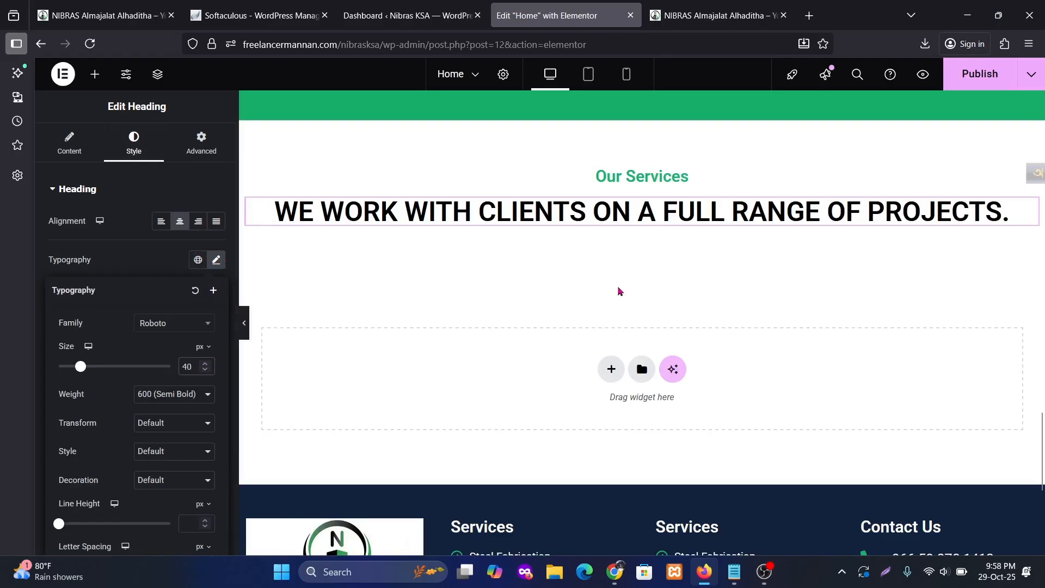
Copy the subtitle text below the services headline on the nibrasksa.com reference page.
{"action": "left_click", "coordinate": [719, 16]}
{"action": "scroll", "coordinate": [730, 292], "scroll_direction": "down", "scroll_amount": 3}
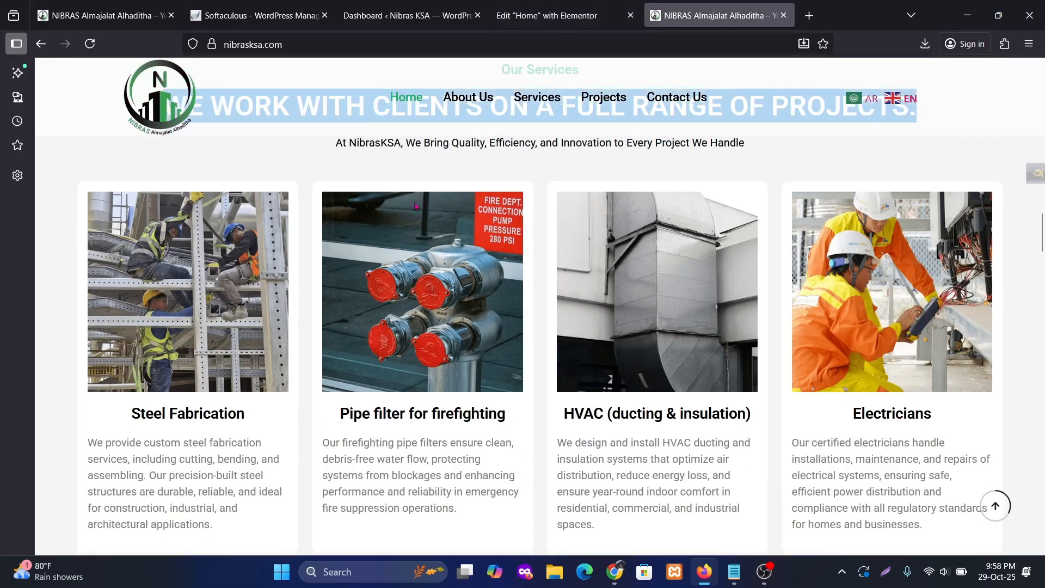
{"action": "scroll", "coordinate": [407, 265], "scroll_direction": "up", "scroll_amount": 1}
{"action": "left_click_drag", "start_coordinate": [327, 216], "coordinate": [739, 215]}
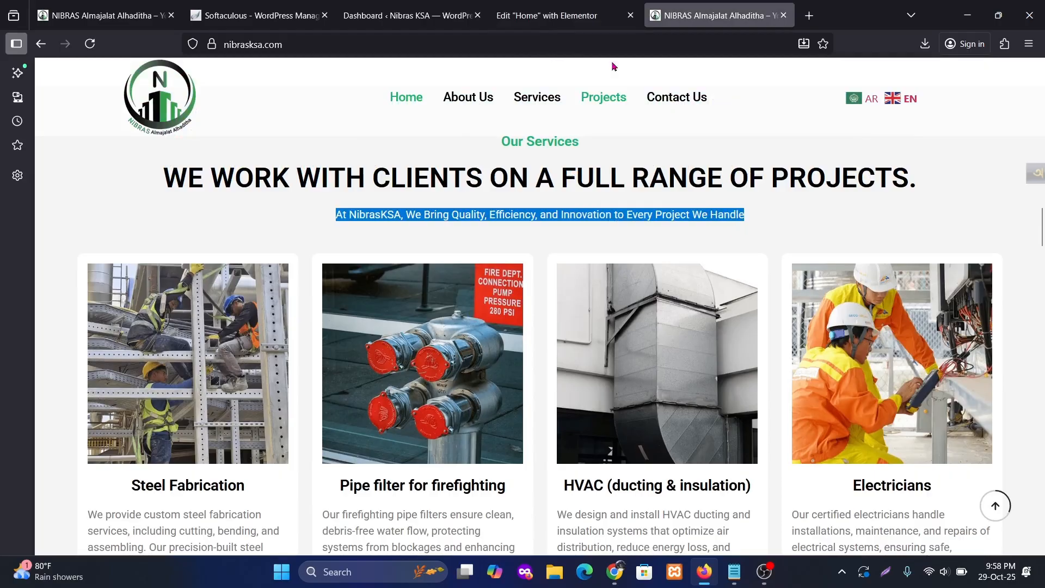
Add a Text Editor below the services headline reading "At NibrasKSA, We Bring Quality, Efficiency, and Innovation to Every Project We Handle".
{"action": "left_click", "coordinate": [561, 16]}
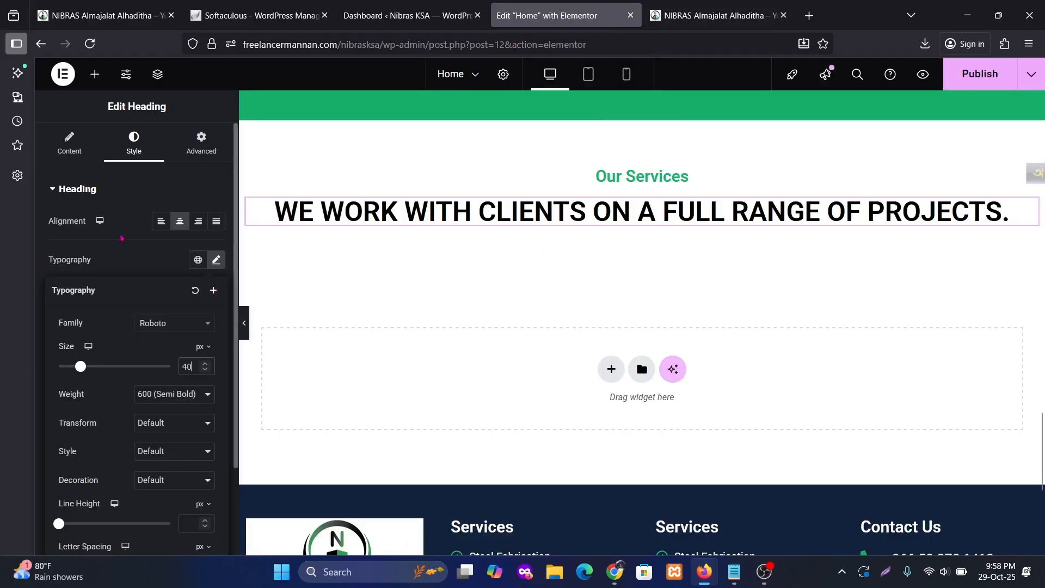
{"action": "left_click", "coordinate": [95, 74]}
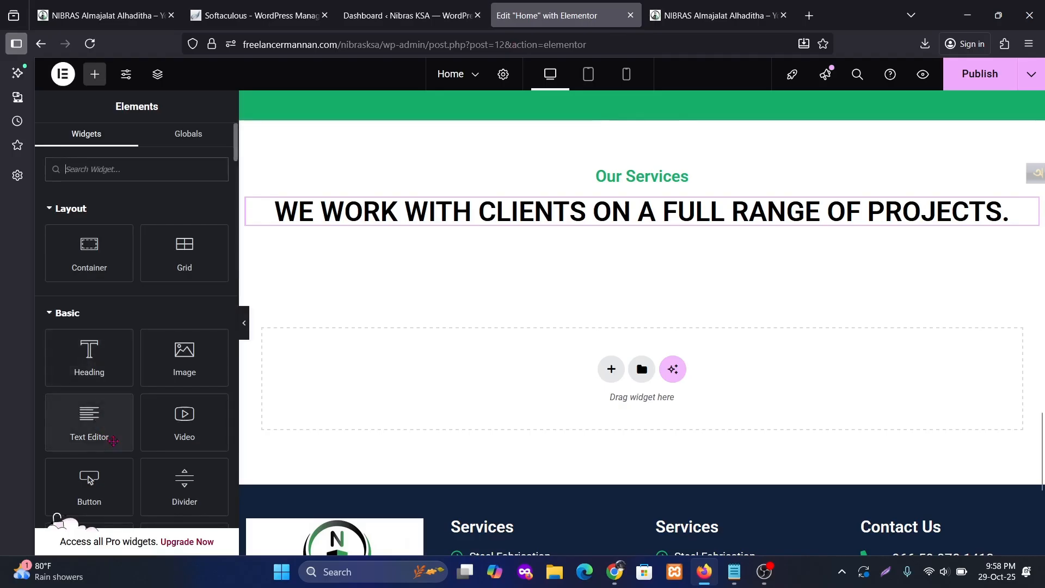
{"action": "left_click_drag", "start_coordinate": [89, 420], "coordinate": [647, 211]}
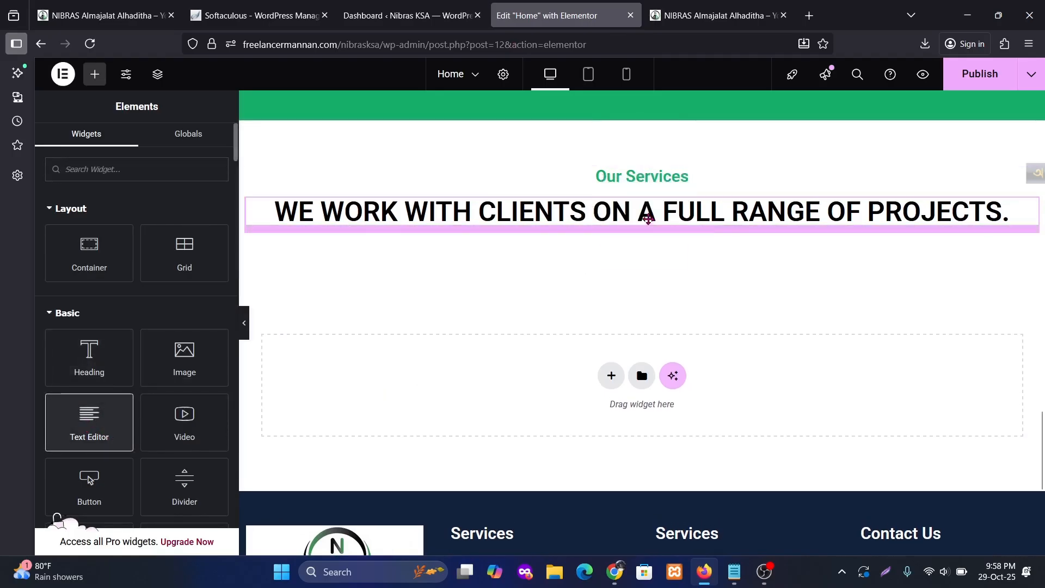
{"action": "left_click_drag", "start_coordinate": [199, 361], "coordinate": [205, 294]}
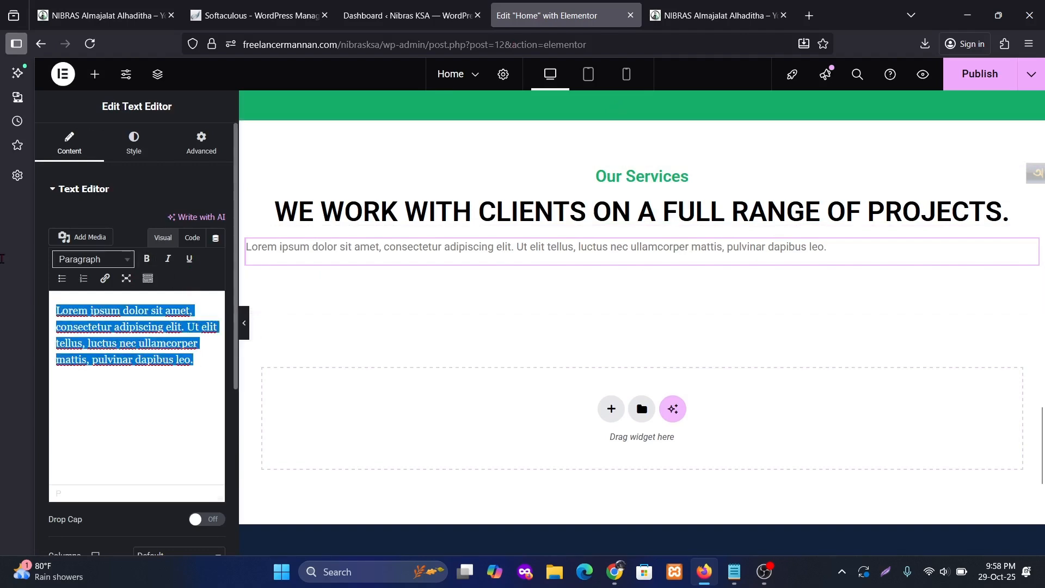
{"action": "type", "text": "At NibrasKSA, We Bring Quality, Efficiency, and Innovation to Every Project We Handle"}
Copy the Our Mission paragraph and paste its style onto the Our Services subtitle.
{"action": "scroll", "coordinate": [689, 297], "scroll_direction": "up", "scroll_amount": 5}
{"action": "scroll", "coordinate": [689, 297], "scroll_direction": "up", "scroll_amount": 5}
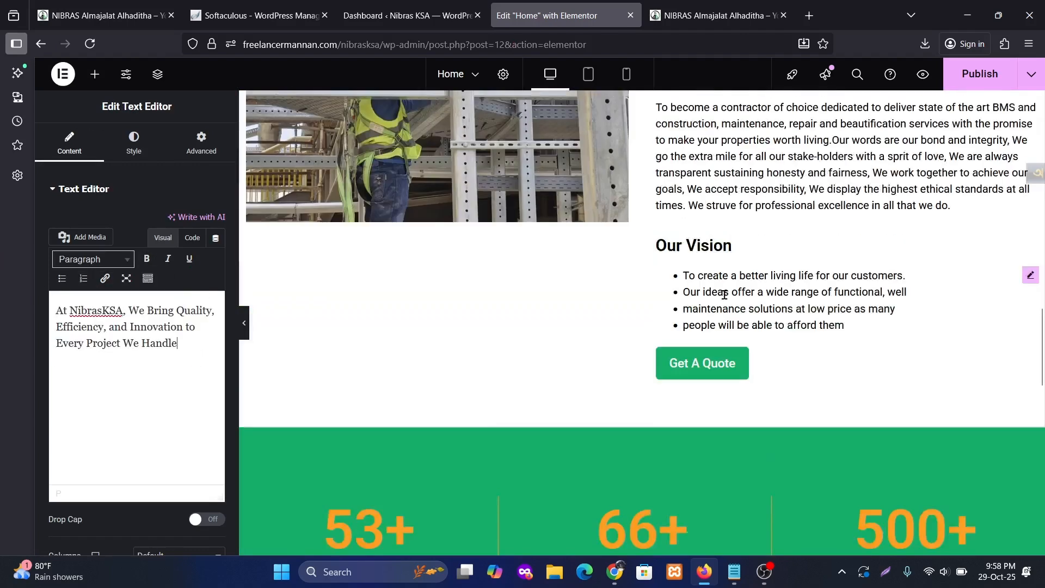
{"action": "right_click", "coordinate": [746, 201]}
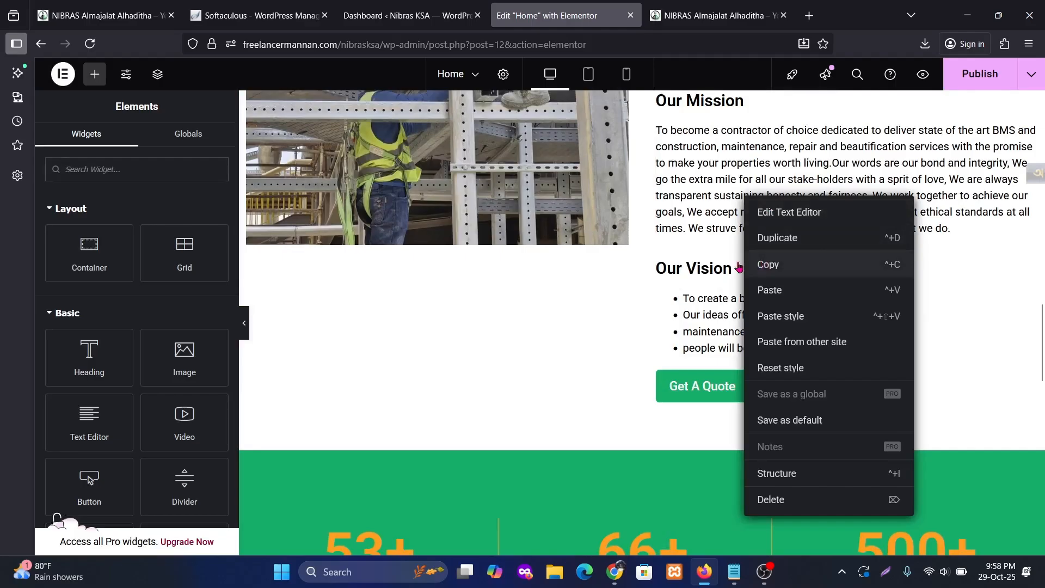
{"action": "left_click", "coordinate": [798, 264]}
{"action": "scroll", "coordinate": [573, 274], "scroll_direction": "down", "scroll_amount": 10}
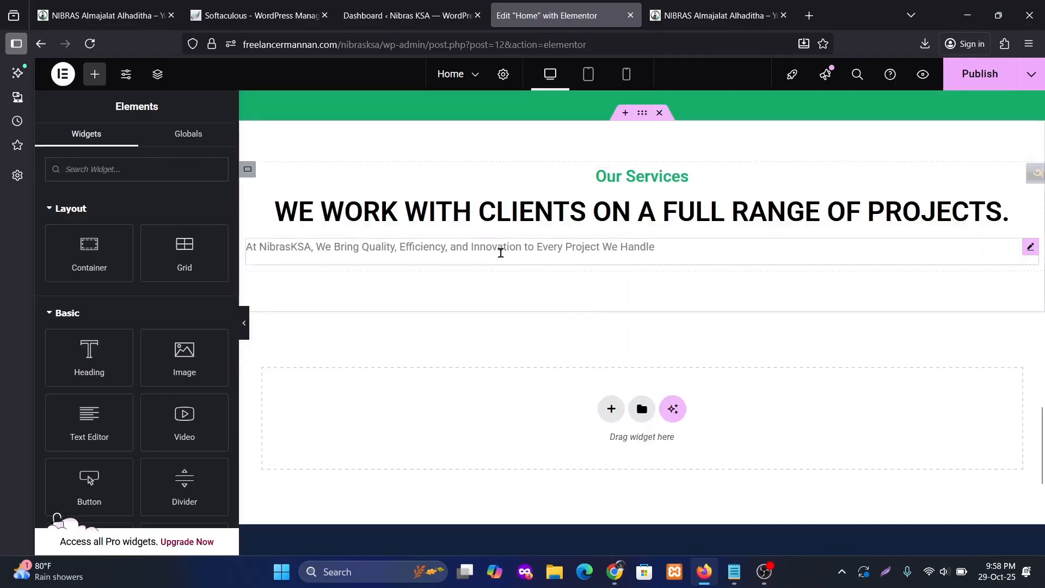
{"action": "right_click", "coordinate": [498, 248]}
{"action": "left_click", "coordinate": [538, 355]}
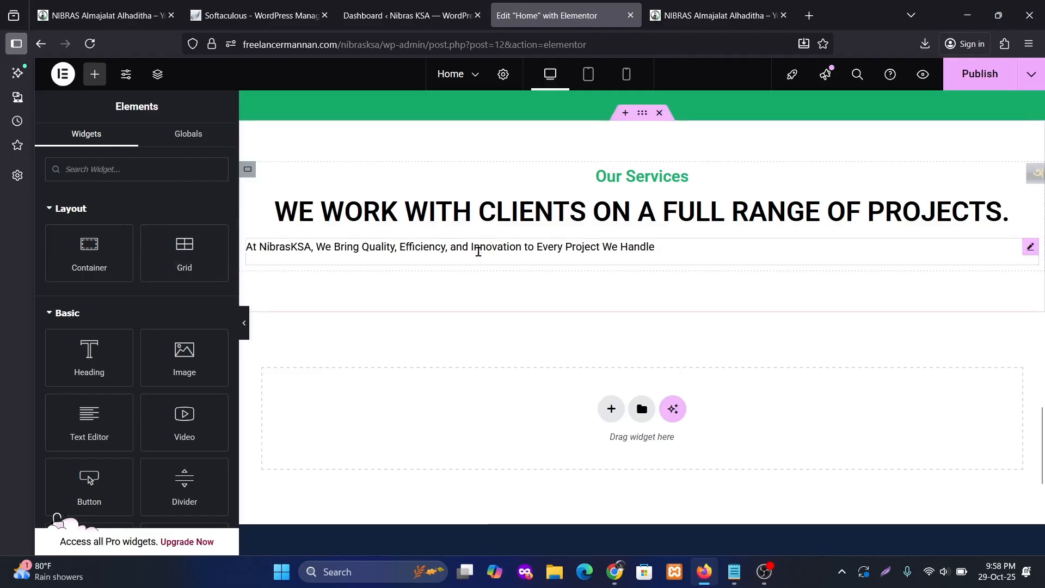
Center the Our Services subtitle text.
{"action": "left_click", "coordinate": [500, 246]}
{"action": "left_click", "coordinate": [134, 144]}
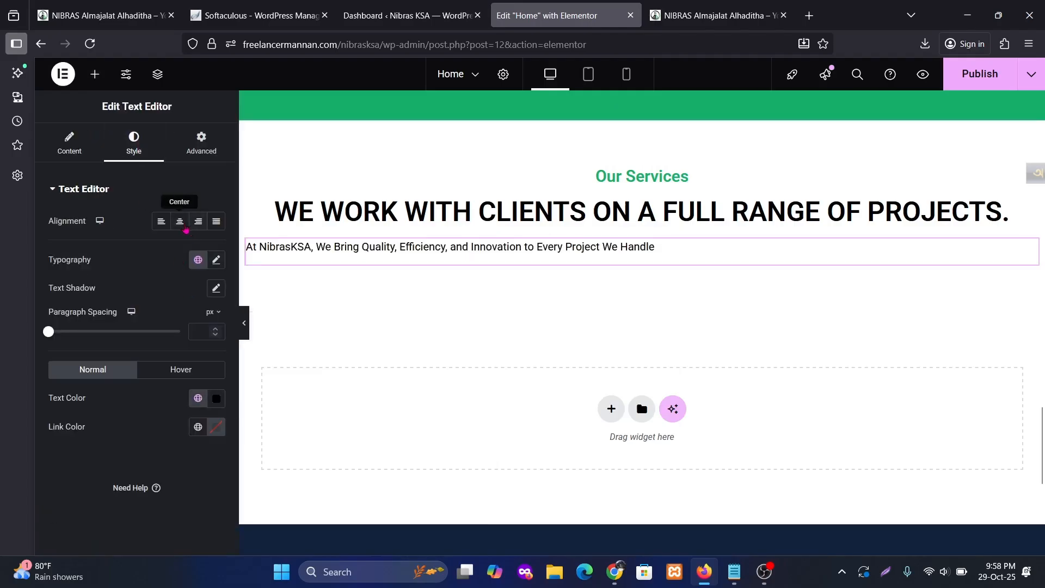
{"action": "left_click", "coordinate": [180, 221]}
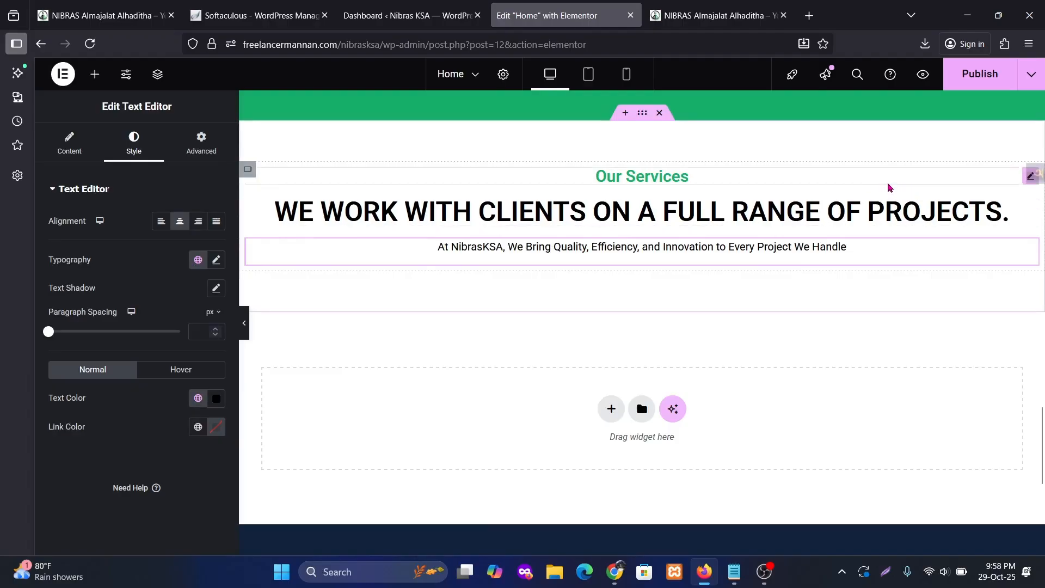
Examine the layout and contents of the service cards on the nibrasksa.com reference page.
{"action": "left_click", "coordinate": [713, 15]}
{"action": "scroll", "coordinate": [729, 264], "scroll_direction": "down", "scroll_amount": 2}
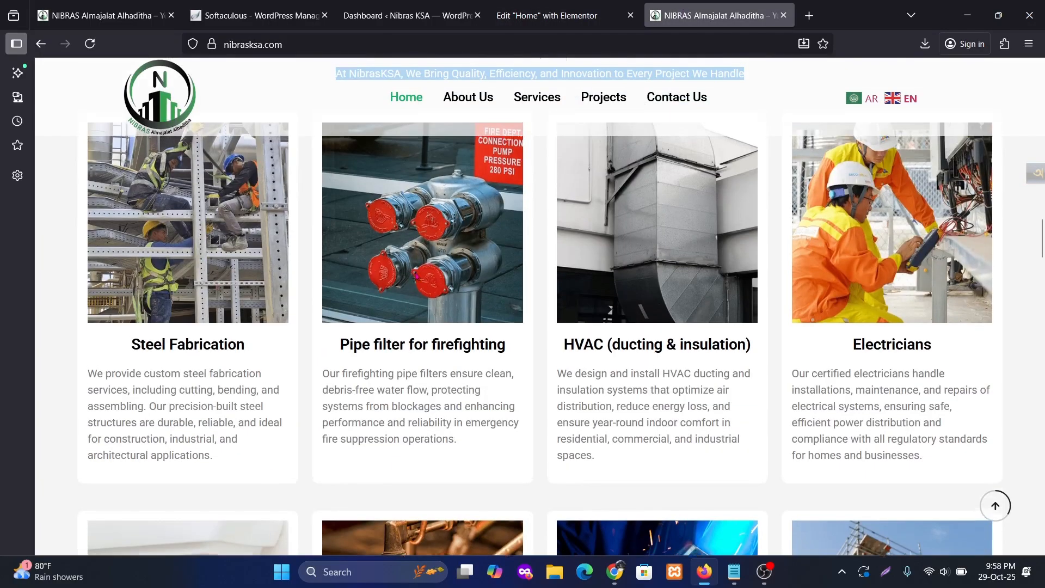
{"action": "scroll", "coordinate": [220, 332], "scroll_direction": "up", "scroll_amount": 2}
{"action": "scroll", "coordinate": [191, 342], "scroll_direction": "down", "scroll_amount": 4}
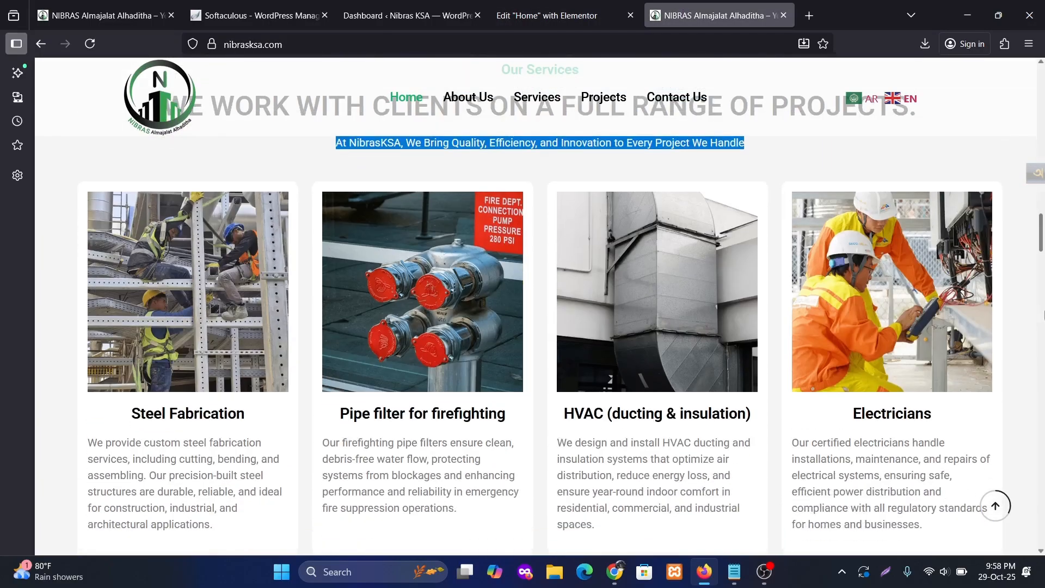
{"action": "scroll", "coordinate": [320, 351], "scroll_direction": "up", "scroll_amount": 3}
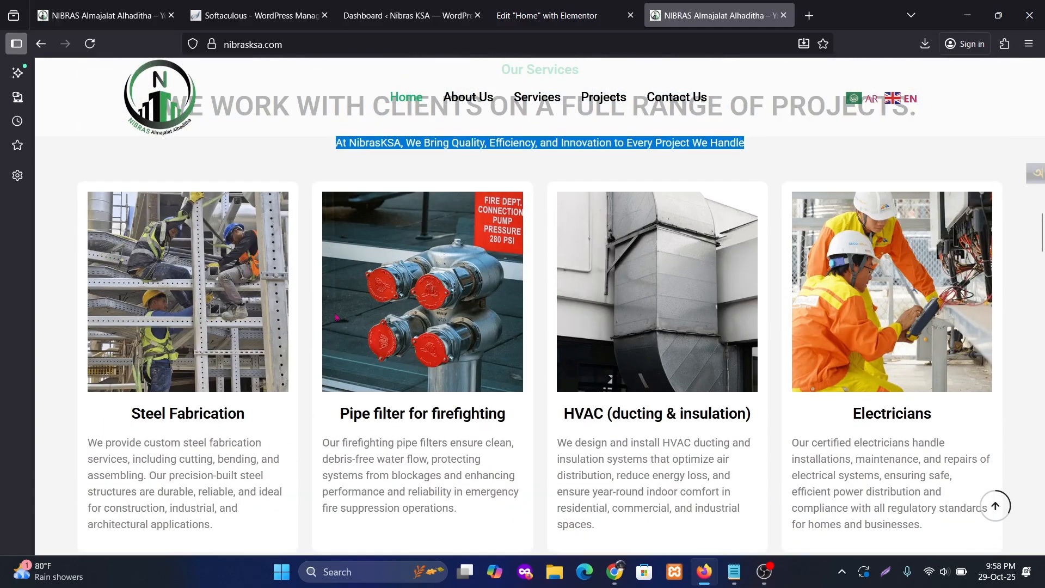
{"action": "scroll", "coordinate": [203, 384], "scroll_direction": "down", "scroll_amount": 3}
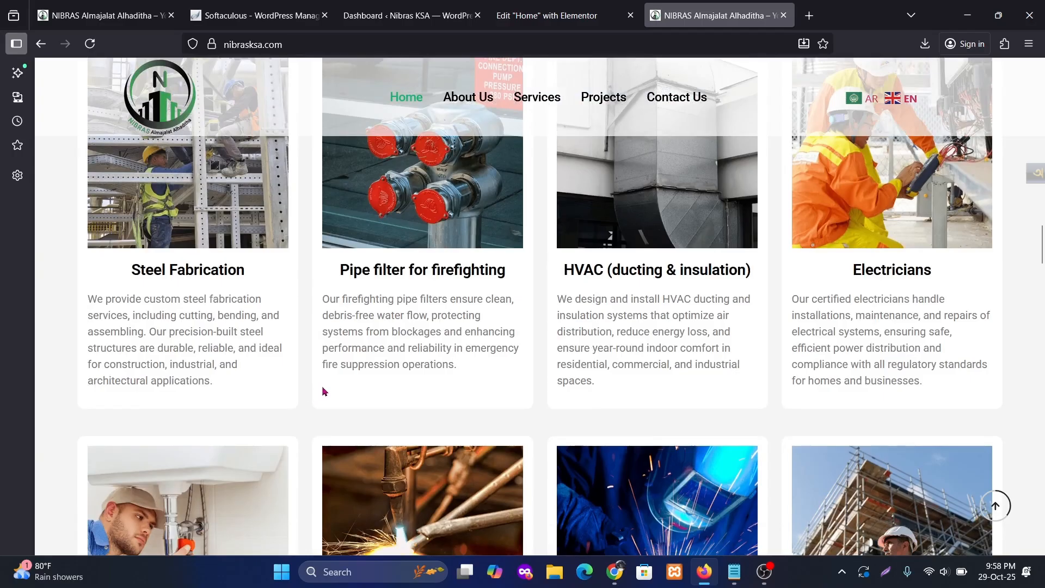
{"action": "scroll", "coordinate": [324, 392], "scroll_direction": "down", "scroll_amount": 3}
{"action": "scroll", "coordinate": [384, 370], "scroll_direction": "up", "scroll_amount": 7}
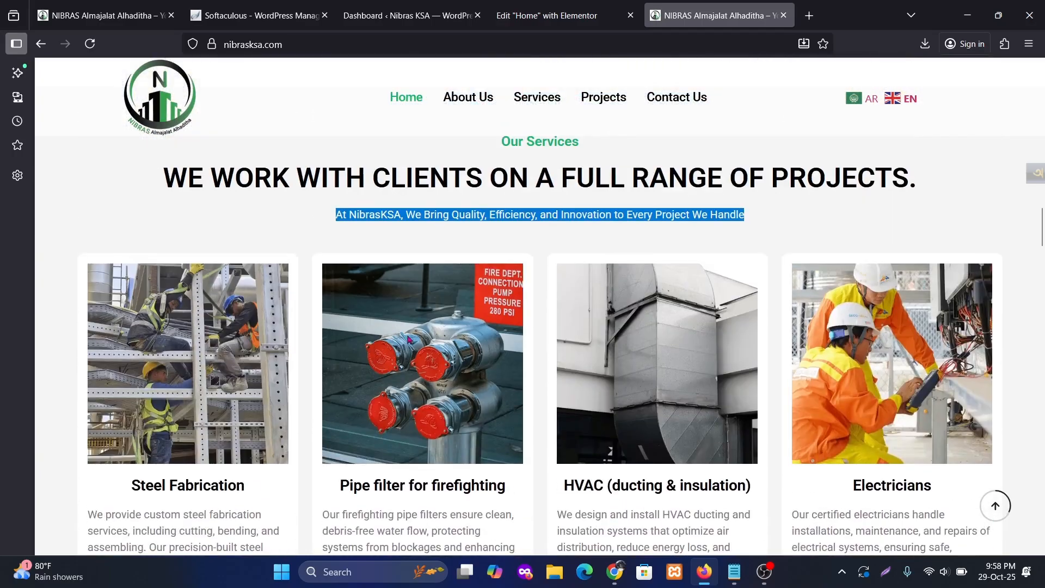
Add a container below the Our Services subtitle with a second container nested inside, and set the outer one's direction to row.
{"action": "left_click", "coordinate": [566, 15]}
{"action": "left_click", "coordinate": [94, 74]}
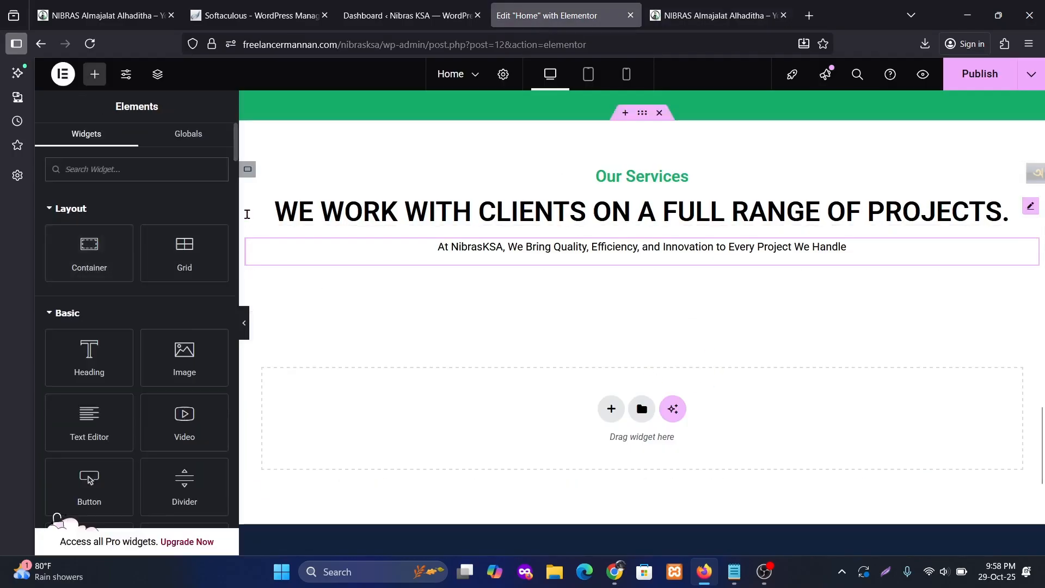
{"action": "left_click_drag", "start_coordinate": [96, 247], "coordinate": [653, 283]}
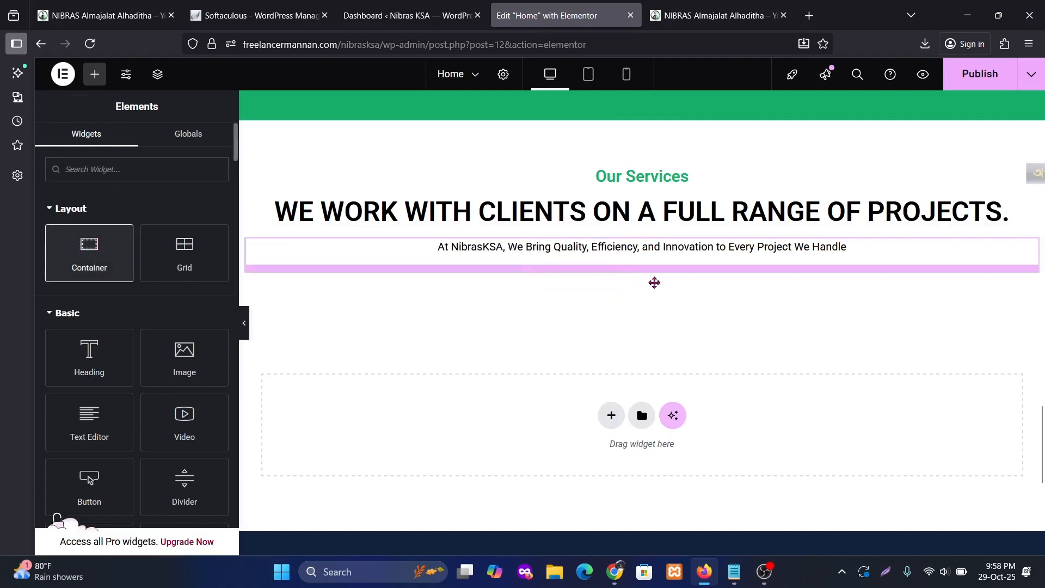
{"action": "left_click", "coordinate": [641, 324]}
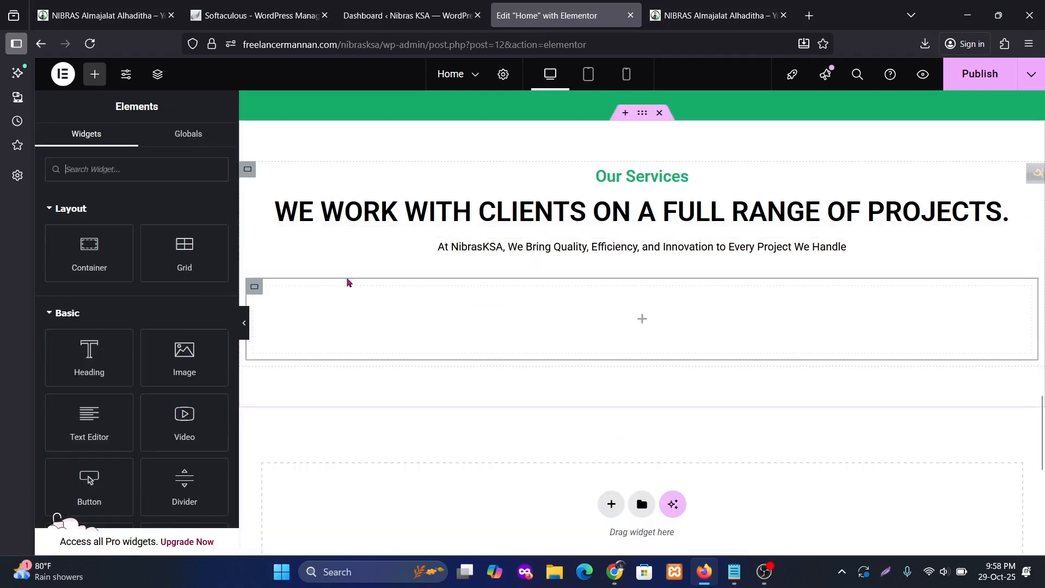
{"action": "left_click_drag", "start_coordinate": [96, 254], "coordinate": [713, 344]}
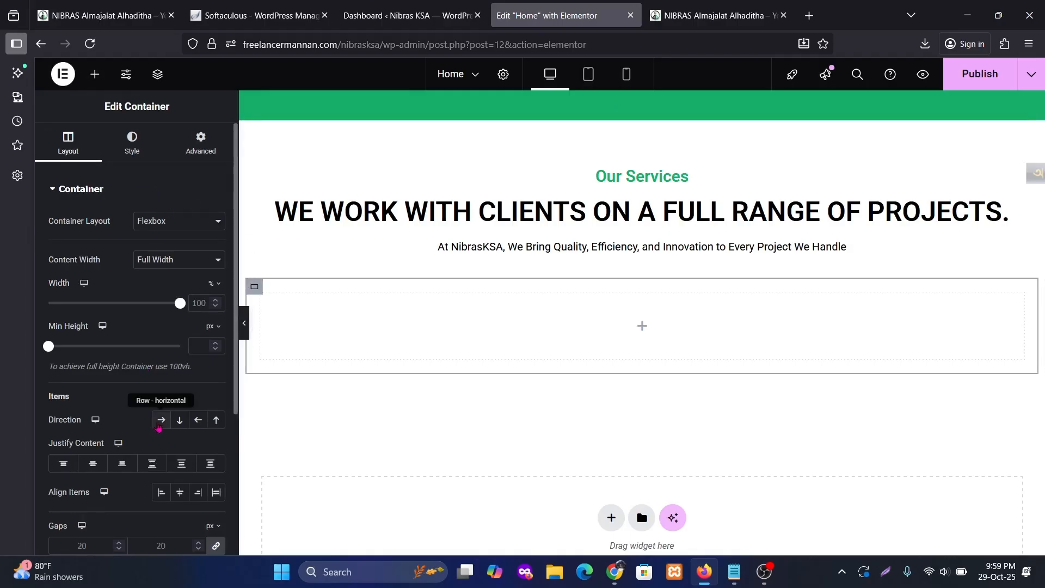
{"action": "left_click", "coordinate": [159, 424]}
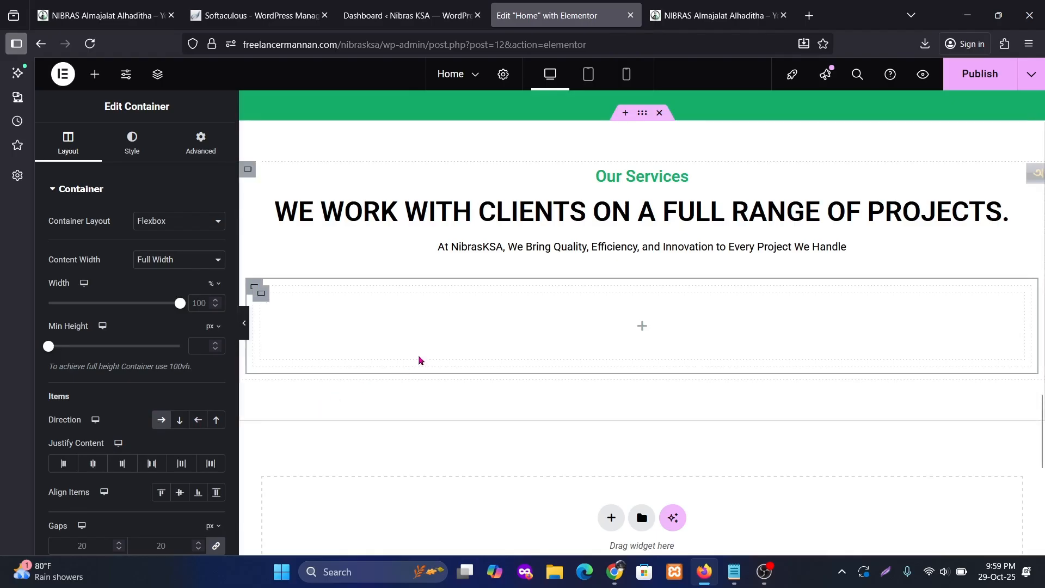
Duplicate the nested container three times to make a row of four card columns.
{"action": "right_click", "coordinate": [261, 297]}
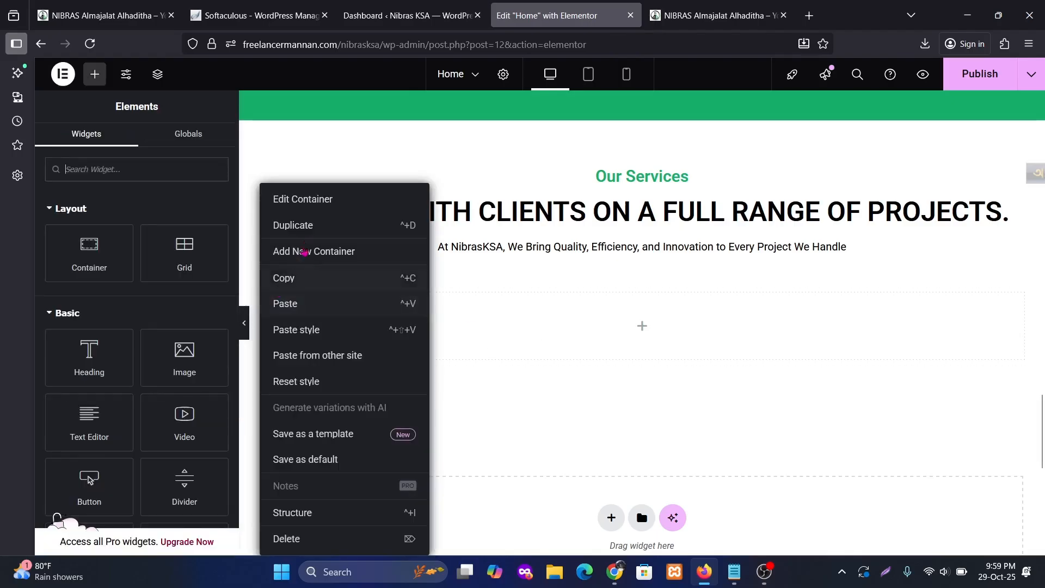
{"action": "left_click", "coordinate": [312, 226]}
{"action": "right_click", "coordinate": [261, 296]}
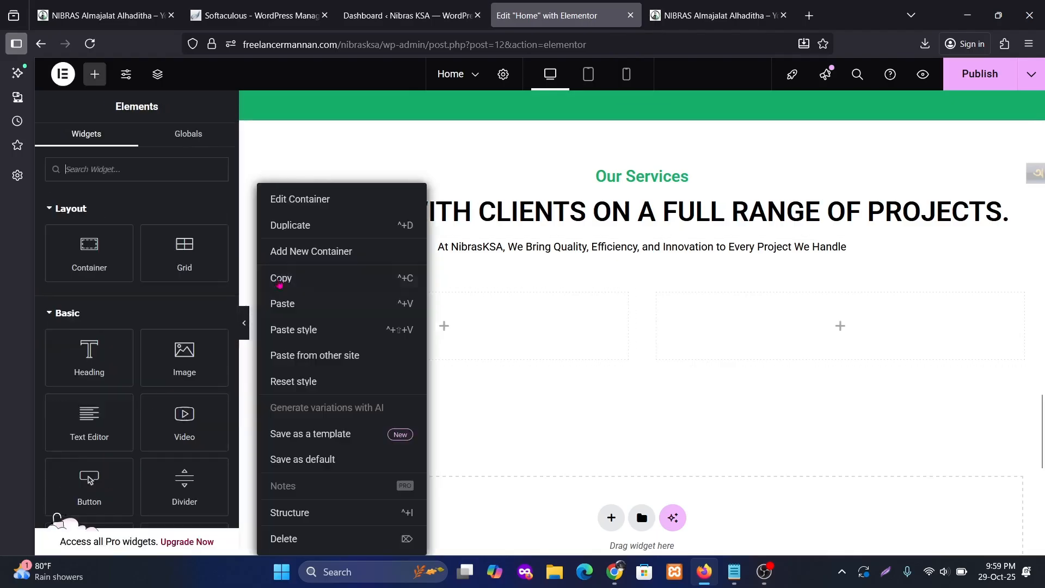
{"action": "left_click", "coordinate": [280, 228]}
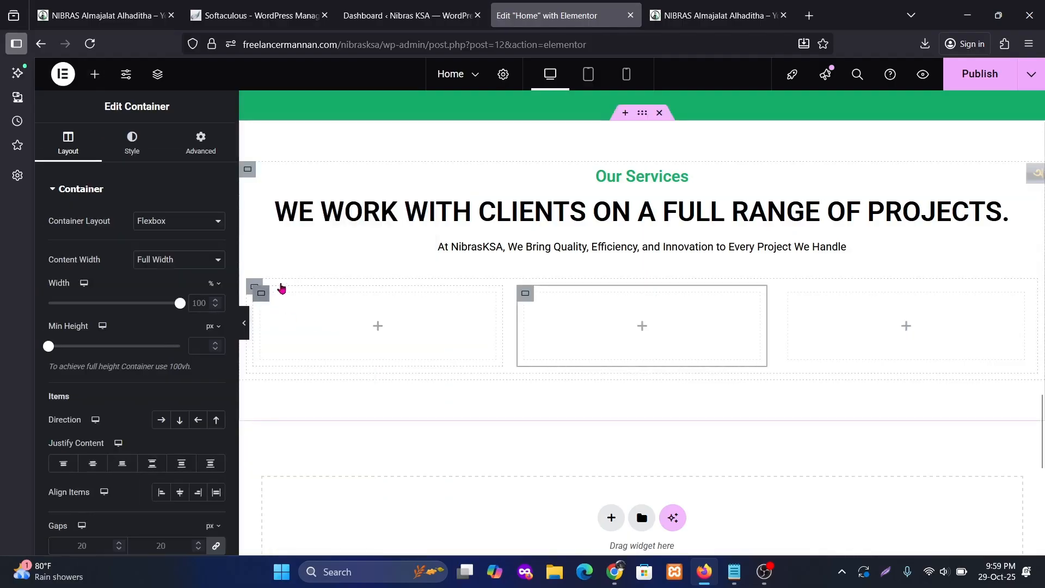
{"action": "right_click", "coordinate": [281, 289]}
{"action": "left_click", "coordinate": [287, 227]}
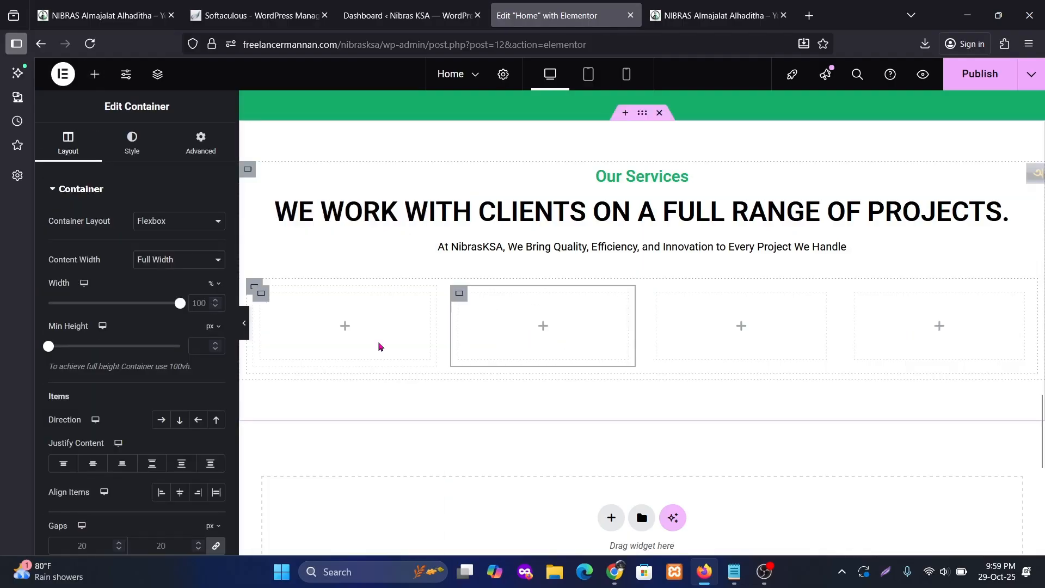
Fill the first card column with an Image, a Heading and a Text Editor widget, stacked in that order.
{"action": "left_click", "coordinate": [349, 334]}
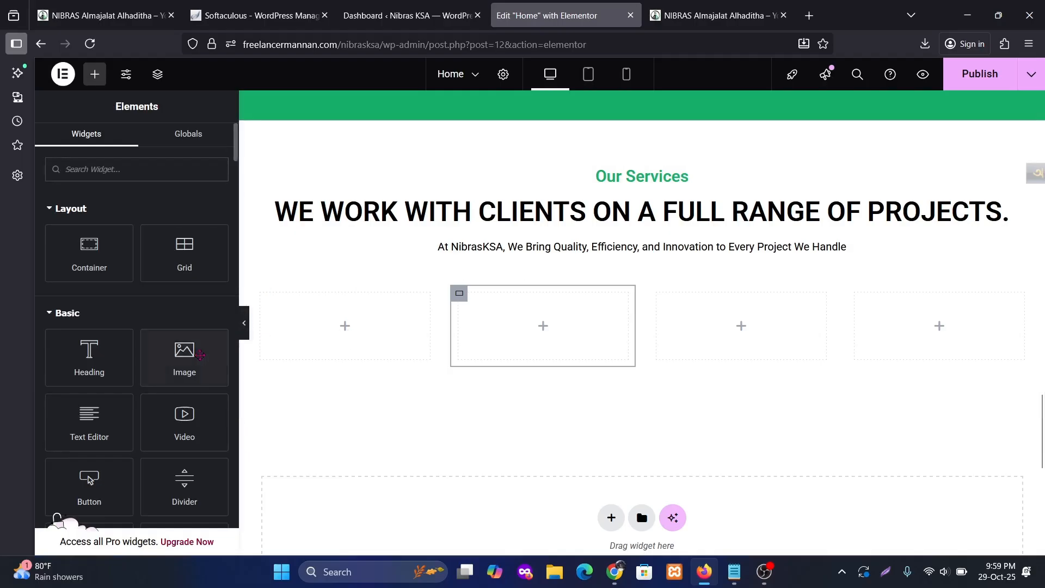
{"action": "left_click_drag", "start_coordinate": [185, 355], "coordinate": [352, 335]}
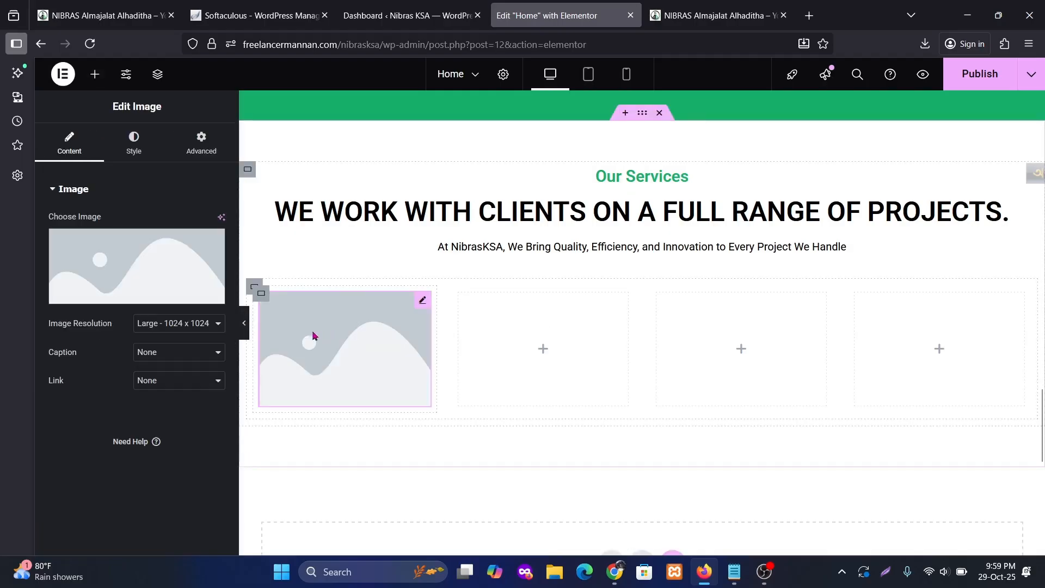
{"action": "left_click", "coordinate": [95, 74]}
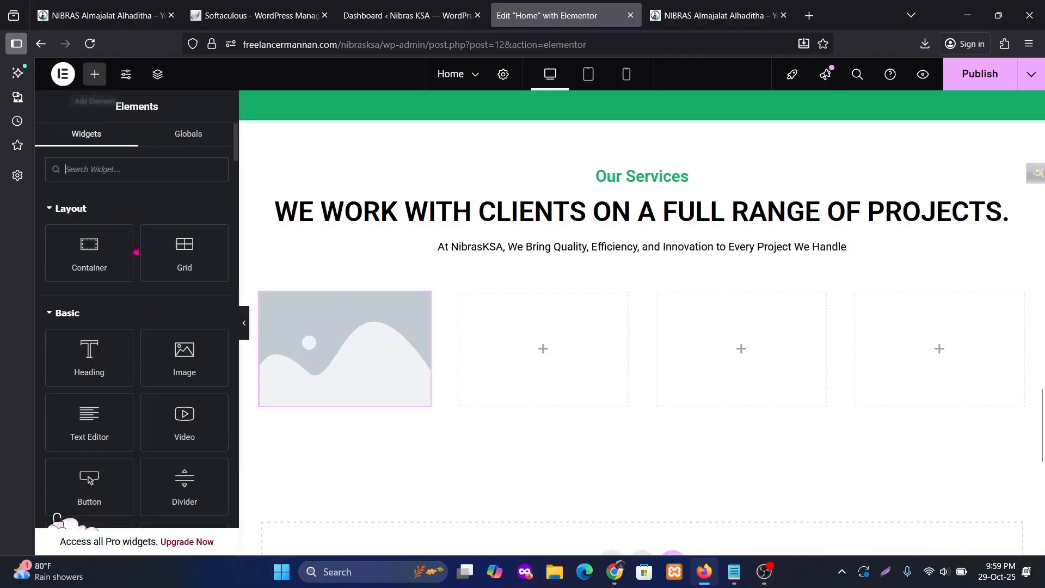
{"action": "left_click_drag", "start_coordinate": [90, 364], "coordinate": [358, 407]}
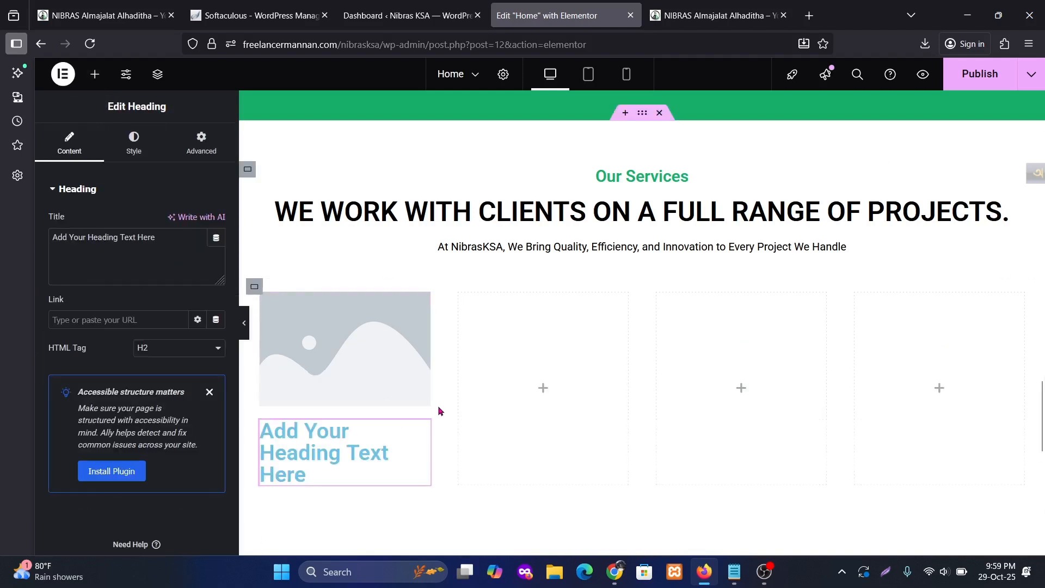
{"action": "left_click", "coordinate": [95, 74]}
{"action": "left_click_drag", "start_coordinate": [94, 429], "coordinate": [348, 473]}
{"action": "scroll", "coordinate": [471, 377], "scroll_direction": "down", "scroll_amount": 3}
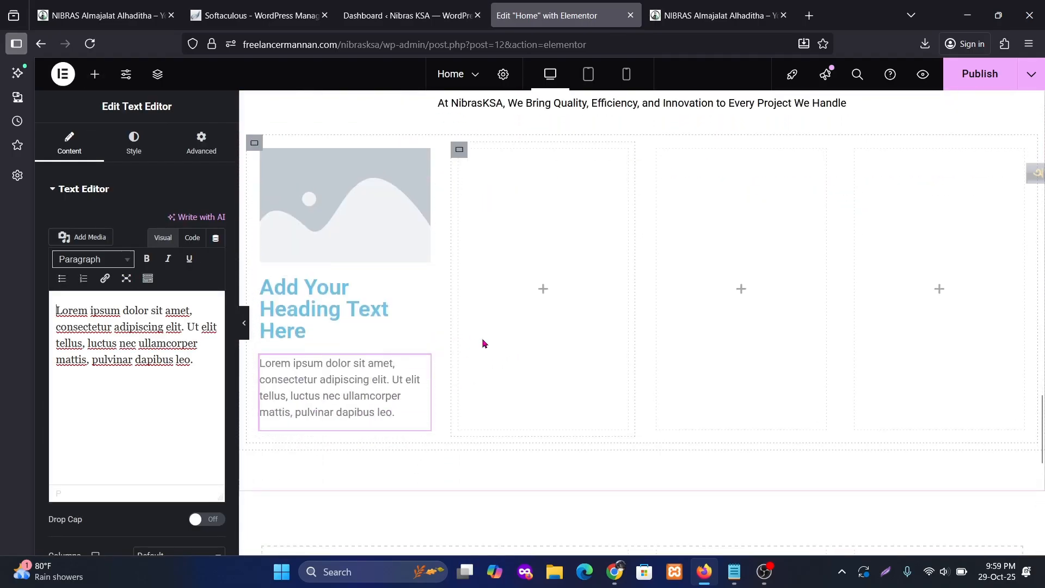
Select the first card's image widget and save the reference page's Steel Fabrication image to Downloads as Untitled-design20-1.png.
{"action": "left_click", "coordinate": [336, 211]}
{"action": "left_click", "coordinate": [719, 15]}
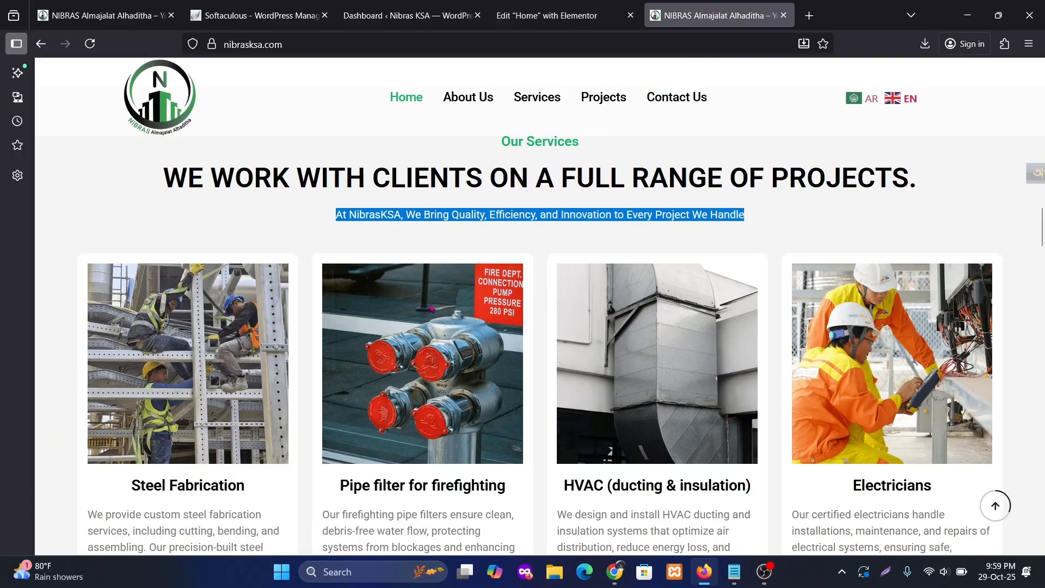
{"action": "right_click", "coordinate": [214, 324]}
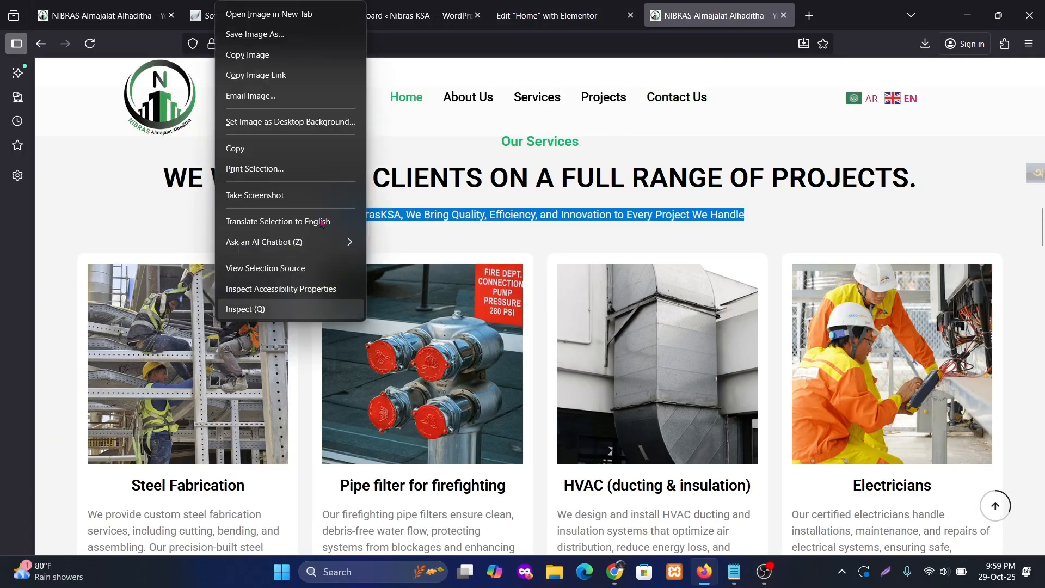
{"action": "left_click", "coordinate": [248, 41]}
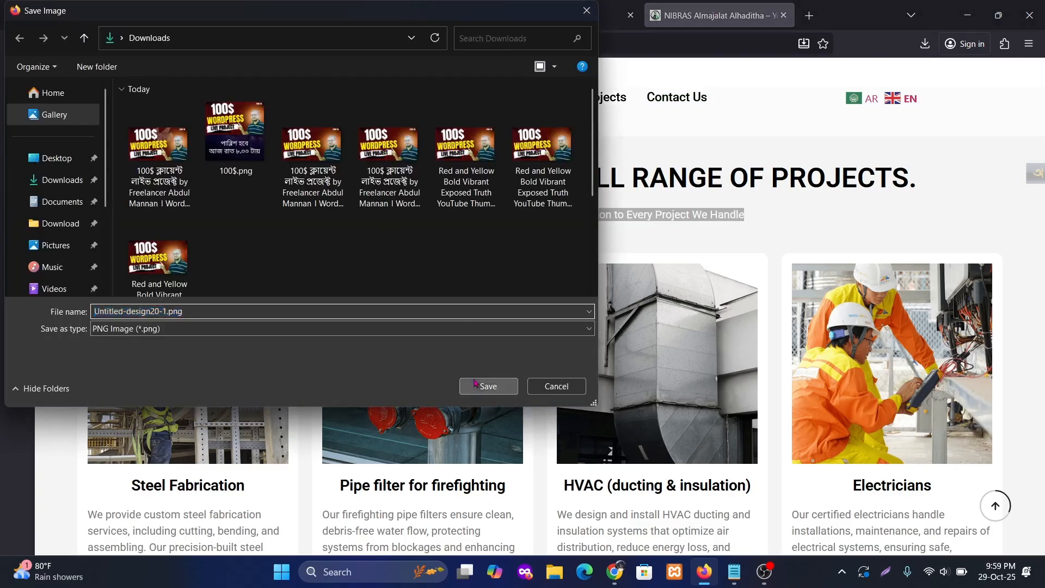
{"action": "left_click", "coordinate": [477, 385]}
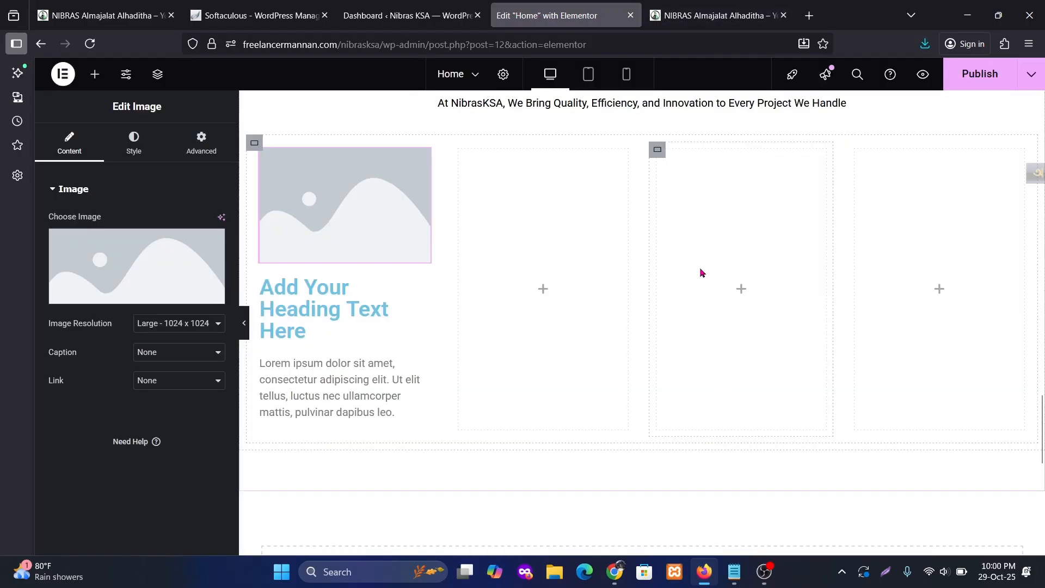
Upload Untitled-design20-1.png from Downloads to the media library and insert it in the first card's image widget.
{"action": "left_click", "coordinate": [720, 5]}
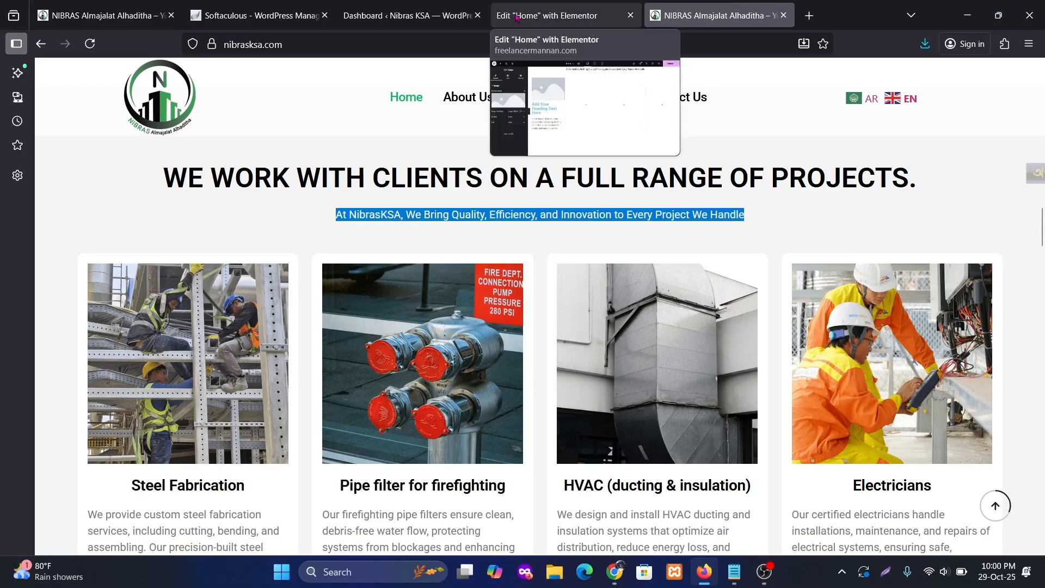
{"action": "left_click", "coordinate": [547, 15]}
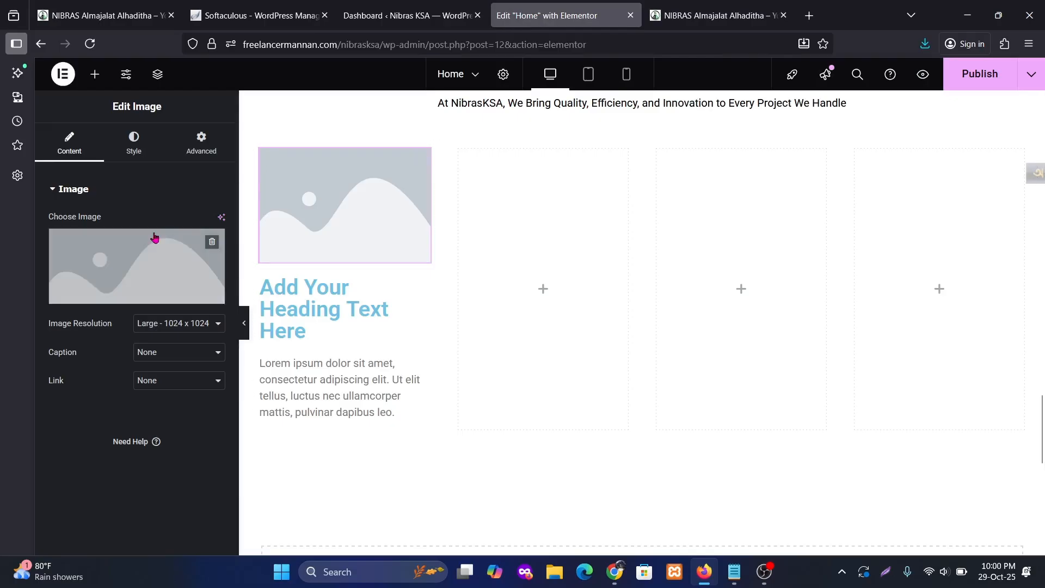
{"action": "left_click", "coordinate": [133, 250]}
{"action": "left_click", "coordinate": [229, 128]}
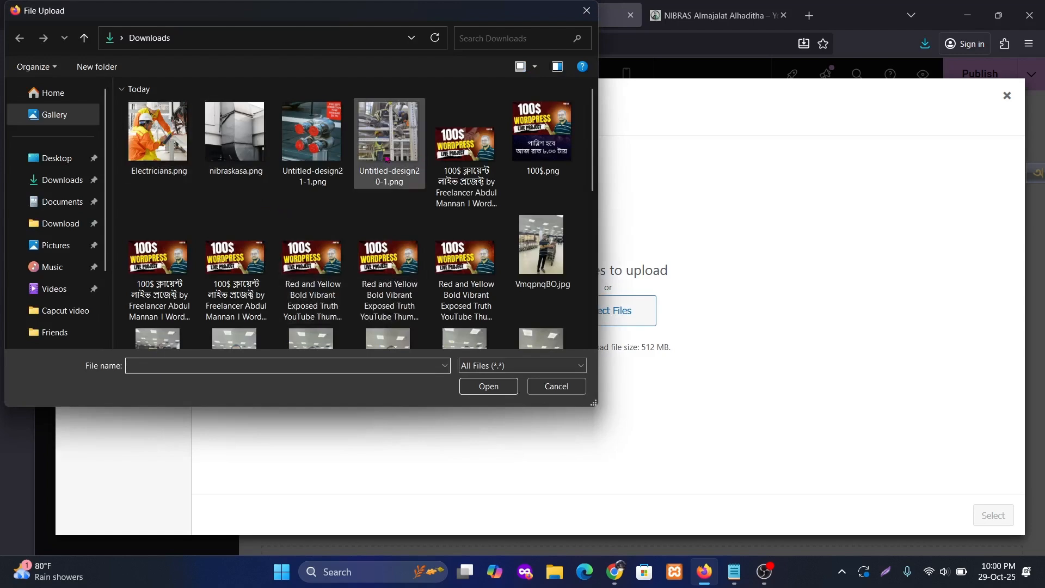
{"action": "double_click", "coordinate": [403, 147]}
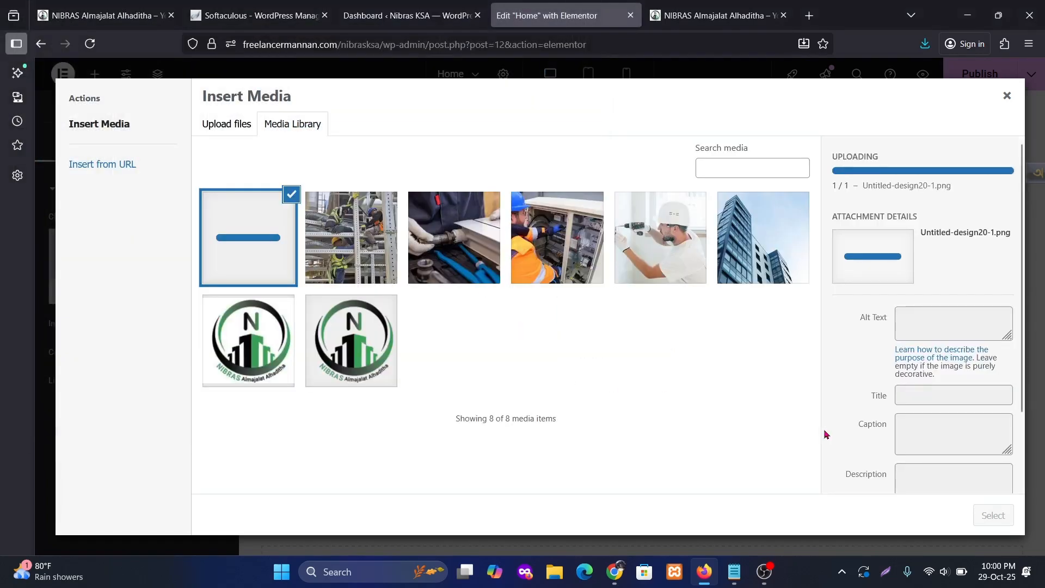
{"action": "left_click", "coordinate": [993, 515]}
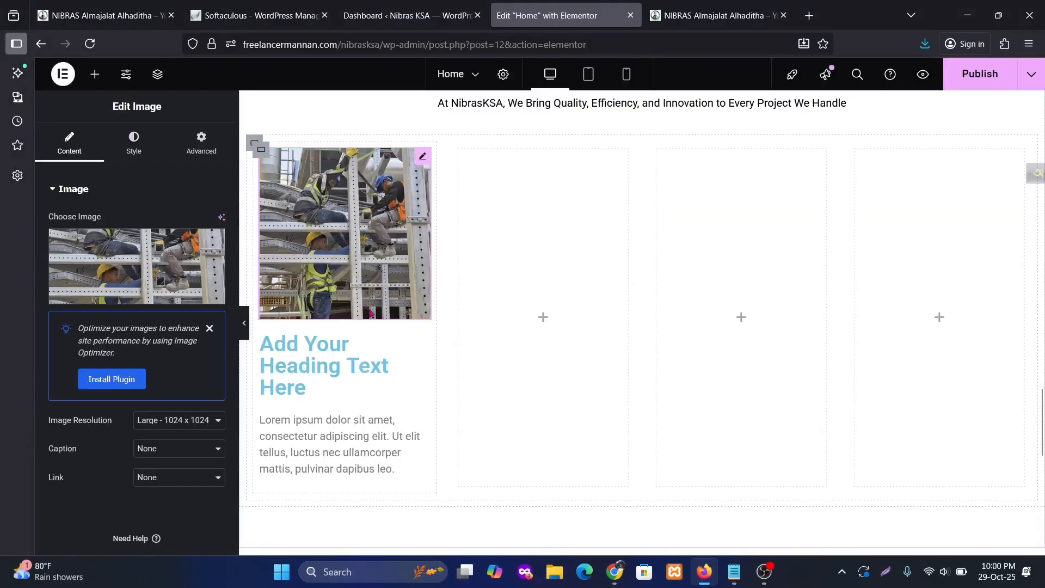
Copy the "Steel Fabrication" title from the reference page and use it to replace the first card's placeholder heading.
{"action": "left_click", "coordinate": [713, 15]}
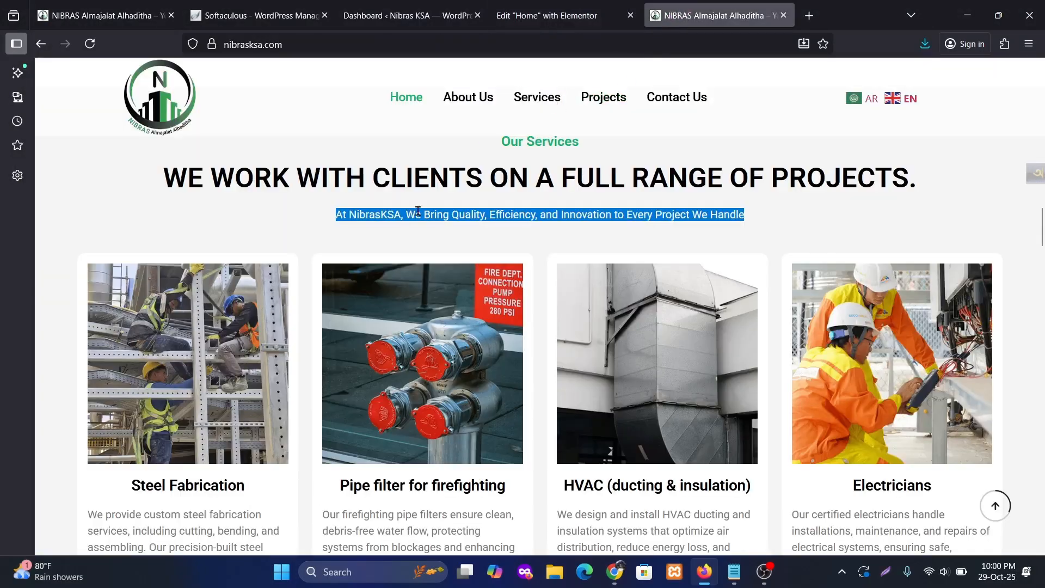
{"action": "scroll", "coordinate": [235, 451], "scroll_direction": "down", "scroll_amount": 3}
{"action": "left_click_drag", "start_coordinate": [252, 341], "coordinate": [131, 341]}
{"action": "key", "text": "ctrl+c"}
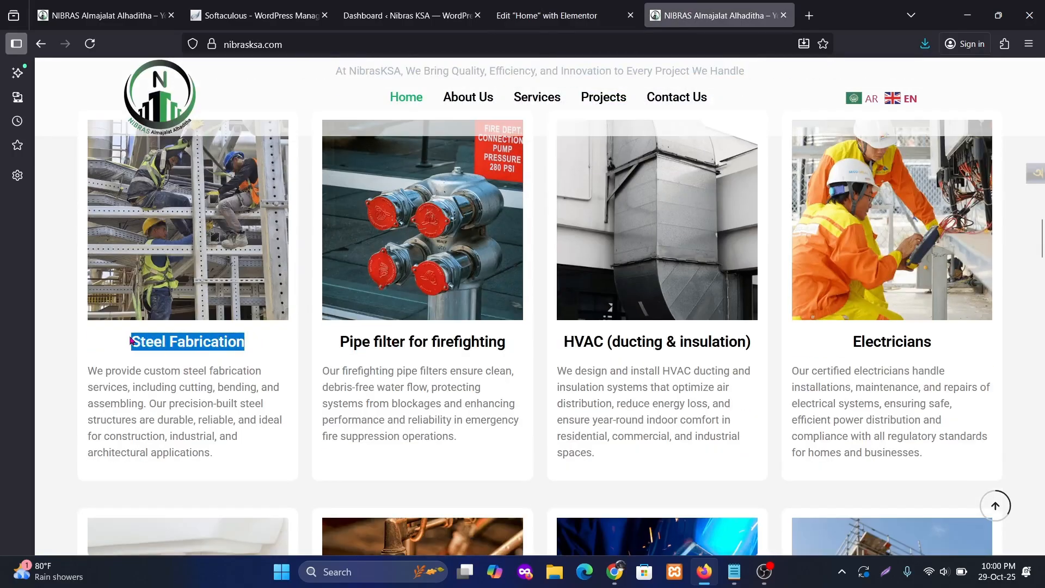
{"action": "left_click", "coordinate": [547, 15]}
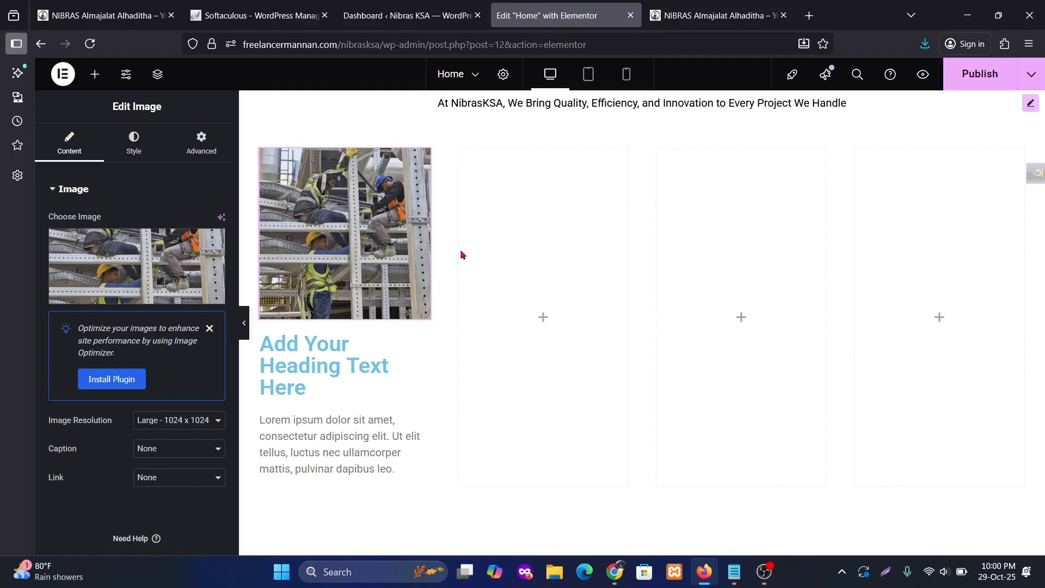
{"action": "left_click", "coordinate": [329, 367]}
{"action": "left_click", "coordinate": [164, 239]}
{"action": "key", "text": "ctrl+a"}
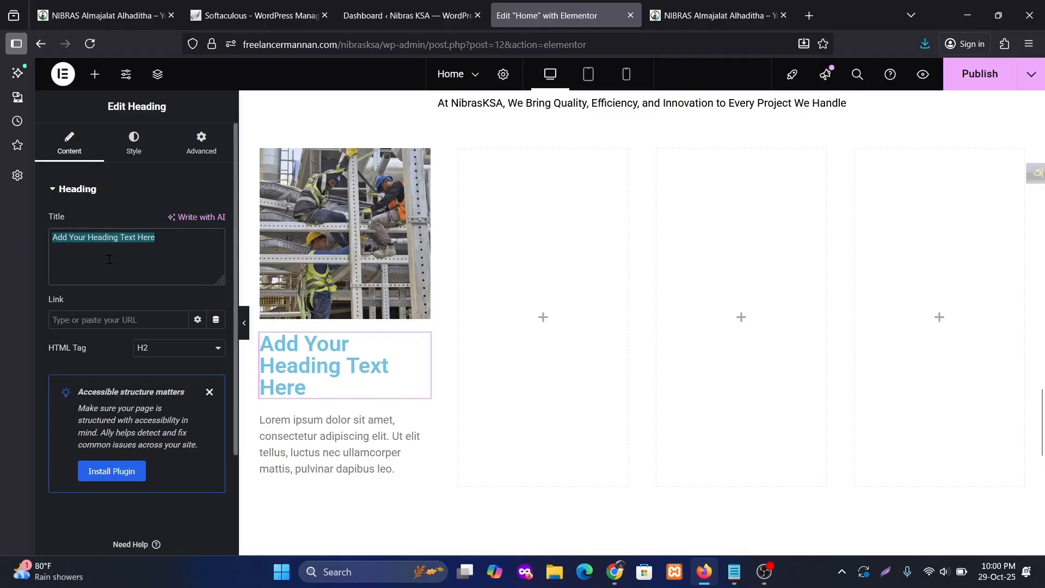
{"action": "key", "text": "ctrl+v"}
Replace the first card's placeholder paragraph with the Steel Fabrication description copied from the reference page.
{"action": "left_click", "coordinate": [703, 17]}
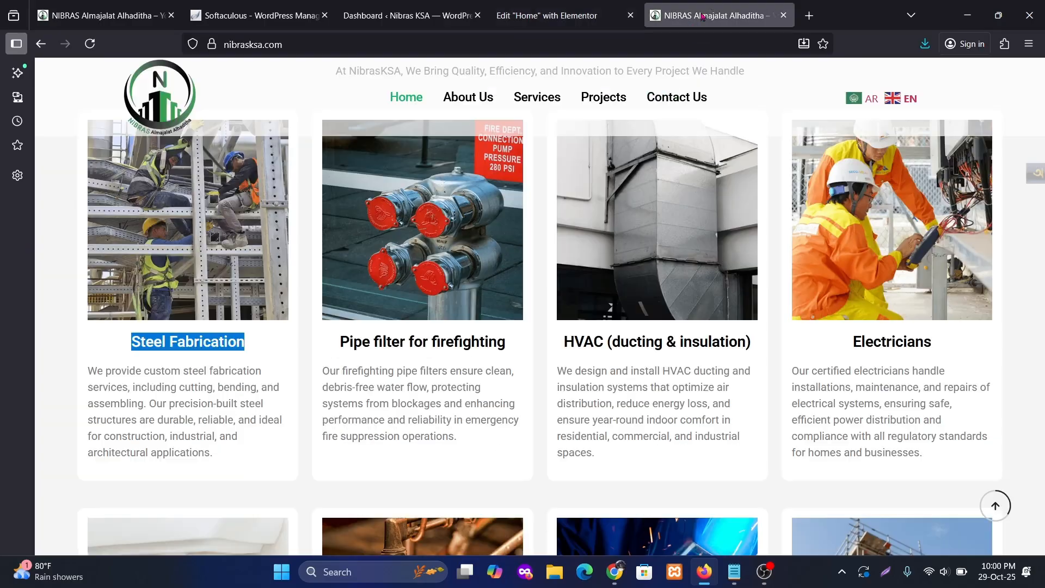
{"action": "left_click_drag", "start_coordinate": [213, 453], "coordinate": [76, 380]}
{"action": "key", "text": "ctrl+c"}
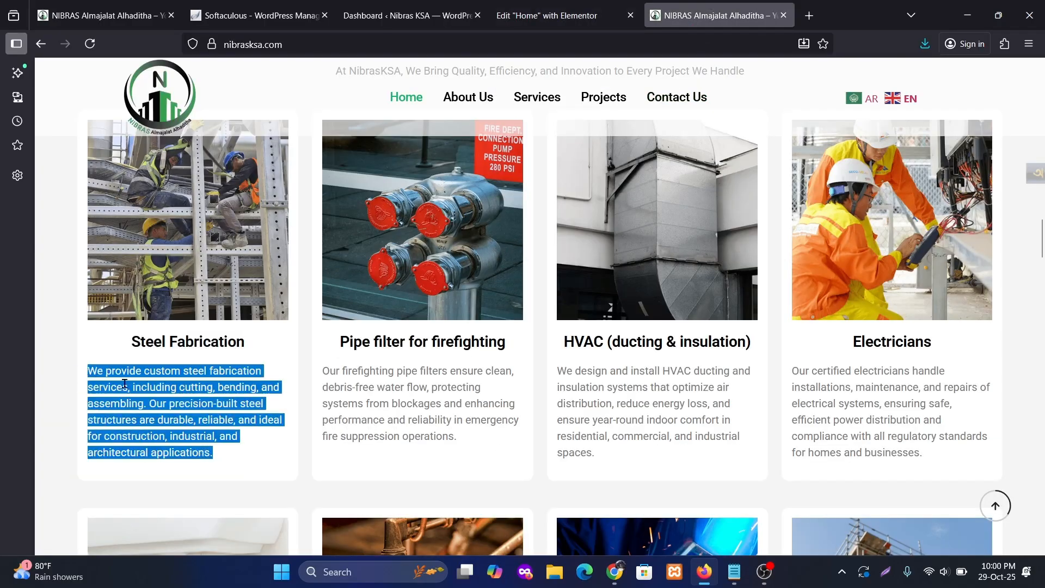
{"action": "left_click", "coordinate": [560, 15]}
{"action": "left_click", "coordinate": [337, 401]}
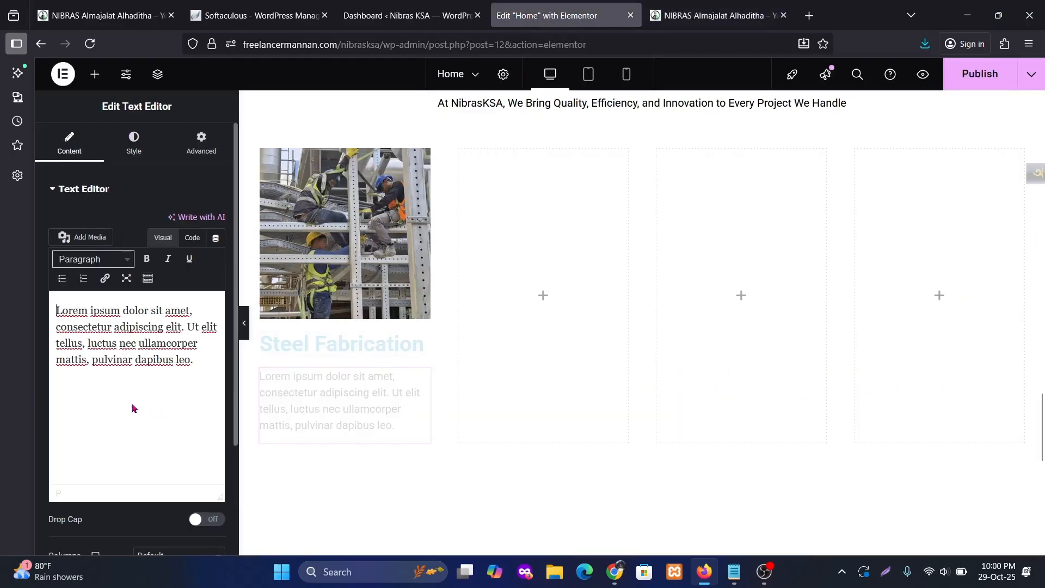
{"action": "triple_click", "coordinate": [127, 344]}
{"action": "key", "text": "ctrl+v"}
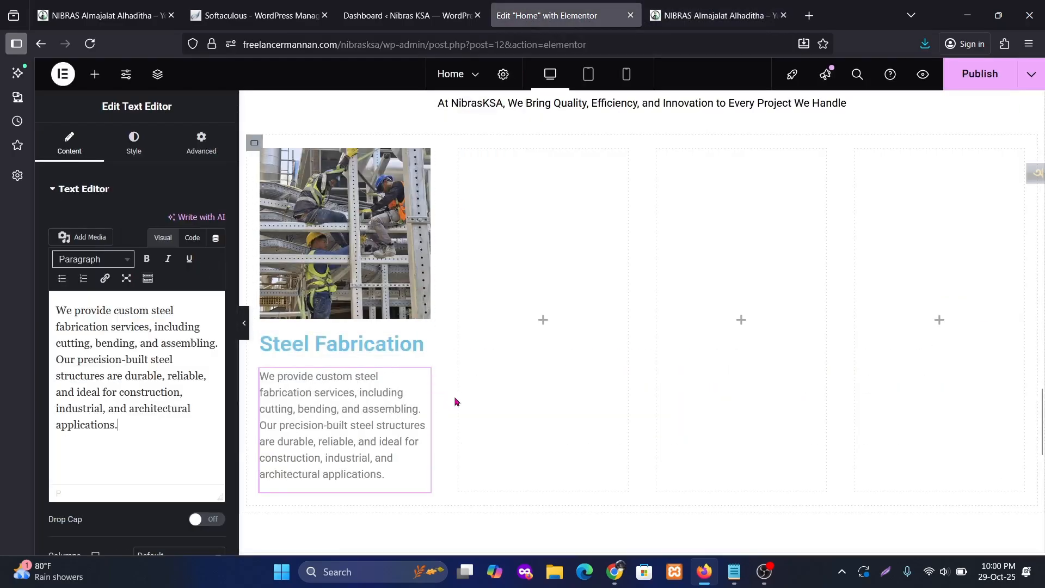
Set the Steel Fabrication heading's text color to the global color Black.
{"action": "scroll", "coordinate": [605, 261], "scroll_direction": "up", "scroll_amount": 3}
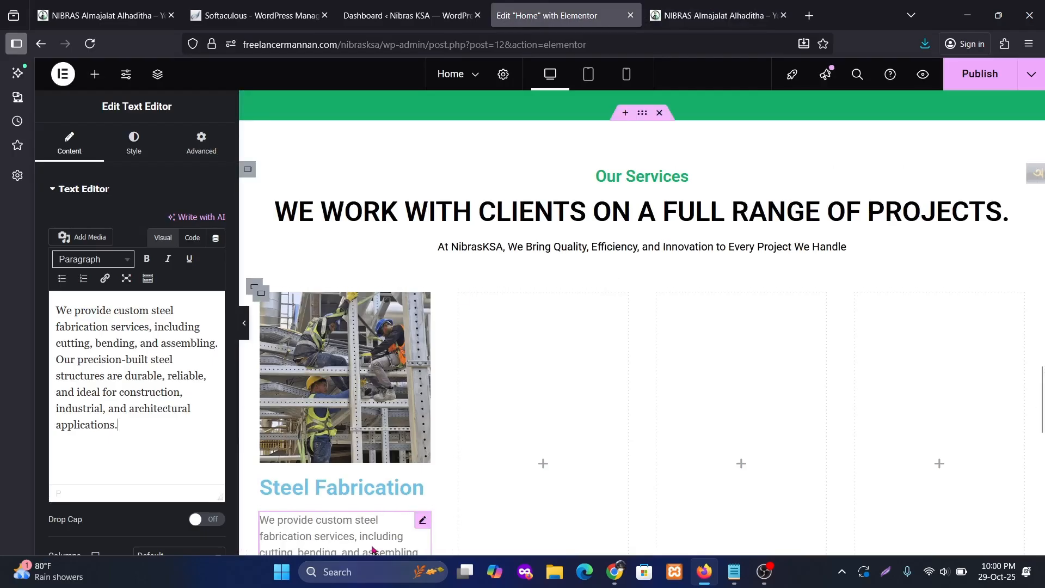
{"action": "scroll", "coordinate": [428, 426], "scroll_direction": "down", "scroll_amount": 1}
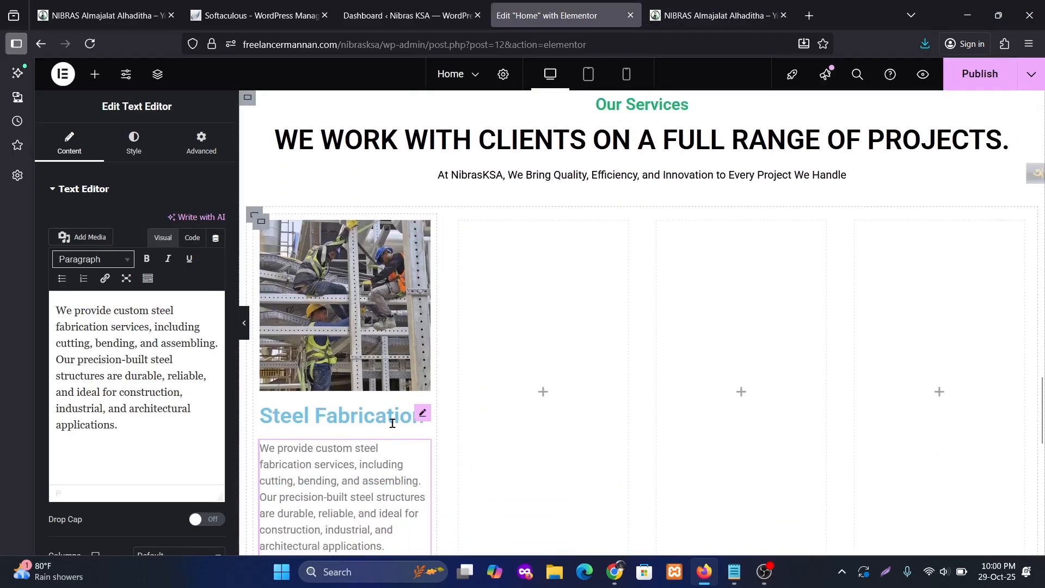
{"action": "left_click", "coordinate": [424, 420]}
{"action": "left_click", "coordinate": [134, 144]}
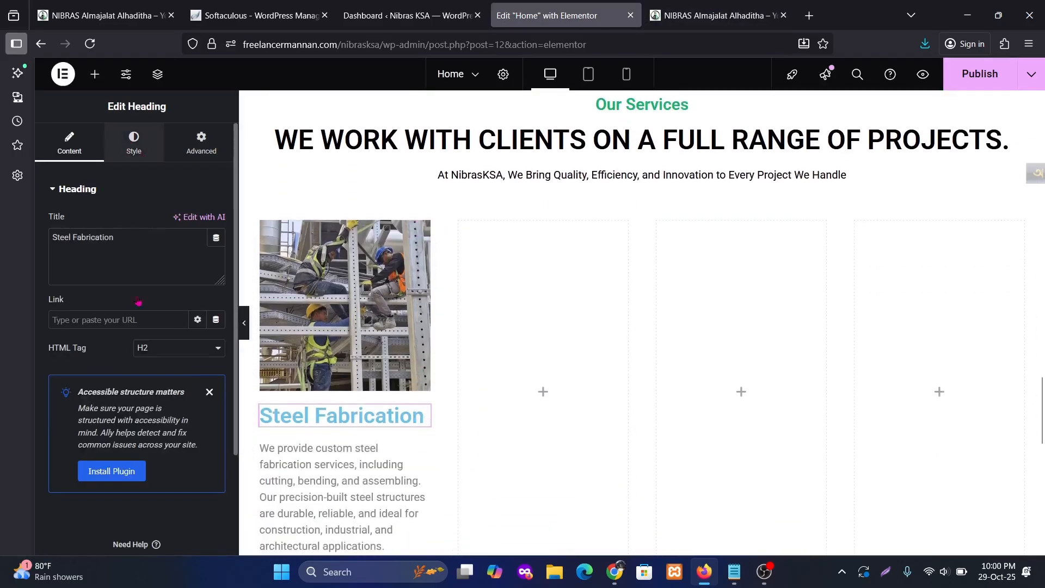
{"action": "left_click", "coordinate": [198, 413]}
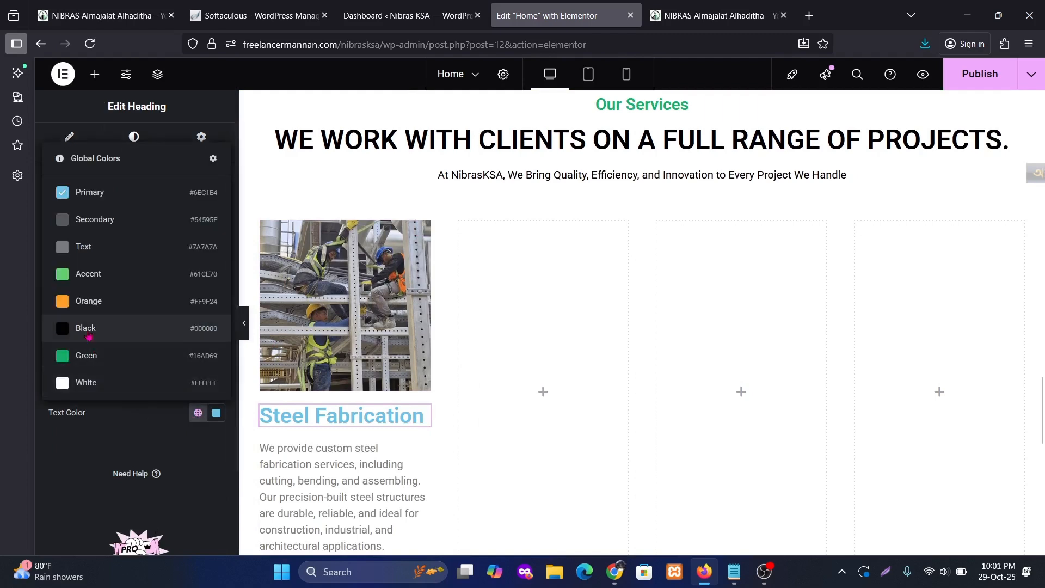
{"action": "left_click", "coordinate": [119, 333]}
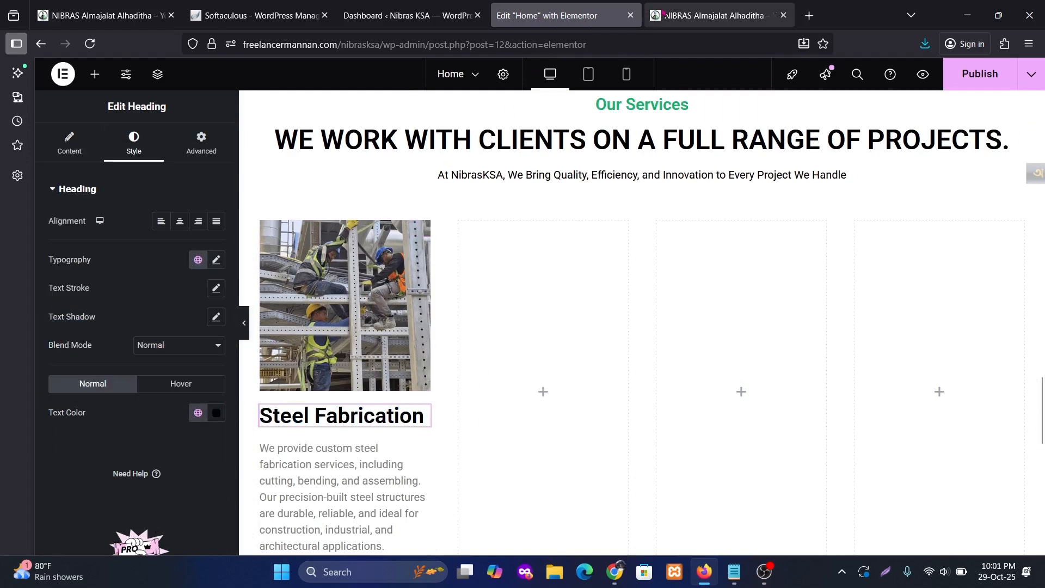
Compare the card heading with the reference page and set the Steel Fabrication heading's font size to 24 px.
{"action": "left_click", "coordinate": [675, 15]}
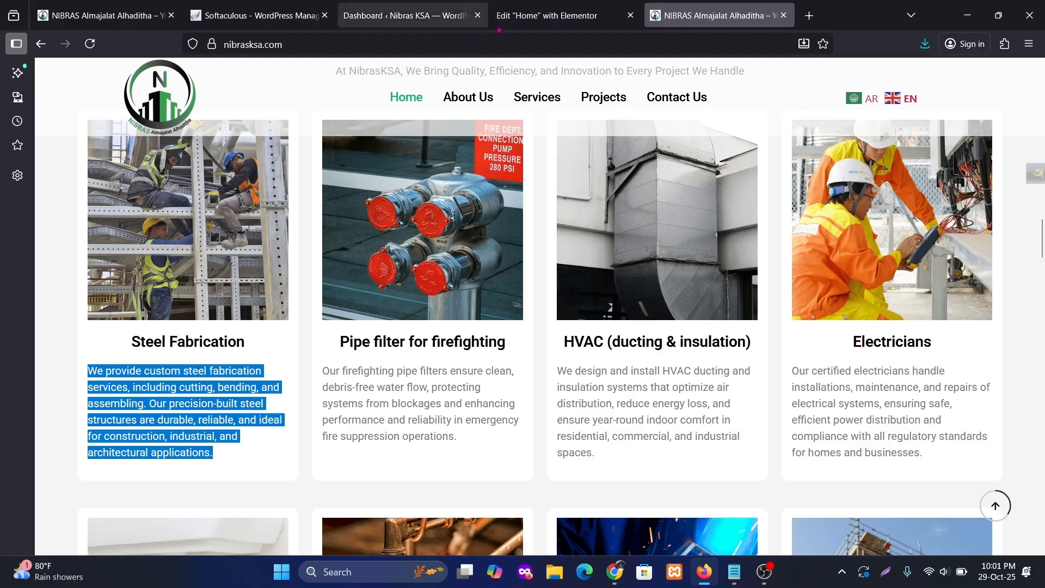
{"action": "left_click", "coordinate": [537, 15]}
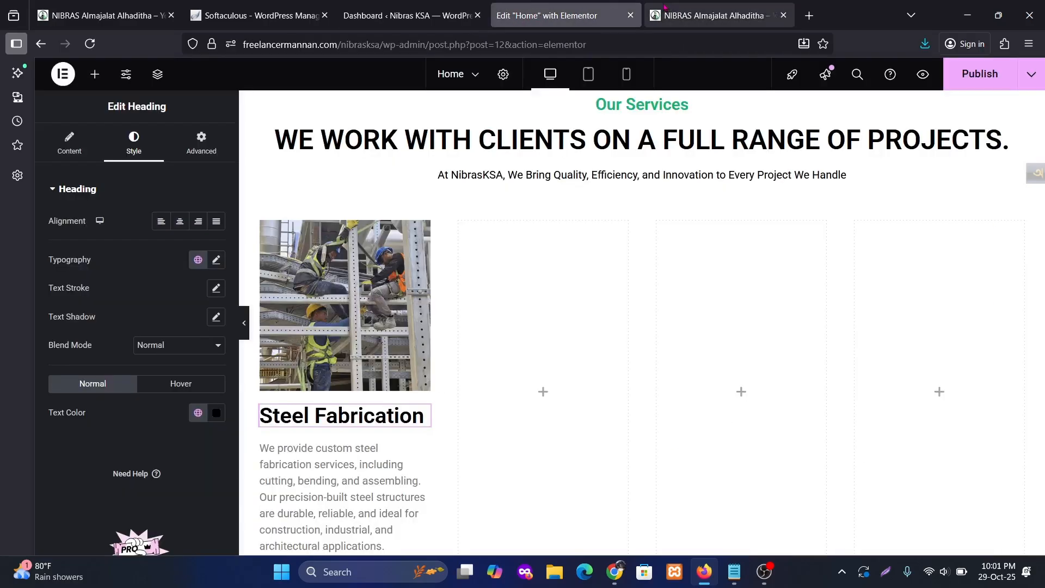
{"action": "left_click", "coordinate": [713, 15]}
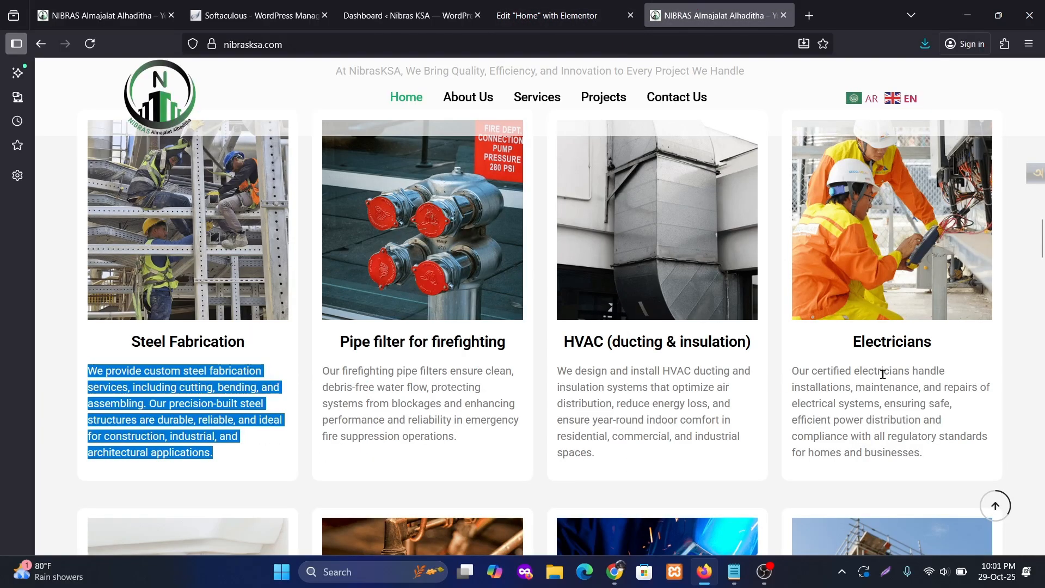
{"action": "scroll", "coordinate": [765, 404], "scroll_direction": "down", "scroll_amount": 5}
{"action": "left_click", "coordinate": [550, 15]}
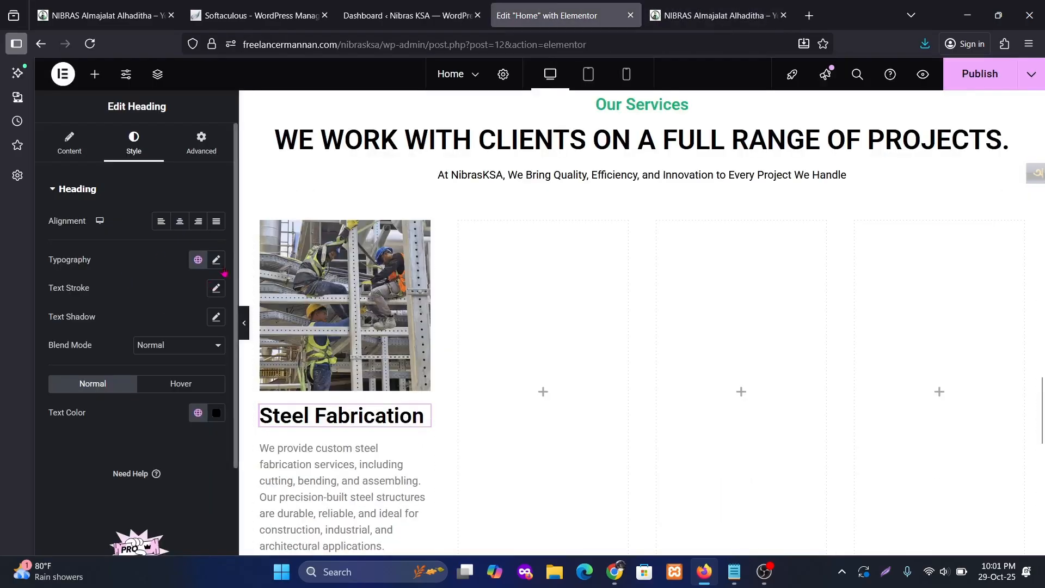
{"action": "left_click", "coordinate": [218, 260]}
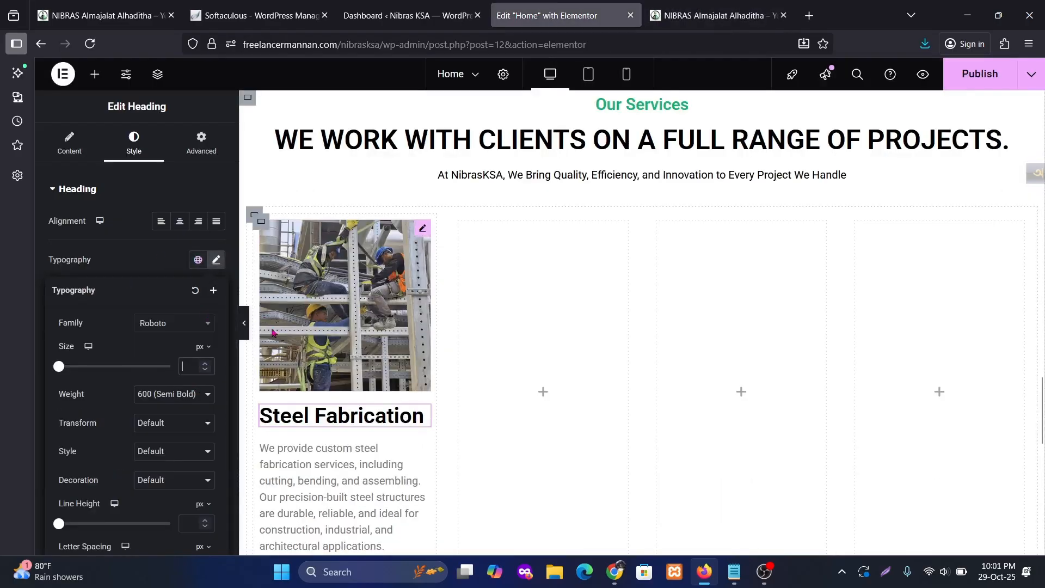
{"action": "type", "text": "24"}
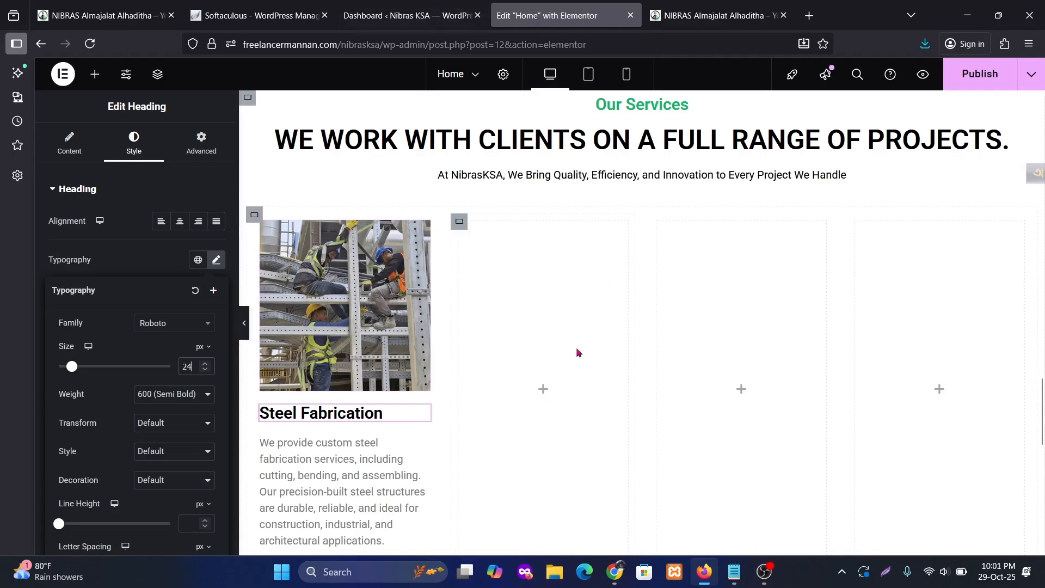
Centre the Steel Fabrication heading, matching the heading alignment on the reference site's services card.
{"action": "left_click", "coordinate": [180, 223]}
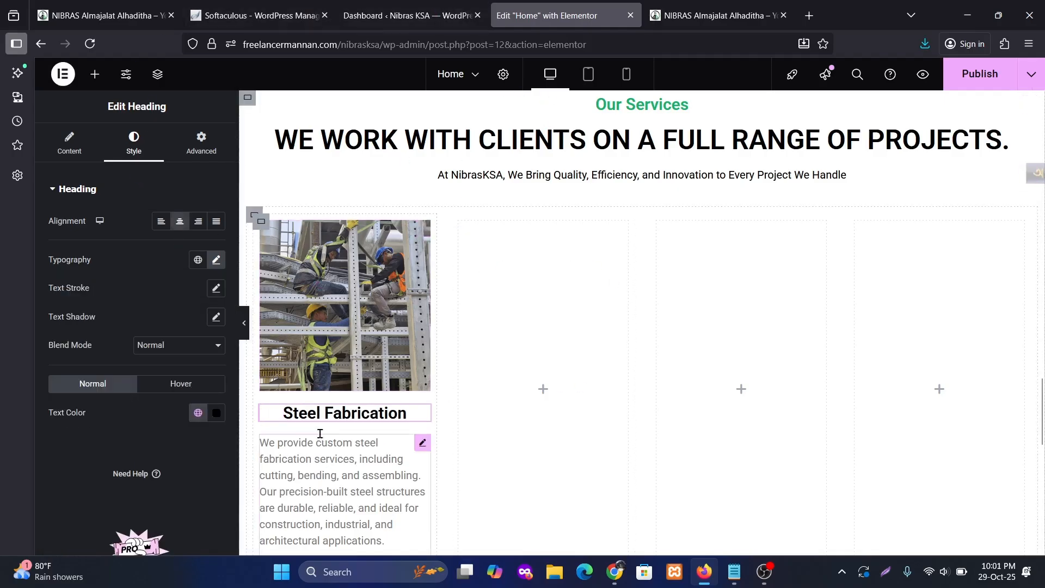
{"action": "left_click", "coordinate": [161, 224]}
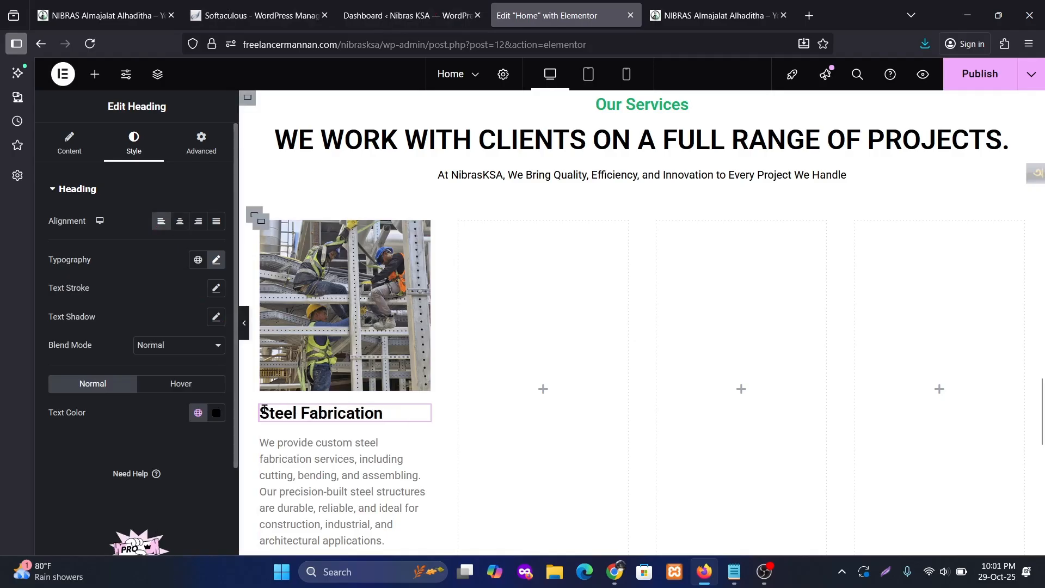
{"action": "left_click", "coordinate": [682, 18]}
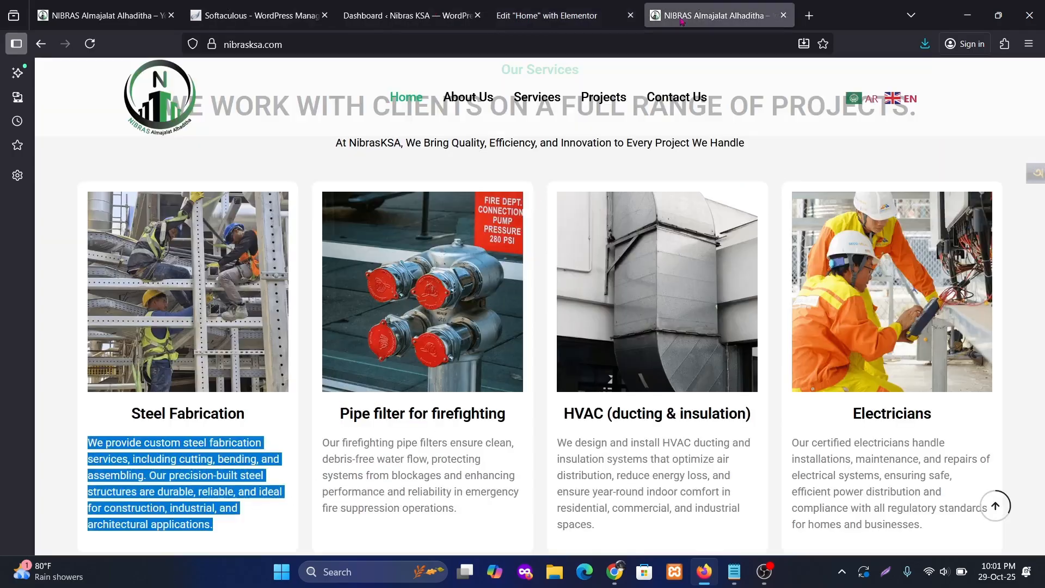
{"action": "left_click", "coordinate": [547, 15]}
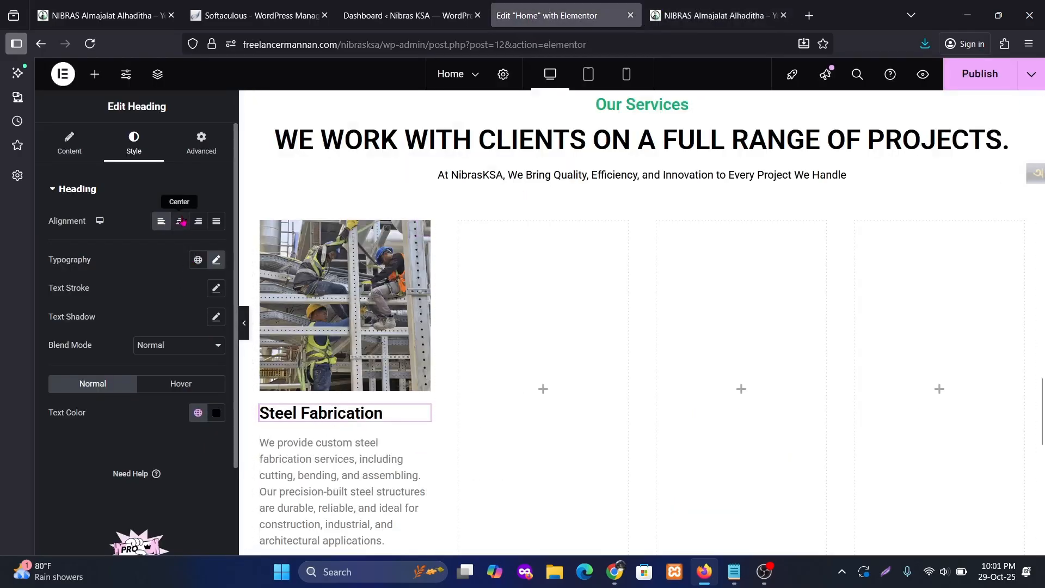
{"action": "left_click", "coordinate": [179, 221]}
Copy the style of the subtitle text under the services heading onto the Steel Fabrication description.
{"action": "scroll", "coordinate": [381, 463], "scroll_direction": "down", "scroll_amount": 3}
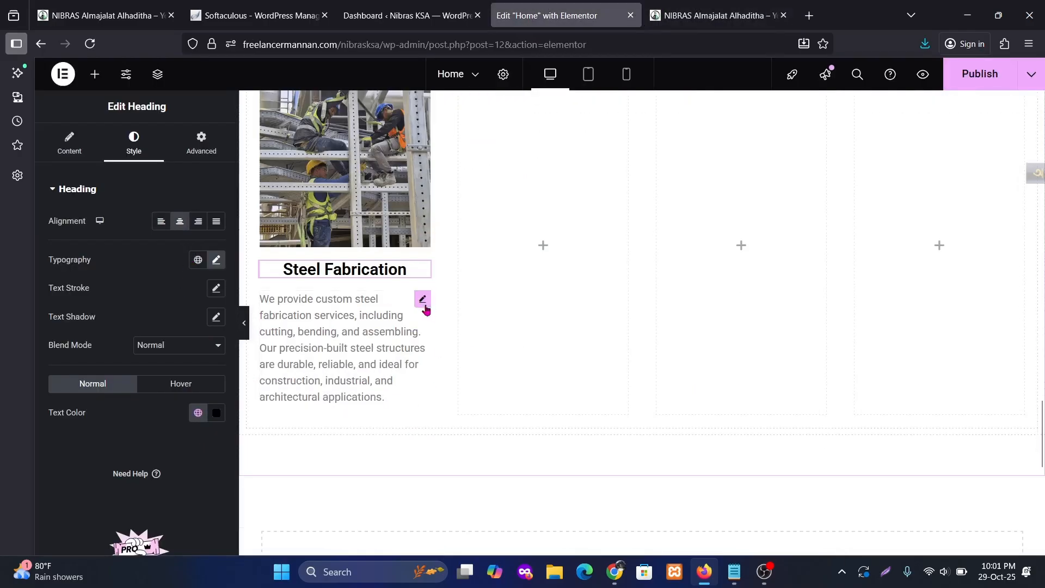
{"action": "left_click", "coordinate": [423, 300]}
{"action": "scroll", "coordinate": [767, 410], "scroll_direction": "up", "scroll_amount": 10}
{"action": "scroll", "coordinate": [770, 415], "scroll_direction": "up", "scroll_amount": 4}
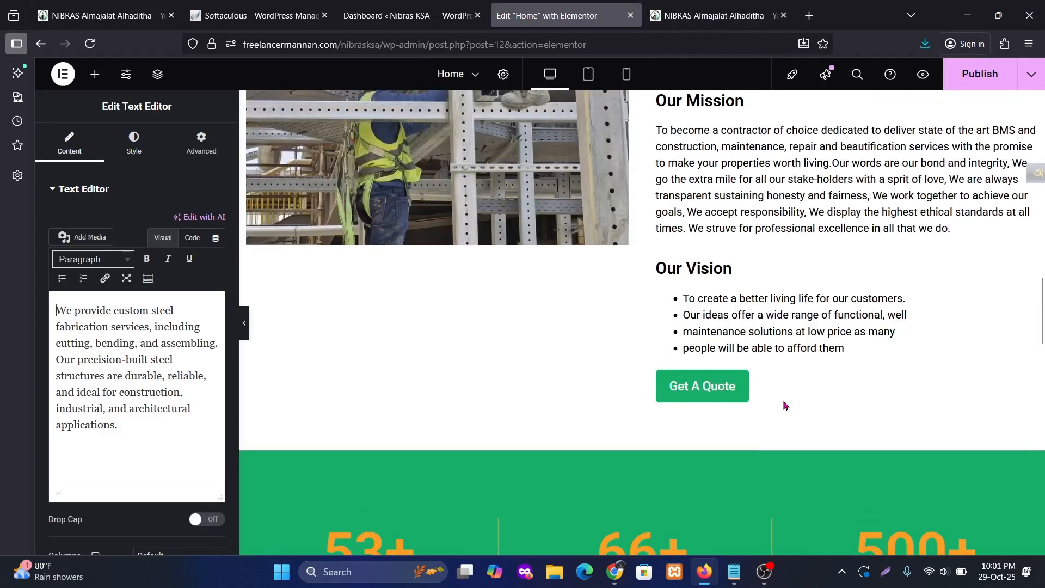
{"action": "scroll", "coordinate": [725, 403], "scroll_direction": "down", "scroll_amount": 7}
{"action": "right_click", "coordinate": [659, 397]}
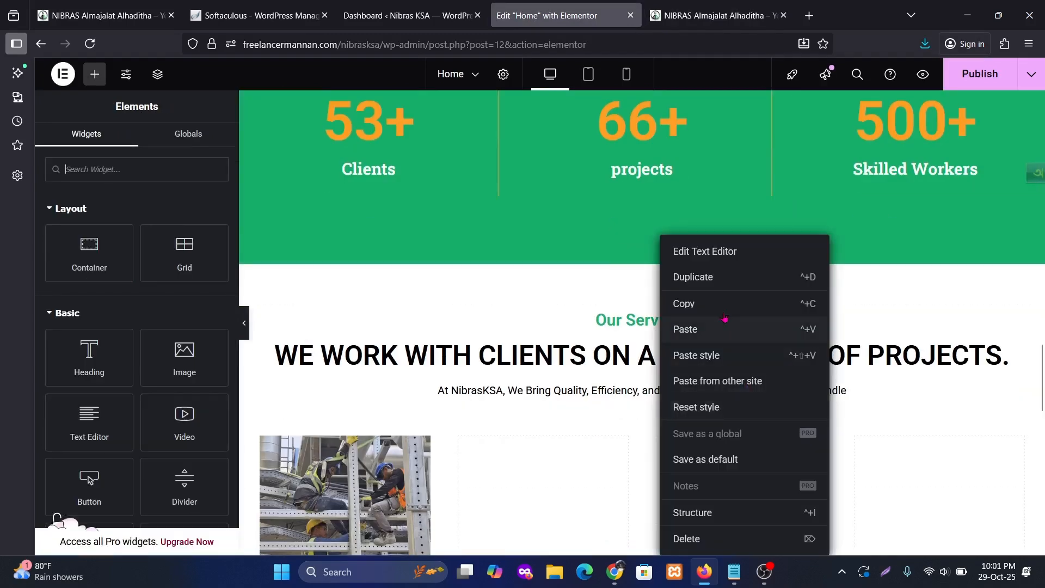
{"action": "left_click", "coordinate": [717, 305]}
{"action": "scroll", "coordinate": [484, 403], "scroll_direction": "down", "scroll_amount": 5}
{"action": "right_click", "coordinate": [333, 401]}
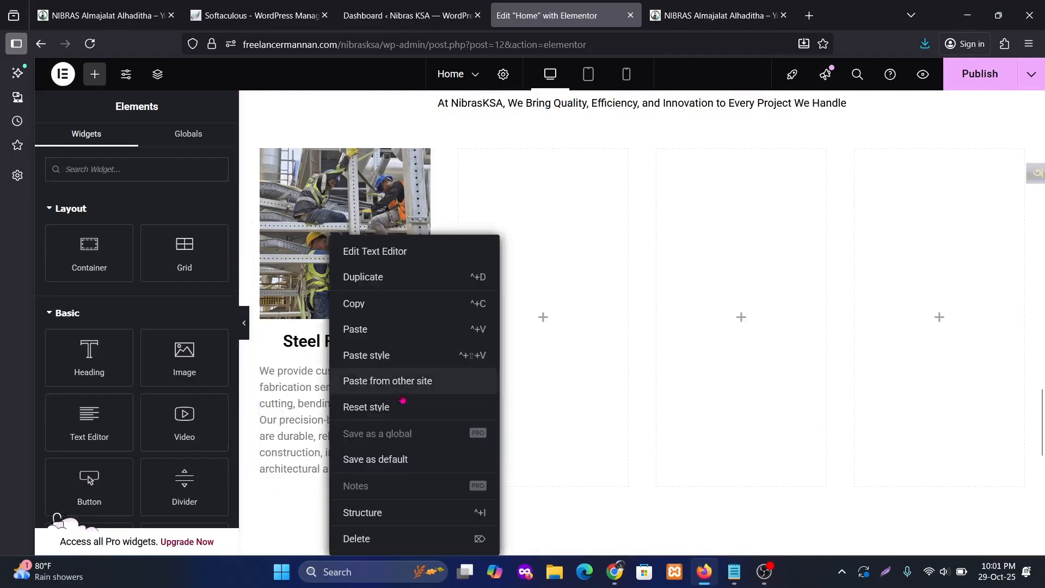
{"action": "left_click", "coordinate": [389, 354]}
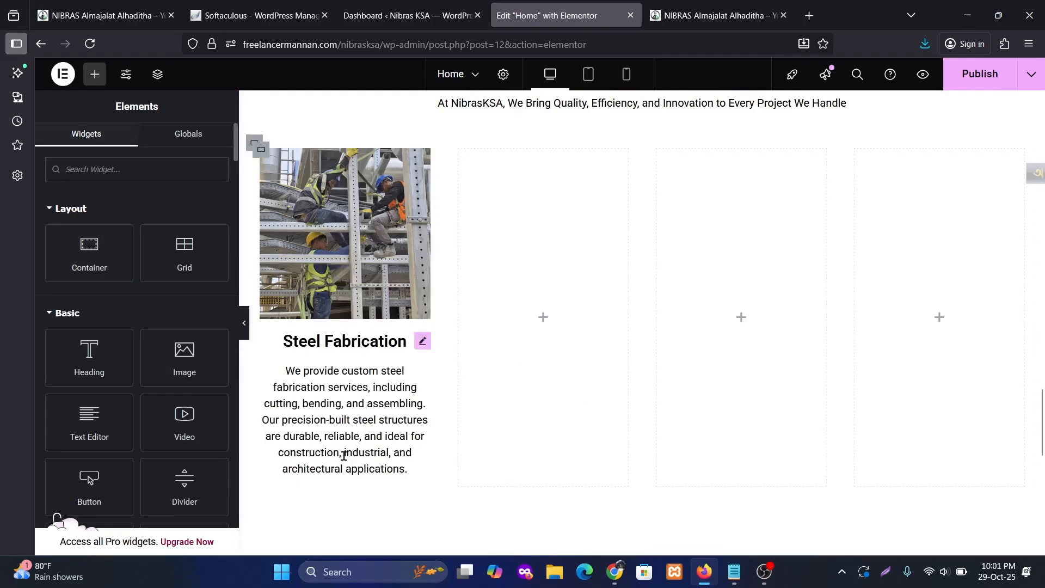
Align the Steel Fabrication description text to the left.
{"action": "left_click", "coordinate": [334, 431]}
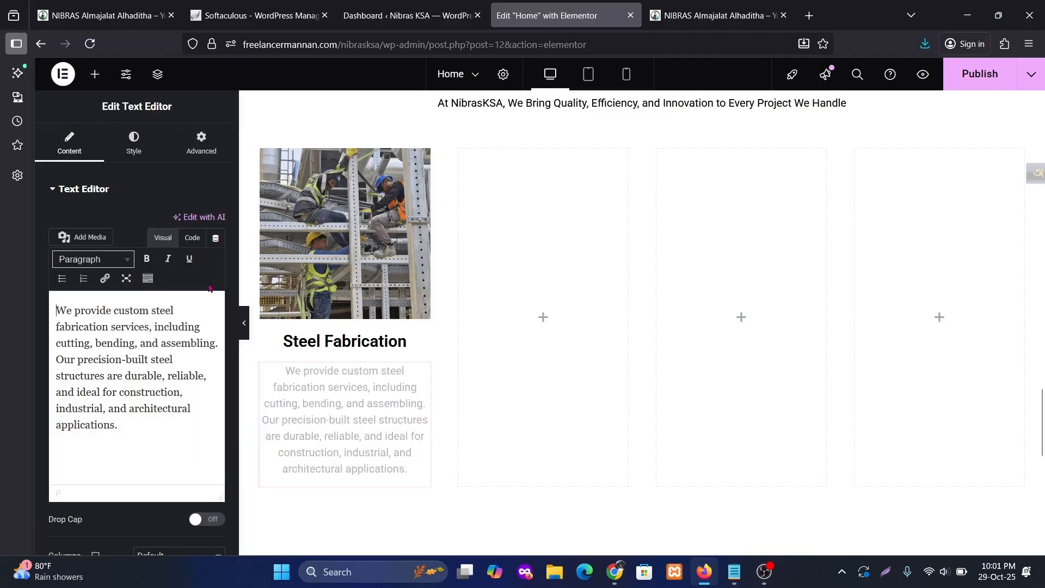
{"action": "left_click", "coordinate": [120, 151]}
{"action": "left_click", "coordinate": [161, 221]}
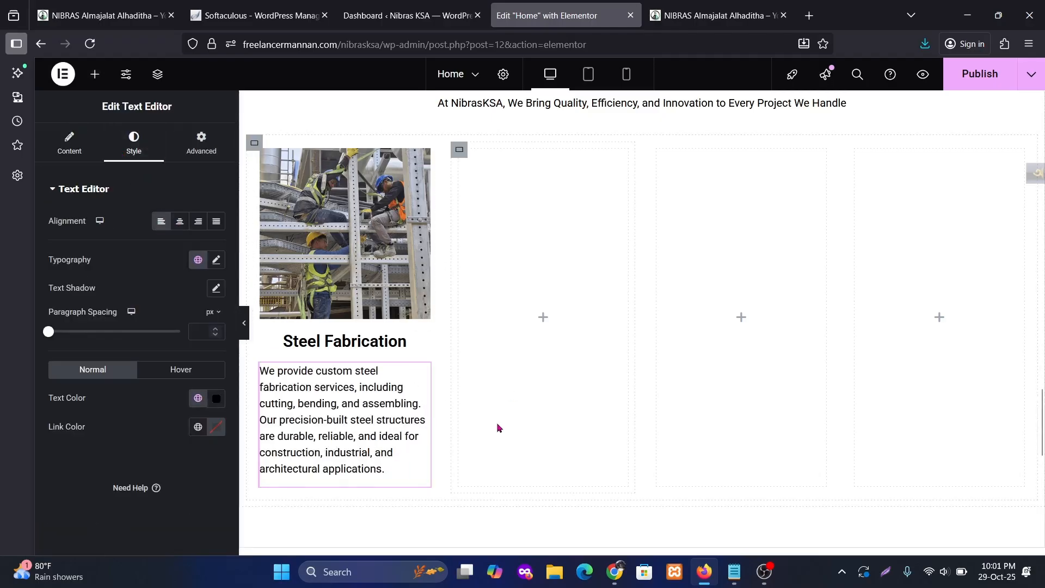
Check the Steel Fabrication card on the reference site, and give its container in the Elementor page a classic background in global White (#FFFFFF).
{"action": "scroll", "coordinate": [401, 359], "scroll_direction": "up", "scroll_amount": 2}
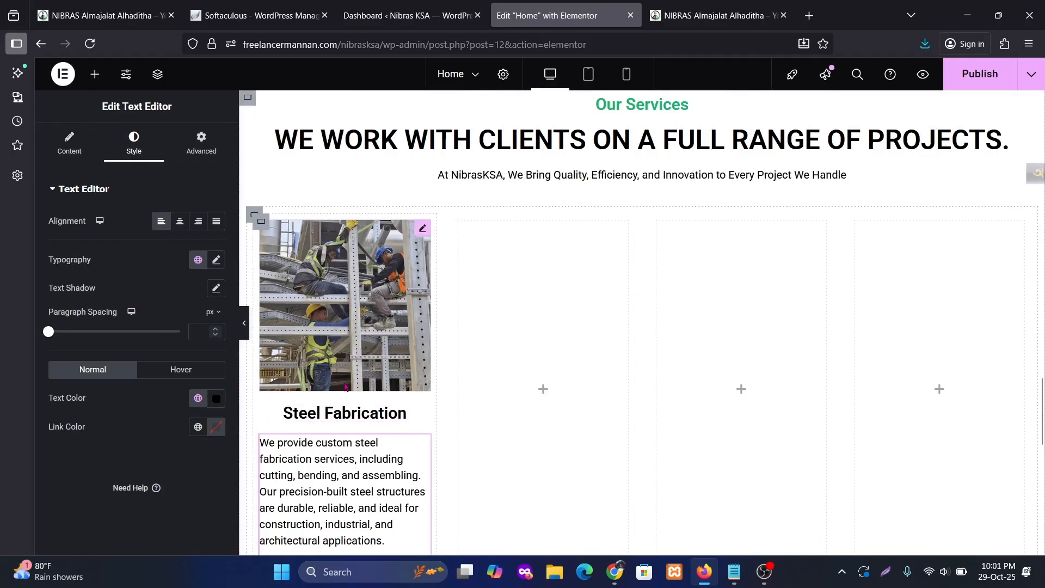
{"action": "left_click", "coordinate": [674, 10]}
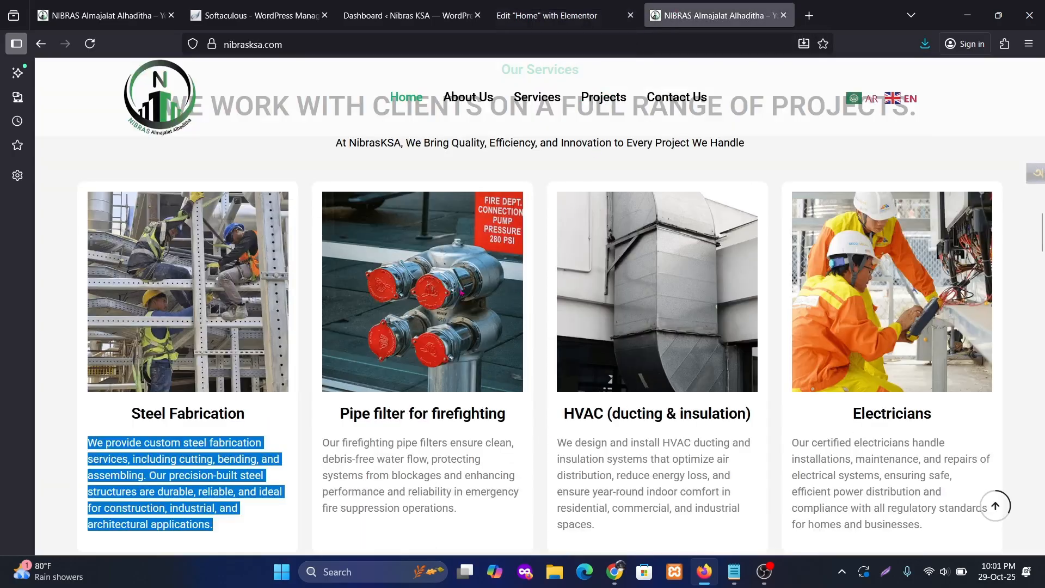
{"action": "scroll", "coordinate": [250, 319], "scroll_direction": "down", "scroll_amount": 1}
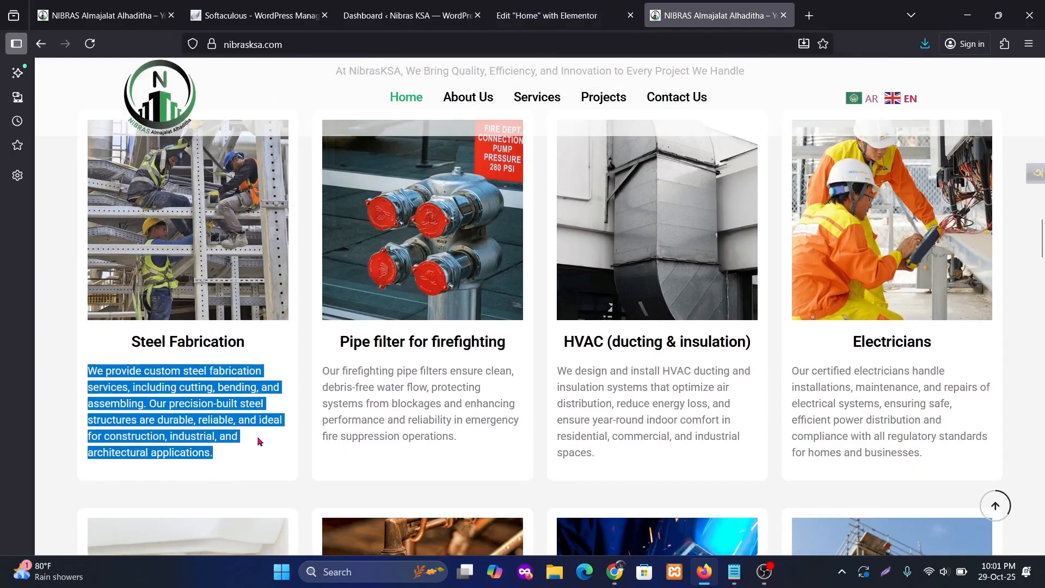
{"action": "scroll", "coordinate": [195, 347], "scroll_direction": "up", "scroll_amount": 1}
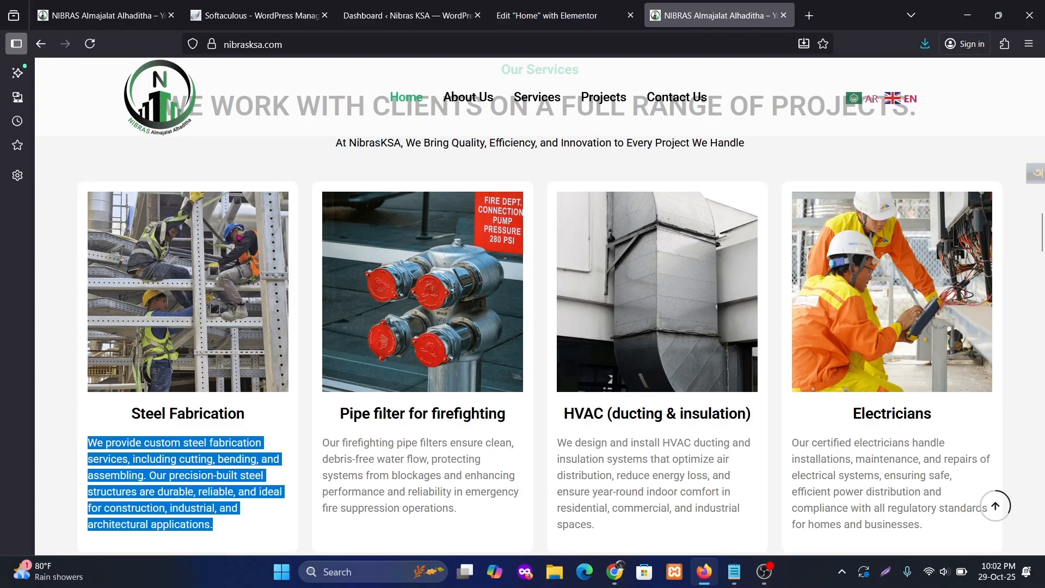
{"action": "left_click", "coordinate": [183, 441]}
{"action": "left_click", "coordinate": [536, 19]}
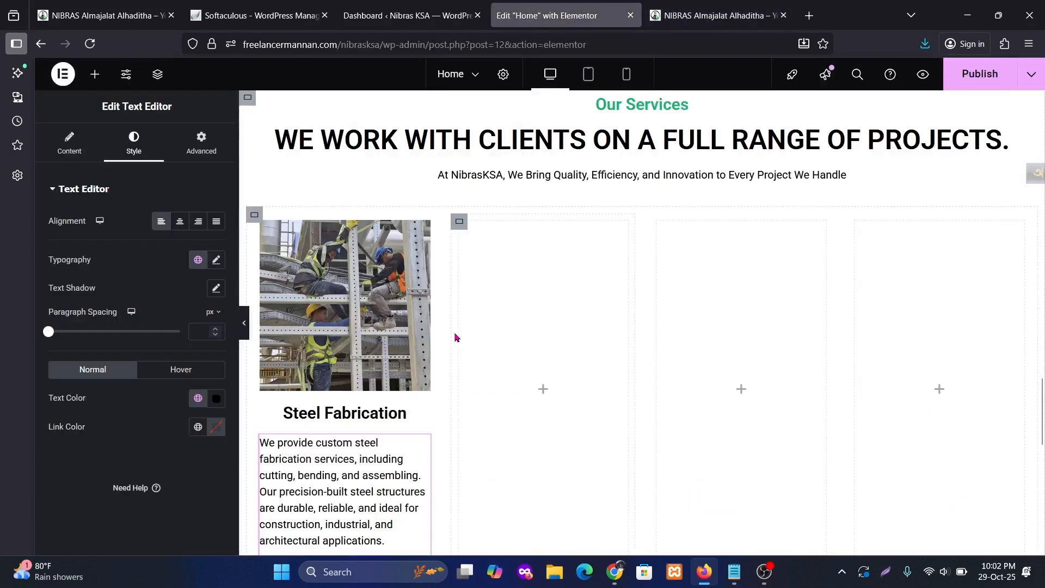
{"action": "left_click", "coordinate": [262, 222]}
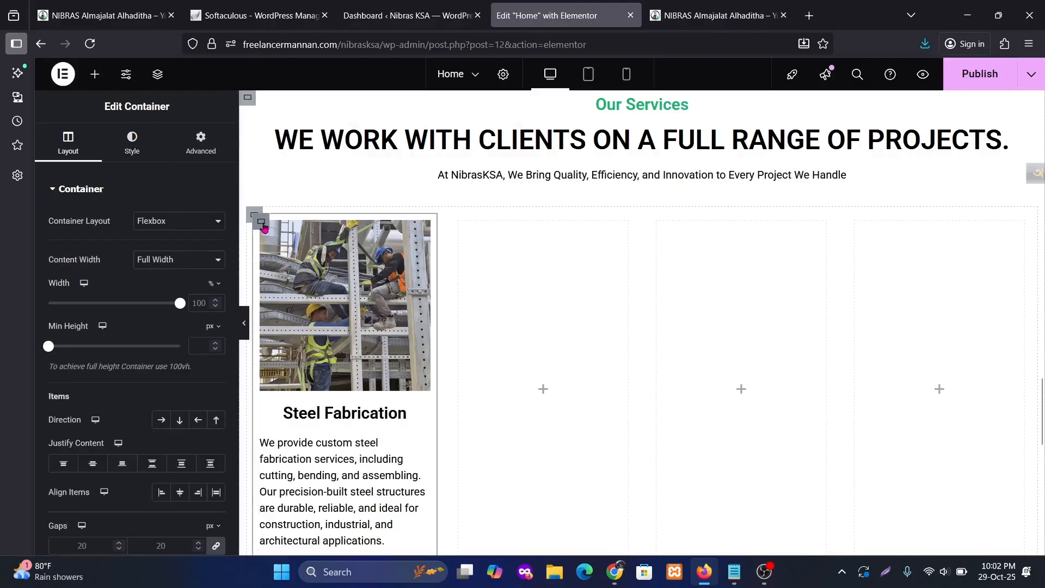
{"action": "left_click", "coordinate": [133, 144]}
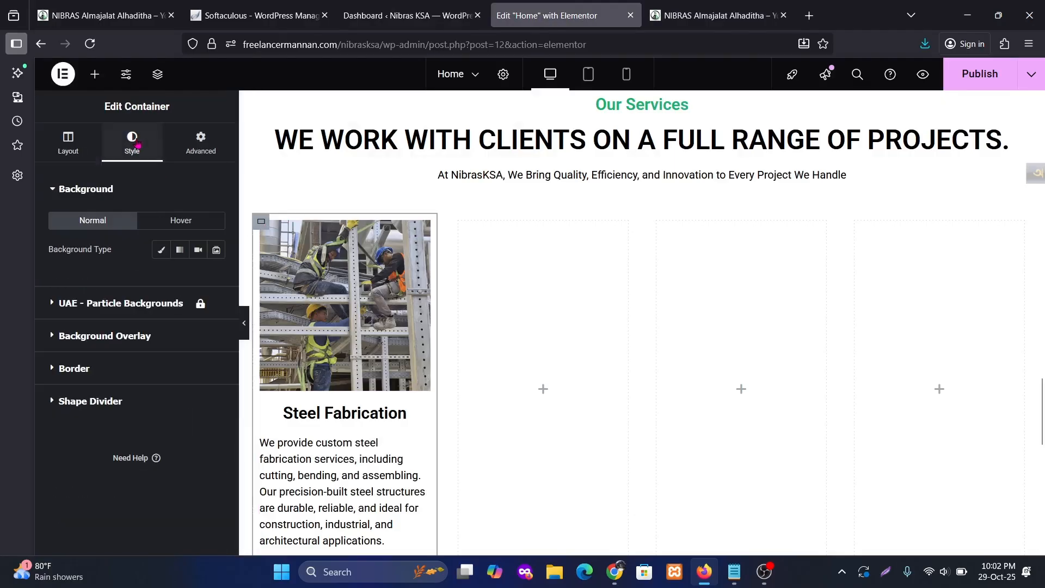
{"action": "left_click", "coordinate": [162, 249]}
{"action": "left_click", "coordinate": [199, 279]}
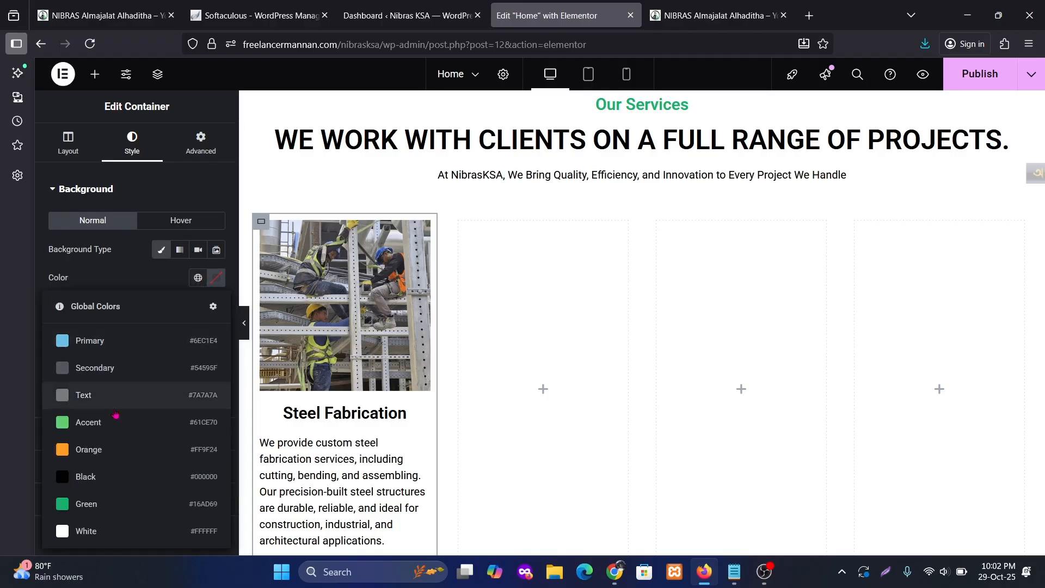
{"action": "left_click", "coordinate": [82, 532]}
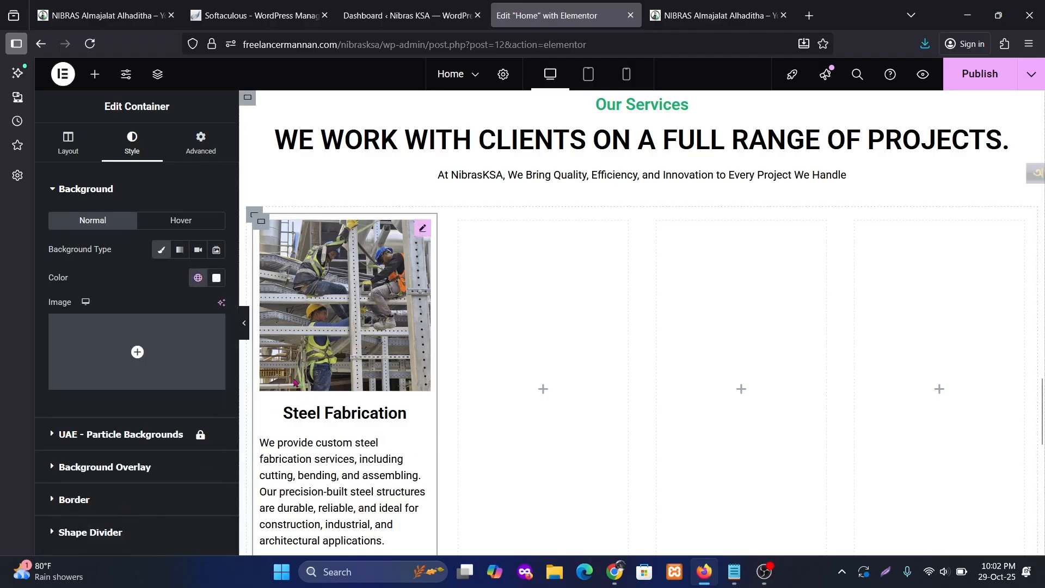
{"action": "mouse_move", "coordinate": [191, 335]}
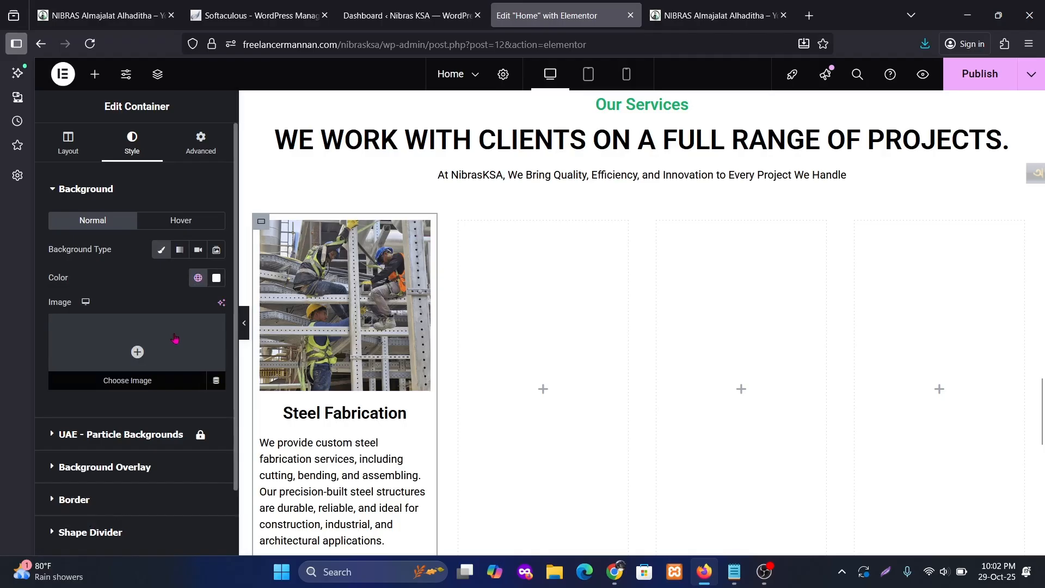
Set the Steel Fabrication card container's padding to 20 px on all sides.
{"action": "left_click", "coordinate": [201, 142]}
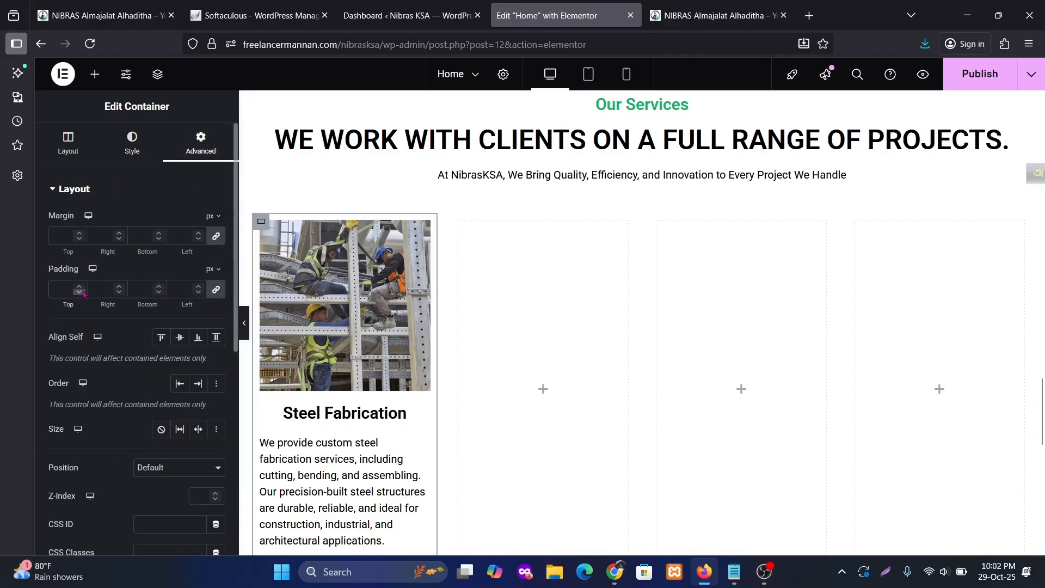
{"action": "type", "text": "14"}
{"action": "left_click", "coordinate": [80, 287]}
{"action": "left_click", "coordinate": [81, 287]}
{"action": "left_click", "coordinate": [81, 287]}
{"action": "left_click", "coordinate": [81, 286]}
{"action": "left_click", "coordinate": [81, 287]}
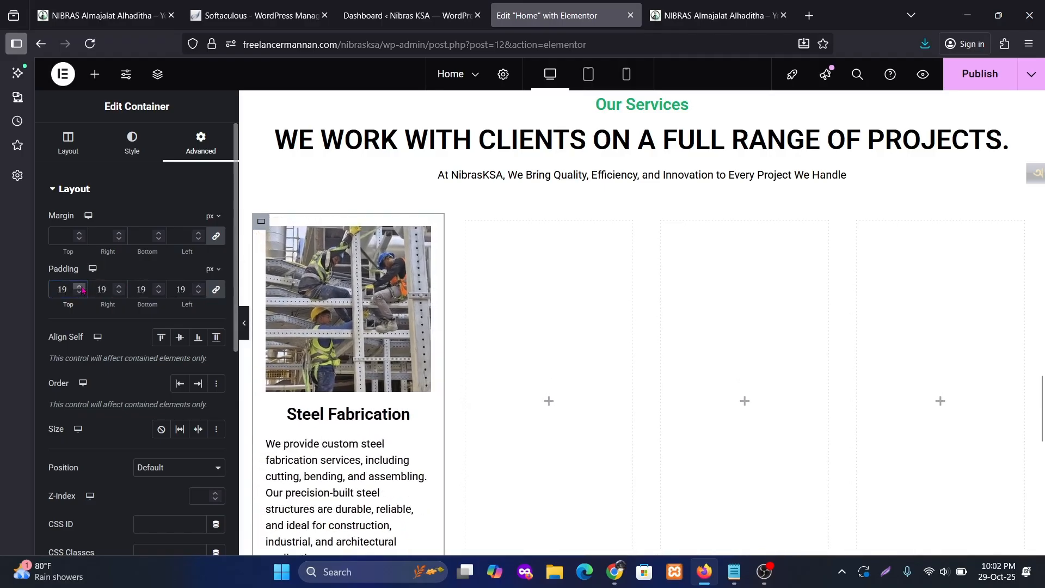
{"action": "left_click", "coordinate": [81, 286]}
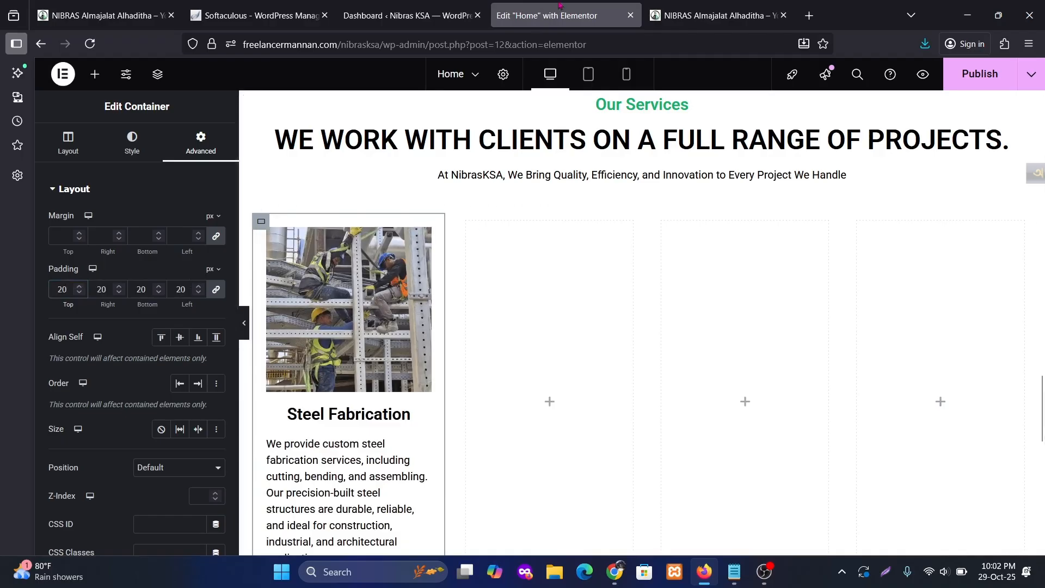
Compare the Steel Fabrication card, previewed without the editing controls, with the services section of the reference site.
{"action": "left_click", "coordinate": [718, 15]}
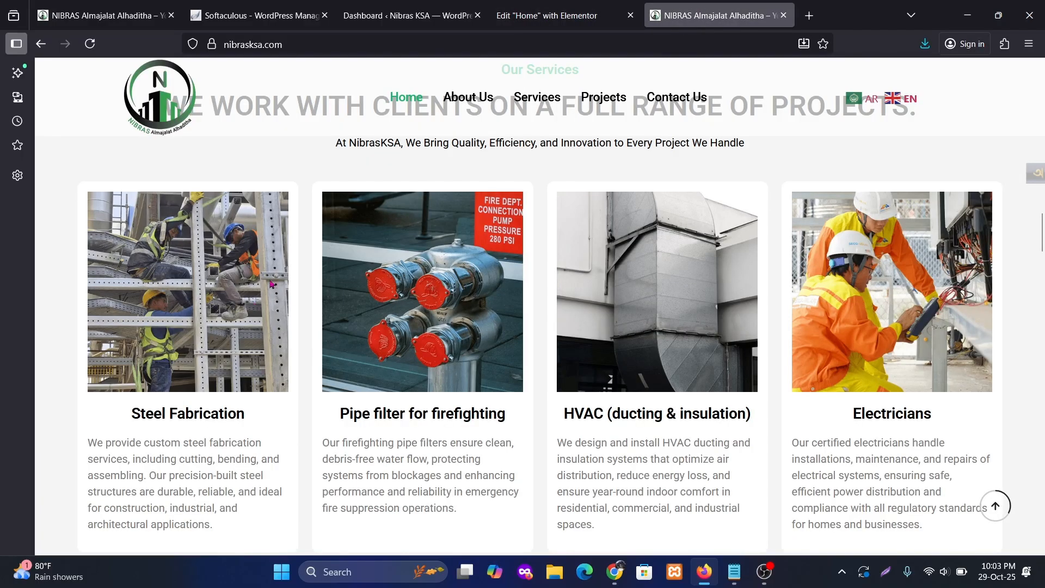
{"action": "left_click", "coordinate": [559, 7]}
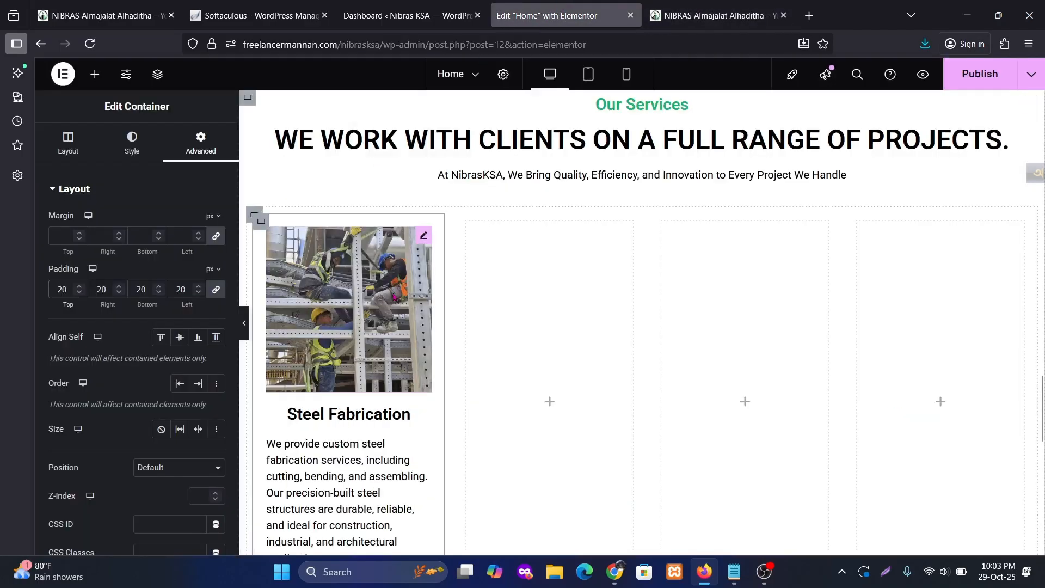
{"action": "left_click", "coordinate": [244, 323]}
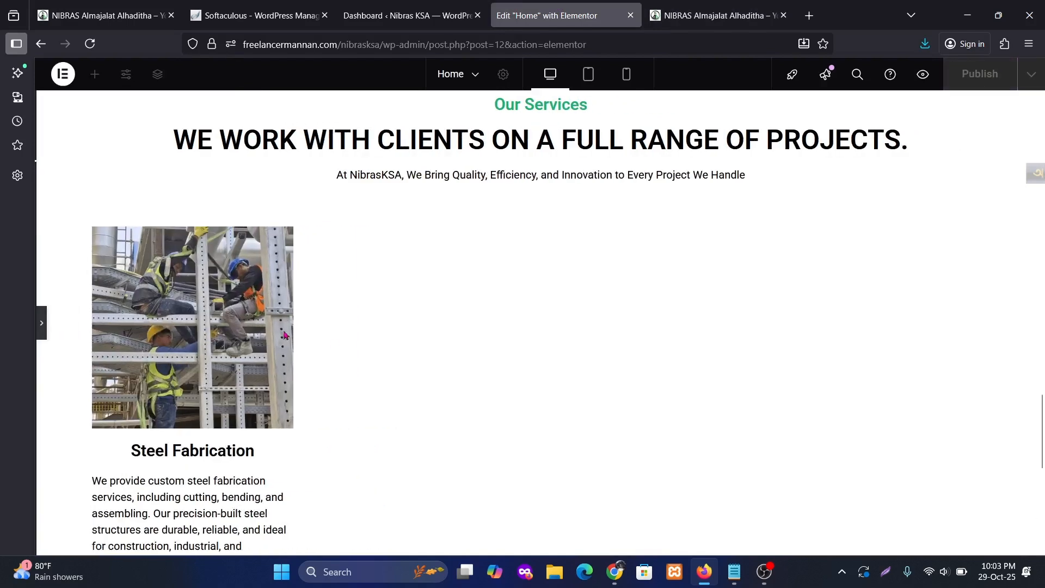
{"action": "scroll", "coordinate": [469, 350], "scroll_direction": "down", "scroll_amount": 3}
{"action": "key", "text": "ctrl+Tab"}
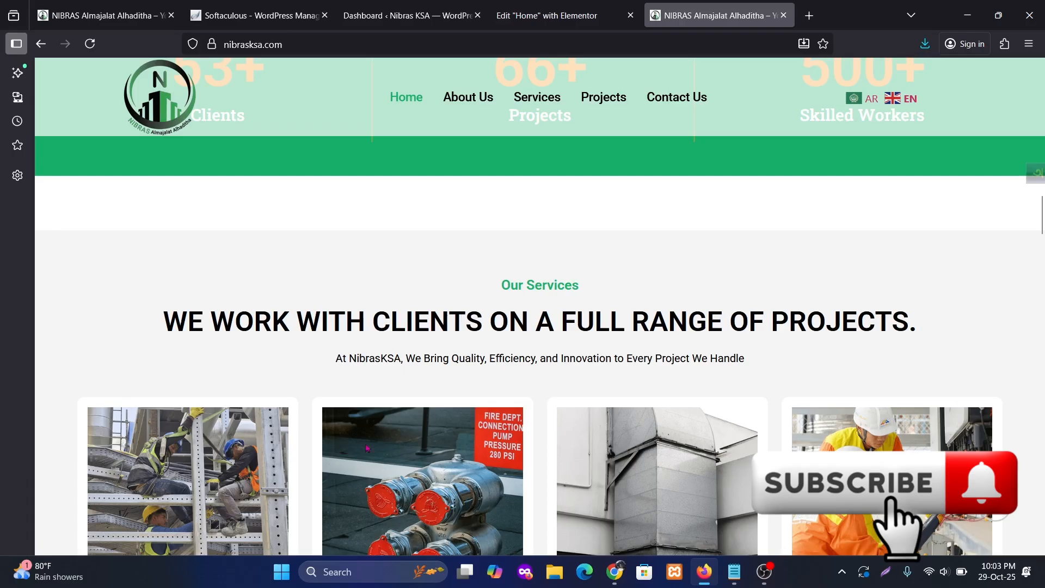
{"action": "scroll", "coordinate": [373, 499], "scroll_direction": "down", "scroll_amount": 5}
{"action": "scroll", "coordinate": [138, 265], "scroll_direction": "up", "scroll_amount": 4}
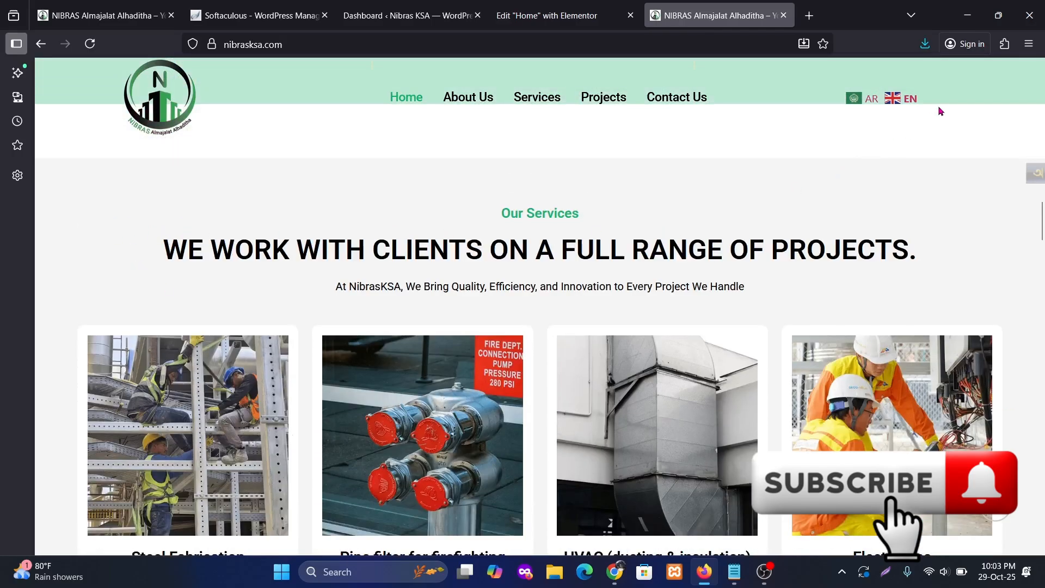
Sample the reference services section's light grey background with ColorZilla to copy the colour #F5F5F5.
{"action": "left_click", "coordinate": [1005, 43]}
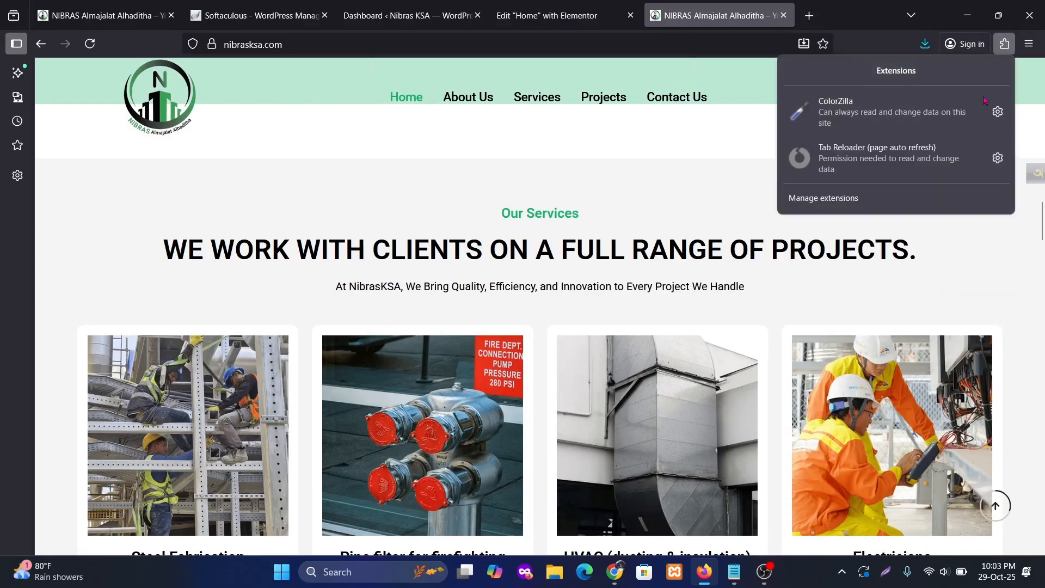
{"action": "left_click", "coordinate": [856, 116]}
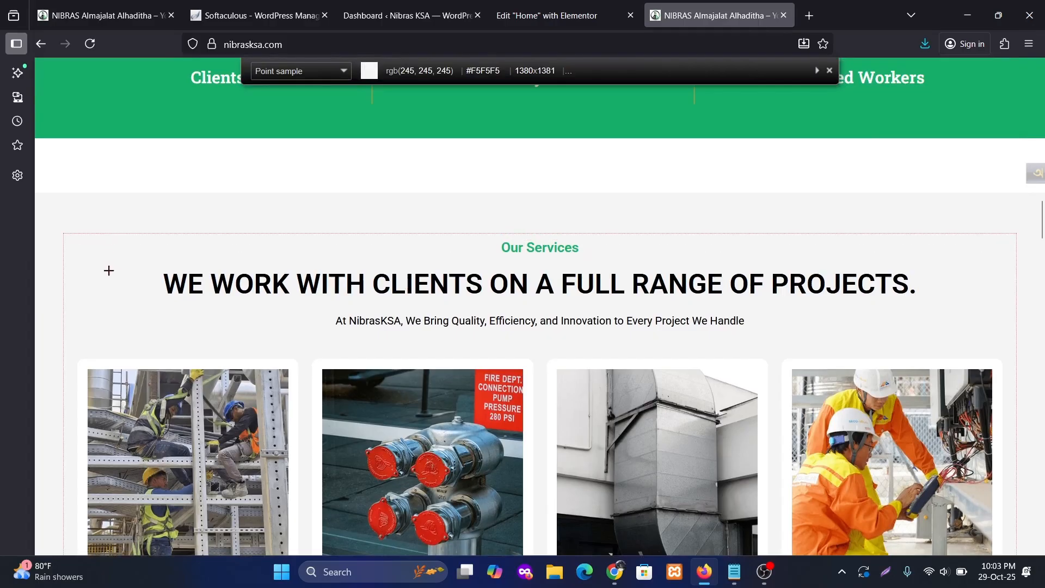
{"action": "left_click", "coordinate": [127, 220]}
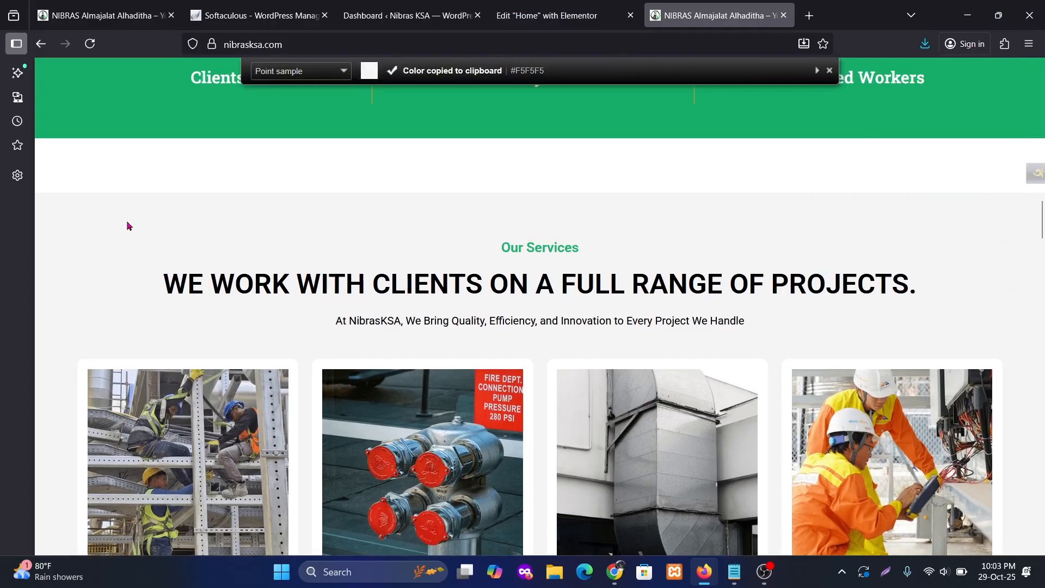
Return to the Elementor page and give the Our Services section container a classic background in #F5F5F5.
{"action": "left_click", "coordinate": [548, 15]}
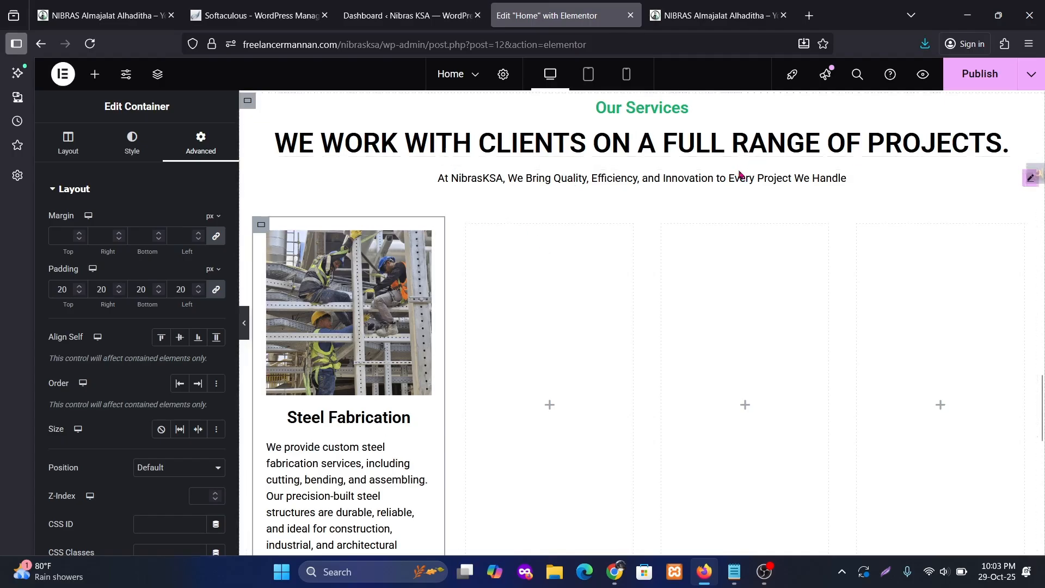
{"action": "scroll", "coordinate": [642, 203], "scroll_direction": "up", "scroll_amount": 3}
{"action": "left_click", "coordinate": [646, 186]}
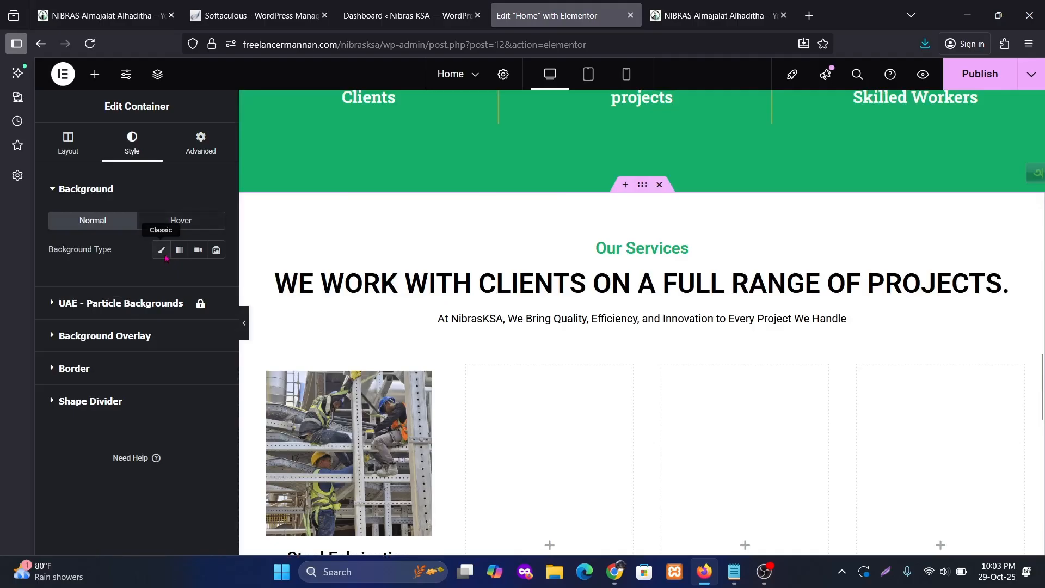
{"action": "left_click", "coordinate": [162, 251]}
{"action": "left_click", "coordinate": [216, 278]}
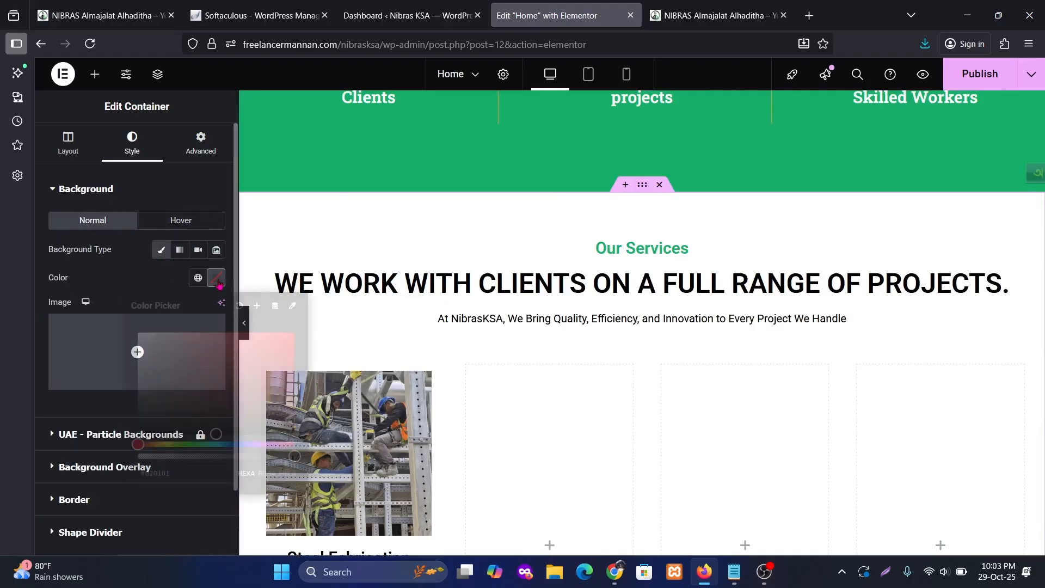
{"action": "key", "text": "ctrl+v"}
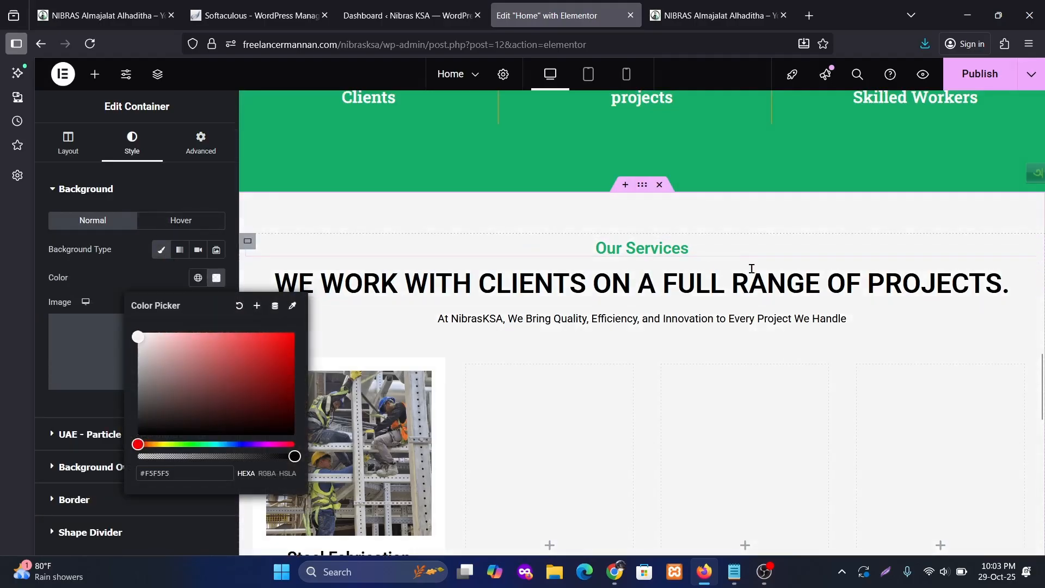
{"action": "scroll", "coordinate": [783, 275], "scroll_direction": "down", "scroll_amount": 4}
{"action": "scroll", "coordinate": [573, 311], "scroll_direction": "down", "scroll_amount": 1}
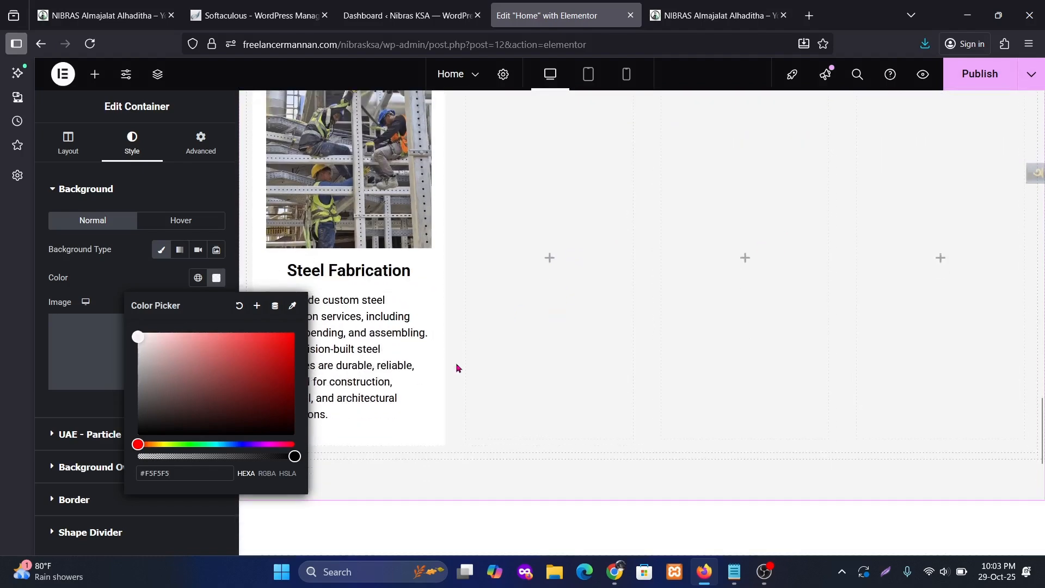
{"action": "left_click", "coordinate": [578, 331]}
Check the gap above the services section on the reference site, and give the Elementor section container an unlinked top margin of 80 px.
{"action": "scroll", "coordinate": [376, 277], "scroll_direction": "up", "scroll_amount": 3}
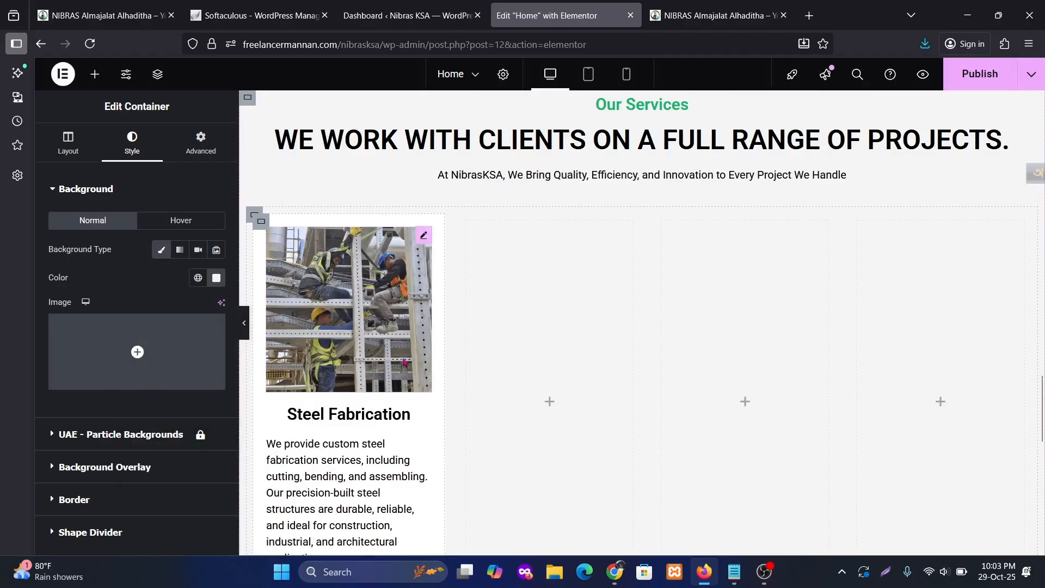
{"action": "scroll", "coordinate": [375, 397], "scroll_direction": "down", "scroll_amount": 1}
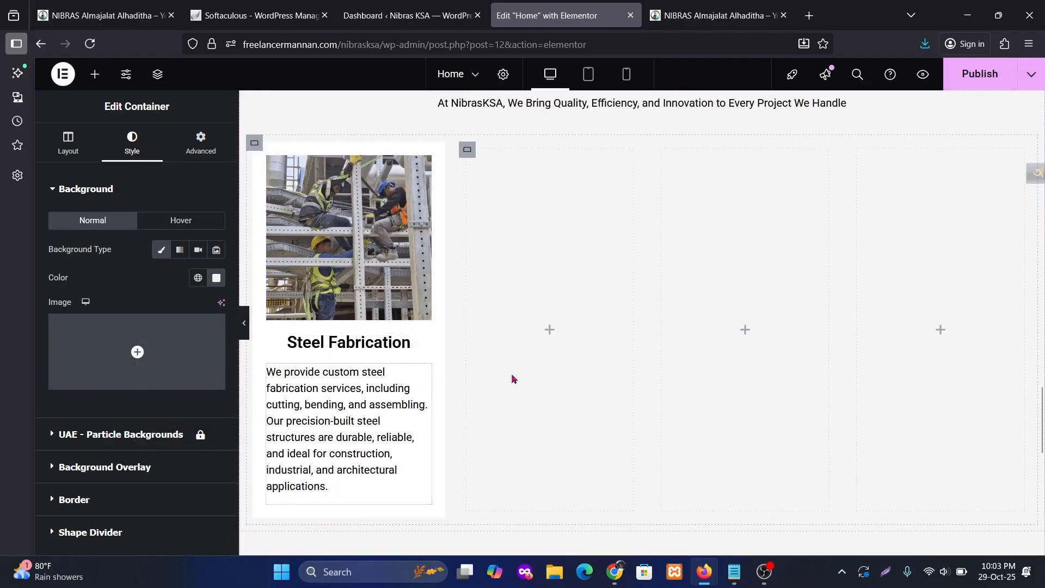
{"action": "scroll", "coordinate": [606, 360], "scroll_direction": "up", "scroll_amount": 1}
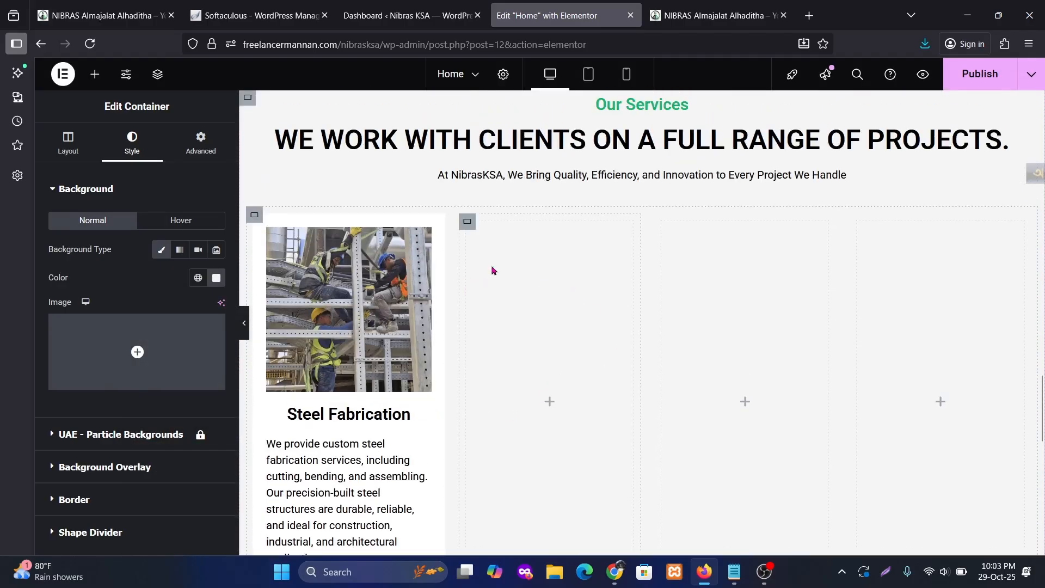
{"action": "scroll", "coordinate": [670, 283], "scroll_direction": "up", "scroll_amount": 2}
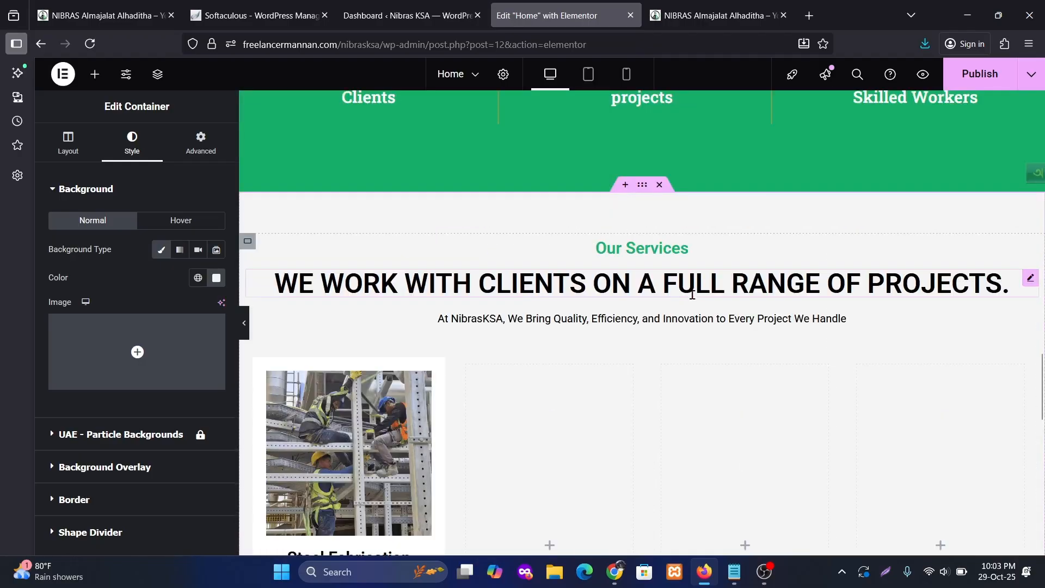
{"action": "scroll", "coordinate": [693, 294], "scroll_direction": "up", "scroll_amount": 2}
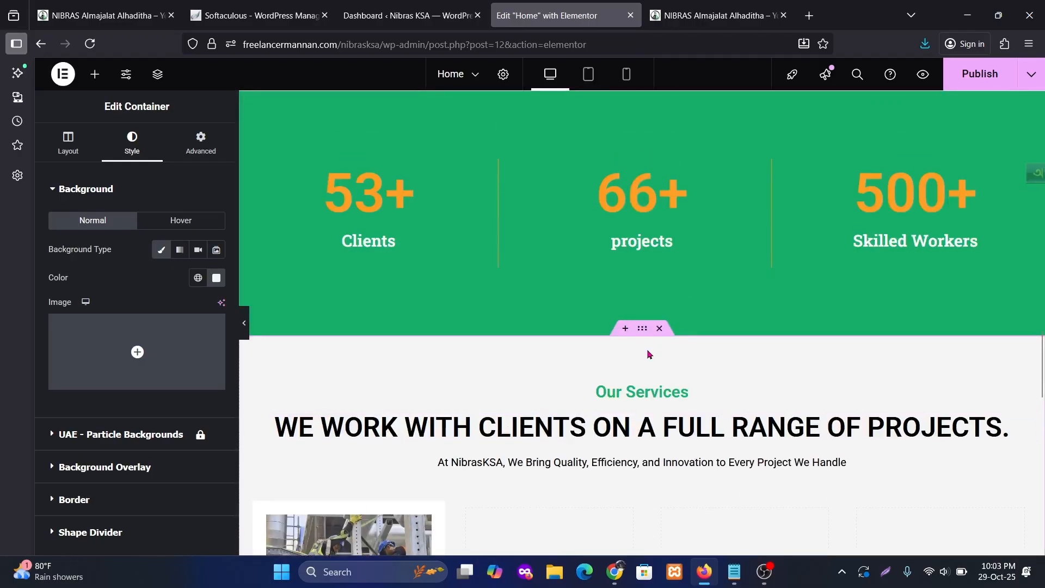
{"action": "left_click", "coordinate": [201, 145]}
{"action": "left_click", "coordinate": [719, 16]}
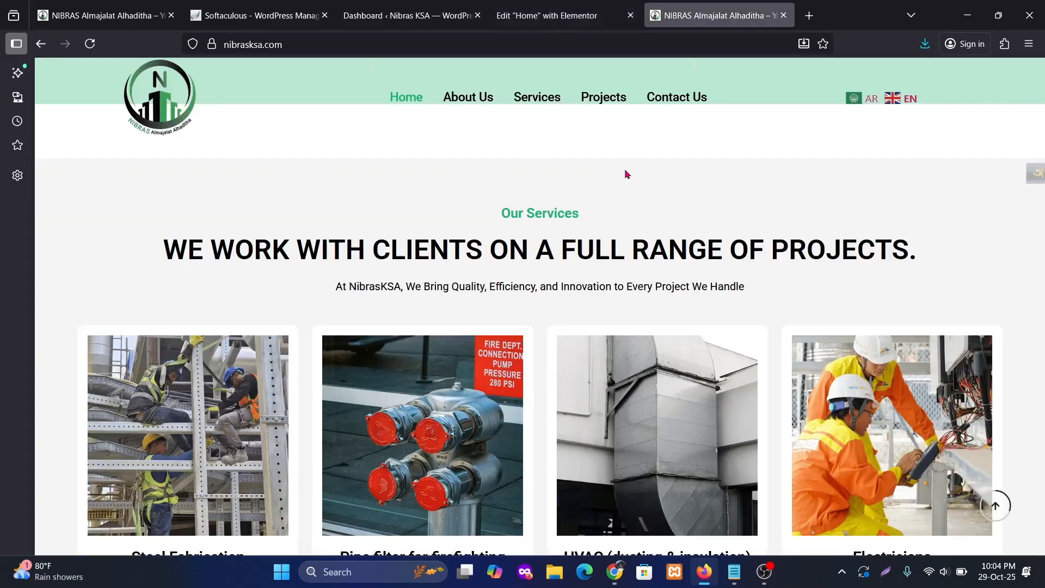
{"action": "scroll", "coordinate": [531, 258], "scroll_direction": "up", "scroll_amount": 1}
{"action": "scroll", "coordinate": [544, 218], "scroll_direction": "up", "scroll_amount": 1}
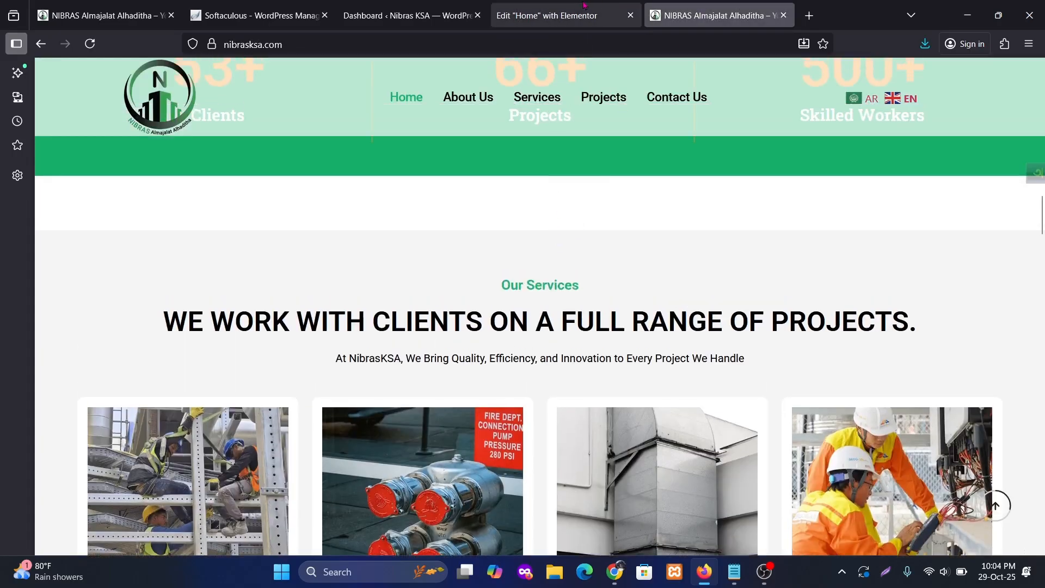
{"action": "left_click", "coordinate": [547, 15]}
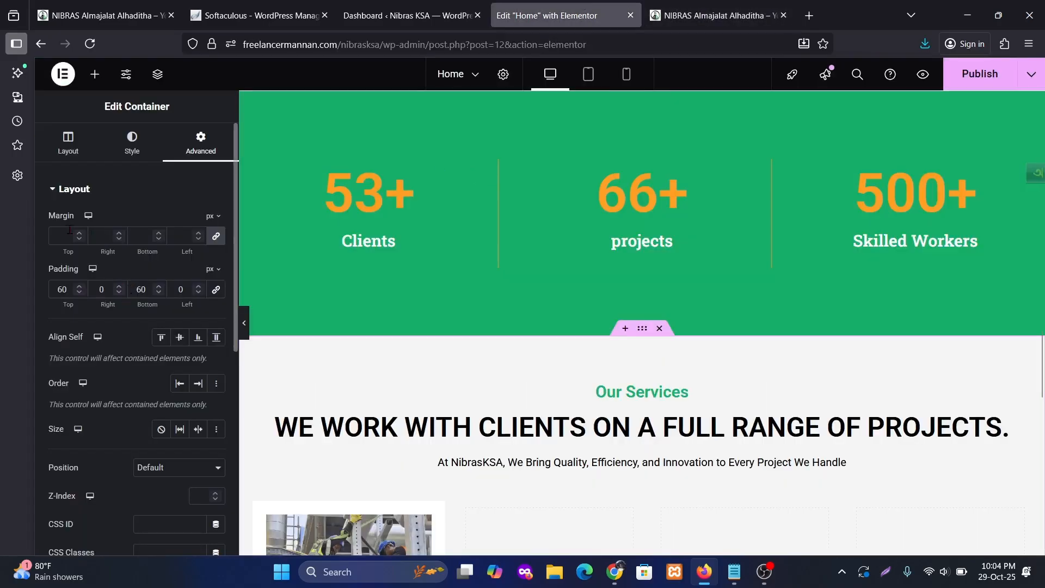
{"action": "left_click", "coordinate": [218, 238]}
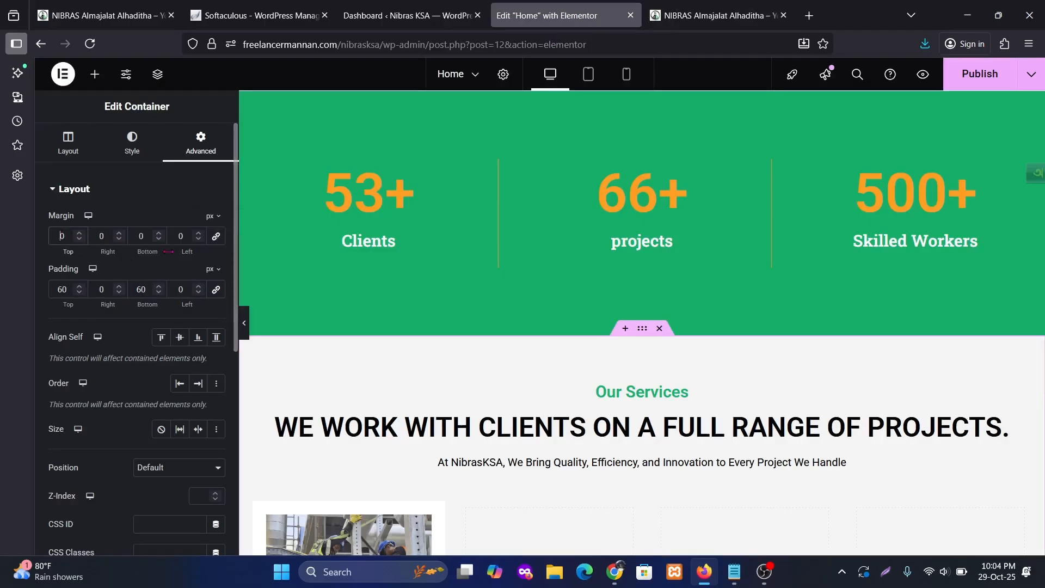
{"action": "type", "text": "8"}
Set the Steel Fabrication card container's border radius to 5 px on all corners and preview the card without the editing controls.
{"action": "scroll", "coordinate": [645, 319], "scroll_direction": "down", "scroll_amount": 3}
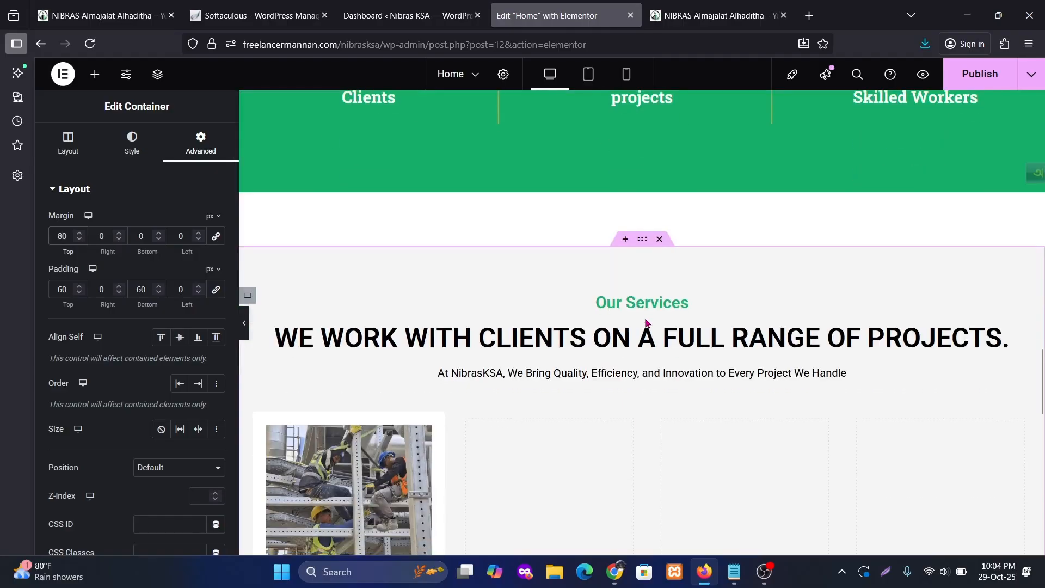
{"action": "scroll", "coordinate": [663, 304], "scroll_direction": "down", "scroll_amount": 2}
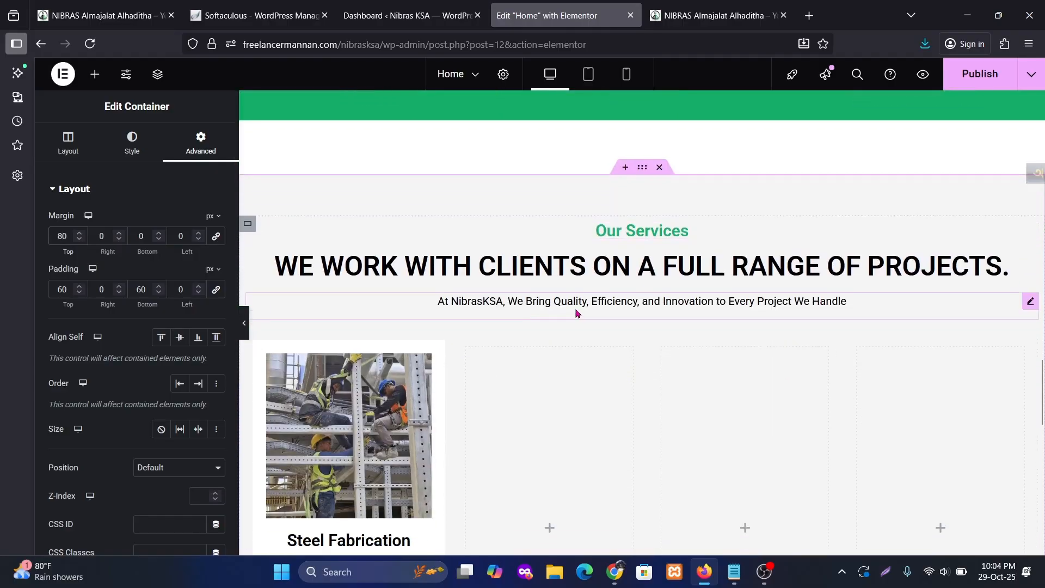
{"action": "scroll", "coordinate": [577, 314], "scroll_direction": "down", "scroll_amount": 2}
{"action": "scroll", "coordinate": [249, 273], "scroll_direction": "down", "scroll_amount": 3}
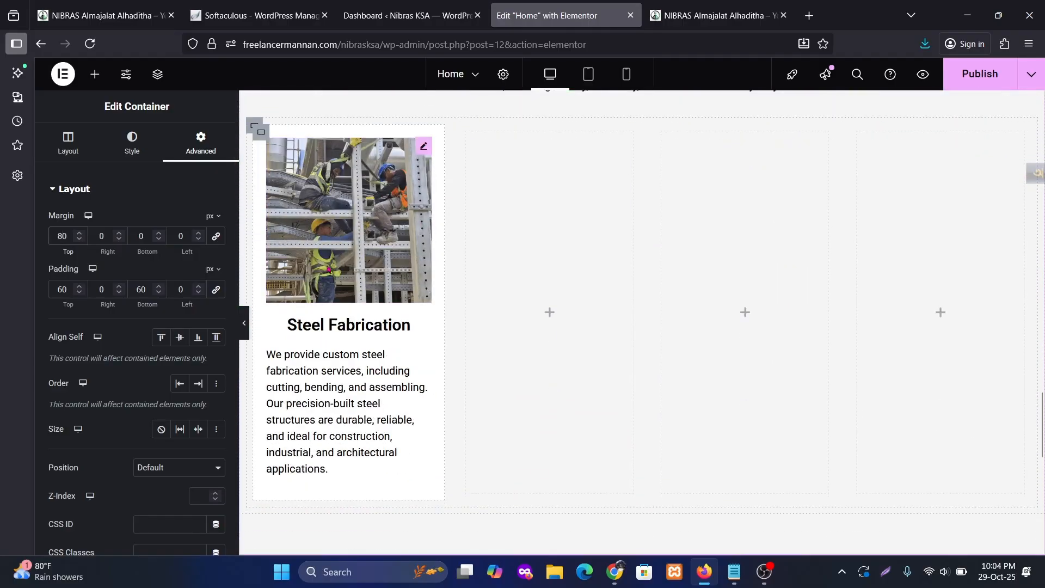
{"action": "left_click", "coordinate": [262, 133]}
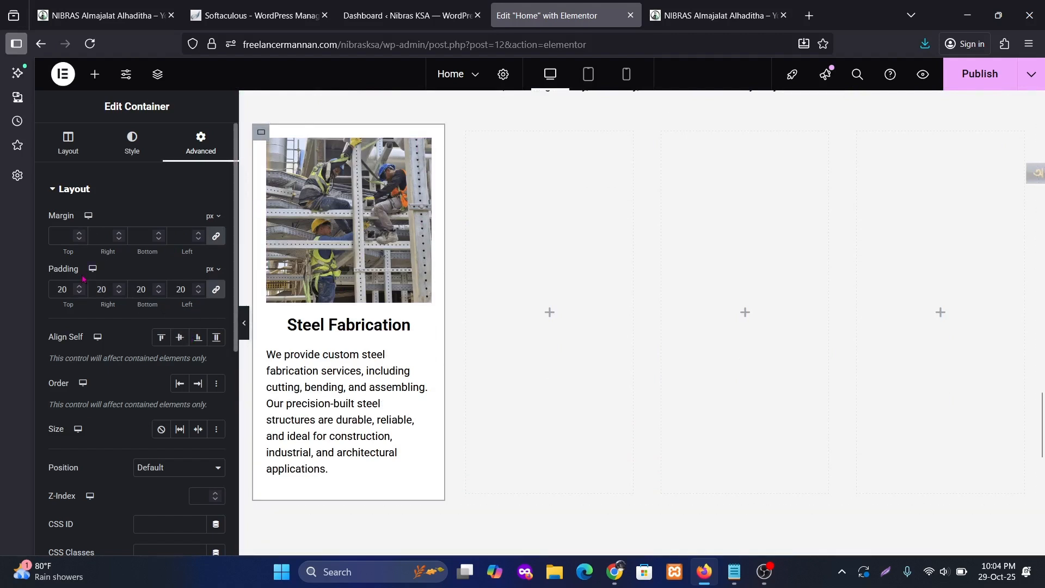
{"action": "left_click", "coordinate": [131, 150]}
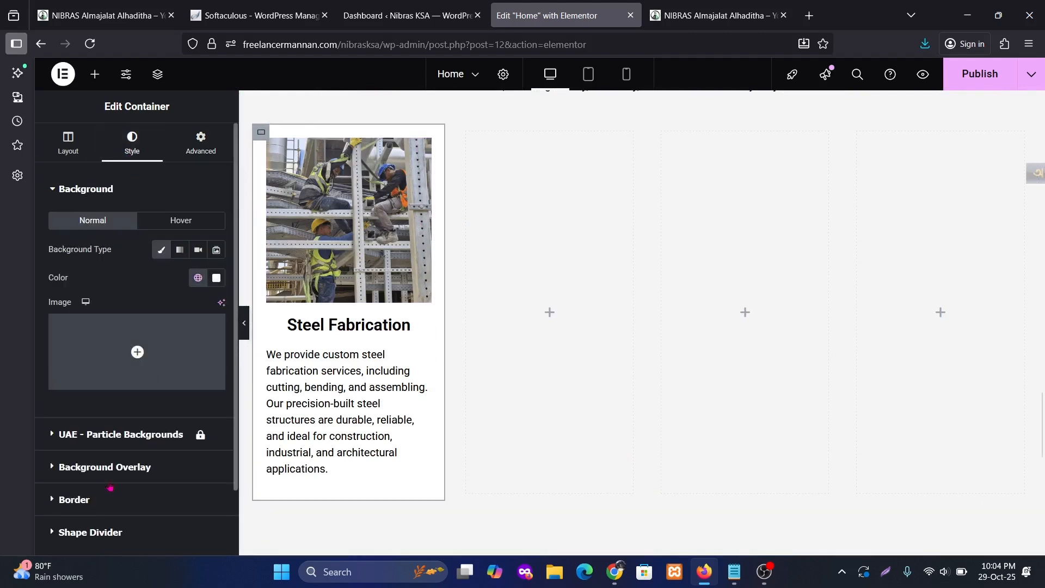
{"action": "left_click", "coordinate": [76, 500]}
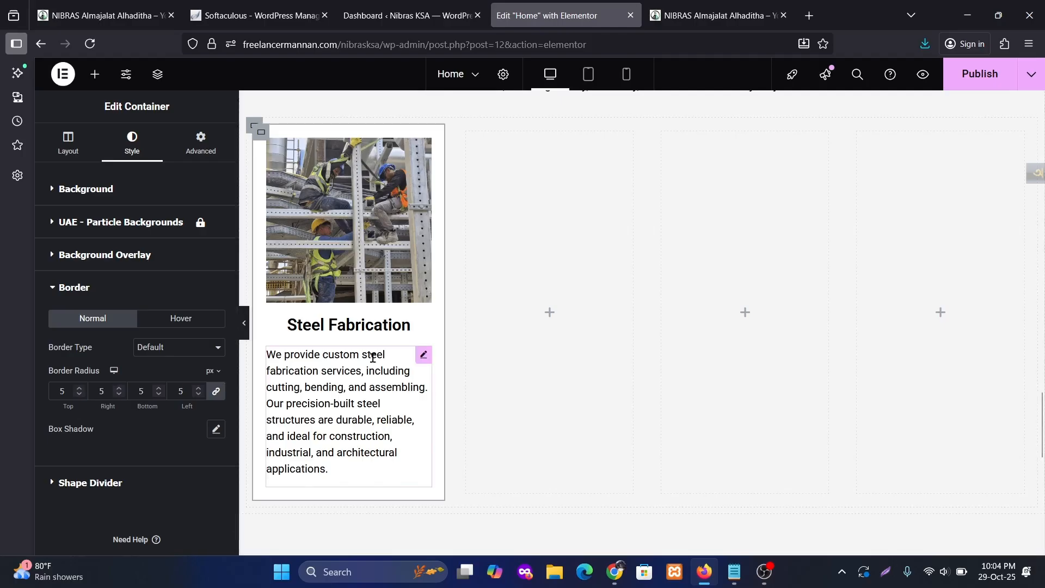
{"action": "left_click", "coordinate": [244, 336]}
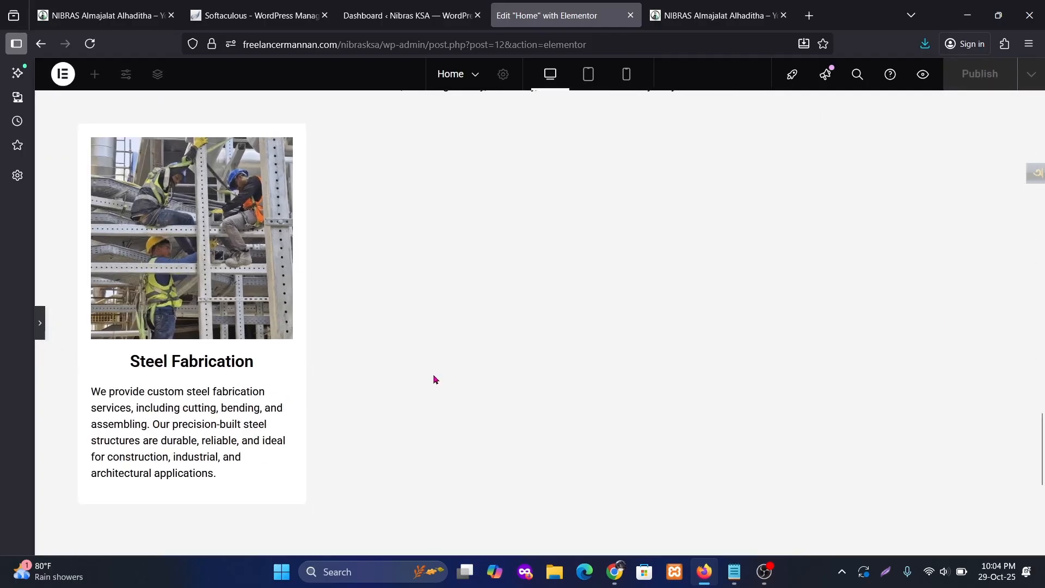
{"action": "scroll", "coordinate": [217, 359], "scroll_direction": "down", "scroll_amount": 2}
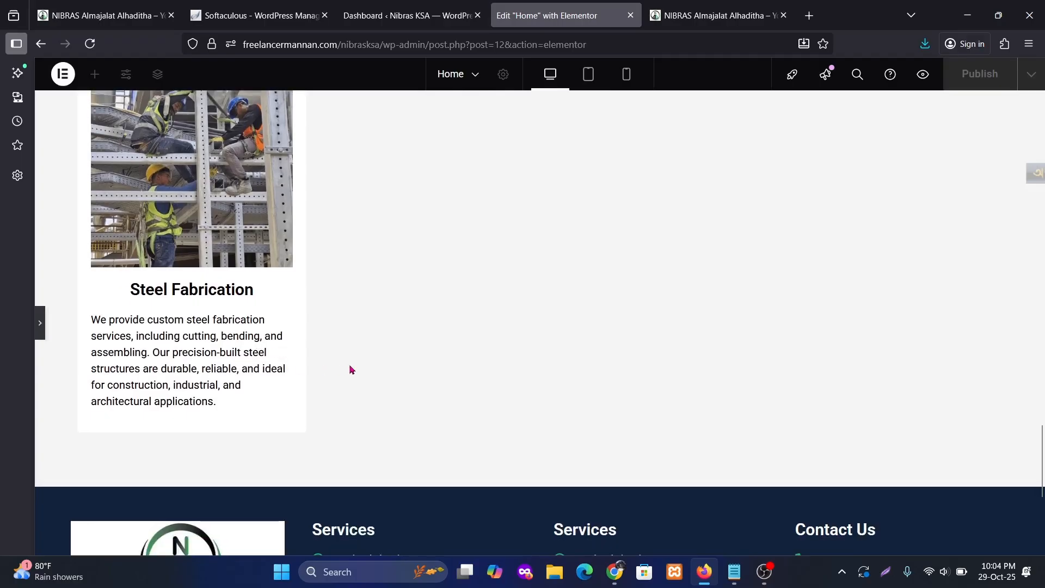
{"action": "scroll", "coordinate": [349, 365], "scroll_direction": "up", "scroll_amount": 2}
{"action": "left_click", "coordinate": [39, 323]}
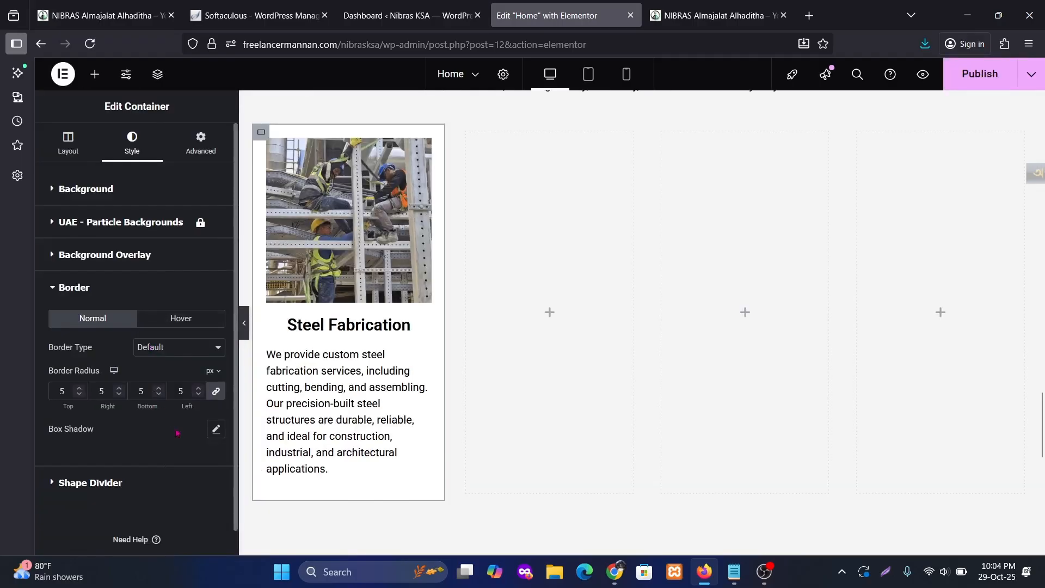
Add a box shadow in rgba(0, 0, 0, 0.15) to the Steel Fabrication card and compare it with the reference site's service cards.
{"action": "left_click", "coordinate": [218, 433]}
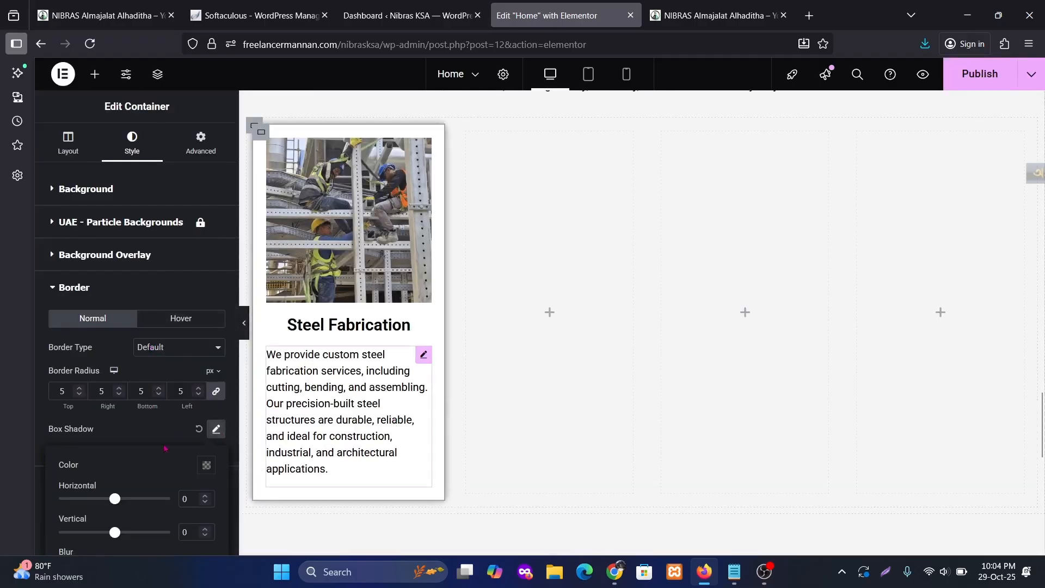
{"action": "left_click", "coordinate": [207, 465]}
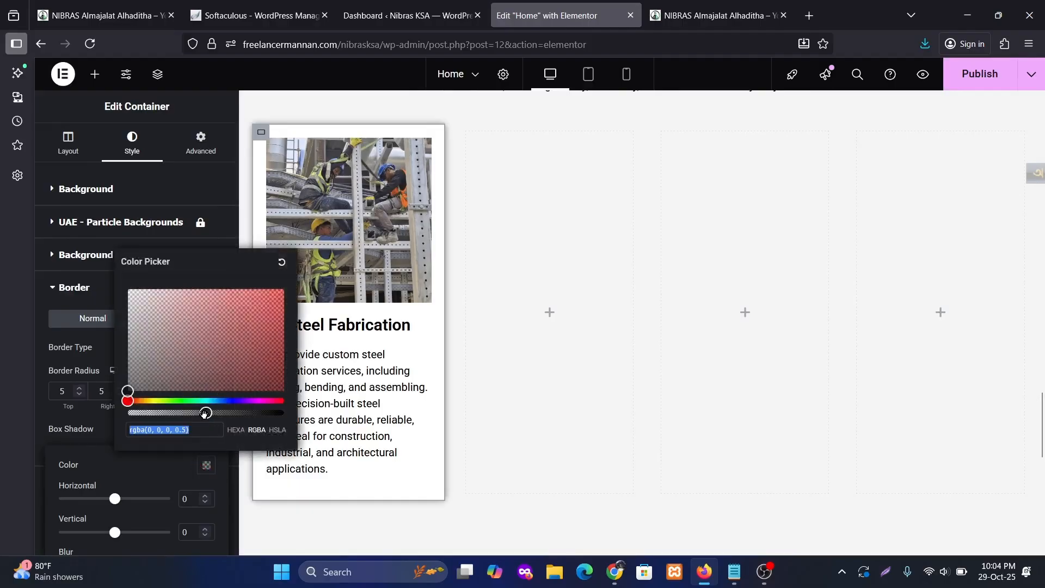
{"action": "left_click_drag", "start_coordinate": [205, 413], "coordinate": [151, 413]}
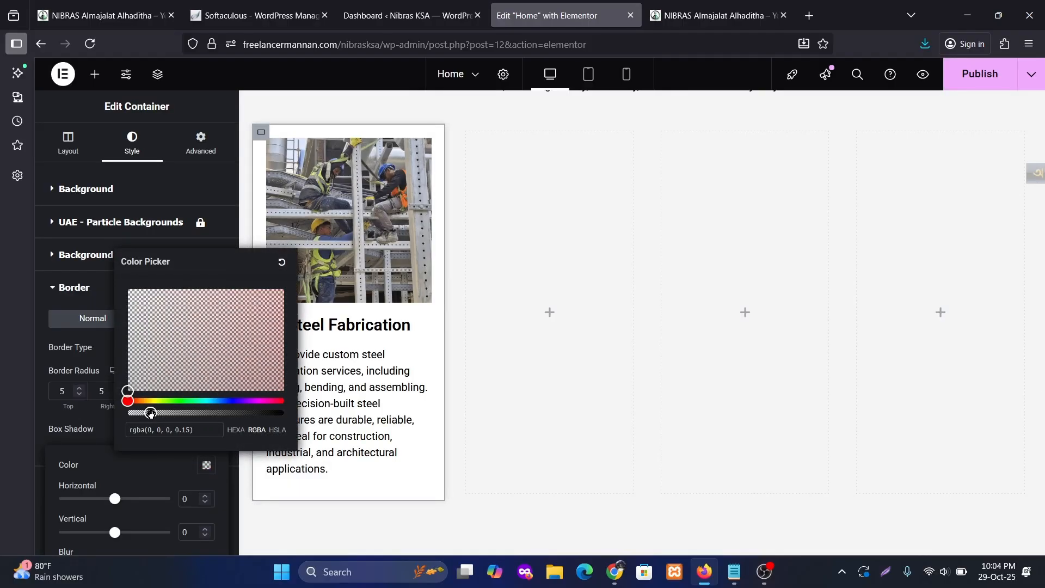
{"action": "left_click", "coordinate": [242, 327]}
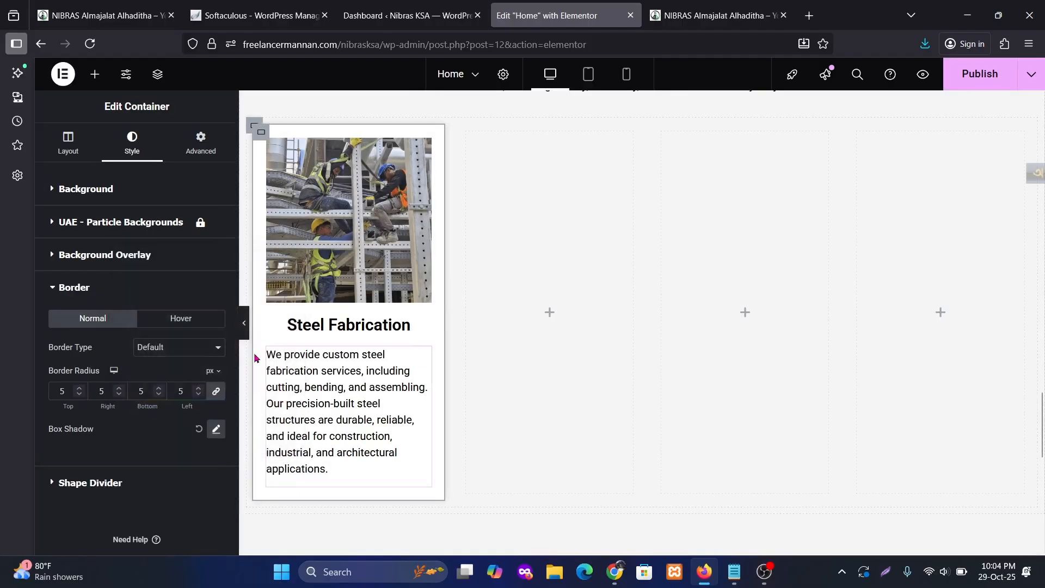
{"action": "left_click", "coordinate": [244, 323]}
{"action": "left_click", "coordinate": [719, 15]}
{"action": "scroll", "coordinate": [291, 396], "scroll_direction": "down", "scroll_amount": 4}
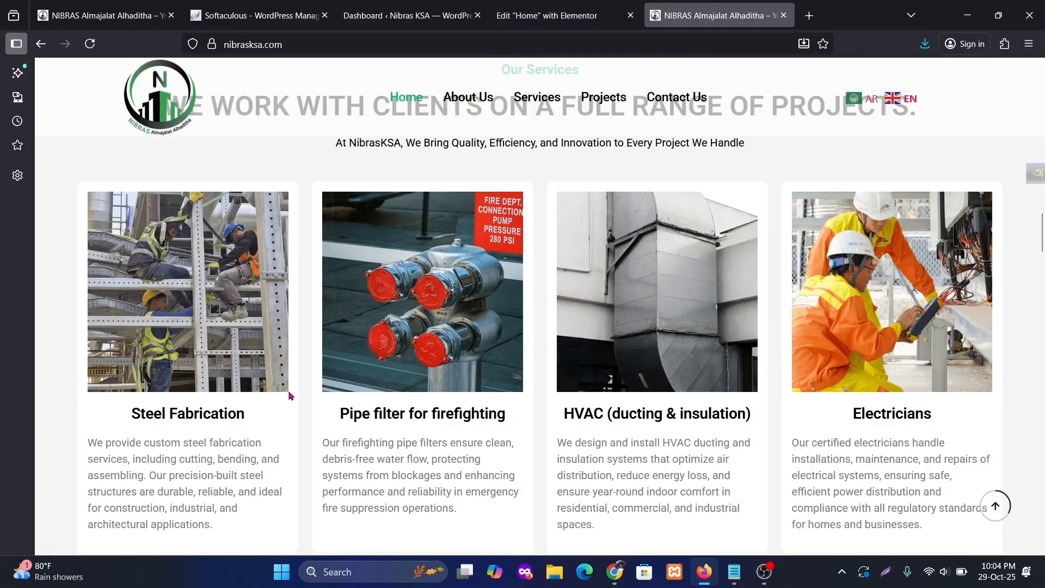
{"action": "scroll", "coordinate": [291, 396], "scroll_direction": "down", "scroll_amount": 3}
{"action": "key", "text": "ctrl+shift+Tab"}
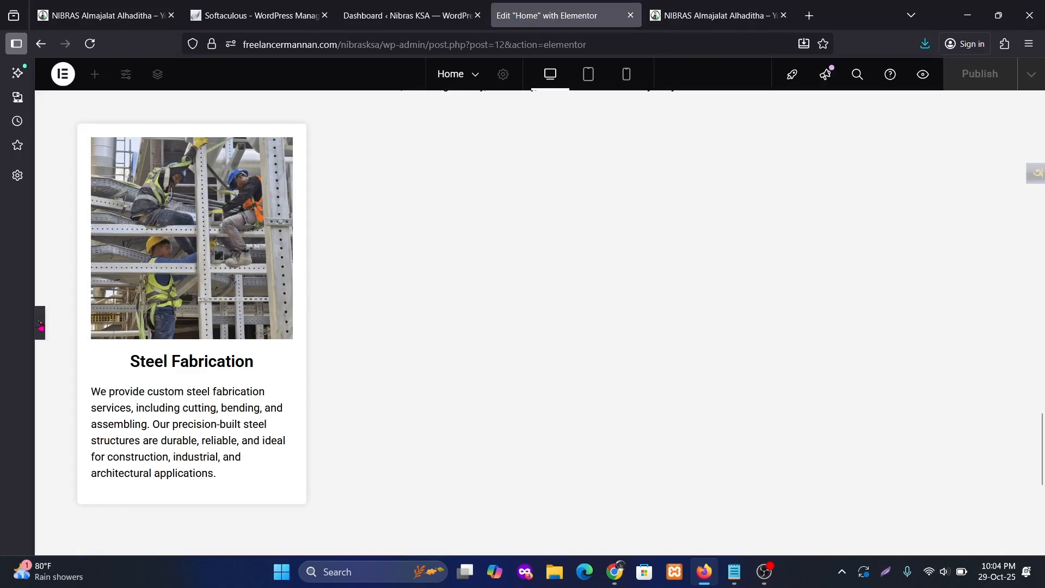
Lighten the card's box shadow colour to rgba(173, 173, 173, 0.15) and preview the card without the editing controls.
{"action": "left_click", "coordinate": [40, 327]}
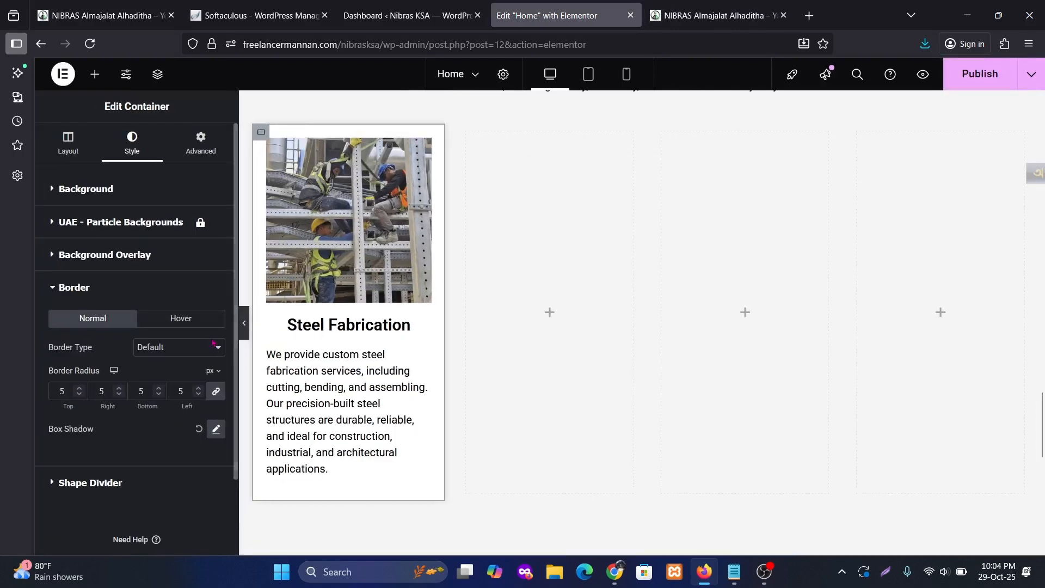
{"action": "left_click", "coordinate": [216, 429]}
{"action": "left_click", "coordinate": [206, 465]}
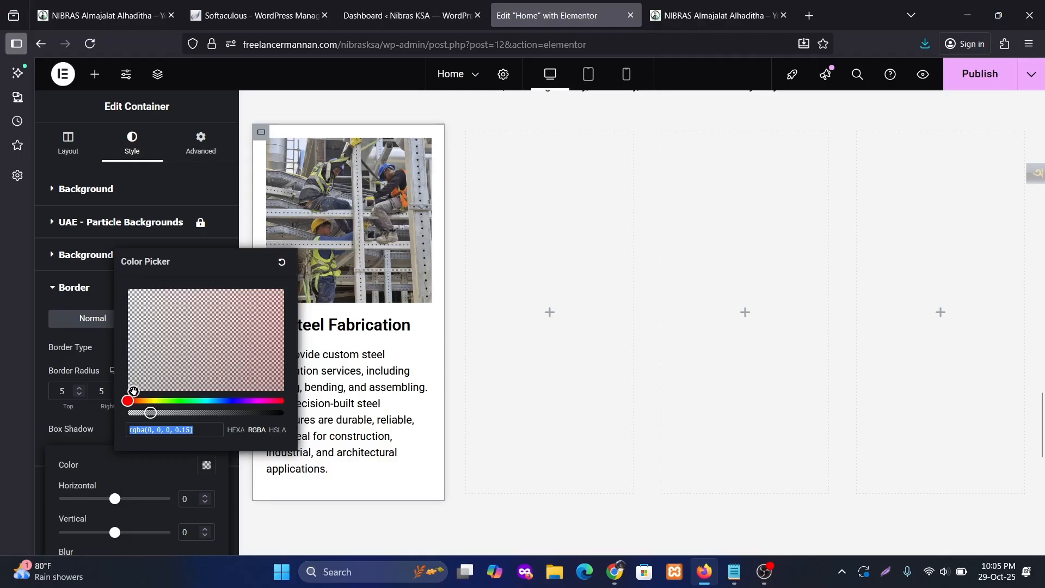
{"action": "left_click_drag", "start_coordinate": [133, 391], "coordinate": [128, 321]}
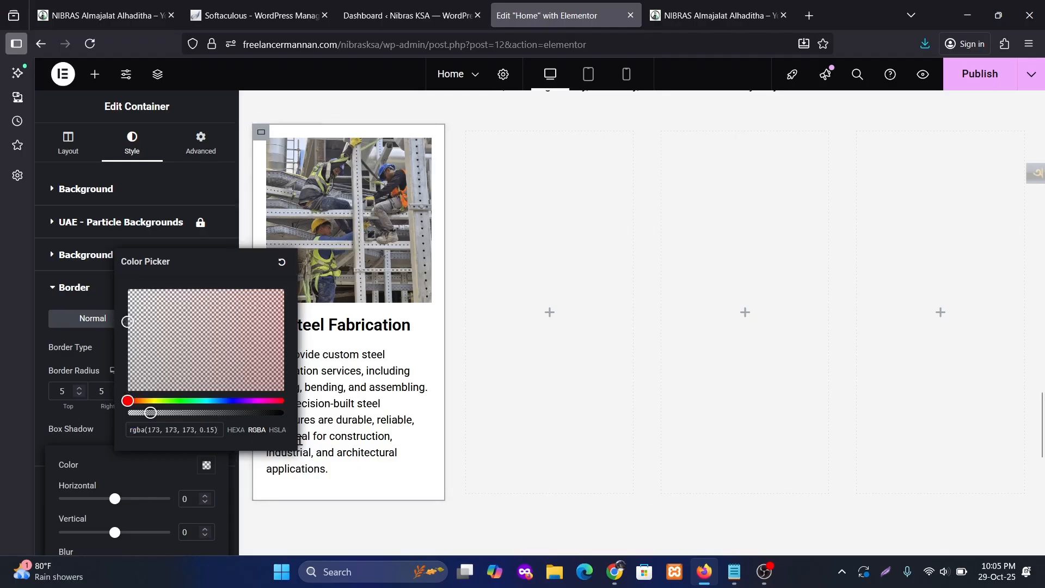
{"action": "left_click", "coordinate": [565, 202]}
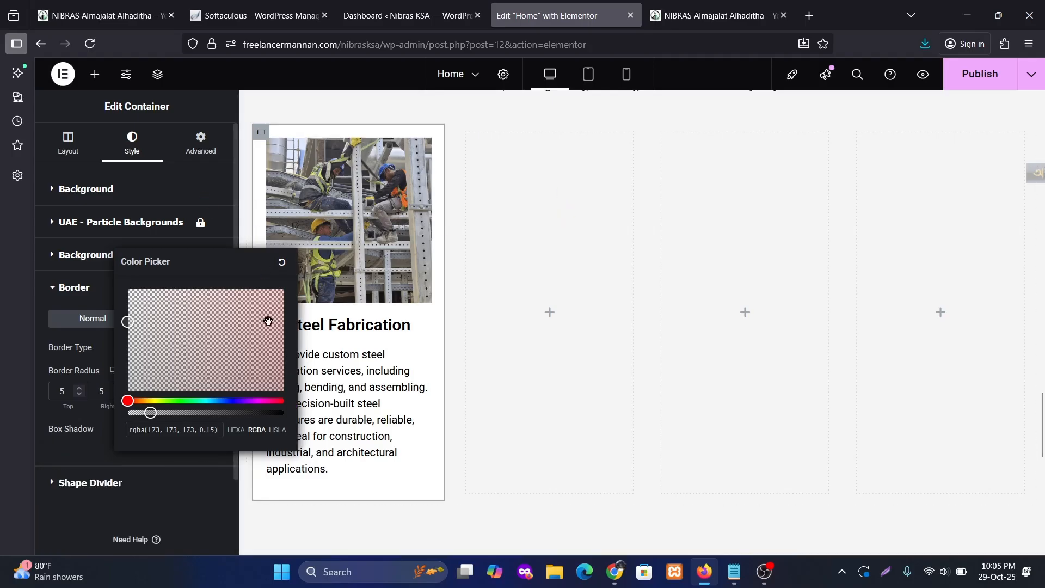
{"action": "left_click", "coordinate": [208, 191]}
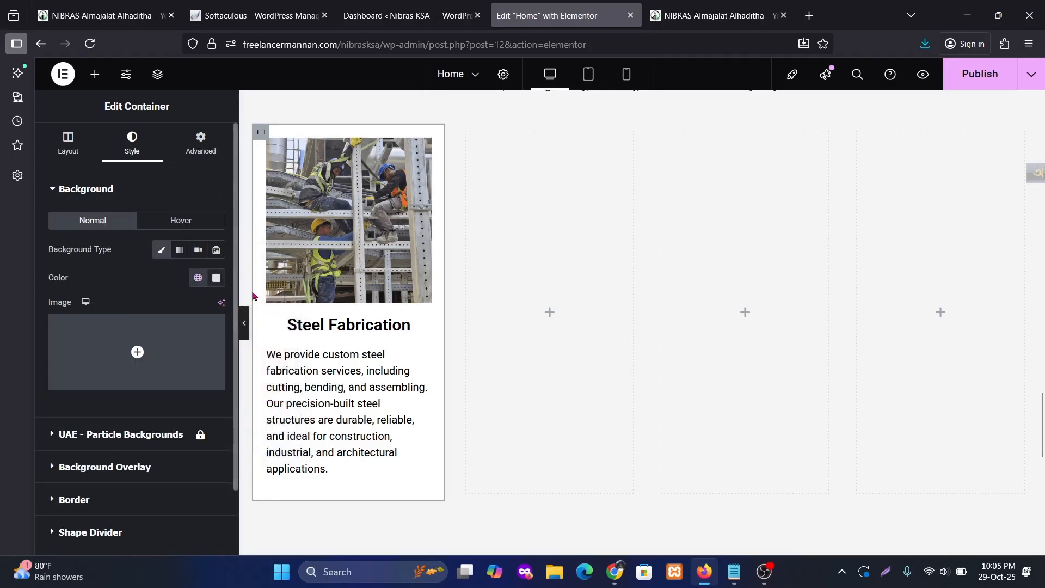
{"action": "left_click", "coordinate": [243, 323]}
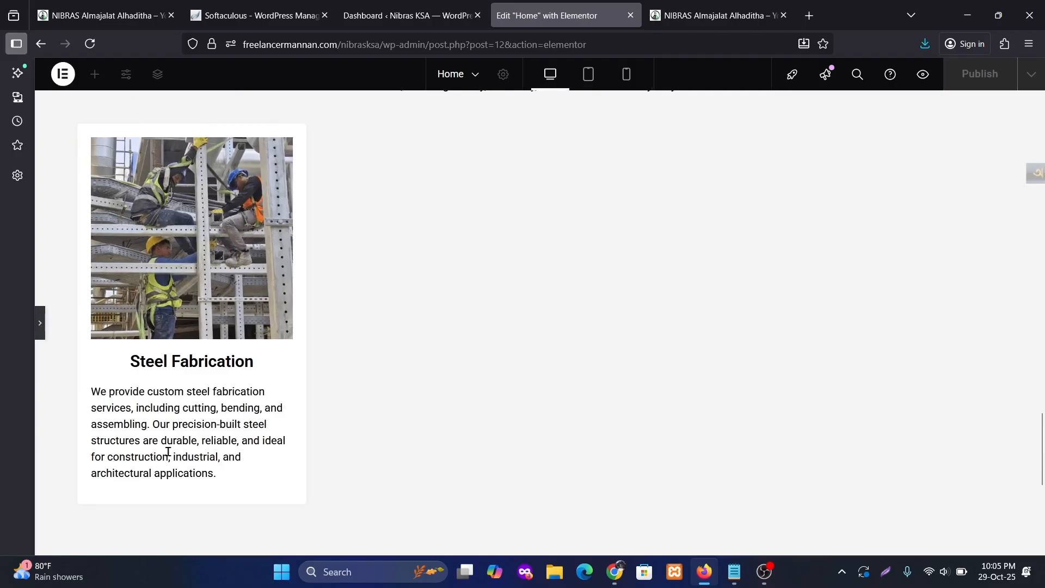
Duplicate the Steel Fabrication card container three times within the services row to make four identical cards.
{"action": "scroll", "coordinate": [199, 440], "scroll_direction": "up", "scroll_amount": 3}
{"action": "scroll", "coordinate": [228, 416], "scroll_direction": "down", "scroll_amount": 3}
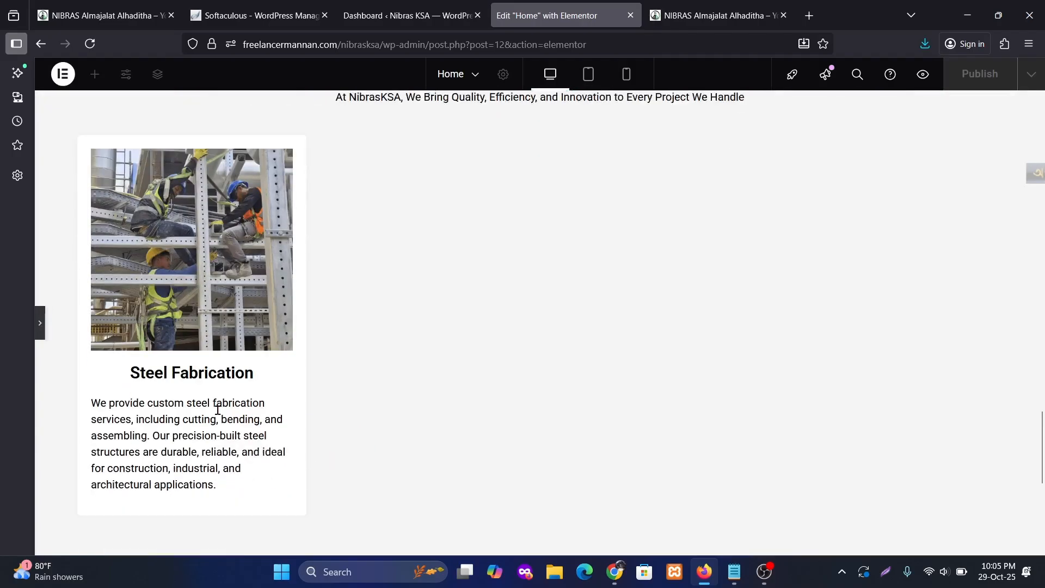
{"action": "left_click", "coordinate": [40, 324]}
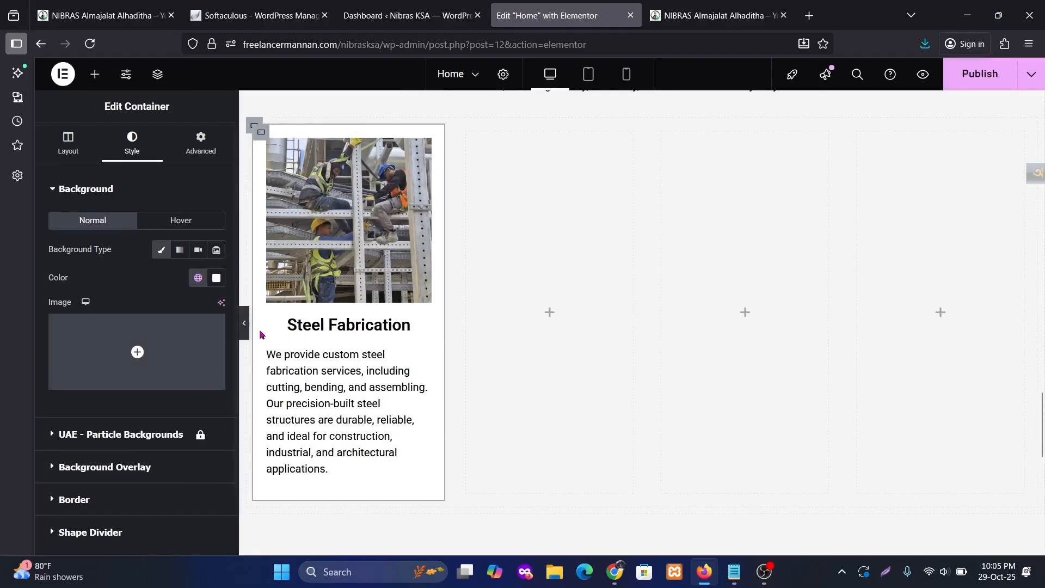
{"action": "right_click", "coordinate": [264, 141]}
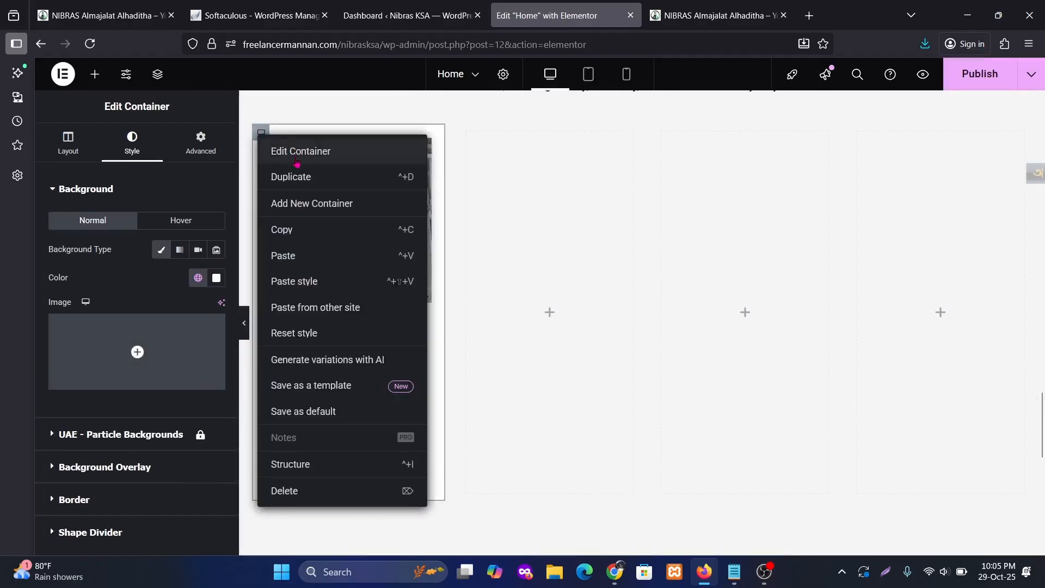
{"action": "left_click", "coordinate": [303, 177]}
{"action": "right_click", "coordinate": [426, 134]}
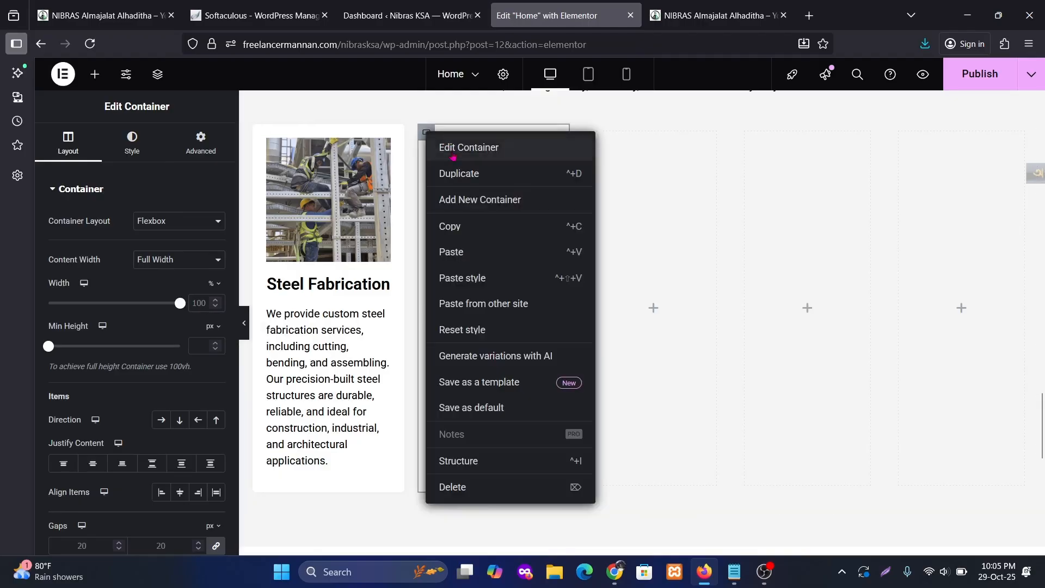
{"action": "left_click", "coordinate": [467, 174]}
{"action": "right_click", "coordinate": [537, 133]}
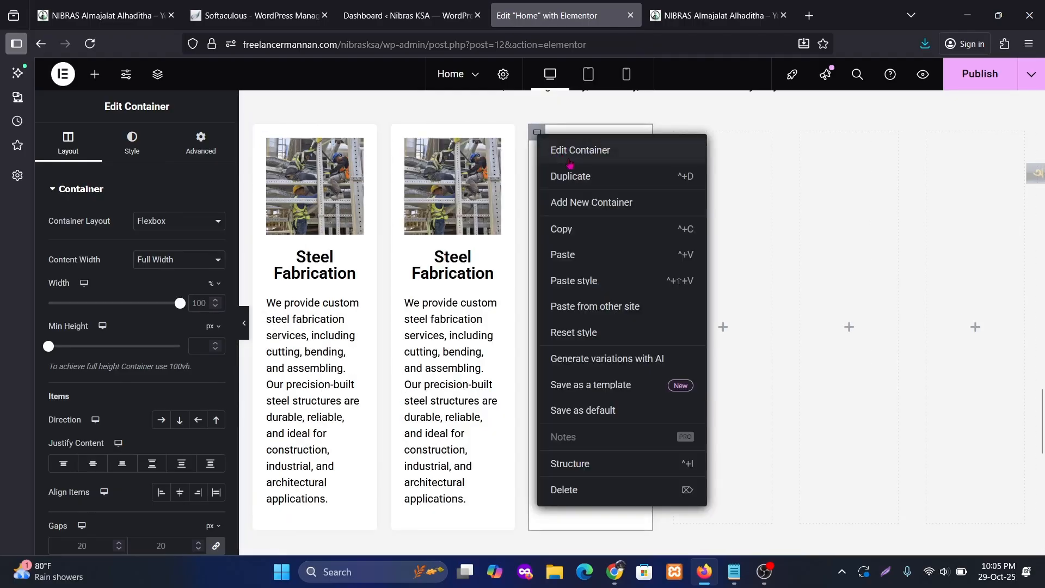
{"action": "left_click", "coordinate": [570, 177]}
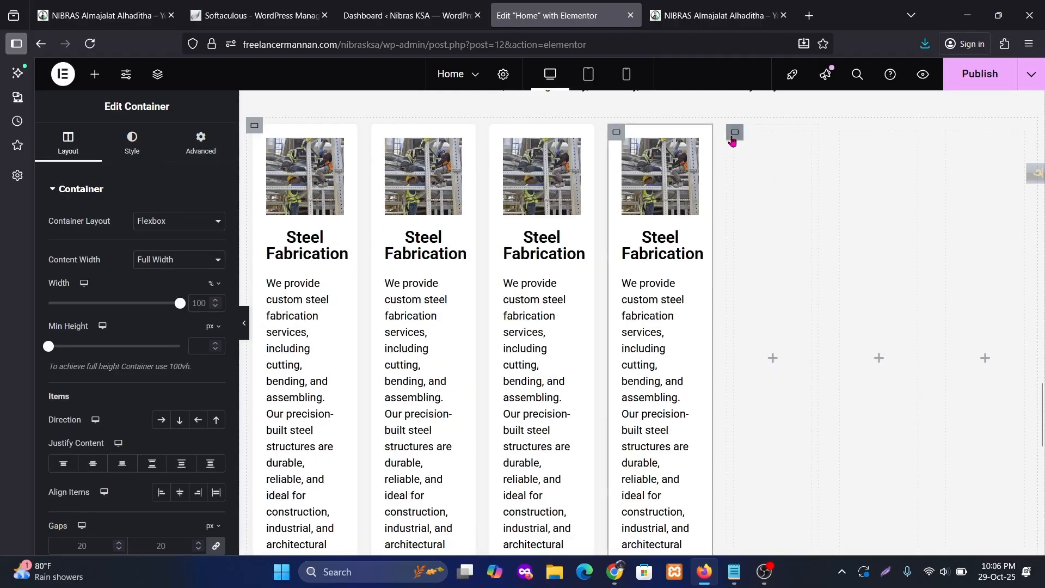
Delete the three empty placeholder containers beside the four Steel Fabrication cards.
{"action": "right_click", "coordinate": [734, 133]}
{"action": "left_click", "coordinate": [763, 491]}
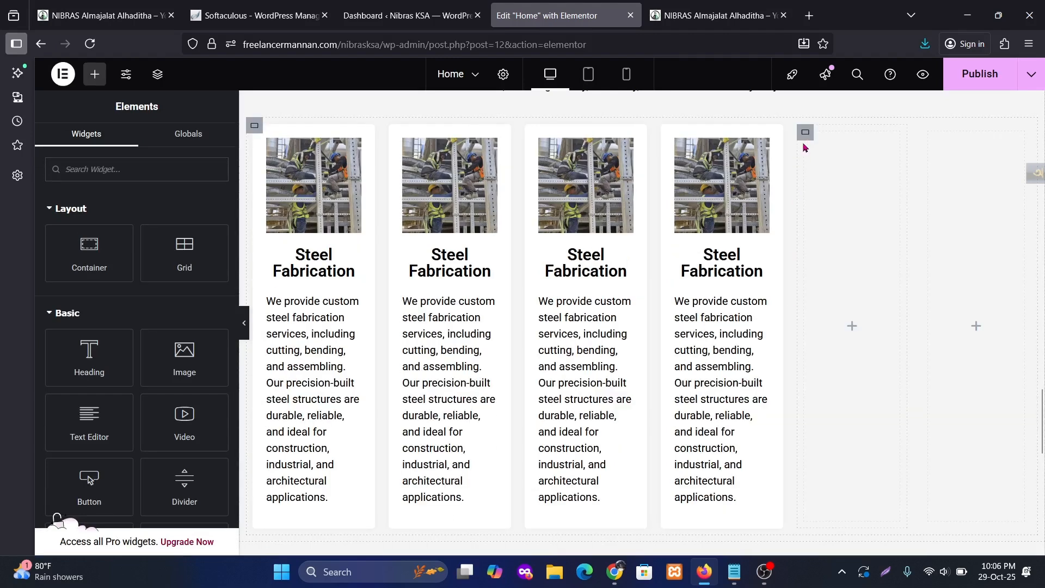
{"action": "right_click", "coordinate": [805, 133]}
{"action": "left_click", "coordinate": [839, 489]}
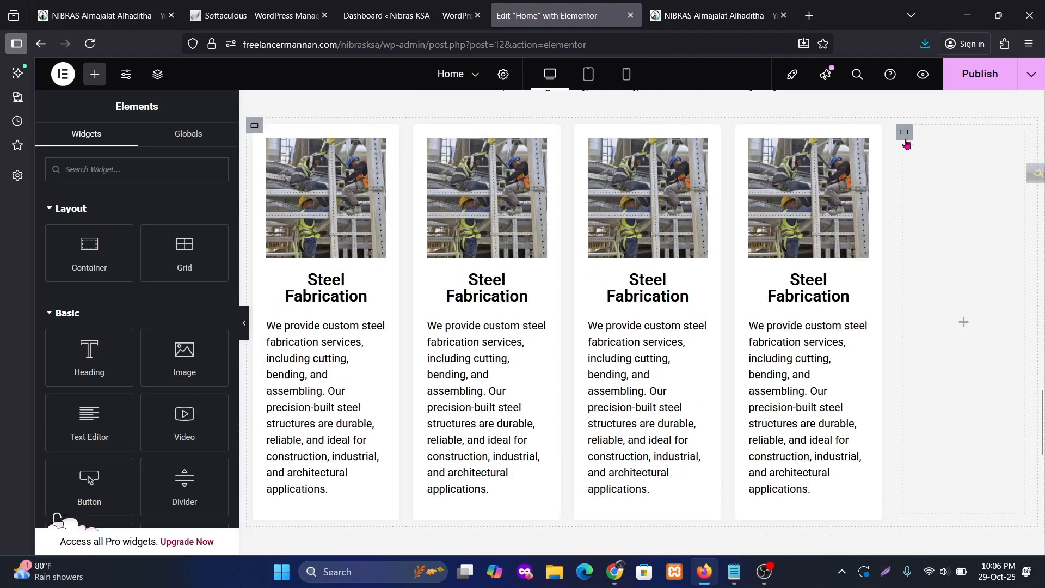
{"action": "right_click", "coordinate": [905, 137]}
{"action": "left_click", "coordinate": [903, 496]}
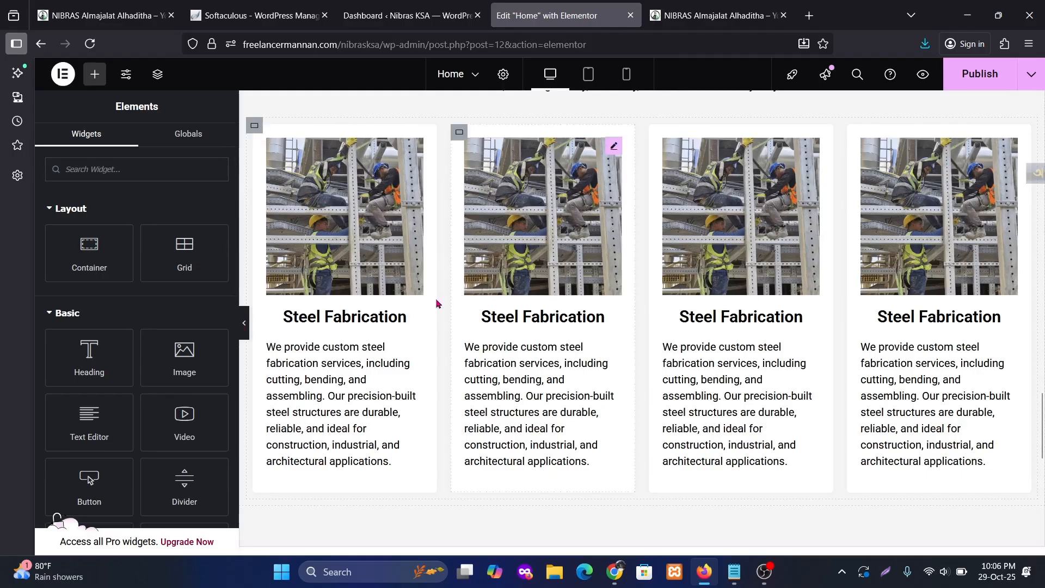
Upload Untitled-design21-1.png from Downloads and use it as the second service card's image.
{"action": "left_click", "coordinate": [522, 212]}
{"action": "left_click", "coordinate": [90, 267]}
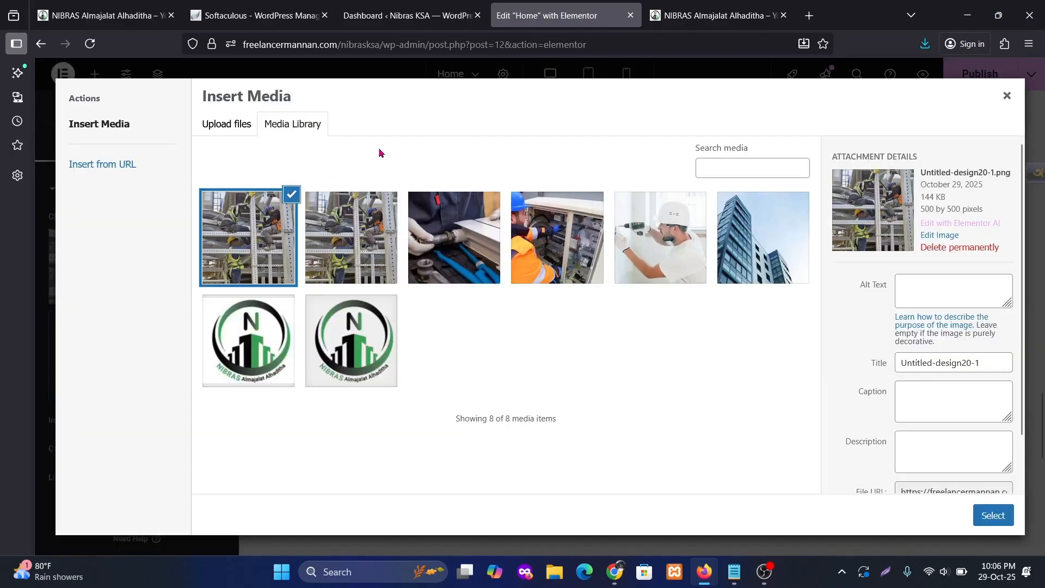
{"action": "left_click", "coordinate": [231, 130]}
{"action": "left_click", "coordinate": [607, 310]}
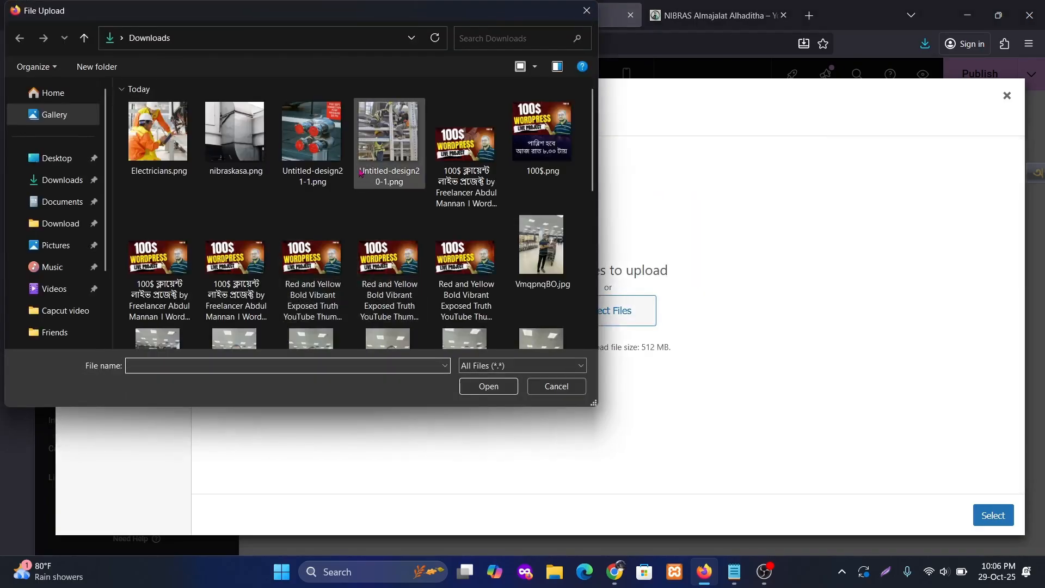
{"action": "left_click", "coordinate": [313, 137]}
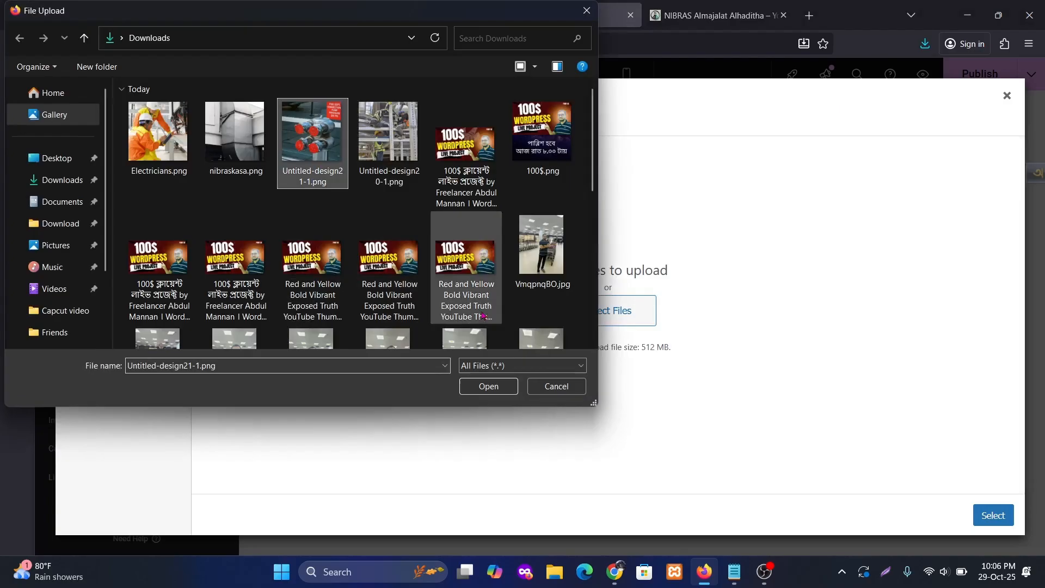
{"action": "left_click", "coordinate": [489, 386]}
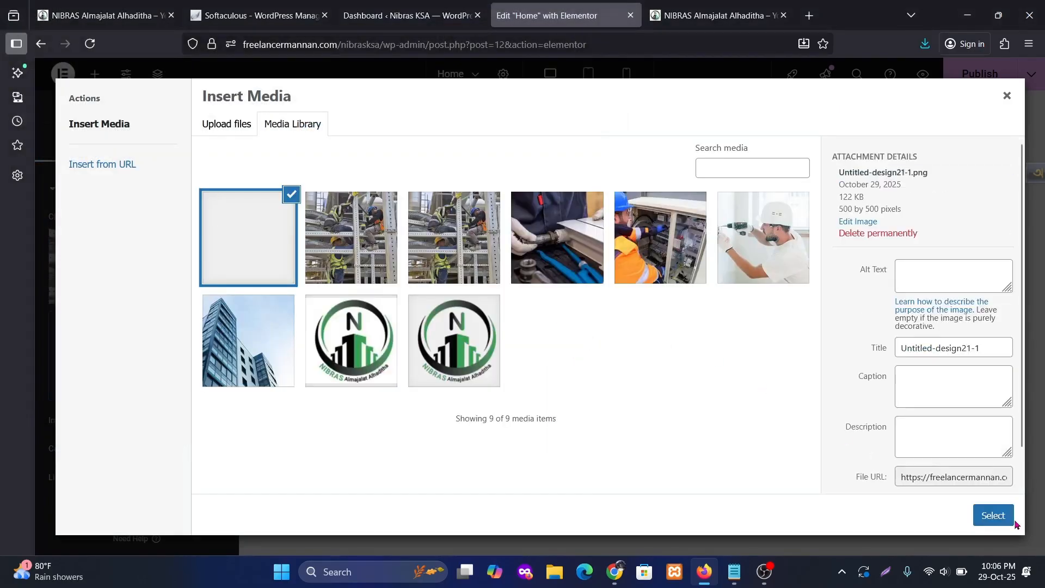
{"action": "left_click", "coordinate": [1006, 523]}
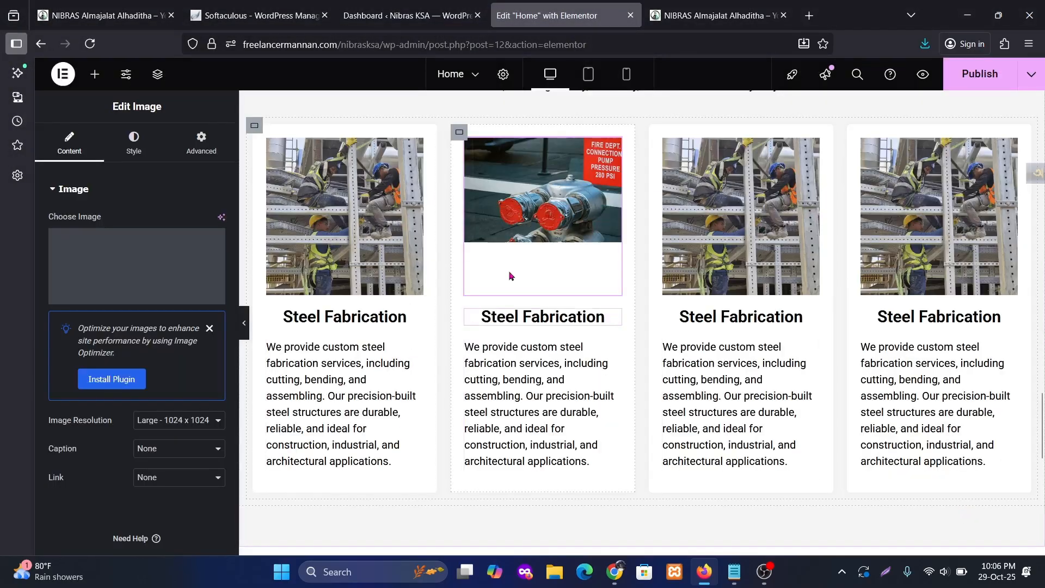
Copy the title "Pipe filter for firefighting" from the reference site and replace the second card's heading with it.
{"action": "key", "text": "ctrl+Tab"}
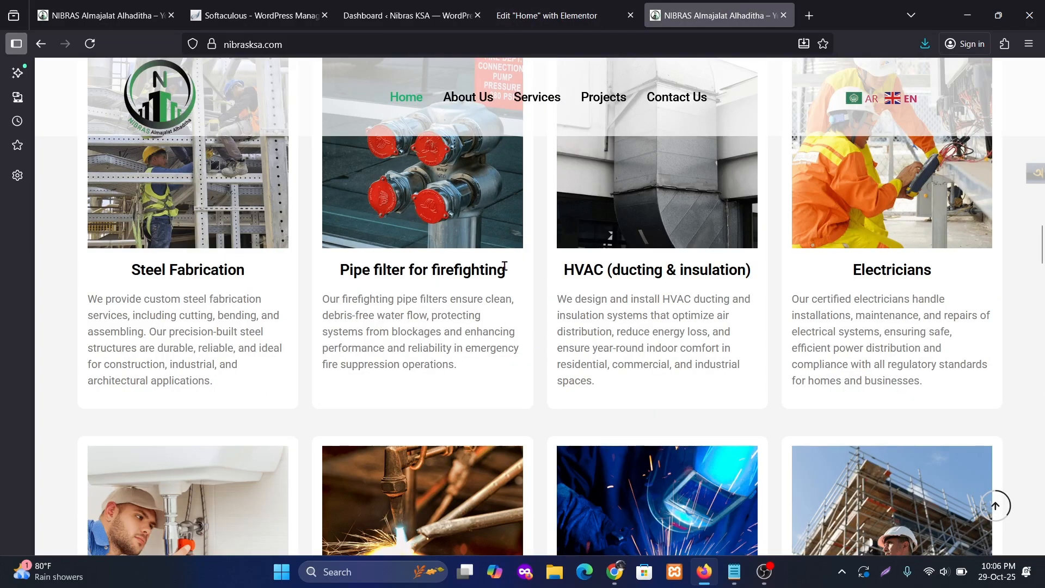
{"action": "left_click_drag", "start_coordinate": [504, 267], "coordinate": [341, 279]}
{"action": "key", "text": "ctrl+c"}
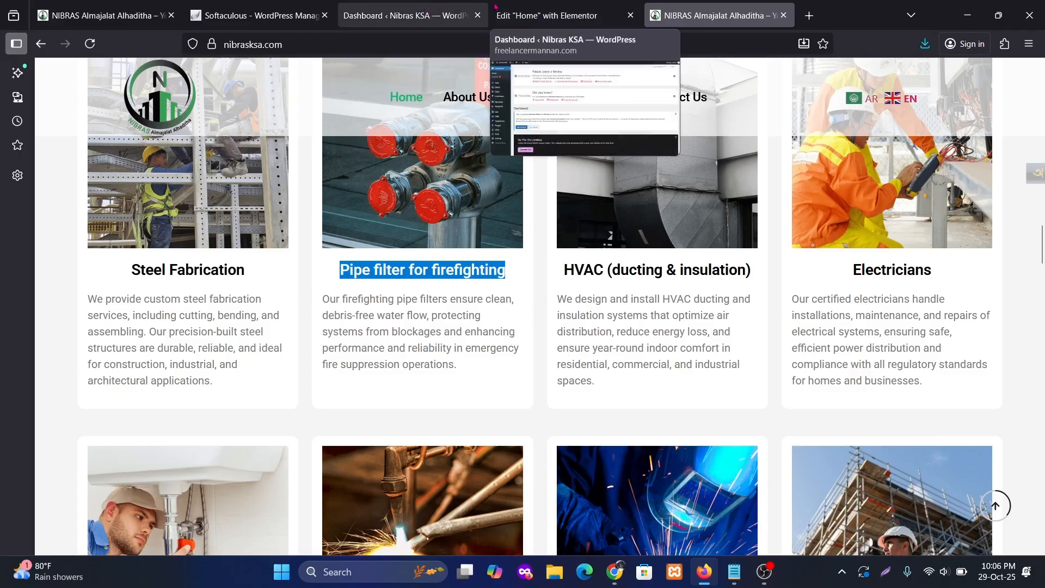
{"action": "left_click", "coordinate": [539, 15]}
{"action": "left_click", "coordinate": [527, 312]}
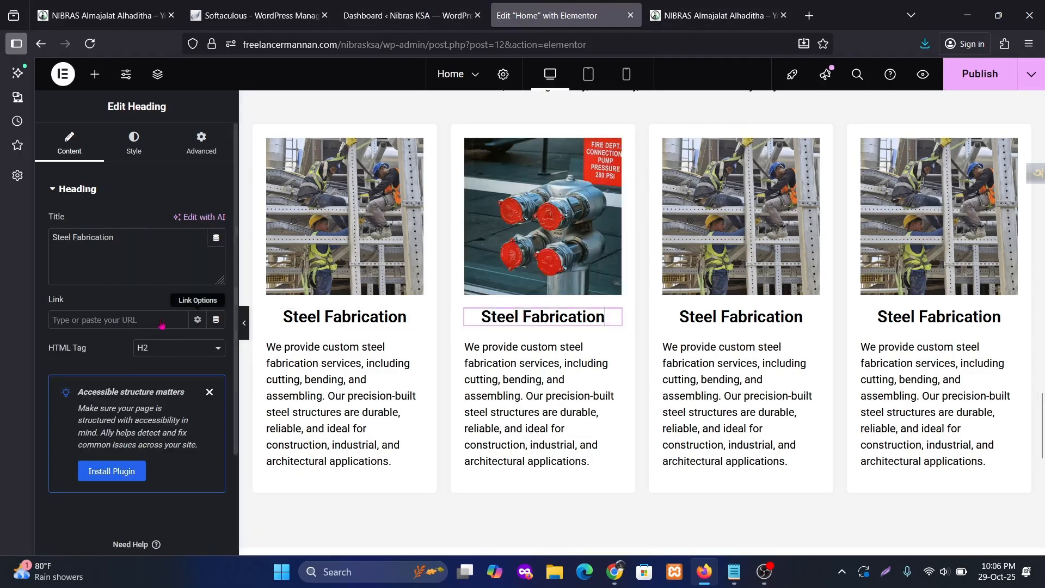
{"action": "triple_click", "coordinate": [95, 238]}
{"action": "key", "text": "ctrl+v"}
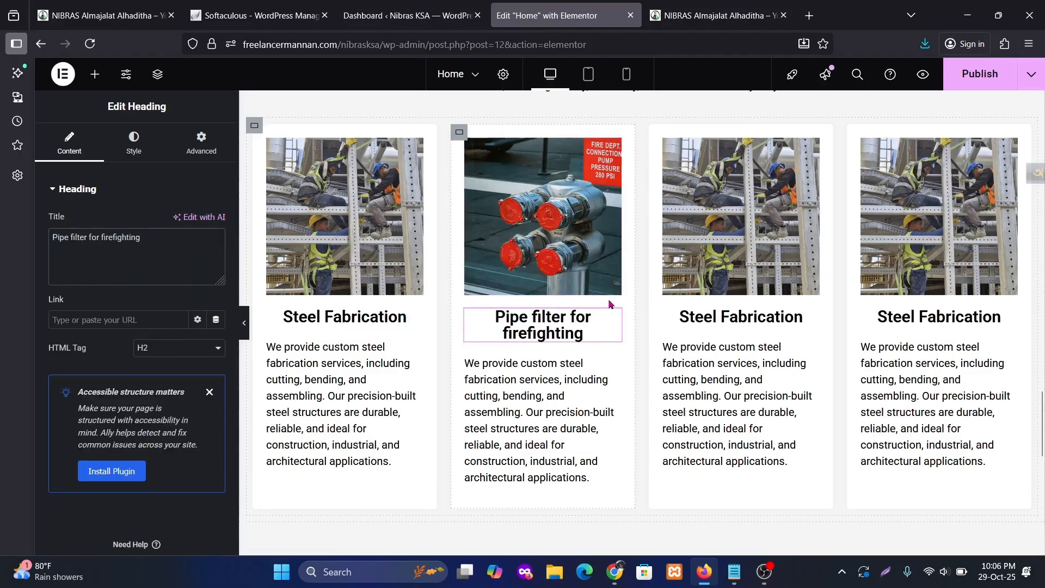
Copy the firefighting pipe filter description from the reference site and replace the second card's paragraph with it.
{"action": "left_click", "coordinate": [705, 6]}
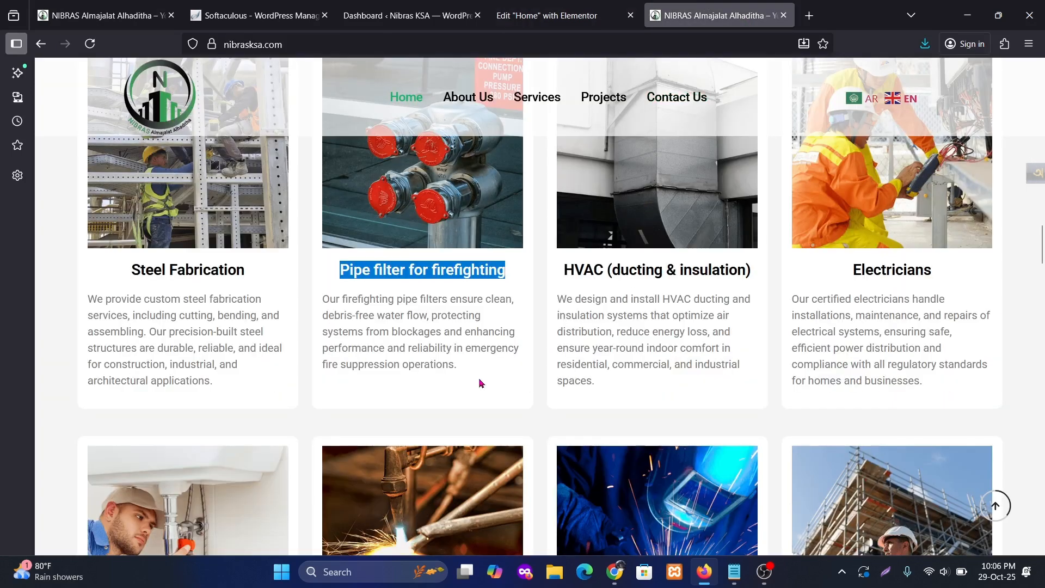
{"action": "left_click_drag", "start_coordinate": [458, 364], "coordinate": [313, 303]}
{"action": "key", "text": "ctrl+c"}
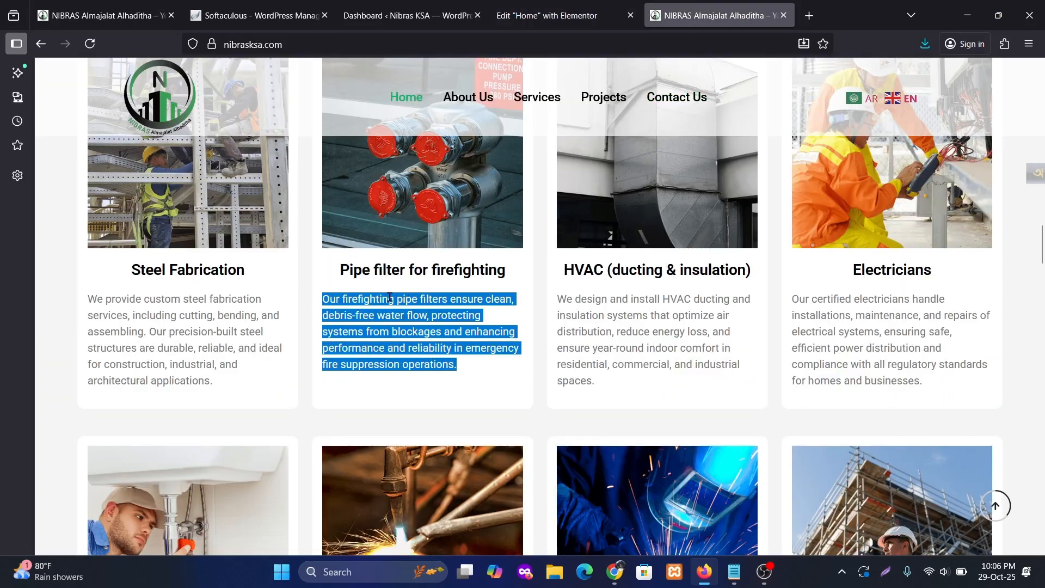
{"action": "left_click", "coordinate": [567, 13]}
{"action": "left_click", "coordinate": [556, 412]}
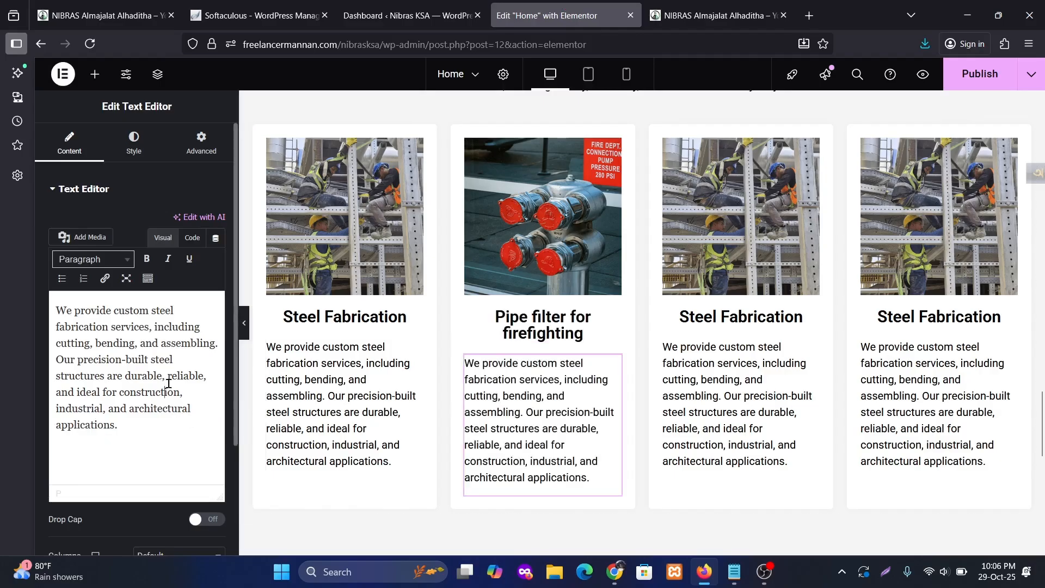
{"action": "key", "text": "ctrl+a"}
{"action": "key", "text": "ctrl+v"}
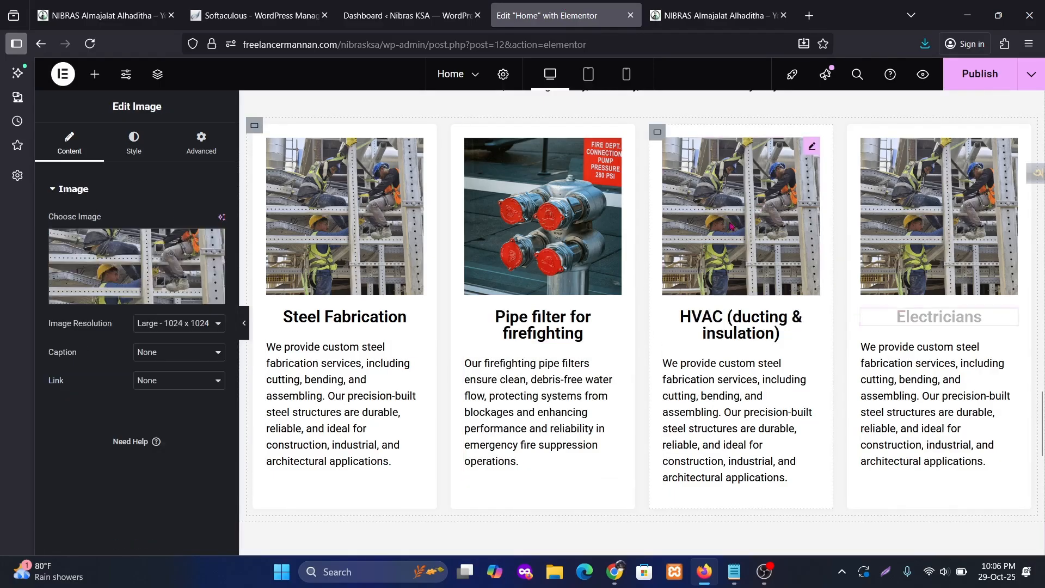
Upload nibraskasa.png and Electricians.png to the media library and set the HVAC card's image to Electricians.png.
{"action": "left_click", "coordinate": [136, 267]}
{"action": "left_click", "coordinate": [227, 124]}
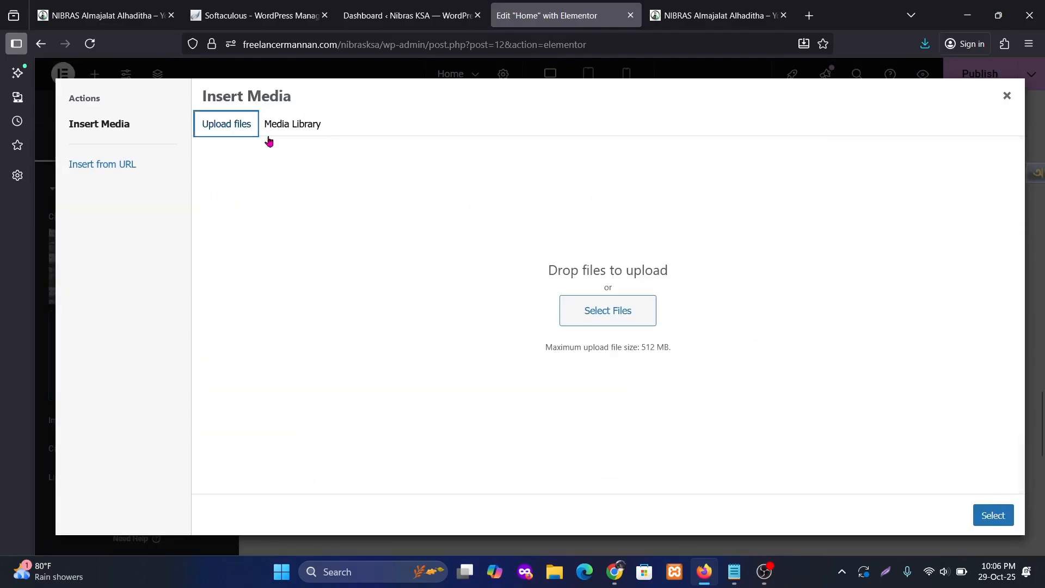
{"action": "left_click", "coordinate": [588, 318]}
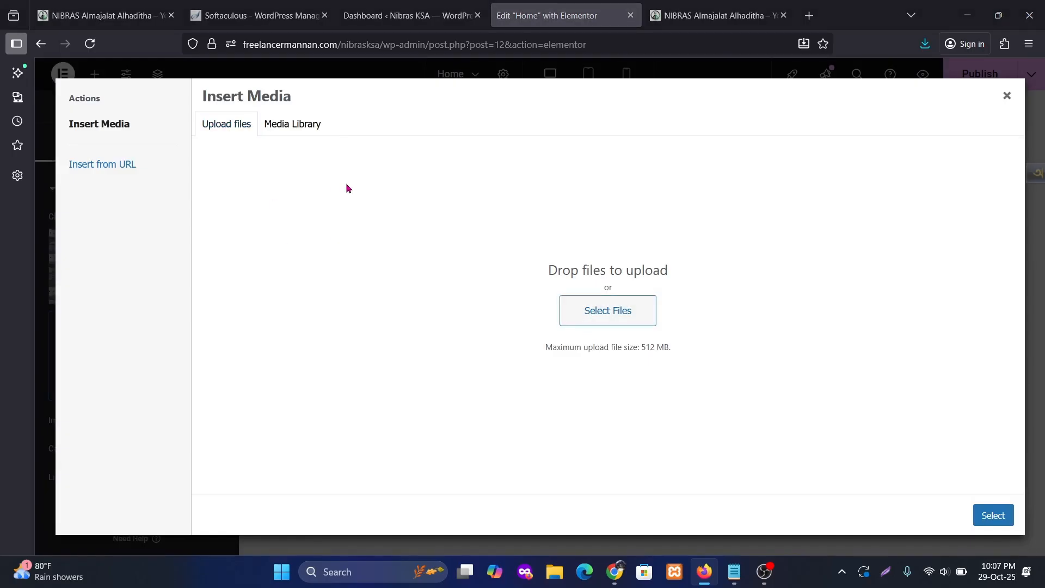
{"action": "left_click", "coordinate": [480, 378]}
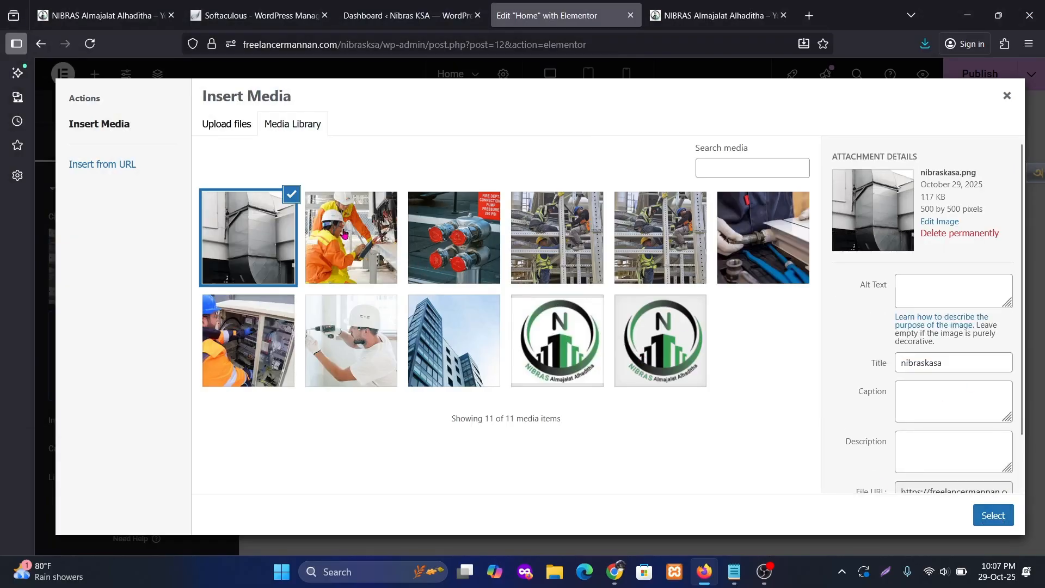
{"action": "left_click", "coordinate": [345, 234]}
{"action": "left_click", "coordinate": [993, 514]}
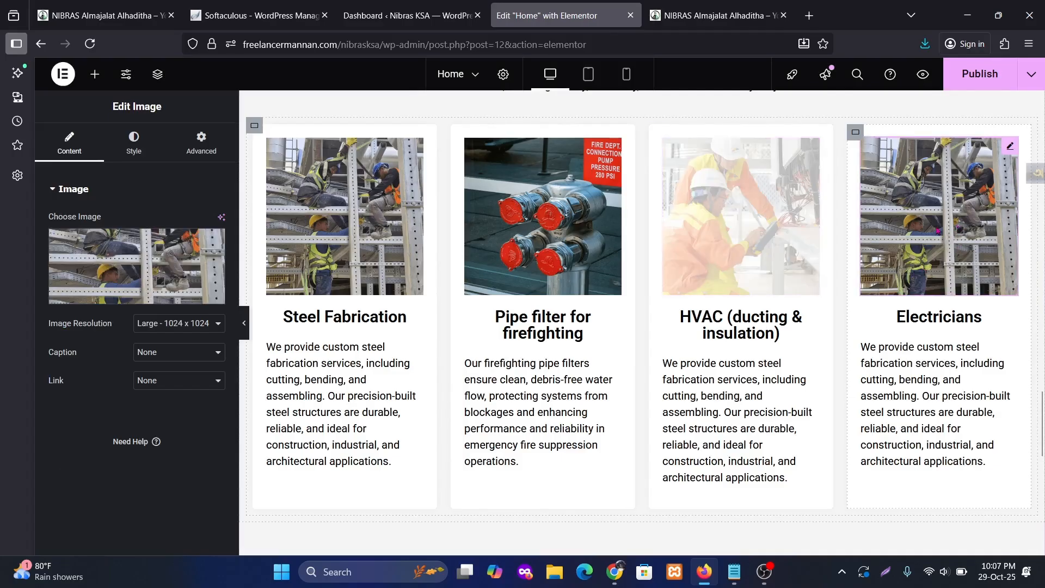
Set the Electricians card's image to nibraskasa.png from the media library.
{"action": "left_click", "coordinate": [217, 234]}
{"action": "left_click", "coordinate": [244, 216]}
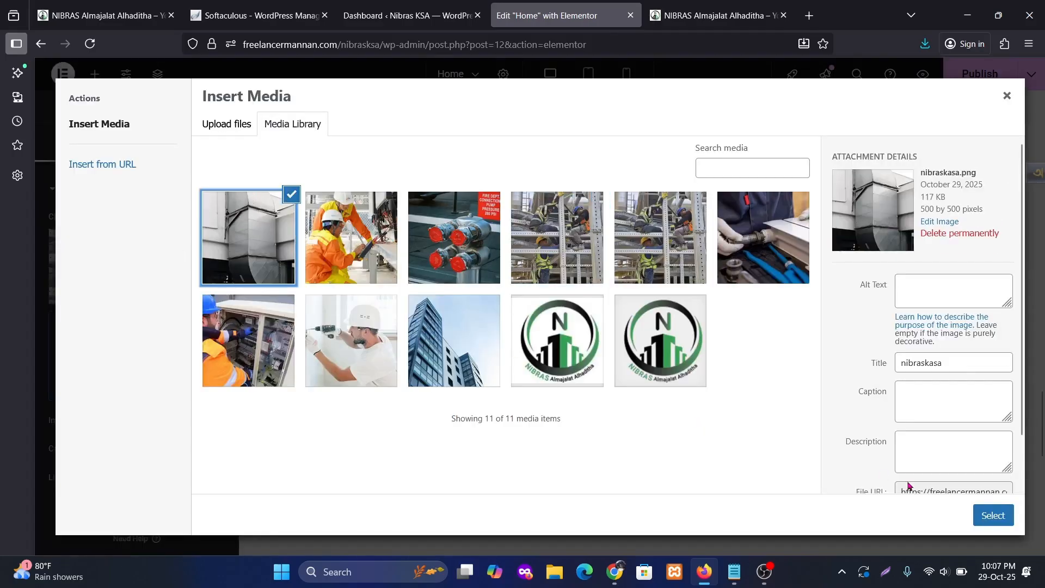
{"action": "left_click", "coordinate": [992, 515]}
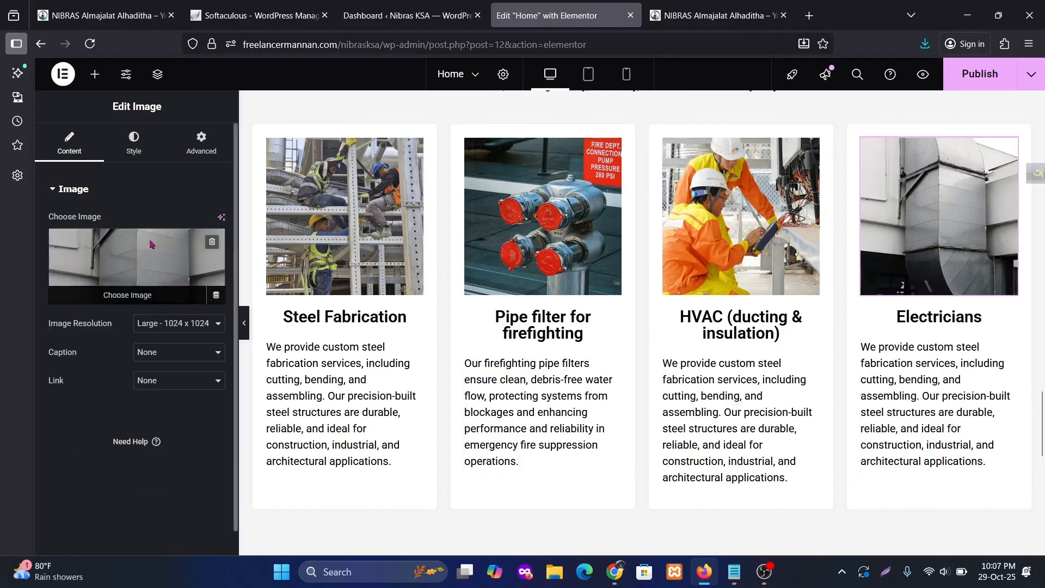
Set the Electricians card's image to Electricians.png and the HVAC (ducting & insulation) card's image to nibraskasa.png.
{"action": "left_click", "coordinate": [182, 249]}
{"action": "left_click", "coordinate": [356, 222]}
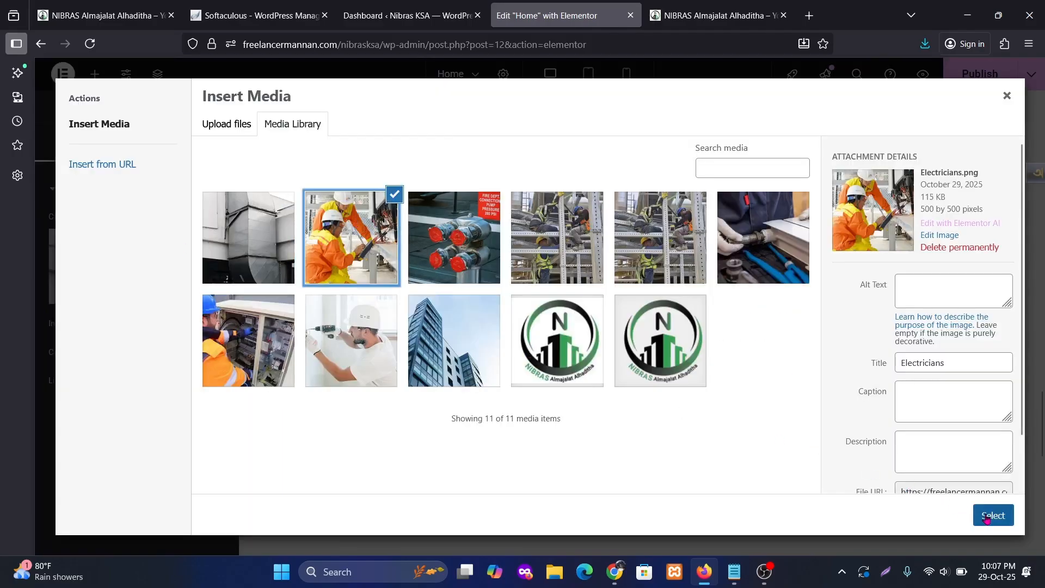
{"action": "left_click", "coordinate": [993, 515]}
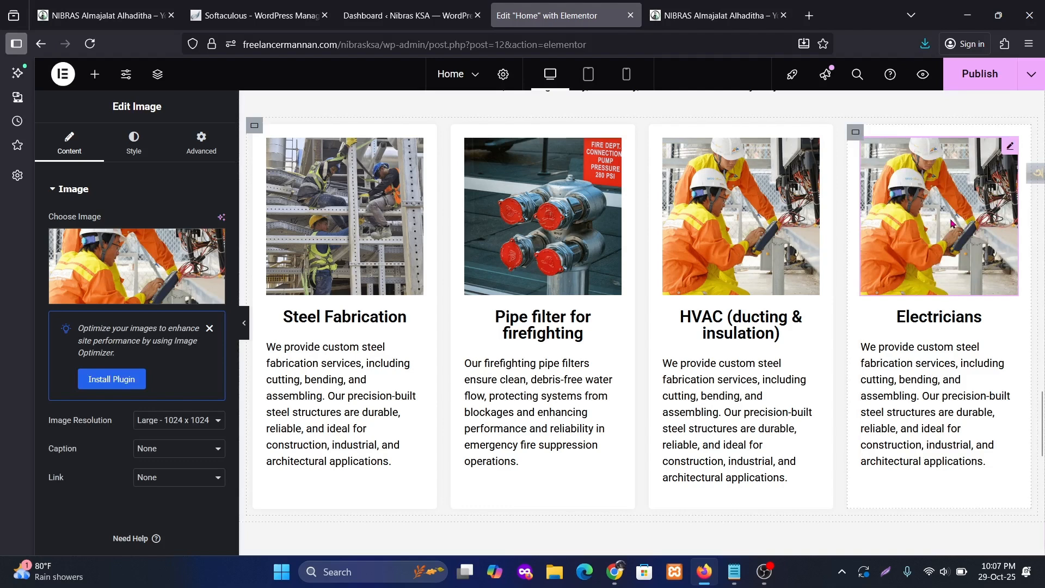
{"action": "left_click", "coordinate": [182, 242]}
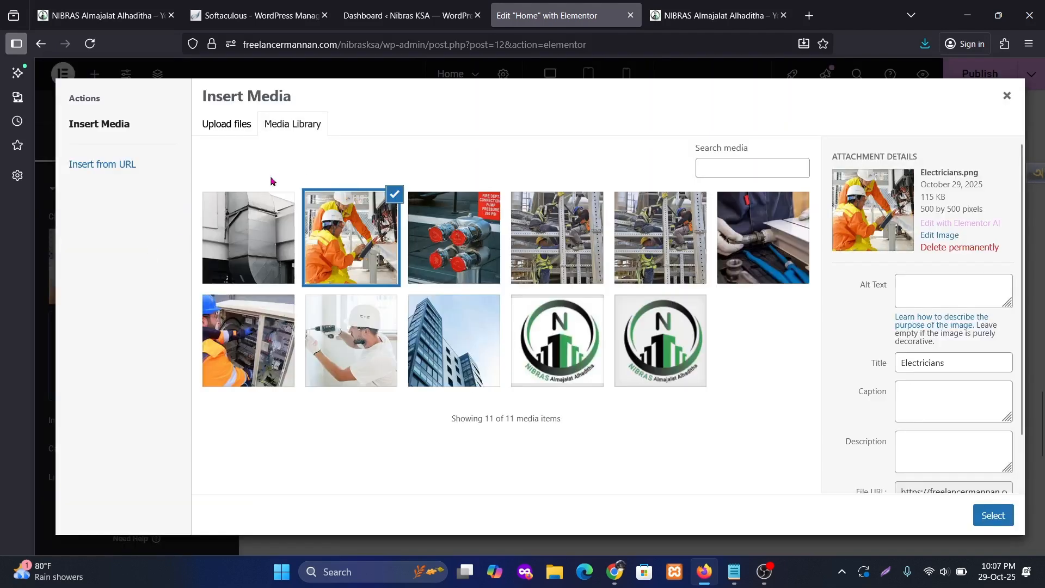
{"action": "left_click", "coordinate": [255, 227]}
{"action": "left_click", "coordinate": [992, 515]}
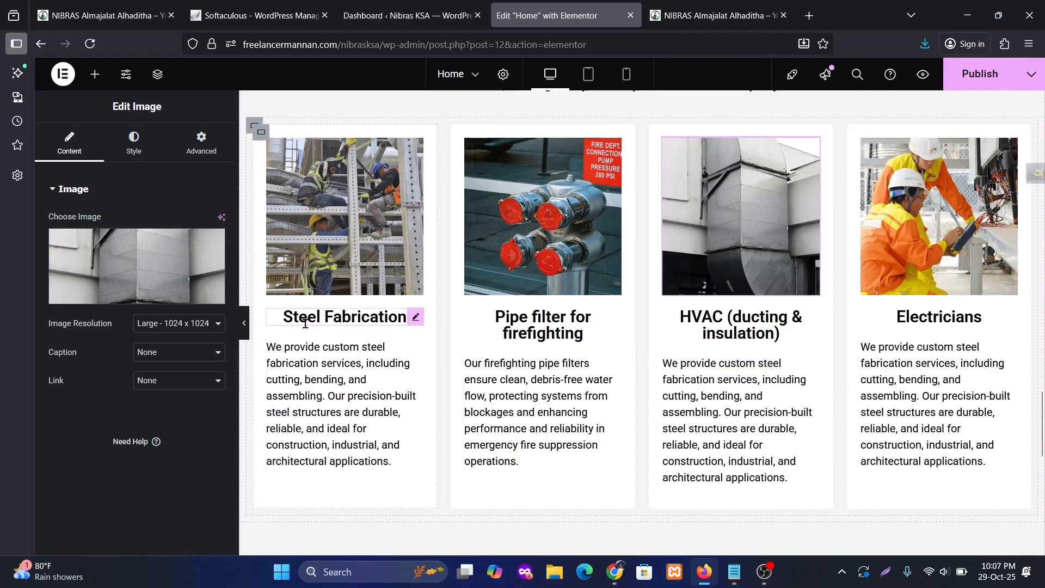
Duplicate the whole row container with the four service cards to add a second row of cards below it.
{"action": "scroll", "coordinate": [443, 346], "scroll_direction": "up", "scroll_amount": 3}
{"action": "scroll", "coordinate": [439, 340], "scroll_direction": "down", "scroll_amount": 1}
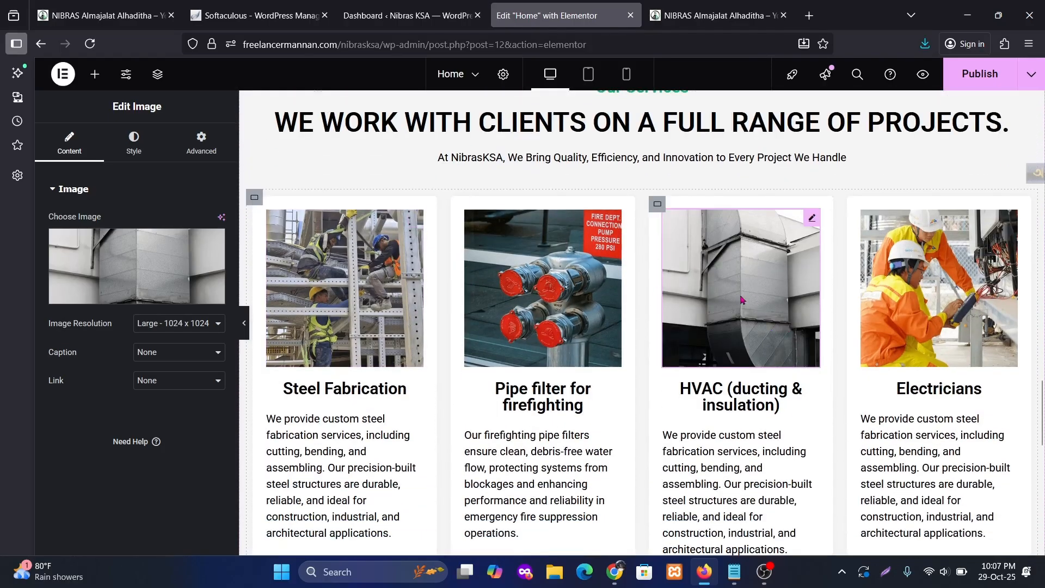
{"action": "right_click", "coordinate": [252, 204]}
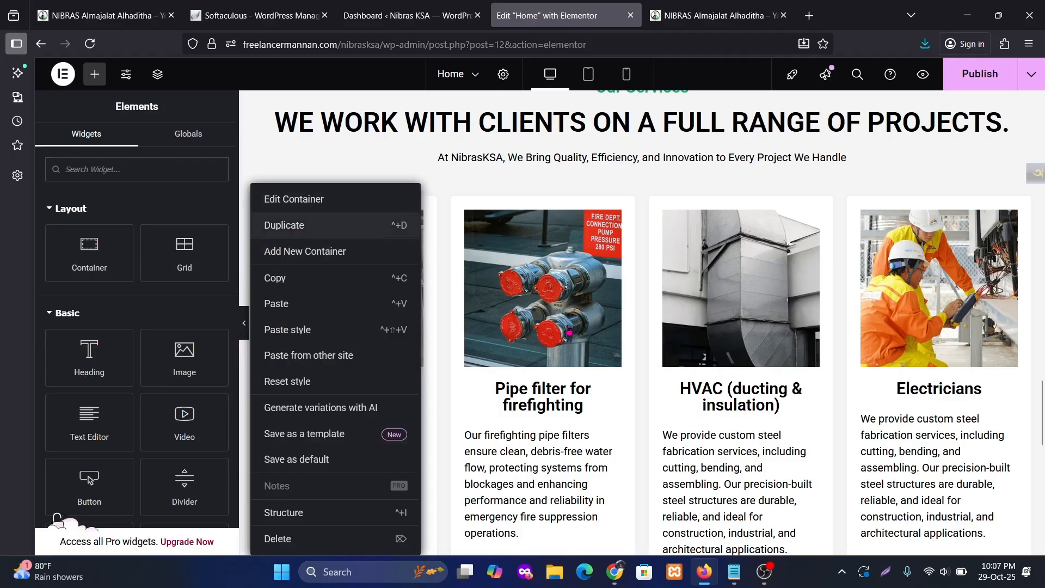
{"action": "key", "text": "ctrl+d"}
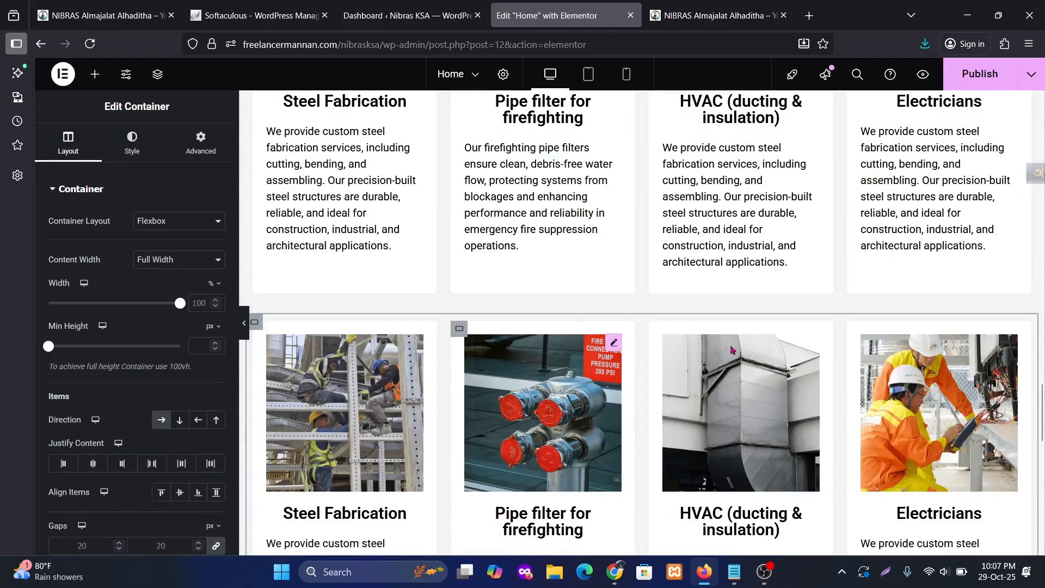
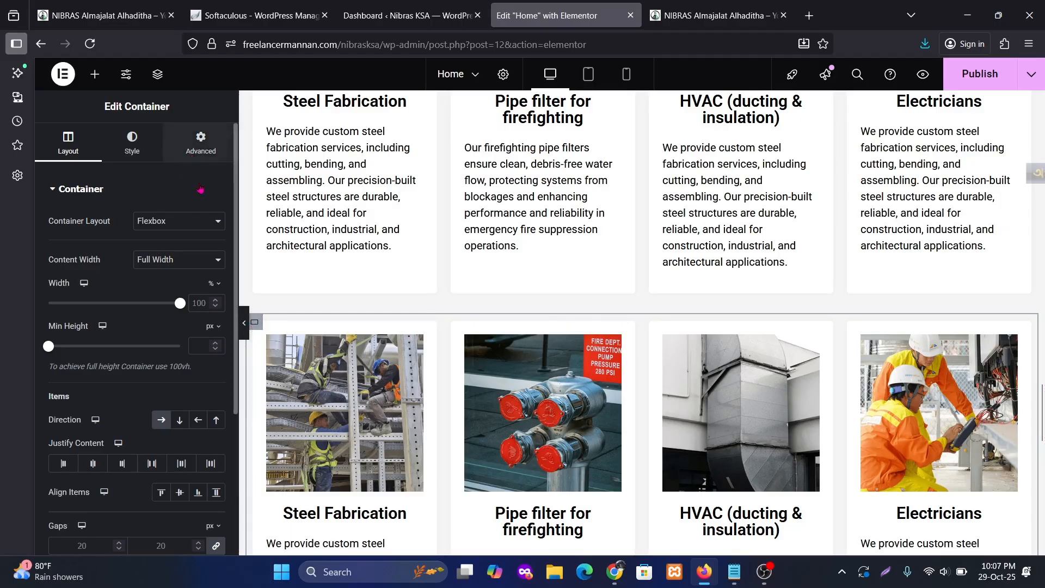
Unlink the margin values of the second row's container and set its top margin to -20 px.
{"action": "left_click", "coordinate": [200, 142]}
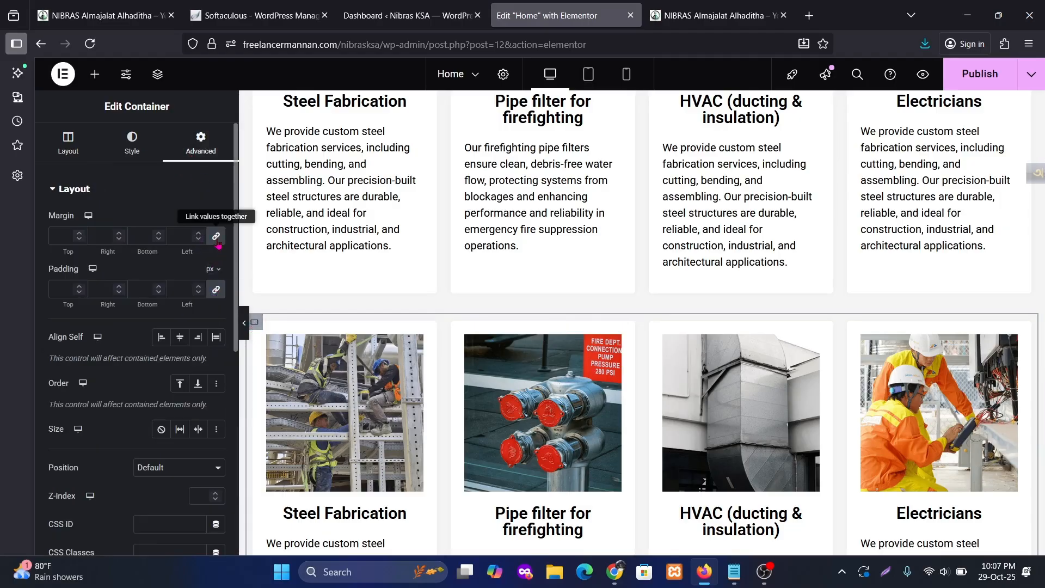
{"action": "left_click", "coordinate": [217, 240]}
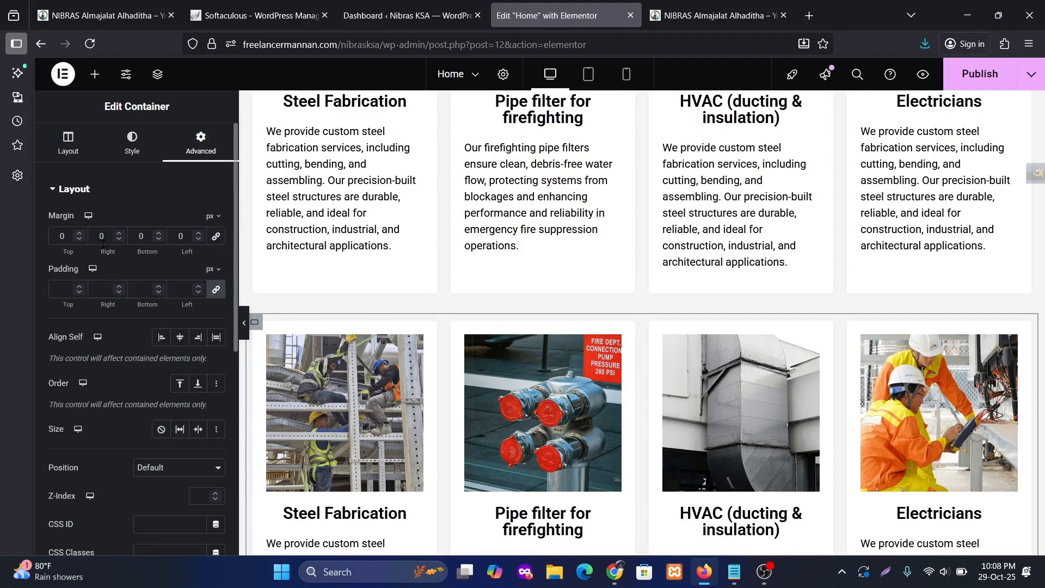
{"action": "left_click", "coordinate": [80, 239]}
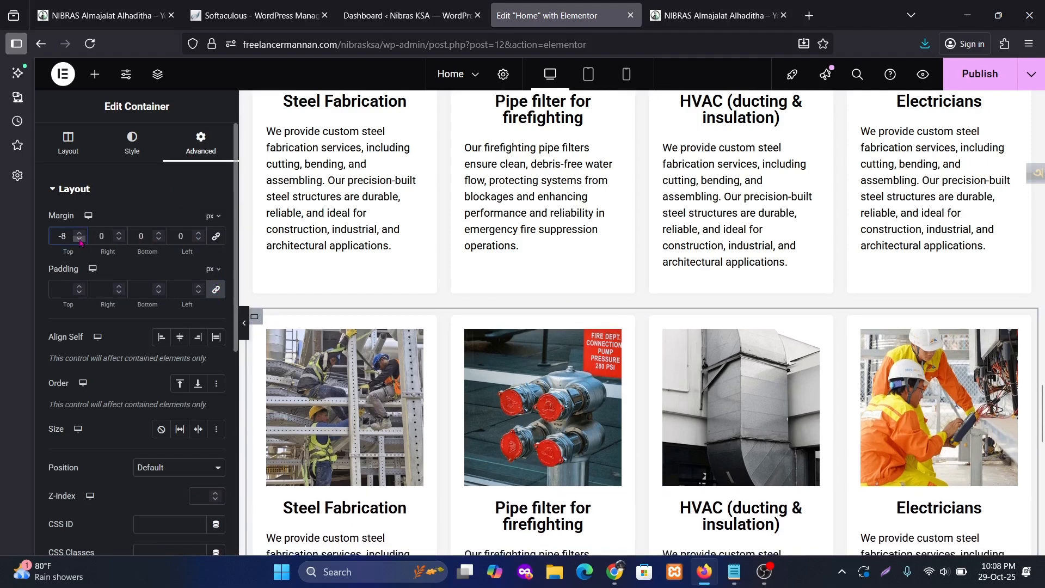
{"action": "left_click", "coordinate": [80, 239]}
{"action": "left_click", "coordinate": [79, 239]}
{"action": "left_click", "coordinate": [80, 240]}
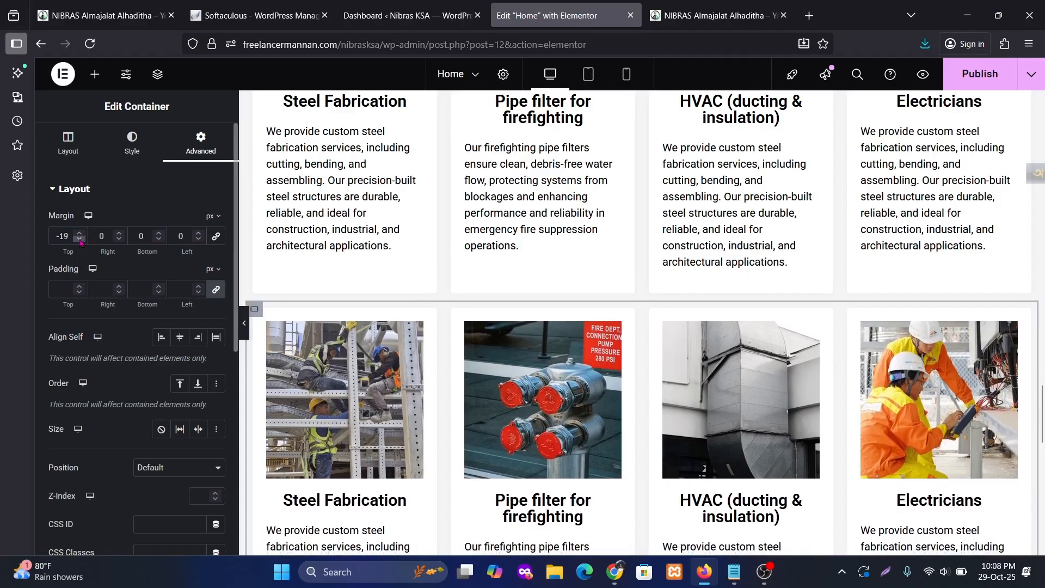
{"action": "left_click", "coordinate": [79, 239]}
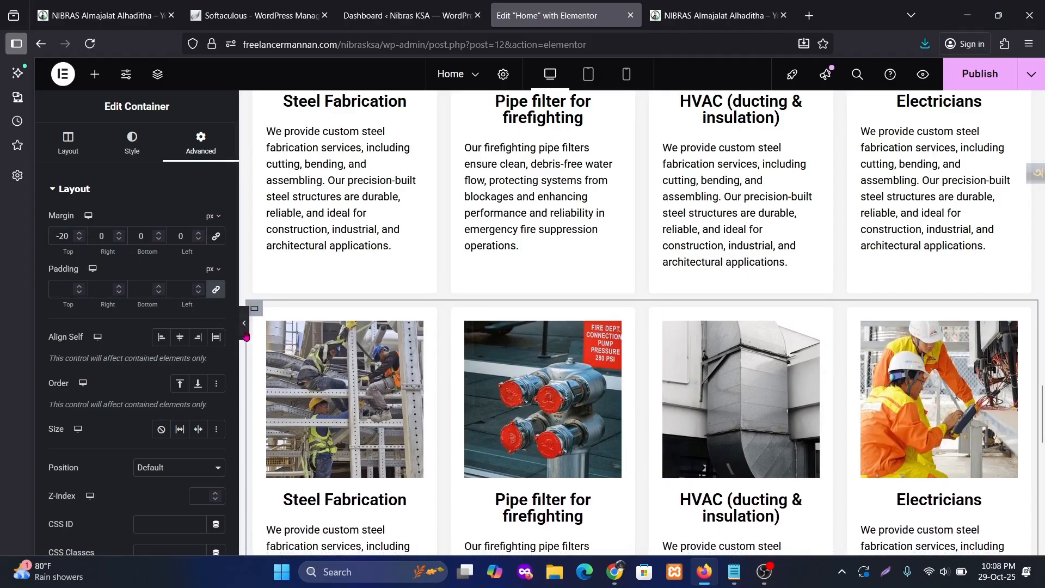
Examine the gap between the two card rows at full preview width and compare it with the reference site's services section.
{"action": "left_click", "coordinate": [246, 332]}
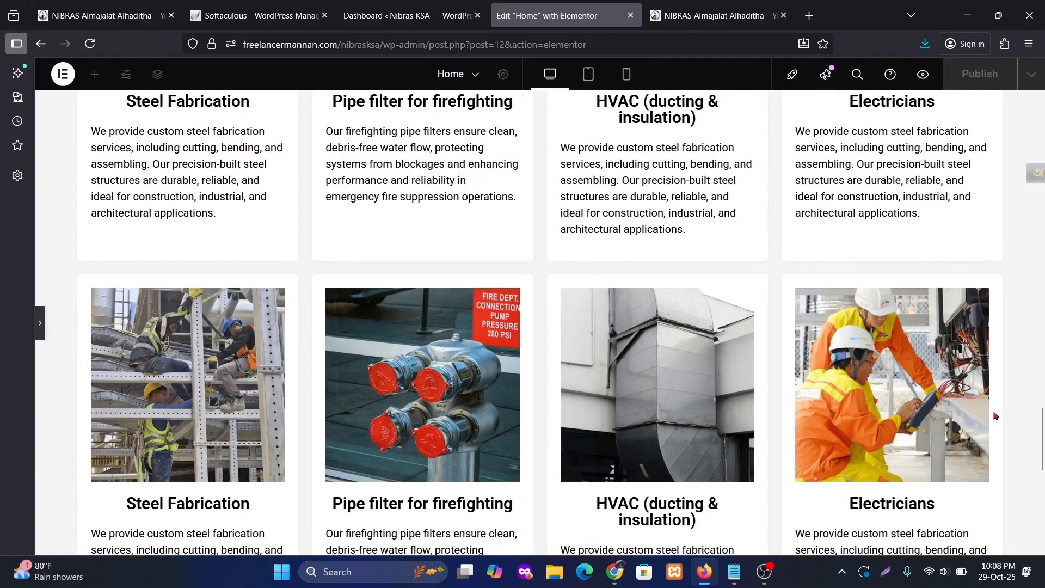
{"action": "scroll", "coordinate": [974, 416], "scroll_direction": "down", "scroll_amount": 3}
{"action": "scroll", "coordinate": [675, 403], "scroll_direction": "up", "scroll_amount": 5}
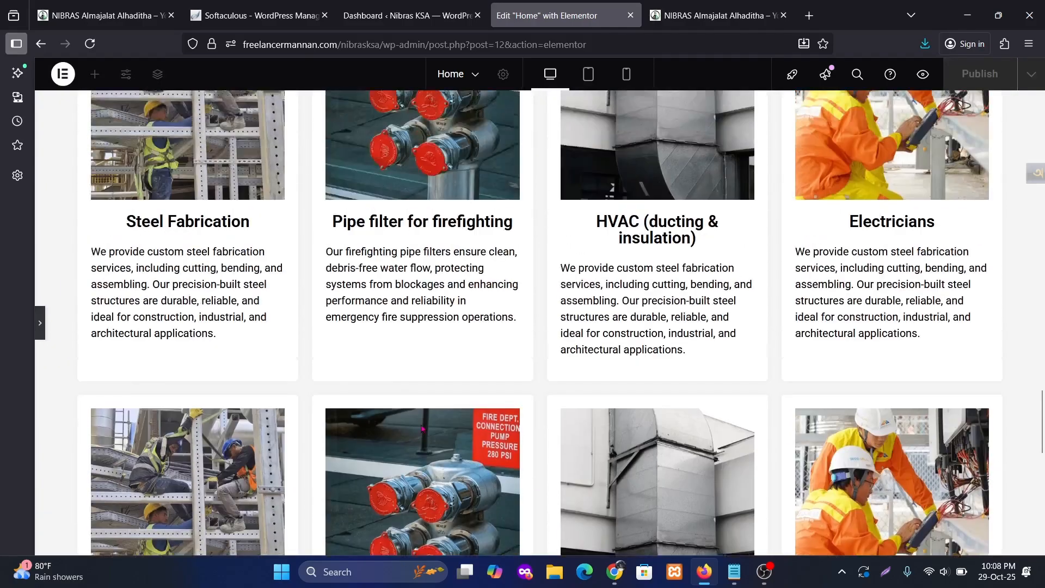
{"action": "scroll", "coordinate": [525, 404], "scroll_direction": "up", "scroll_amount": 2}
{"action": "scroll", "coordinate": [526, 404], "scroll_direction": "down", "scroll_amount": 2}
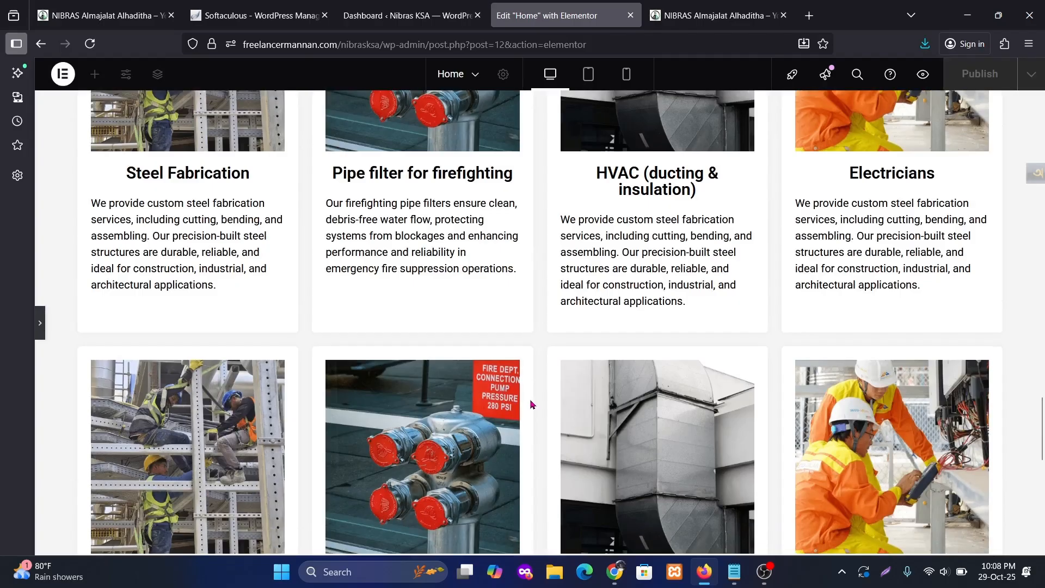
{"action": "left_click", "coordinate": [41, 326]}
{"action": "left_click", "coordinate": [718, 15]}
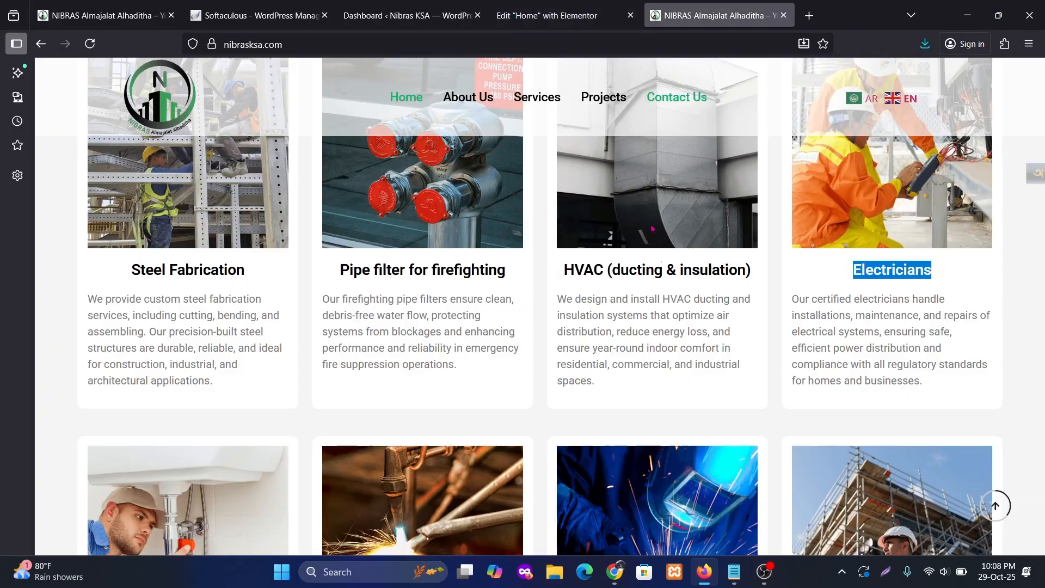
{"action": "scroll", "coordinate": [599, 327], "scroll_direction": "down", "scroll_amount": 10}
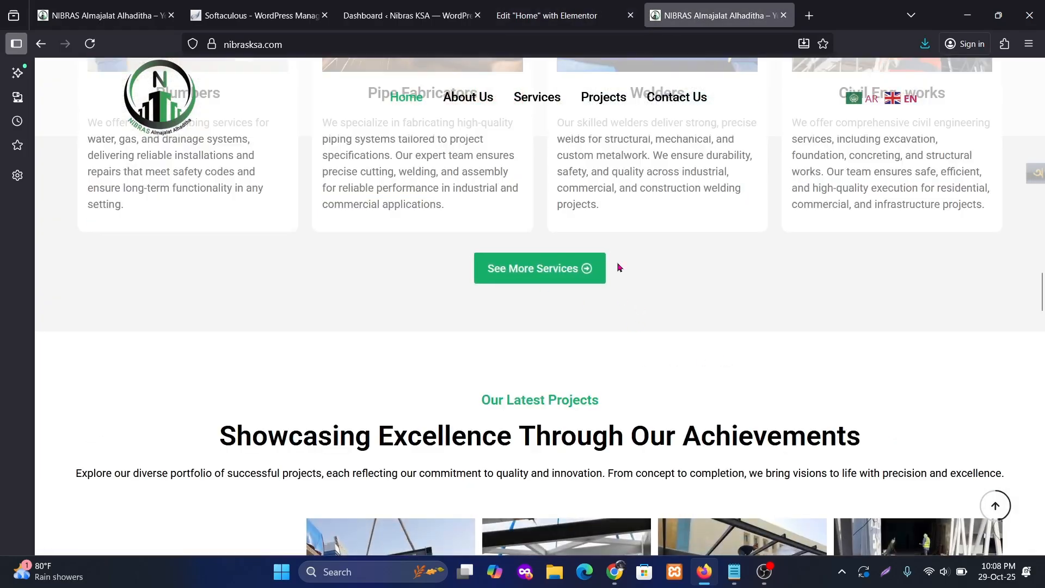
Copy the Get A Quote button from below the Our Vision list and place it beneath the second row of service cards.
{"action": "left_click", "coordinate": [535, 9]}
{"action": "scroll", "coordinate": [871, 327], "scroll_direction": "up", "scroll_amount": 5}
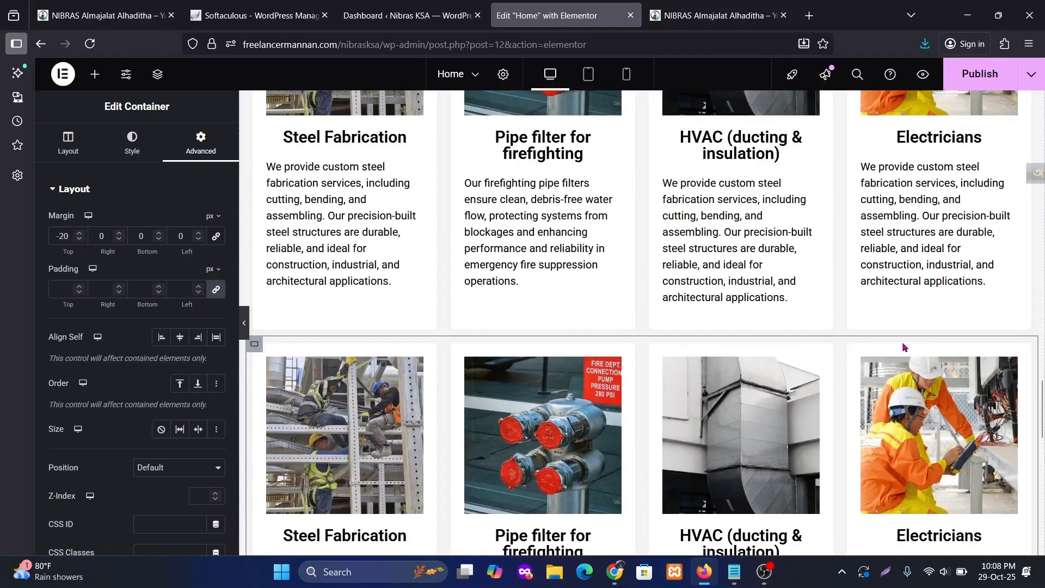
{"action": "scroll", "coordinate": [823, 312], "scroll_direction": "up", "scroll_amount": 10}
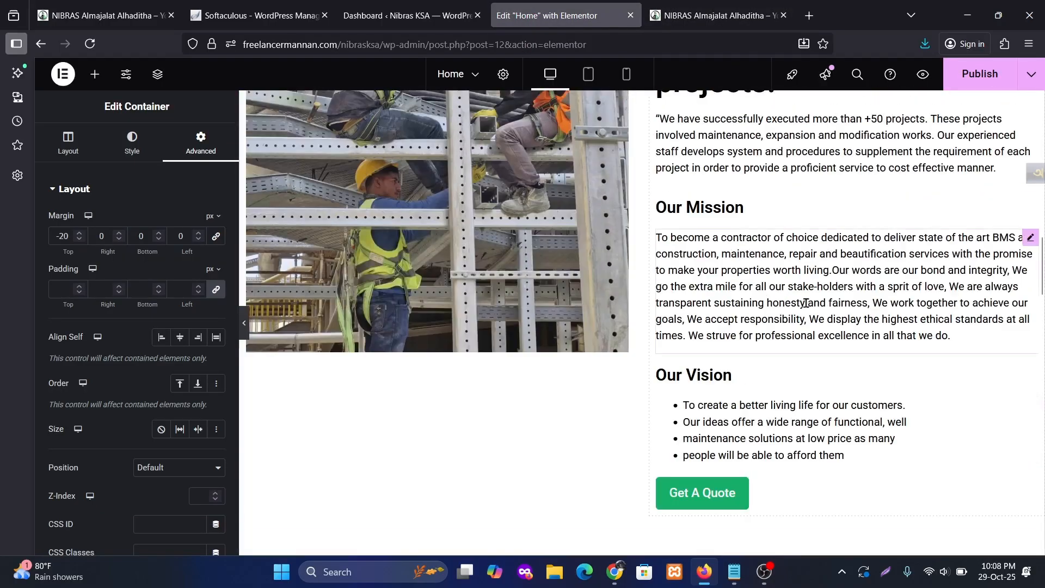
{"action": "scroll", "coordinate": [793, 392], "scroll_direction": "down", "scroll_amount": 3}
{"action": "right_click", "coordinate": [761, 351]}
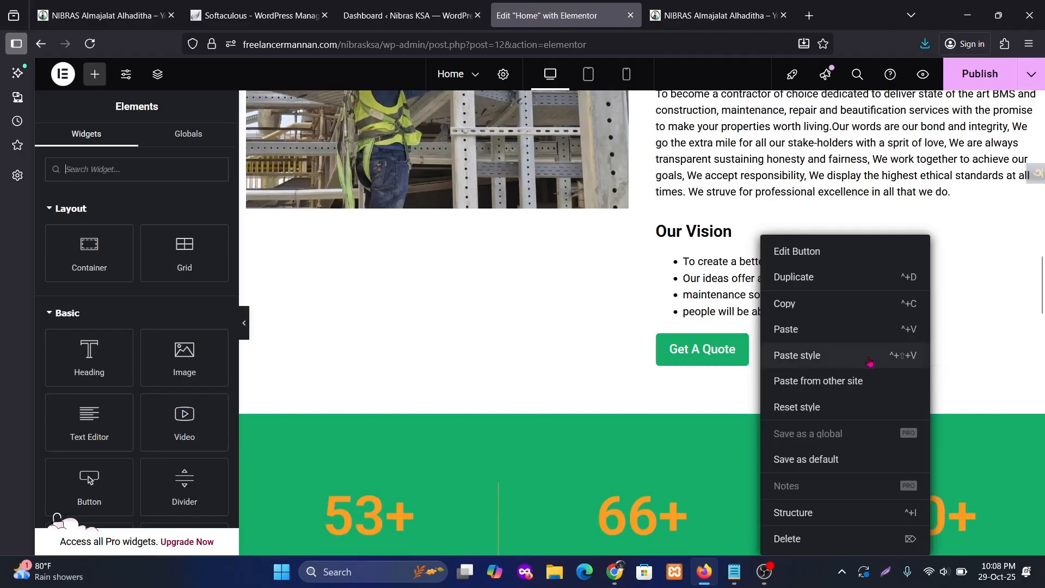
{"action": "left_click", "coordinate": [784, 304]}
{"action": "scroll", "coordinate": [635, 401], "scroll_direction": "down", "scroll_amount": 6}
{"action": "scroll", "coordinate": [635, 400], "scroll_direction": "down", "scroll_amount": 10}
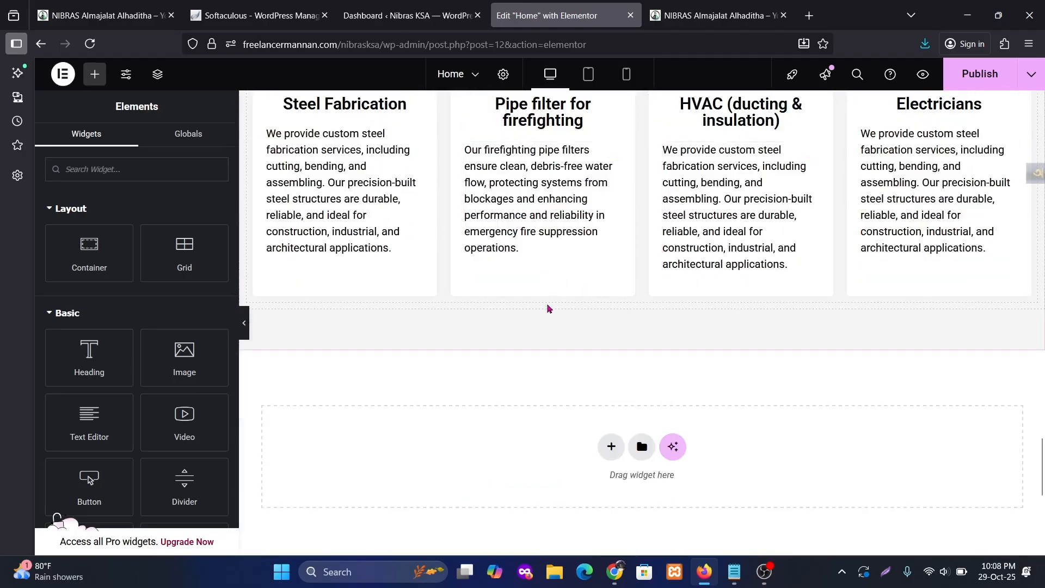
{"action": "right_click", "coordinate": [567, 288]}
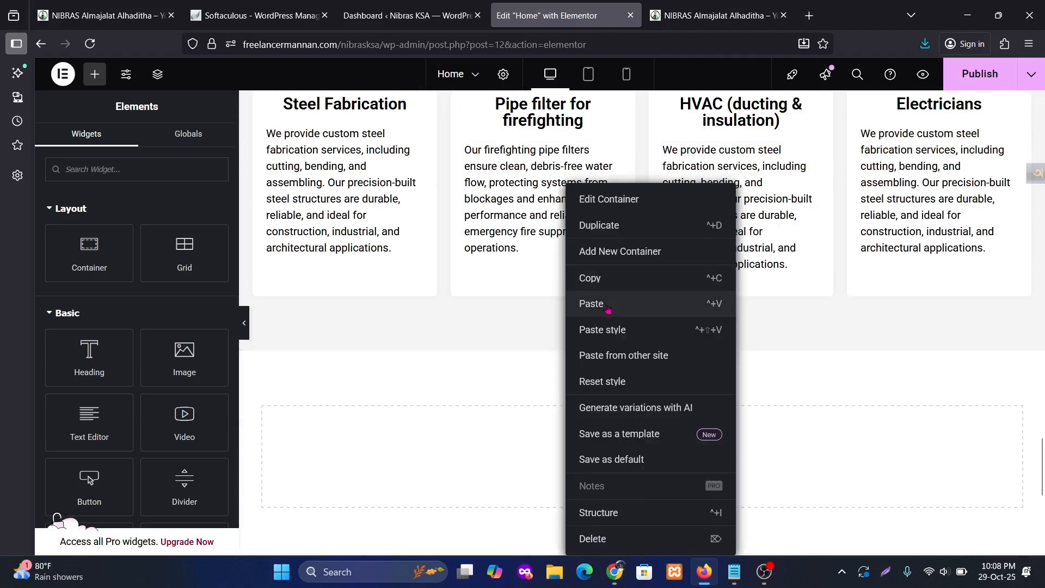
{"action": "left_click", "coordinate": [707, 313]}
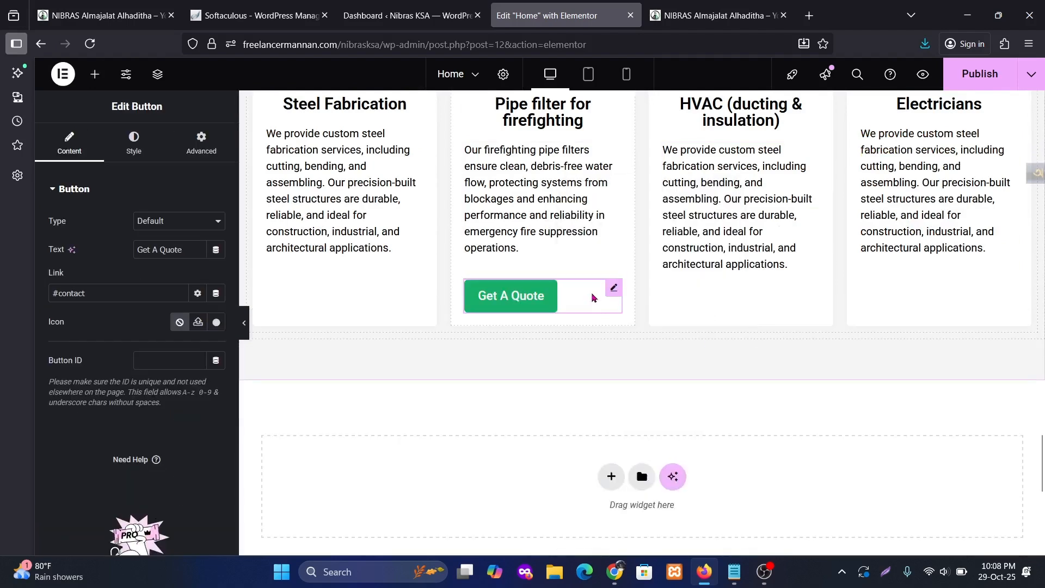
{"action": "left_click_drag", "start_coordinate": [613, 291], "coordinate": [633, 343]}
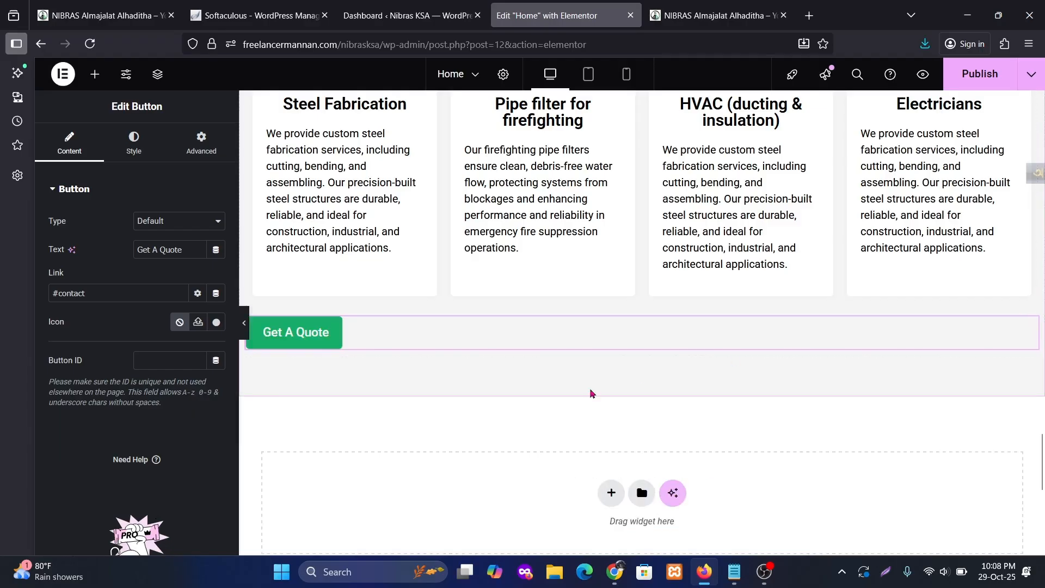
Center the copied button beneath the cards and change its text to "See More Services".
{"action": "left_click", "coordinate": [134, 145]}
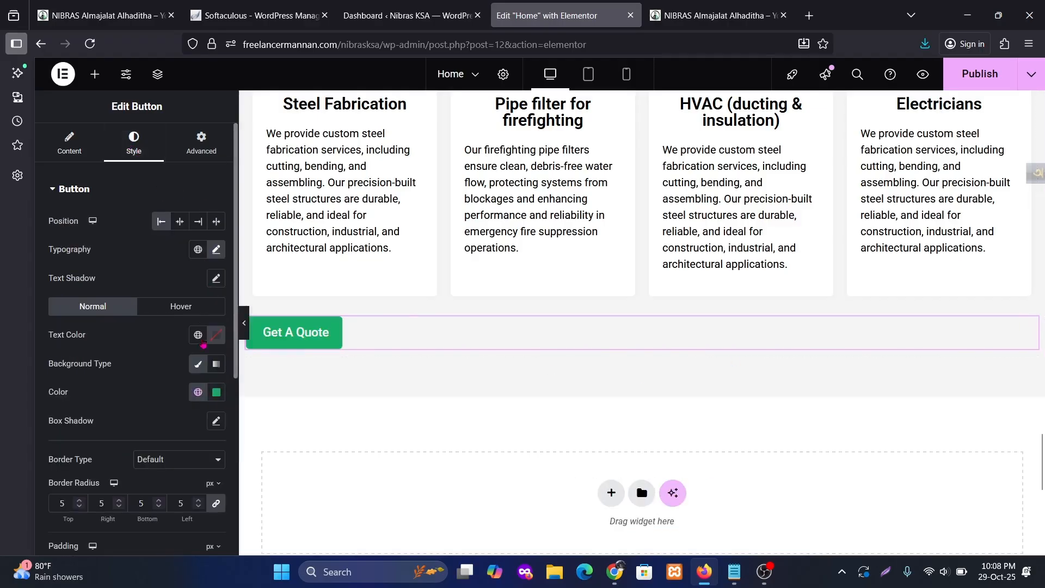
{"action": "left_click", "coordinate": [181, 223]}
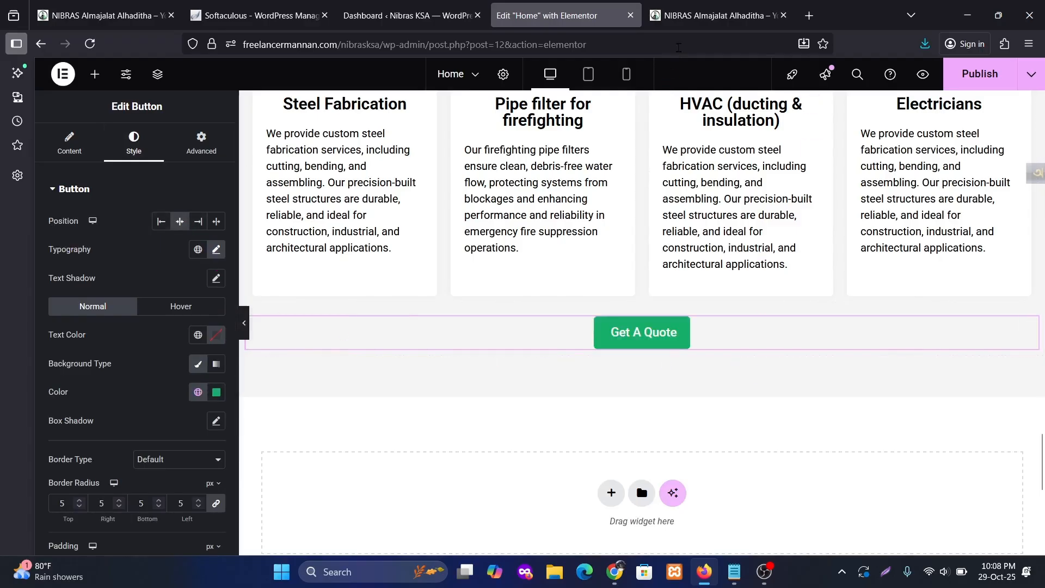
{"action": "key", "text": "ctrl+Tab"}
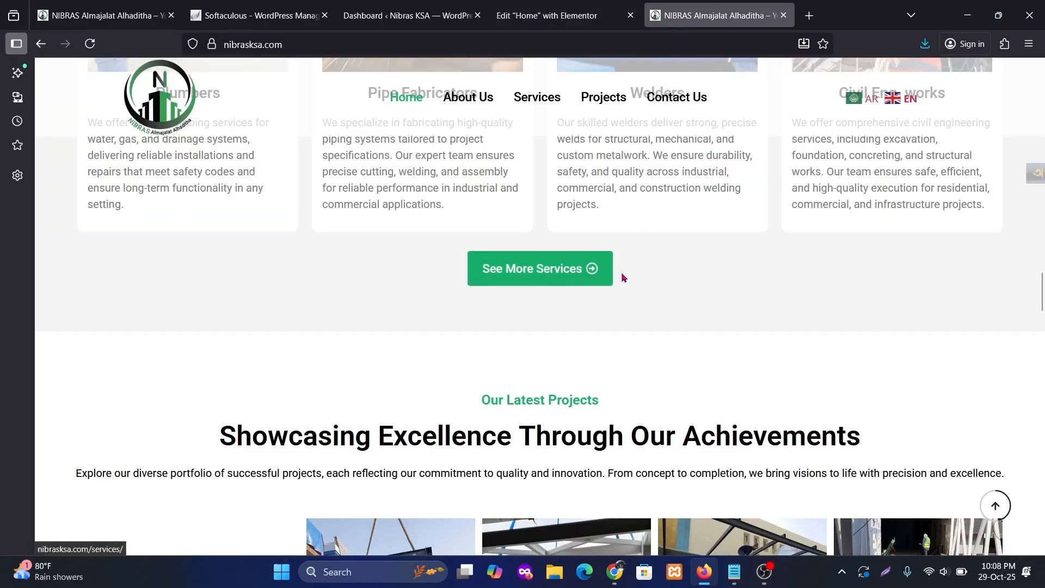
{"action": "left_click", "coordinate": [545, 16]}
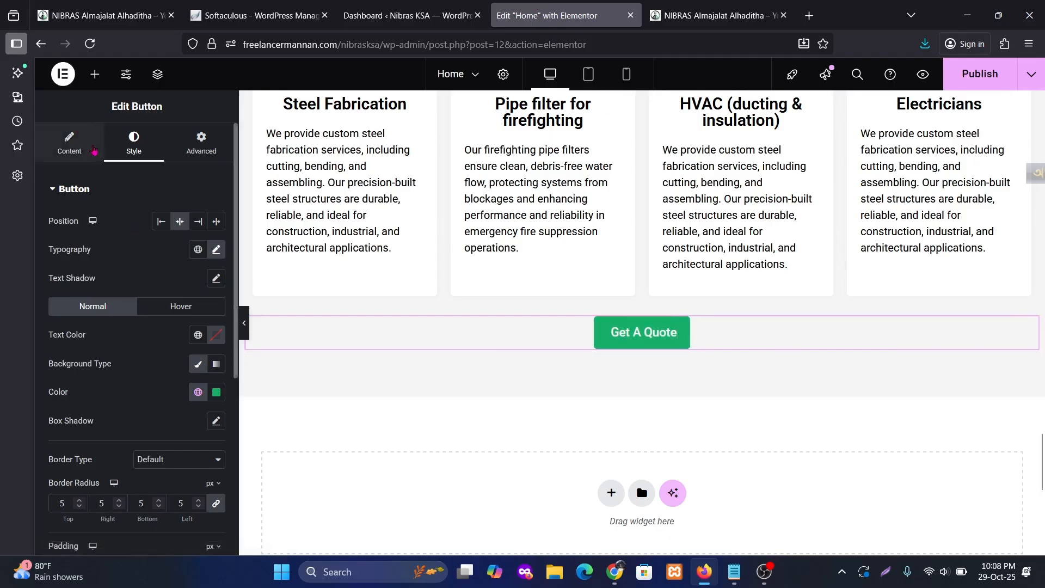
{"action": "left_click", "coordinate": [69, 145]}
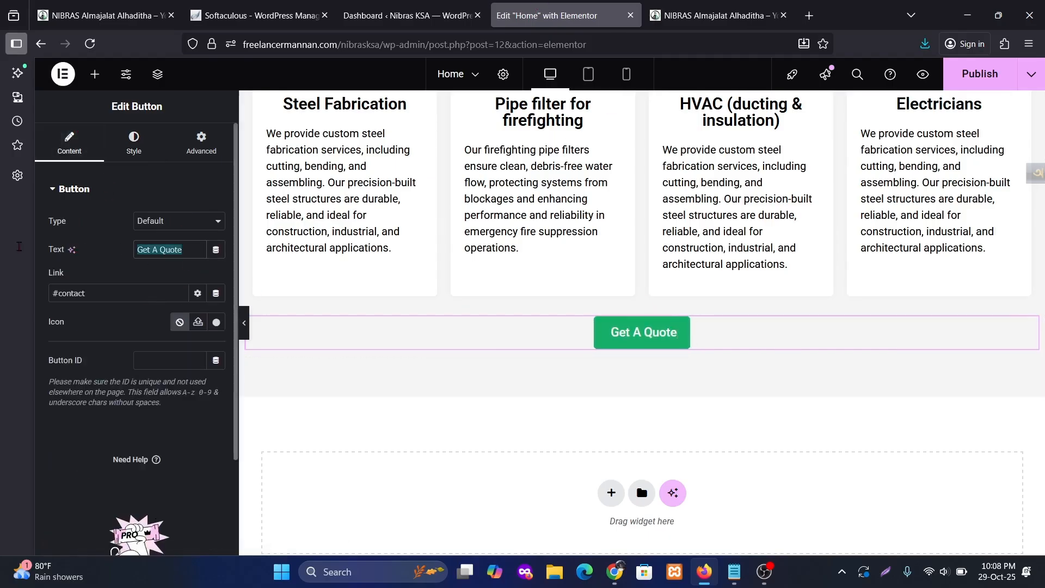
{"action": "type", "text": "See More Services"}
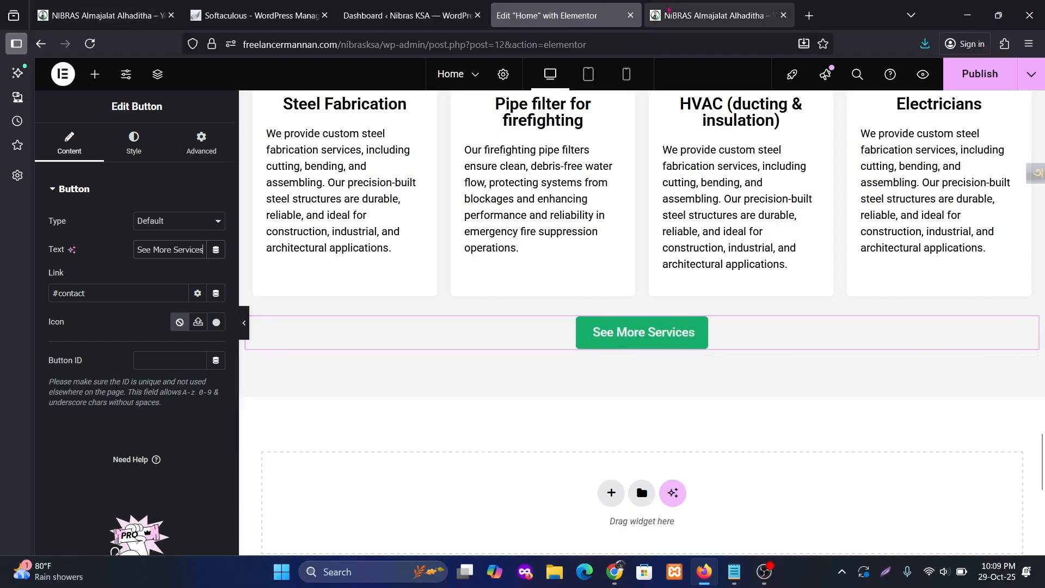
Add the circled right-arrow icon after the See More Services button's text, as on the reference site, and publish the page.
{"action": "left_click", "coordinate": [674, 17]}
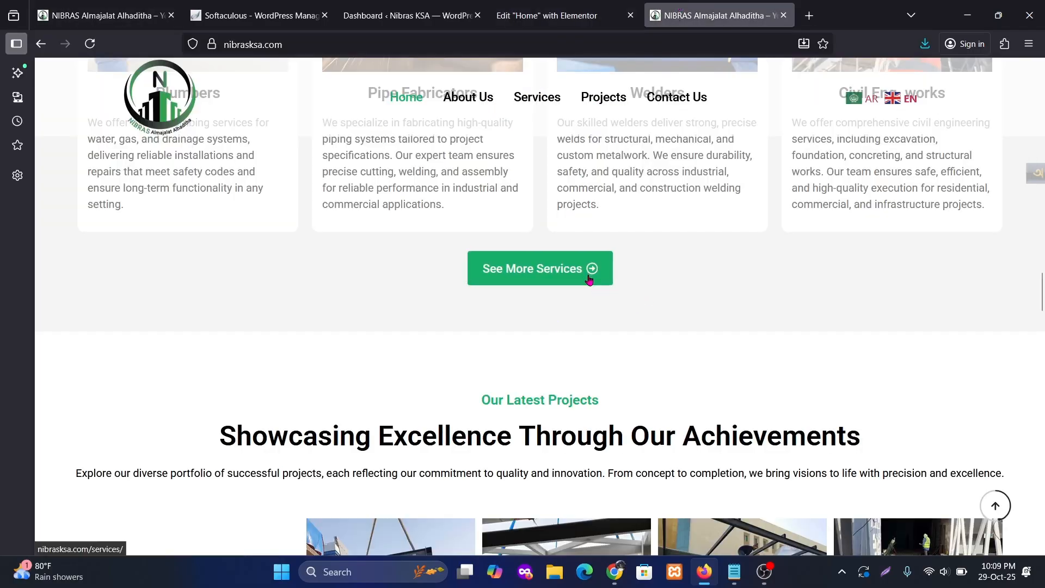
{"action": "left_click", "coordinate": [547, 16]}
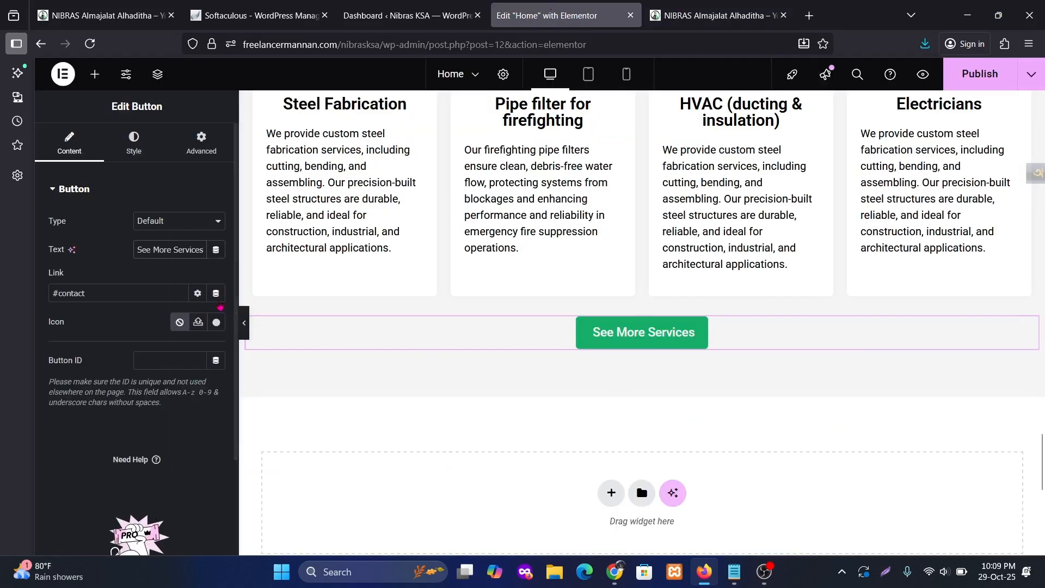
{"action": "left_click", "coordinate": [133, 144]}
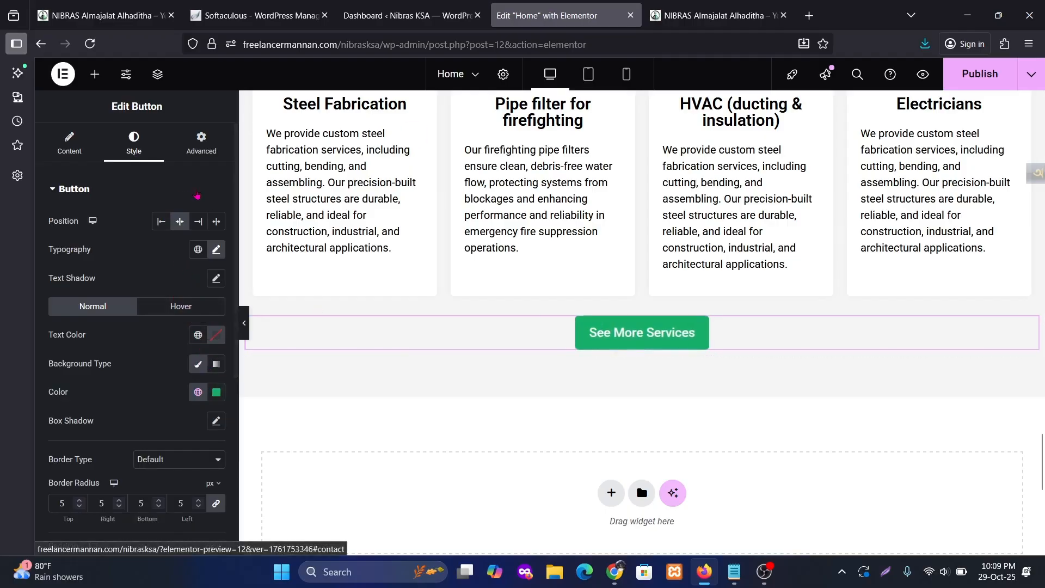
{"action": "left_click", "coordinate": [69, 143]}
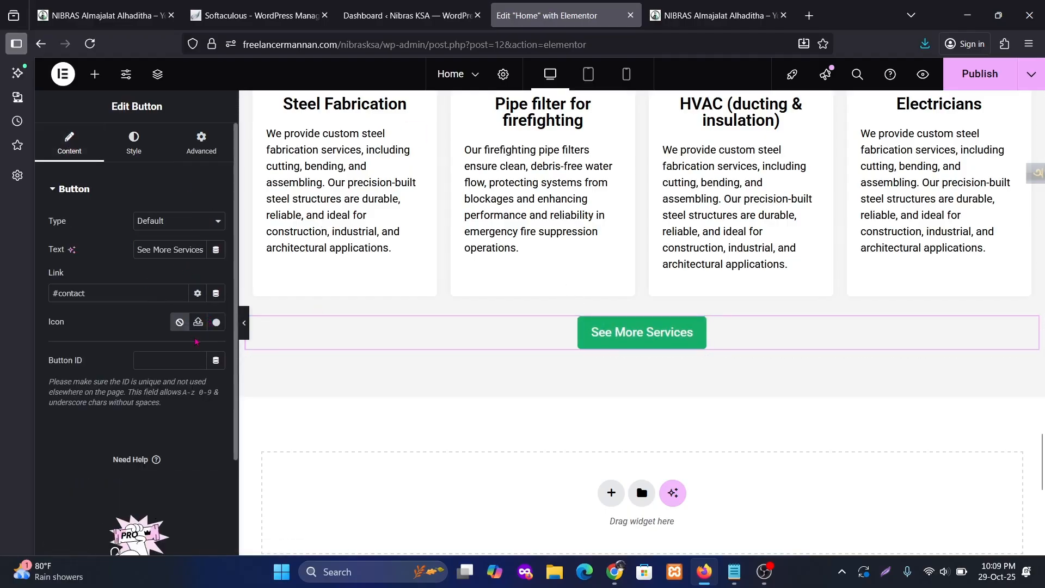
{"action": "left_click", "coordinate": [215, 324]}
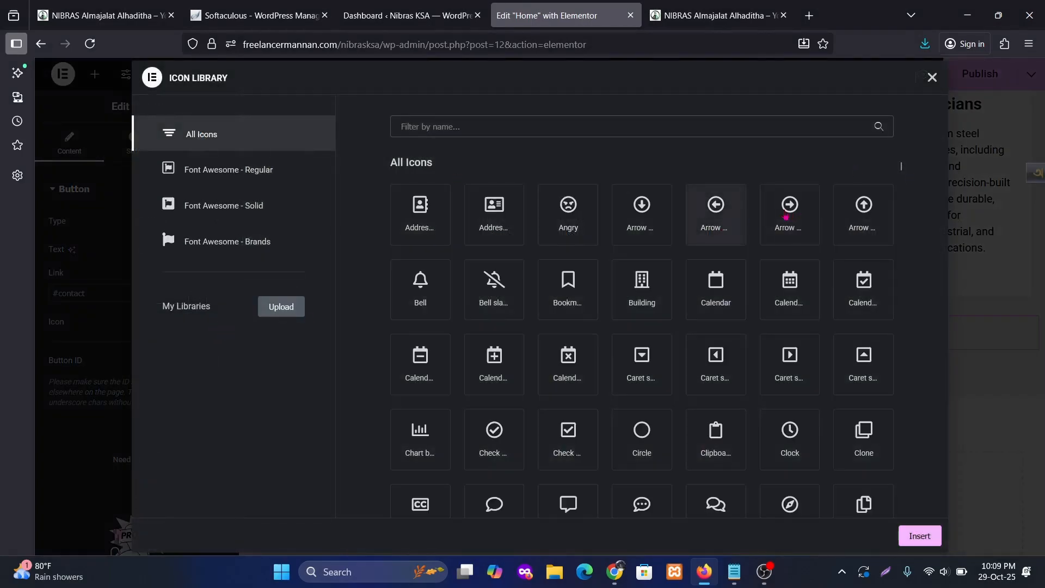
{"action": "left_click", "coordinate": [790, 207]}
{"action": "left_click", "coordinate": [924, 526]}
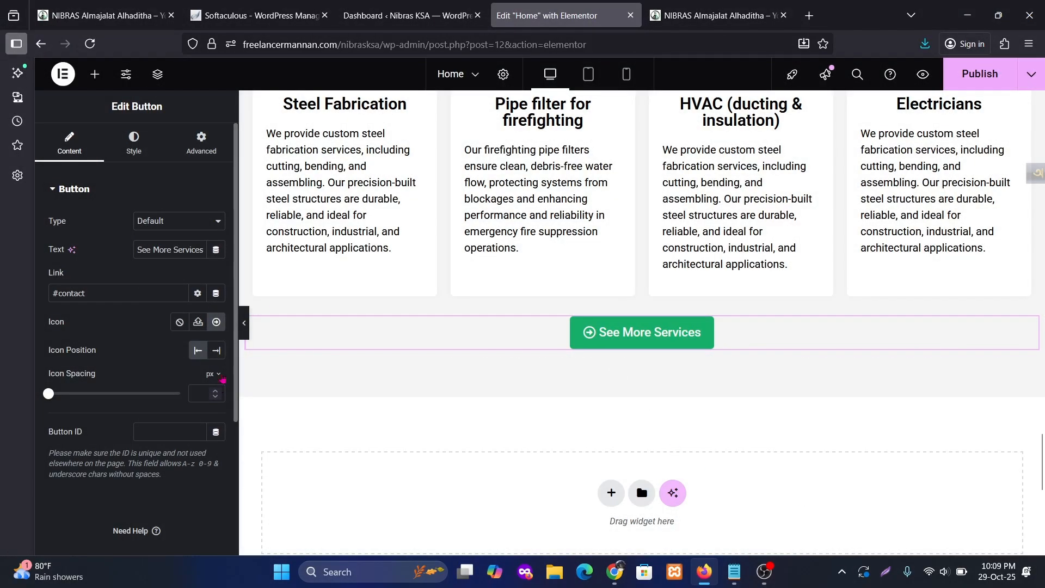
{"action": "left_click", "coordinate": [220, 355]}
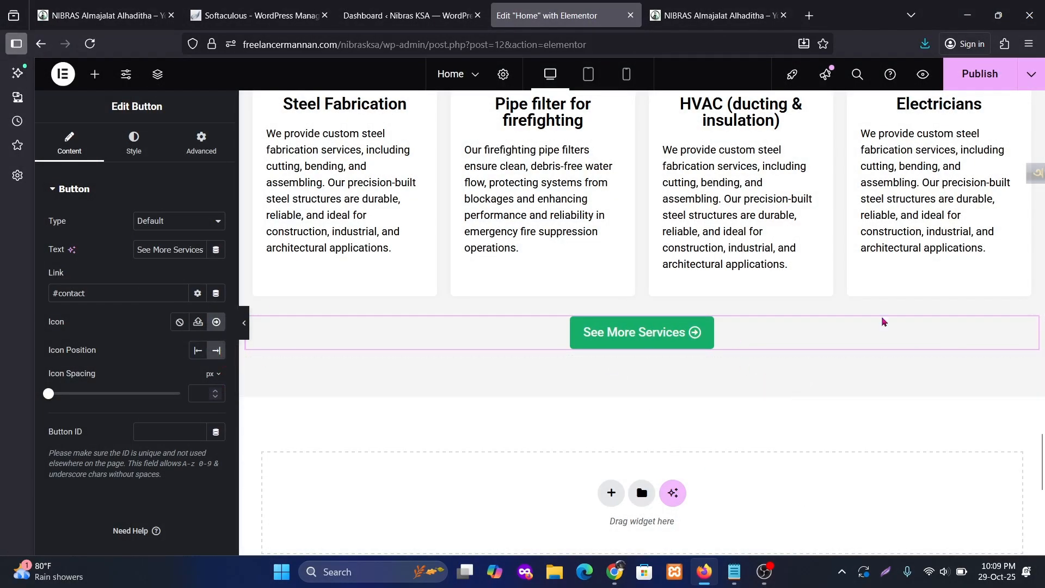
{"action": "left_click", "coordinate": [994, 83]}
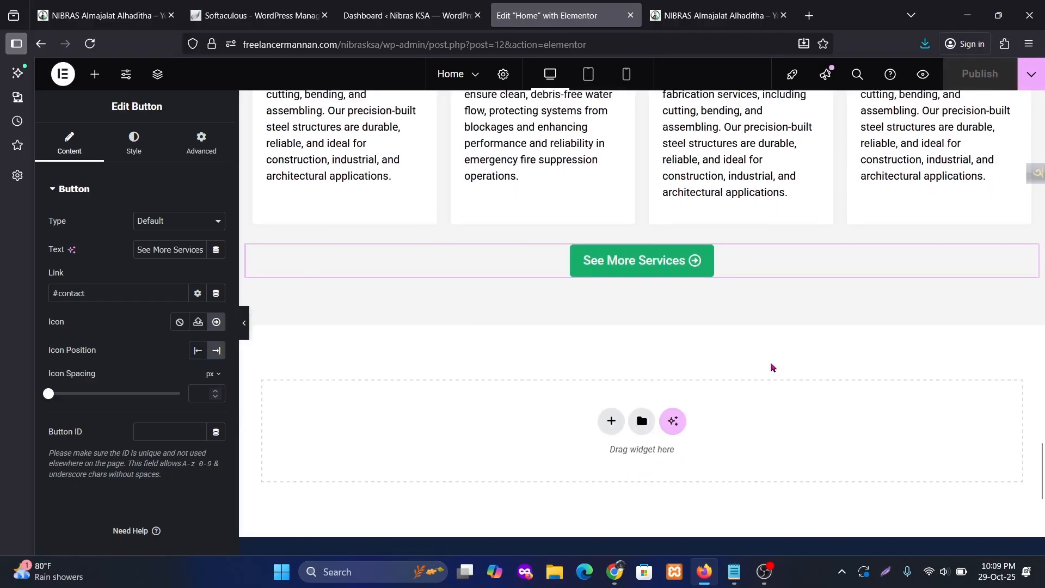
Review the finished services section and examine the Our Latest Projects section on the reference site.
{"action": "scroll", "coordinate": [770, 361], "scroll_direction": "up", "scroll_amount": 7}
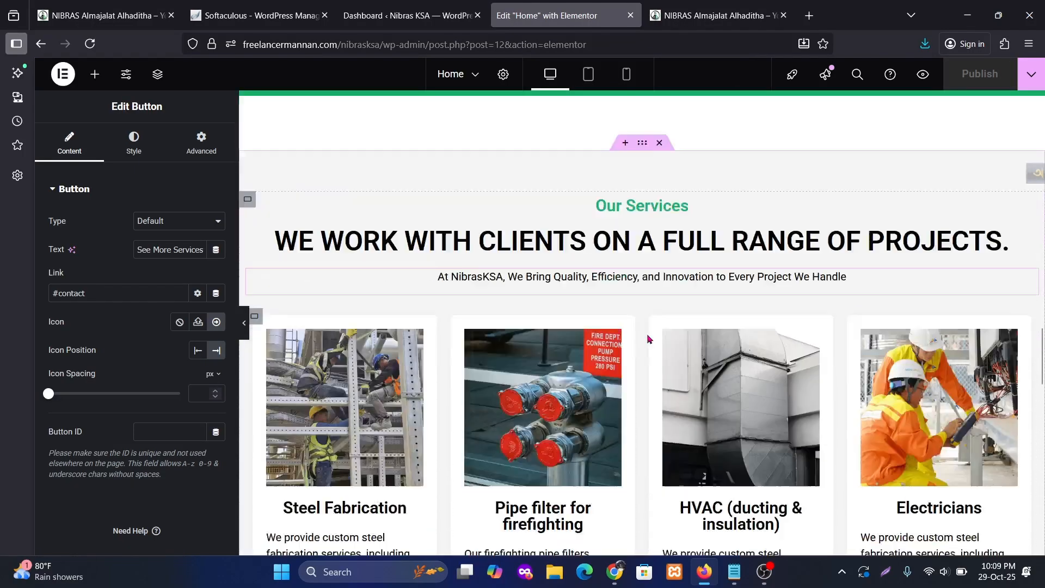
{"action": "scroll", "coordinate": [633, 334], "scroll_direction": "down", "scroll_amount": 3}
{"action": "left_click", "coordinate": [690, 12]}
{"action": "scroll", "coordinate": [700, 431], "scroll_direction": "down", "scroll_amount": 6}
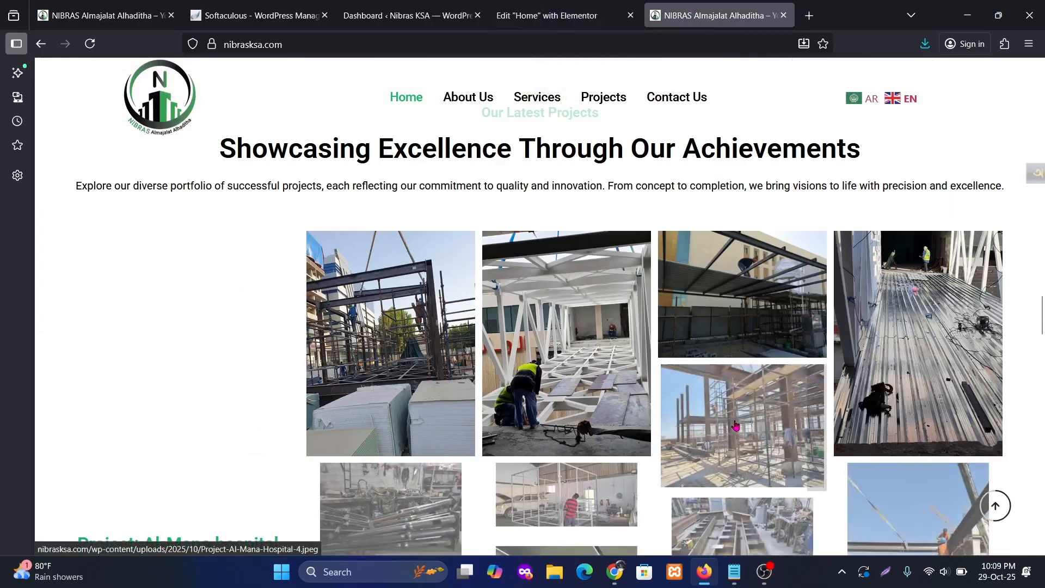
{"action": "scroll", "coordinate": [576, 275], "scroll_direction": "up", "scroll_amount": 4}
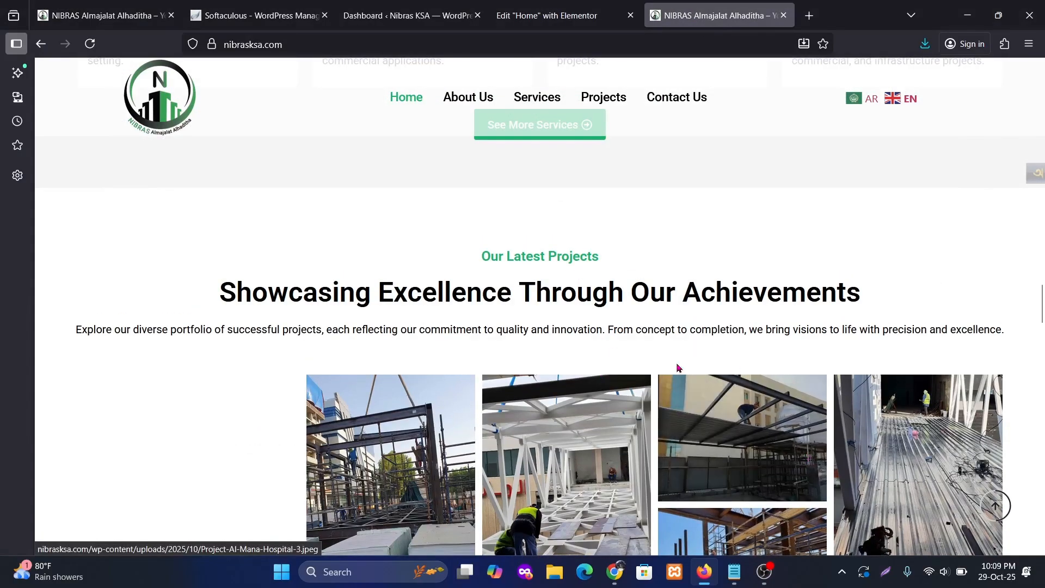
Examine the Our Latest Projects heading block and the project photo galleries down to Our Partners on the reference site.
{"action": "scroll", "coordinate": [703, 367], "scroll_direction": "down", "scroll_amount": 2}
{"action": "scroll", "coordinate": [704, 368], "scroll_direction": "down", "scroll_amount": 1}
{"action": "scroll", "coordinate": [705, 365], "scroll_direction": "up", "scroll_amount": 2}
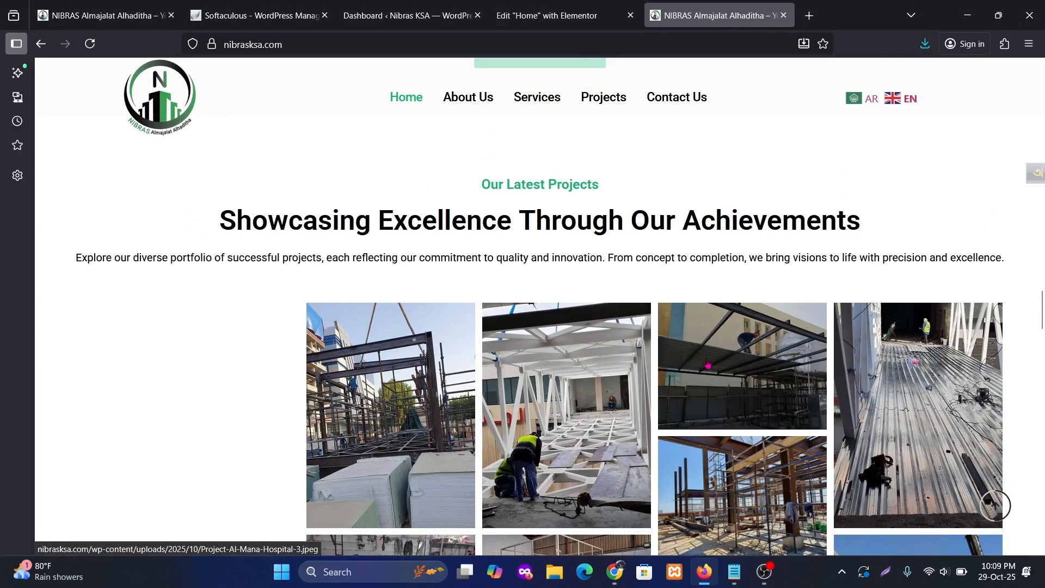
{"action": "scroll", "coordinate": [710, 359], "scroll_direction": "up", "scroll_amount": 3}
{"action": "scroll", "coordinate": [710, 359], "scroll_direction": "up", "scroll_amount": 15}
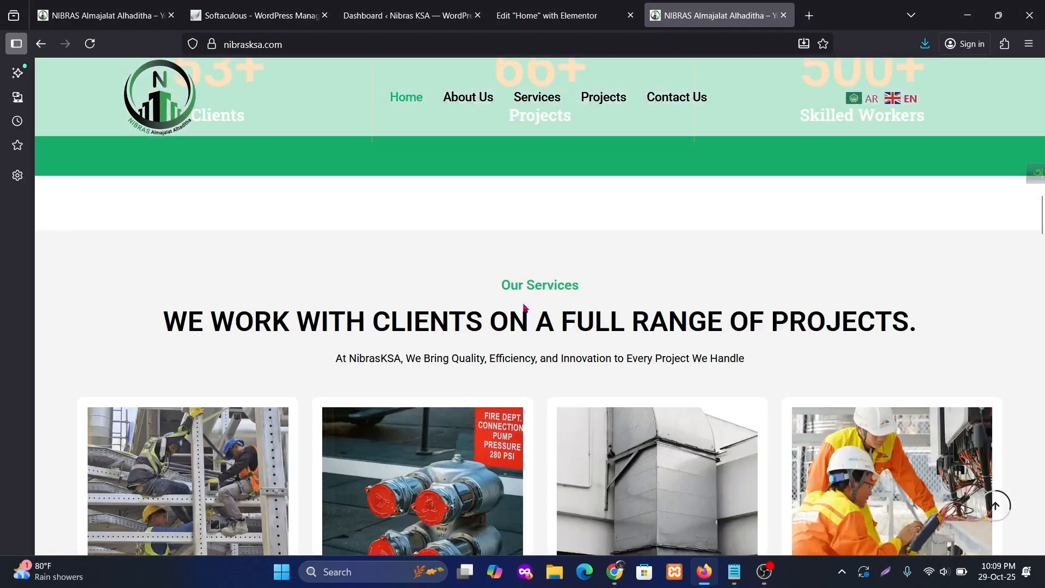
{"action": "scroll", "coordinate": [650, 355], "scroll_direction": "down", "scroll_amount": 15}
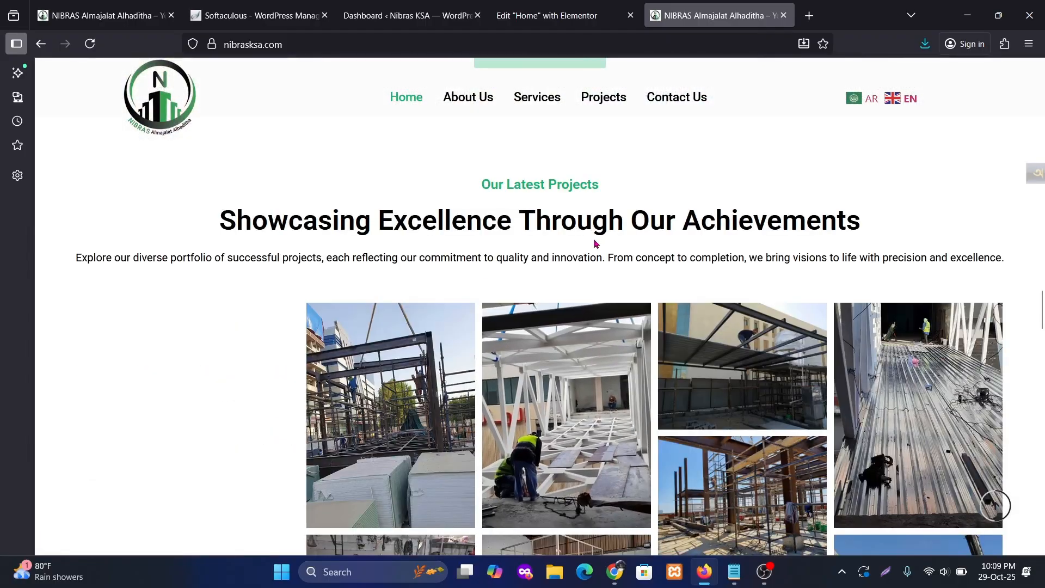
{"action": "scroll", "coordinate": [582, 279], "scroll_direction": "down", "scroll_amount": 5}
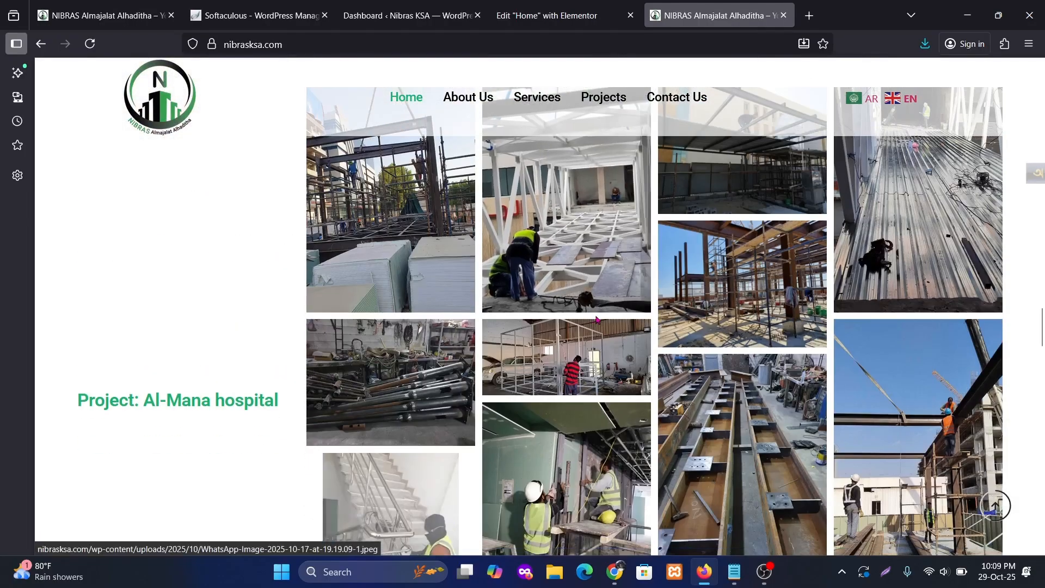
{"action": "scroll", "coordinate": [612, 389], "scroll_direction": "down", "scroll_amount": 10}
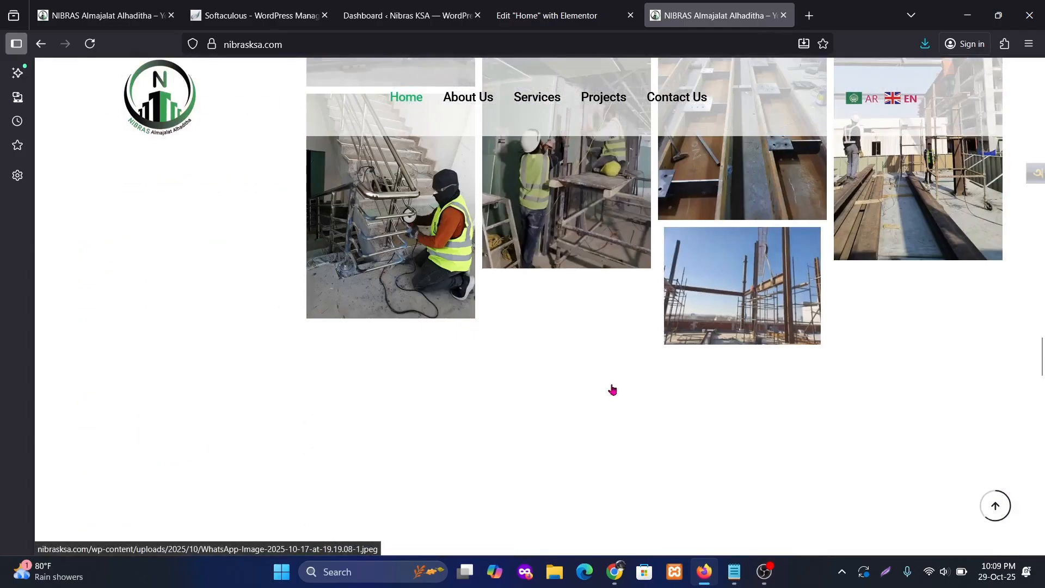
{"action": "scroll", "coordinate": [613, 389], "scroll_direction": "down", "scroll_amount": 6}
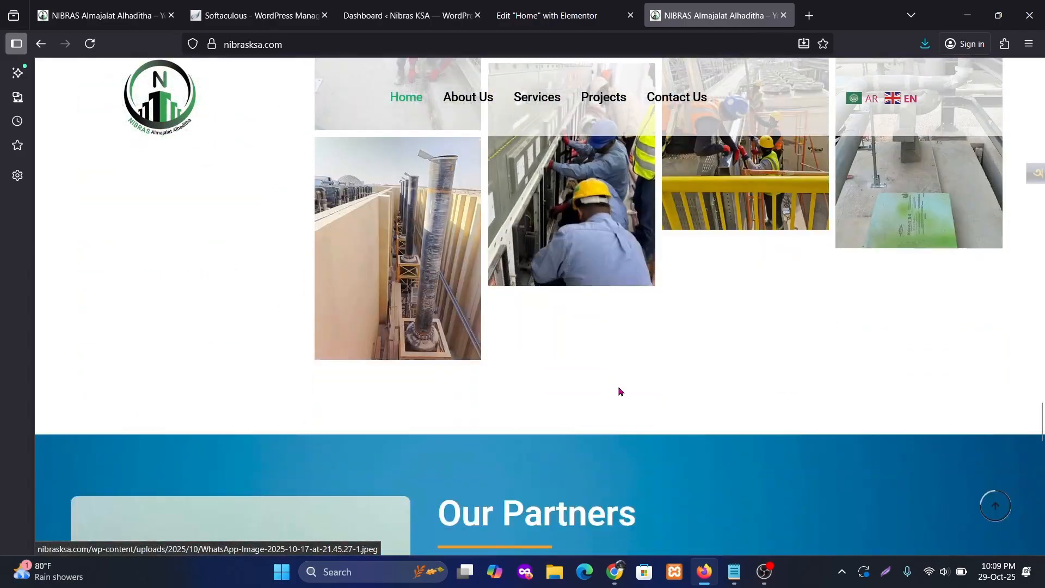
{"action": "scroll", "coordinate": [619, 390], "scroll_direction": "up", "scroll_amount": 12}
{"action": "scroll", "coordinate": [649, 407], "scroll_direction": "up", "scroll_amount": 6}
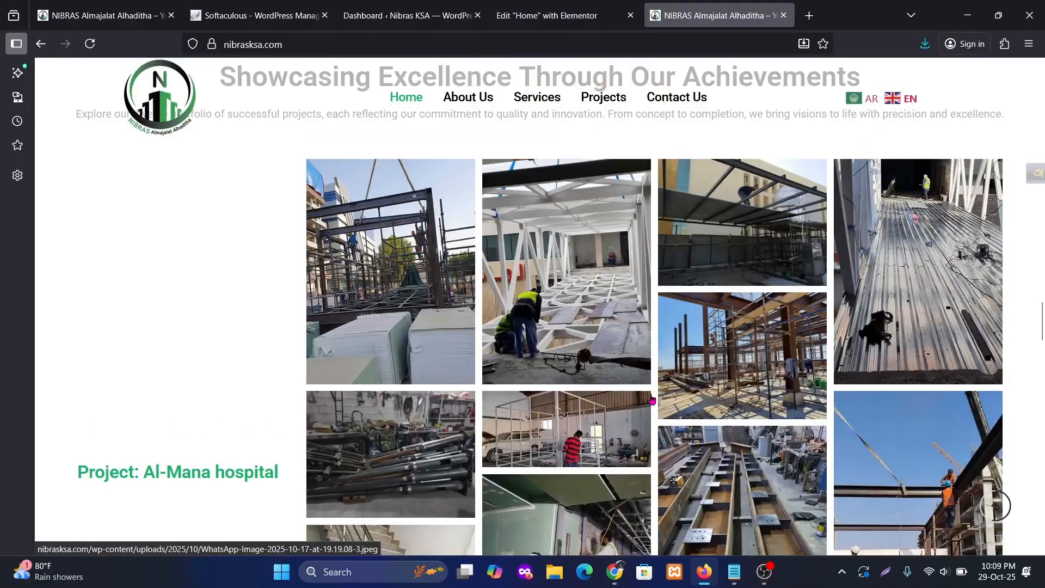
{"action": "scroll", "coordinate": [670, 388], "scroll_direction": "up", "scroll_amount": 3}
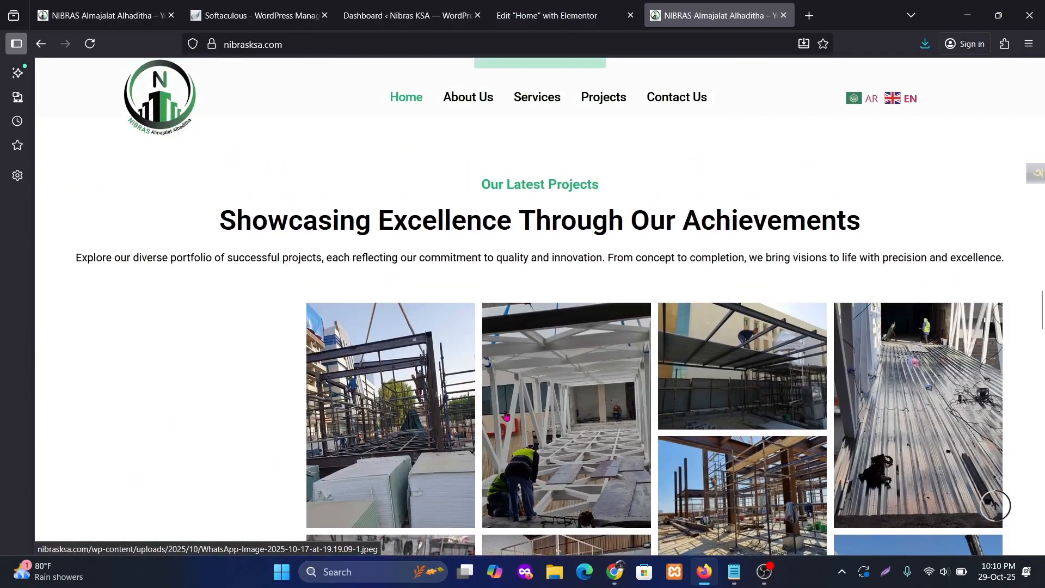
View two Al-Mana hospital gallery photos enlarged, check the gallery layout, and return to the Home page editor.
{"action": "left_click", "coordinate": [539, 382]}
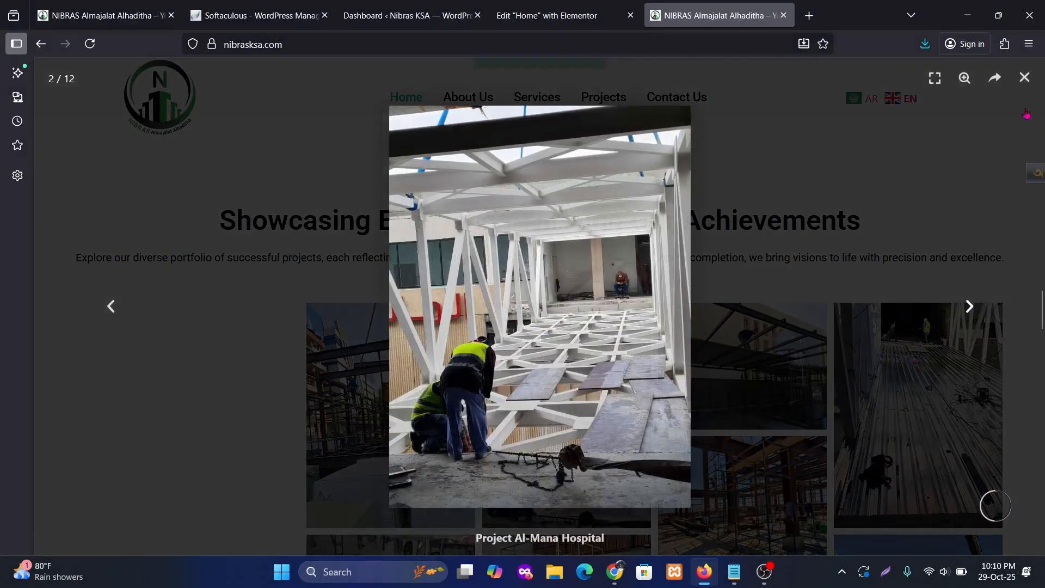
{"action": "left_click", "coordinate": [1025, 78]}
{"action": "scroll", "coordinate": [888, 424], "scroll_direction": "down", "scroll_amount": 3}
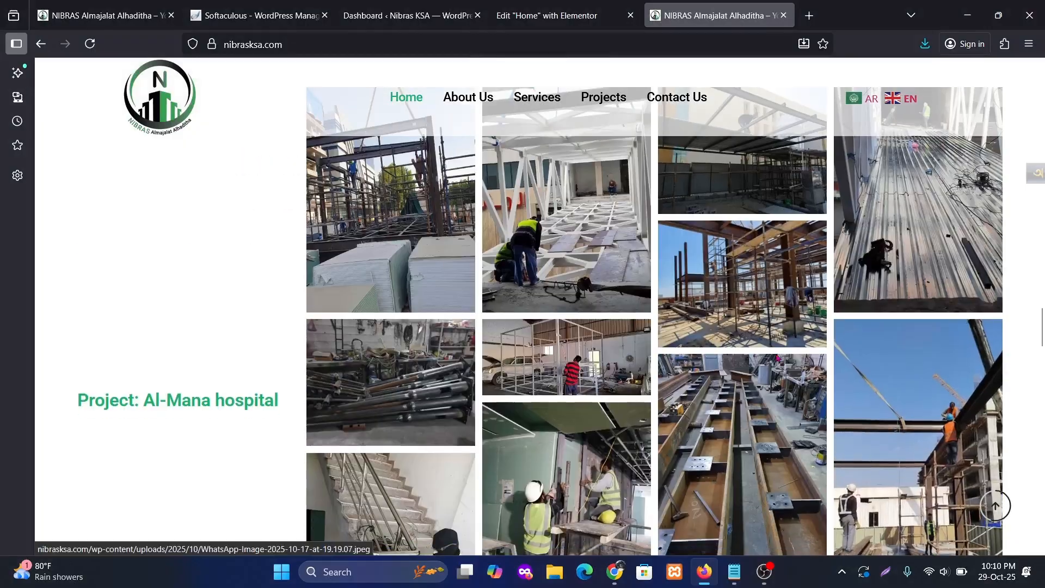
{"action": "left_click", "coordinate": [947, 247]}
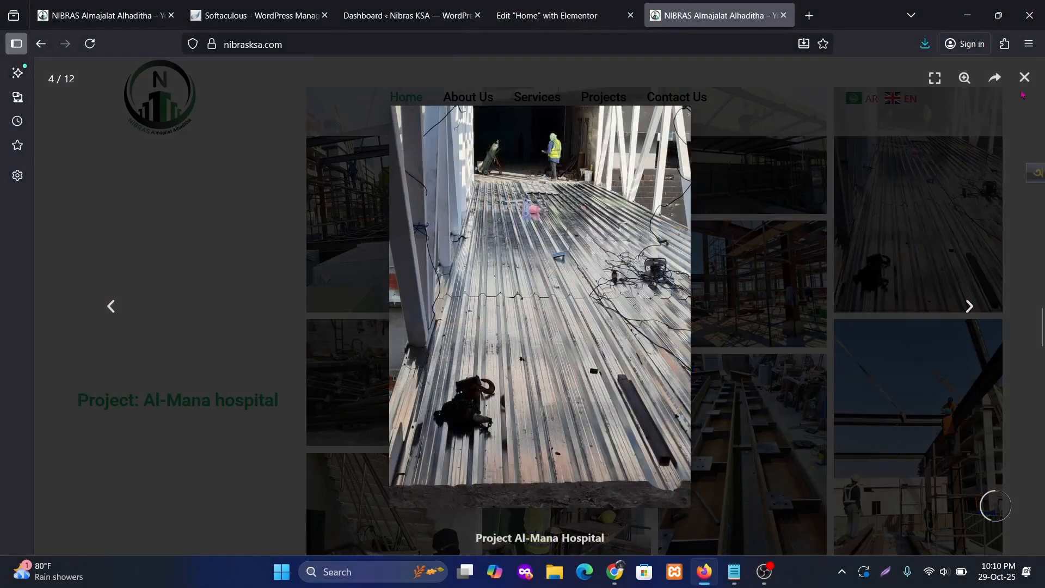
{"action": "left_click", "coordinate": [1024, 78]}
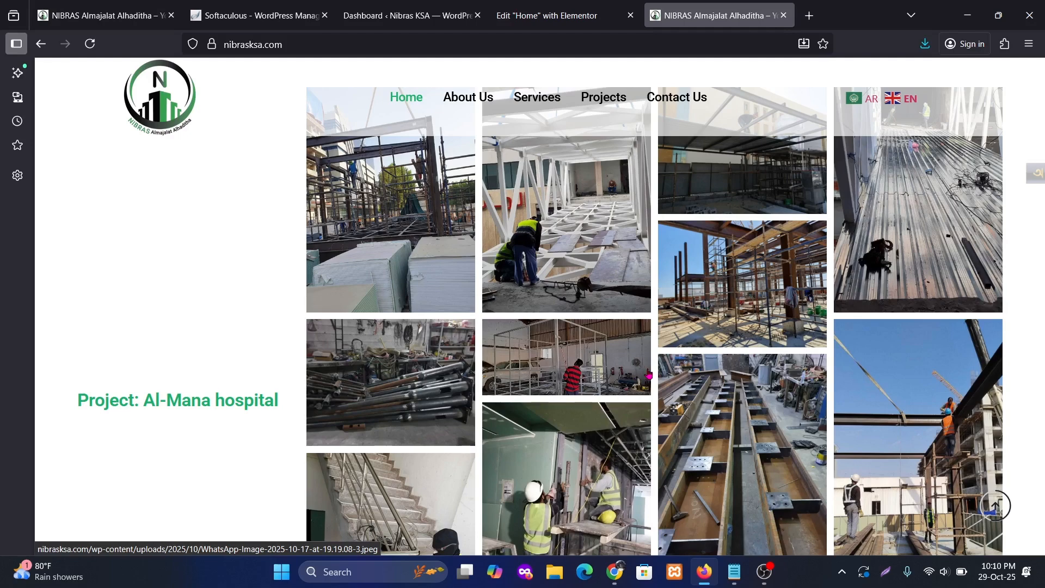
{"action": "scroll", "coordinate": [659, 364], "scroll_direction": "down", "scroll_amount": 6}
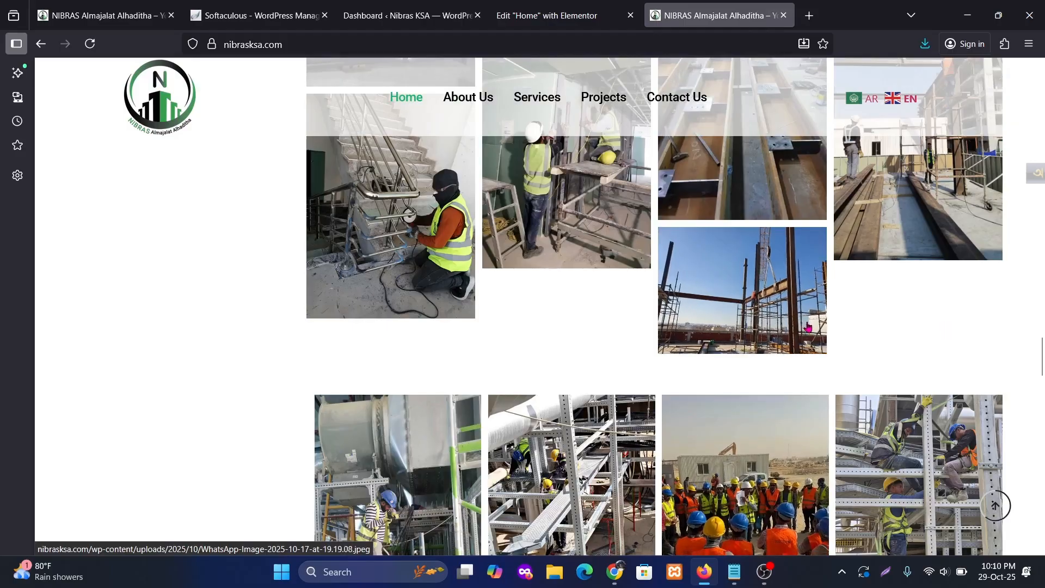
{"action": "scroll", "coordinate": [693, 348], "scroll_direction": "down", "scroll_amount": 4}
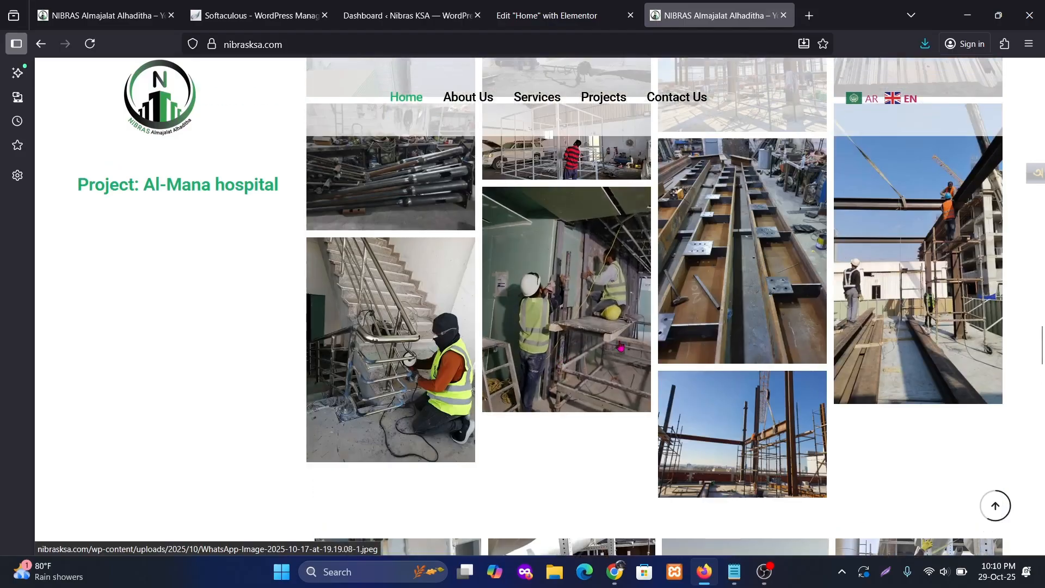
{"action": "scroll", "coordinate": [621, 347], "scroll_direction": "up", "scroll_amount": 4}
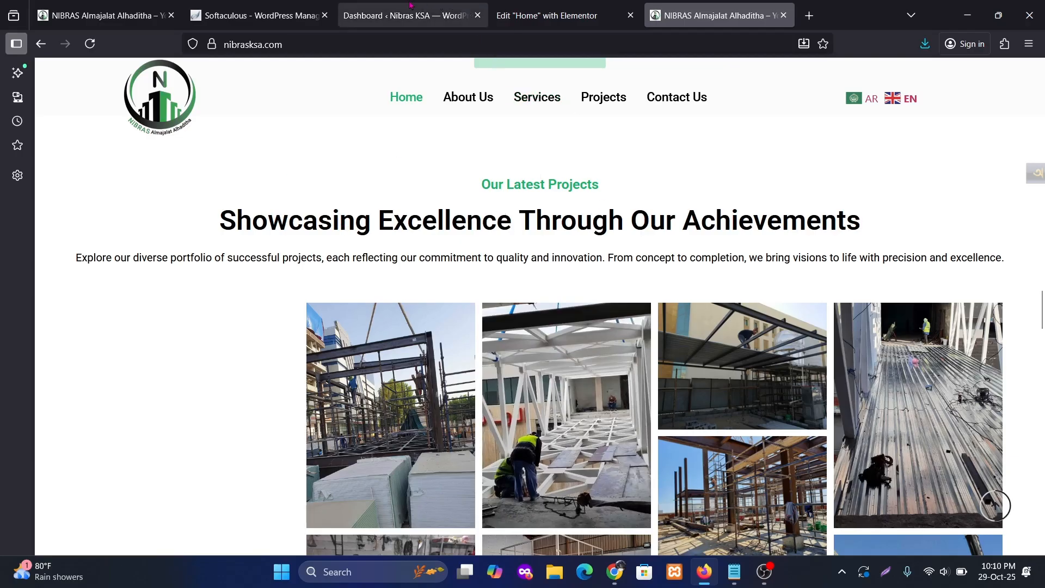
{"action": "left_click", "coordinate": [527, 6]}
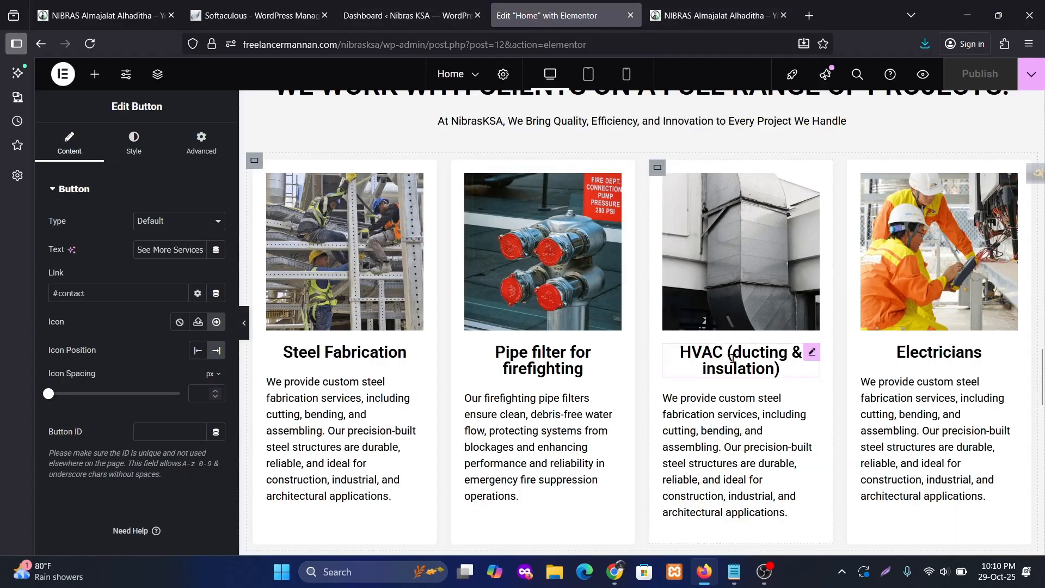
{"action": "scroll", "coordinate": [737, 362], "scroll_direction": "down", "scroll_amount": 5}
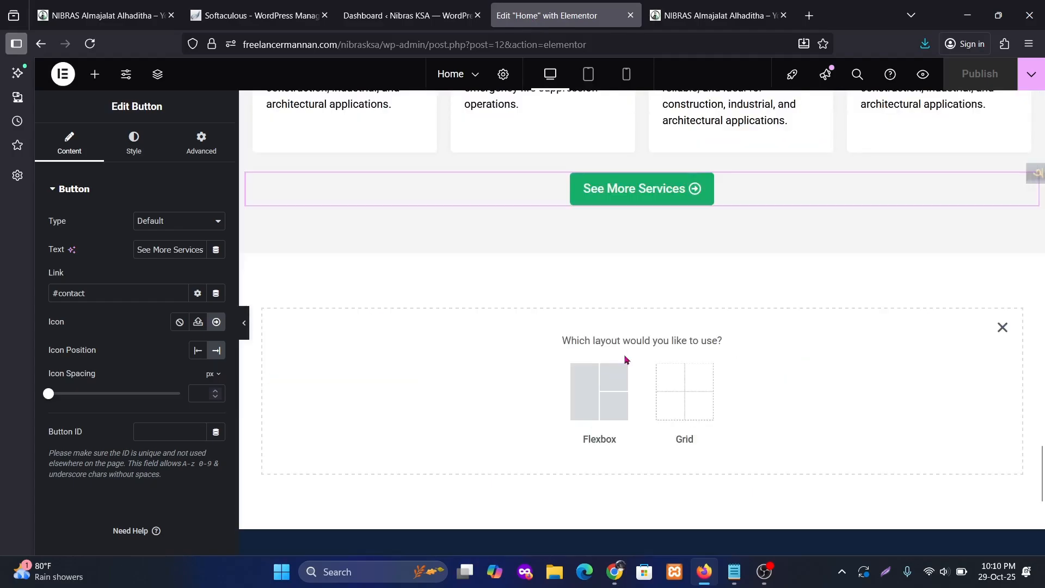
{"action": "left_click", "coordinate": [593, 403]}
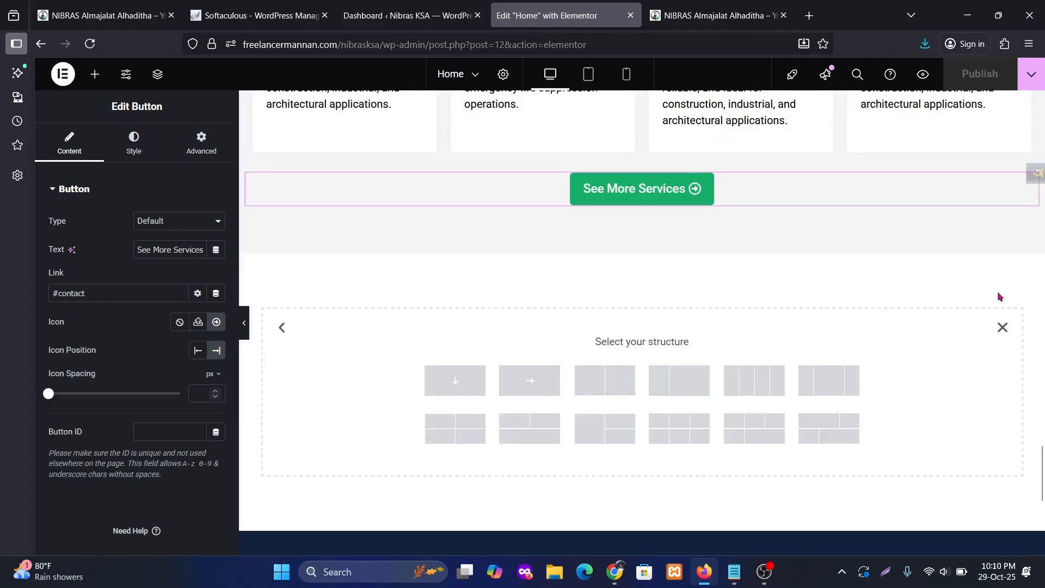
{"action": "left_click", "coordinate": [1003, 329]}
Copy the entire Our Services section and paste it into the empty area below it, above the footer.
{"action": "scroll", "coordinate": [745, 356], "scroll_direction": "up", "scroll_amount": 12}
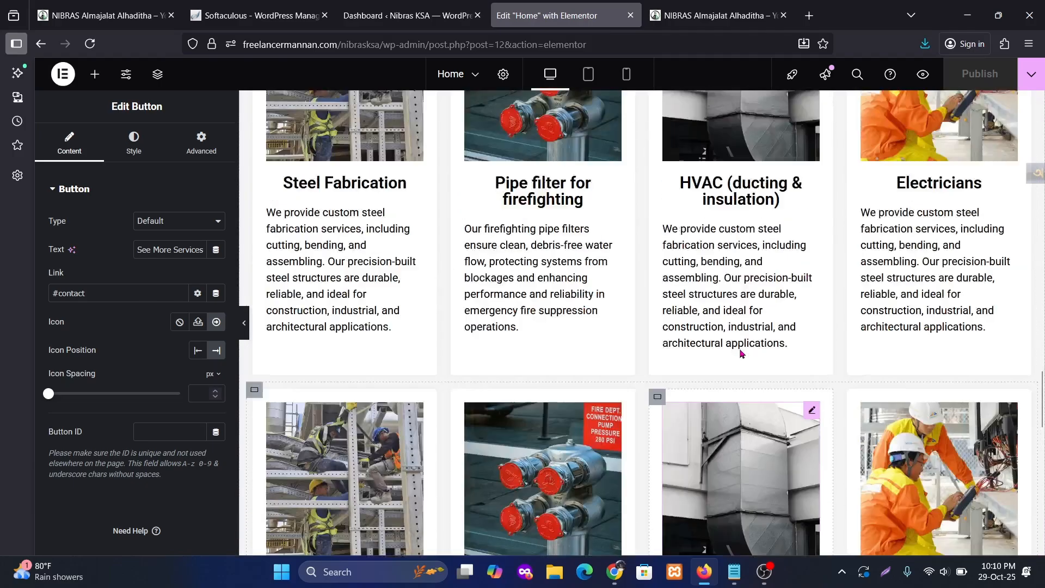
{"action": "scroll", "coordinate": [745, 357], "scroll_direction": "up", "scroll_amount": 2}
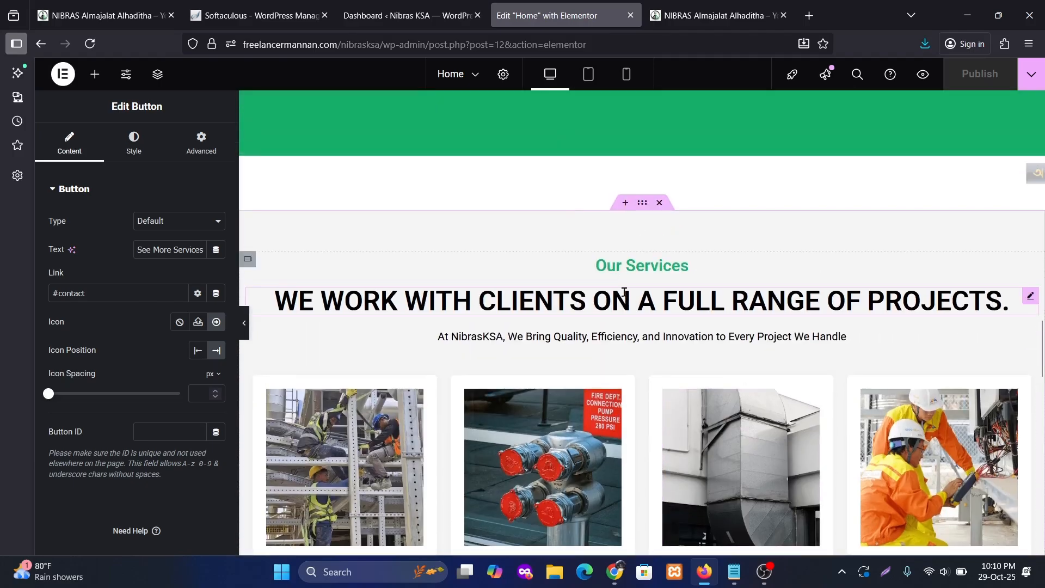
{"action": "right_click", "coordinate": [641, 205]}
{"action": "left_click", "coordinate": [682, 276]}
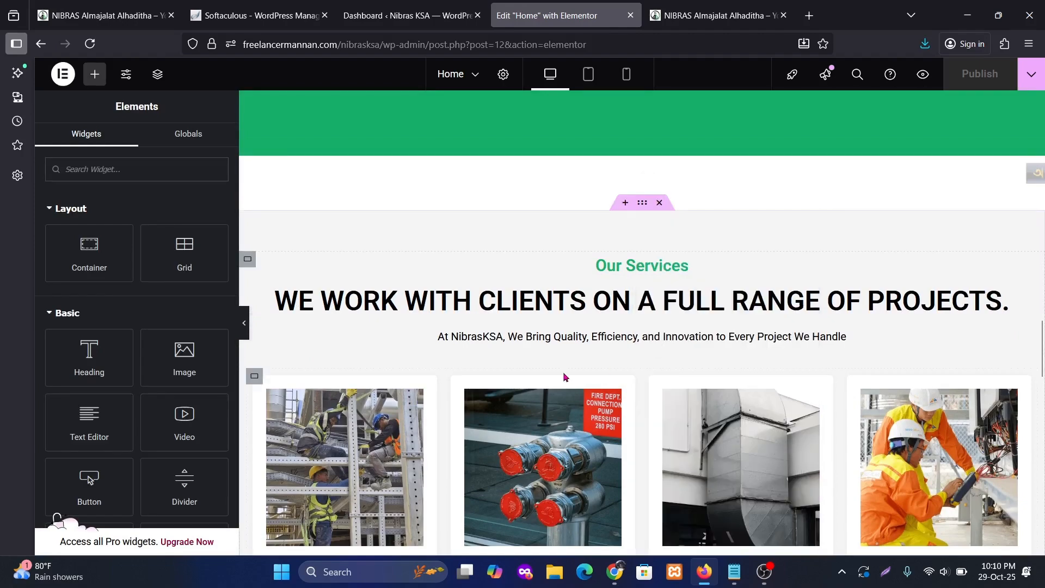
{"action": "scroll", "coordinate": [563, 372], "scroll_direction": "down", "scroll_amount": 10}
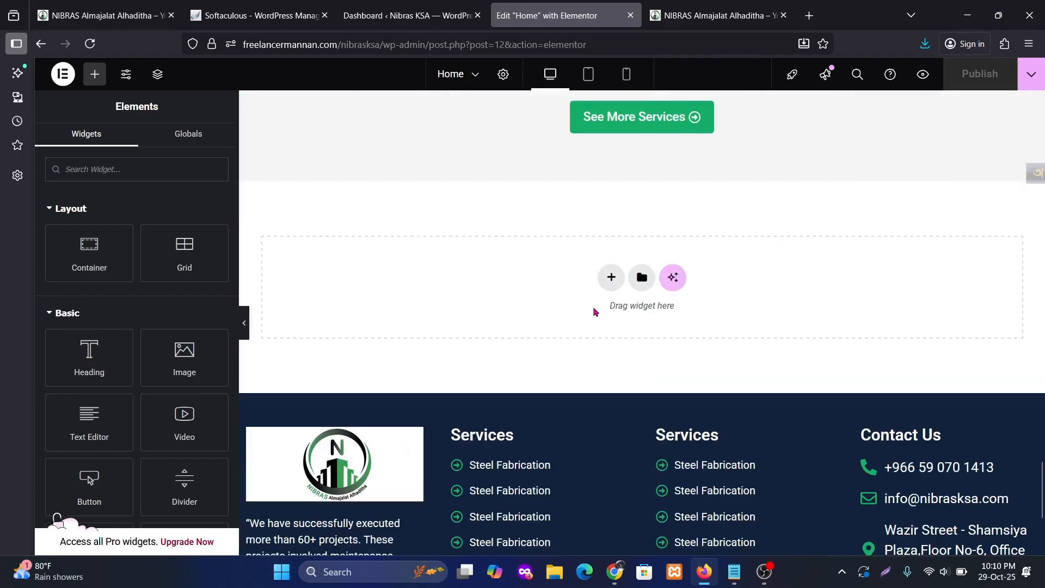
{"action": "right_click", "coordinate": [551, 262]}
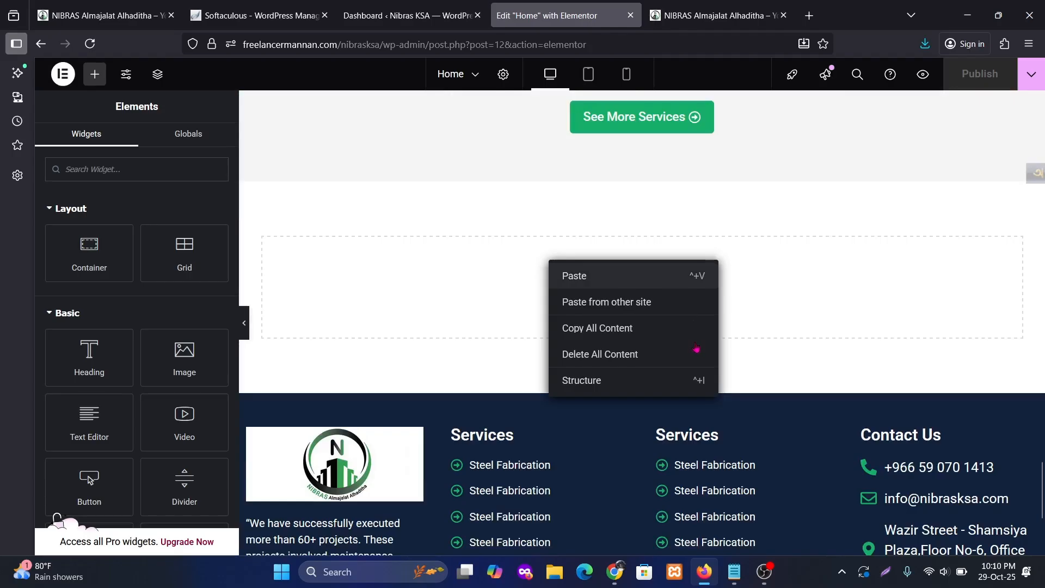
{"action": "left_click", "coordinate": [692, 276]}
Delete both rows of service cards and the See More Services button from the copied section, keeping its headings and intro text.
{"action": "scroll", "coordinate": [282, 408], "scroll_direction": "down", "scroll_amount": 1}
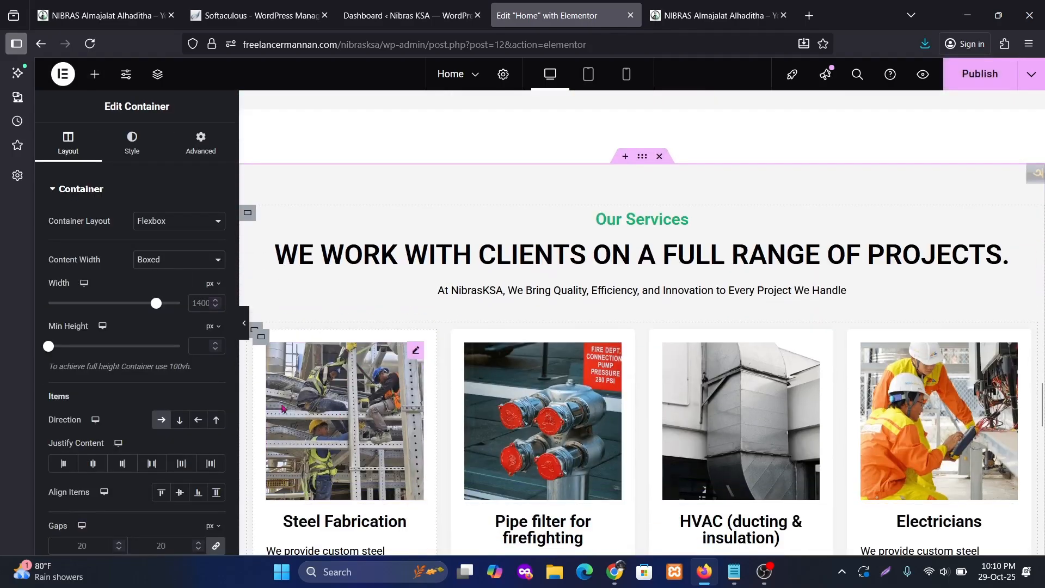
{"action": "scroll", "coordinate": [253, 395], "scroll_direction": "up", "scroll_amount": 1}
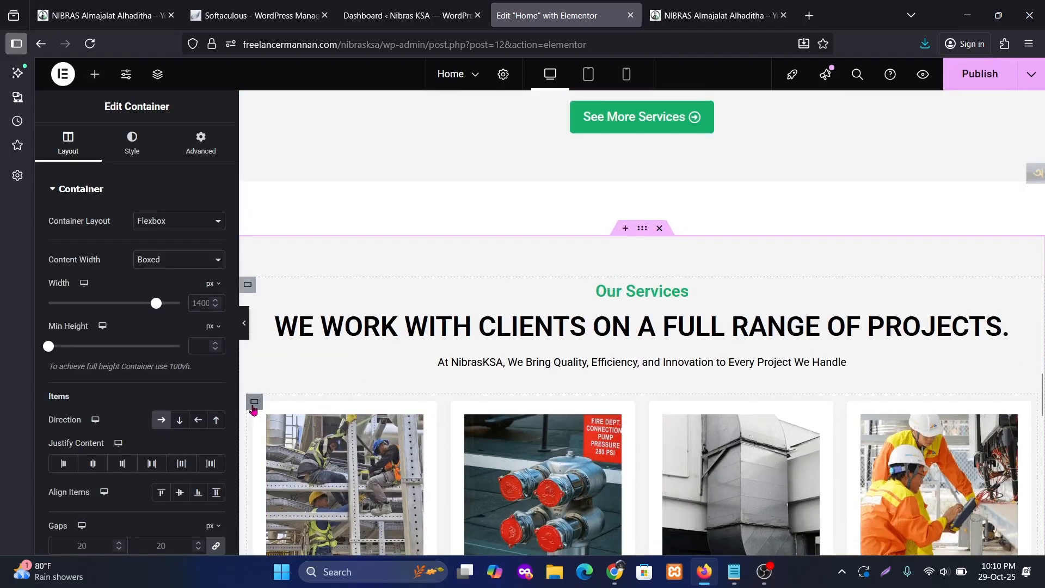
{"action": "right_click", "coordinate": [253, 410]}
{"action": "left_click", "coordinate": [279, 538]}
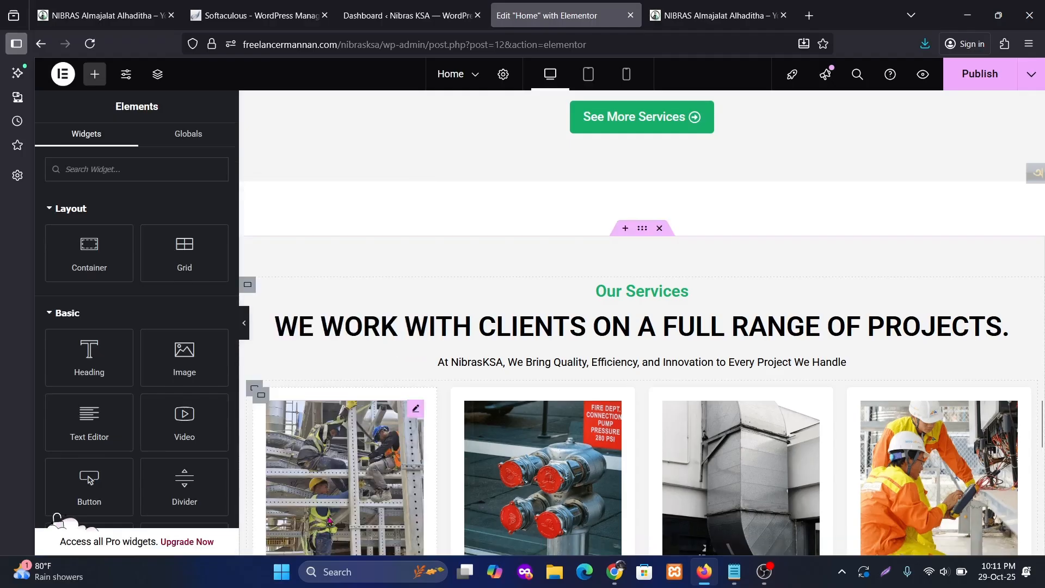
{"action": "right_click", "coordinate": [253, 394]}
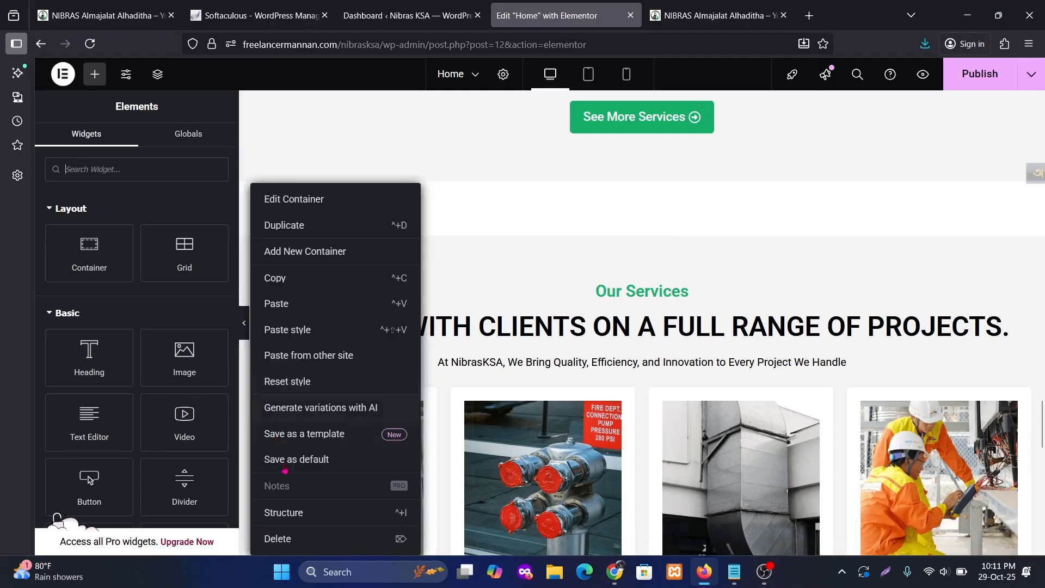
{"action": "left_click", "coordinate": [294, 540]}
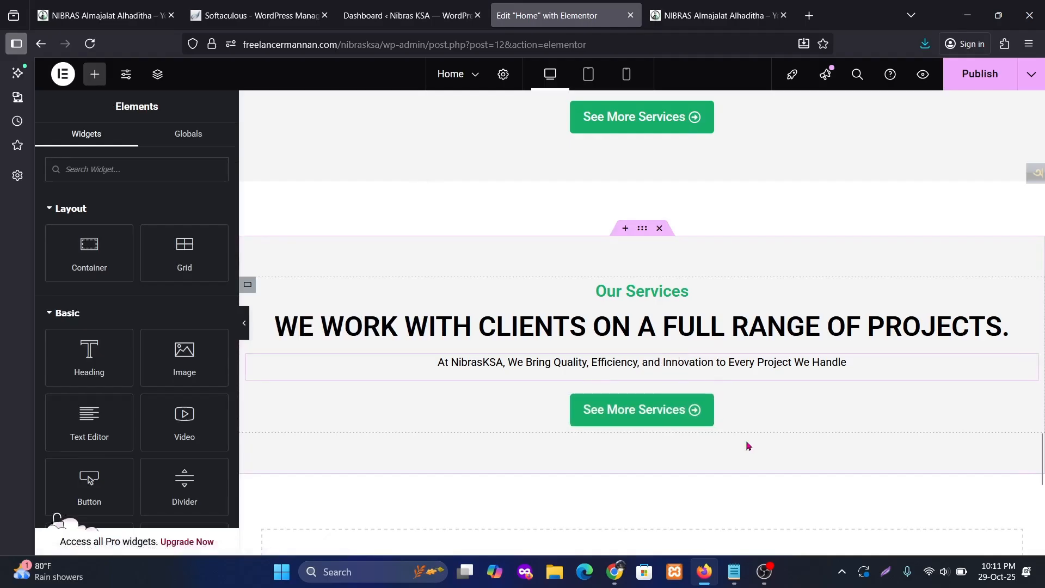
{"action": "right_click", "coordinate": [728, 412]}
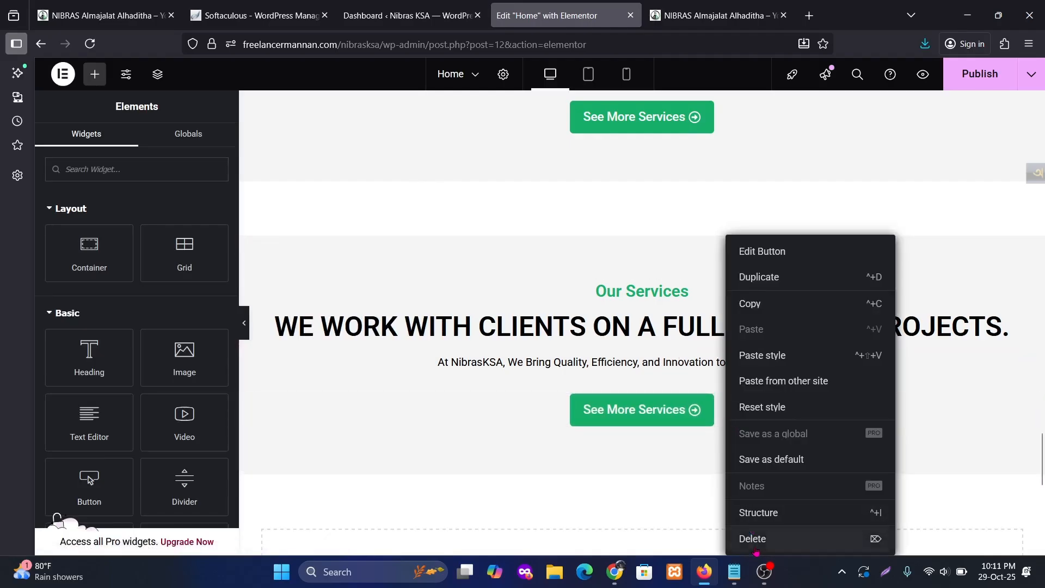
{"action": "left_click", "coordinate": [762, 540]}
Compare with the Our Latest Projects section on the reference site and clear the copied section's background color.
{"action": "left_click", "coordinate": [707, 15]}
{"action": "scroll", "coordinate": [678, 287], "scroll_direction": "down", "scroll_amount": 4}
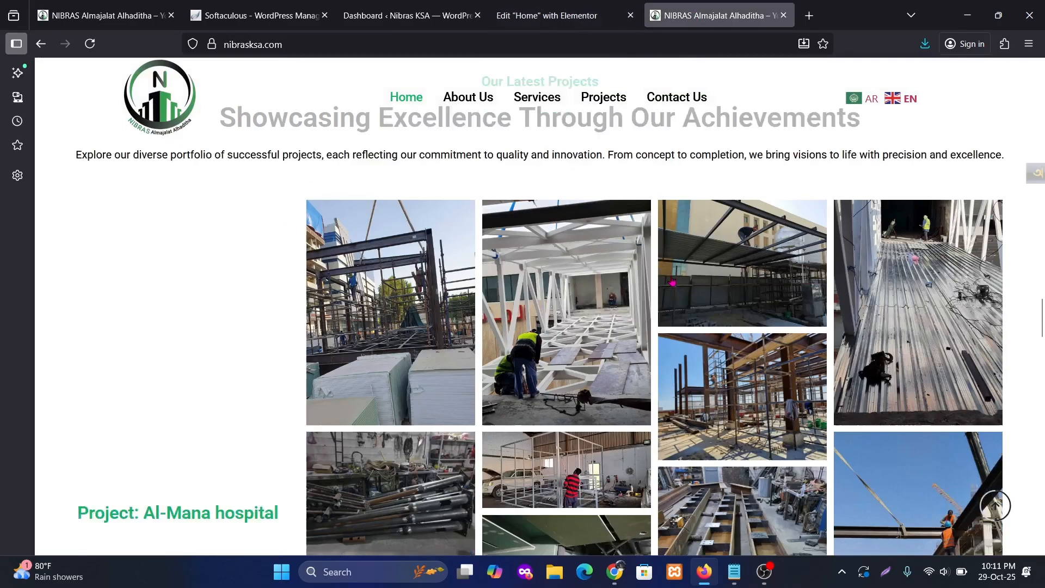
{"action": "scroll", "coordinate": [677, 287], "scroll_direction": "up", "scroll_amount": 8}
{"action": "scroll", "coordinate": [678, 291], "scroll_direction": "down", "scroll_amount": 4}
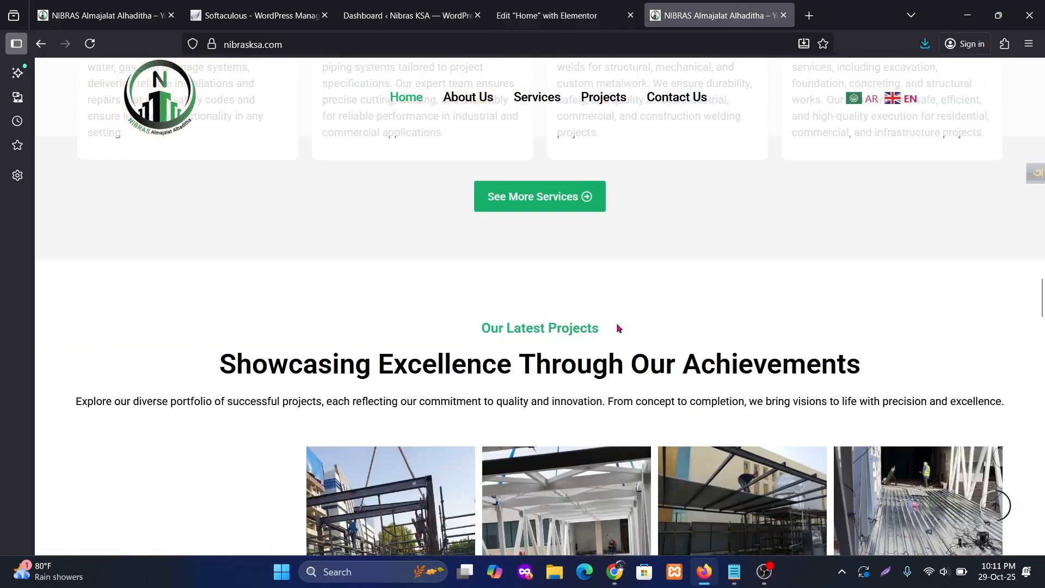
{"action": "scroll", "coordinate": [626, 327], "scroll_direction": "up", "scroll_amount": 2}
{"action": "key", "text": "ctrl+shift+Tab"}
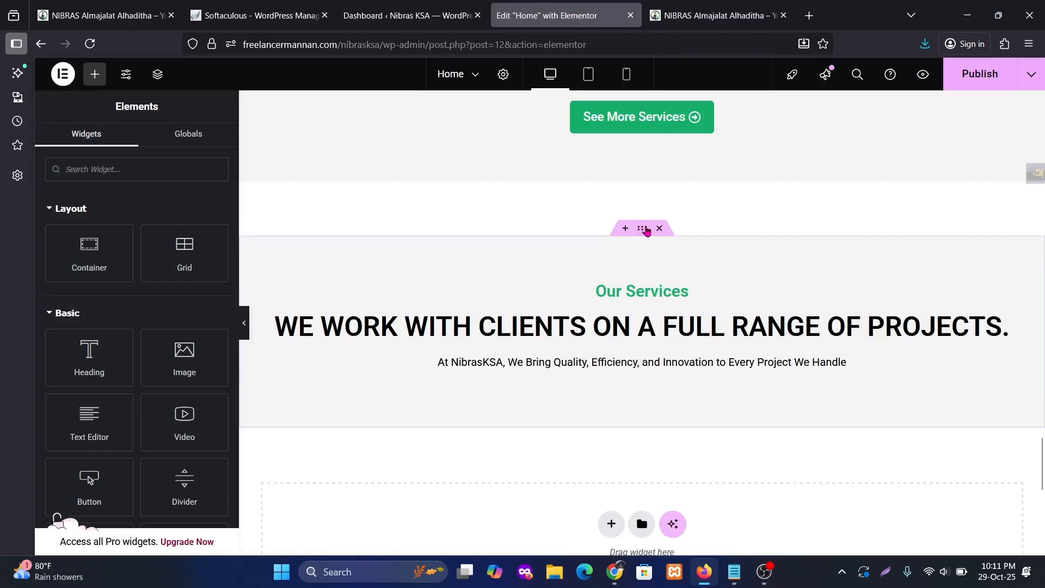
{"action": "left_click", "coordinate": [643, 229]}
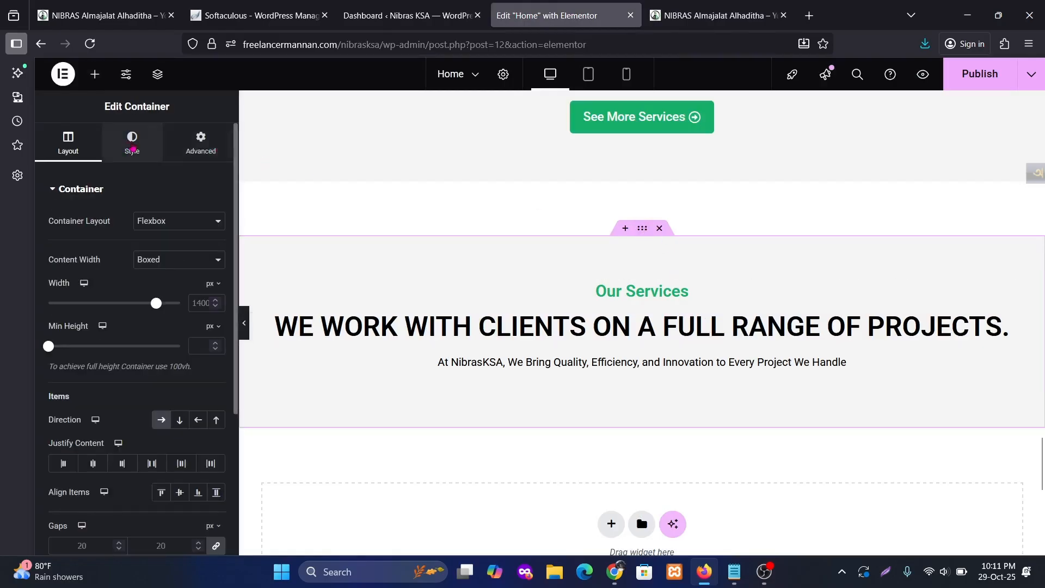
{"action": "left_click", "coordinate": [133, 148]}
{"action": "left_click", "coordinate": [215, 278]}
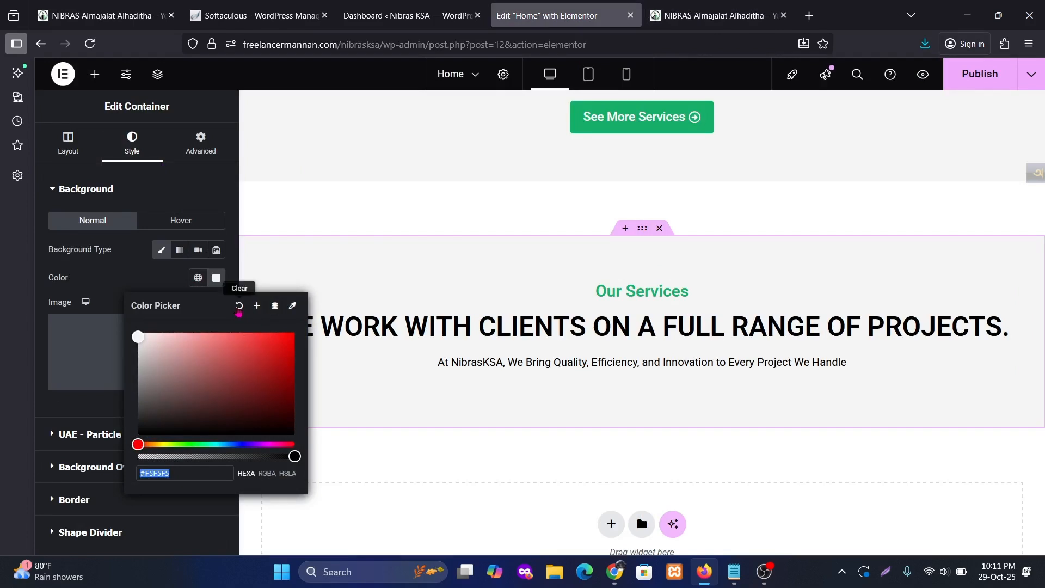
{"action": "left_click", "coordinate": [239, 307]}
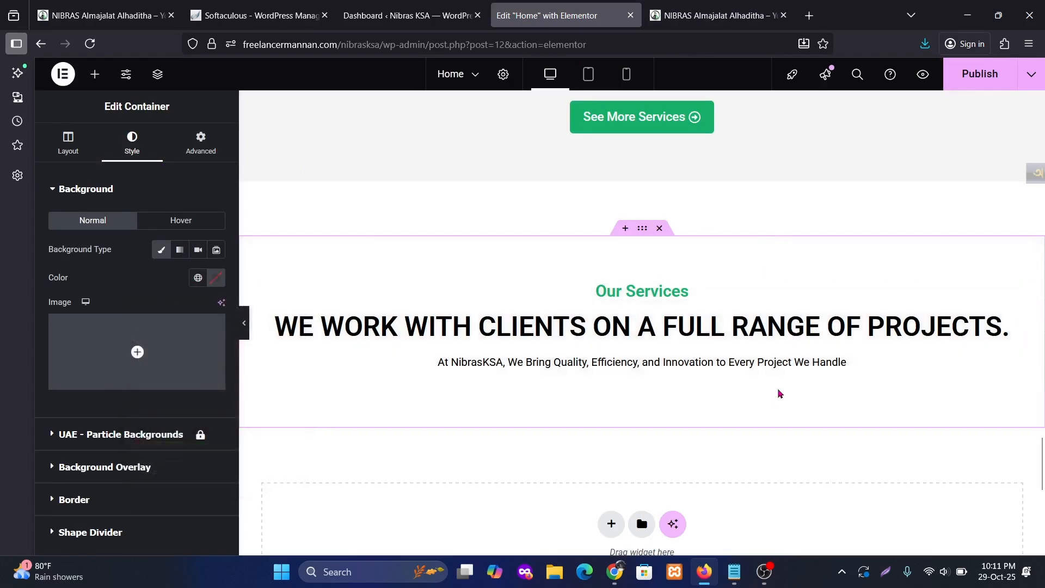
Change the copied section's small green heading to "Our Latest Projects", taking the text from the reference site.
{"action": "scroll", "coordinate": [684, 344], "scroll_direction": "down", "scroll_amount": 3}
{"action": "scroll", "coordinate": [684, 344], "scroll_direction": "up", "scroll_amount": 1}
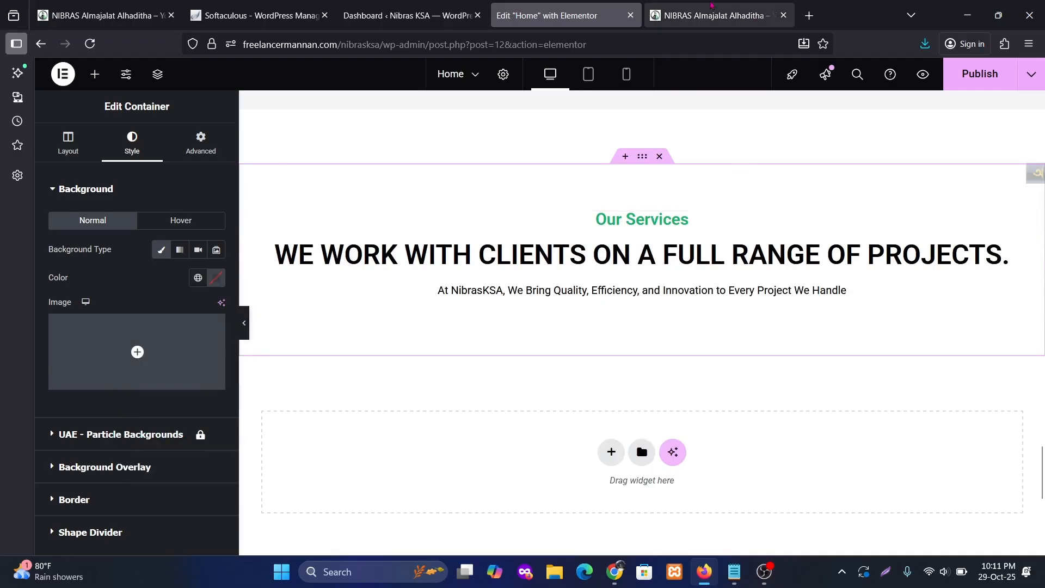
{"action": "left_click", "coordinate": [718, 15]}
{"action": "scroll", "coordinate": [685, 323], "scroll_direction": "down", "scroll_amount": 4}
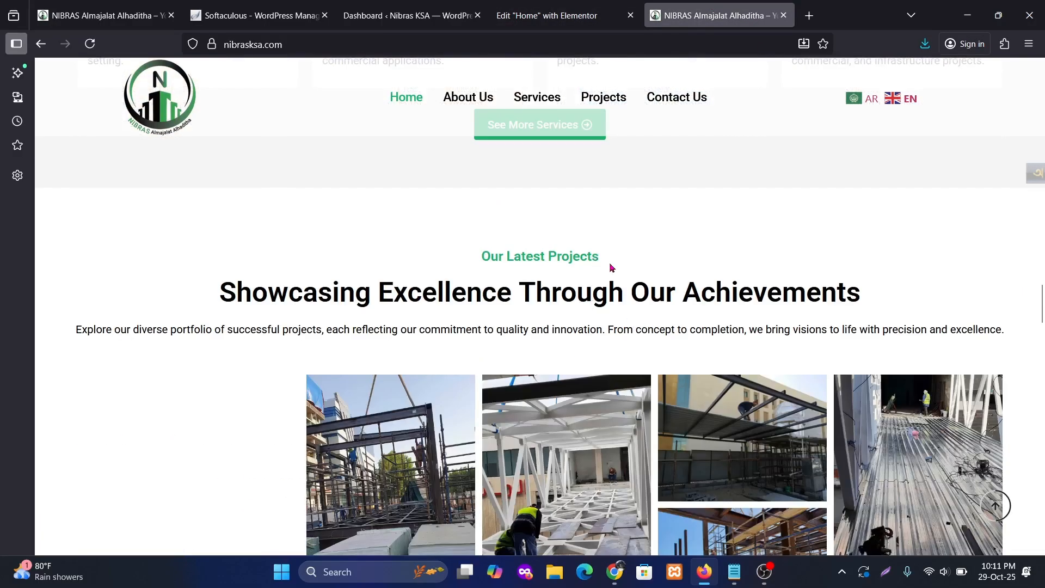
{"action": "left_click_drag", "start_coordinate": [610, 267], "coordinate": [490, 258]}
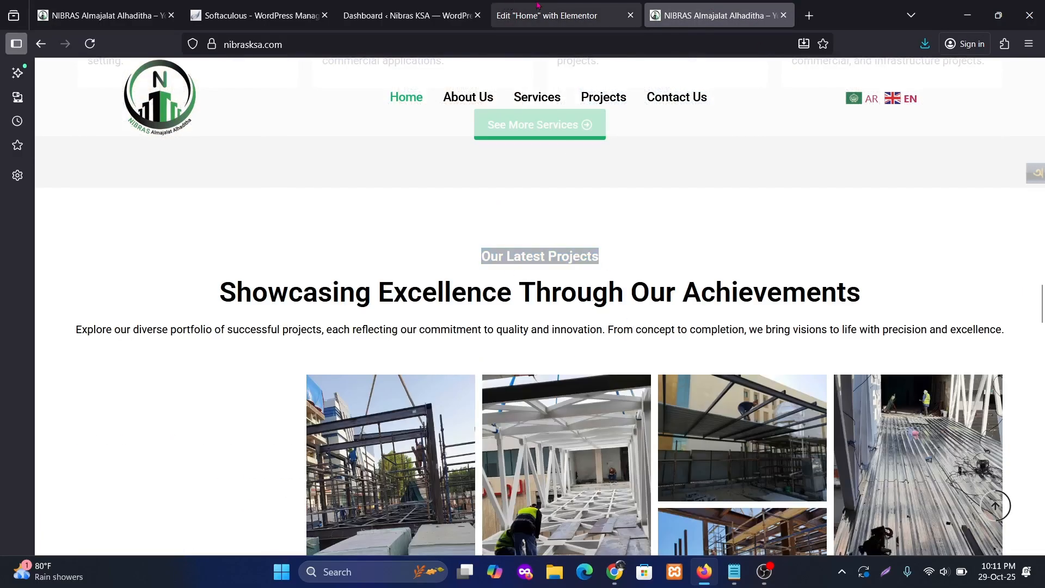
{"action": "left_click", "coordinate": [564, 16]}
{"action": "left_click", "coordinate": [670, 220]}
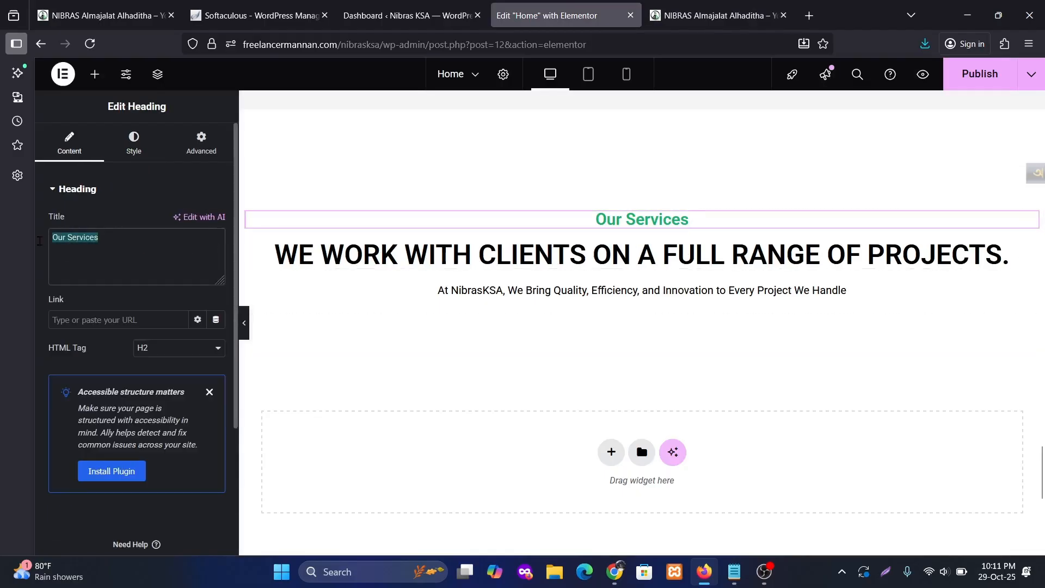
{"action": "type", "text": "Our Latest Projects"}
Replace the section's main heading with "Showcasing Excellence Through Our Achievements", copied from the reference site.
{"action": "left_click", "coordinate": [719, 15]}
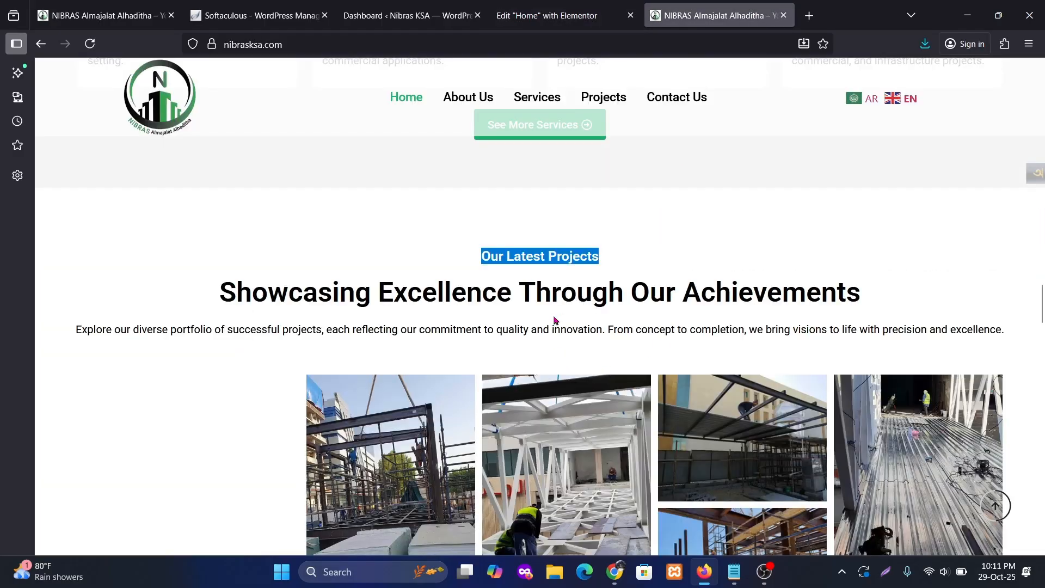
{"action": "left_click_drag", "start_coordinate": [885, 295], "coordinate": [222, 294]}
{"action": "key", "text": "ctrl+c"}
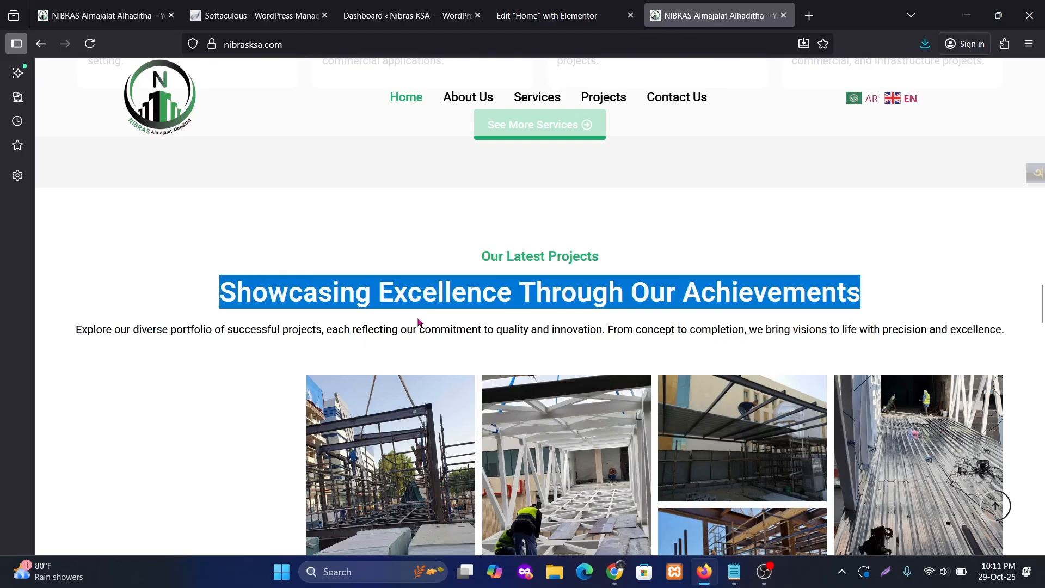
{"action": "left_click", "coordinate": [563, 16]}
{"action": "left_click", "coordinate": [621, 256]}
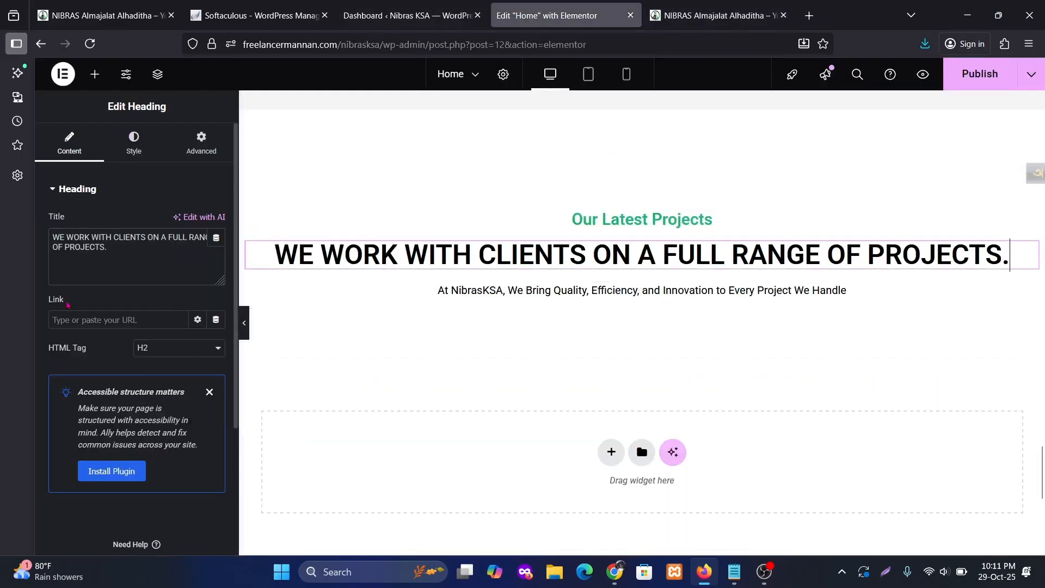
{"action": "left_click", "coordinate": [103, 245]}
{"action": "key", "text": "ctrl+a"}
{"action": "key", "text": "ctrl+v"}
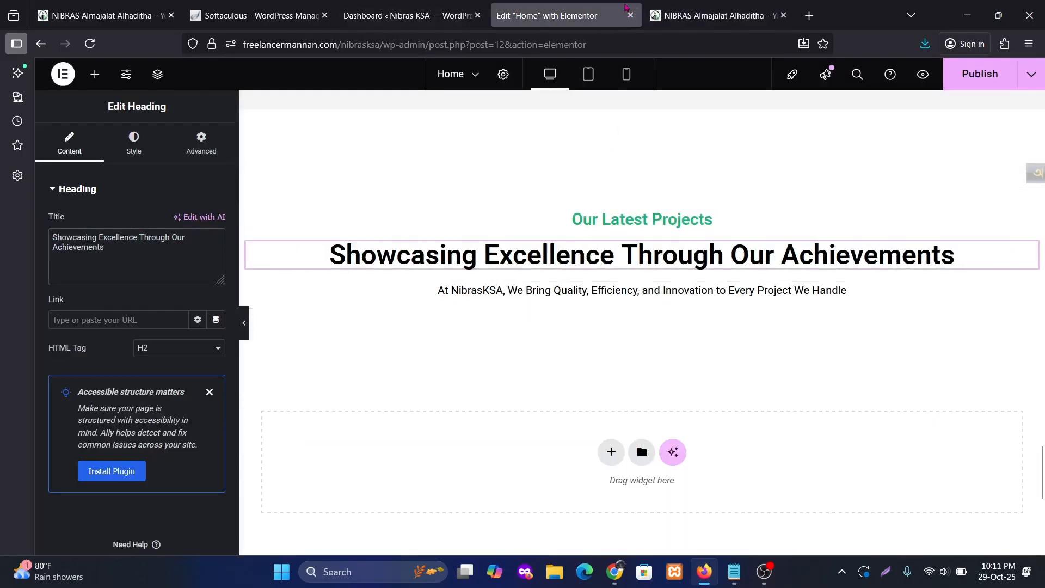
Replace the section's intro text with the reference paragraph starting "Explore our diverse portfolio of successful projects" and publish the page.
{"action": "left_click", "coordinate": [651, 16]}
{"action": "left_click_drag", "start_coordinate": [1009, 330], "coordinate": [836, 358]}
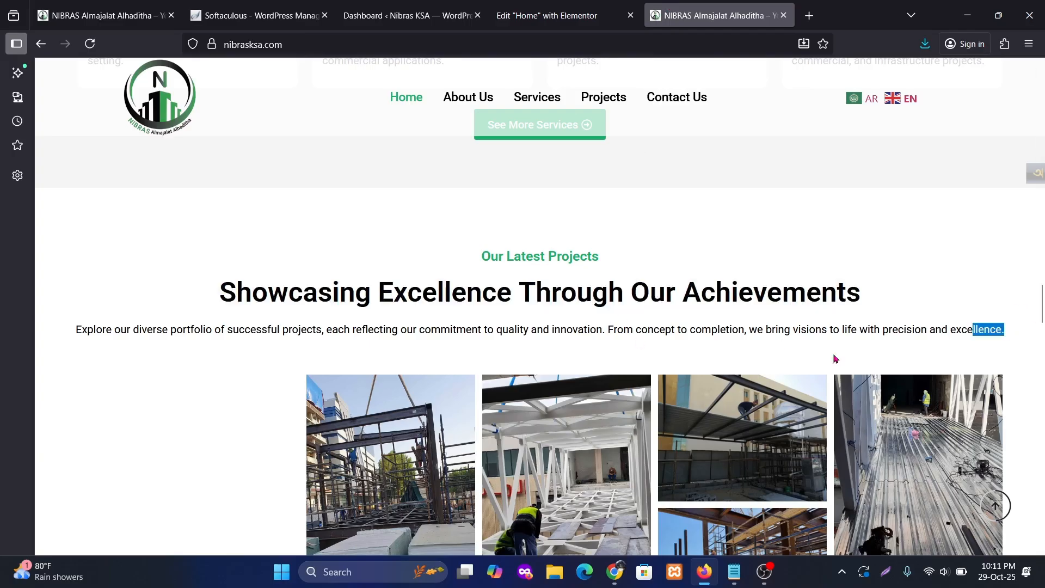
{"action": "left_click_drag", "start_coordinate": [1007, 330], "coordinate": [102, 330]}
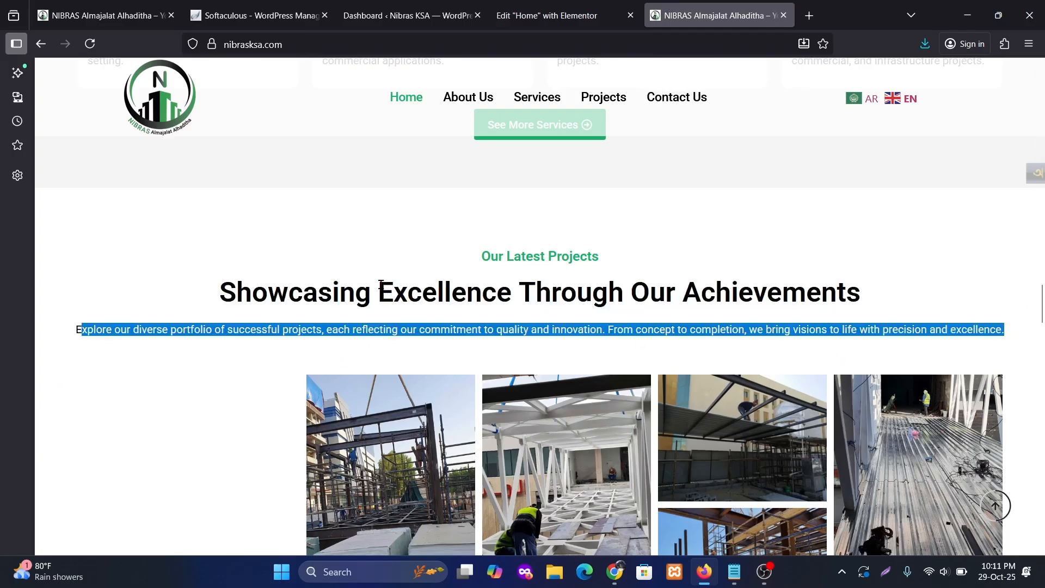
{"action": "left_click", "coordinate": [547, 15]}
{"action": "left_click", "coordinate": [584, 299]}
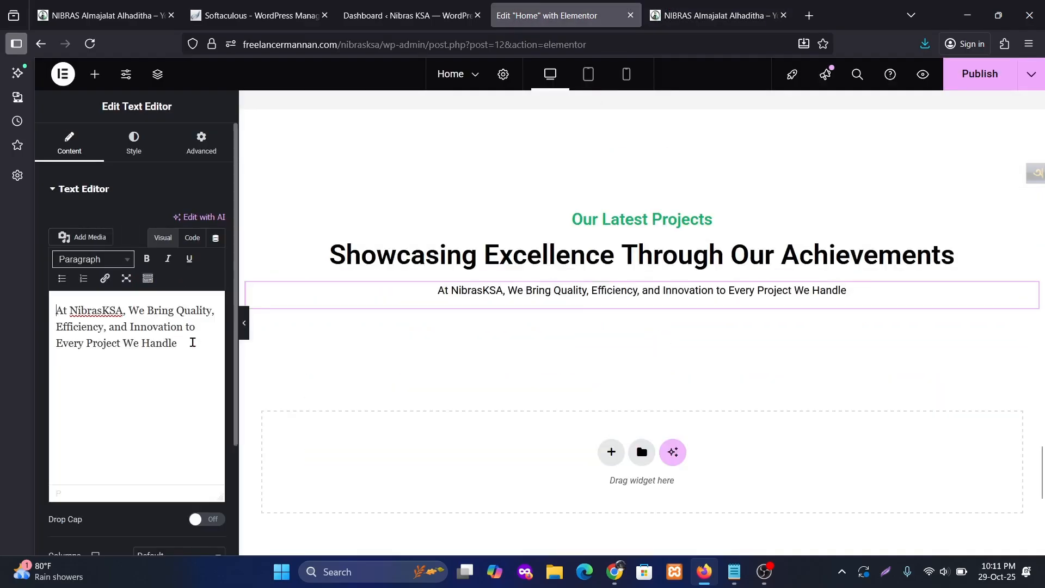
{"action": "left_click_drag", "start_coordinate": [194, 342], "coordinate": [56, 309]}
{"action": "type", "text": "Explore our diverse portfolio of successful projects, each reflecting our commitment to quality and innovation. From concept to completion, we bring visions to life with precision and excellence."}
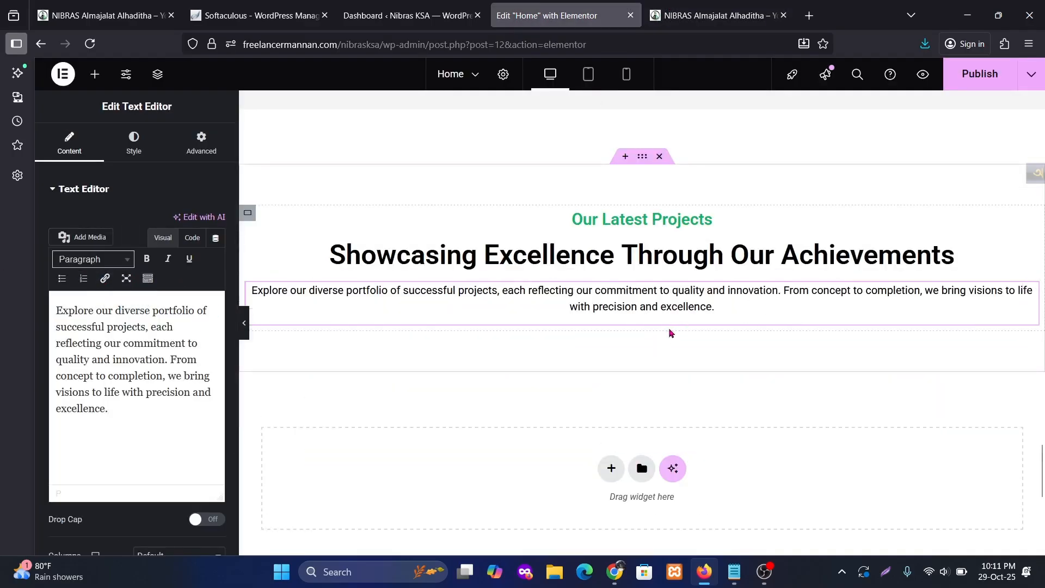
{"action": "left_click", "coordinate": [980, 73]}
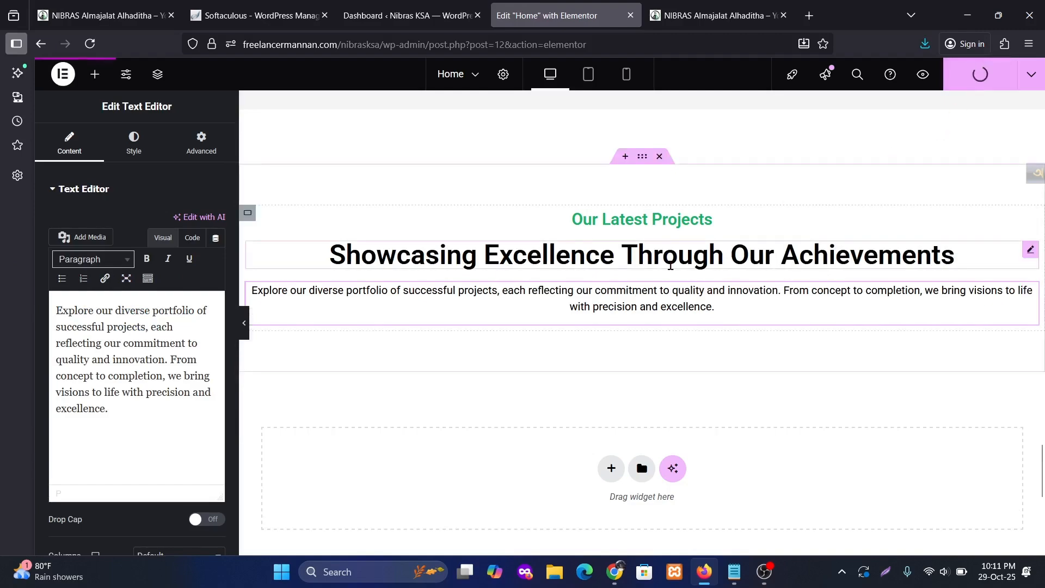
Examine the Al-Mana hospital photo gallery in the reference site's Our Latest Projects section.
{"action": "left_click", "coordinate": [685, 16]}
{"action": "scroll", "coordinate": [661, 275], "scroll_direction": "down", "scroll_amount": 10}
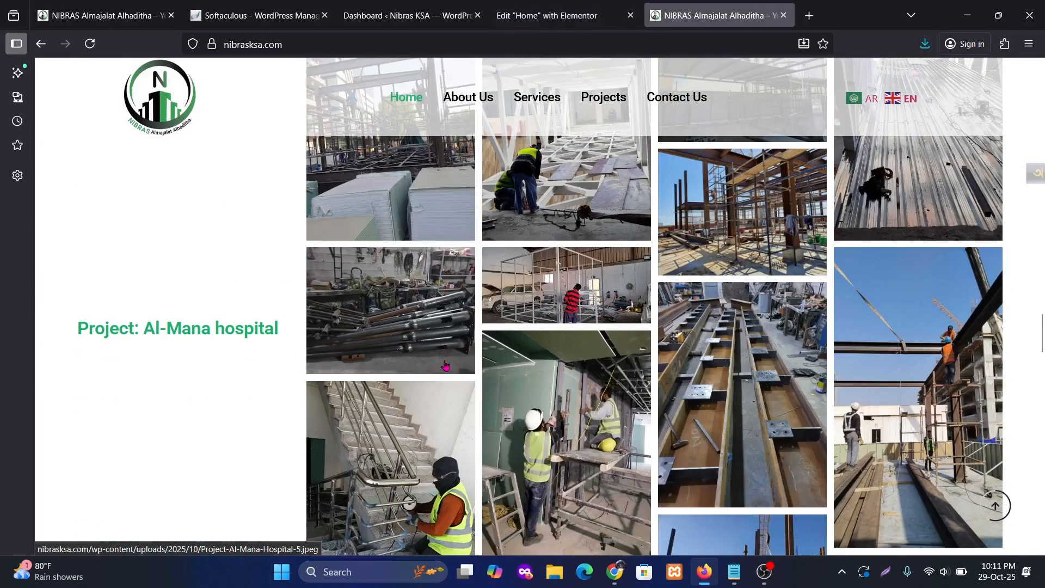
{"action": "scroll", "coordinate": [460, 339], "scroll_direction": "up", "scroll_amount": 4}
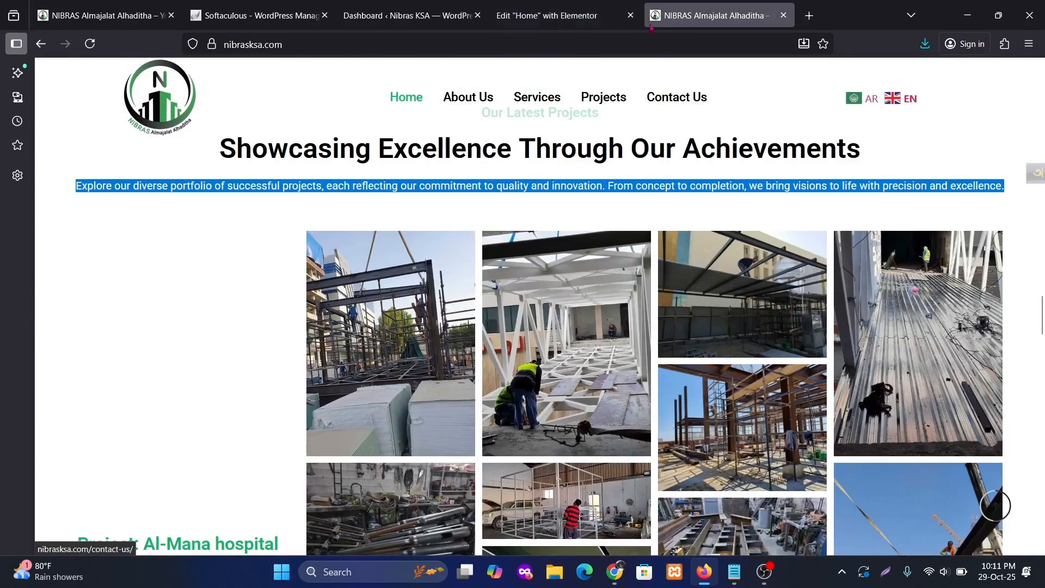
Open the plugin upload form in the Nibras KSA WordPress admin.
{"action": "left_click", "coordinate": [398, 11]}
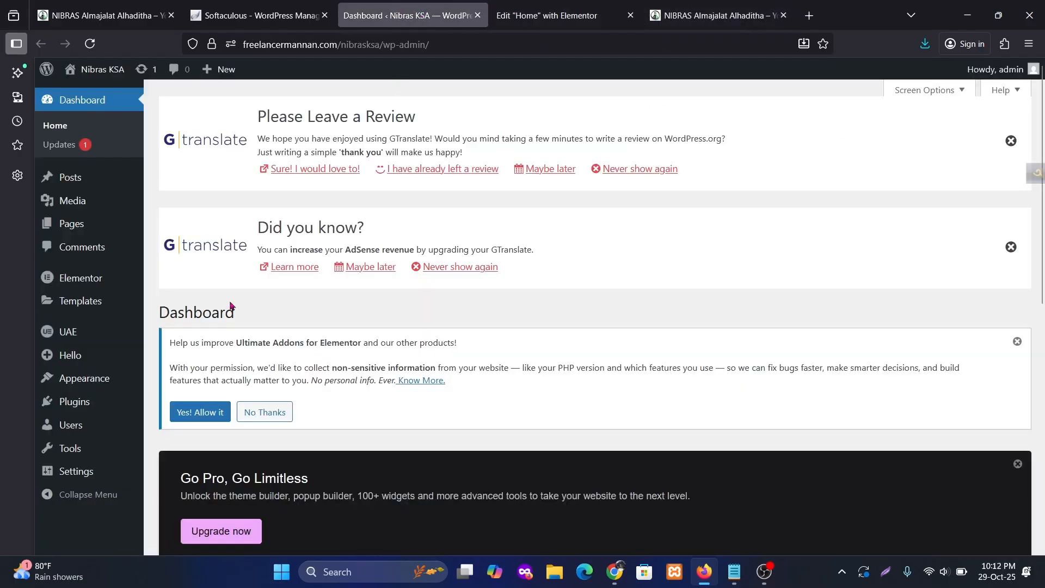
{"action": "mouse_move", "coordinate": [83, 407]}
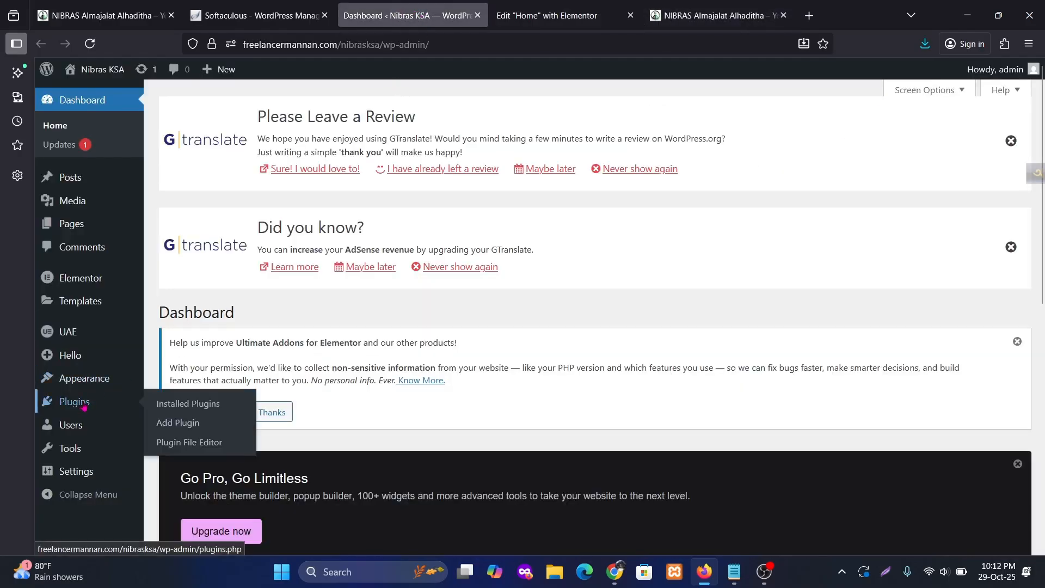
{"action": "left_click", "coordinate": [182, 420]}
{"action": "scroll", "coordinate": [506, 291], "scroll_direction": "up", "scroll_amount": 2}
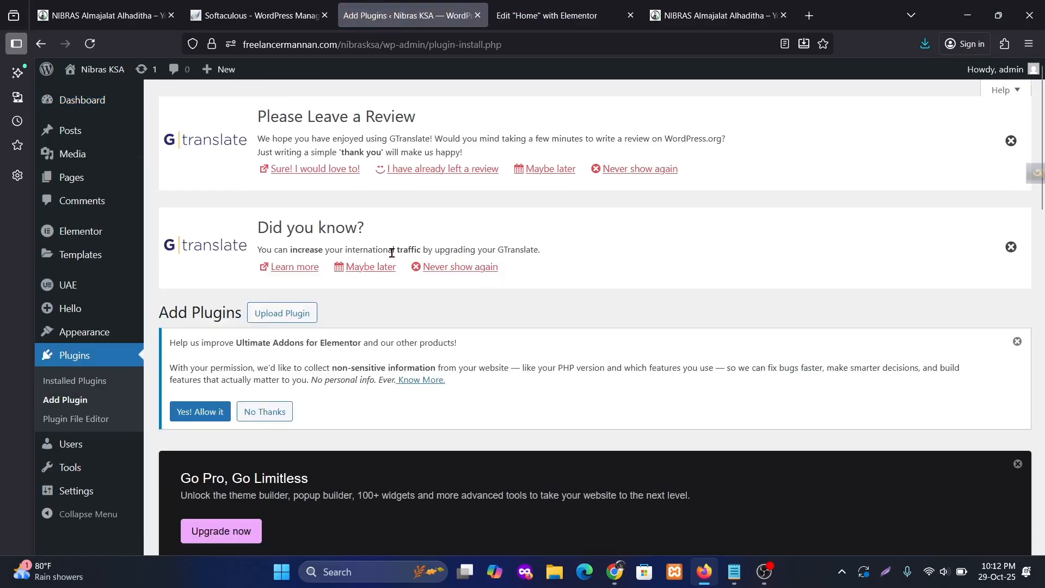
{"action": "scroll", "coordinate": [384, 236], "scroll_direction": "down", "scroll_amount": 2}
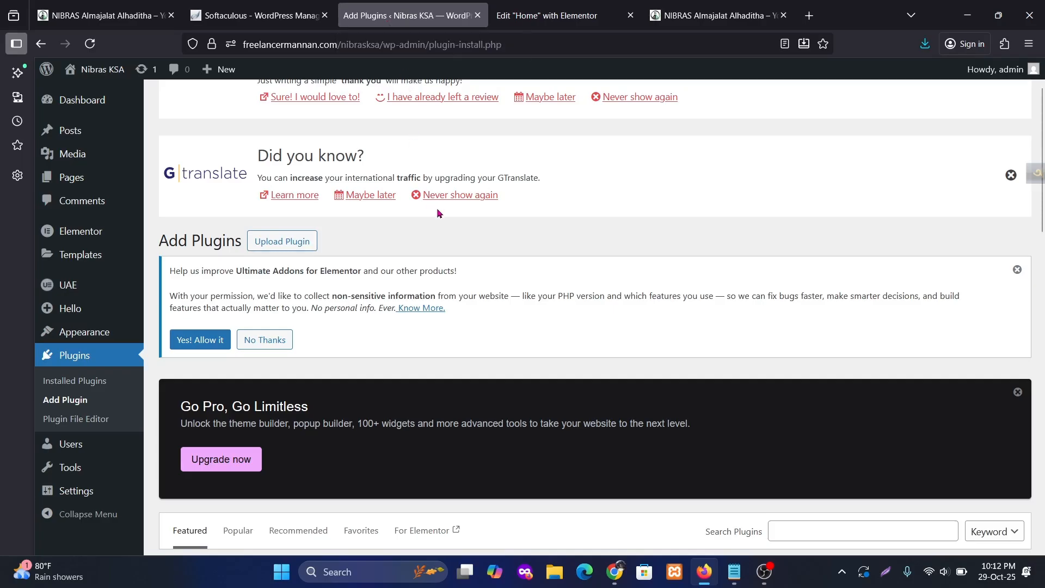
{"action": "left_click", "coordinate": [303, 243]}
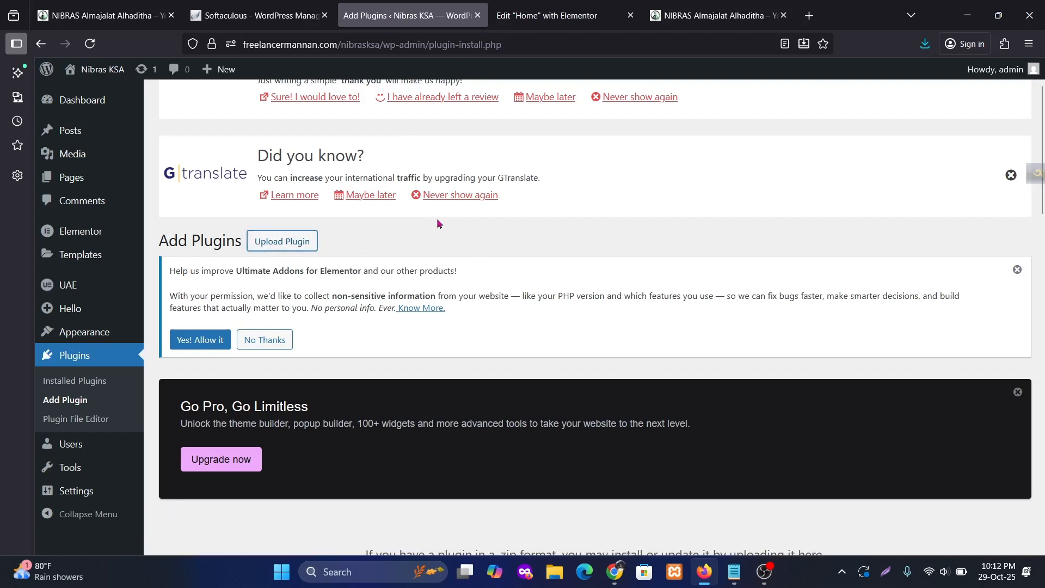
Upload elementor-pro_3.31.2-qz9trk.zip from the Download folder and install it as a plugin.
{"action": "scroll", "coordinate": [510, 257], "scroll_direction": "down", "scroll_amount": 4}
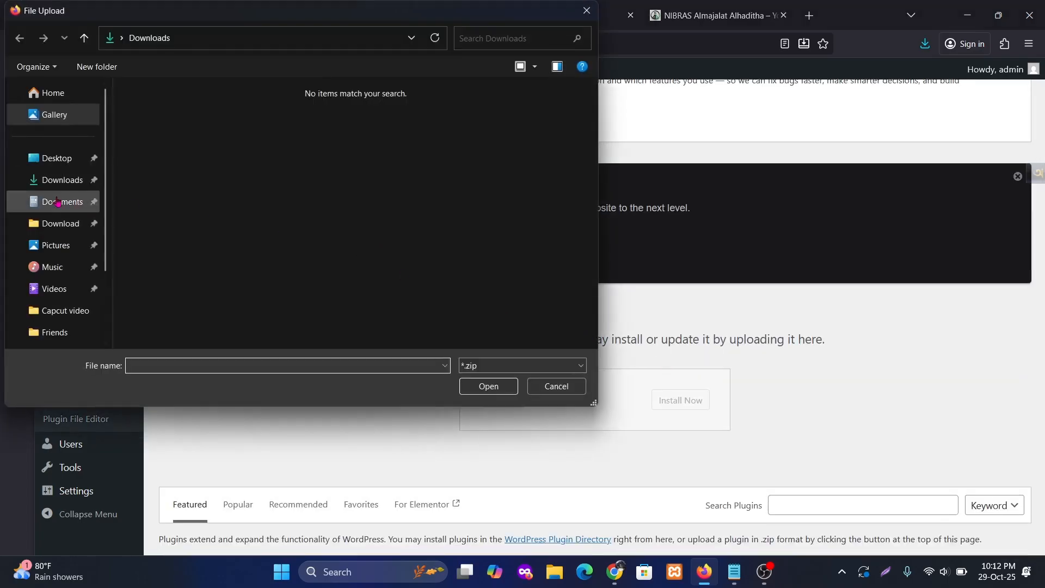
{"action": "left_click", "coordinate": [61, 223]}
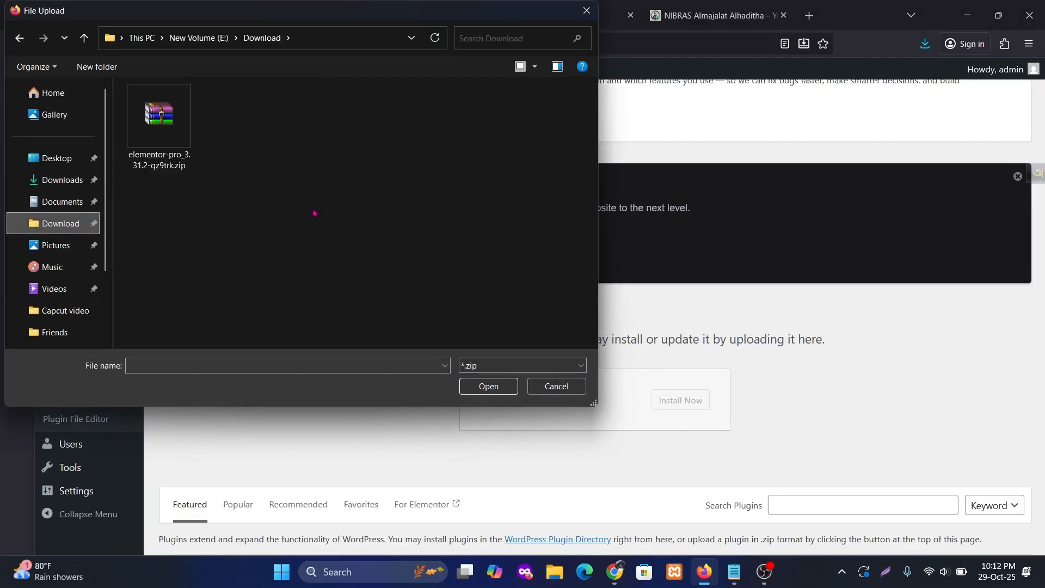
{"action": "double_click", "coordinate": [162, 138]}
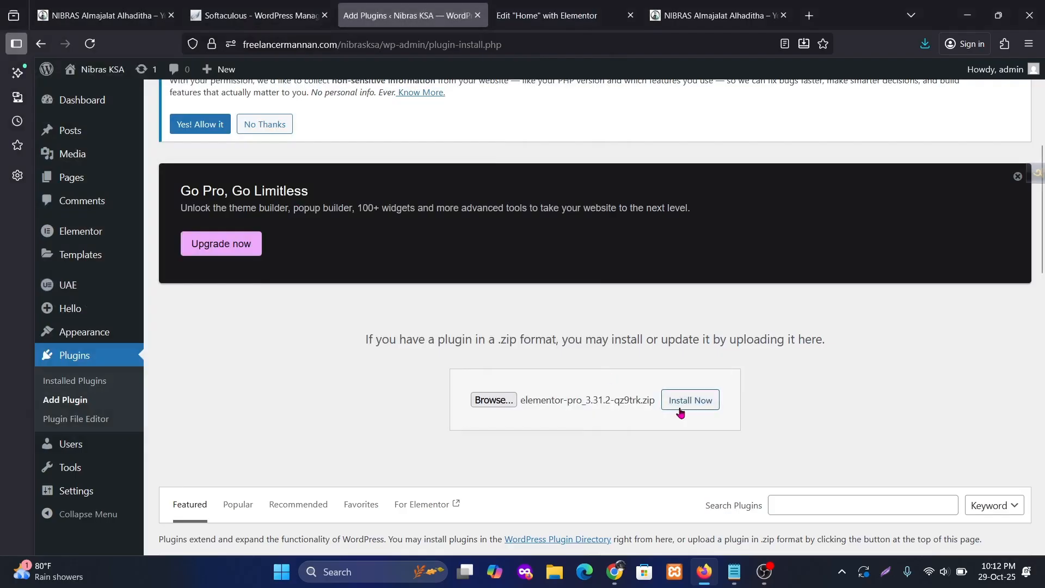
{"action": "left_click", "coordinate": [713, 404]}
{"action": "scroll", "coordinate": [801, 385], "scroll_direction": "down", "scroll_amount": 3}
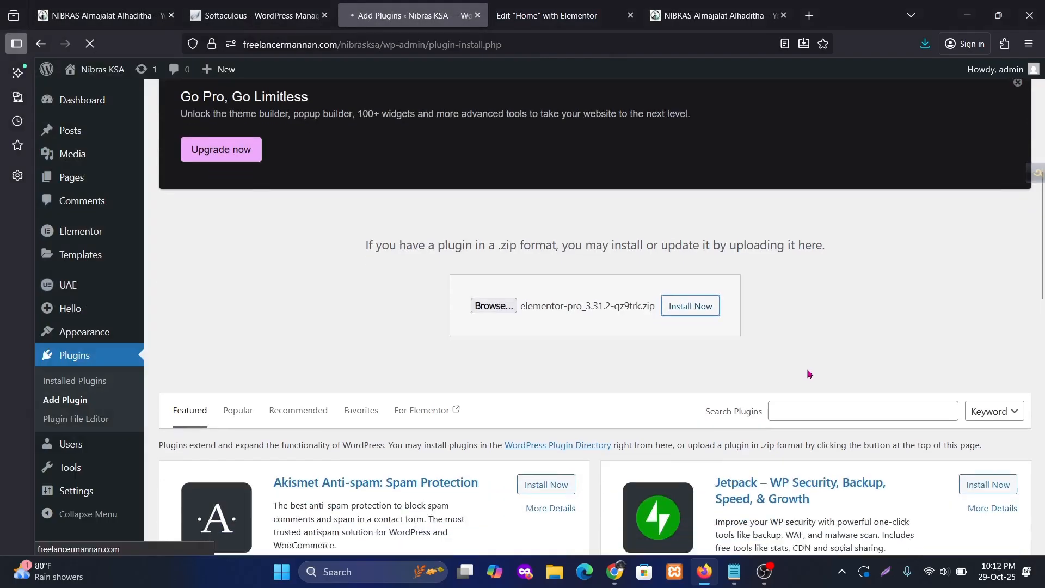
Search the Home page editor's widgets for "galler" while the plugin installs.
{"action": "left_click", "coordinate": [551, 9]}
{"action": "left_click", "coordinate": [96, 81]}
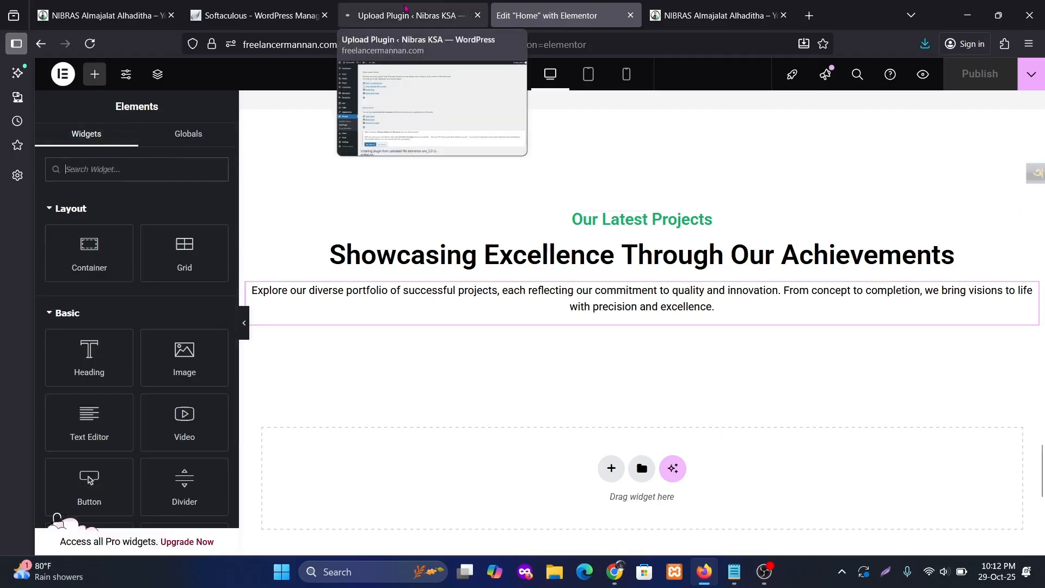
{"action": "type", "text": "galler"}
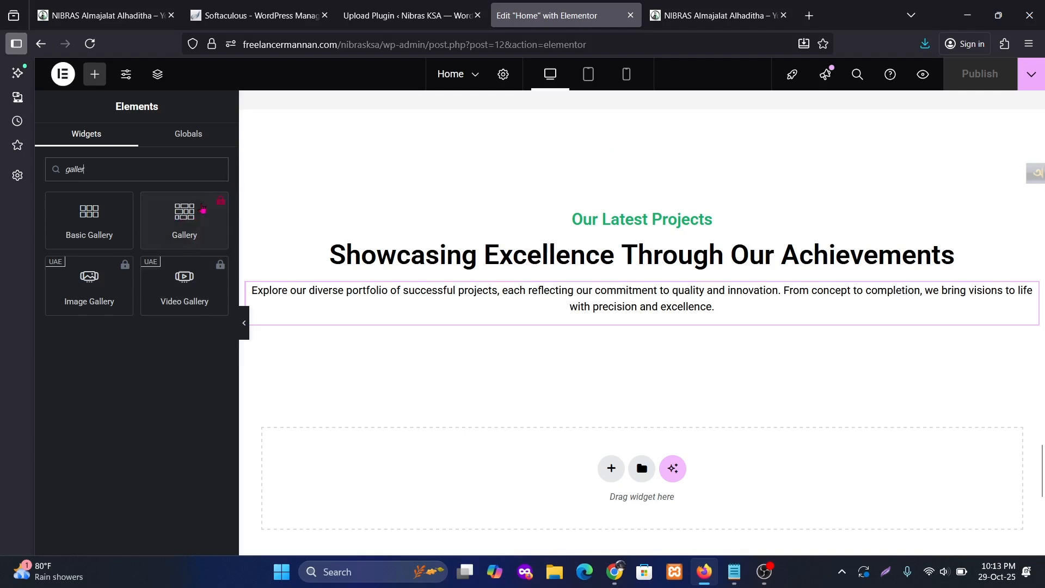
Activate the uploaded Elementor Pro plugin on the WordPress site.
{"action": "left_click", "coordinate": [407, 15]}
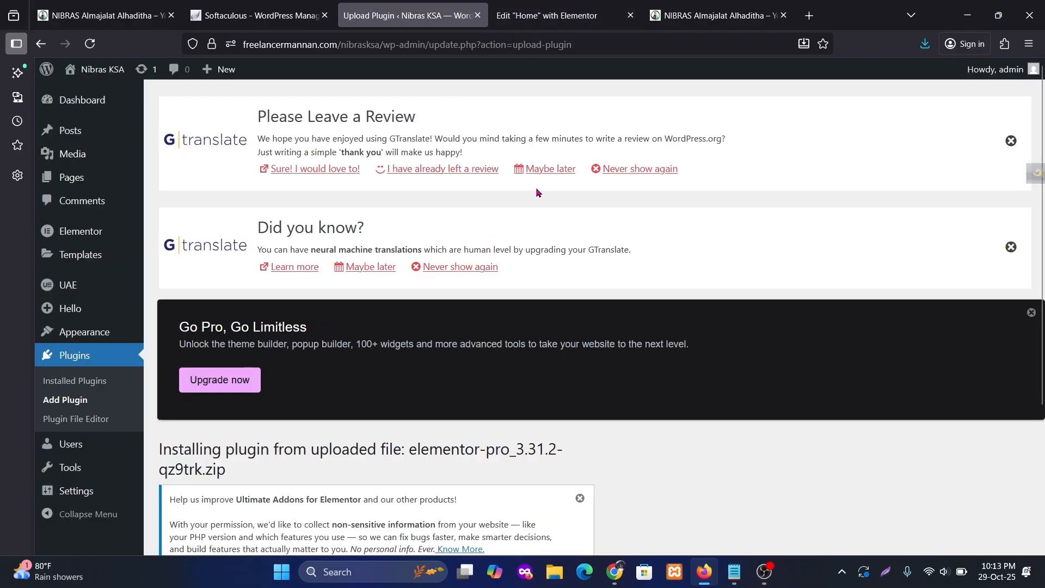
{"action": "scroll", "coordinate": [531, 188], "scroll_direction": "down", "scroll_amount": 3}
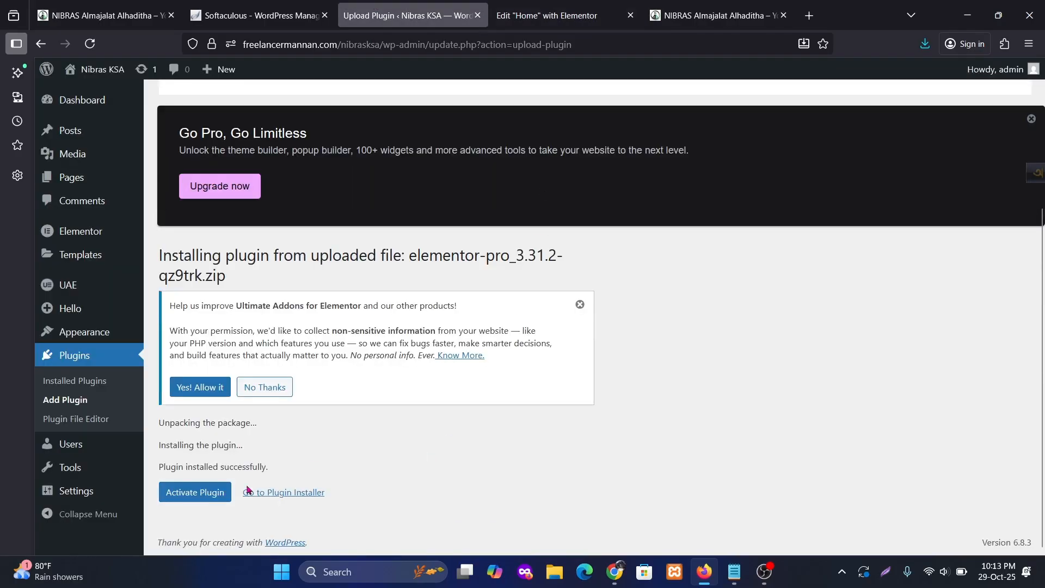
{"action": "left_click", "coordinate": [182, 493]}
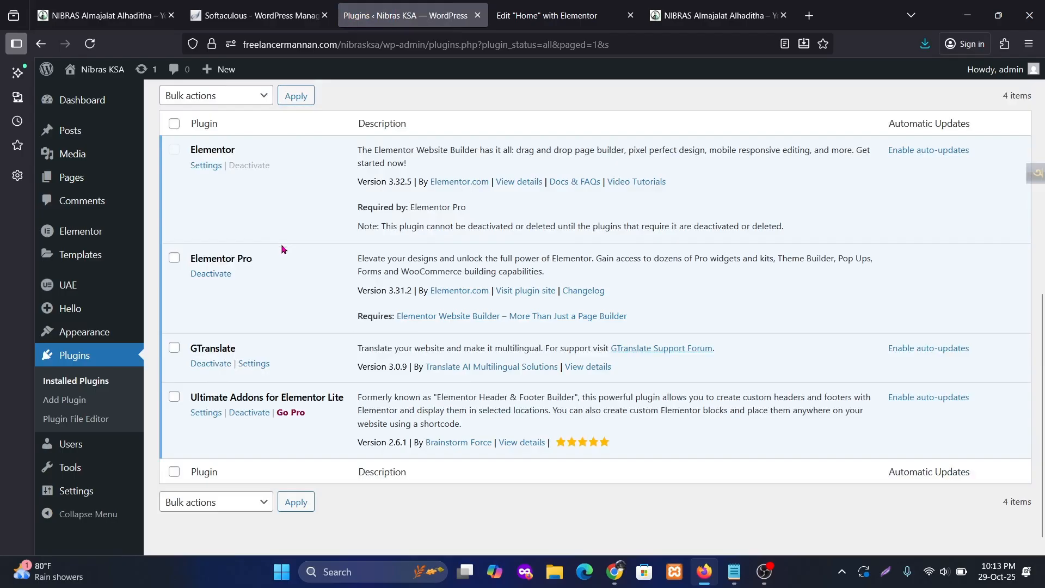
Reload the Home page editor, search its widgets for "gall", and return to the Our Latest Projects section.
{"action": "left_click", "coordinate": [541, 7]}
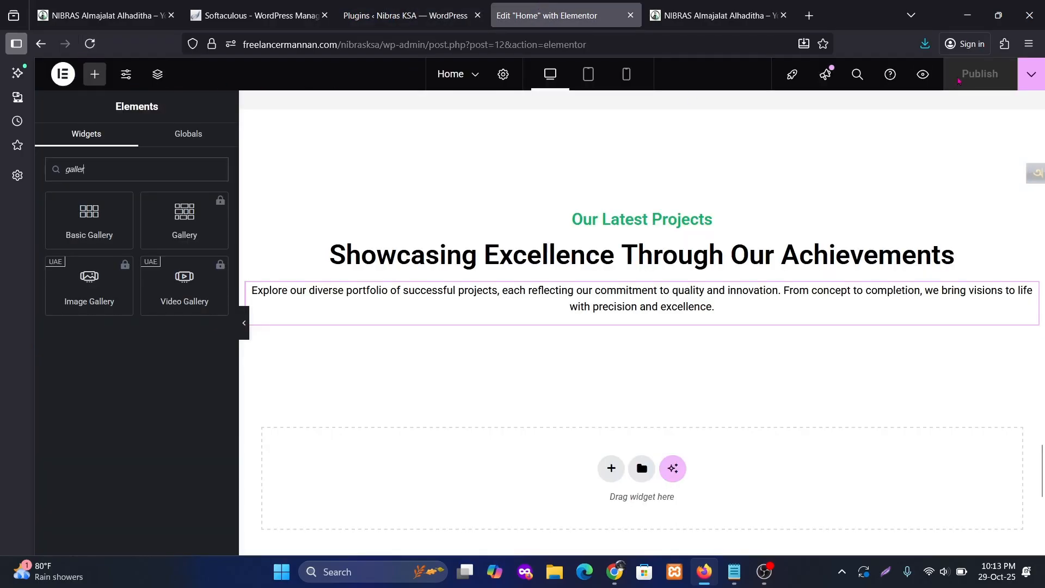
{"action": "key", "text": "F5"}
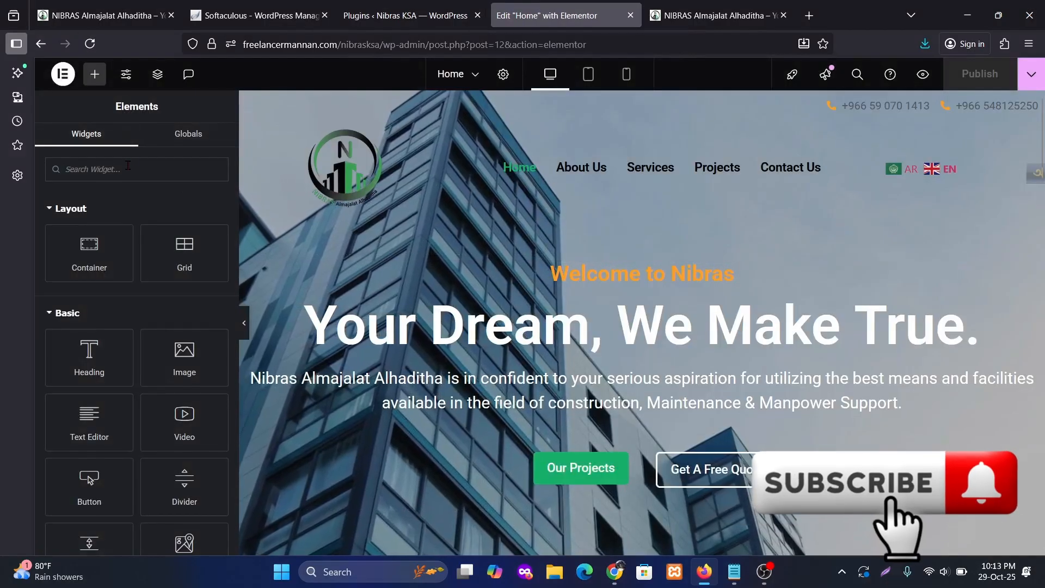
{"action": "left_click", "coordinate": [128, 166]}
{"action": "type", "text": "g"}
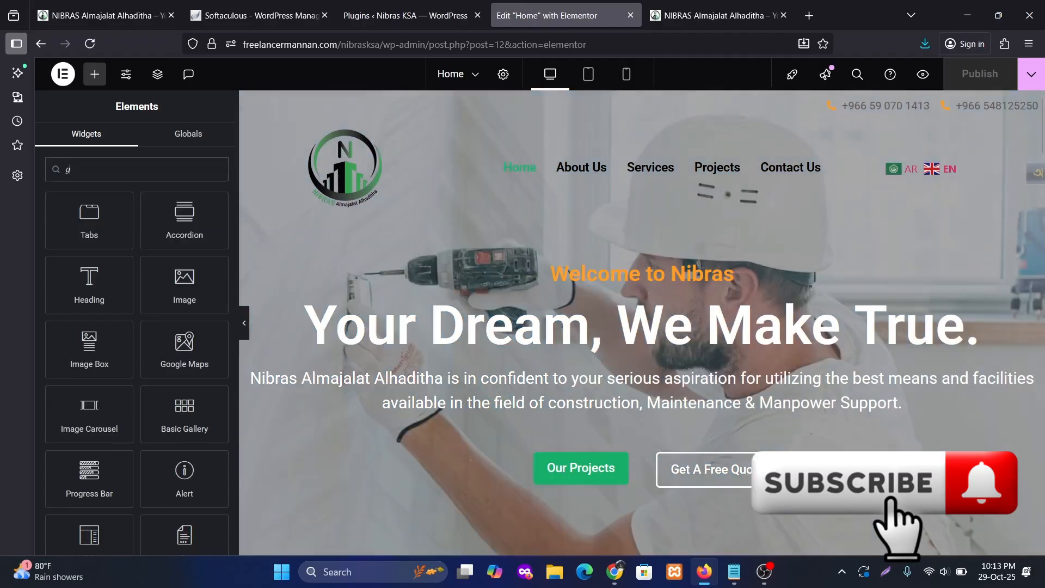
{"action": "type", "text": "all"}
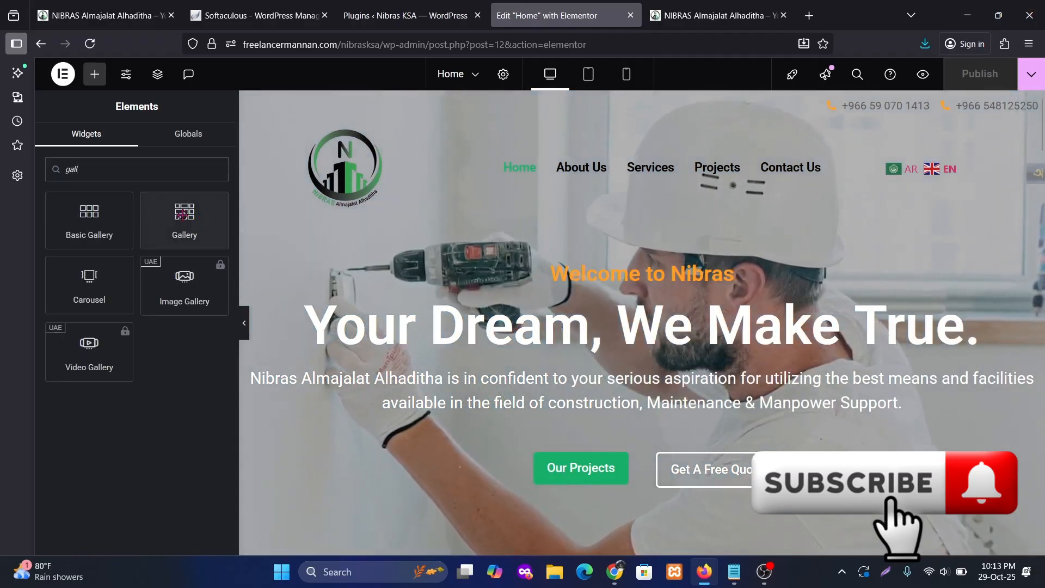
{"action": "scroll", "coordinate": [784, 344], "scroll_direction": "down", "scroll_amount": 10}
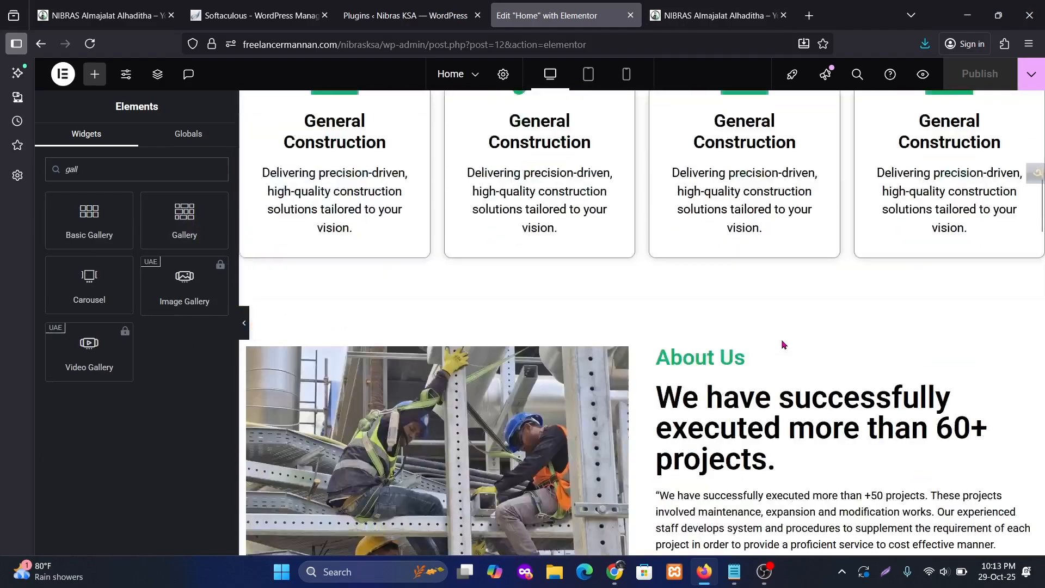
{"action": "scroll", "coordinate": [782, 341], "scroll_direction": "down", "scroll_amount": 15}
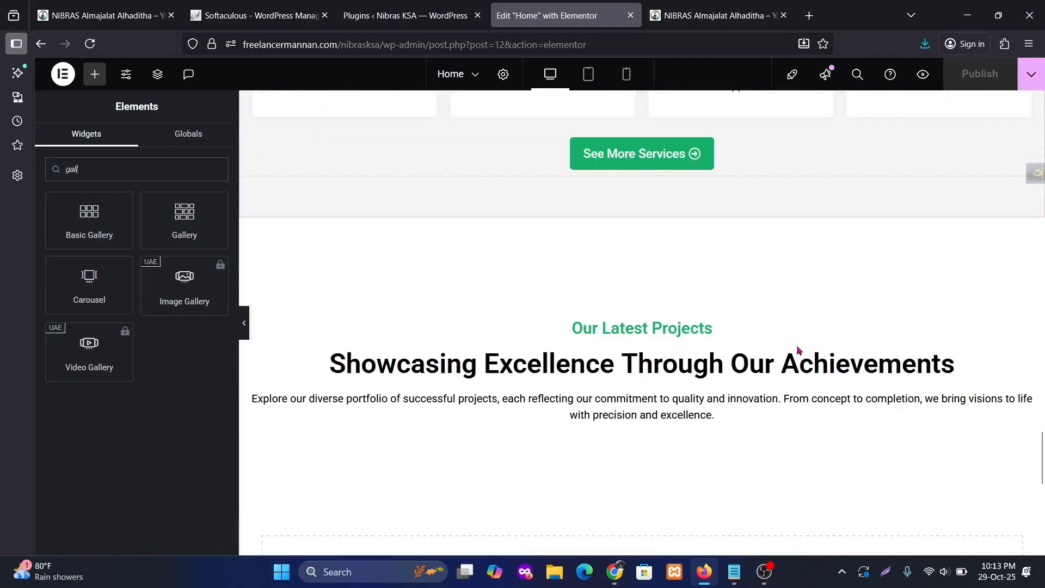
{"action": "scroll", "coordinate": [609, 302], "scroll_direction": "down", "scroll_amount": 5}
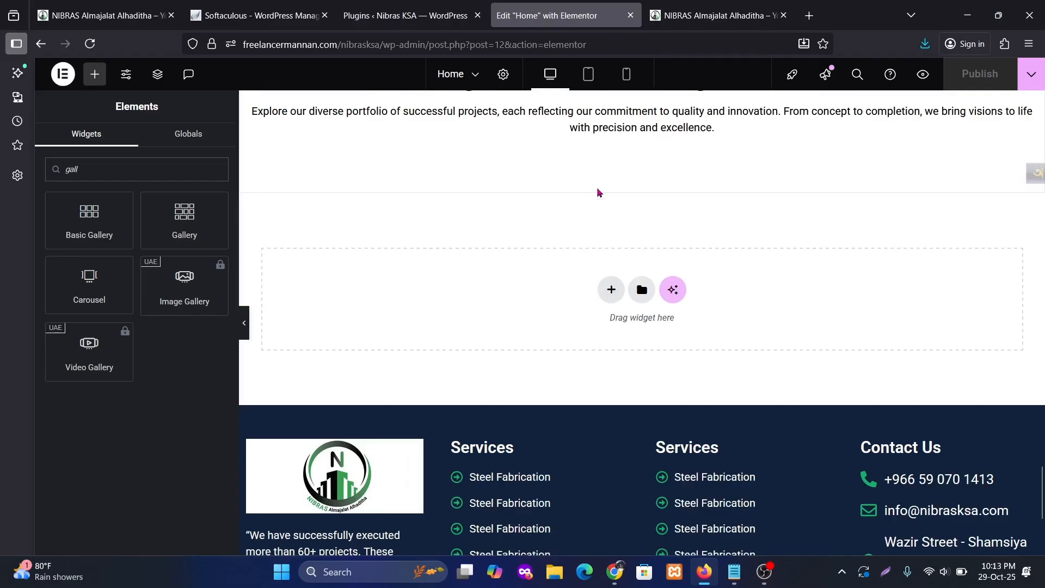
{"action": "scroll", "coordinate": [593, 218], "scroll_direction": "up", "scroll_amount": 3}
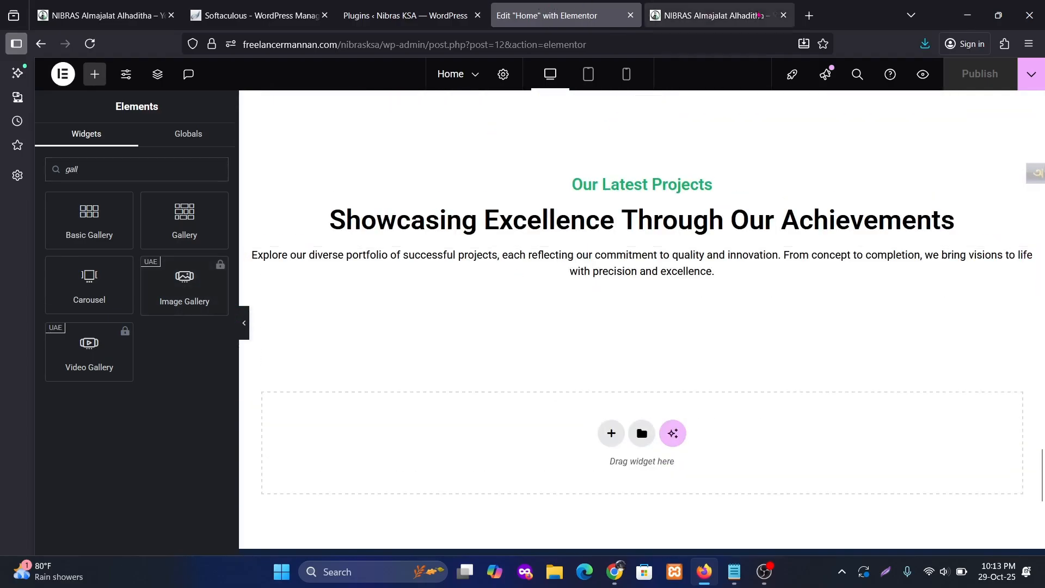
Examine the layout of the project title and photo gallery on the reference site's Home page.
{"action": "left_click", "coordinate": [760, 15]}
{"action": "scroll", "coordinate": [243, 326], "scroll_direction": "down", "scroll_amount": 3}
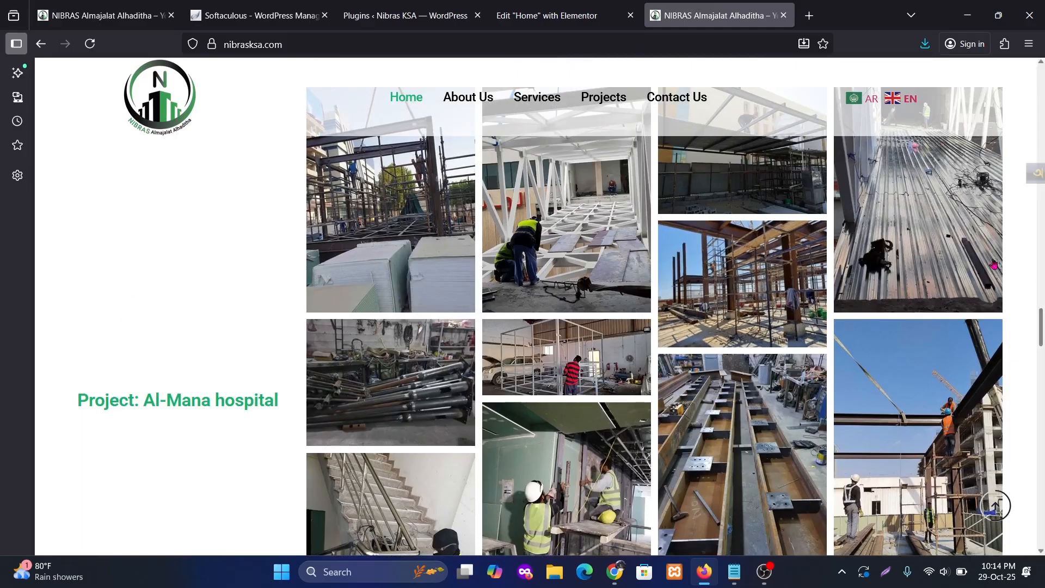
{"action": "key", "text": "ctrl+shift+Tab"}
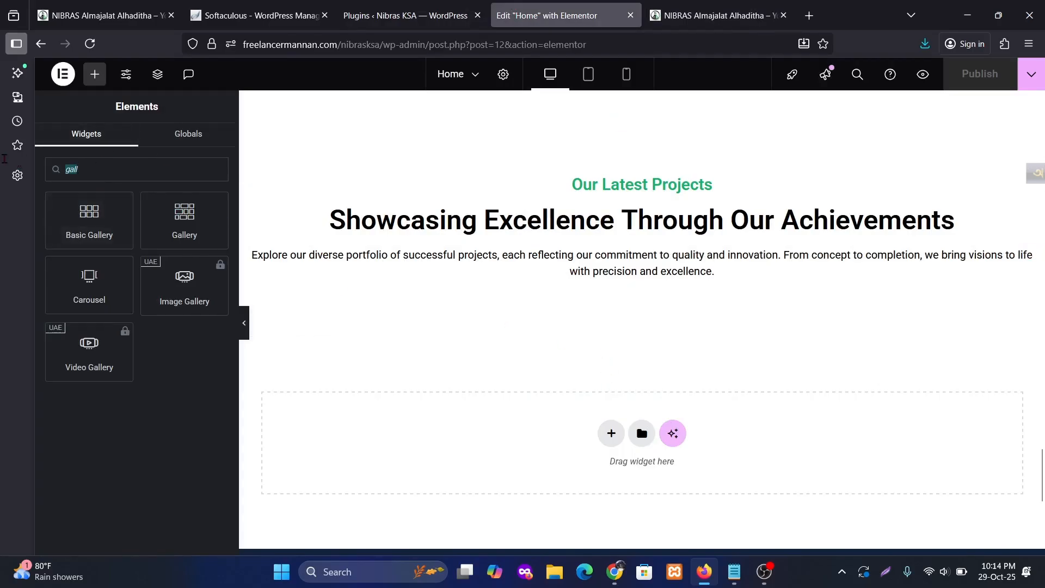
Add a container below the Our Latest Projects description and nest a second container inside it.
{"action": "key", "text": "BackSpace"}
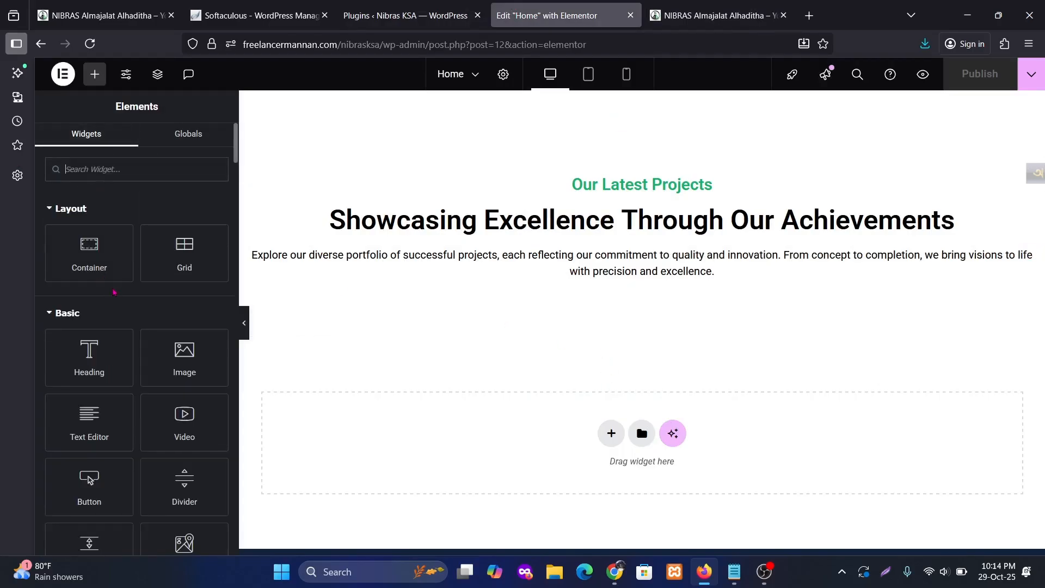
{"action": "left_click_drag", "start_coordinate": [100, 263], "coordinate": [736, 310]}
{"action": "left_click", "coordinate": [643, 343]}
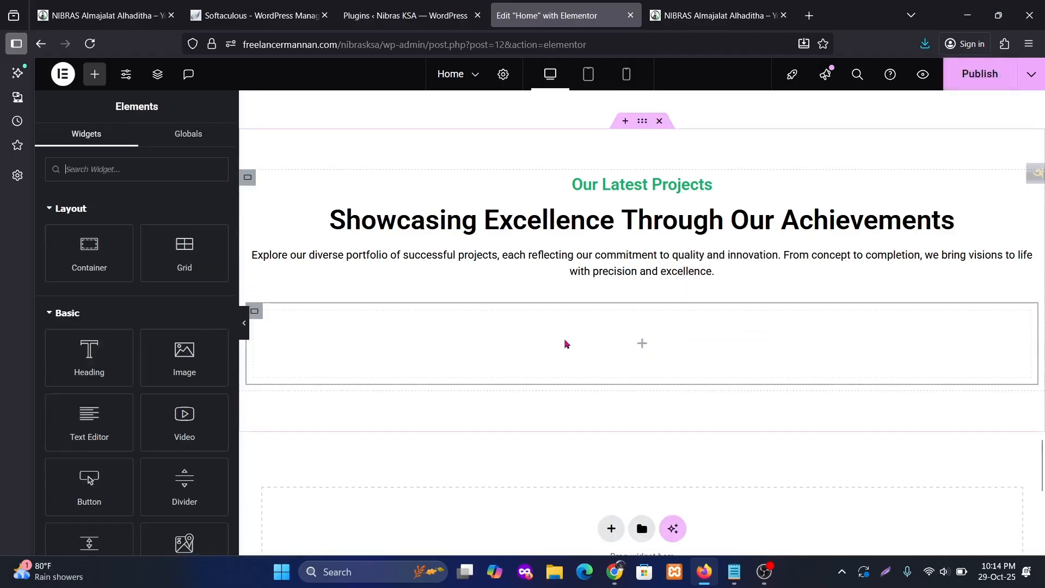
{"action": "left_click_drag", "start_coordinate": [90, 265], "coordinate": [729, 371]}
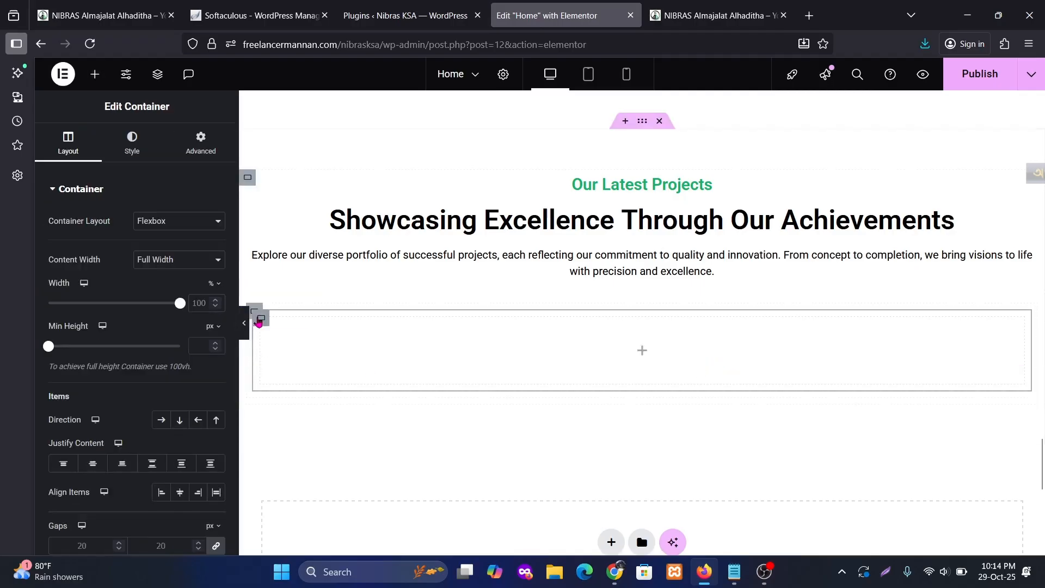
Set the outer container's direction to Row - horizontal and duplicate its inner container to form two columns.
{"action": "left_click", "coordinate": [254, 312]}
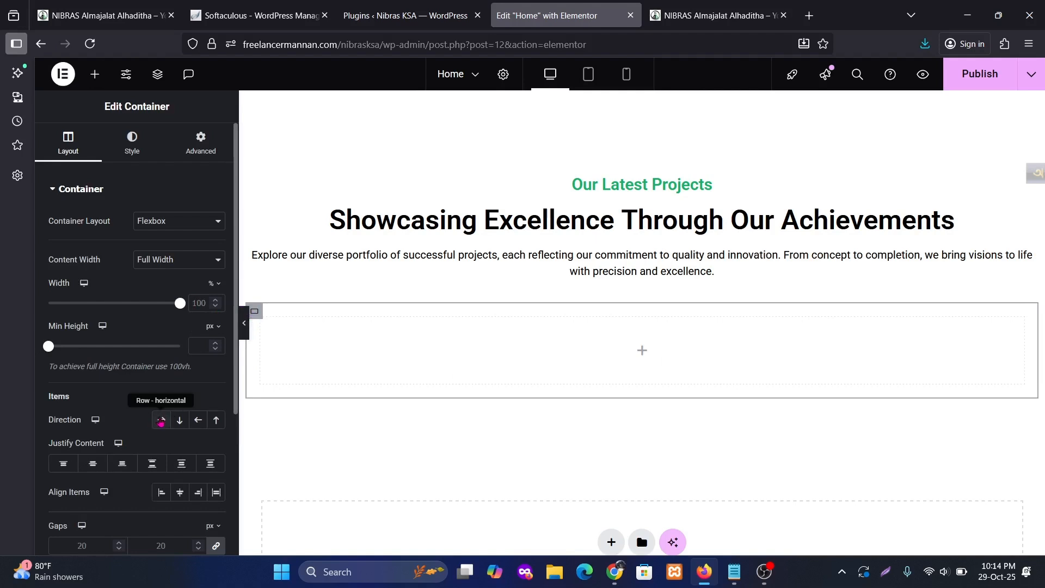
{"action": "left_click", "coordinate": [160, 421]}
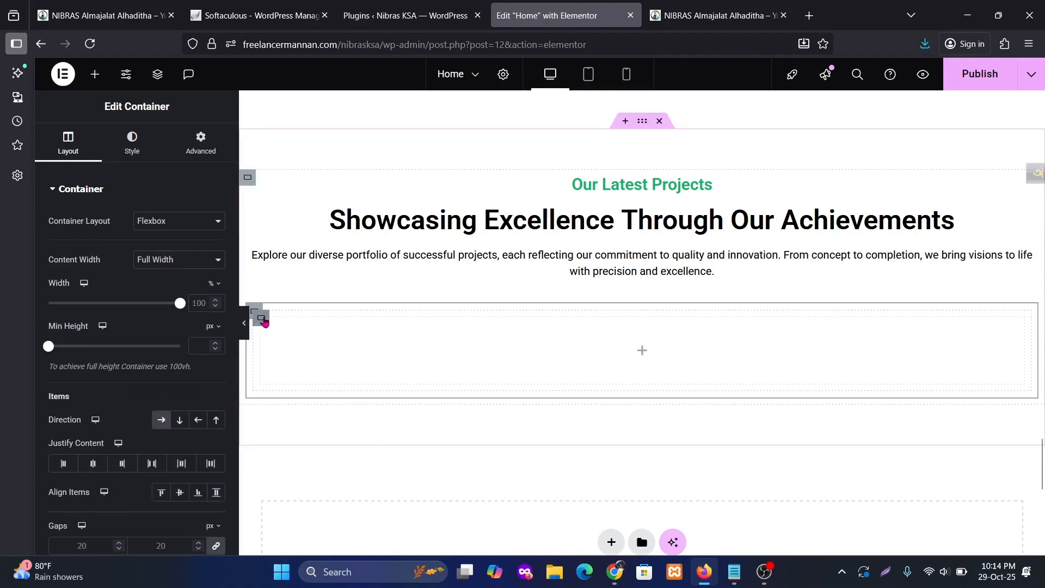
{"action": "right_click", "coordinate": [265, 322]}
{"action": "left_click", "coordinate": [343, 224]}
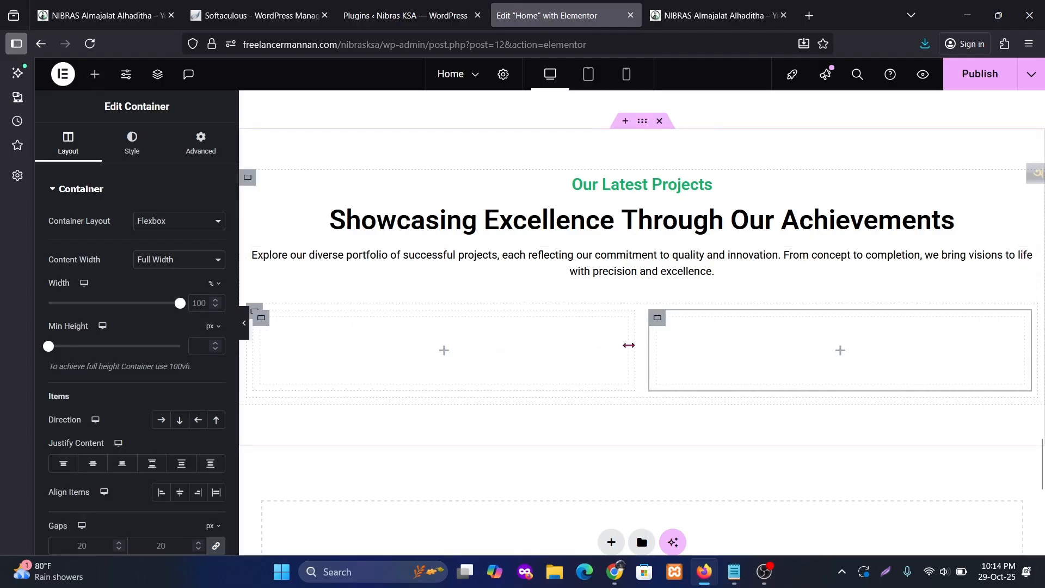
Undo a freehand resize of the two columns and set the left inner container's width to 40%.
{"action": "left_click_drag", "start_coordinate": [629, 346], "coordinate": [583, 350]}
{"action": "key", "text": "ctrl+z"}
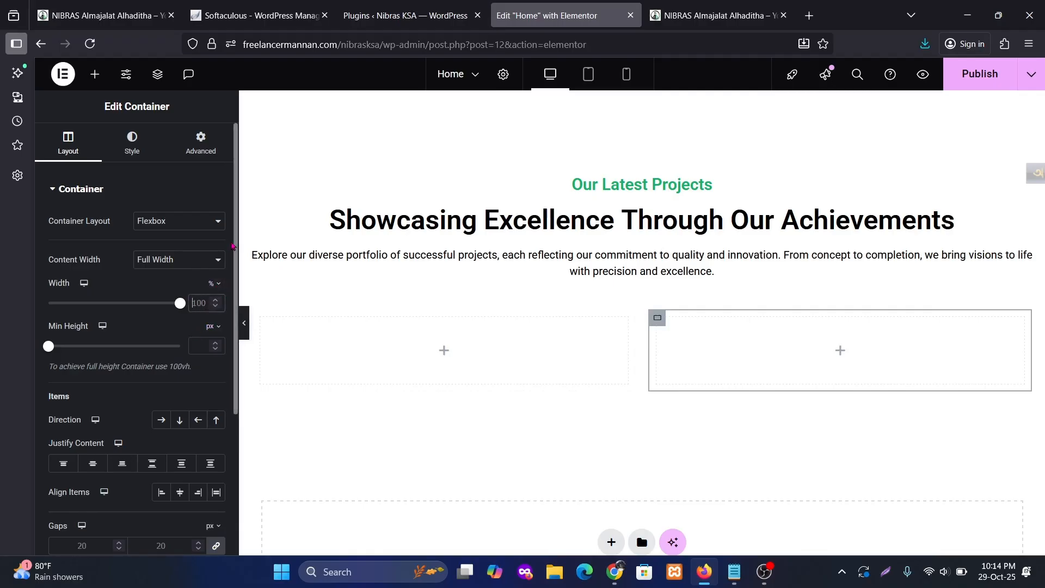
{"action": "left_click", "coordinate": [262, 322]}
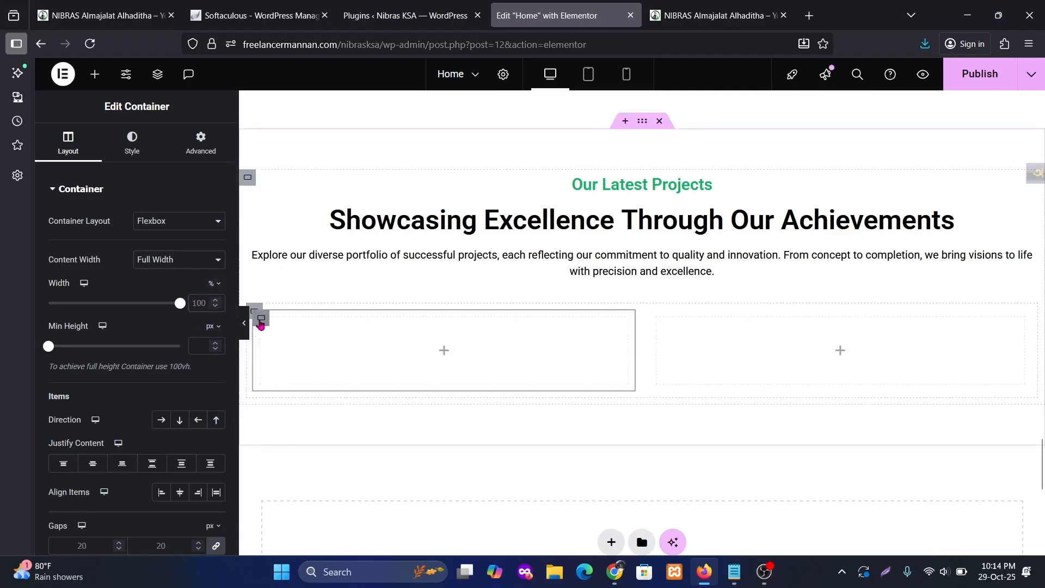
{"action": "left_click", "coordinate": [197, 303]}
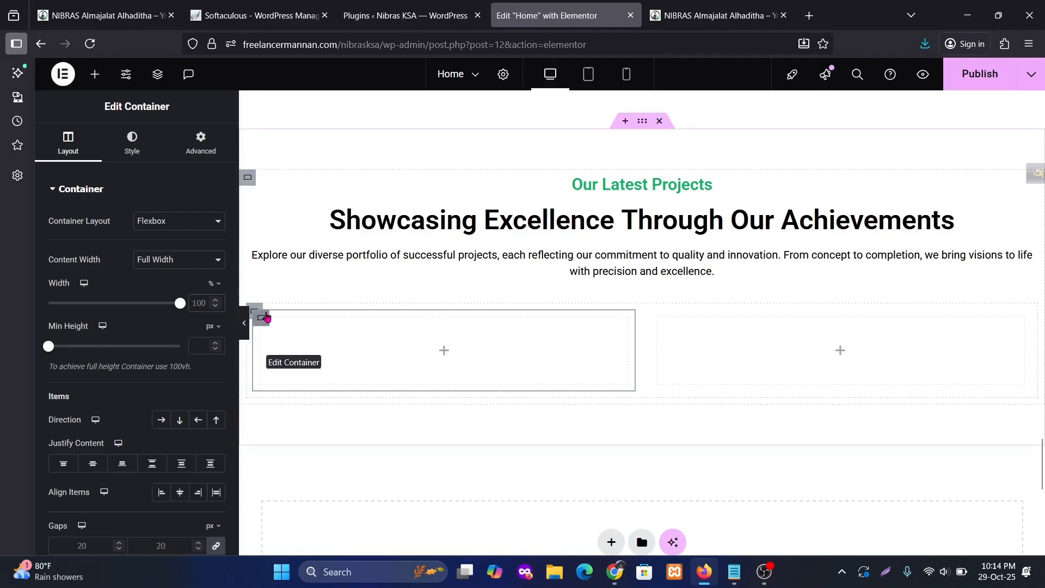
{"action": "type", "text": "40"}
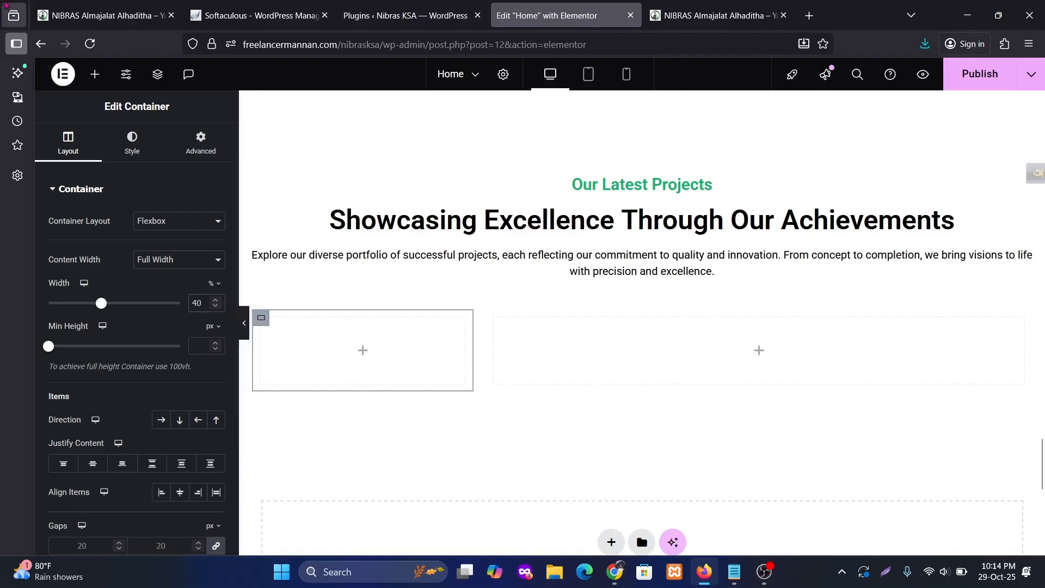
Search the widgets for "gall" and place the Pro Gallery widget in the right inner container.
{"action": "left_click", "coordinate": [756, 353]}
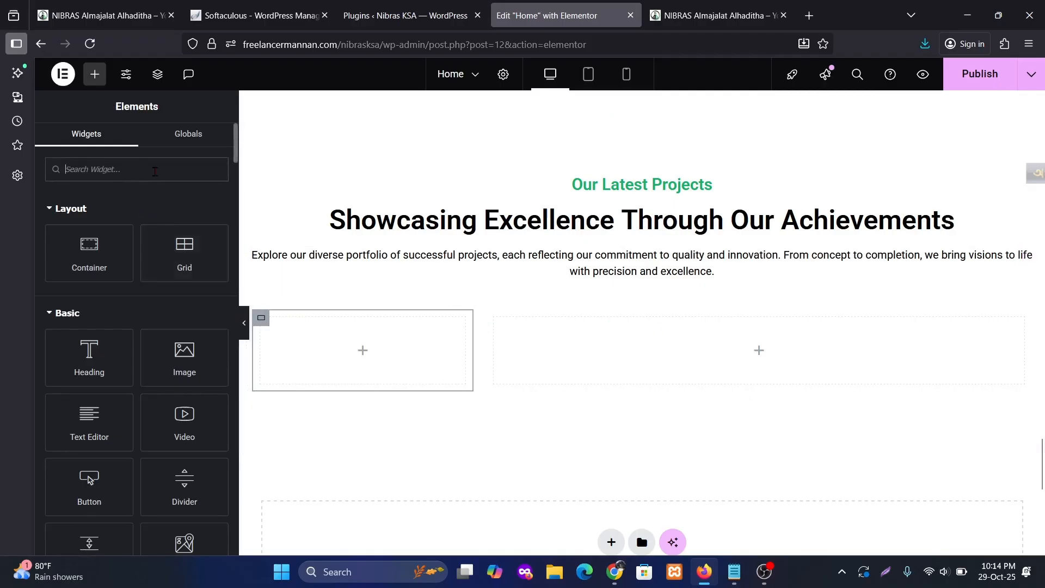
{"action": "type", "text": "gall"}
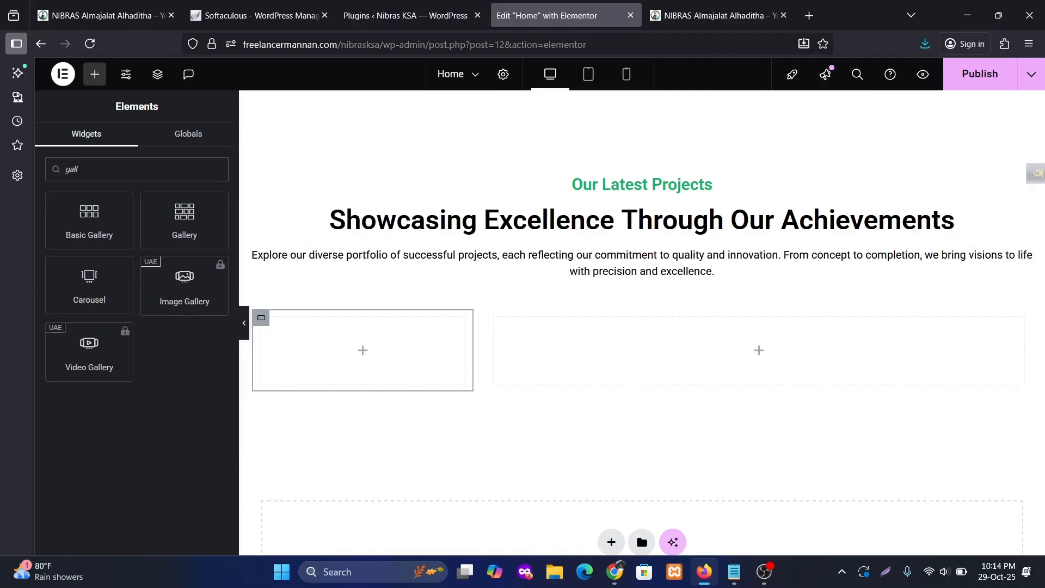
{"action": "left_click_drag", "start_coordinate": [177, 203], "coordinate": [720, 397]}
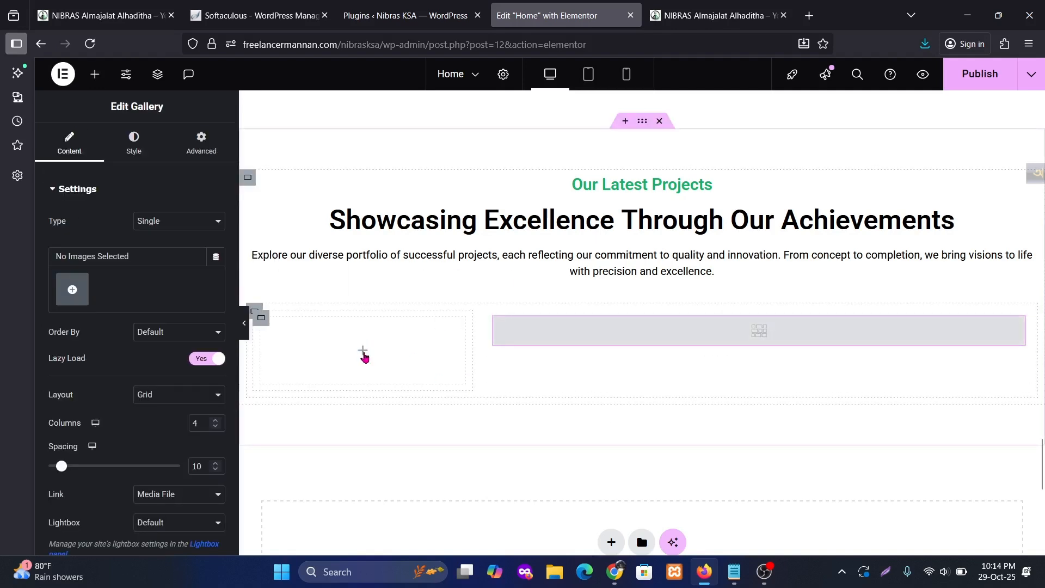
Copy the green Our Latest Projects heading into the left inner container and left-align the copy.
{"action": "left_click", "coordinate": [363, 354]}
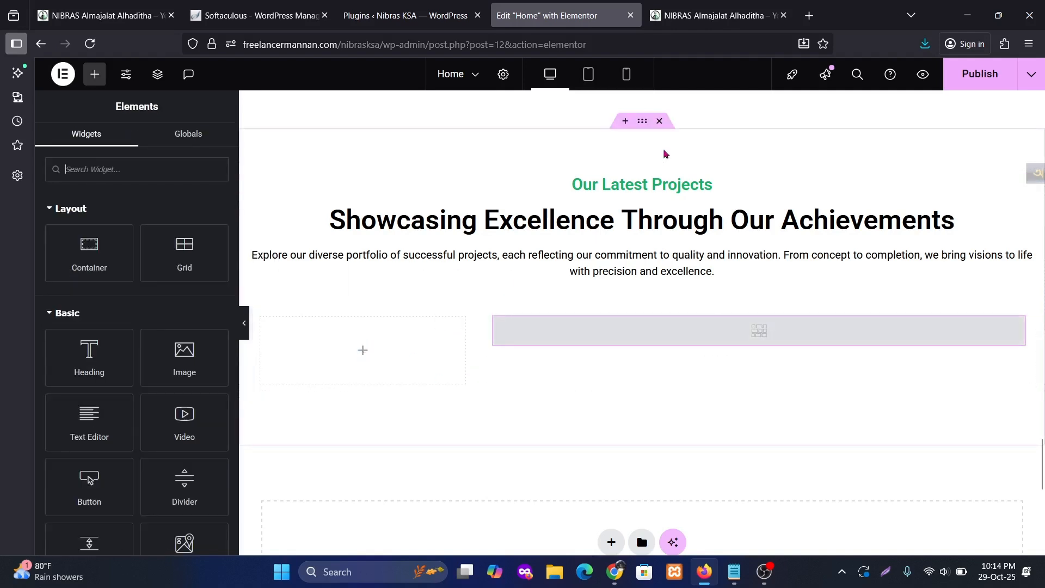
{"action": "left_click", "coordinate": [665, 186]}
{"action": "right_click", "coordinate": [658, 179]}
{"action": "left_click", "coordinate": [686, 254]}
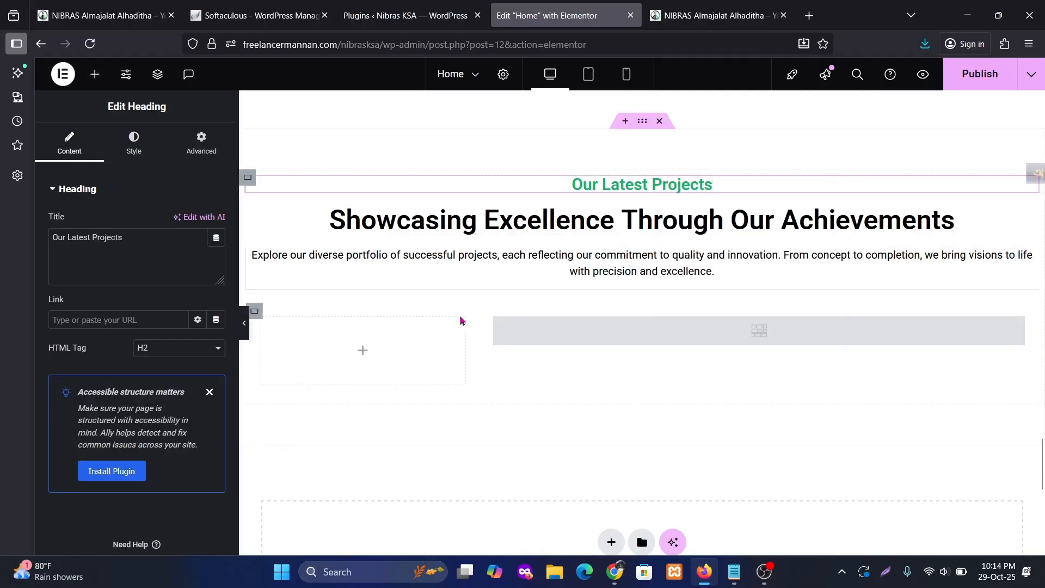
{"action": "right_click", "coordinate": [363, 354]}
{"action": "left_click", "coordinate": [406, 305]}
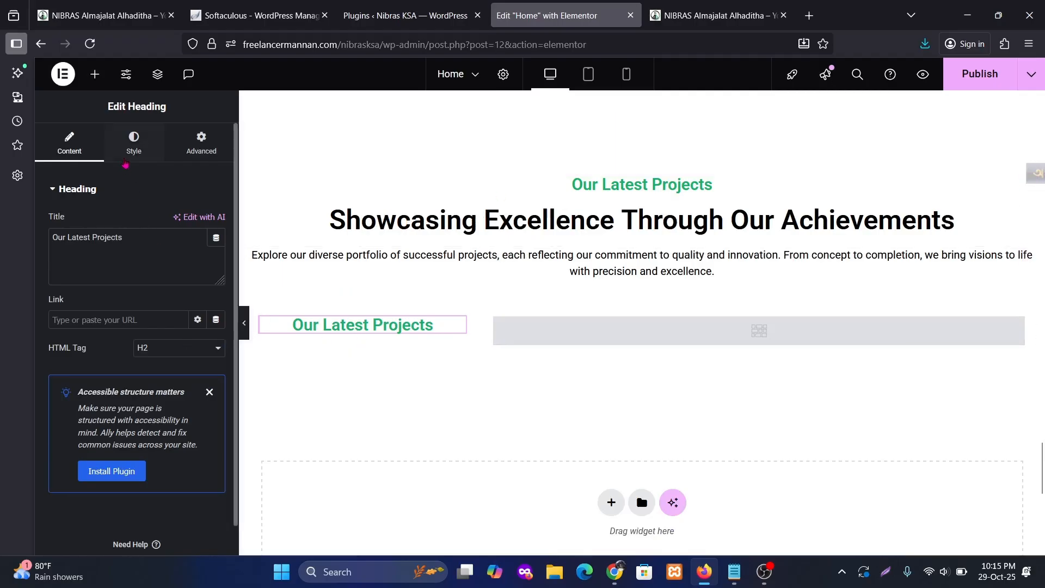
{"action": "left_click", "coordinate": [132, 145]}
{"action": "left_click", "coordinate": [161, 221]}
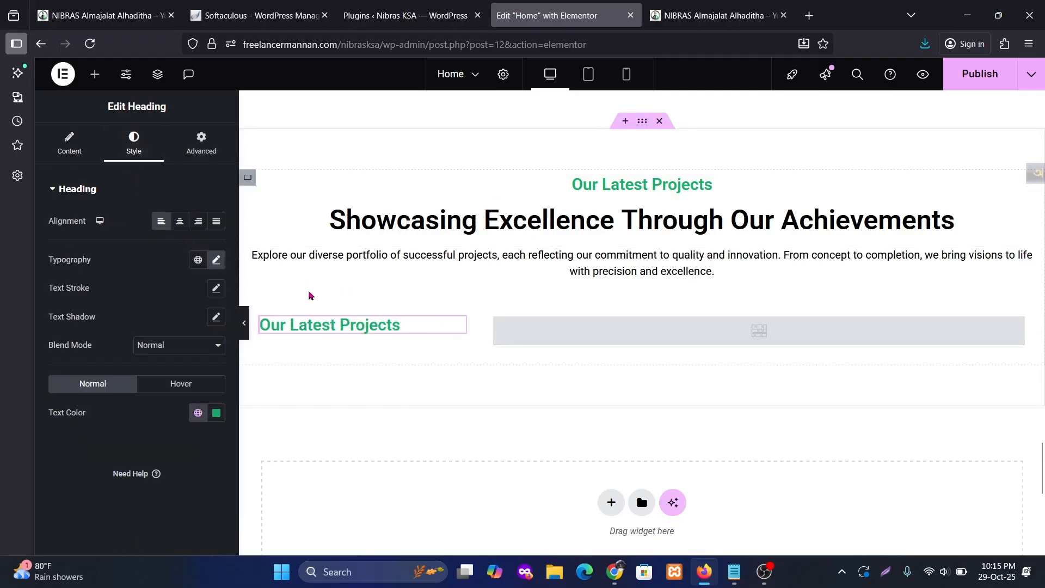
Replace the copied heading's title with "Project: Al-Mana hospital", taken from the reference site.
{"action": "left_click", "coordinate": [713, 15]}
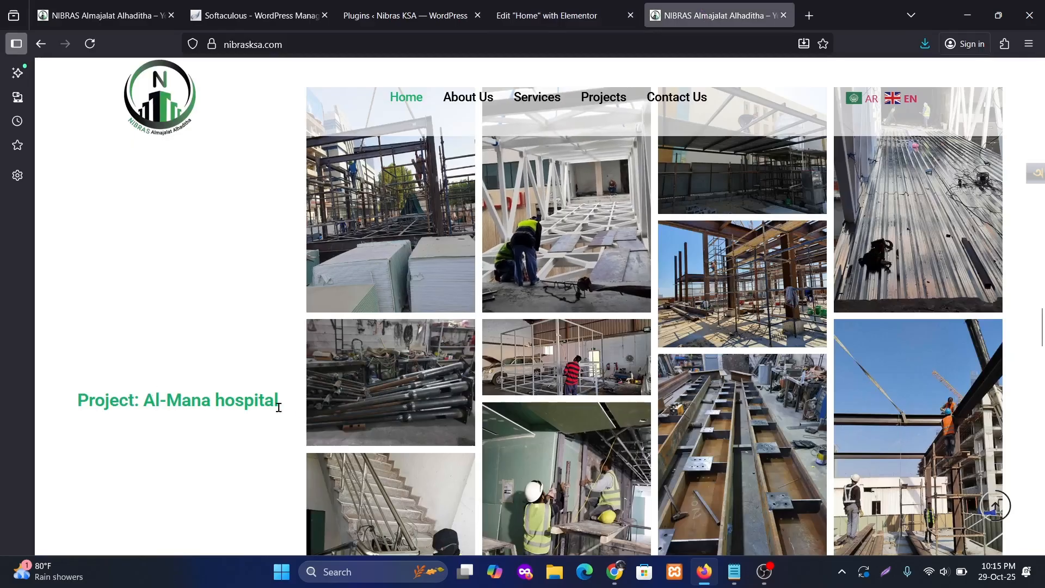
{"action": "left_click_drag", "start_coordinate": [292, 411], "coordinate": [76, 407]}
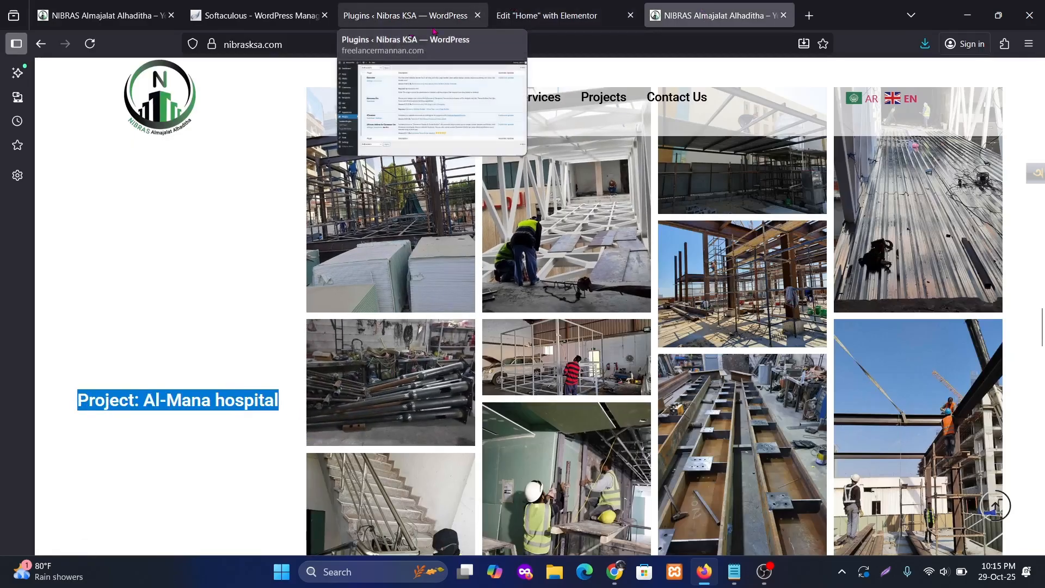
{"action": "left_click", "coordinate": [544, 16]}
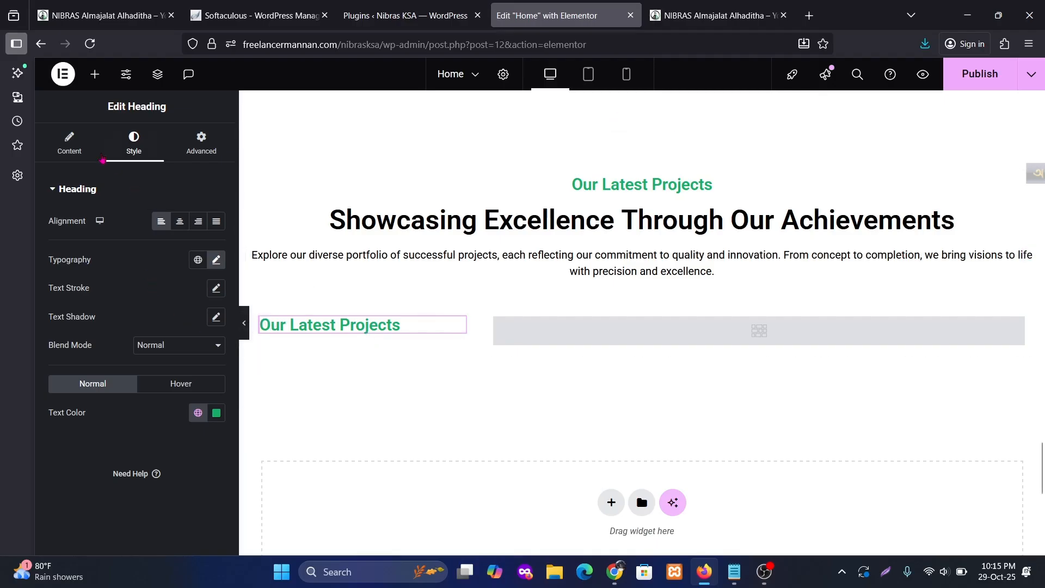
{"action": "left_click", "coordinate": [69, 143]}
{"action": "left_click_drag", "start_coordinate": [163, 239], "coordinate": [82, 221]}
{"action": "key", "text": "ctrl+v"}
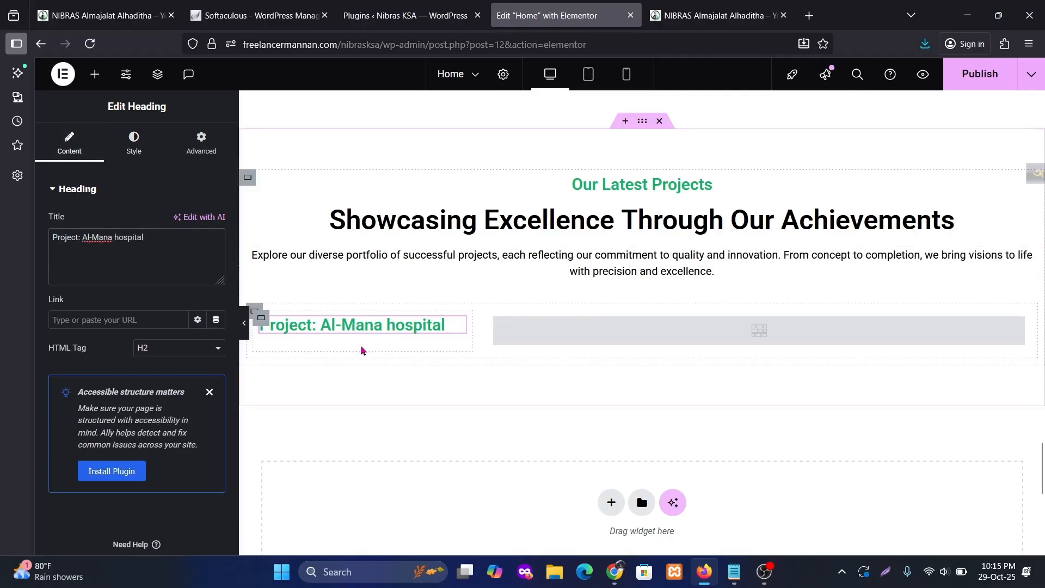
Check the reference layout and set Justify Content to Center for the container holding the project heading.
{"action": "left_click", "coordinate": [262, 317]}
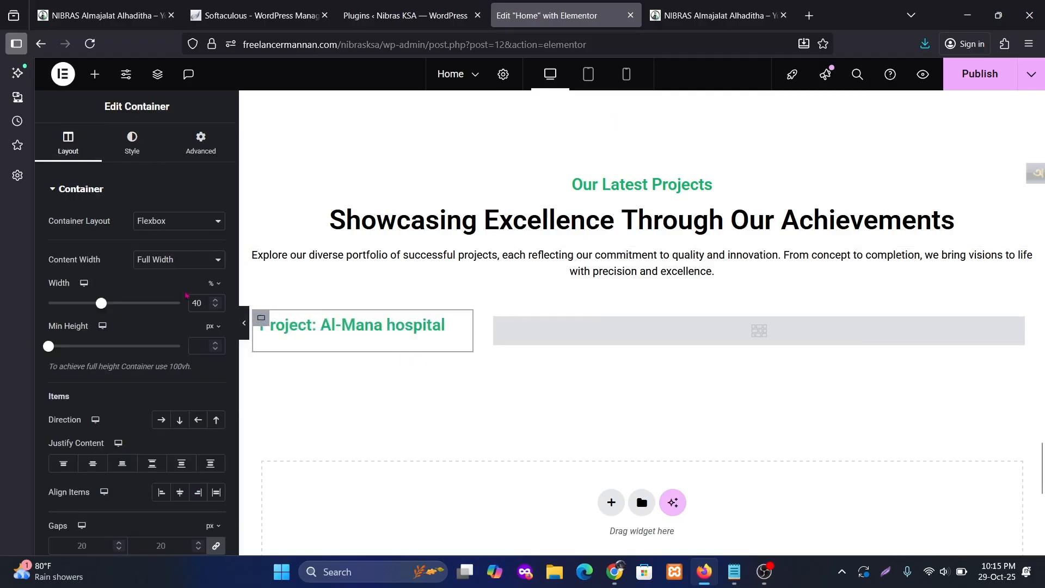
{"action": "left_click", "coordinate": [718, 15]}
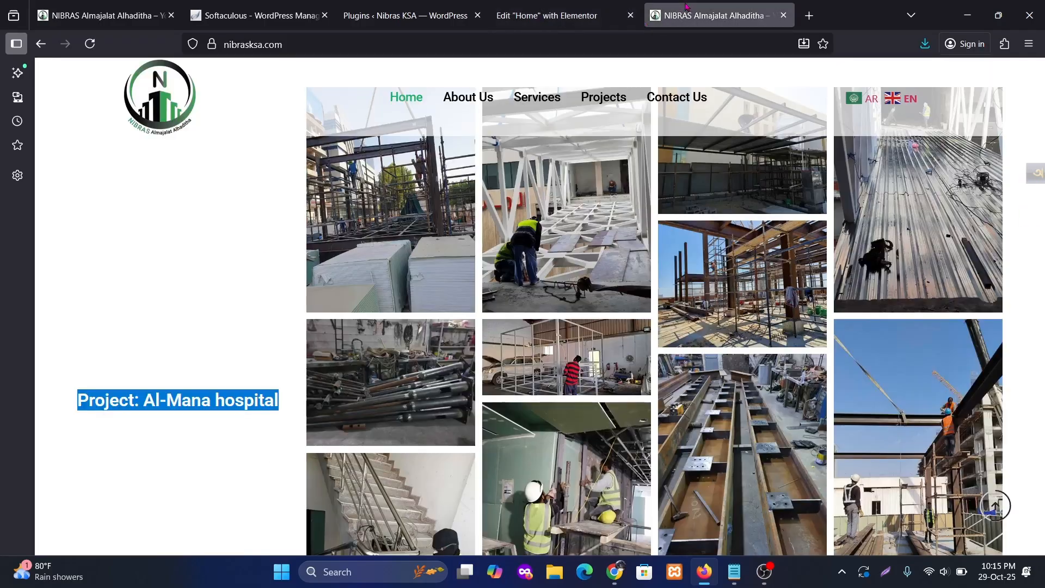
{"action": "left_click", "coordinate": [561, 15]}
{"action": "left_click", "coordinate": [96, 467]}
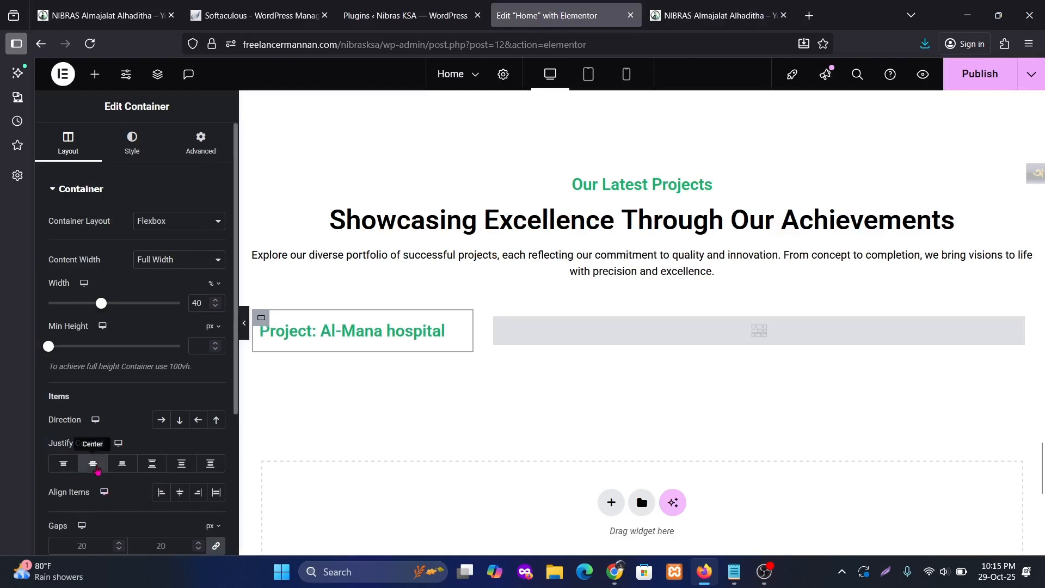
Select the empty gallery widget and check the Al-Mana hospital project photos on the reference site.
{"action": "left_click", "coordinate": [771, 336]}
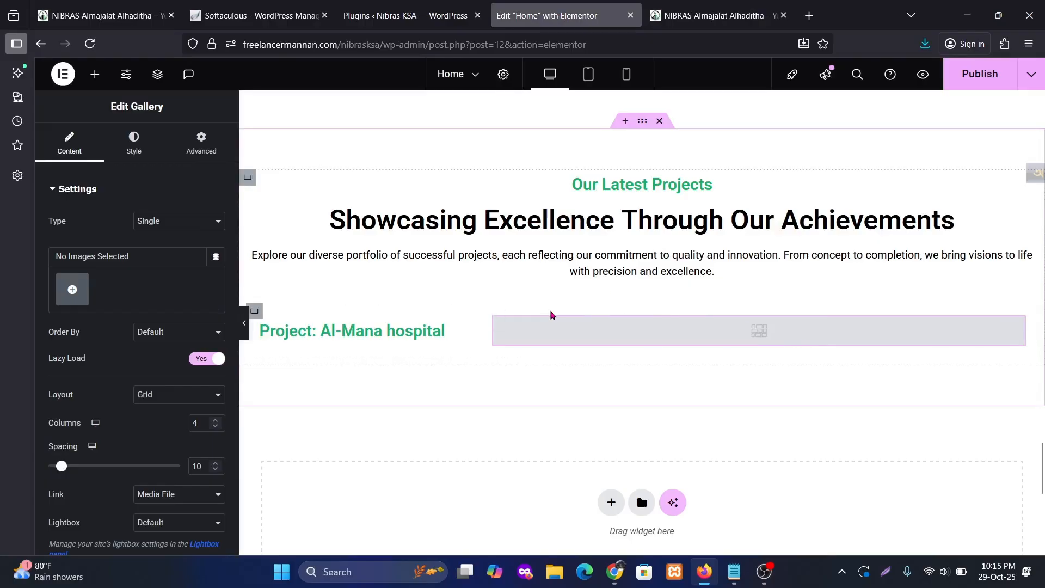
{"action": "key", "text": "ctrl+Tab"}
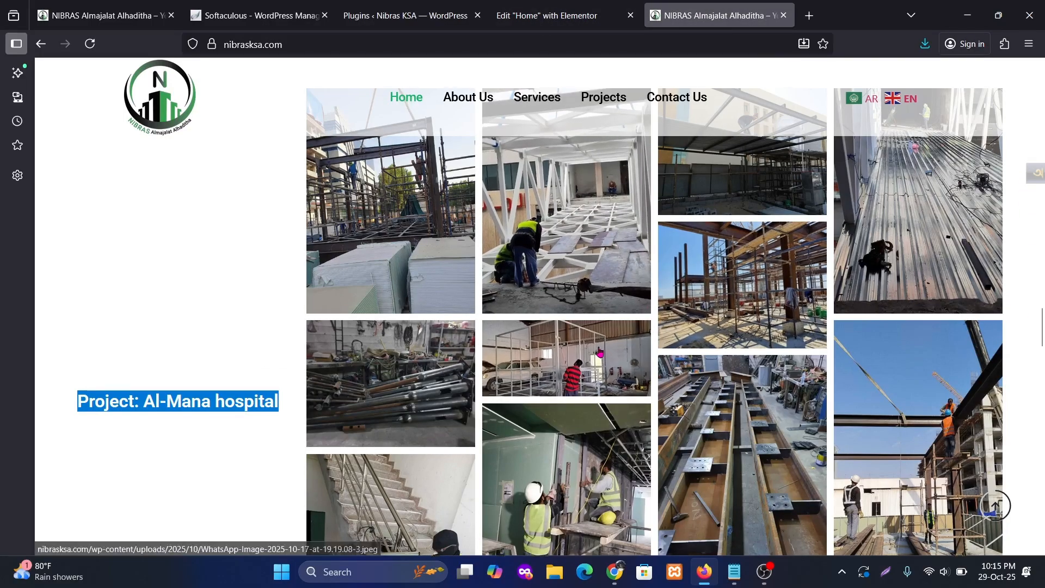
{"action": "scroll", "coordinate": [600, 353], "scroll_direction": "up", "scroll_amount": 3}
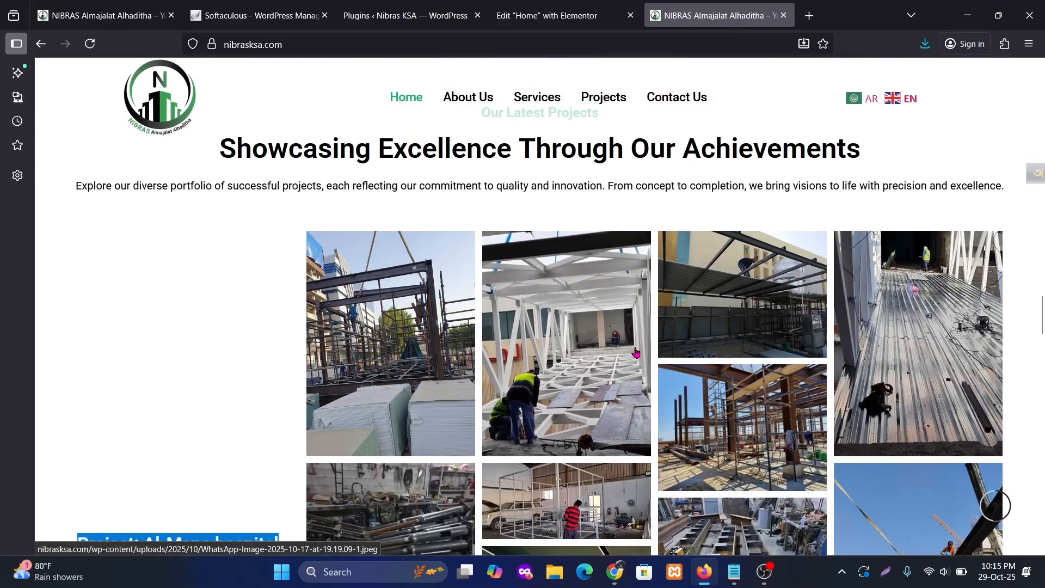
{"action": "right_click", "coordinate": [383, 326]}
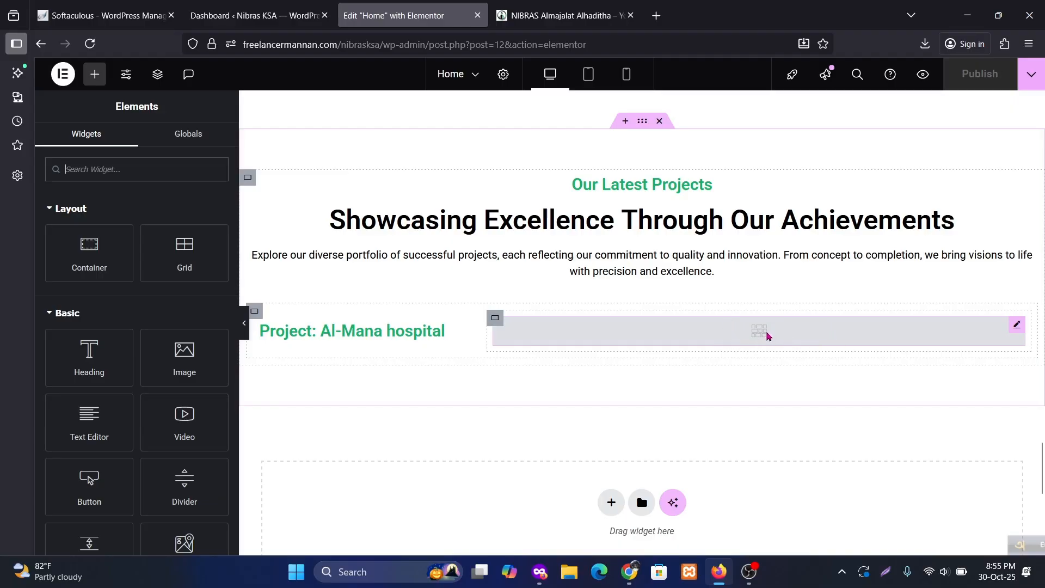
Start adding images to the empty gallery widget, check the reference site's project photos, and open the file upload.
{"action": "left_click", "coordinate": [768, 336]}
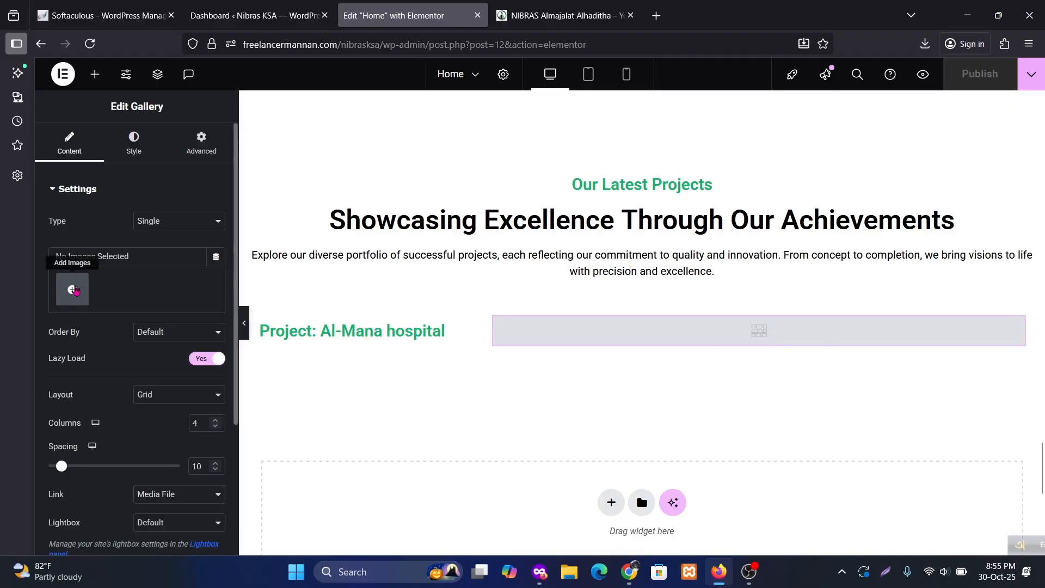
{"action": "left_click", "coordinate": [73, 290]}
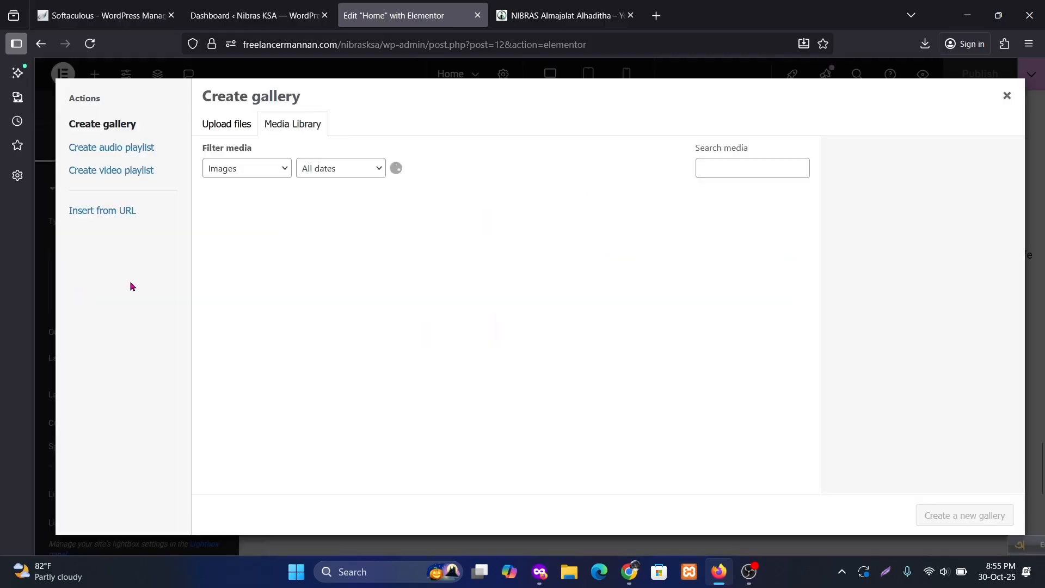
{"action": "left_click", "coordinate": [561, 15]}
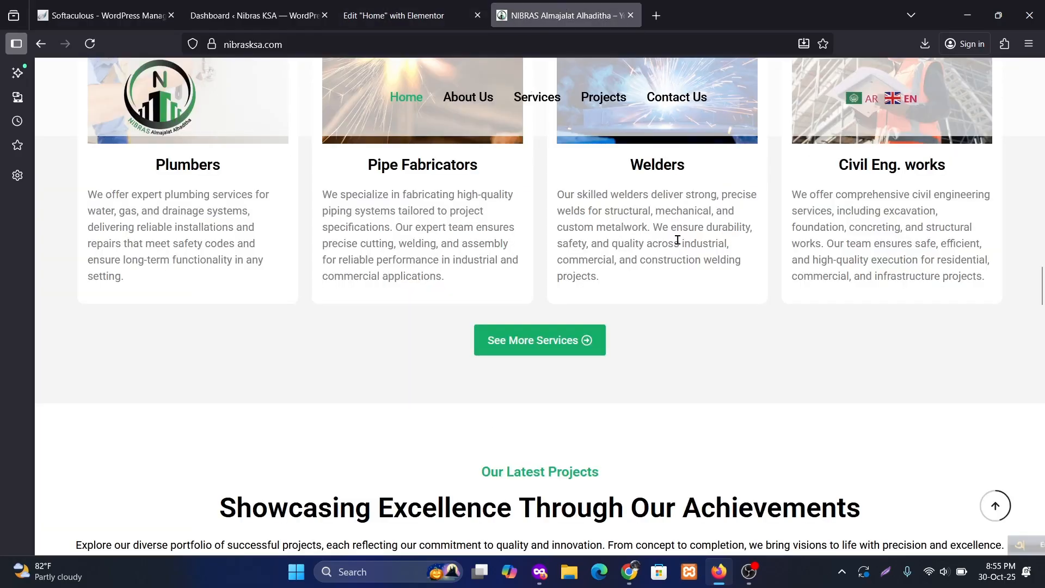
{"action": "scroll", "coordinate": [686, 240], "scroll_direction": "down", "scroll_amount": 8}
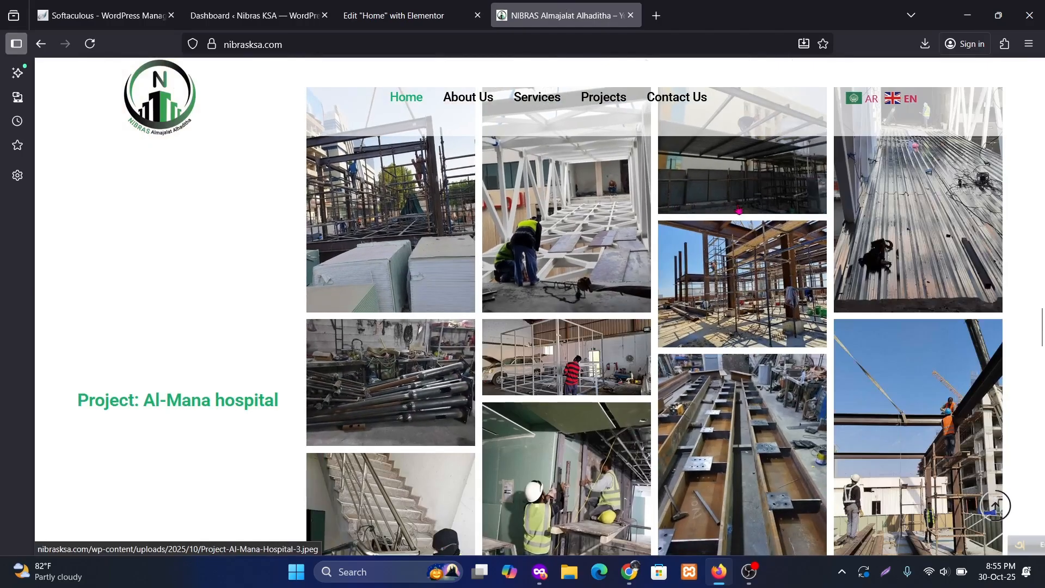
{"action": "scroll", "coordinate": [708, 218], "scroll_direction": "down", "scroll_amount": 2}
{"action": "scroll", "coordinate": [724, 283], "scroll_direction": "up", "scroll_amount": 4}
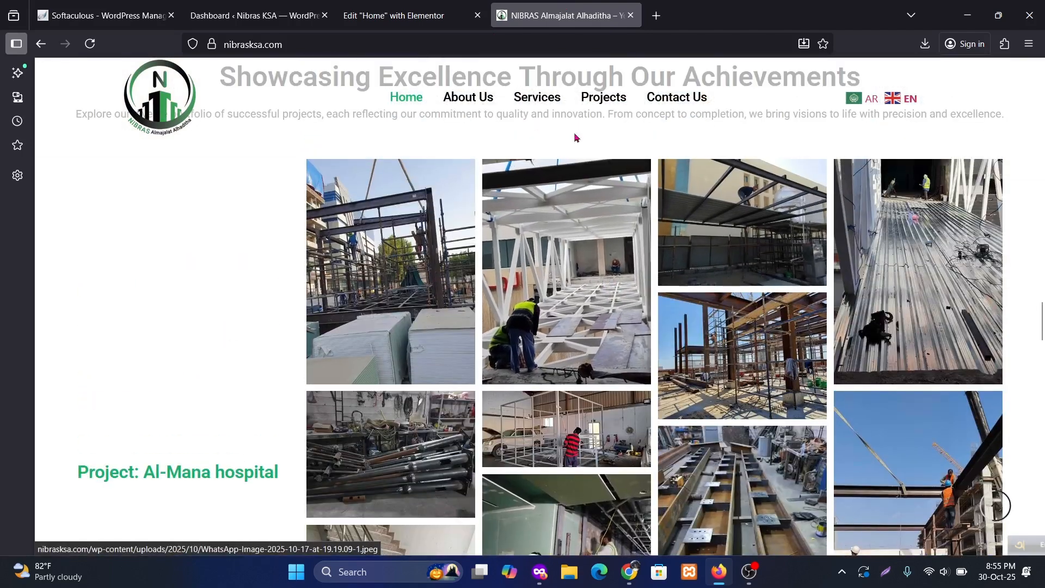
{"action": "left_click", "coordinate": [392, 13]}
{"action": "left_click", "coordinate": [226, 126]}
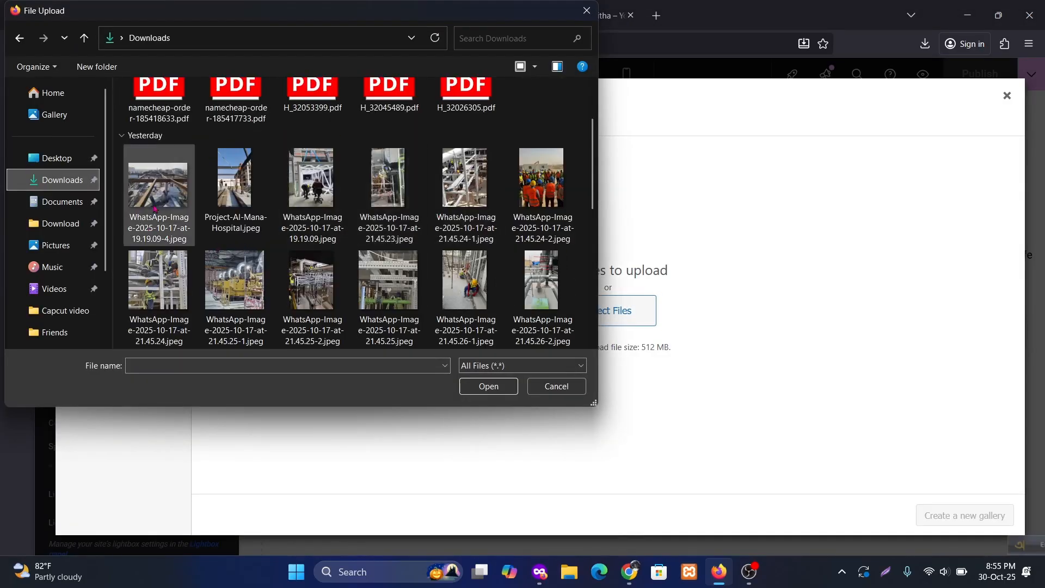
Upload the 17 photos from Downloads, from WhatsApp-Image-2025-10-17-at-19.19.09-4.jpeg through WhatsApp-Image-2025-10-17-at-21.45.27.jpeg, plus Electricians.png and nibraskasa.png.
{"action": "left_click", "coordinate": [153, 197]}
{"action": "left_click", "coordinate": [233, 193], "text": "ctrl"}
{"action": "left_click", "coordinate": [310, 193], "text": "ctrl"}
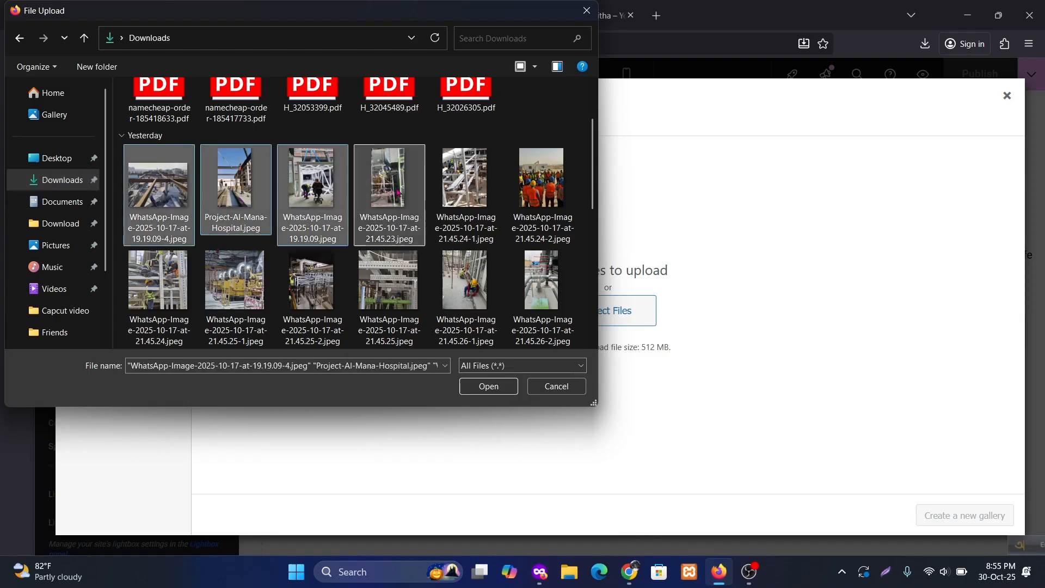
{"action": "left_click", "coordinate": [387, 191], "text": "ctrl"}
{"action": "left_click", "coordinate": [460, 190], "text": "ctrl"}
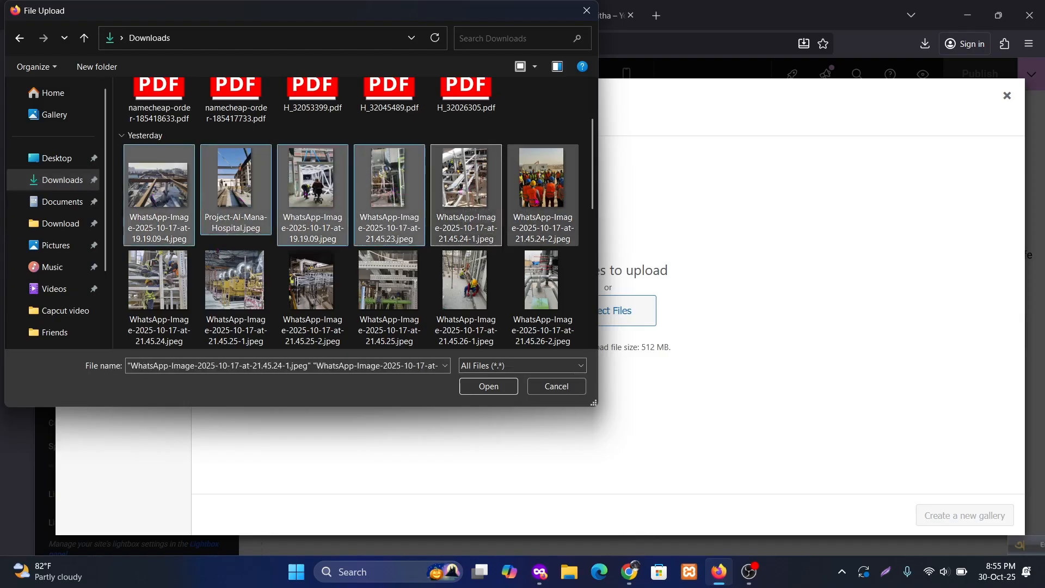
{"action": "left_click", "coordinate": [541, 185], "text": "ctrl"}
{"action": "left_click", "coordinate": [158, 280], "text": "ctrl"}
{"action": "left_click", "coordinate": [234, 281], "text": "ctrl"}
{"action": "left_click", "coordinate": [302, 294], "text": "ctrl"}
{"action": "left_click", "coordinate": [388, 294], "text": "ctrl"}
{"action": "left_click", "coordinate": [465, 294], "text": "ctrl"}
{"action": "left_click", "coordinate": [542, 294], "text": "ctrl"}
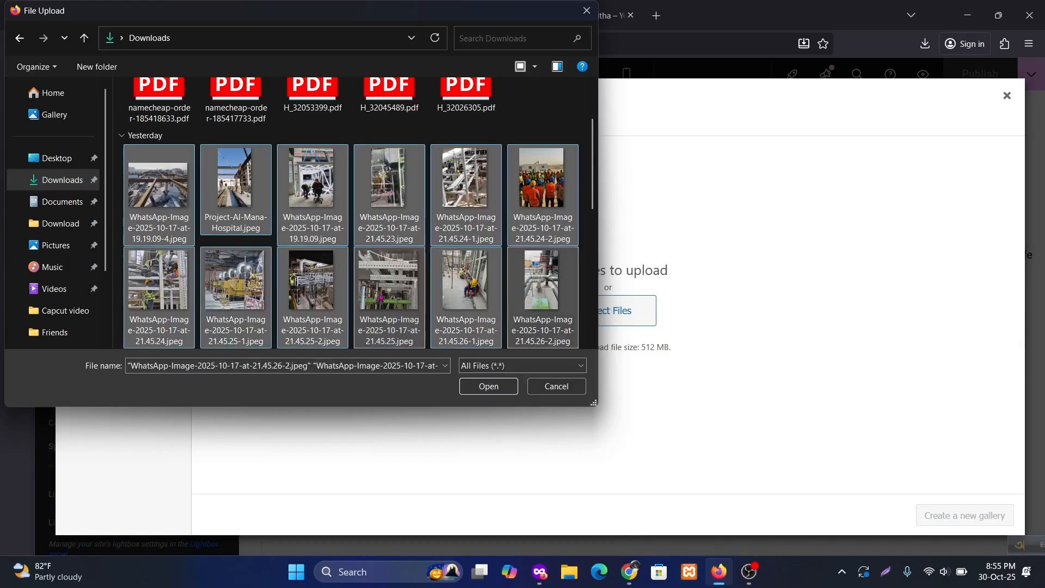
{"action": "scroll", "coordinate": [368, 271], "scroll_direction": "down", "scroll_amount": 3}
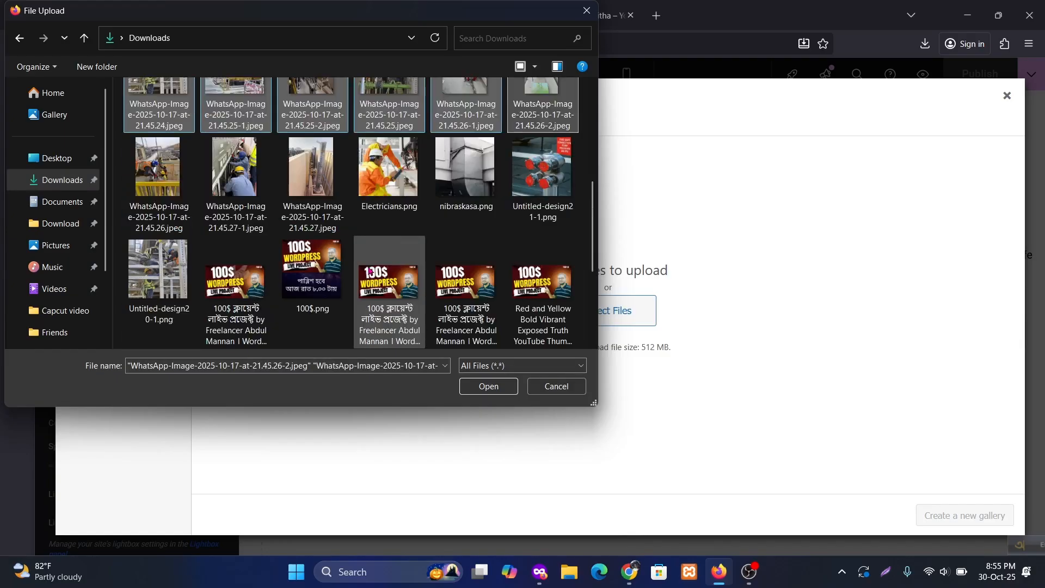
{"action": "left_click", "coordinate": [163, 180], "text": "ctrl"}
{"action": "left_click", "coordinate": [236, 174], "text": "ctrl"}
{"action": "left_click", "coordinate": [313, 174], "text": "ctrl"}
{"action": "left_click", "coordinate": [390, 200], "text": "ctrl"}
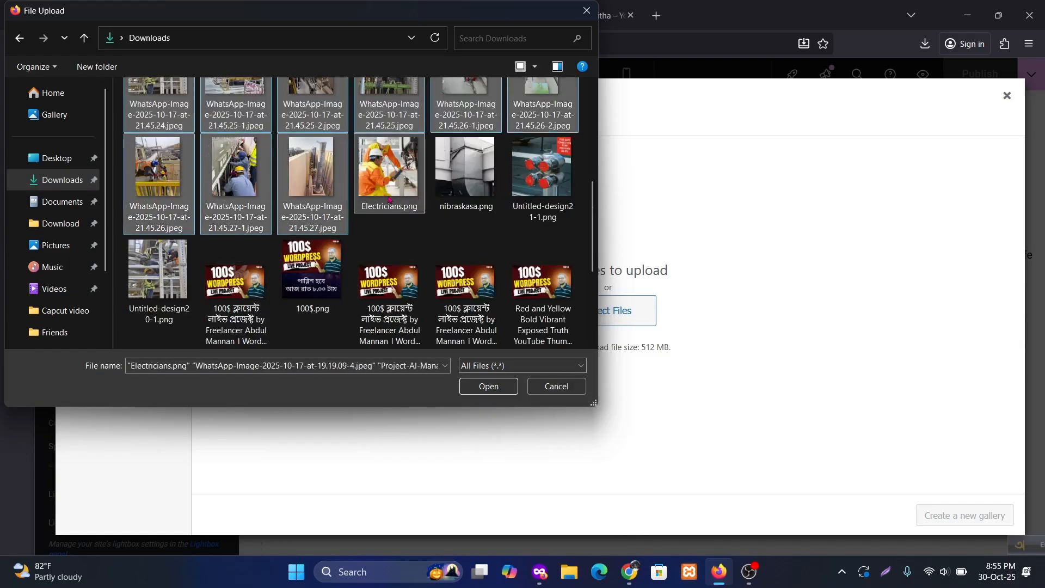
{"action": "left_click", "coordinate": [450, 210], "text": "ctrl"}
{"action": "left_click", "coordinate": [481, 387]}
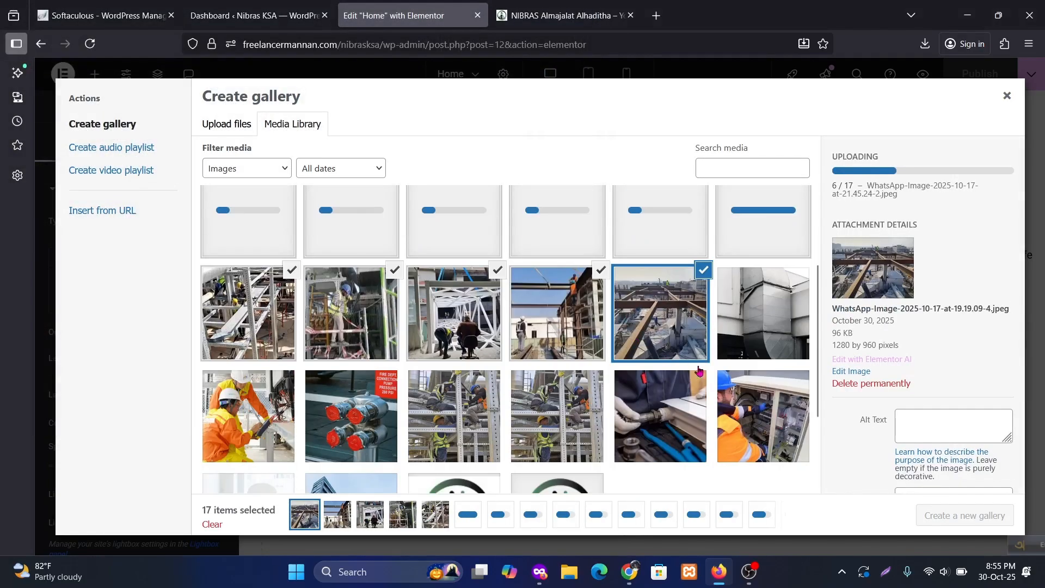
Change the title of the uploaded photo WhatsApp-Image-2025-10-17-at-19.19.09-4 to "nibraskasa".
{"action": "scroll", "coordinate": [879, 392], "scroll_direction": "down", "scroll_amount": 2}
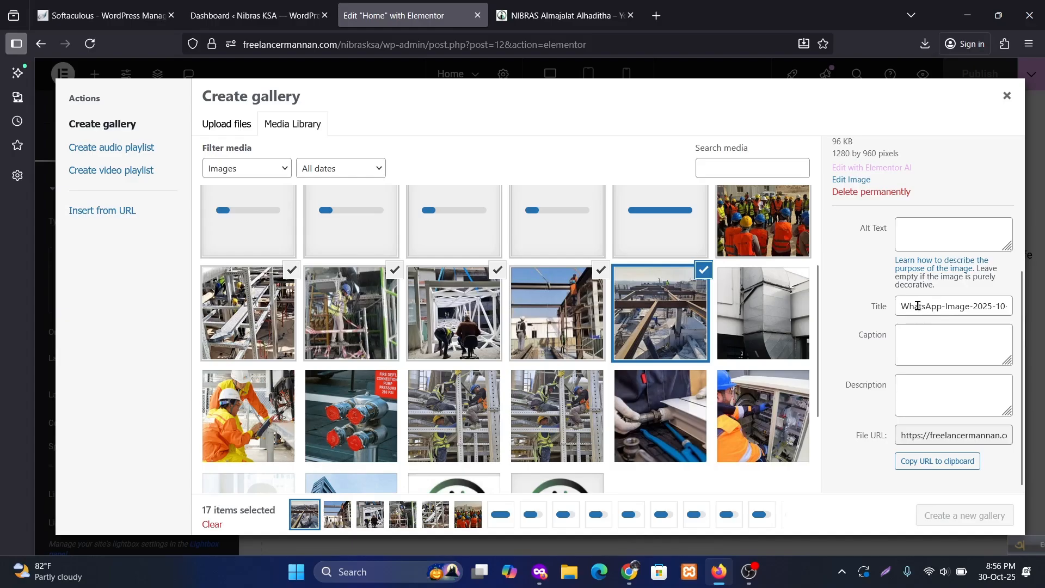
{"action": "left_click_drag", "start_coordinate": [900, 307], "coordinate": [970, 300]}
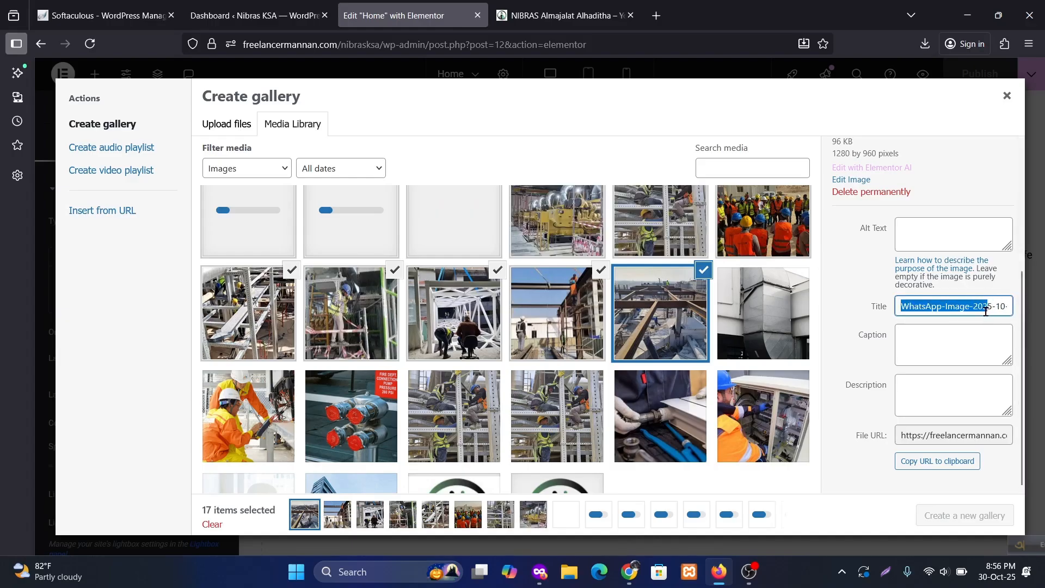
{"action": "left_click_drag", "start_coordinate": [986, 311], "coordinate": [985, 311]}
{"action": "type", "text": "nibp-4"}
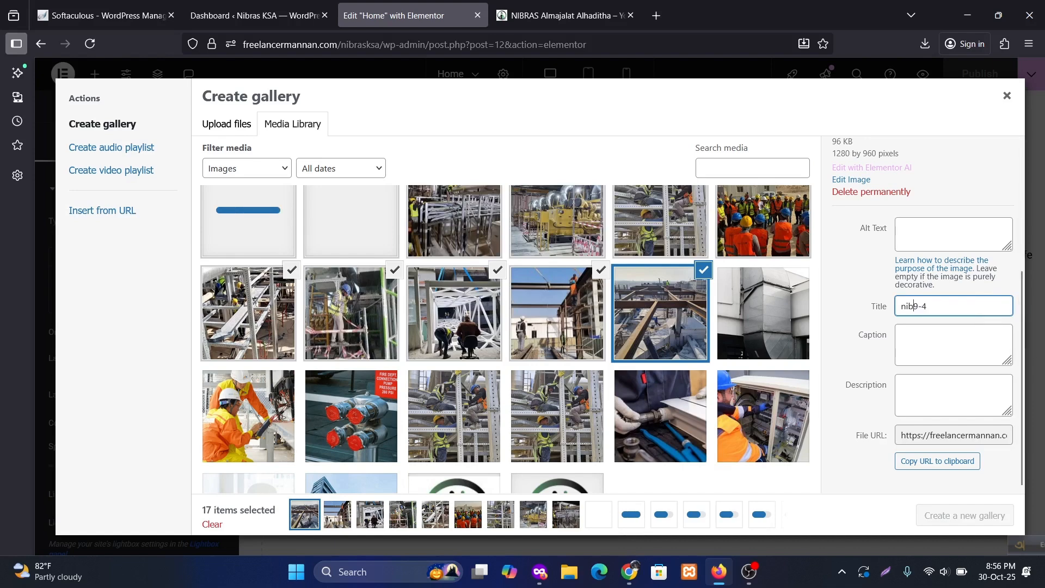
{"action": "key", "text": "Delete"}
{"action": "key", "text": "Delete"}
{"action": "key", "text": "Delete"}
{"action": "type", "text": "raskasa"}
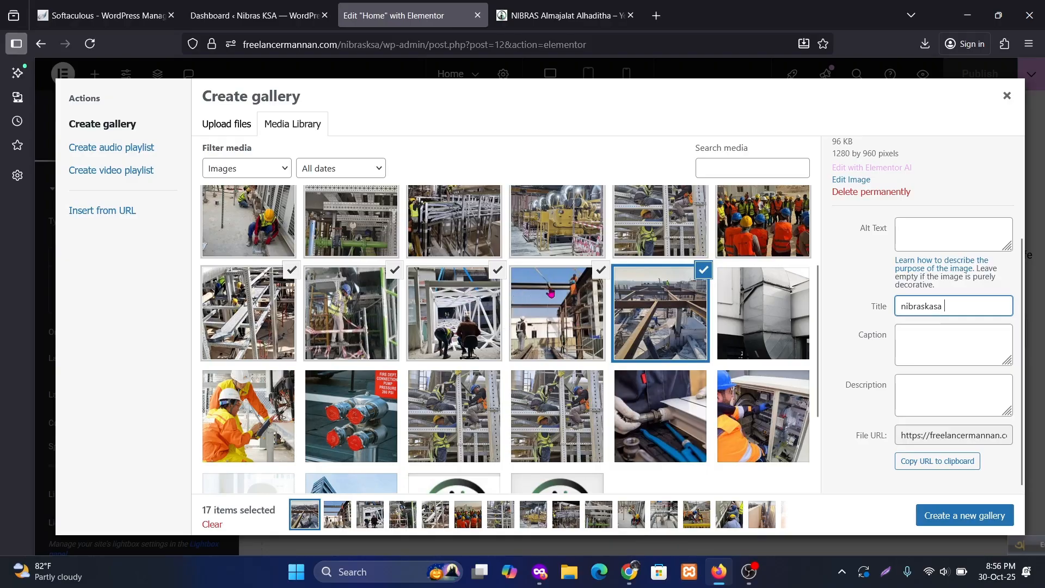
Create a new gallery from the 17 selected photos and review their order.
{"action": "scroll", "coordinate": [403, 278], "scroll_direction": "up", "scroll_amount": 2}
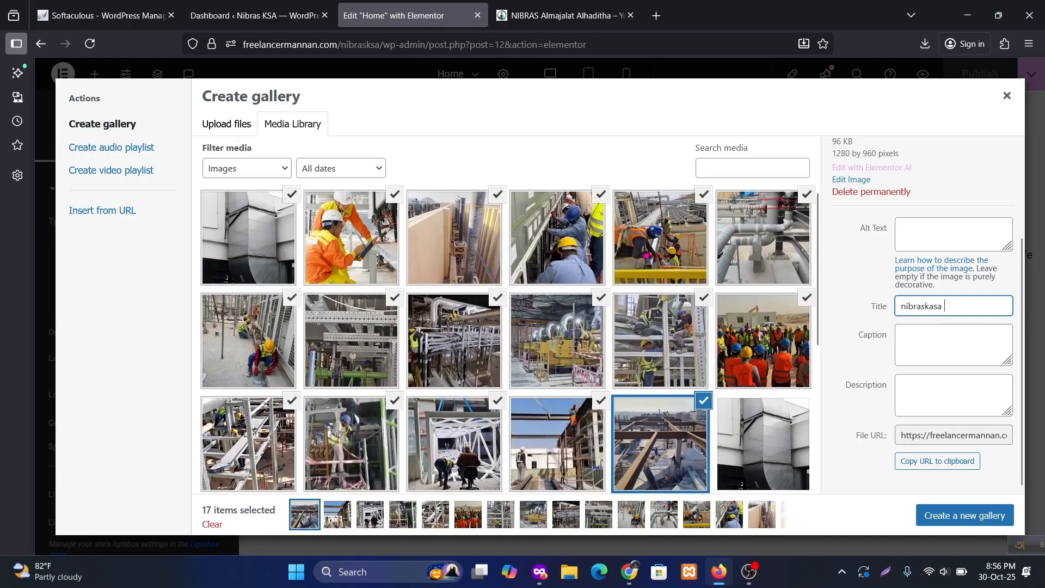
{"action": "left_click", "coordinate": [958, 517]}
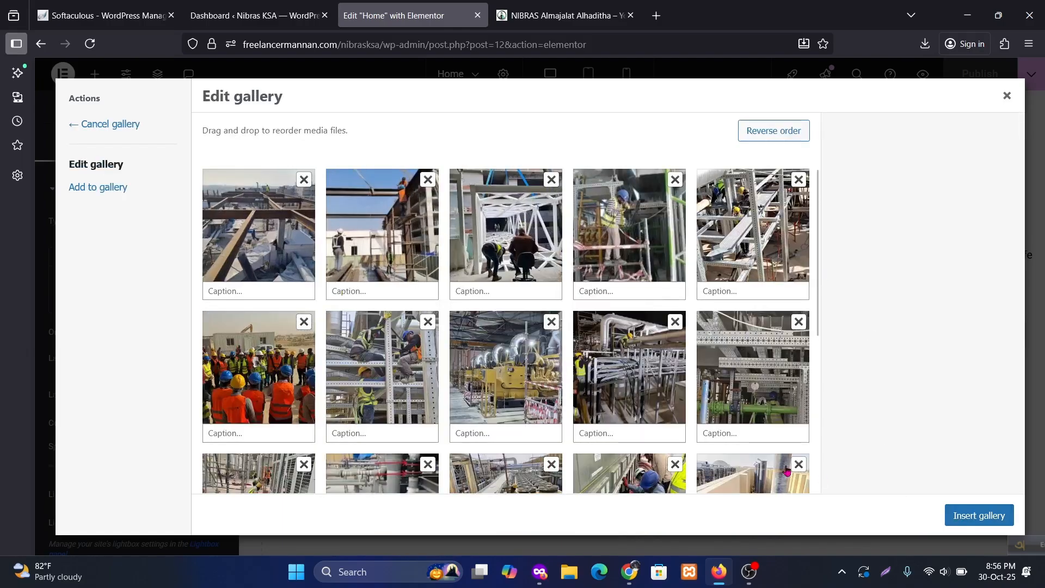
{"action": "scroll", "coordinate": [558, 353], "scroll_direction": "down", "scroll_amount": 3}
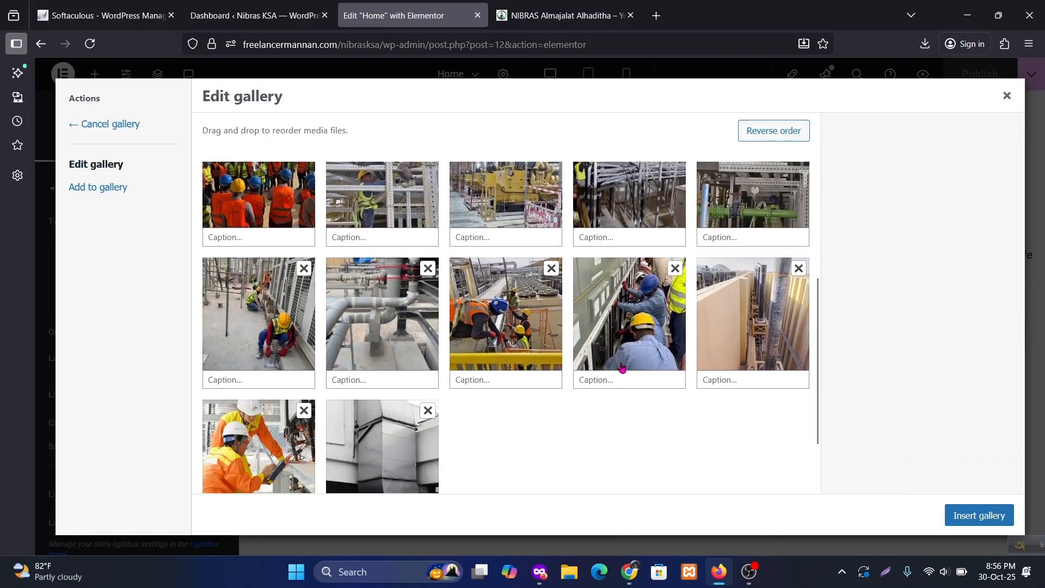
{"action": "scroll", "coordinate": [509, 392], "scroll_direction": "up", "scroll_amount": 3}
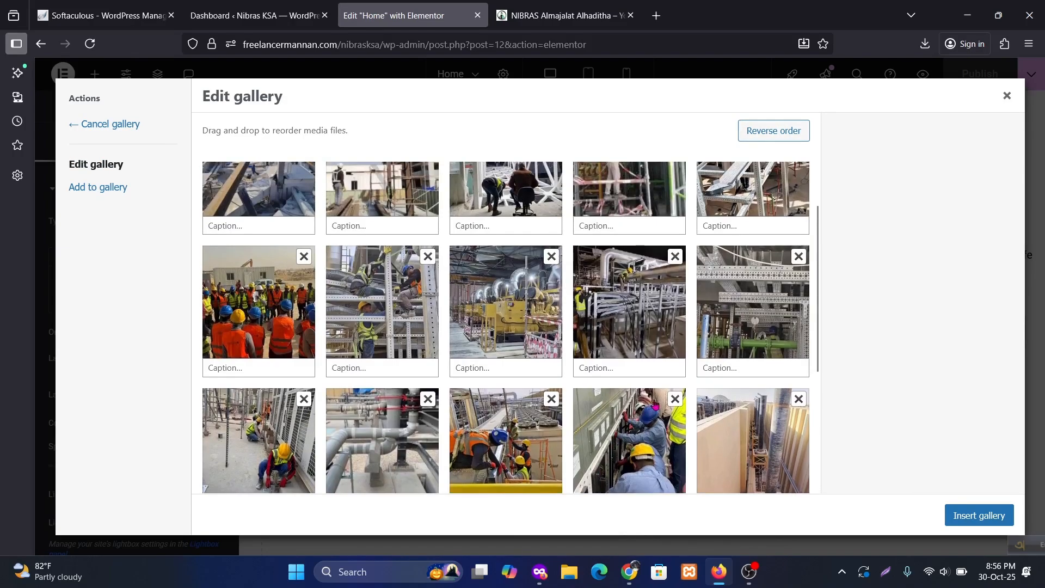
Move the dark pipework photo to first and the green-pipe photo to third in the second row, and insert the gallery.
{"action": "left_click_drag", "start_coordinate": [641, 310], "coordinate": [294, 313]}
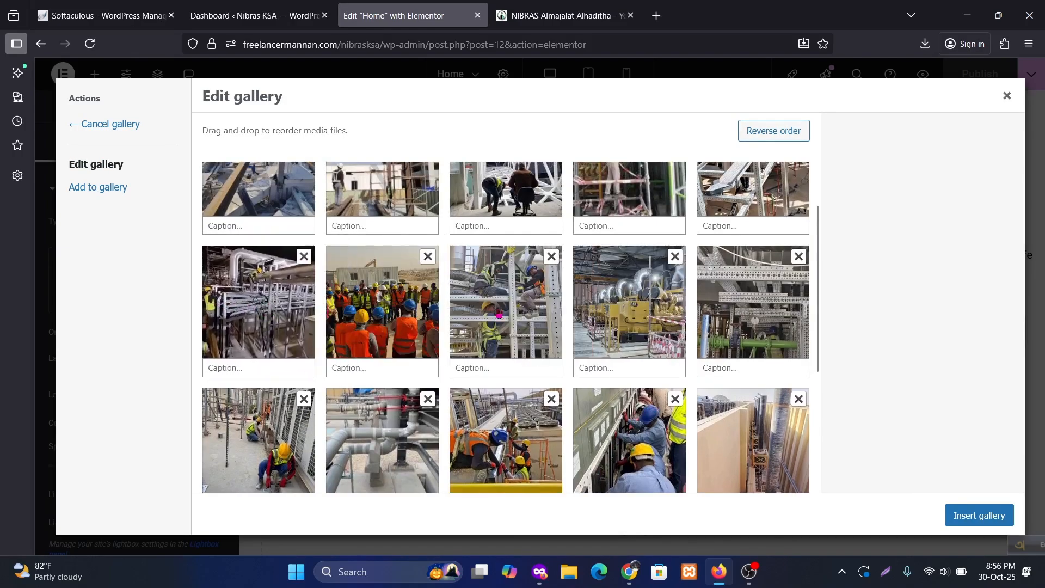
{"action": "left_click_drag", "start_coordinate": [725, 318], "coordinate": [476, 349]}
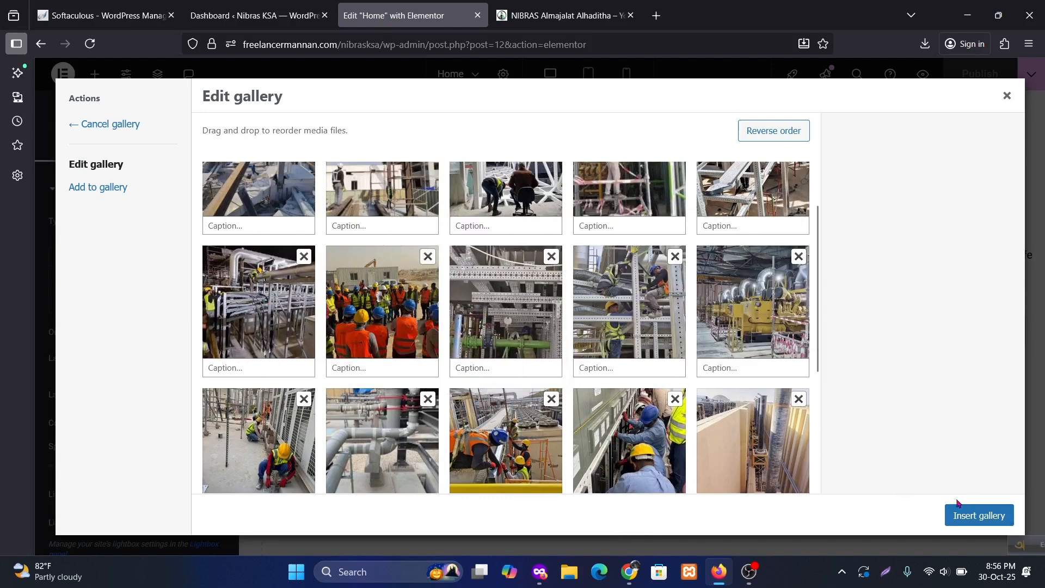
{"action": "left_click", "coordinate": [949, 517]}
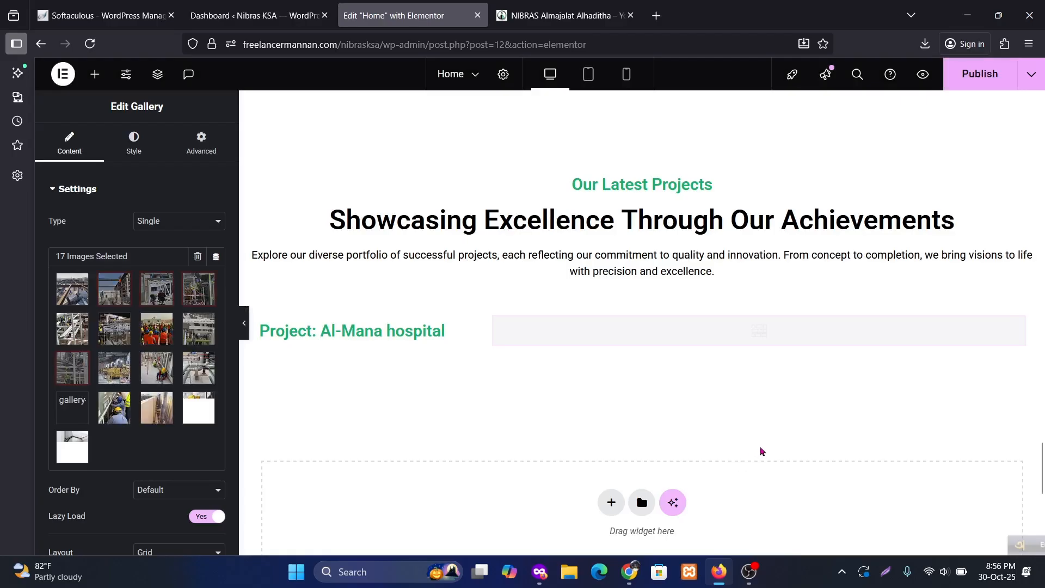
Compare the inserted gallery's photo arrangement with the Al-Mana hospital gallery on the reference site.
{"action": "scroll", "coordinate": [755, 411], "scroll_direction": "down", "scroll_amount": 4}
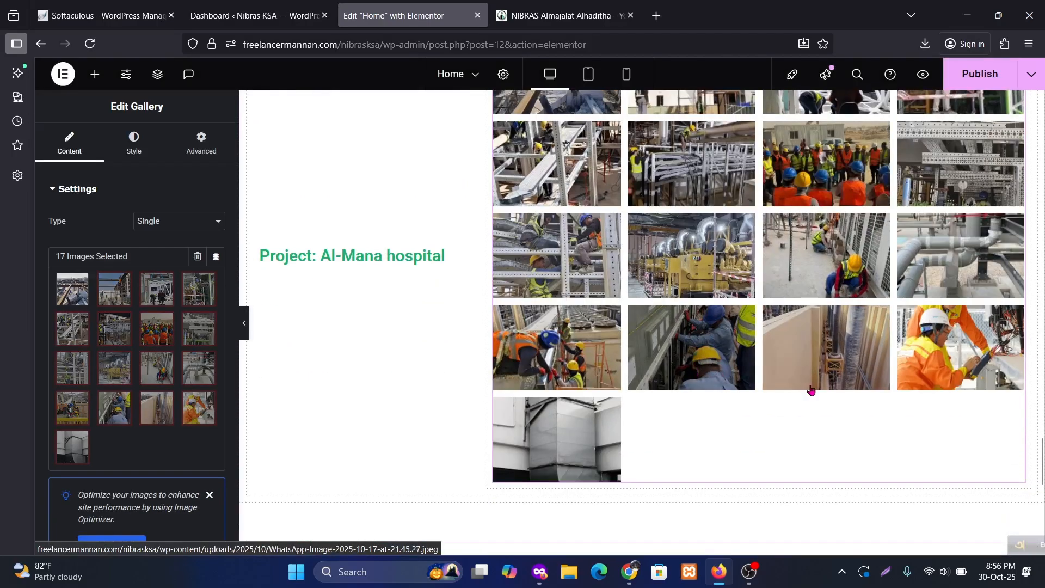
{"action": "scroll", "coordinate": [871, 327], "scroll_direction": "up", "scroll_amount": 3}
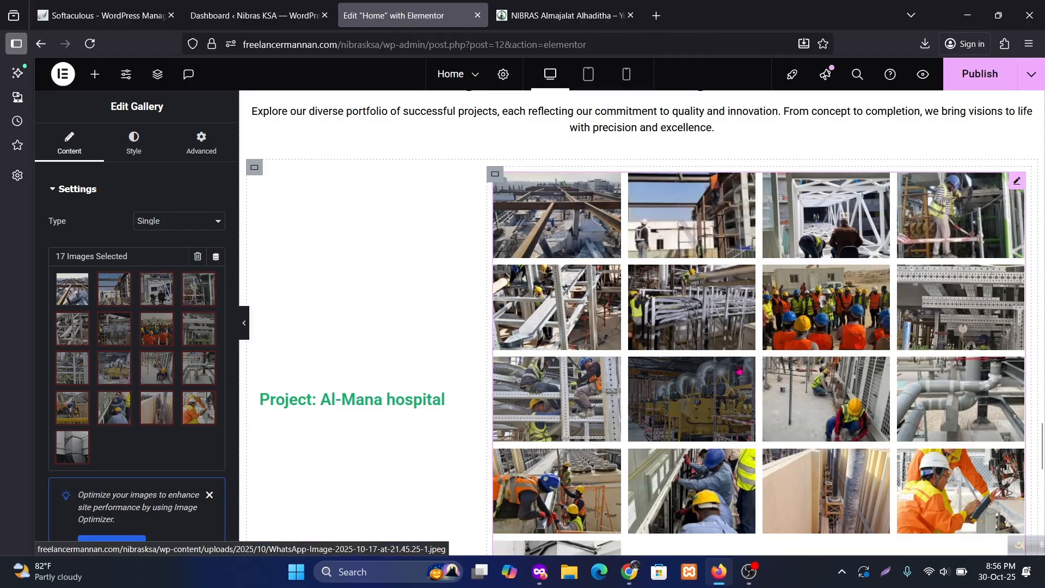
{"action": "scroll", "coordinate": [740, 371], "scroll_direction": "up", "scroll_amount": 3}
{"action": "scroll", "coordinate": [708, 354], "scroll_direction": "down", "scroll_amount": 2}
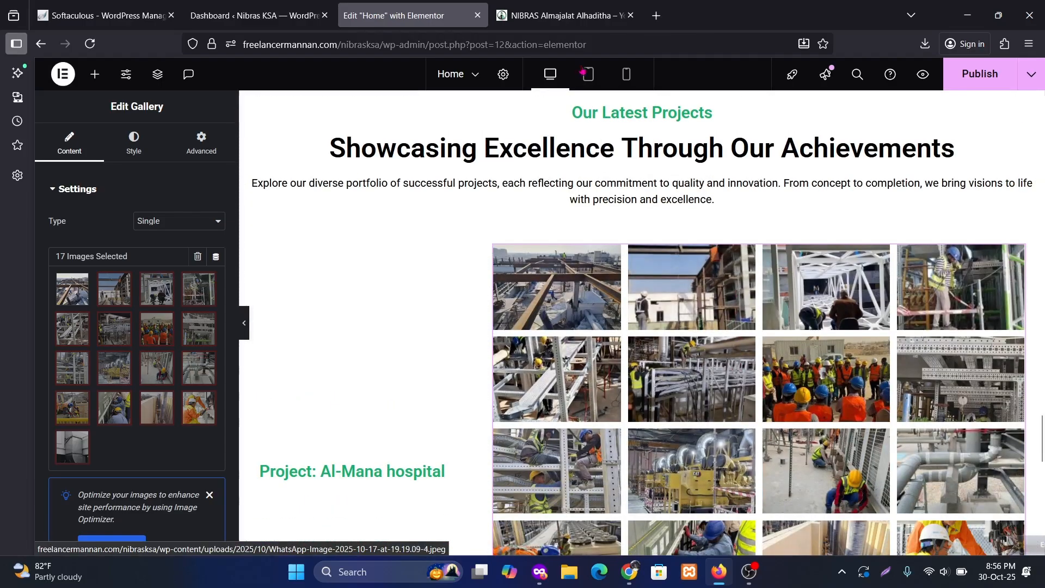
{"action": "left_click", "coordinate": [566, 15]}
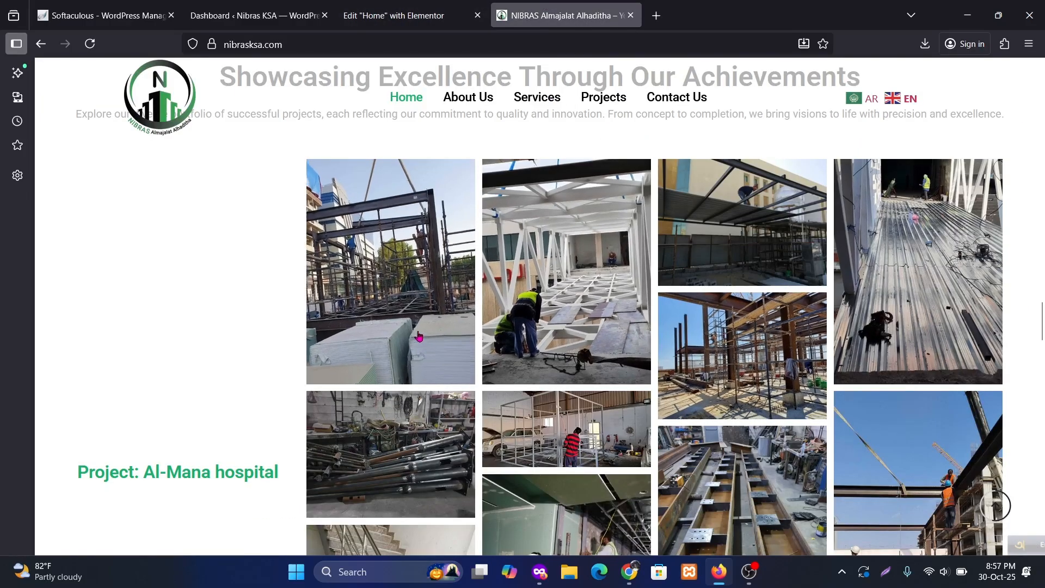
{"action": "scroll", "coordinate": [428, 263], "scroll_direction": "down", "scroll_amount": 3}
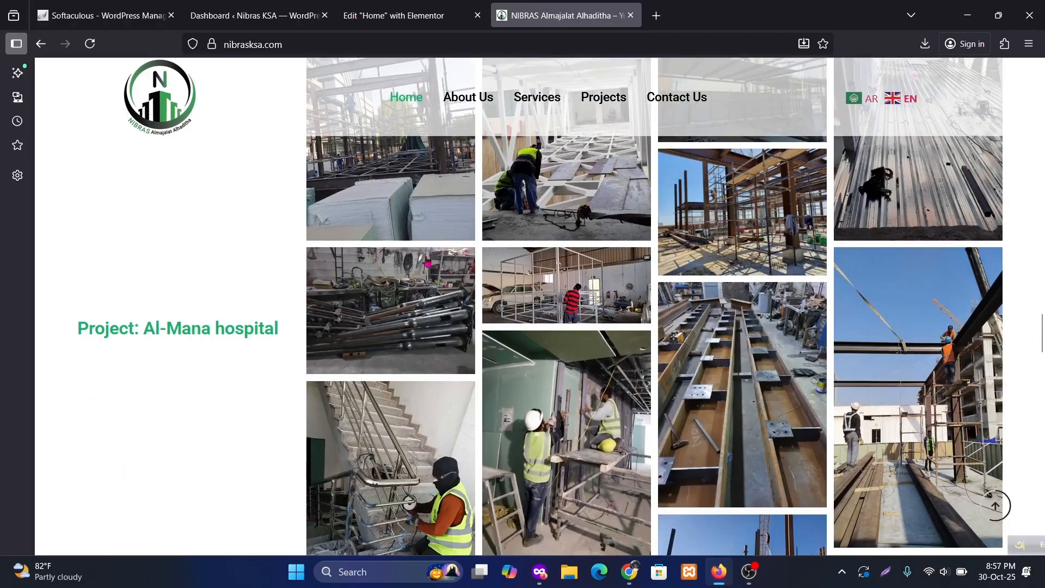
{"action": "scroll", "coordinate": [610, 387], "scroll_direction": "down", "scroll_amount": 3}
{"action": "scroll", "coordinate": [654, 378], "scroll_direction": "up", "scroll_amount": 3}
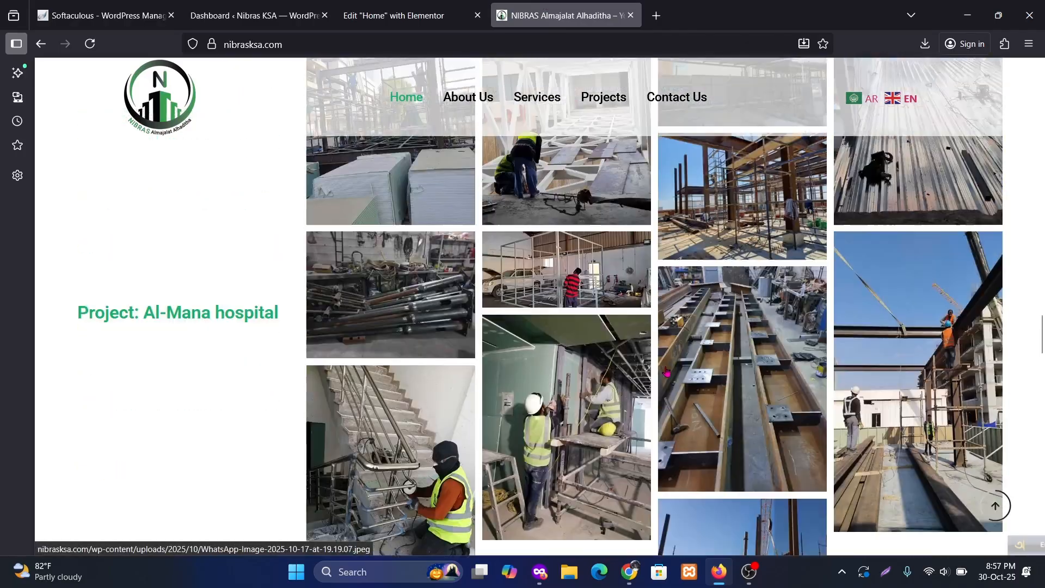
Back in the Home page editor, try the Justified layout on the Al-Mana hospital gallery and settle on Masonry.
{"action": "left_click", "coordinate": [413, 15]}
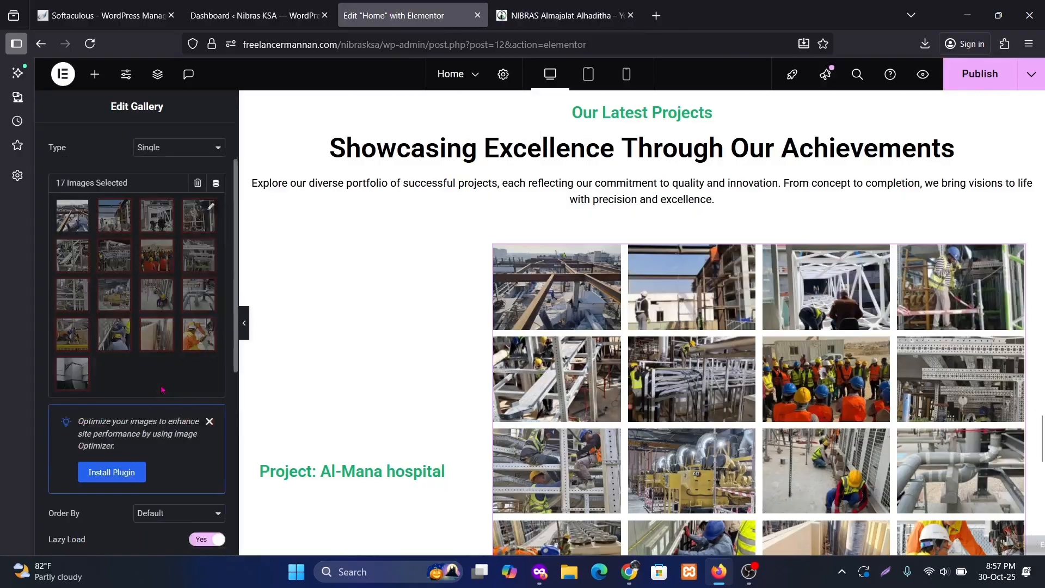
{"action": "scroll", "coordinate": [162, 390], "scroll_direction": "down", "scroll_amount": 3}
{"action": "scroll", "coordinate": [197, 388], "scroll_direction": "down", "scroll_amount": 3}
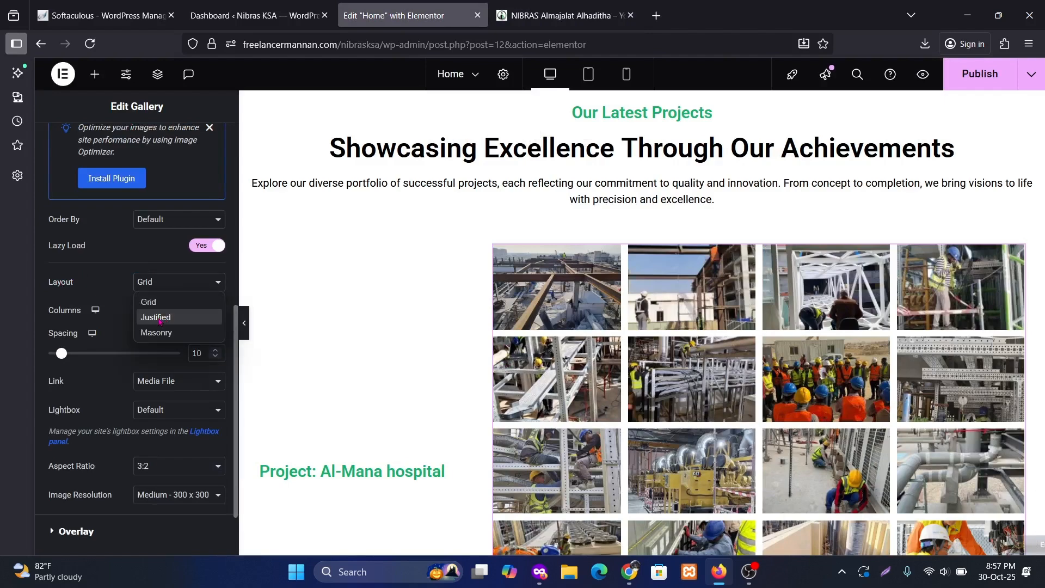
{"action": "left_click", "coordinate": [159, 319]}
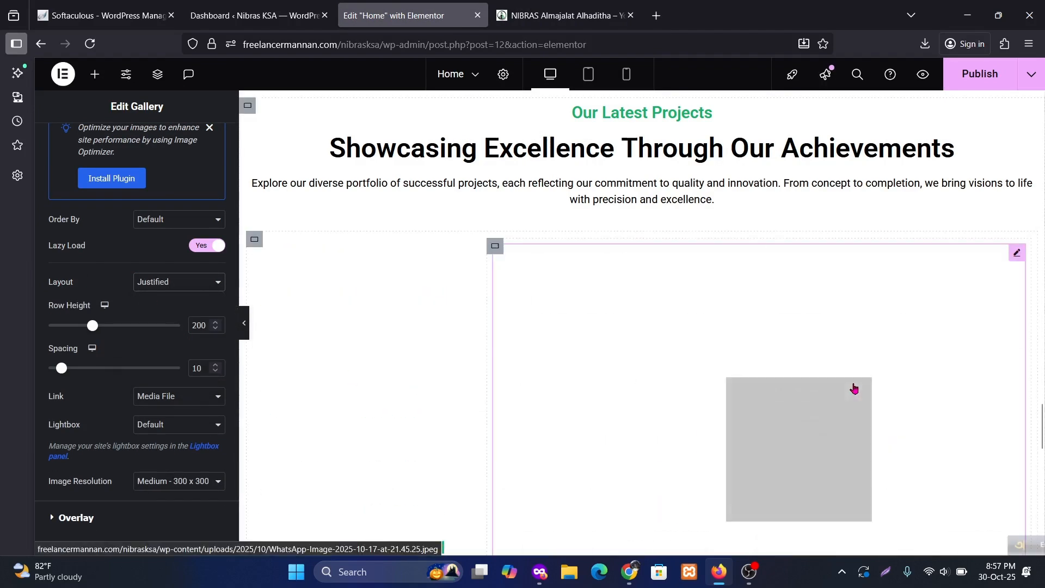
{"action": "scroll", "coordinate": [855, 387], "scroll_direction": "down", "scroll_amount": 4}
{"action": "scroll", "coordinate": [856, 389], "scroll_direction": "down", "scroll_amount": 3}
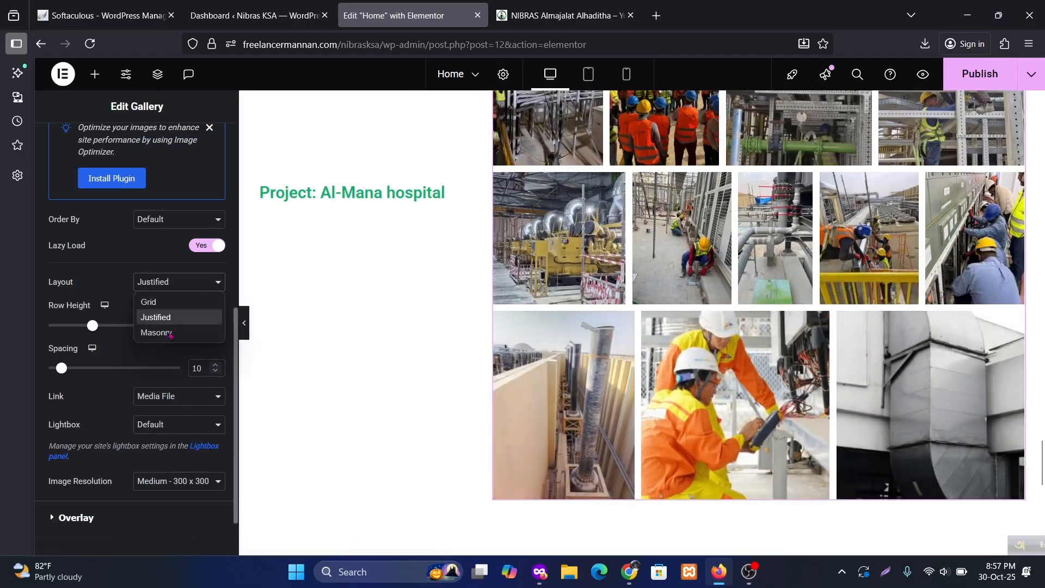
{"action": "left_click", "coordinate": [158, 333]}
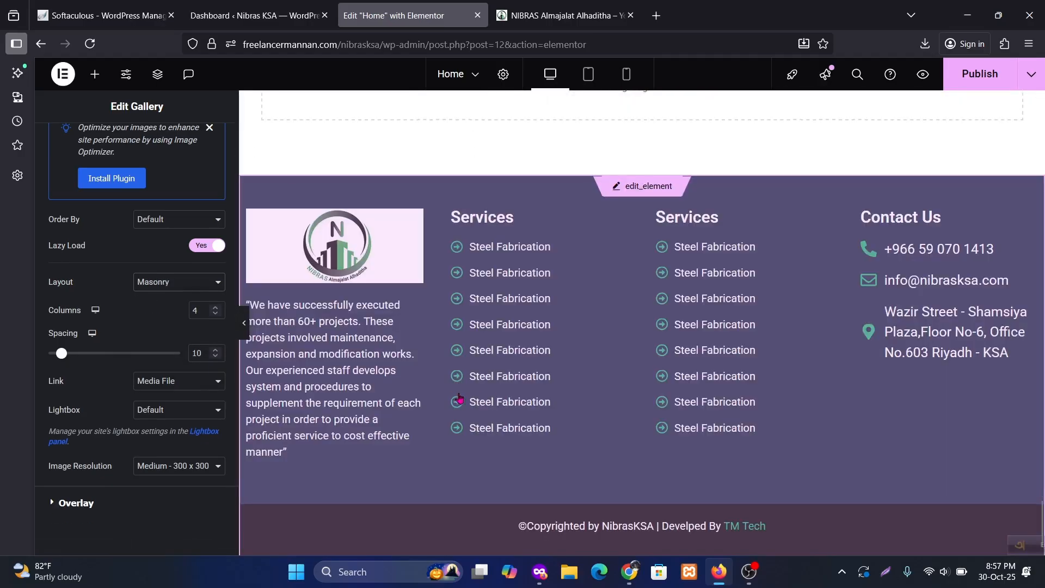
Review the Masonry gallery from start to end and preview the photo of the assembled workers in the lightbox.
{"action": "scroll", "coordinate": [571, 399], "scroll_direction": "up", "scroll_amount": 10}
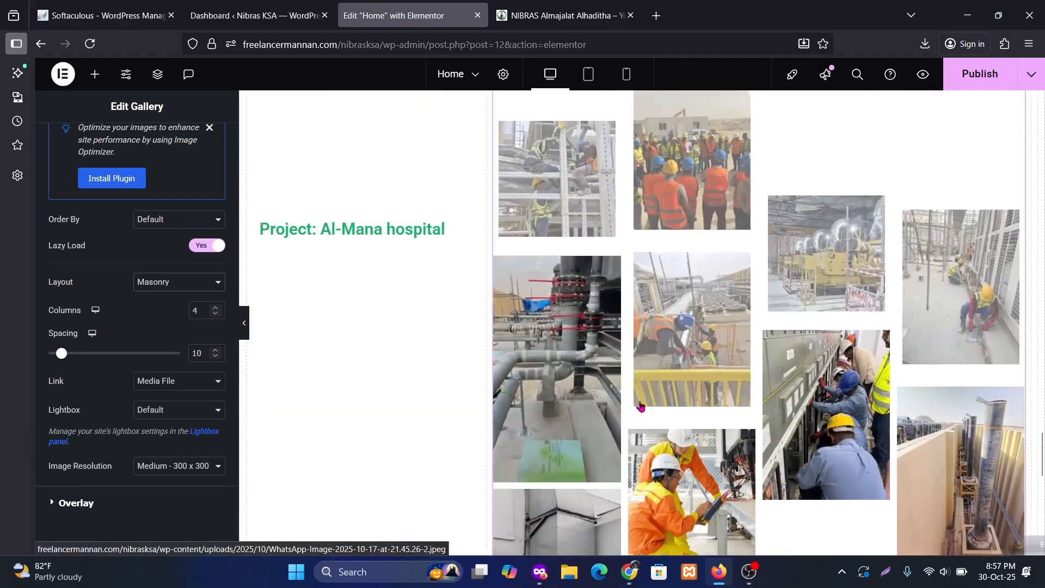
{"action": "scroll", "coordinate": [640, 406], "scroll_direction": "up", "scroll_amount": 8}
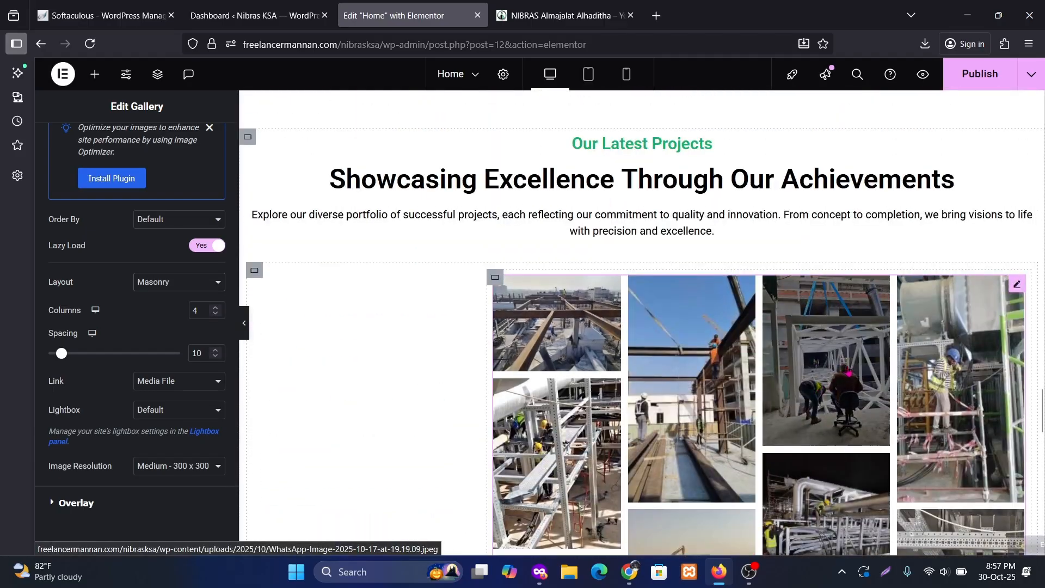
{"action": "scroll", "coordinate": [847, 373], "scroll_direction": "down", "scroll_amount": 10}
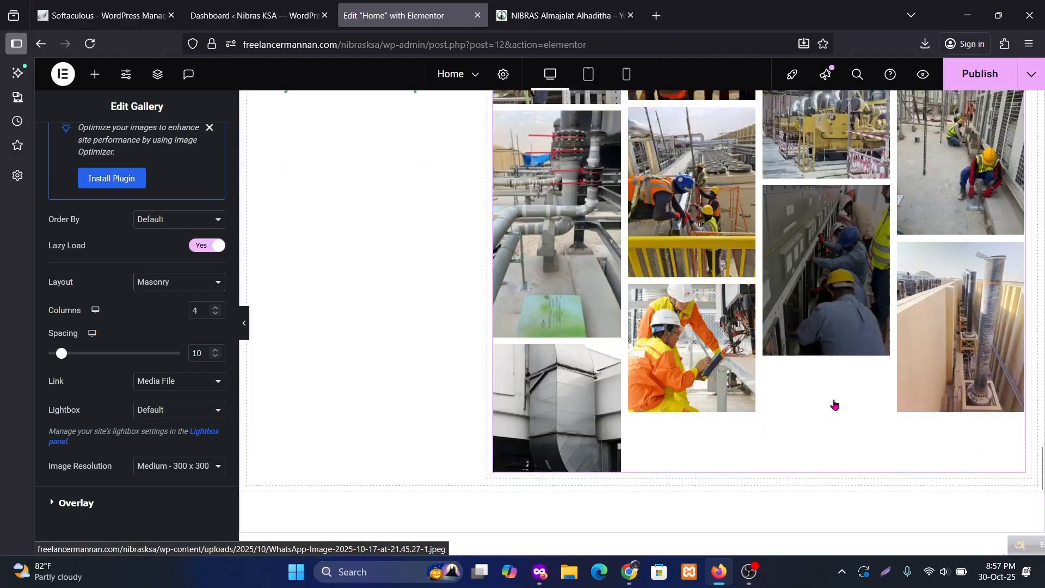
{"action": "scroll", "coordinate": [834, 404], "scroll_direction": "down", "scroll_amount": 1}
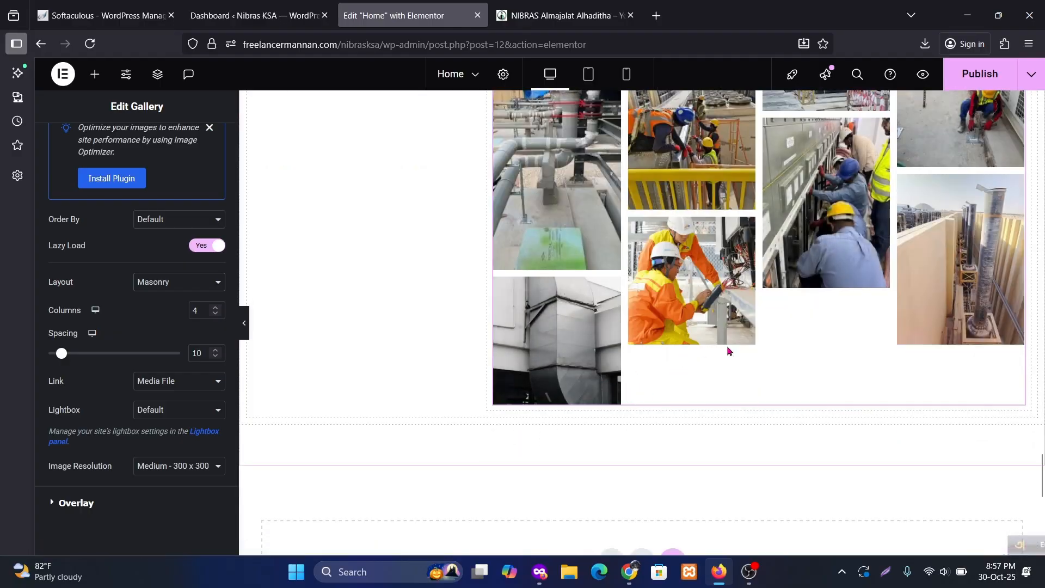
{"action": "scroll", "coordinate": [751, 352], "scroll_direction": "up", "scroll_amount": 1}
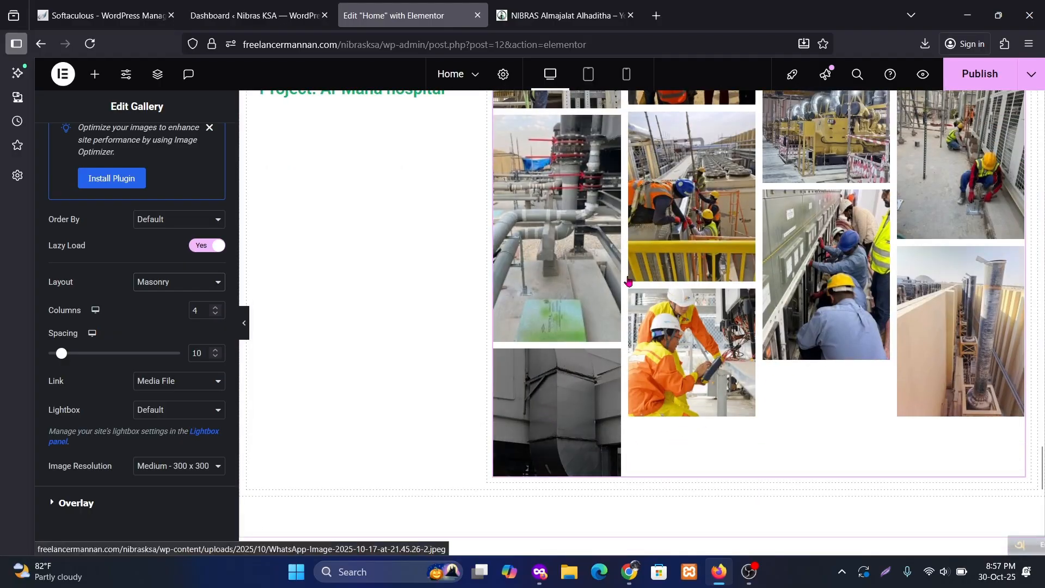
{"action": "scroll", "coordinate": [708, 281], "scroll_direction": "up", "scroll_amount": 3}
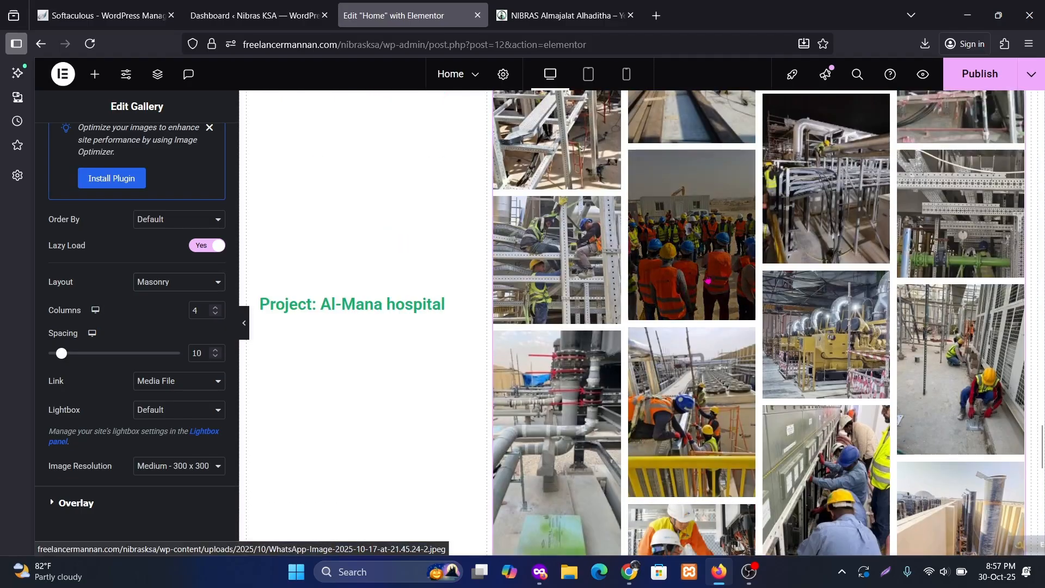
{"action": "left_click", "coordinate": [708, 281]}
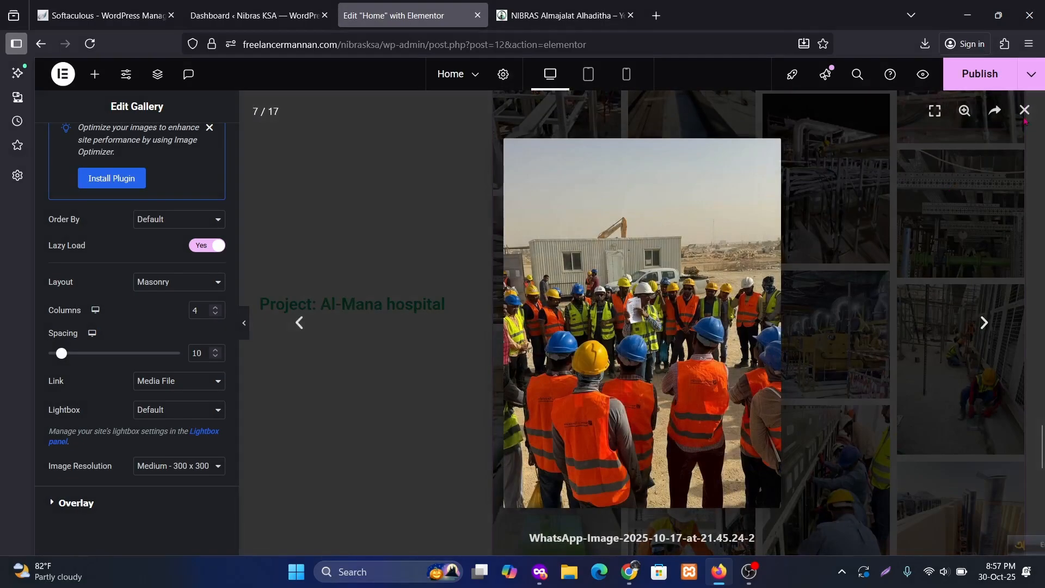
{"action": "left_click", "coordinate": [1025, 110]}
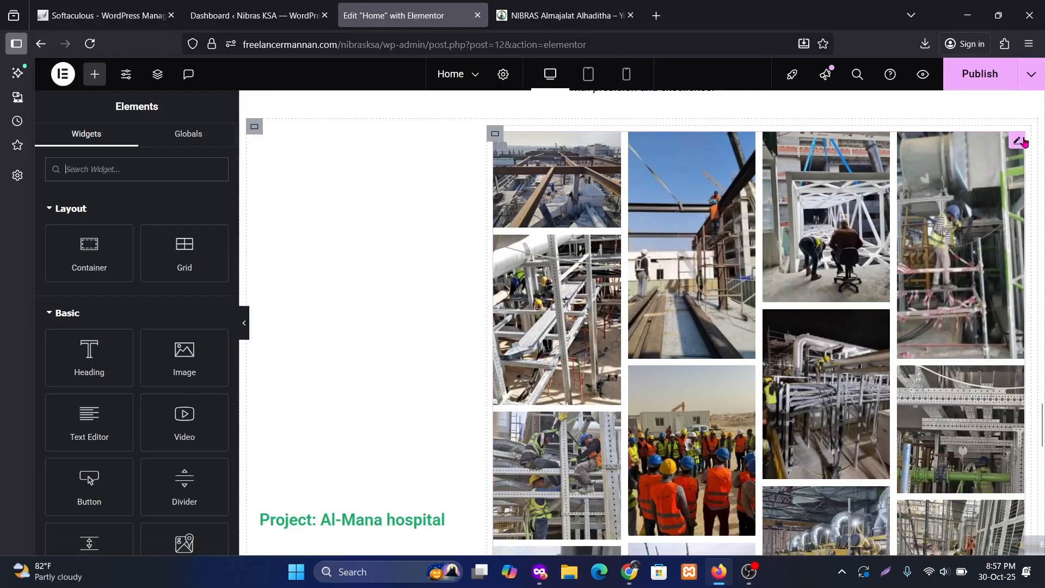
Reopen the gallery for editing, move the grey metal duct photo from last to thirteenth place, and insert the gallery.
{"action": "left_click", "coordinate": [1018, 142]}
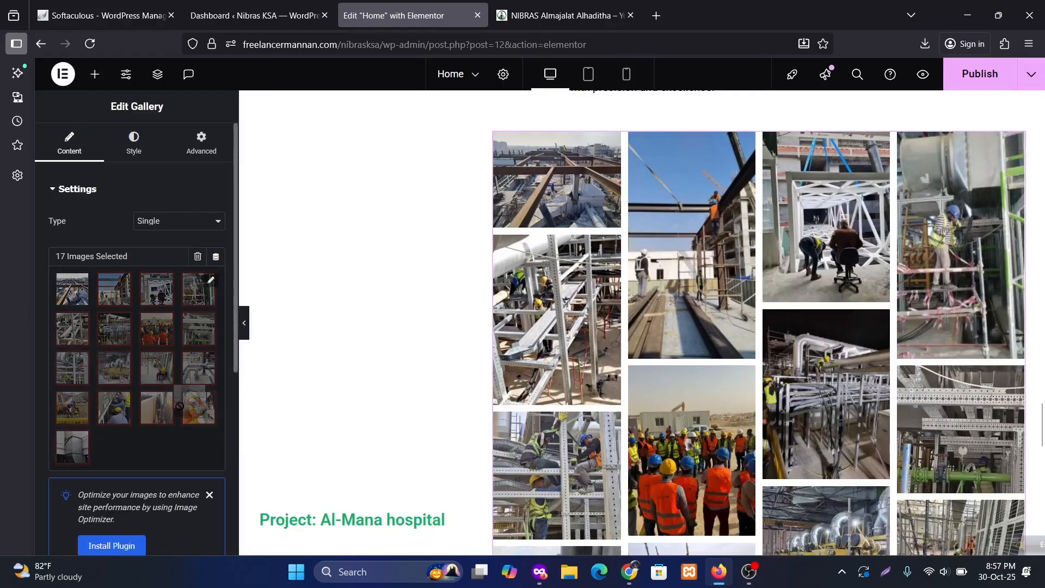
{"action": "left_click", "coordinate": [145, 342]}
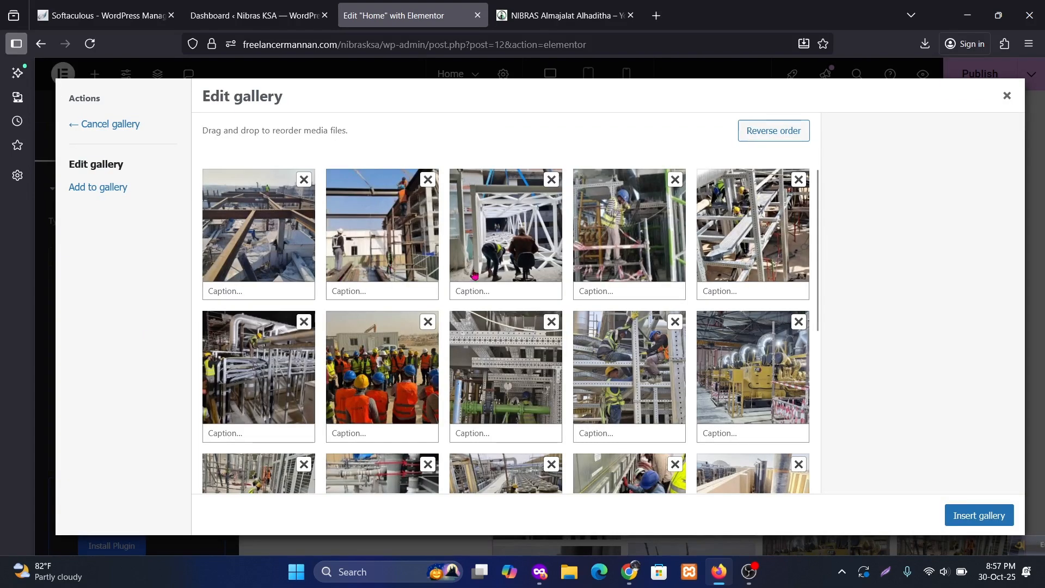
{"action": "scroll", "coordinate": [412, 405], "scroll_direction": "down", "scroll_amount": 5}
{"action": "left_click_drag", "start_coordinate": [413, 405], "coordinate": [542, 288]}
{"action": "left_click", "coordinate": [961, 516]}
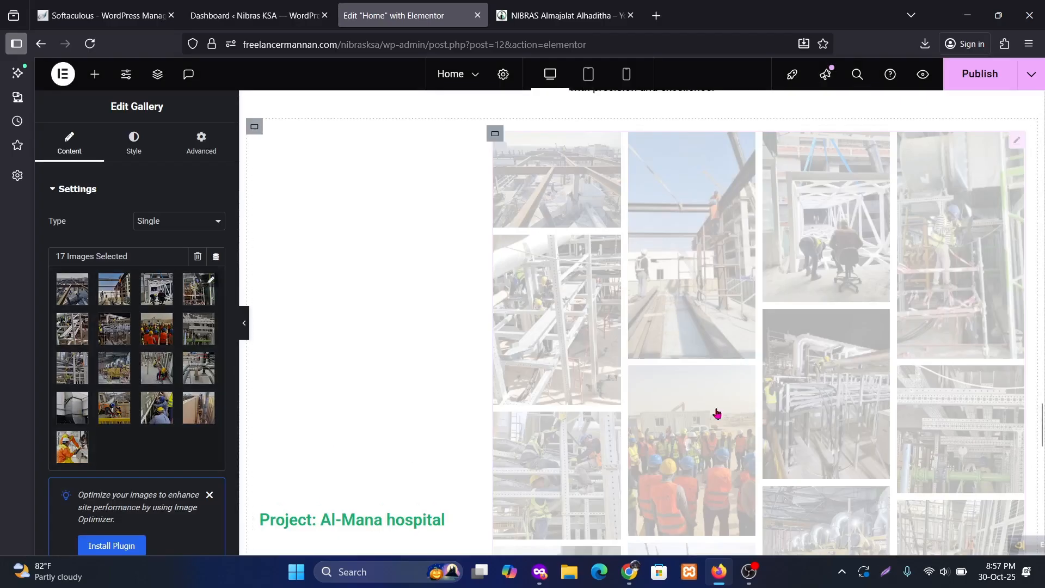
Examine how the reordered photos fill the four gallery columns, especially along the bottom edge.
{"action": "scroll", "coordinate": [779, 403], "scroll_direction": "down", "scroll_amount": 5}
{"action": "scroll", "coordinate": [780, 407], "scroll_direction": "up", "scroll_amount": 5}
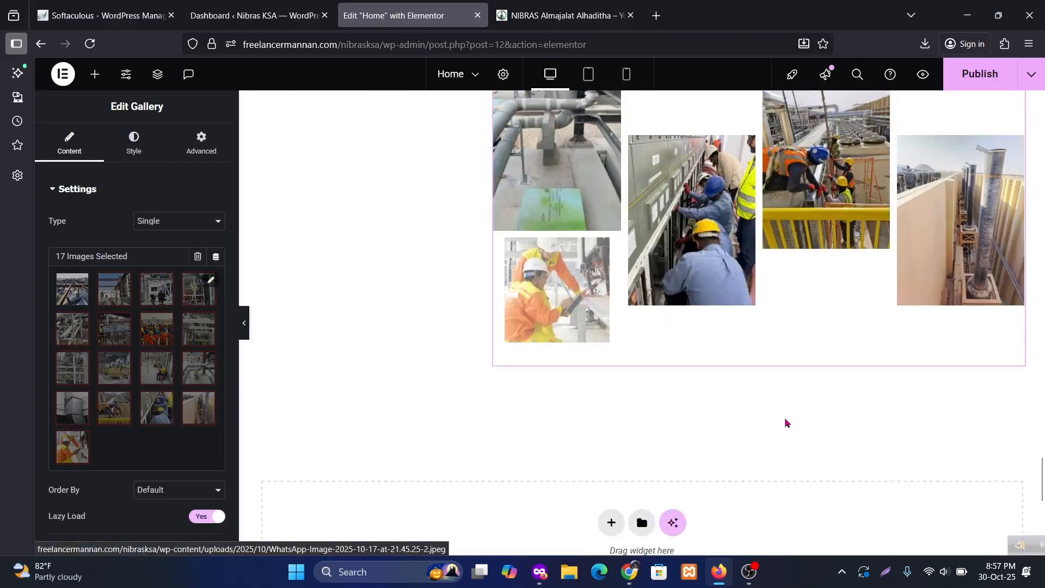
{"action": "scroll", "coordinate": [907, 392], "scroll_direction": "up", "scroll_amount": 4}
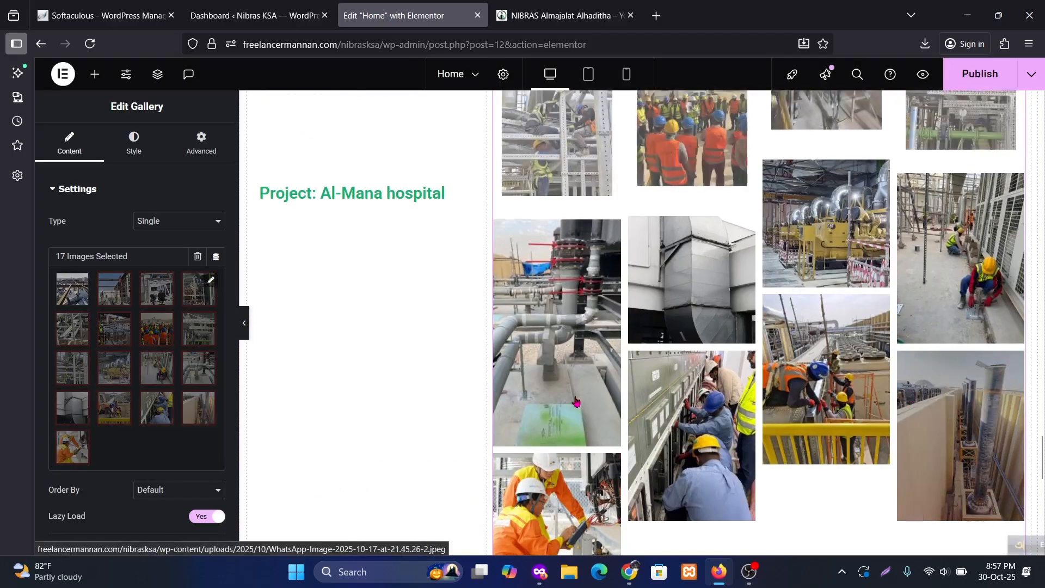
{"action": "scroll", "coordinate": [831, 379], "scroll_direction": "down", "scroll_amount": 4}
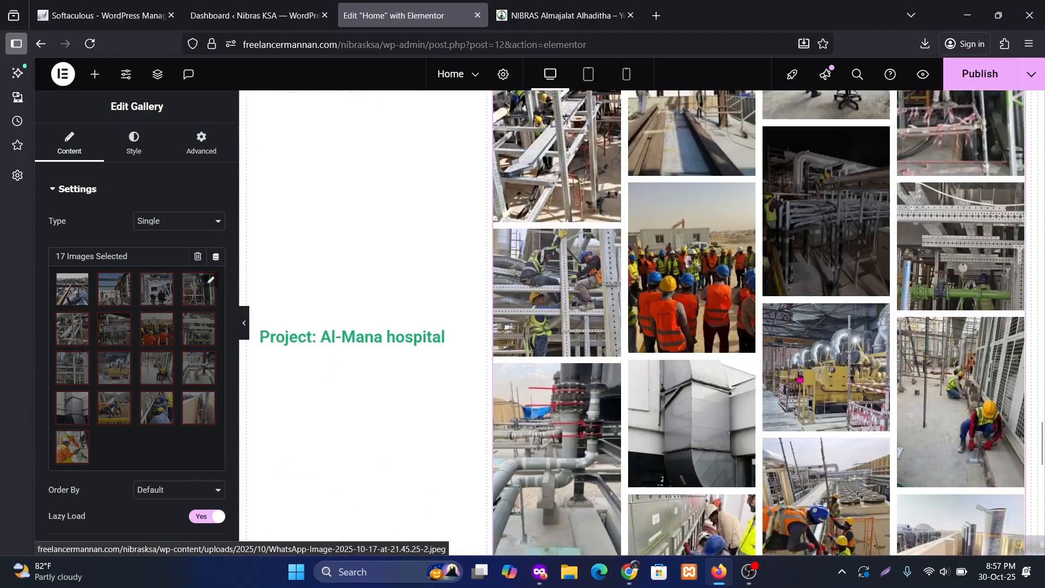
{"action": "scroll", "coordinate": [733, 425], "scroll_direction": "down", "scroll_amount": 1}
{"action": "scroll", "coordinate": [732, 425], "scroll_direction": "down", "scroll_amount": 5}
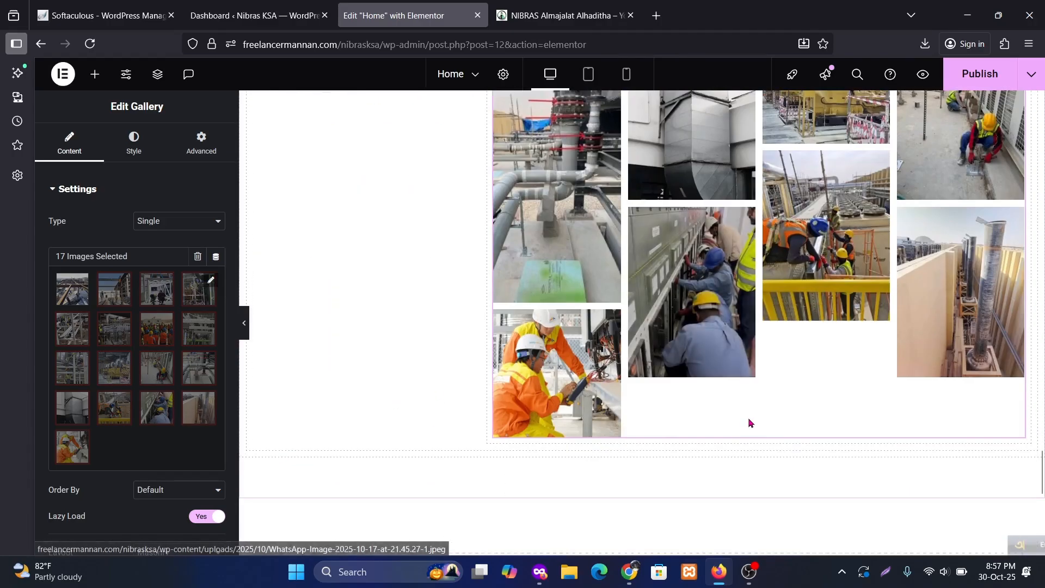
{"action": "scroll", "coordinate": [750, 422], "scroll_direction": "up", "scroll_amount": 7}
{"action": "scroll", "coordinate": [611, 424], "scroll_direction": "up", "scroll_amount": 6}
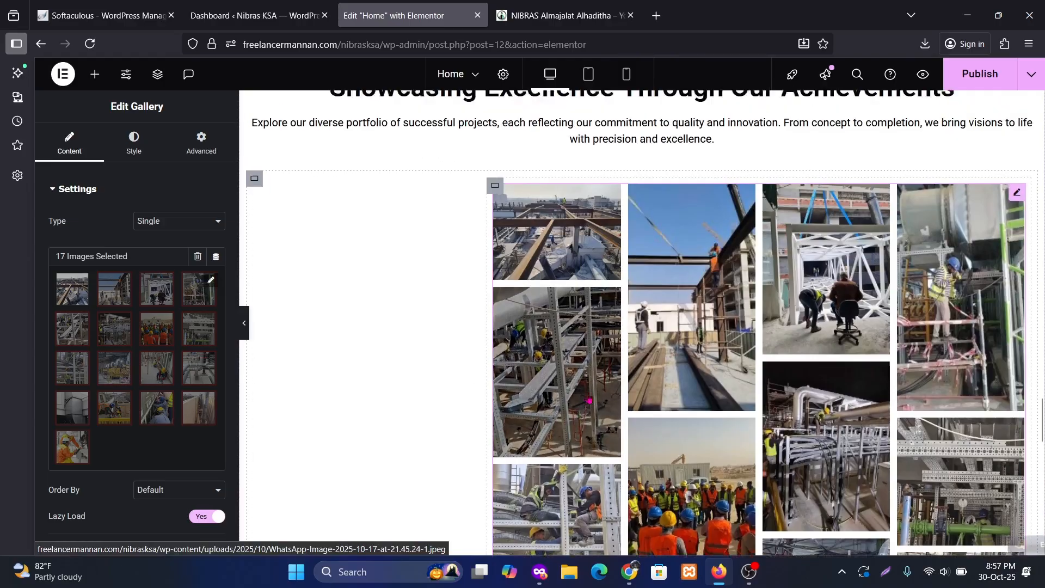
{"action": "scroll", "coordinate": [640, 401], "scroll_direction": "down", "scroll_amount": 2}
{"action": "scroll", "coordinate": [544, 430], "scroll_direction": "up", "scroll_amount": 2}
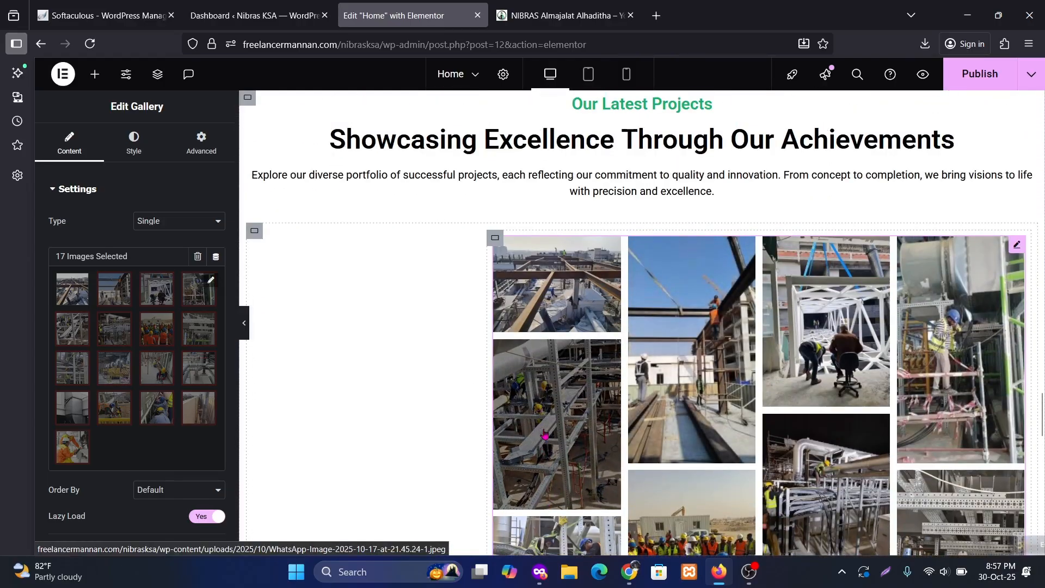
View the Our Latest Projects section at full width with the editing panel hidden, and restore the panel.
{"action": "left_click", "coordinate": [245, 324]}
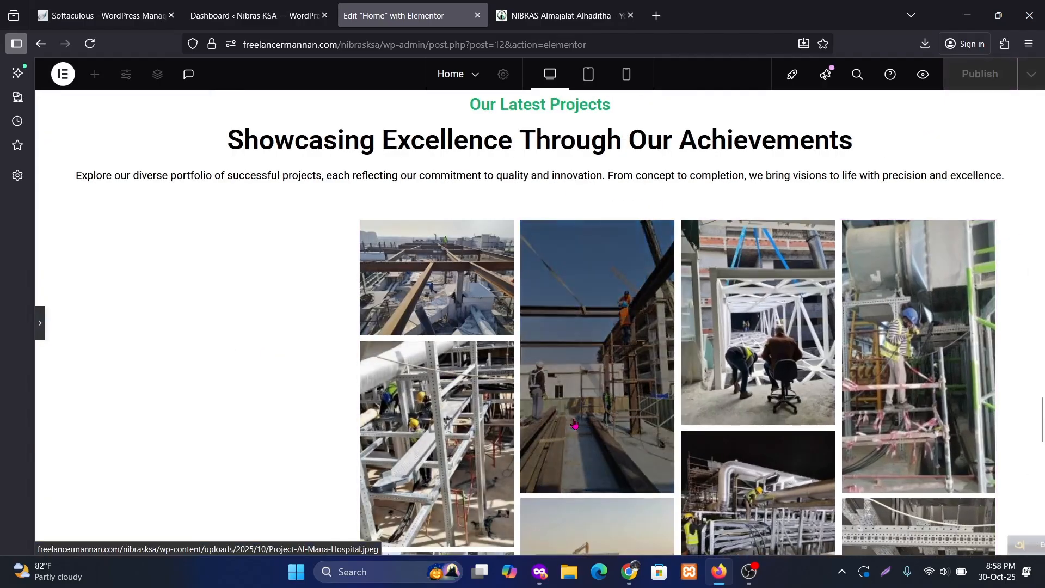
{"action": "scroll", "coordinate": [574, 424], "scroll_direction": "down", "scroll_amount": 6}
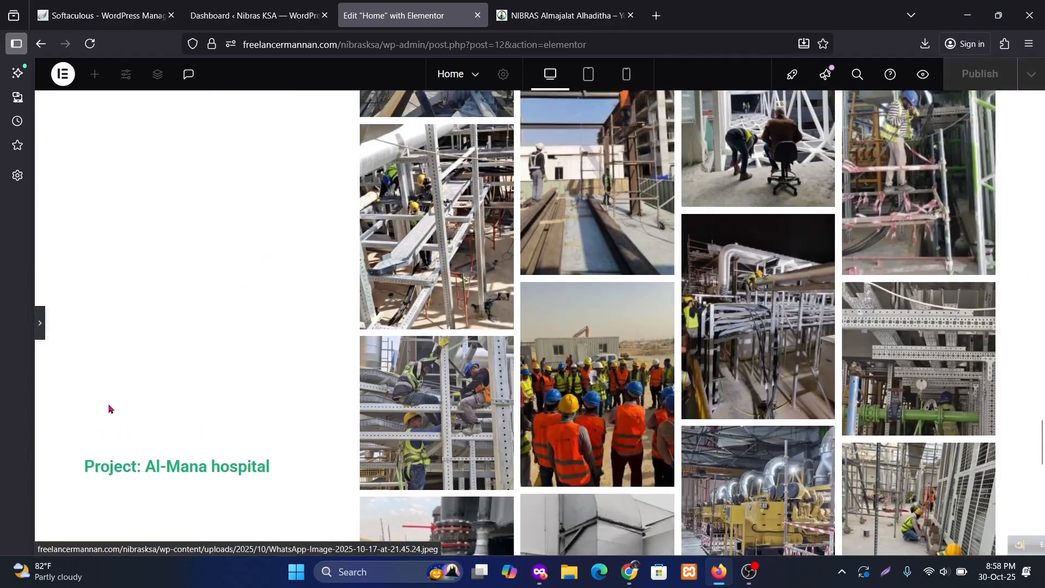
{"action": "left_click", "coordinate": [39, 324]}
{"action": "scroll", "coordinate": [516, 357], "scroll_direction": "up", "scroll_amount": 6}
{"action": "scroll", "coordinate": [609, 355], "scroll_direction": "down", "scroll_amount": 2}
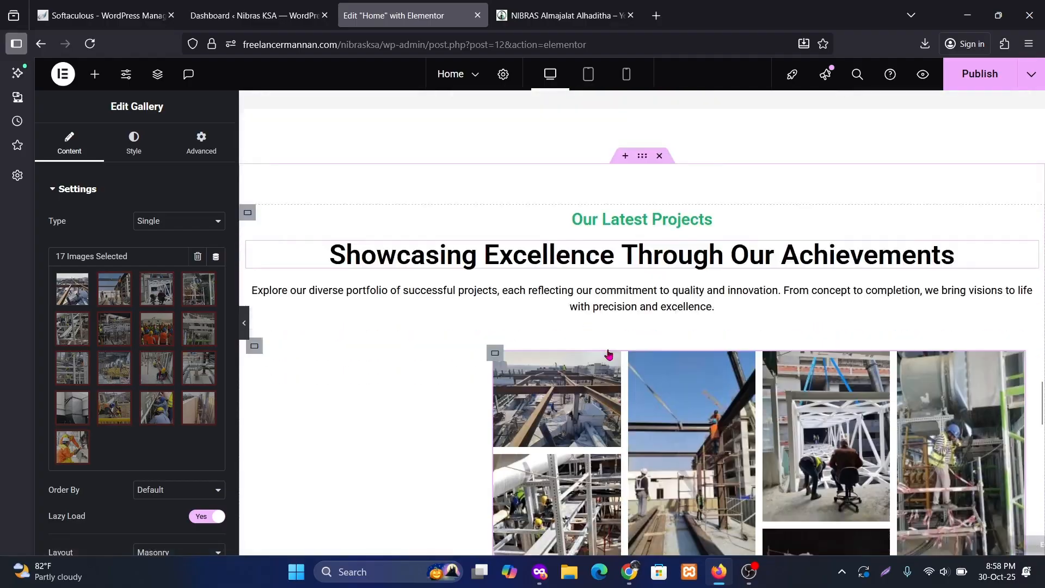
{"action": "scroll", "coordinate": [609, 355], "scroll_direction": "down", "scroll_amount": 6}
{"action": "scroll", "coordinate": [660, 198], "scroll_direction": "up", "scroll_amount": 5}
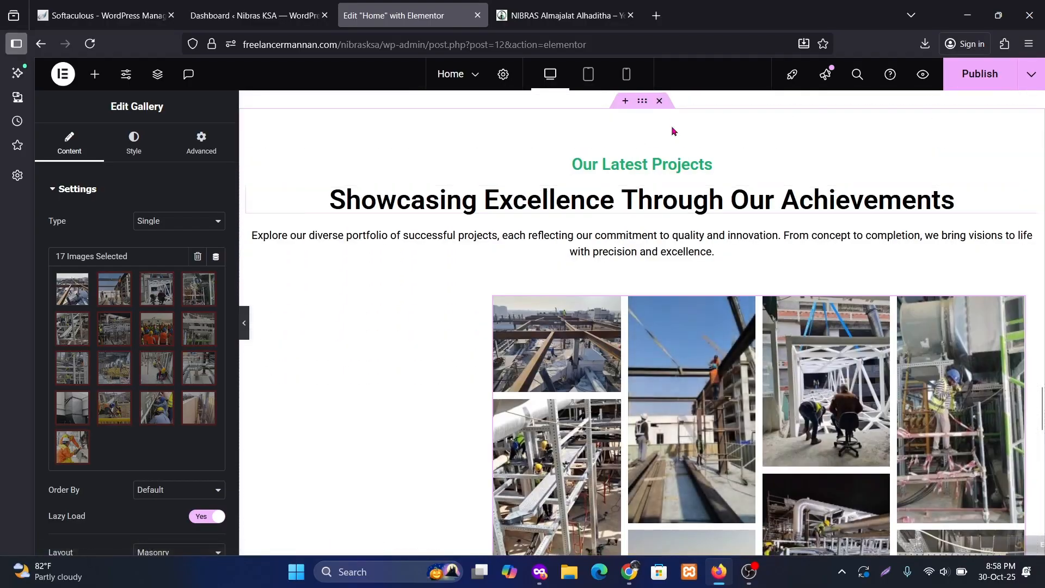
Copy the heading "Project: King Abdullah International Gardens" from the second project gallery on the reference site.
{"action": "right_click", "coordinate": [645, 107]}
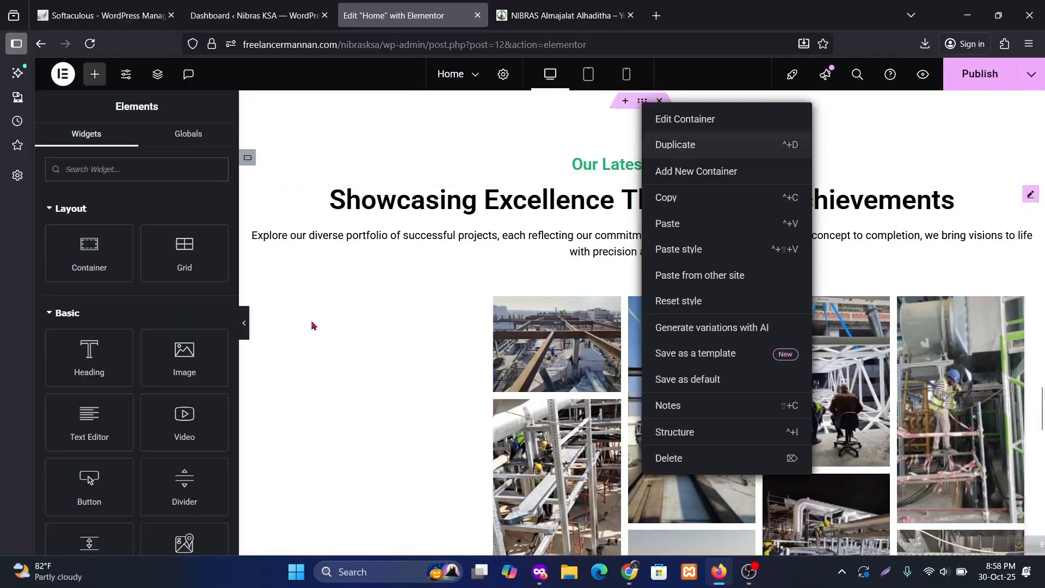
{"action": "left_click", "coordinate": [314, 268]}
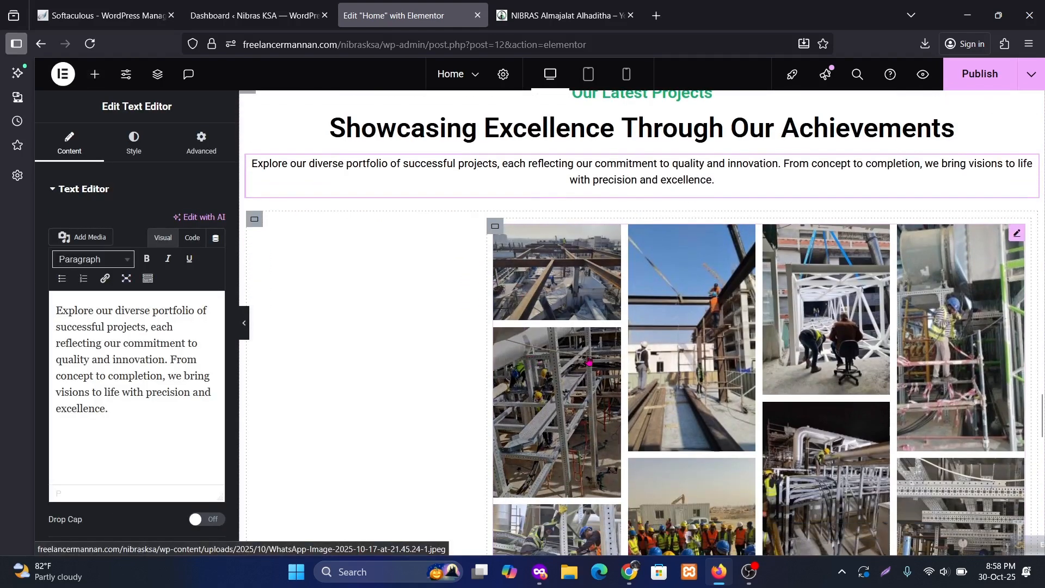
{"action": "key", "text": "ctrl+Tab"}
{"action": "scroll", "coordinate": [609, 359], "scroll_direction": "down", "scroll_amount": 13}
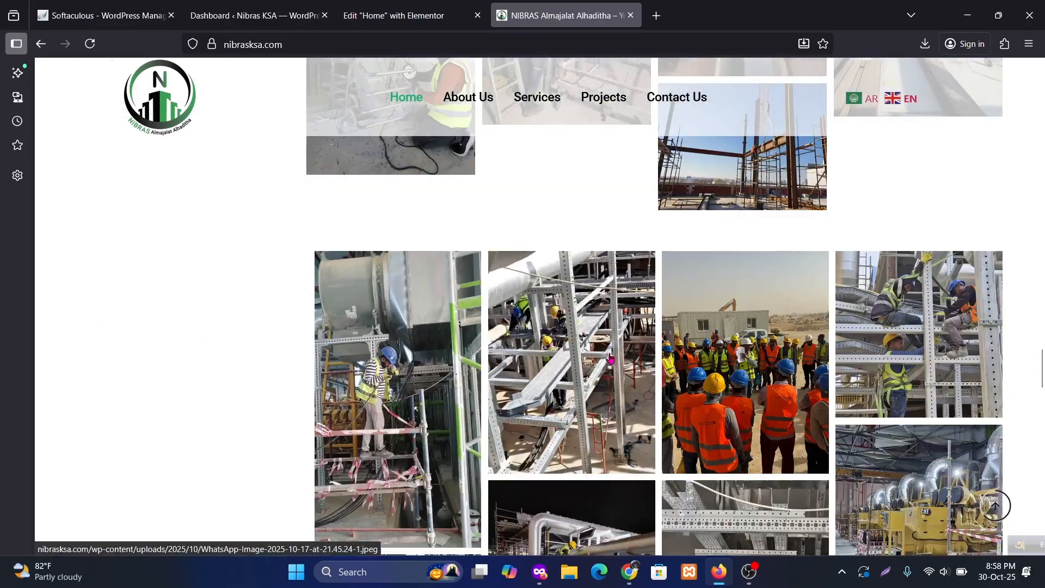
{"action": "scroll", "coordinate": [242, 345], "scroll_direction": "up", "scroll_amount": 1}
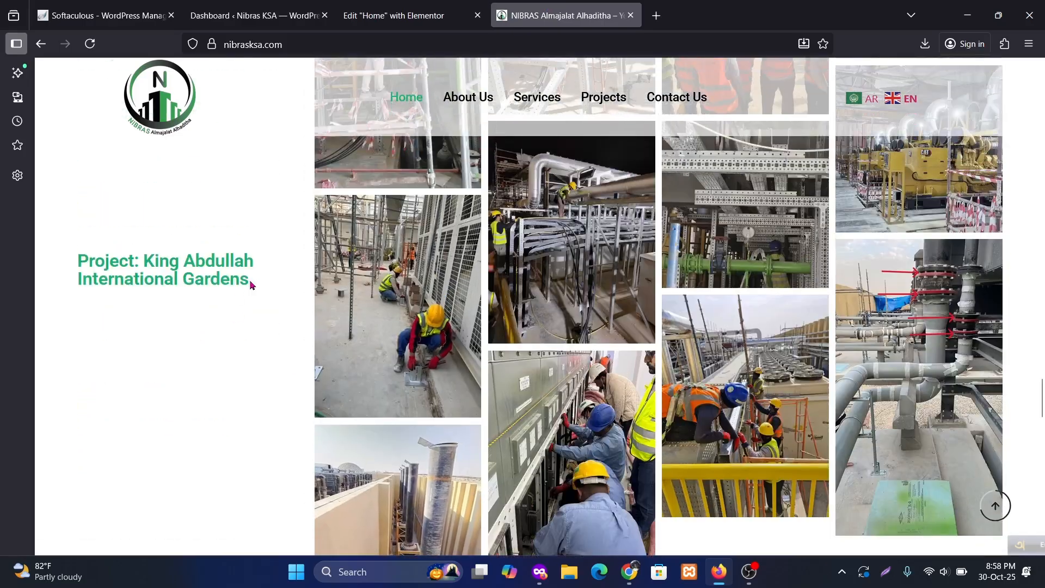
{"action": "left_click_drag", "start_coordinate": [250, 279], "coordinate": [70, 266]}
{"action": "key", "text": "ctrl+c"}
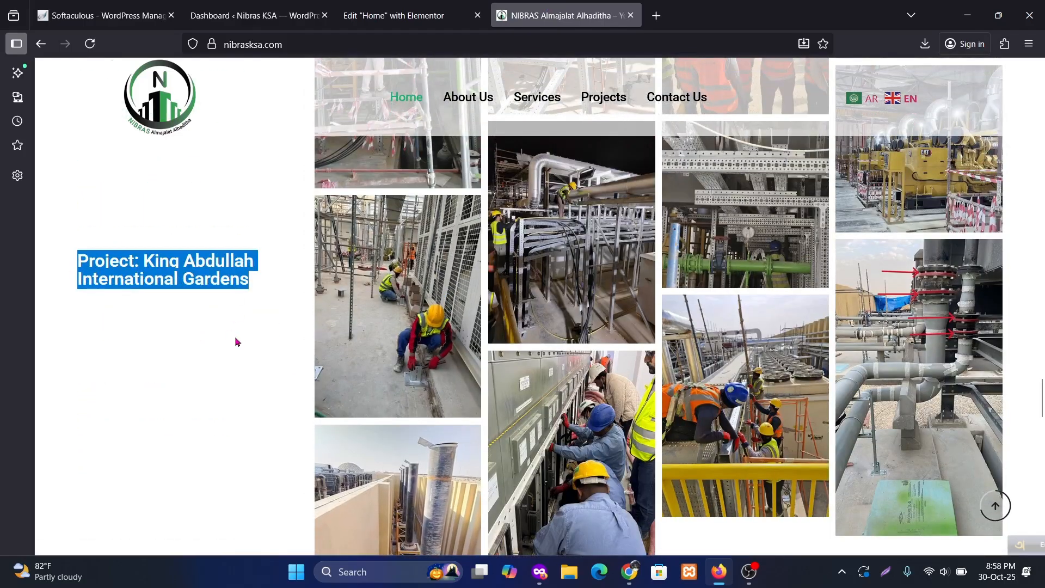
Duplicate the inner container that holds the Al-Mana hospital heading and its gallery in the Home page editor.
{"action": "left_click", "coordinate": [349, 22]}
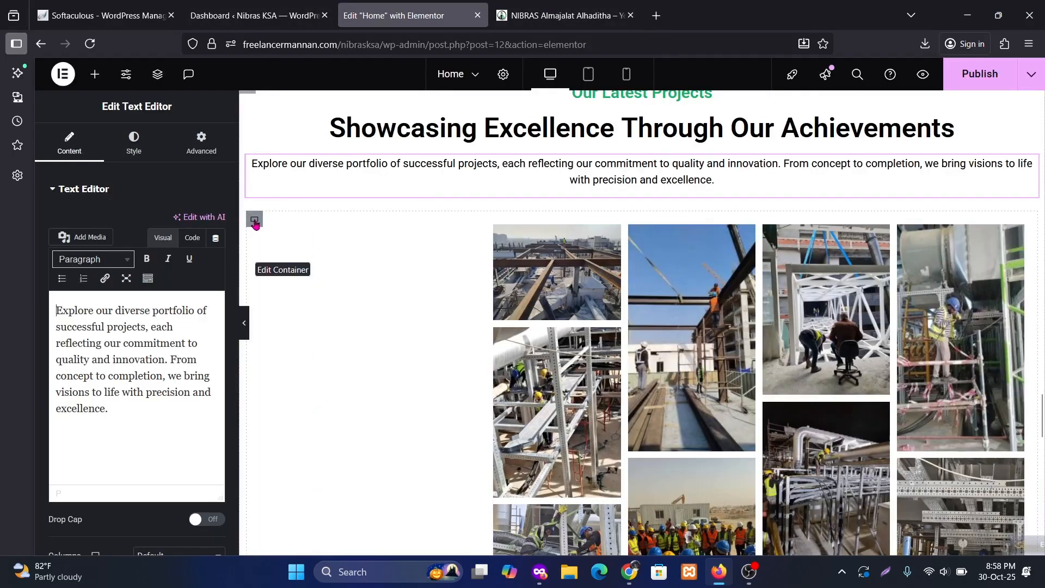
{"action": "right_click", "coordinate": [255, 224]}
{"action": "left_click", "coordinate": [485, 303]}
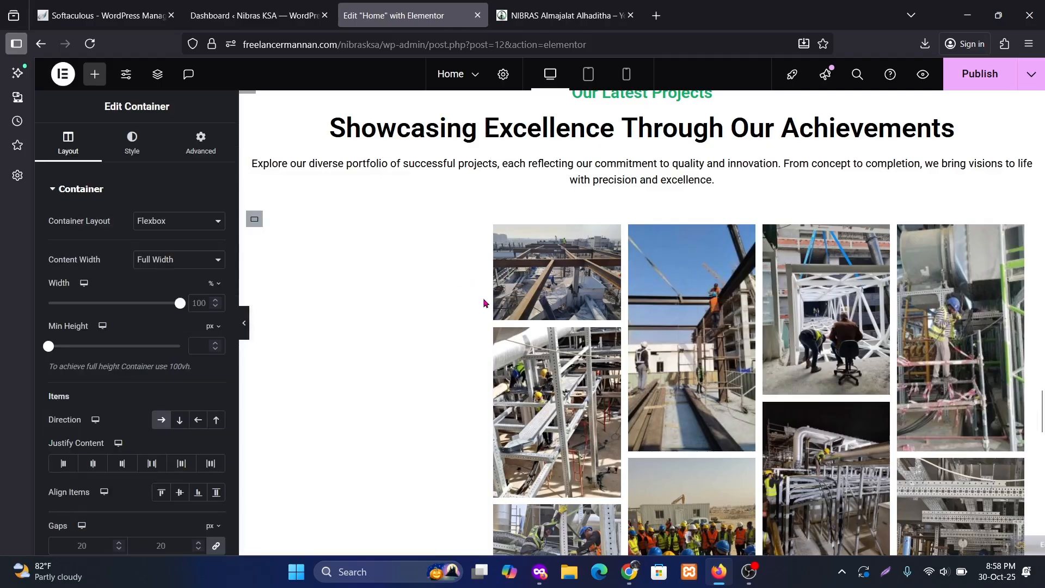
Replace the duplicated container's heading with "Project: King Abdullah International Gardens" and publish the Home page.
{"action": "scroll", "coordinate": [599, 343], "scroll_direction": "down", "scroll_amount": 14}
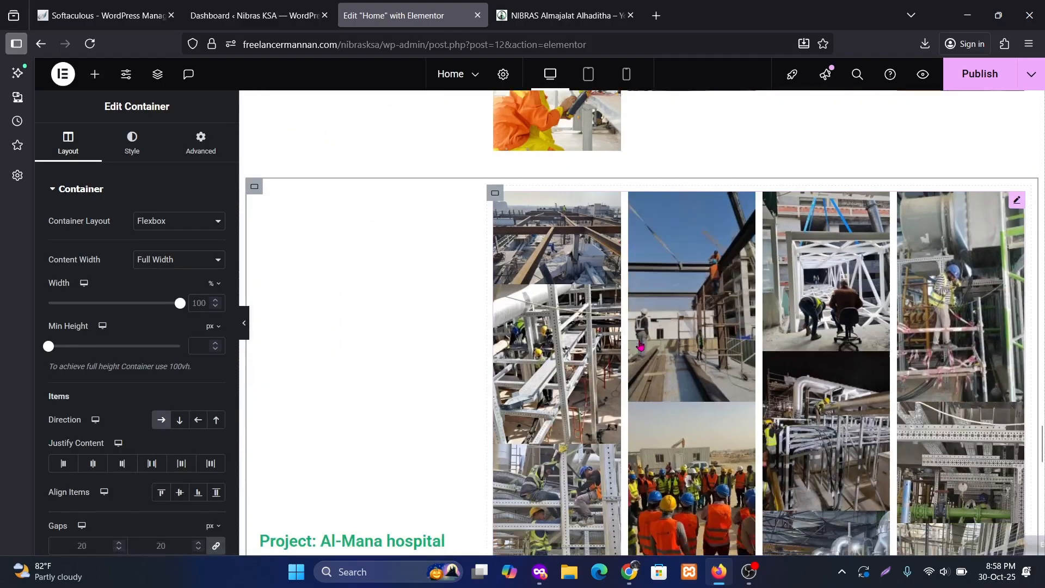
{"action": "scroll", "coordinate": [729, 342], "scroll_direction": "down", "scroll_amount": 5}
{"action": "left_click", "coordinate": [378, 279]}
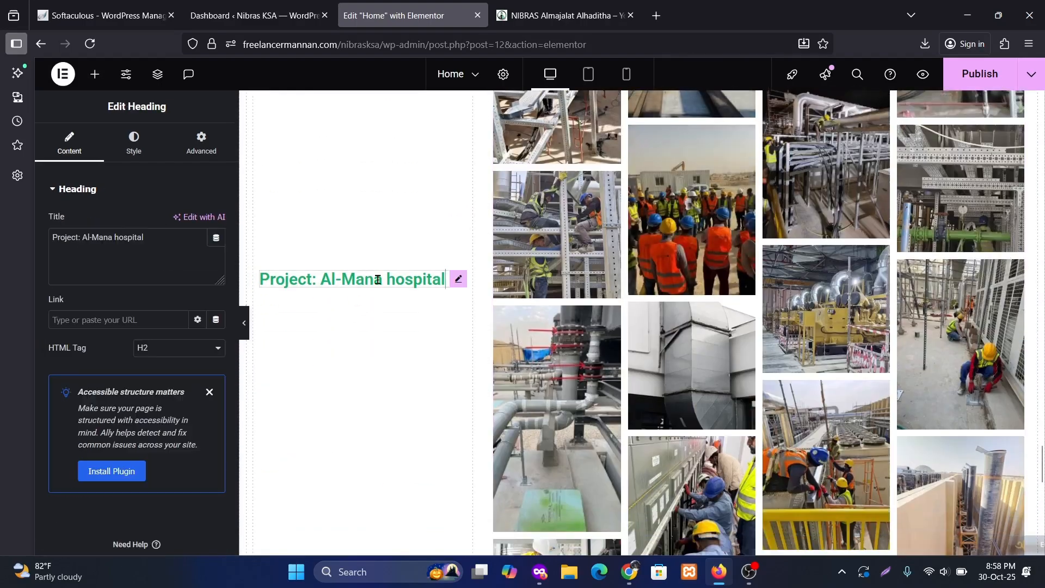
{"action": "key", "text": "ctrl+v"}
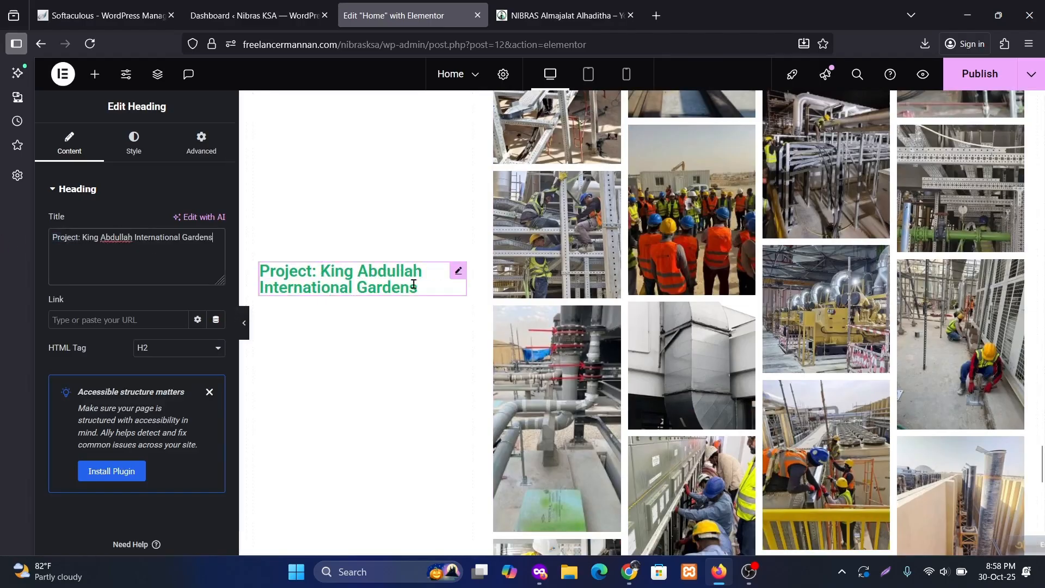
{"action": "left_click", "coordinate": [965, 74]}
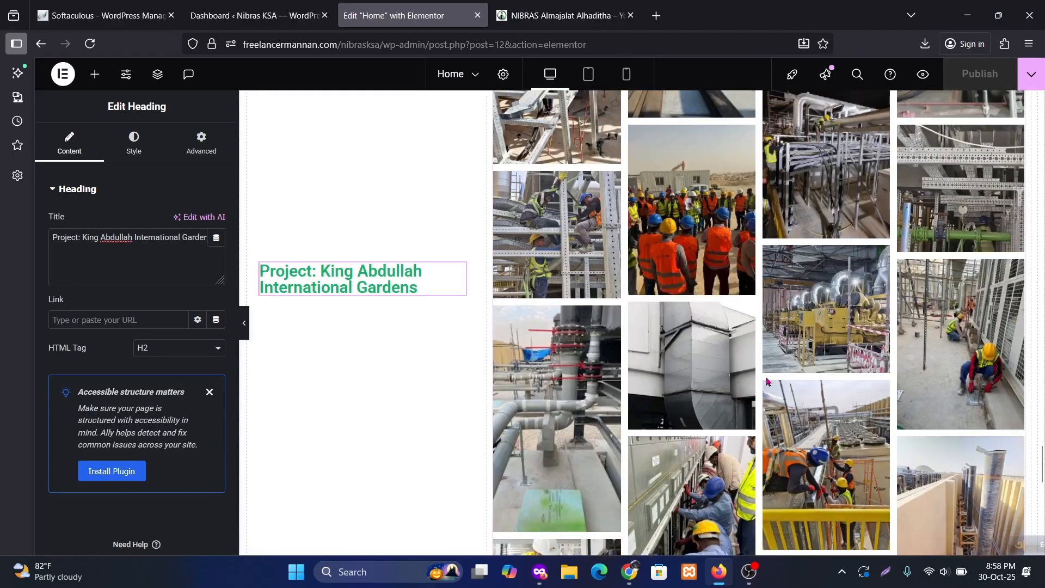
{"action": "scroll", "coordinate": [801, 375], "scroll_direction": "down", "scroll_amount": 5}
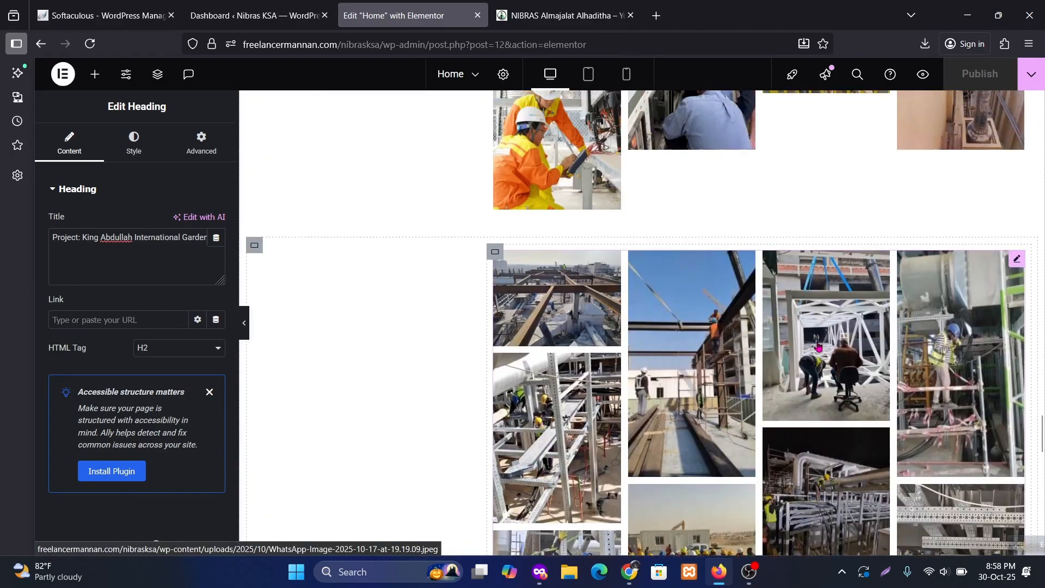
{"action": "scroll", "coordinate": [822, 346], "scroll_direction": "down", "scroll_amount": 5}
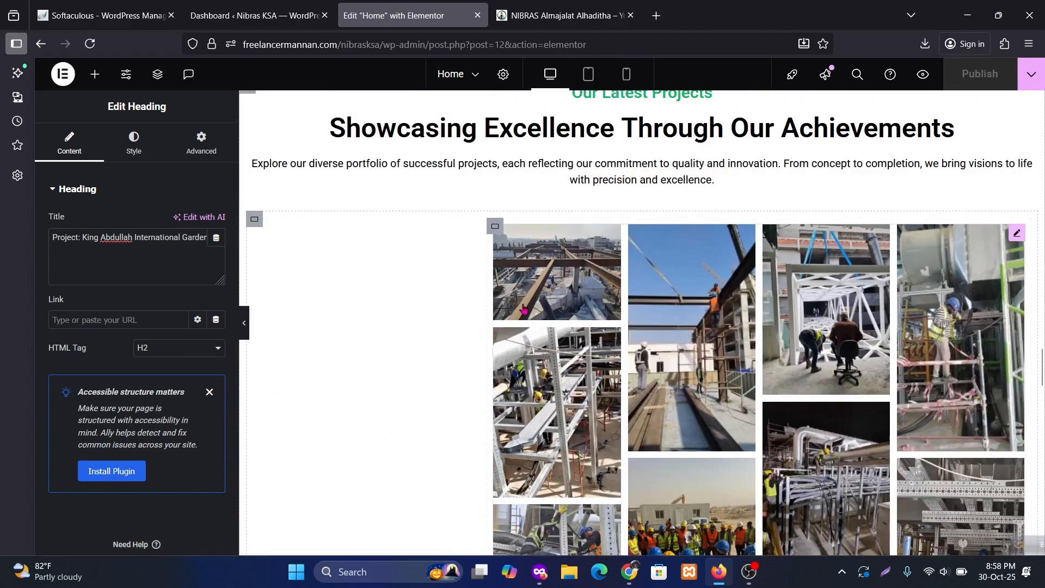
{"action": "scroll", "coordinate": [688, 357], "scroll_direction": "down", "scroll_amount": 10}
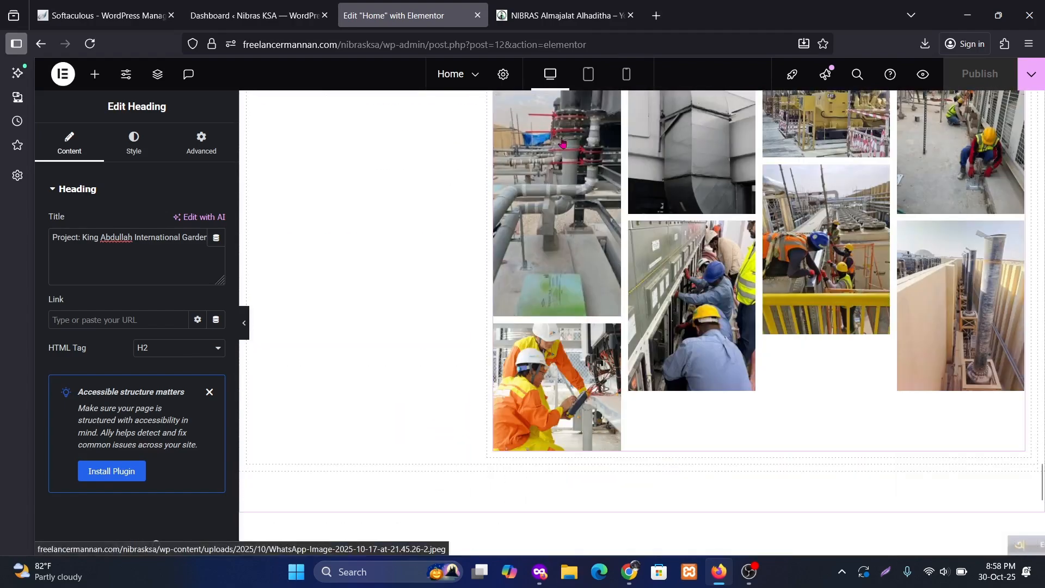
Examine the Our Partners section on the reference site, including its background image, city photo, heading, text and logo grid.
{"action": "left_click", "coordinate": [564, 15]}
{"action": "scroll", "coordinate": [691, 252], "scroll_direction": "down", "scroll_amount": 5}
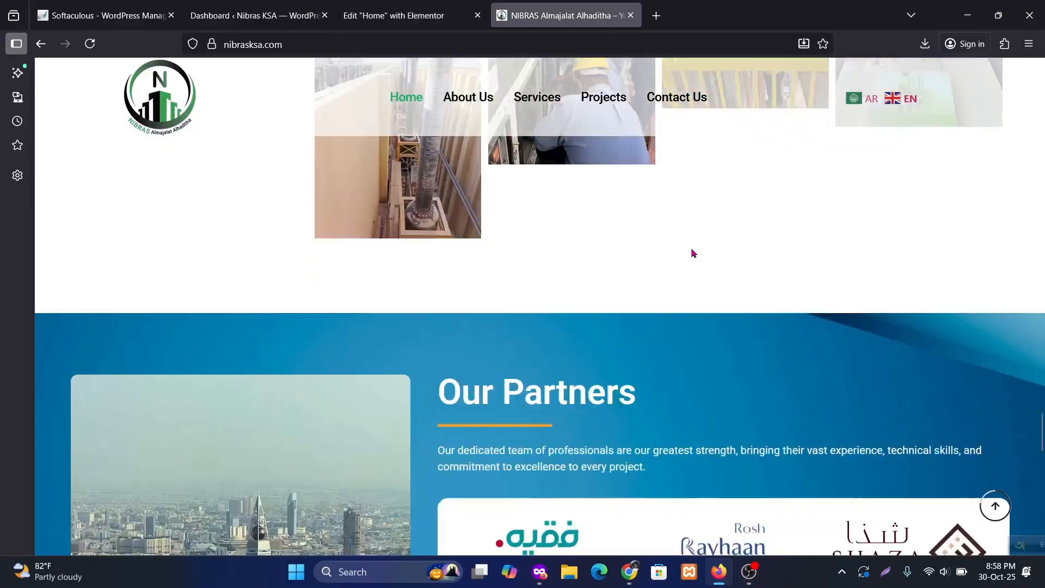
{"action": "scroll", "coordinate": [697, 253], "scroll_direction": "down", "scroll_amount": 3}
{"action": "scroll", "coordinate": [697, 253], "scroll_direction": "up", "scroll_amount": 3}
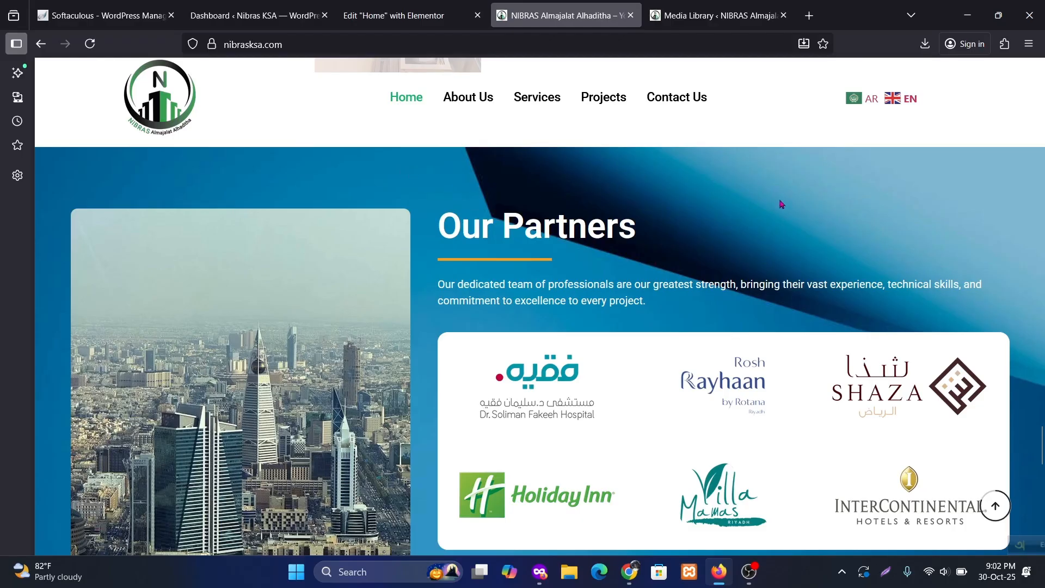
{"action": "scroll", "coordinate": [609, 219], "scroll_direction": "down", "scroll_amount": 5}
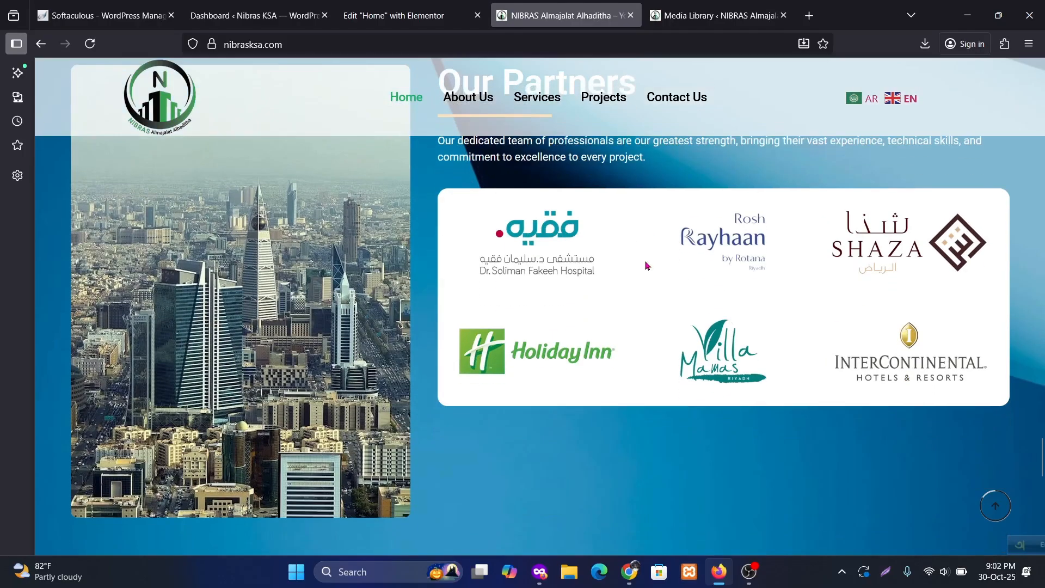
{"action": "scroll", "coordinate": [658, 278], "scroll_direction": "up", "scroll_amount": 5}
{"action": "scroll", "coordinate": [669, 281], "scroll_direction": "up", "scroll_amount": 2}
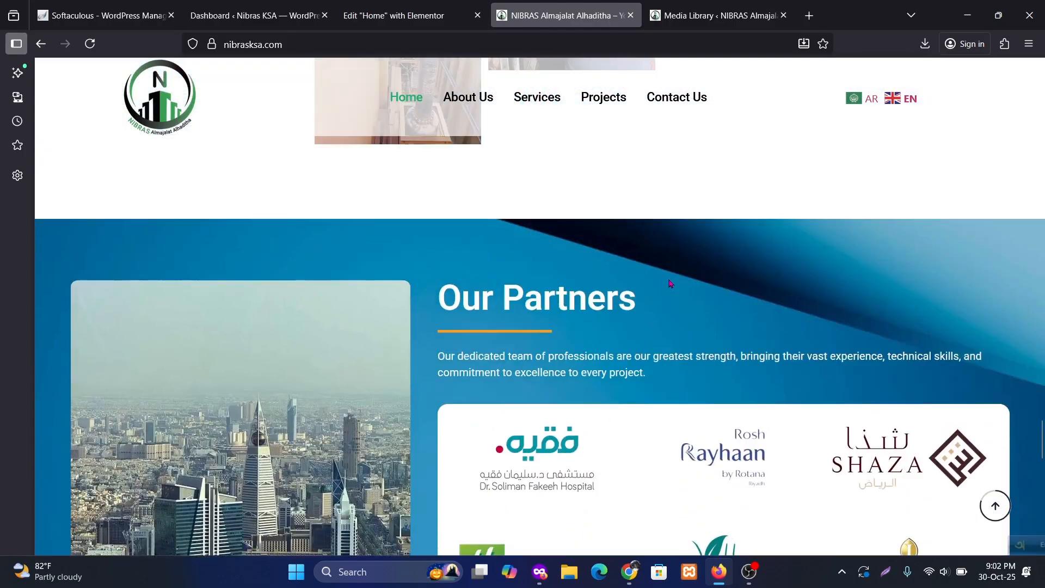
{"action": "scroll", "coordinate": [648, 321], "scroll_direction": "down", "scroll_amount": 4}
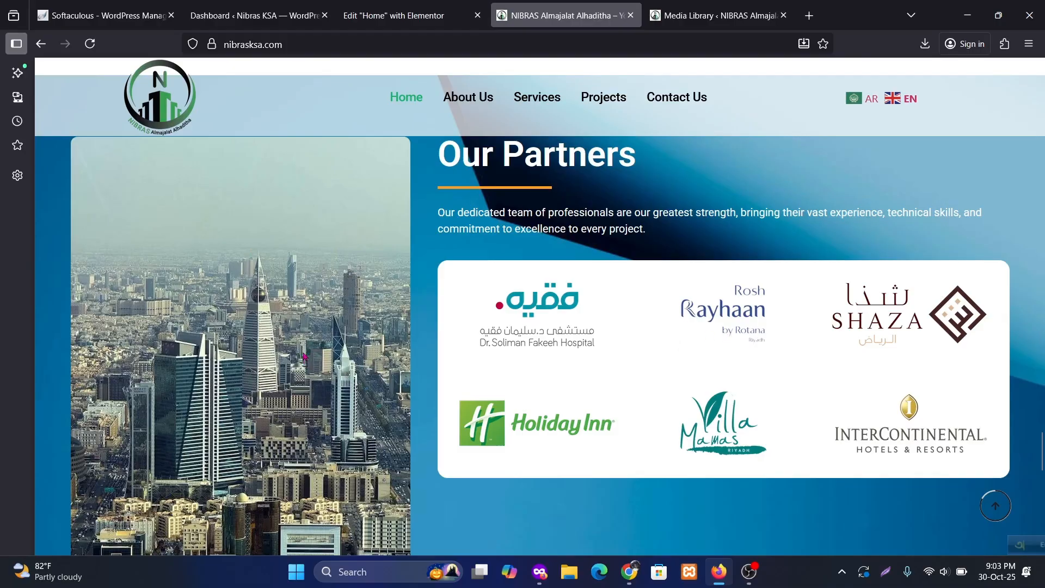
{"action": "scroll", "coordinate": [305, 356], "scroll_direction": "down", "scroll_amount": 3}
{"action": "scroll", "coordinate": [396, 287], "scroll_direction": "up", "scroll_amount": 5}
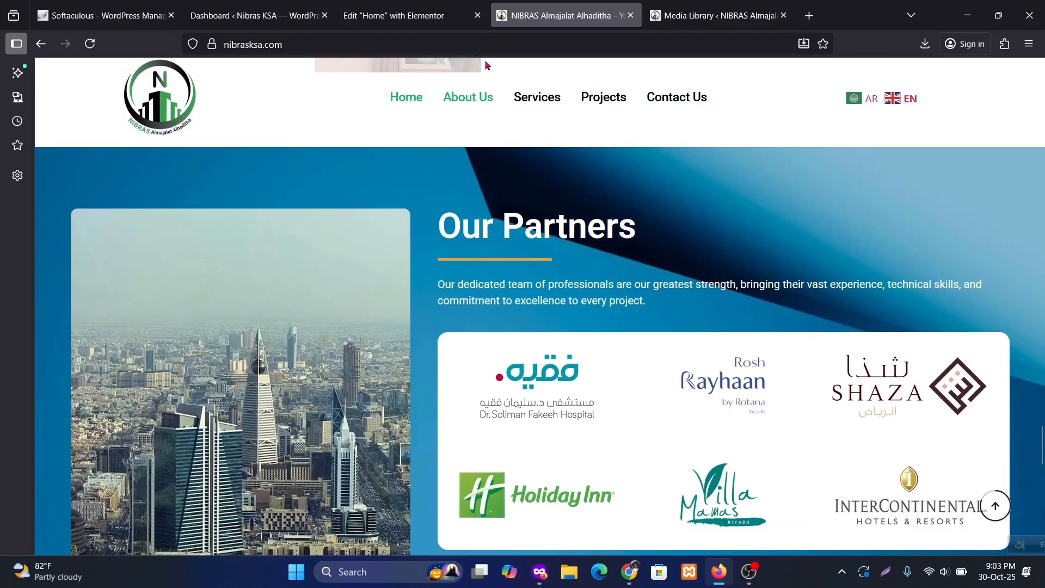
Add a single-row Flexbox container below the project galleries in the Home page editor and nest another container inside it.
{"action": "left_click", "coordinate": [428, 23]}
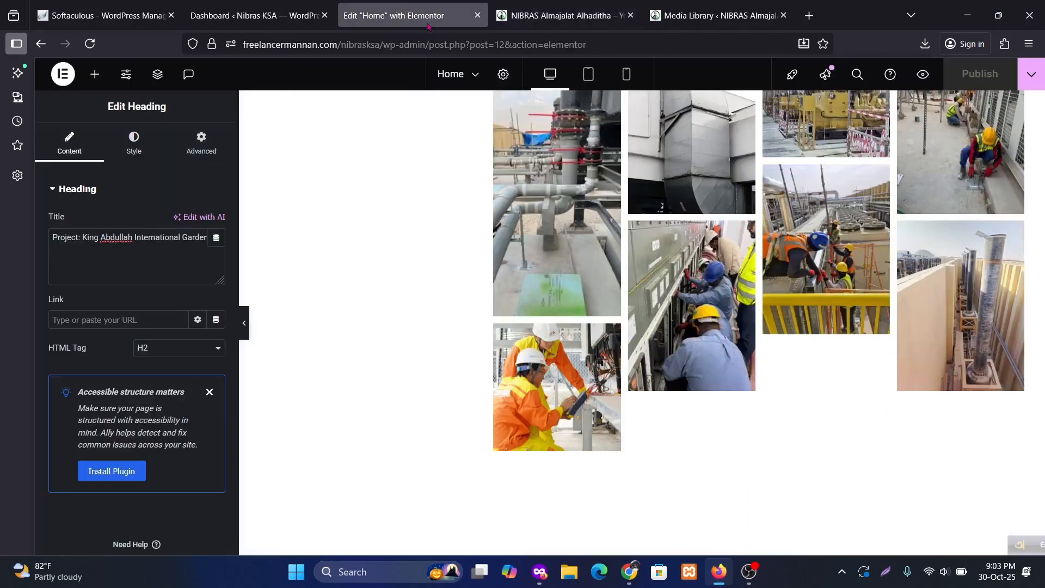
{"action": "scroll", "coordinate": [665, 260], "scroll_direction": "down", "scroll_amount": 3}
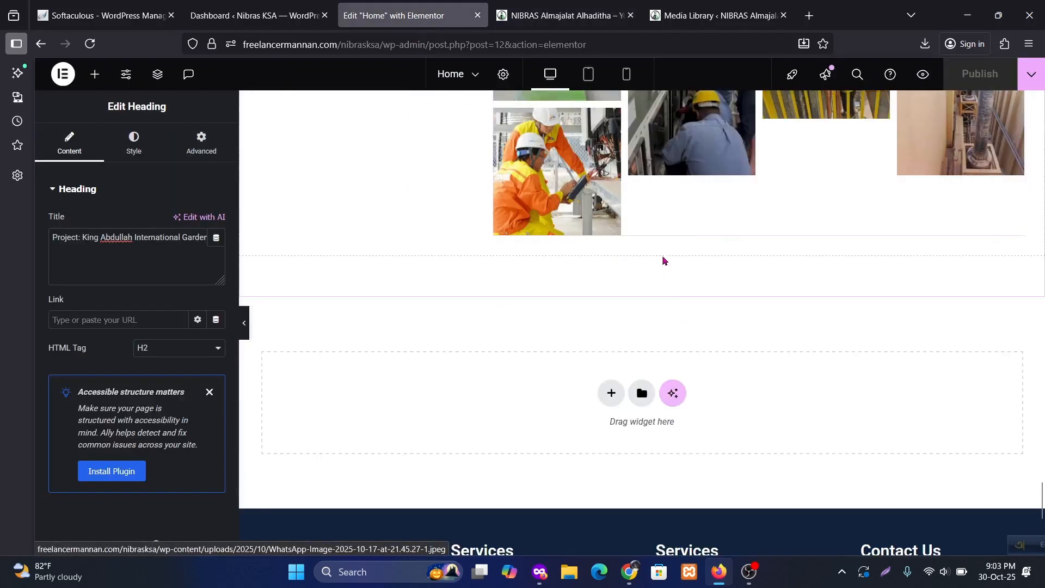
{"action": "left_click", "coordinate": [610, 396]}
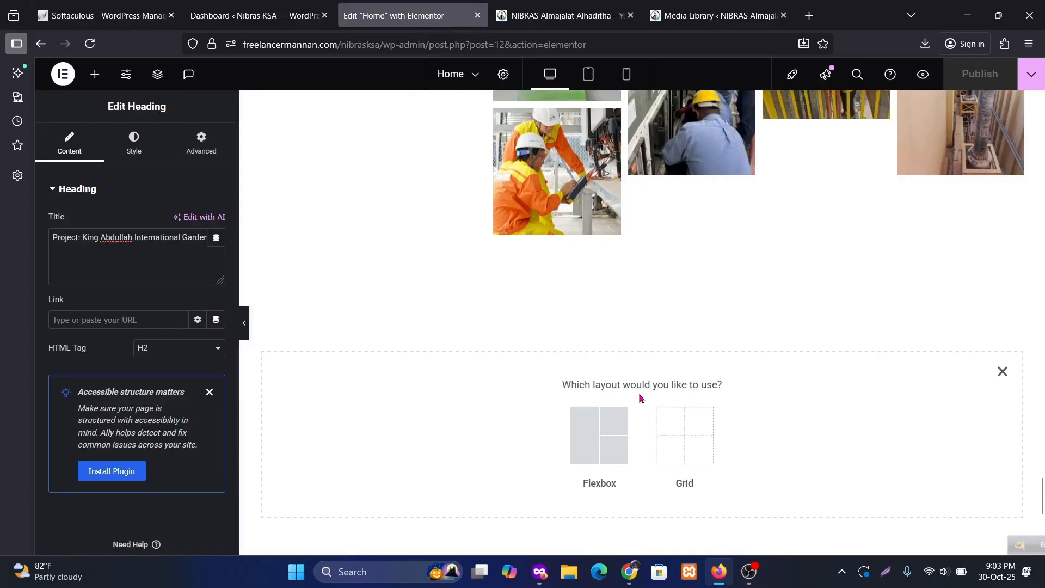
{"action": "left_click", "coordinate": [594, 426]}
{"action": "left_click", "coordinate": [557, 415]}
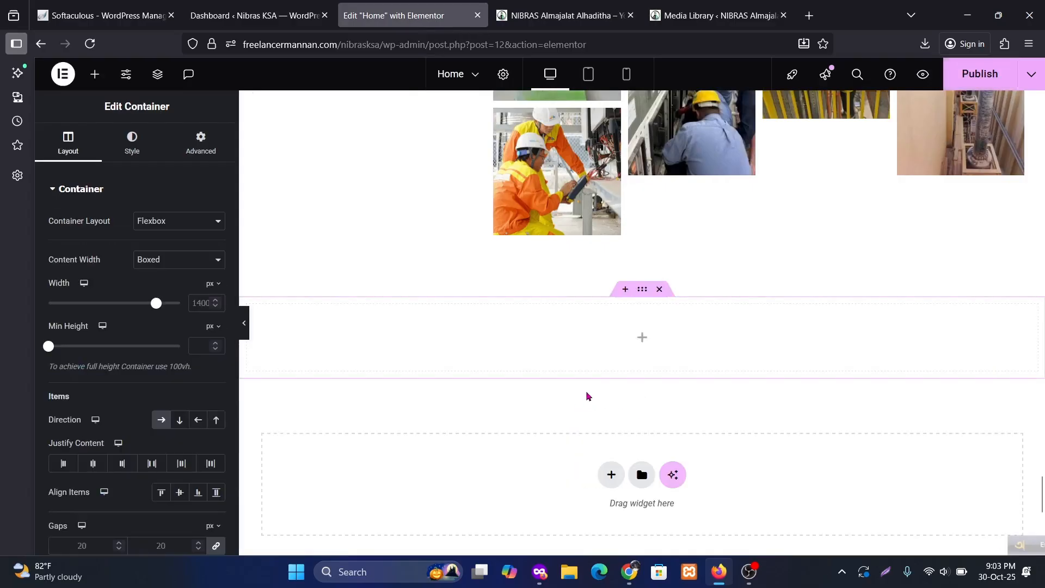
{"action": "left_click", "coordinate": [642, 338]}
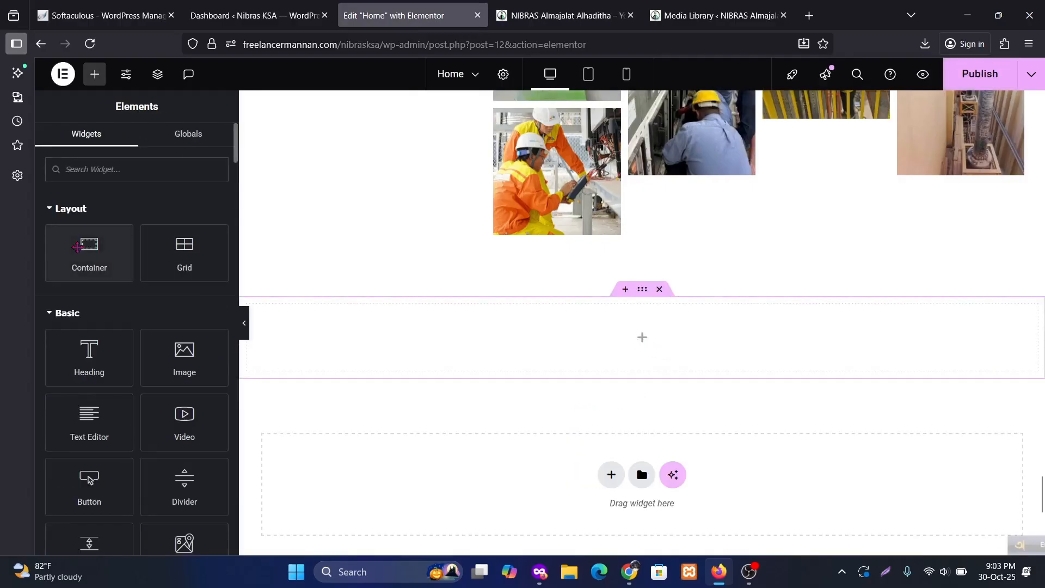
{"action": "left_click_drag", "start_coordinate": [90, 252], "coordinate": [621, 334]}
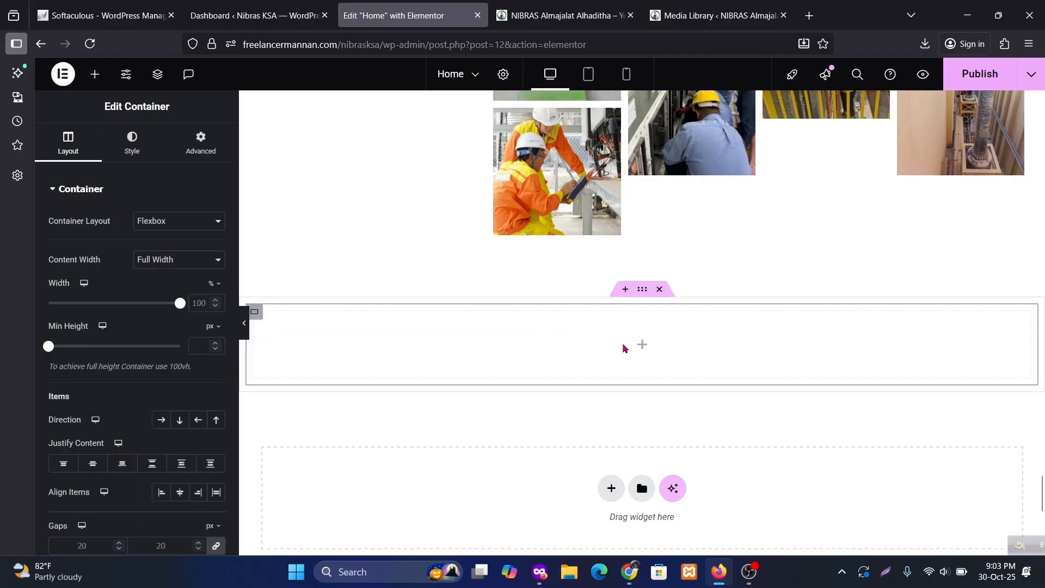
Set the new outer container's padding to 60 px at the top and bottom and 0 px on both sides.
{"action": "left_click", "coordinate": [642, 289]}
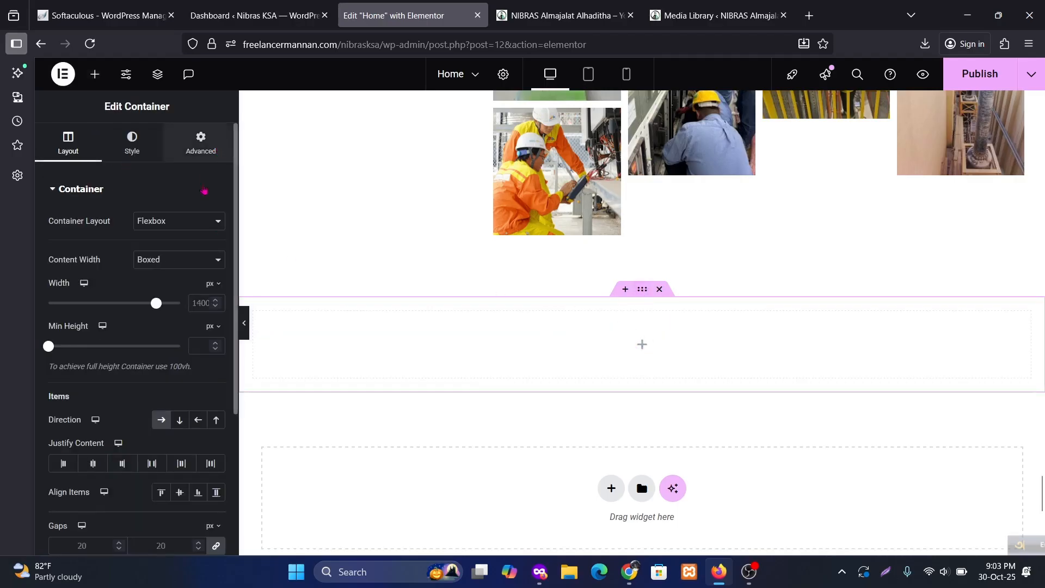
{"action": "left_click", "coordinate": [201, 144]}
{"action": "left_click", "coordinate": [60, 289]}
{"action": "type", "text": "0"}
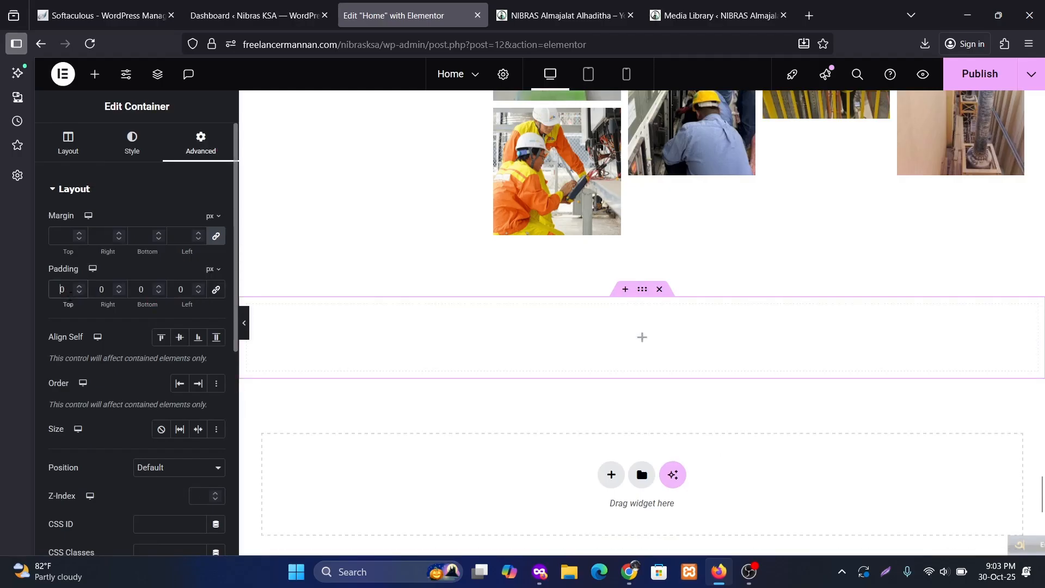
{"action": "type", "text": "6"}
{"action": "left_click", "coordinate": [134, 291]}
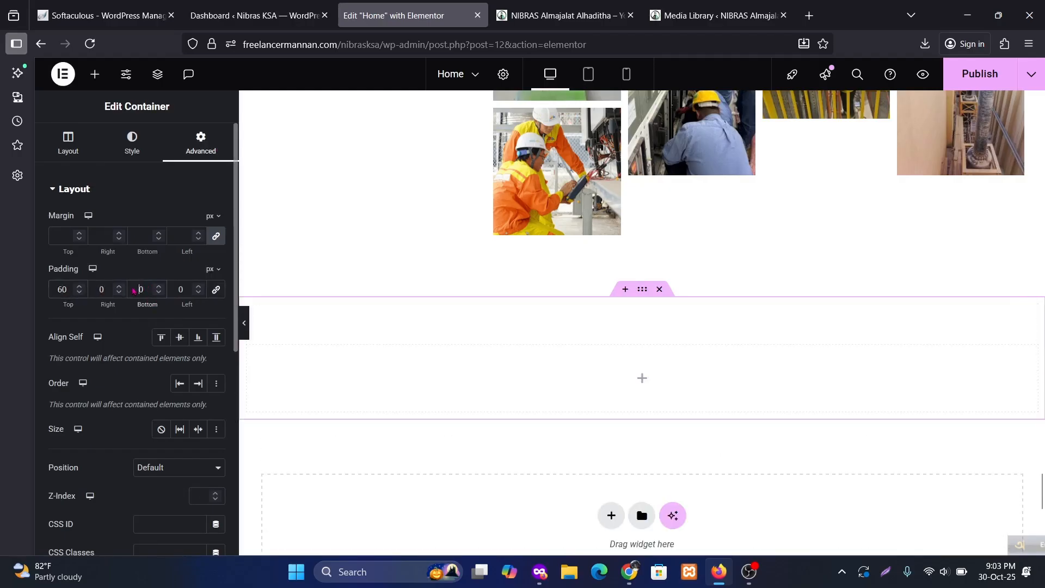
{"action": "type", "text": "6"}
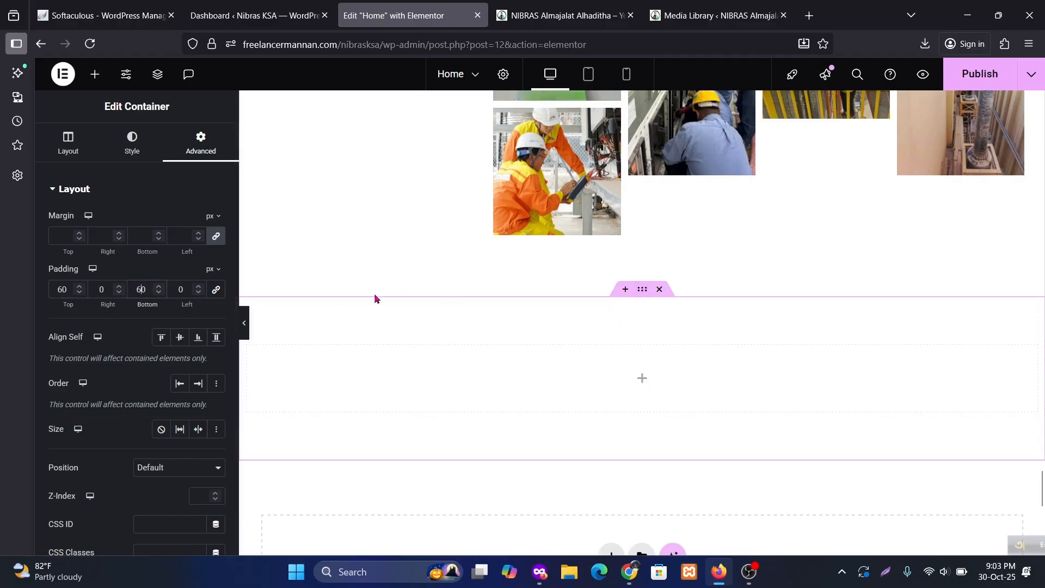
{"action": "left_click", "coordinate": [137, 149]}
{"action": "left_click", "coordinate": [160, 257]}
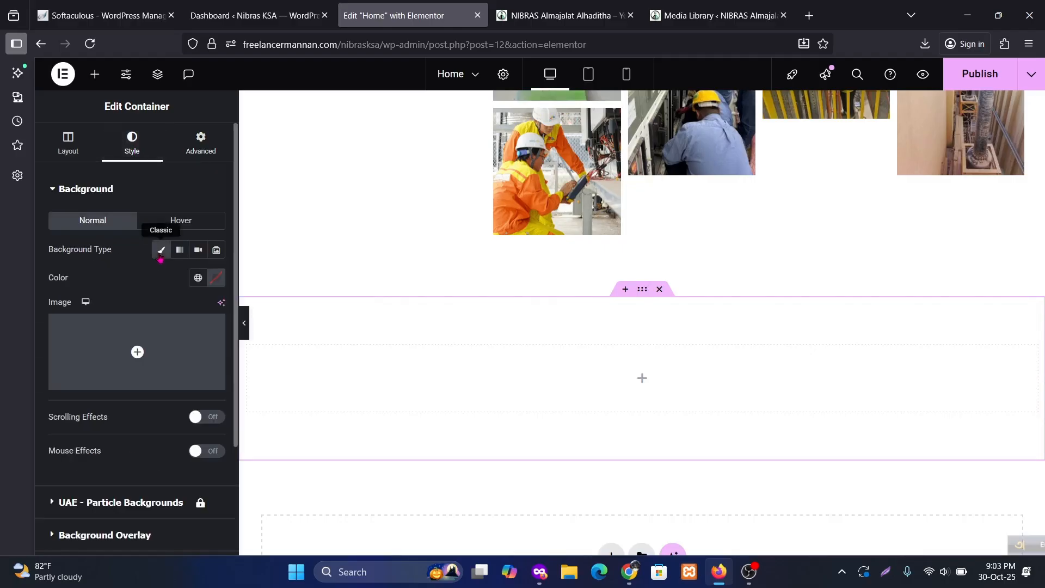
{"action": "left_click", "coordinate": [140, 341]}
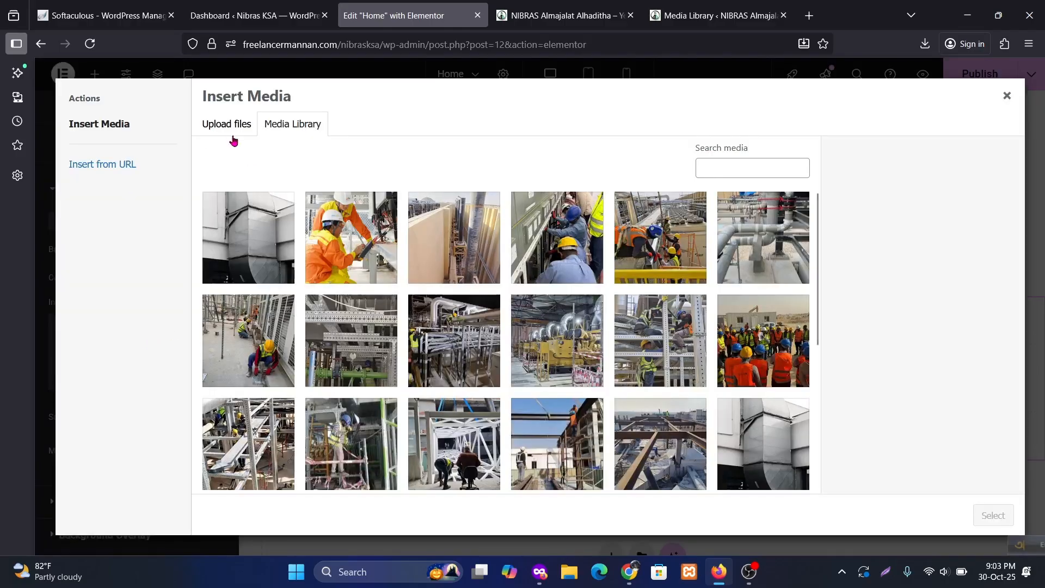
{"action": "left_click", "coordinate": [233, 137]}
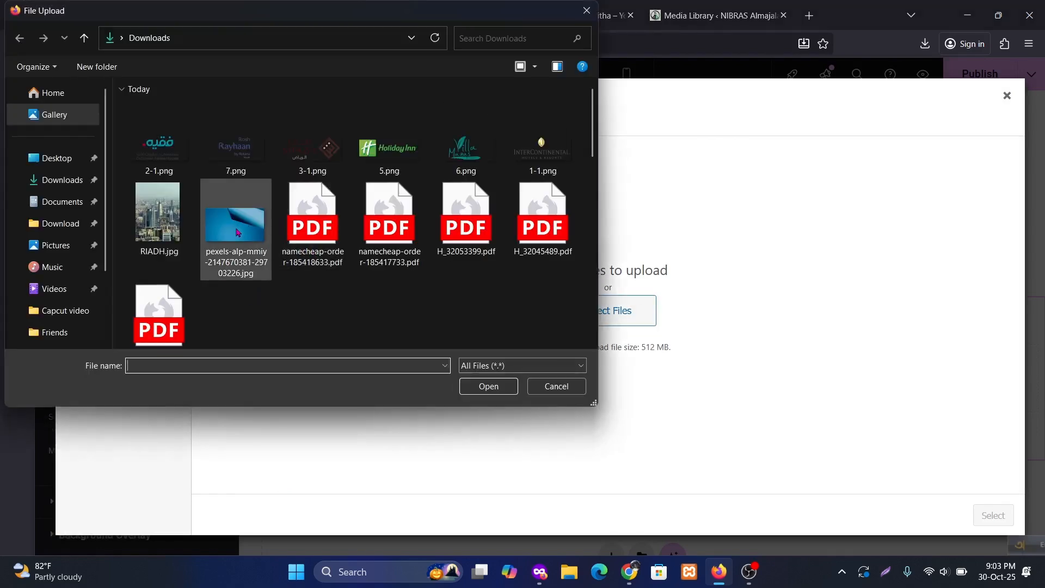
{"action": "double_click", "coordinate": [220, 235]}
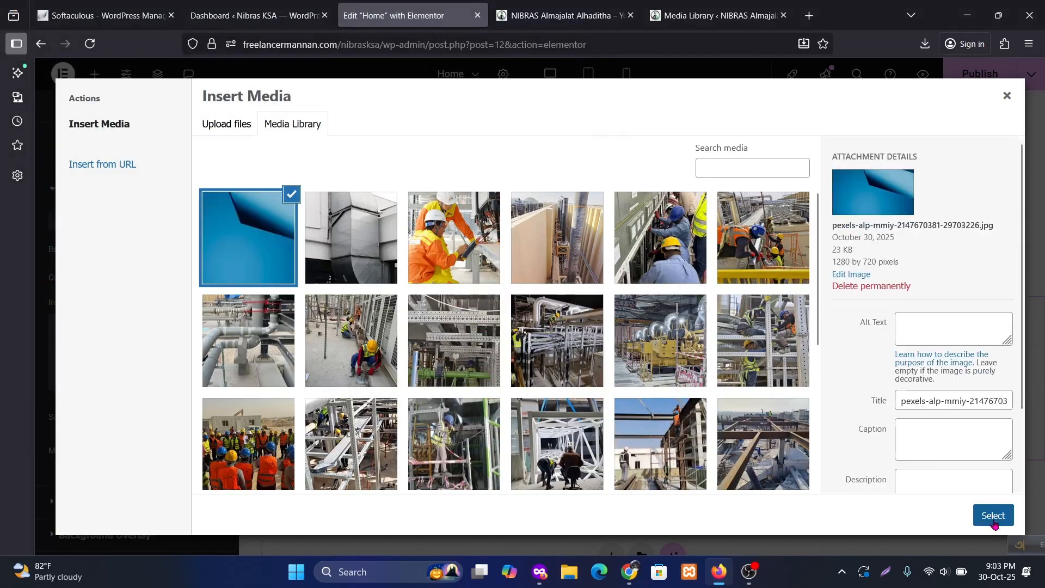
{"action": "left_click", "coordinate": [970, 515]}
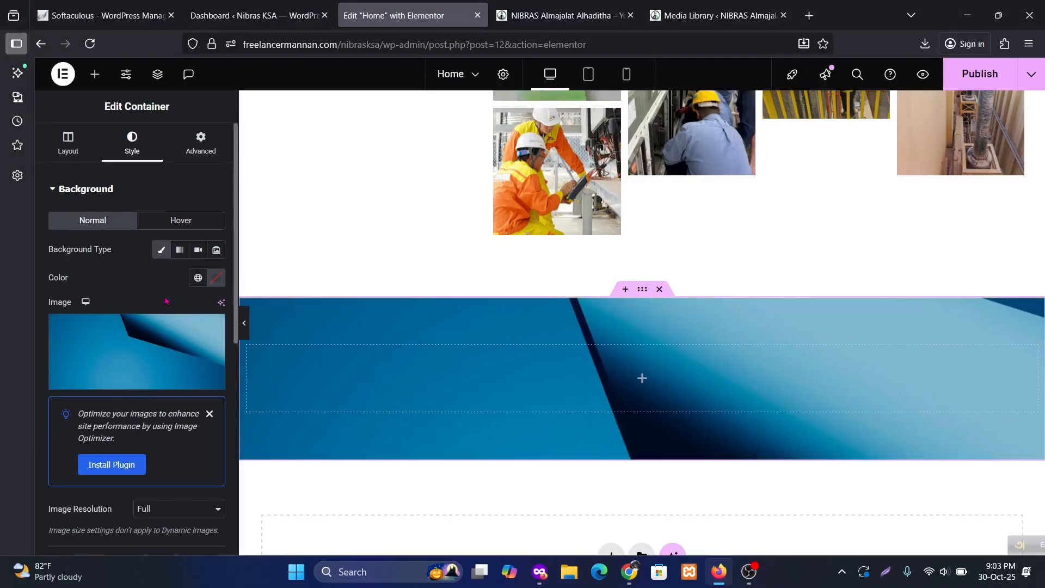
Open the position options for the outer container's background image.
{"action": "scroll", "coordinate": [180, 427], "scroll_direction": "down", "scroll_amount": 3}
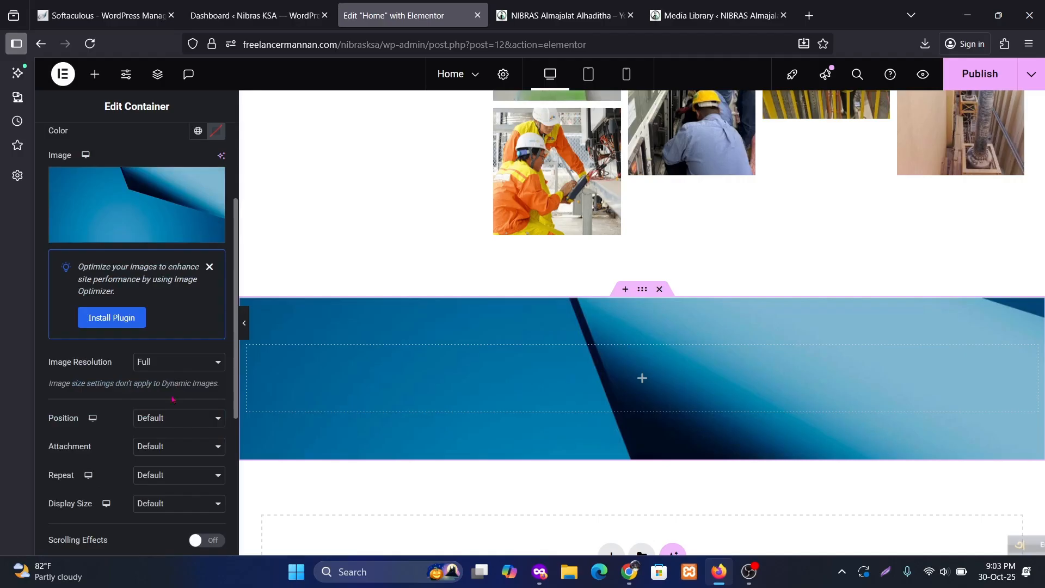
{"action": "left_click", "coordinate": [166, 418]}
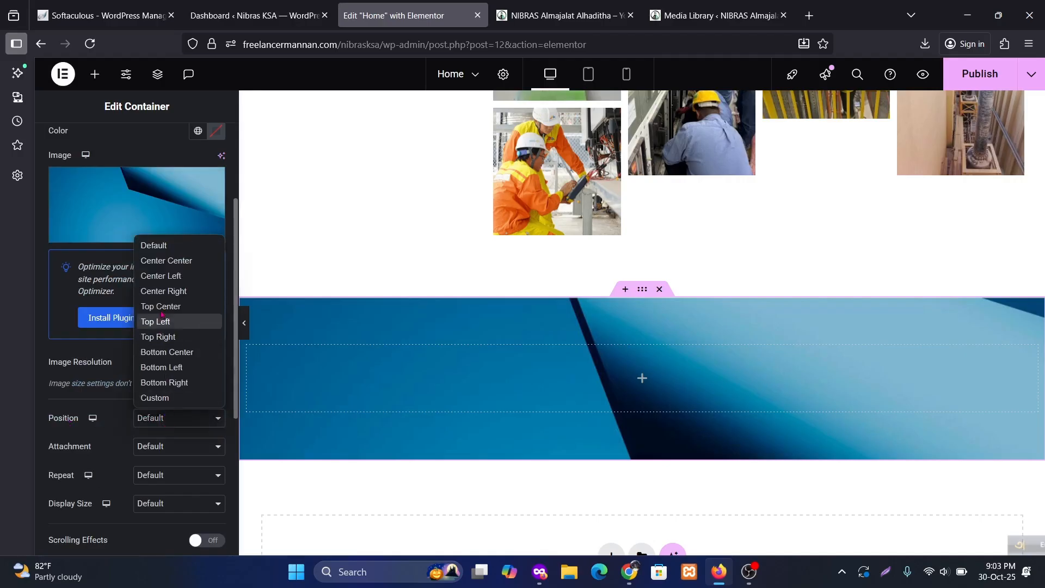
Set the section's background image to Center Center position, Fixed attachment, No-repeat and Cover display size.
{"action": "left_click", "coordinate": [163, 260]}
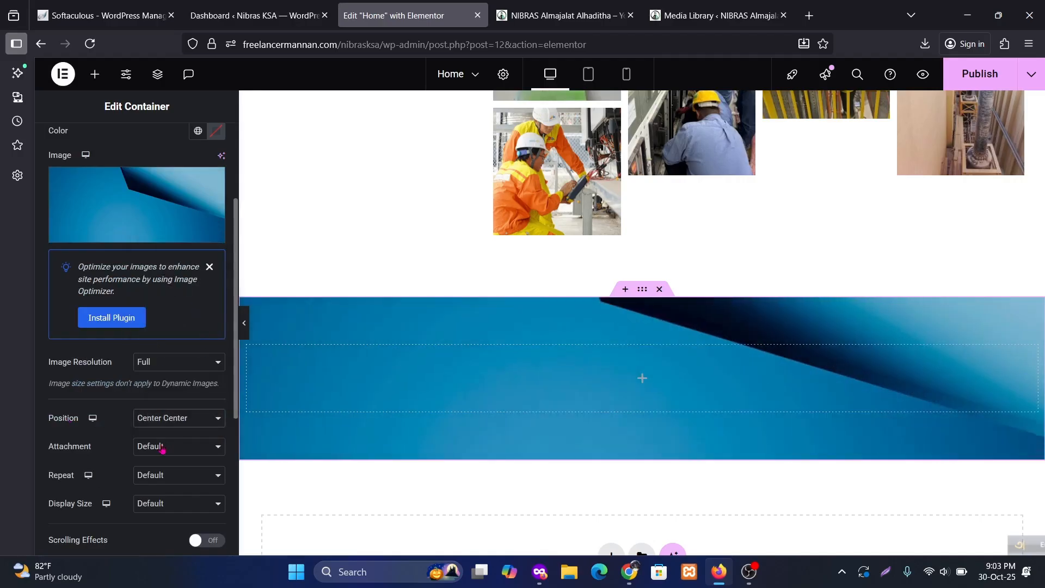
{"action": "left_click", "coordinate": [163, 448]}
{"action": "left_click", "coordinate": [155, 497]}
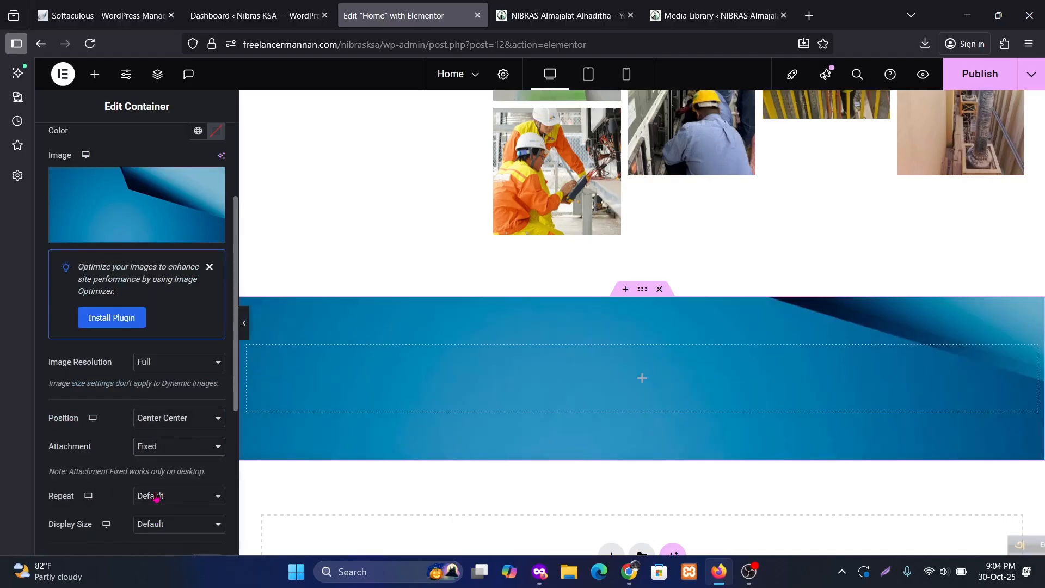
{"action": "left_click", "coordinate": [169, 503]}
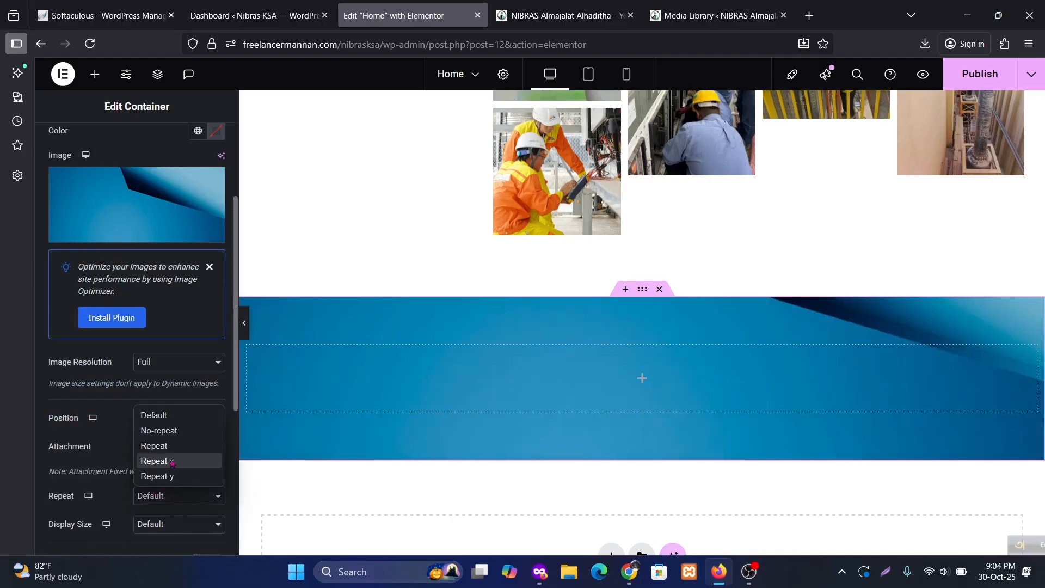
{"action": "left_click", "coordinate": [160, 431]}
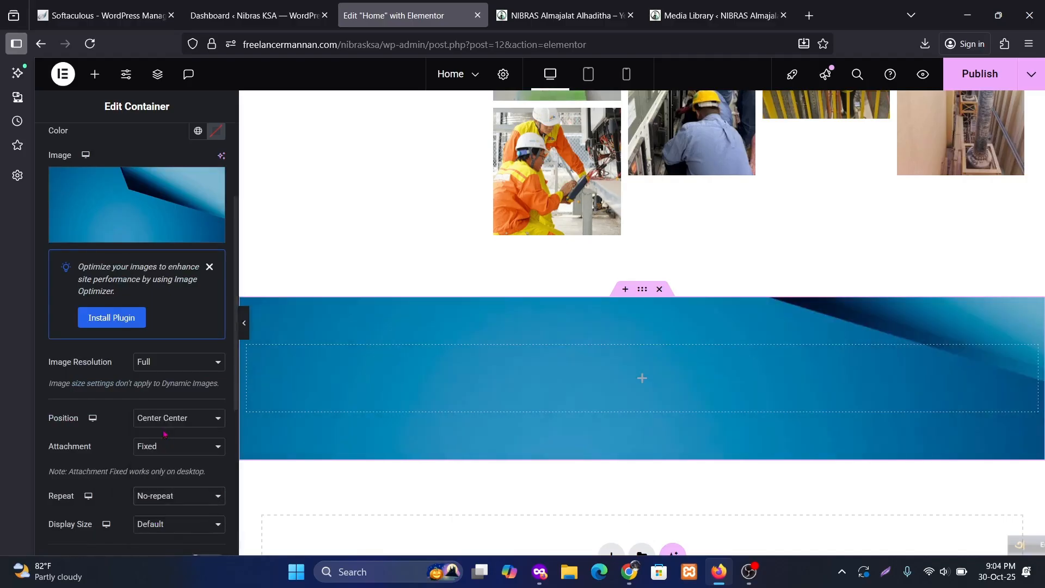
{"action": "left_click", "coordinate": [162, 526]}
{"action": "left_click", "coordinate": [152, 473]}
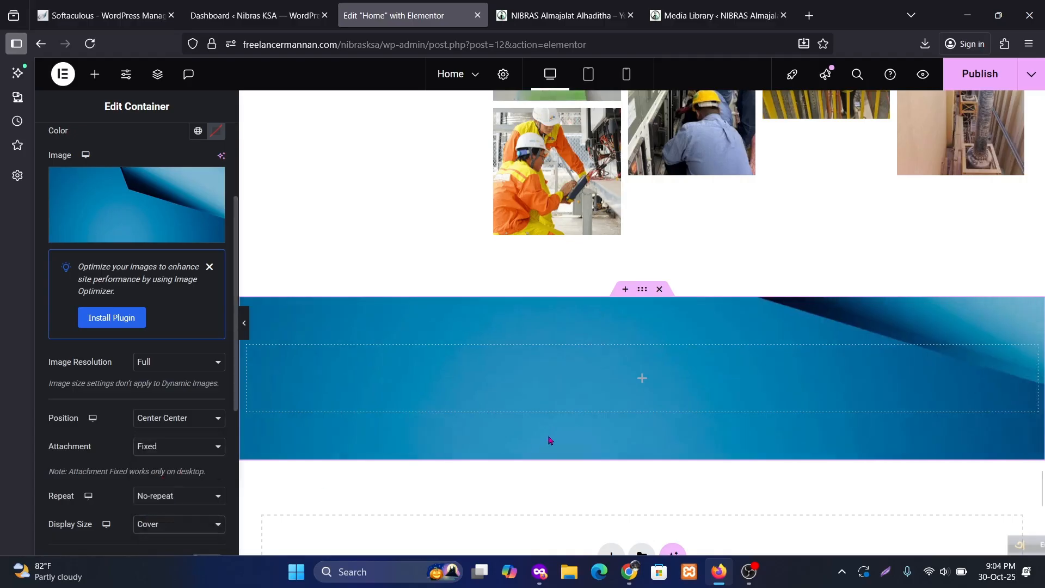
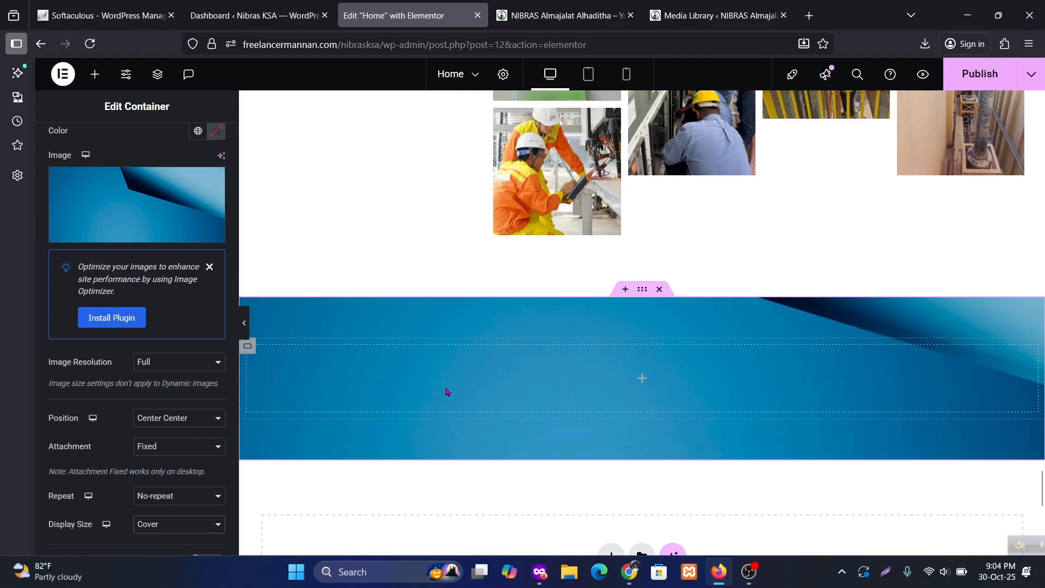
Duplicate the empty inner container inside the blue background section.
{"action": "right_click", "coordinate": [249, 351]}
{"action": "left_click", "coordinate": [295, 234]}
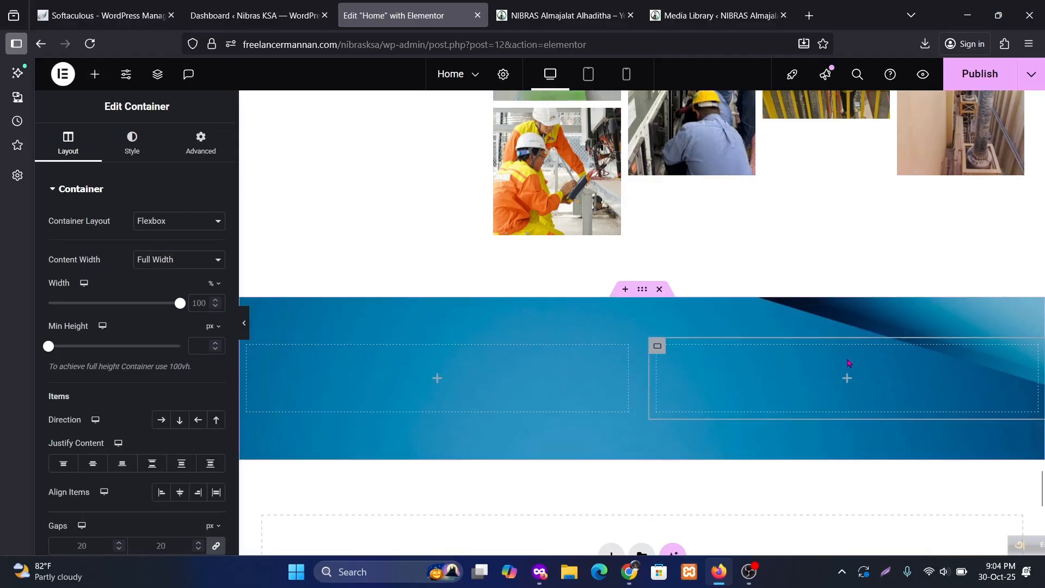
Check the column layout of the reference site's Our Partners section and set the first inner container's width to 60%.
{"action": "left_click", "coordinate": [564, 15]}
{"action": "scroll", "coordinate": [798, 417], "scroll_direction": "down", "scroll_amount": 3}
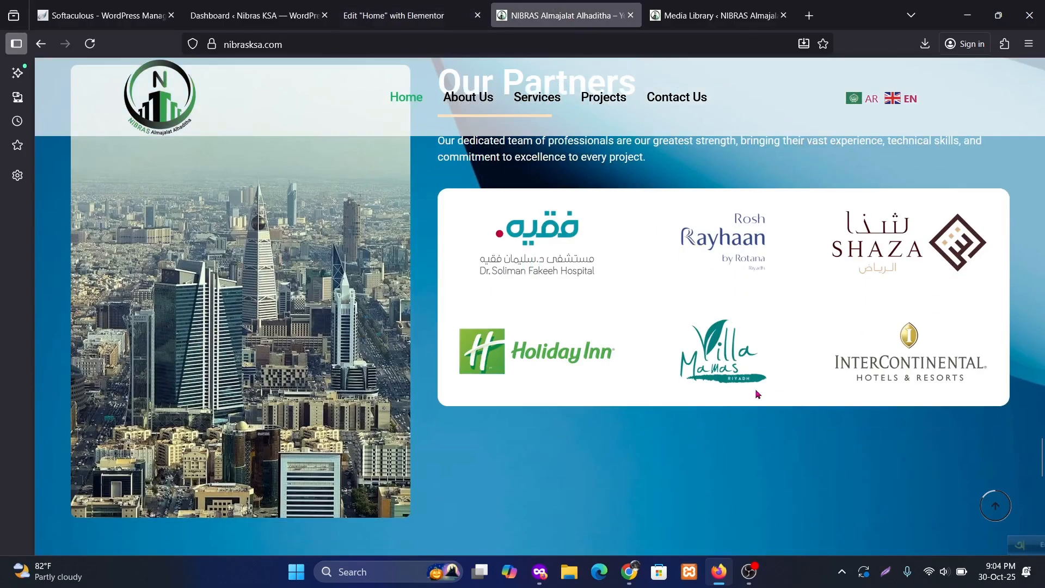
{"action": "scroll", "coordinate": [545, 348], "scroll_direction": "up", "scroll_amount": 1}
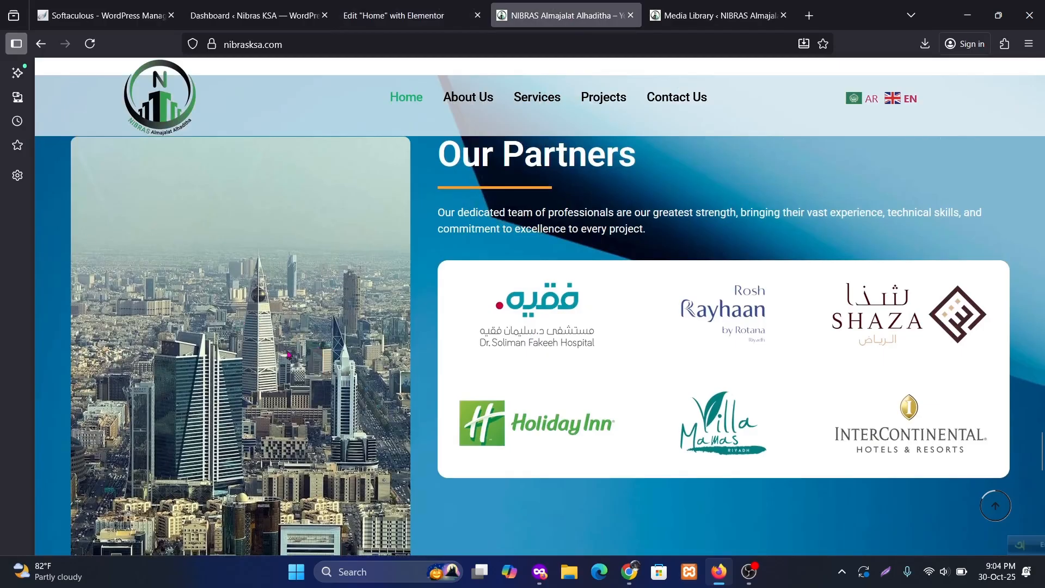
{"action": "scroll", "coordinate": [373, 360], "scroll_direction": "up", "scroll_amount": 1}
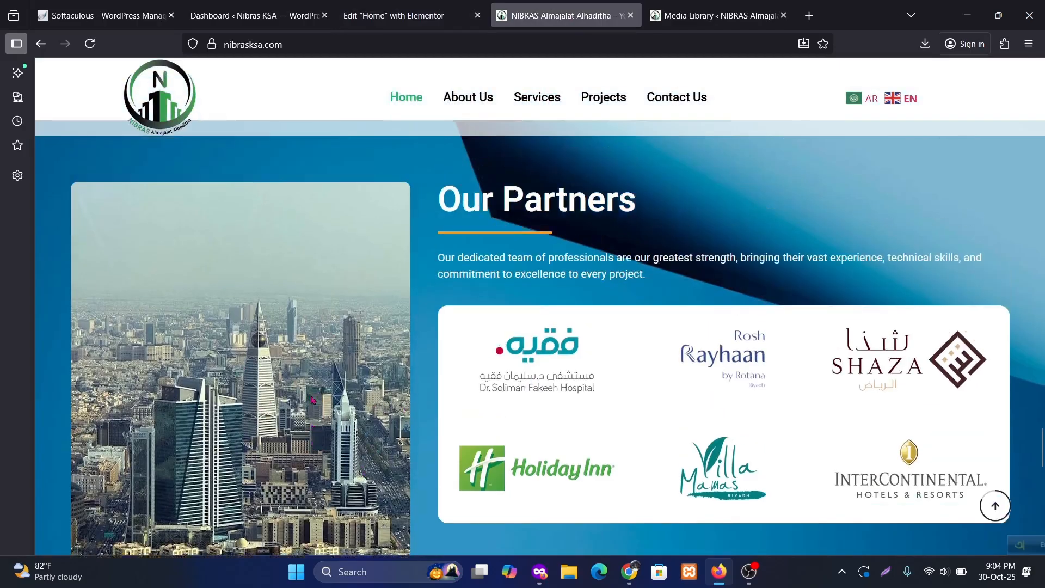
{"action": "scroll", "coordinate": [390, 398], "scroll_direction": "down", "scroll_amount": 1}
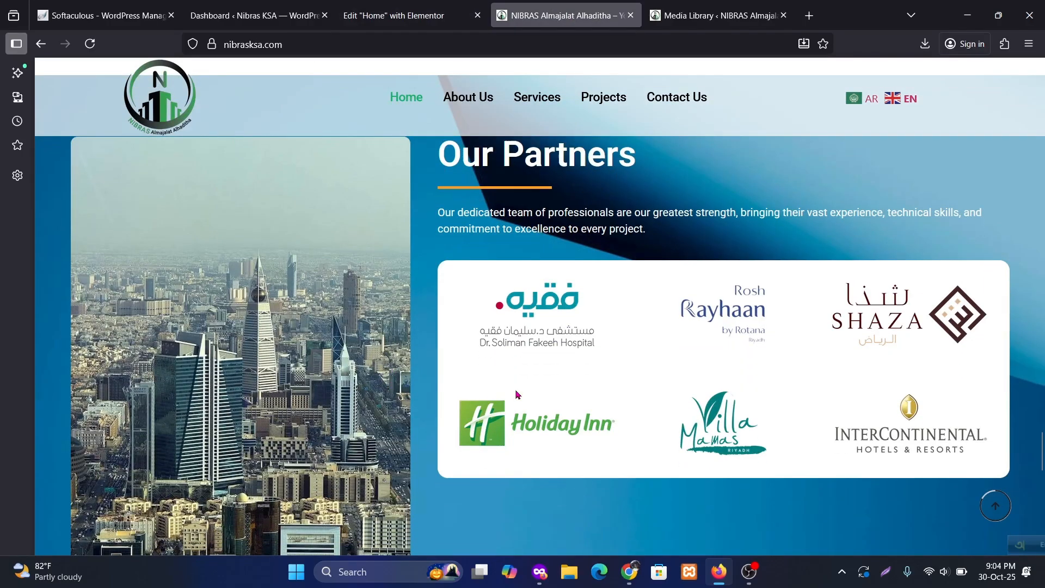
{"action": "left_click", "coordinate": [394, 15]}
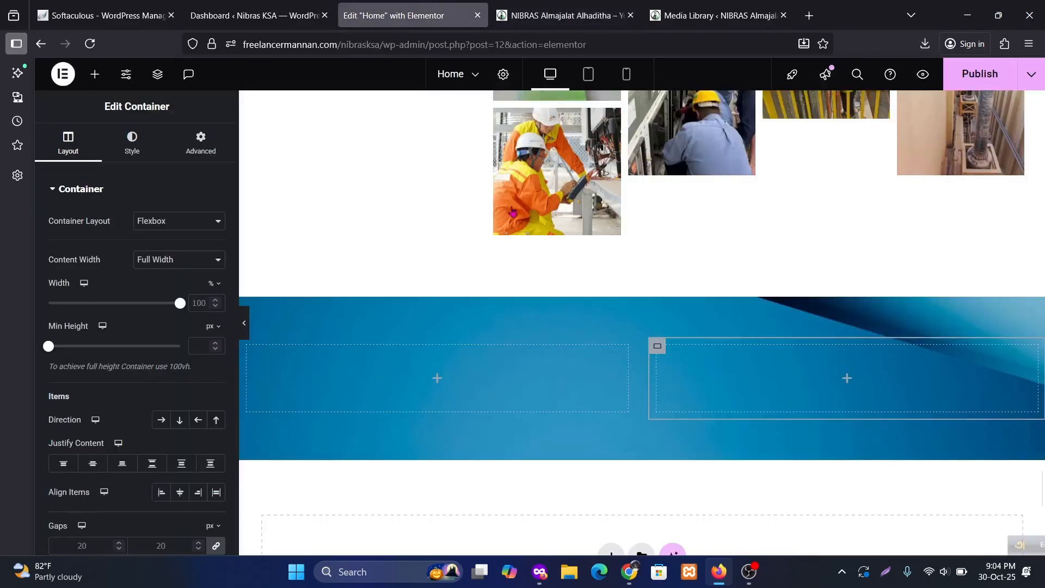
{"action": "left_click", "coordinate": [247, 346]}
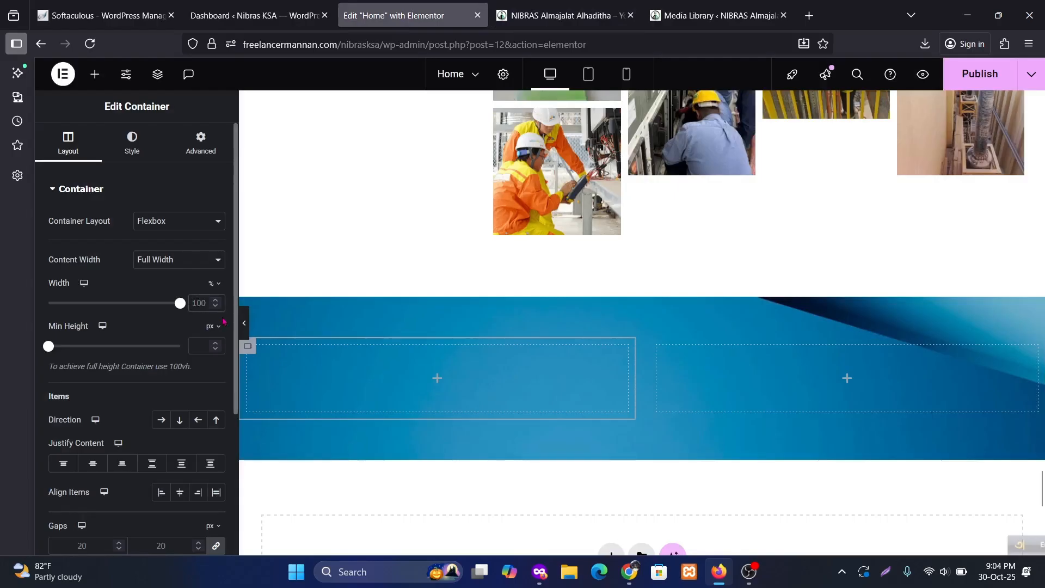
{"action": "type", "text": "50"}
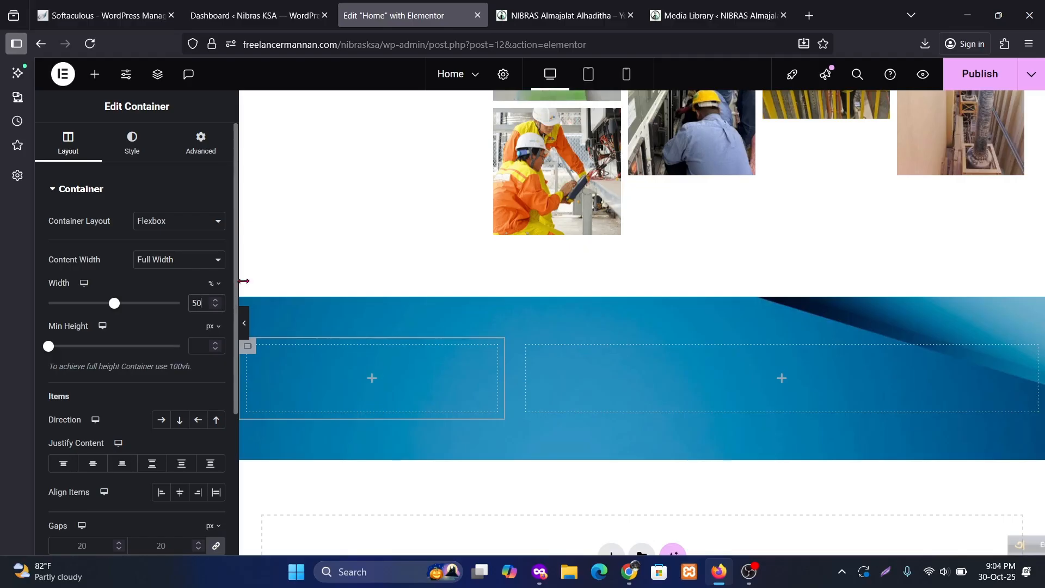
{"action": "key", "text": "BackSpace"}
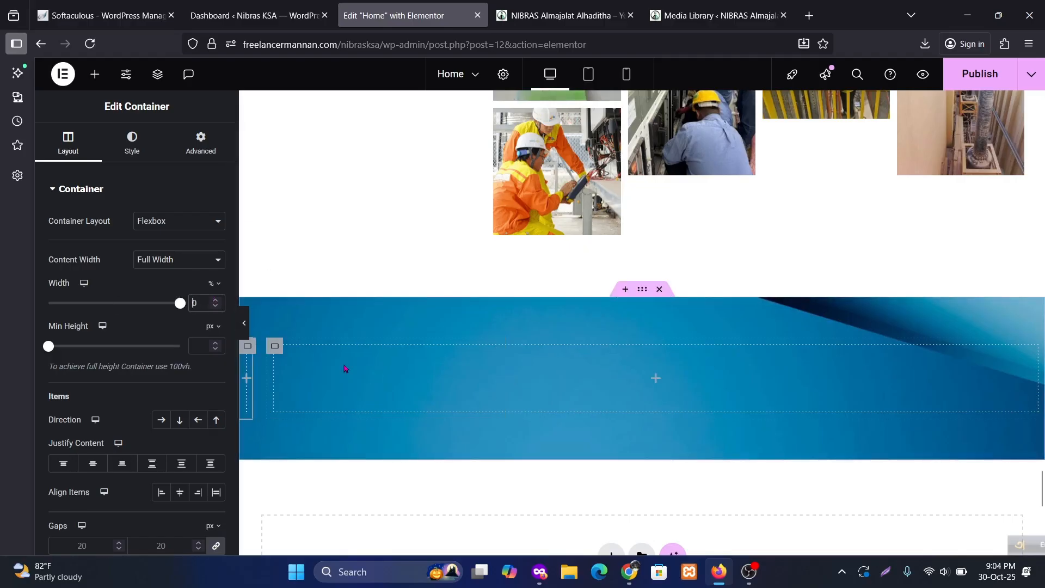
{"action": "type", "text": "6"}
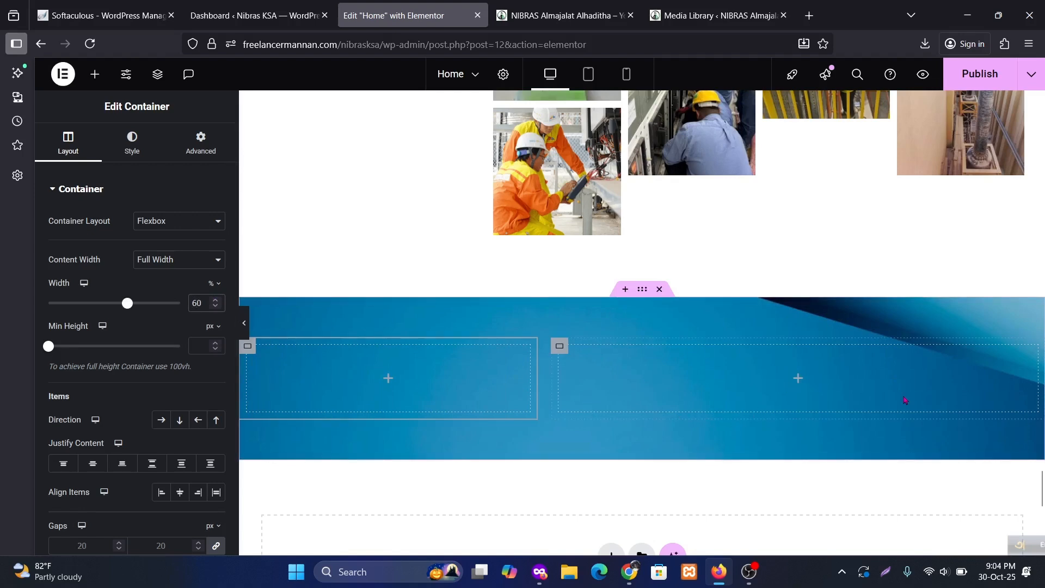
Add an Image widget to the first inner container and upload RIADH.jpg from Downloads as its picture.
{"action": "left_click", "coordinate": [388, 378]}
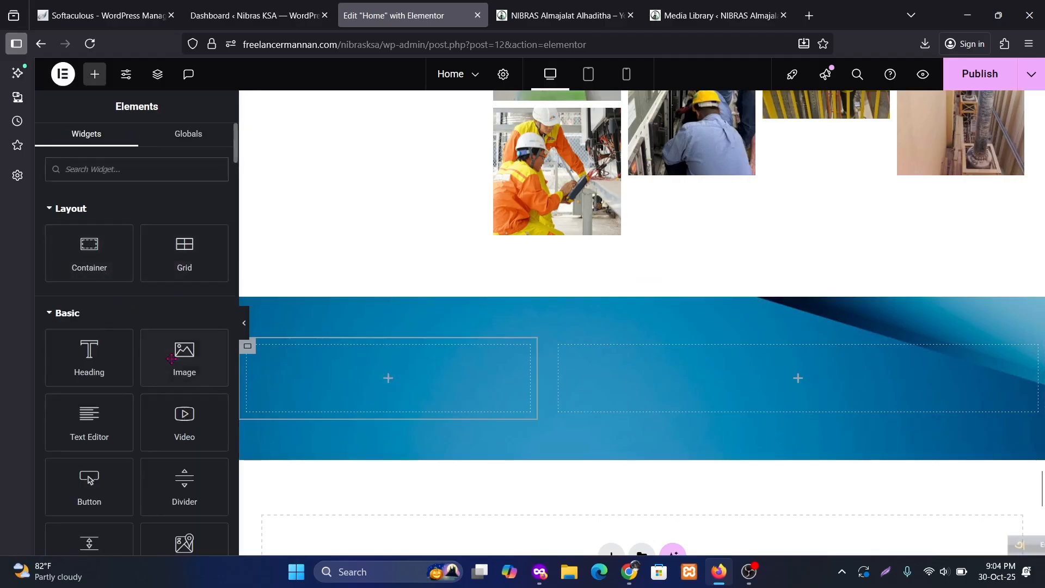
{"action": "left_click_drag", "start_coordinate": [171, 359], "coordinate": [390, 365]}
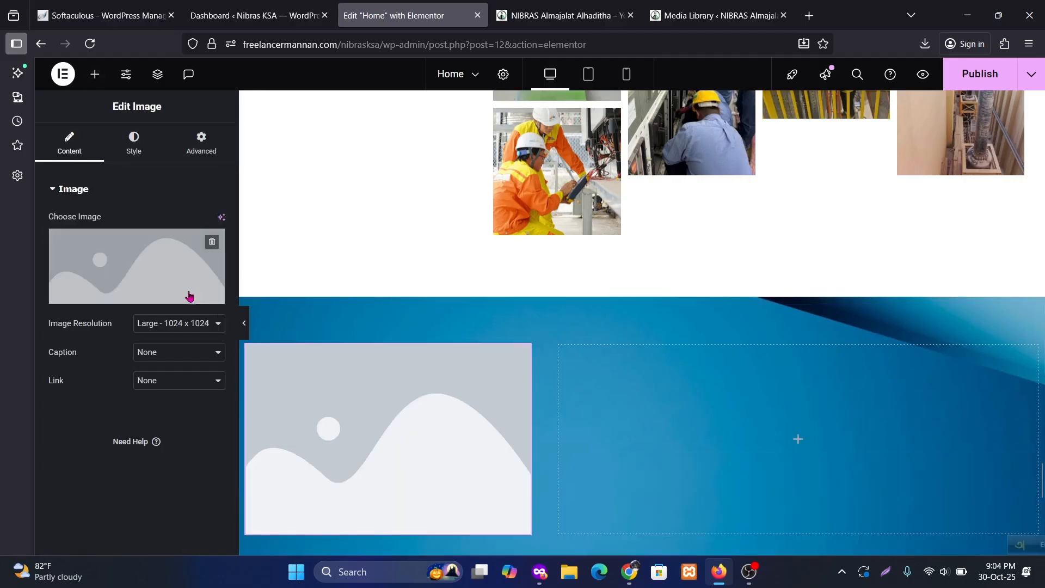
{"action": "left_click", "coordinate": [189, 296]}
{"action": "left_click", "coordinate": [224, 124]}
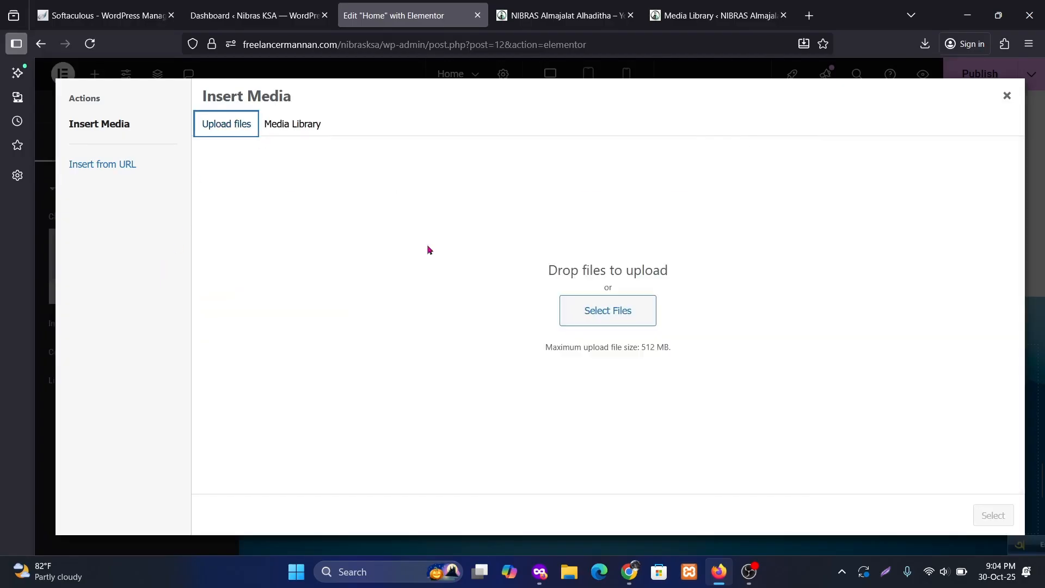
{"action": "left_click", "coordinate": [602, 313]}
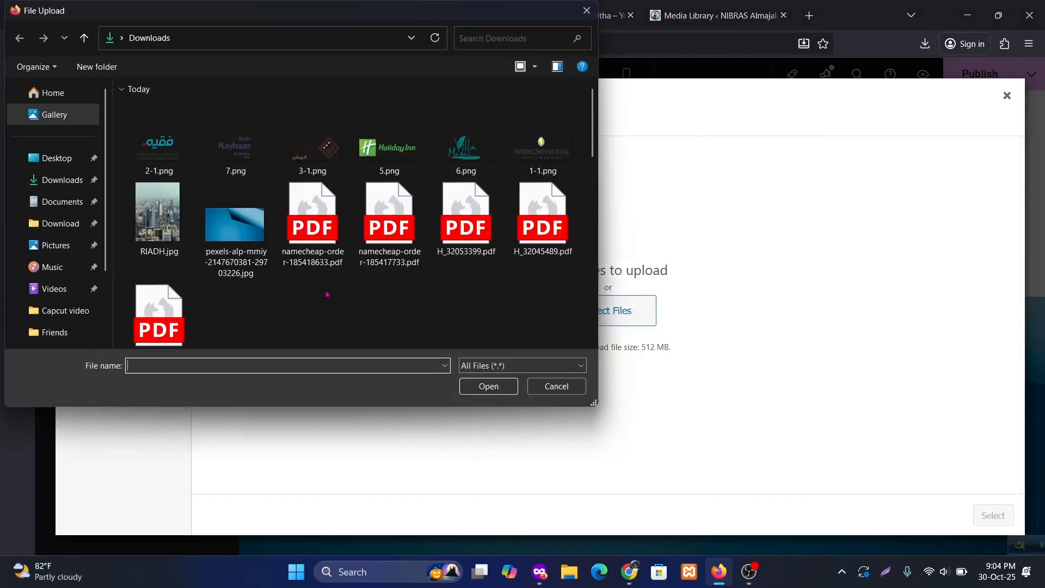
{"action": "left_click", "coordinate": [154, 215]}
{"action": "double_click", "coordinate": [154, 215]}
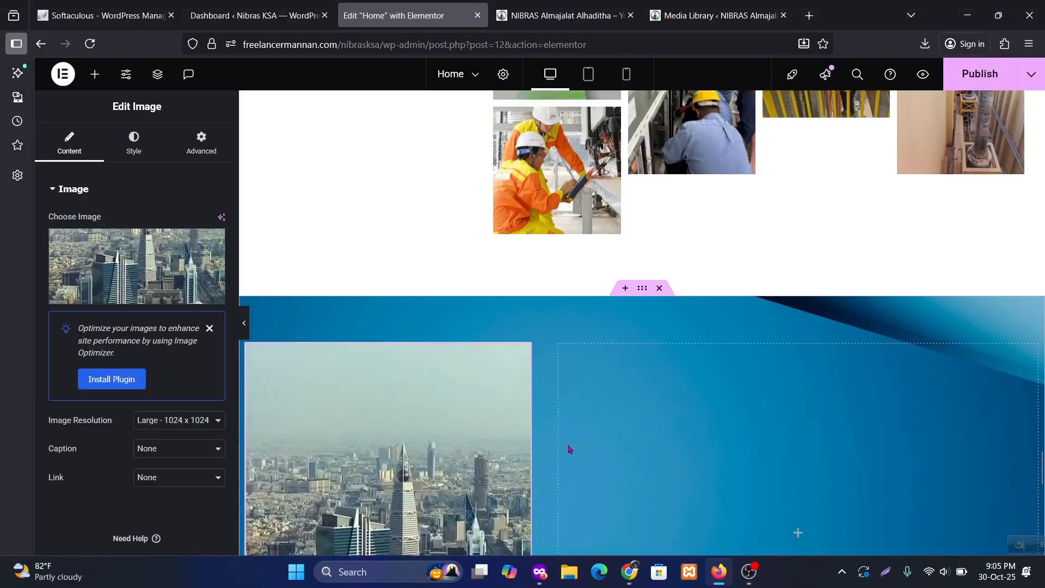
{"action": "scroll", "coordinate": [570, 449], "scroll_direction": "down", "scroll_amount": 5}
{"action": "scroll", "coordinate": [616, 456], "scroll_direction": "up", "scroll_amount": 3}
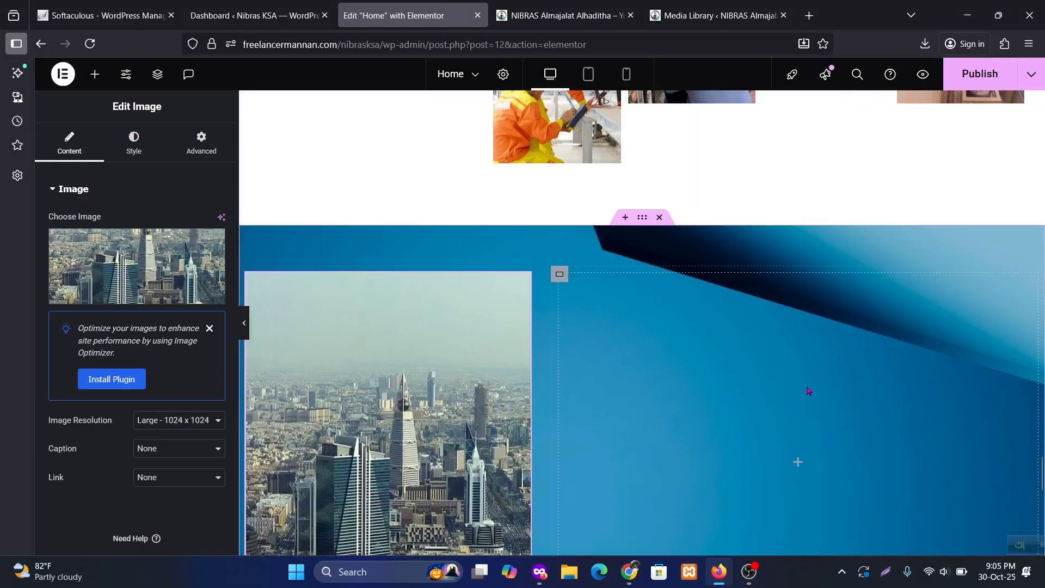
Compare with the reference site's Our Partners section and add a Heading widget to the empty second inner container.
{"action": "left_click", "coordinate": [531, 7]}
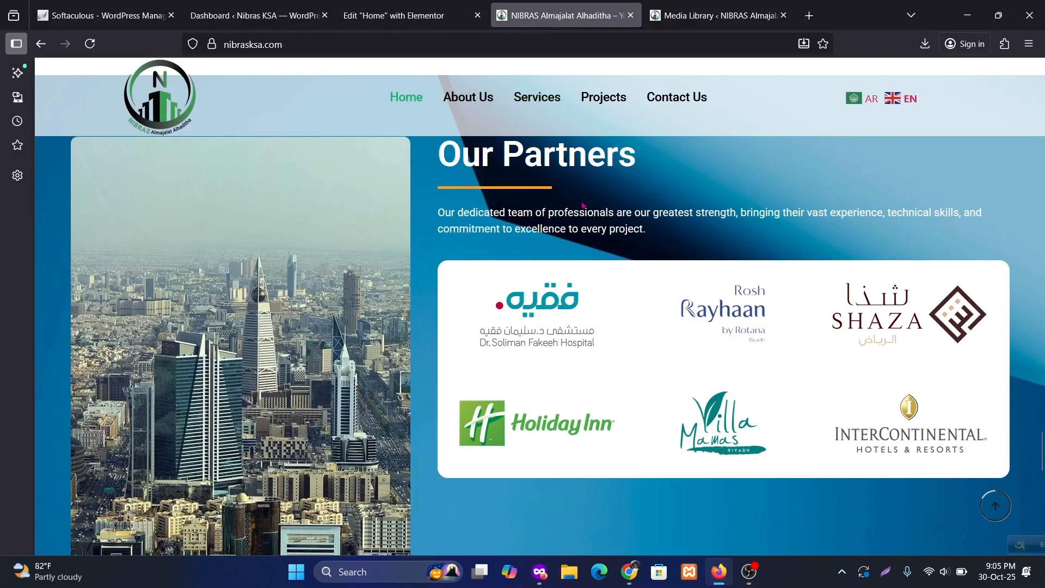
{"action": "scroll", "coordinate": [679, 311], "scroll_direction": "up", "scroll_amount": 4}
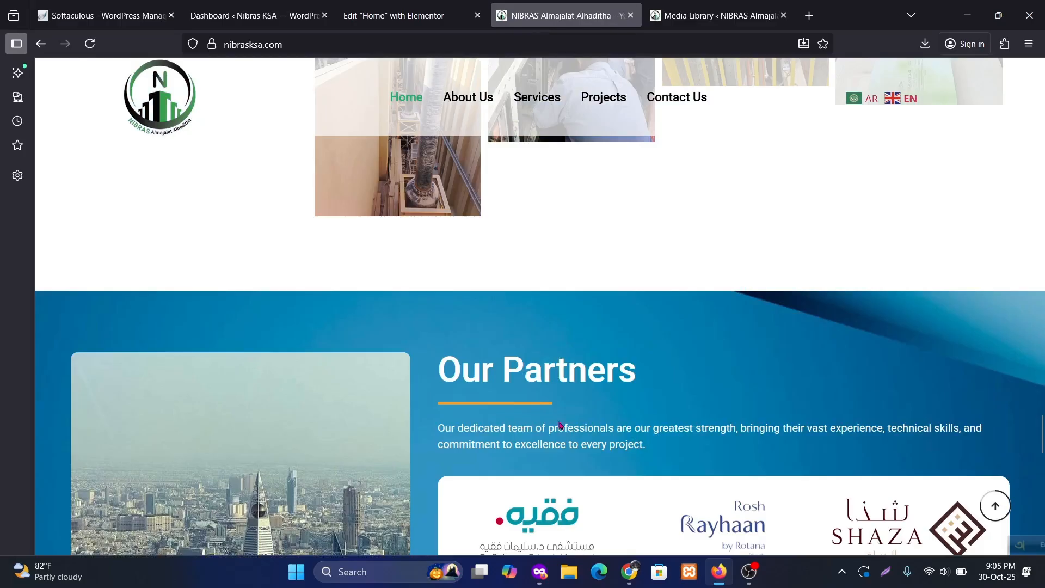
{"action": "left_click", "coordinate": [393, 15]}
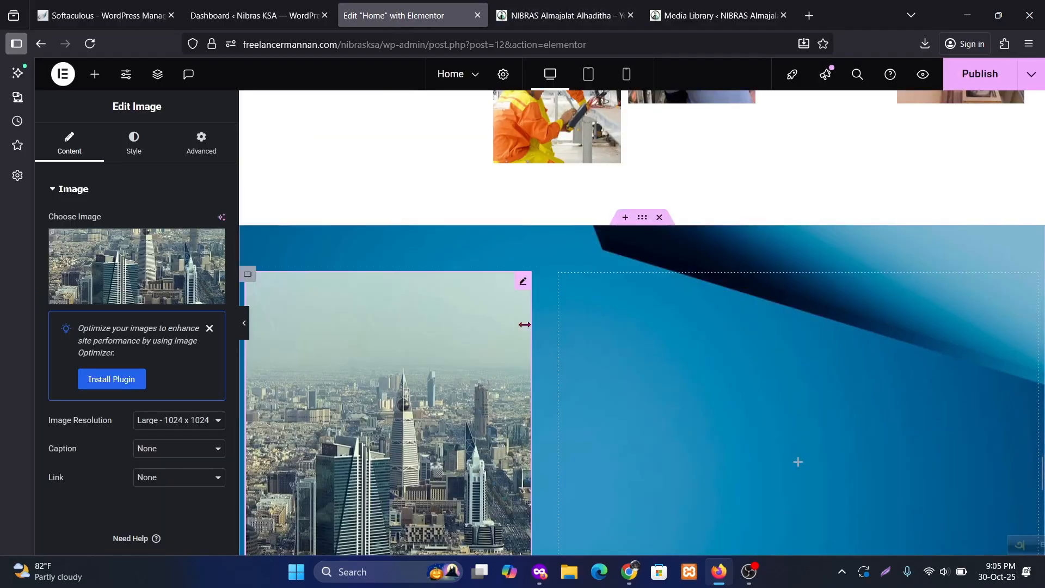
{"action": "scroll", "coordinate": [524, 324], "scroll_direction": "up", "scroll_amount": 15}
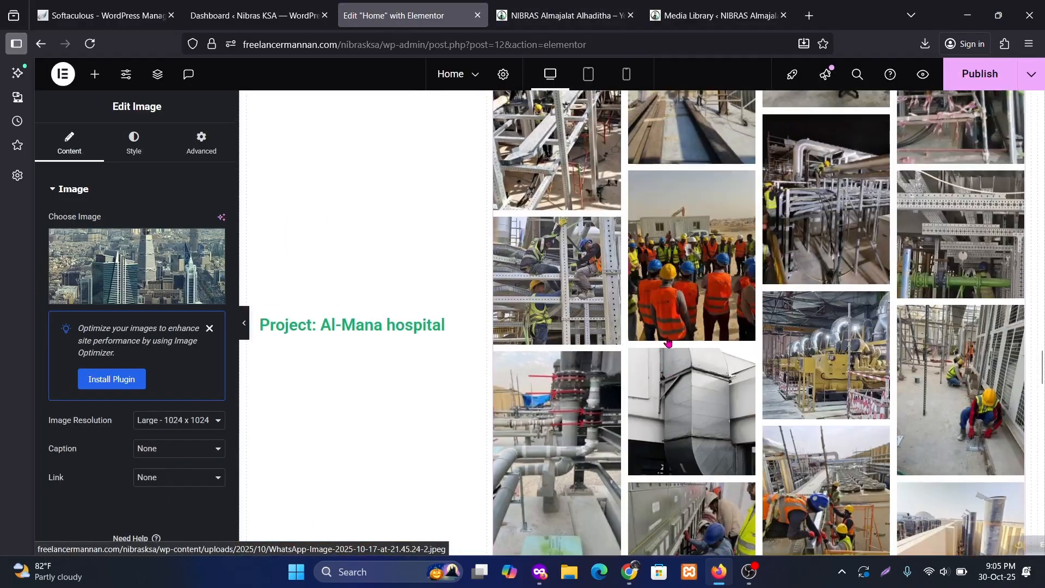
{"action": "scroll", "coordinate": [669, 342], "scroll_direction": "up", "scroll_amount": 10}
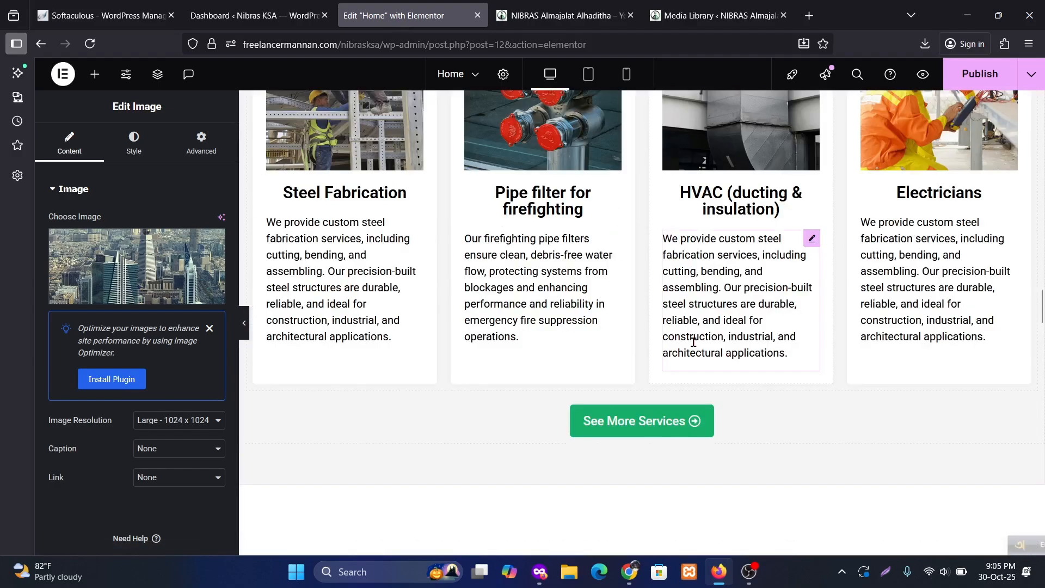
{"action": "scroll", "coordinate": [694, 342], "scroll_direction": "down", "scroll_amount": 15}
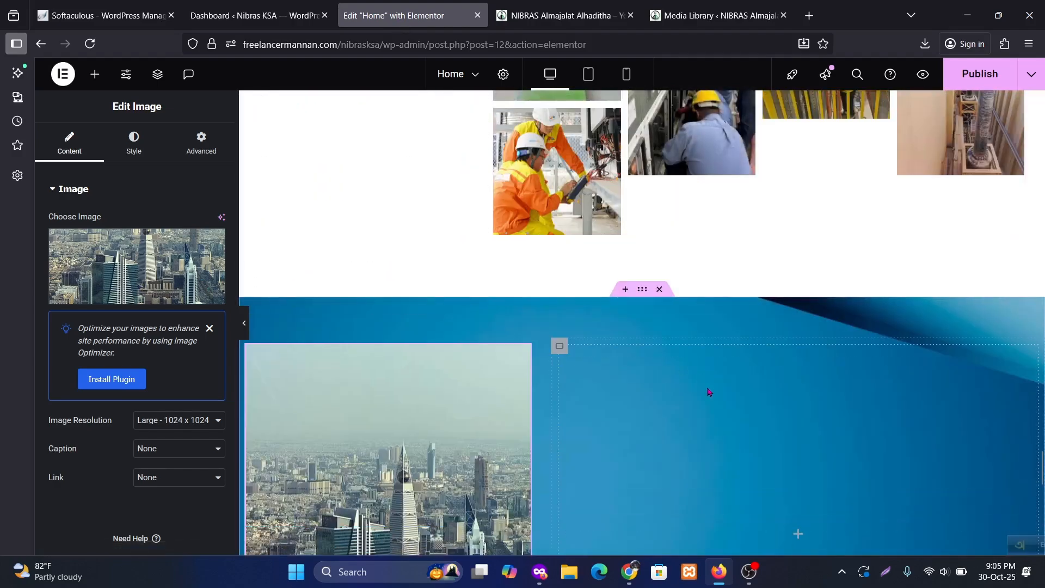
{"action": "scroll", "coordinate": [796, 499], "scroll_direction": "down", "scroll_amount": 3}
{"action": "left_click", "coordinate": [798, 389]}
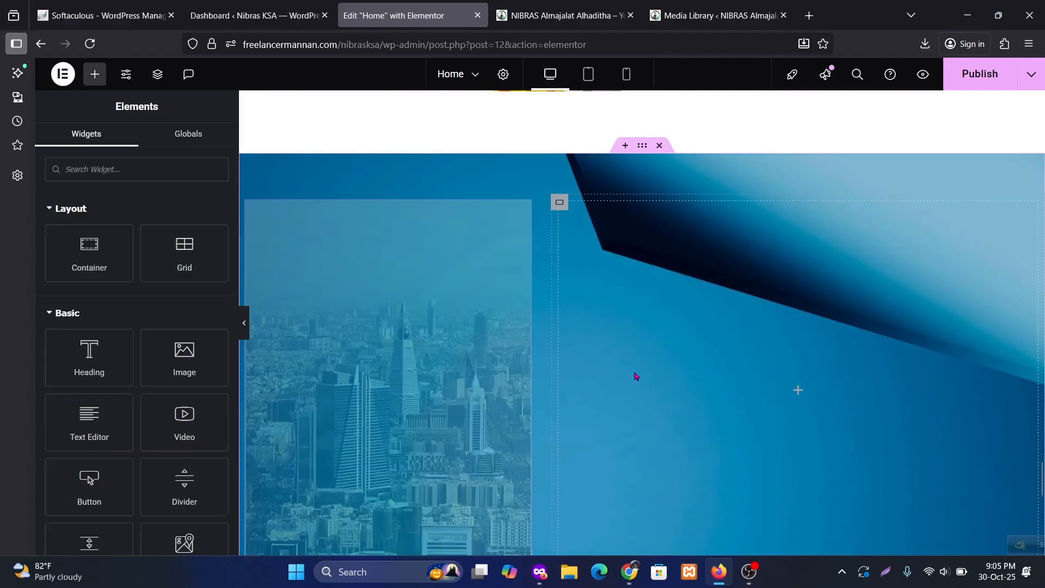
{"action": "left_click_drag", "start_coordinate": [89, 354], "coordinate": [825, 402]}
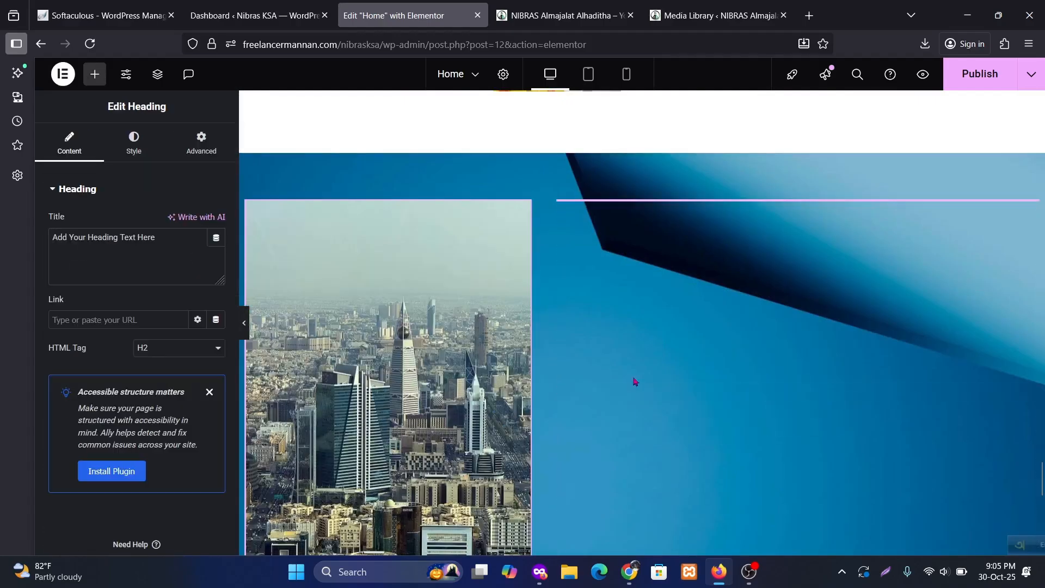
Check the reference section's heading design and add a Divider widget directly below the new heading.
{"action": "left_click", "coordinate": [580, 16]}
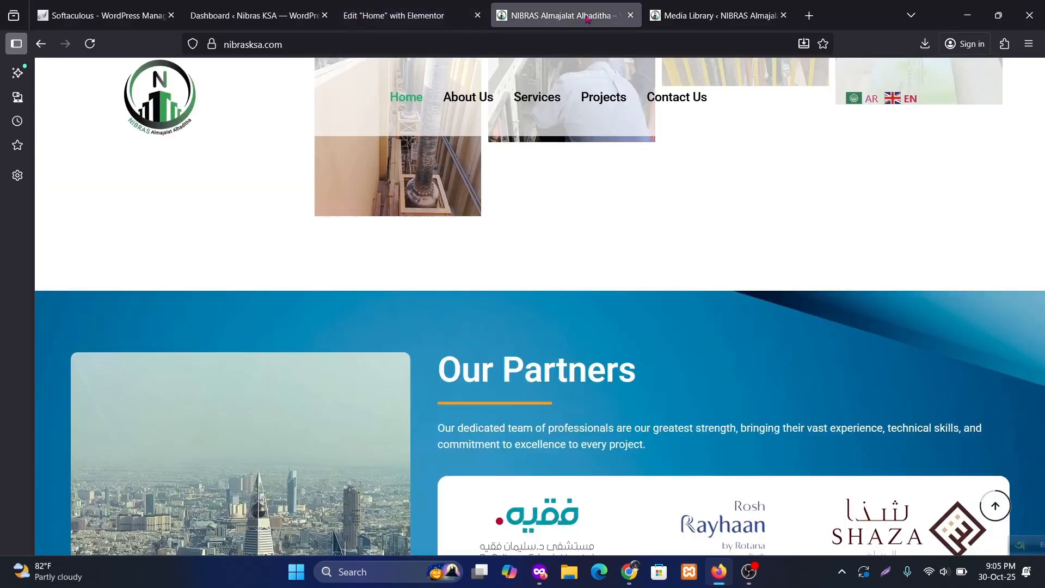
{"action": "left_click", "coordinate": [256, 15]}
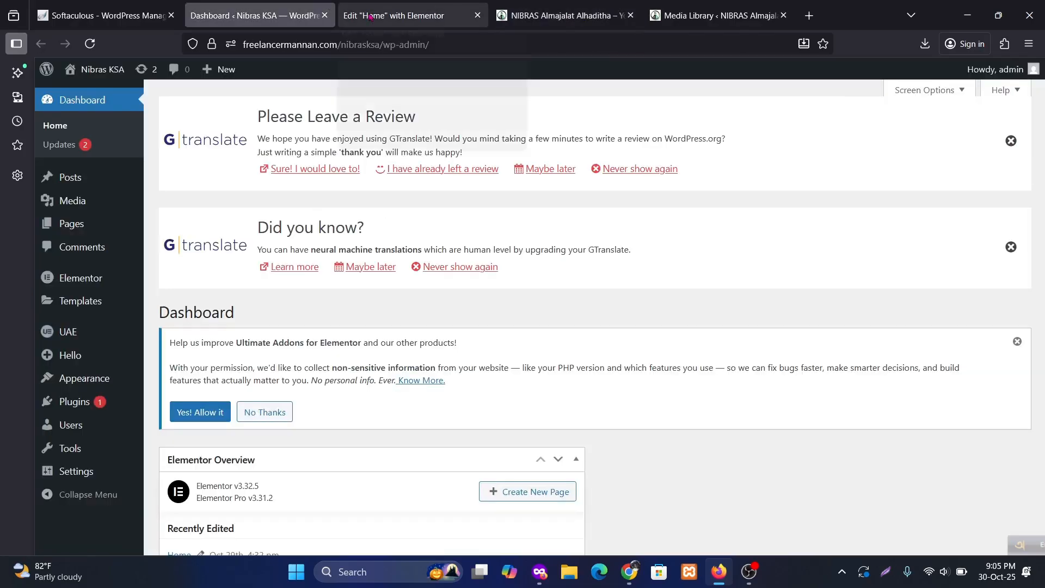
{"action": "left_click", "coordinate": [376, 17]}
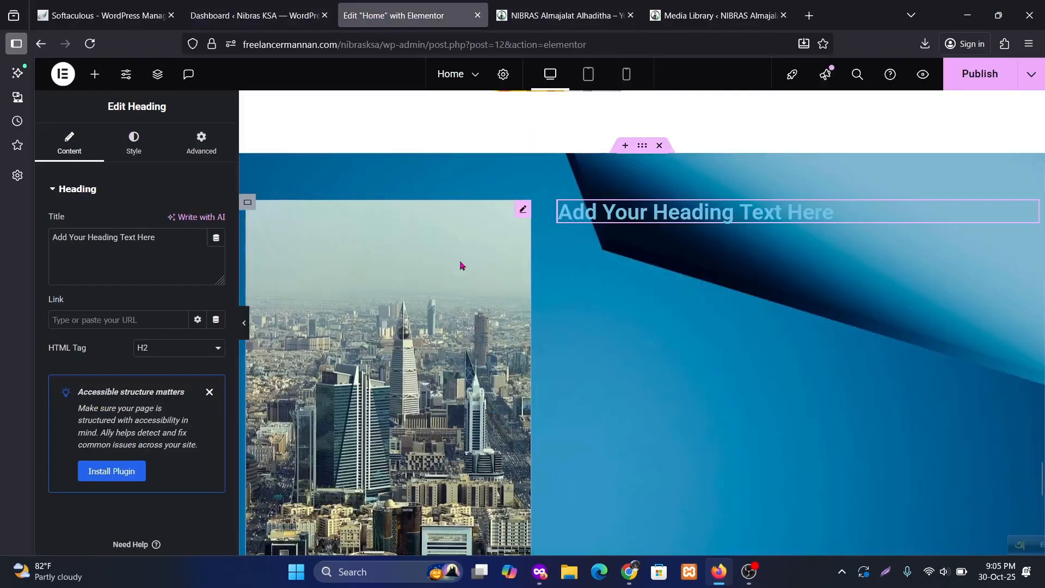
{"action": "left_click", "coordinate": [95, 74]}
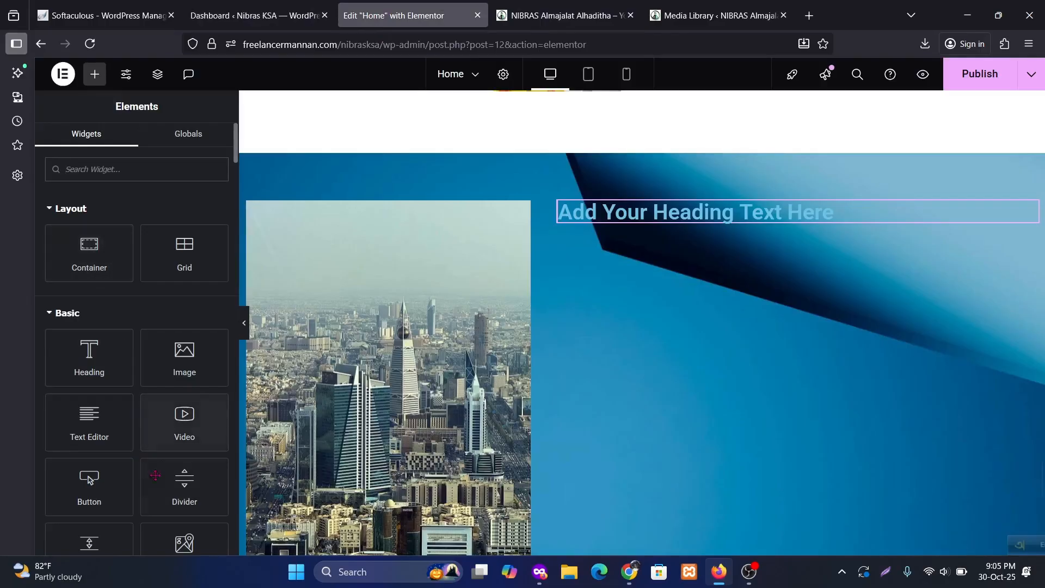
{"action": "left_click_drag", "start_coordinate": [176, 490], "coordinate": [695, 221]}
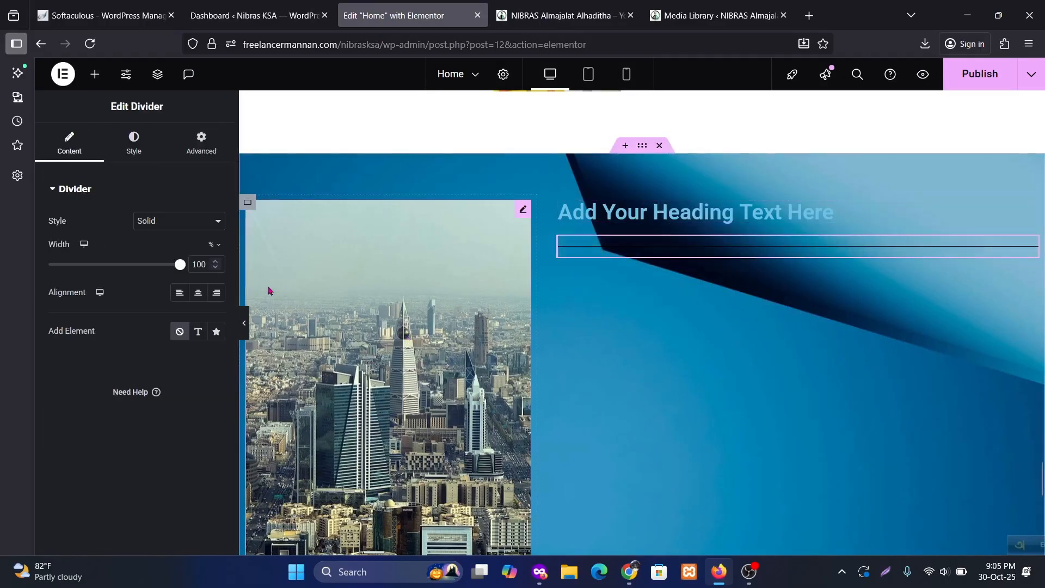
Add a Text Editor widget directly below the divider in the second inner container.
{"action": "left_click", "coordinate": [95, 74]}
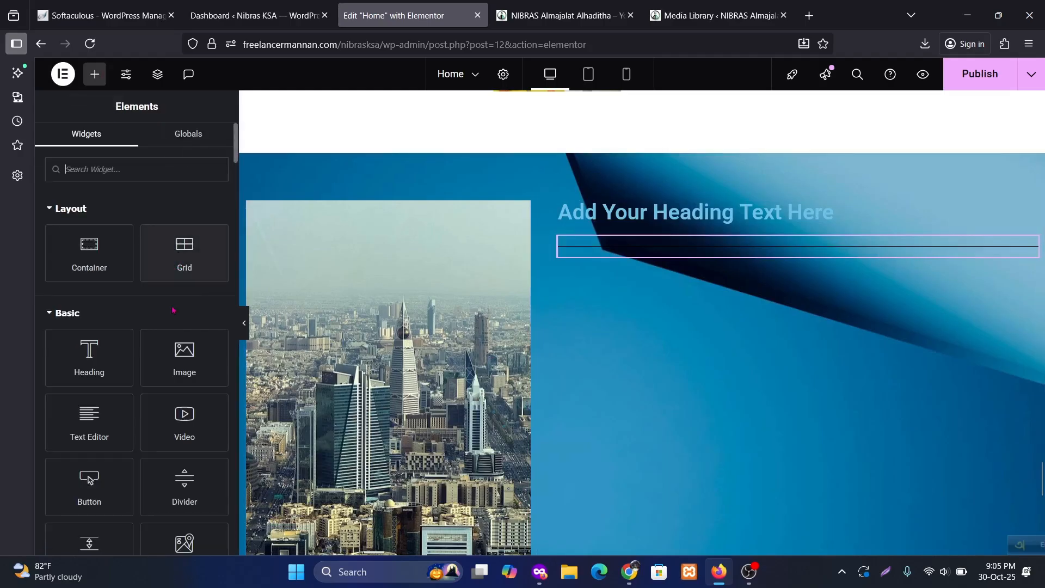
{"action": "left_click_drag", "start_coordinate": [96, 425], "coordinate": [752, 259]}
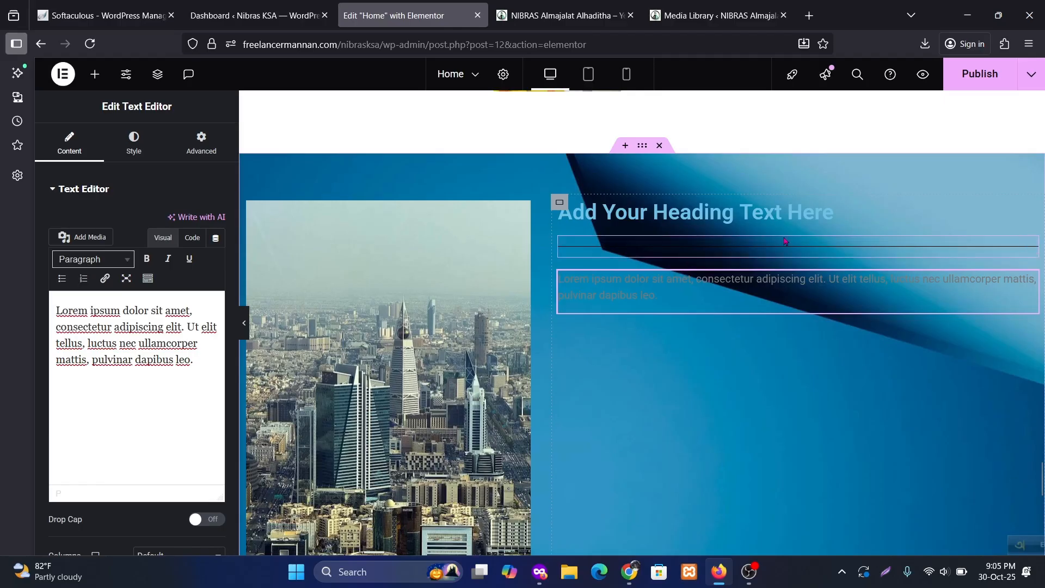
Set the text color of the heading above the divider to the global White.
{"action": "left_click", "coordinate": [830, 210]}
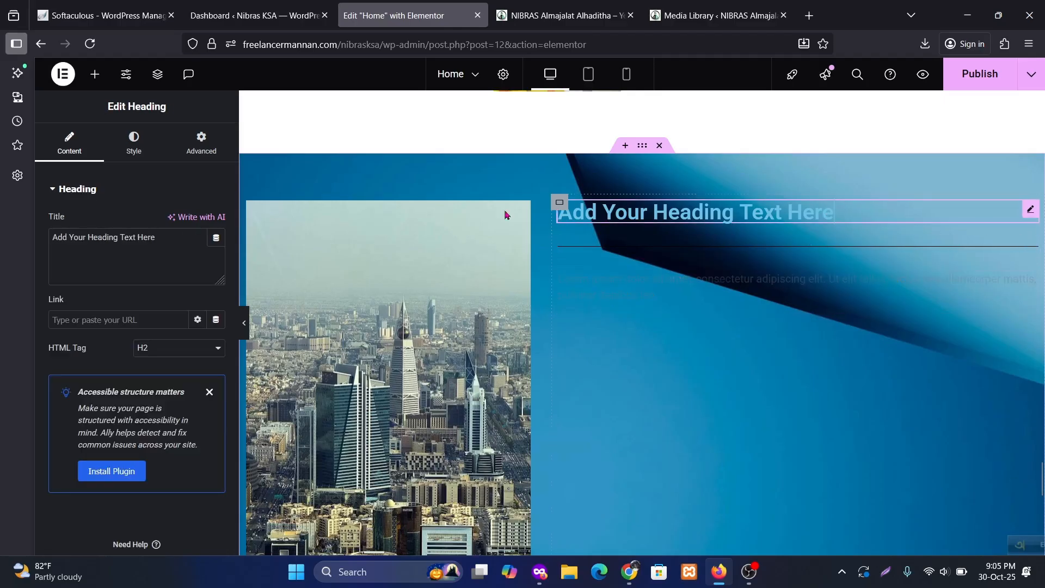
{"action": "left_click", "coordinate": [136, 141]}
{"action": "left_click", "coordinate": [198, 412]}
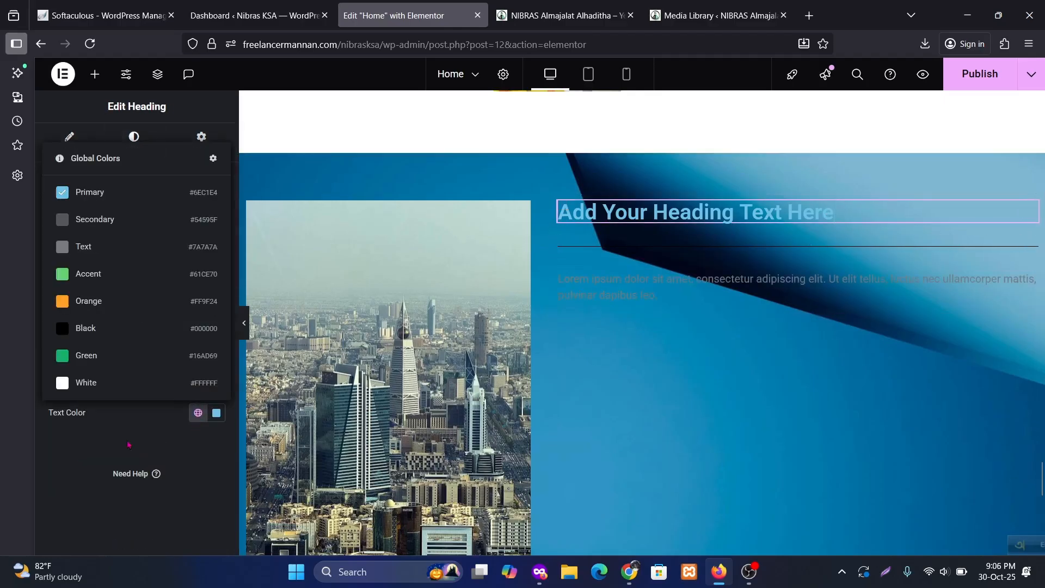
{"action": "left_click", "coordinate": [82, 381]}
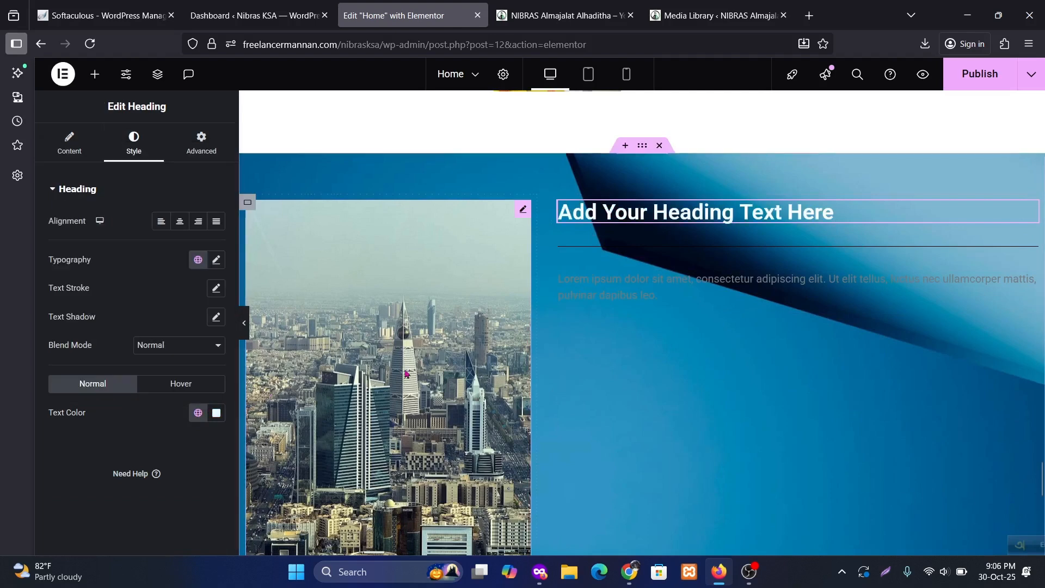
Set the heading's typography size to 60 px.
{"action": "left_click", "coordinate": [217, 261]}
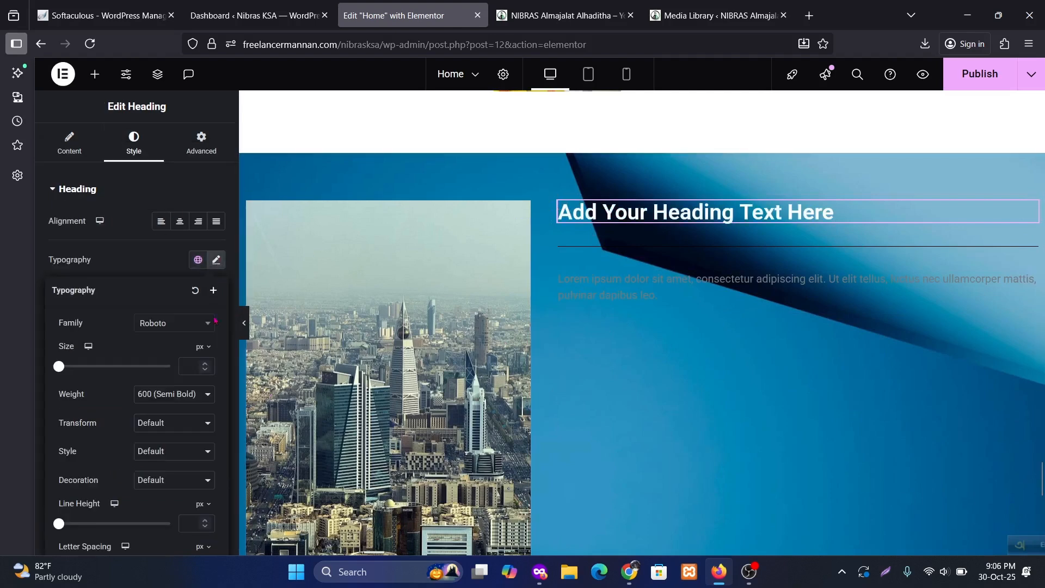
{"action": "left_click", "coordinate": [188, 366]}
{"action": "type", "text": "60"}
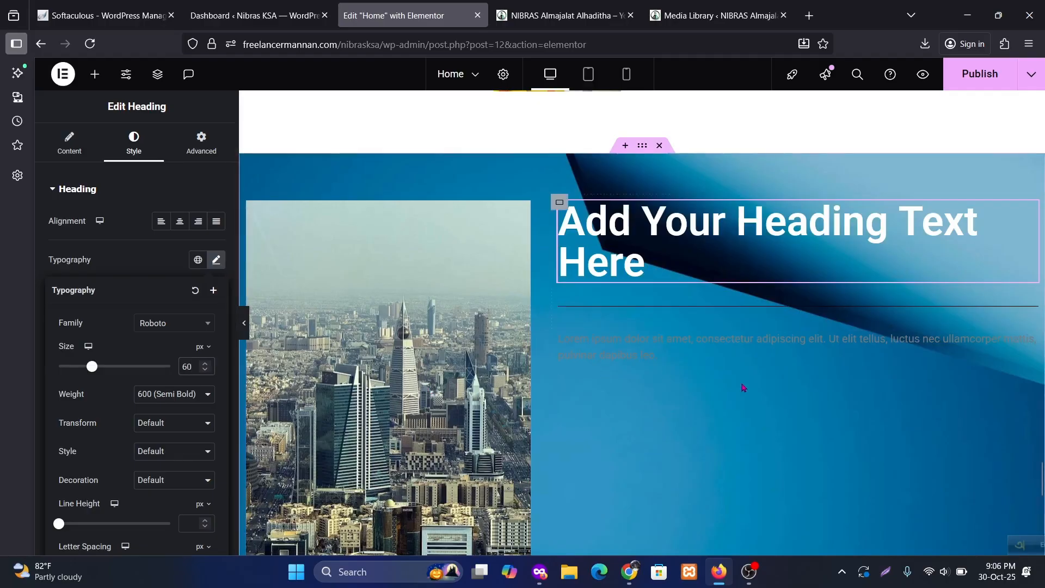
Copy the section title from the reference site and replace the heading's placeholder text with "Our Partners".
{"action": "key", "text": "ctrl+Tab"}
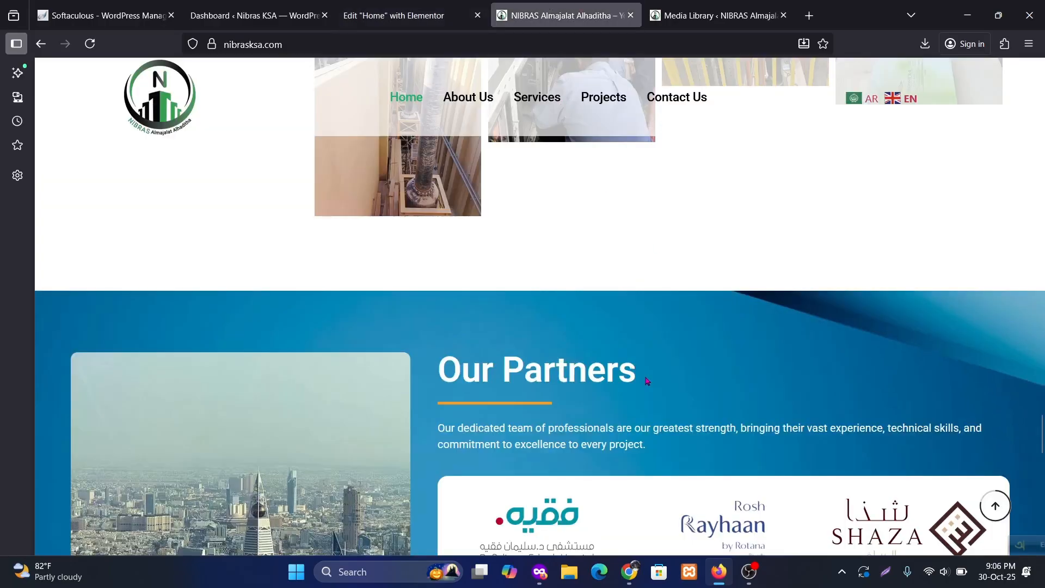
{"action": "left_click_drag", "start_coordinate": [648, 381], "coordinate": [444, 368]}
{"action": "key", "text": "ctrl+c"}
{"action": "key", "text": "ctrl+shift+Tab"}
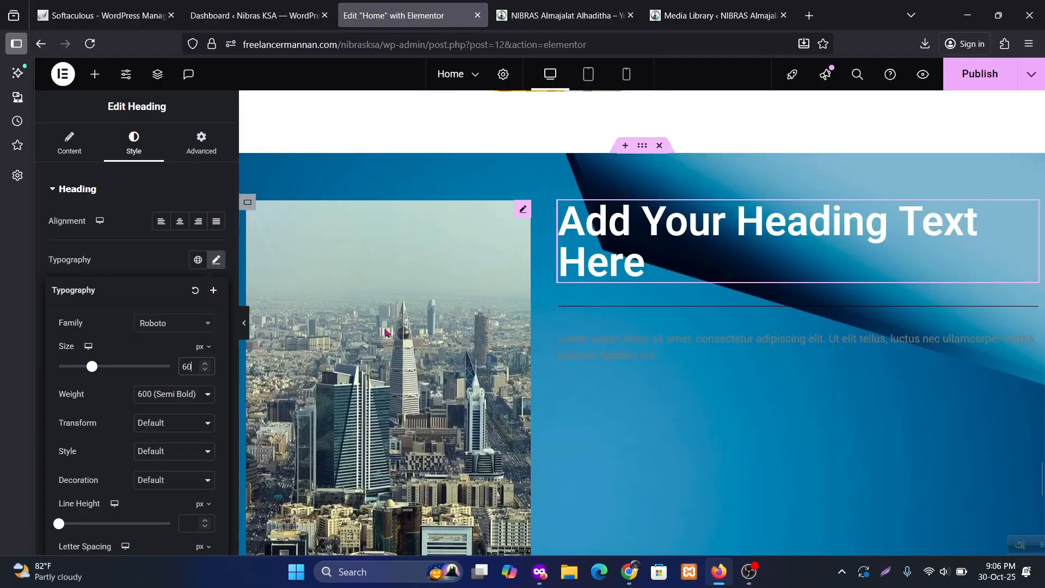
{"action": "left_click", "coordinate": [69, 143]}
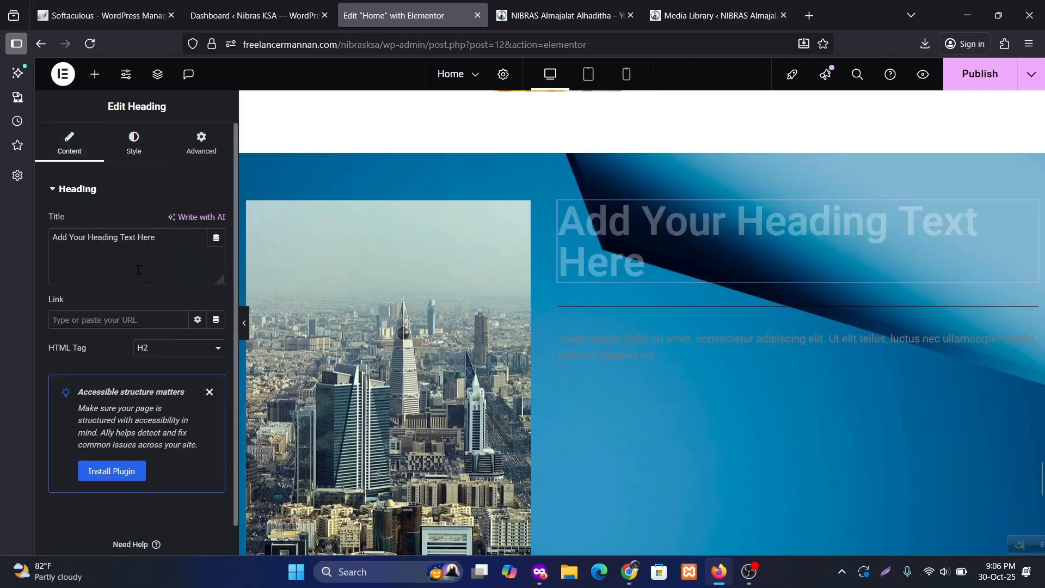
{"action": "left_click", "coordinate": [62, 218]}
{"action": "key", "text": "ctrl+v"}
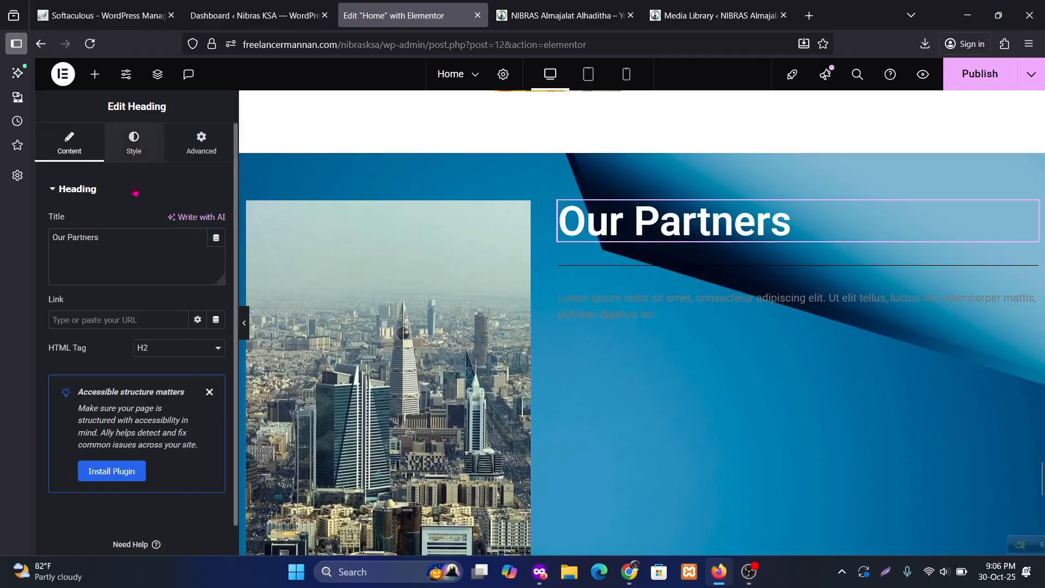
Set the Our Partners heading's typography size to 50 px.
{"action": "left_click", "coordinate": [134, 146]}
{"action": "left_click", "coordinate": [216, 261]}
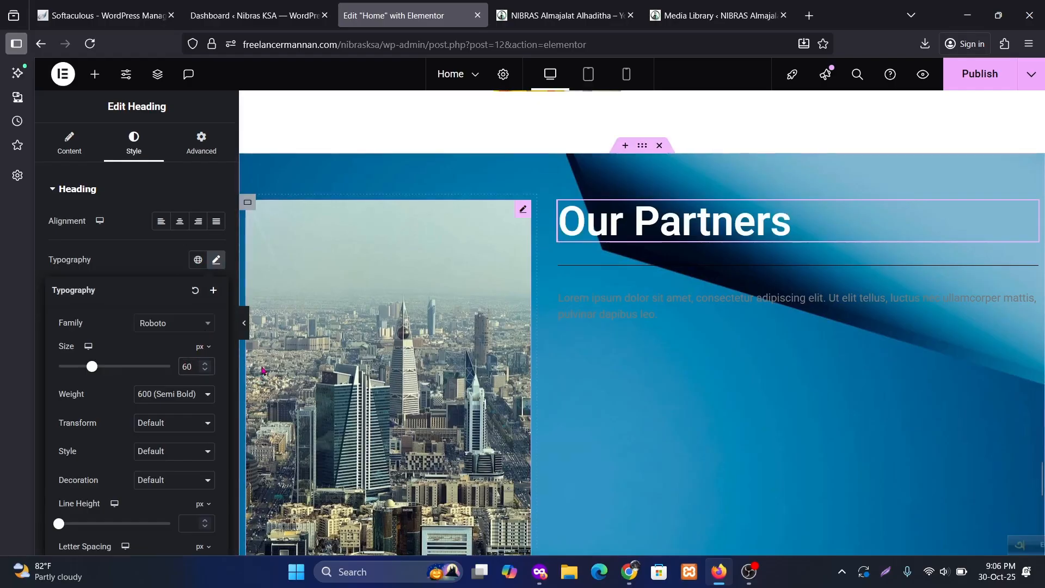
{"action": "key", "text": "Delete"}
{"action": "type", "text": "50"}
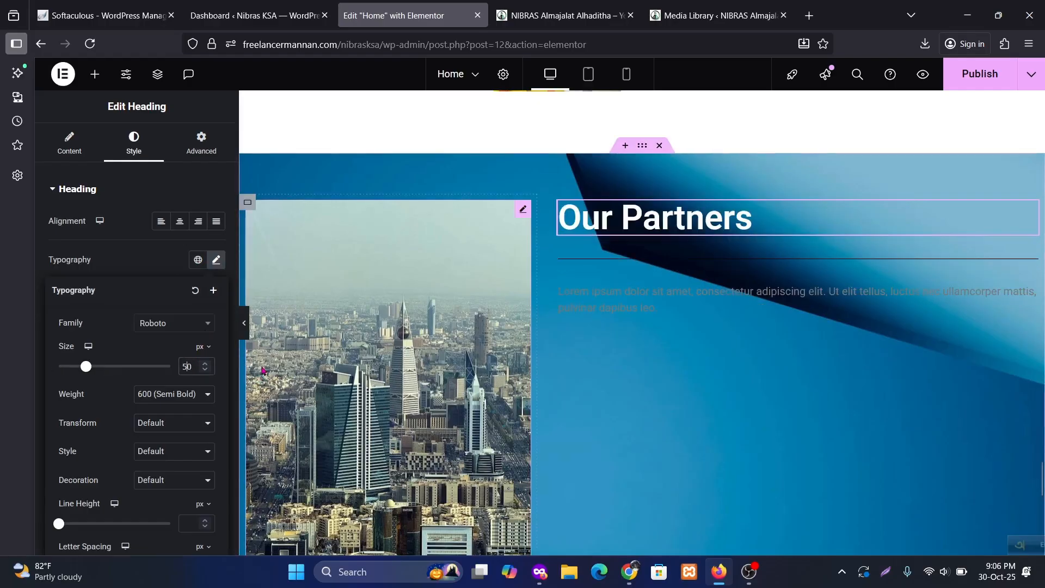
Check the line under the reference site's heading and set the divider's color to the global Orange.
{"action": "left_click", "coordinate": [684, 261]}
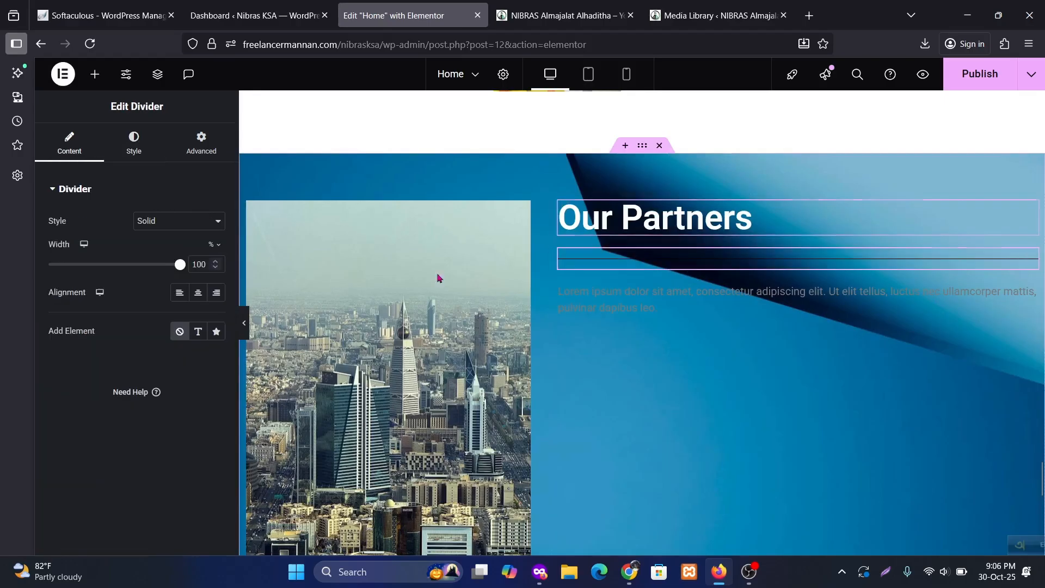
{"action": "left_click", "coordinate": [134, 143]}
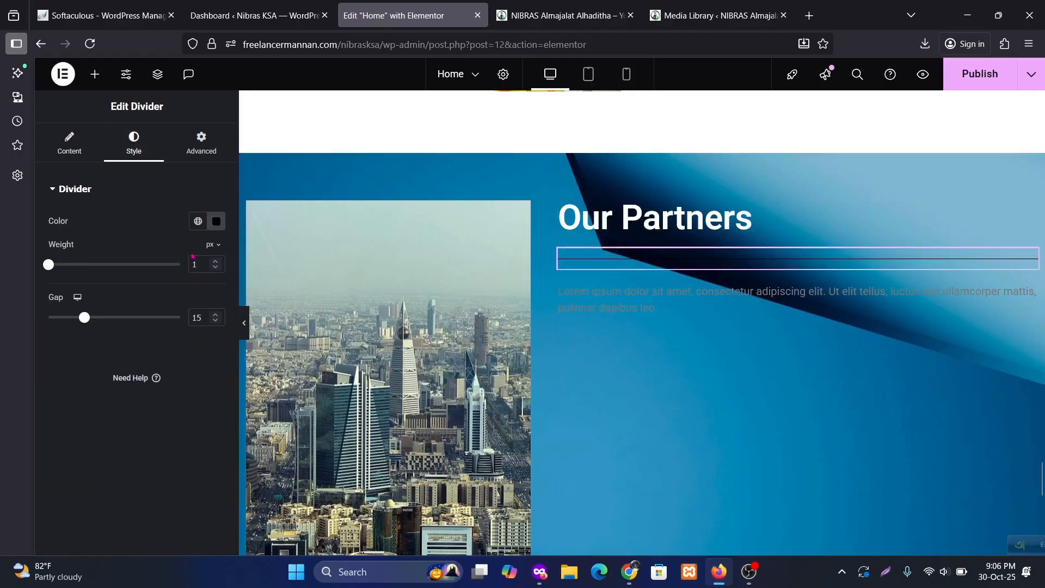
{"action": "left_click", "coordinate": [199, 221]}
{"action": "left_click", "coordinate": [87, 472]}
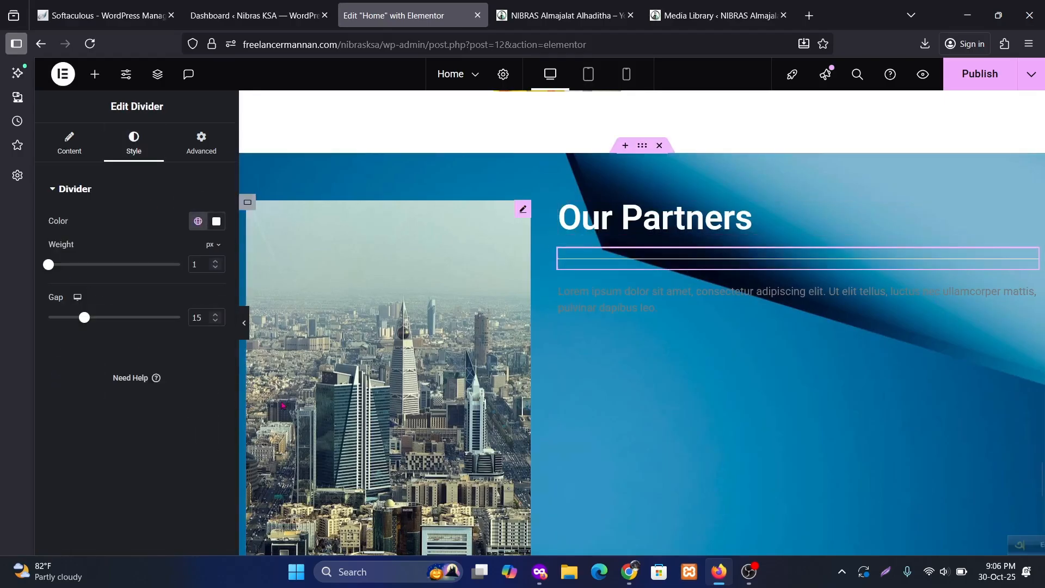
{"action": "left_click", "coordinate": [561, 15]}
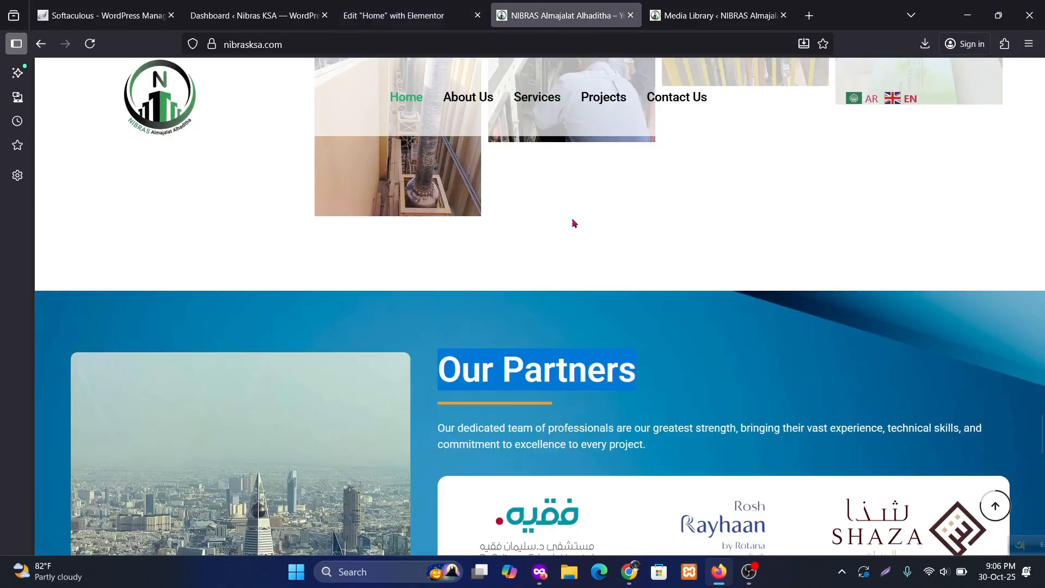
{"action": "left_click", "coordinate": [443, 8]}
{"action": "left_click", "coordinate": [199, 221]}
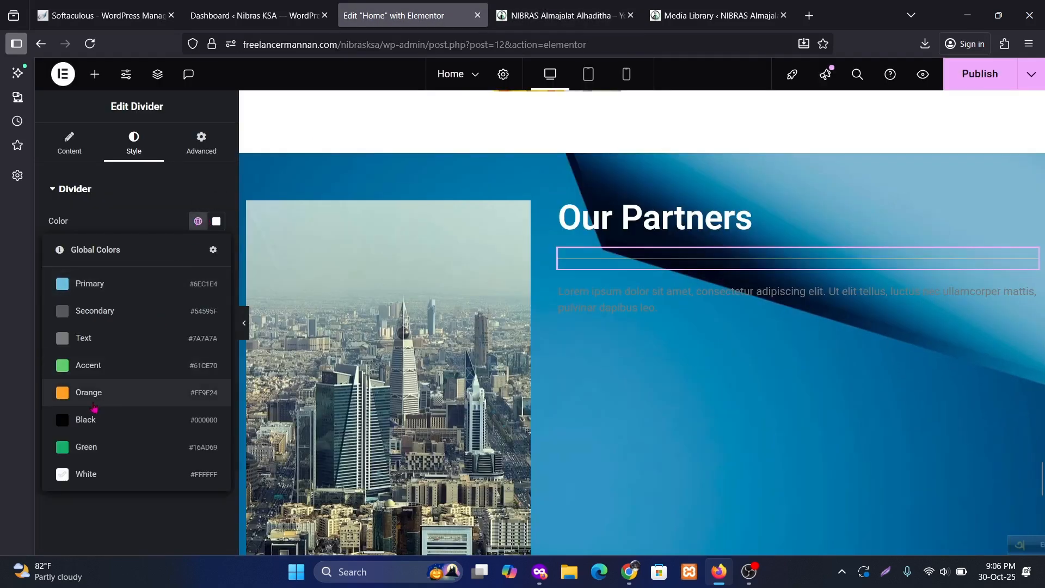
{"action": "left_click", "coordinate": [93, 404]}
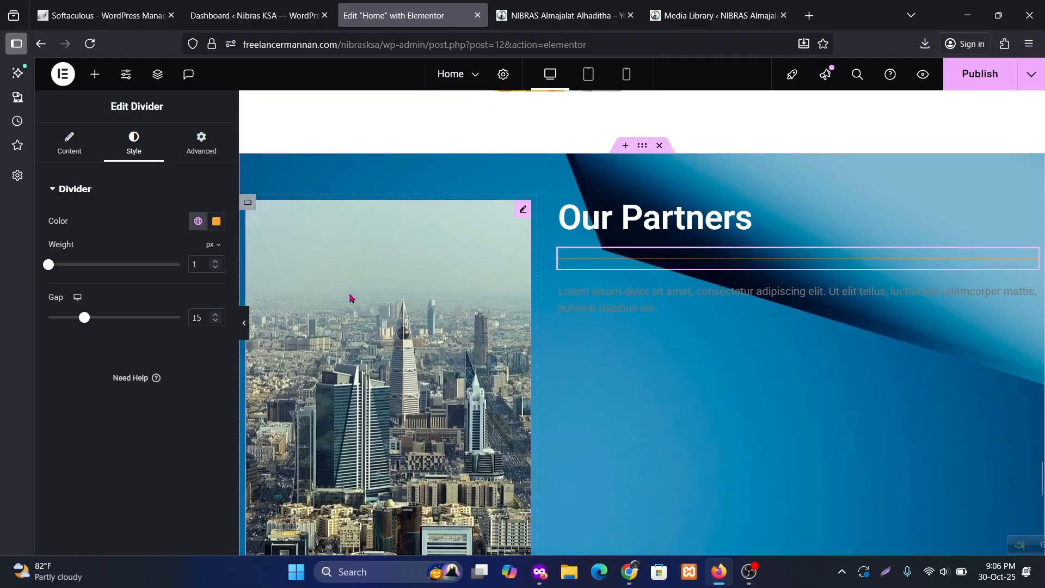
Set the divider's weight to 3.6 px, its gap to 2 and its width to 20%.
{"action": "left_click_drag", "start_coordinate": [48, 266], "coordinate": [87, 265]}
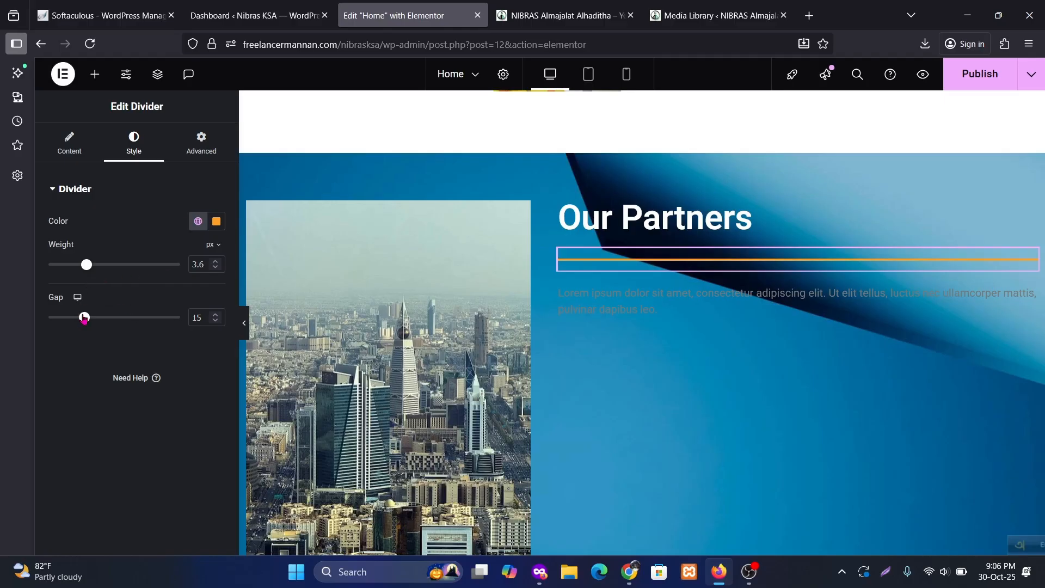
{"action": "left_click_drag", "start_coordinate": [83, 319], "coordinate": [38, 316]}
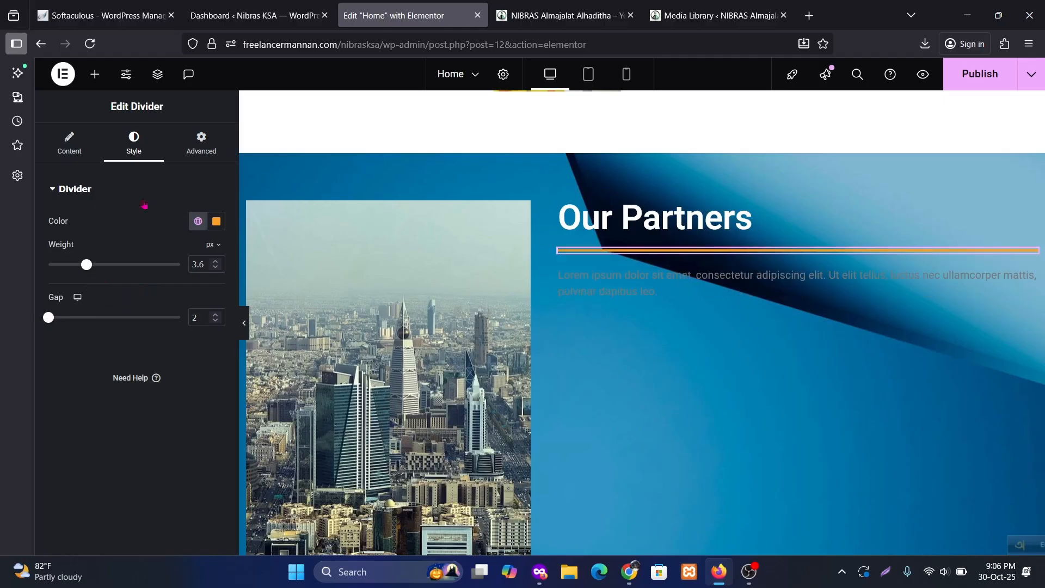
{"action": "left_click", "coordinate": [74, 144]}
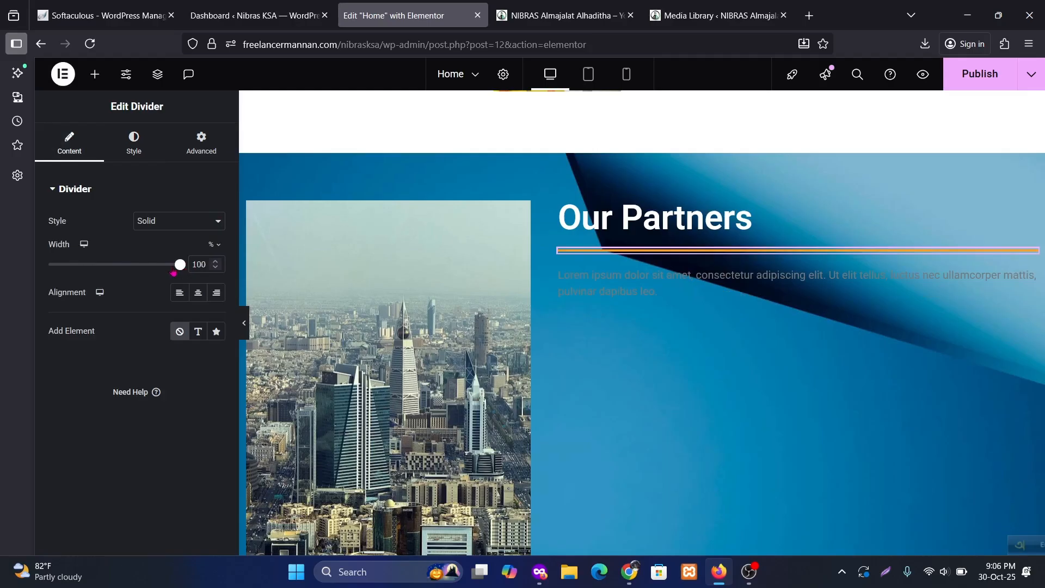
{"action": "left_click_drag", "start_coordinate": [173, 273], "coordinate": [86, 274]}
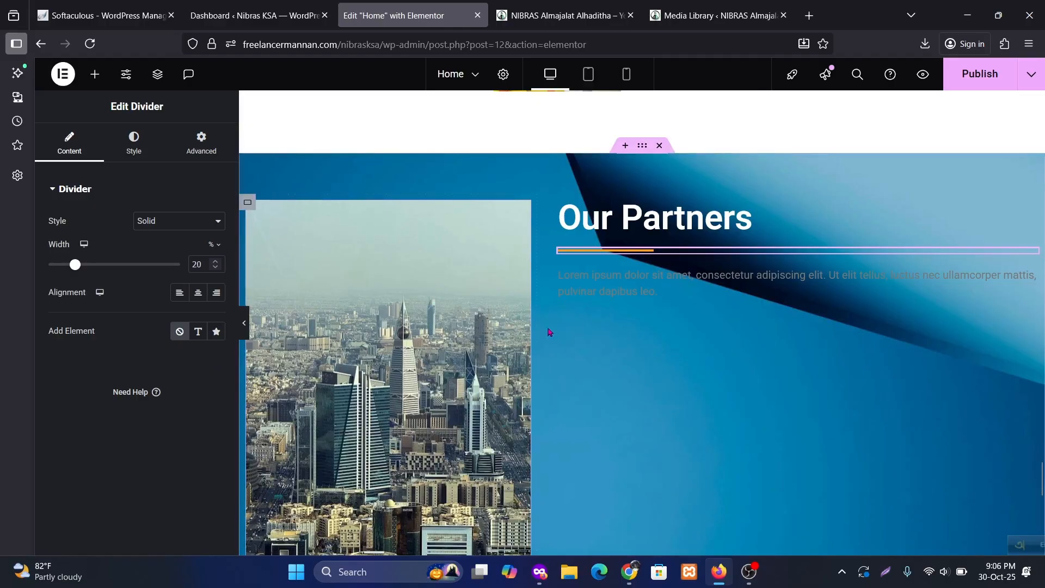
Set the text color of the paragraph below the divider to the global White.
{"action": "left_click", "coordinate": [691, 287]}
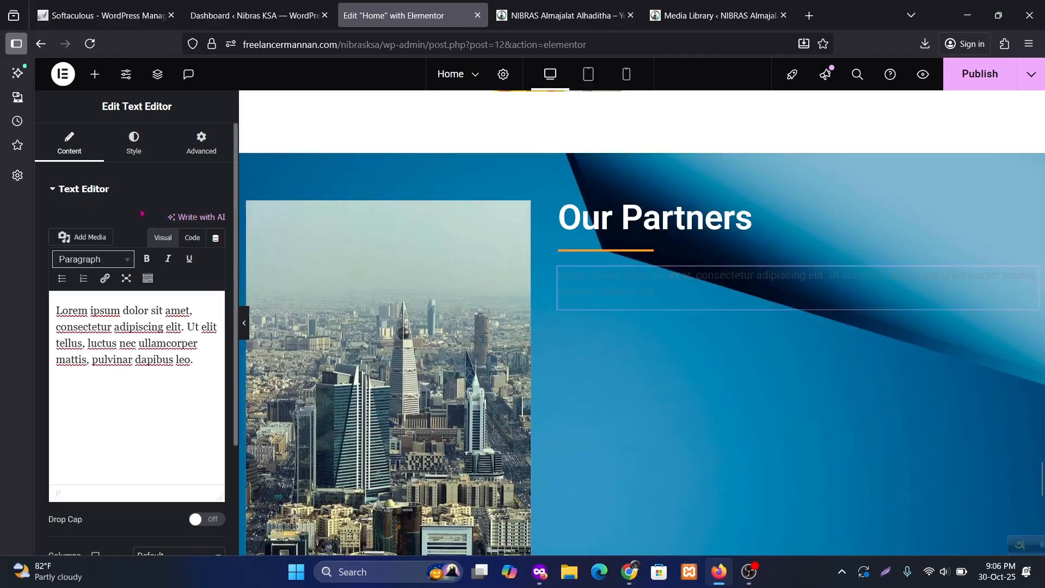
{"action": "left_click", "coordinate": [133, 145]}
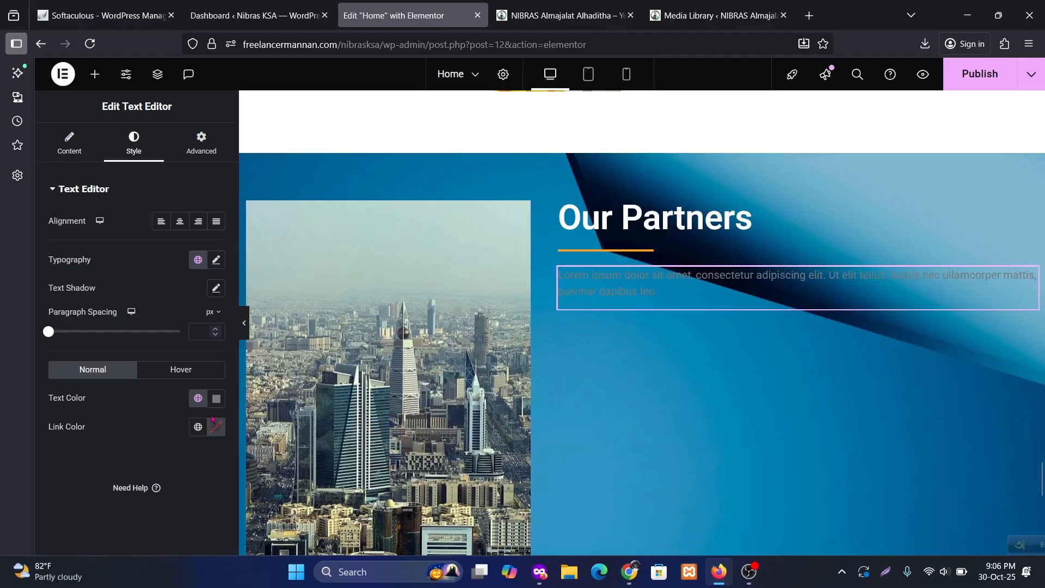
{"action": "left_click", "coordinate": [198, 398]}
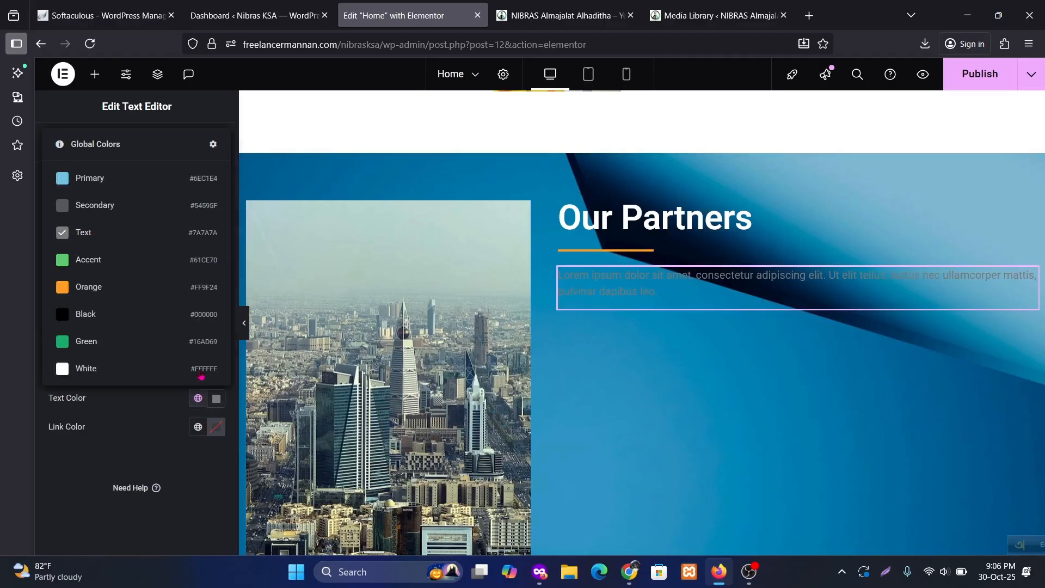
{"action": "left_click", "coordinate": [159, 369]}
Replace the placeholder paragraph with the reference site's Our Partners description, beginning "Our dedicated team of professionals".
{"action": "left_click", "coordinate": [542, 19]}
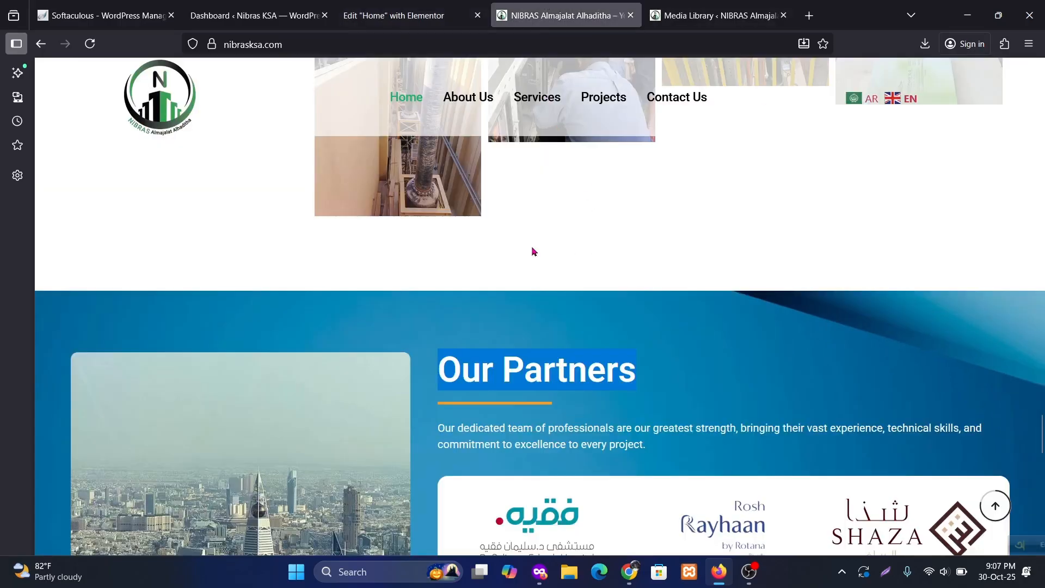
{"action": "left_click_drag", "start_coordinate": [656, 443], "coordinate": [403, 427]}
{"action": "key", "text": "ctrl+c"}
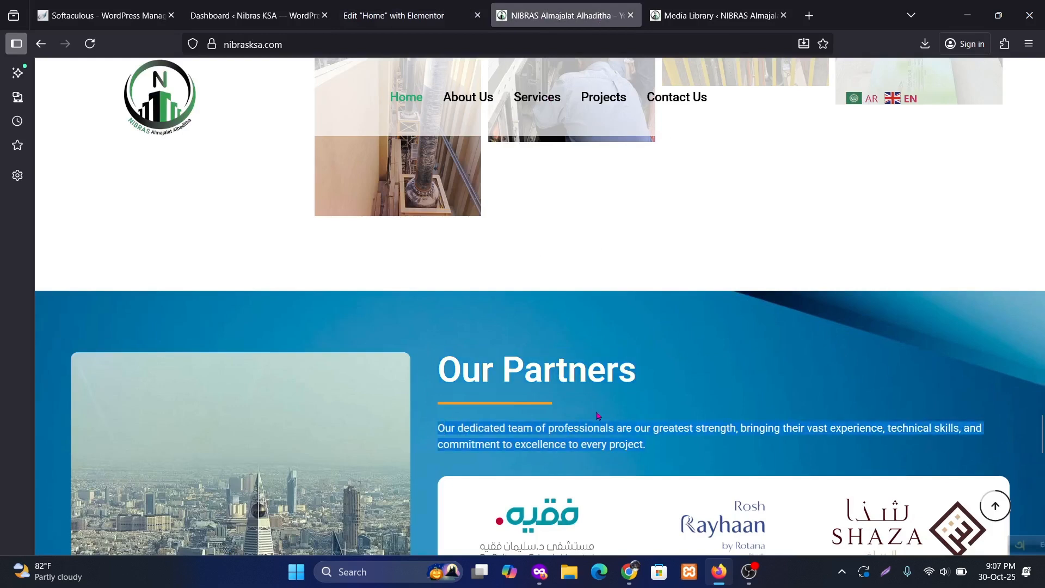
{"action": "left_click", "coordinate": [403, 15]}
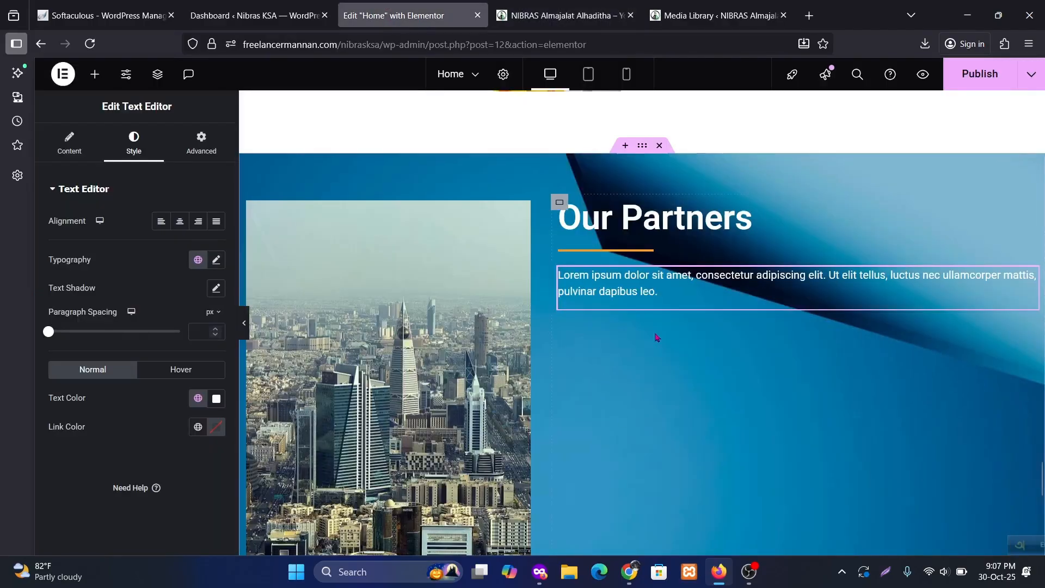
{"action": "left_click", "coordinate": [70, 143]}
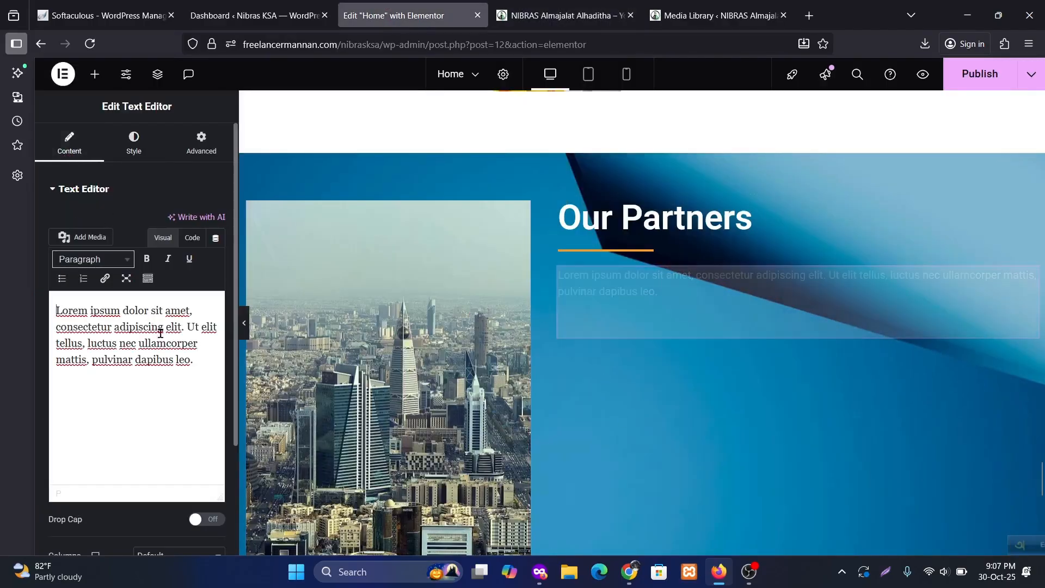
{"action": "left_click_drag", "start_coordinate": [194, 361], "coordinate": [2, 303]}
{"action": "key", "text": "ctrl+v"}
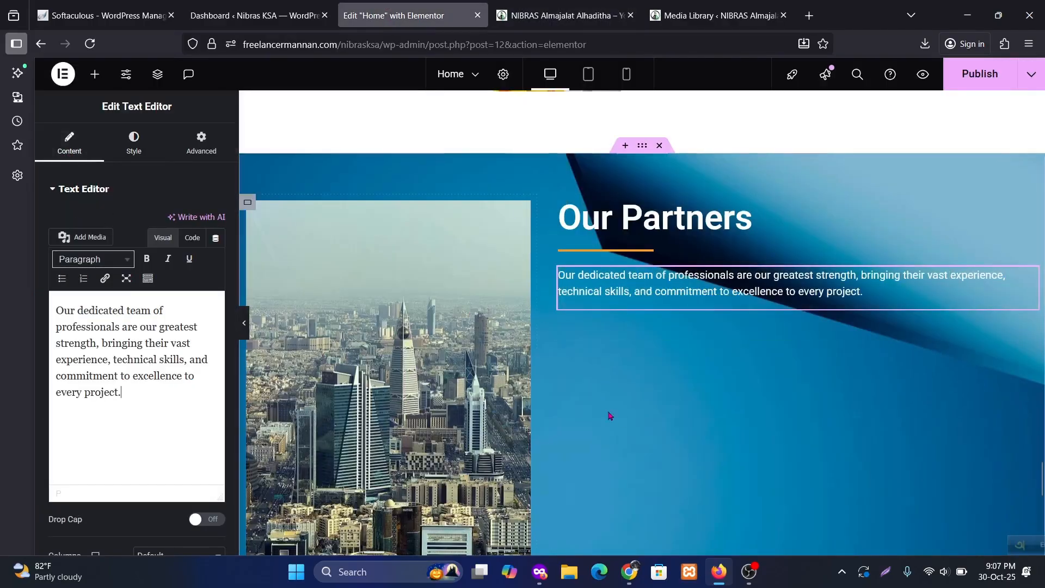
Compare the rebuilt section with the reference site and examine the layout of its white partner logo panel.
{"action": "left_click", "coordinate": [566, 15]}
{"action": "scroll", "coordinate": [721, 362], "scroll_direction": "down", "scroll_amount": 3}
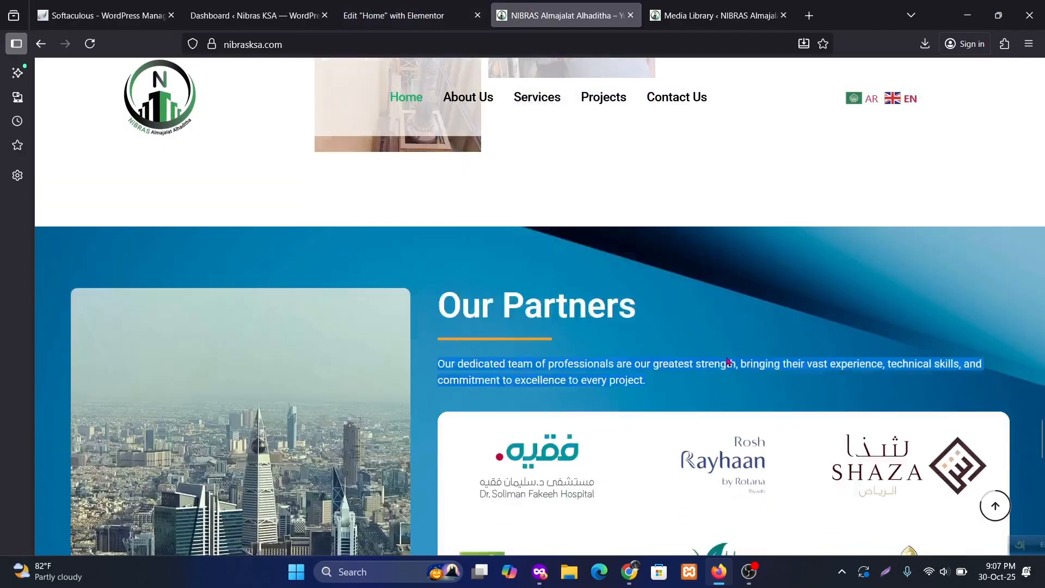
{"action": "scroll", "coordinate": [741, 357], "scroll_direction": "up", "scroll_amount": 2}
{"action": "left_click", "coordinate": [464, 24]}
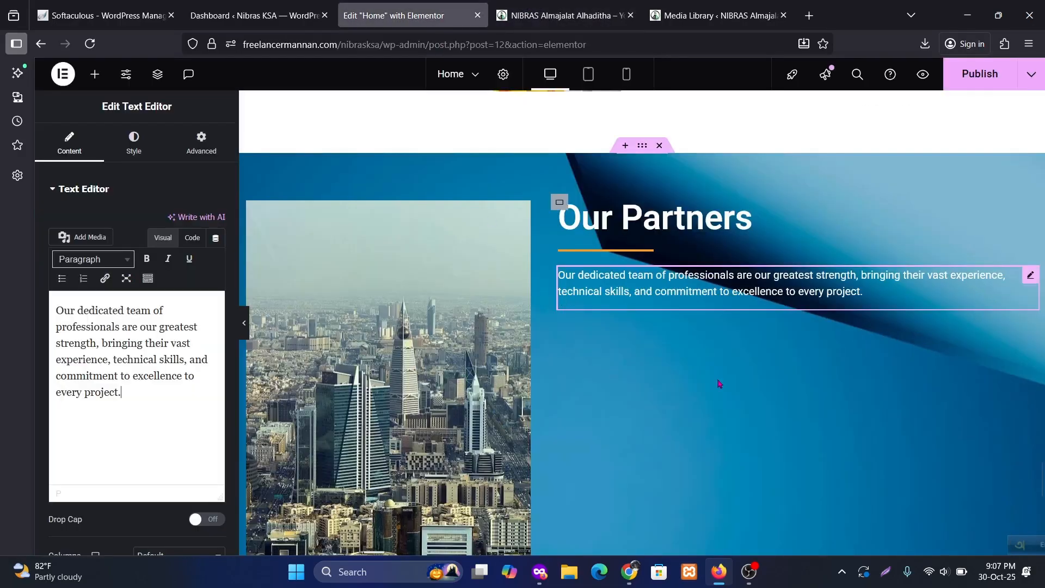
{"action": "left_click", "coordinate": [566, 15]}
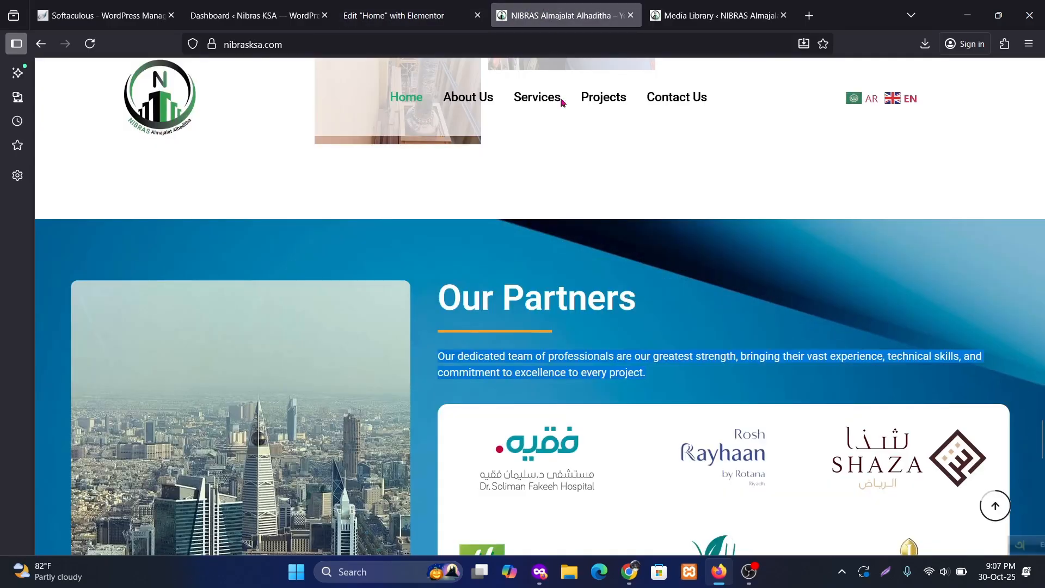
{"action": "scroll", "coordinate": [732, 467], "scroll_direction": "down", "scroll_amount": 4}
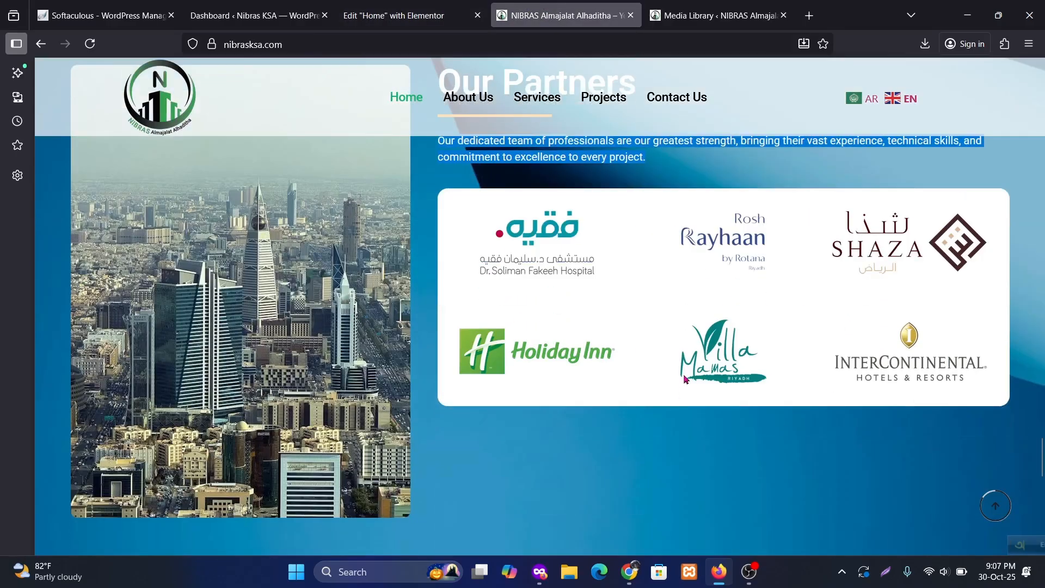
Add a container below the Our Partners description, nest another container inside it and set the outer one's direction to Row - horizontal.
{"action": "left_click", "coordinate": [389, 12]}
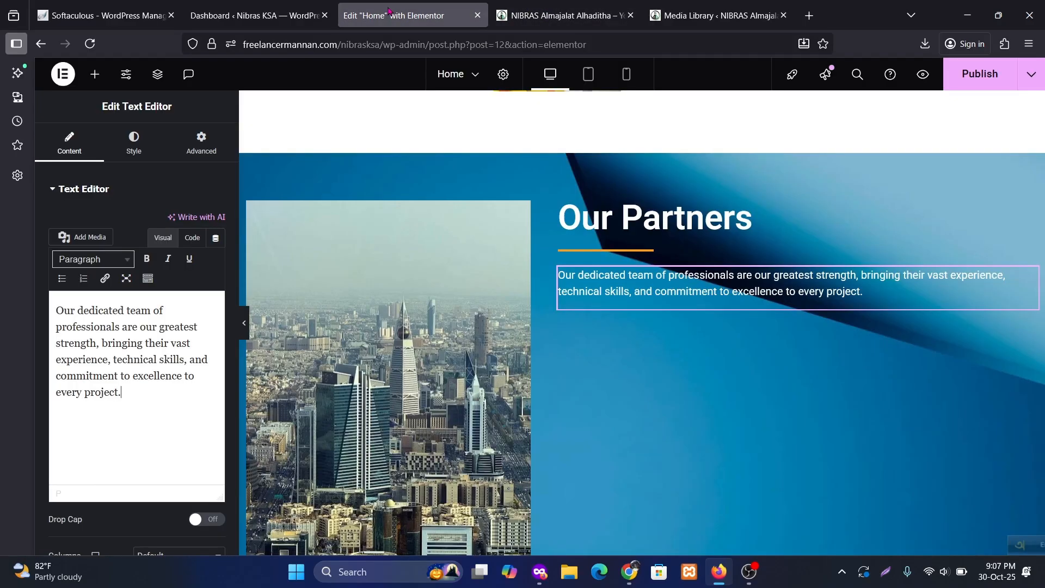
{"action": "left_click", "coordinate": [94, 75]}
{"action": "left_click_drag", "start_coordinate": [89, 252], "coordinate": [634, 368]}
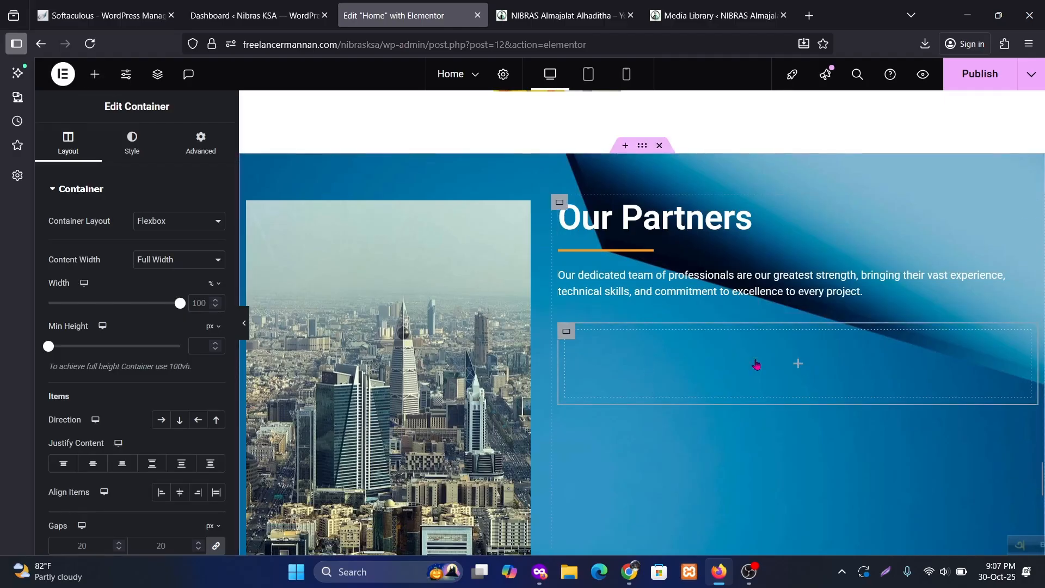
{"action": "left_click", "coordinate": [95, 74]}
{"action": "left_click_drag", "start_coordinate": [89, 257], "coordinate": [612, 353]}
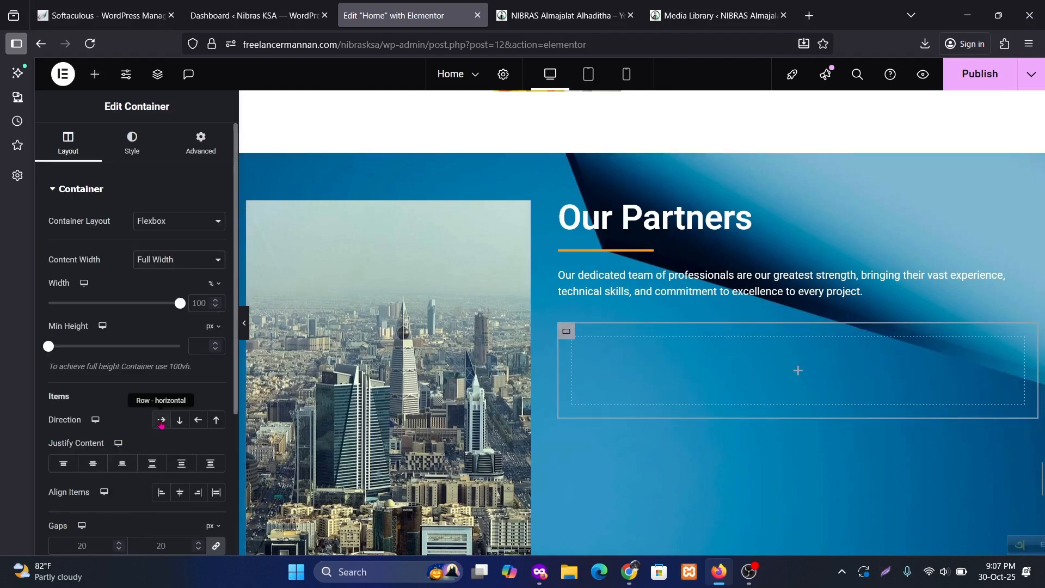
{"action": "left_click", "coordinate": [161, 425]}
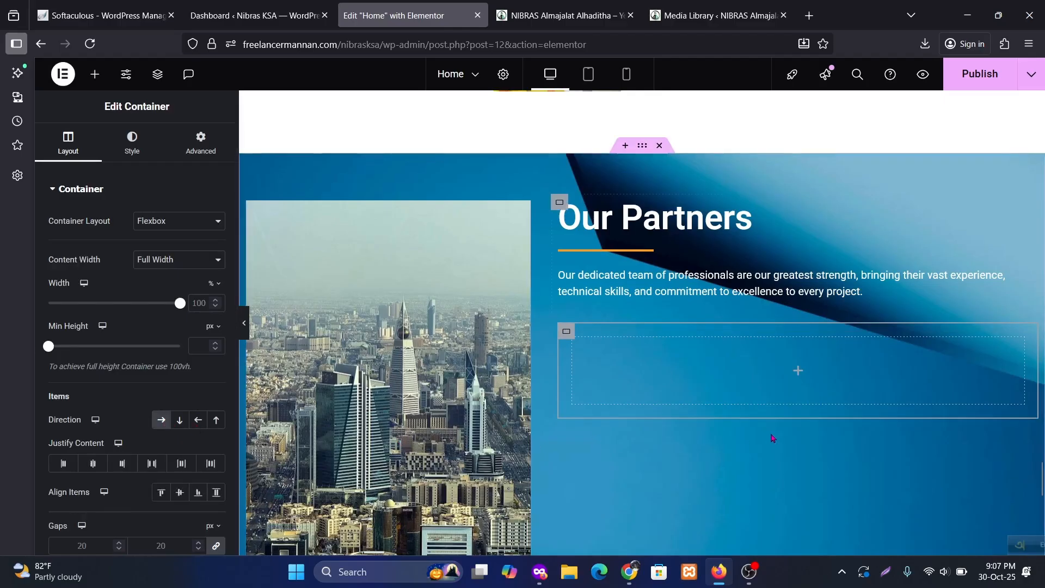
Duplicate the inner container twice to make three side-by-side columns, checking them against the reference site's logo panel.
{"action": "right_click", "coordinate": [572, 343]}
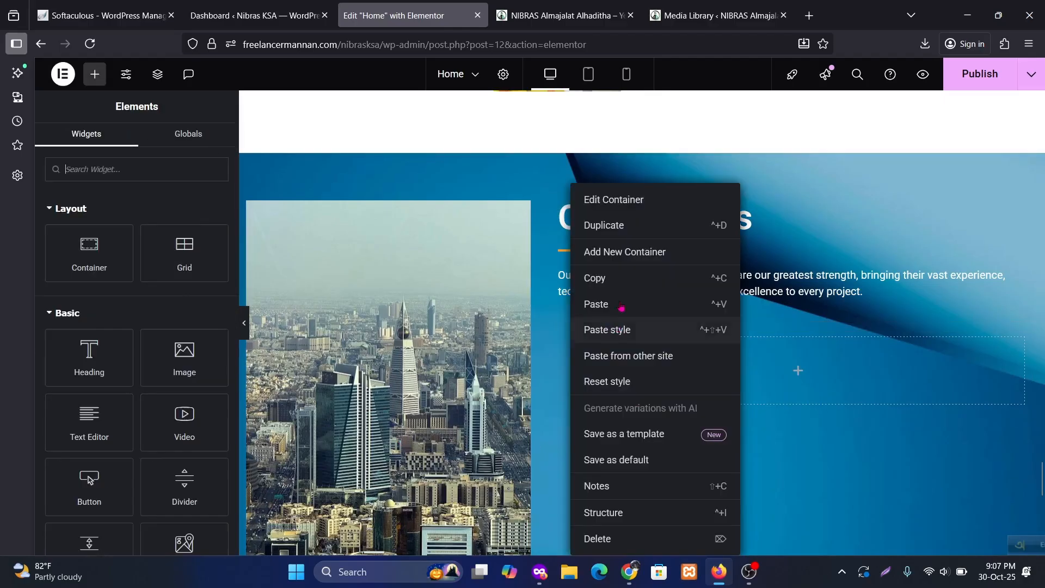
{"action": "left_click", "coordinate": [604, 226]}
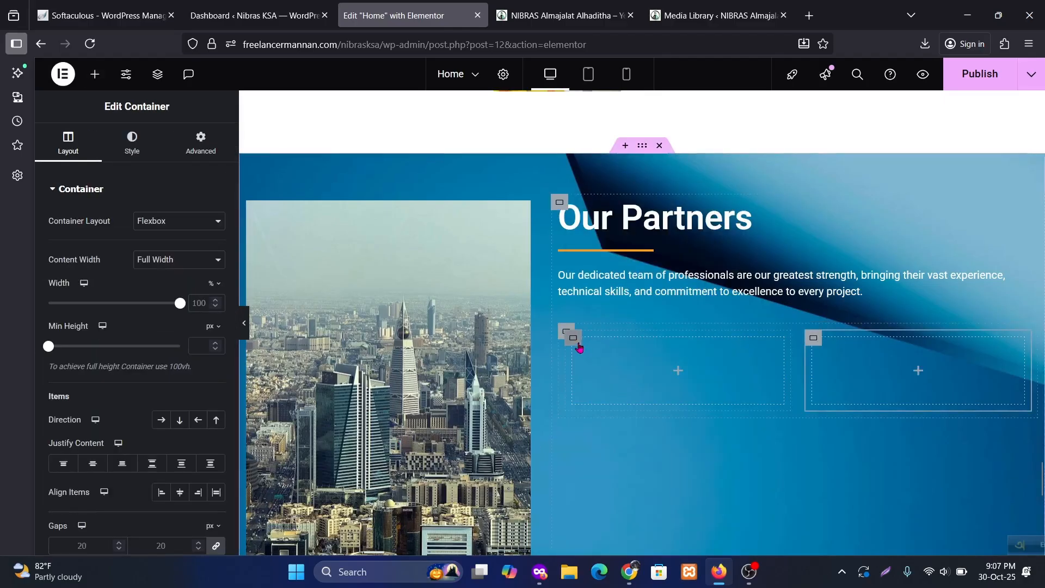
{"action": "right_click", "coordinate": [579, 345]}
{"action": "left_click", "coordinate": [534, 6]}
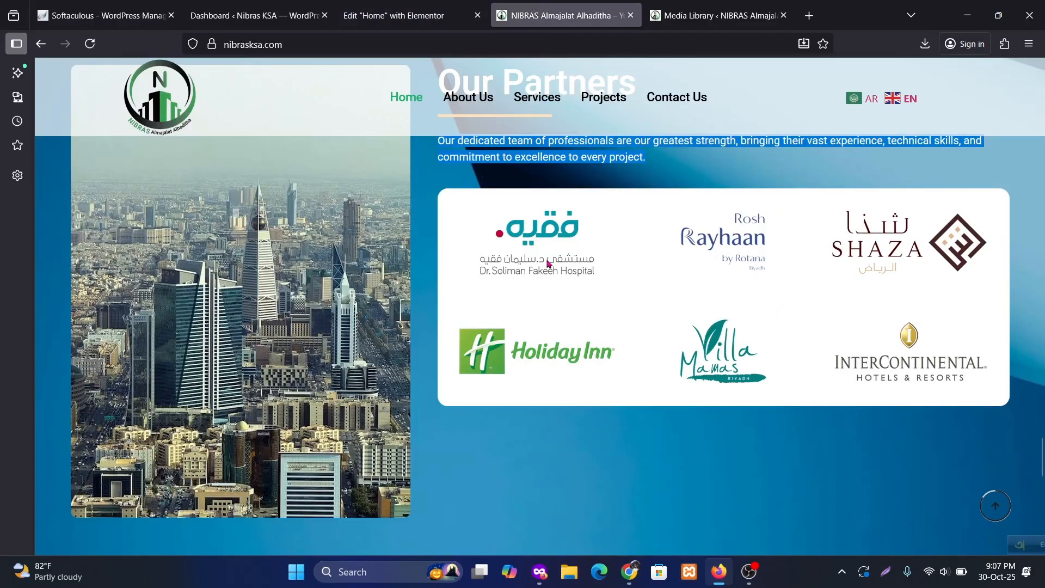
{"action": "left_click", "coordinate": [403, 16]}
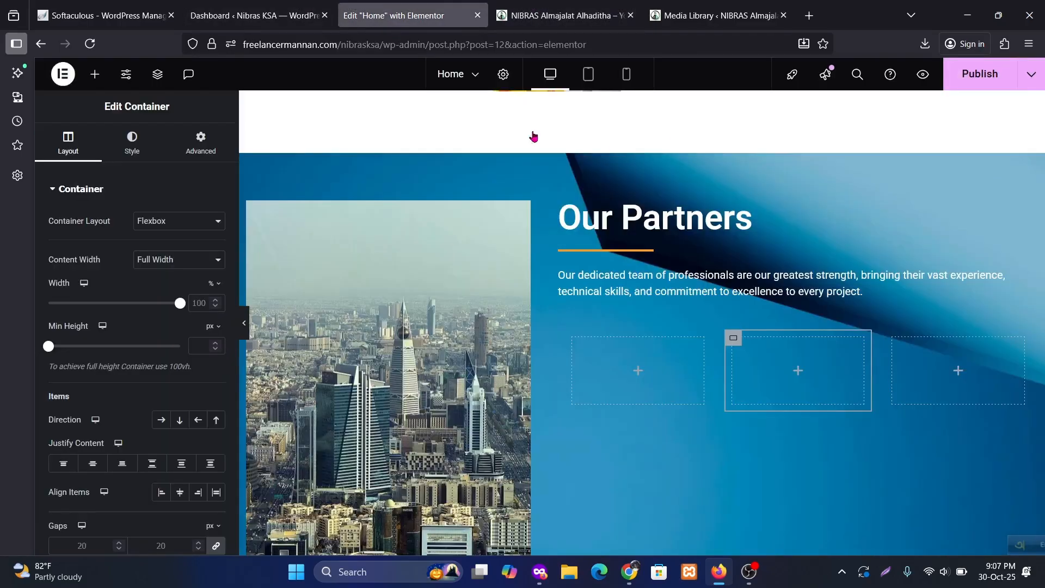
Add an Image widget to the first column below the description and open its image selection.
{"action": "left_click", "coordinate": [638, 374]}
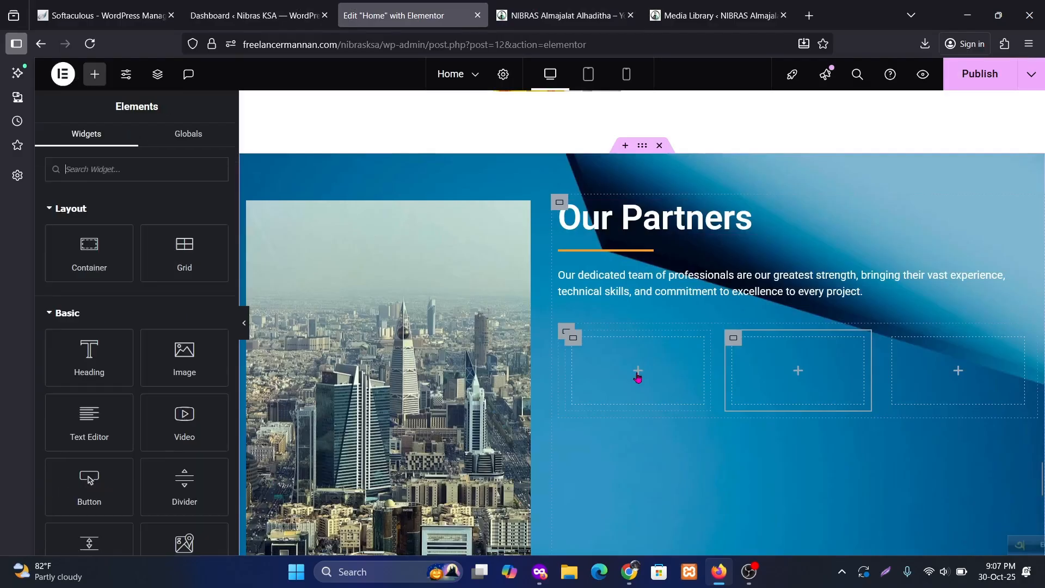
{"action": "left_click_drag", "start_coordinate": [184, 357], "coordinate": [603, 358]}
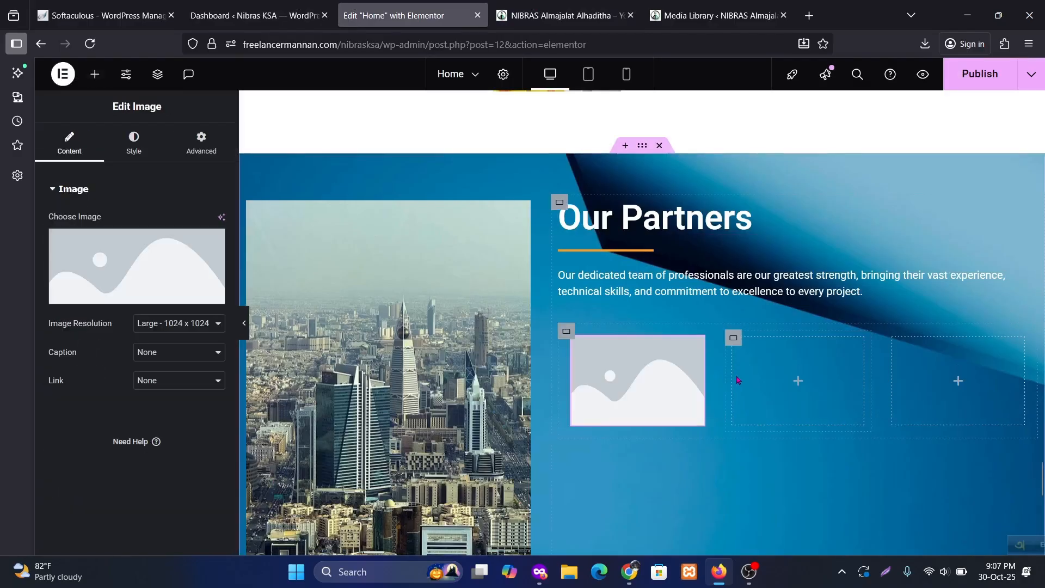
{"action": "left_click", "coordinate": [147, 264]}
Upload the logo files 7.png, 3-1.png, 5.png, 6.png and 1-1.png, and use 7.png for the first column's image.
{"action": "left_click", "coordinate": [229, 124]}
{"action": "left_click", "coordinate": [601, 314]}
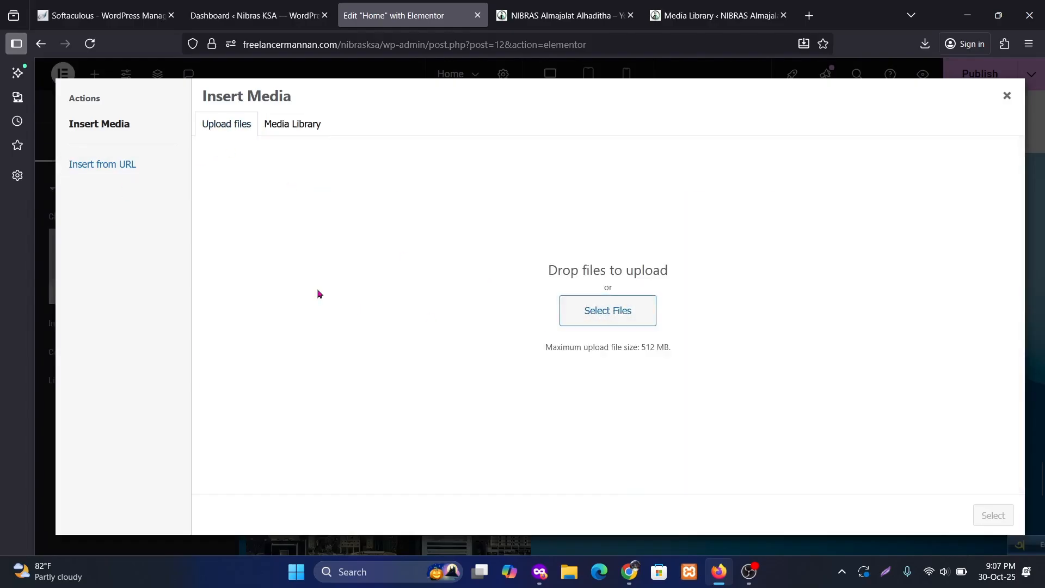
{"action": "left_click", "coordinate": [541, 142]}
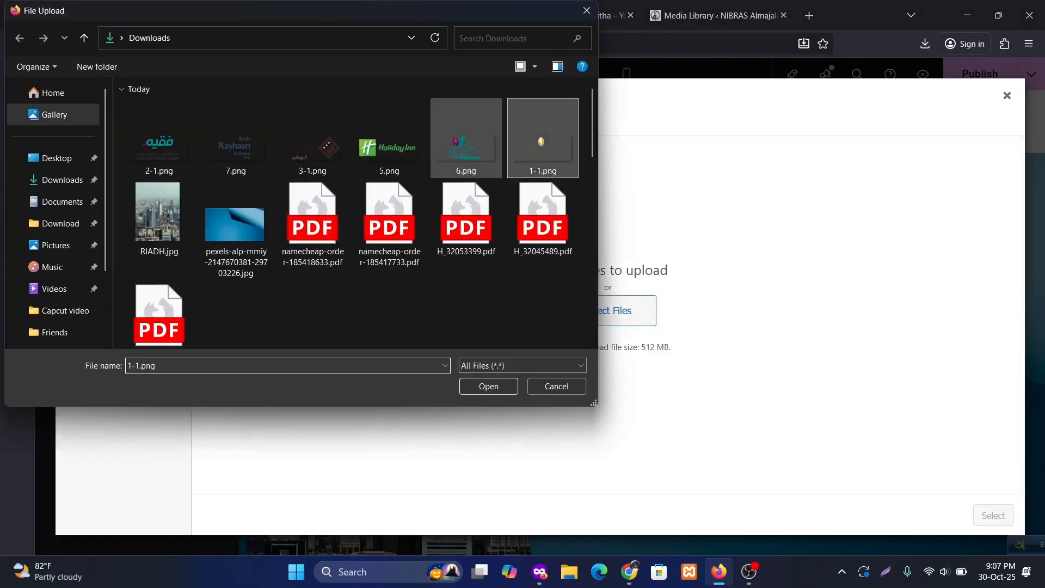
{"action": "left_click", "coordinate": [456, 140], "text": "ctrl"}
{"action": "left_click", "coordinate": [384, 142], "text": "ctrl"}
{"action": "left_click", "coordinate": [303, 148], "text": "ctrl"}
{"action": "left_click", "coordinate": [236, 145], "text": "ctrl"}
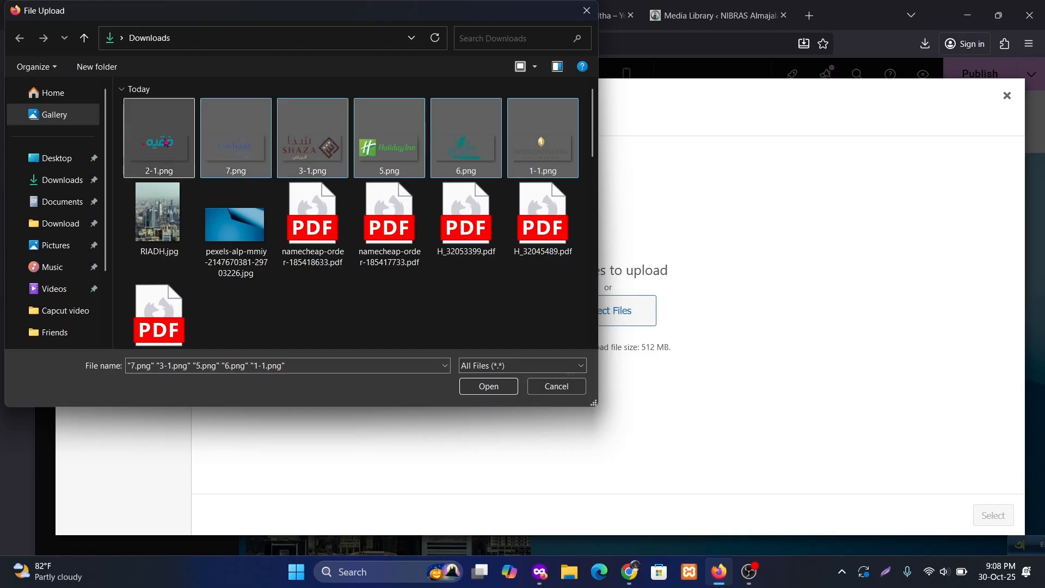
{"action": "left_click", "coordinate": [486, 387]}
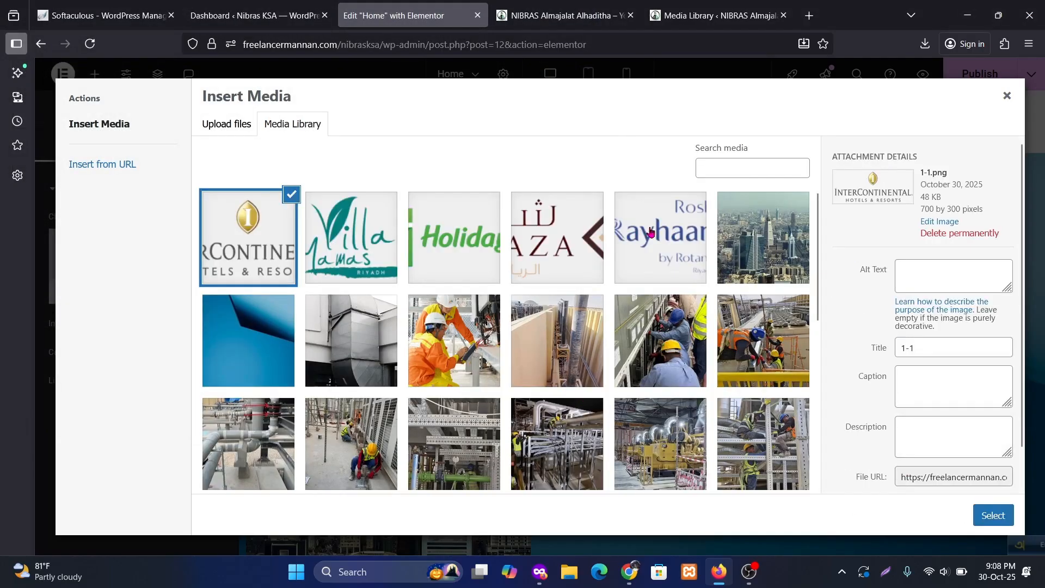
{"action": "left_click", "coordinate": [652, 232]}
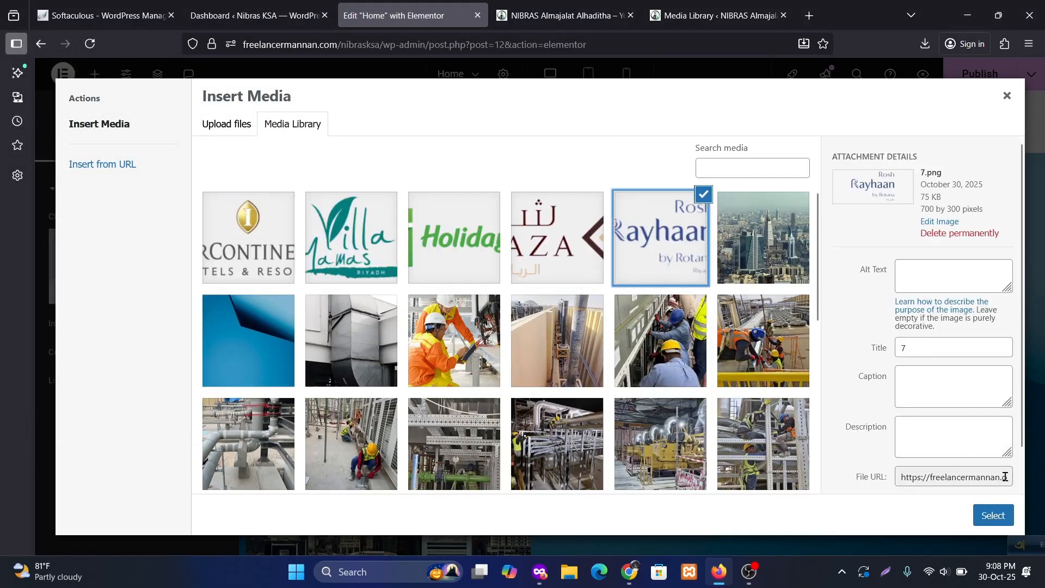
{"action": "left_click", "coordinate": [992, 515]}
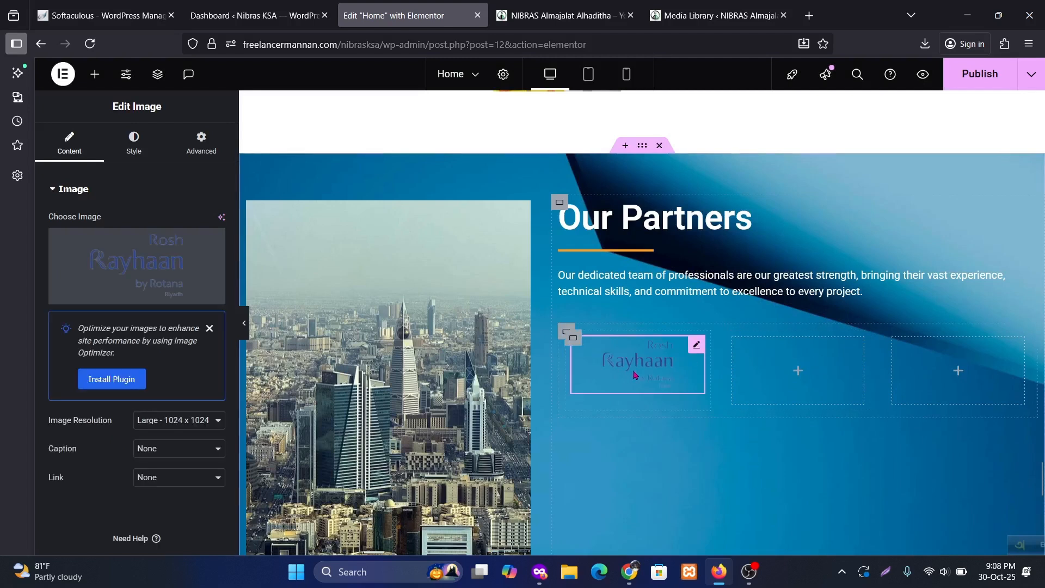
Add an Image widget to the middle column and set its image to the Shaza logo, 3-1.png.
{"action": "left_click", "coordinate": [797, 371]}
{"action": "left_click_drag", "start_coordinate": [174, 358], "coordinate": [779, 362]}
{"action": "left_click", "coordinate": [171, 256]}
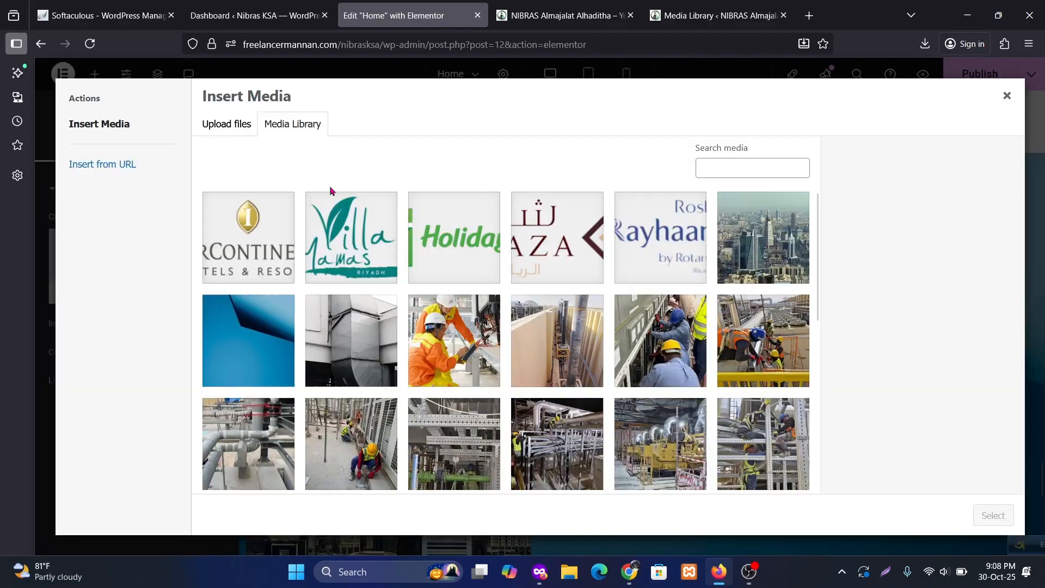
{"action": "left_click", "coordinate": [376, 248]}
{"action": "left_click", "coordinate": [575, 245]}
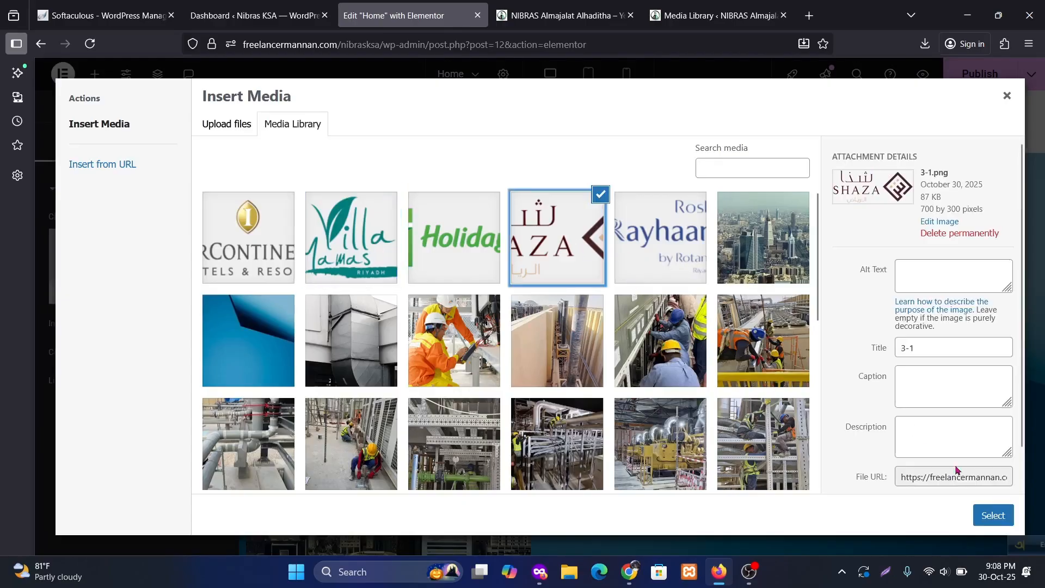
{"action": "left_click", "coordinate": [994, 515]}
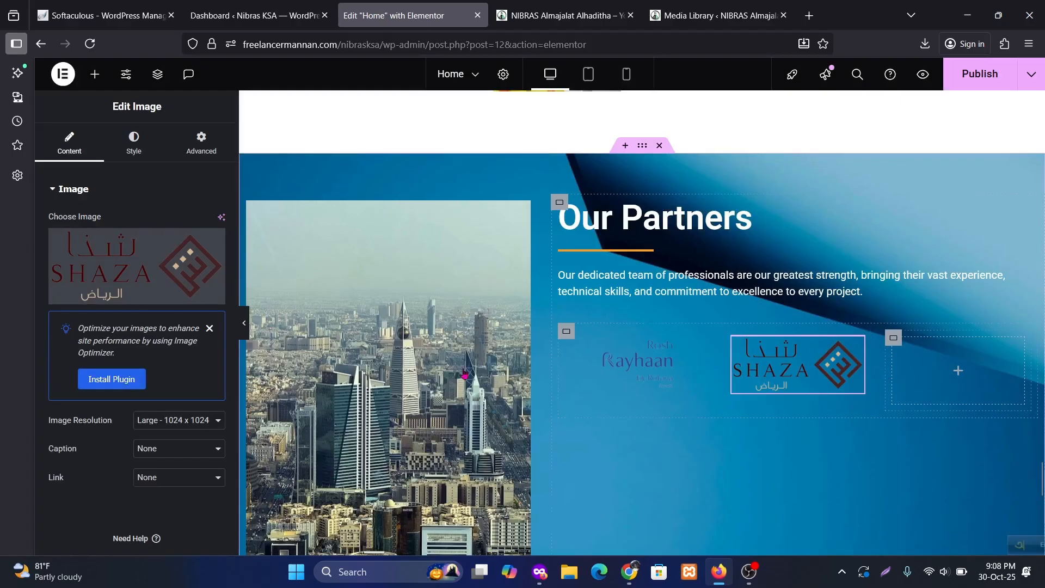
Add an Image widget to the third column and set its image to the Holiday Inn logo.
{"action": "left_click", "coordinate": [95, 74]}
{"action": "left_click_drag", "start_coordinate": [184, 356], "coordinate": [994, 368]}
{"action": "left_click", "coordinate": [194, 296]}
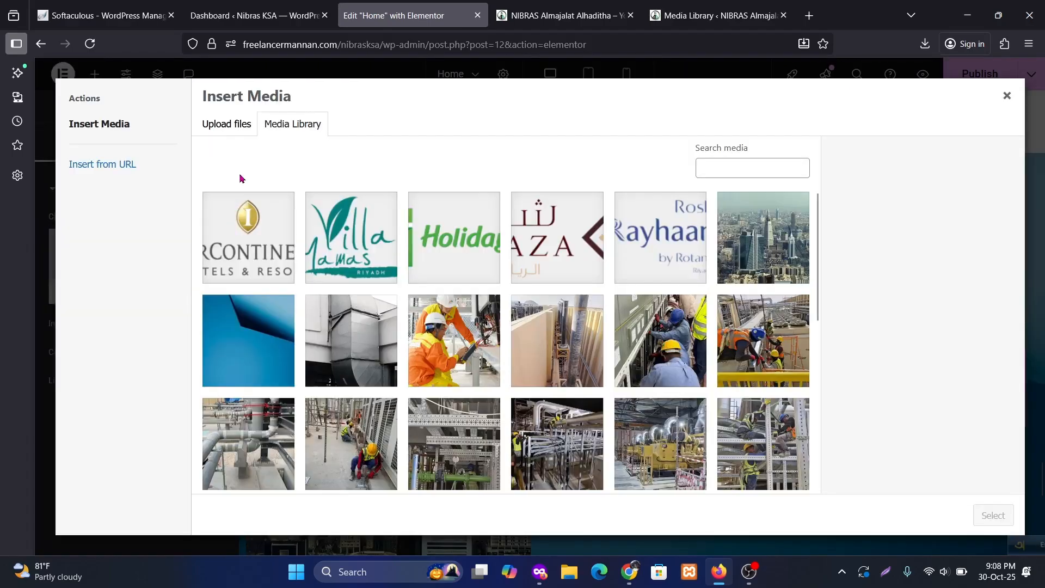
{"action": "left_click", "coordinate": [458, 249]}
{"action": "left_click", "coordinate": [993, 516]}
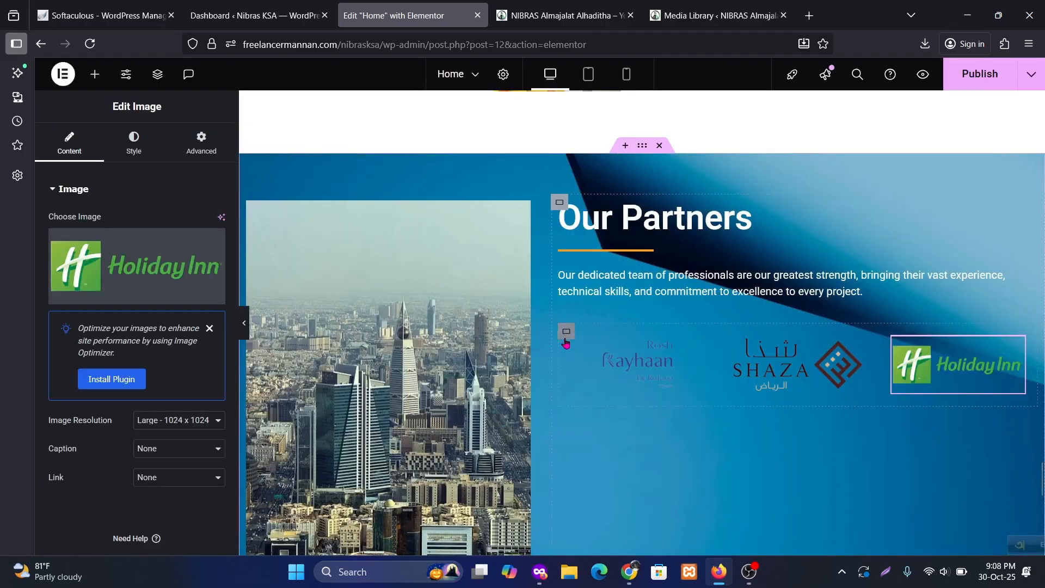
Give the container holding the three logos a classic background in the global White.
{"action": "left_click", "coordinate": [566, 341]}
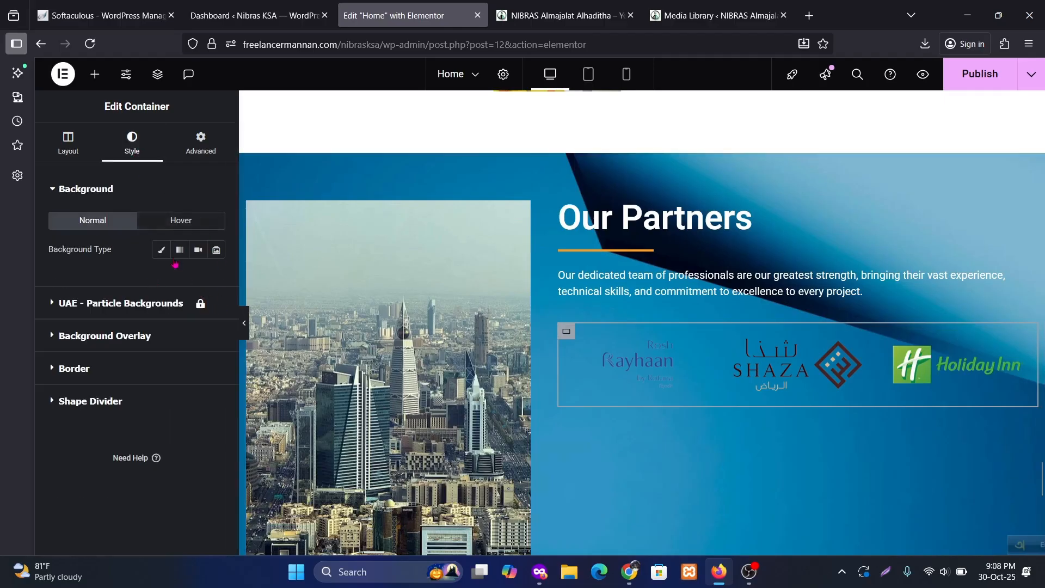
{"action": "left_click", "coordinate": [161, 250]}
{"action": "left_click", "coordinate": [198, 278]}
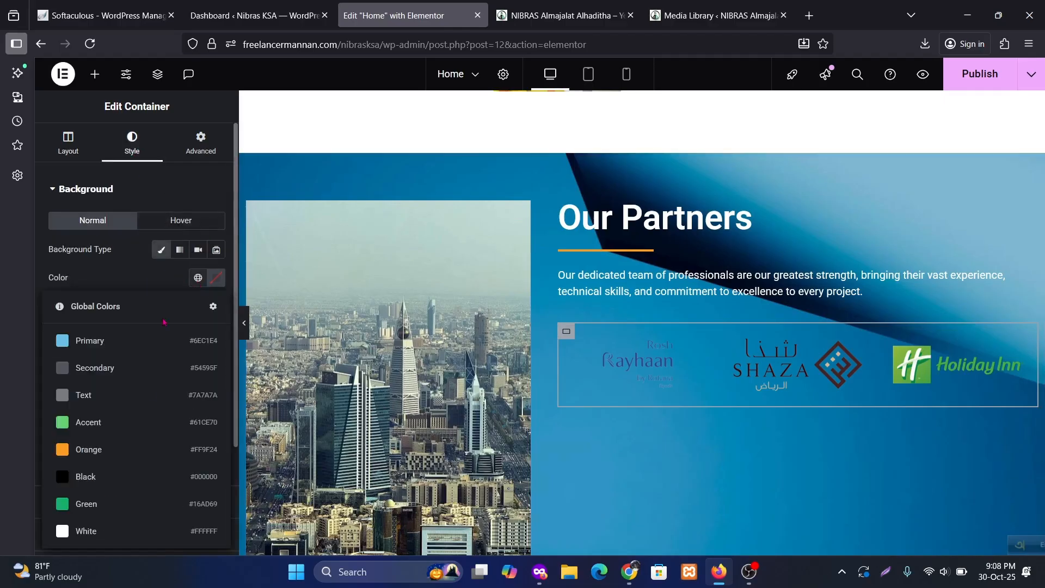
{"action": "left_click", "coordinate": [86, 531]}
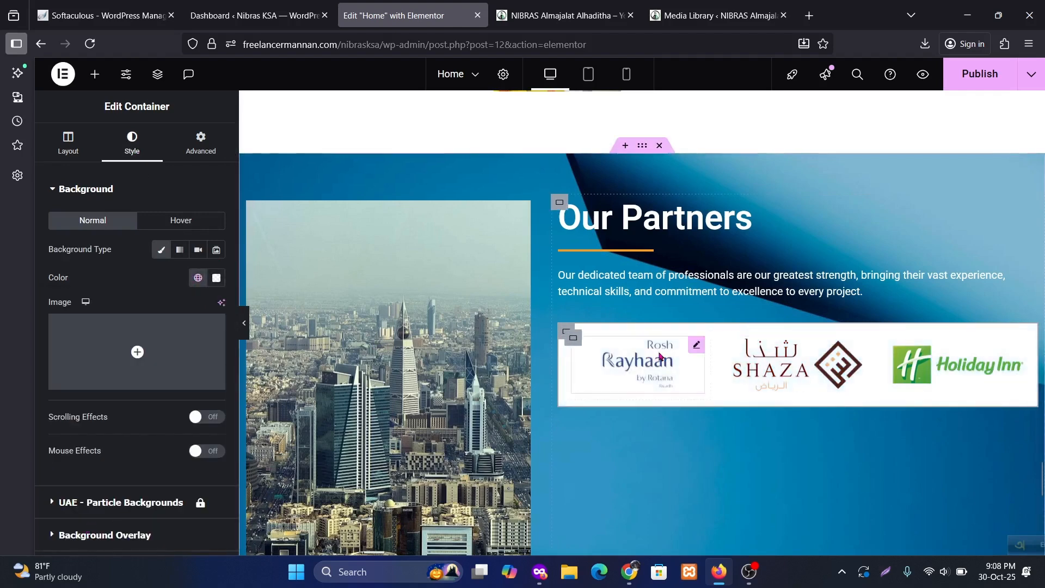
Duplicate the white logo row, set the copy's top margin to -21 px and preview the joined rows.
{"action": "right_click", "coordinate": [564, 334]}
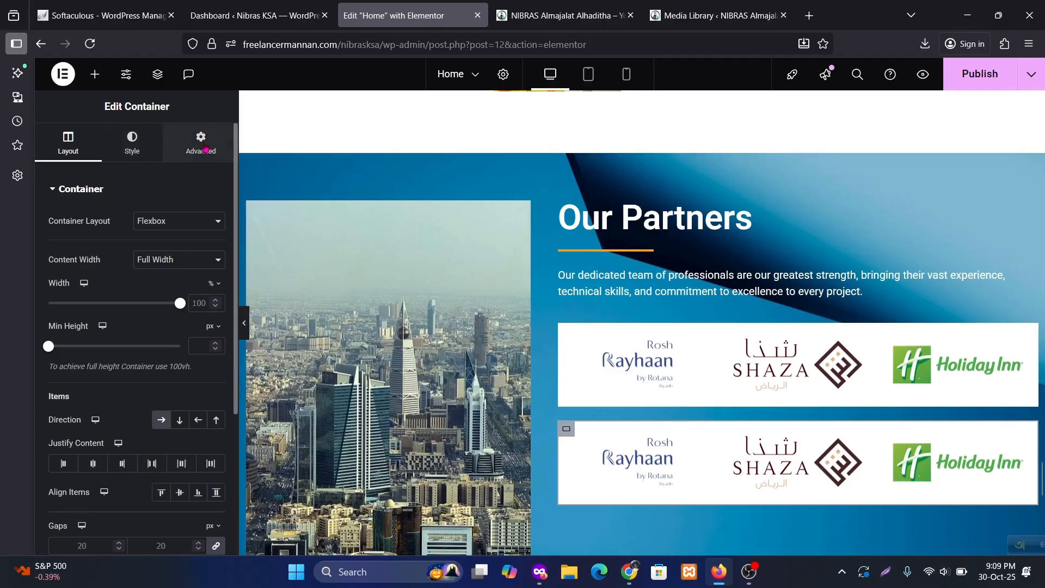
{"action": "left_click", "coordinate": [201, 144]}
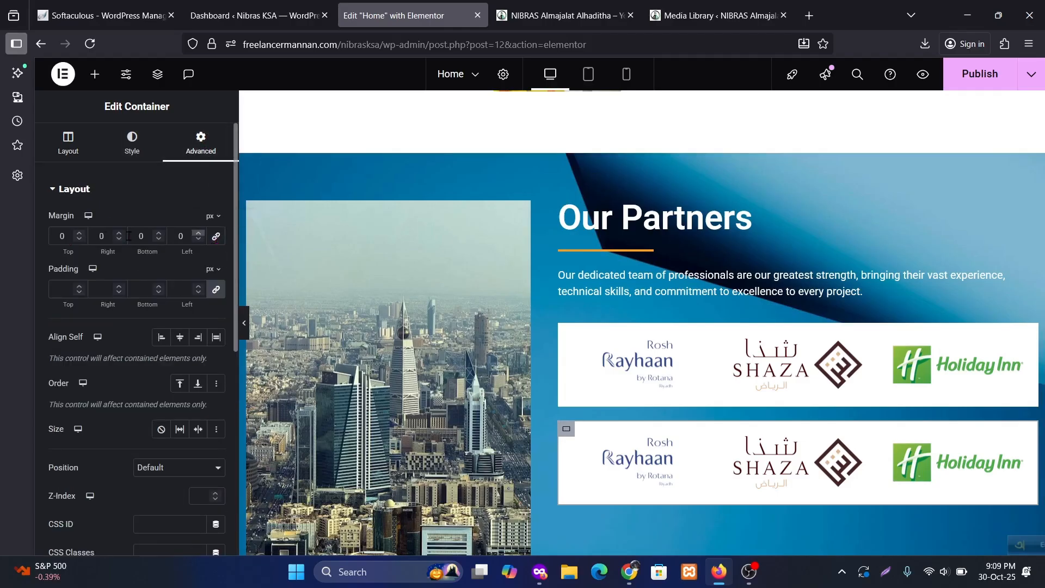
{"action": "left_click", "coordinate": [80, 240]}
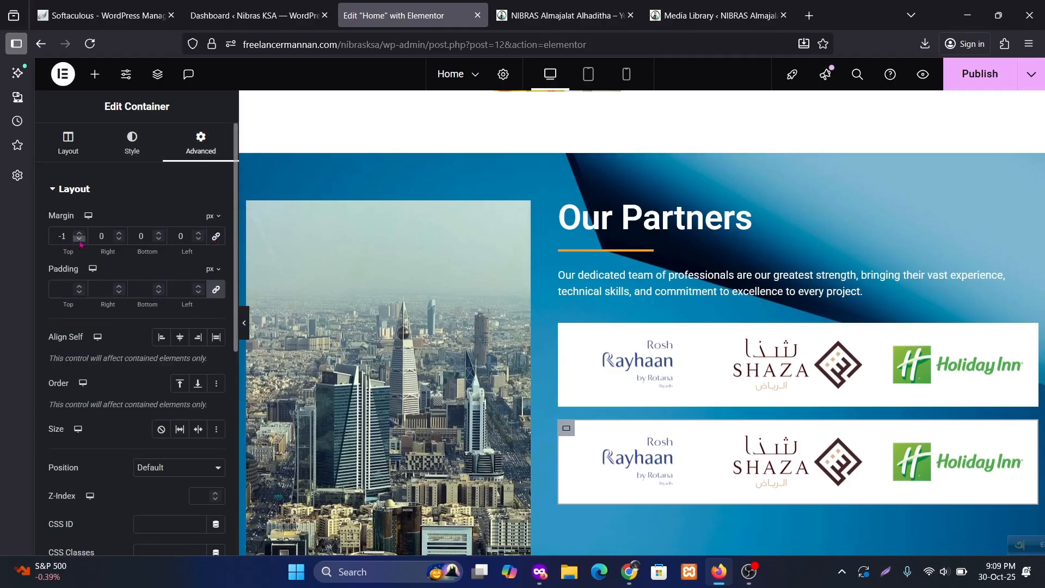
{"action": "left_click", "coordinate": [244, 327]}
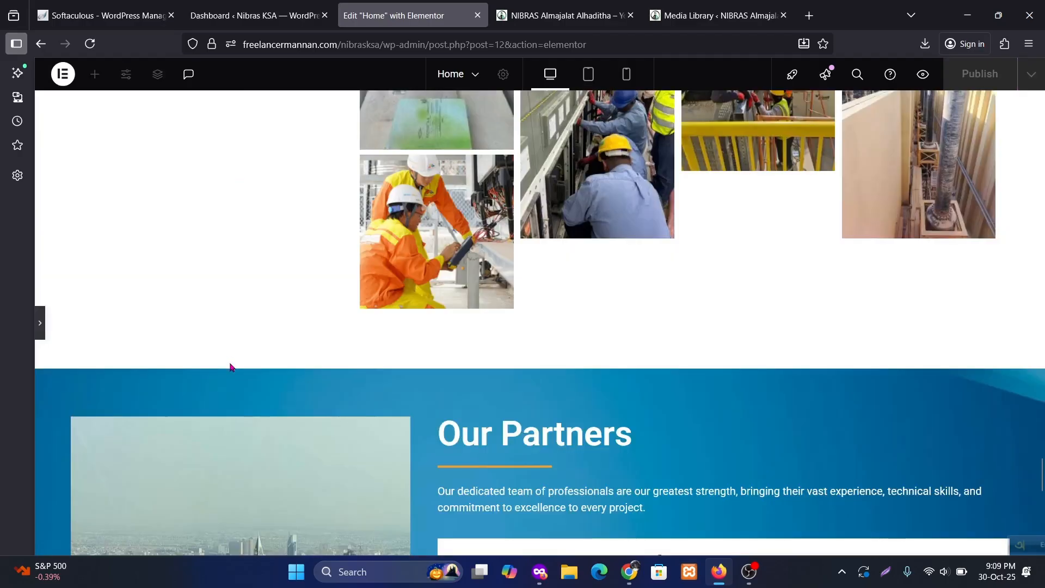
{"action": "scroll", "coordinate": [579, 378], "scroll_direction": "down", "scroll_amount": 5}
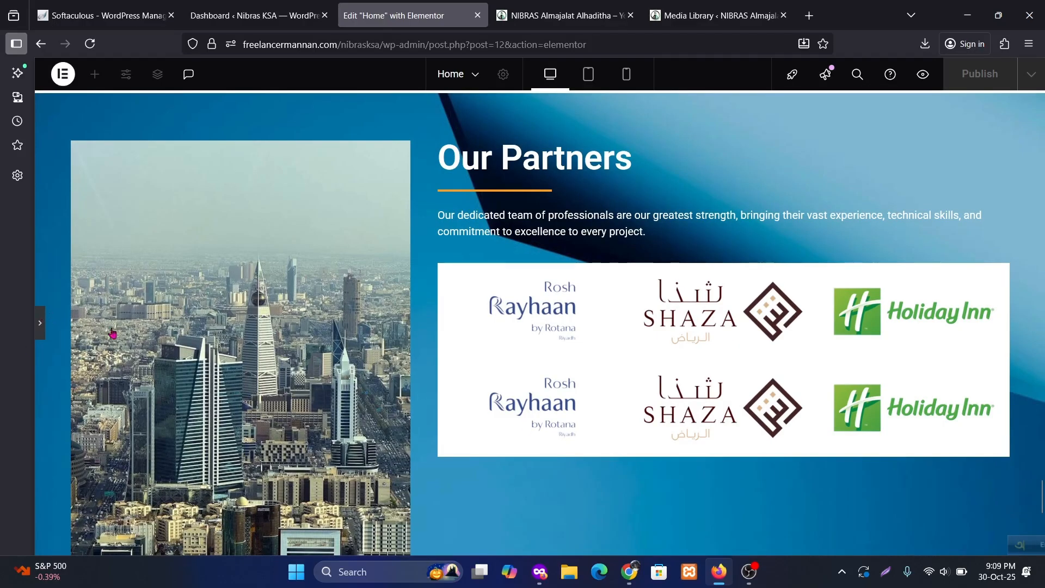
{"action": "key", "text": "ctrl+p"}
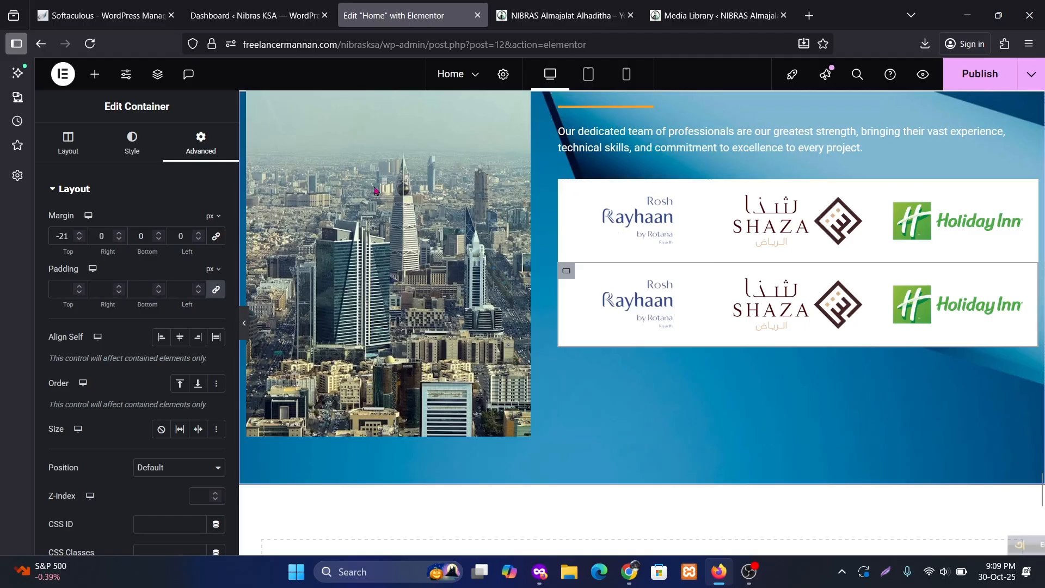
Add a new container below the description and move the first logo row into it.
{"action": "left_click", "coordinate": [95, 81]}
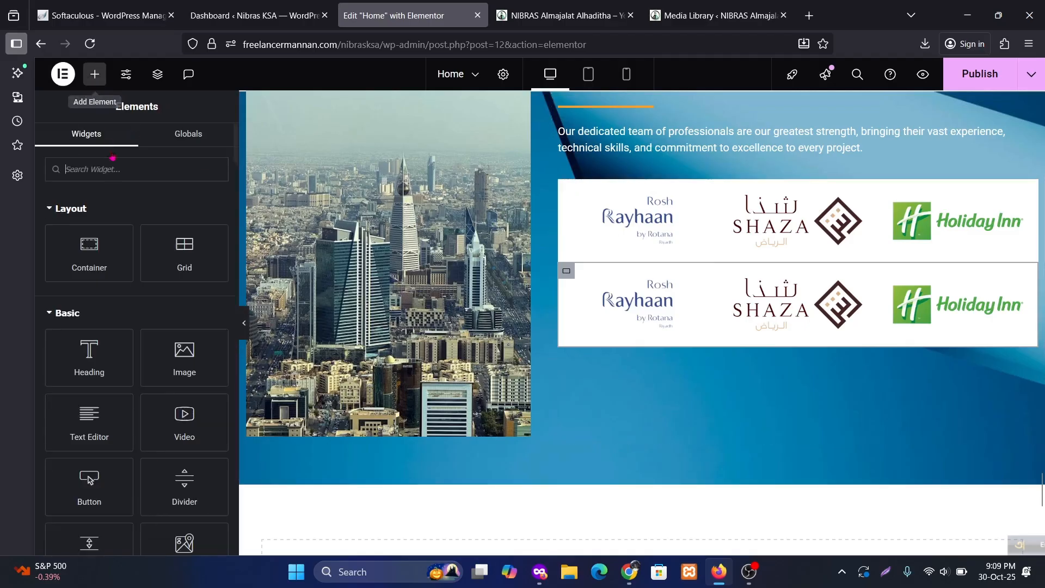
{"action": "left_click_drag", "start_coordinate": [89, 253], "coordinate": [742, 153]}
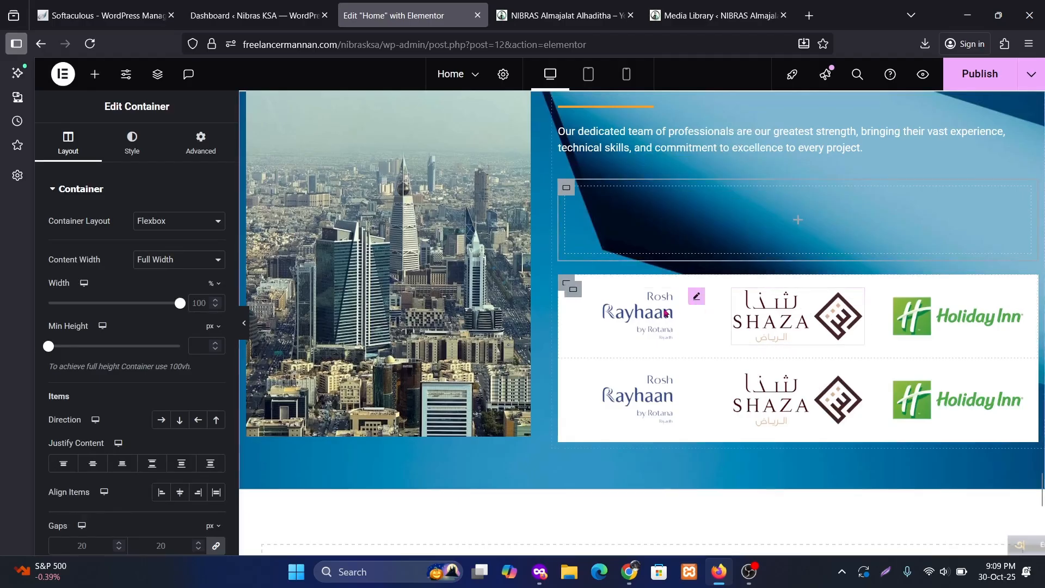
{"action": "left_click_drag", "start_coordinate": [565, 287], "coordinate": [704, 266]}
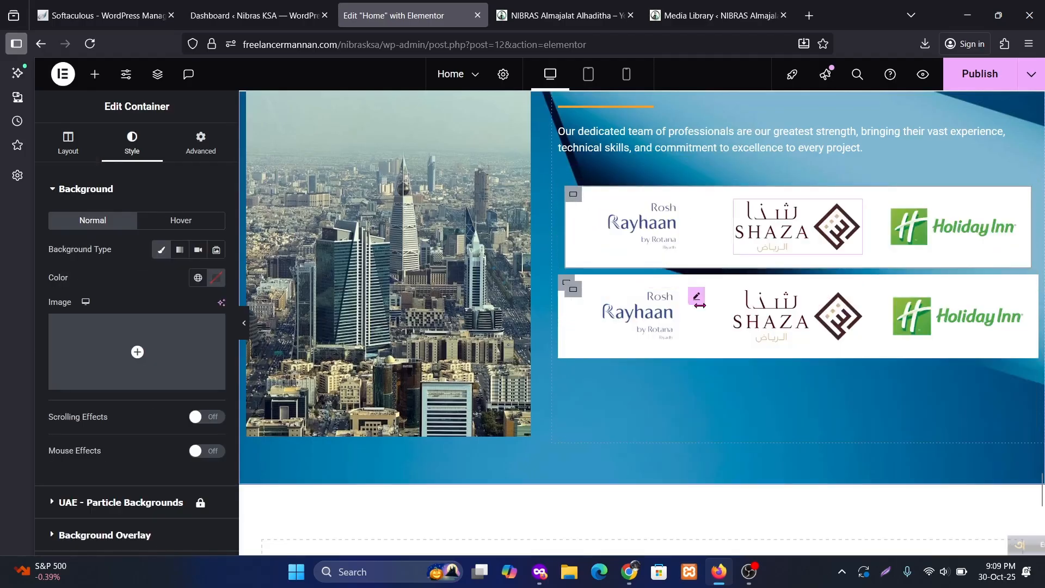
Delete the duplicate logo row below the new container.
{"action": "right_click", "coordinate": [562, 283]}
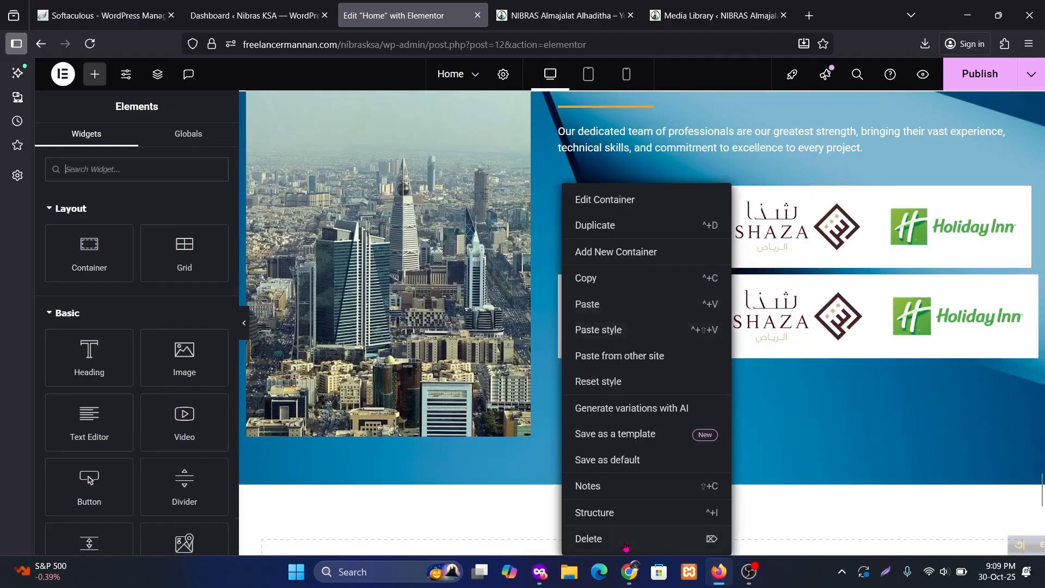
{"action": "left_click", "coordinate": [588, 539]}
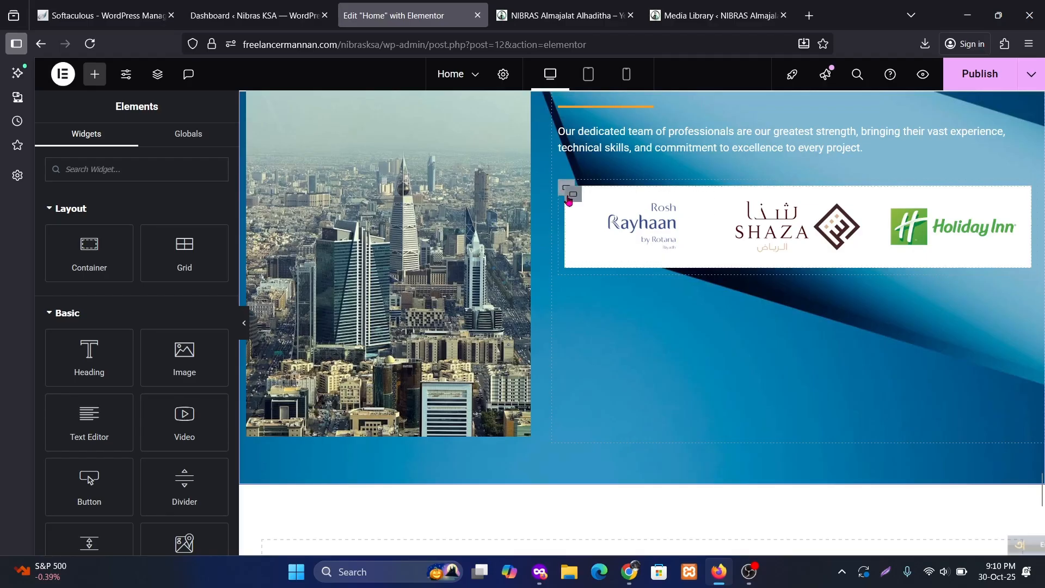
Clear the white background color from the inner container that holds the three partner logos.
{"action": "left_click", "coordinate": [569, 198]}
{"action": "left_click", "coordinate": [197, 278]}
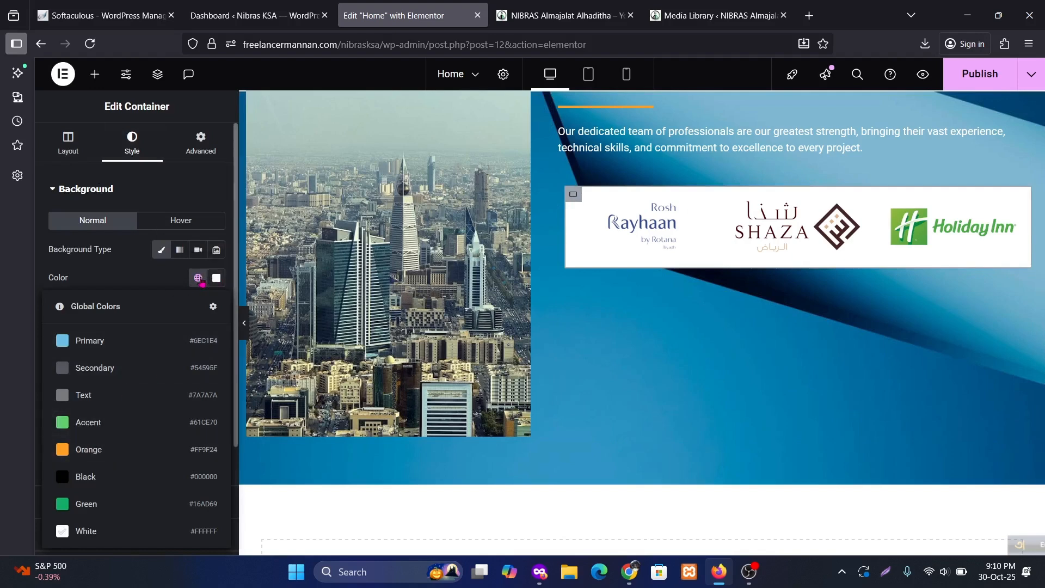
{"action": "left_click", "coordinate": [216, 278]}
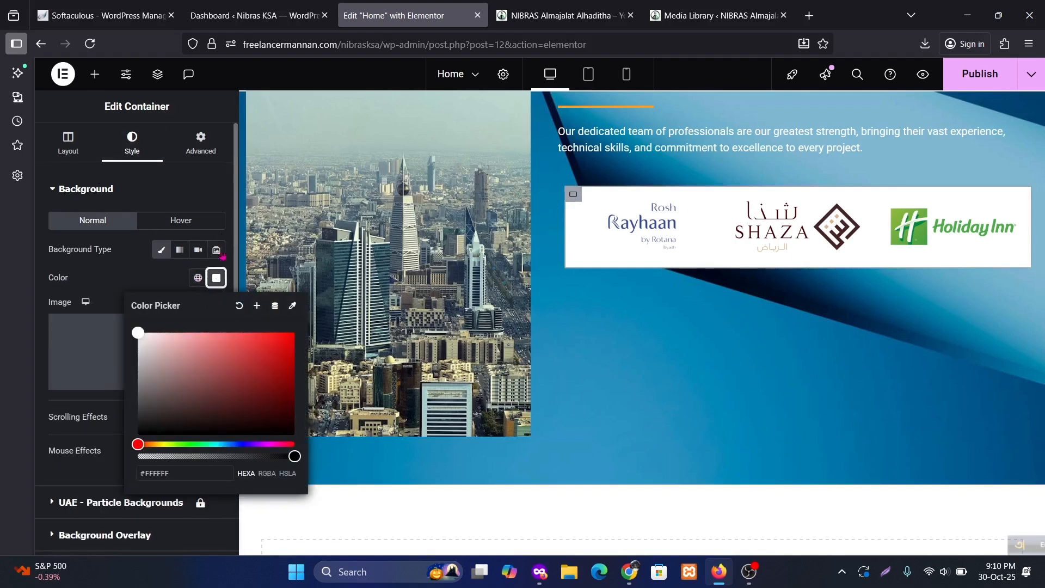
{"action": "left_click", "coordinate": [238, 309]}
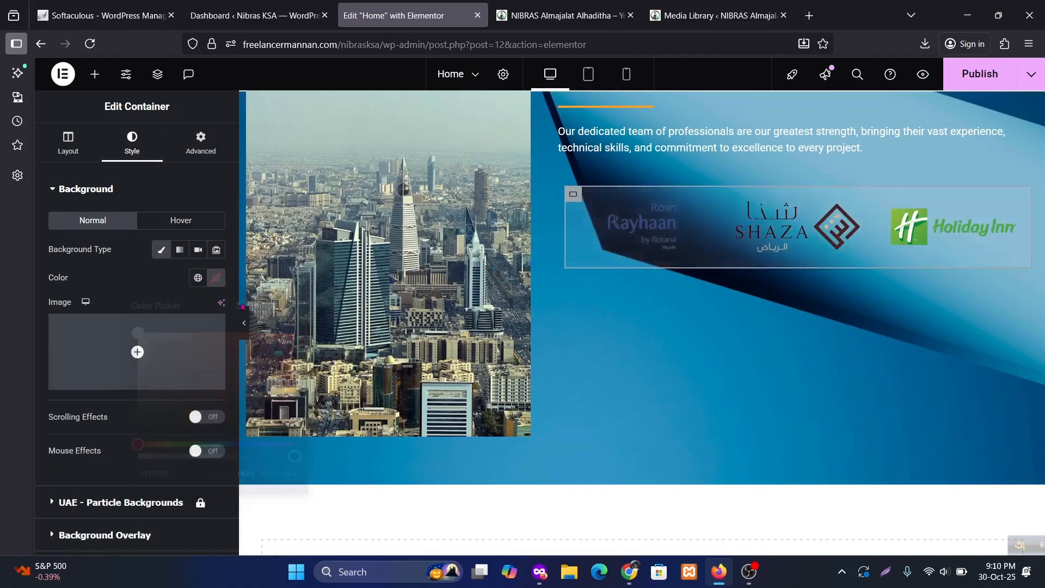
Give the outer container around the logo row a classic background in the global White.
{"action": "left_click", "coordinate": [561, 190]}
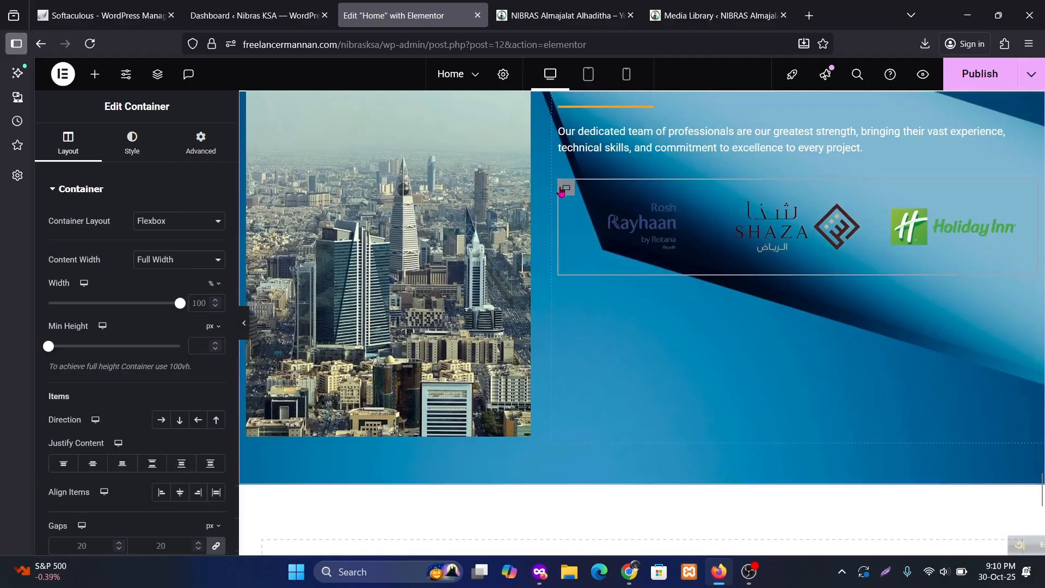
{"action": "left_click", "coordinate": [136, 158]}
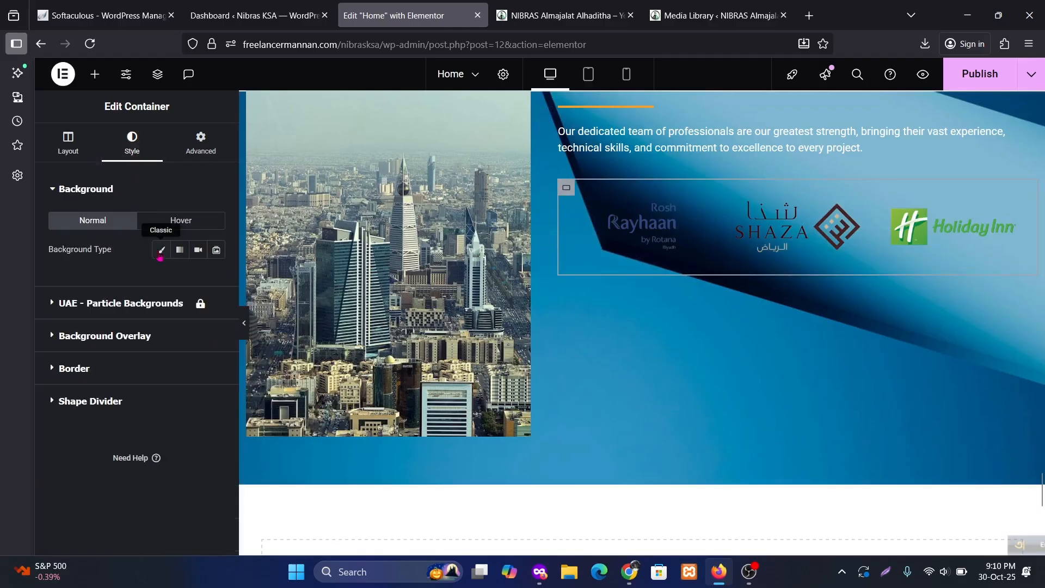
{"action": "left_click", "coordinate": [161, 249]}
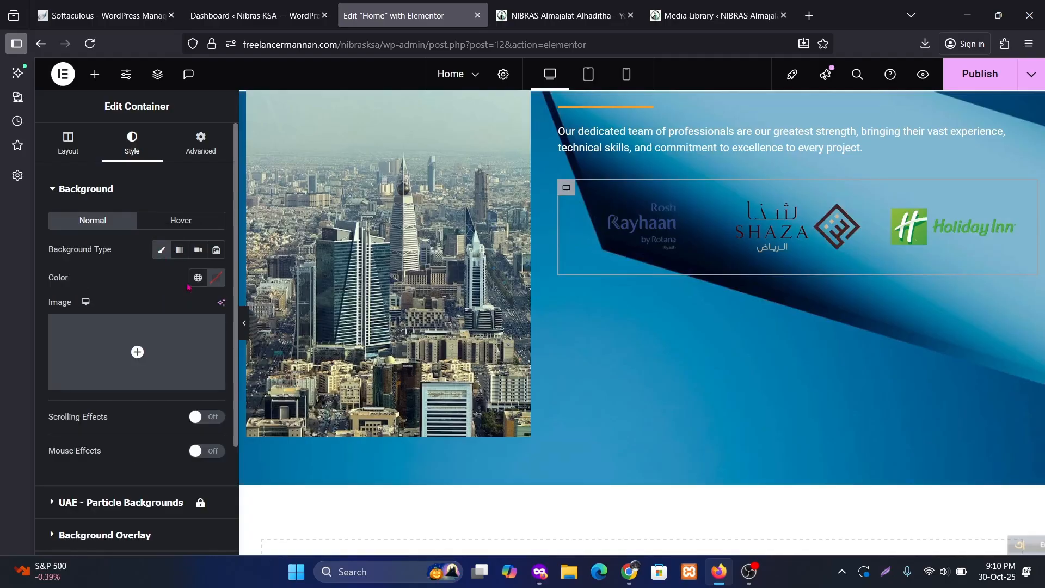
{"action": "left_click", "coordinate": [197, 277]}
{"action": "left_click", "coordinate": [84, 527]}
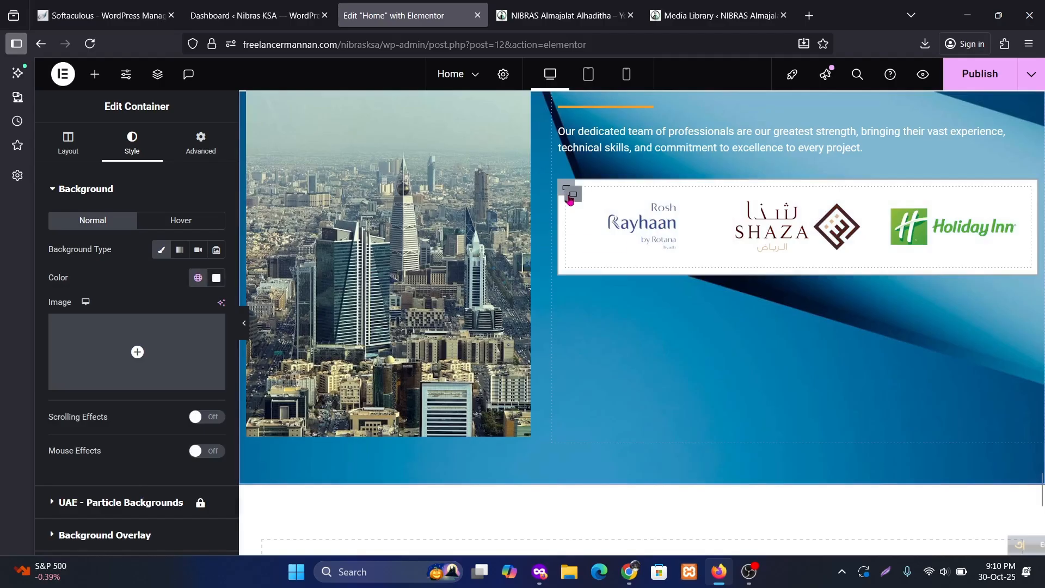
Duplicate the inner logo row inside the white container and check the partner panel on the reference site.
{"action": "right_click", "coordinate": [570, 199]}
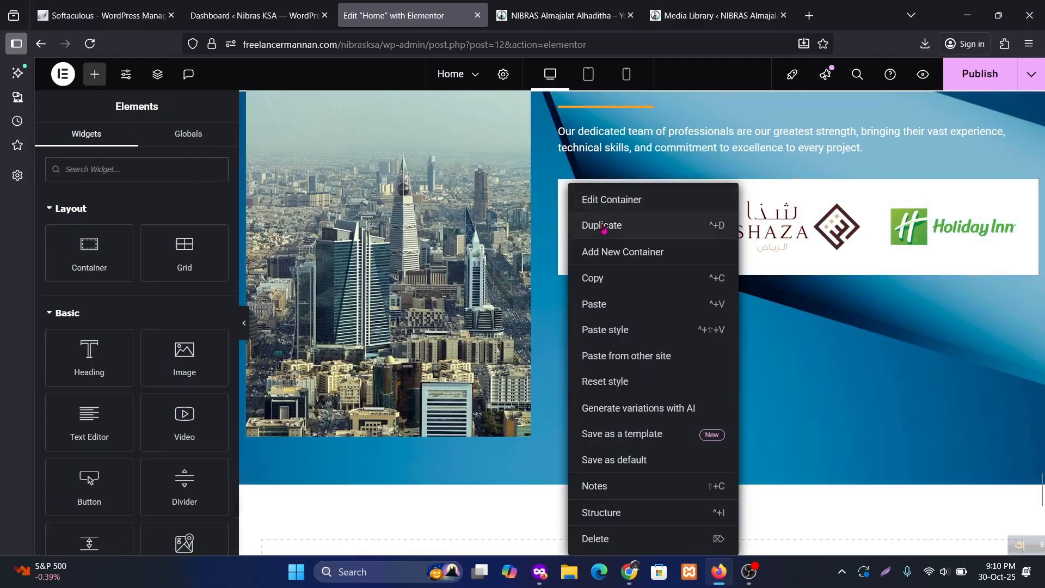
{"action": "left_click", "coordinate": [702, 225]}
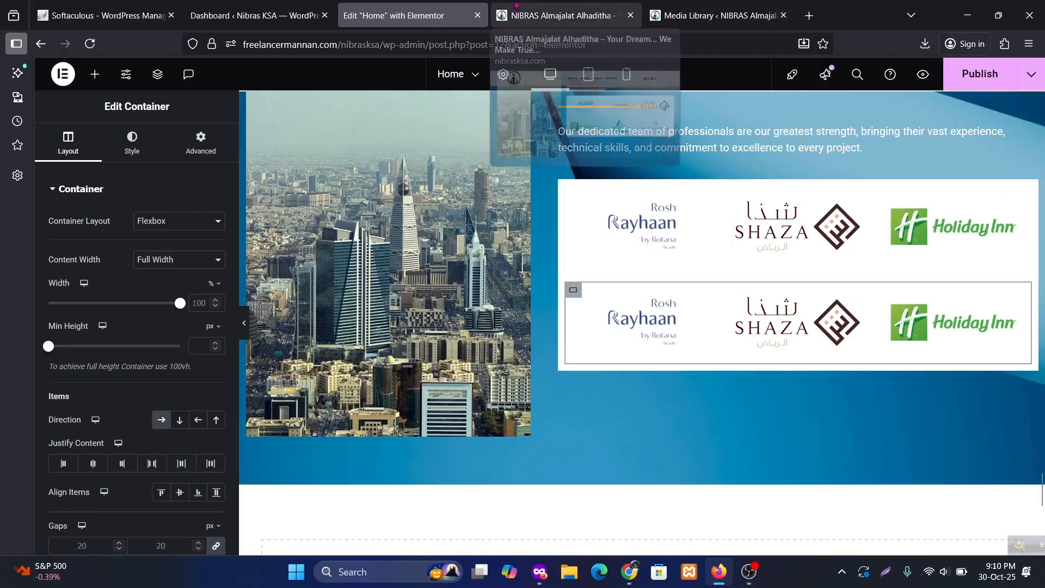
{"action": "left_click", "coordinate": [564, 15]}
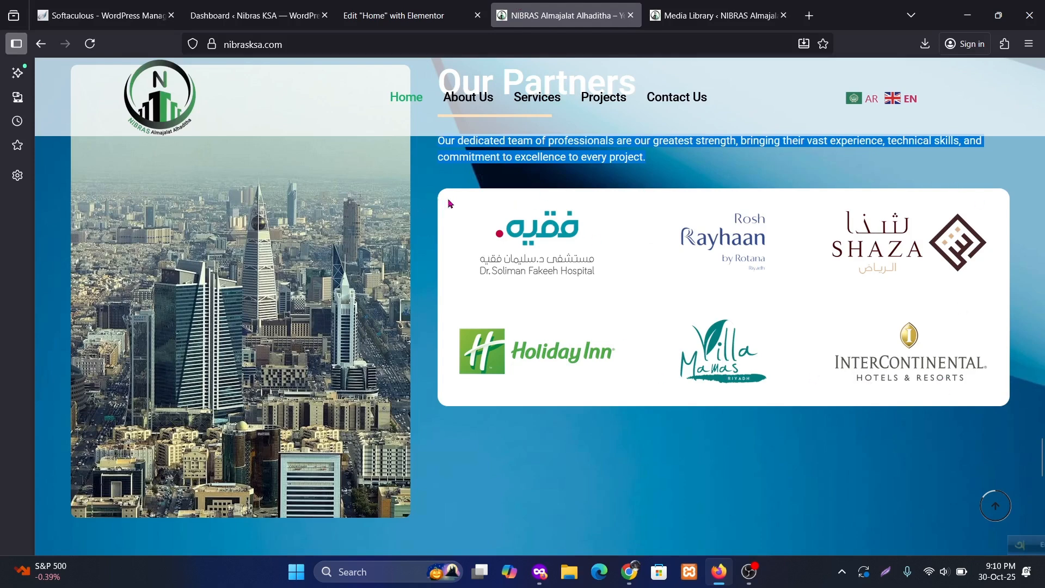
{"action": "left_click", "coordinate": [410, 15]}
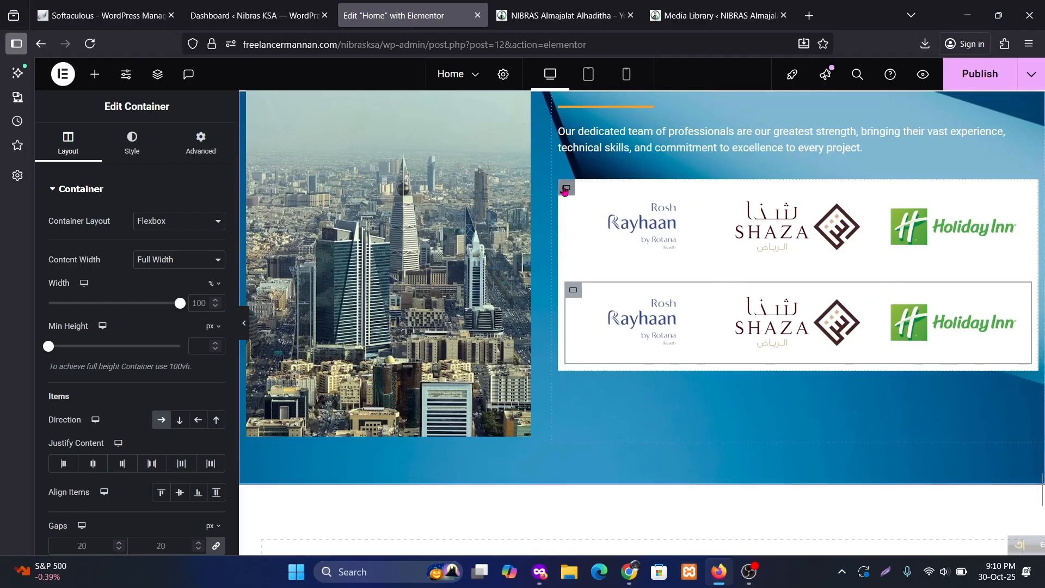
Set the white logo container's border radius to 20 px on all corners.
{"action": "left_click", "coordinate": [566, 189]}
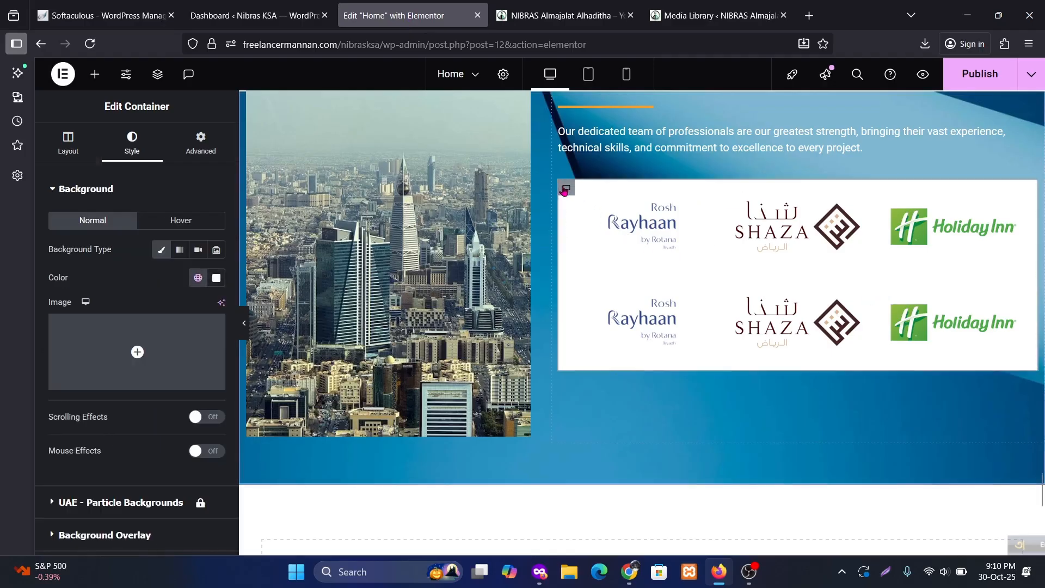
{"action": "scroll", "coordinate": [167, 335], "scroll_direction": "down", "scroll_amount": 3}
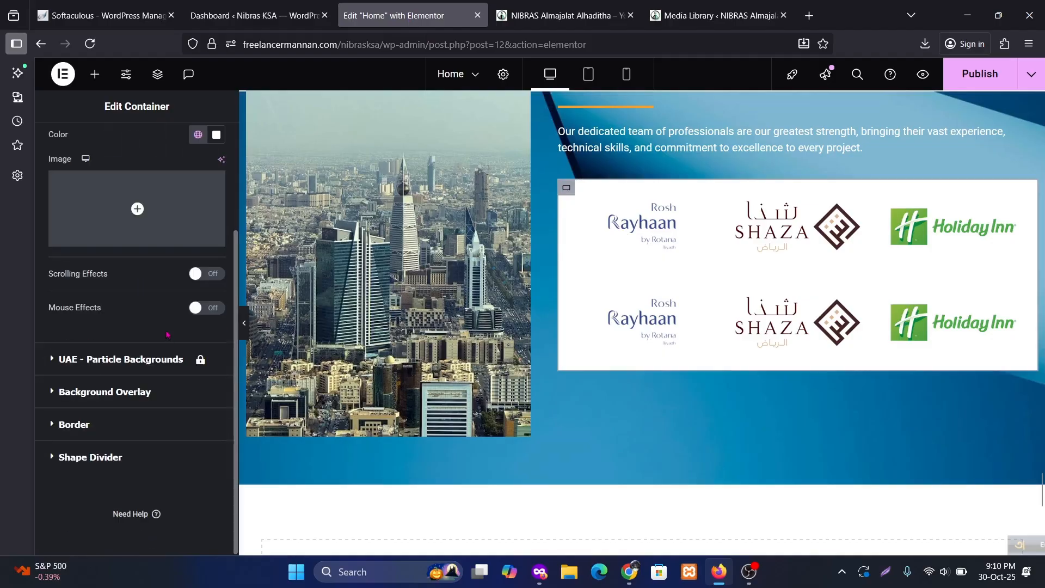
{"action": "left_click", "coordinate": [87, 426]}
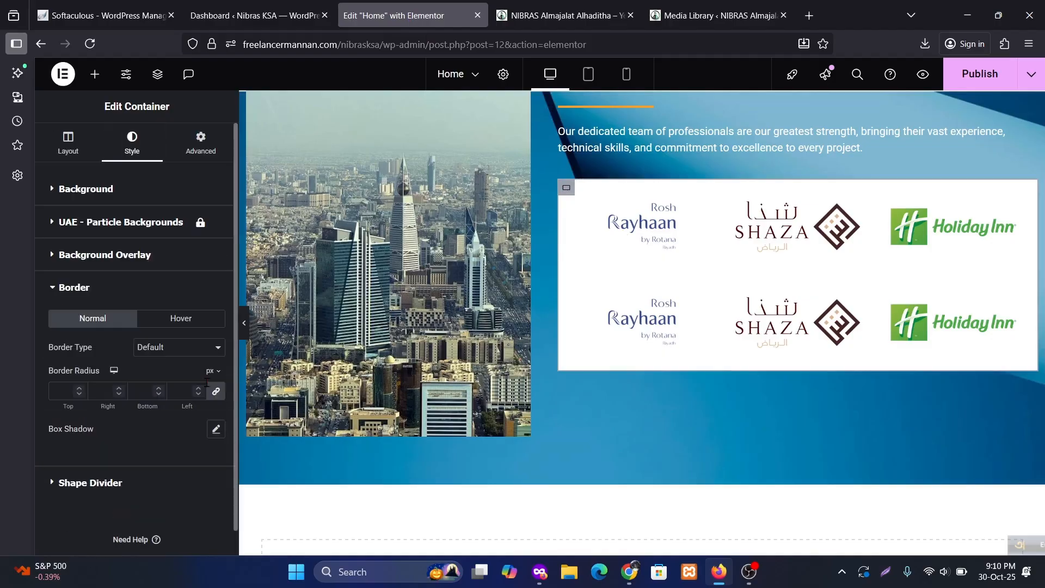
{"action": "left_click", "coordinate": [79, 390]}
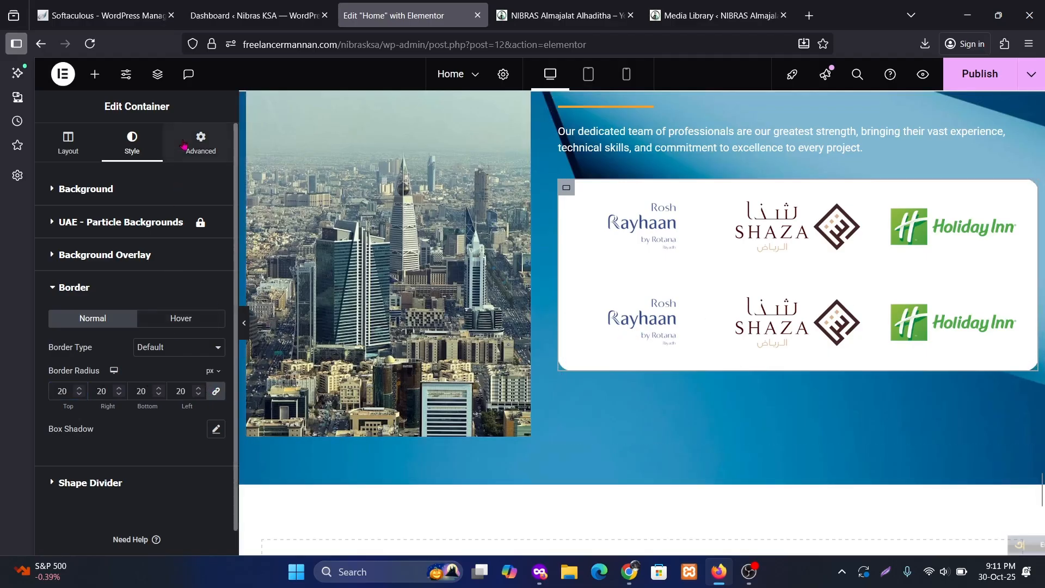
Set the white logo container's padding to 20 px on all sides.
{"action": "left_click", "coordinate": [200, 173]}
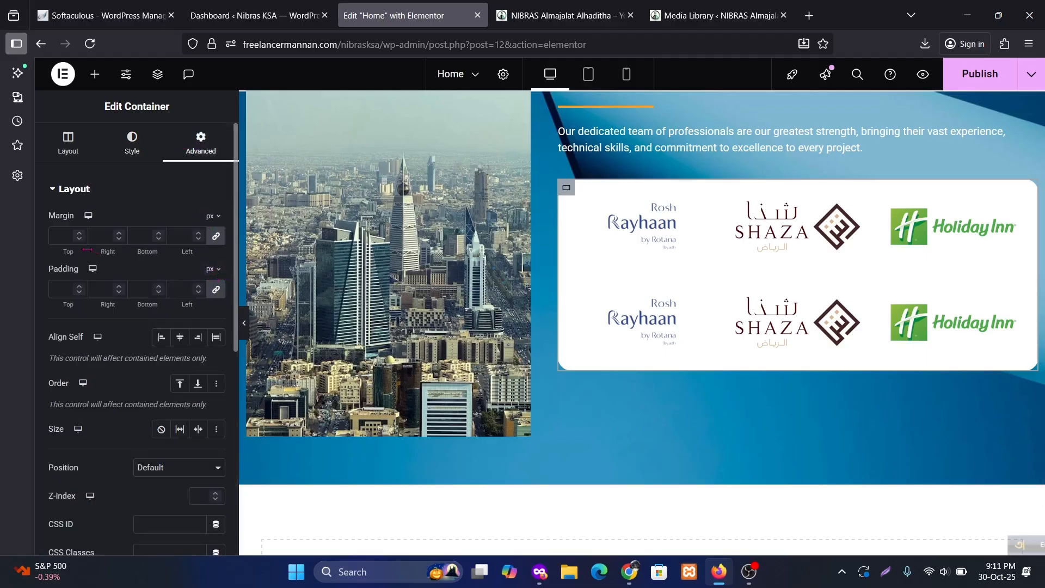
{"action": "left_click", "coordinate": [200, 287]}
{"action": "left_click", "coordinate": [200, 287]}
{"action": "left_click", "coordinate": [200, 287]}
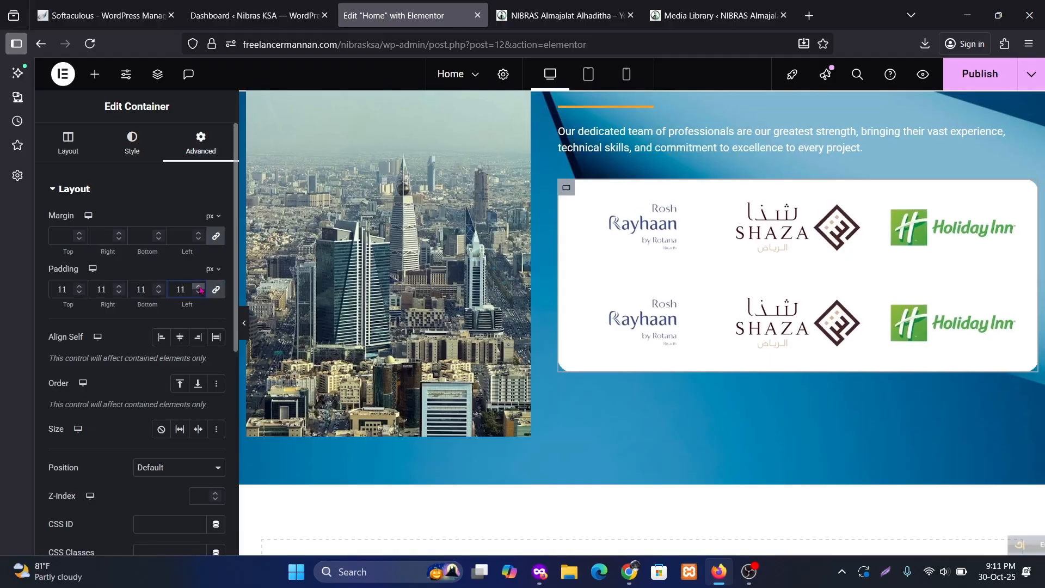
{"action": "left_click", "coordinate": [199, 287]}
{"action": "left_click", "coordinate": [199, 288]}
{"action": "left_click", "coordinate": [198, 288]}
{"action": "left_click", "coordinate": [198, 288]}
{"action": "left_click", "coordinate": [198, 288]}
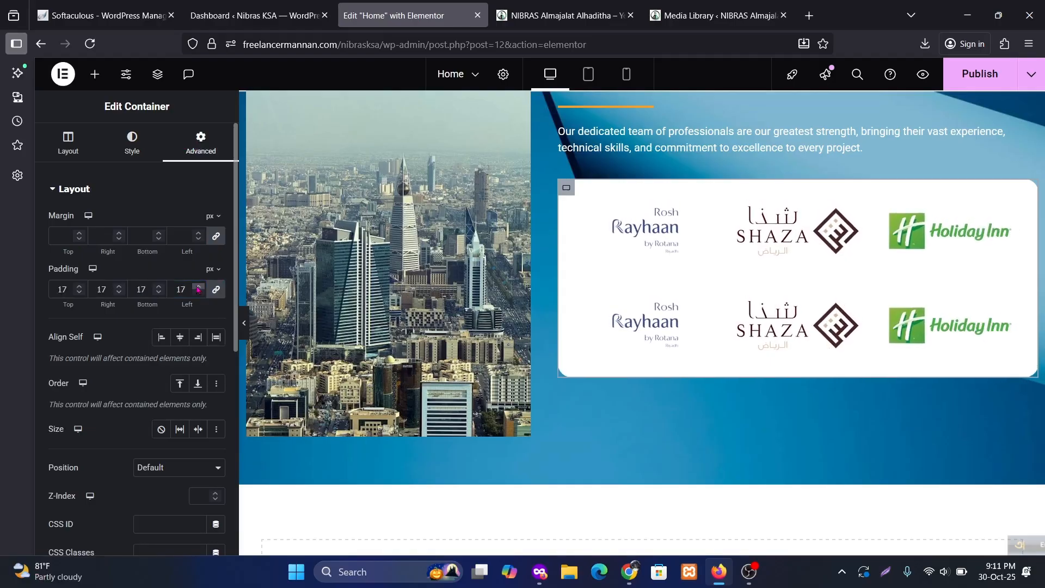
{"action": "left_click", "coordinate": [198, 288]}
{"action": "left_click", "coordinate": [198, 288]}
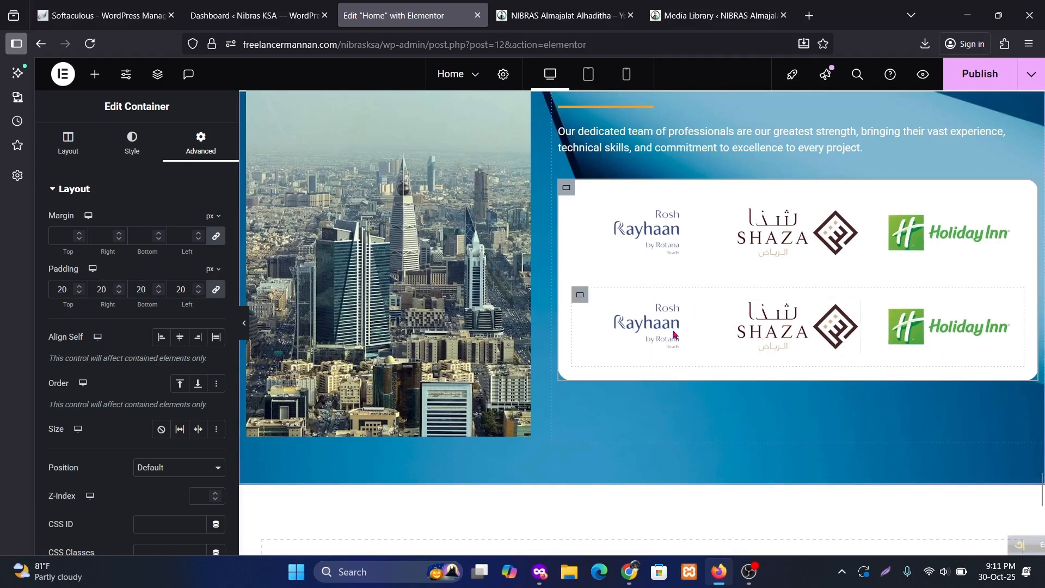
Check the reference partner panel, then preview the rebuilt Our Partners section at full width down to the footer.
{"action": "key", "text": "ctrl+Tab"}
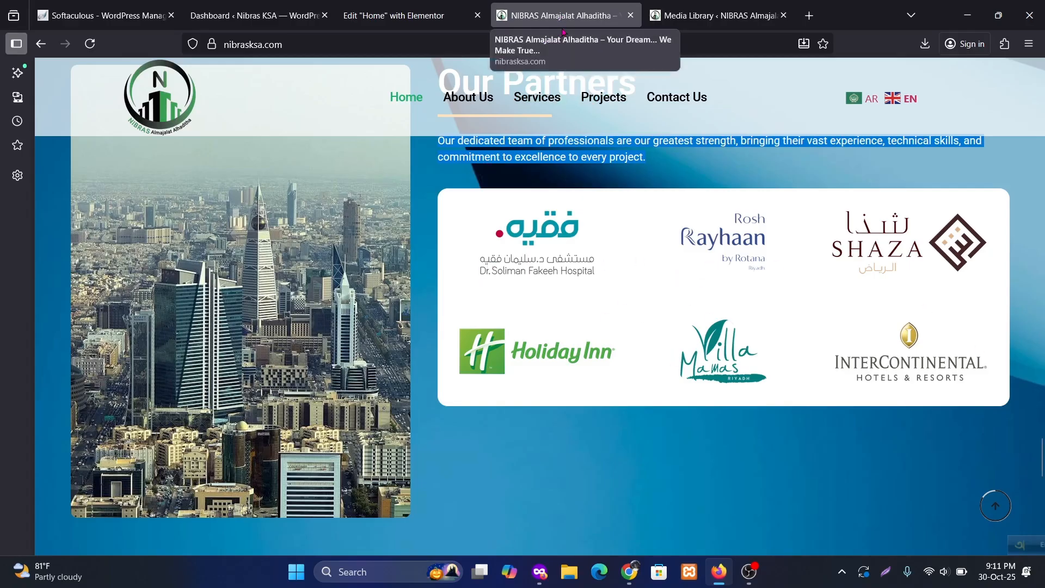
{"action": "left_click", "coordinate": [475, 20]}
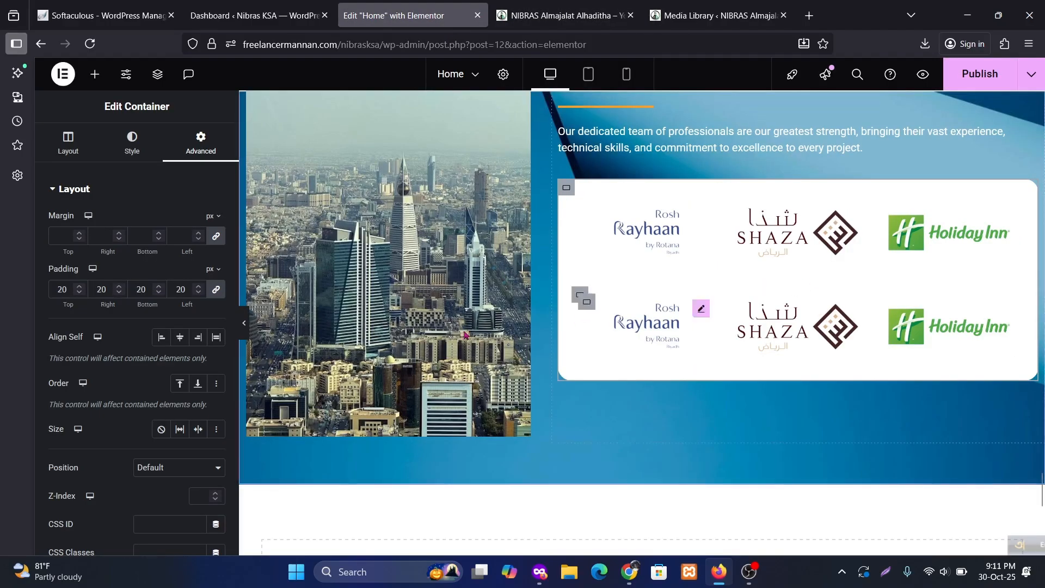
{"action": "left_click", "coordinate": [244, 323]}
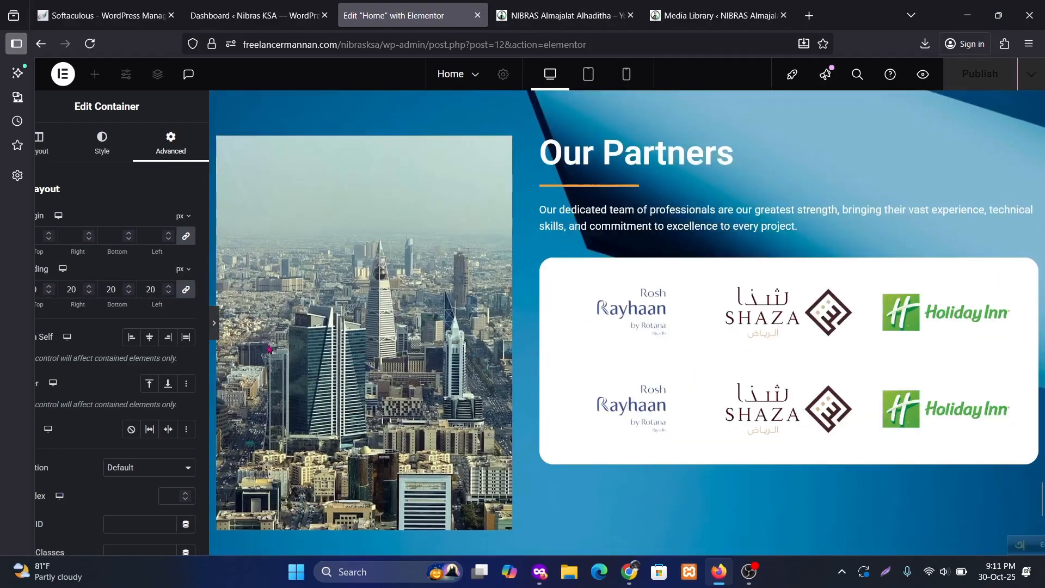
{"action": "scroll", "coordinate": [467, 289], "scroll_direction": "down", "scroll_amount": 4}
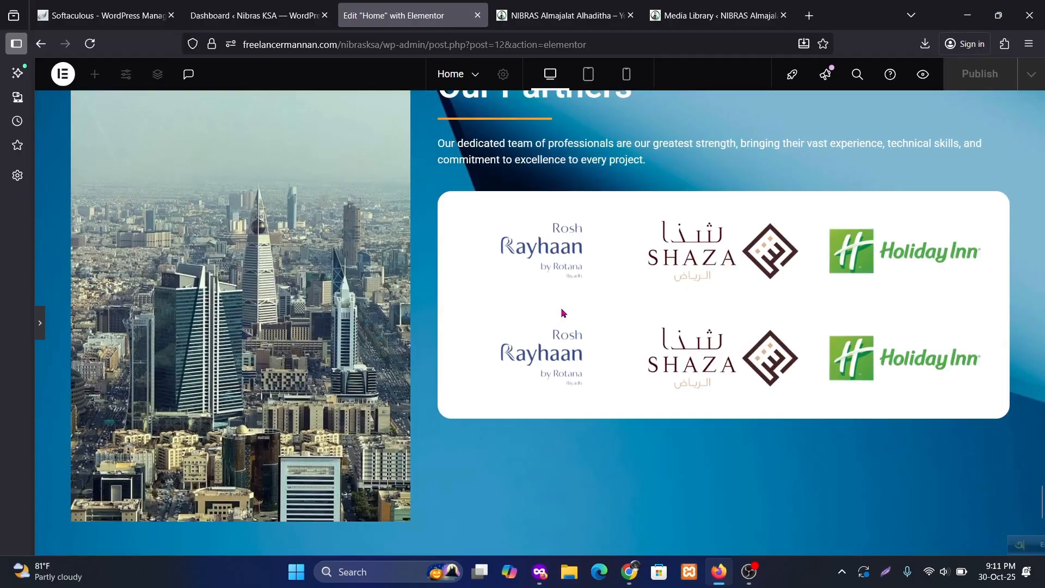
{"action": "scroll", "coordinate": [561, 308], "scroll_direction": "down", "scroll_amount": 2}
{"action": "scroll", "coordinate": [597, 329], "scroll_direction": "up", "scroll_amount": 4}
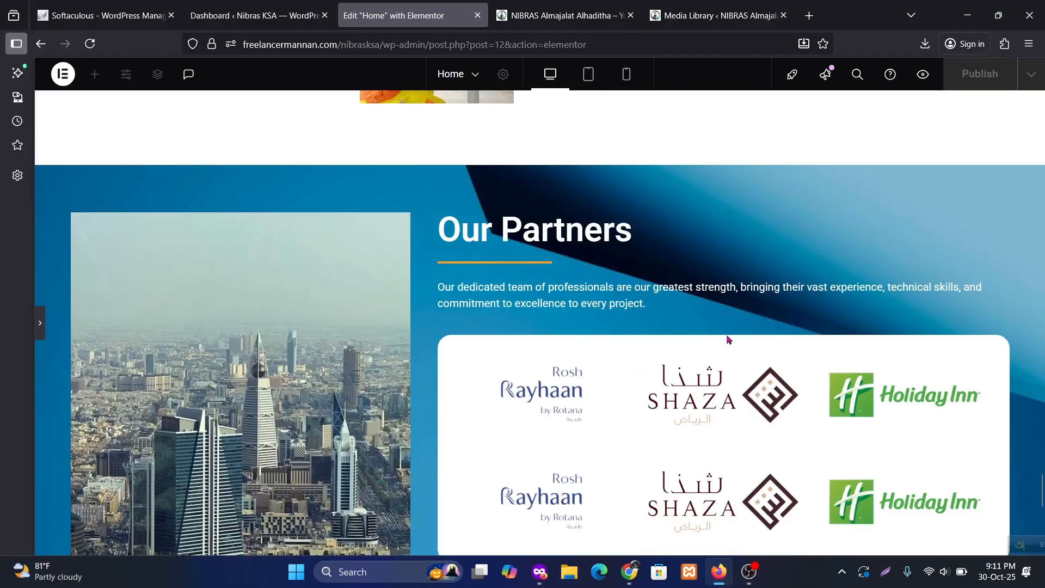
{"action": "scroll", "coordinate": [732, 341], "scroll_direction": "down", "scroll_amount": 4}
{"action": "scroll", "coordinate": [675, 356], "scroll_direction": "down", "scroll_amount": 3}
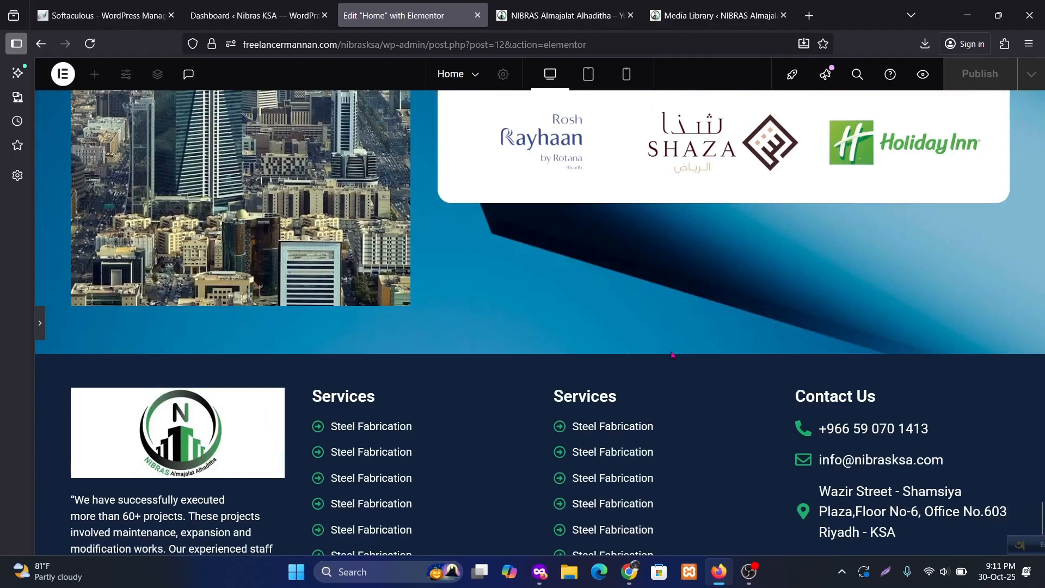
{"action": "scroll", "coordinate": [673, 354], "scroll_direction": "up", "scroll_amount": 7}
{"action": "scroll", "coordinate": [672, 351], "scroll_direction": "down", "scroll_amount": 8}
{"action": "scroll", "coordinate": [671, 346], "scroll_direction": "up", "scroll_amount": 4}
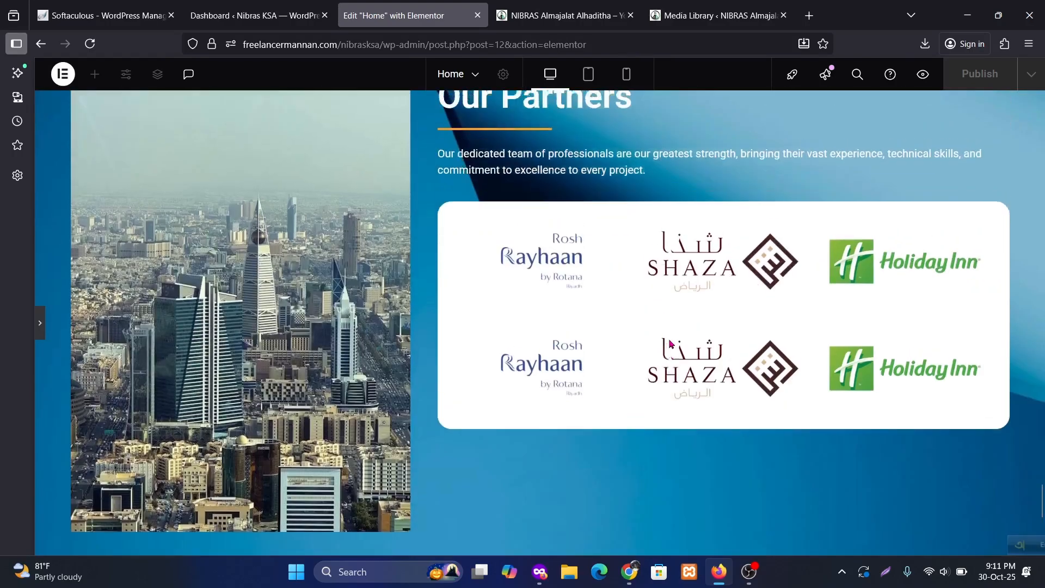
{"action": "scroll", "coordinate": [670, 341], "scroll_direction": "up", "scroll_amount": 5}
{"action": "scroll", "coordinate": [674, 336], "scroll_direction": "down", "scroll_amount": 9}
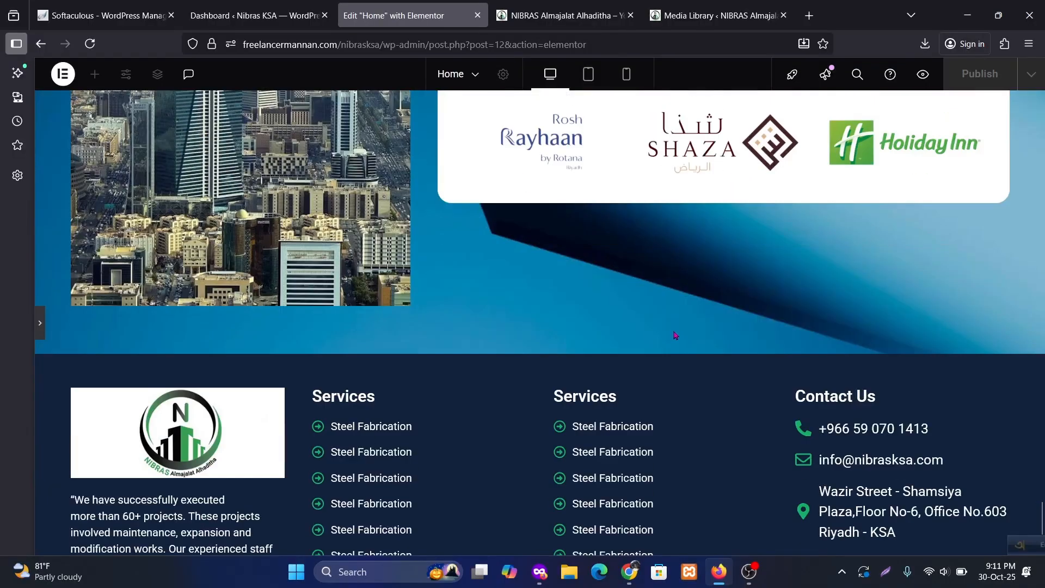
{"action": "scroll", "coordinate": [683, 340], "scroll_direction": "up", "scroll_amount": 5}
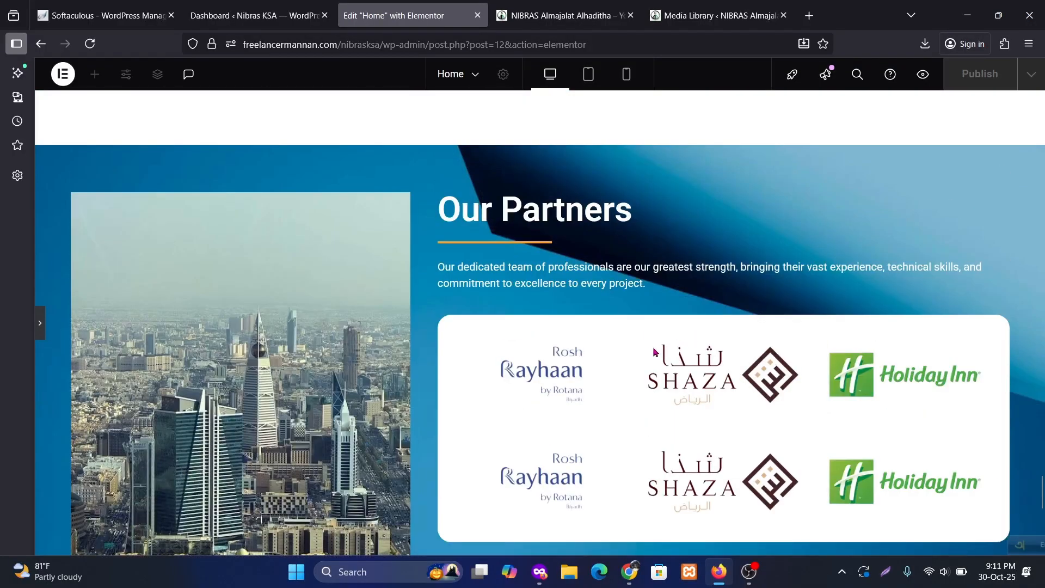
Compare the reference site's Our Partners section and what follows it with the rebuilt Home page.
{"action": "key", "text": "ctrl+Tab"}
{"action": "scroll", "coordinate": [586, 277], "scroll_direction": "down", "scroll_amount": 4}
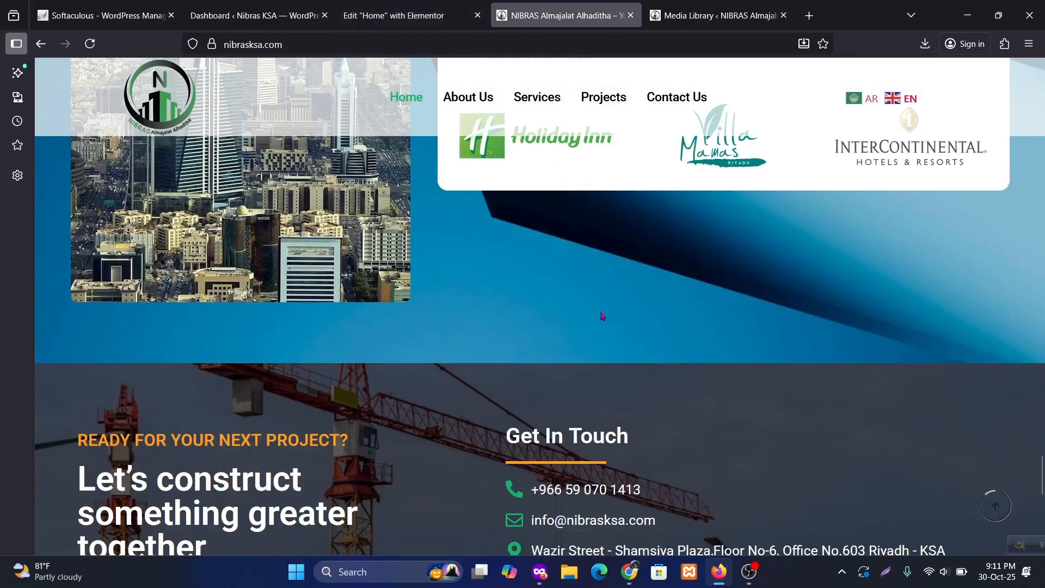
{"action": "scroll", "coordinate": [599, 310], "scroll_direction": "up", "scroll_amount": 6}
{"action": "scroll", "coordinate": [586, 309], "scroll_direction": "down", "scroll_amount": 6}
{"action": "scroll", "coordinate": [586, 309], "scroll_direction": "up", "scroll_amount": 2}
{"action": "left_click", "coordinate": [396, 12]}
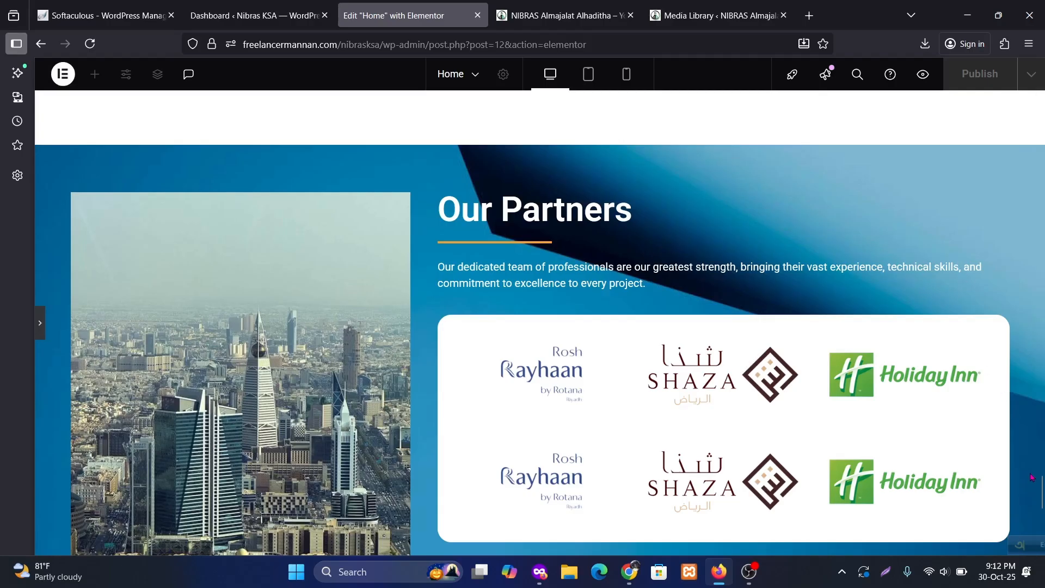
{"action": "scroll", "coordinate": [1041, 490], "scroll_direction": "down", "scroll_amount": 5}
Examine the contact form and Get In Touch section between Our Partners and the footer on the reference home page.
{"action": "left_click", "coordinate": [566, 16]}
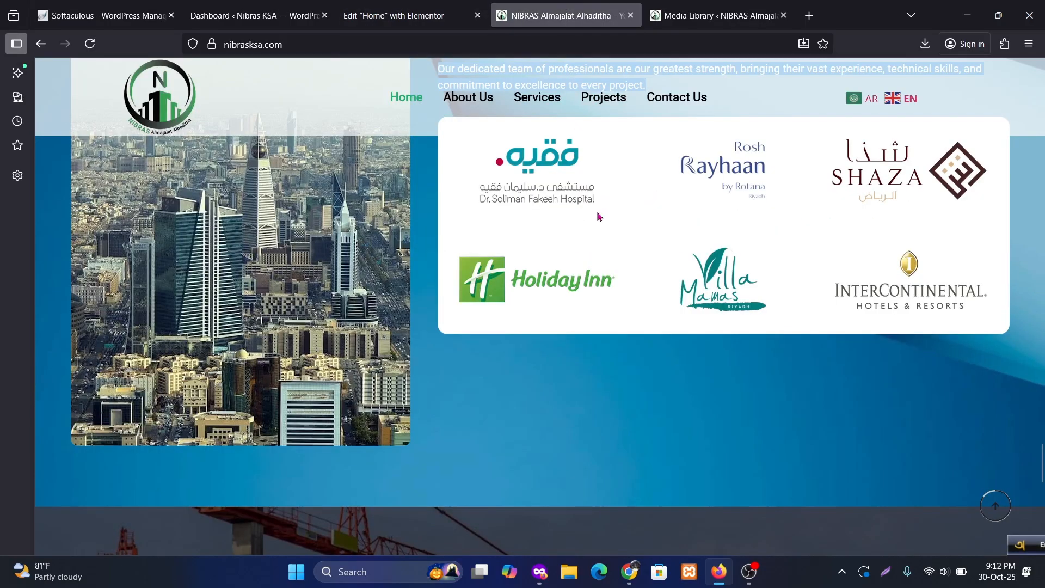
{"action": "scroll", "coordinate": [614, 230], "scroll_direction": "down", "scroll_amount": 5}
{"action": "scroll", "coordinate": [620, 229], "scroll_direction": "down", "scroll_amount": 6}
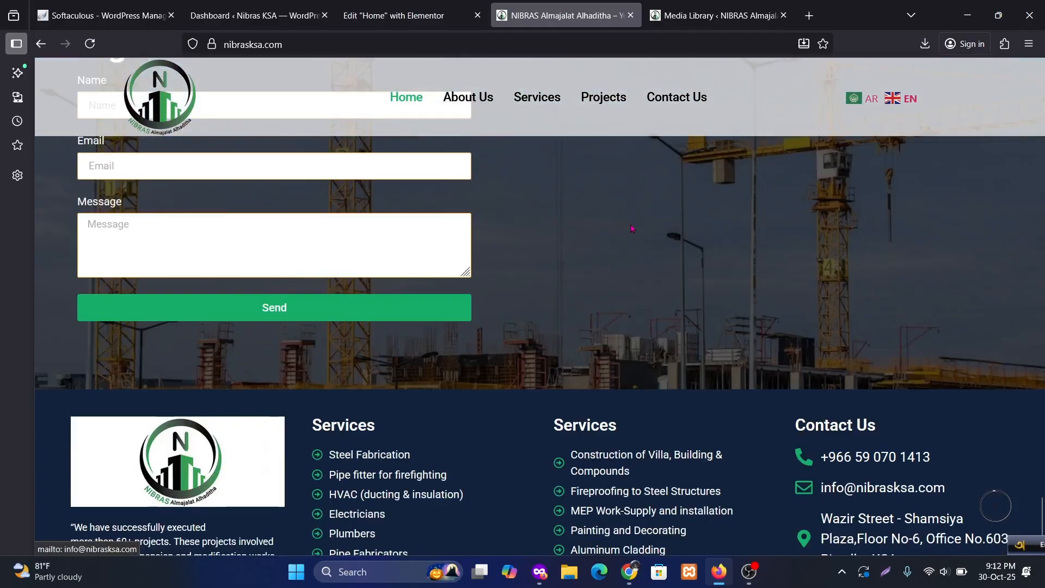
{"action": "scroll", "coordinate": [621, 229], "scroll_direction": "up", "scroll_amount": 7}
{"action": "scroll", "coordinate": [776, 461], "scroll_direction": "down", "scroll_amount": 1}
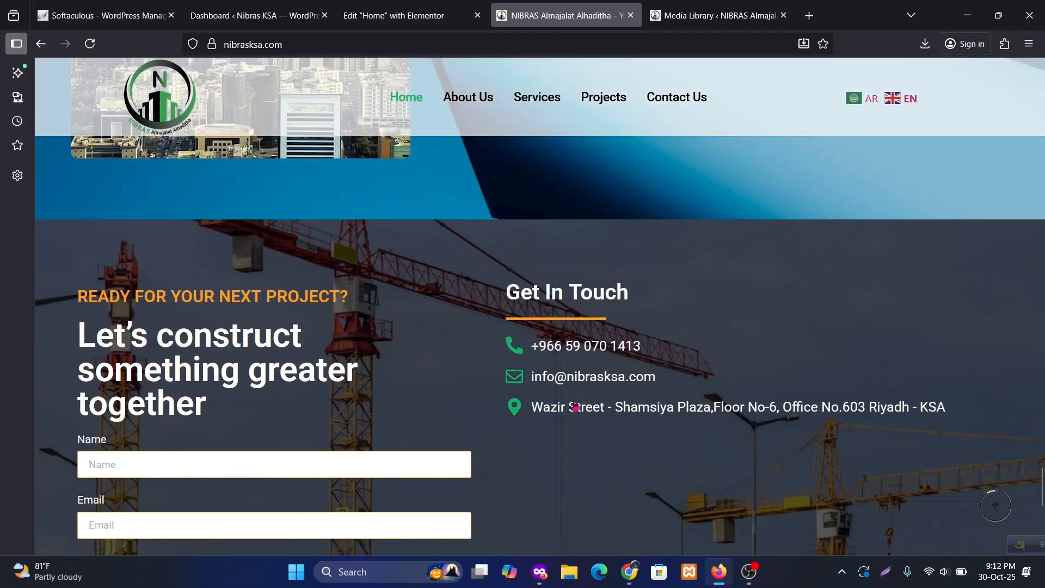
Open the reference site's About Us page and look through it down to the contact form section.
{"action": "left_click", "coordinate": [479, 101]}
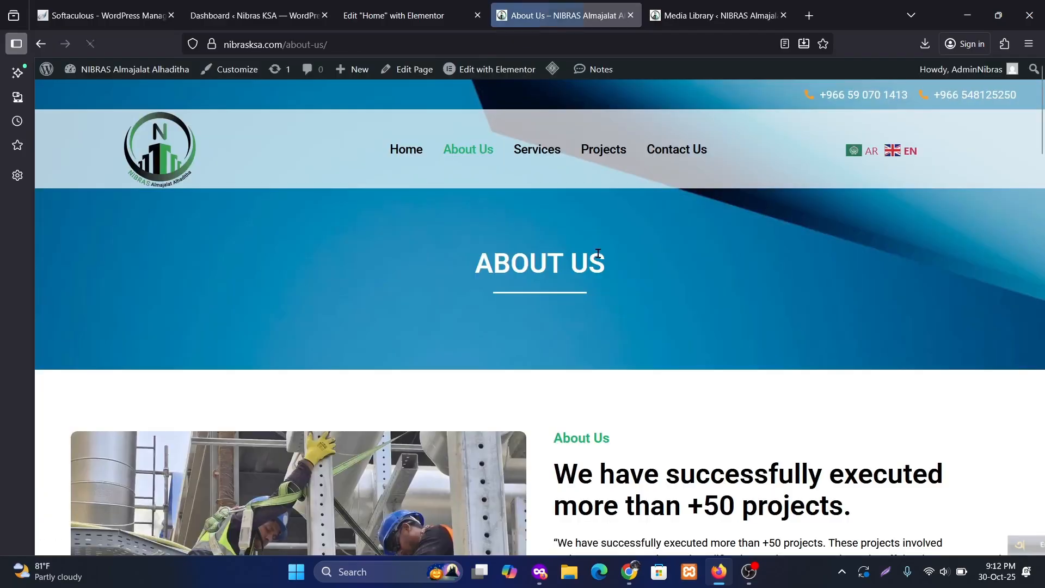
{"action": "scroll", "coordinate": [751, 386], "scroll_direction": "down", "scroll_amount": 10}
{"action": "scroll", "coordinate": [751, 386], "scroll_direction": "down", "scroll_amount": 15}
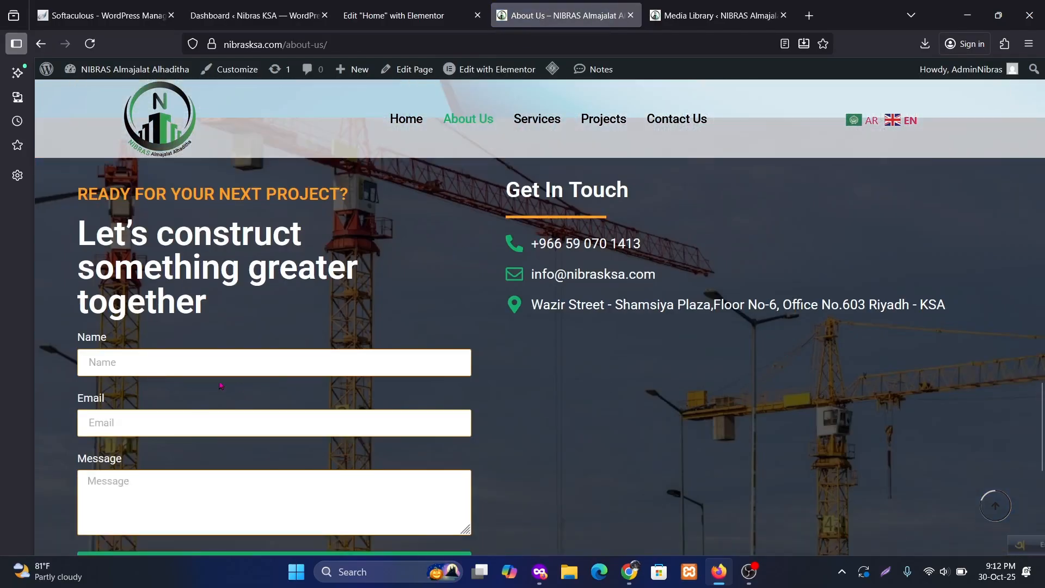
Open the reference site's Services page and look through it down to the contact form and Get In Touch section.
{"action": "left_click", "coordinate": [536, 119]}
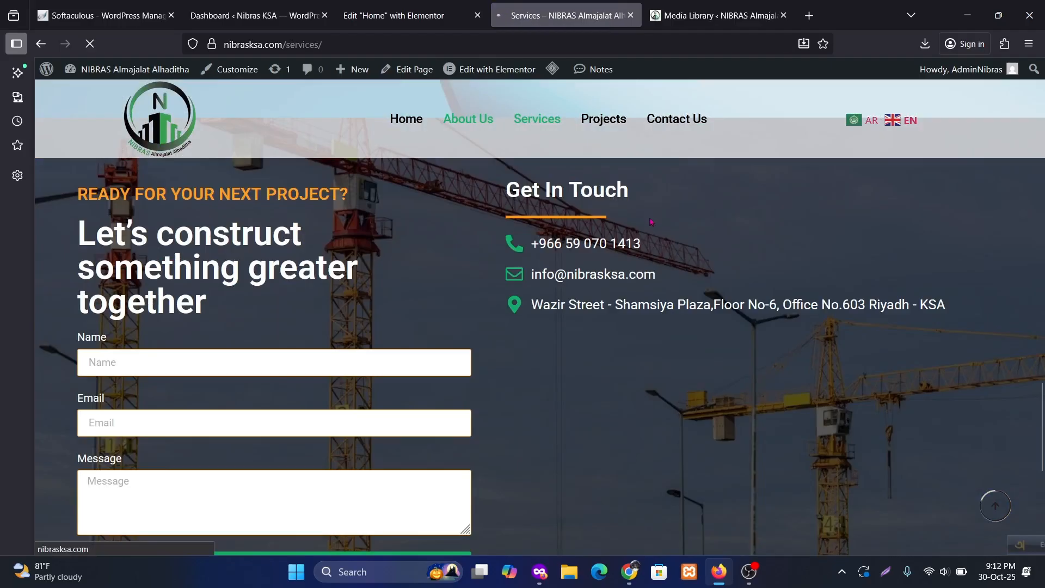
{"action": "scroll", "coordinate": [653, 223], "scroll_direction": "down", "scroll_amount": 20}
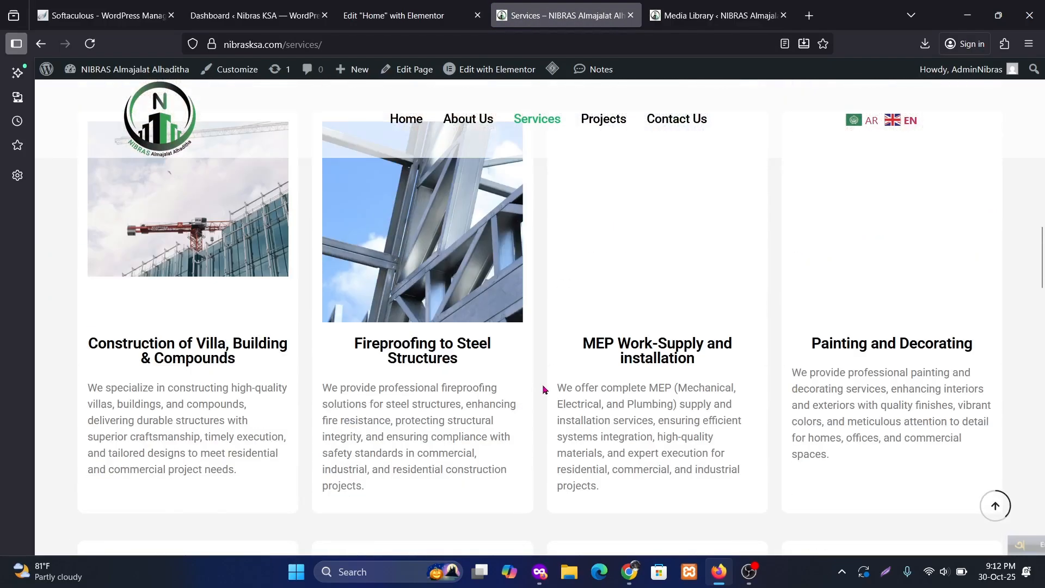
{"action": "scroll", "coordinate": [738, 387], "scroll_direction": "down", "scroll_amount": 8}
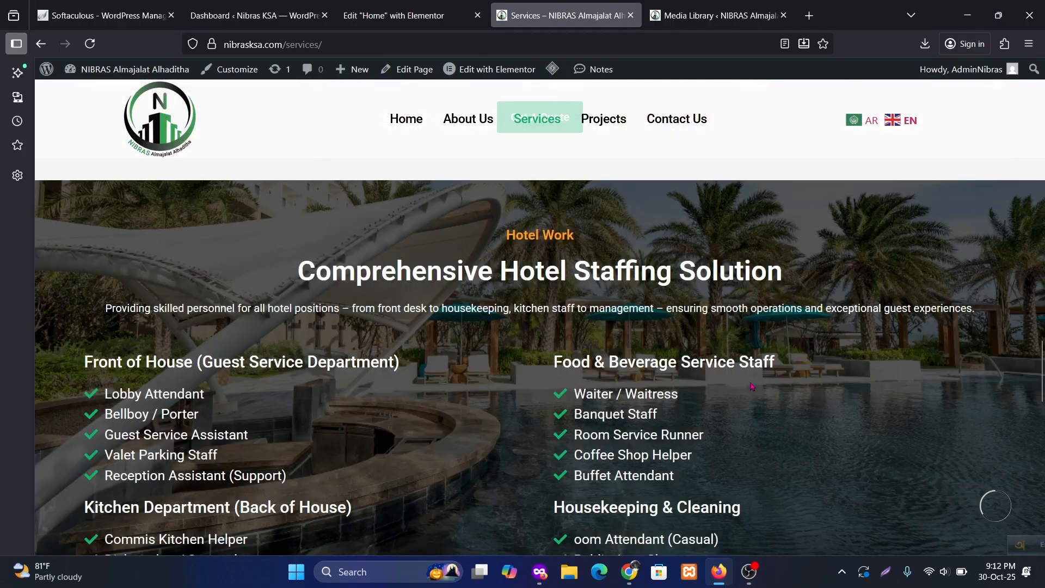
{"action": "scroll", "coordinate": [752, 386], "scroll_direction": "down", "scroll_amount": 10}
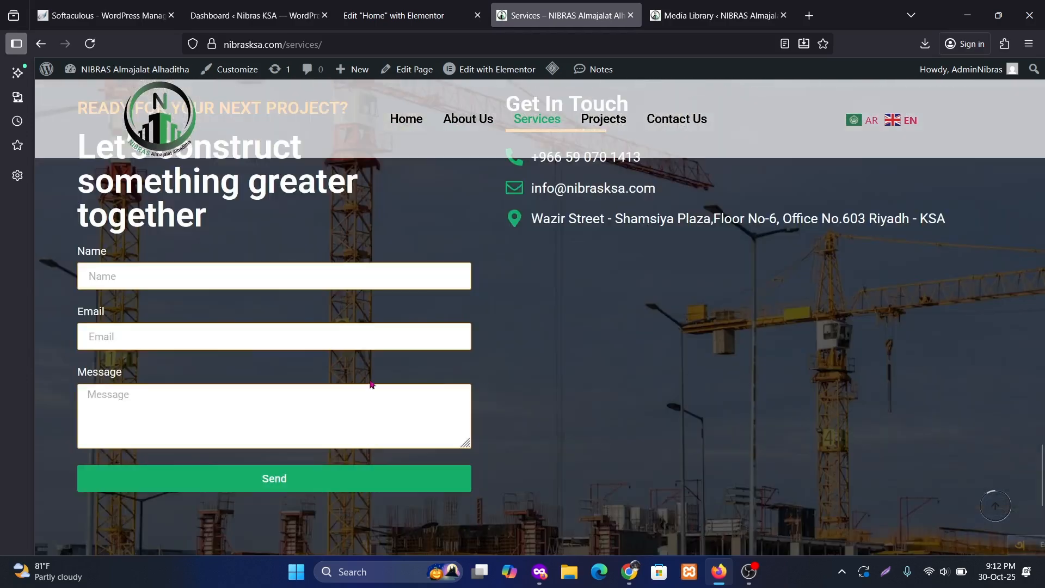
{"action": "scroll", "coordinate": [444, 385], "scroll_direction": "down", "scroll_amount": 4}
{"action": "scroll", "coordinate": [354, 282], "scroll_direction": "up", "scroll_amount": 4}
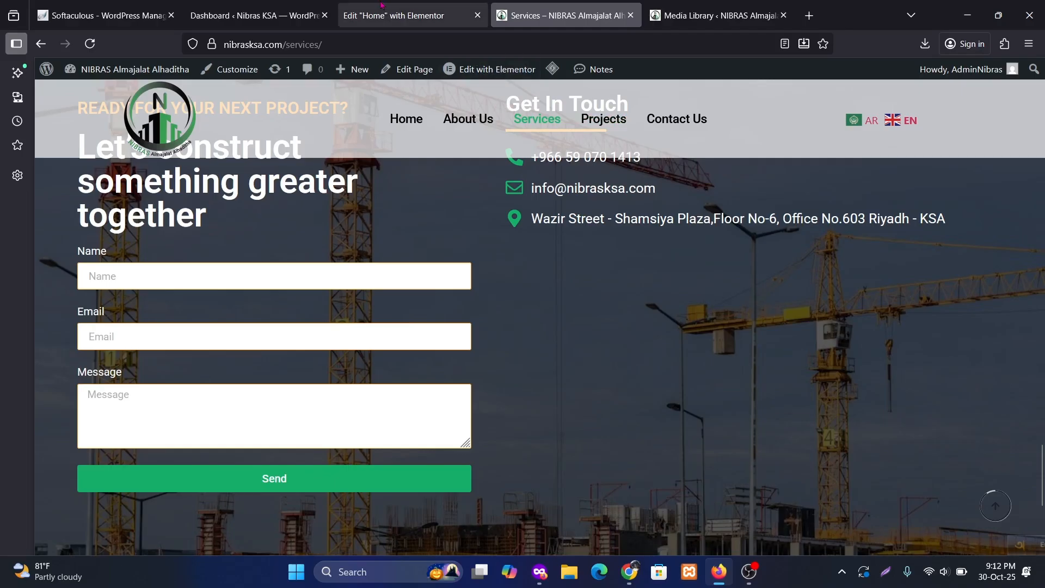
Open the rebuilt site's Footer template from the UAE Header & Footer list for editing with Elementor in its own tab.
{"action": "left_click", "coordinate": [392, 15]}
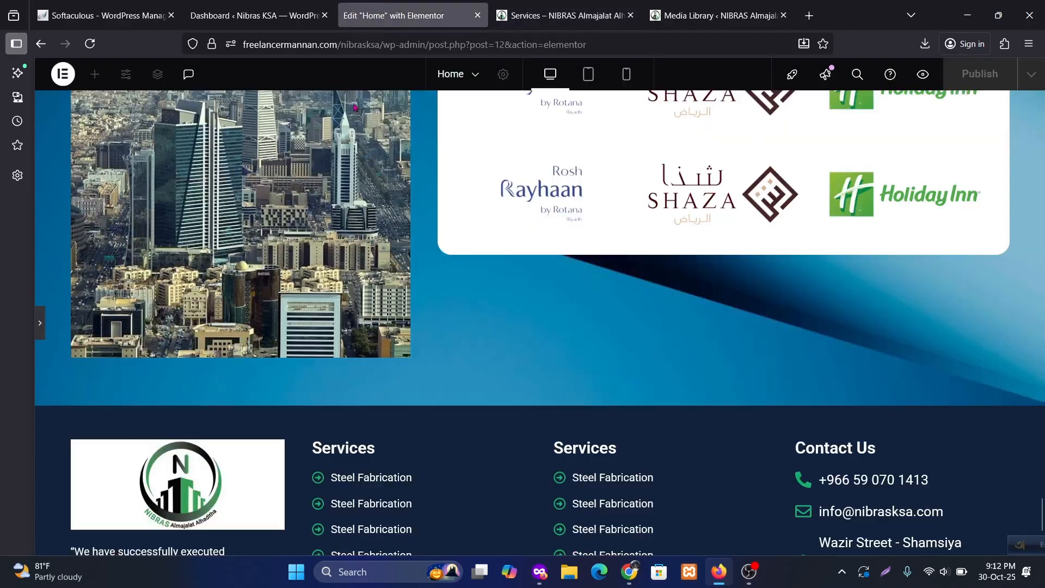
{"action": "left_click", "coordinate": [255, 15]}
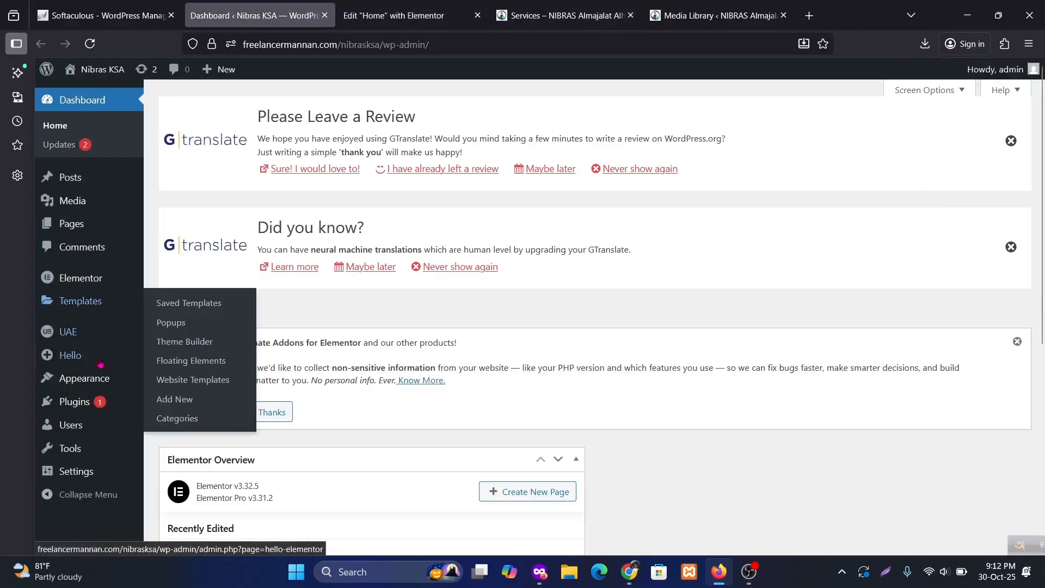
{"action": "mouse_move", "coordinate": [87, 339]}
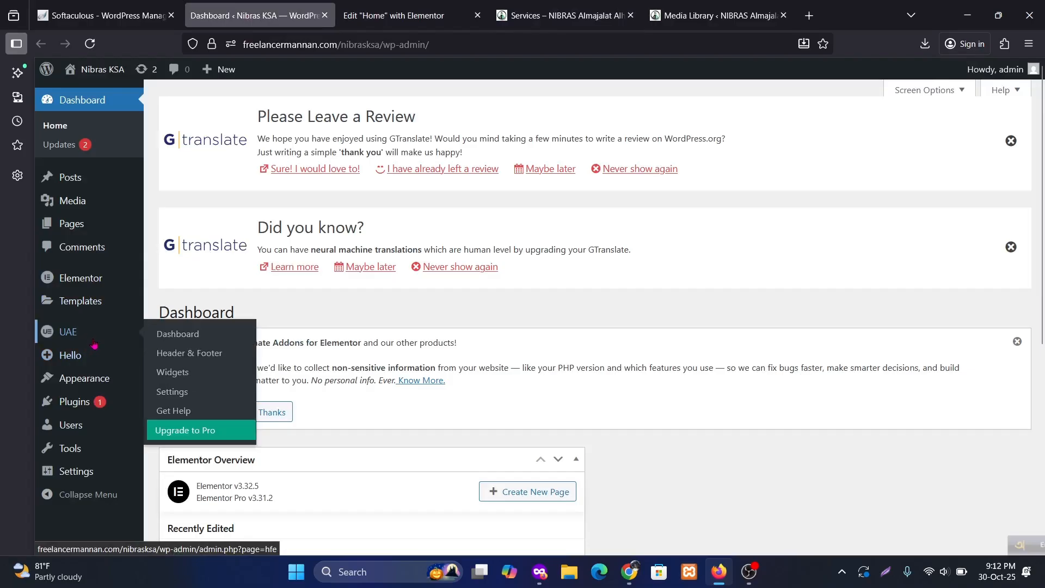
{"action": "left_click", "coordinate": [190, 354]}
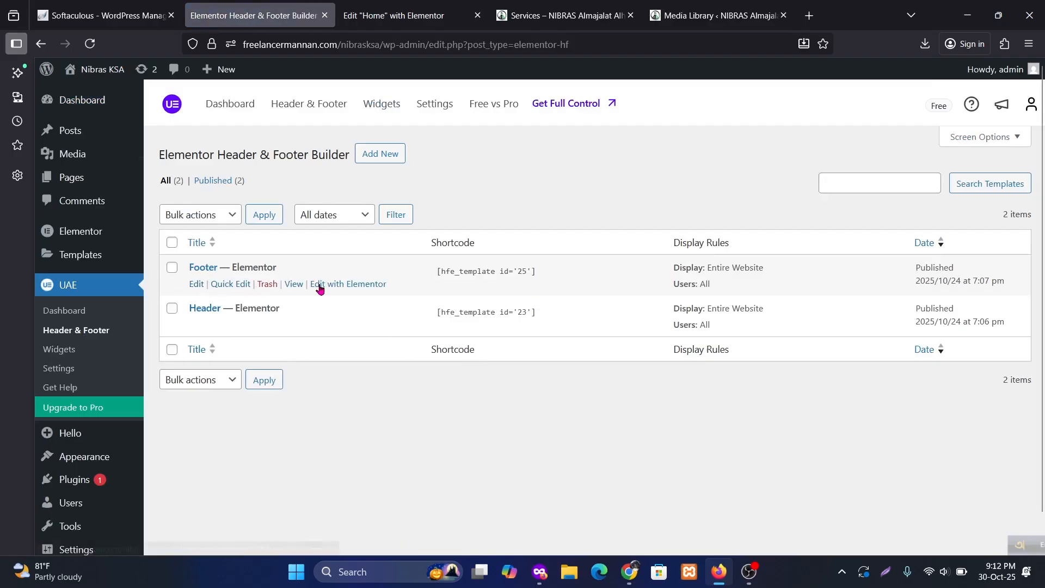
{"action": "right_click", "coordinate": [321, 288]}
{"action": "left_click", "coordinate": [352, 298]}
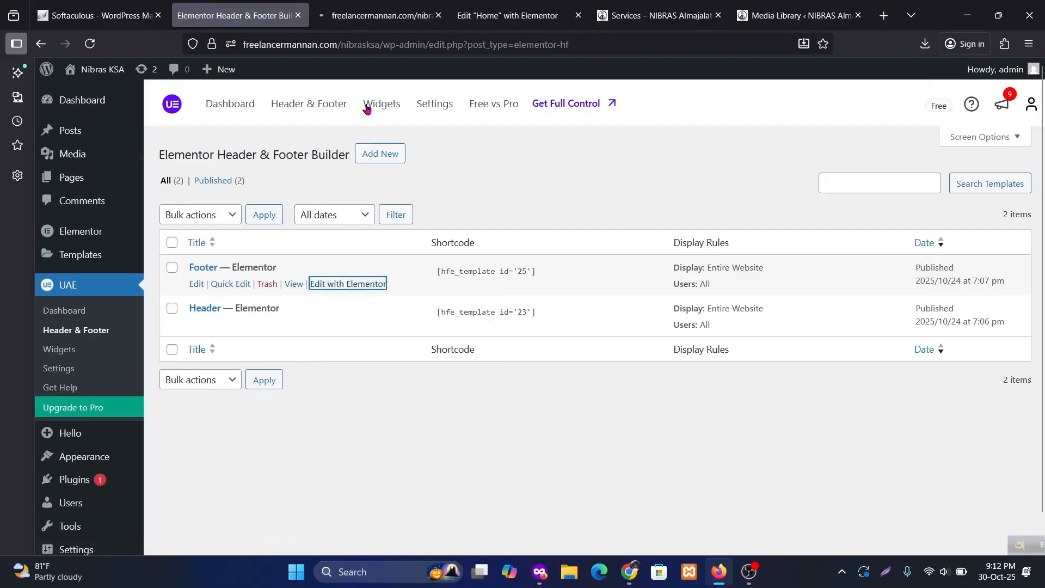
{"action": "left_click", "coordinate": [380, 15]}
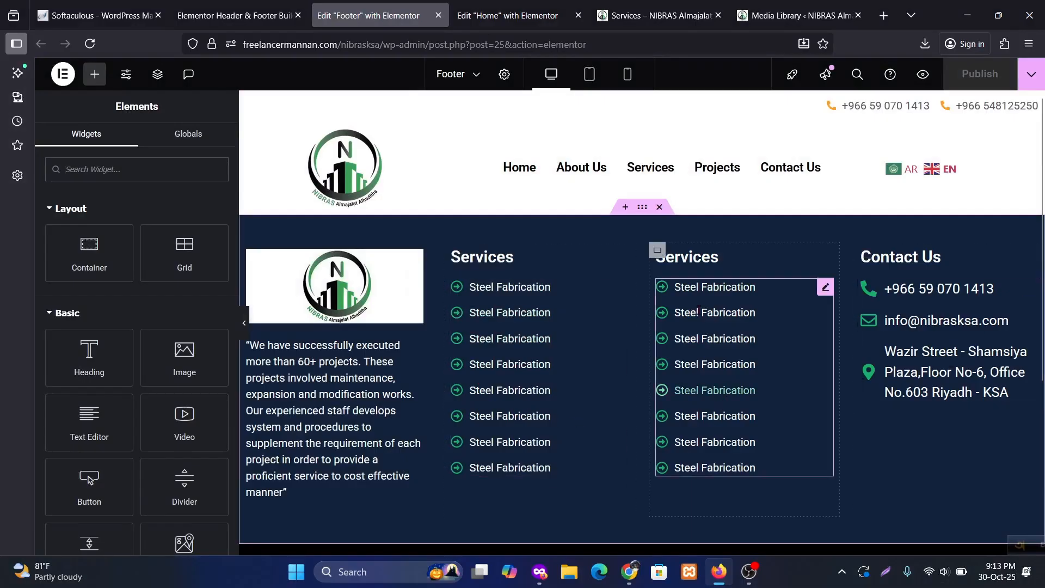
Add a flexbox container with the horizontal row structure above the existing footer content.
{"action": "left_click", "coordinate": [624, 210]}
{"action": "left_click", "coordinate": [611, 283]}
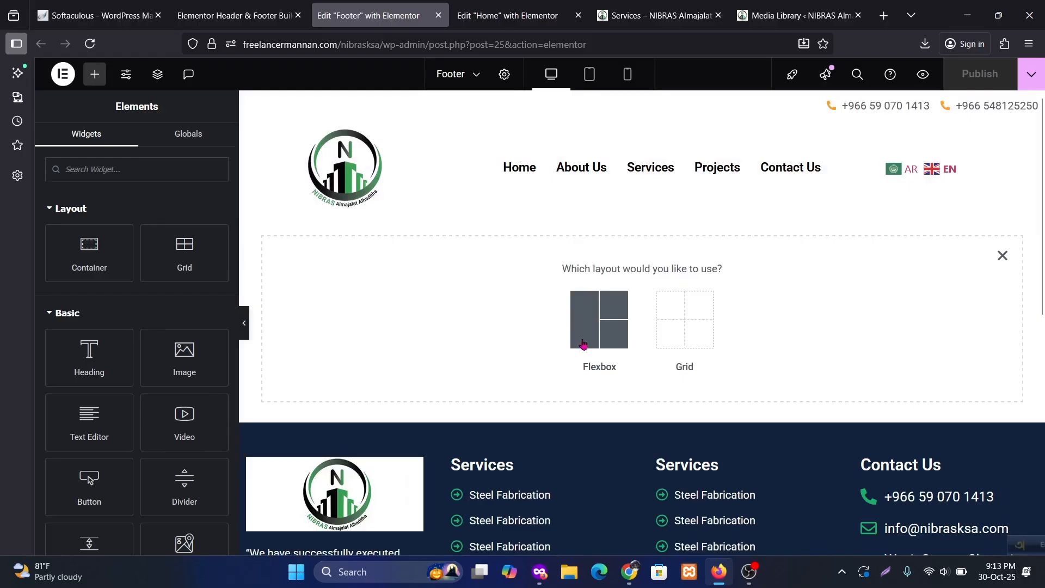
{"action": "left_click", "coordinate": [606, 343]}
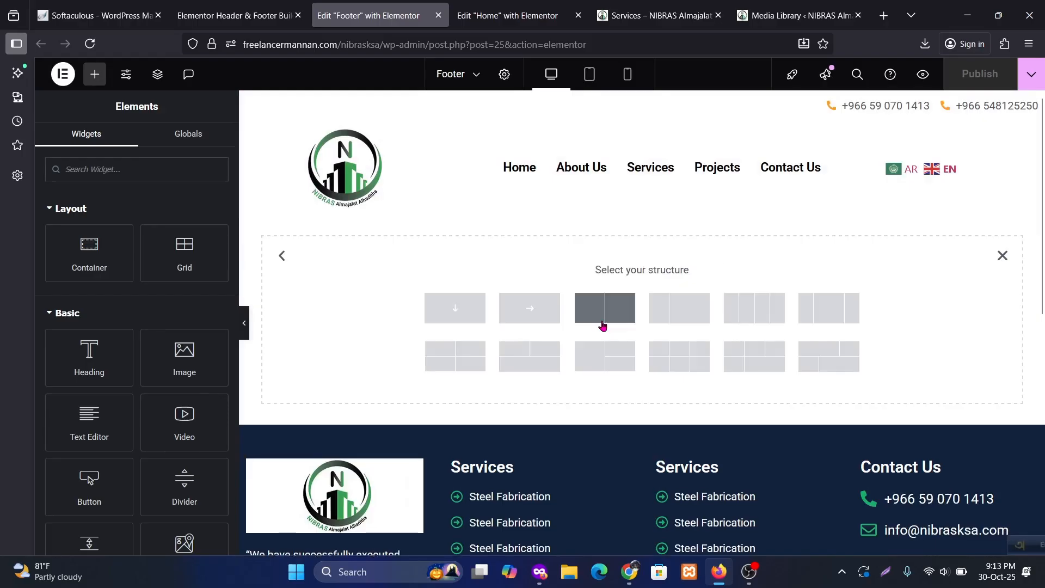
{"action": "left_click", "coordinate": [528, 320]}
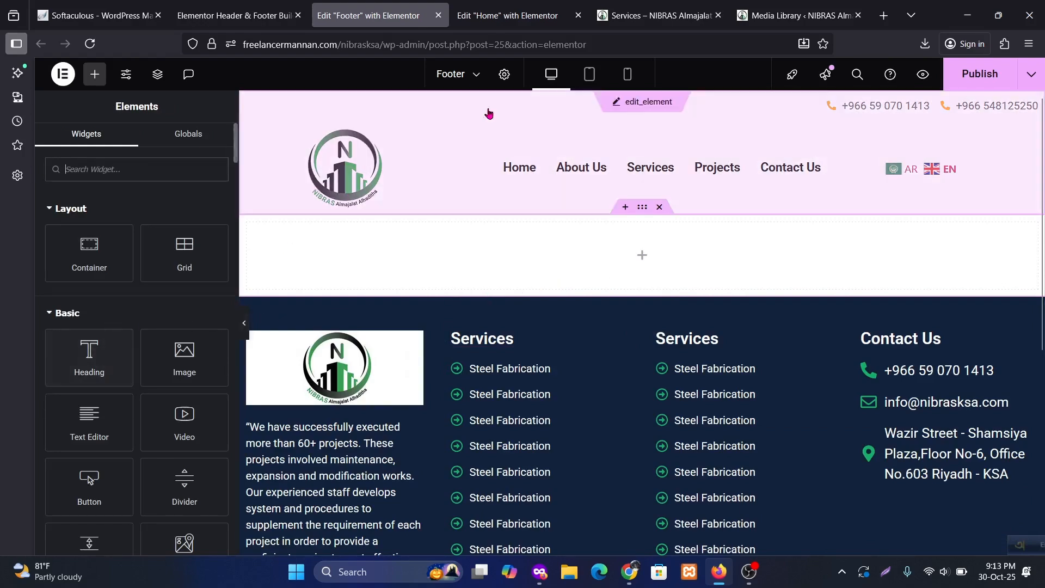
Compare the rebuilt Home page's footer area with the reference Services page's contact section, examining its form, contact details and crane background.
{"action": "left_click", "coordinate": [513, 15]}
{"action": "scroll", "coordinate": [739, 384], "scroll_direction": "down", "scroll_amount": 6}
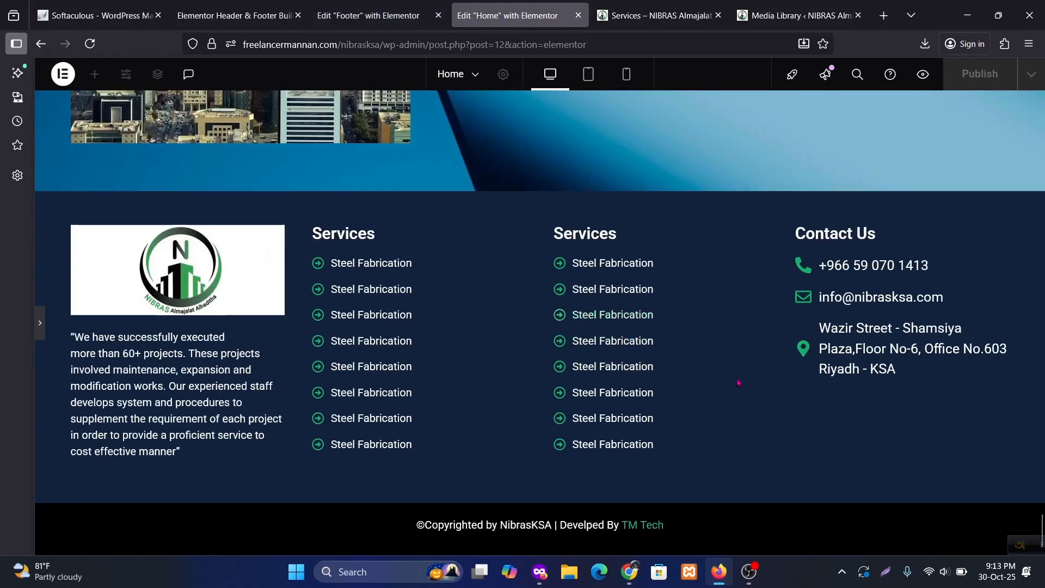
{"action": "key", "text": "ctrl+Tab"}
{"action": "scroll", "coordinate": [740, 422], "scroll_direction": "down", "scroll_amount": 2}
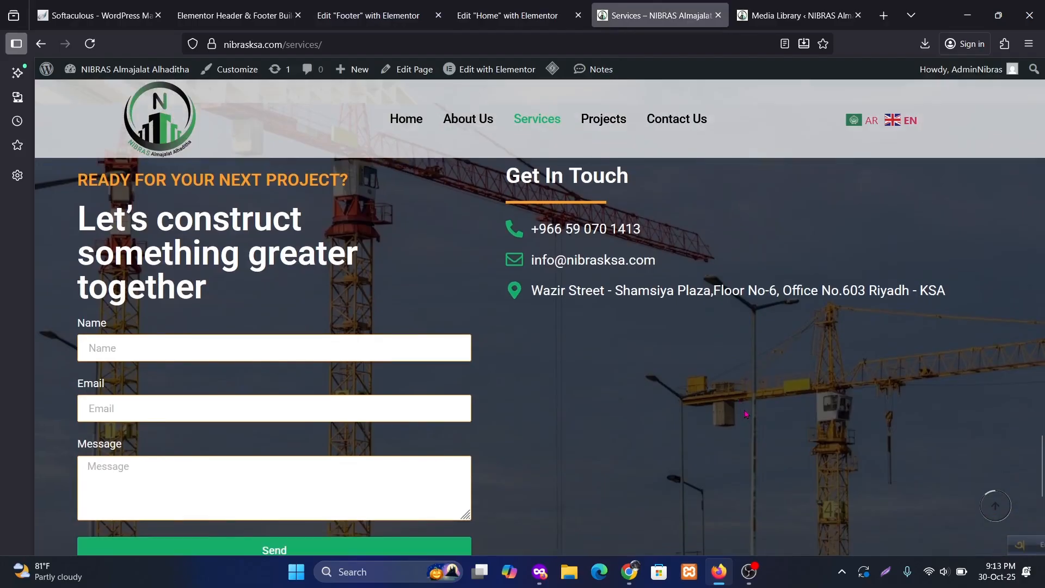
{"action": "scroll", "coordinate": [744, 402], "scroll_direction": "down", "scroll_amount": 1}
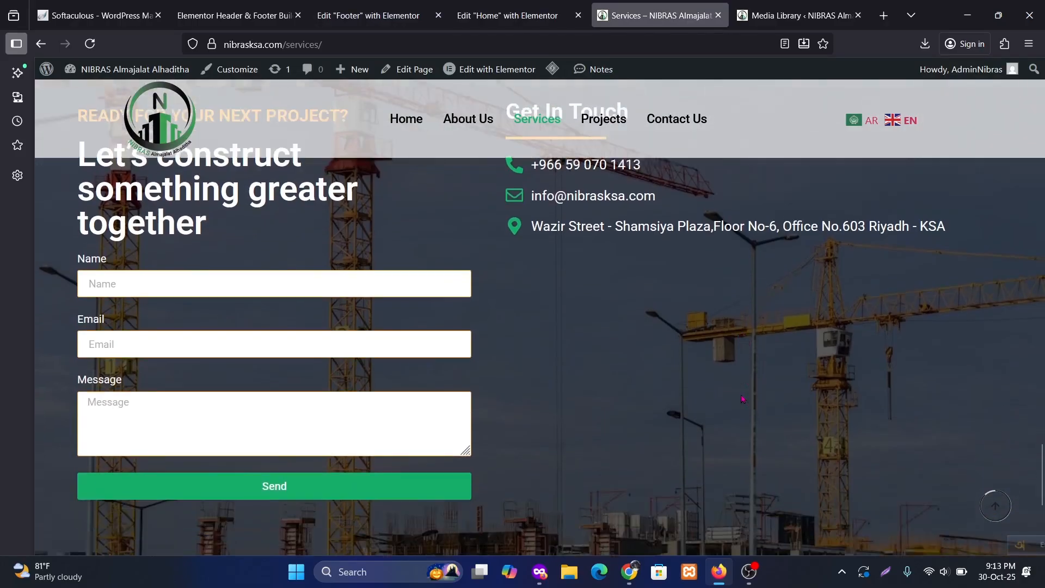
{"action": "scroll", "coordinate": [744, 384], "scroll_direction": "up", "scroll_amount": 2}
{"action": "key", "text": "ctrl+Tab"}
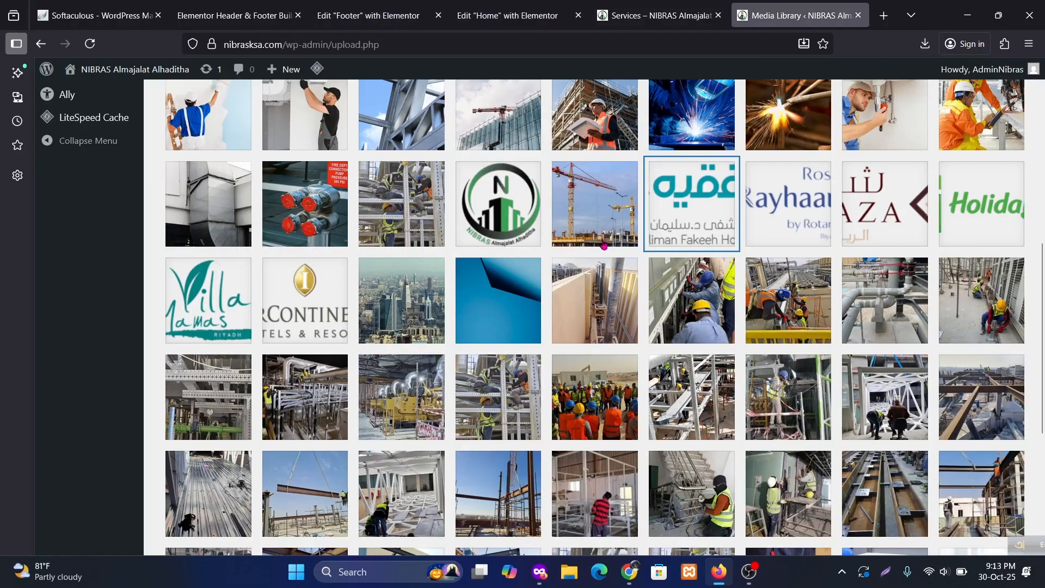
{"action": "key", "text": "ctrl+shift+Tab"}
{"action": "scroll", "coordinate": [691, 325], "scroll_direction": "down", "scroll_amount": 1}
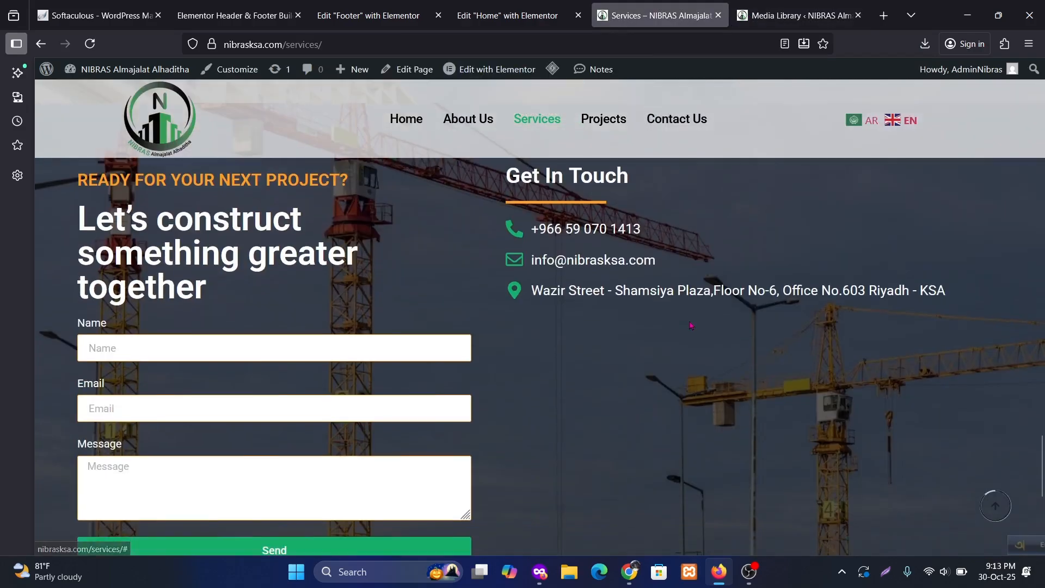
{"action": "scroll", "coordinate": [413, 333], "scroll_direction": "up", "scroll_amount": 1}
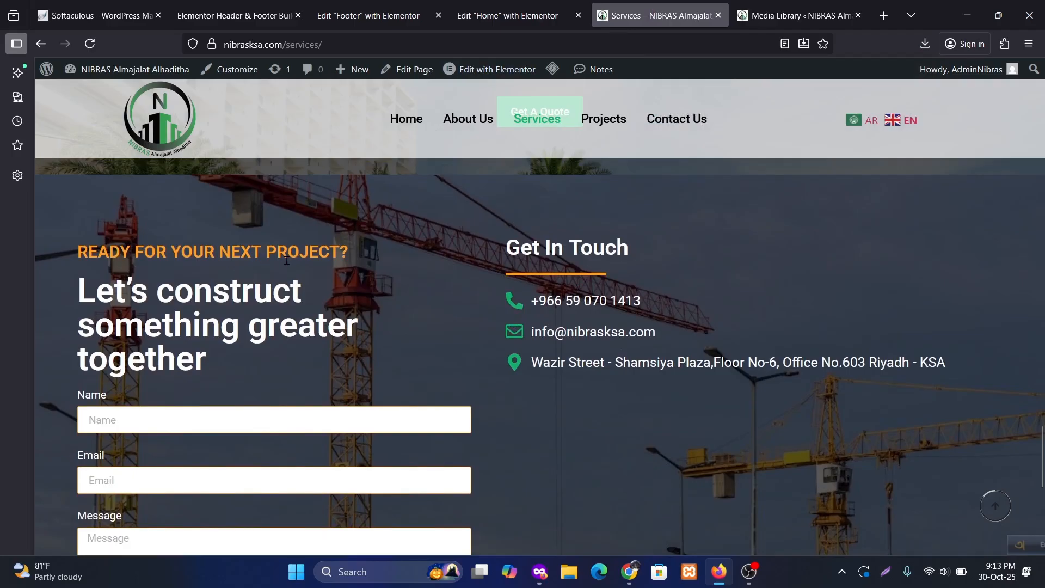
{"action": "scroll", "coordinate": [385, 291], "scroll_direction": "down", "scroll_amount": 2}
{"action": "scroll", "coordinate": [286, 386], "scroll_direction": "up", "scroll_amount": 1}
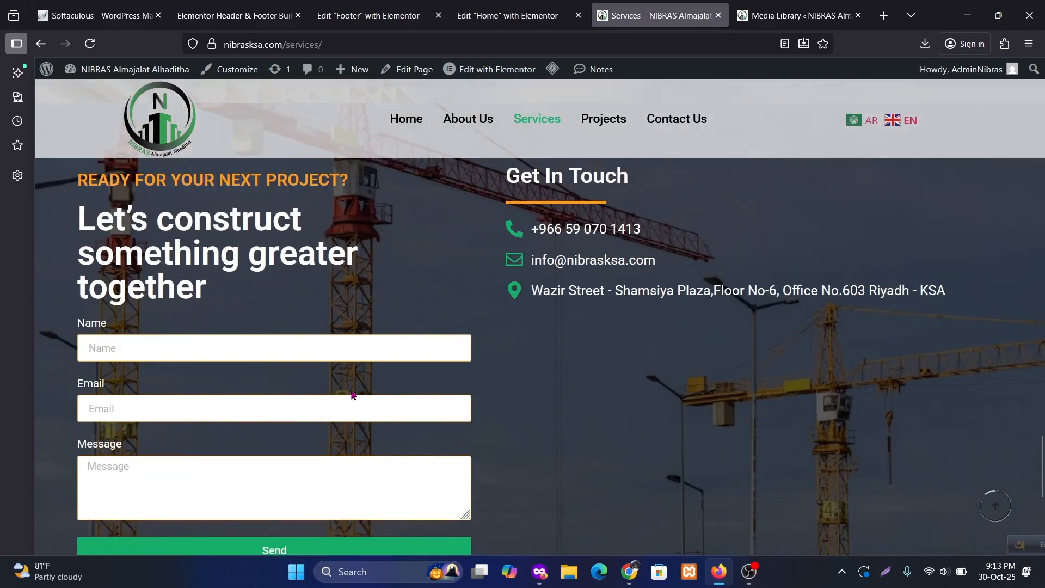
{"action": "scroll", "coordinate": [327, 375], "scroll_direction": "down", "scroll_amount": 3}
{"action": "scroll", "coordinate": [376, 360], "scroll_direction": "up", "scroll_amount": 3}
In the Footer template, set the new container's padding to 60 px top and bottom and 0 on the sides, and nest a container inside.
{"action": "left_click", "coordinate": [493, 16]}
{"action": "left_click", "coordinate": [369, 15]}
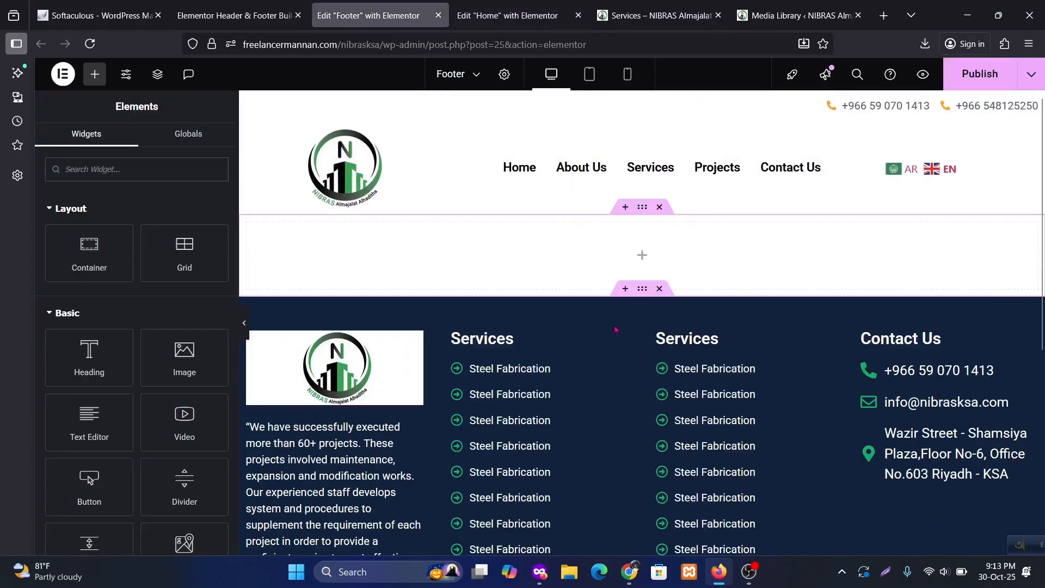
{"action": "left_click", "coordinate": [656, 253]}
{"action": "left_click", "coordinate": [204, 155]}
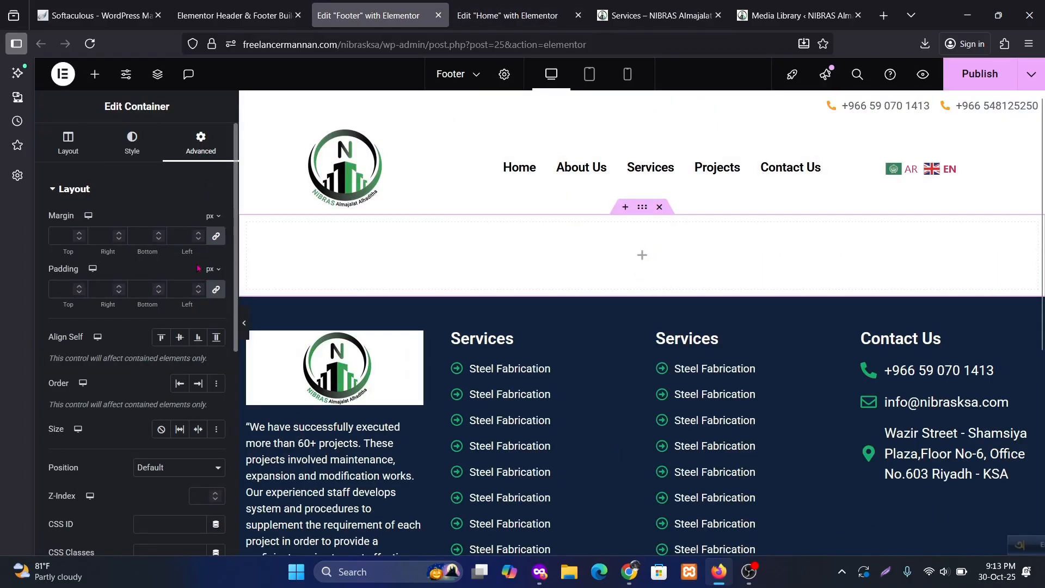
{"action": "left_click", "coordinate": [216, 289]}
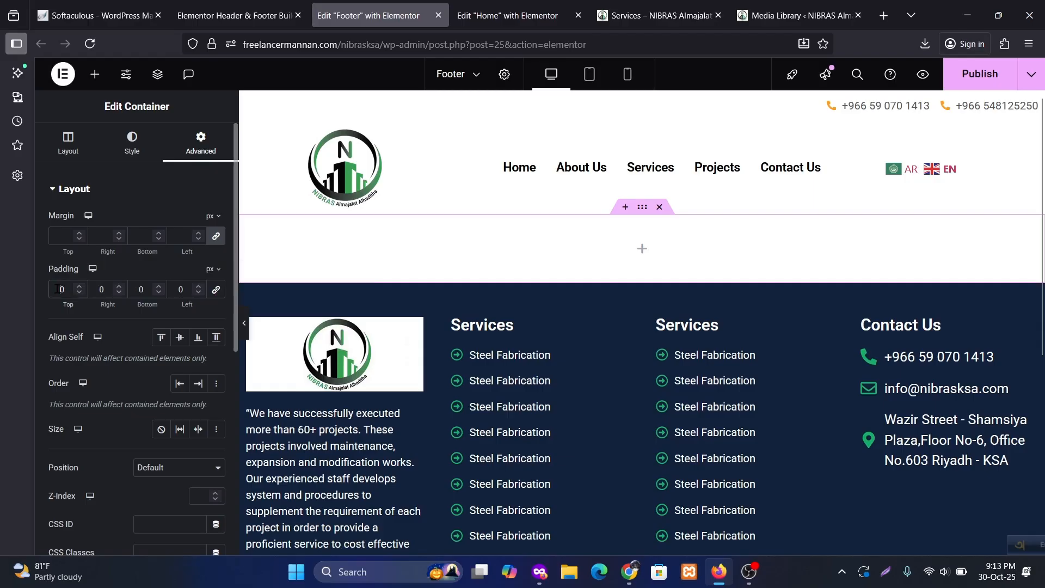
{"action": "type", "text": "6"}
{"action": "left_click", "coordinate": [137, 290]}
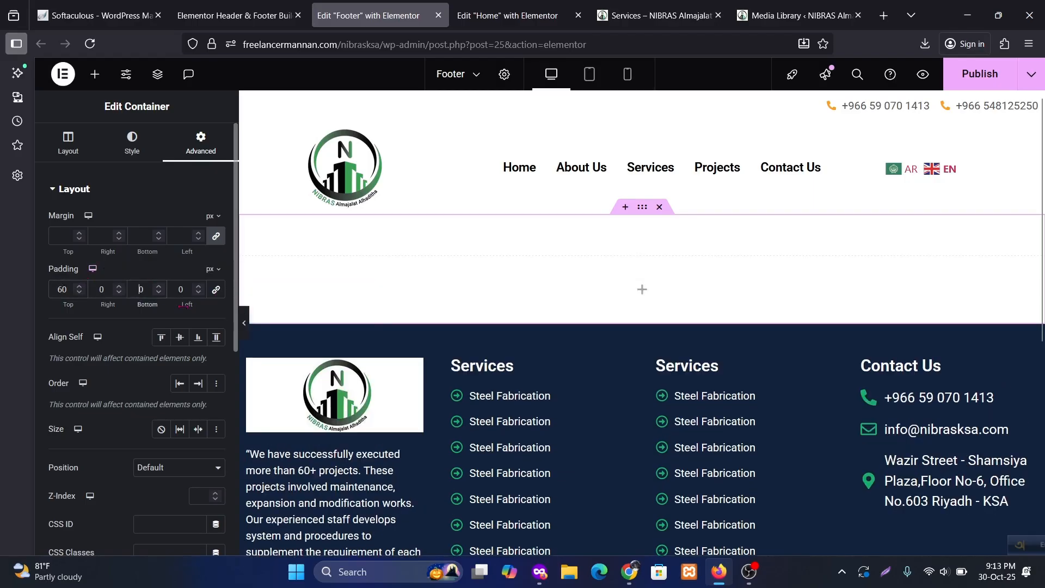
{"action": "type", "text": "6"}
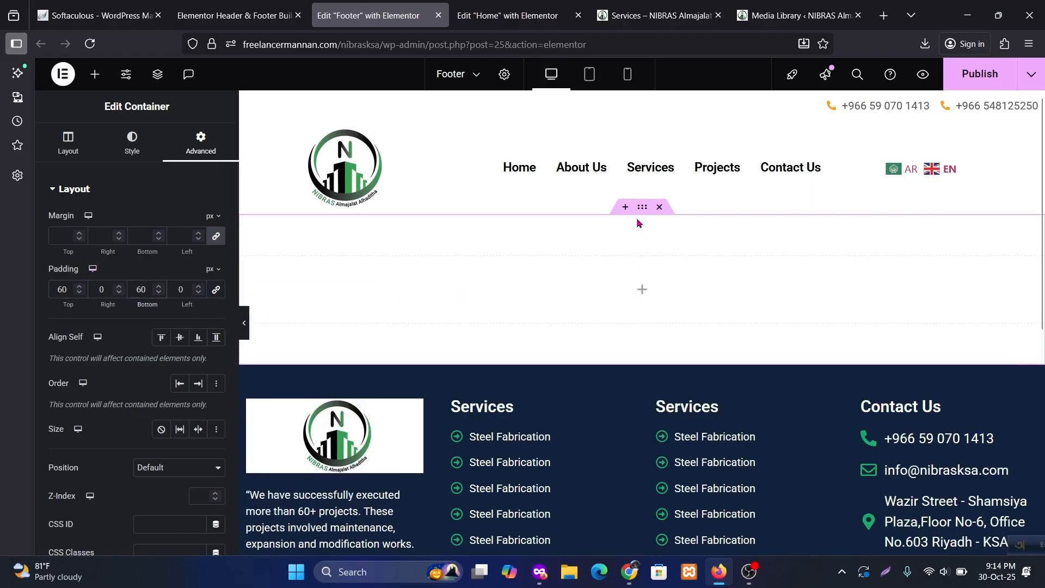
{"action": "left_click", "coordinate": [642, 297]}
{"action": "left_click_drag", "start_coordinate": [89, 253], "coordinate": [611, 316]}
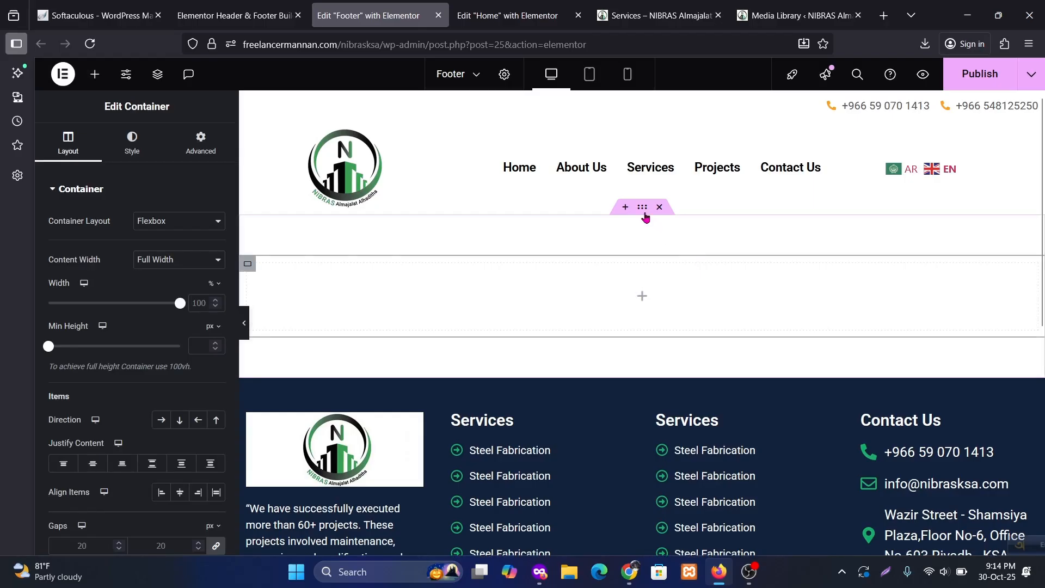
Give the outer container a classic background with the uploaded crane image pexels-asphotography-224924.jpg.
{"action": "left_click", "coordinate": [642, 208]}
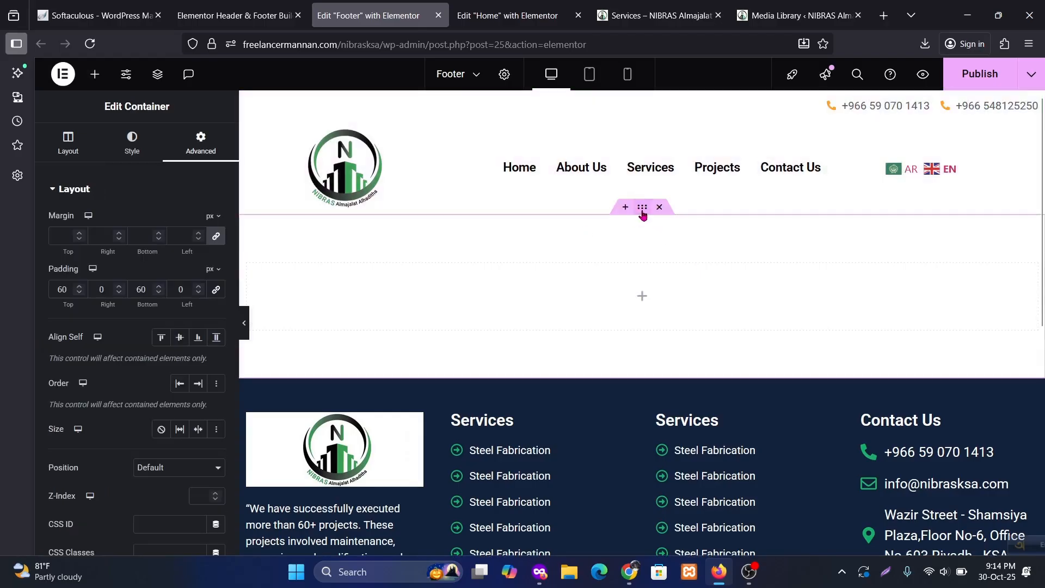
{"action": "left_click", "coordinate": [131, 143]}
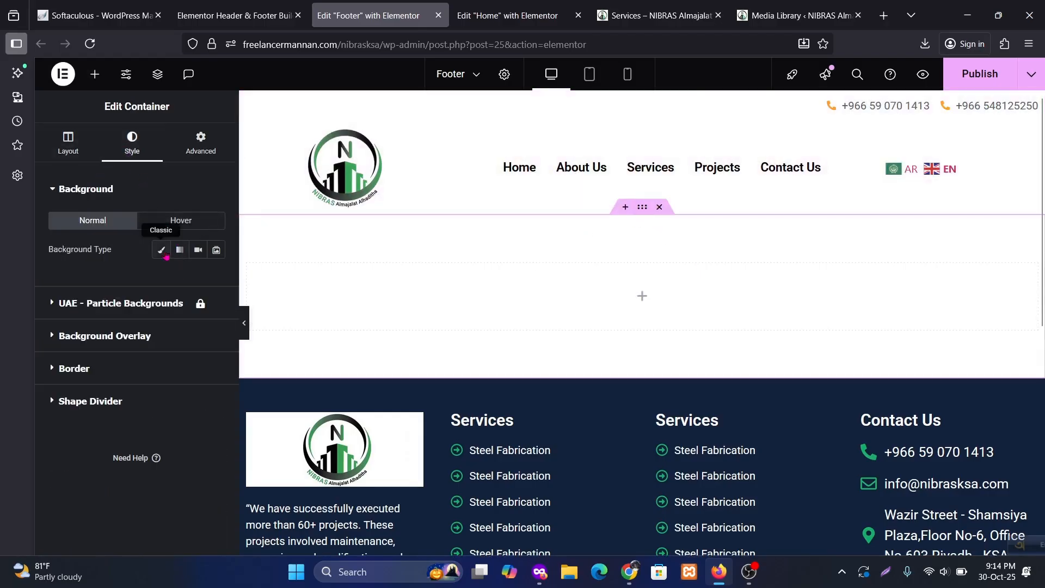
{"action": "left_click", "coordinate": [161, 250]}
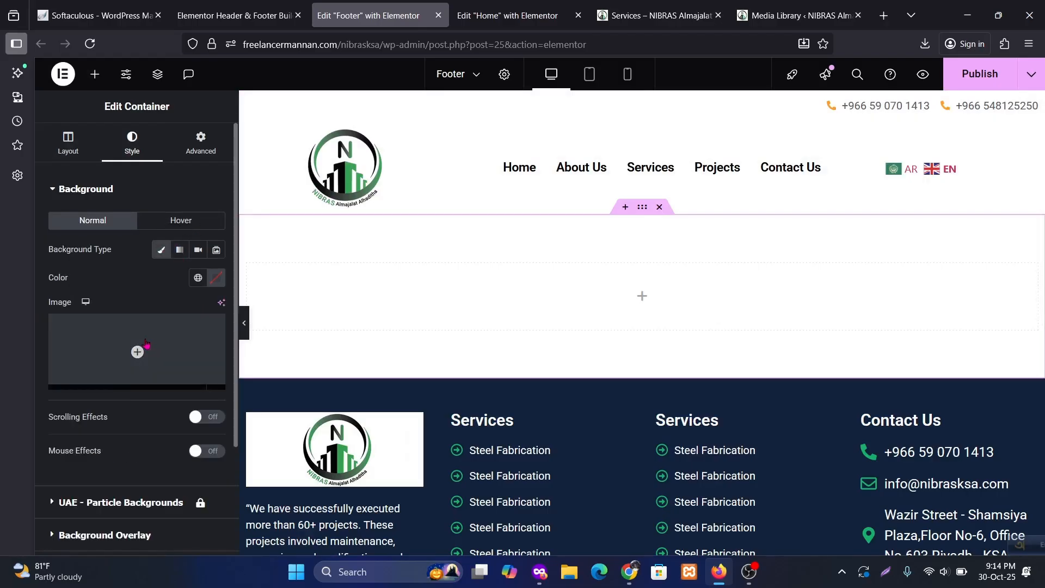
{"action": "left_click", "coordinate": [142, 349]}
{"action": "left_click", "coordinate": [227, 124]}
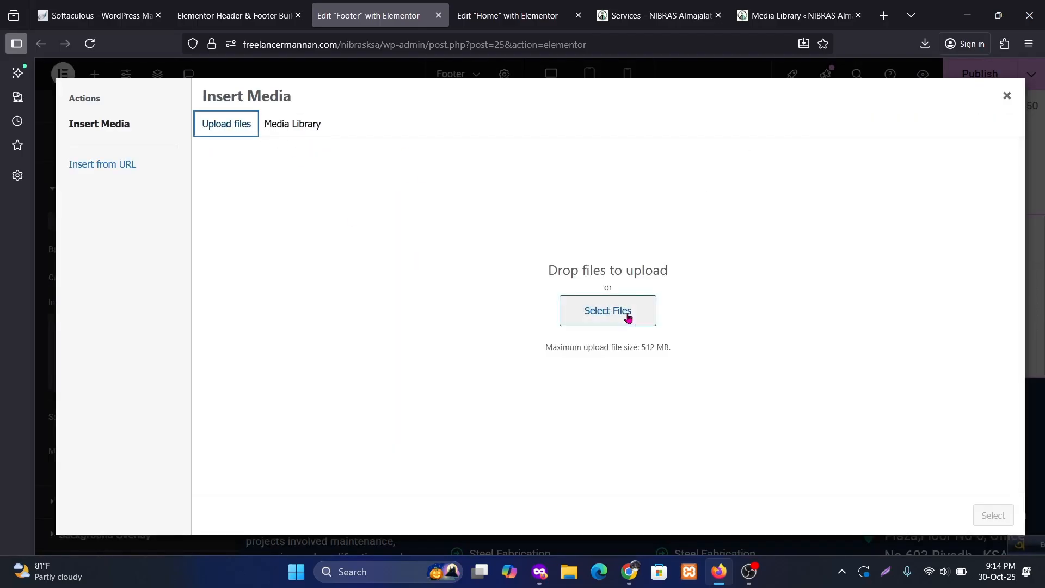
{"action": "left_click", "coordinate": [609, 310]}
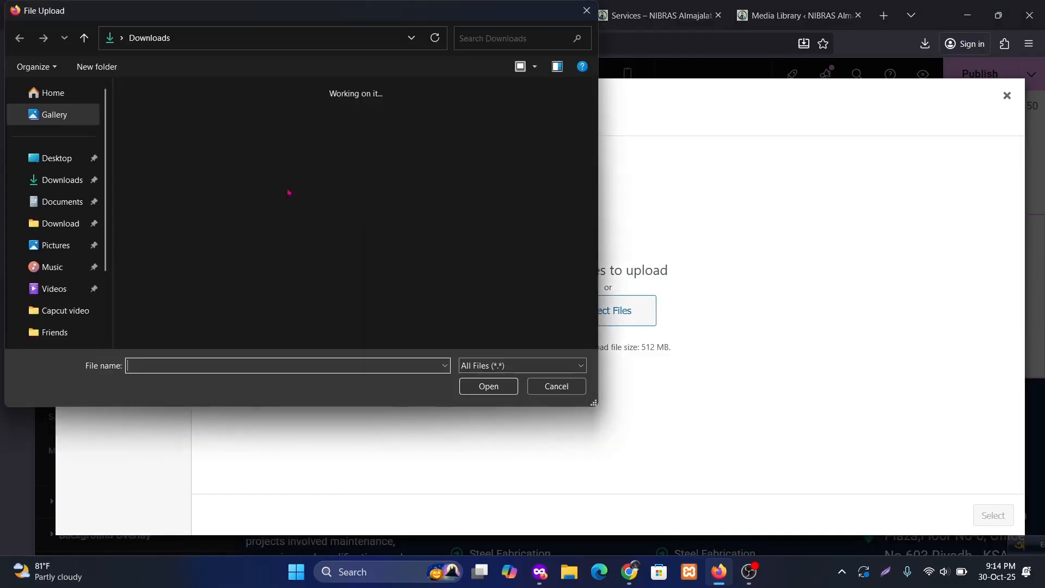
{"action": "double_click", "coordinate": [158, 140]}
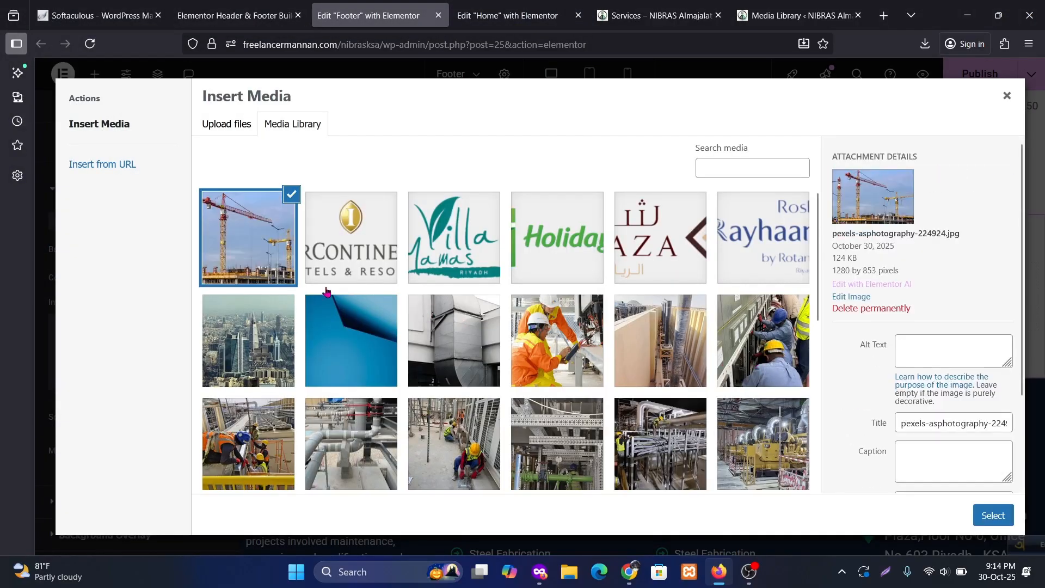
{"action": "left_click", "coordinate": [991, 515]}
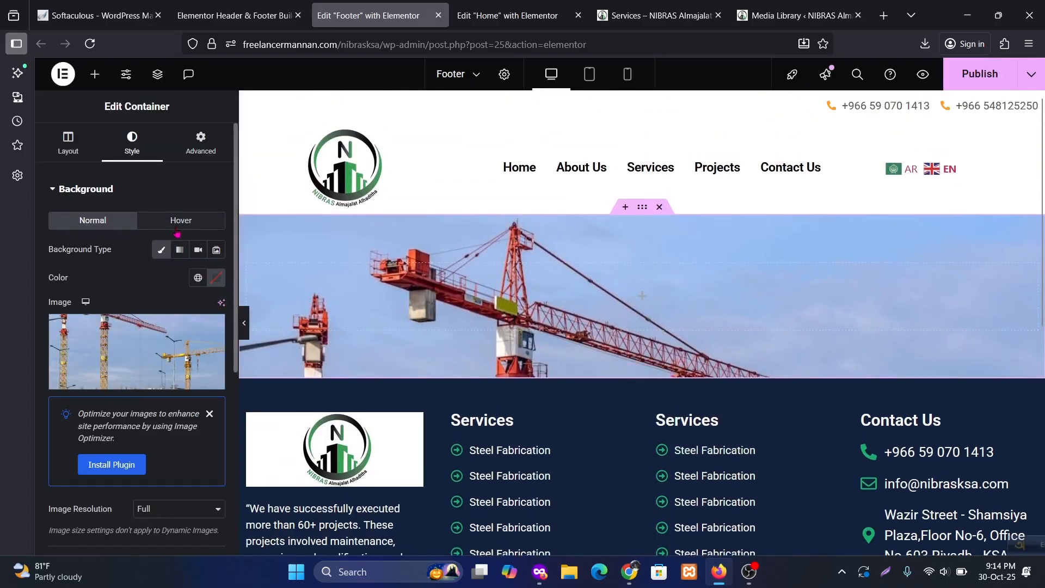
Set the crane background image to Center Center position, No-repeat and Cover display size.
{"action": "scroll", "coordinate": [171, 434], "scroll_direction": "down", "scroll_amount": 4}
{"action": "left_click", "coordinate": [169, 345]}
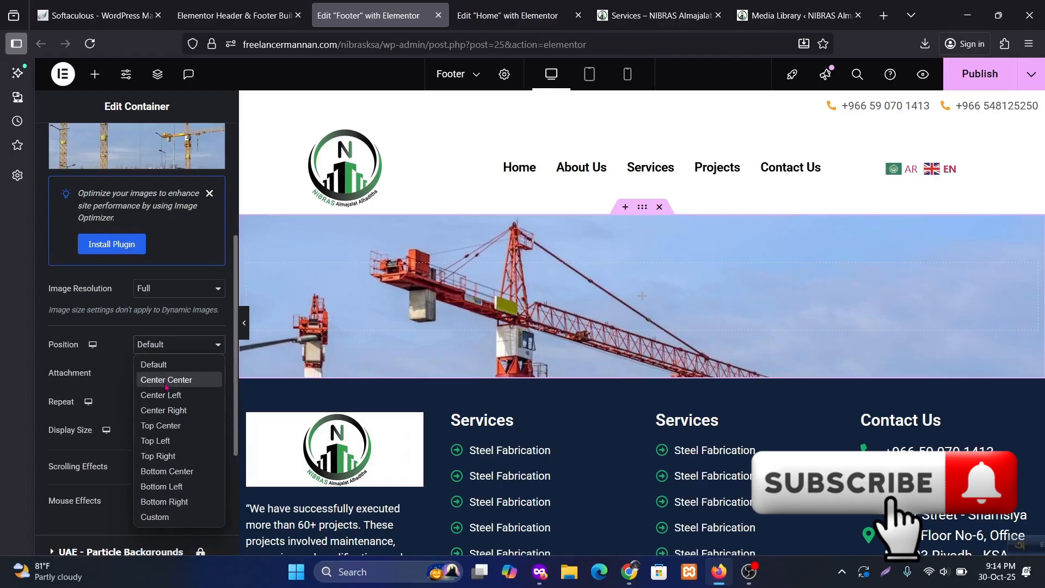
{"action": "left_click", "coordinate": [166, 381]}
{"action": "left_click", "coordinate": [171, 374]}
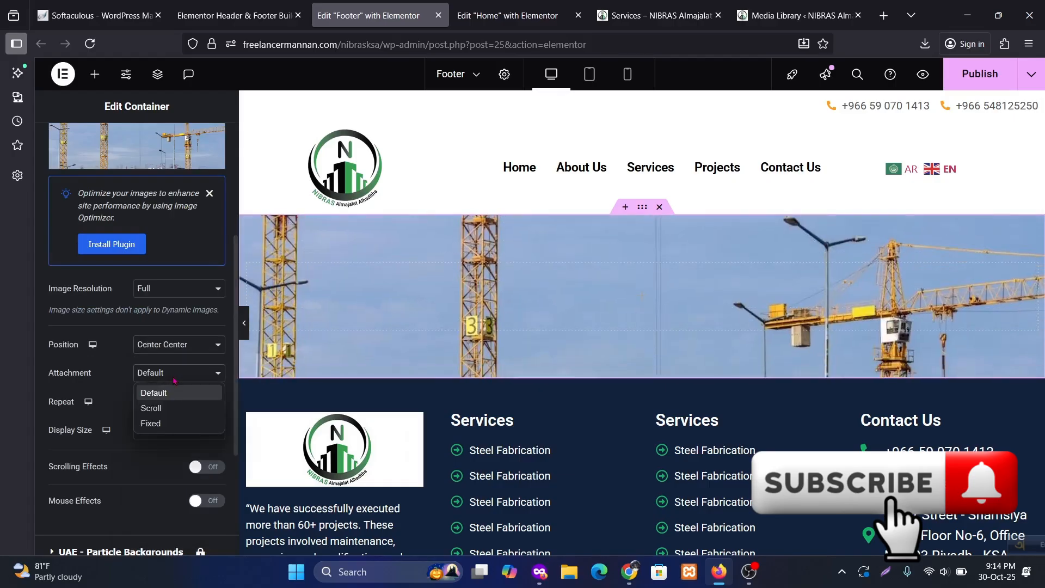
{"action": "left_click", "coordinate": [175, 373]}
{"action": "left_click", "coordinate": [177, 406]}
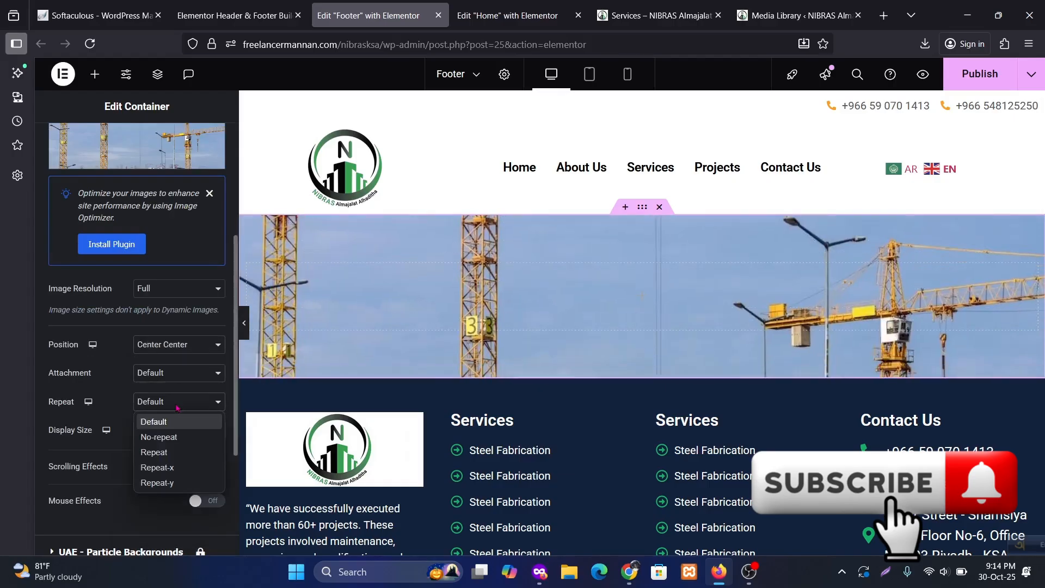
{"action": "left_click", "coordinate": [188, 437]}
{"action": "left_click", "coordinate": [173, 430]}
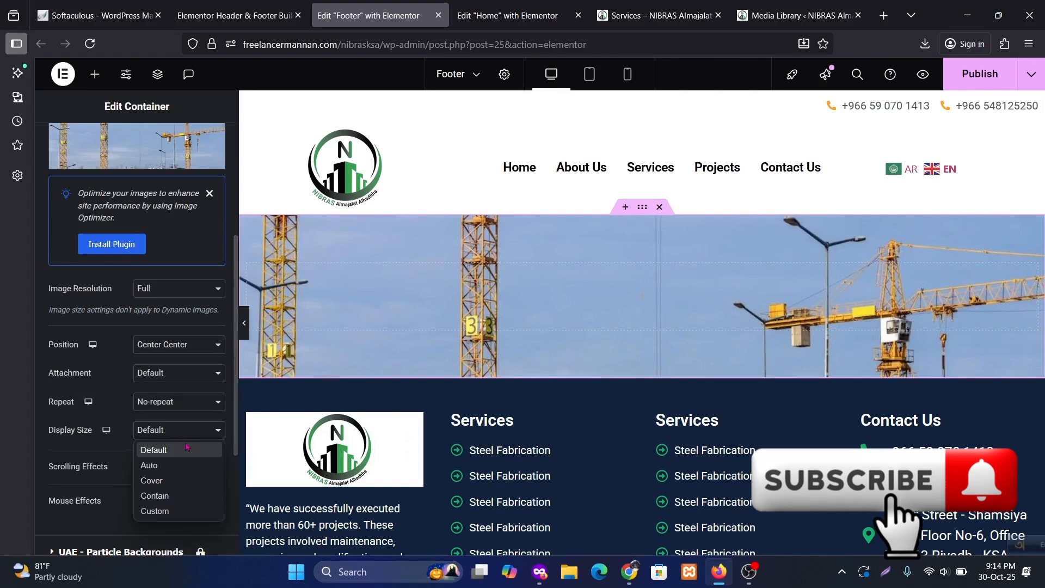
{"action": "left_click", "coordinate": [169, 481]}
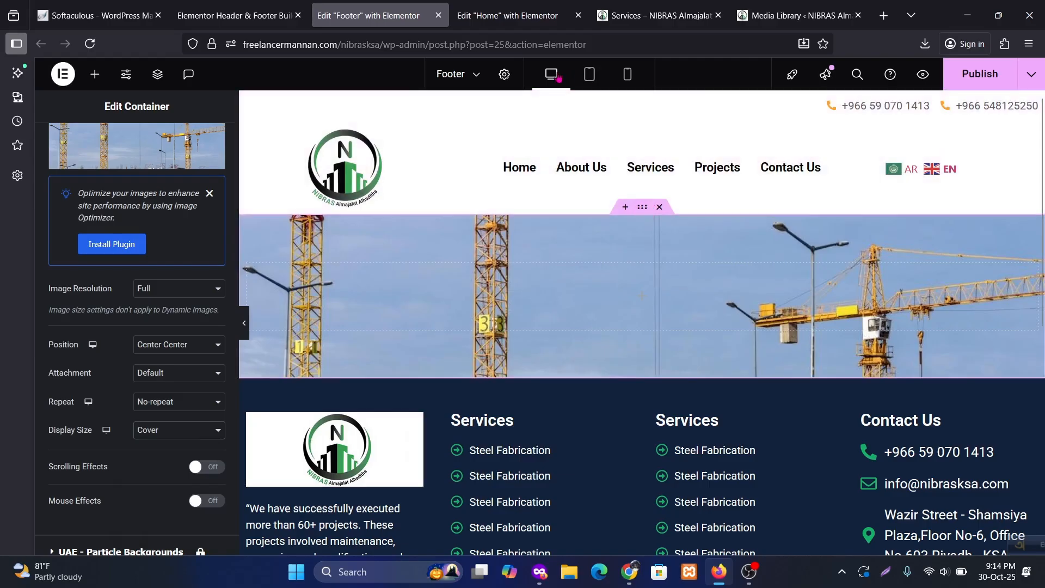
Following the reference section's darkened background, give the outer container a classic background overlay in the global Black color.
{"action": "left_click", "coordinate": [656, 15]}
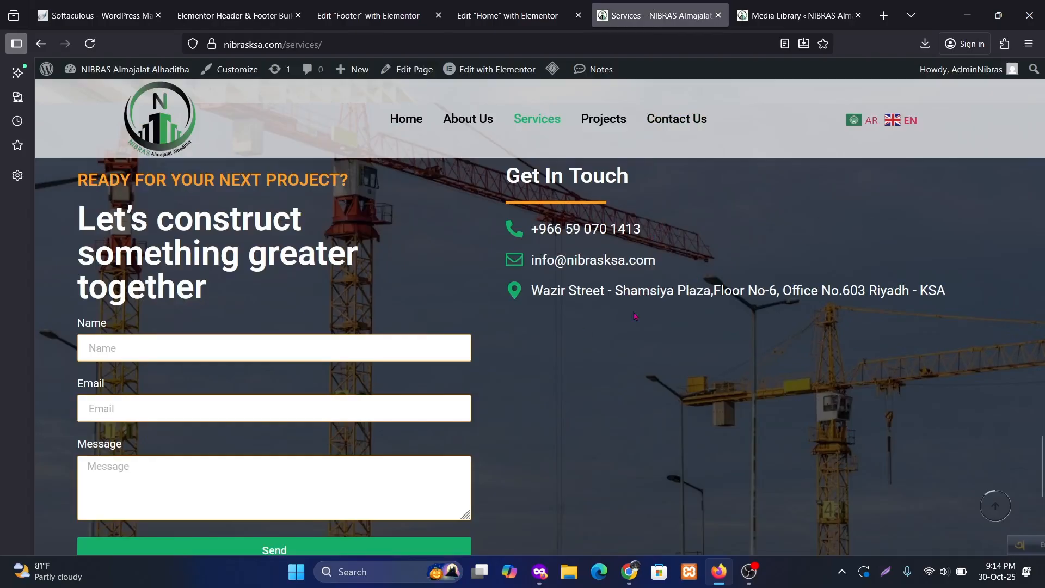
{"action": "left_click", "coordinate": [507, 15]}
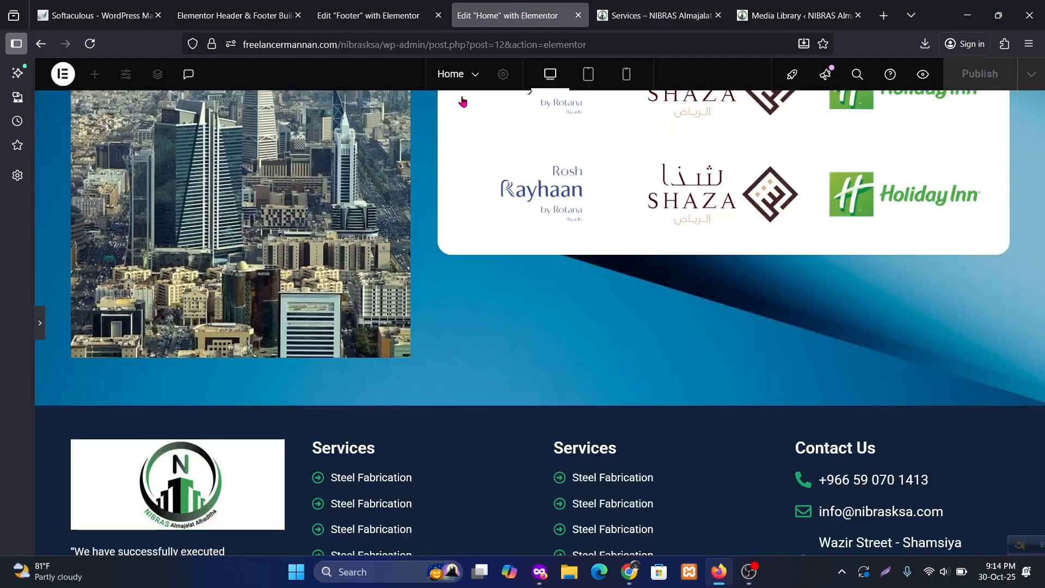
{"action": "scroll", "coordinate": [621, 327], "scroll_direction": "down", "scroll_amount": 1}
{"action": "key", "text": "ctrl+shift+Tab"}
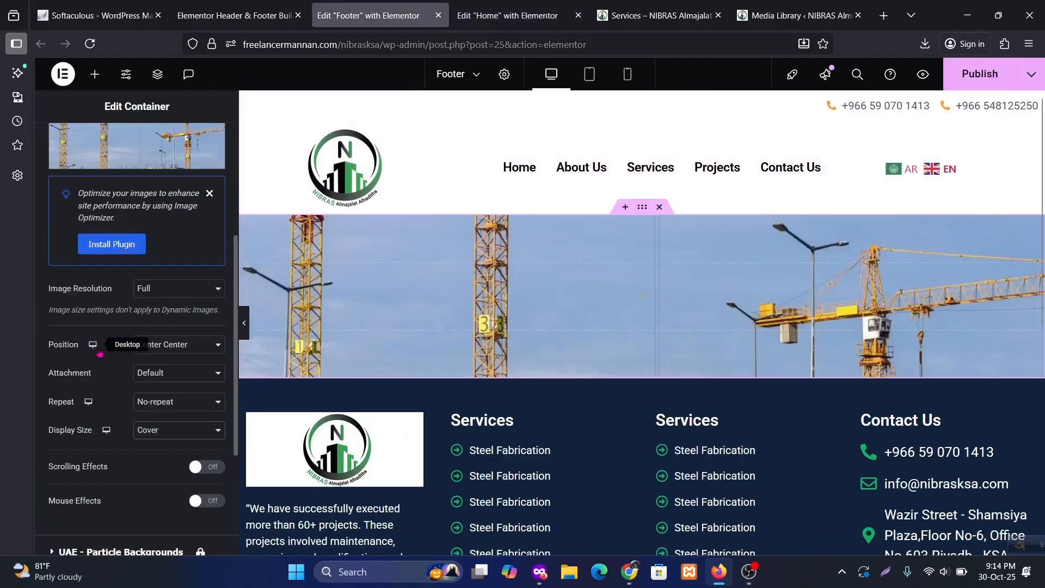
{"action": "scroll", "coordinate": [103, 354], "scroll_direction": "down", "scroll_amount": 3}
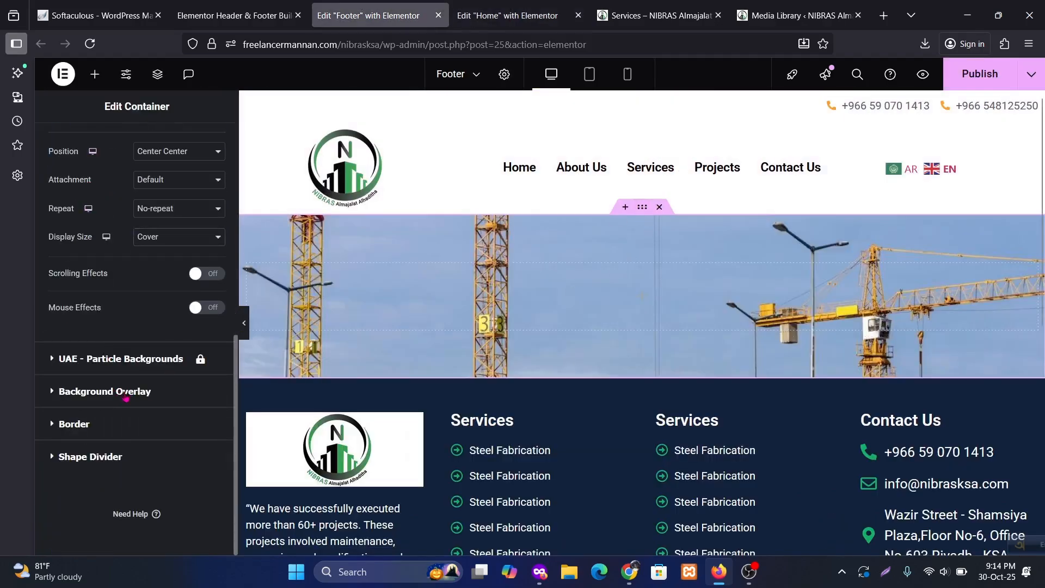
{"action": "left_click", "coordinate": [151, 395]}
{"action": "left_click", "coordinate": [199, 316]}
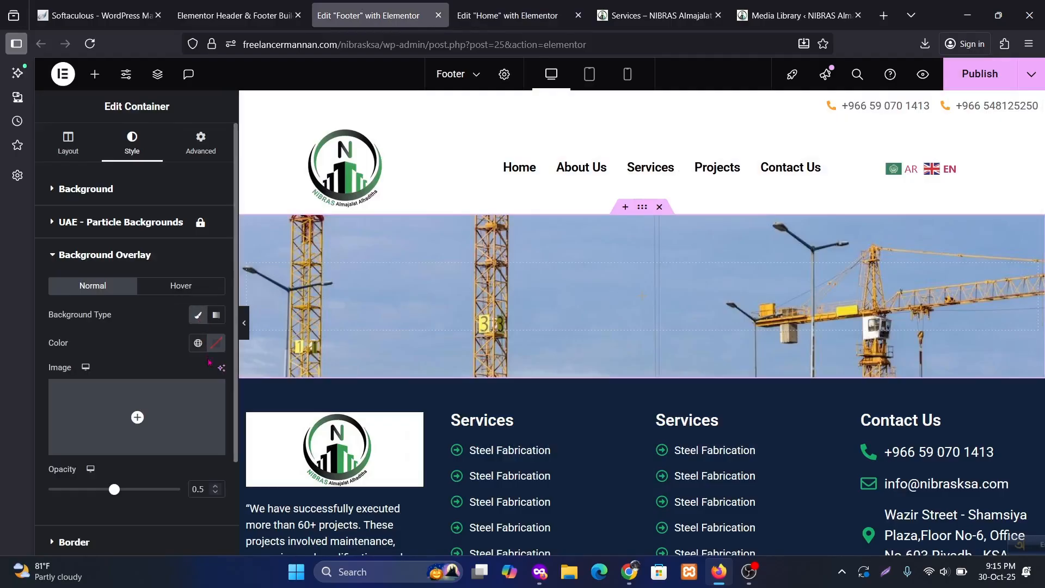
{"action": "left_click", "coordinate": [199, 344]}
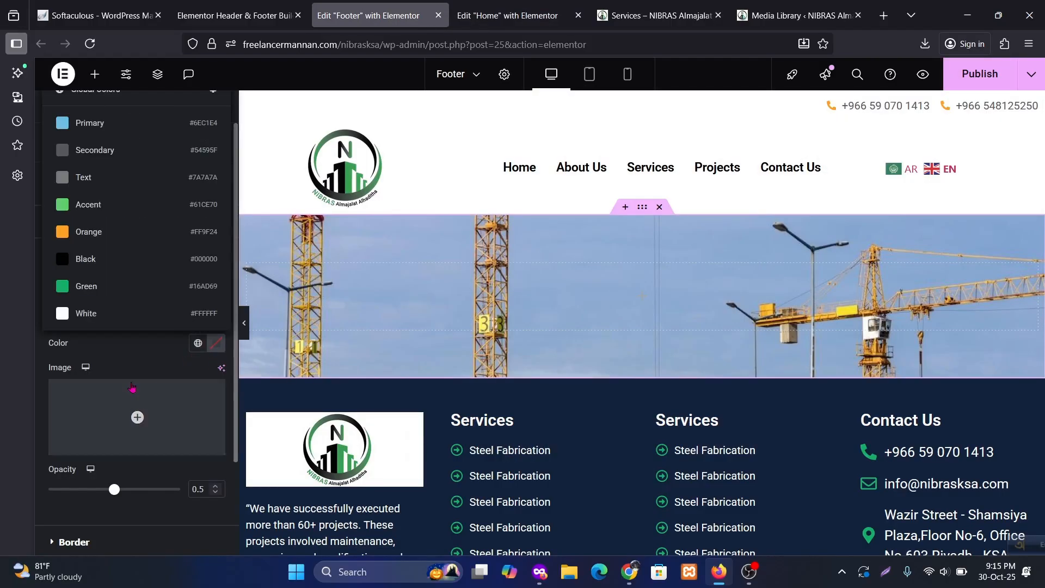
{"action": "left_click", "coordinate": [98, 262]}
{"action": "scroll", "coordinate": [663, 291], "scroll_direction": "down", "scroll_amount": 3}
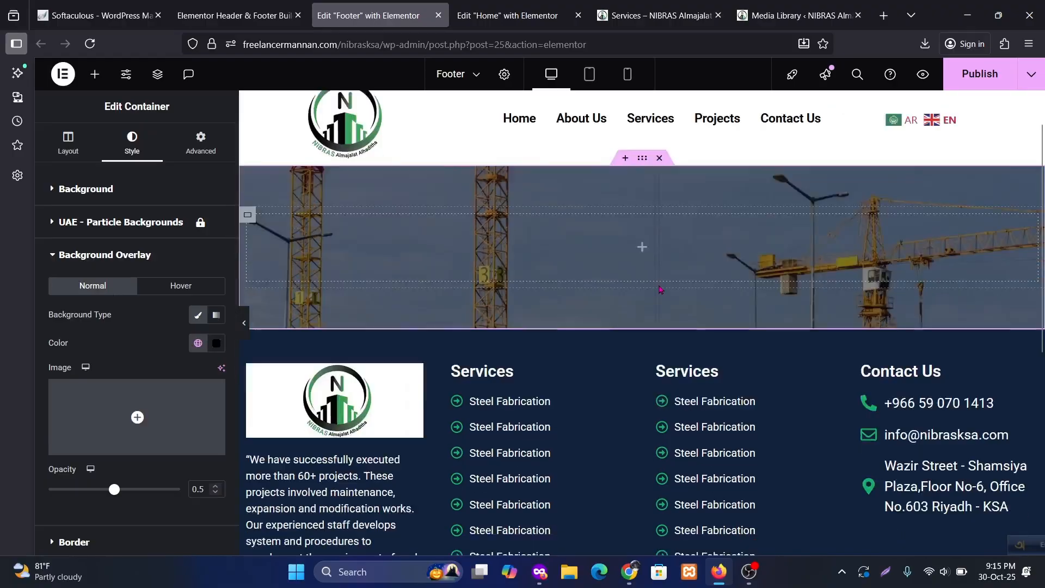
{"action": "scroll", "coordinate": [667, 291], "scroll_direction": "up", "scroll_amount": 3}
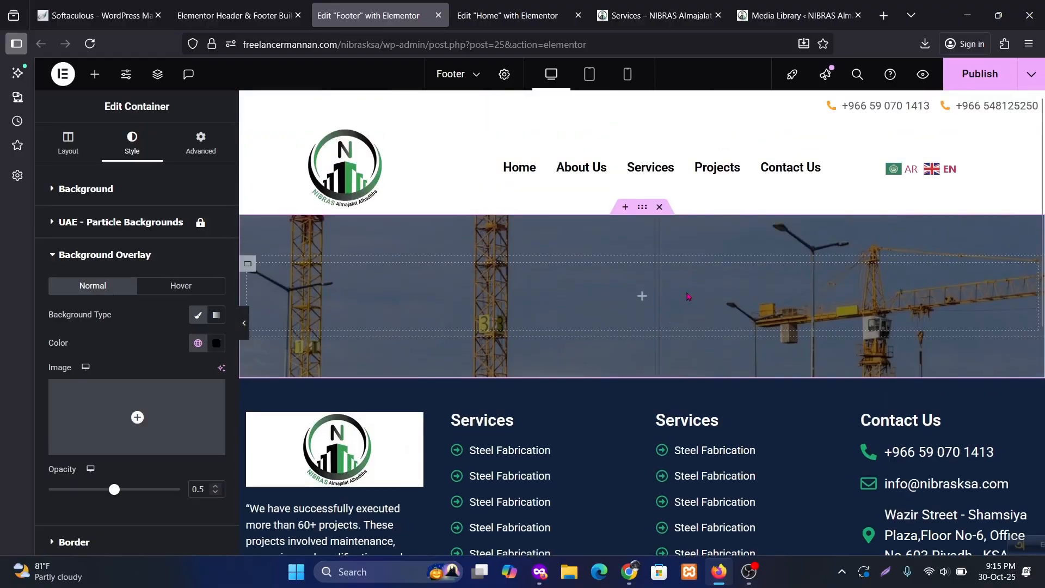
Duplicate the nested container to form two columns, and add a Heading widget to the first column.
{"action": "right_click", "coordinate": [251, 271]}
{"action": "left_click", "coordinate": [310, 230]}
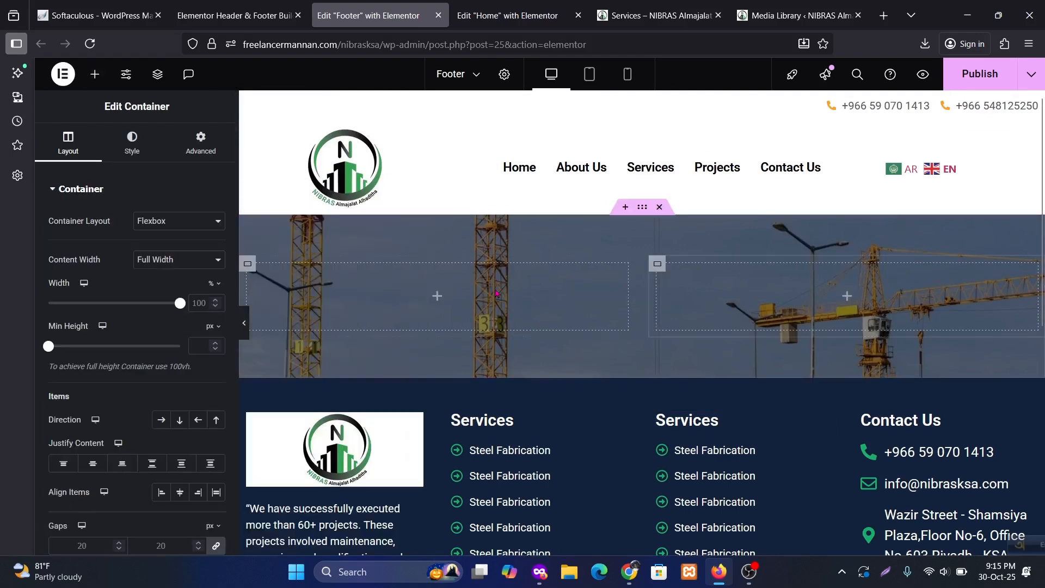
{"action": "left_click", "coordinate": [438, 299]}
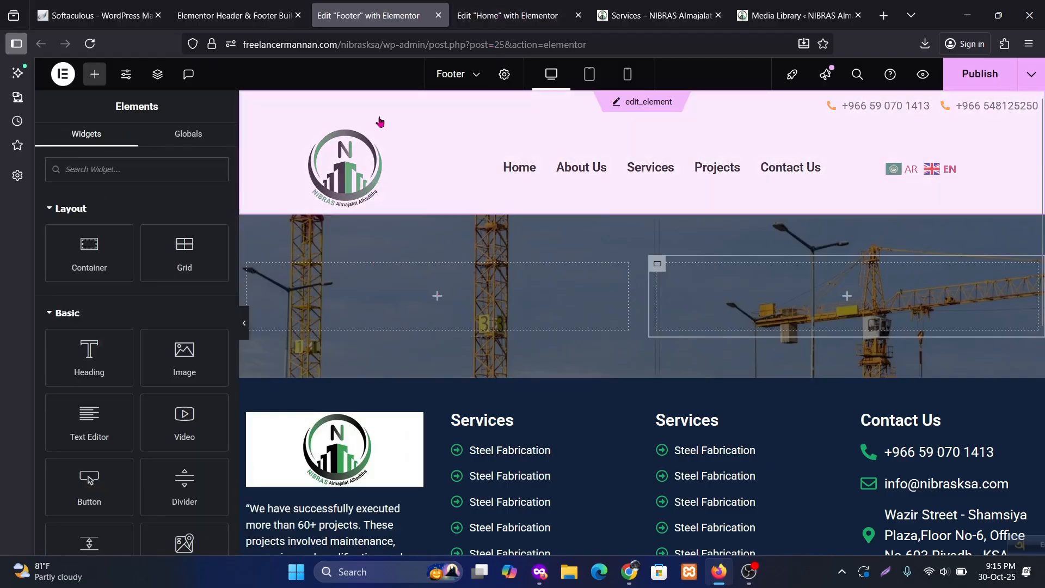
{"action": "left_click_drag", "start_coordinate": [123, 345], "coordinate": [424, 310]}
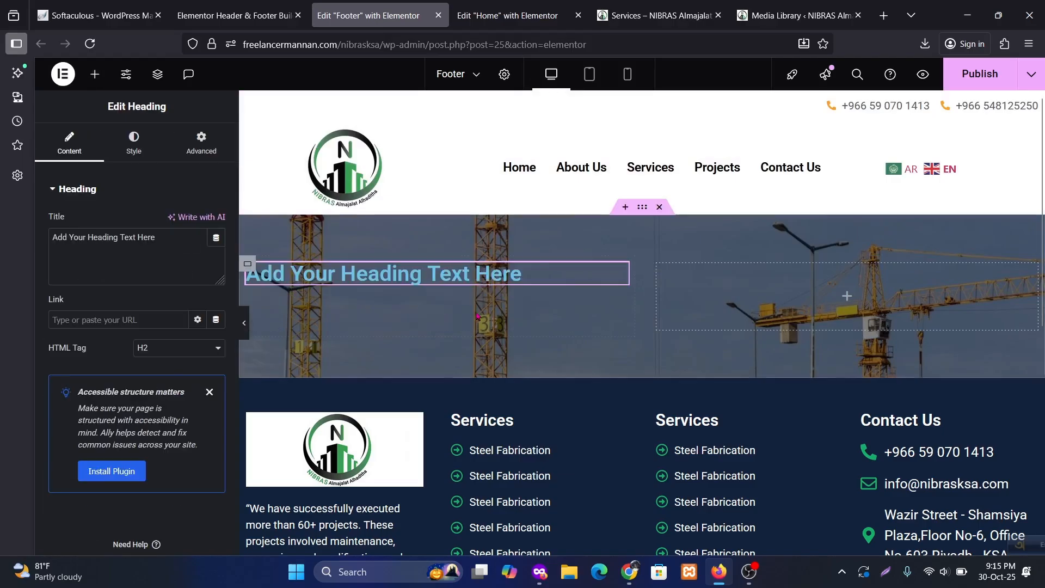
Using the reference Services page's orange heading text, set the new heading's title to "Ready For Your Next Project?".
{"action": "left_click", "coordinate": [659, 16]}
{"action": "scroll", "coordinate": [341, 315], "scroll_direction": "up", "scroll_amount": 3}
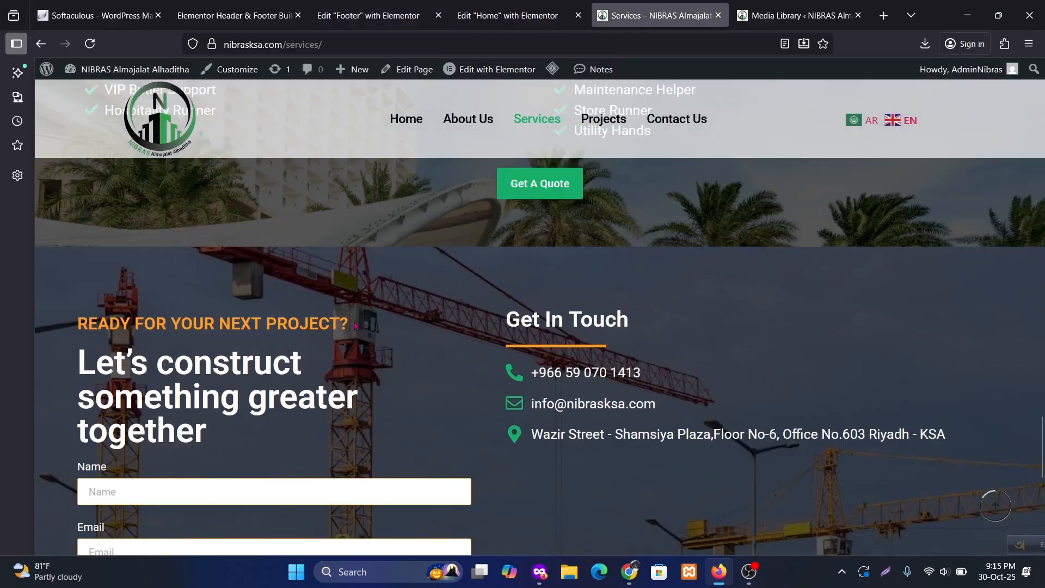
{"action": "left_click_drag", "start_coordinate": [355, 325], "coordinate": [65, 318]}
{"action": "key", "text": "ctrl+Page_Up"}
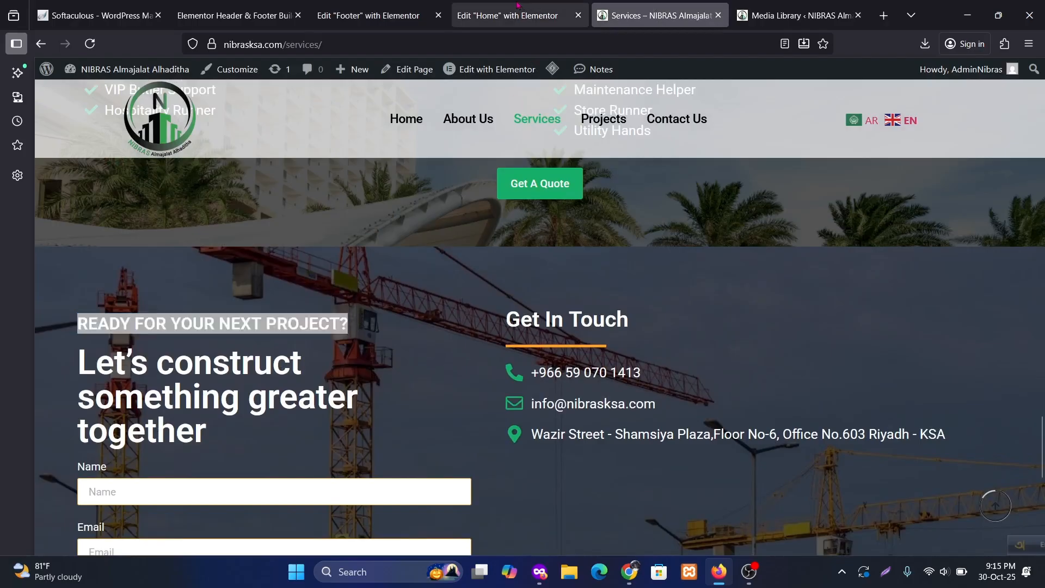
{"action": "left_click", "coordinate": [408, 12]}
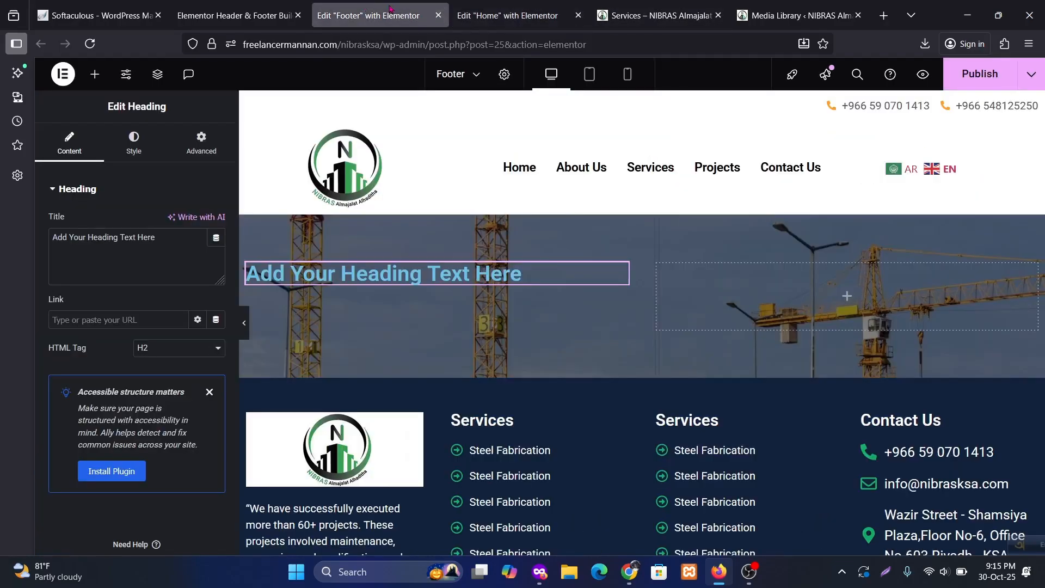
{"action": "left_click_drag", "start_coordinate": [390, 8], "coordinate": [539, 16]}
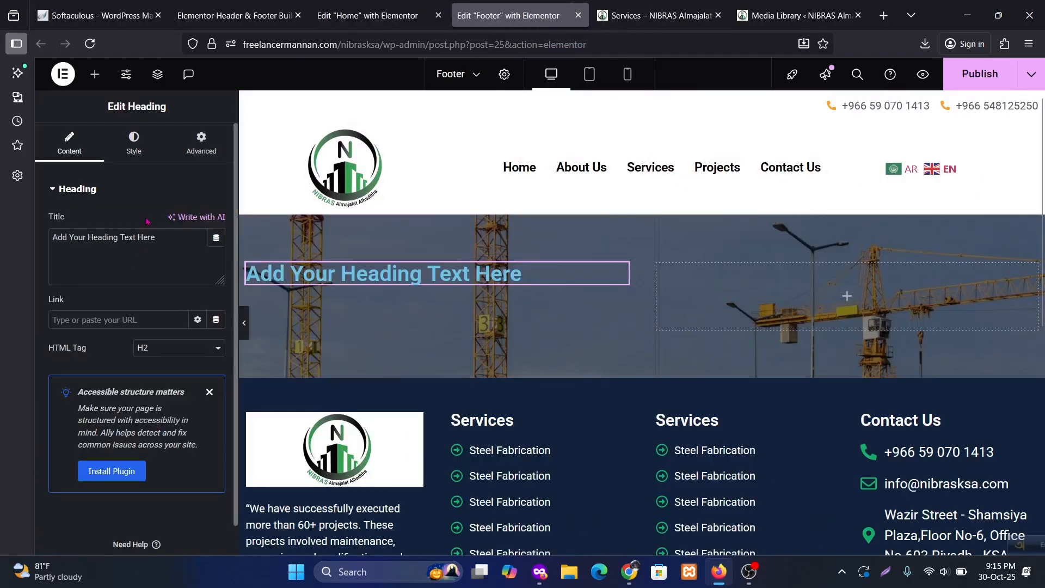
{"action": "triple_click", "coordinate": [165, 244]}
{"action": "type", "text": "Ready For Your Next Project?"}
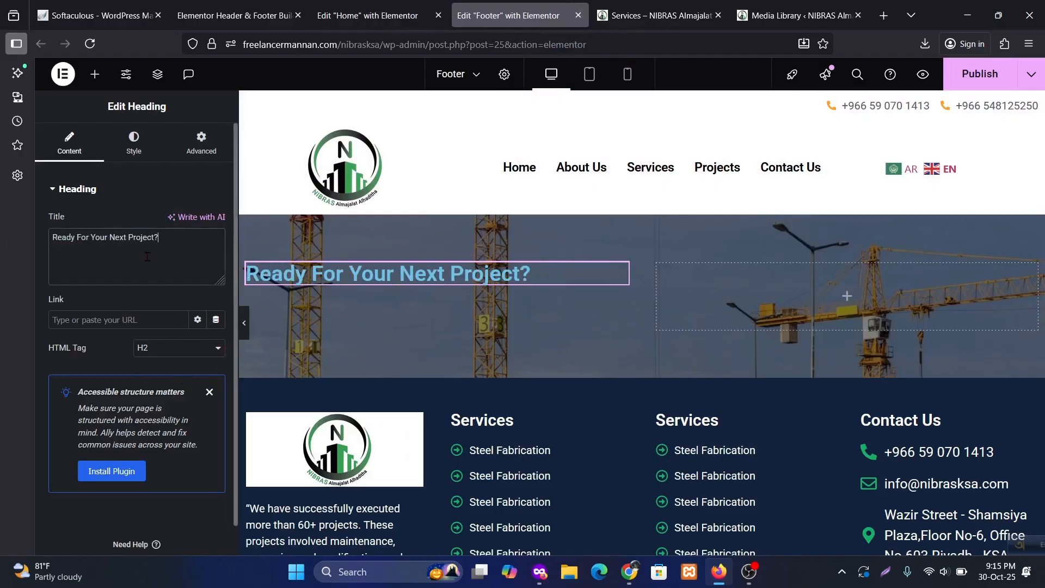
Style the "Ready For Your Next Project?" heading with the global Orange text color and a 28 px font size.
{"action": "left_click", "coordinate": [133, 145]}
{"action": "left_click", "coordinate": [197, 412]}
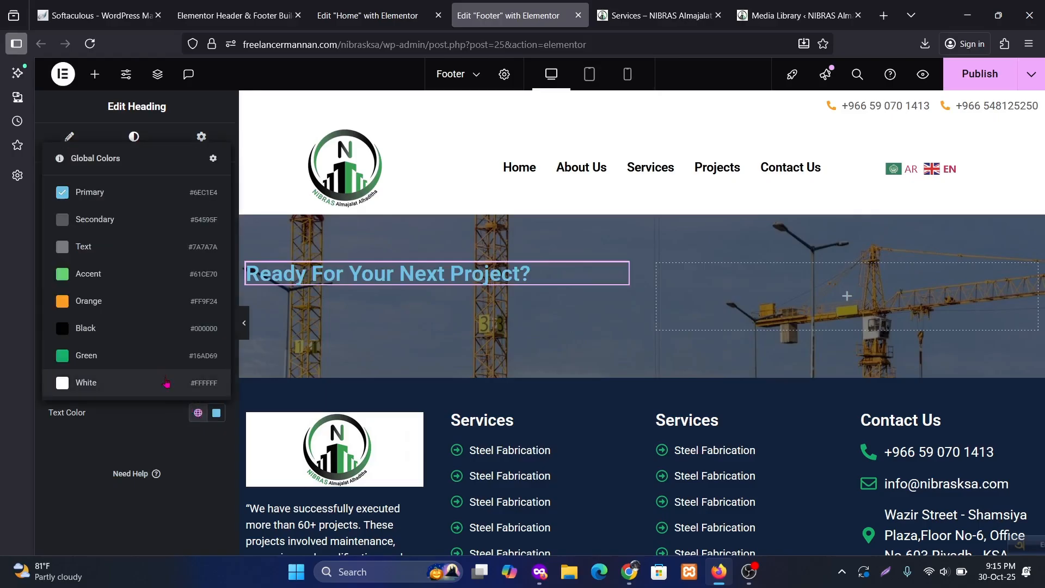
{"action": "left_click", "coordinate": [97, 316]}
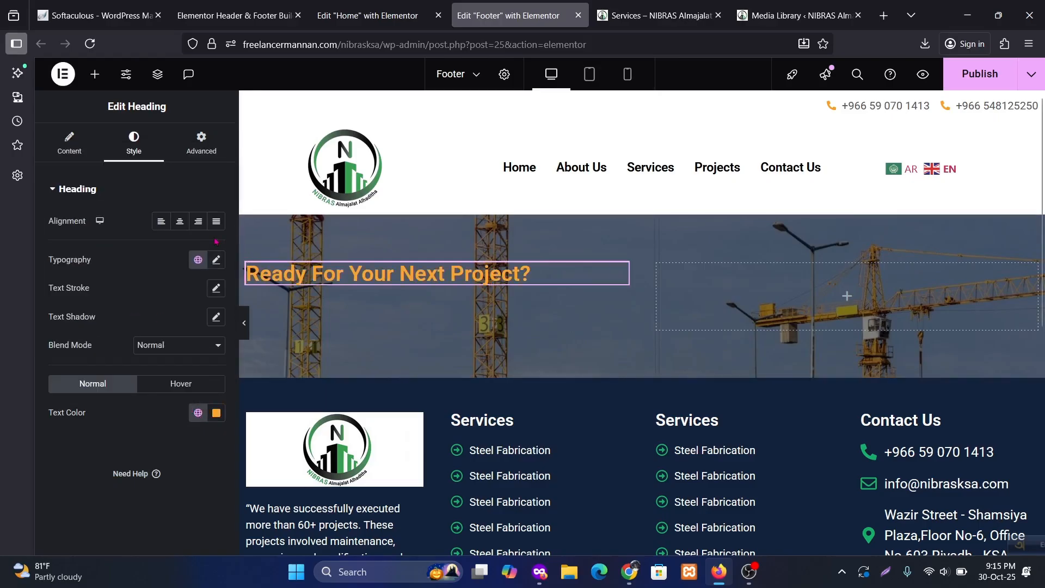
{"action": "left_click", "coordinate": [216, 260]}
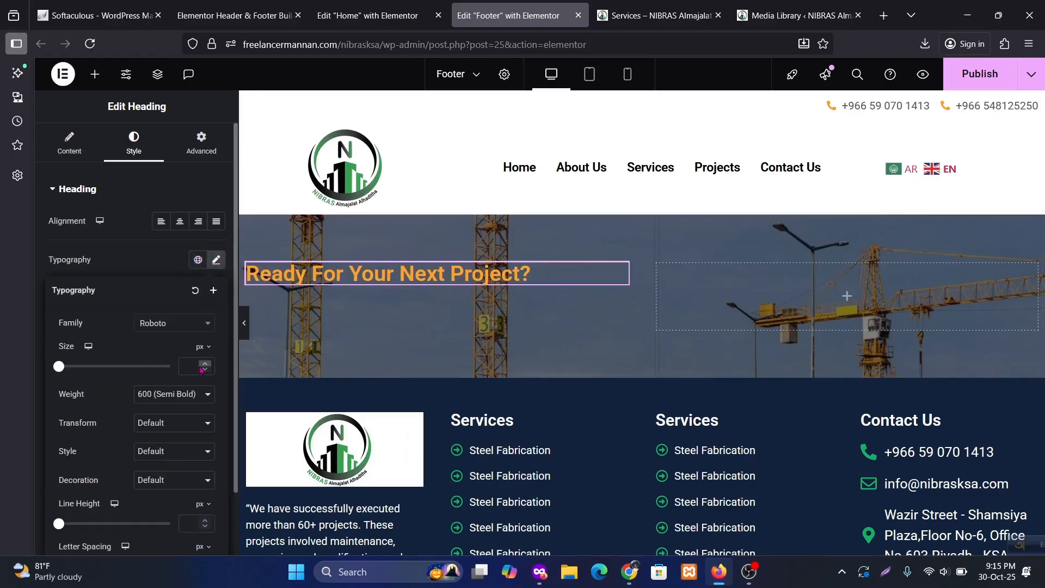
{"action": "type", "text": "28"}
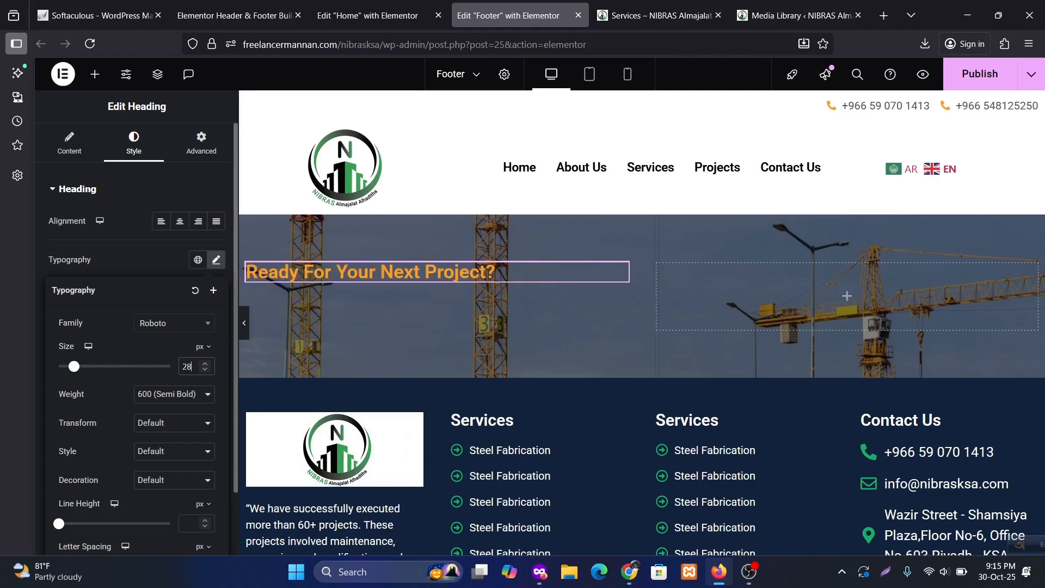
Check the reference section's heading layout and add a second Heading widget below the orange heading.
{"action": "left_click", "coordinate": [633, 17]}
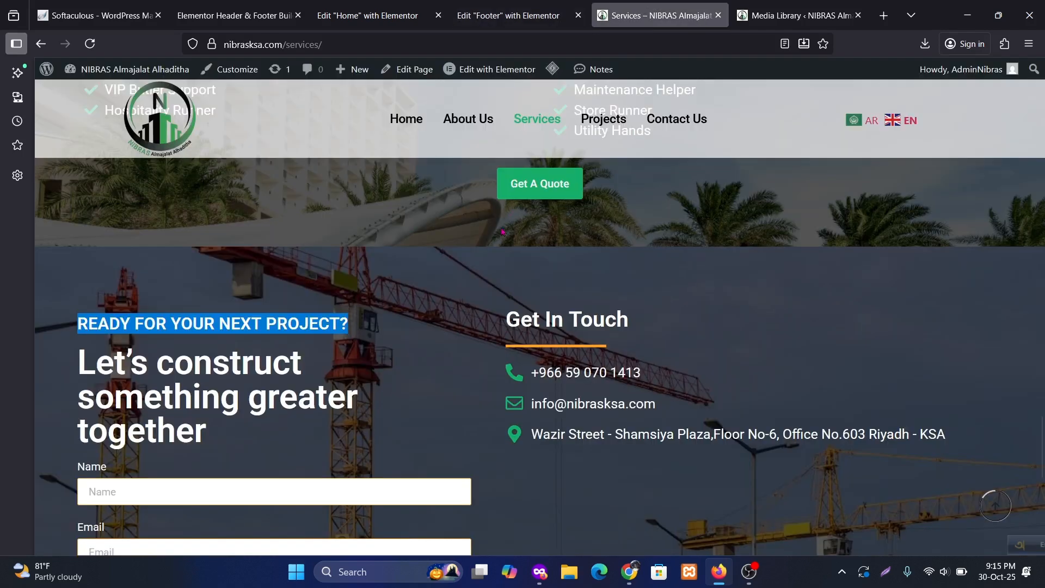
{"action": "left_click", "coordinate": [539, 17]}
{"action": "left_click", "coordinate": [94, 75]}
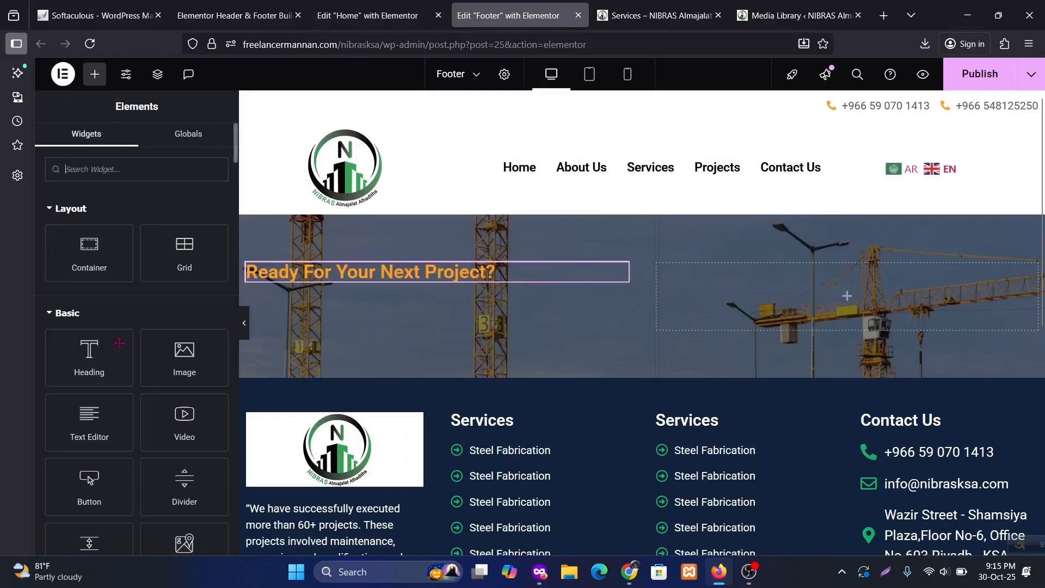
{"action": "left_click_drag", "start_coordinate": [89, 354], "coordinate": [346, 277]}
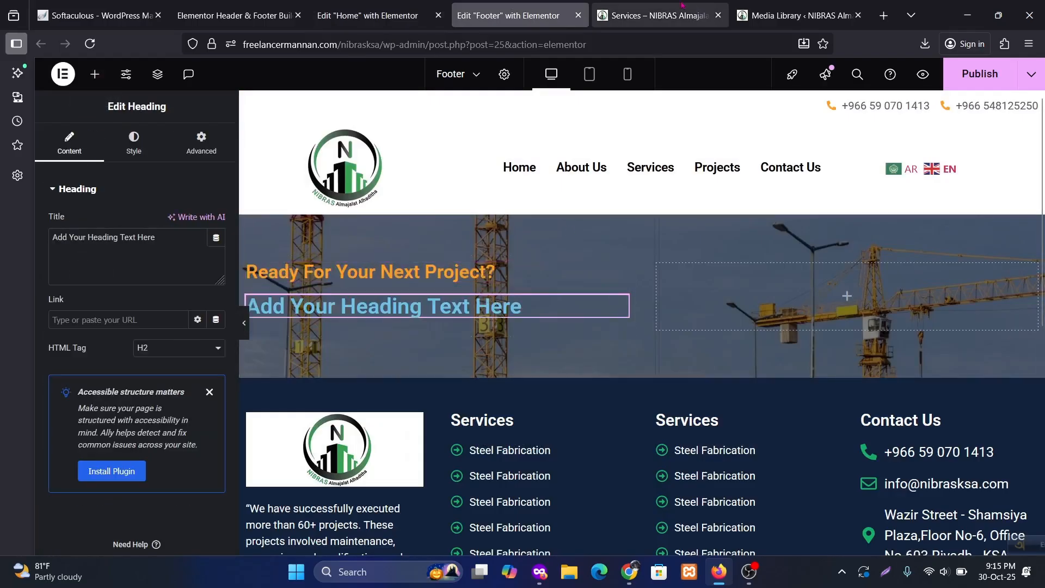
Check the reference contact form, find the Form widget and place it below the second heading in the first column.
{"action": "key", "text": "ctrl+Tab"}
{"action": "left_click", "coordinate": [366, 342]}
{"action": "scroll", "coordinate": [366, 342], "scroll_direction": "down", "scroll_amount": 2}
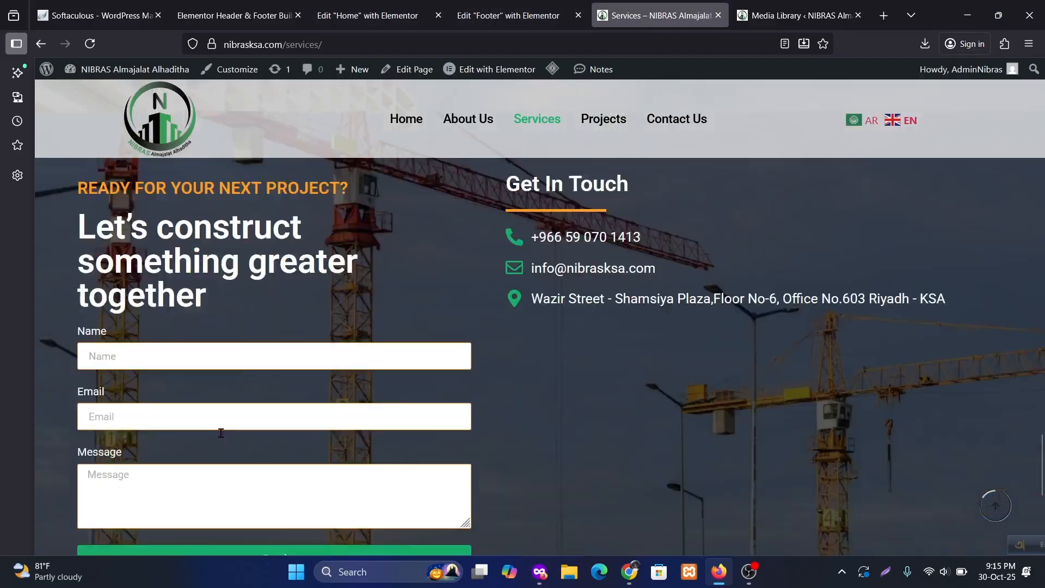
{"action": "key", "text": "ctrl+shift+Tab"}
{"action": "type", "text": "form"}
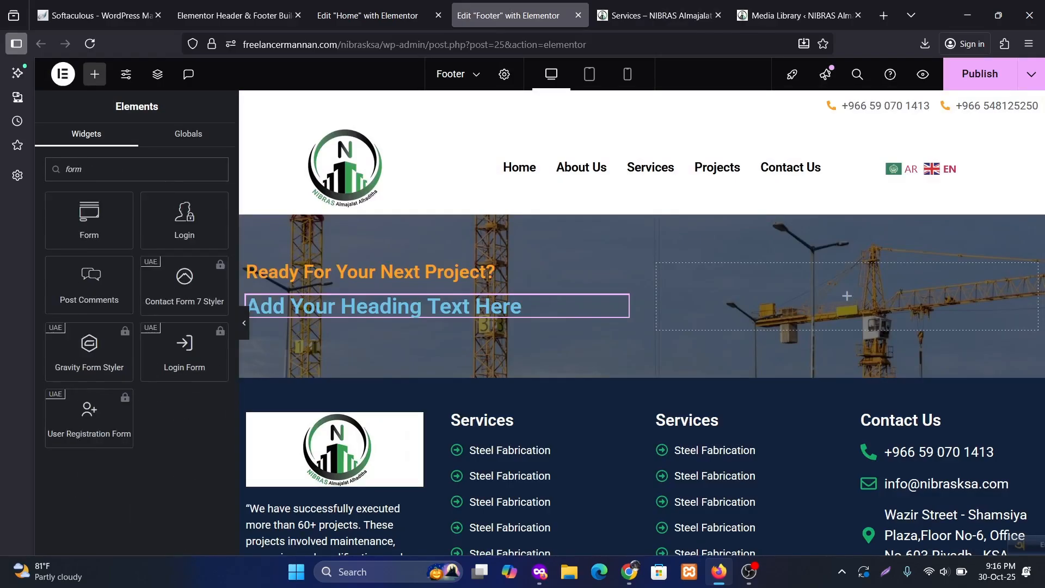
{"action": "left_click_drag", "start_coordinate": [90, 221], "coordinate": [356, 316]}
{"action": "scroll", "coordinate": [565, 342], "scroll_direction": "down", "scroll_amount": 2}
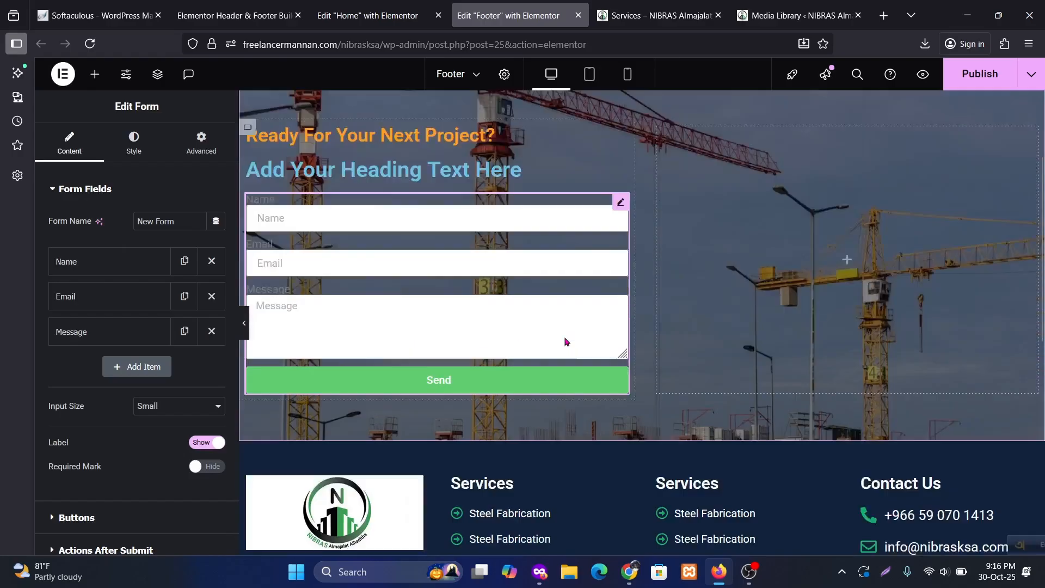
{"action": "scroll", "coordinate": [741, 335], "scroll_direction": "up", "scroll_amount": 3}
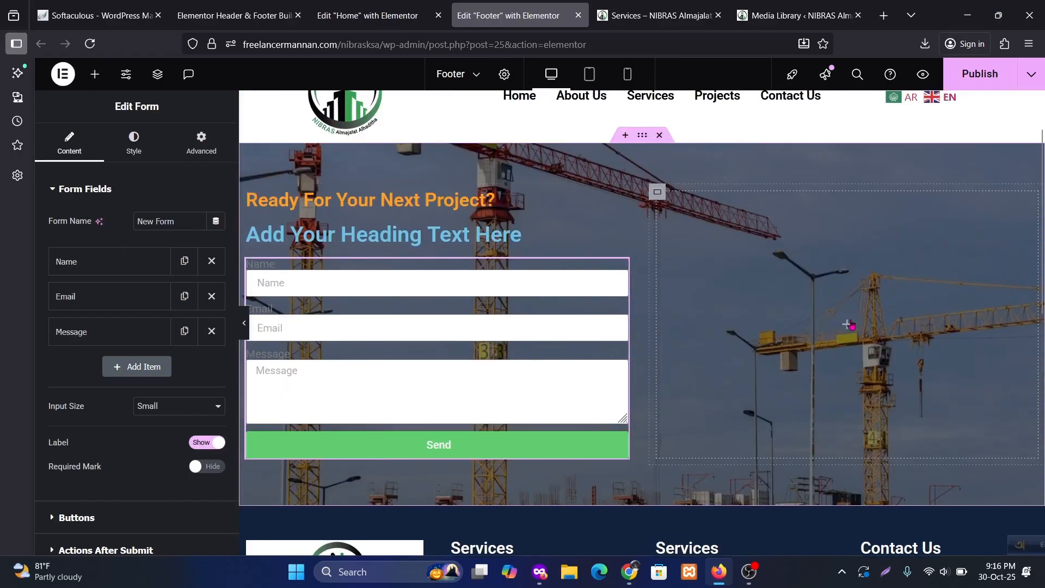
Check the reference section's Get In Touch column, then duplicate the orange heading and move the copy into the footer's empty second column.
{"action": "left_click", "coordinate": [848, 325]}
{"action": "scroll", "coordinate": [871, 316], "scroll_direction": "down", "scroll_amount": 5}
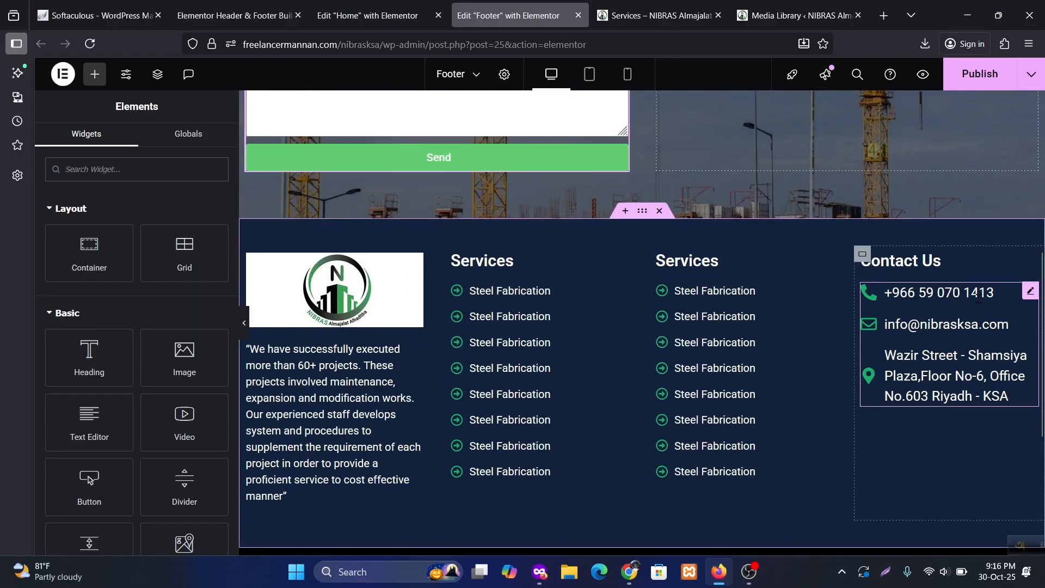
{"action": "scroll", "coordinate": [527, 262], "scroll_direction": "up", "scroll_amount": 6}
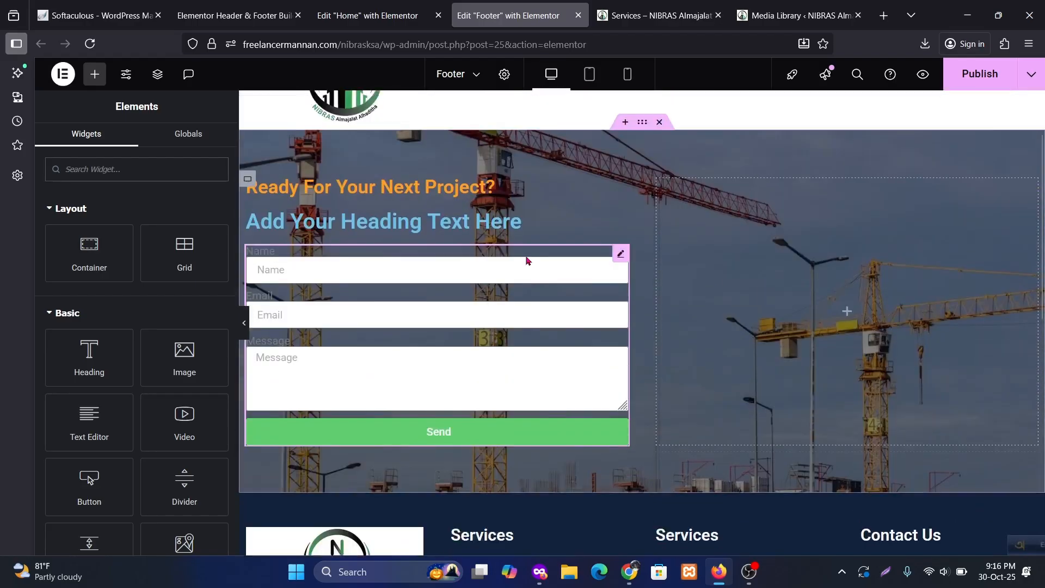
{"action": "key", "text": "ctrl+Tab"}
{"action": "scroll", "coordinate": [765, 282], "scroll_direction": "up", "scroll_amount": 4}
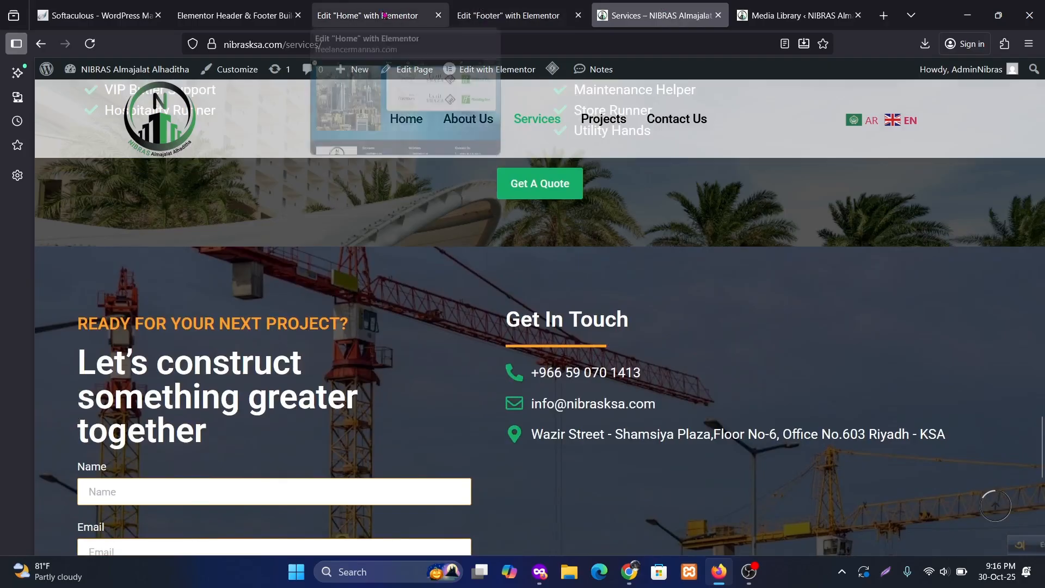
{"action": "left_click", "coordinate": [461, 17]}
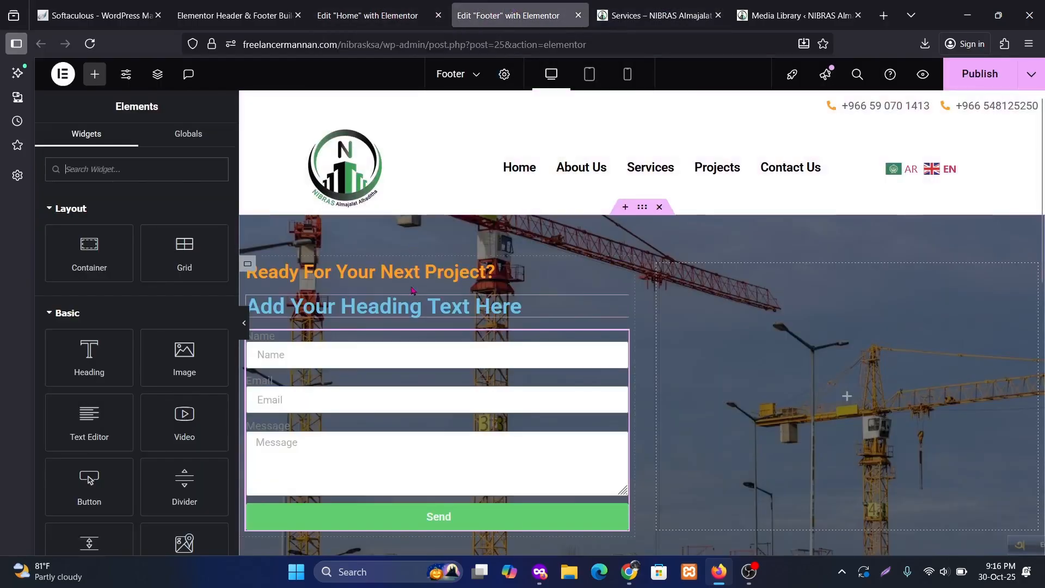
{"action": "right_click", "coordinate": [491, 249]}
{"action": "left_click", "coordinate": [487, 280]}
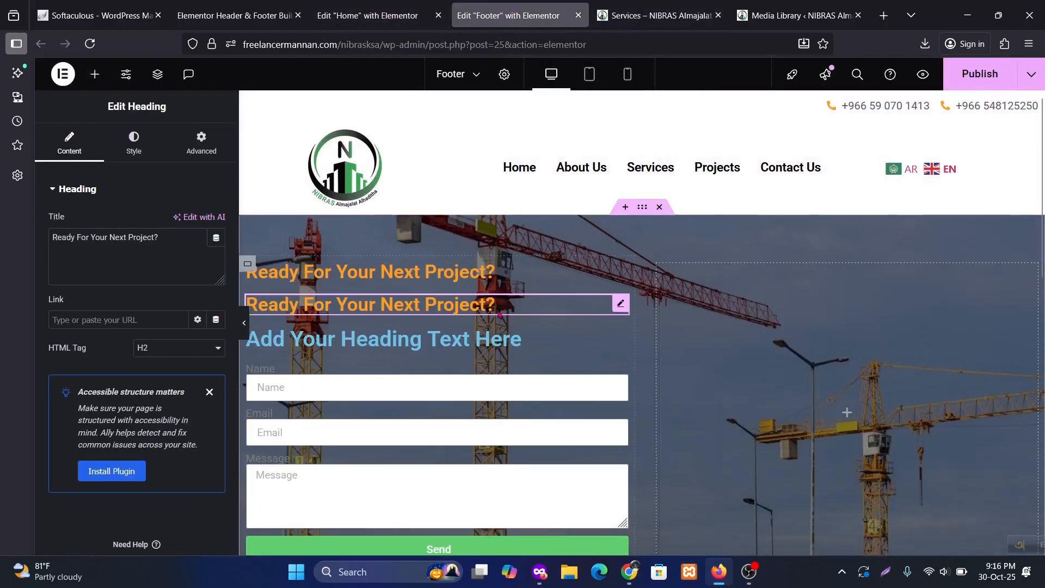
{"action": "left_click_drag", "start_coordinate": [622, 304], "coordinate": [820, 396]}
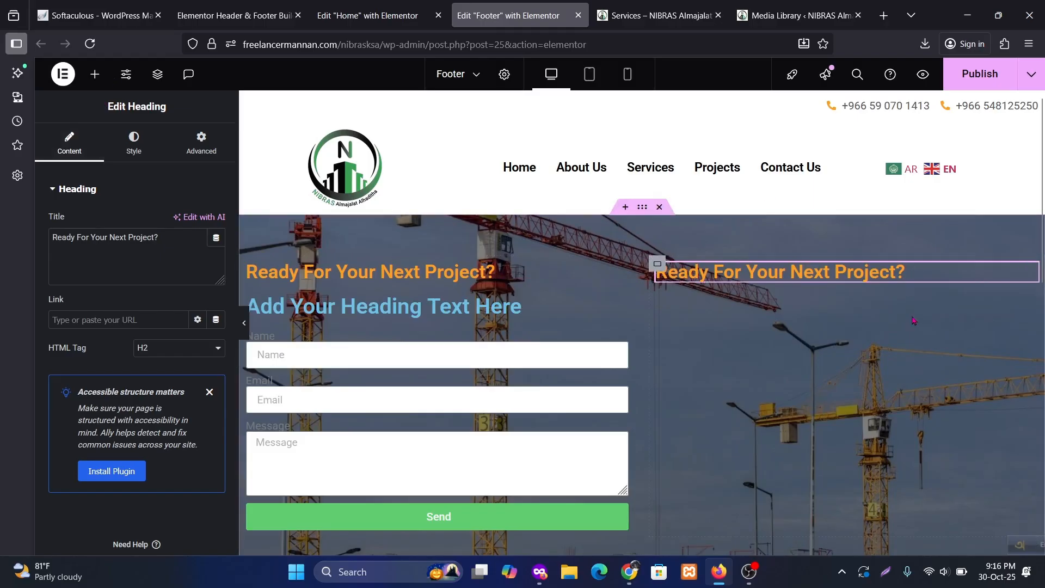
Copy the Our Partners content container from the Home page and paste it below the heading in the footer's second column.
{"action": "left_click", "coordinate": [648, 6]}
{"action": "left_click", "coordinate": [403, 13]}
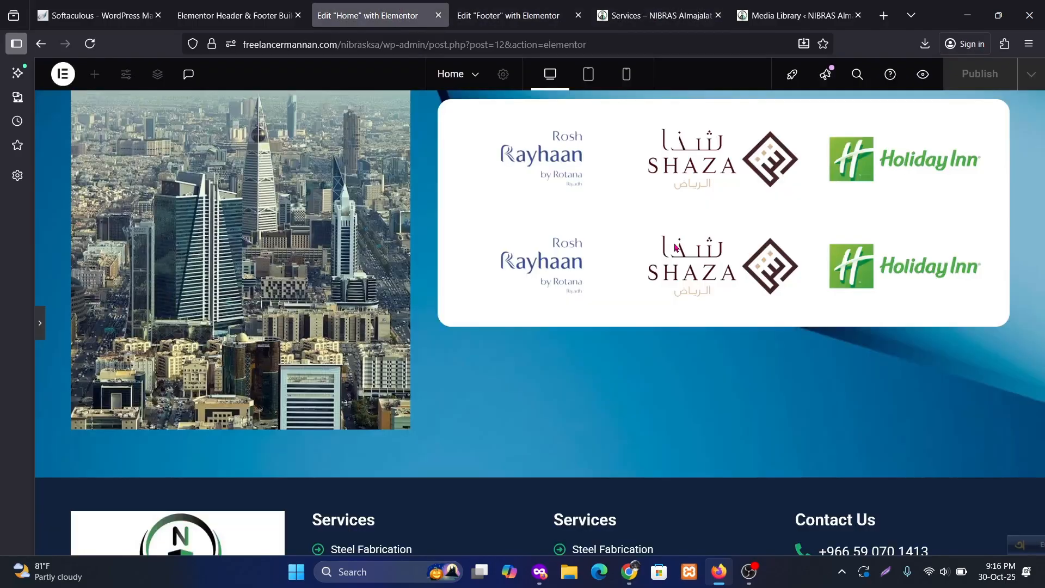
{"action": "scroll", "coordinate": [914, 405], "scroll_direction": "up", "scroll_amount": 5}
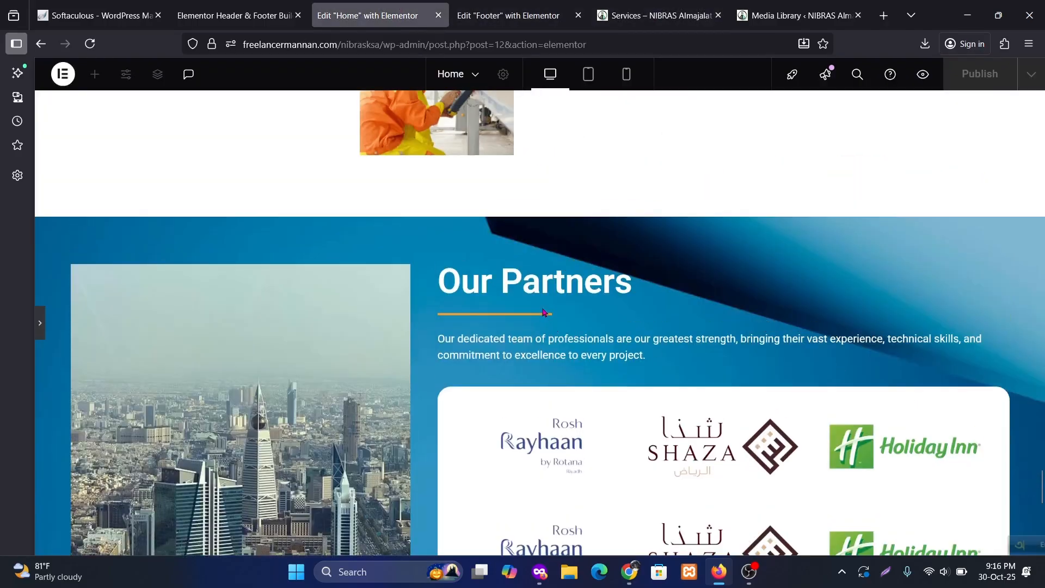
{"action": "left_click", "coordinate": [40, 323]}
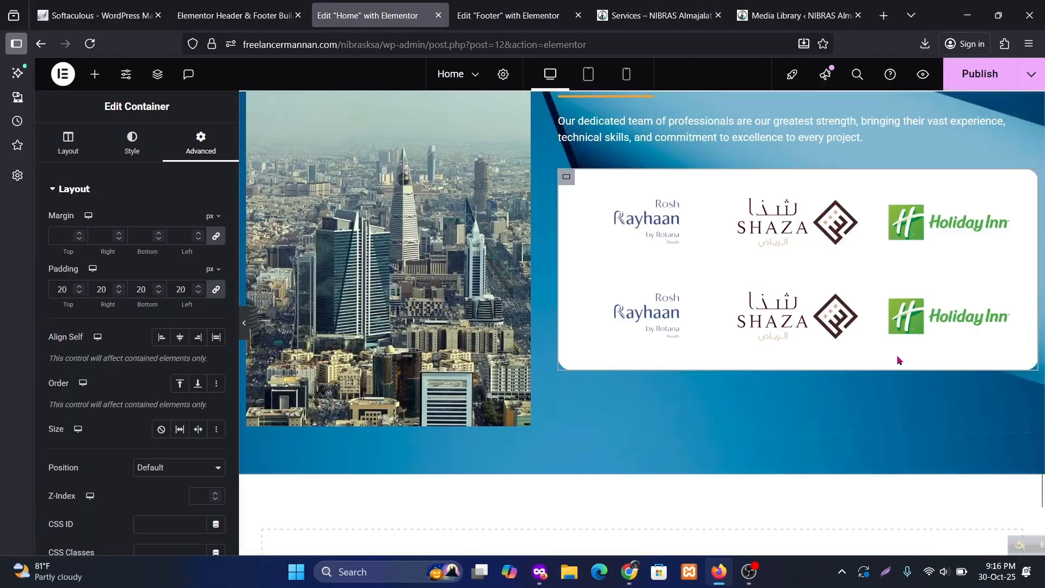
{"action": "scroll", "coordinate": [648, 327], "scroll_direction": "up", "scroll_amount": 3}
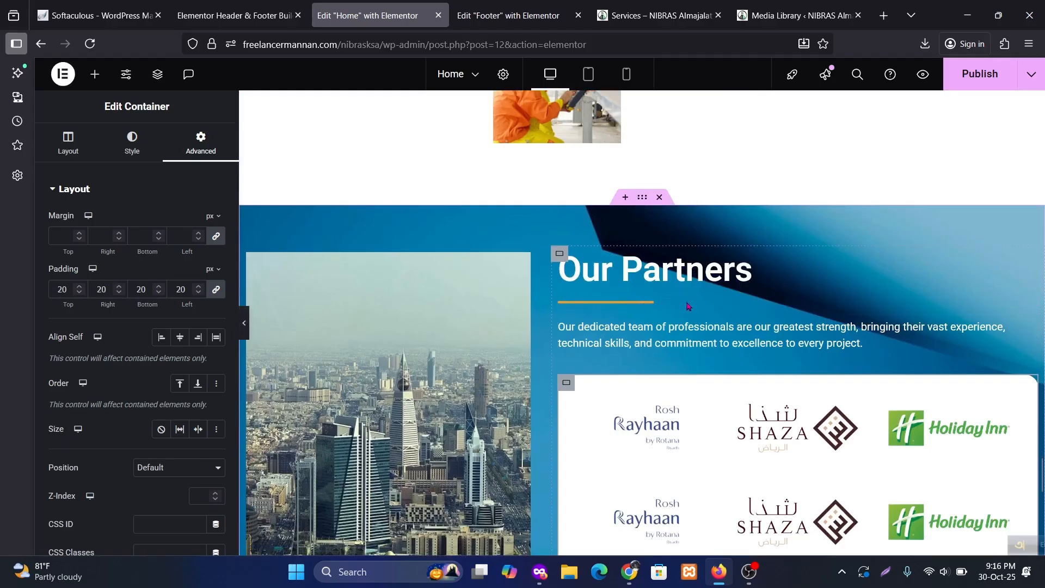
{"action": "right_click", "coordinate": [645, 320]}
{"action": "left_click", "coordinate": [675, 278]}
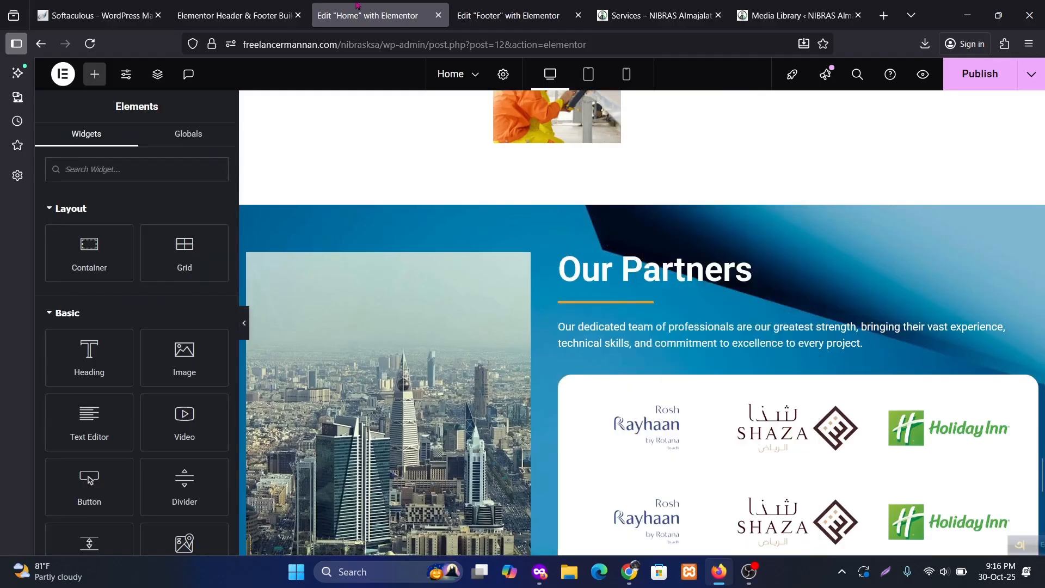
{"action": "key", "text": "ctrl+Tab"}
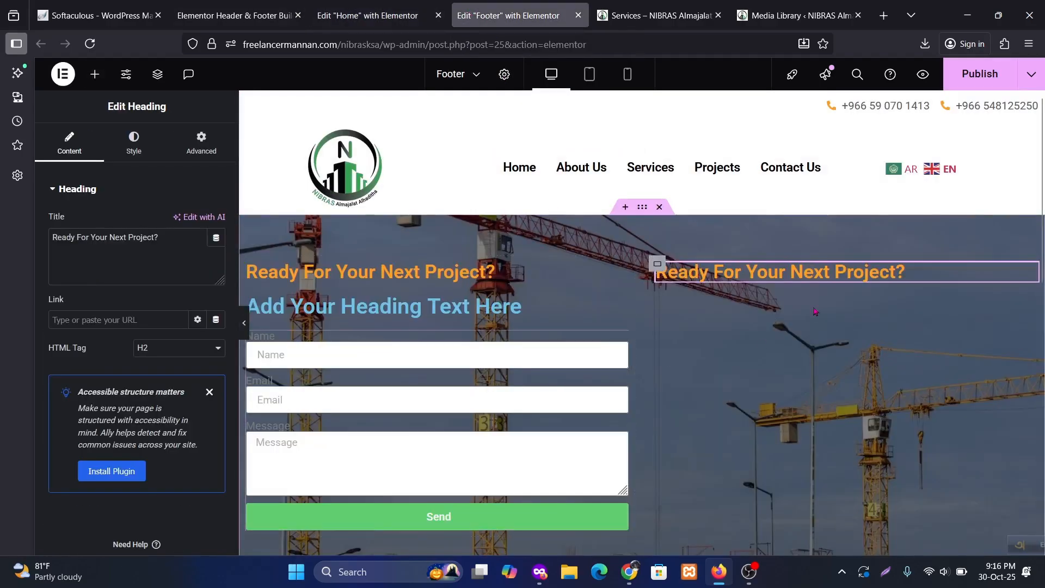
{"action": "right_click", "coordinate": [782, 271]}
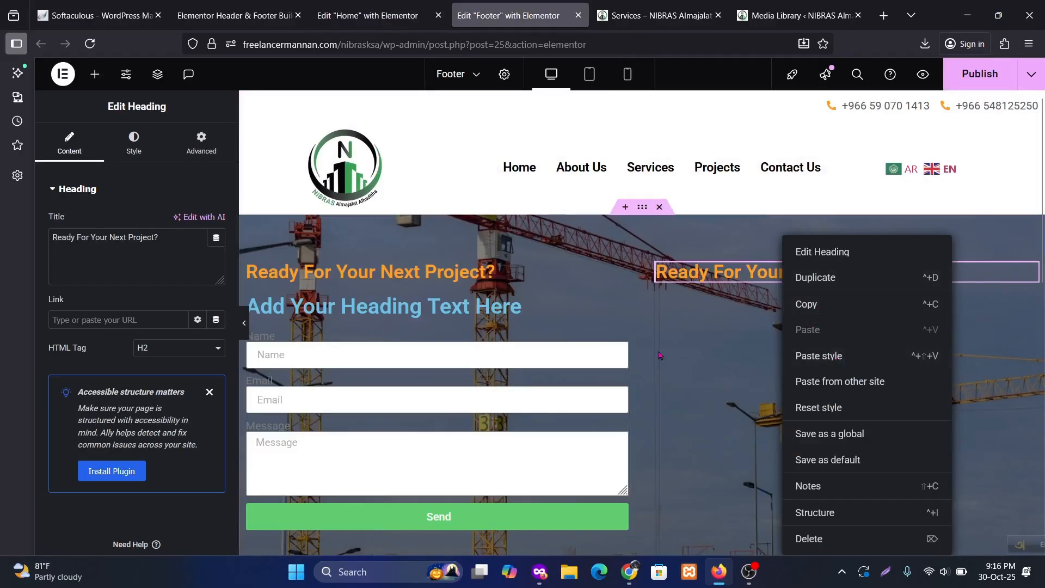
{"action": "left_click", "coordinate": [721, 265]}
{"action": "right_click", "coordinate": [747, 292]}
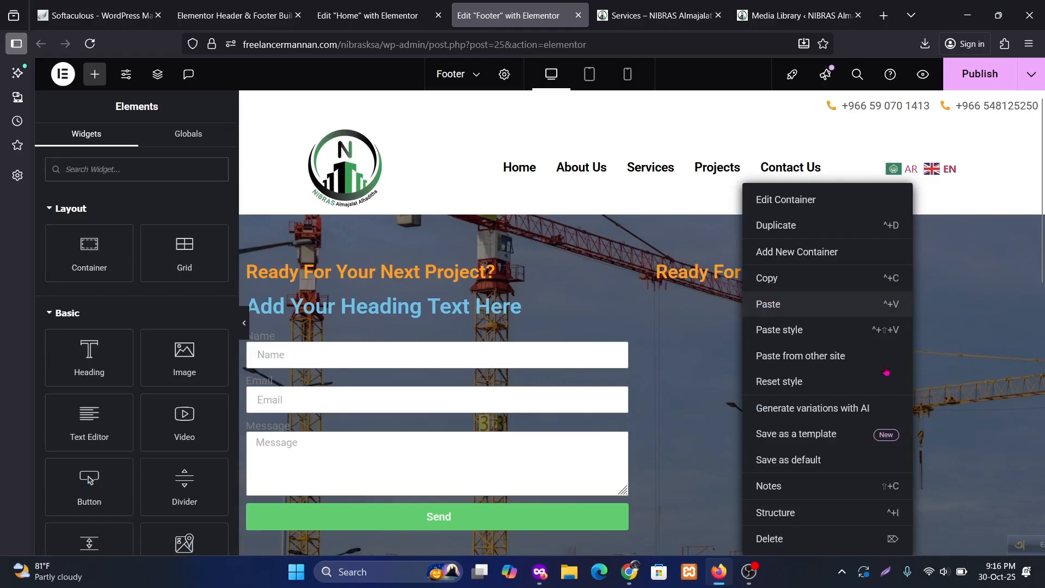
{"action": "left_click", "coordinate": [774, 304]}
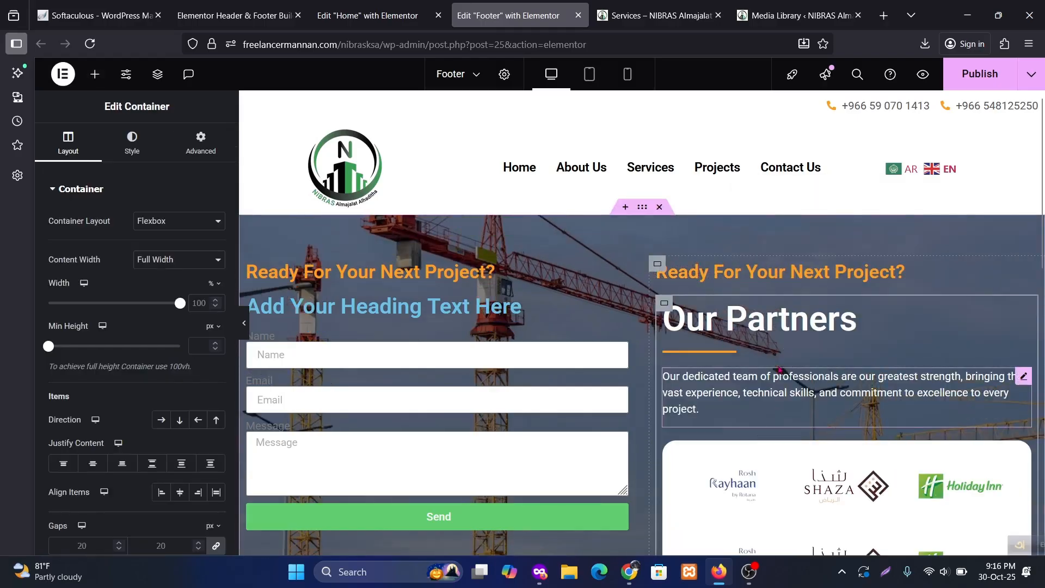
Delete the Our Partners heading, the description text and the logo container from the pasted container, keeping only the orange divider.
{"action": "scroll", "coordinate": [779, 370], "scroll_direction": "down", "scroll_amount": 3}
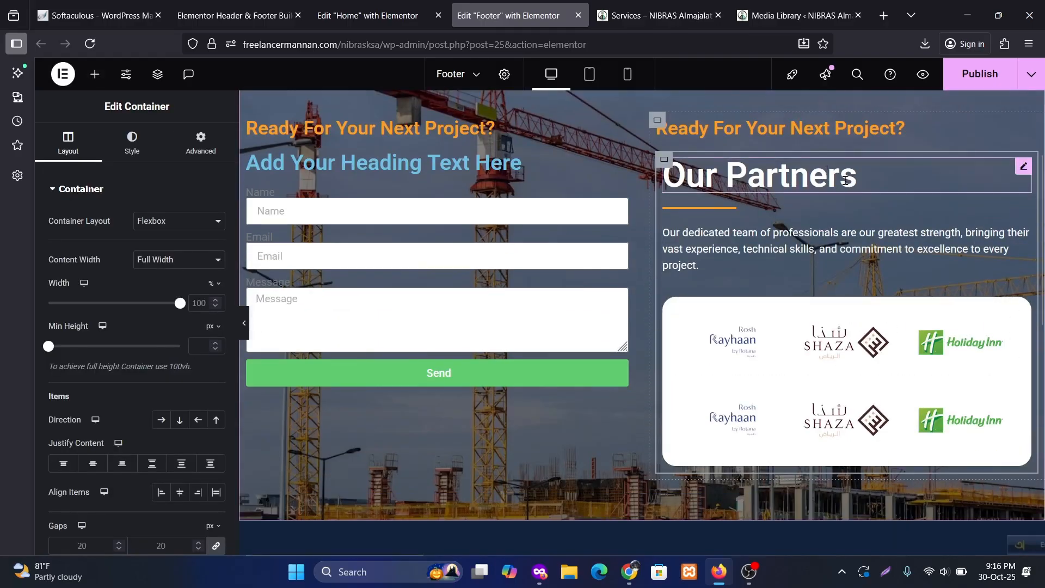
{"action": "right_click", "coordinate": [845, 181]}
{"action": "left_click", "coordinate": [885, 475]}
{"action": "right_click", "coordinate": [856, 284]}
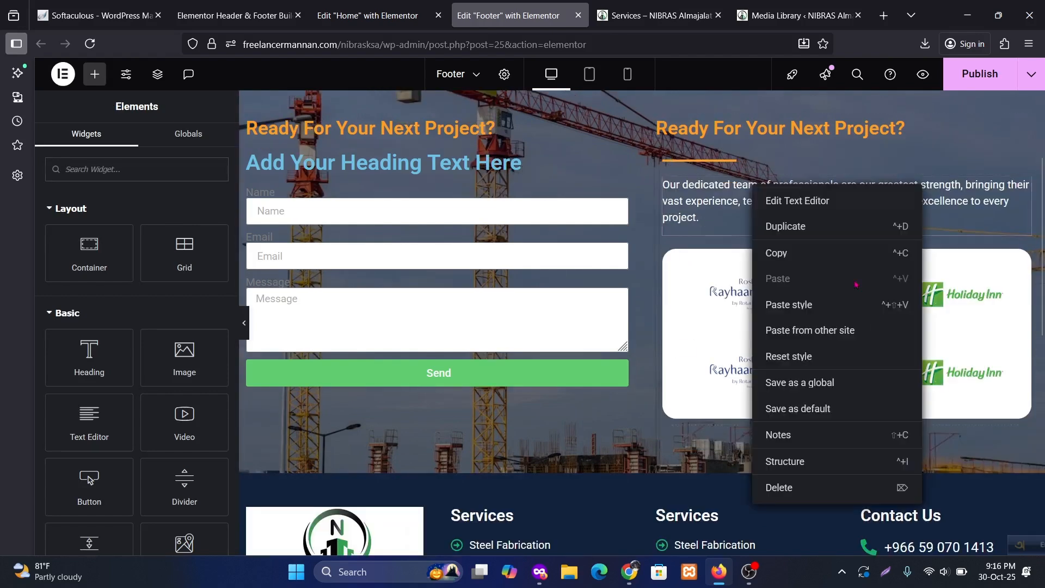
{"action": "left_click", "coordinate": [781, 486]}
{"action": "right_click", "coordinate": [774, 229]}
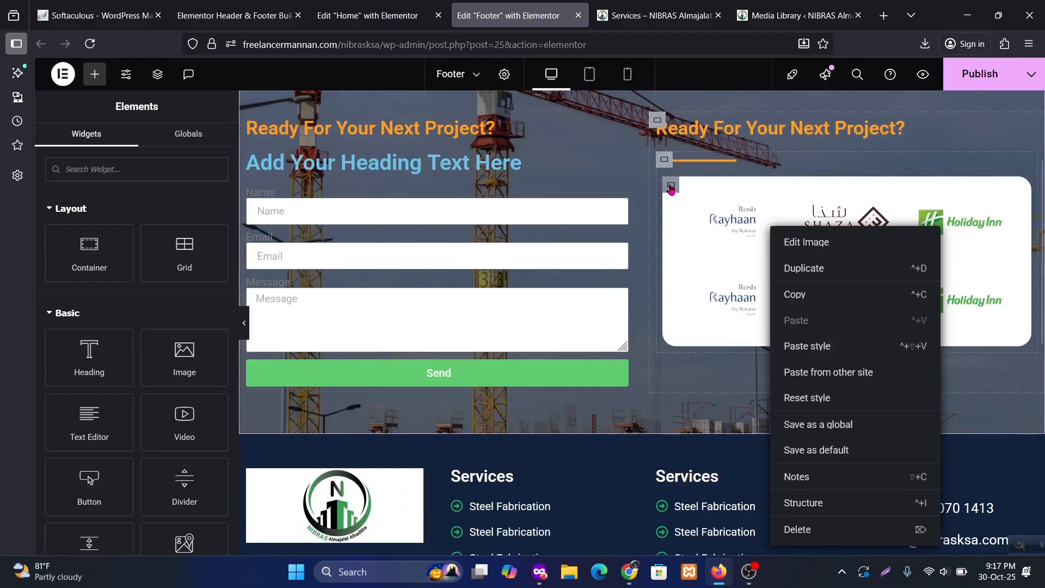
{"action": "right_click", "coordinate": [671, 188]}
{"action": "left_click", "coordinate": [720, 536]}
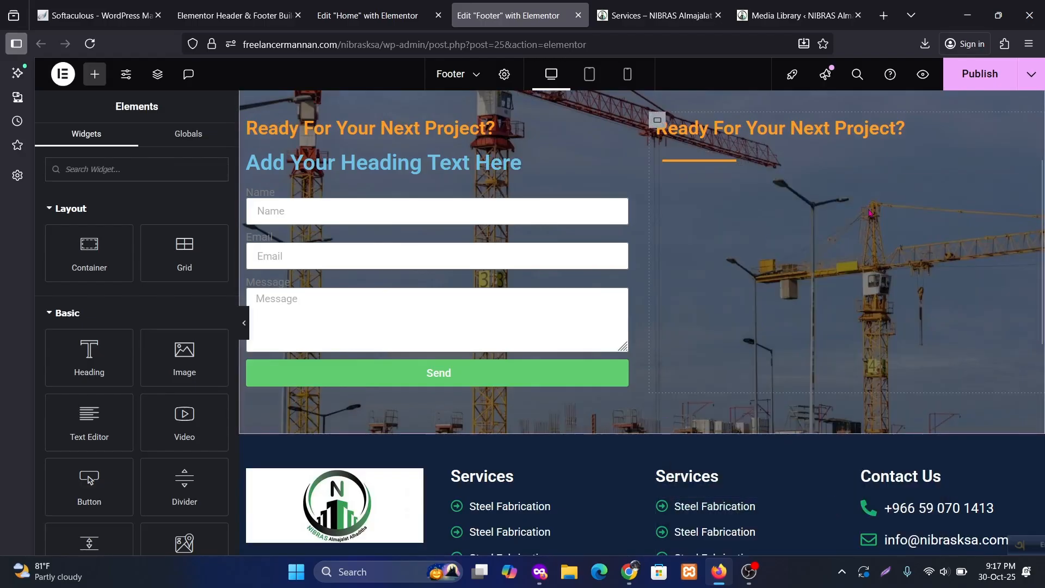
Set the second column heading's text color to the global White.
{"action": "scroll", "coordinate": [803, 320], "scroll_direction": "up", "scroll_amount": 3}
{"action": "left_click", "coordinate": [803, 309]}
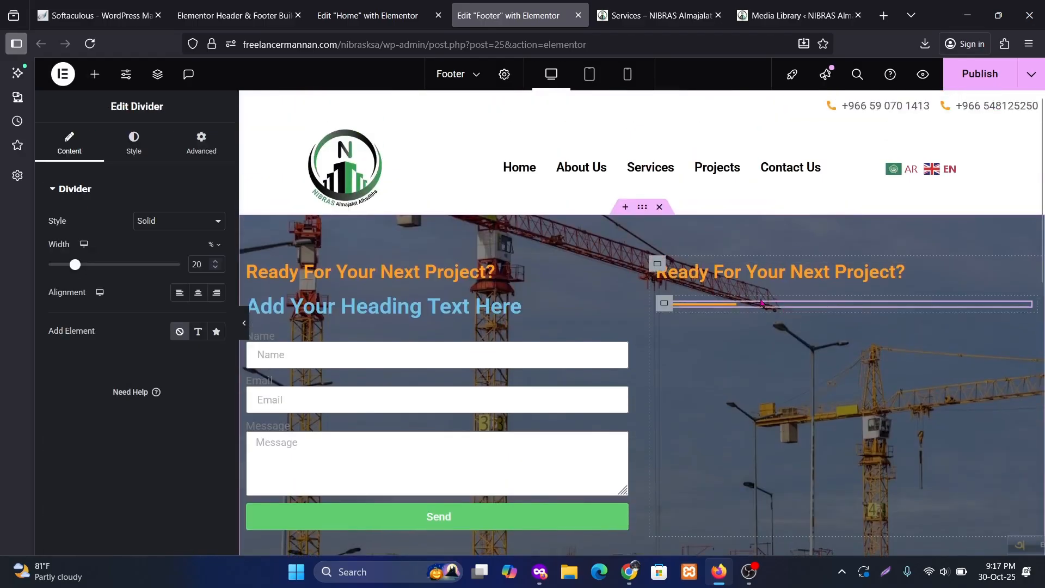
{"action": "left_click", "coordinate": [801, 278]}
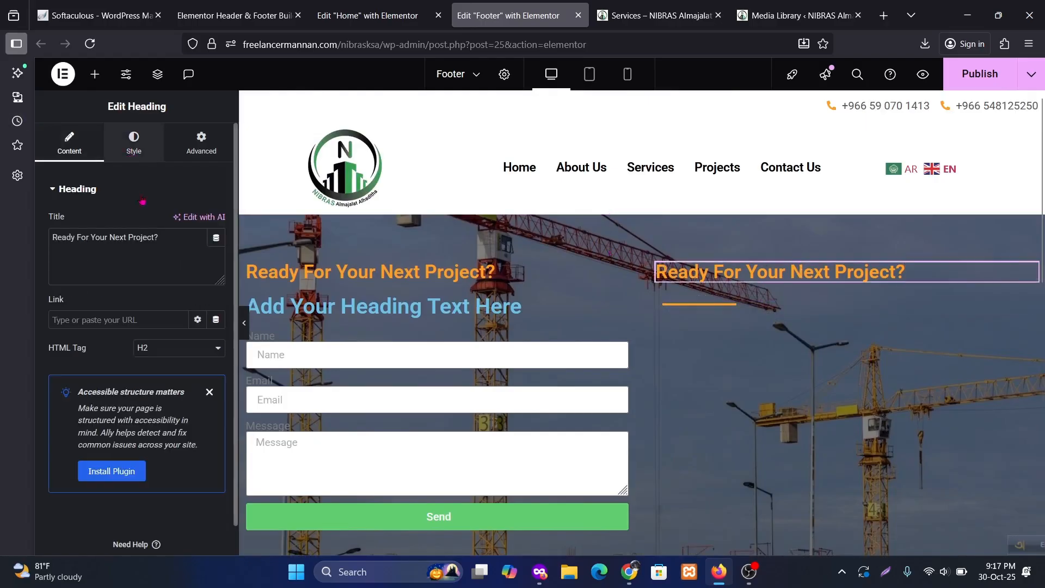
{"action": "left_click", "coordinate": [134, 143]}
{"action": "left_click", "coordinate": [197, 413]}
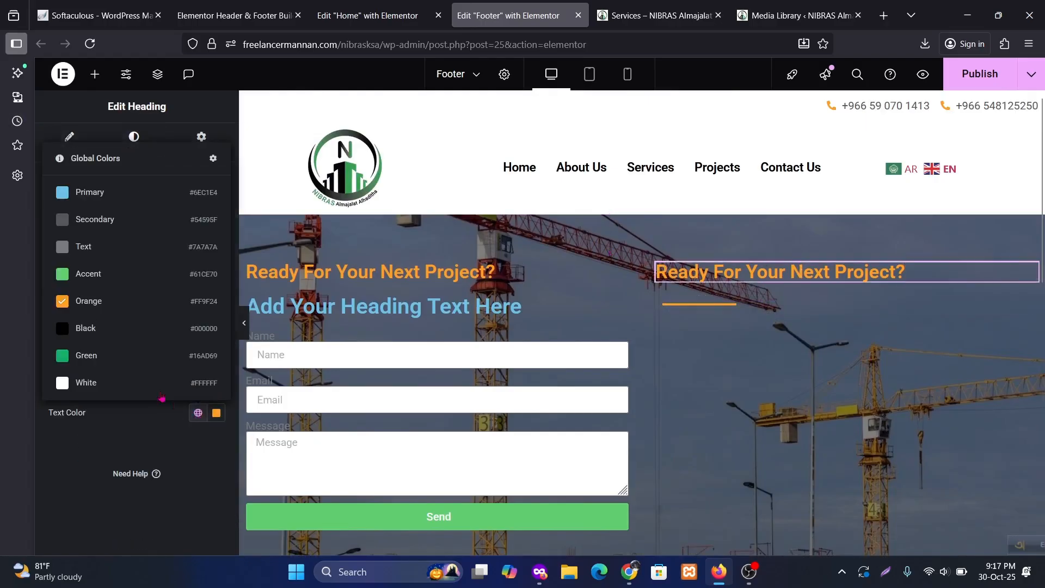
{"action": "left_click", "coordinate": [87, 383]}
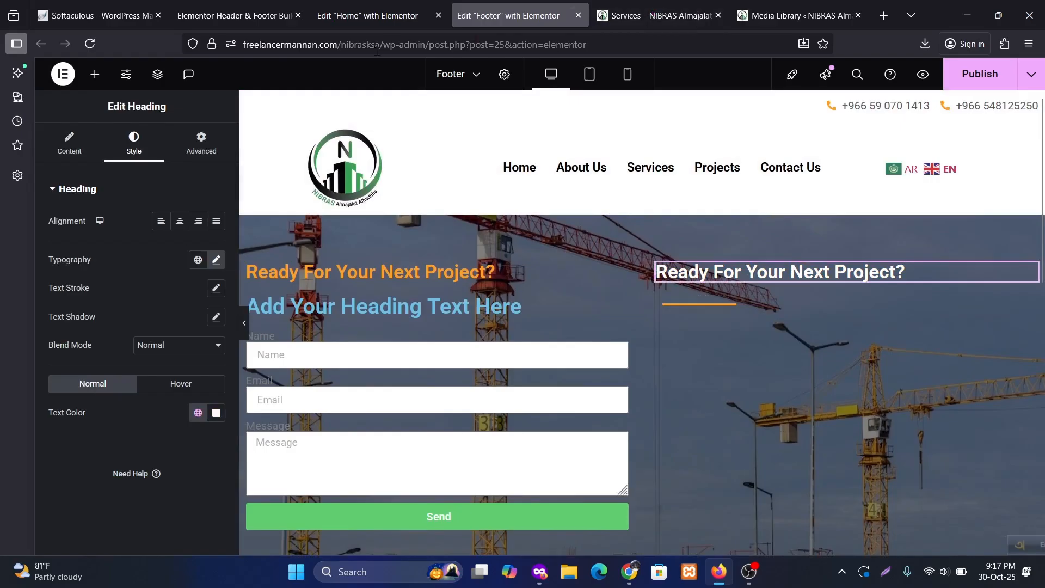
Change the second column heading's title to "Get In Touch".
{"action": "left_click", "coordinate": [70, 146]}
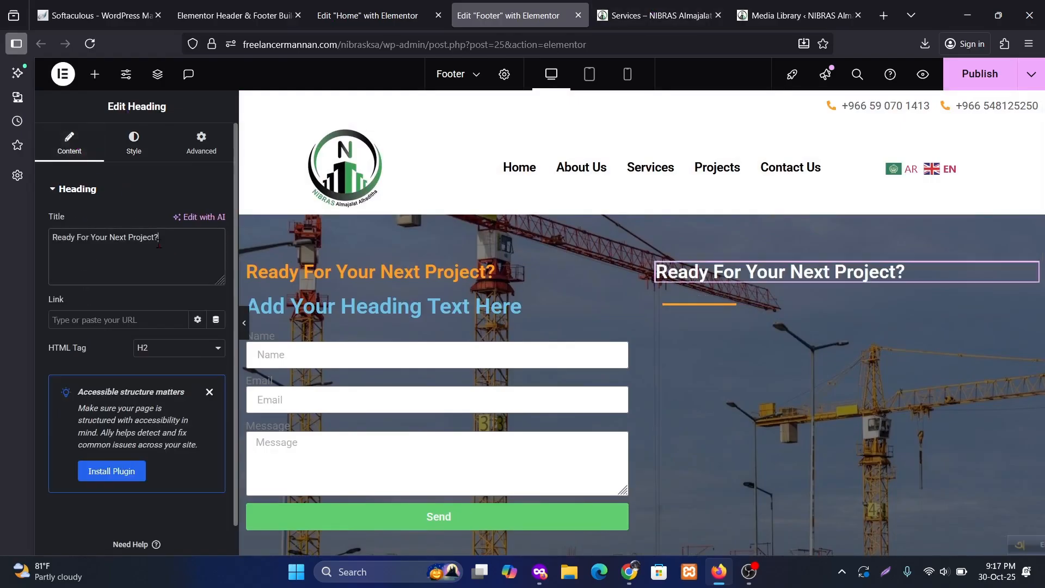
{"action": "left_click_drag", "start_coordinate": [159, 243], "coordinate": [17, 244]}
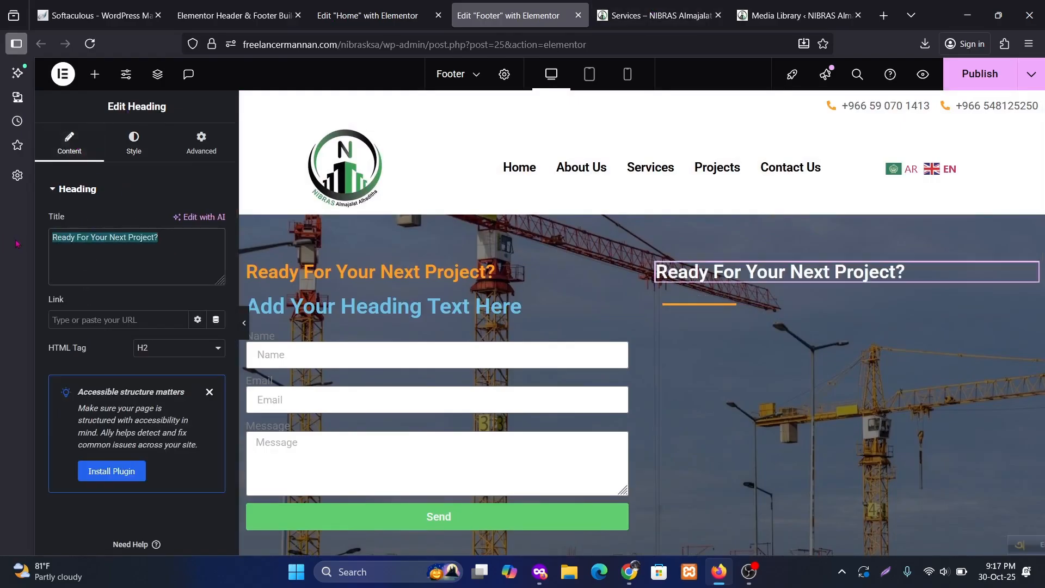
{"action": "type", "text": "G"}
{"action": "key", "text": "BackSpace"}
{"action": "type", "text": "Ge"}
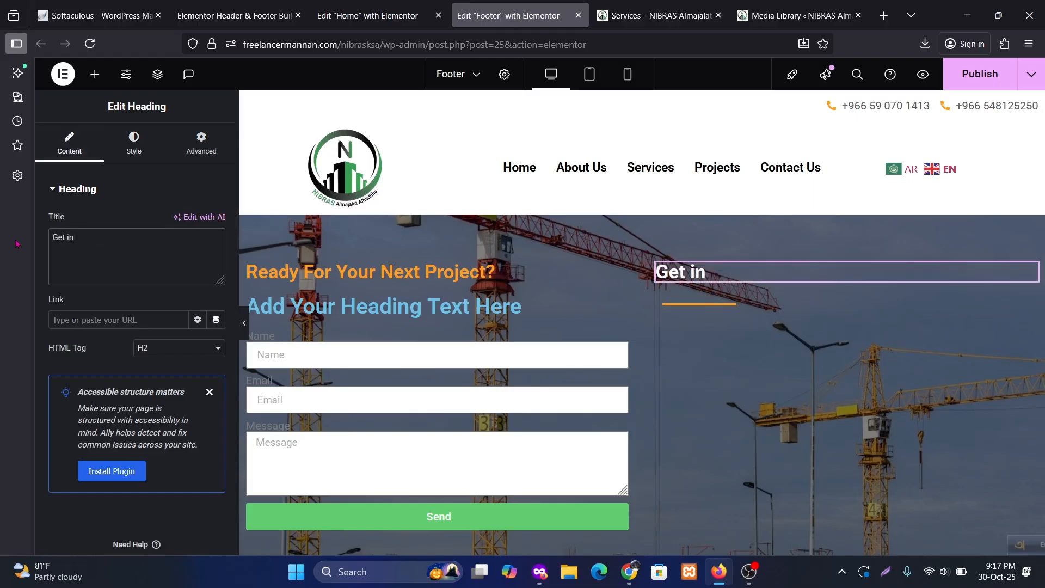
{"action": "type", "text": "t i"}
{"action": "key", "text": "BackSpace"}
{"action": "type", "text": "In Touch"}
Copy the Contact Us icon list from the bottom footer columns and paste it below the divider under Get In Touch.
{"action": "scroll", "coordinate": [929, 506], "scroll_direction": "down", "scroll_amount": 3}
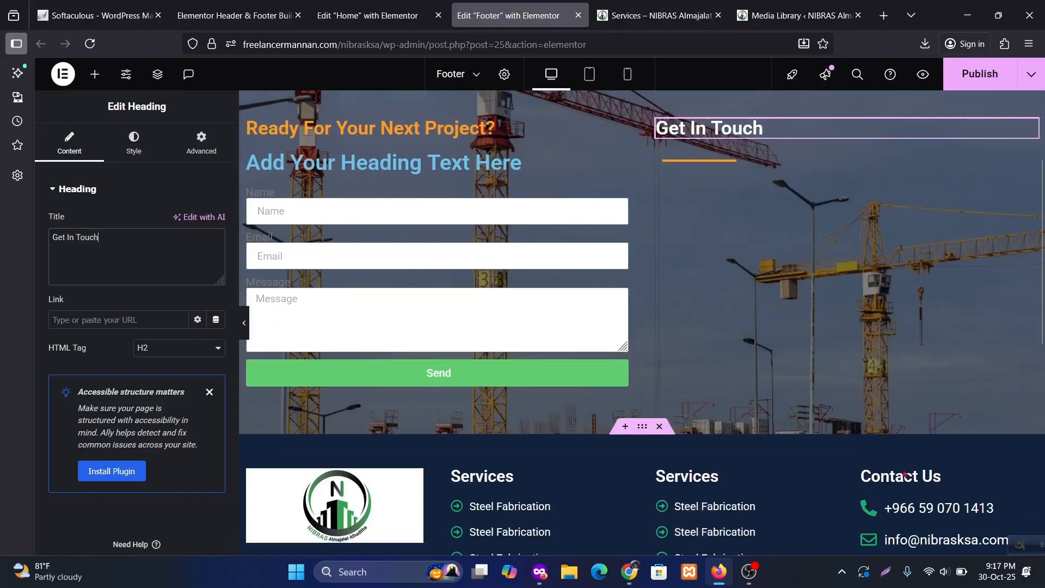
{"action": "right_click", "coordinate": [1030, 506]}
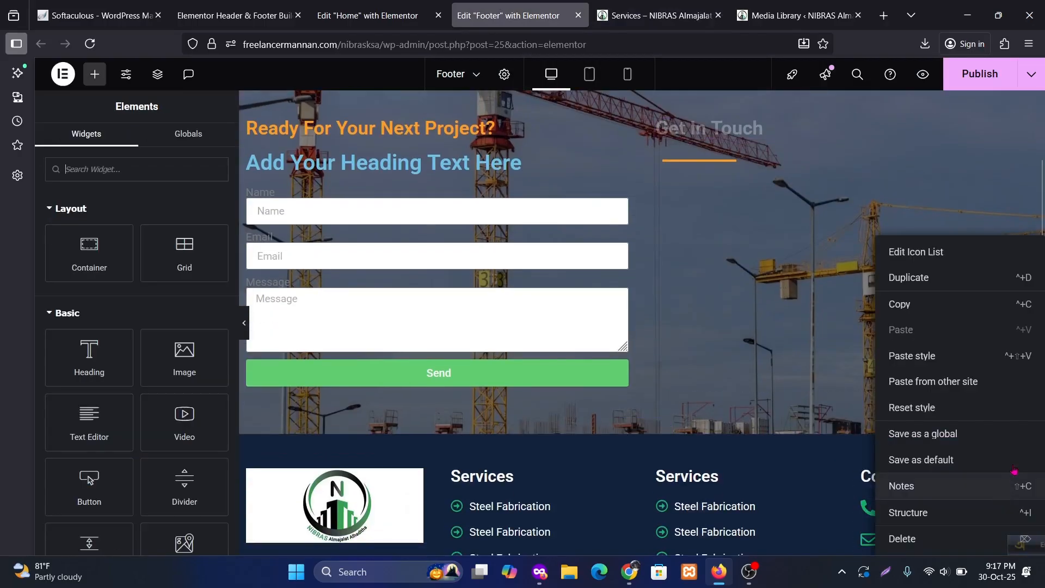
{"action": "left_click", "coordinate": [920, 306]}
{"action": "right_click", "coordinate": [743, 159]}
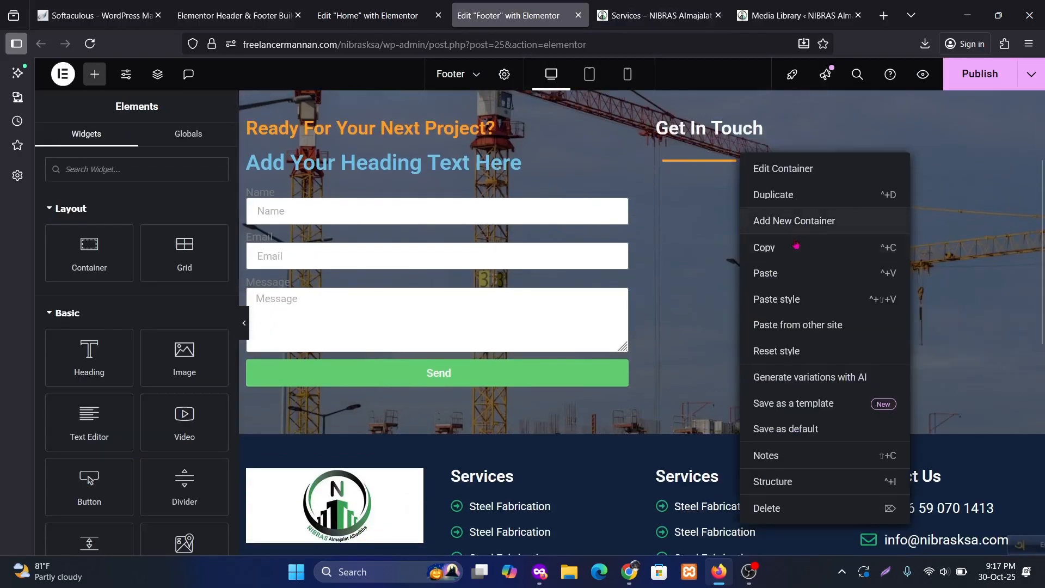
{"action": "left_click", "coordinate": [774, 272]}
{"action": "scroll", "coordinate": [951, 283], "scroll_direction": "down", "scroll_amount": 6}
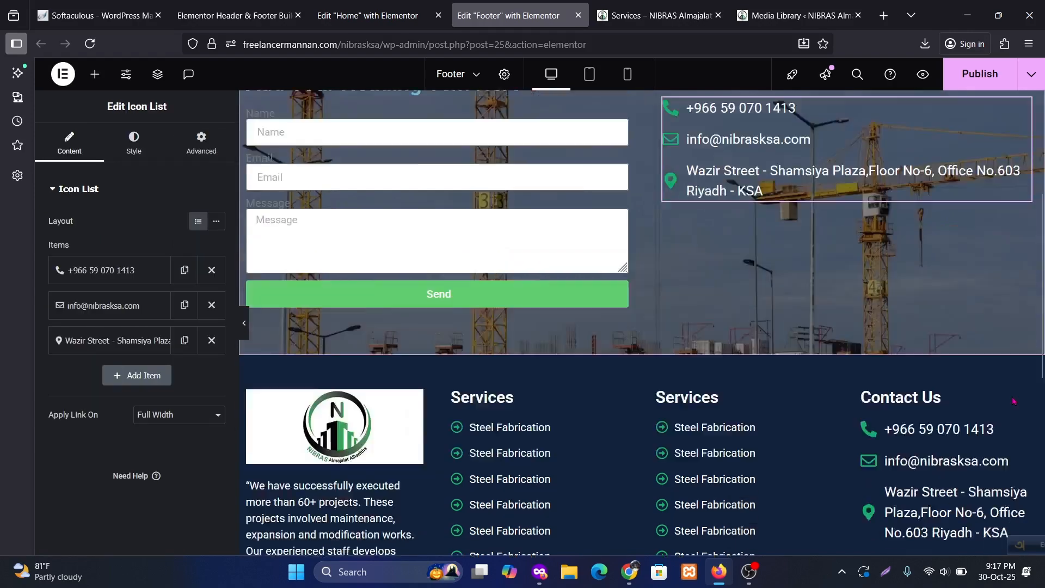
{"action": "scroll", "coordinate": [785, 384], "scroll_direction": "up", "scroll_amount": 4}
{"action": "scroll", "coordinate": [785, 384], "scroll_direction": "up", "scroll_amount": 4}
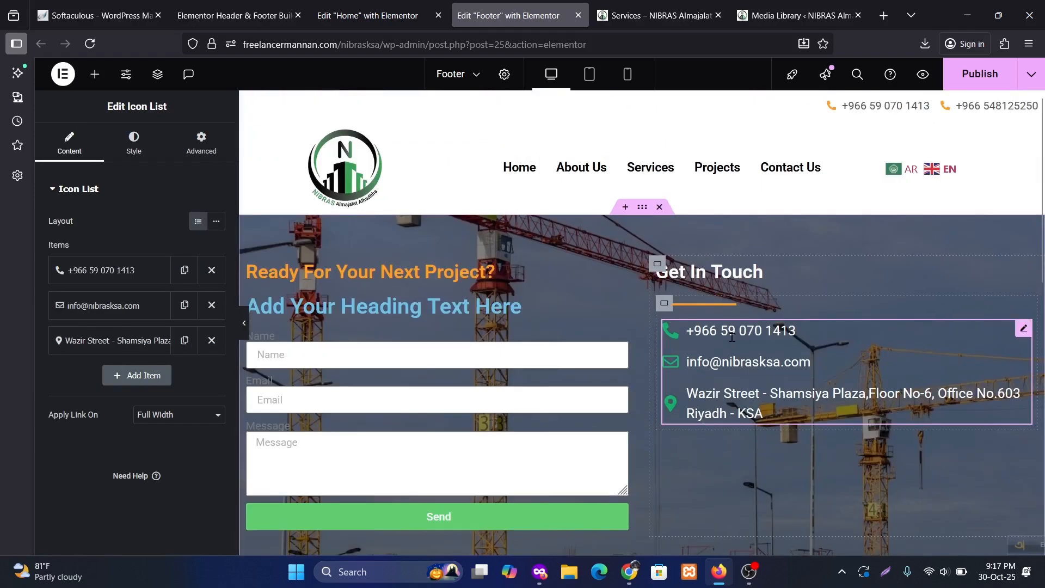
{"action": "scroll", "coordinate": [492, 391], "scroll_direction": "down", "scroll_amount": 2}
{"action": "scroll", "coordinate": [493, 391], "scroll_direction": "down", "scroll_amount": 1}
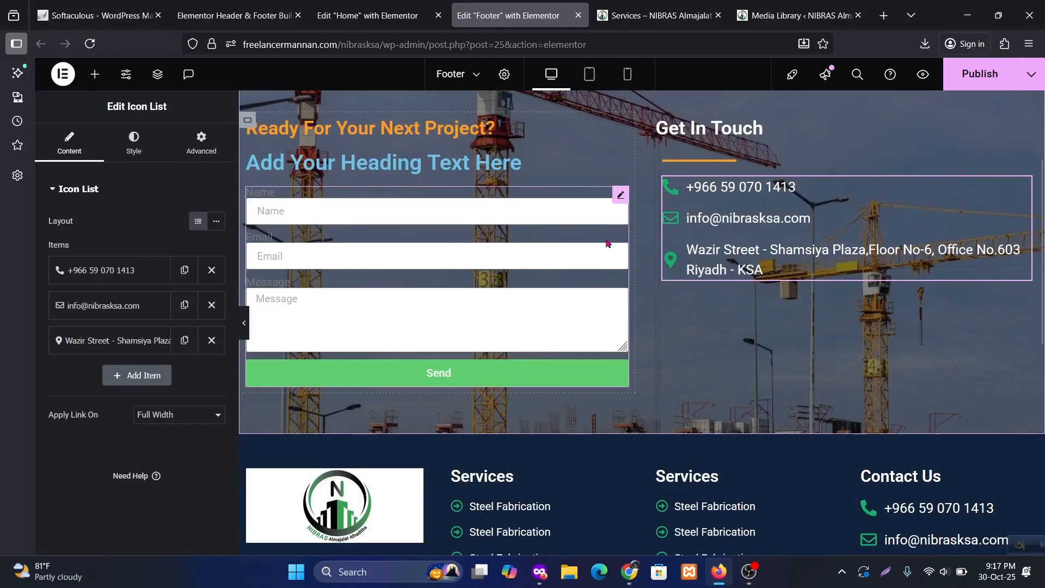
Compare the footer contact form's labels, fields and send button with the form on the reference Services page.
{"action": "left_click", "coordinate": [621, 195]}
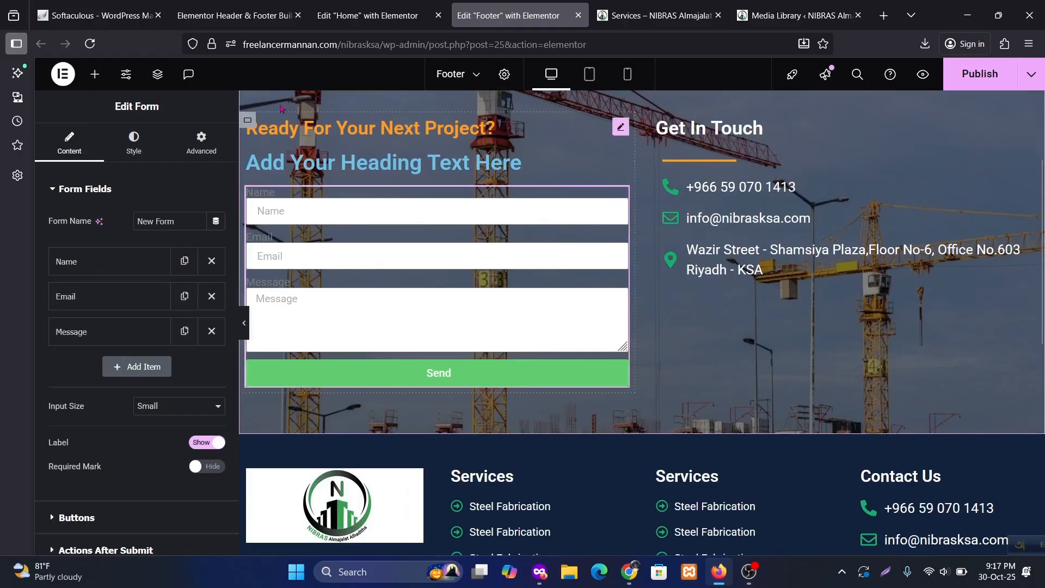
{"action": "left_click", "coordinate": [654, 15]}
{"action": "scroll", "coordinate": [410, 336], "scroll_direction": "down", "scroll_amount": 4}
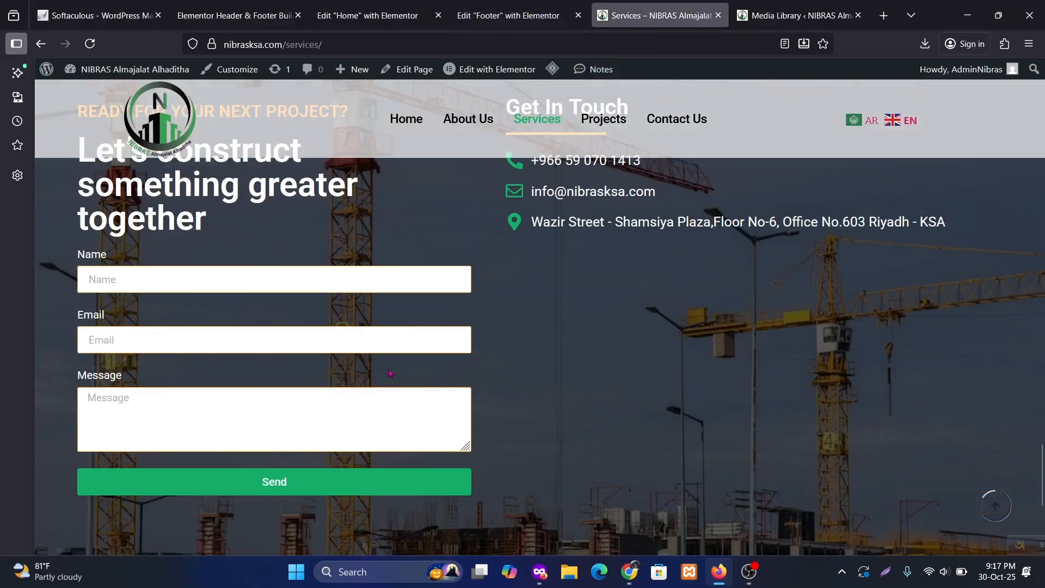
{"action": "scroll", "coordinate": [124, 336], "scroll_direction": "up", "scroll_amount": 1}
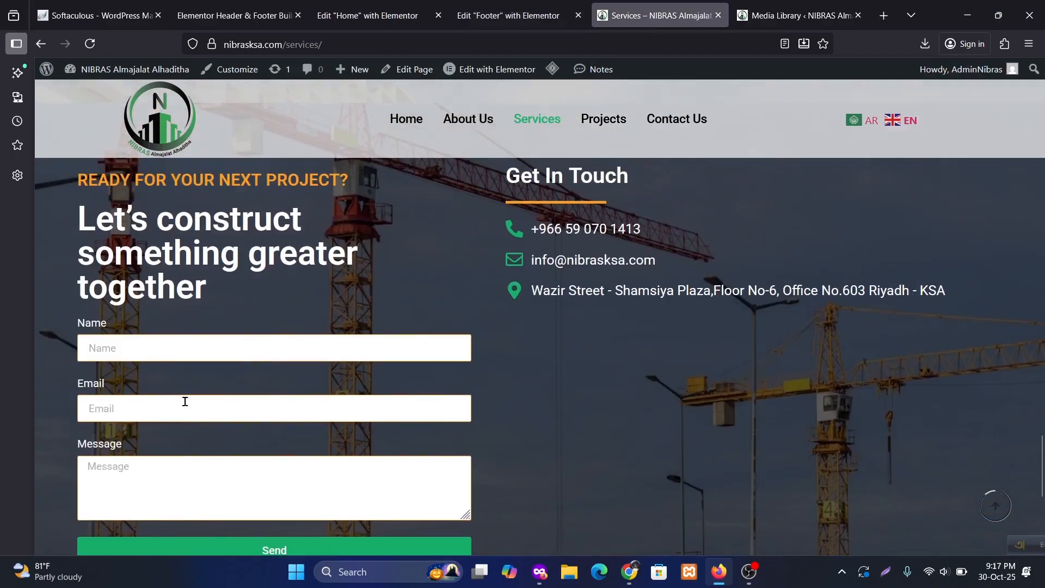
{"action": "scroll", "coordinate": [290, 490], "scroll_direction": "down", "scroll_amount": 3}
{"action": "left_click", "coordinate": [508, 15]}
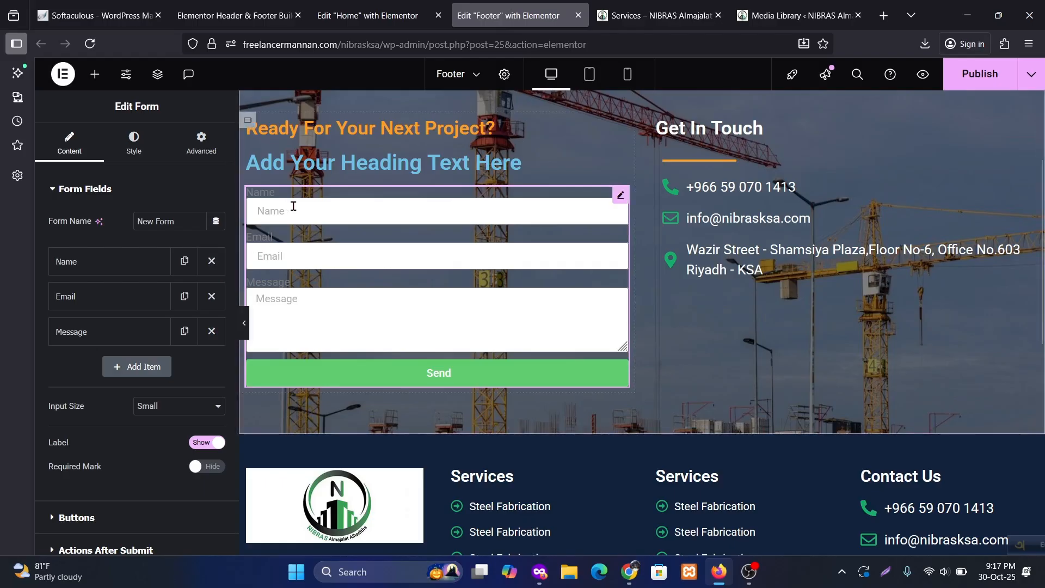
{"action": "left_click", "coordinate": [665, 7]}
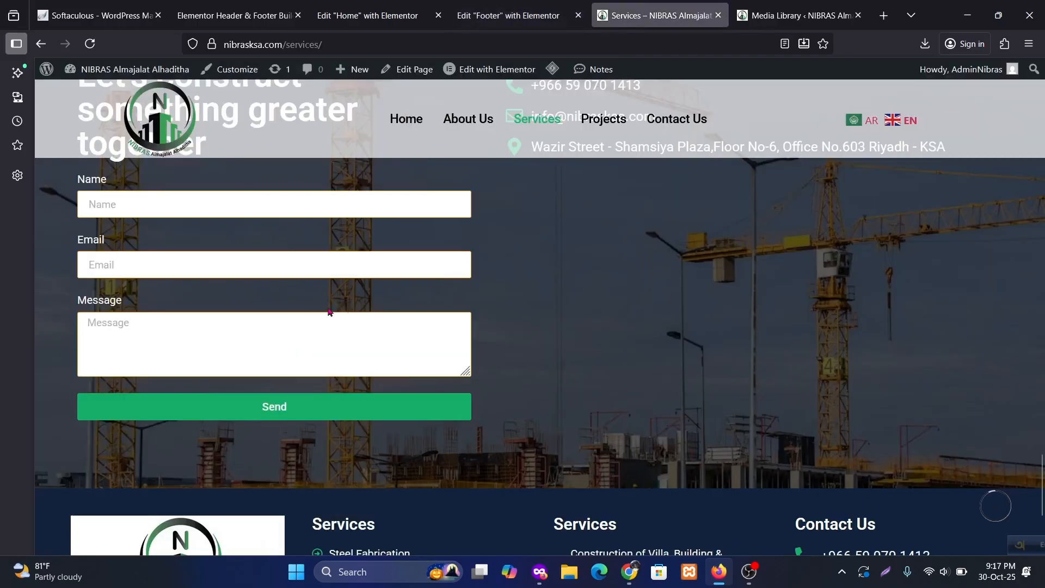
{"action": "left_click", "coordinate": [509, 15]}
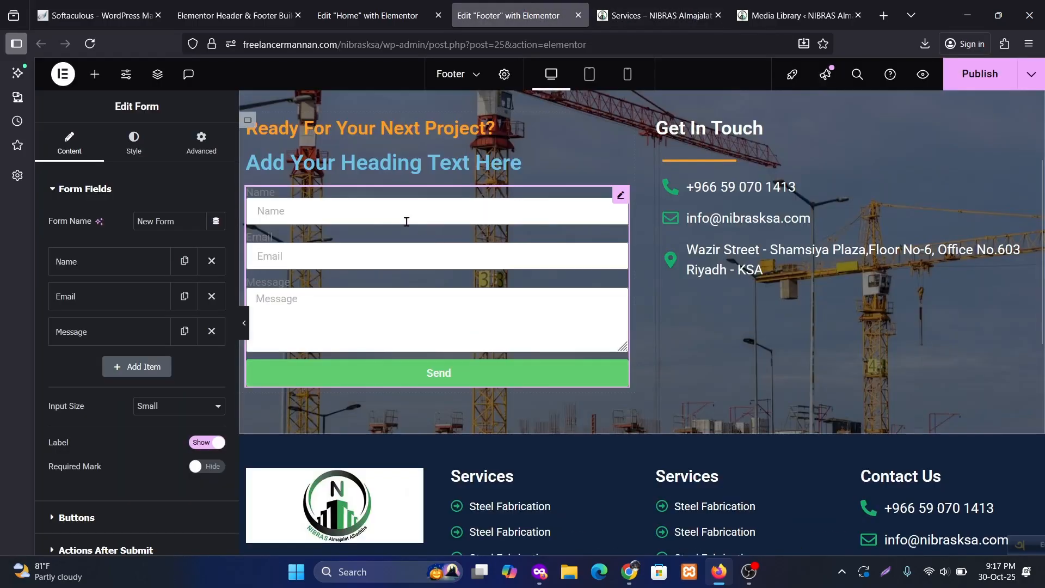
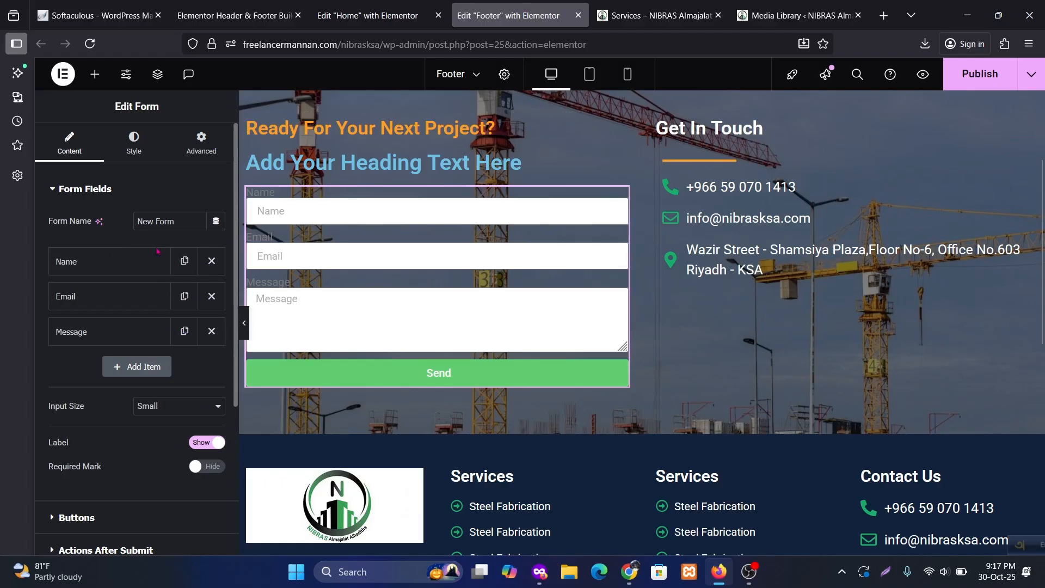
Set the contact form's label text color to the global White and the label spacing to 10 px.
{"action": "scroll", "coordinate": [103, 371], "scroll_direction": "down", "scroll_amount": 3}
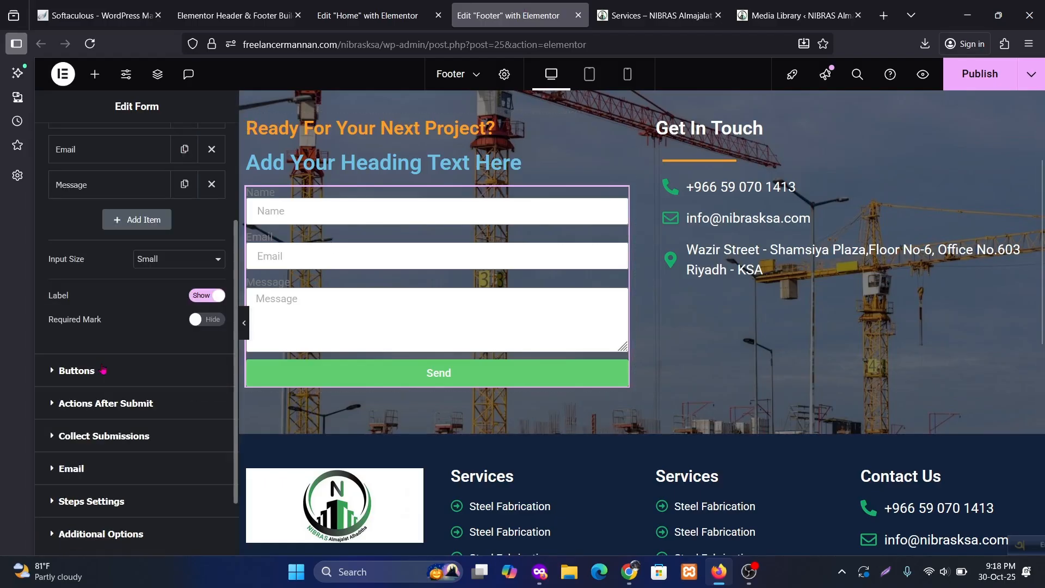
{"action": "scroll", "coordinate": [103, 305], "scroll_direction": "up", "scroll_amount": 3}
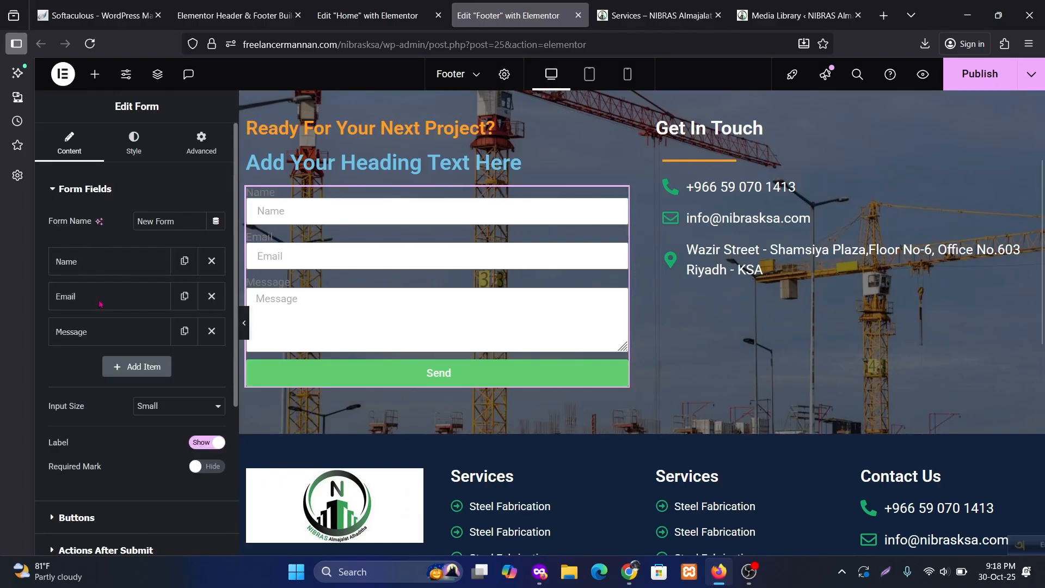
{"action": "left_click", "coordinate": [144, 139]}
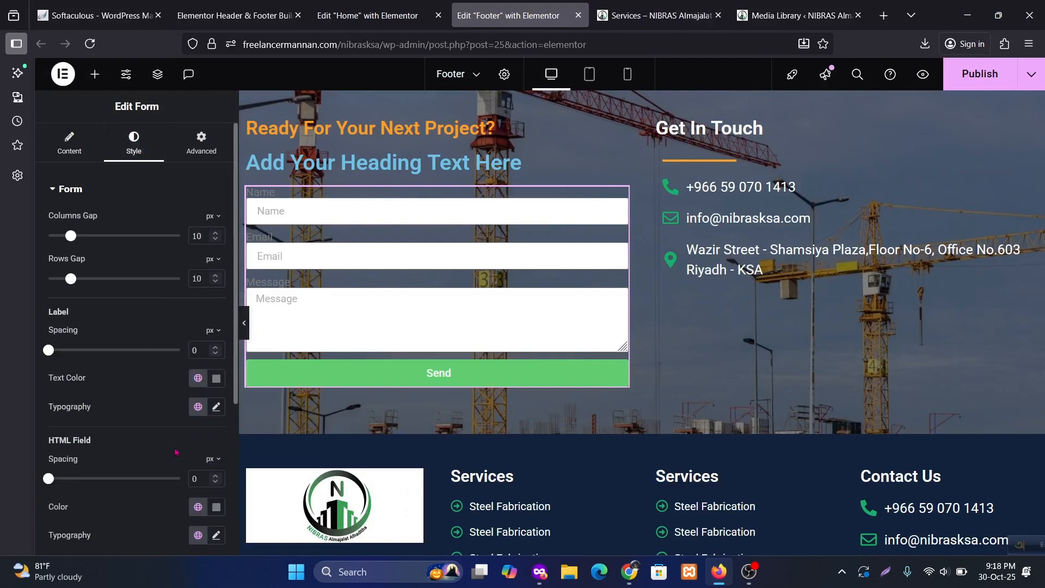
{"action": "left_click", "coordinate": [198, 378]}
{"action": "left_click", "coordinate": [82, 351]}
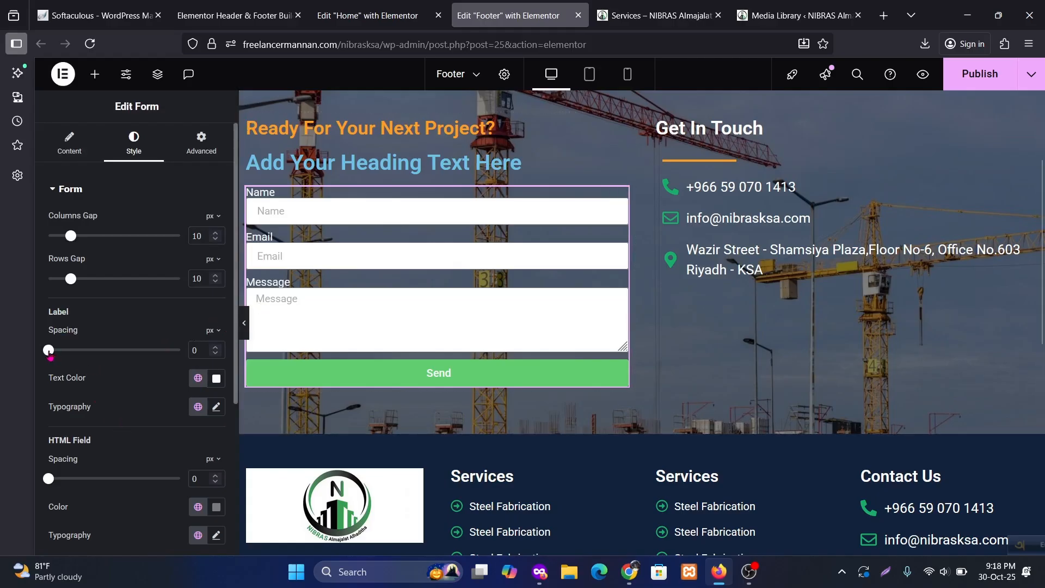
{"action": "left_click_drag", "start_coordinate": [50, 354], "coordinate": [72, 355]}
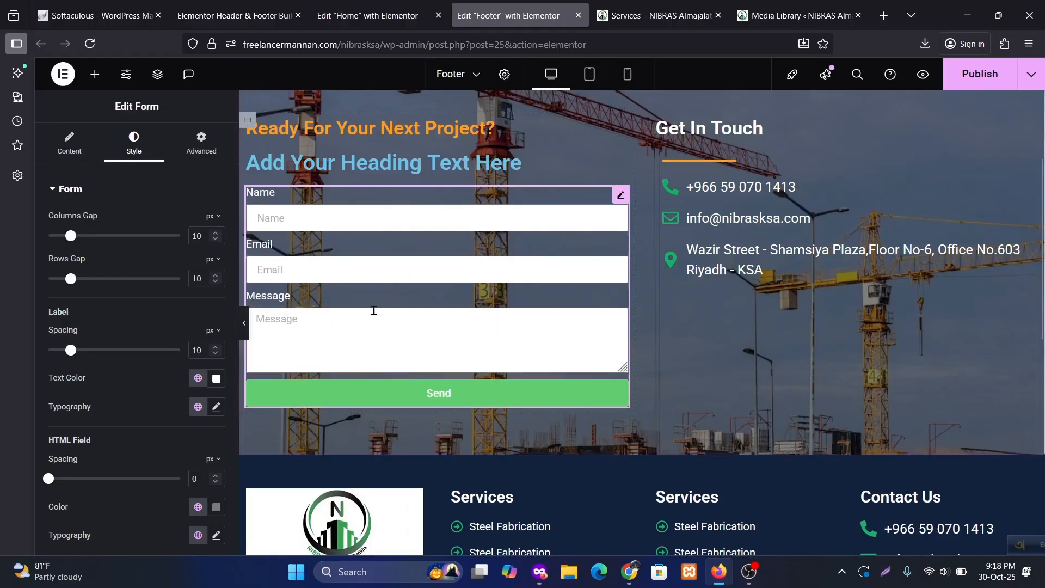
Check the reference form's fields and set the contact form's field border color to the global Orange.
{"action": "left_click", "coordinate": [657, 6]}
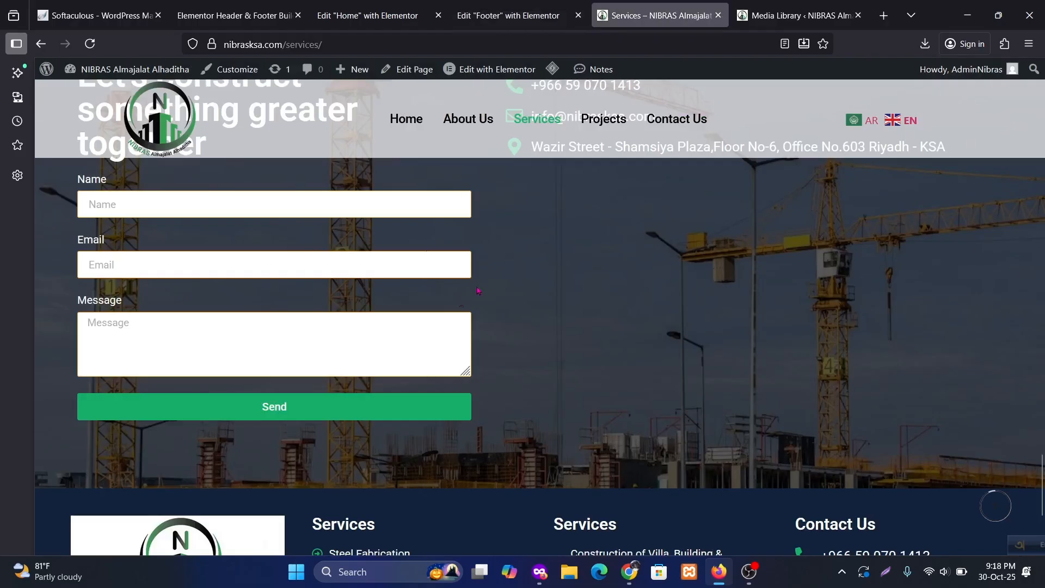
{"action": "left_click", "coordinate": [501, 16]}
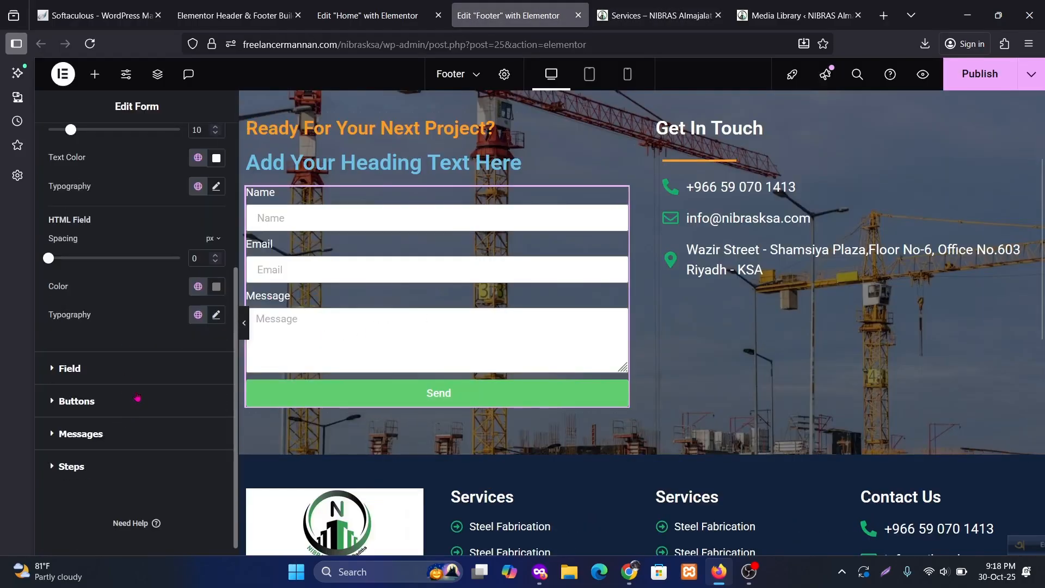
{"action": "left_click", "coordinate": [139, 380]}
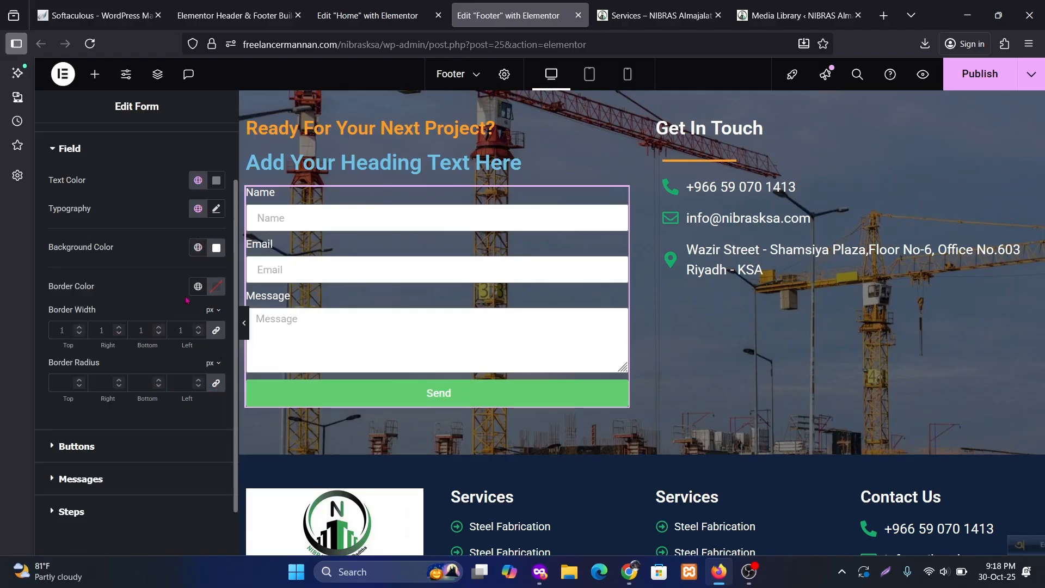
{"action": "left_click", "coordinate": [198, 286]}
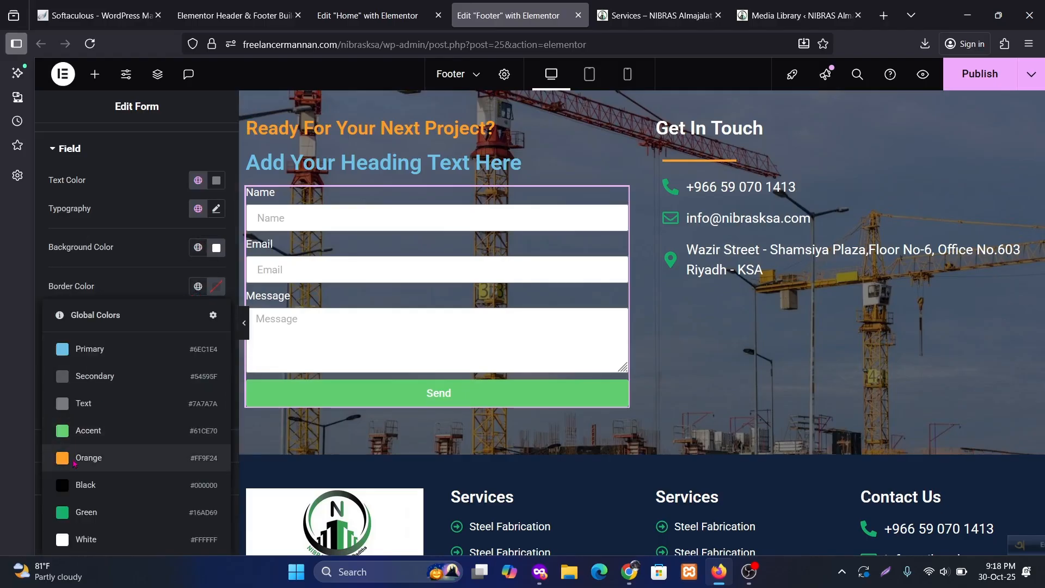
{"action": "left_click", "coordinate": [136, 397]}
{"action": "left_click", "coordinate": [422, 283]}
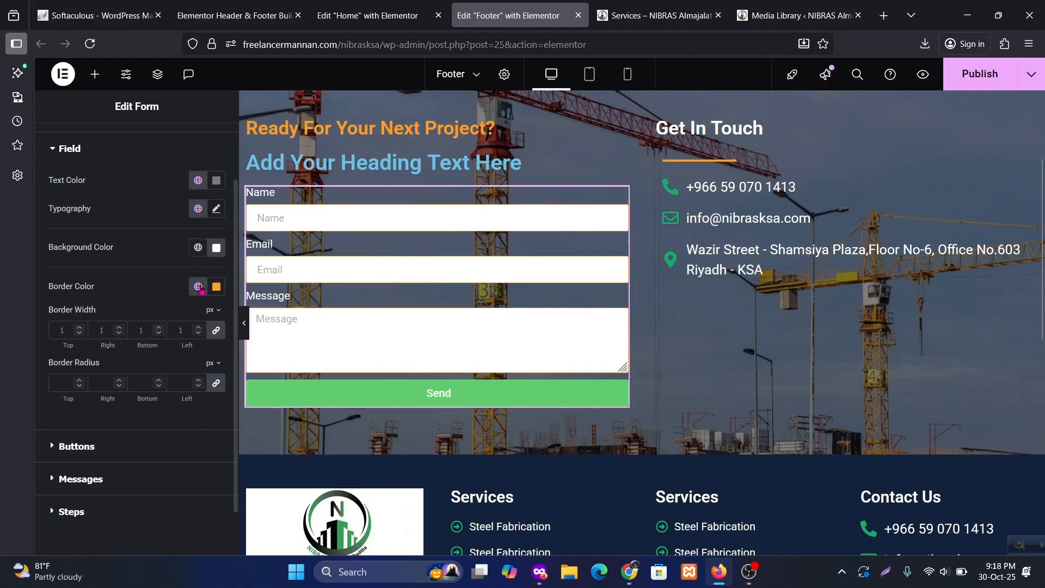
Increase the contact form's rows gap to 19 px and compare it with the reference form.
{"action": "left_click", "coordinate": [109, 189]}
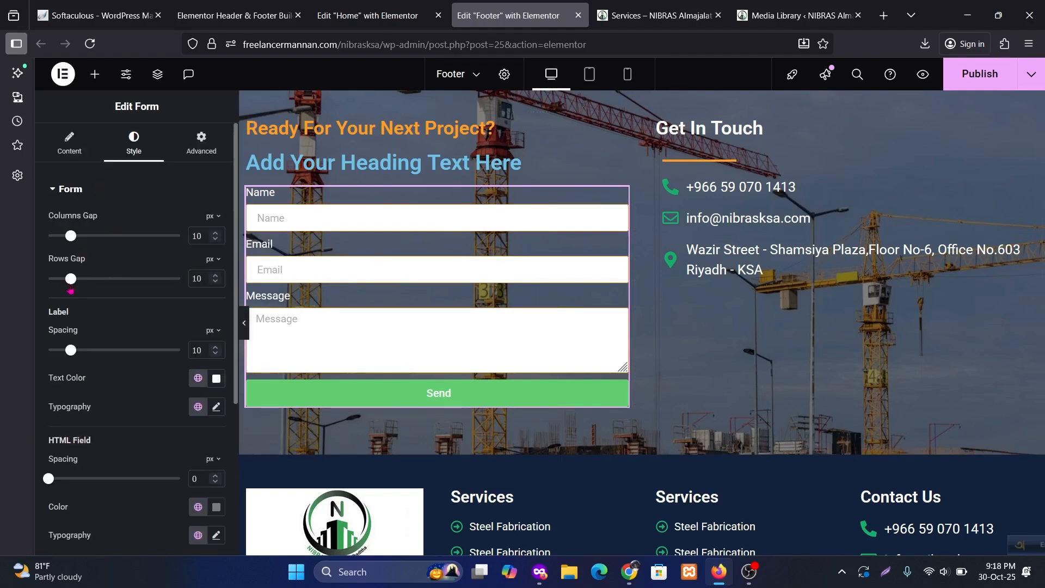
{"action": "left_click_drag", "start_coordinate": [72, 281], "coordinate": [91, 281]}
{"action": "key", "text": "ctrl+Tab"}
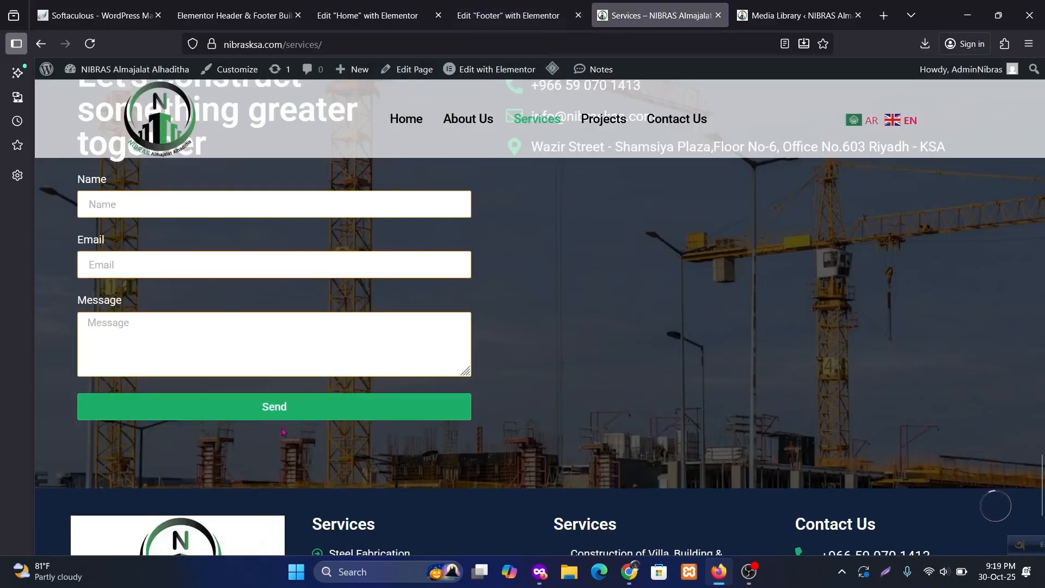
{"action": "key", "text": "ctrl+shift+Tab"}
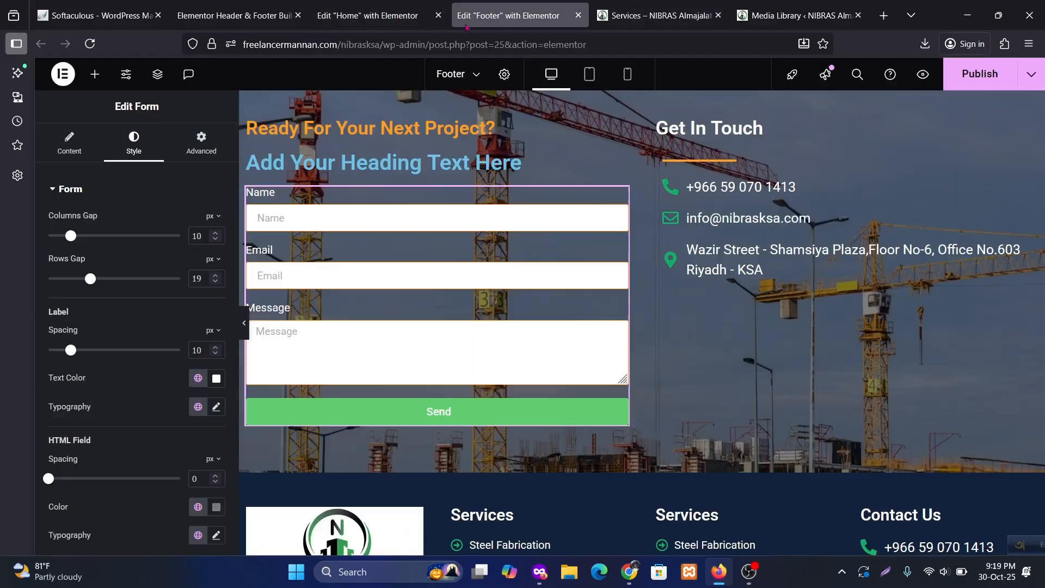
Set the Send button's normal background color to the global Green.
{"action": "scroll", "coordinate": [115, 420], "scroll_direction": "down", "scroll_amount": 4}
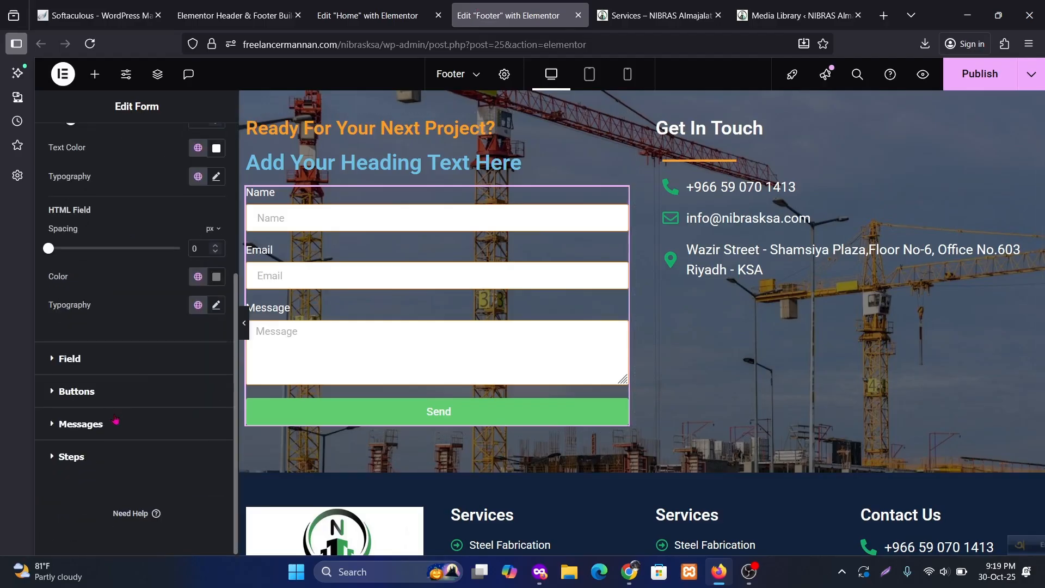
{"action": "left_click", "coordinate": [95, 424]}
{"action": "left_click", "coordinate": [76, 252]}
{"action": "left_click", "coordinate": [198, 447]}
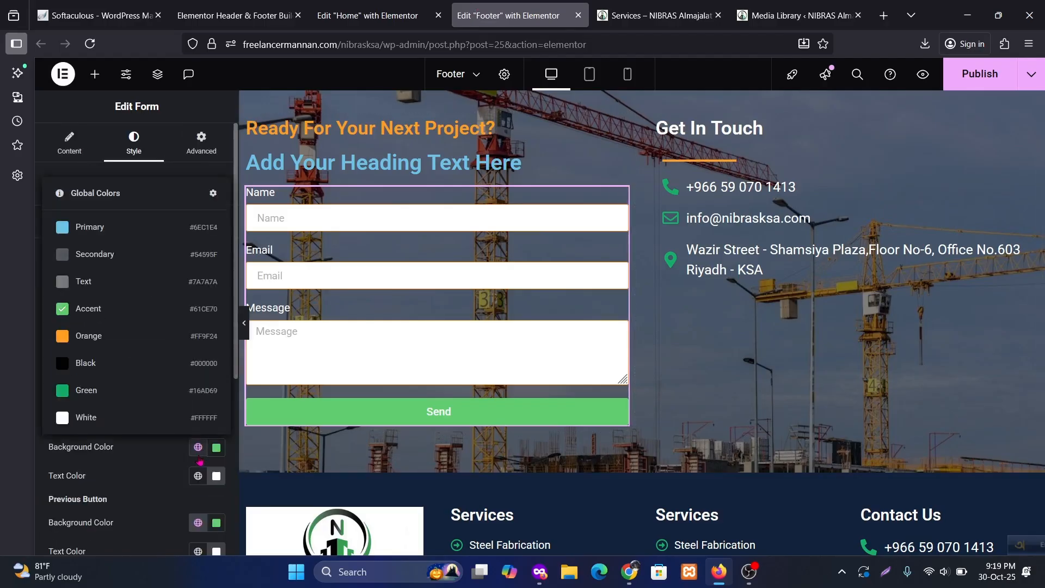
{"action": "left_click", "coordinate": [86, 400]}
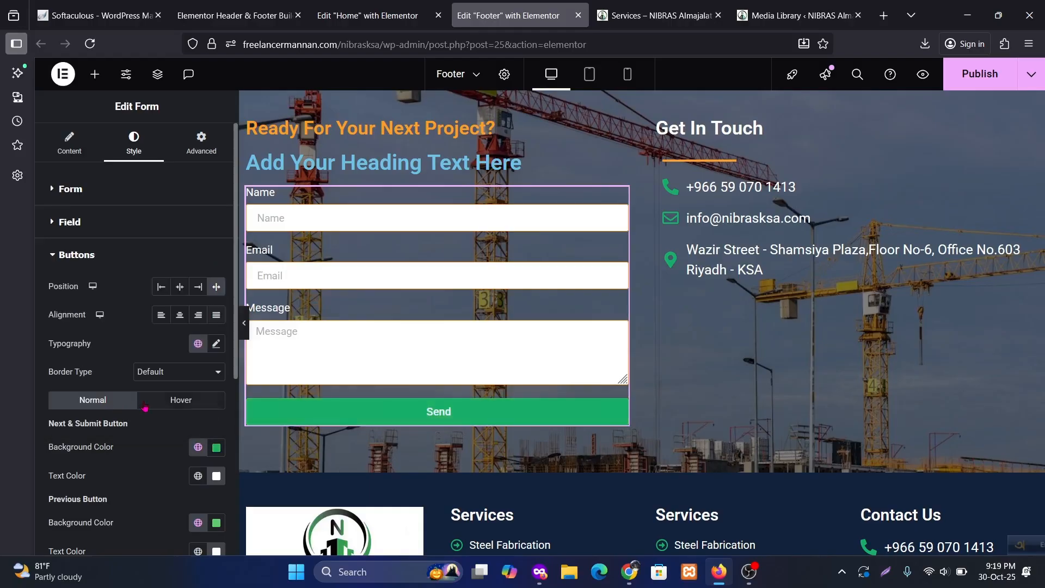
Set the Send button's hover text color to the global White and its hover background color to the global Orange.
{"action": "scroll", "coordinate": [152, 425], "scroll_direction": "down", "scroll_amount": 3}
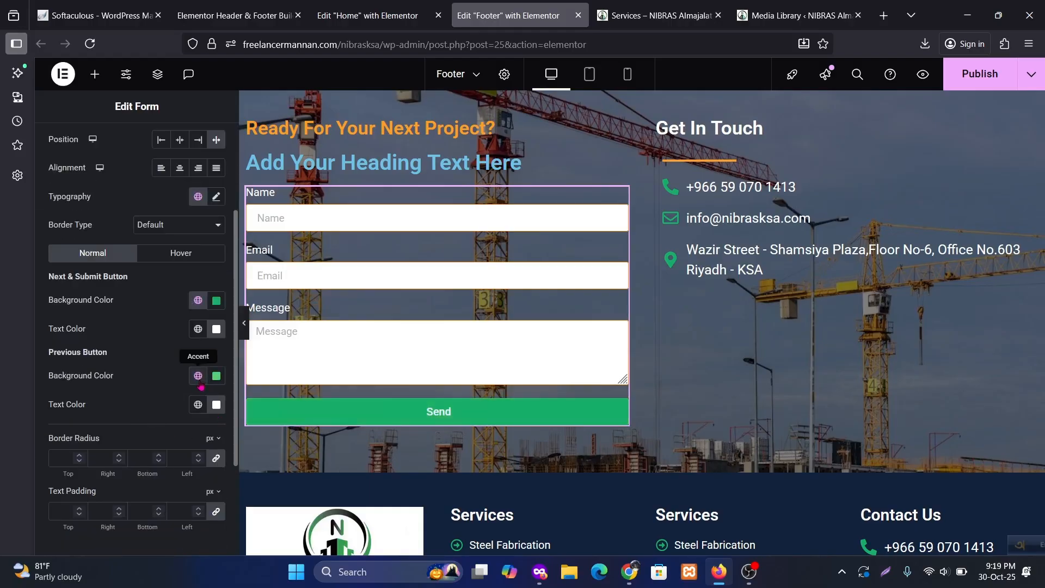
{"action": "left_click", "coordinate": [181, 253]}
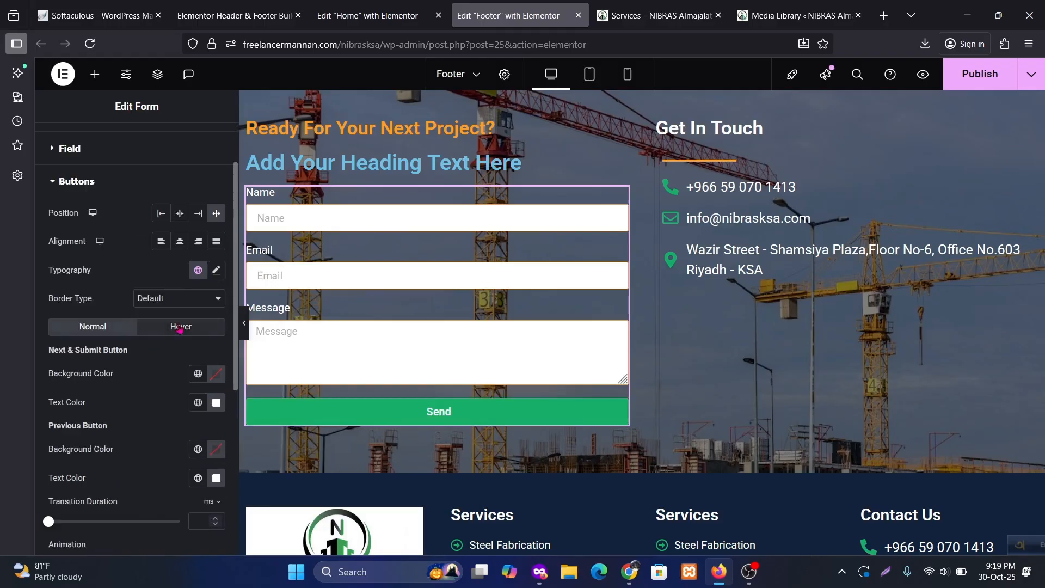
{"action": "scroll", "coordinate": [217, 365], "scroll_direction": "down", "scroll_amount": 1}
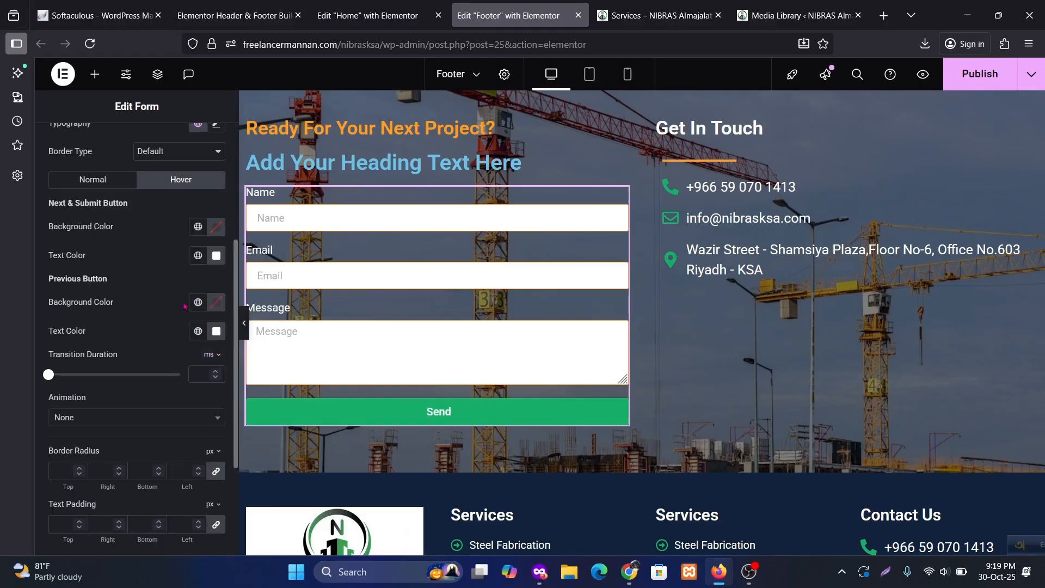
{"action": "scroll", "coordinate": [136, 316], "scroll_direction": "up", "scroll_amount": 1}
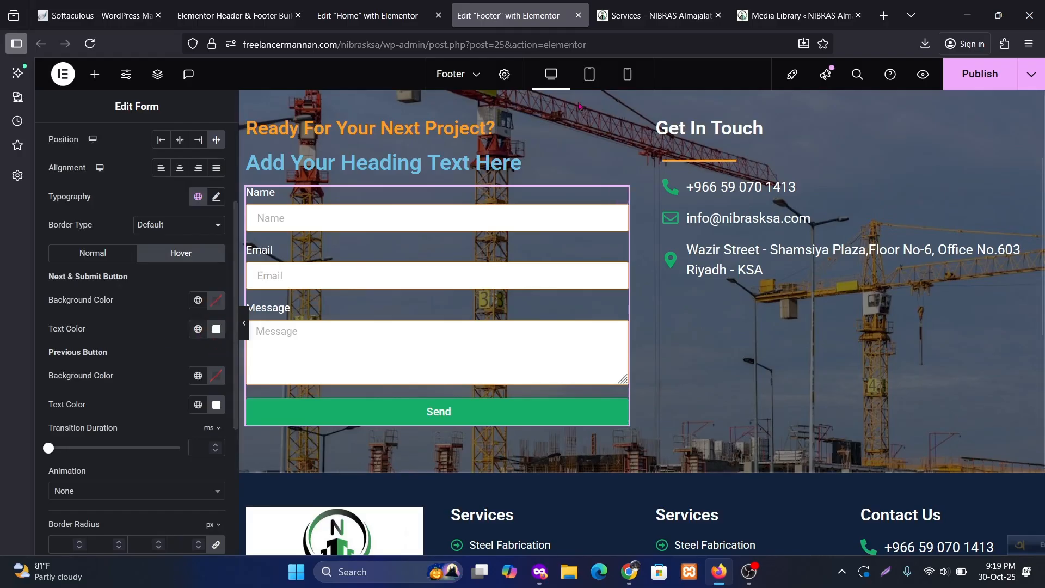
{"action": "key", "text": "ctrl+Tab"}
{"action": "key", "text": "ctrl+shift+Tab"}
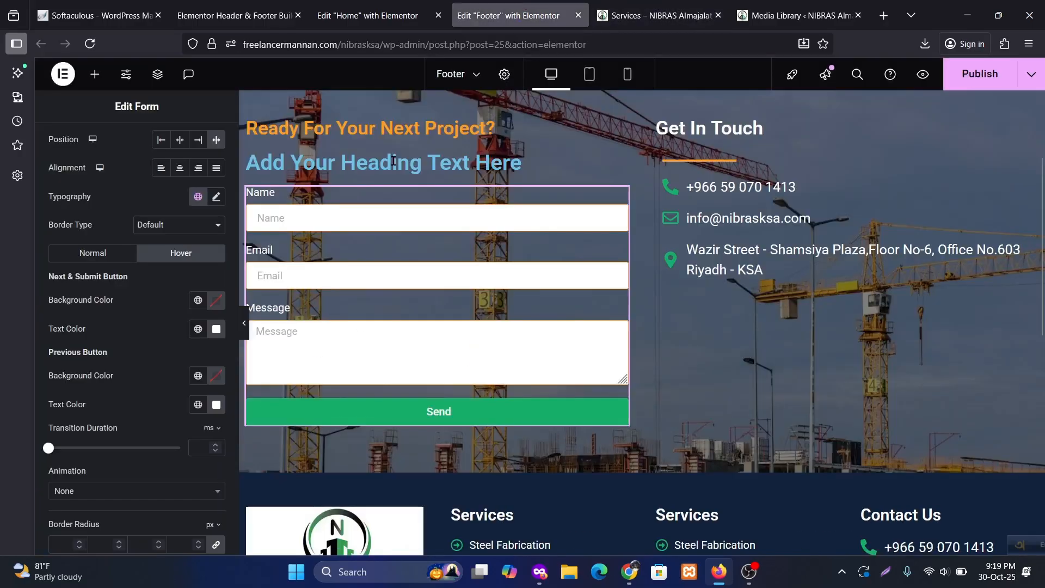
{"action": "left_click", "coordinate": [199, 330]}
{"action": "left_click", "coordinate": [103, 222]}
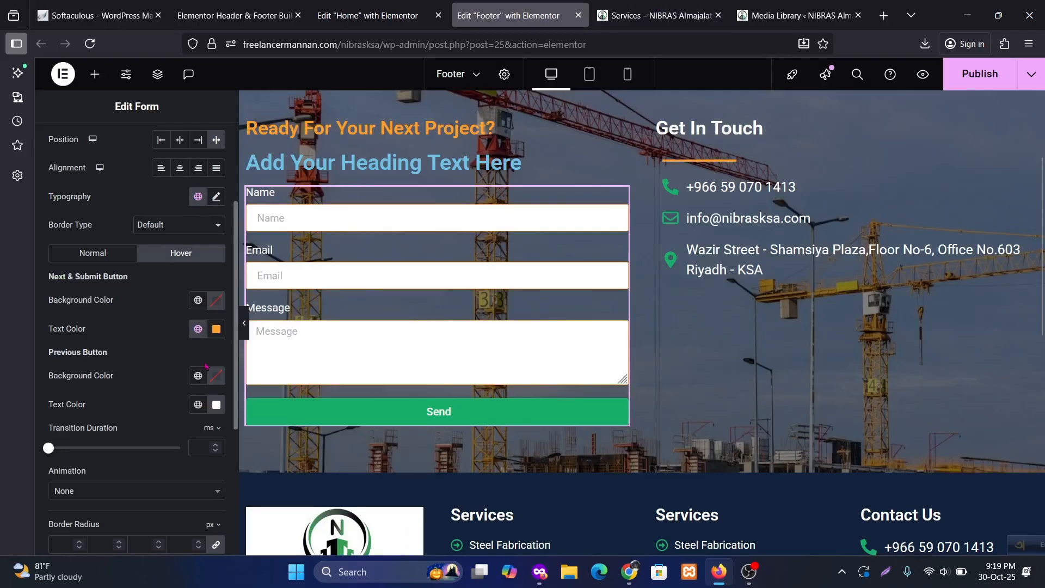
{"action": "left_click", "coordinate": [199, 330]}
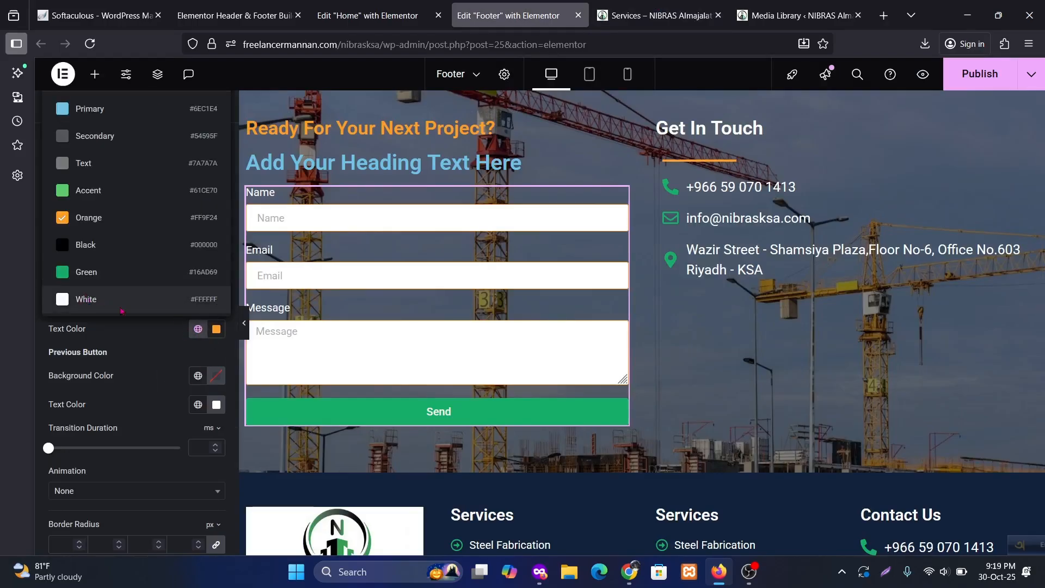
{"action": "left_click", "coordinate": [104, 300]}
{"action": "scroll", "coordinate": [152, 391], "scroll_direction": "down", "scroll_amount": 1}
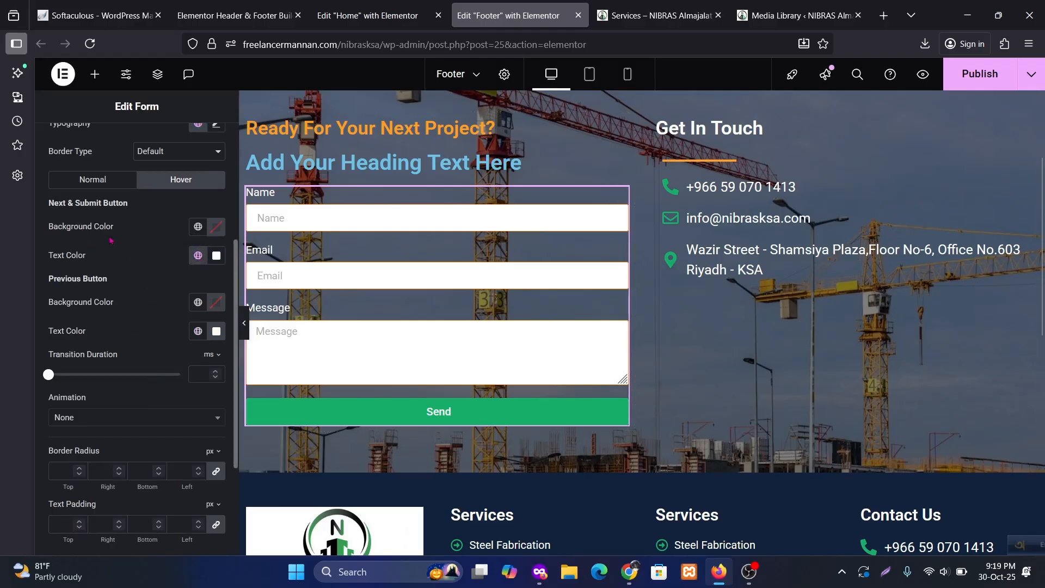
{"action": "left_click", "coordinate": [198, 233]}
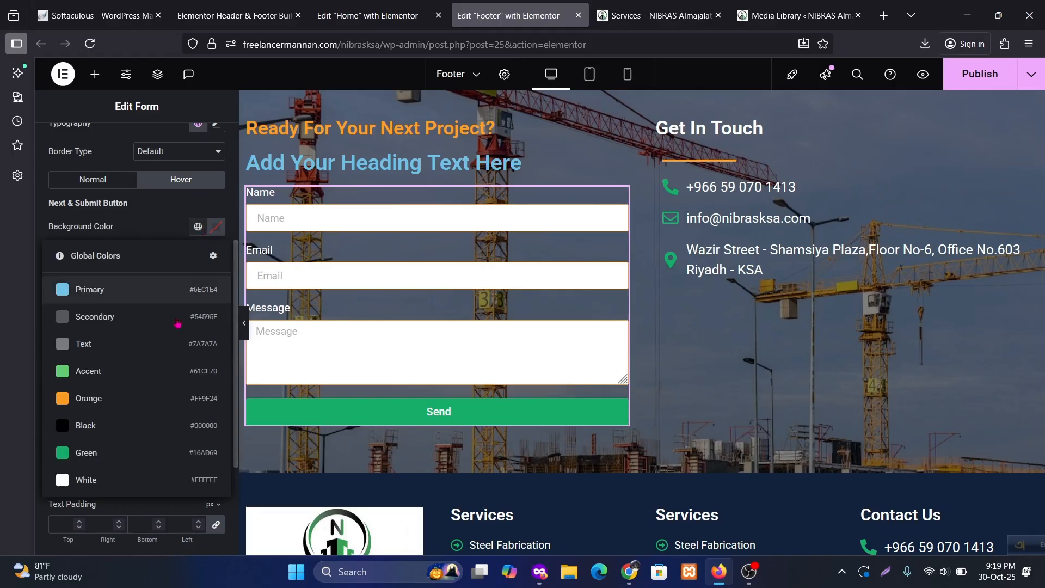
{"action": "left_click", "coordinate": [106, 403]}
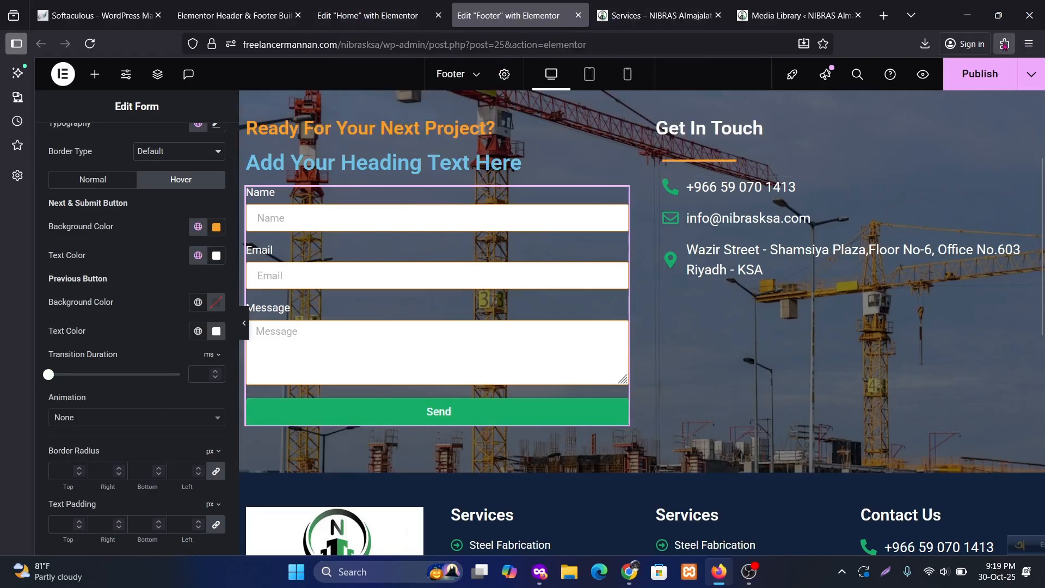
Publish the Footer template and collapse the editing panel to view the contact section at full width.
{"action": "left_click", "coordinate": [980, 74]}
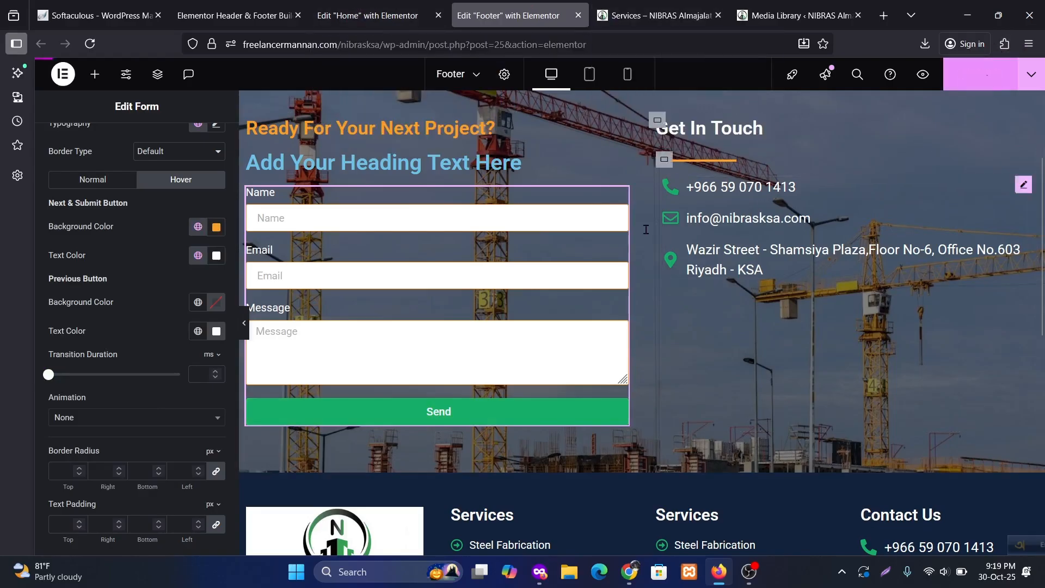
{"action": "left_click", "coordinate": [245, 324]}
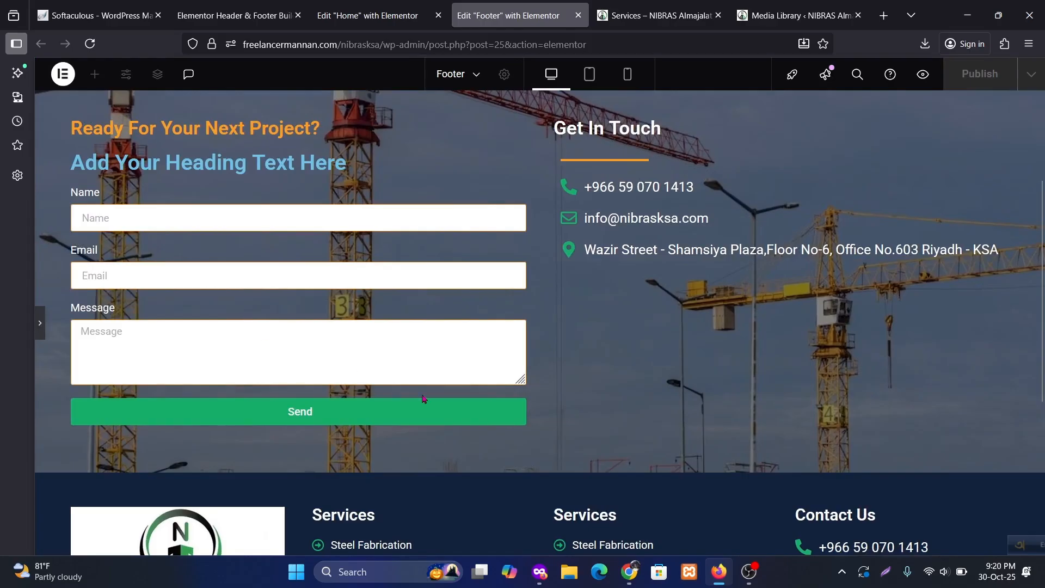
Compare the Footer template's contact section with the reference site's contact section, checking its headings, form and Get In Touch details.
{"action": "scroll", "coordinate": [508, 387], "scroll_direction": "up", "scroll_amount": 3}
{"action": "scroll", "coordinate": [501, 370], "scroll_direction": "down", "scroll_amount": 3}
{"action": "scroll", "coordinate": [675, 361], "scroll_direction": "down", "scroll_amount": 3}
{"action": "scroll", "coordinate": [675, 362], "scroll_direction": "up", "scroll_amount": 4}
{"action": "left_click", "coordinate": [666, 24]}
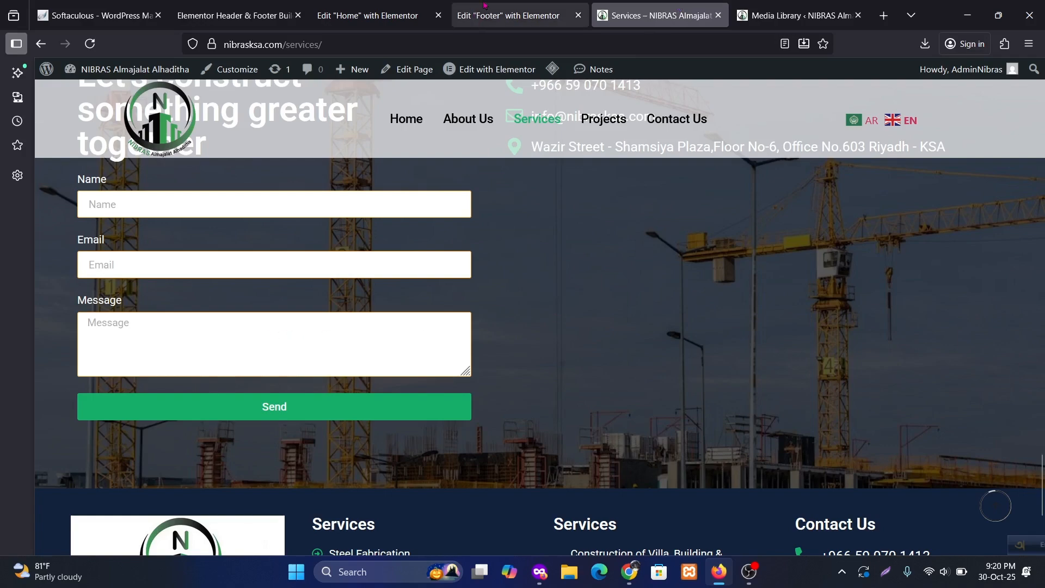
{"action": "left_click", "coordinate": [509, 15]}
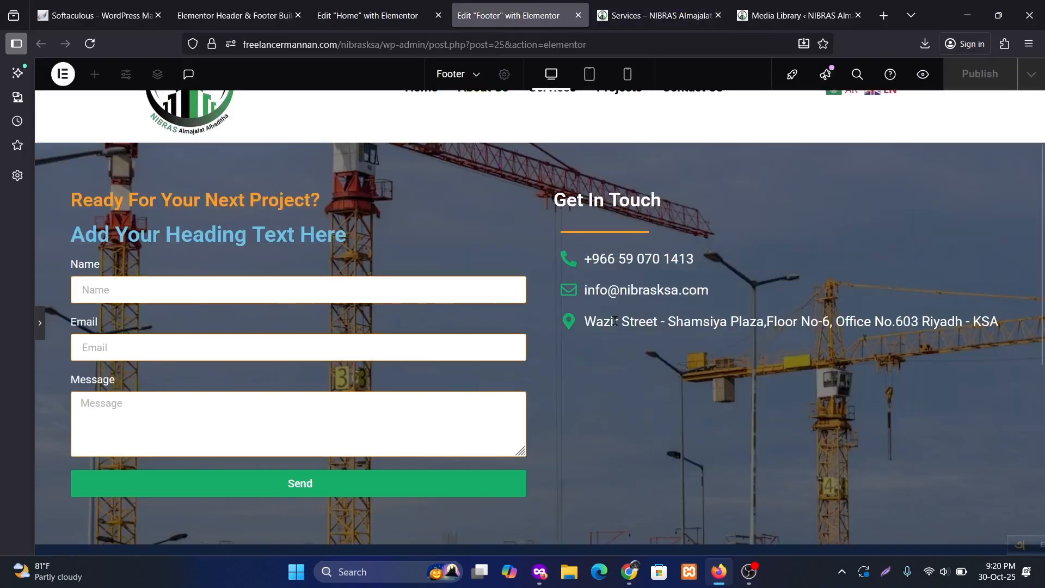
{"action": "left_click", "coordinate": [664, 22]}
{"action": "scroll", "coordinate": [647, 385], "scroll_direction": "up", "scroll_amount": 4}
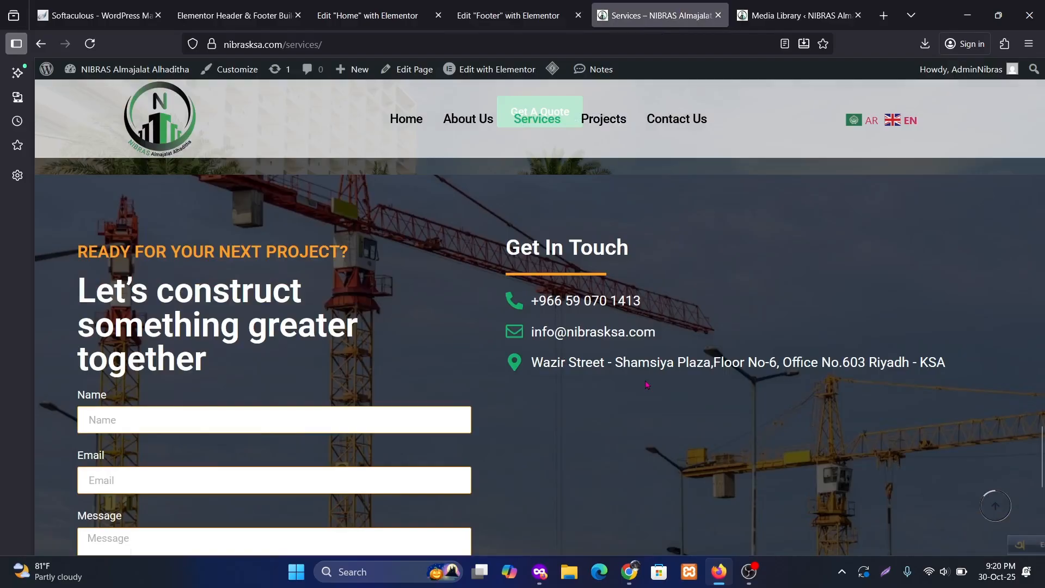
{"action": "key", "text": "ctrl+shift+Tab"}
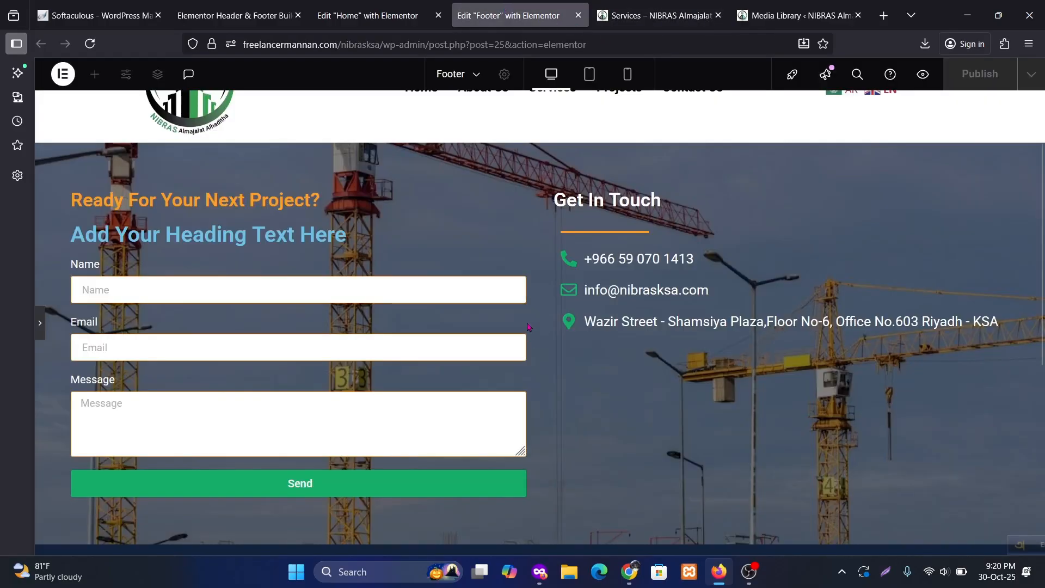
{"action": "left_click", "coordinate": [656, 18]}
{"action": "key", "text": "ctrl+shift+Tab"}
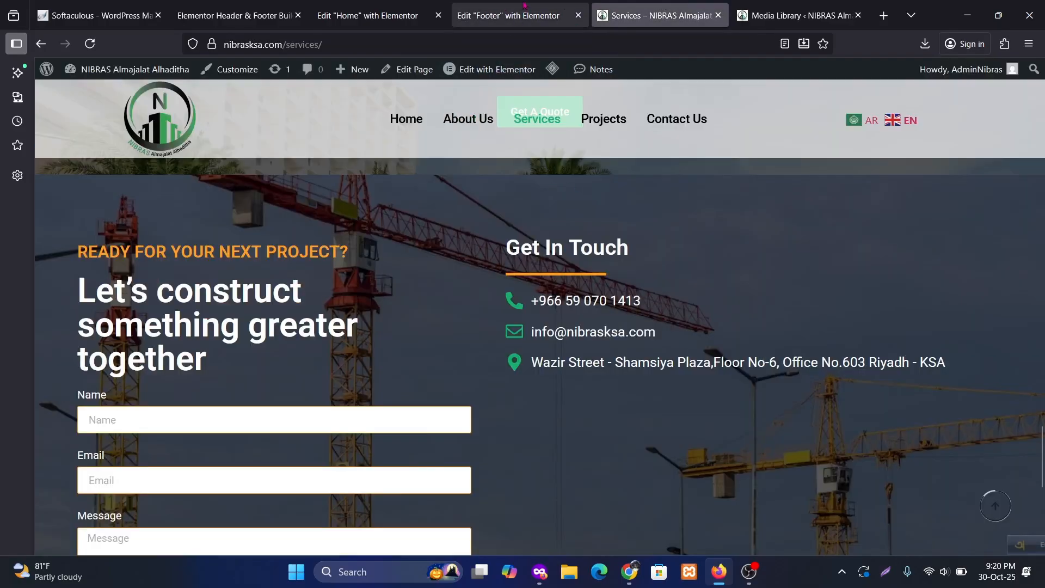
Copy "Let's construct something greater together" from the reference site and use it to replace the placeholder heading above the contact form.
{"action": "left_click", "coordinate": [643, 7]}
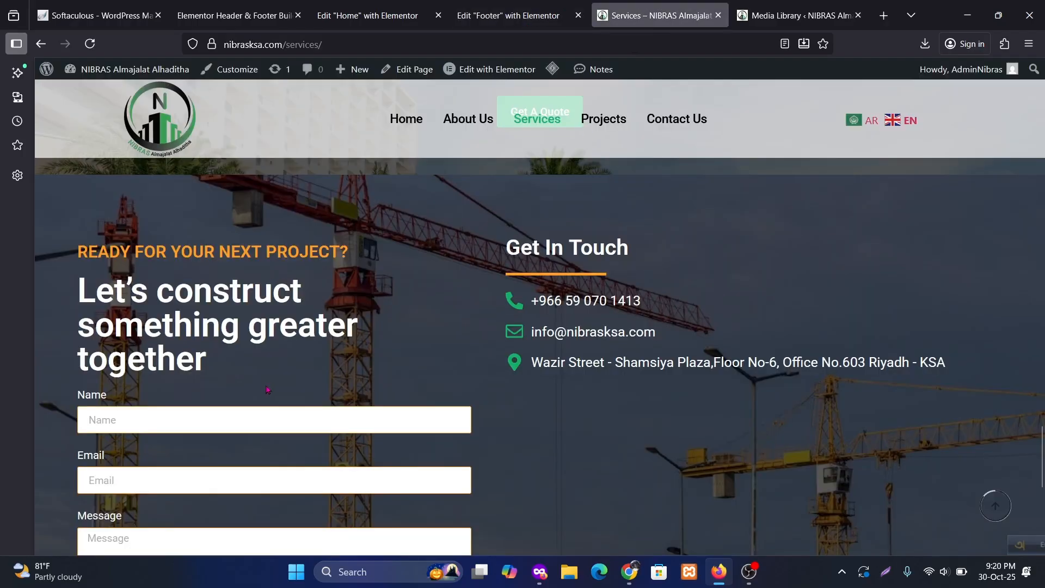
{"action": "left_click_drag", "start_coordinate": [216, 368], "coordinate": [82, 287]}
{"action": "key", "text": "ctrl+c"}
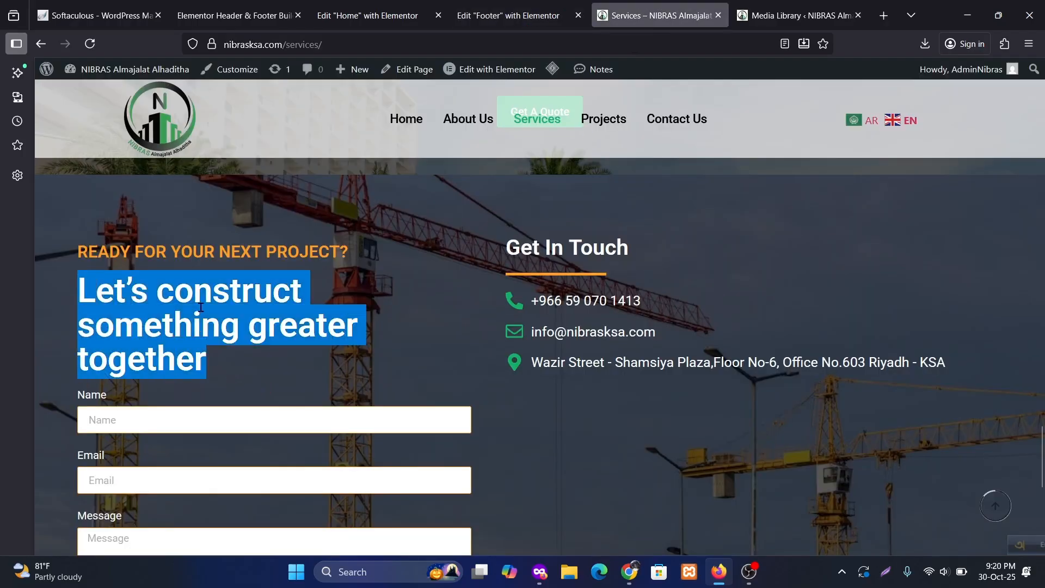
{"action": "key", "text": "ctrl+shift+Tab"}
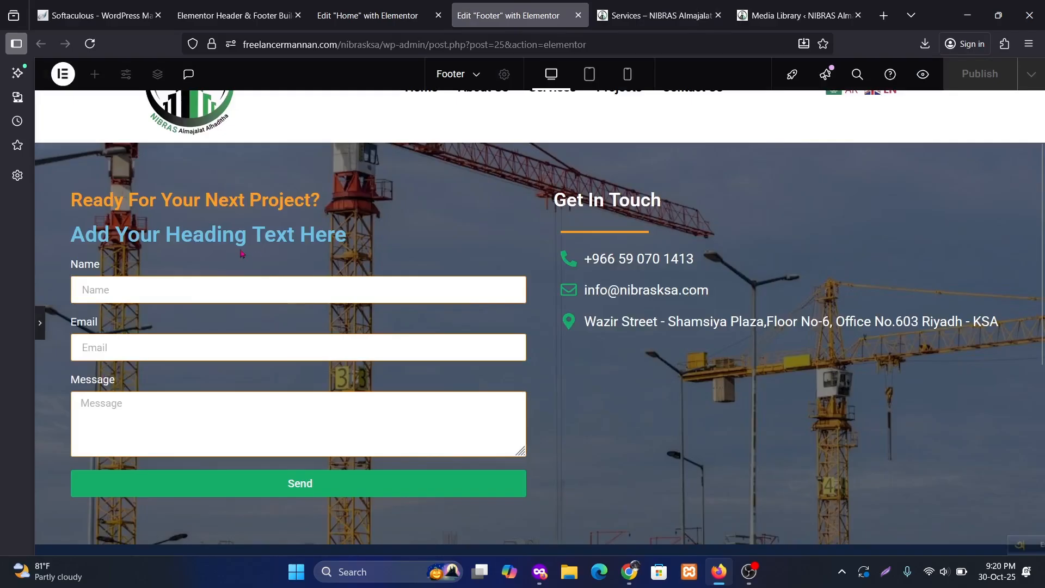
{"action": "left_click", "coordinate": [42, 327]}
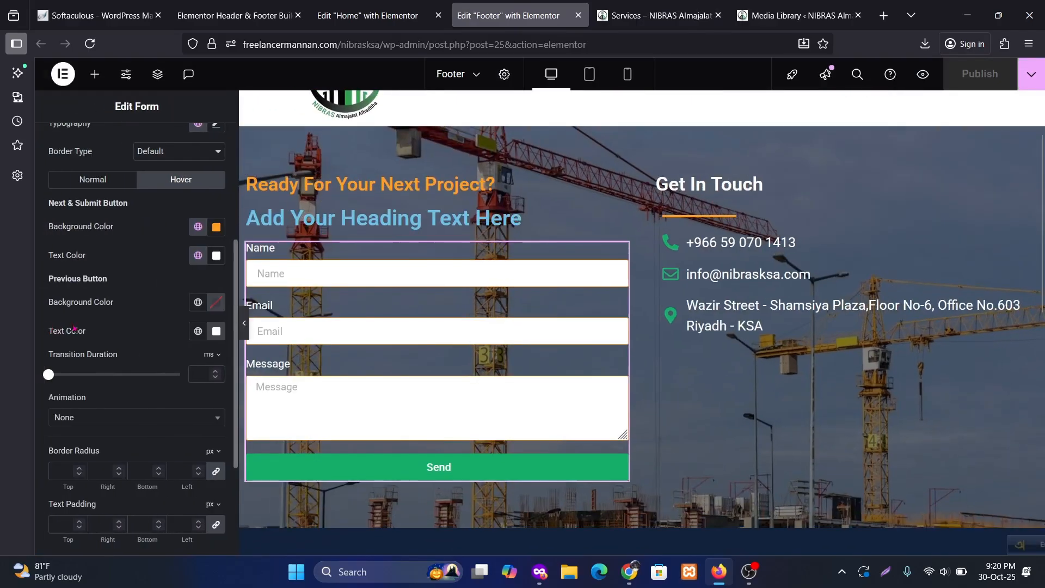
{"action": "left_click", "coordinate": [329, 219]}
{"action": "triple_click", "coordinate": [187, 243]}
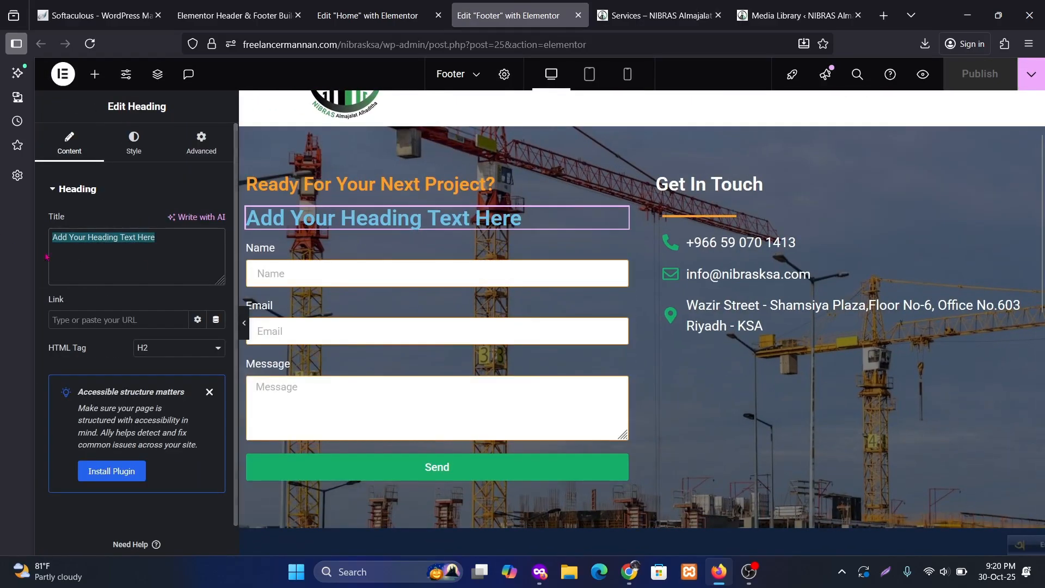
{"action": "key", "text": "ctrl+v"}
Set the new heading's text color to the global White and its font size to 50 px, and publish the Footer template.
{"action": "left_click", "coordinate": [134, 146]}
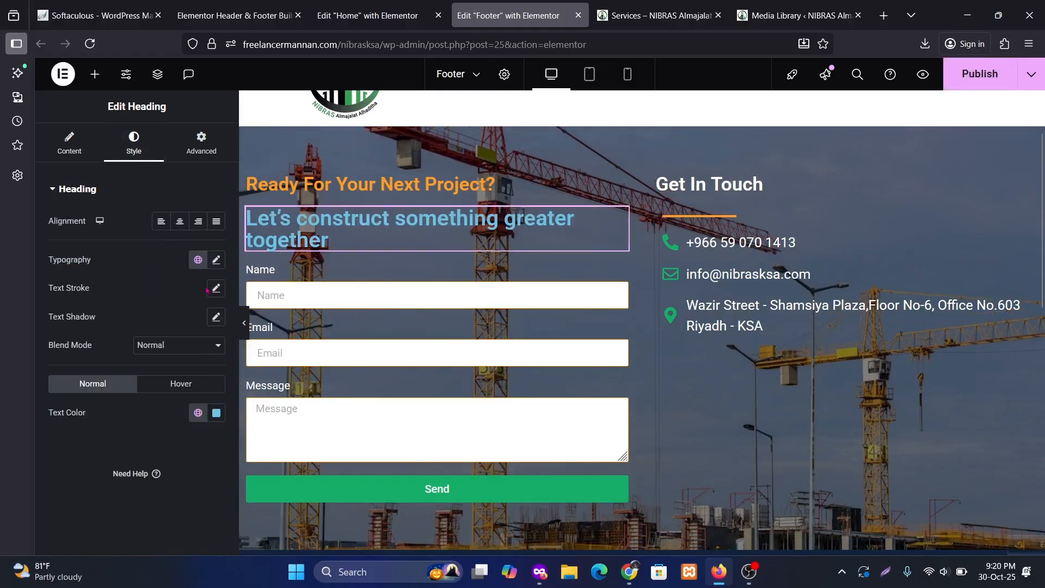
{"action": "left_click", "coordinate": [199, 412]}
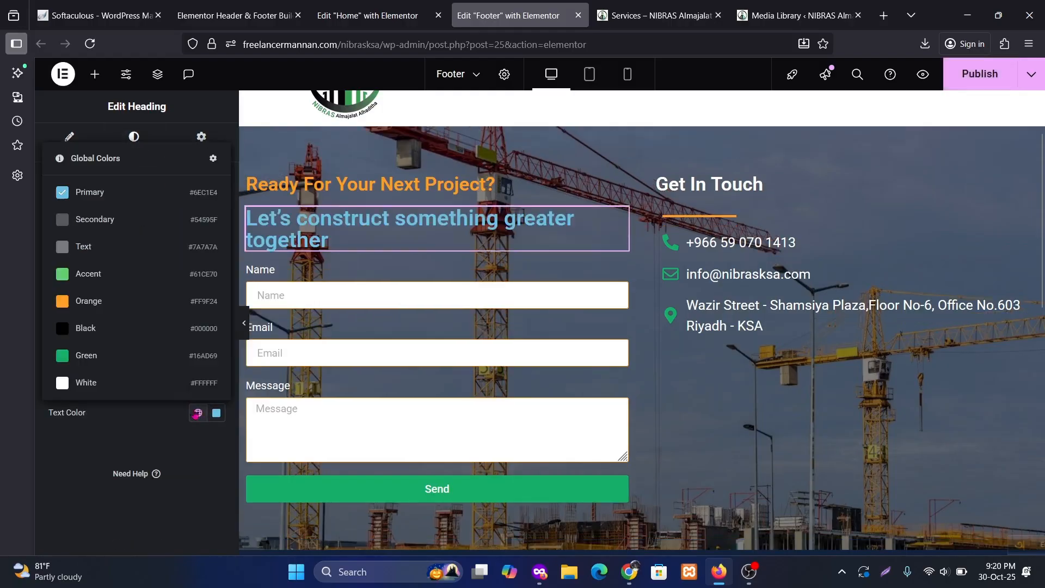
{"action": "left_click", "coordinate": [98, 381]}
{"action": "left_click", "coordinate": [216, 261]}
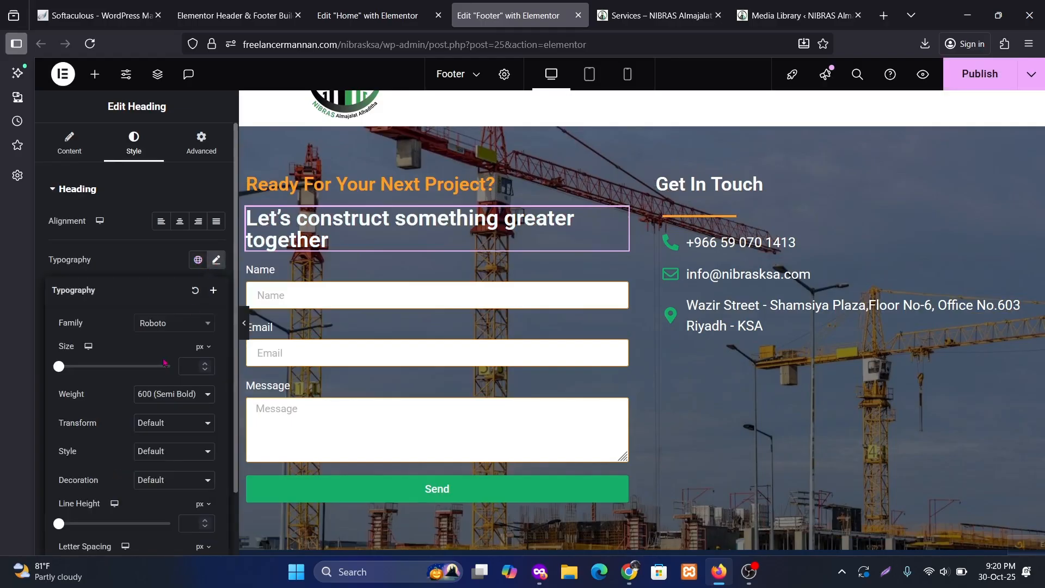
{"action": "type", "text": "50"}
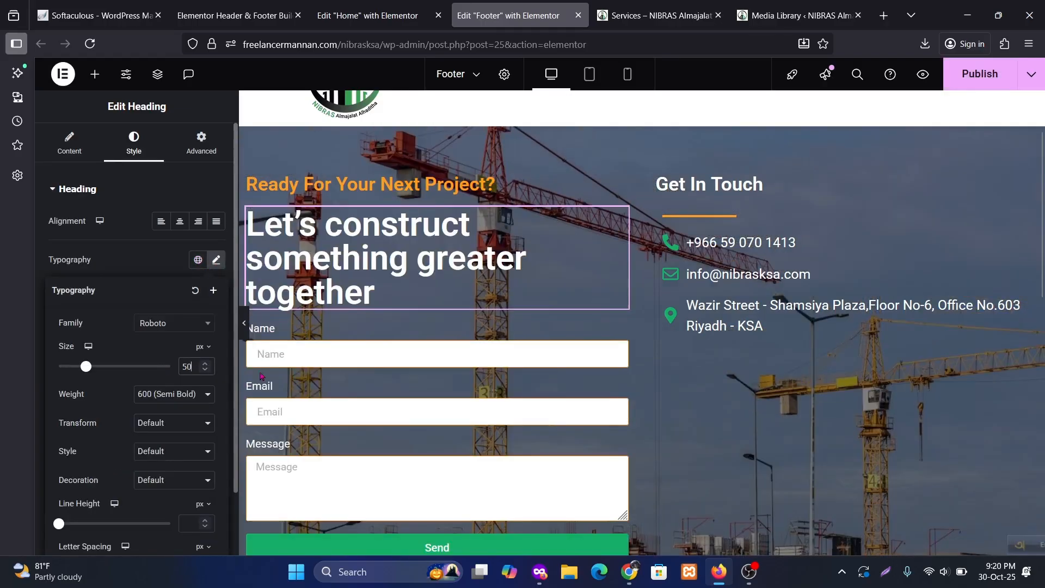
{"action": "left_click", "coordinate": [967, 74]}
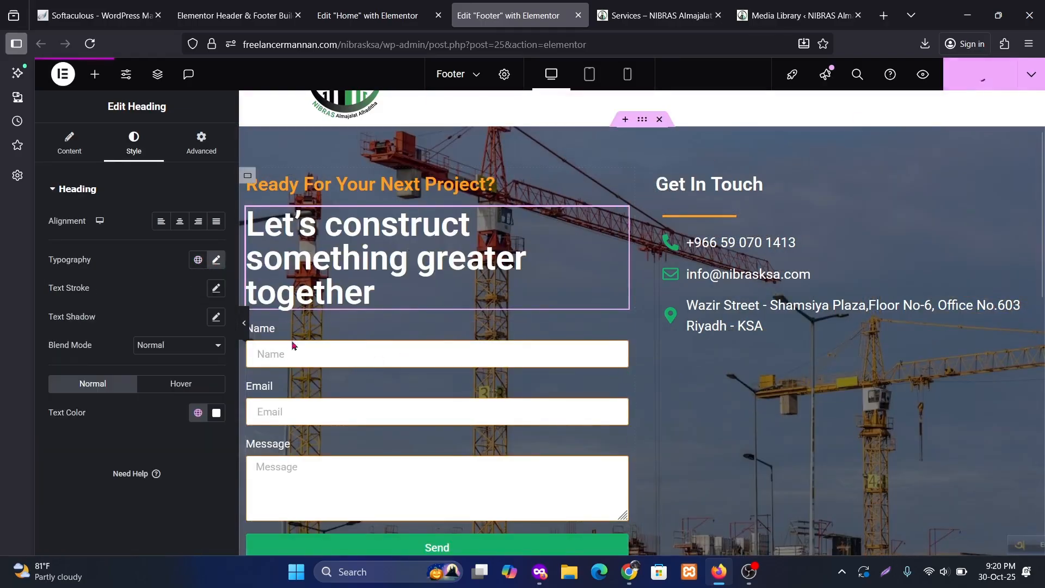
{"action": "scroll", "coordinate": [304, 376], "scroll_direction": "down", "scroll_amount": 3}
{"action": "scroll", "coordinate": [255, 214], "scroll_direction": "up", "scroll_amount": 3}
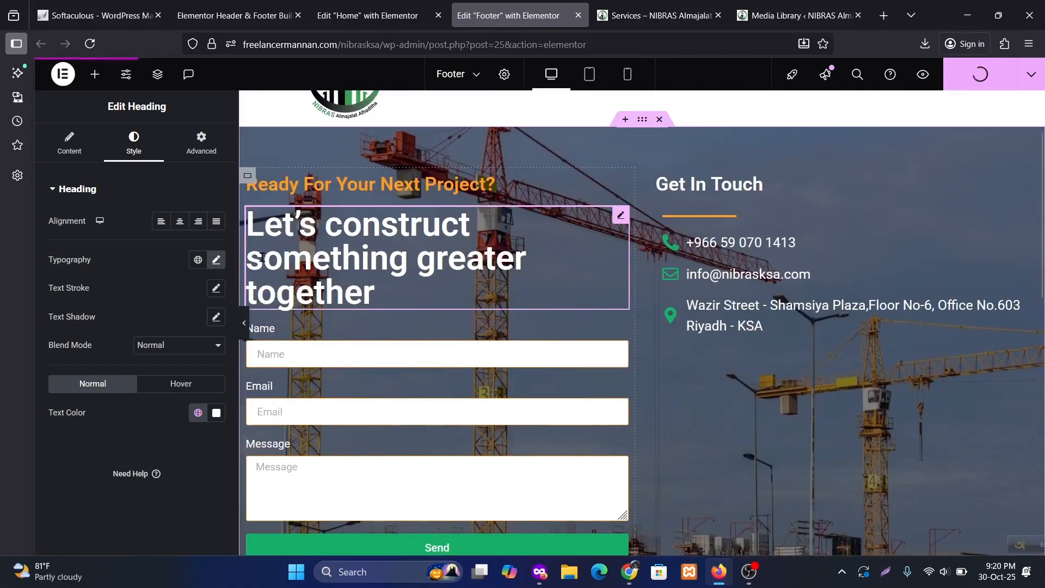
Set the contact form container's padding to 40 px at the top, right and bottom and 0 at the left.
{"action": "left_click", "coordinate": [260, 207]}
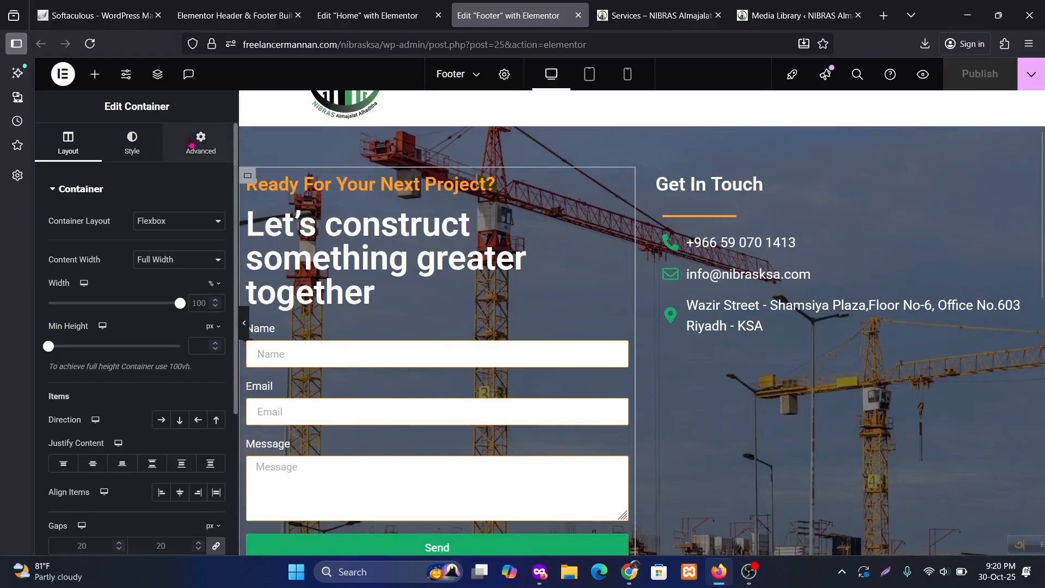
{"action": "left_click", "coordinate": [201, 144]}
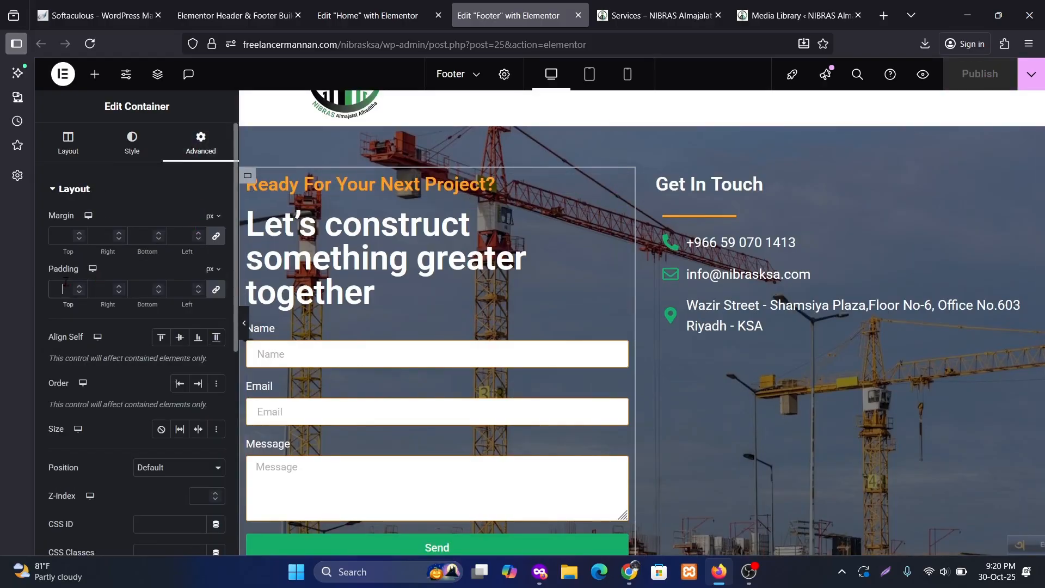
{"action": "left_click", "coordinate": [64, 288]}
{"action": "type", "text": "40"}
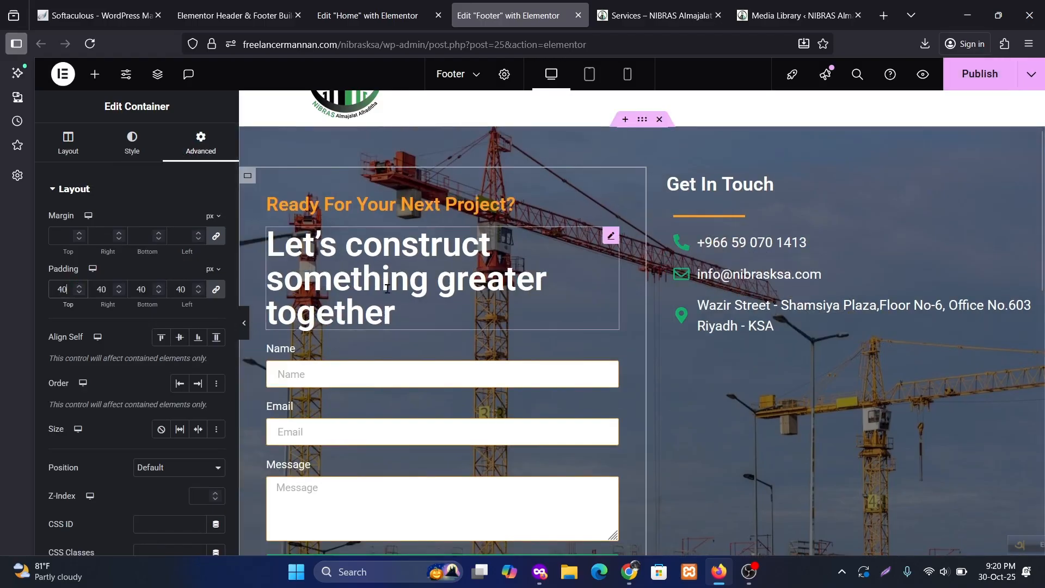
{"action": "scroll", "coordinate": [580, 320], "scroll_direction": "down", "scroll_amount": 3}
{"action": "scroll", "coordinate": [580, 320], "scroll_direction": "up", "scroll_amount": 1}
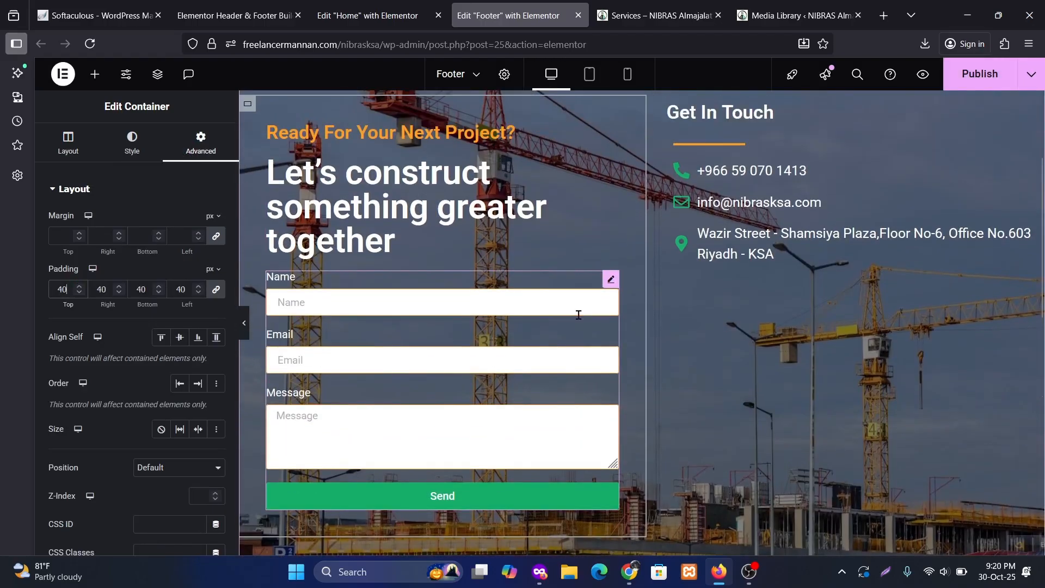
{"action": "scroll", "coordinate": [422, 349], "scroll_direction": "up", "scroll_amount": 1}
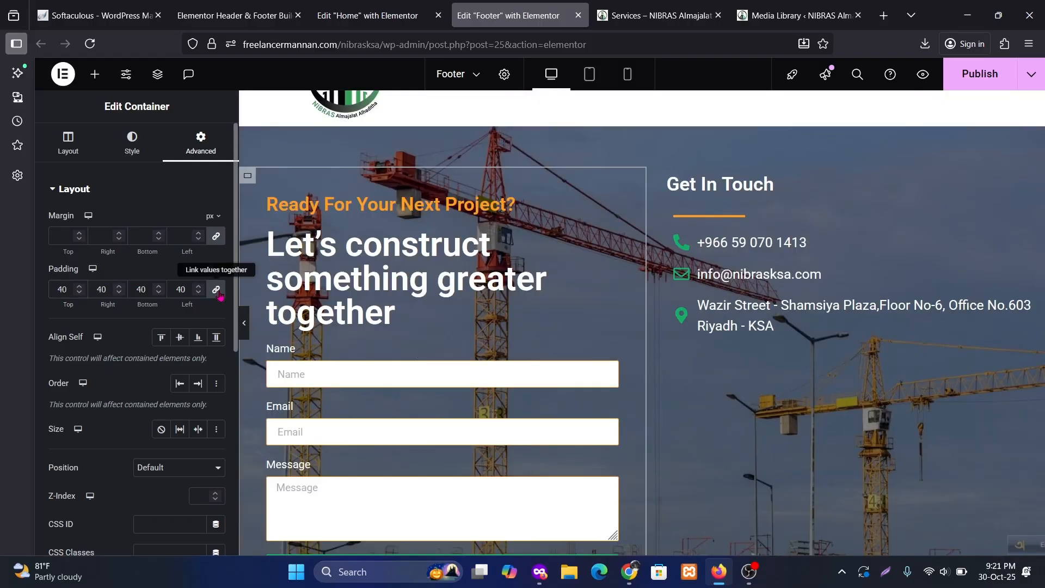
{"action": "key", "text": "BackSpace"}
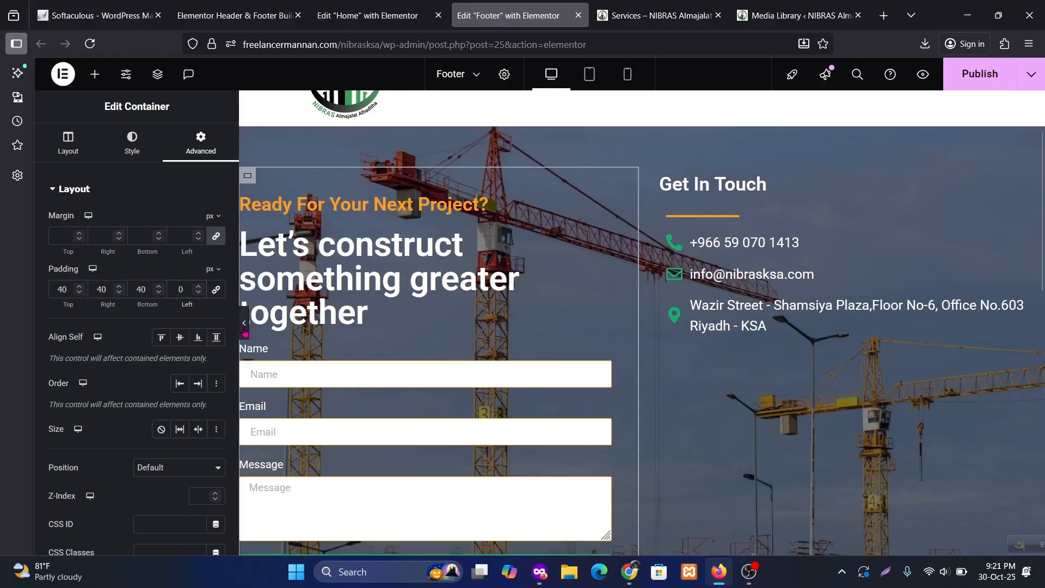
Collapse the editing panel and examine the contact section's spacing and heading layout at full width.
{"action": "left_click", "coordinate": [245, 329]}
{"action": "scroll", "coordinate": [626, 354], "scroll_direction": "down", "scroll_amount": 2}
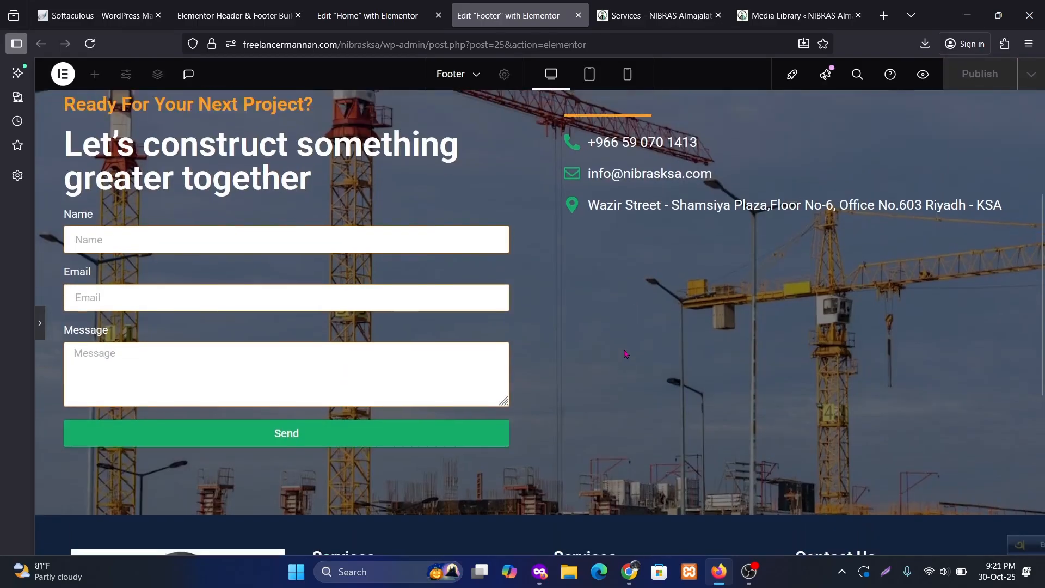
{"action": "scroll", "coordinate": [625, 354], "scroll_direction": "up", "scroll_amount": 1}
{"action": "scroll", "coordinate": [625, 354], "scroll_direction": "down", "scroll_amount": 3}
{"action": "scroll", "coordinate": [457, 346], "scroll_direction": "up", "scroll_amount": 5}
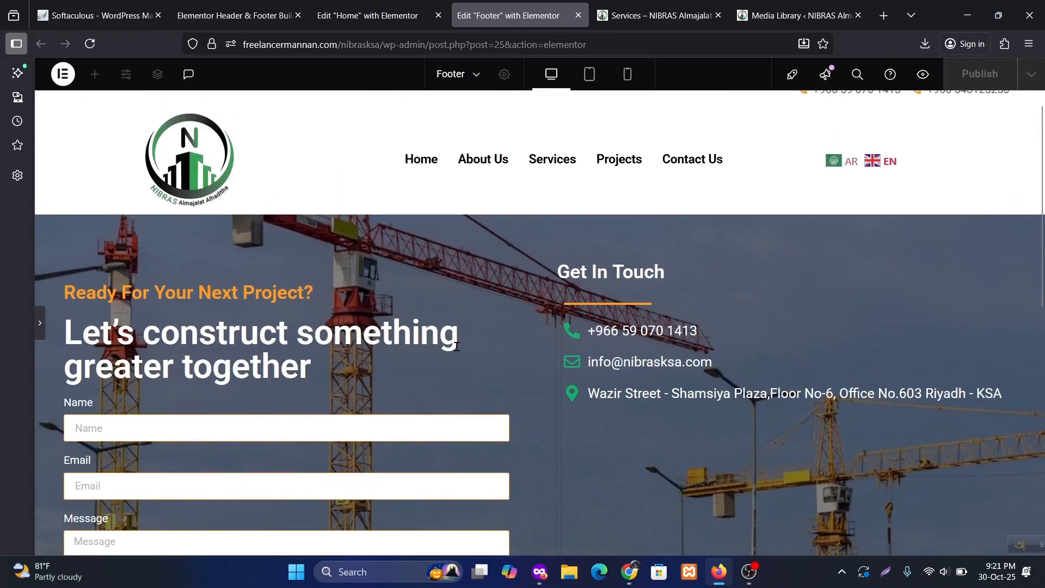
{"action": "scroll", "coordinate": [457, 346], "scroll_direction": "down", "scroll_amount": 2}
{"action": "scroll", "coordinate": [647, 329], "scroll_direction": "up", "scroll_amount": 1}
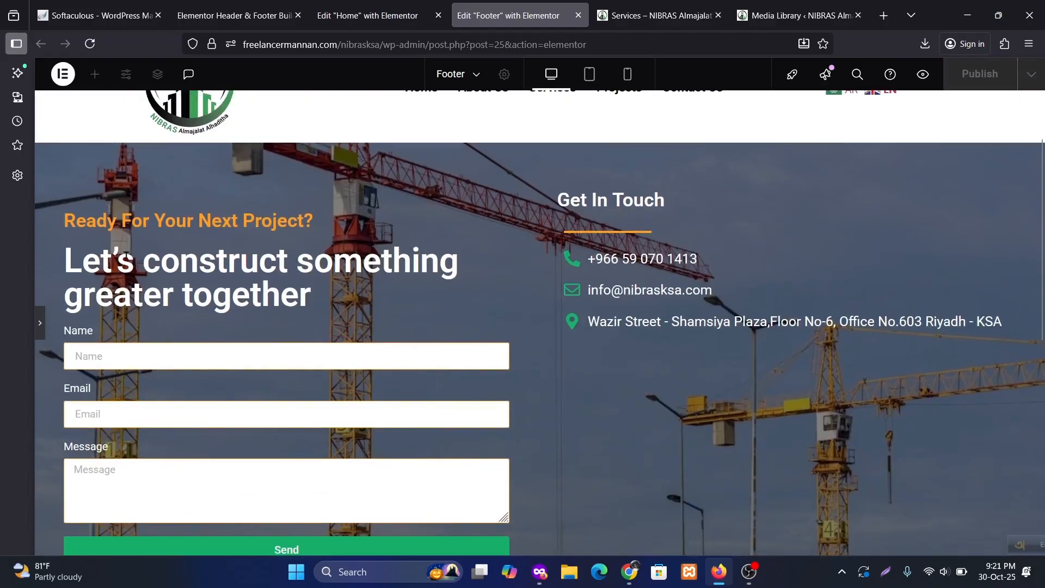
{"action": "scroll", "coordinate": [526, 248], "scroll_direction": "down", "scroll_amount": 4}
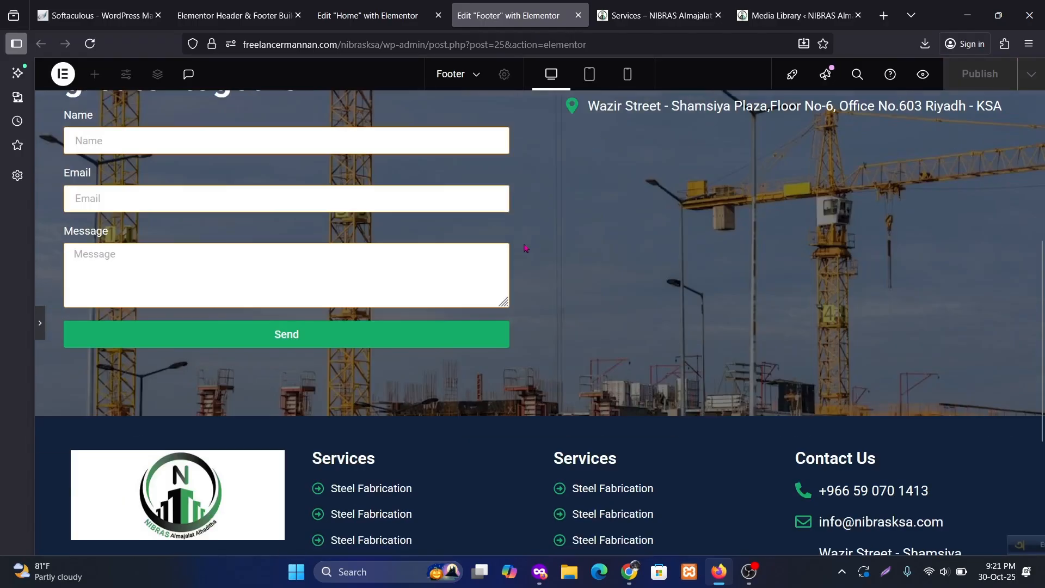
Give the contact section's outer container the CSS ID "contact" and save the Footer template.
{"action": "left_click", "coordinate": [41, 325]}
{"action": "scroll", "coordinate": [822, 240], "scroll_direction": "up", "scroll_amount": 3}
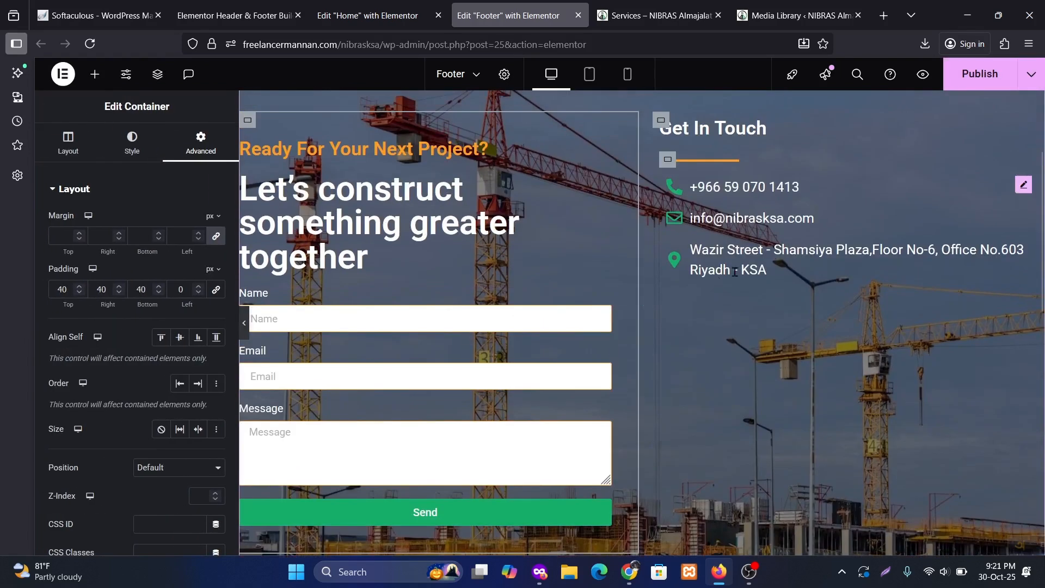
{"action": "scroll", "coordinate": [822, 240], "scroll_direction": "up", "scroll_amount": 3}
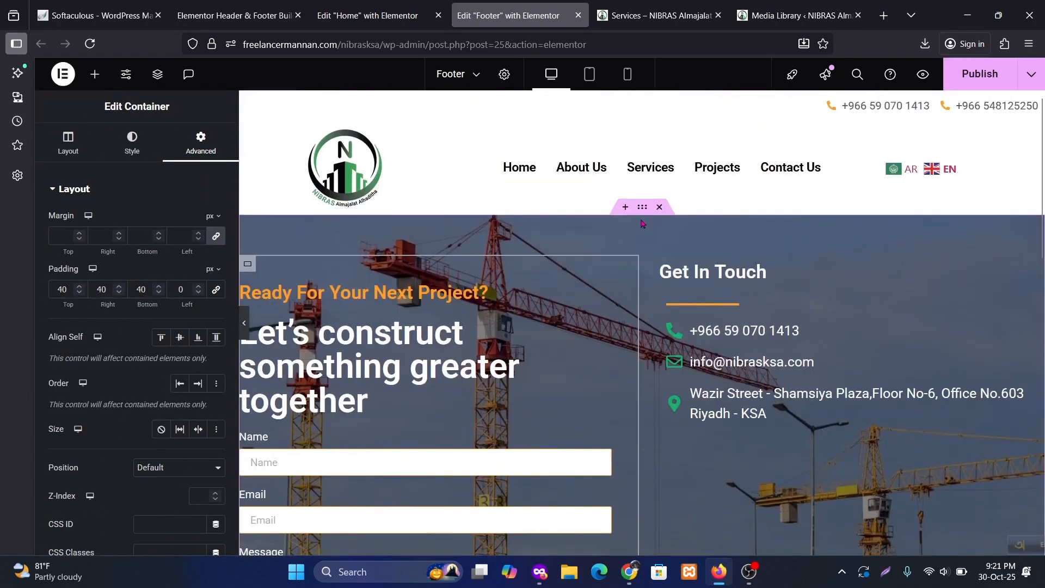
{"action": "left_click", "coordinate": [642, 211]}
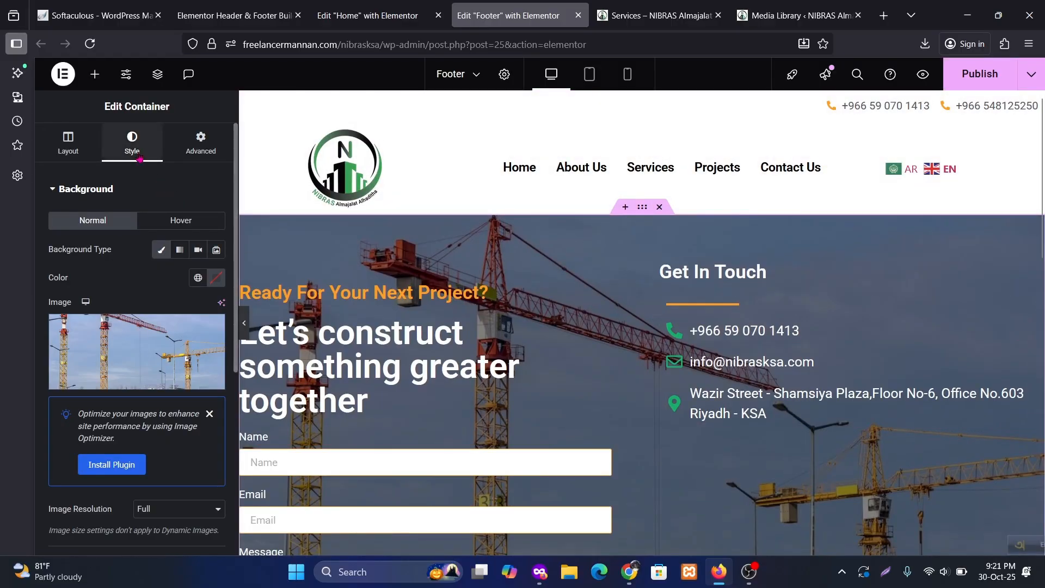
{"action": "left_click", "coordinate": [202, 145]}
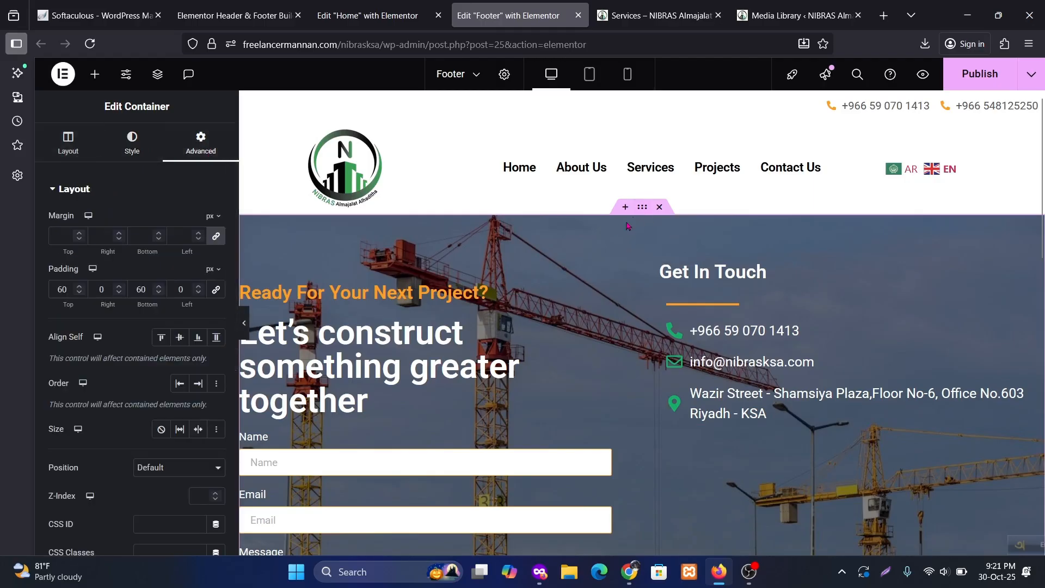
{"action": "scroll", "coordinate": [140, 373], "scroll_direction": "down", "scroll_amount": 1}
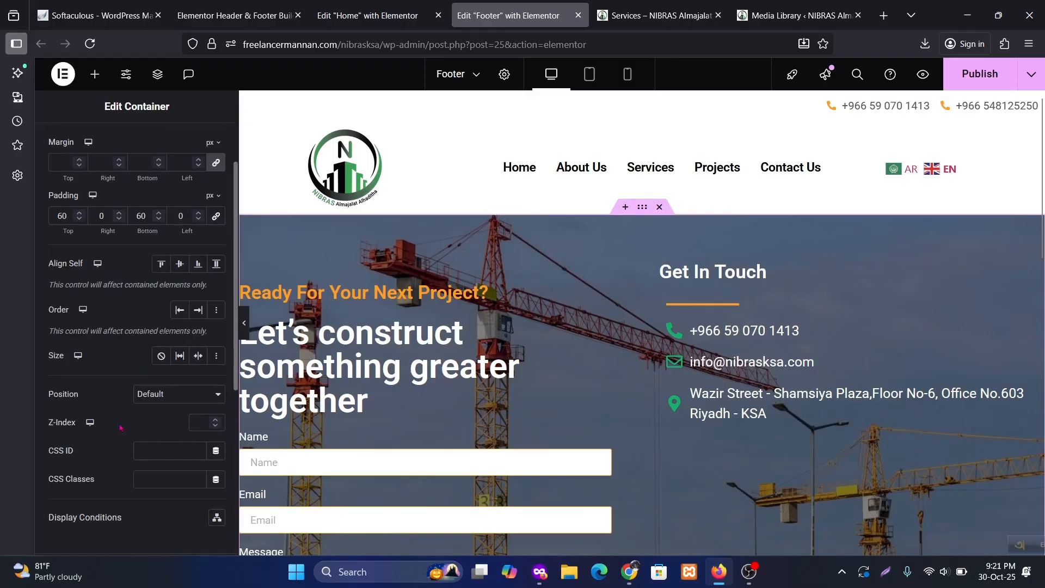
{"action": "left_click", "coordinate": [159, 452]}
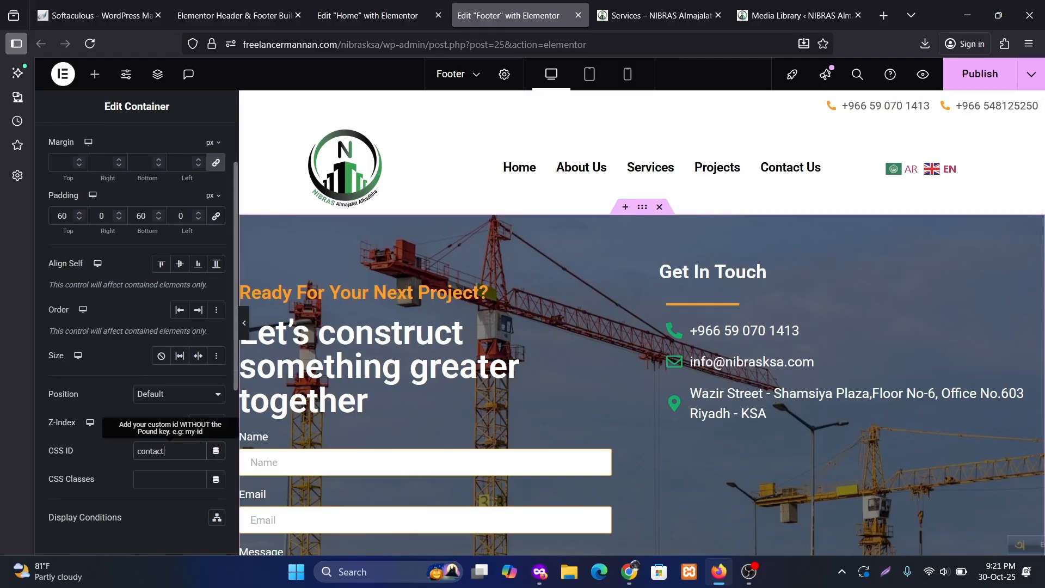
{"action": "type", "text": "contact"}
{"action": "key", "text": "ctrl+s"}
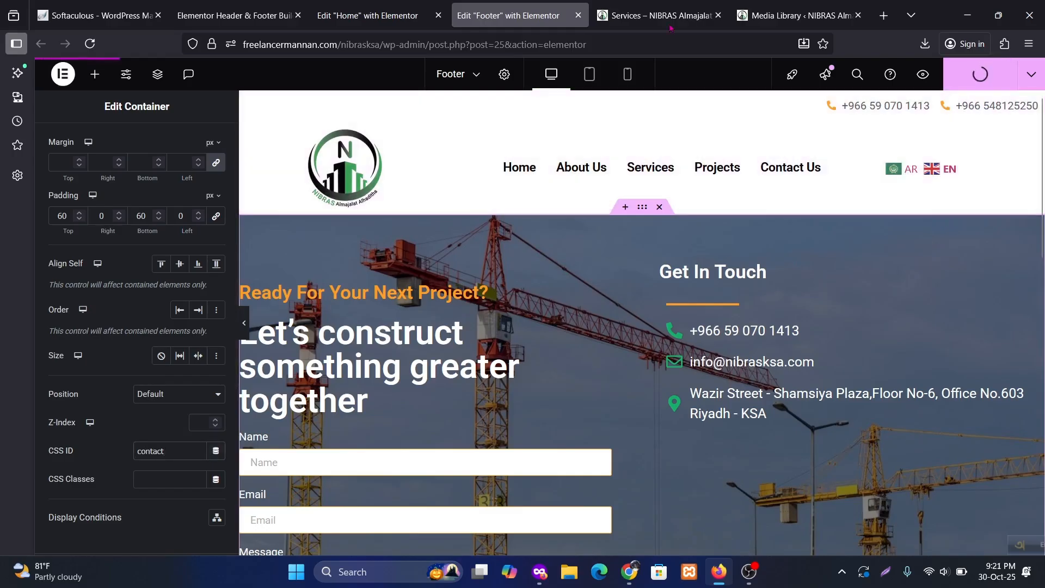
Return to the Home page editor and check the link of the Get A Quote button below the Our Vision list.
{"action": "left_click", "coordinate": [368, 15]}
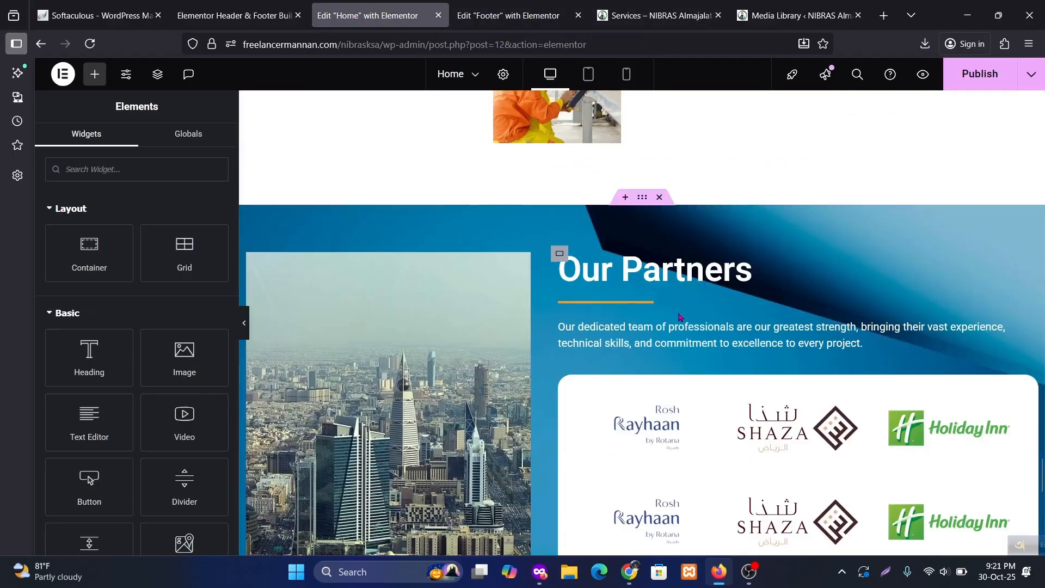
{"action": "scroll", "coordinate": [680, 317], "scroll_direction": "up", "scroll_amount": 15}
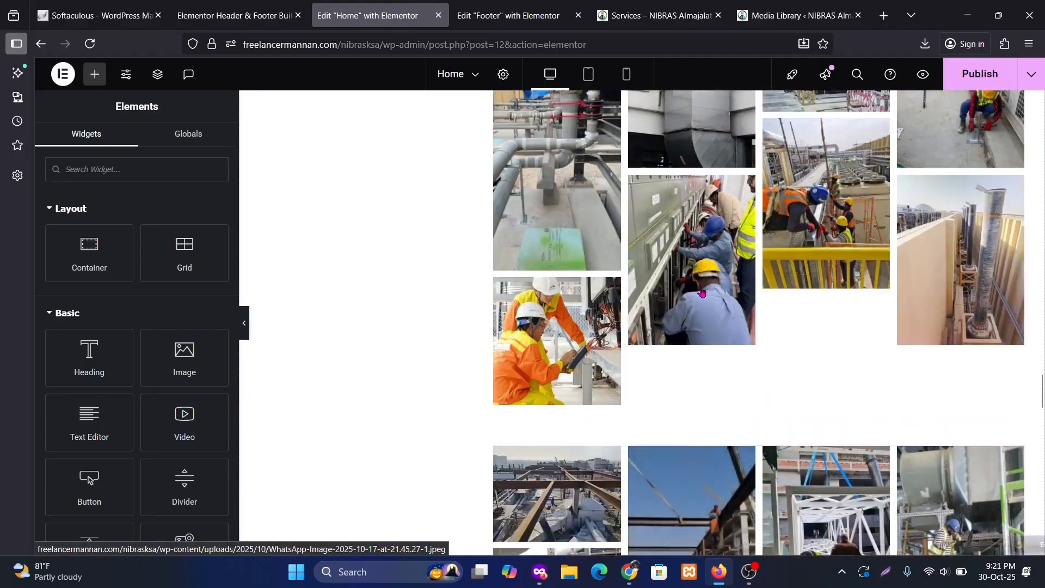
{"action": "scroll", "coordinate": [702, 293], "scroll_direction": "up", "scroll_amount": 10}
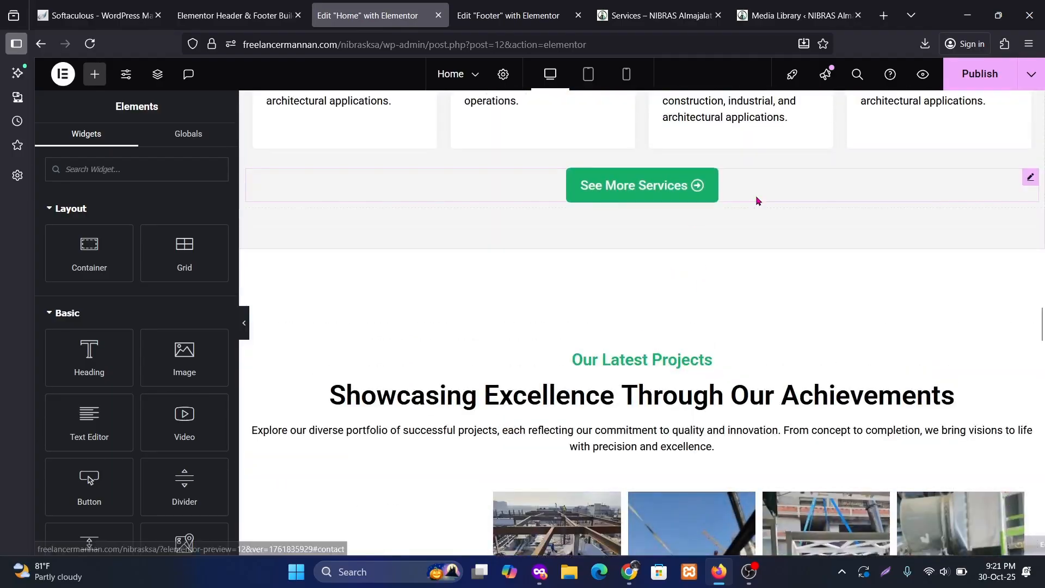
{"action": "scroll", "coordinate": [760, 191], "scroll_direction": "up", "scroll_amount": 10}
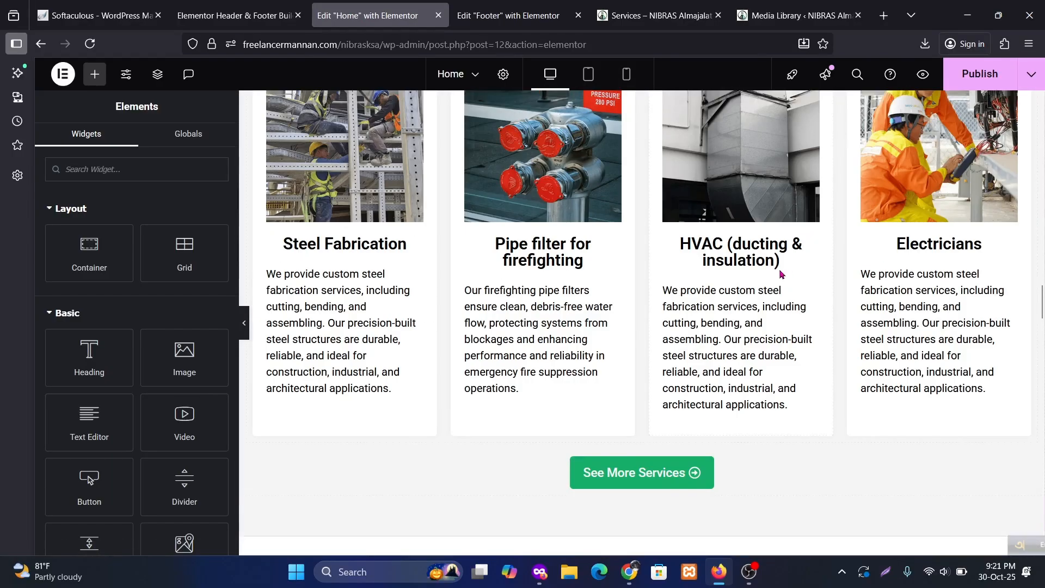
{"action": "scroll", "coordinate": [745, 265], "scroll_direction": "up", "scroll_amount": 15}
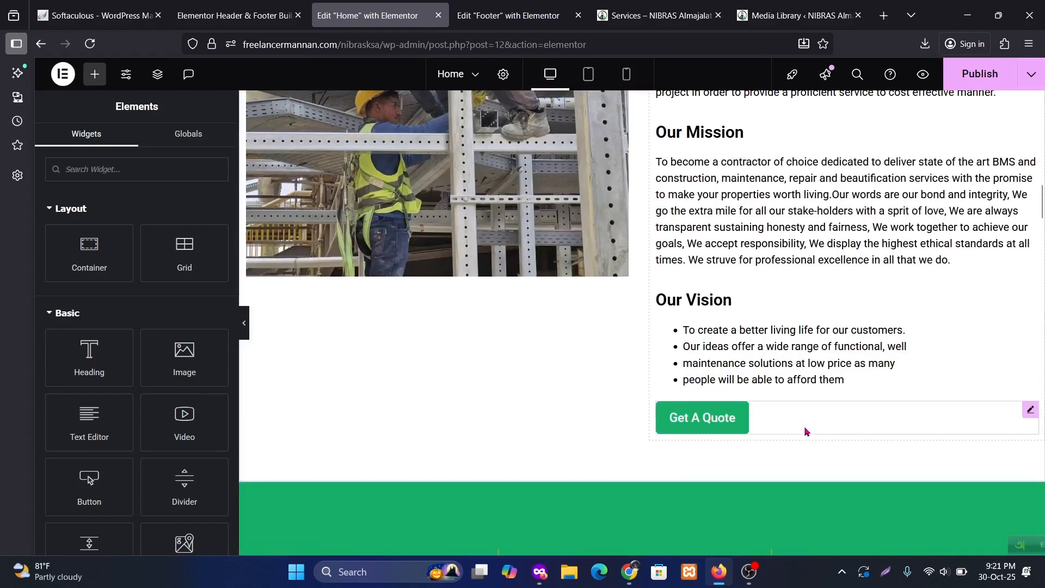
{"action": "left_click", "coordinate": [806, 431]}
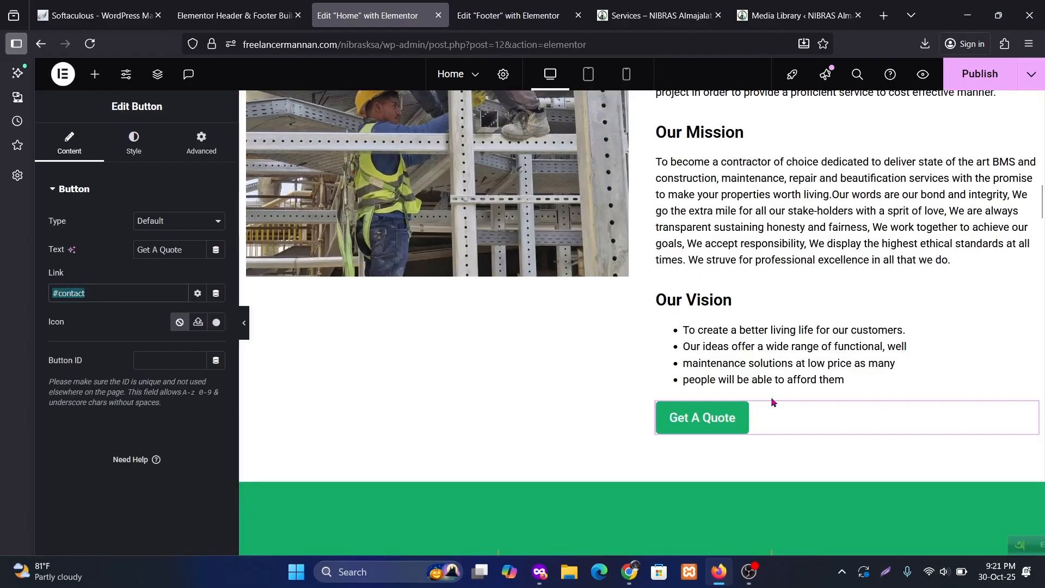
Link the hero section's Get A Free Quote button to #contact and publish the Home page.
{"action": "scroll", "coordinate": [772, 400], "scroll_direction": "up", "scroll_amount": 15}
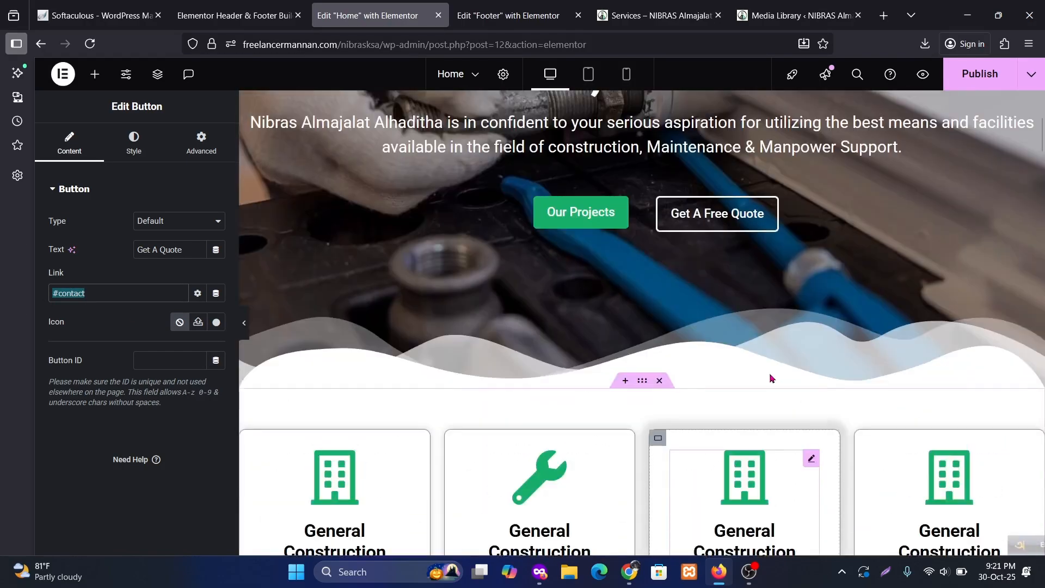
{"action": "scroll", "coordinate": [771, 378], "scroll_direction": "up", "scroll_amount": 3}
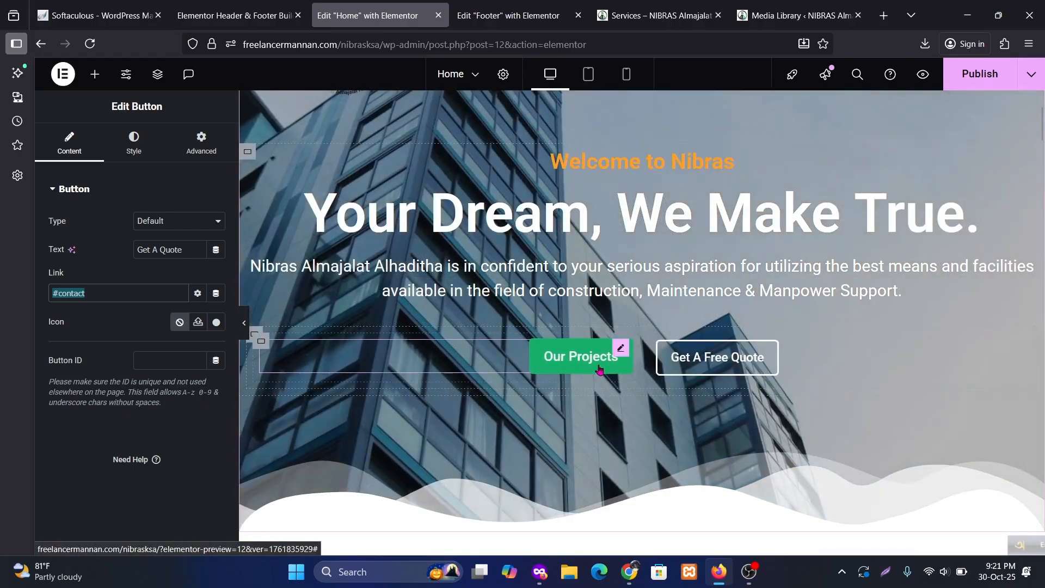
{"action": "left_click", "coordinate": [818, 361]}
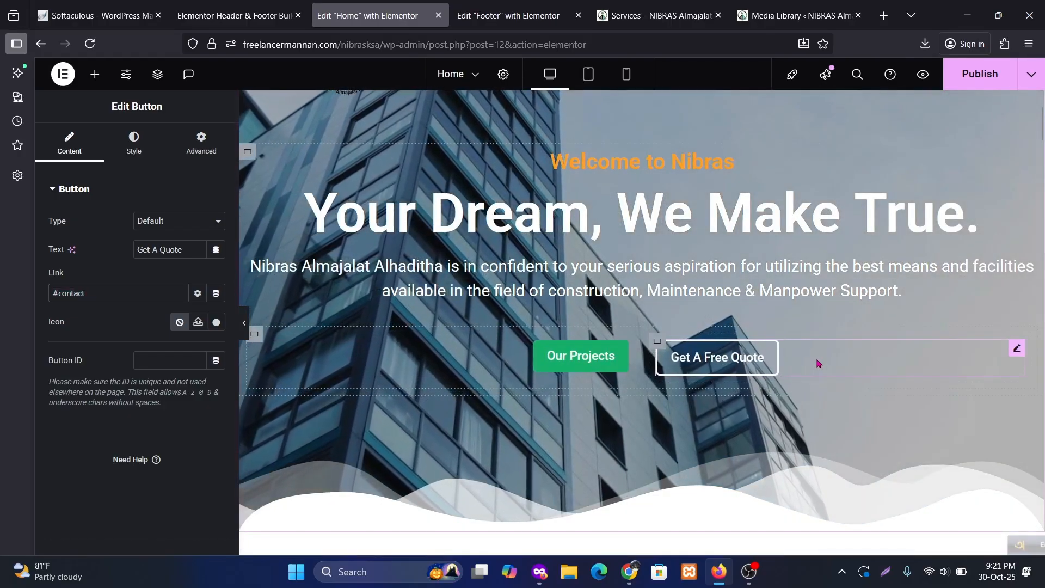
{"action": "left_click", "coordinate": [142, 292]}
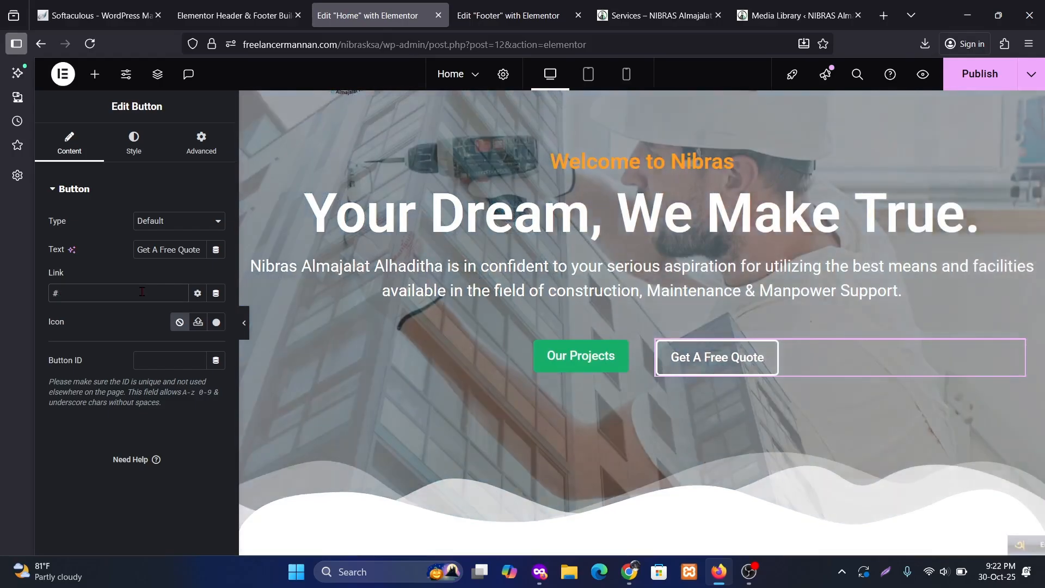
{"action": "type", "text": "contact"}
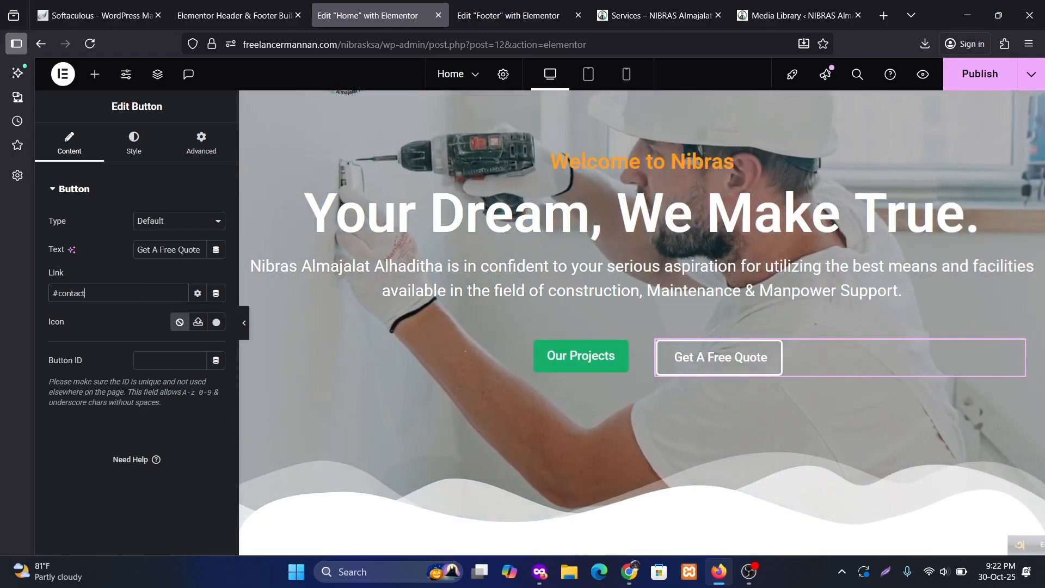
{"action": "left_click", "coordinate": [981, 73]}
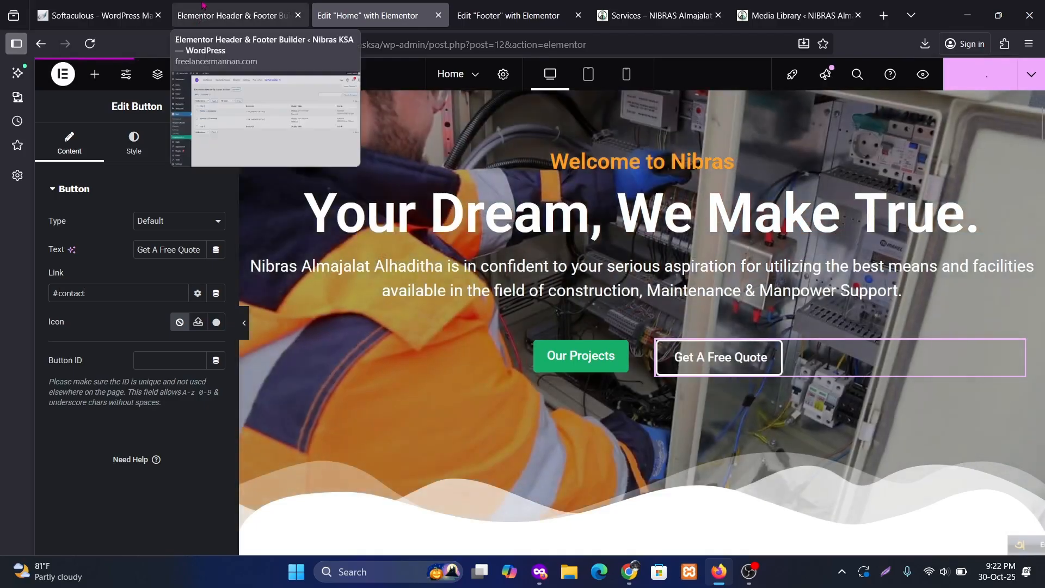
Open the live Nibras KSA site from the WordPress dashboard in a separate browser tab.
{"action": "left_click", "coordinate": [234, 15]}
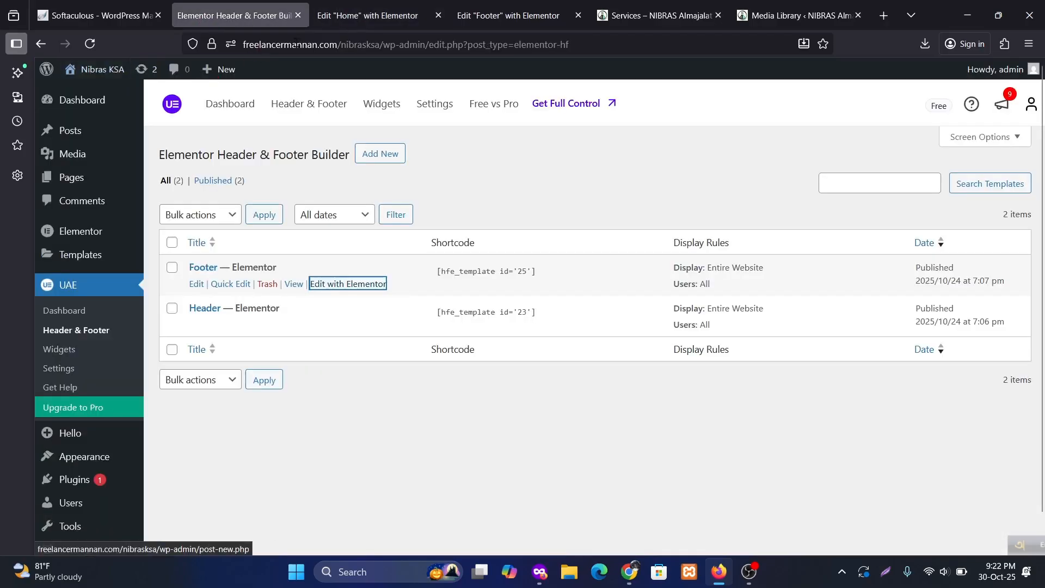
{"action": "left_click", "coordinate": [368, 15]}
{"action": "left_click", "coordinate": [240, 15]}
{"action": "mouse_move", "coordinate": [103, 75]}
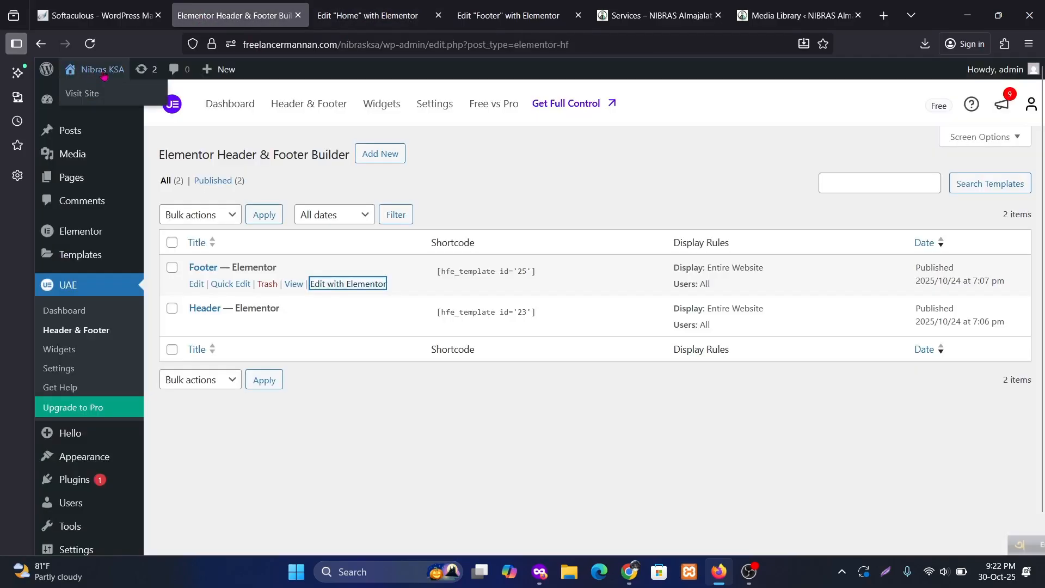
{"action": "right_click", "coordinate": [94, 94]}
{"action": "left_click", "coordinate": [131, 103]}
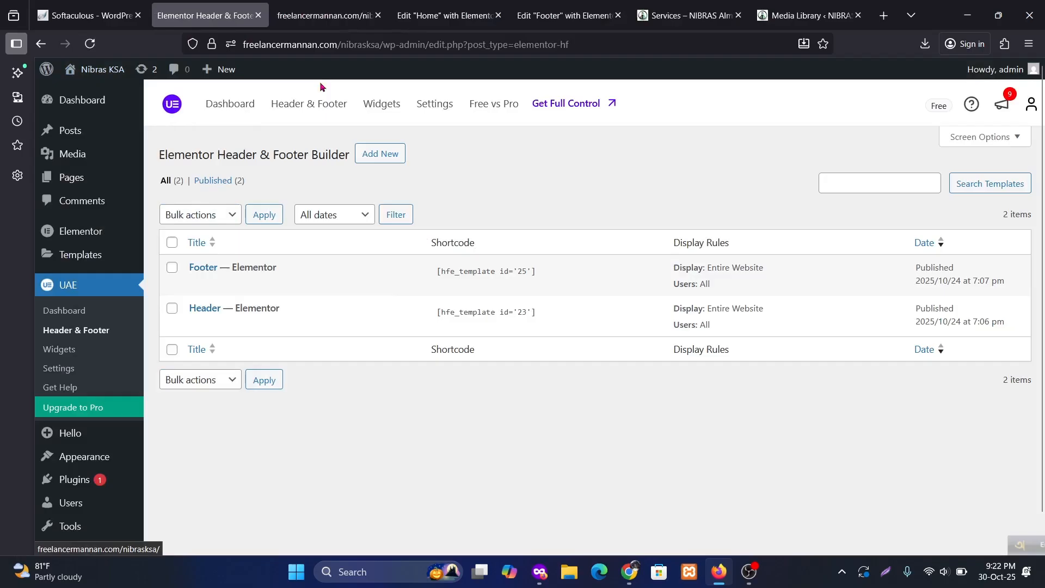
{"action": "left_click", "coordinate": [333, 15]}
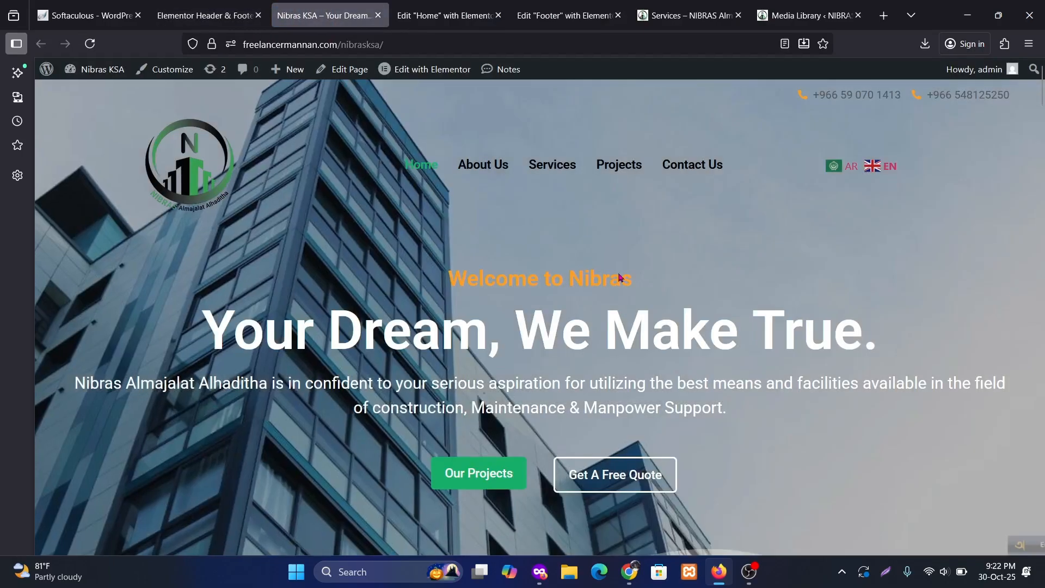
Test the contact links of the hero's Get A Free Quote button and the Our Vision section's Get A Quote button on the live page.
{"action": "scroll", "coordinate": [708, 283], "scroll_direction": "down", "scroll_amount": 2}
{"action": "left_click", "coordinate": [635, 403]}
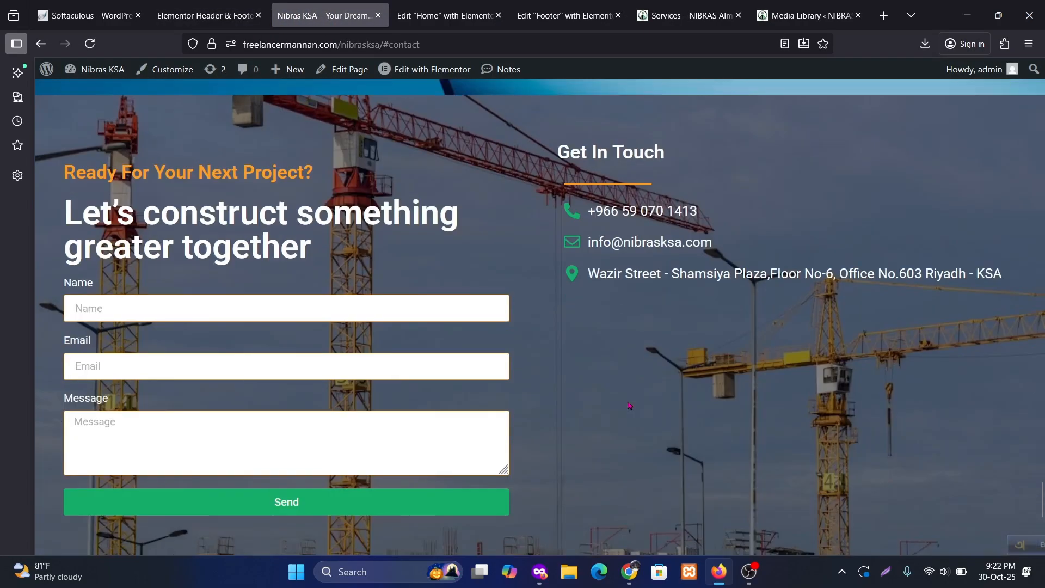
{"action": "scroll", "coordinate": [655, 265], "scroll_direction": "up", "scroll_amount": 15}
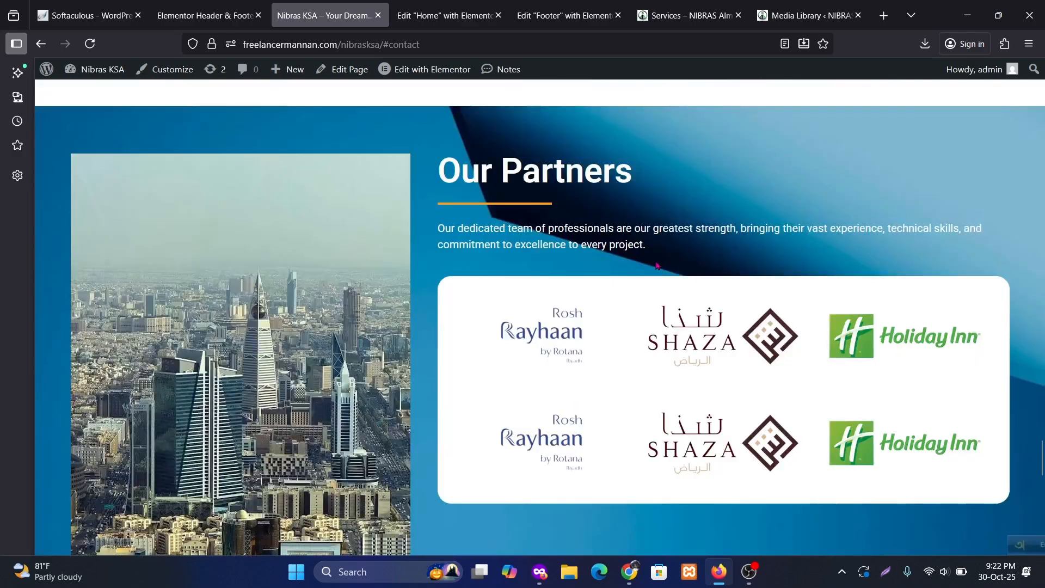
{"action": "scroll", "coordinate": [655, 265], "scroll_direction": "up", "scroll_amount": 10}
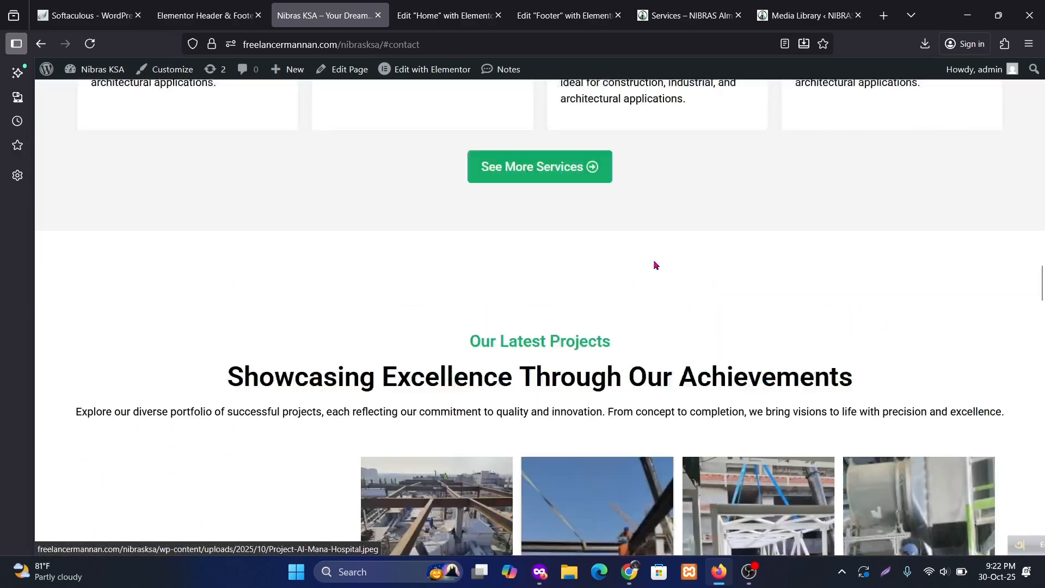
{"action": "scroll", "coordinate": [659, 270], "scroll_direction": "up", "scroll_amount": 10}
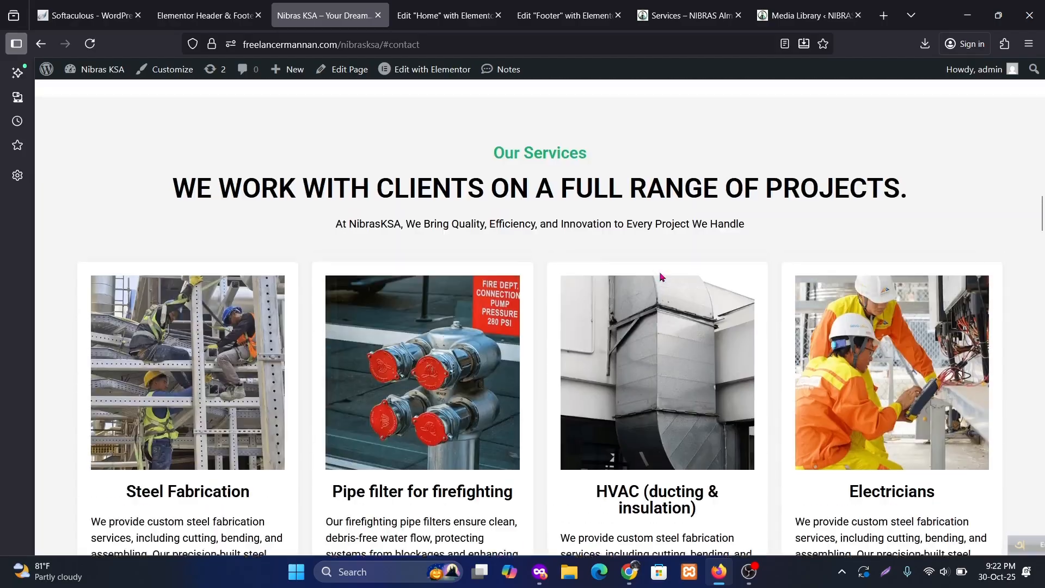
{"action": "scroll", "coordinate": [664, 276], "scroll_direction": "up", "scroll_amount": 2}
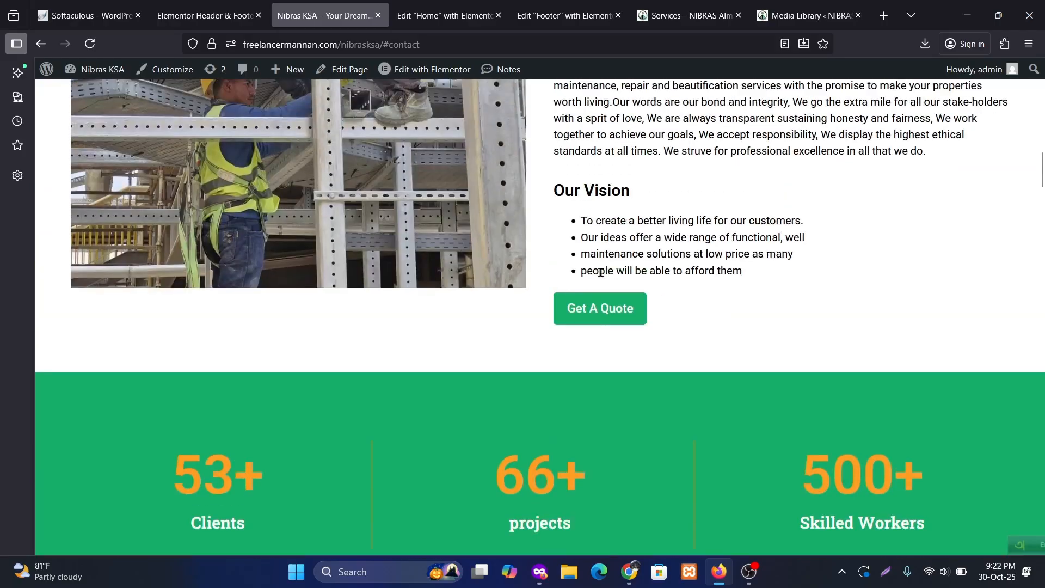
{"action": "left_click", "coordinate": [616, 308]}
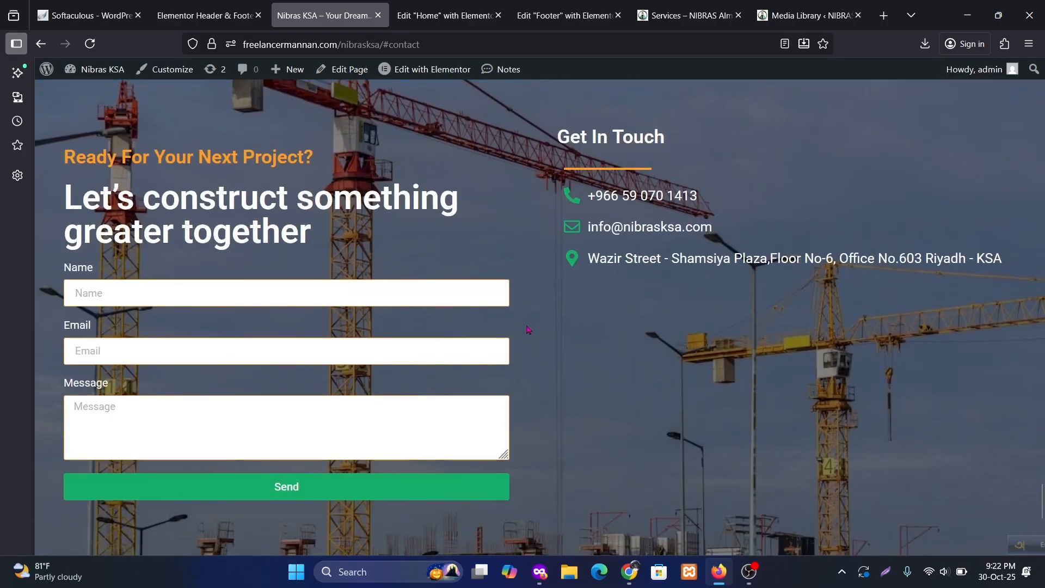
Review the live page's sections from the contact form upward and return to the Home page editor.
{"action": "scroll", "coordinate": [456, 422], "scroll_direction": "up", "scroll_amount": 10}
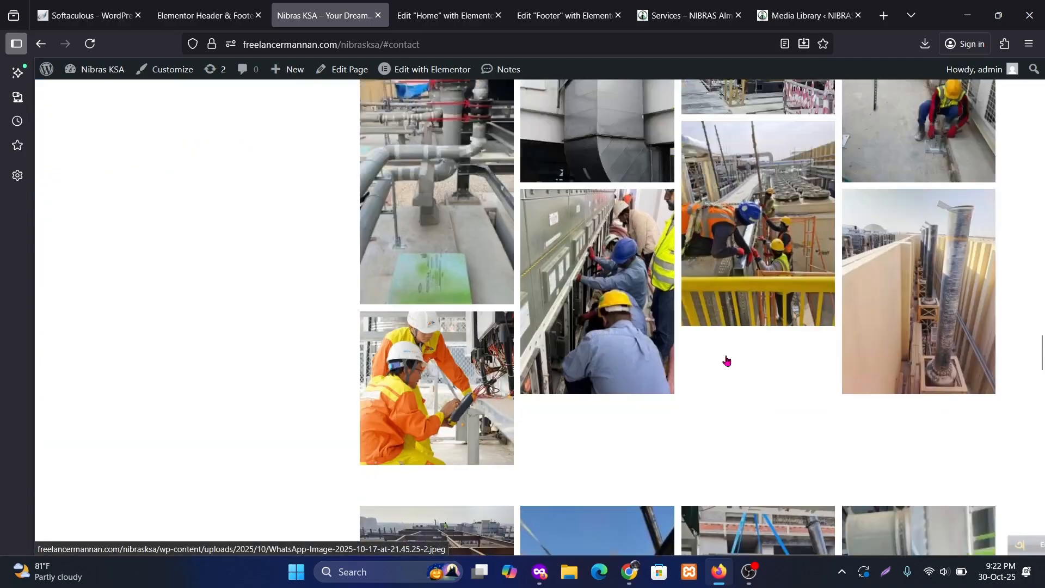
{"action": "scroll", "coordinate": [719, 353], "scroll_direction": "up", "scroll_amount": 7}
{"action": "scroll", "coordinate": [718, 351], "scroll_direction": "up", "scroll_amount": 15}
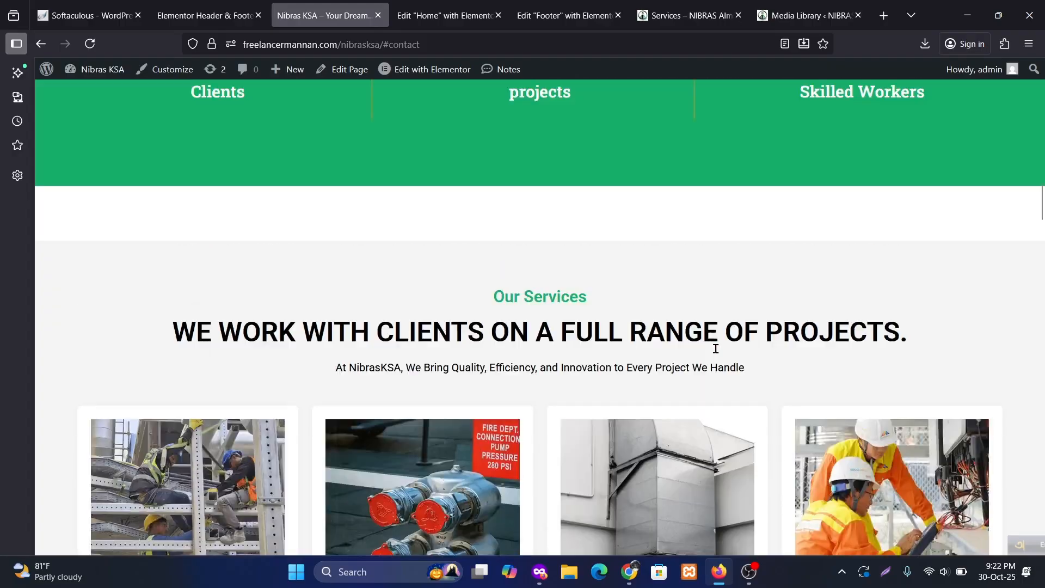
{"action": "scroll", "coordinate": [713, 349], "scroll_direction": "up", "scroll_amount": 10}
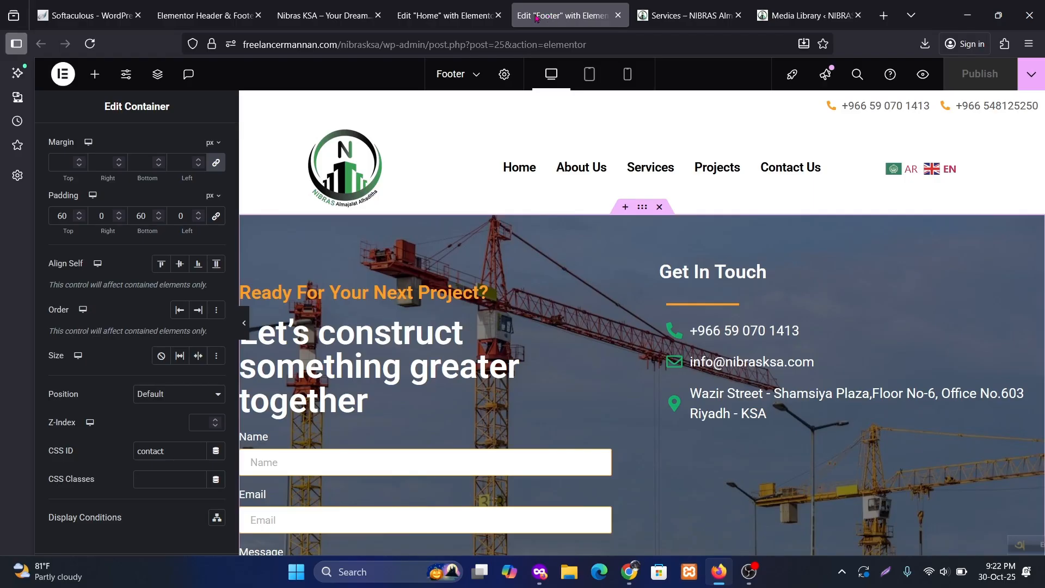
{"action": "left_click", "coordinate": [458, 17]}
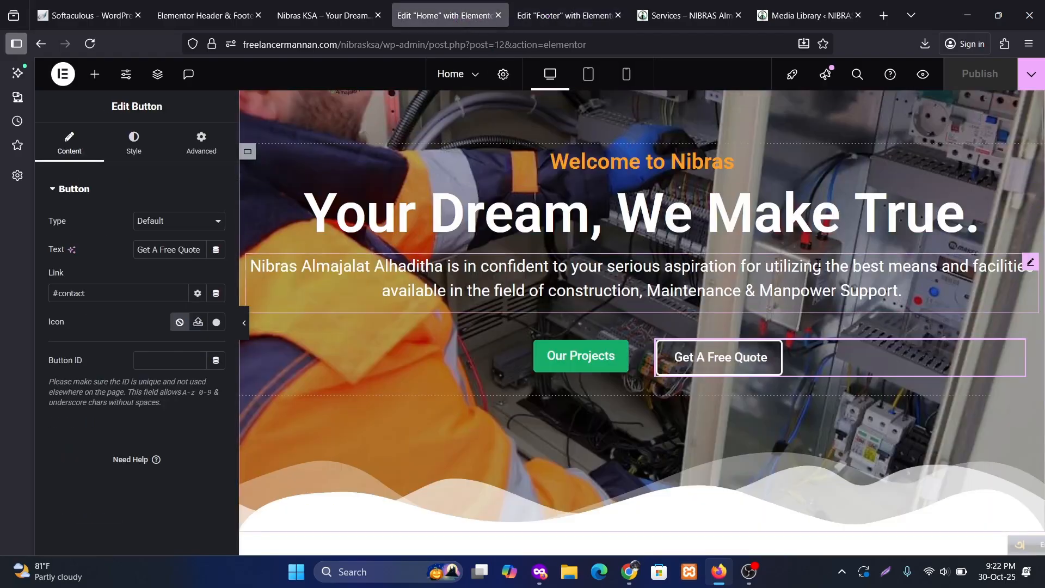